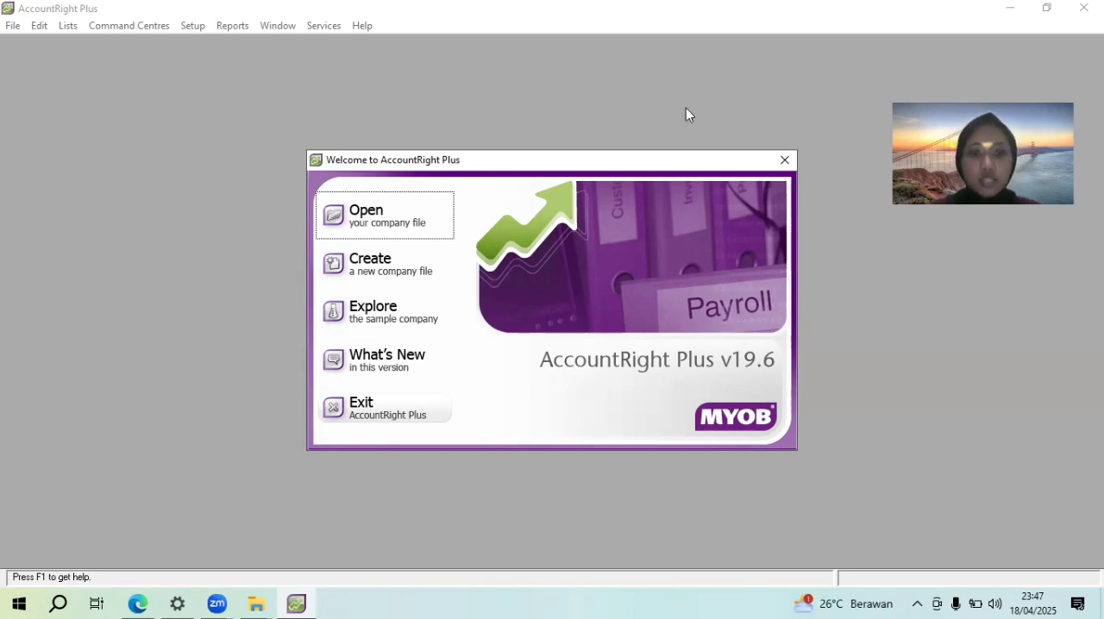
# Start a new company file, continue to its company information, and bring up the company identity section in SOAL TUGAS VIDEO.pdf in Edge
pyautogui.click(363, 277)
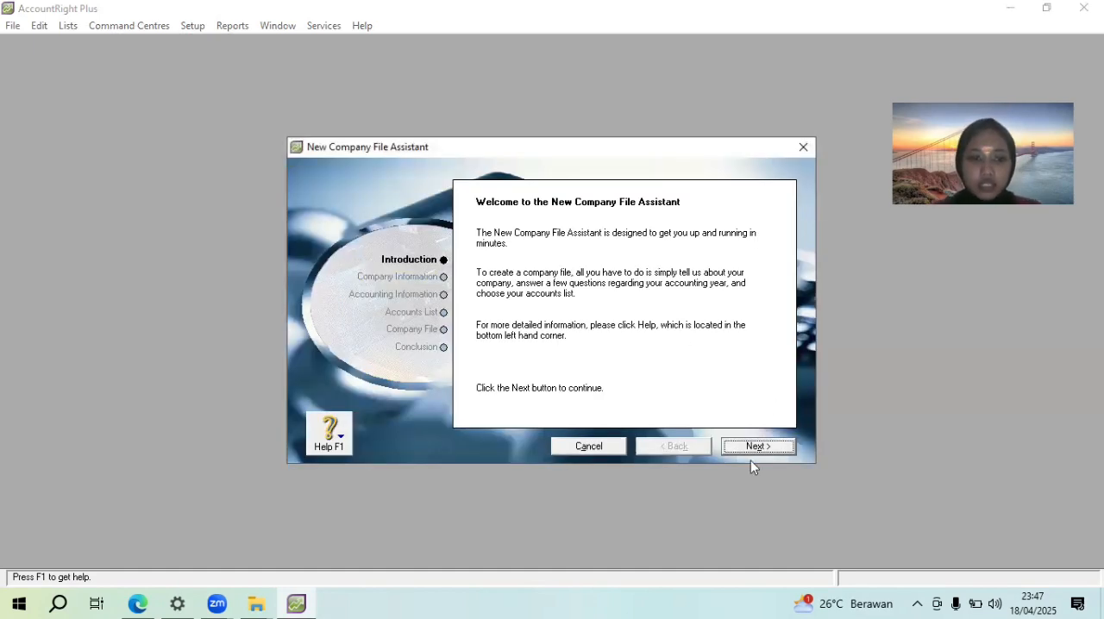
pyautogui.click(750, 447)
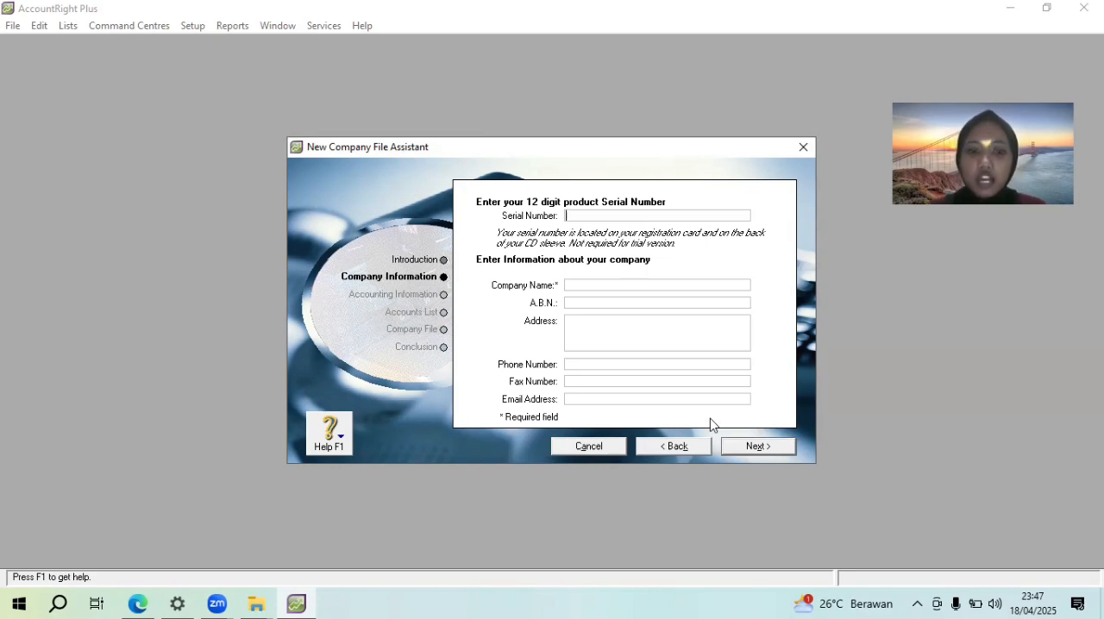
pyautogui.click(131, 603)
pyautogui.moveTo(557, 350); pyautogui.dragTo(559, 116)
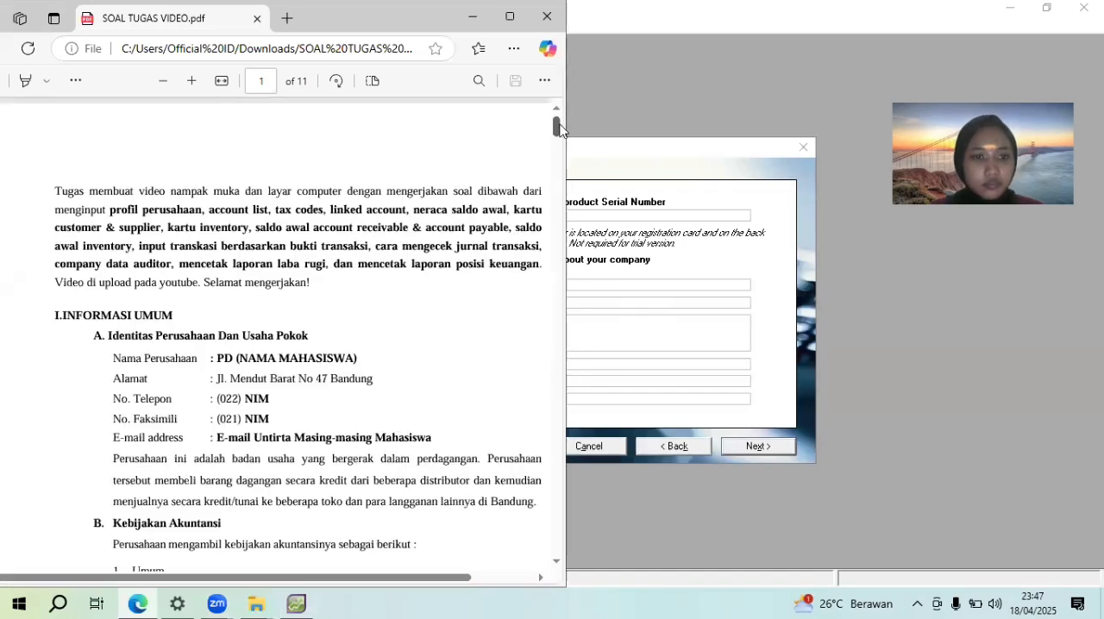
pyautogui.scroll(-3, 558, 118)
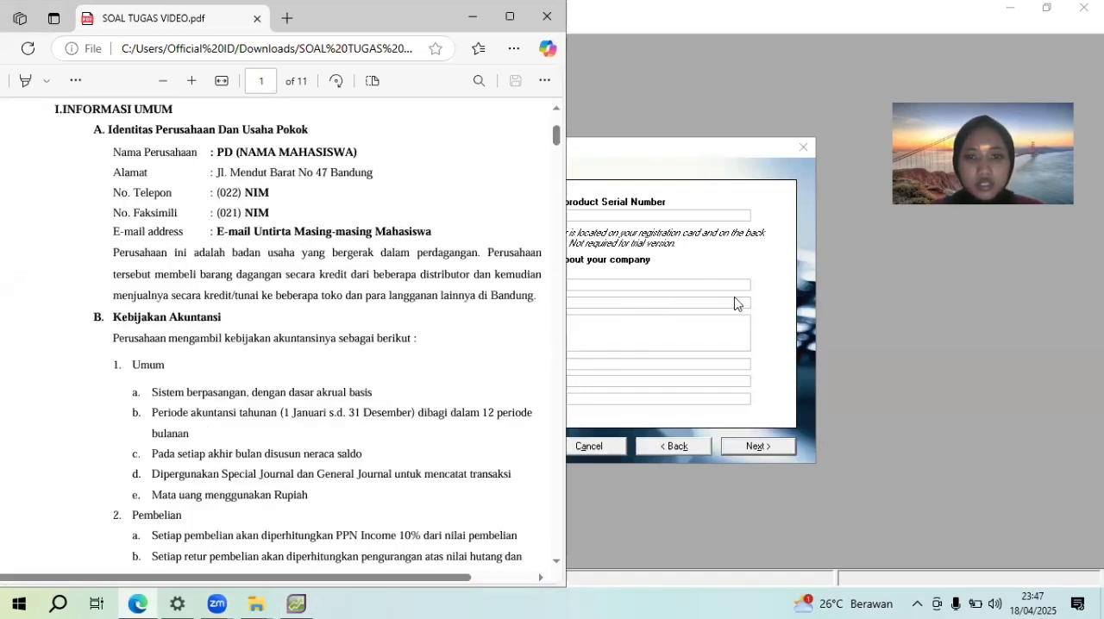
# Back in AccountRight Plus, enter the company name as PD followed by the student's full name in capitals
pyautogui.click(705, 284)
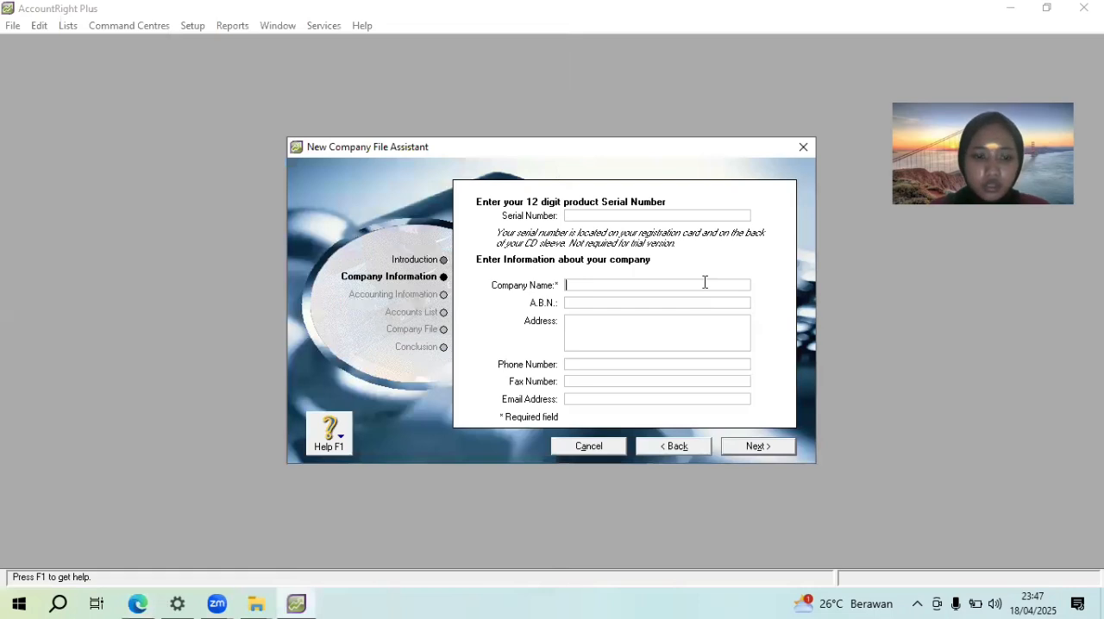
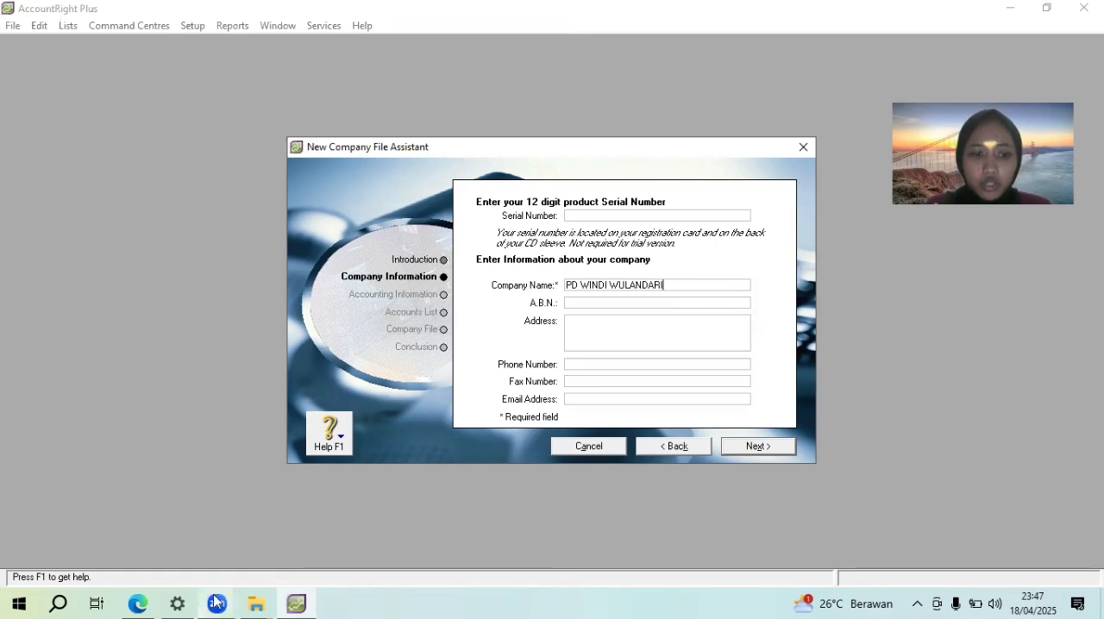
# Copy the company's address from the assignment PDF into the Address field of the new company file
pyautogui.click(134, 603)
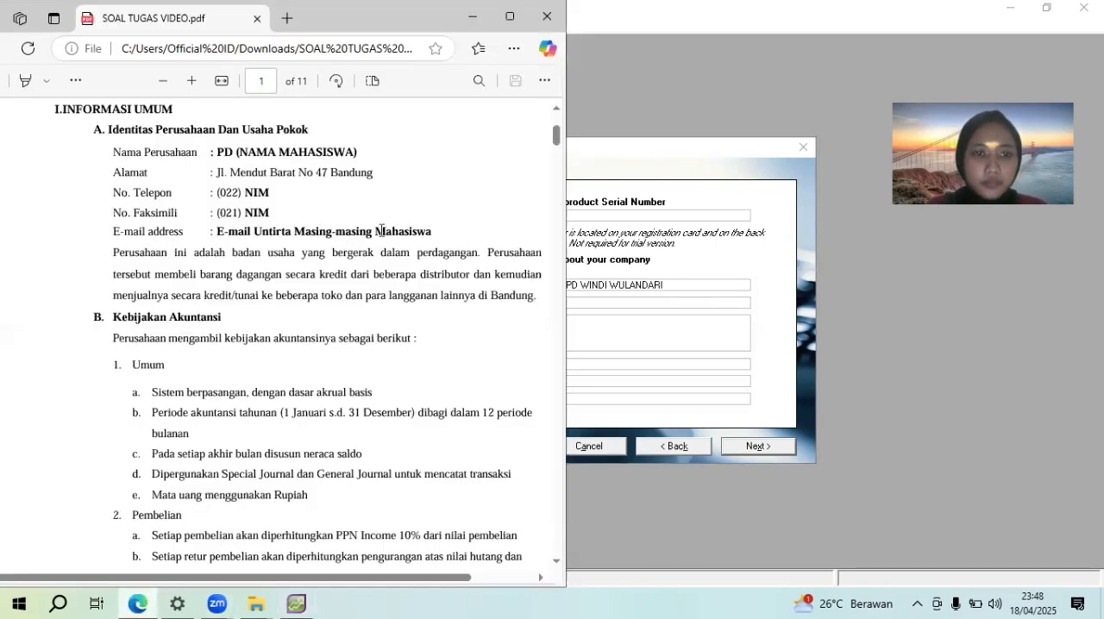
pyautogui.moveTo(372, 173); pyautogui.dragTo(215, 173)
pyautogui.hotkey('ctrl', 'c')
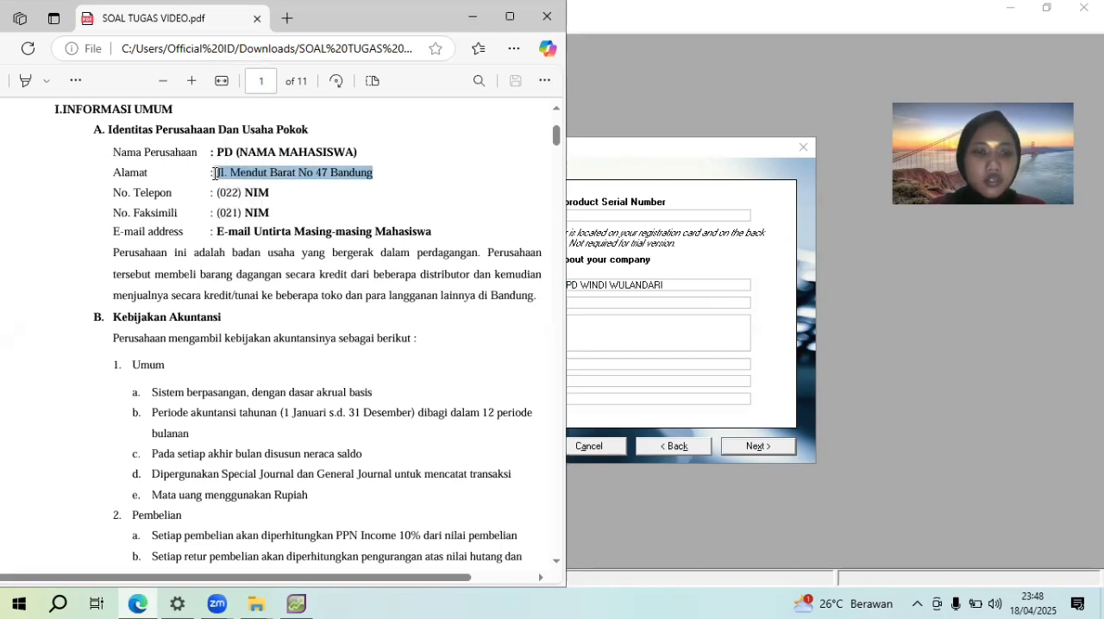
pyautogui.click(674, 325)
pyautogui.rightClick(674, 326)
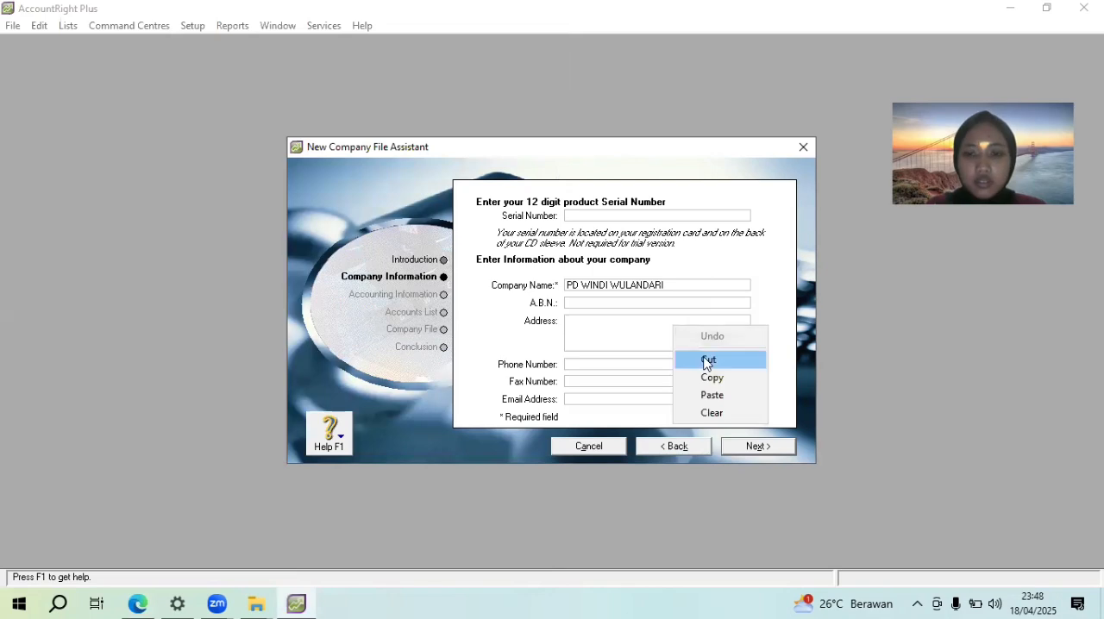
pyautogui.click(721, 397)
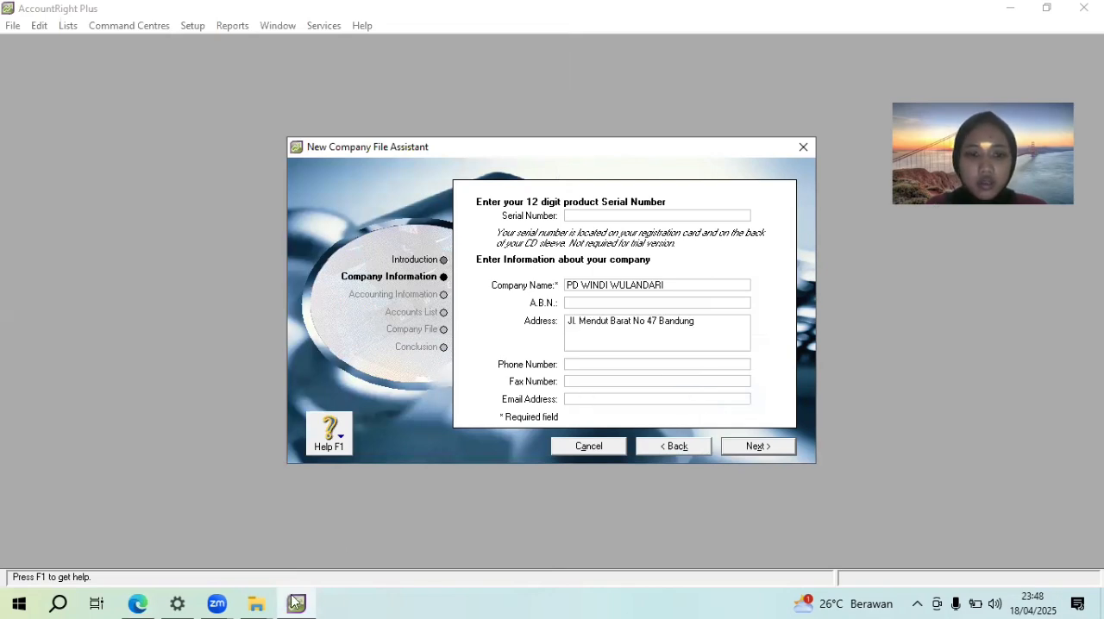
# Fill in the company's phone number and fax number, using the student number after each area code given in the assignment
pyautogui.click(147, 602)
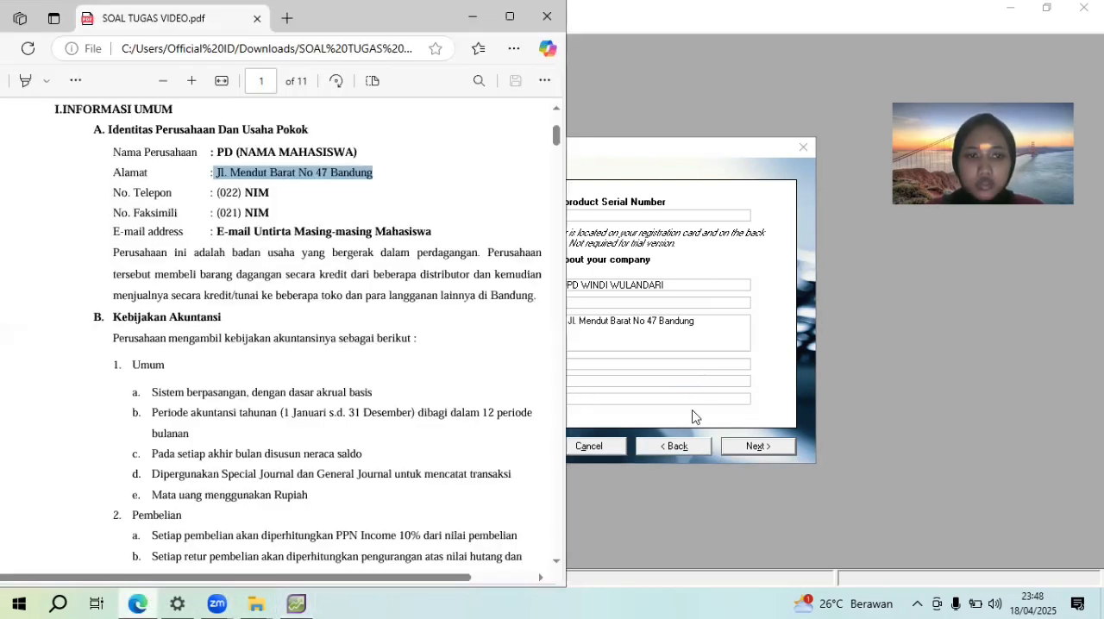
pyautogui.click(675, 364)
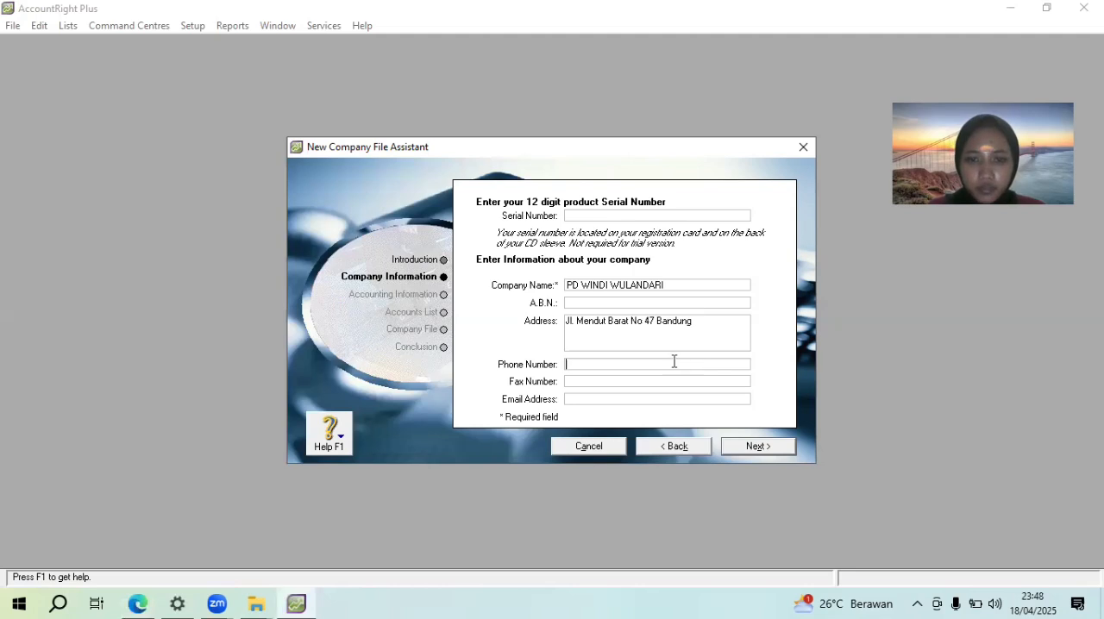
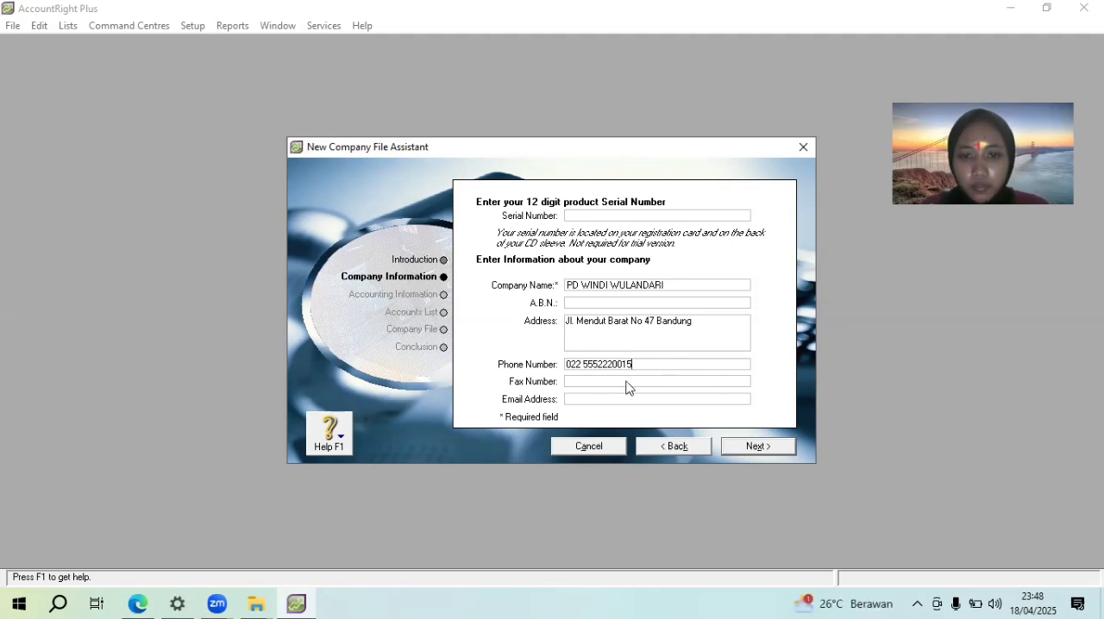
pyautogui.click(628, 380)
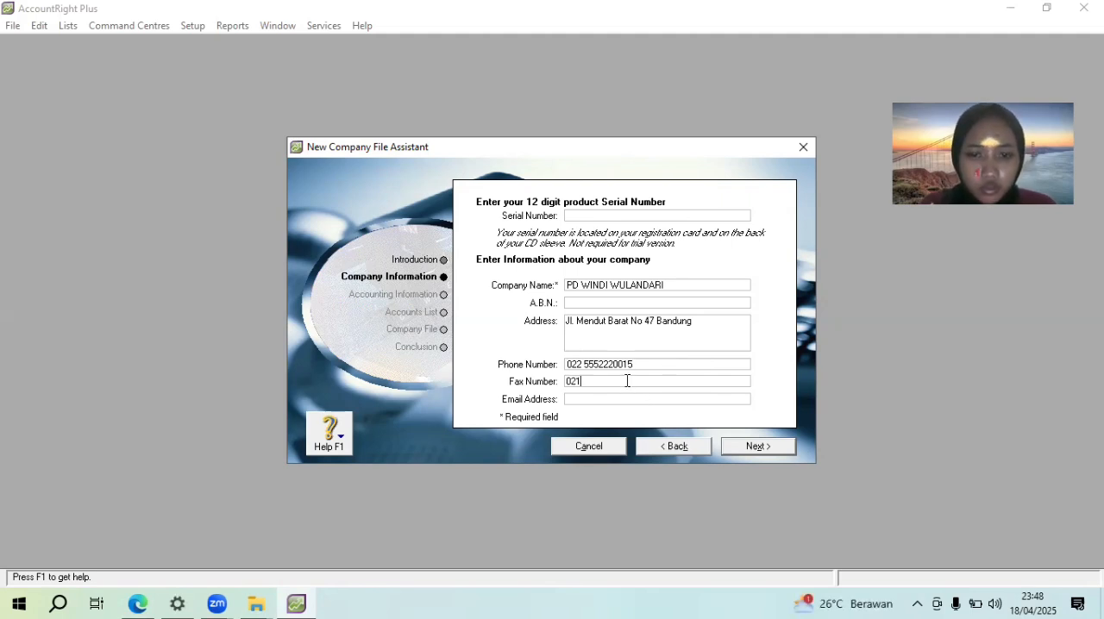
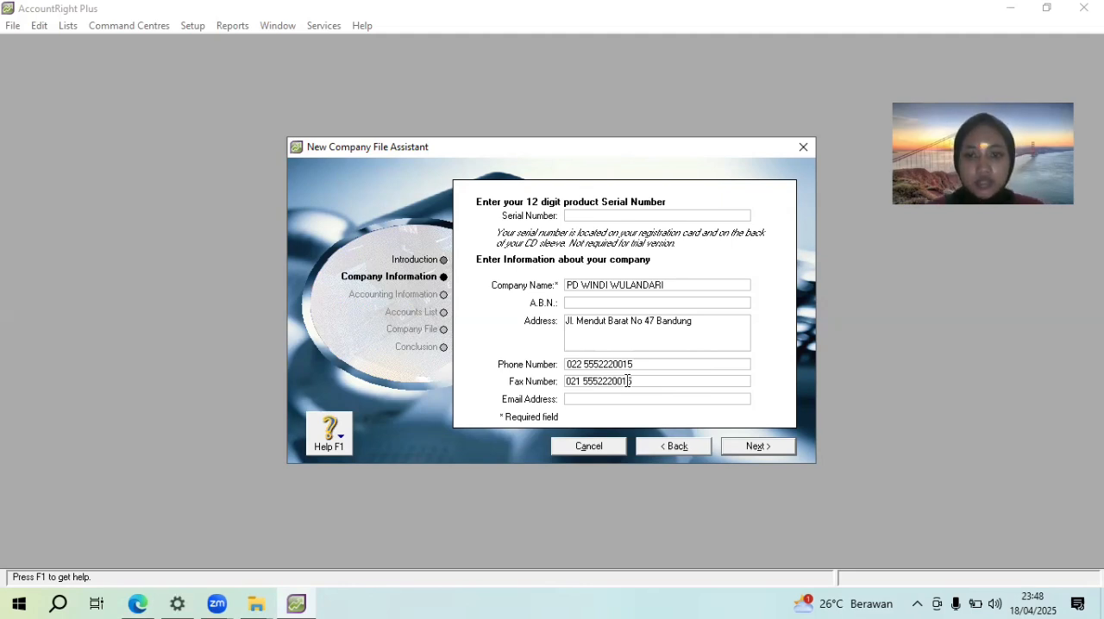
# Fill in the student's university e-mail address for the company and continue to the accounting information
pyautogui.click(626, 401)
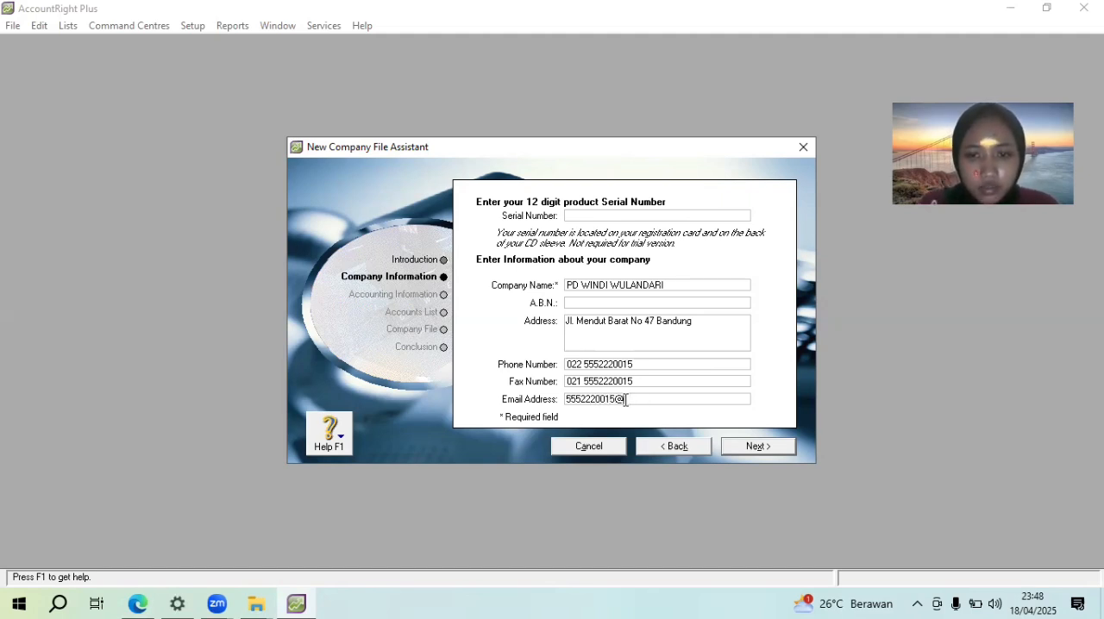
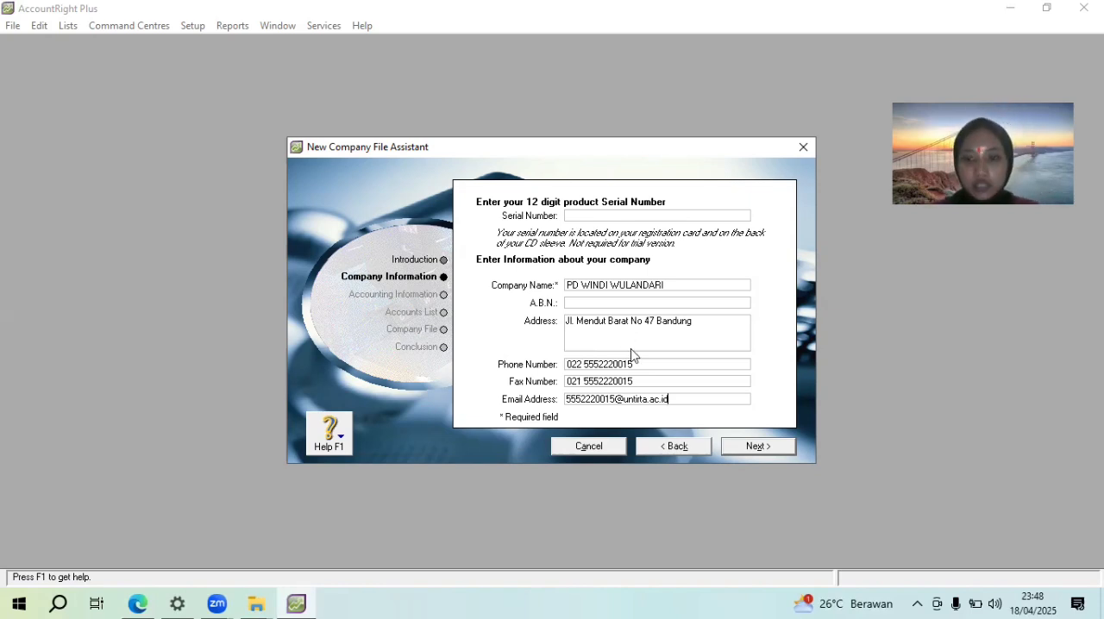
pyautogui.click(757, 447)
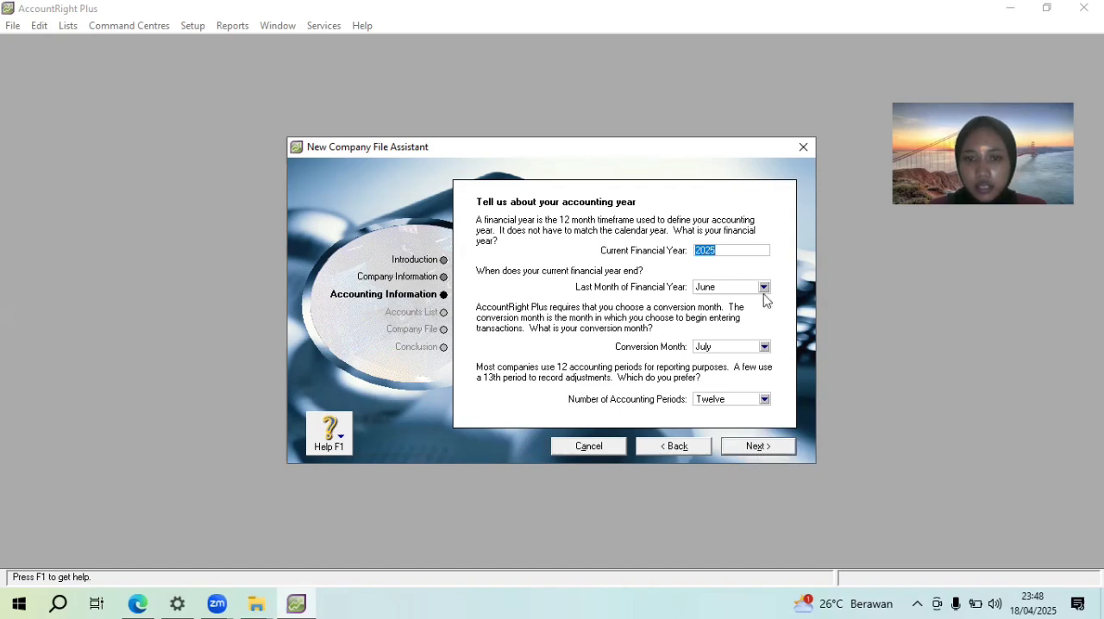
# Consult the trial balance section of the assignment PDF and set the current financial year to 2020
pyautogui.click(138, 604)
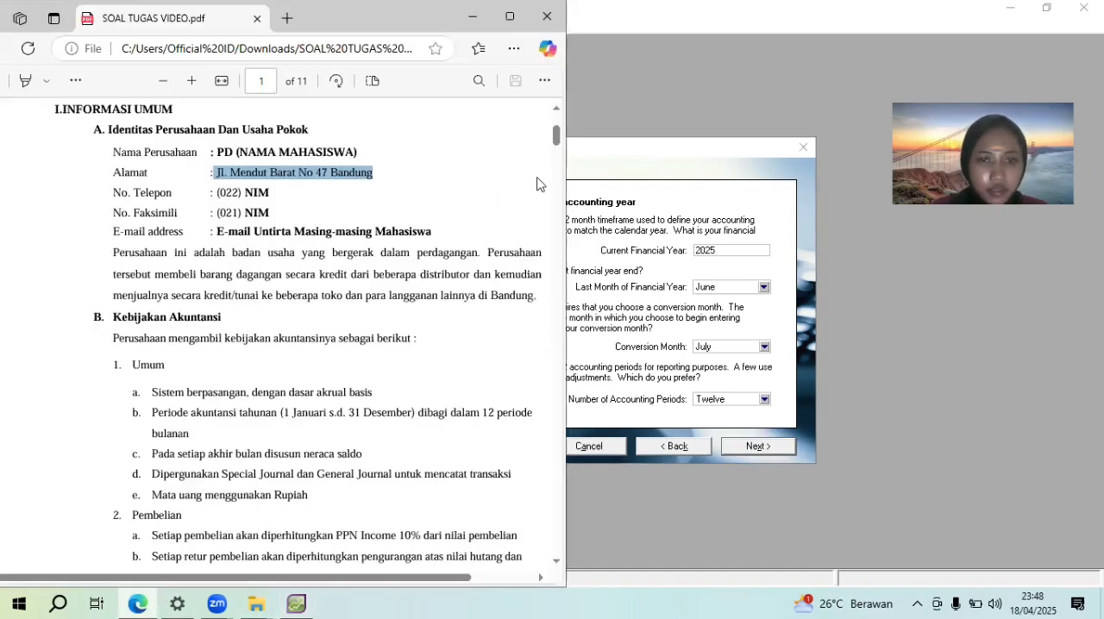
pyautogui.moveTo(555, 154); pyautogui.dragTo(555, 229)
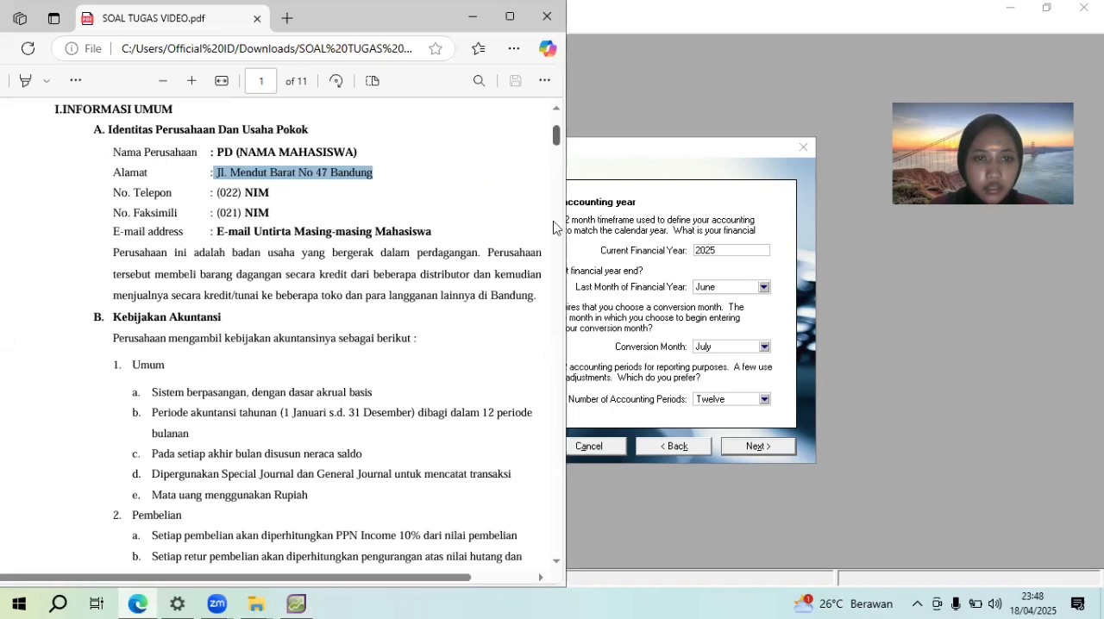
pyautogui.moveTo(554, 282)
pyautogui.mouseDown()
pyautogui.moveTo(558, 303)
pyautogui.moveTo(555, 291)
pyautogui.mouseUp()
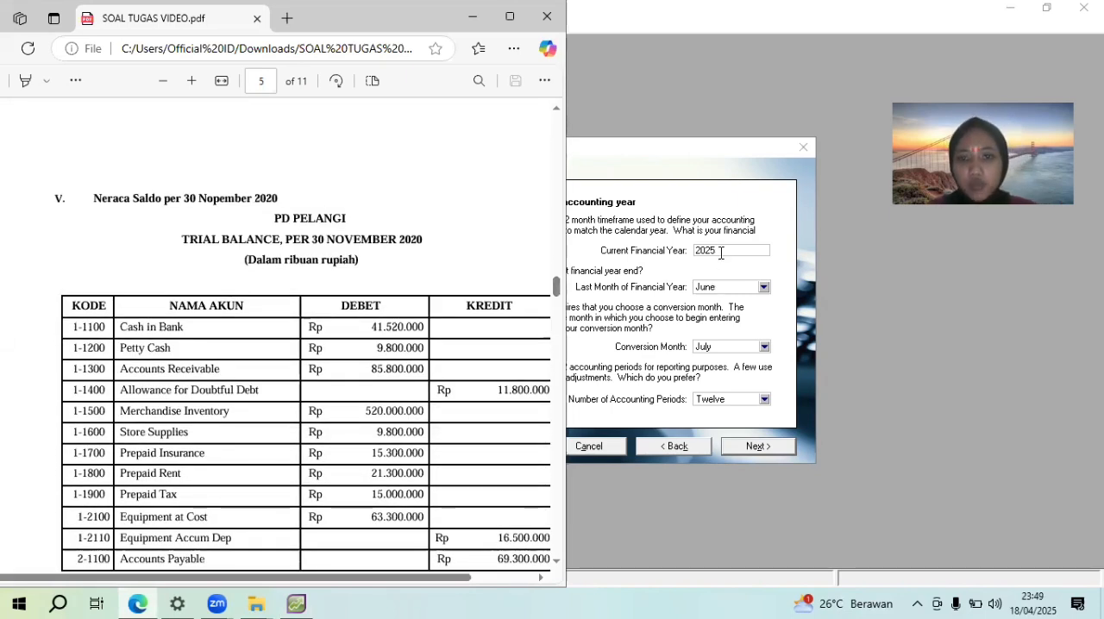
pyautogui.click(721, 253)
pyautogui.press('BackSpace')
pyautogui.press('BackSpace')
pyautogui.write('20')
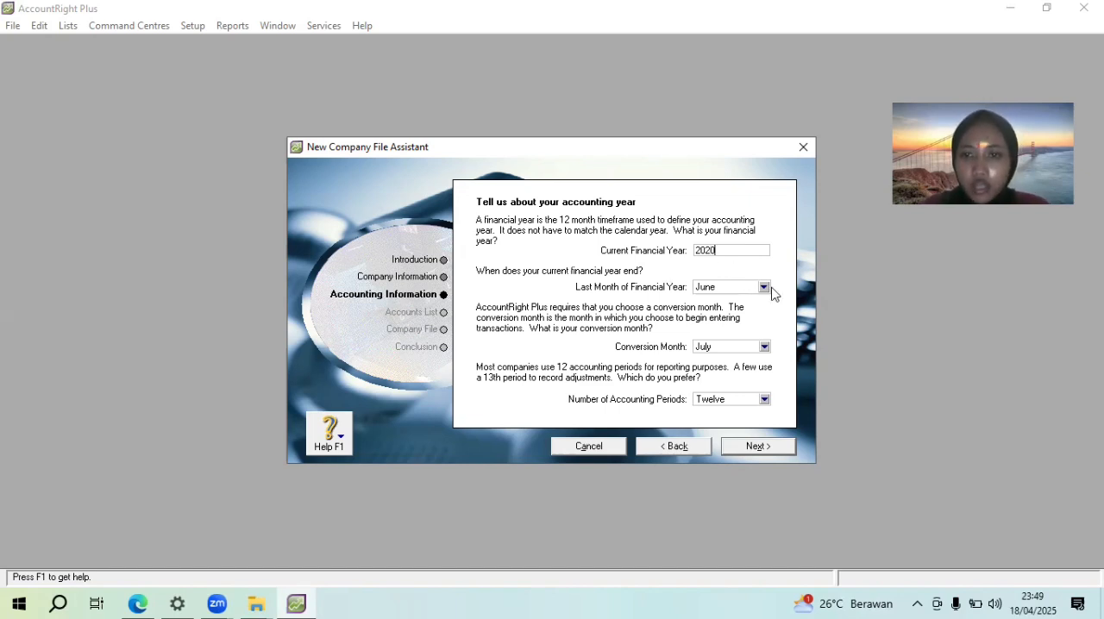
# Set both the last month of the financial year and the conversion month to December, and confirm the accounting information
pyautogui.click(765, 289)
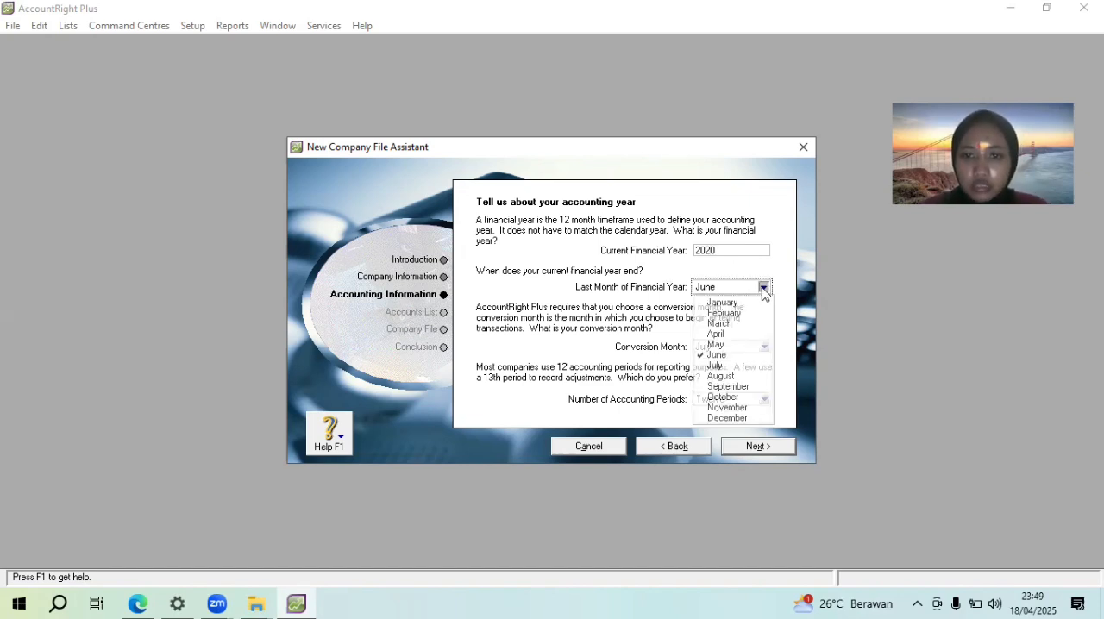
pyautogui.click(770, 418)
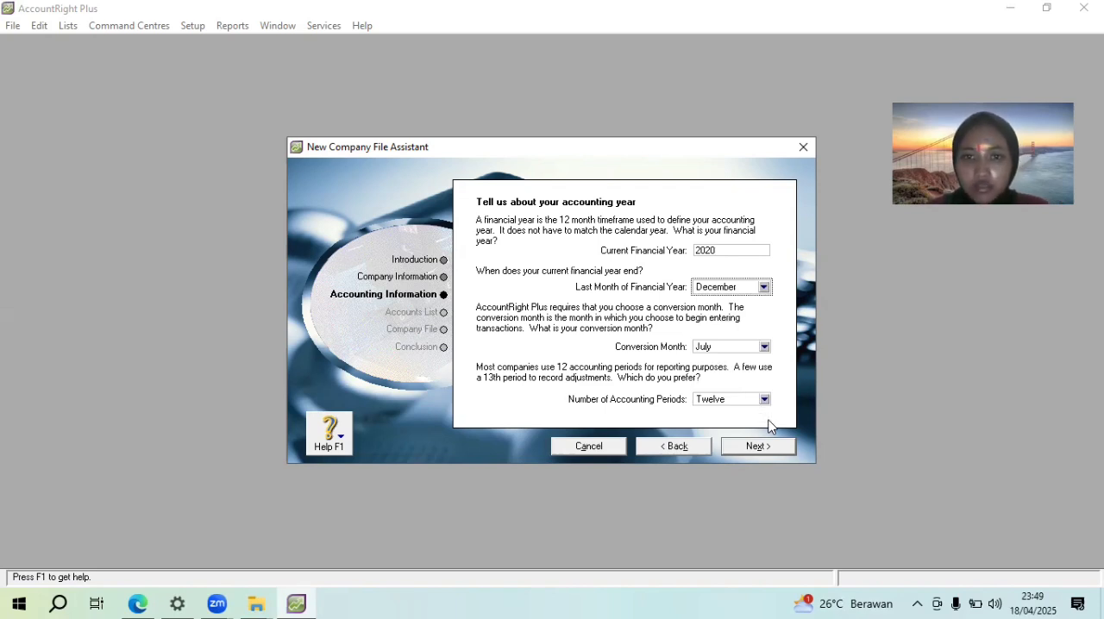
pyautogui.click(764, 346)
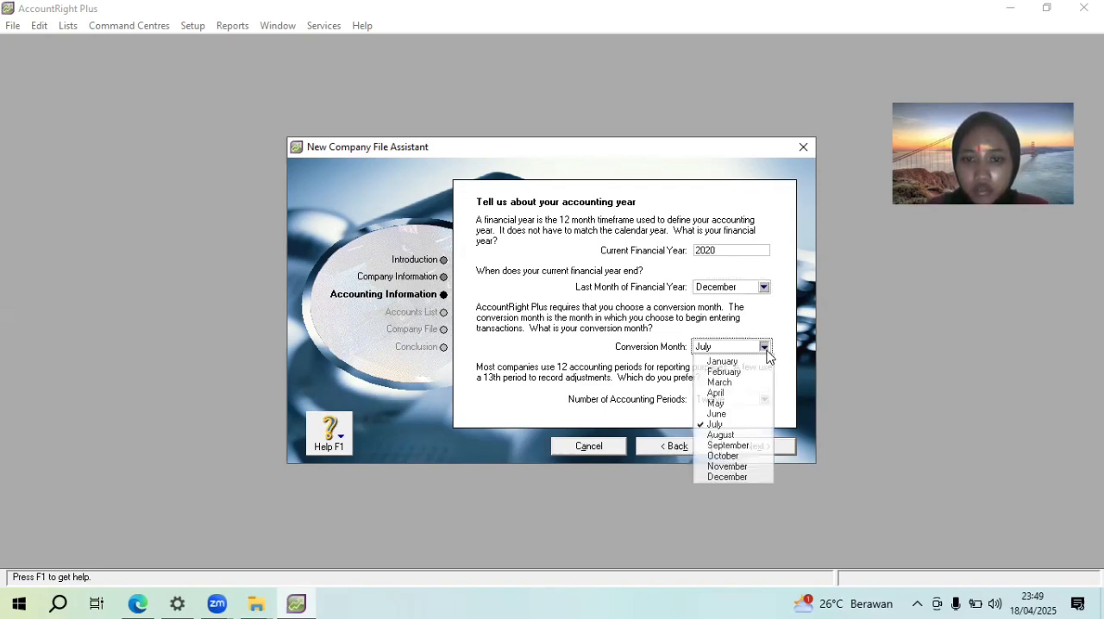
pyautogui.click(742, 476)
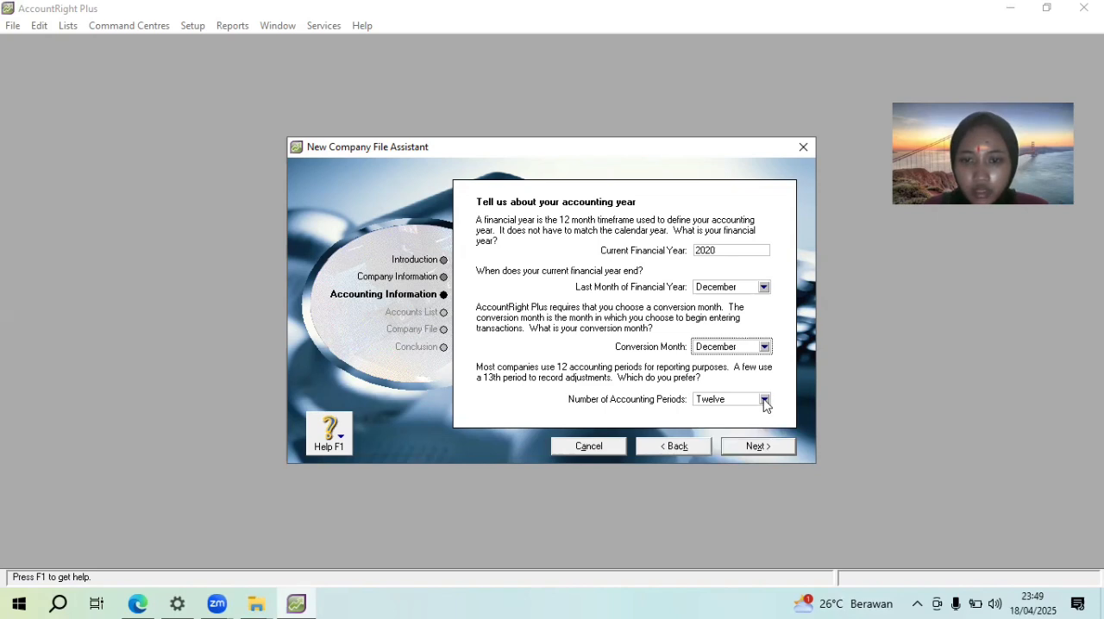
pyautogui.click(760, 447)
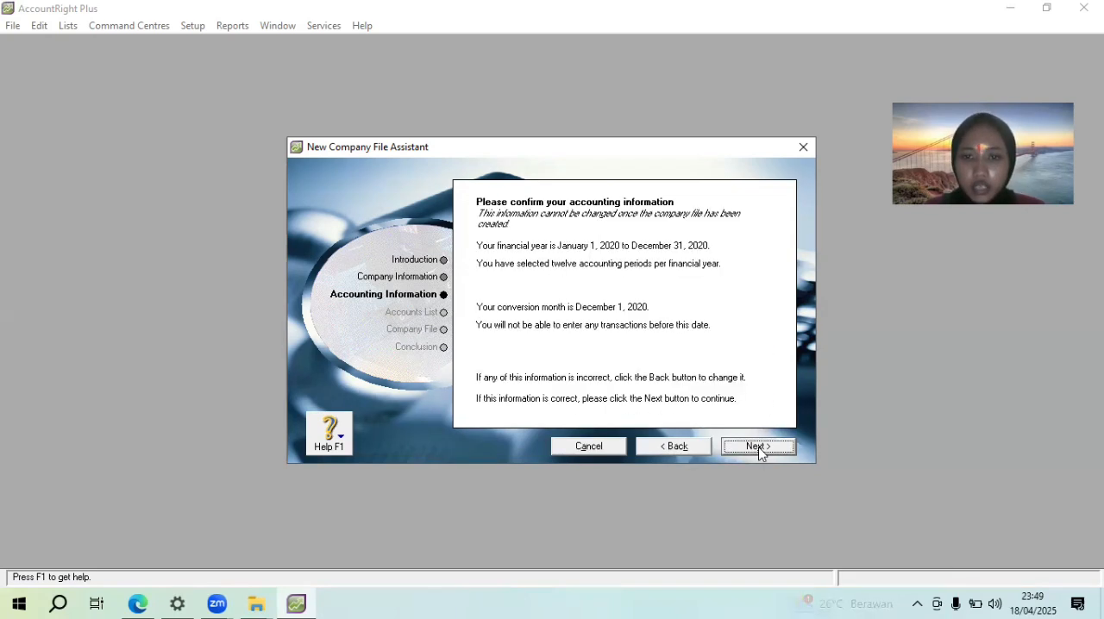
pyautogui.click(760, 447)
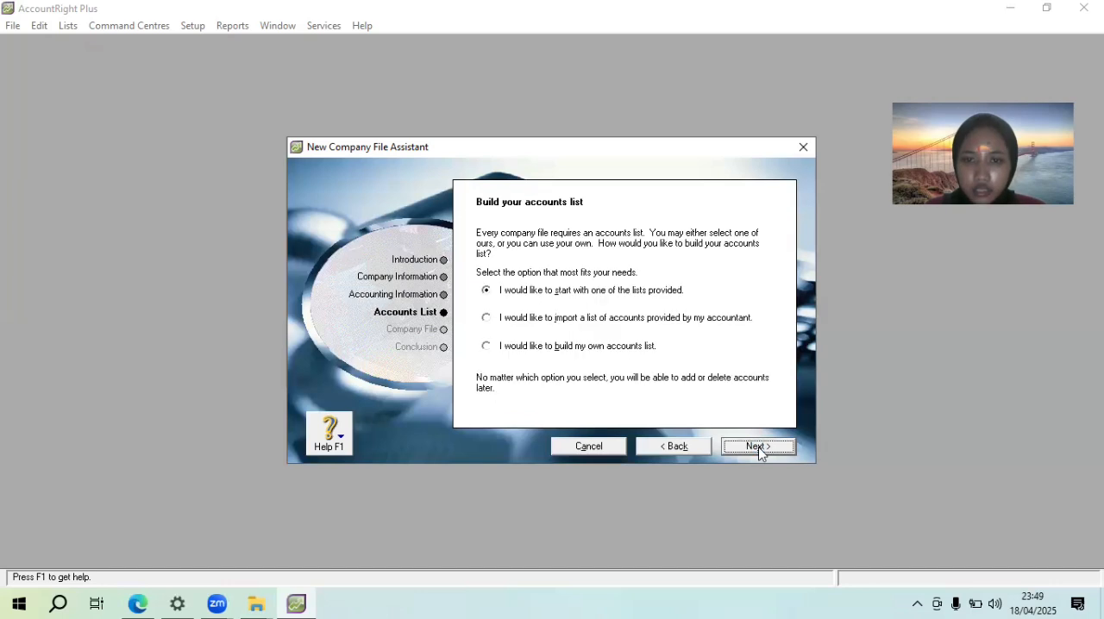
# Opt to build a custom accounts list and create the company file in the STUDY folder under Documents
pyautogui.click(505, 361)
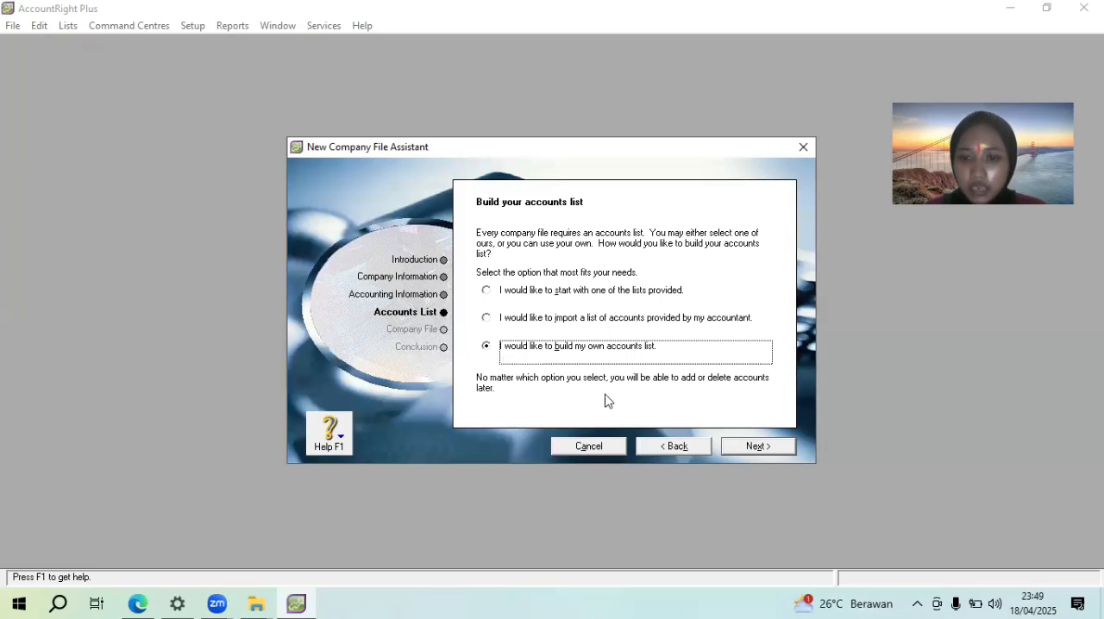
pyautogui.click(743, 448)
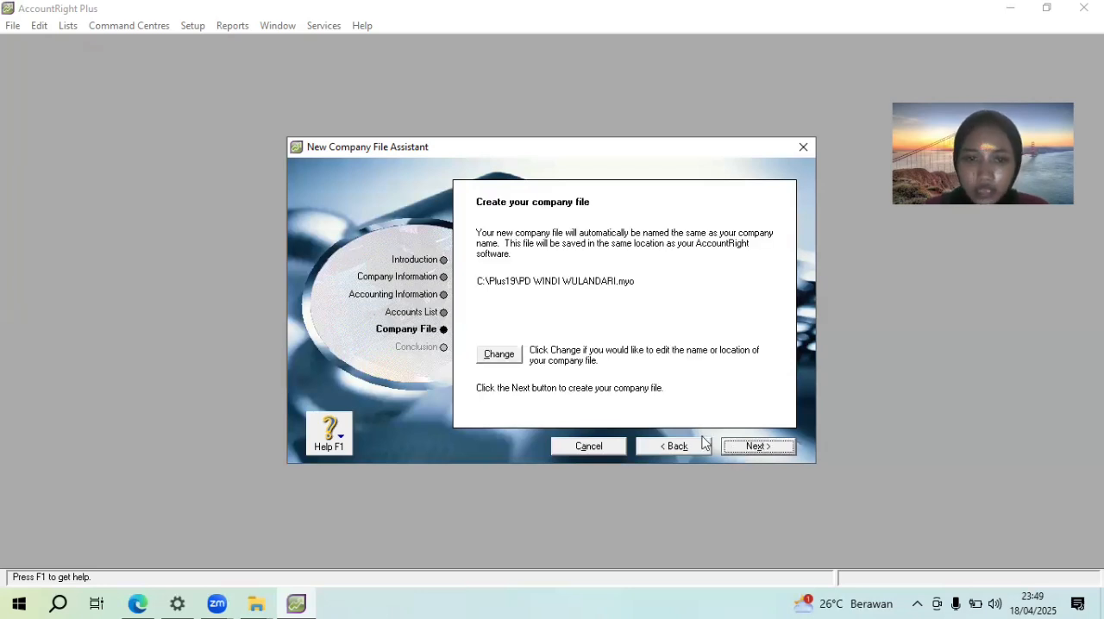
pyautogui.click(480, 354)
pyautogui.click(483, 355)
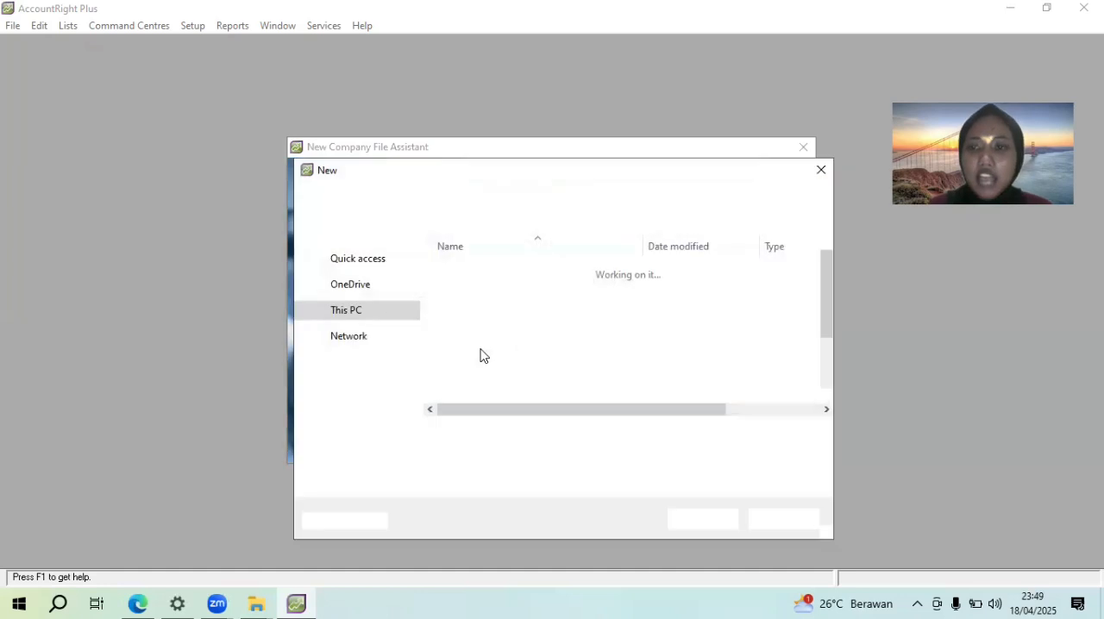
pyautogui.moveTo(827, 296); pyautogui.dragTo(834, 405)
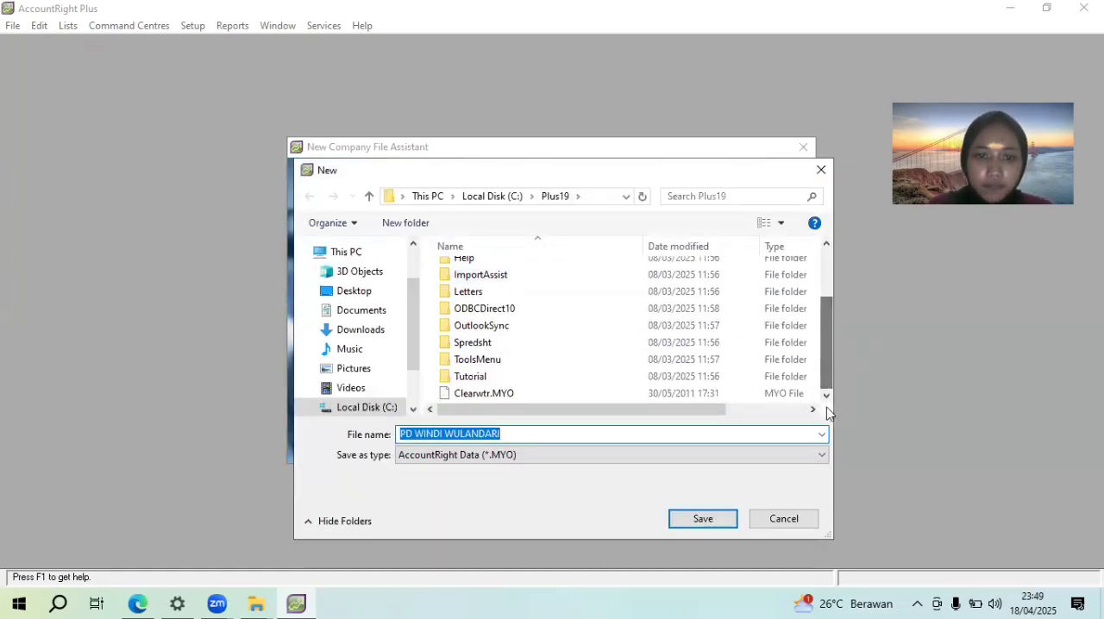
pyautogui.click(343, 310)
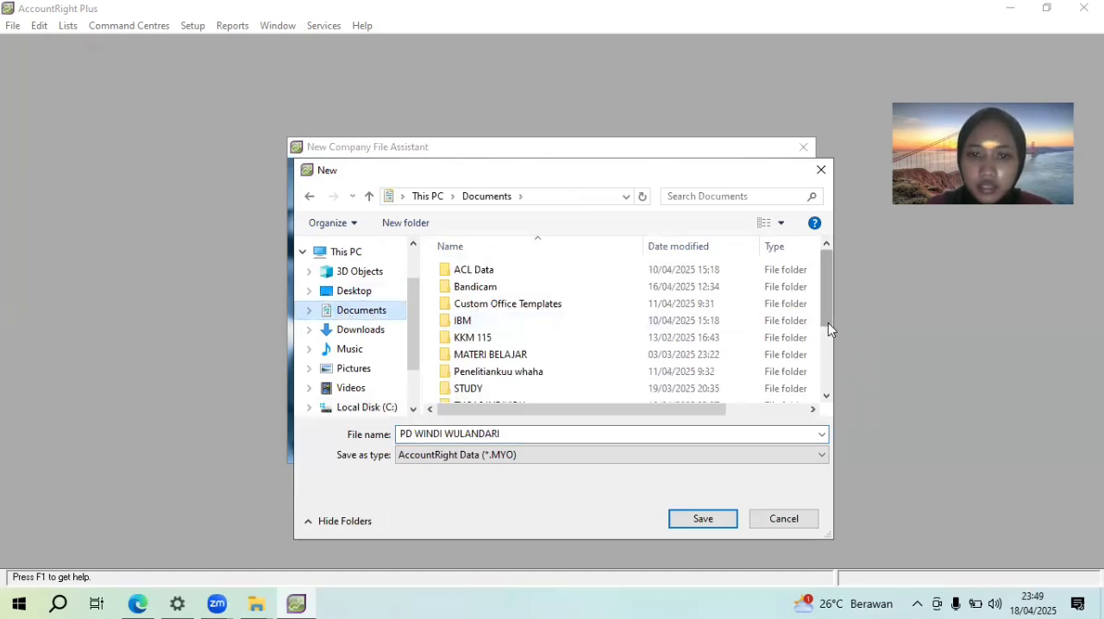
pyautogui.moveTo(828, 329); pyautogui.dragTo(829, 361)
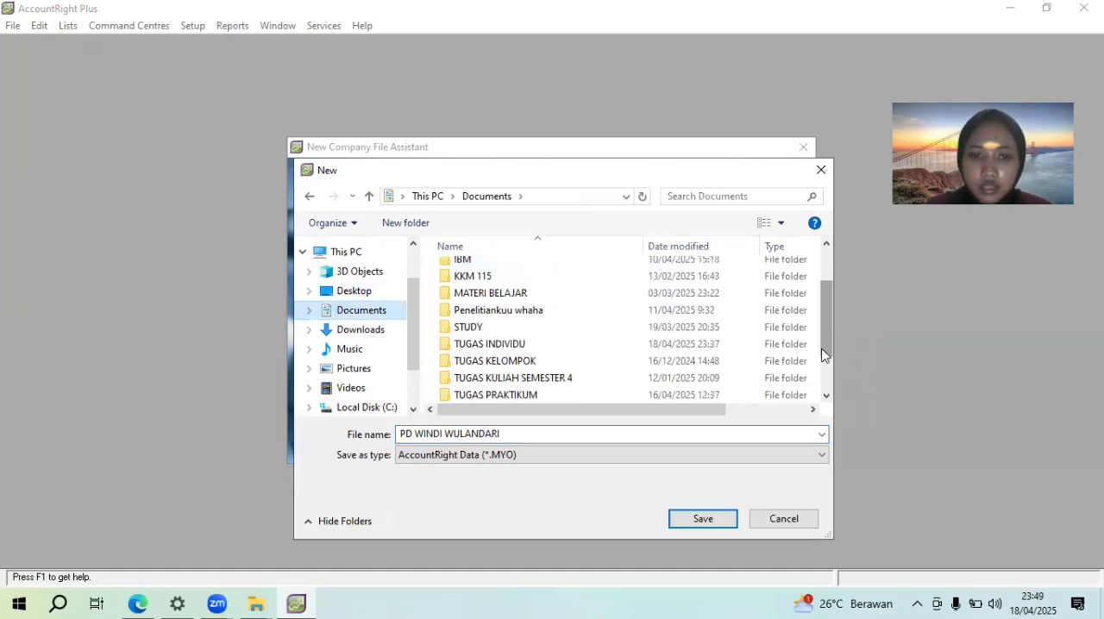
pyautogui.doubleClick(494, 327)
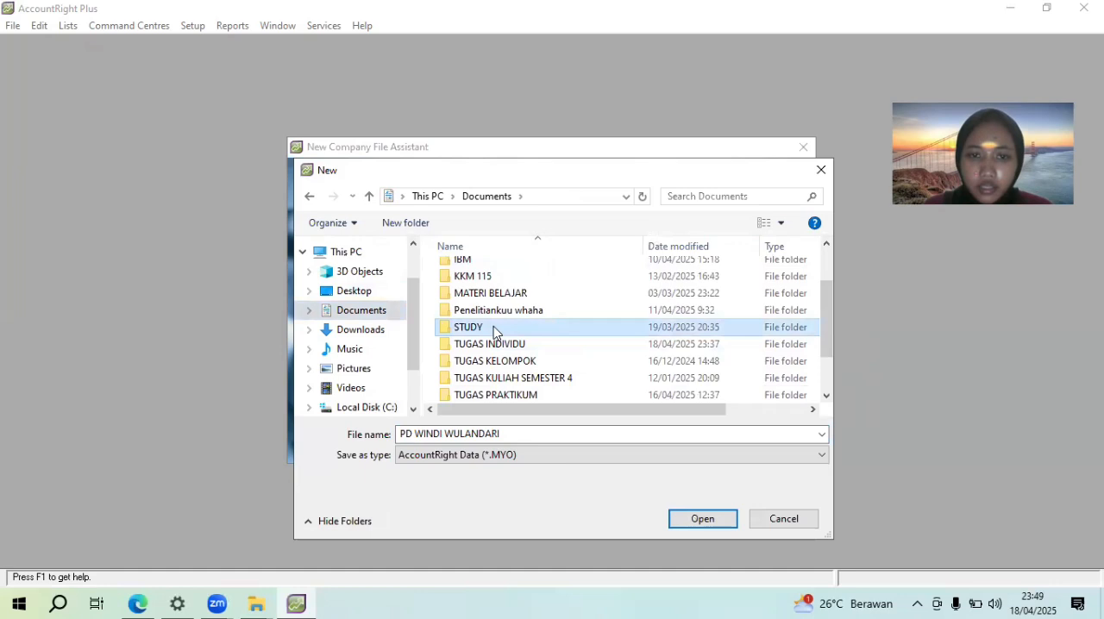
pyautogui.click(706, 521)
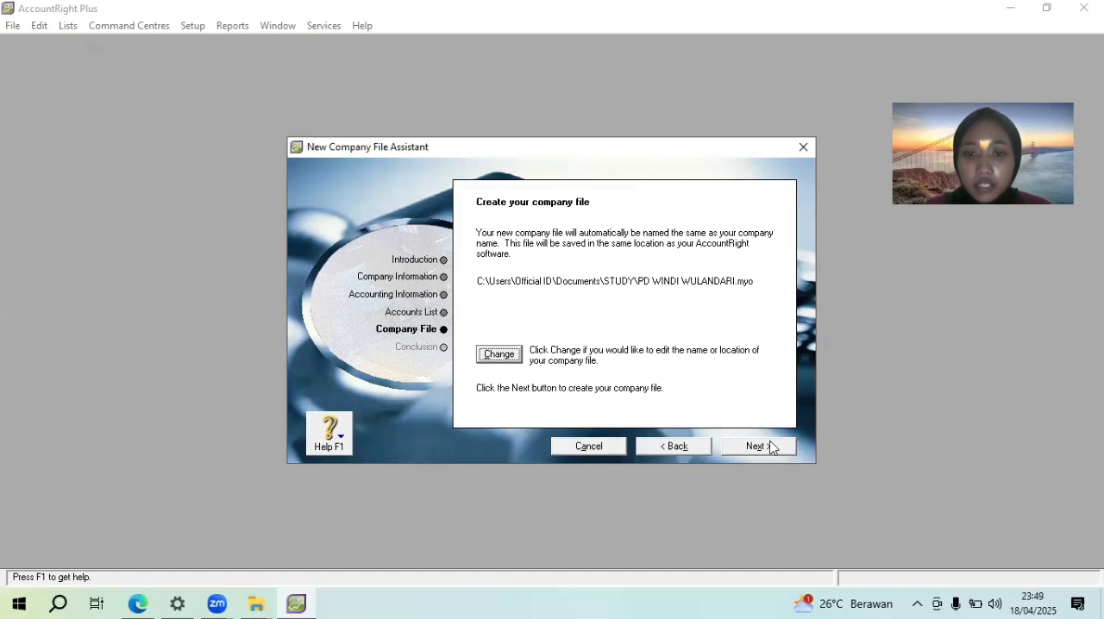
pyautogui.click(772, 448)
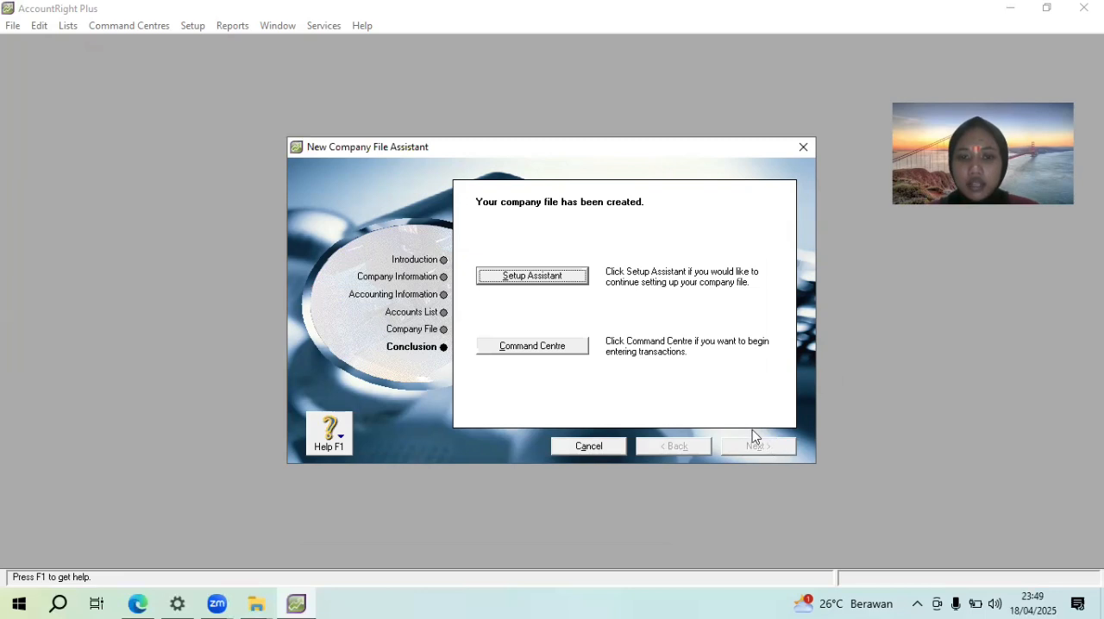
# Finish the assistant by going to the Command Centre, and resize the accounting window so it sits beside the assignment PDF
pyautogui.click(543, 345)
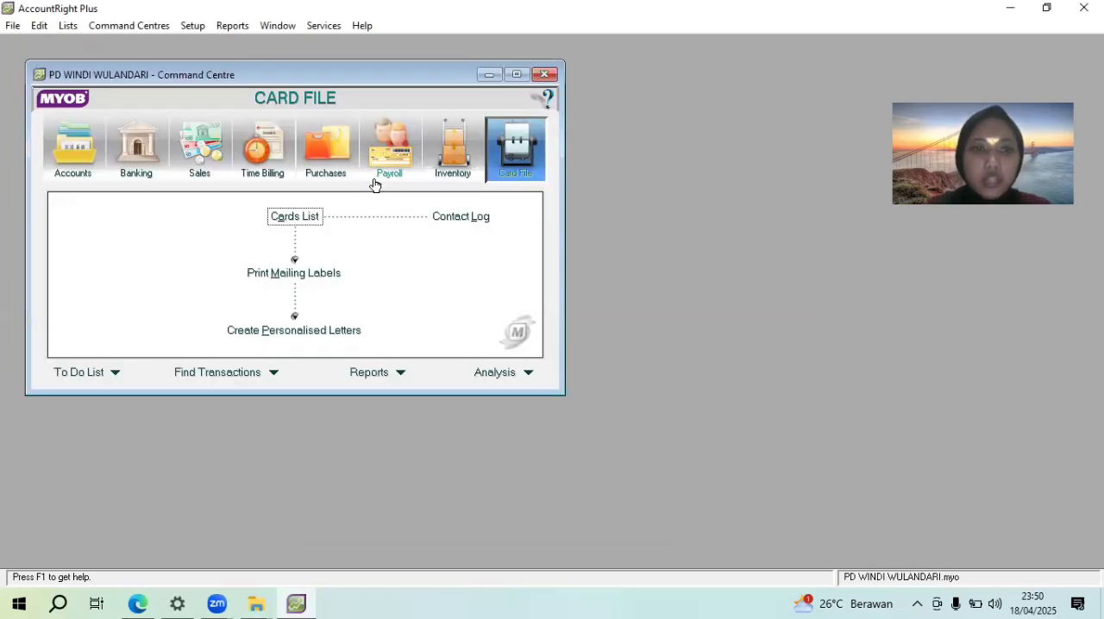
pyautogui.click(1041, 16)
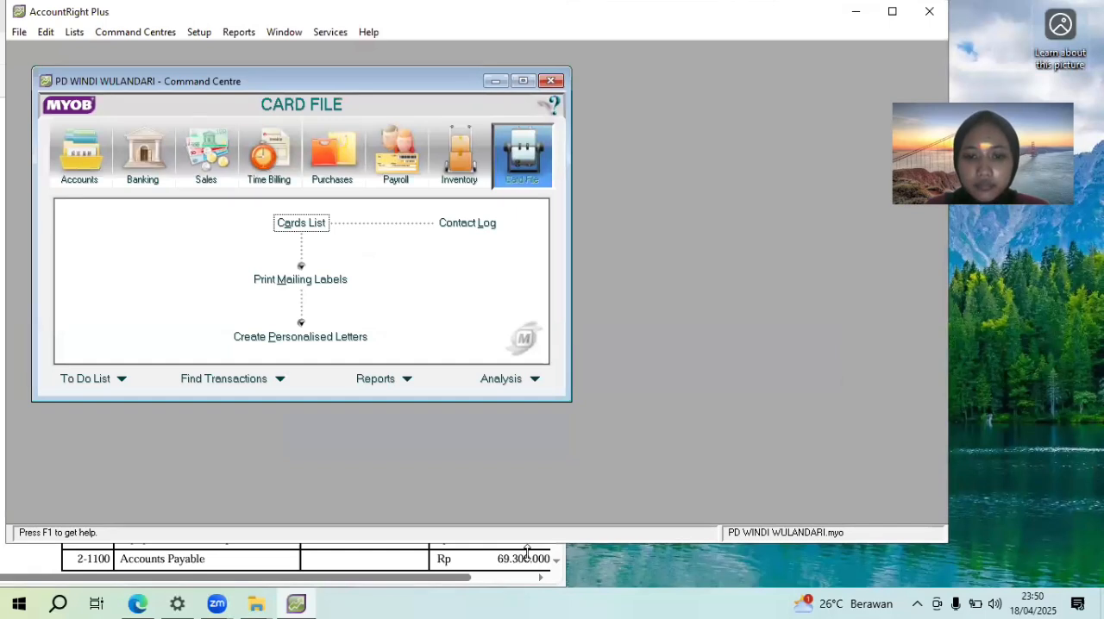
pyautogui.moveTo(527, 550); pyautogui.dragTo(527, 594)
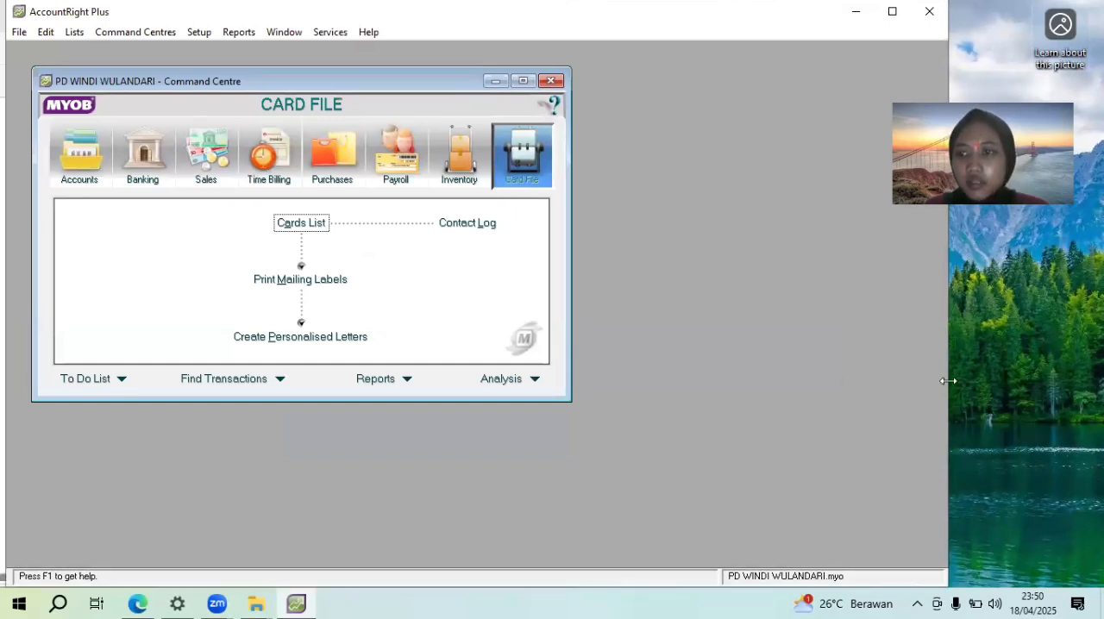
pyautogui.moveTo(948, 382); pyautogui.dragTo(1103, 381)
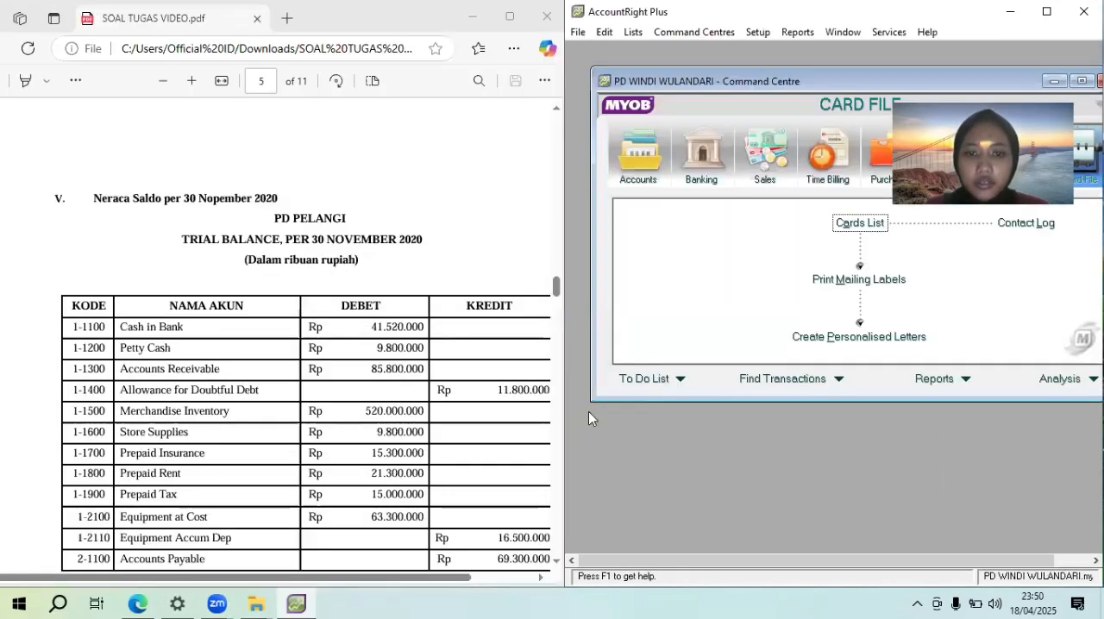
pyautogui.moveTo(563, 395); pyautogui.dragTo(565, 394)
# Open the accounts list and bring up the account list section (IV. Daftar Akun) on page 3 of the assignment PDF
pyautogui.moveTo(557, 299); pyautogui.dragTo(556, 121)
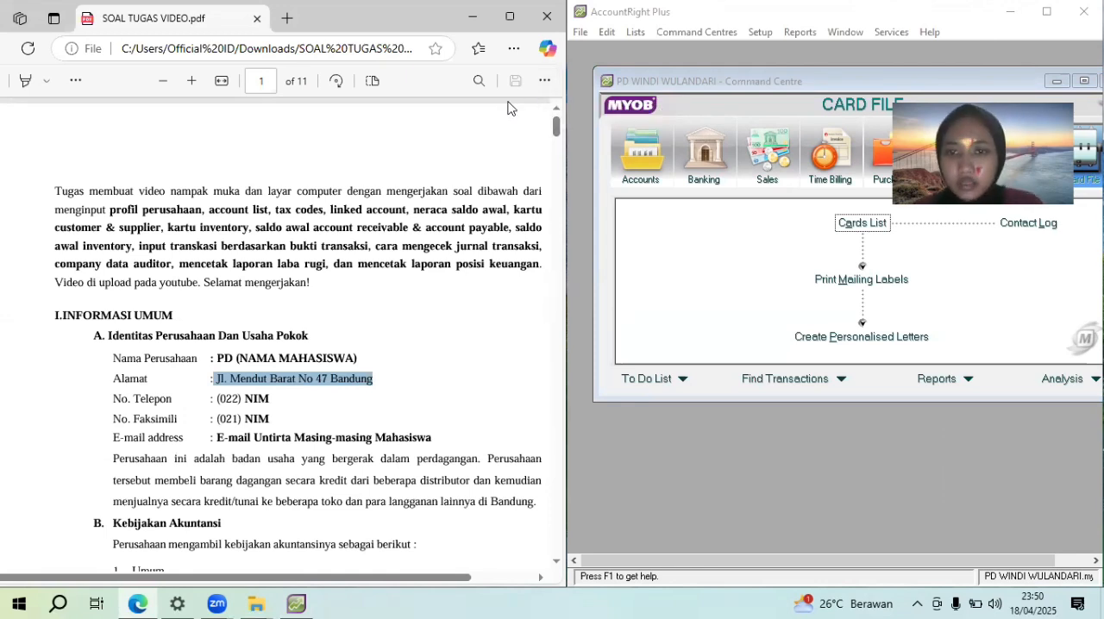
pyautogui.click(638, 164)
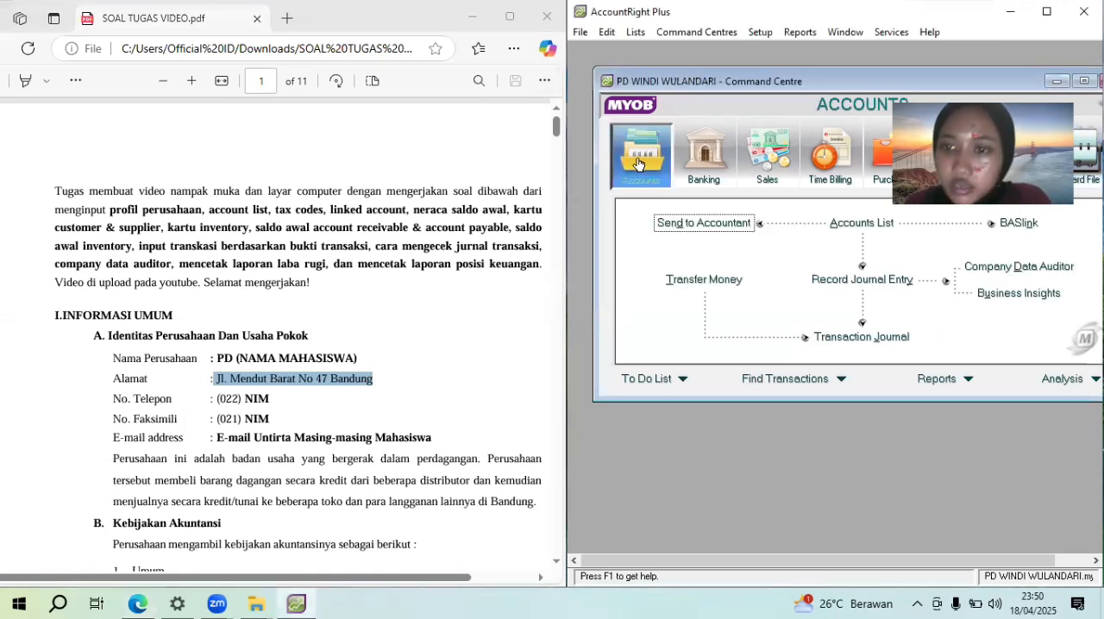
pyautogui.click(843, 226)
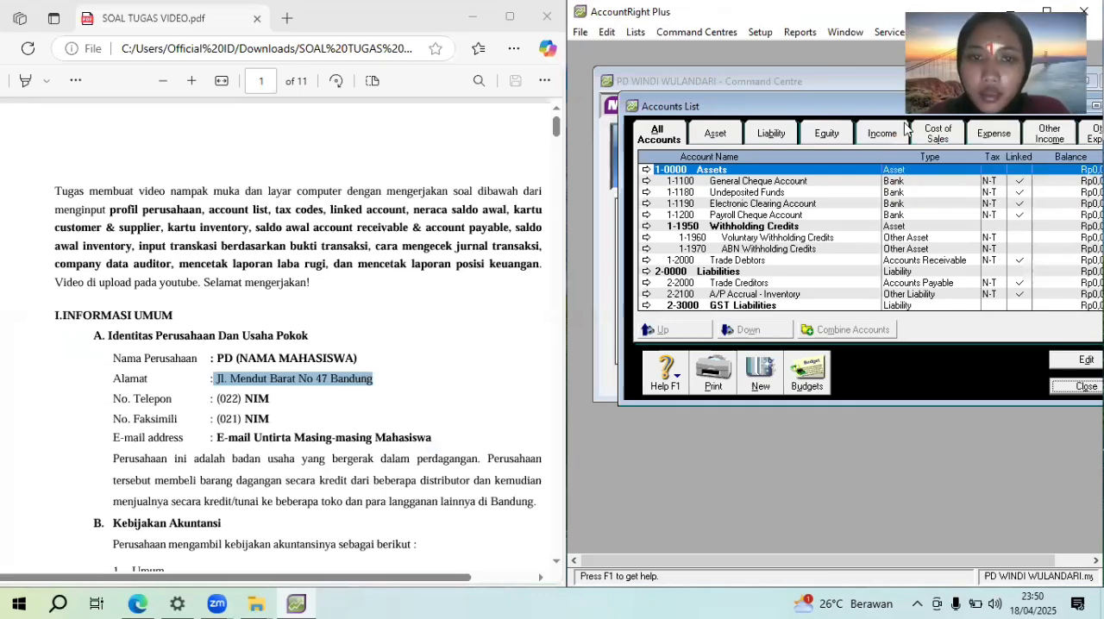
pyautogui.click(551, 147)
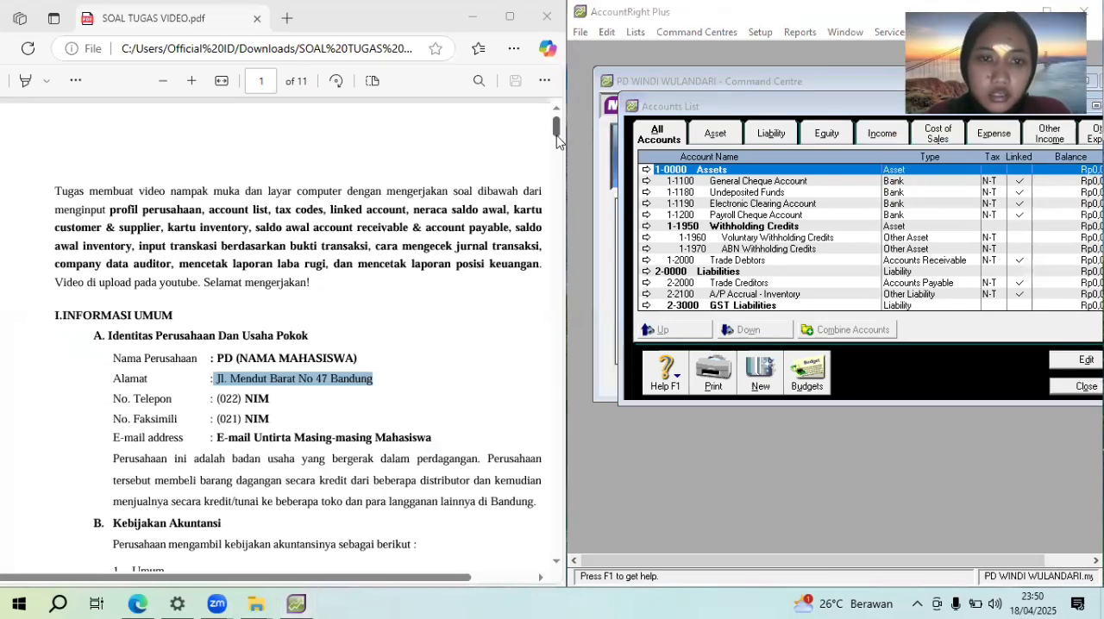
pyautogui.moveTo(559, 156); pyautogui.dragTo(559, 231)
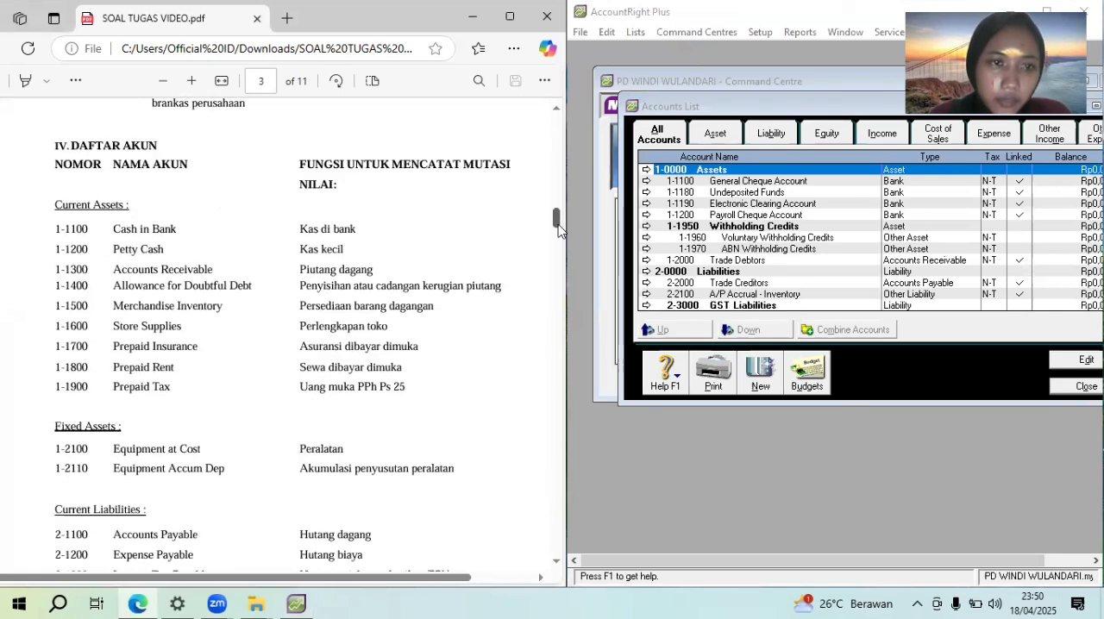
# Rename account 1-1100 General Cheque Account as "Cash in bank" and confirm the edit
pyautogui.doubleClick(752, 179)
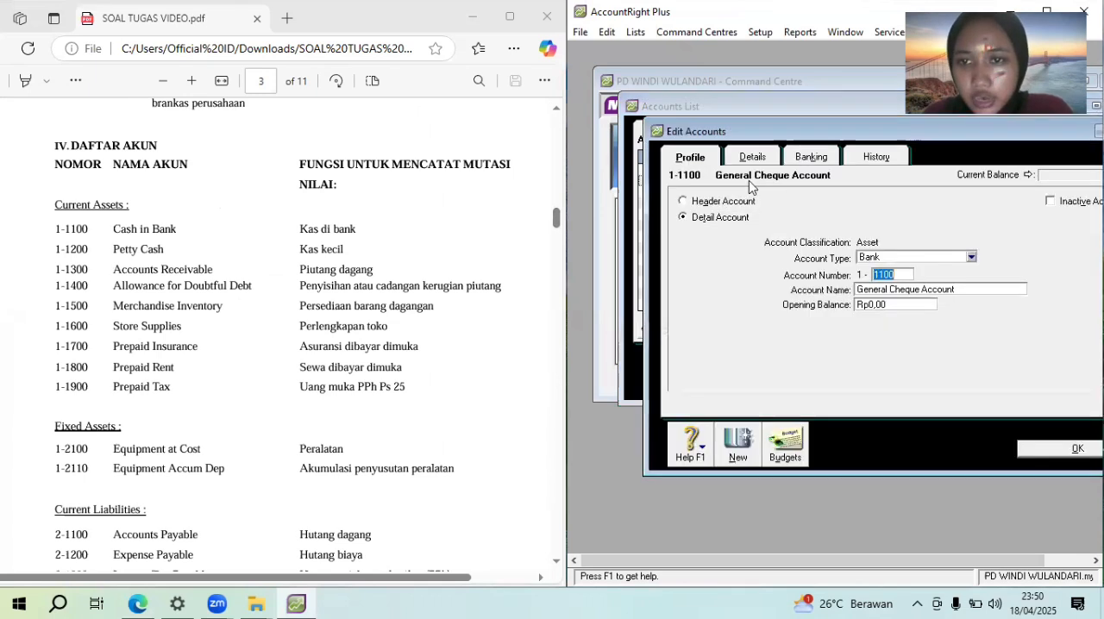
pyautogui.click(927, 288)
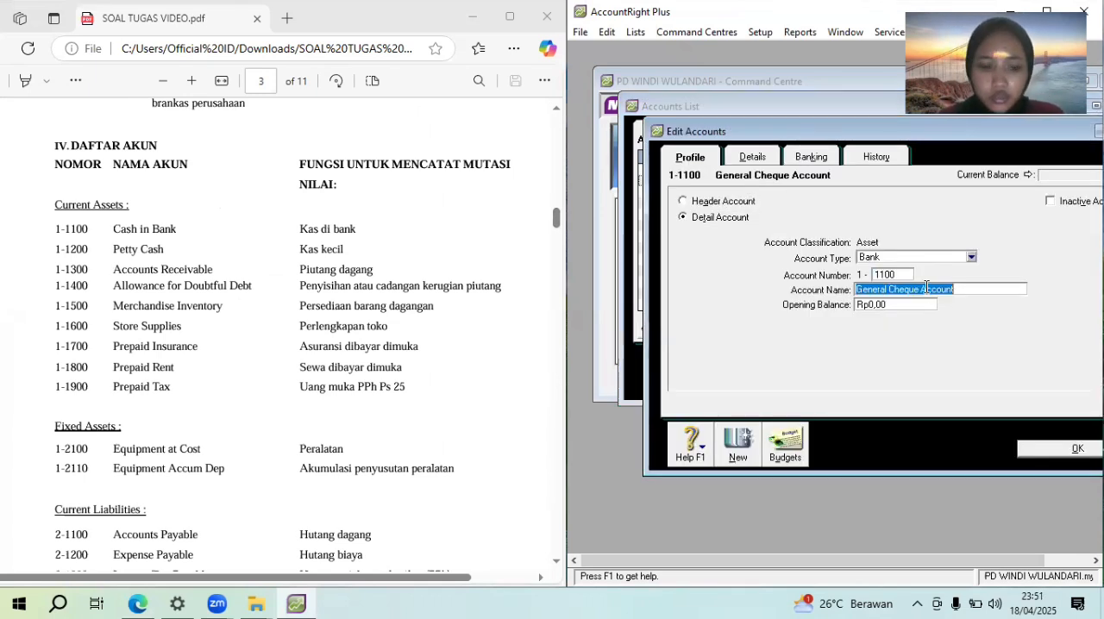
pyautogui.write('Cash')
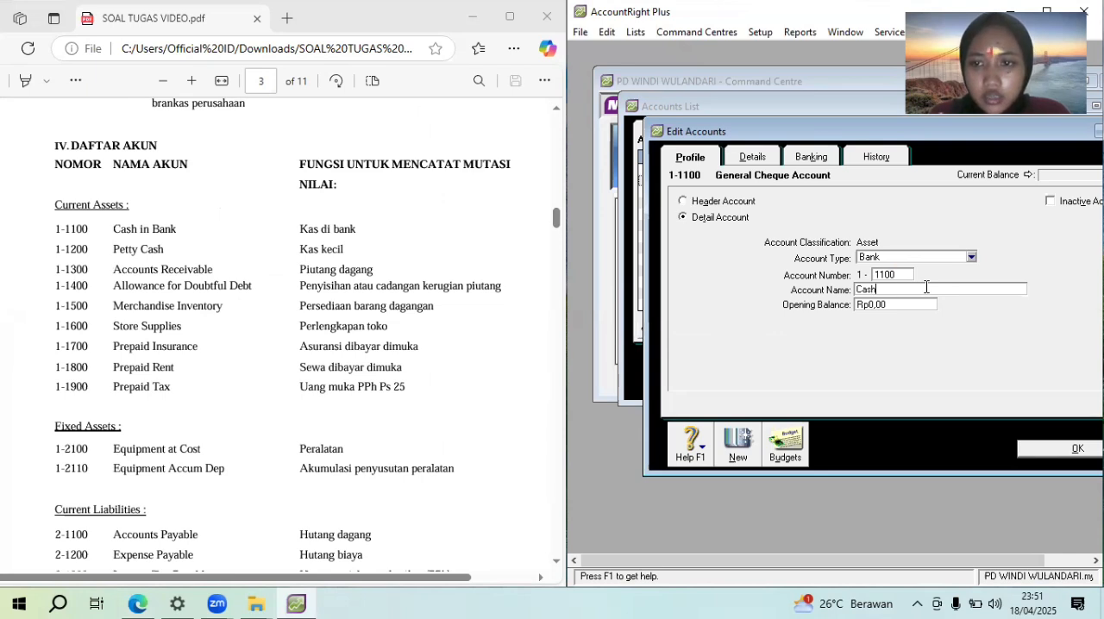
pyautogui.write(' in ')
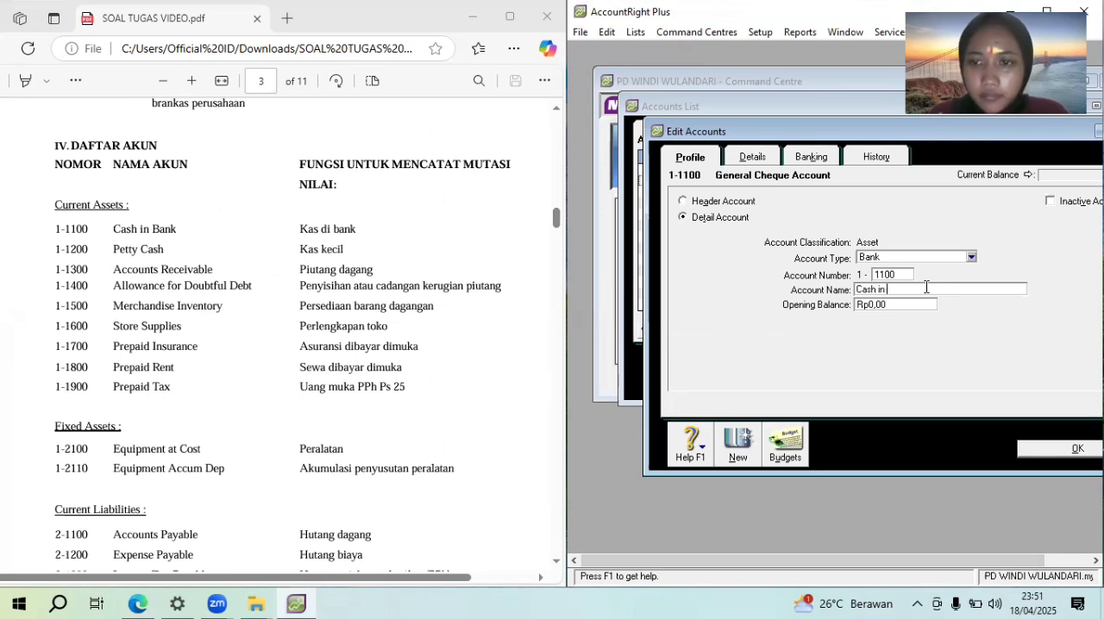
pyautogui.write('bank')
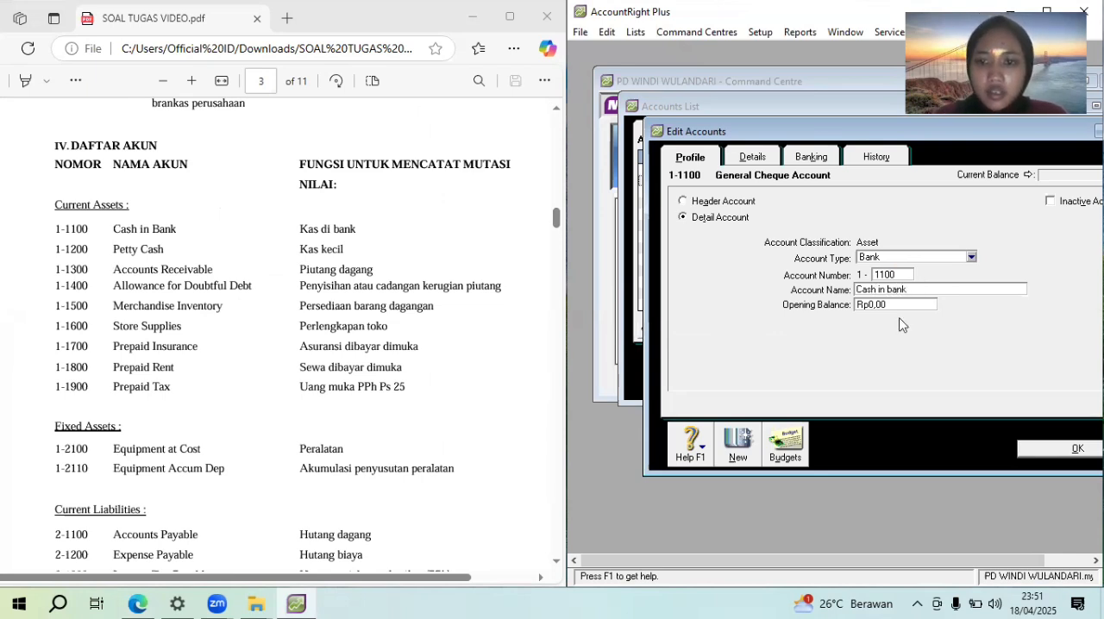
pyautogui.click(1063, 449)
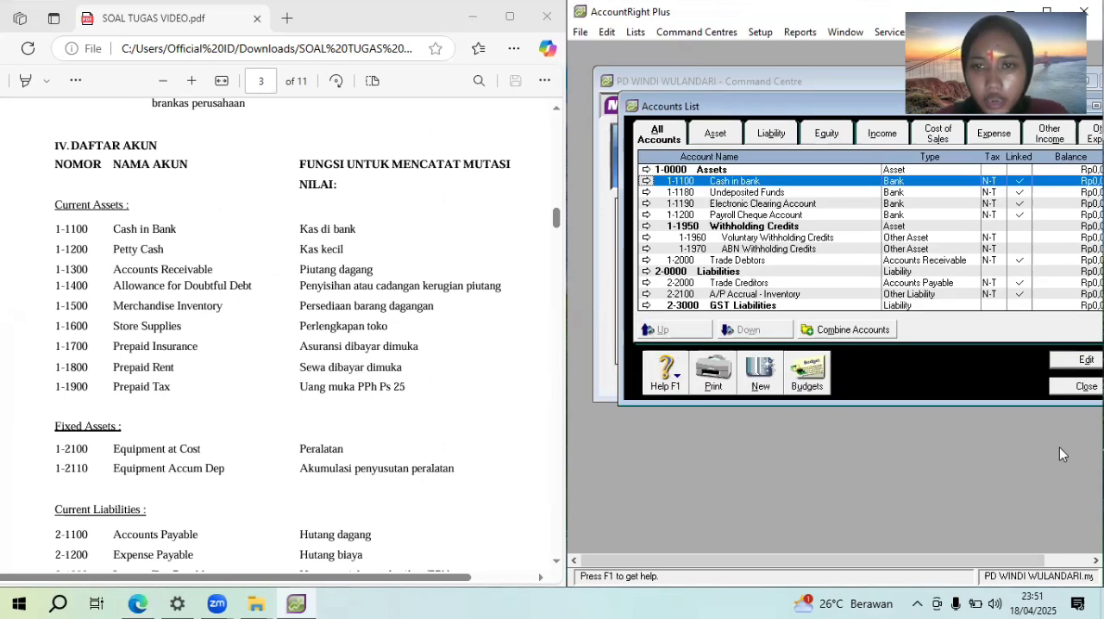
# Try to change the account number of Undeposited Funds to 1-1200
pyautogui.doubleClick(777, 192)
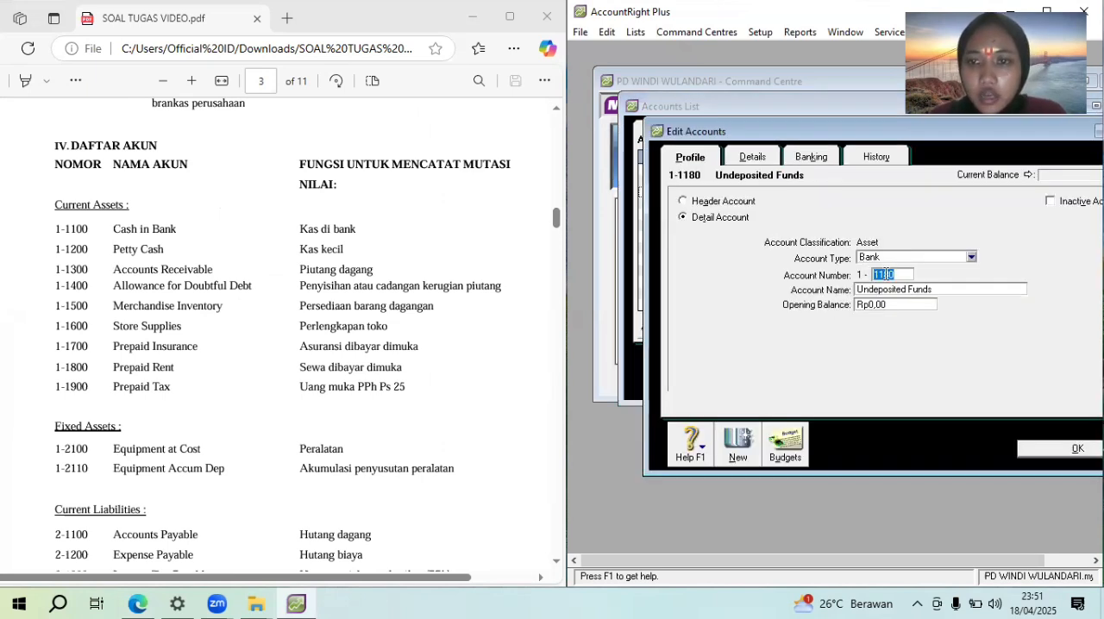
pyautogui.write('1200')
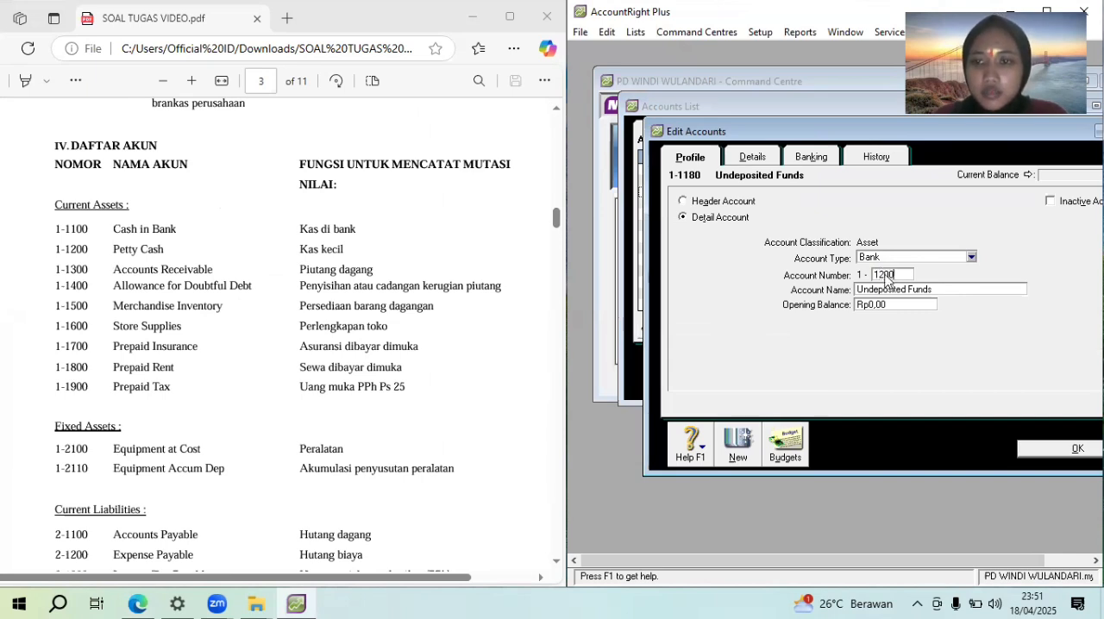
pyautogui.press('Tab')
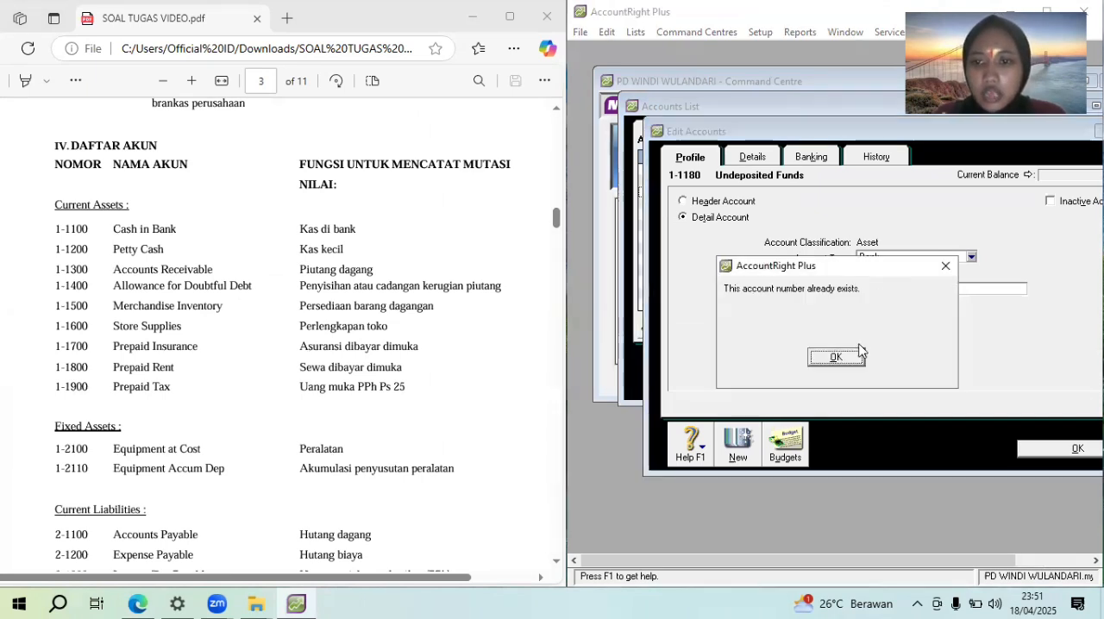
pyautogui.click(862, 361)
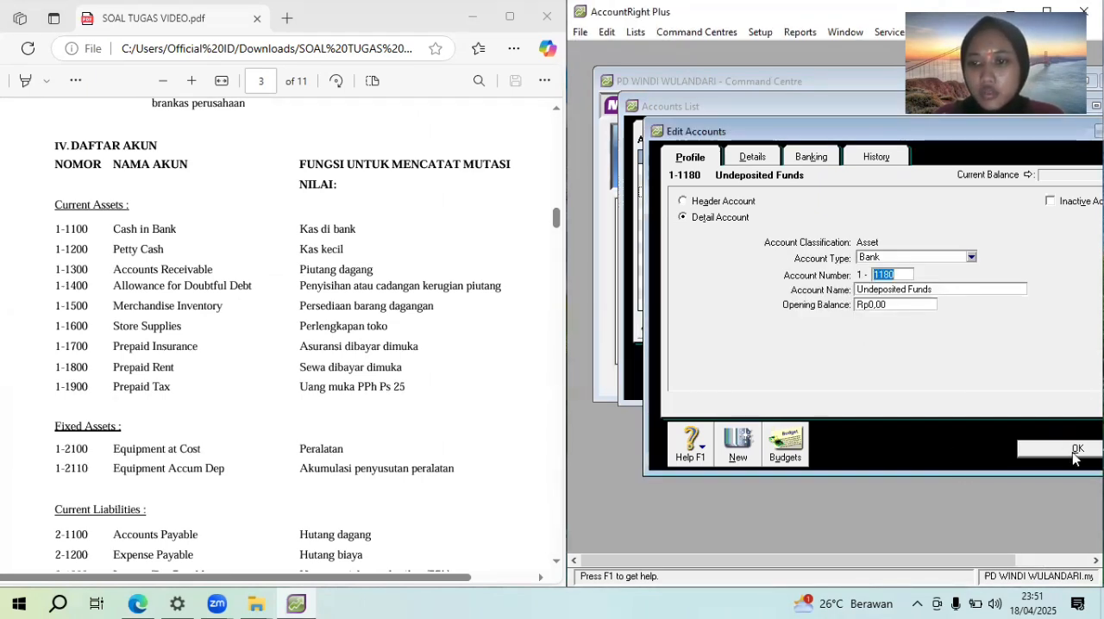
pyautogui.click(1076, 449)
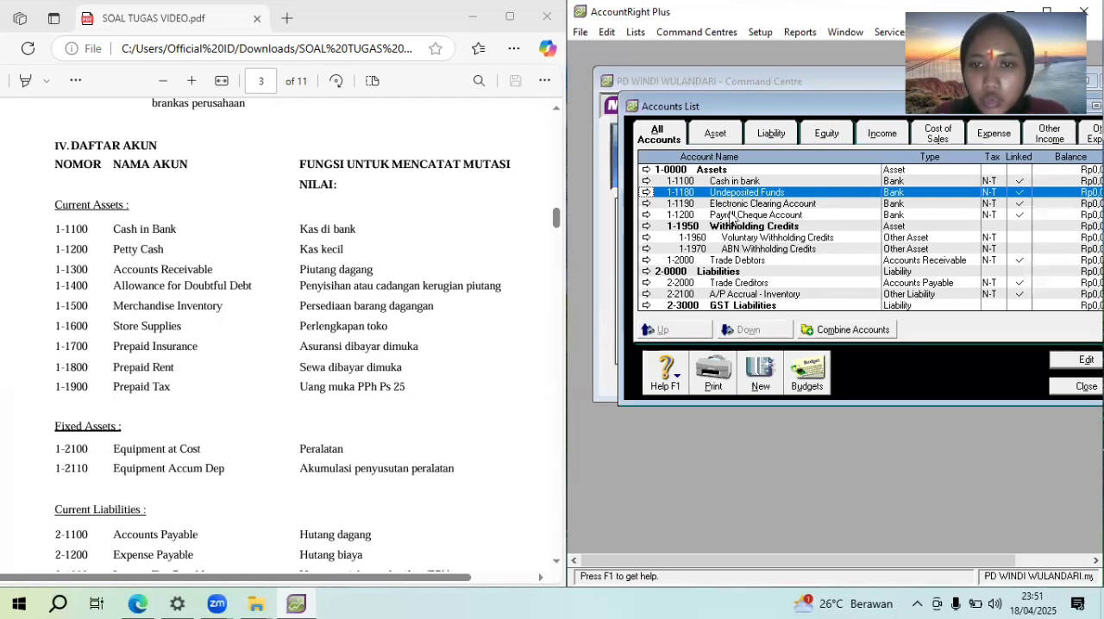
# Renumber the Payroll Cheque Account as 1-1999 and confirm the edit
pyautogui.doubleClick(730, 215)
pyautogui.write('1999')
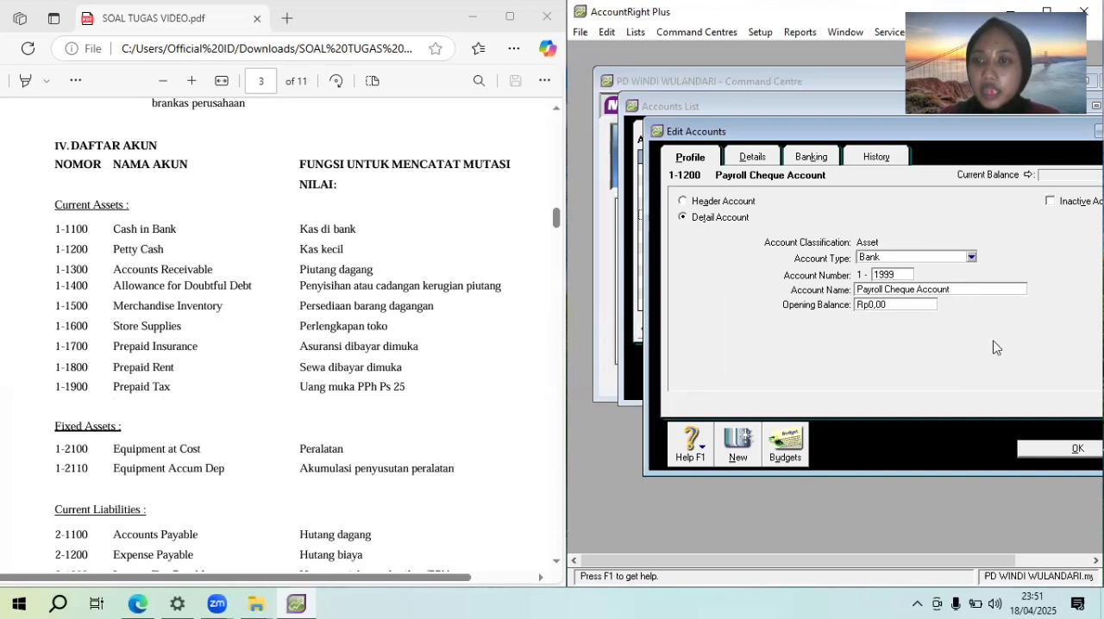
pyautogui.click(1064, 447)
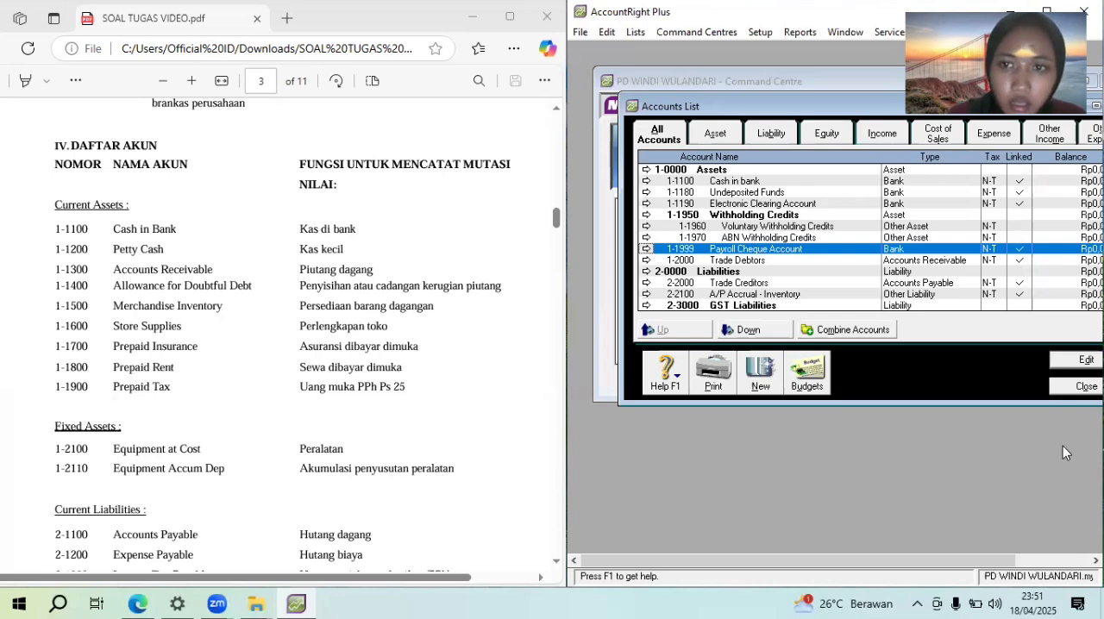
# Renumber the Undeposited Funds account as 1-1200, rename it "Petty cash" and confirm the edit
pyautogui.doubleClick(802, 193)
pyautogui.write('1200')
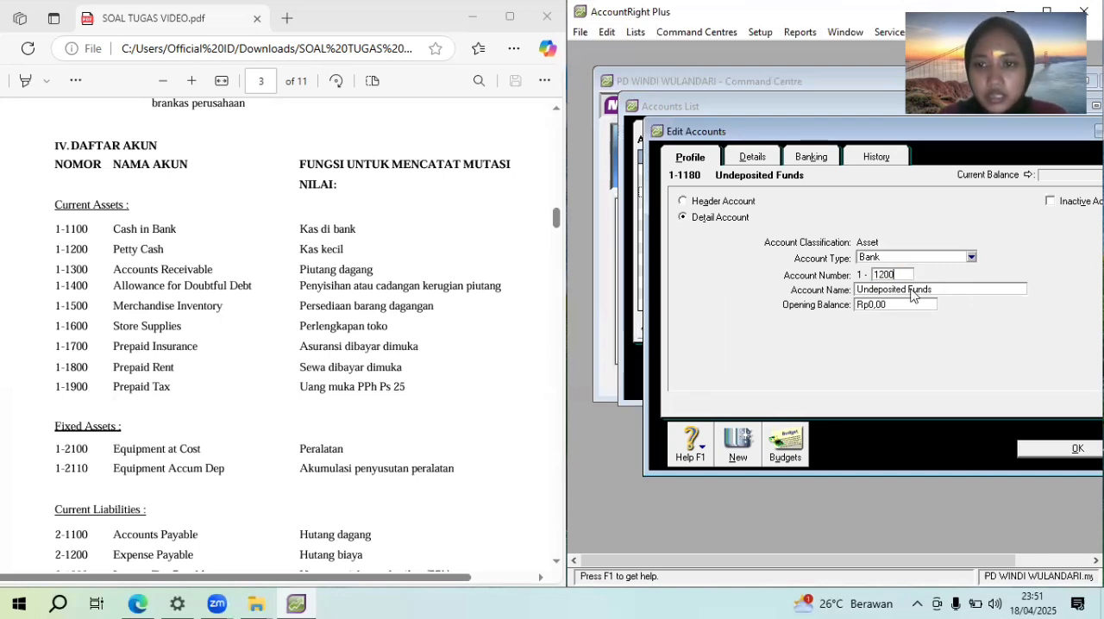
pyautogui.press('Tab')
pyautogui.write('P')
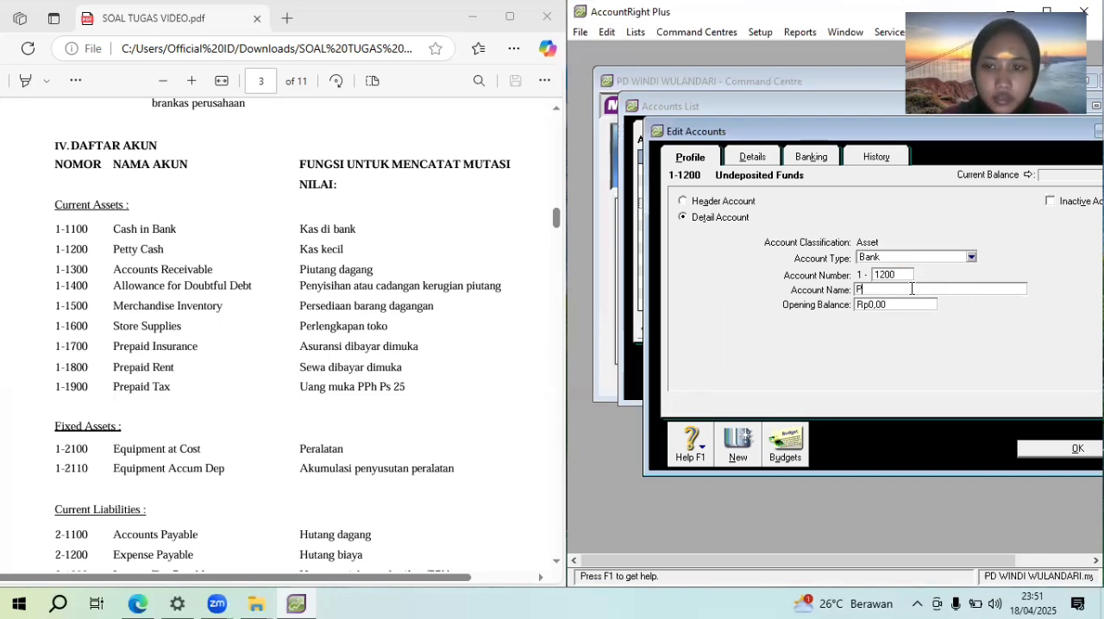
pyautogui.write('ett')
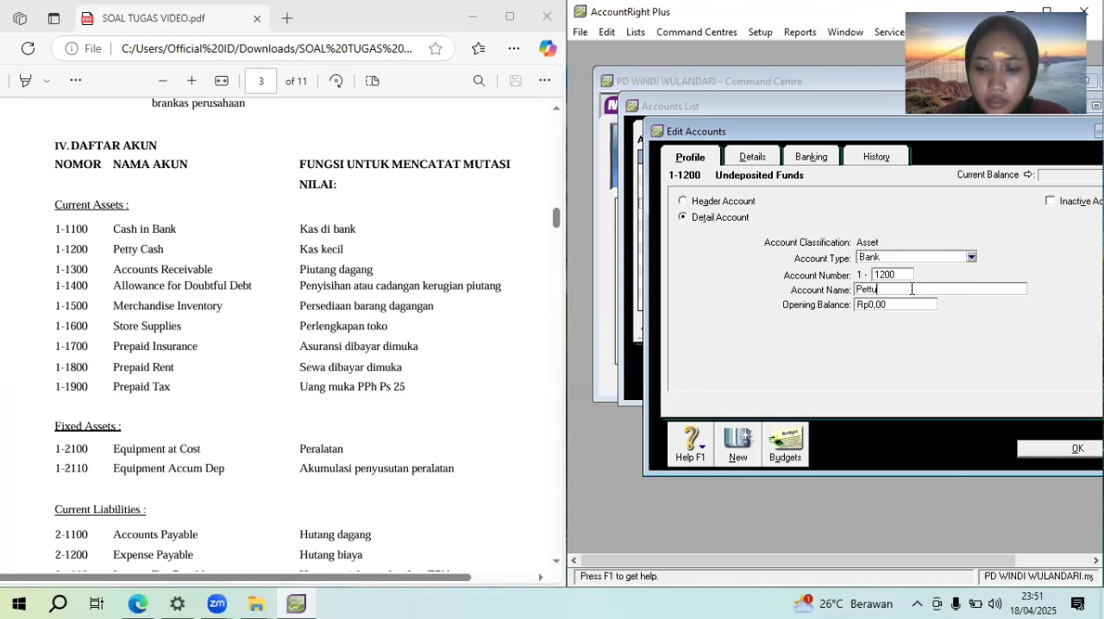
pyautogui.write('ycash')
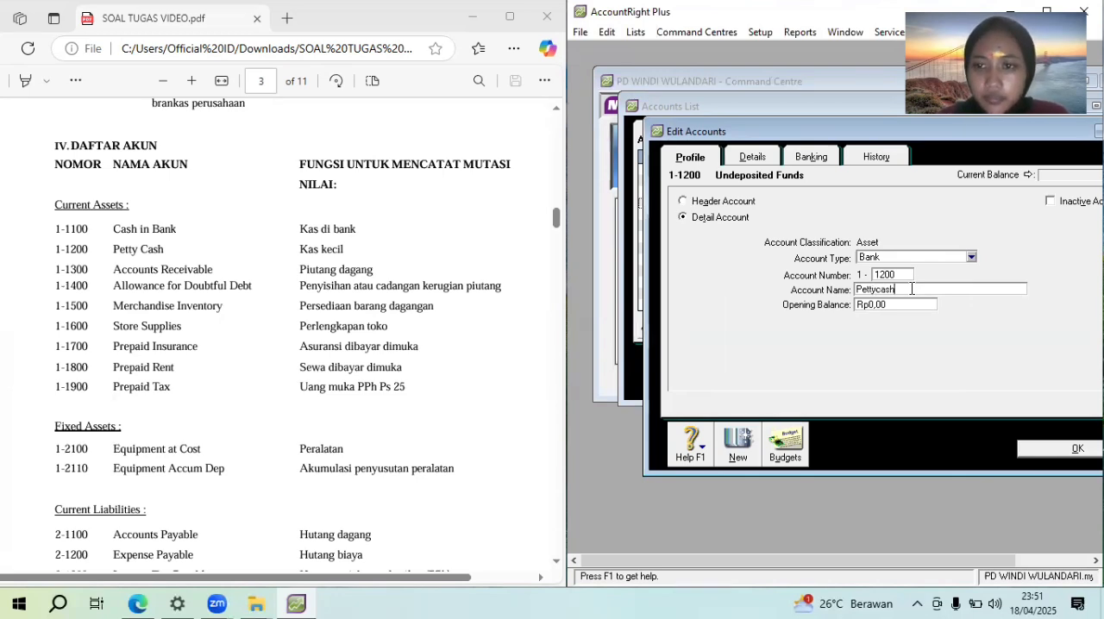
pyautogui.press('BackSpace')
pyautogui.press('BackSpace')
pyautogui.press('BackSpace')
pyautogui.press('BackSpace')
pyautogui.write('cash')
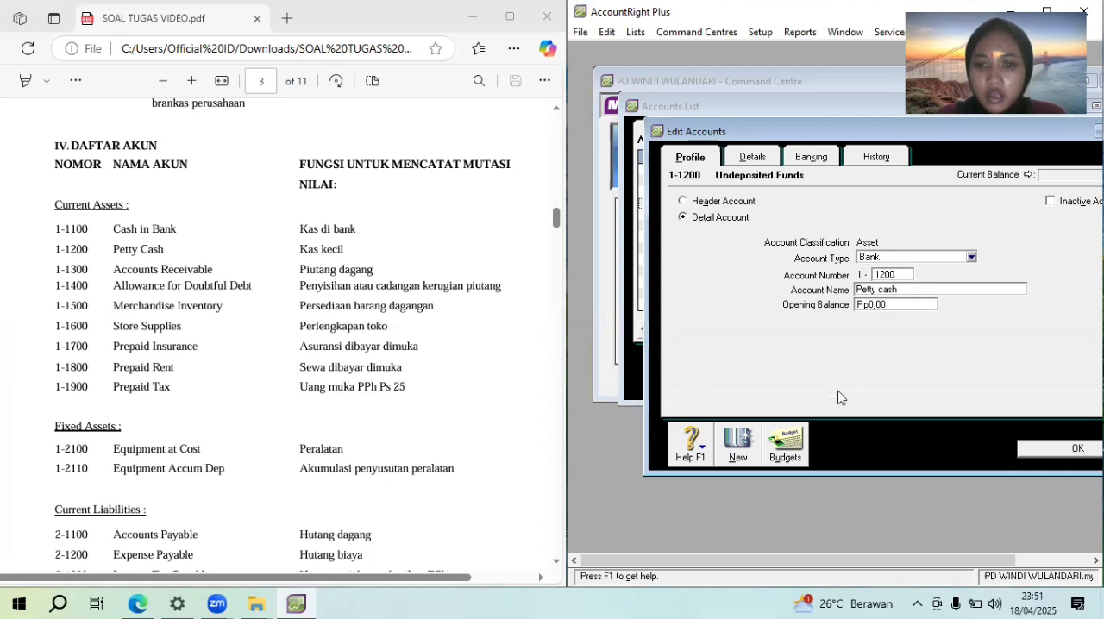
pyautogui.click(1053, 449)
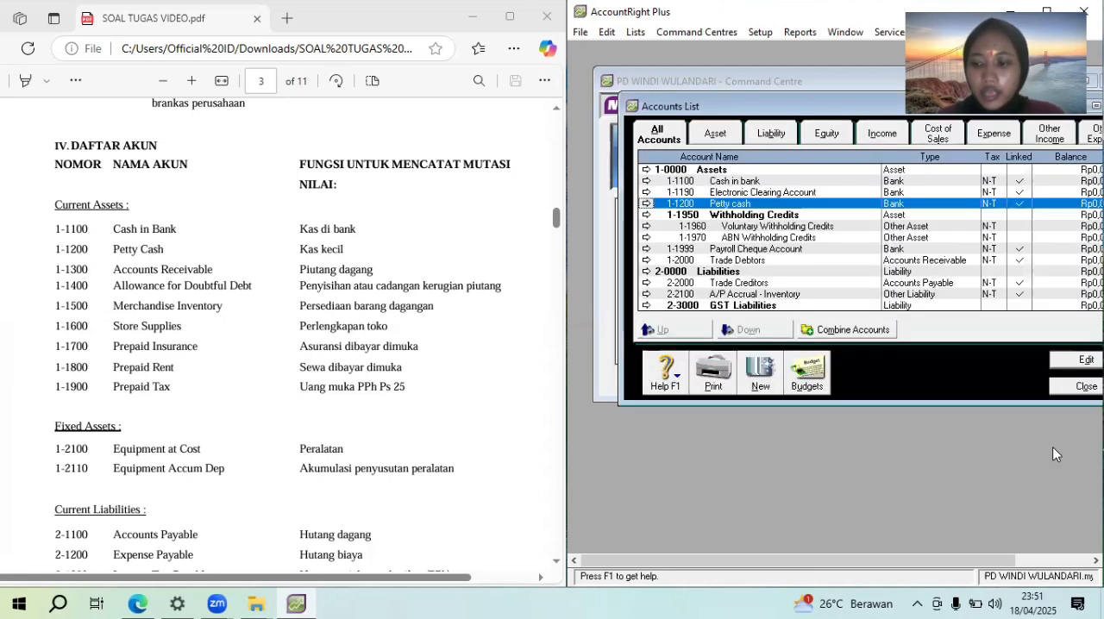
# Renumber the Trade Debtors account as 1-1300, rename it "Account receivable" and confirm the edit
pyautogui.doubleClick(792, 260)
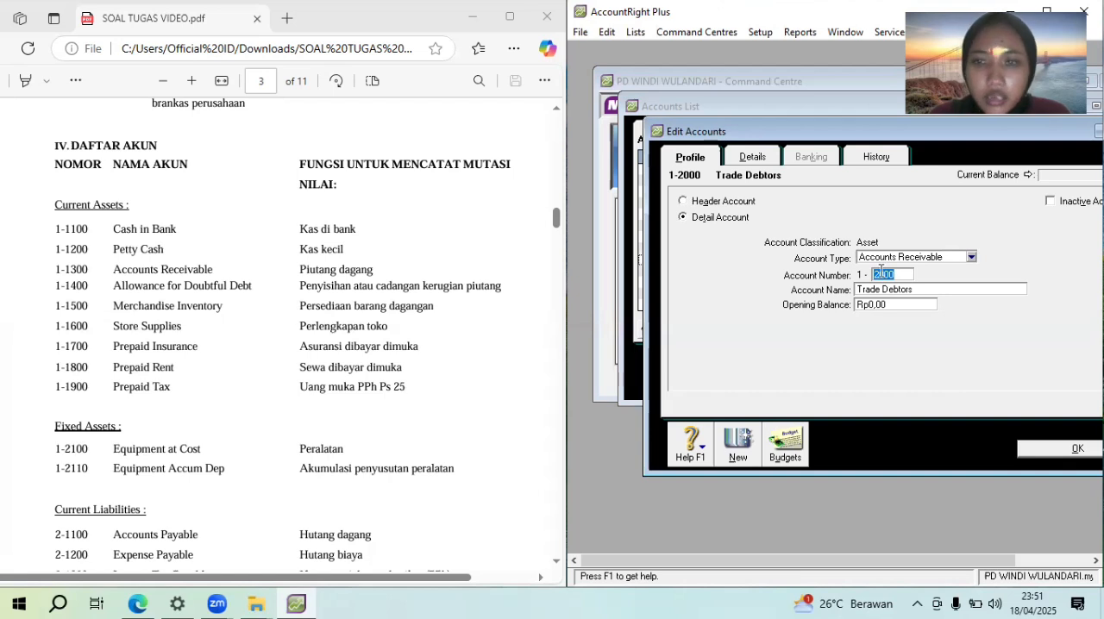
pyautogui.write('1300')
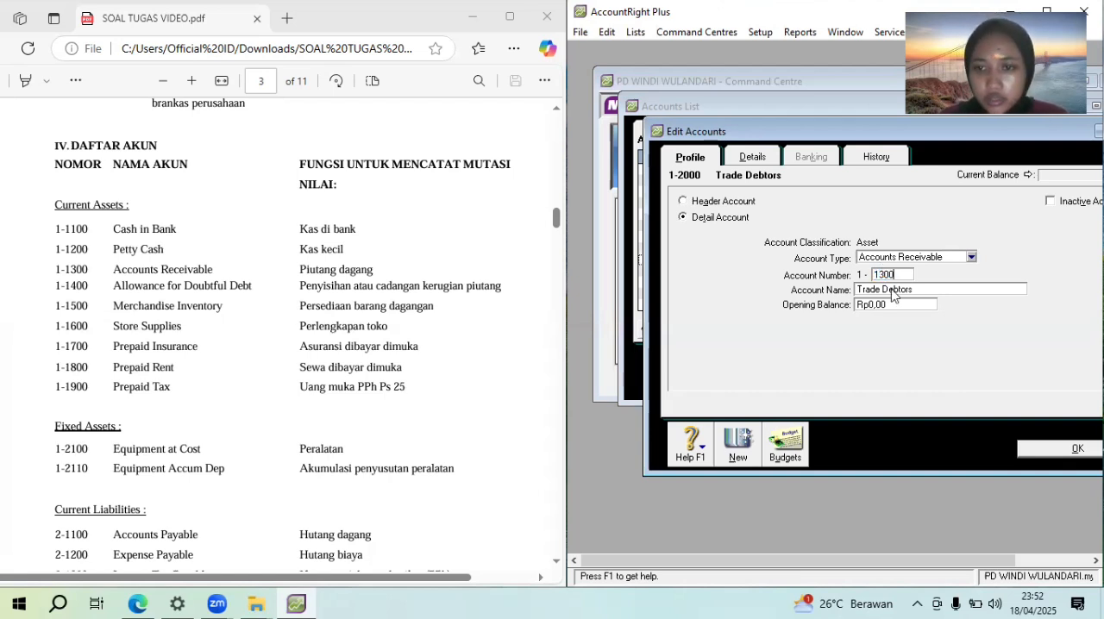
pyautogui.press('Tab')
pyautogui.write('Accoun')
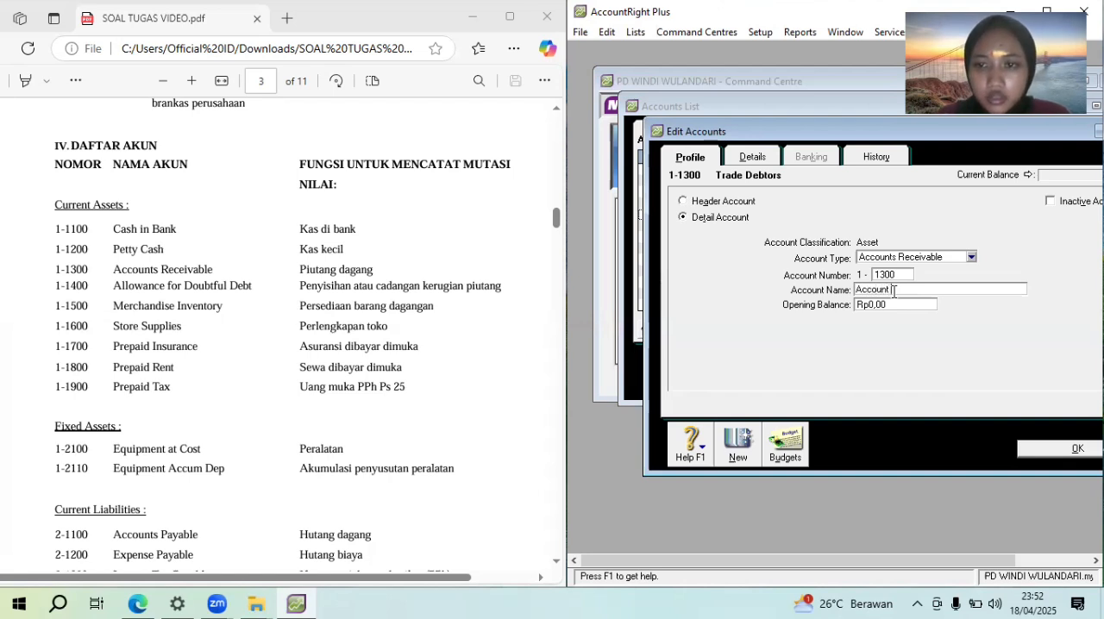
pyautogui.write('t Receivable')
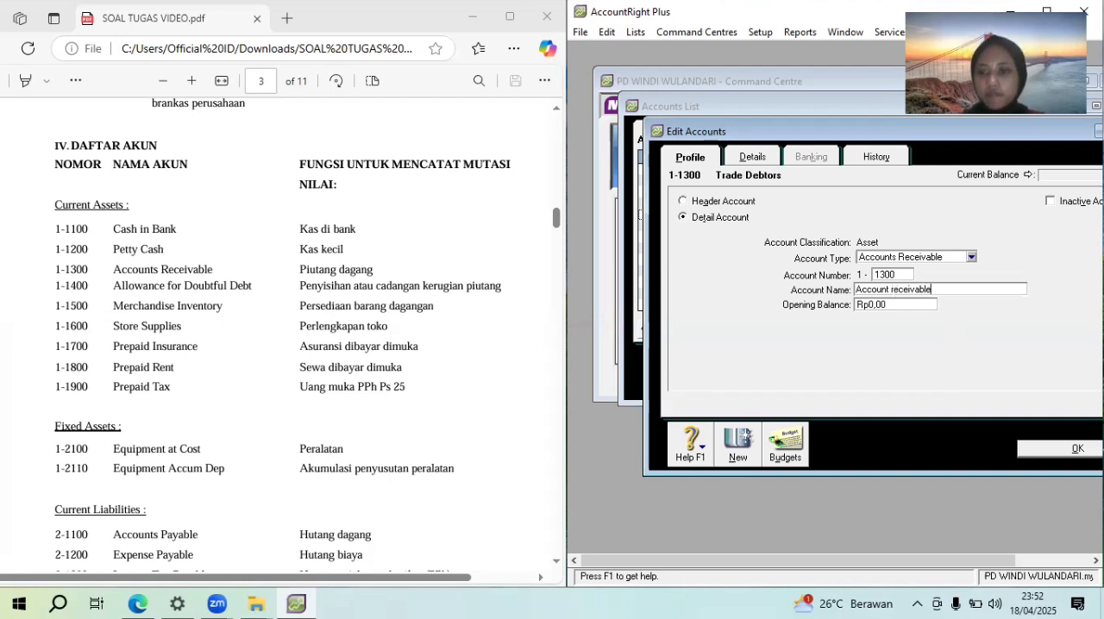
pyautogui.click(1070, 449)
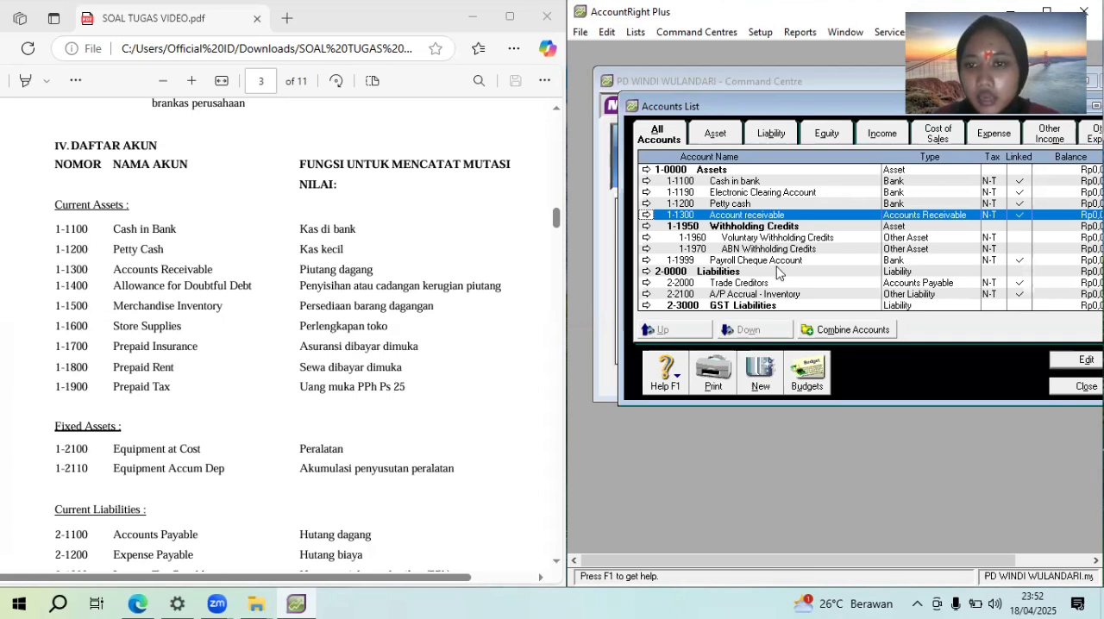
# Among the liability accounts, renumber Trade Creditors as 2-1100, rename it "Account payable" and confirm the edit
pyautogui.click(773, 134)
pyautogui.doubleClick(774, 182)
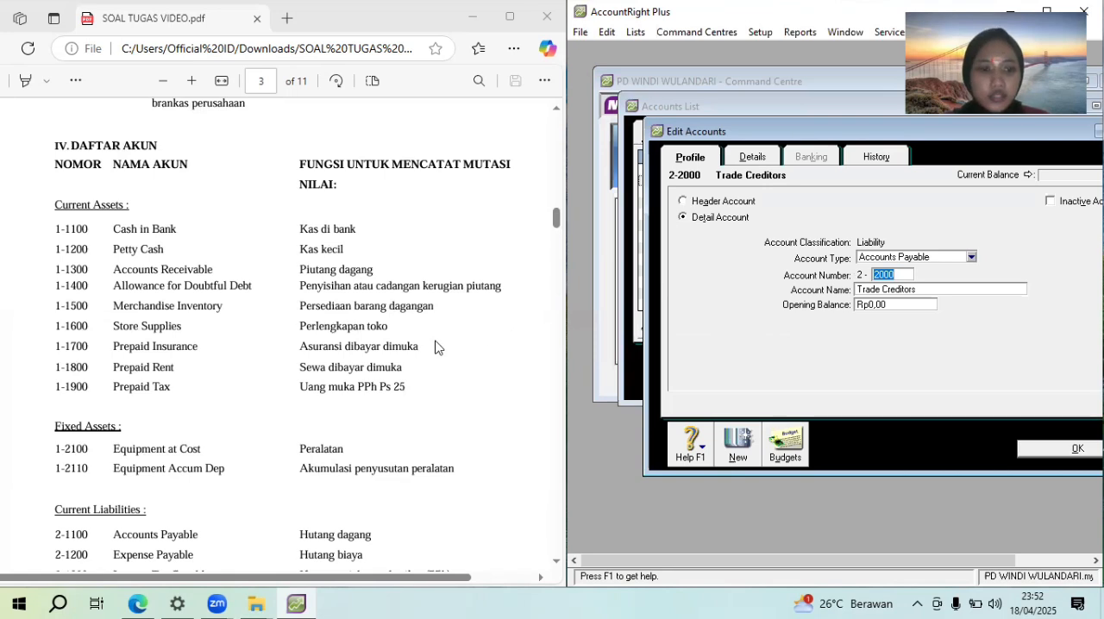
pyautogui.write('1100')
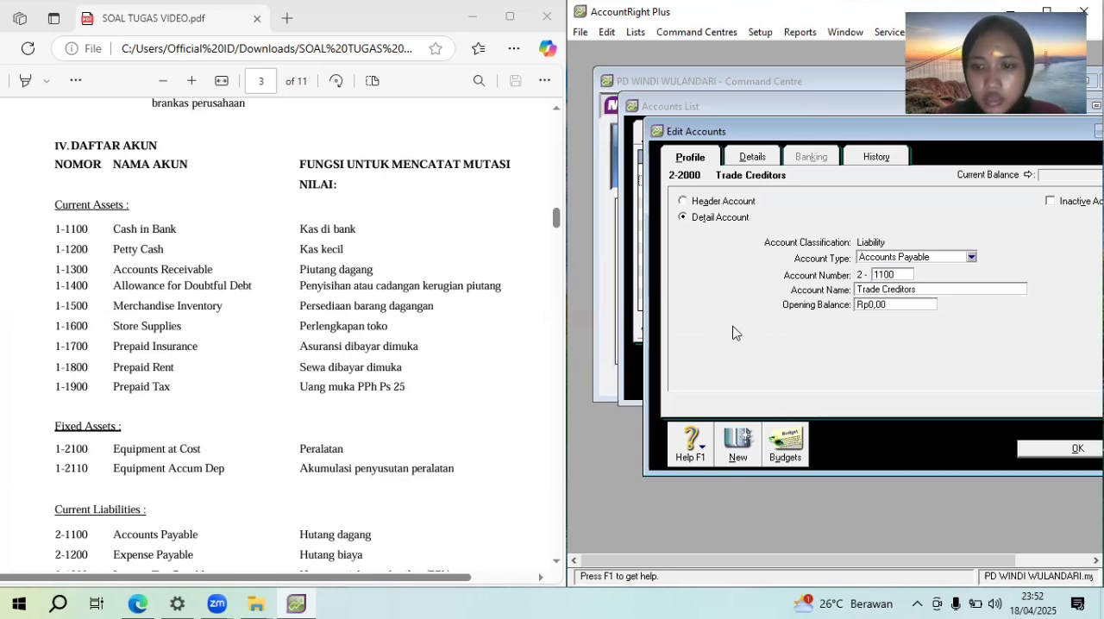
pyautogui.press('Tab')
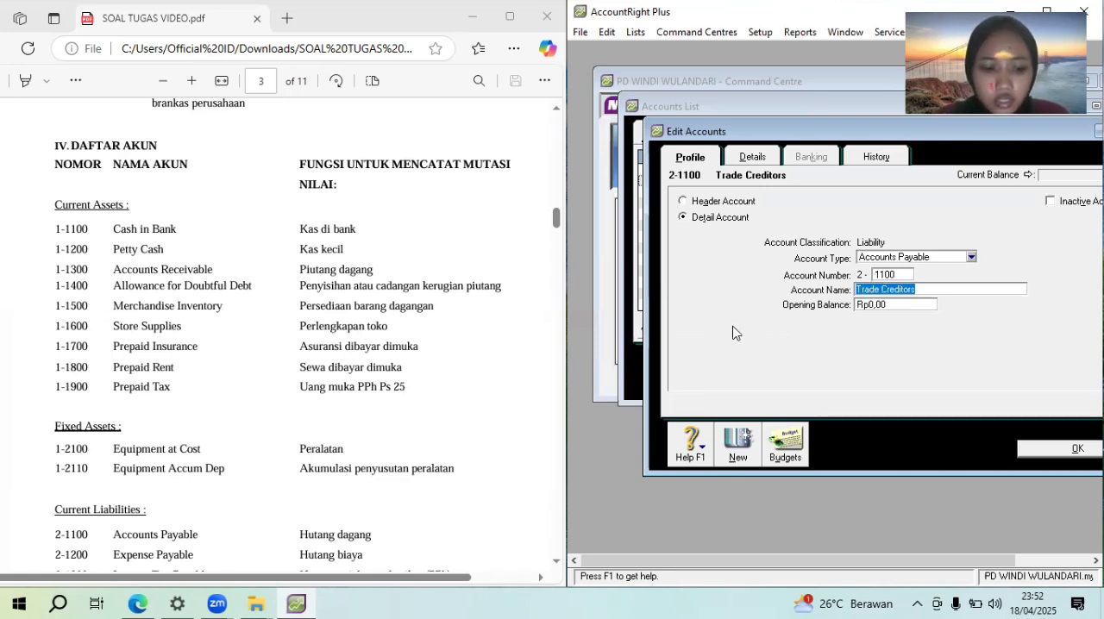
pyautogui.write('Accounnt')
pyautogui.press('BackSpace')
pyautogui.press('BackSpace')
pyautogui.write('t payabbl')
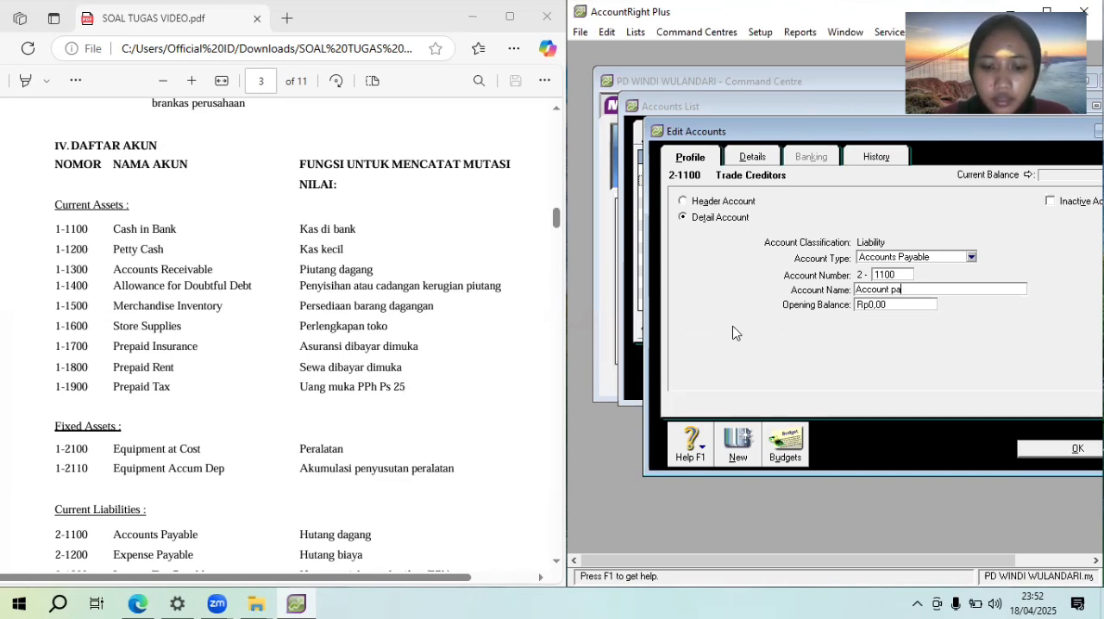
pyautogui.press('BackSpace')
pyautogui.write('le')
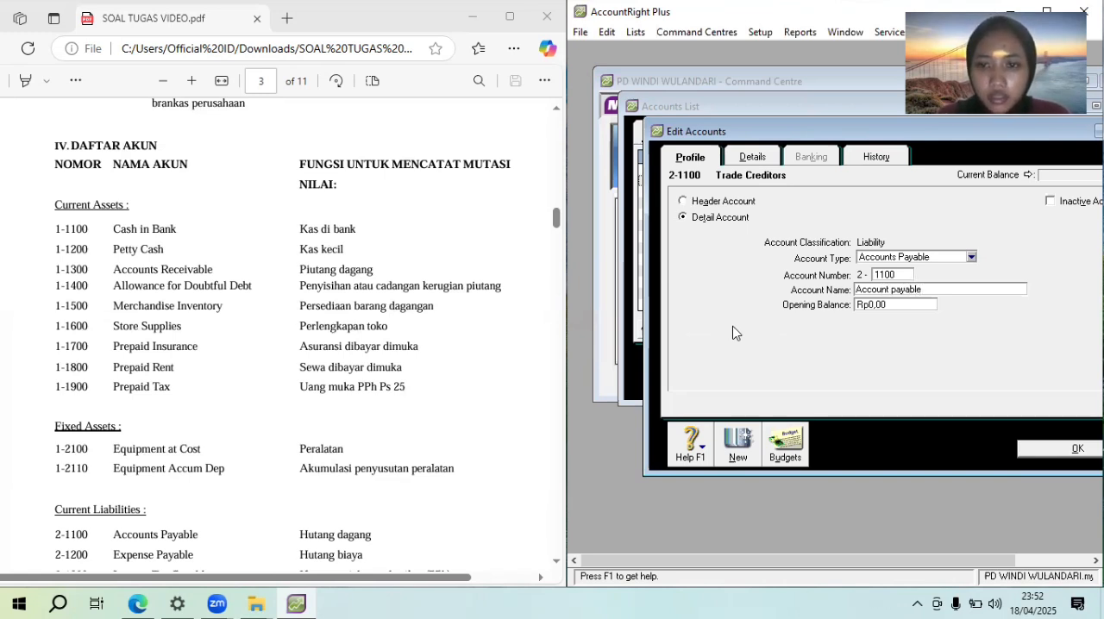
pyautogui.click(1058, 448)
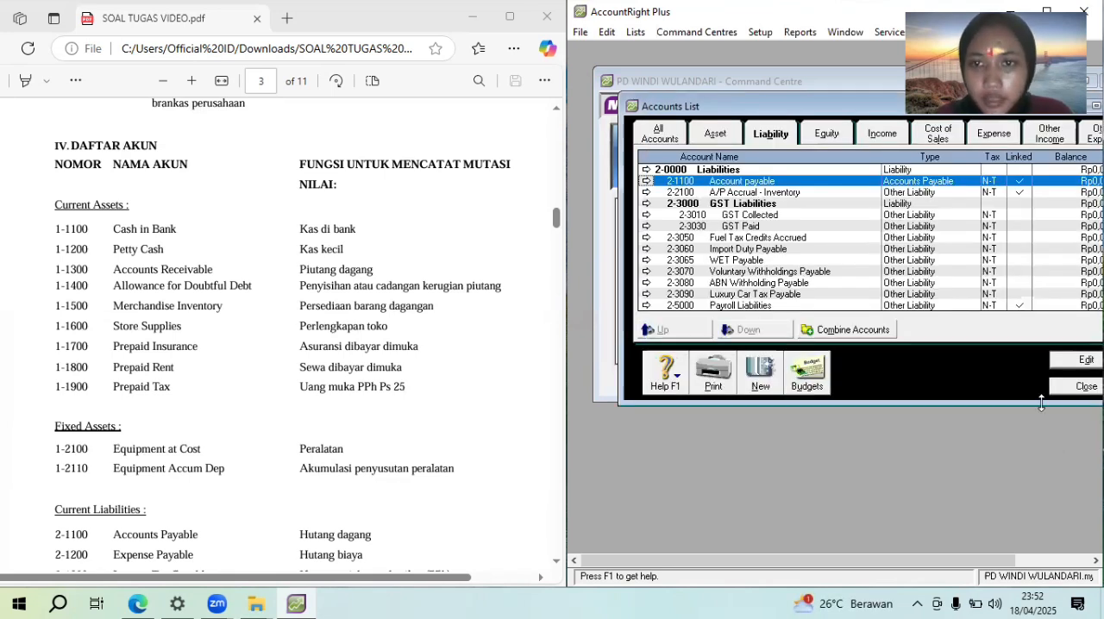
# Open the GST Collected account for editing and set its account type to Other Current Liability, consulting the PDF's Current Liabilities list
pyautogui.doubleClick(744, 215)
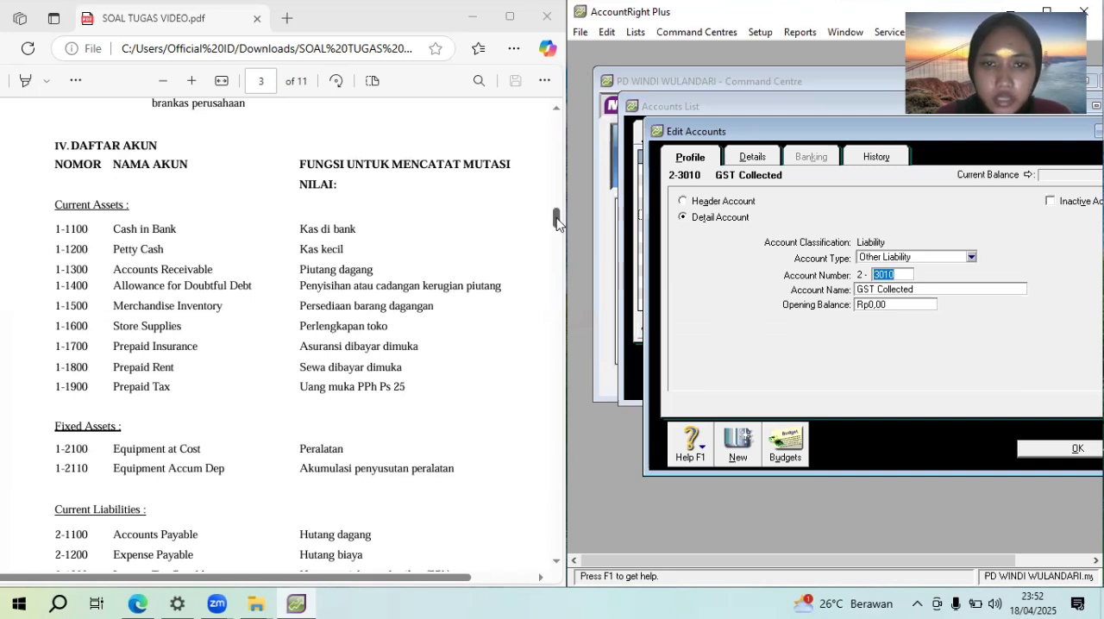
pyautogui.moveTo(556, 223); pyautogui.dragTo(557, 230)
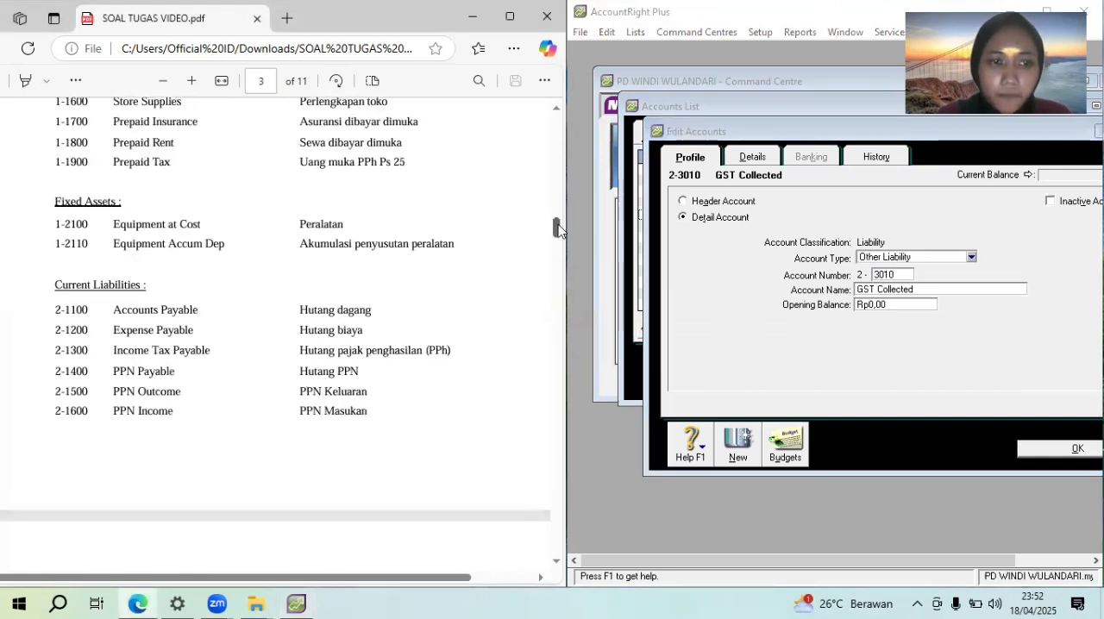
pyautogui.click(901, 259)
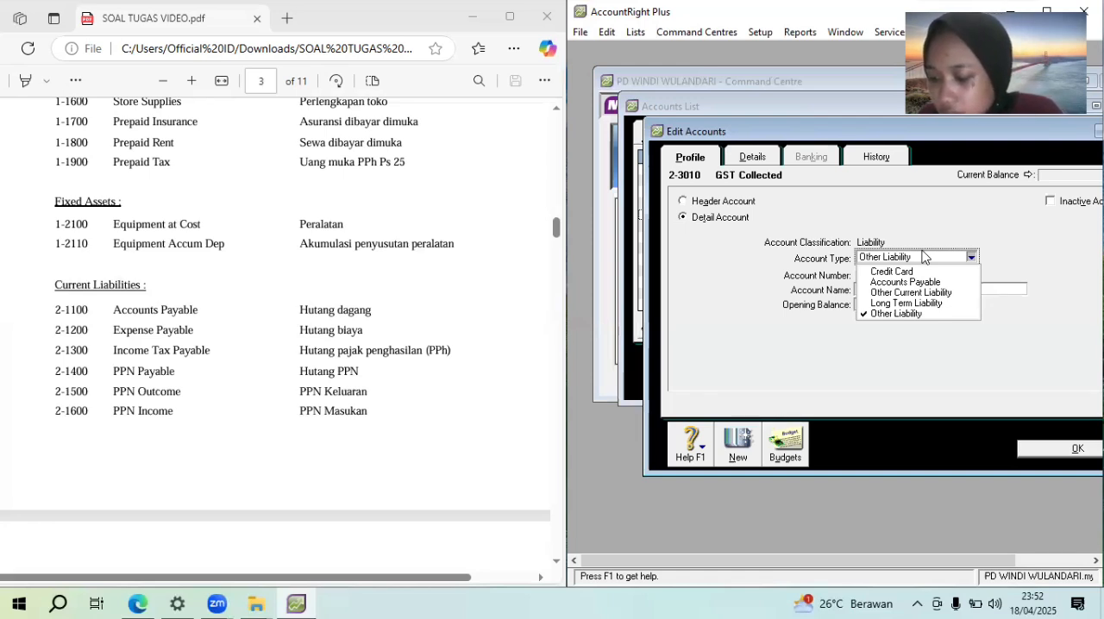
pyautogui.click(941, 293)
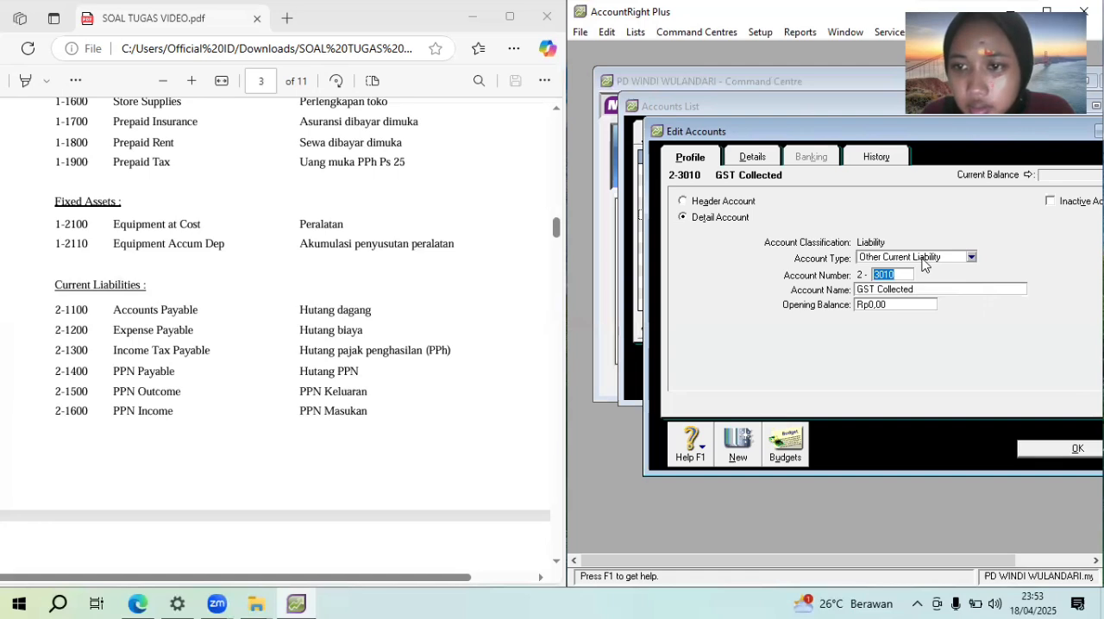
# Renumber the GST Collected account as 2-1500, rename it "PPN Outcome" and confirm the edit
pyautogui.write('1500')
pyautogui.press('Tab')
pyautogui.write('PPNM')
pyautogui.press('BackSpace')
pyautogui.press('BackSpace')
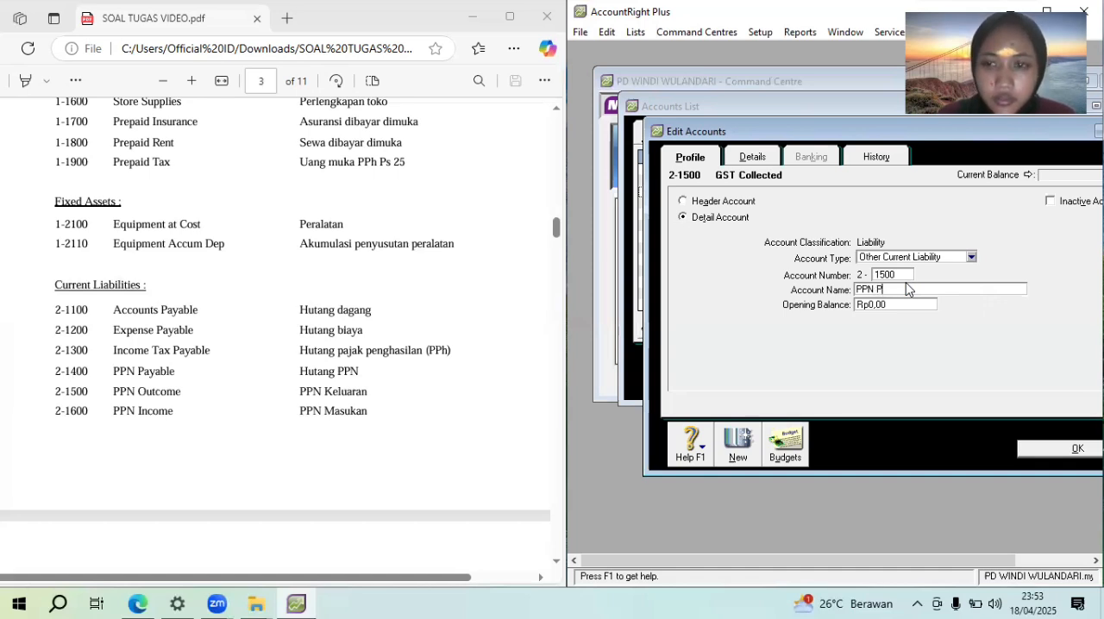
pyautogui.write('Out')
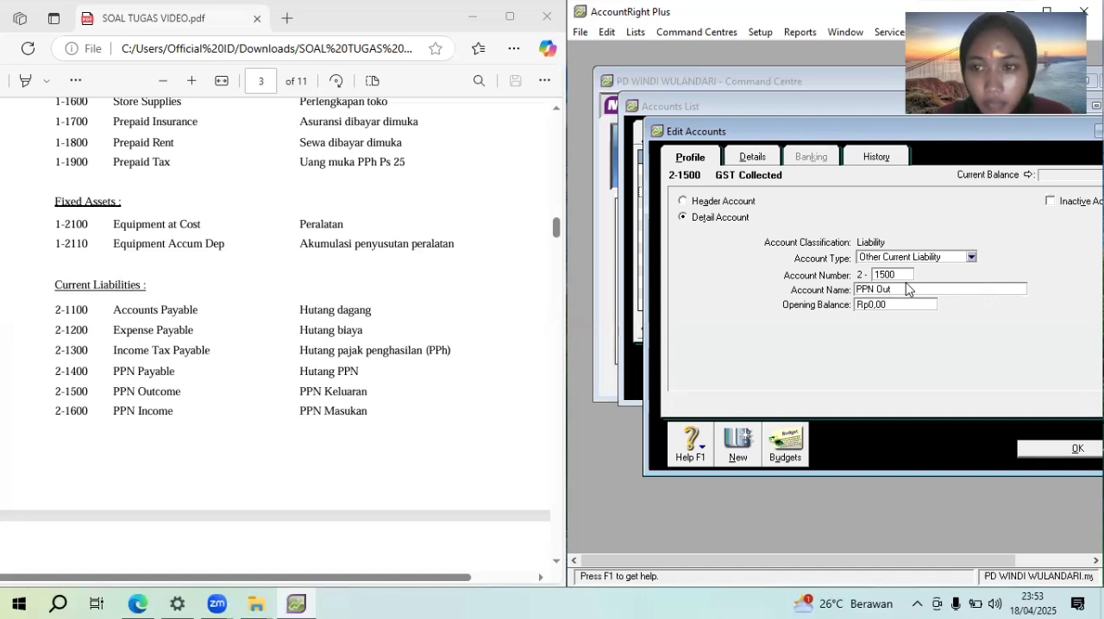
pyautogui.write('co')
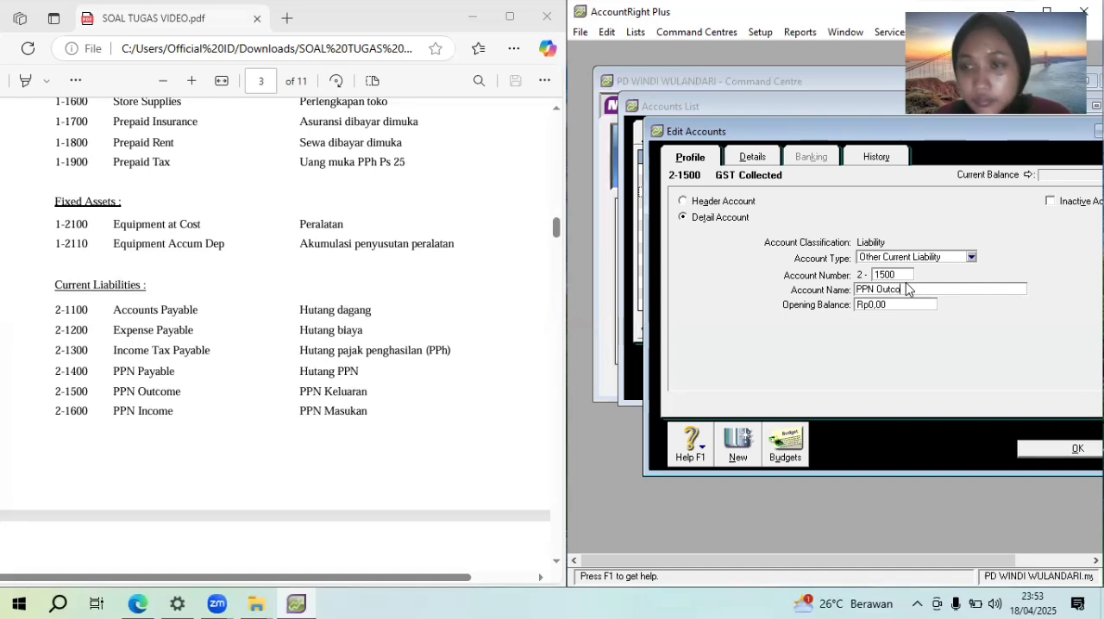
pyautogui.write('me')
pyautogui.click(1040, 456)
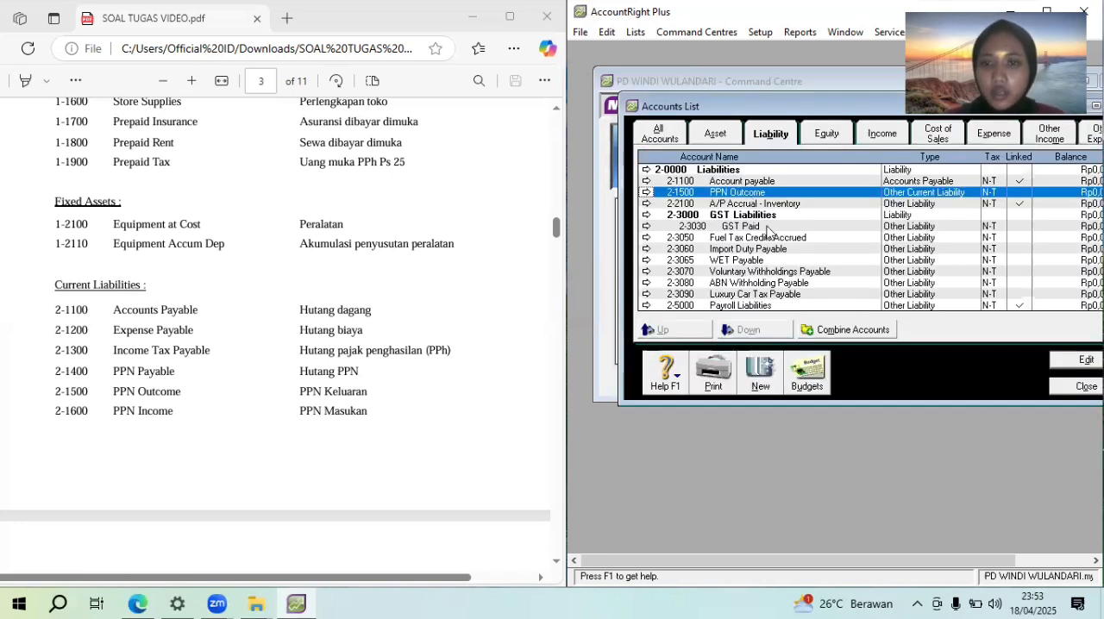
# Renumber the GST Paid account as 2-1600, rename it "PPN Income" and confirm the edit
pyautogui.doubleClick(762, 226)
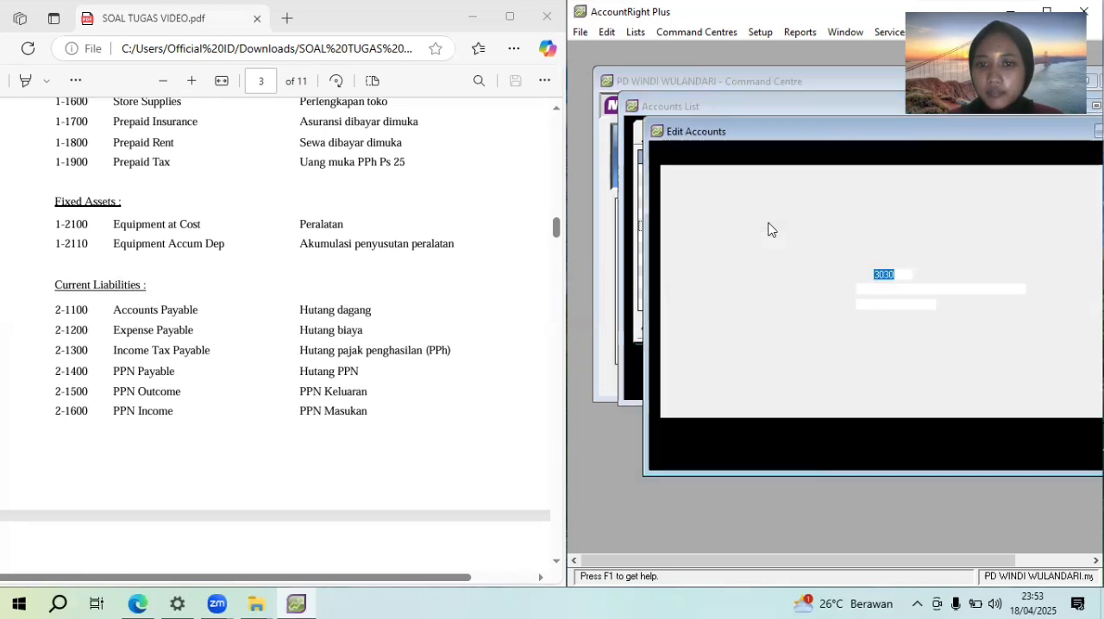
pyautogui.write('1600')
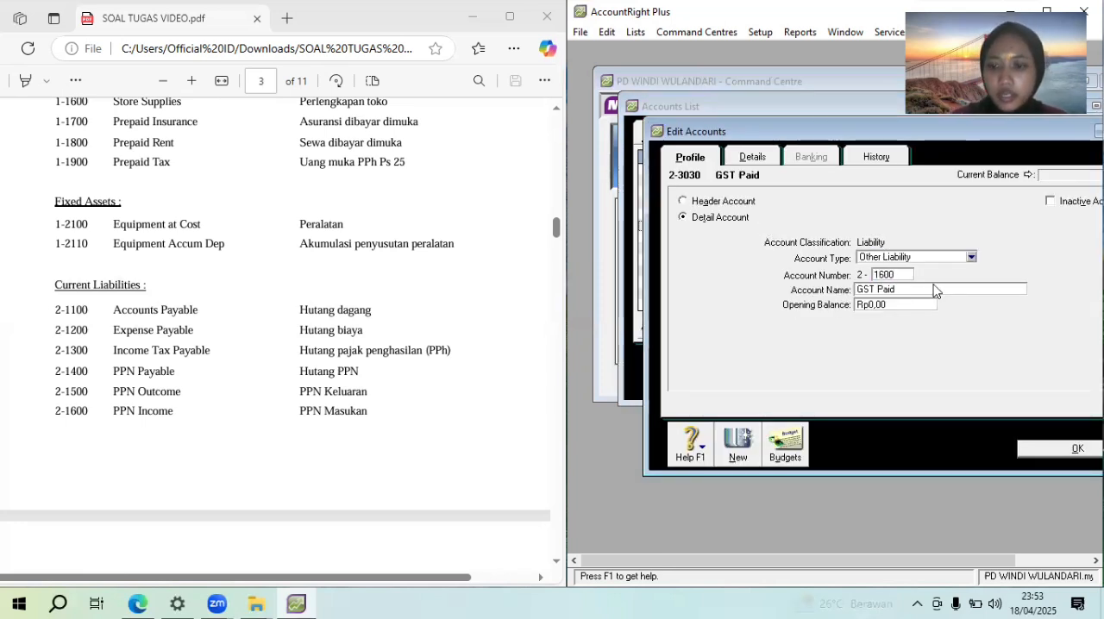
pyautogui.press('Tab')
pyautogui.write('PP')
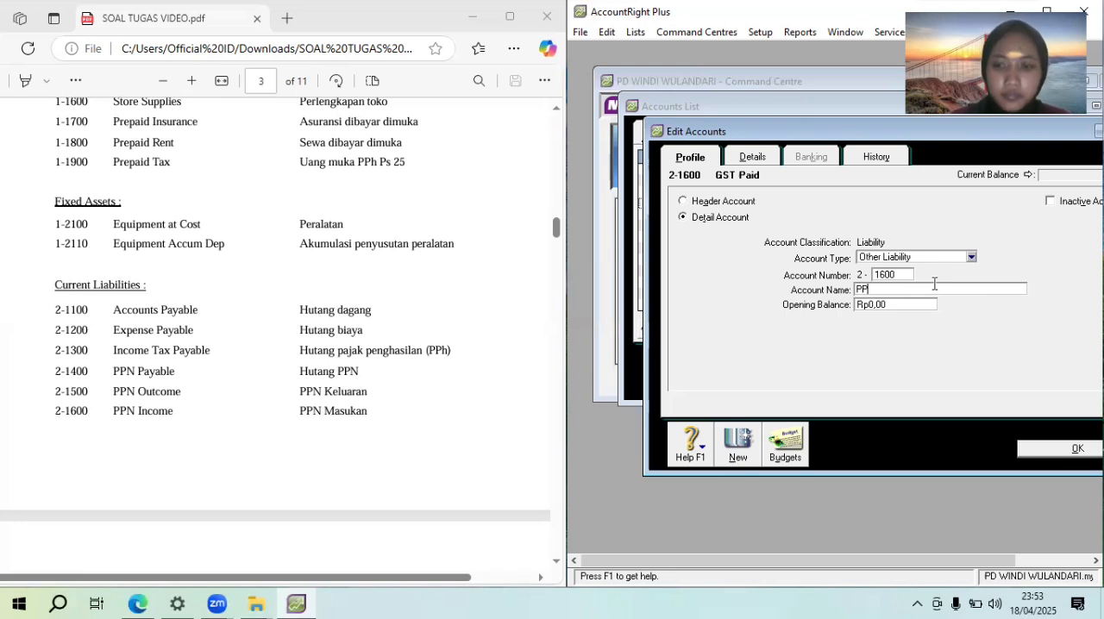
pyautogui.write('N Income')
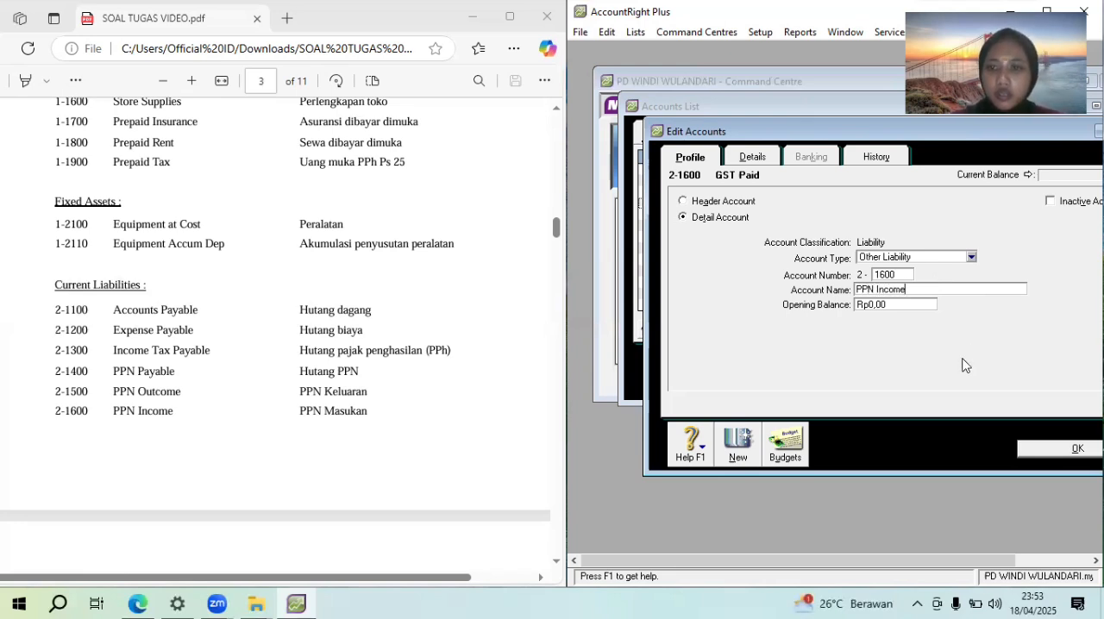
pyautogui.click(1041, 452)
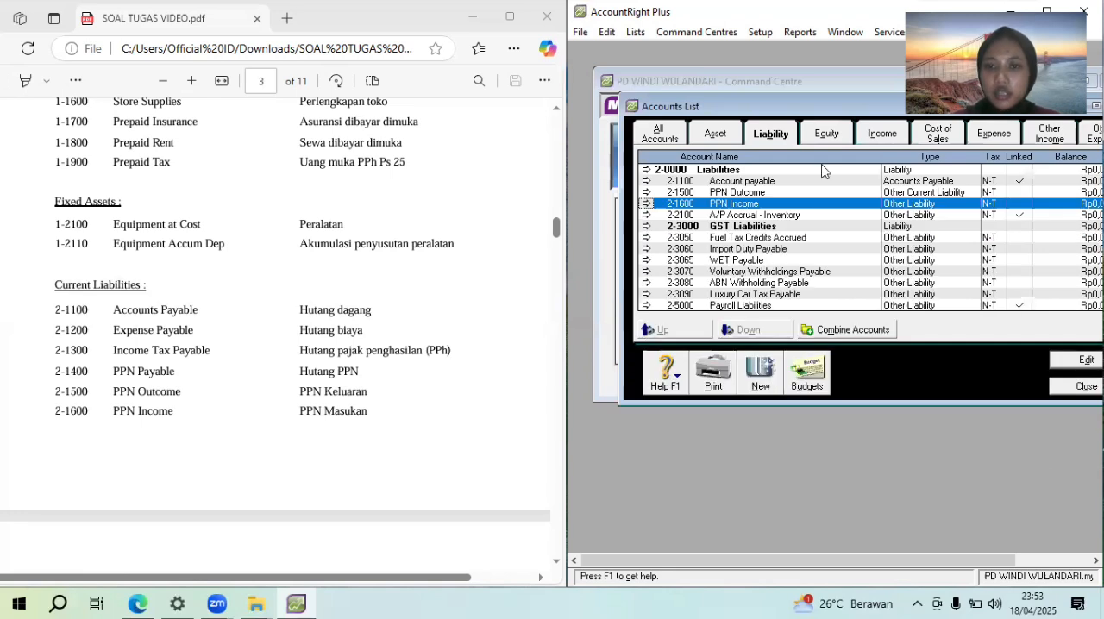
# Start a new account from the asset accounts and set its type to Other Current Asset, consulting the PDF's Current Assets list
pyautogui.click(714, 137)
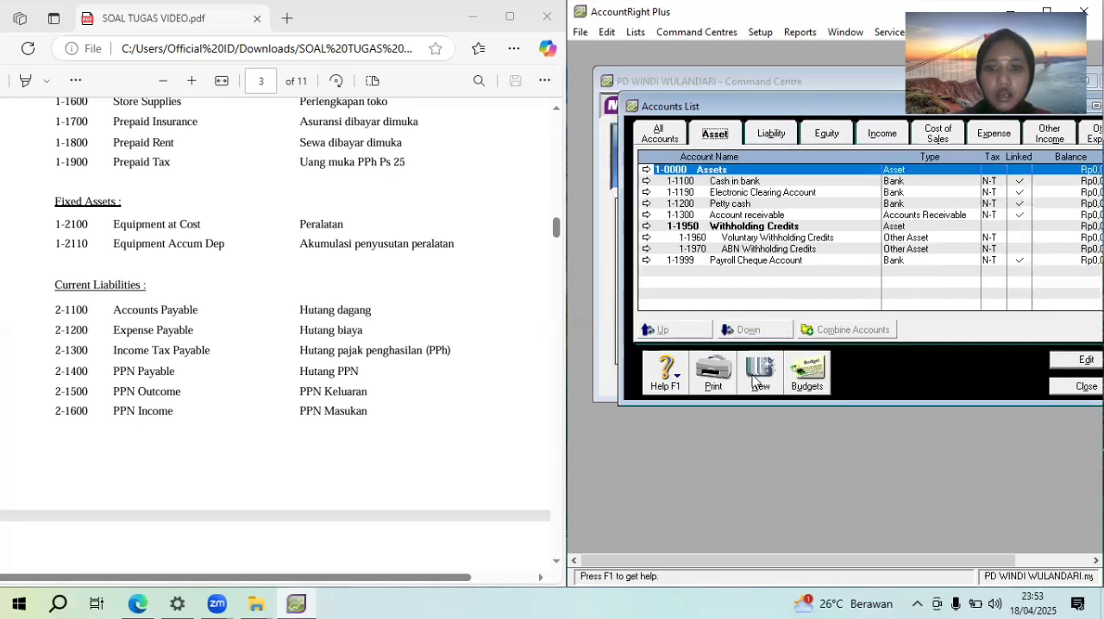
pyautogui.click(558, 231)
pyautogui.moveTo(557, 232); pyautogui.dragTo(558, 212)
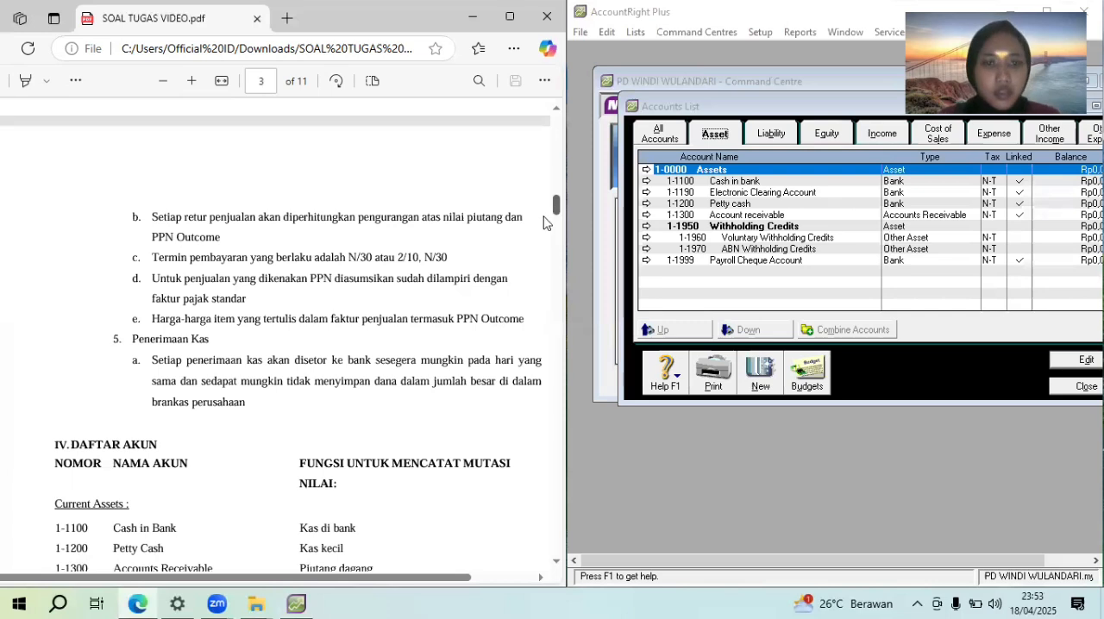
pyautogui.moveTo(557, 213); pyautogui.dragTo(558, 222)
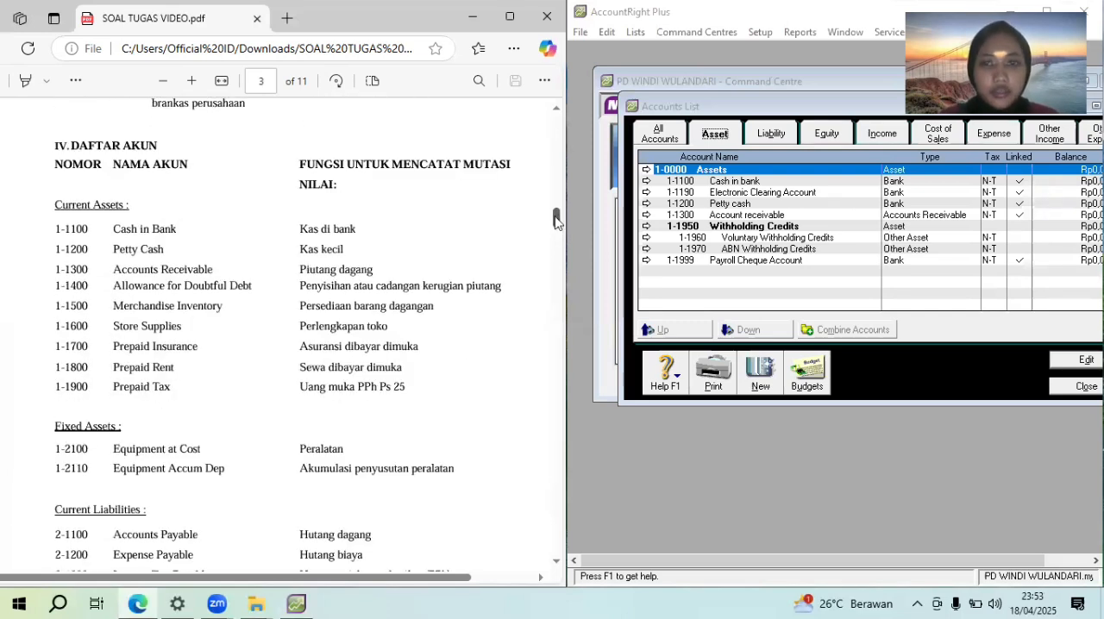
pyautogui.click(760, 376)
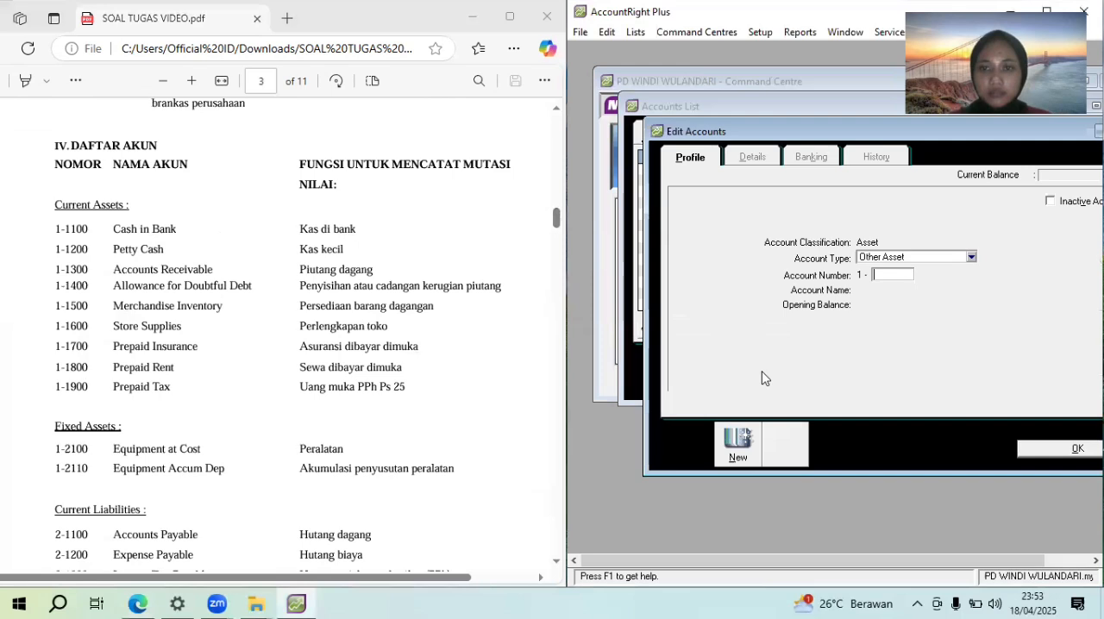
pyautogui.click(898, 259)
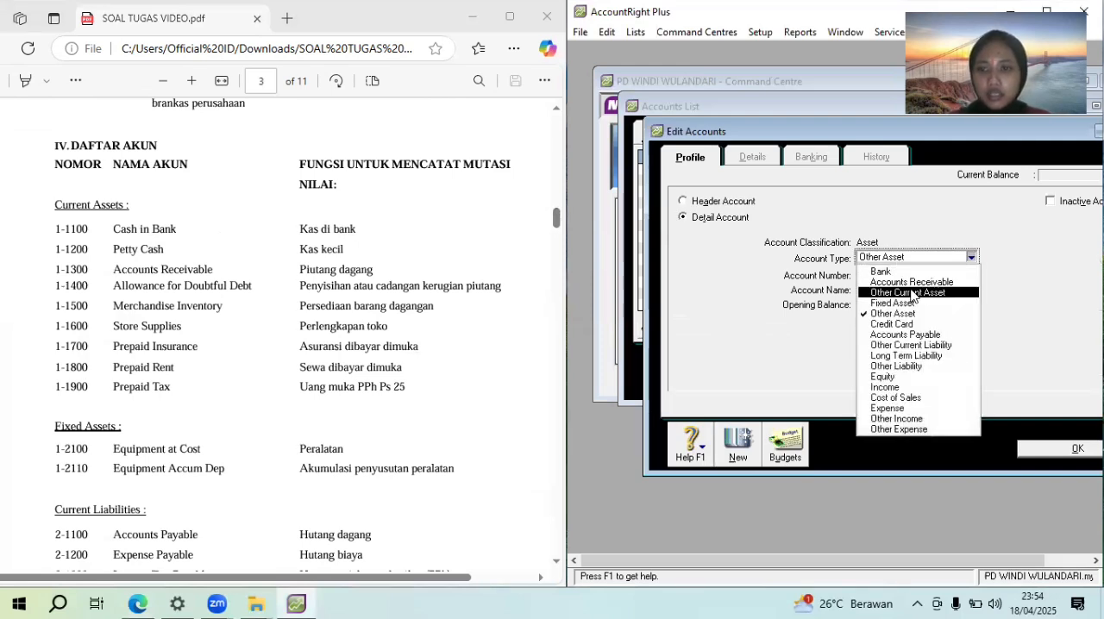
pyautogui.click(912, 293)
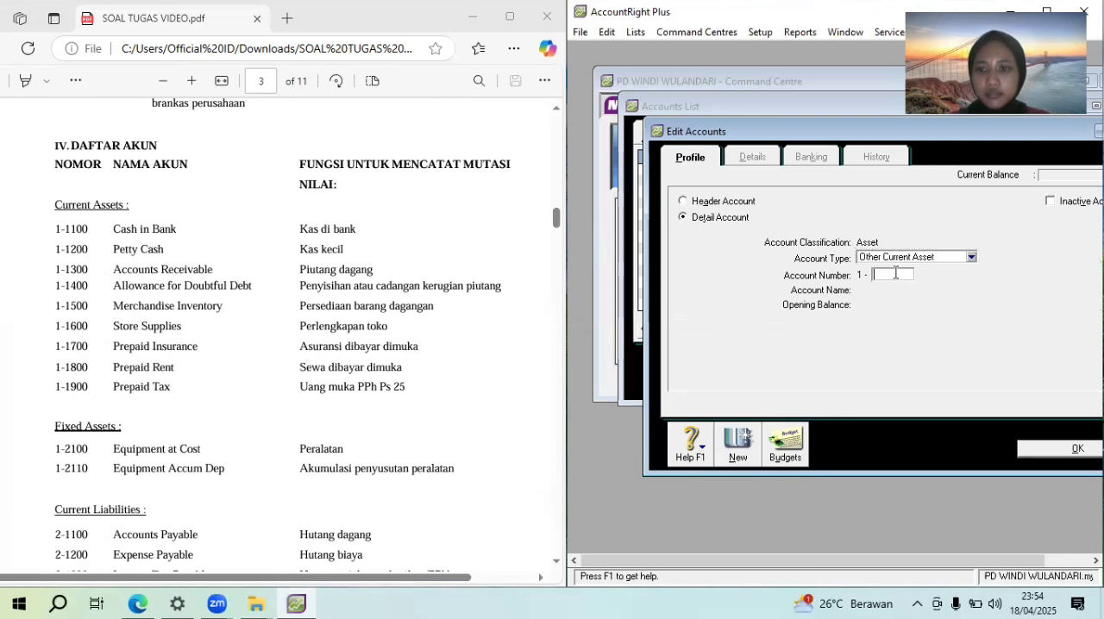
pyautogui.click(898, 259)
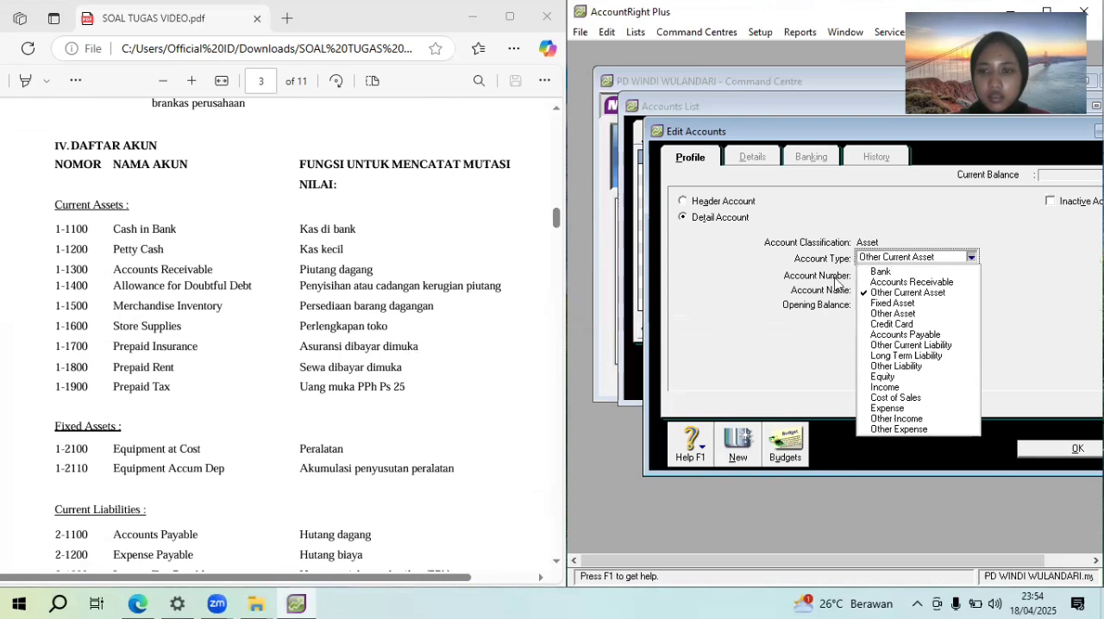
pyautogui.click(804, 381)
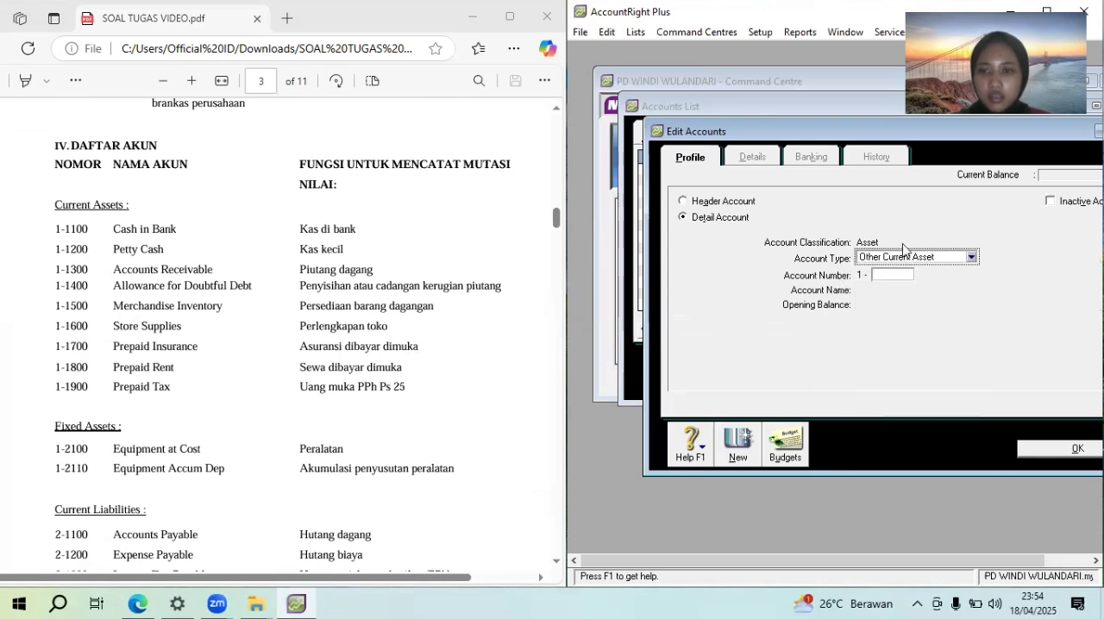
# Number the new current asset account 1-1400 and name it "Allowance for doubtful debt"
pyautogui.click(904, 276)
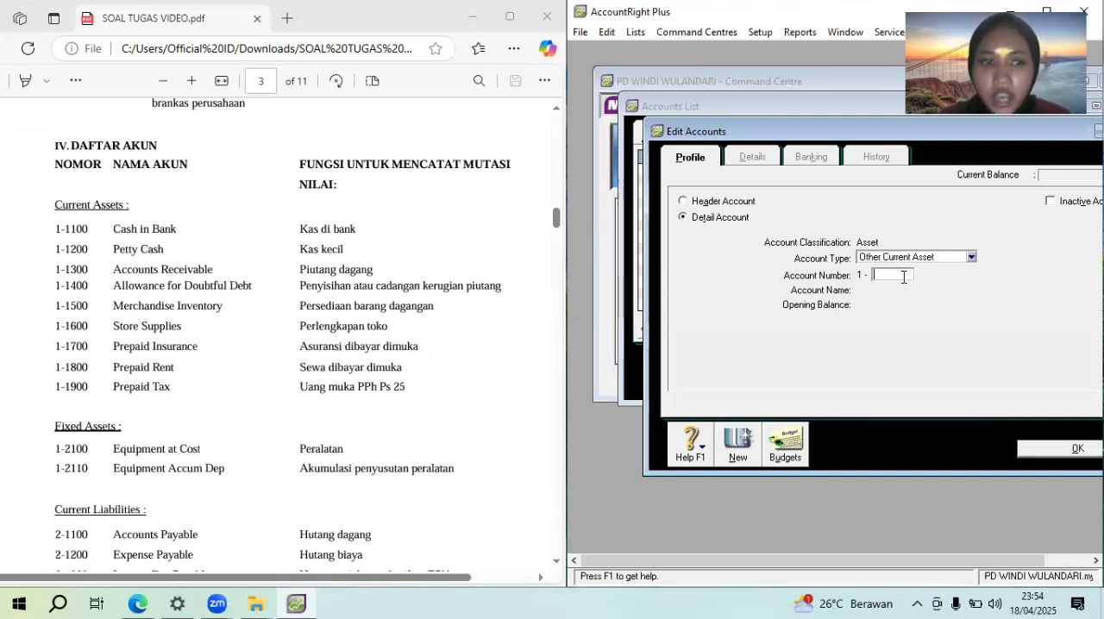
pyautogui.write('1400')
pyautogui.press('Tab')
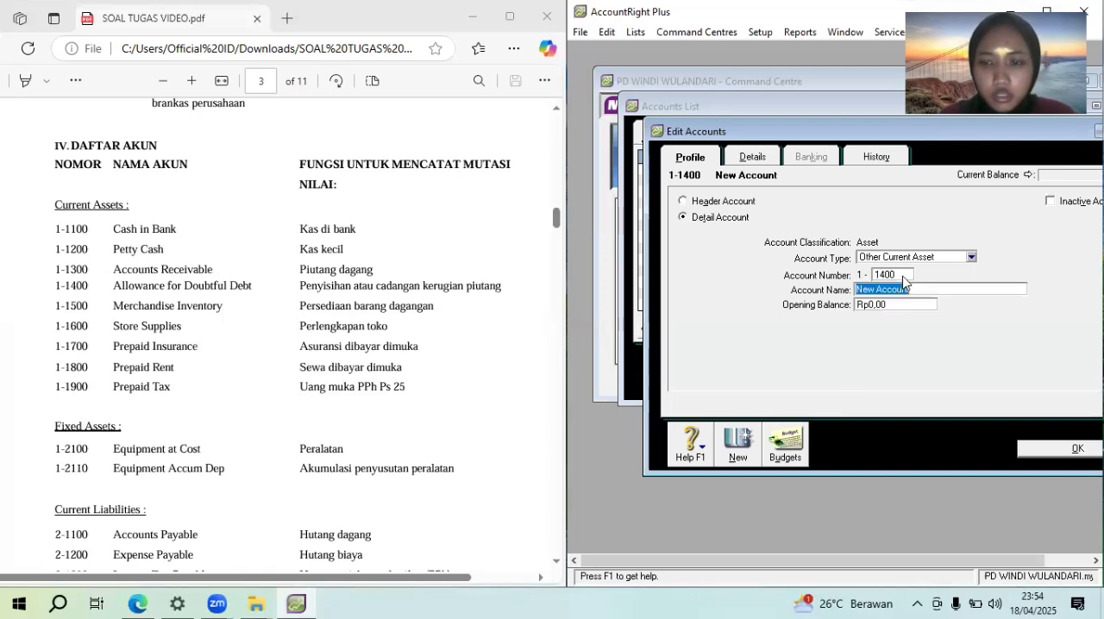
pyautogui.write('Allo')
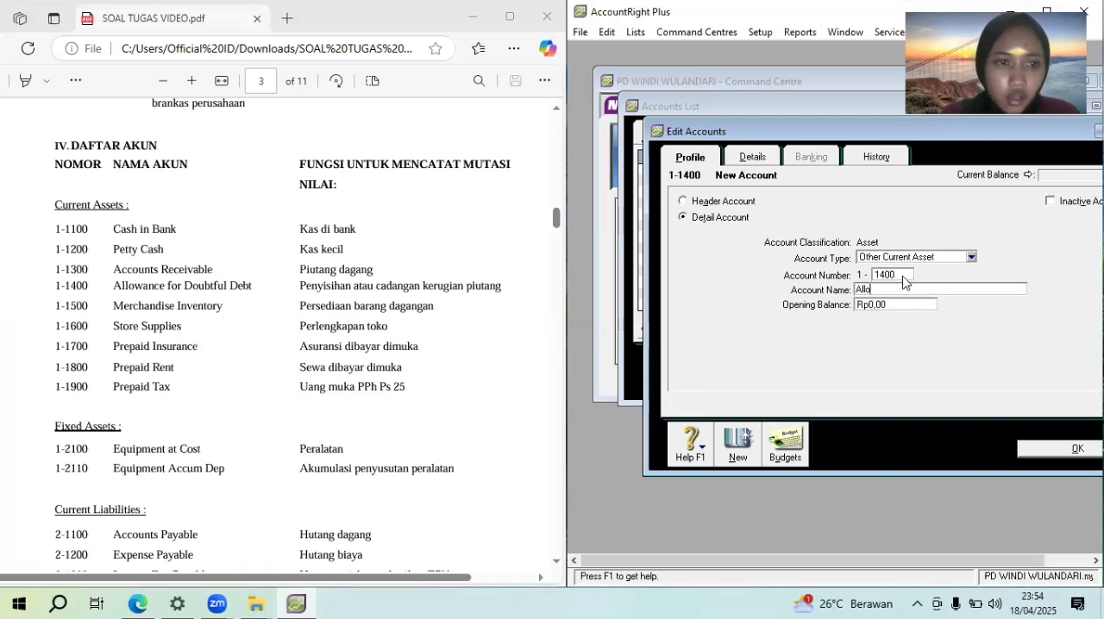
pyautogui.write('wace')
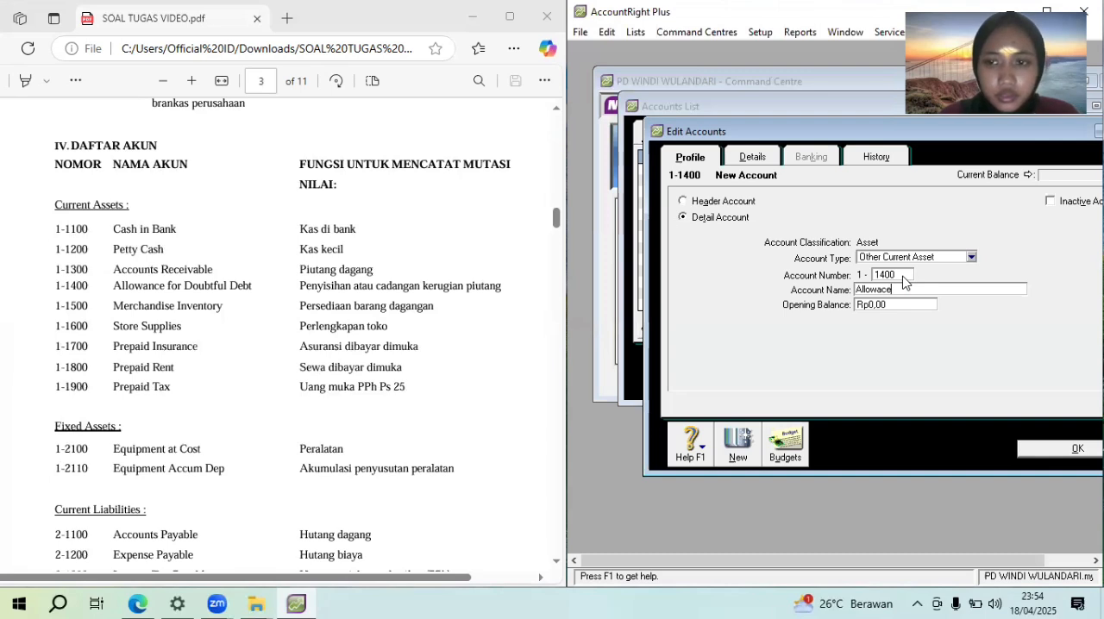
pyautogui.press('BackSpace')
pyautogui.press('BackSpace')
pyautogui.press('BackSpace')
pyautogui.press('BackSpace')
pyautogui.write('ann')
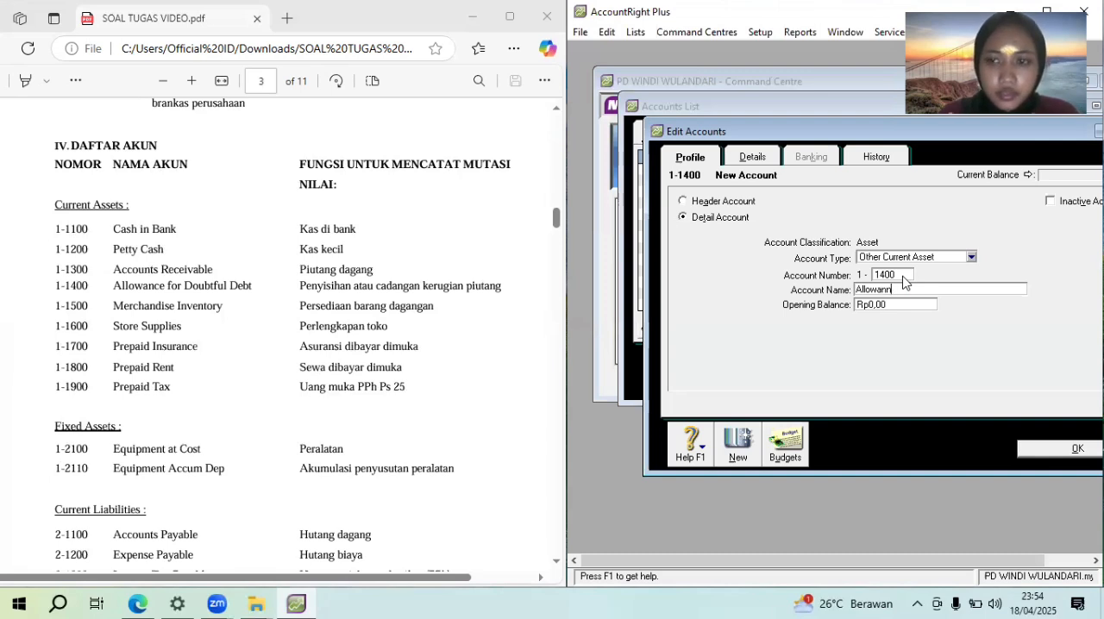
pyautogui.press('BackSpace')
pyautogui.write('ce')
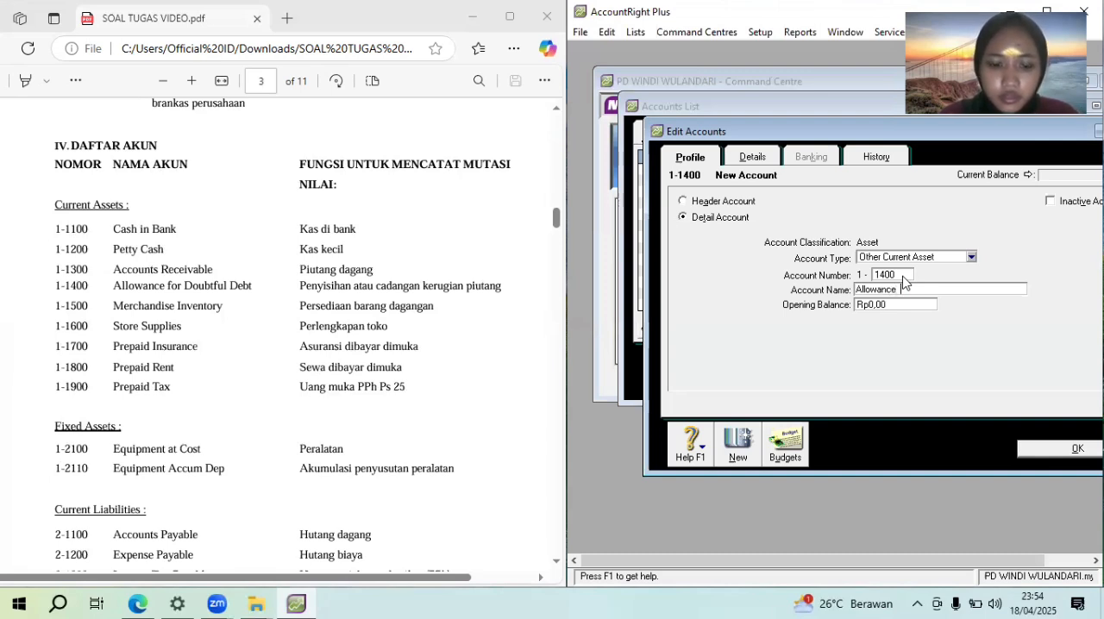
pyautogui.write(' for')
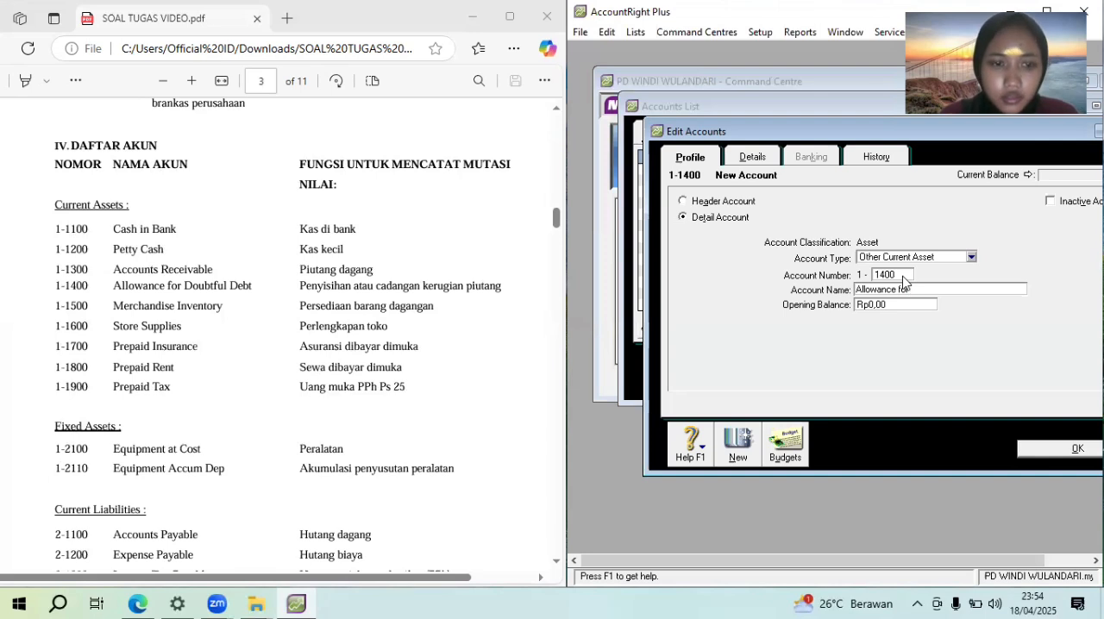
pyautogui.write(' do')
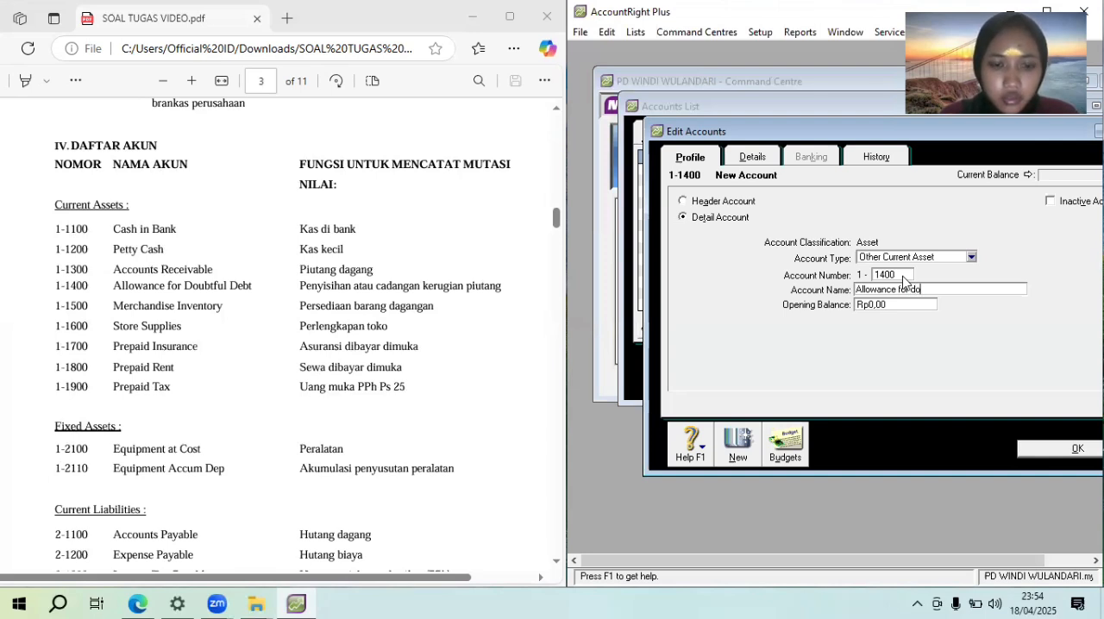
pyautogui.write('ubtful debt')
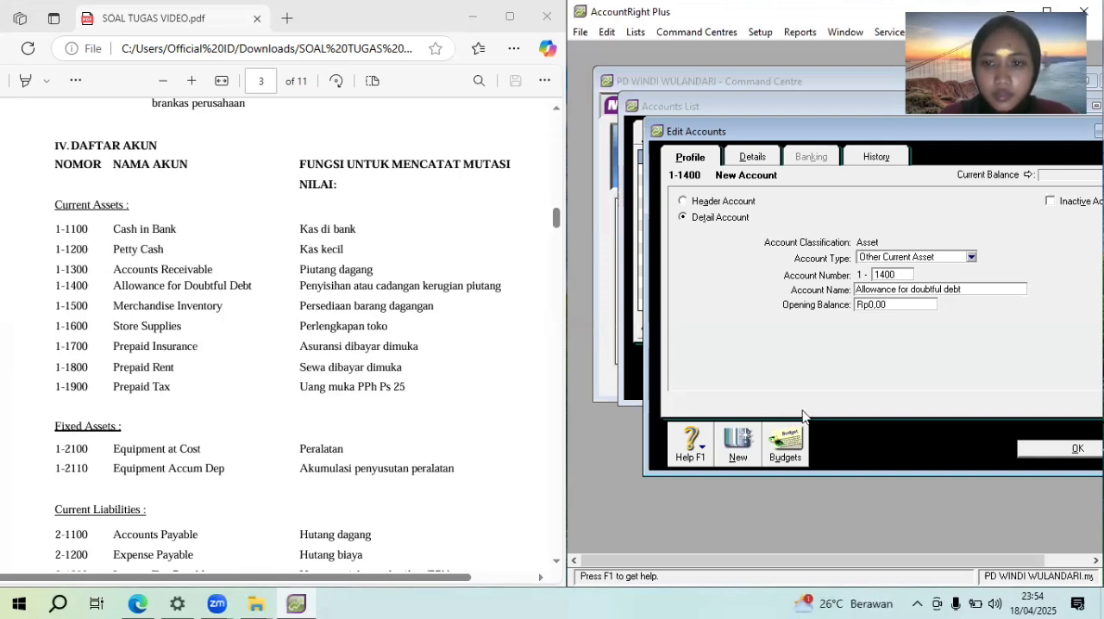
# Add another Other Current Asset account numbered 1-1500 and name it "Merchandise inventory"
pyautogui.click(737, 442)
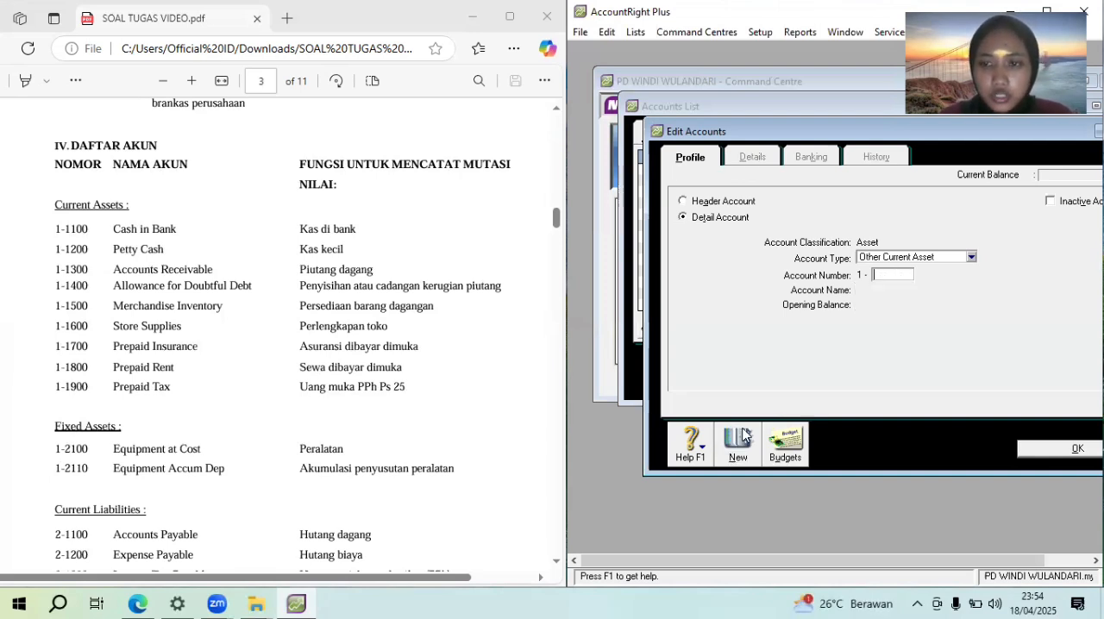
pyautogui.write('1500')
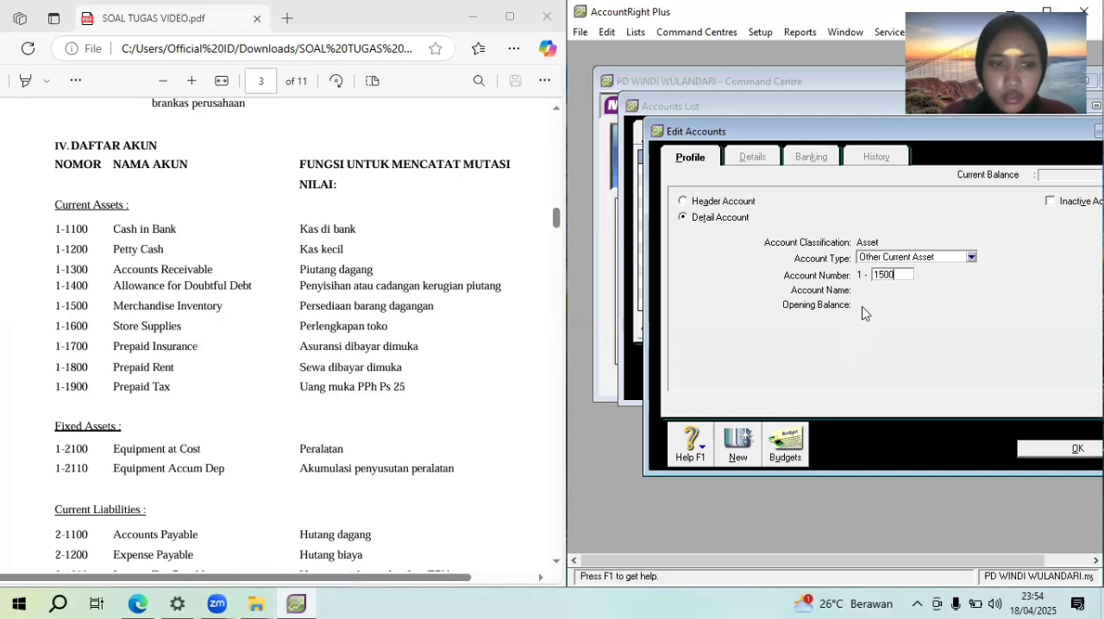
pyautogui.press('Tab')
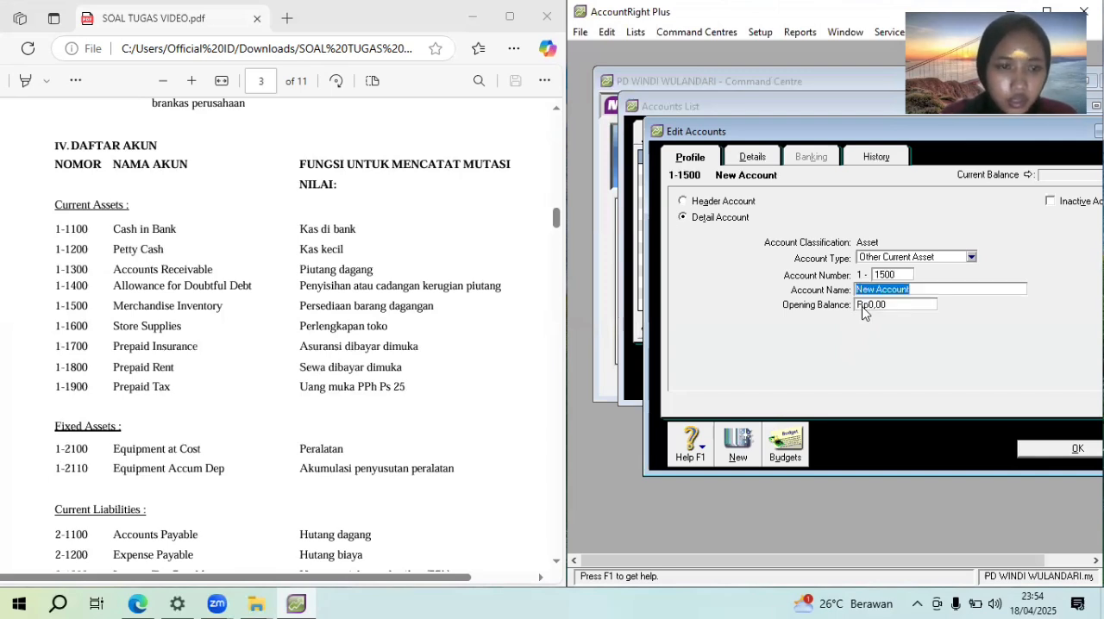
pyautogui.write('Merchadise')
pyautogui.press('BackSpace')
pyautogui.press('BackSpace')
pyautogui.press('BackSpace')
pyautogui.press('BackSpace')
pyautogui.write('nd')
pyautogui.press('BackSpace')
pyautogui.write('dise inventory')
# Add an Other Current Asset account numbered 1-1600 and name it "Store supplies"
pyautogui.click(730, 462)
pyautogui.write('1600')
pyautogui.press('Tab')
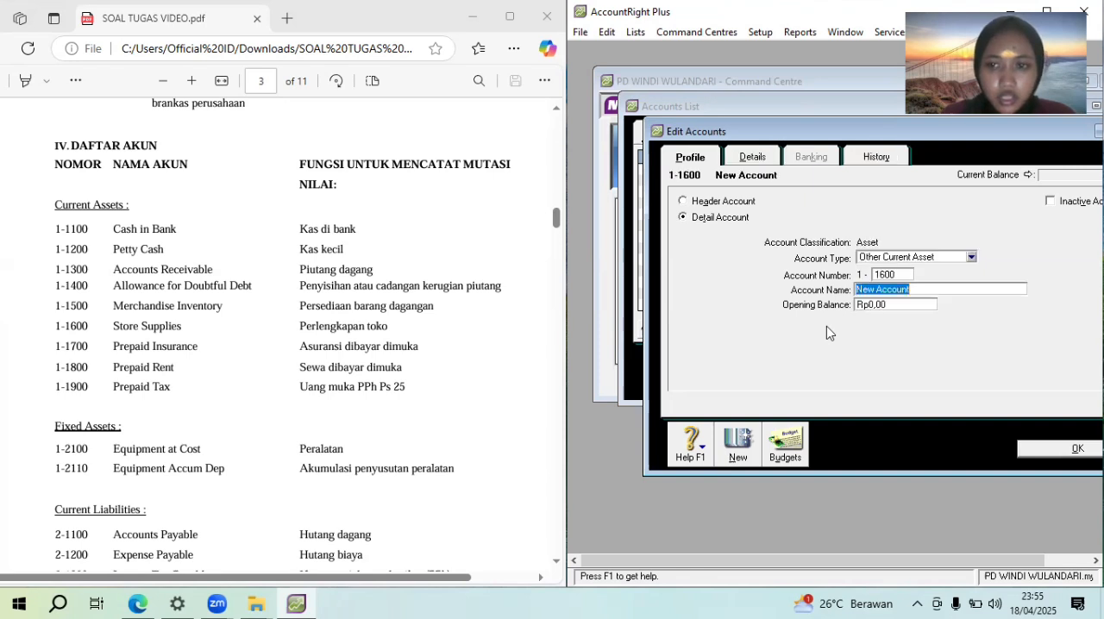
pyautogui.write('S')
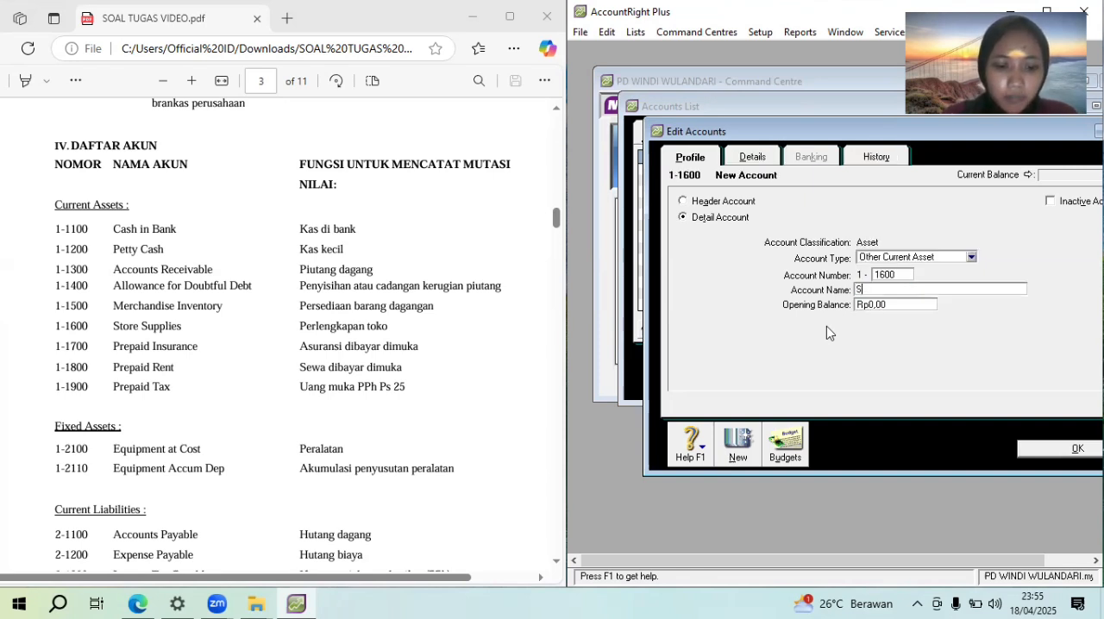
pyautogui.write('tore su')
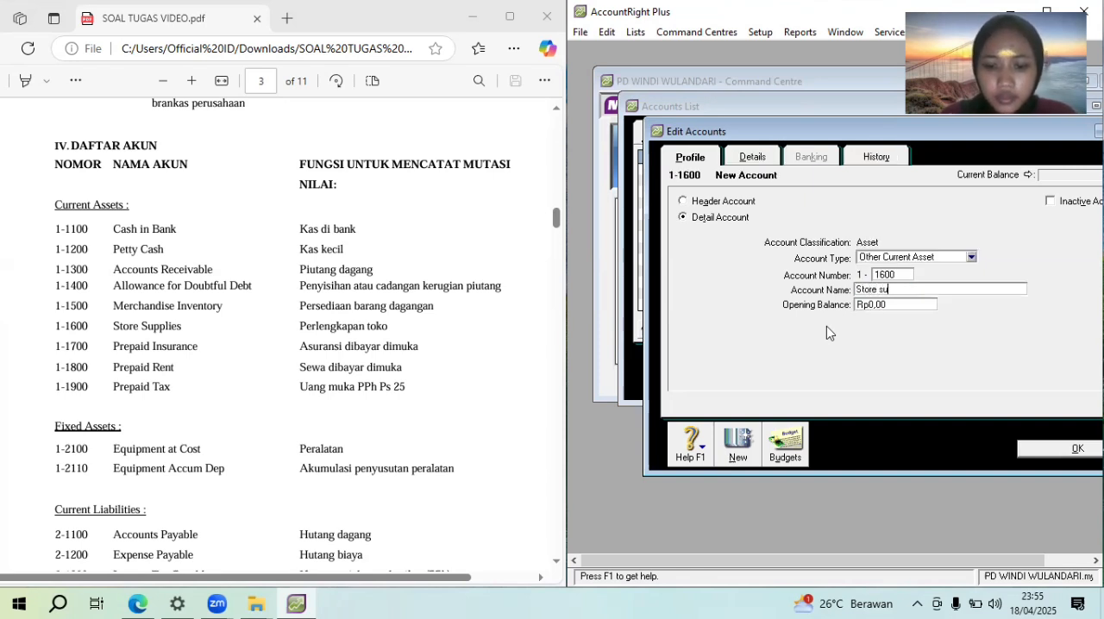
pyautogui.write('pplies')
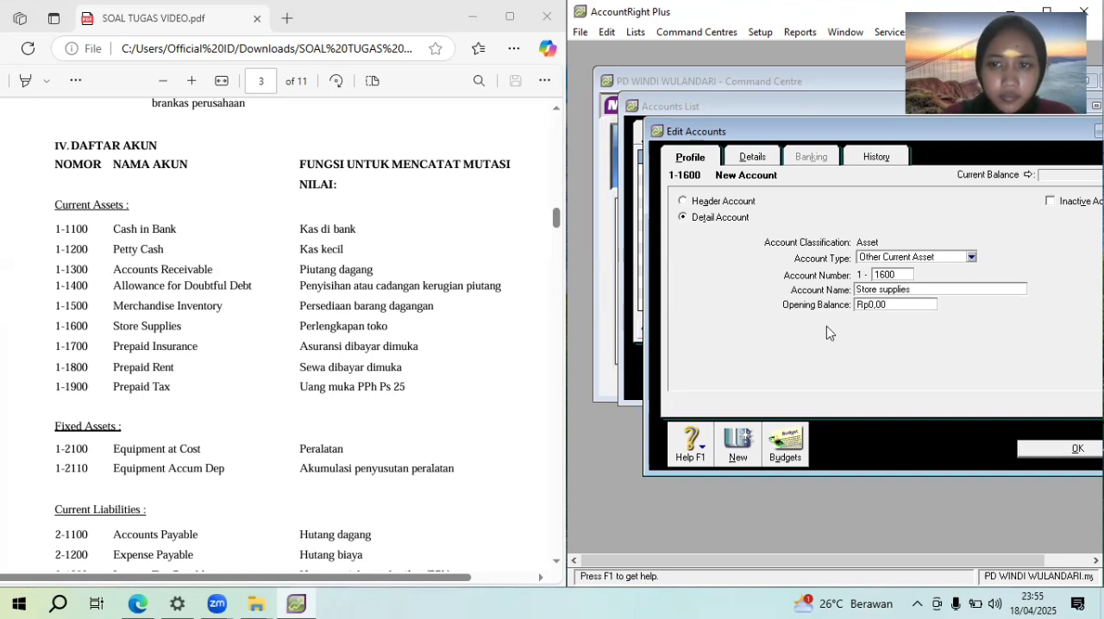
# Add an Other Current Asset account numbered 1-1700 and name it "Prepaid insurance"
pyautogui.click(740, 441)
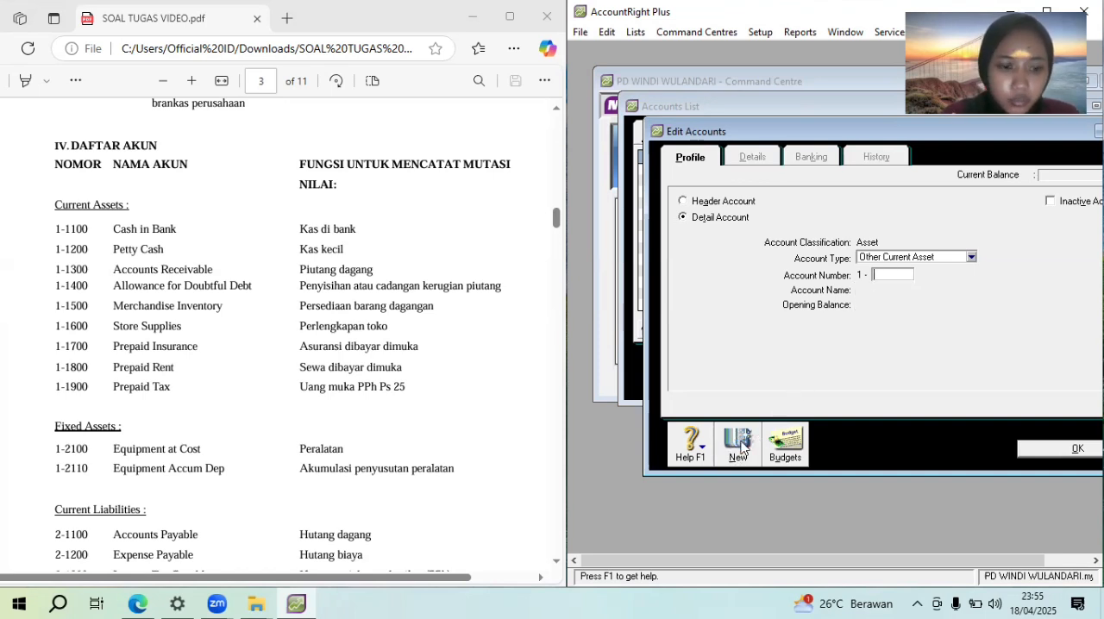
pyautogui.write('1700')
pyautogui.press('Tab')
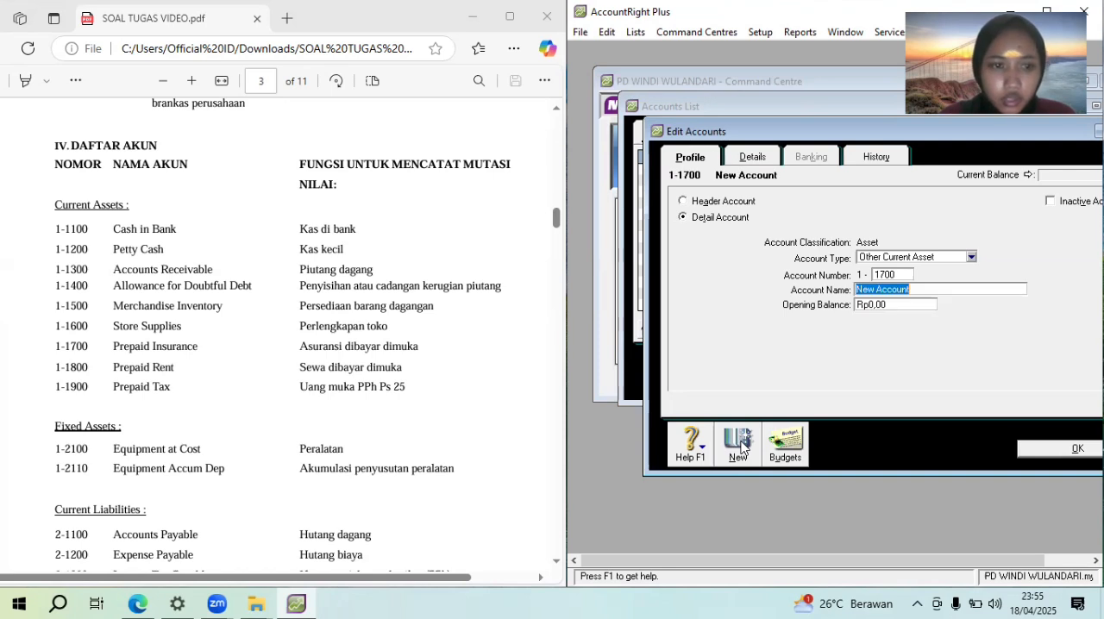
pyautogui.write('Pr')
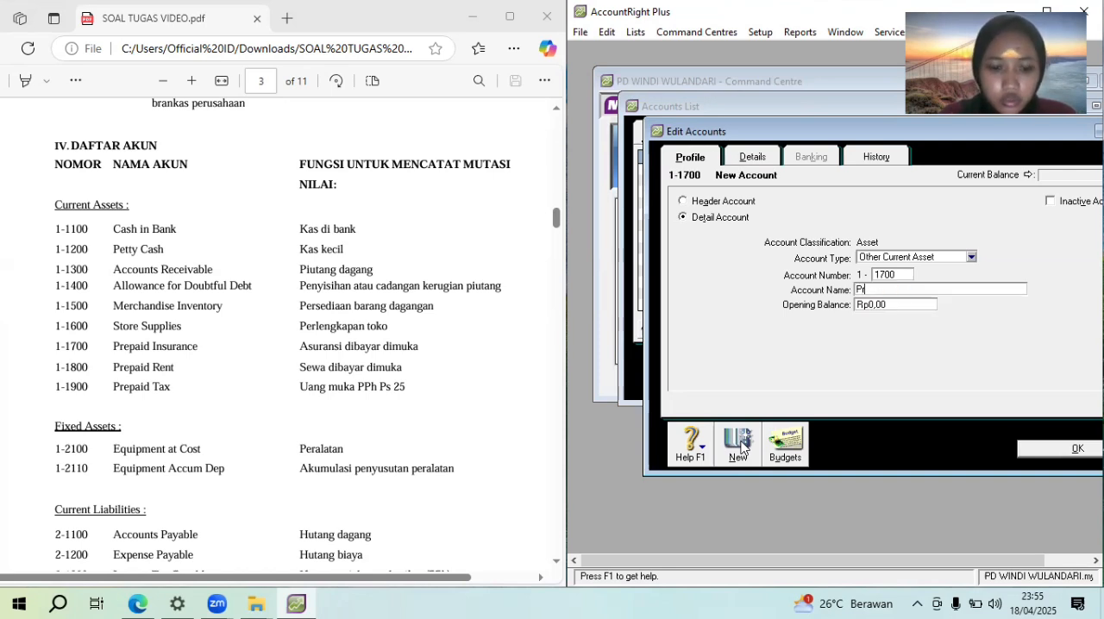
pyautogui.write('epaid ')
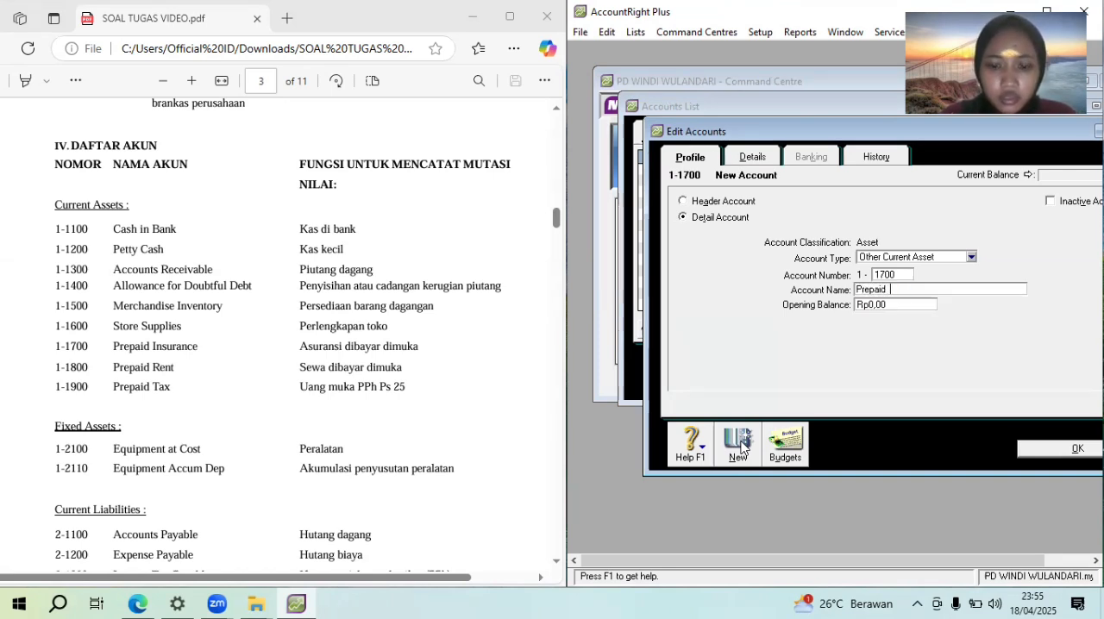
pyautogui.write('insura')
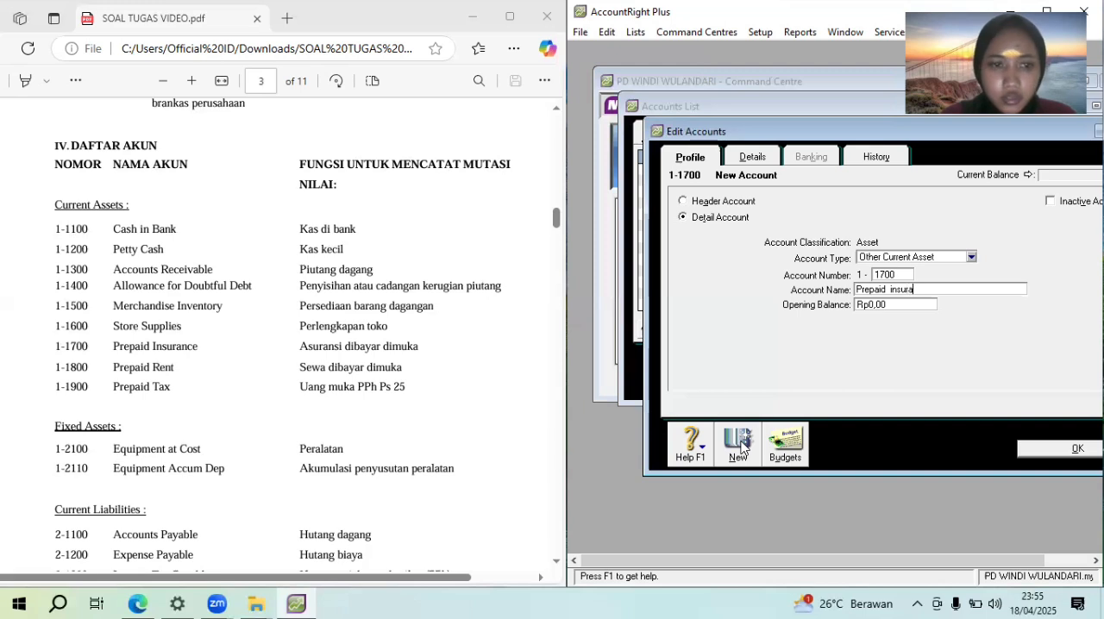
pyautogui.write('nce')
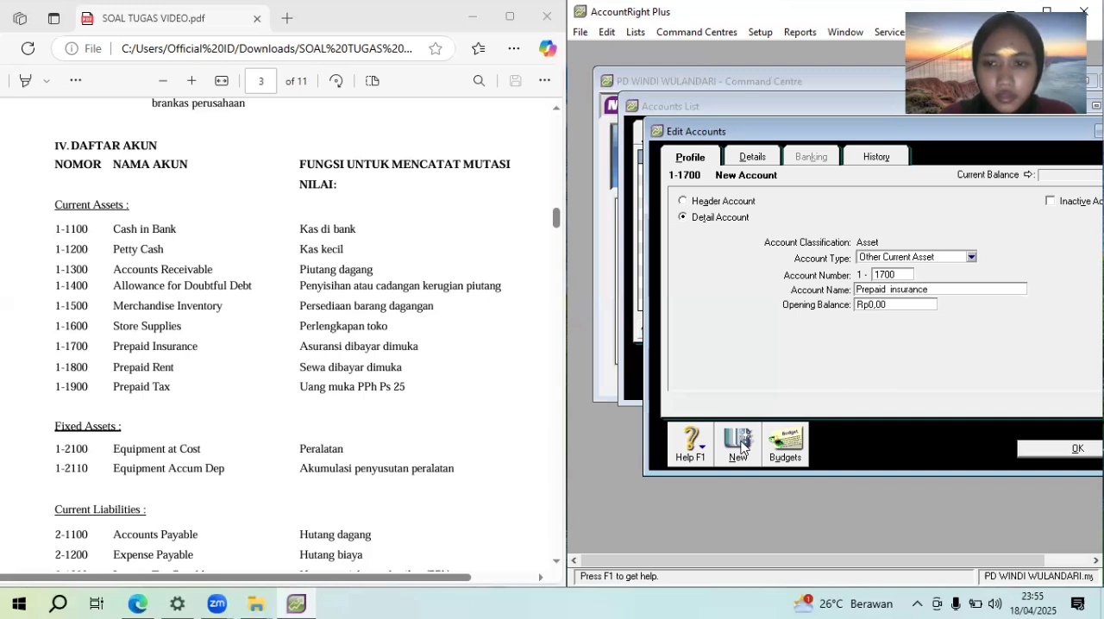
# Add an Other Current Asset account numbered 1-1800 and name it "Prepaid rent"
pyautogui.click(739, 443)
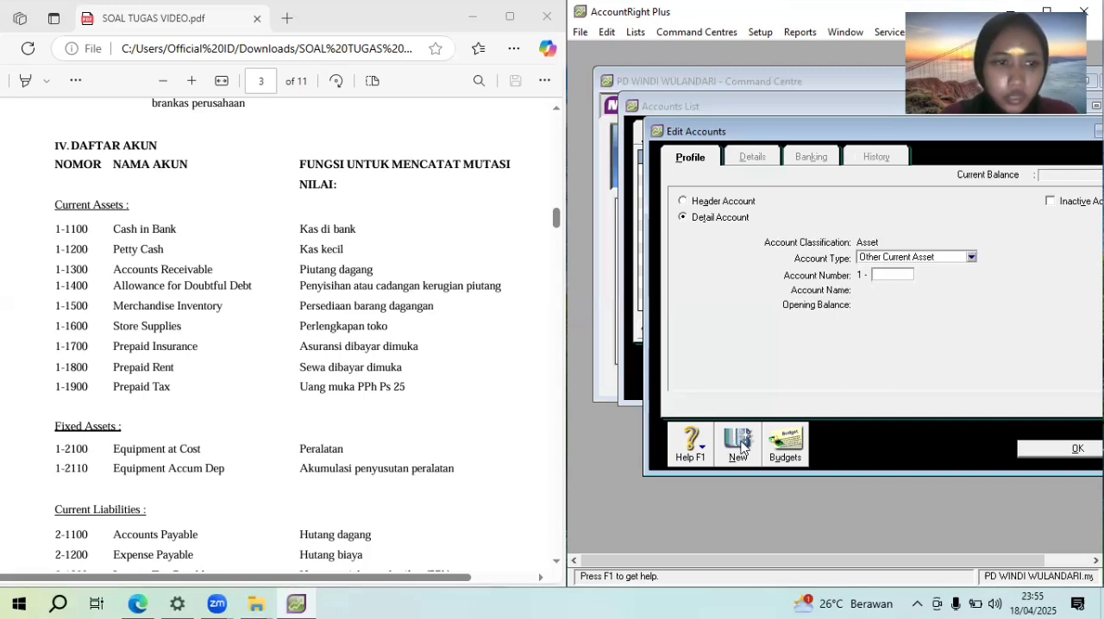
pyautogui.write('1800')
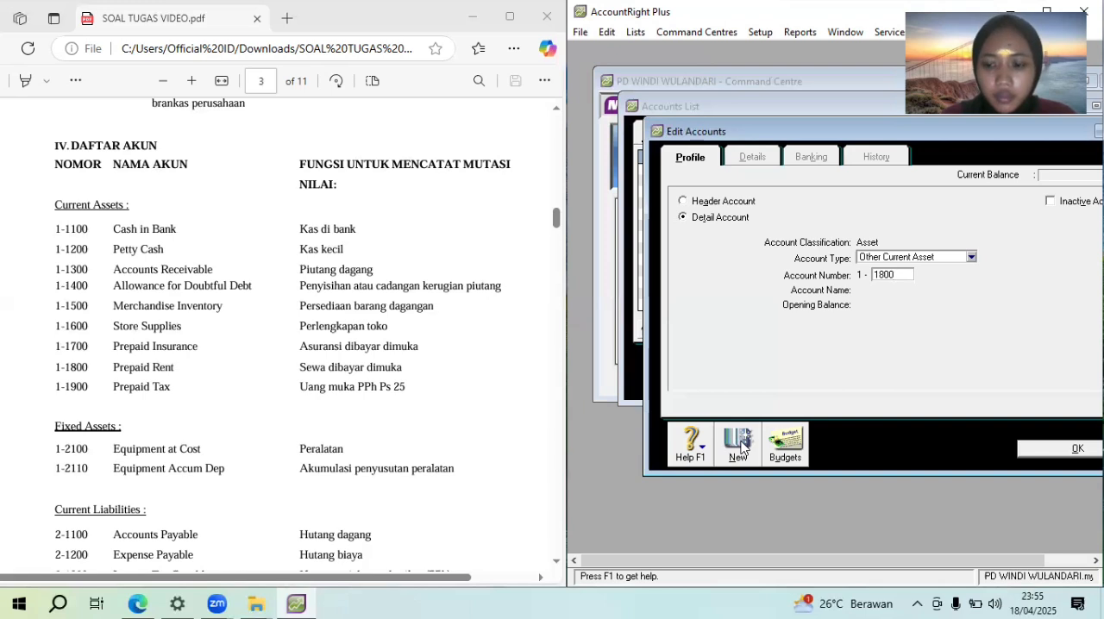
pyautogui.press('Tab')
pyautogui.write('P')
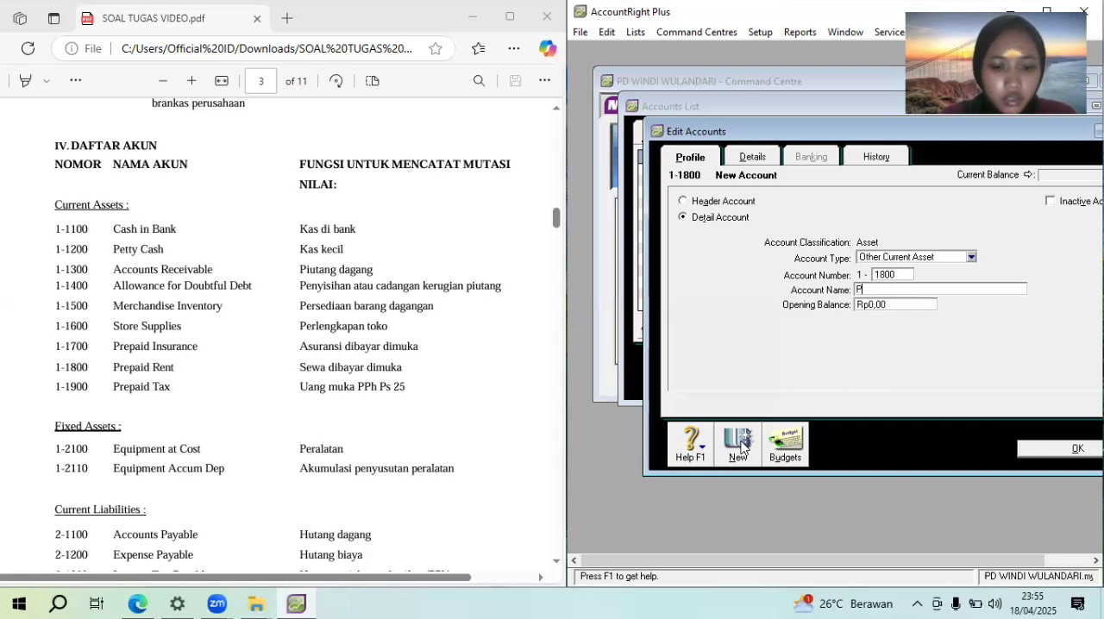
pyautogui.write('repaid rent')
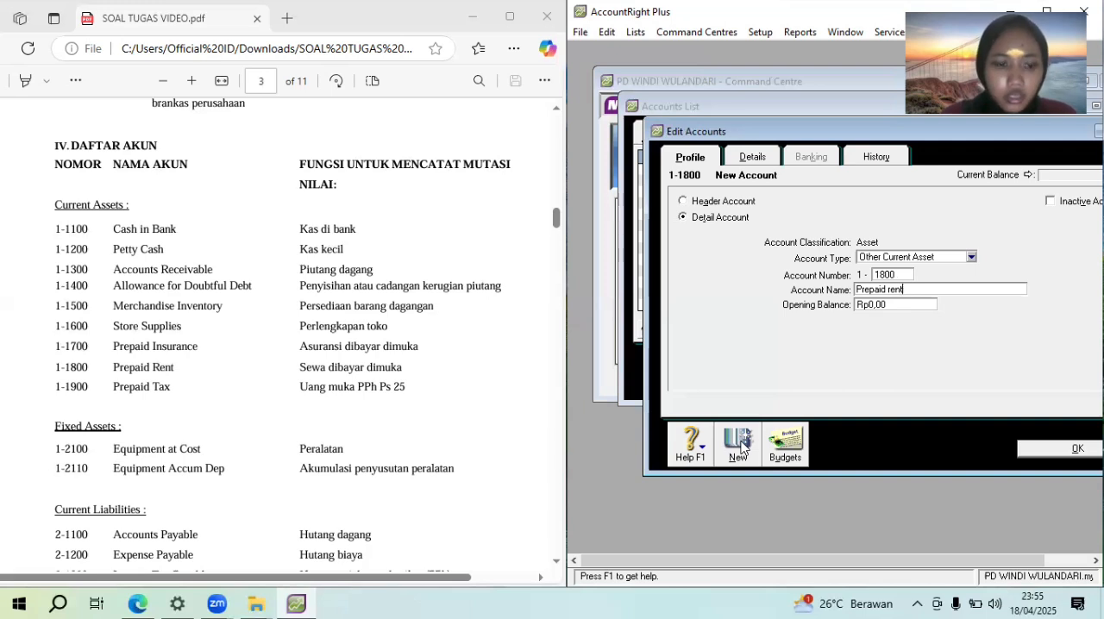
# Add an Other Current Asset account numbered 1-1900 and name it "Prepaid tax"
pyautogui.click(739, 442)
pyautogui.write('1900')
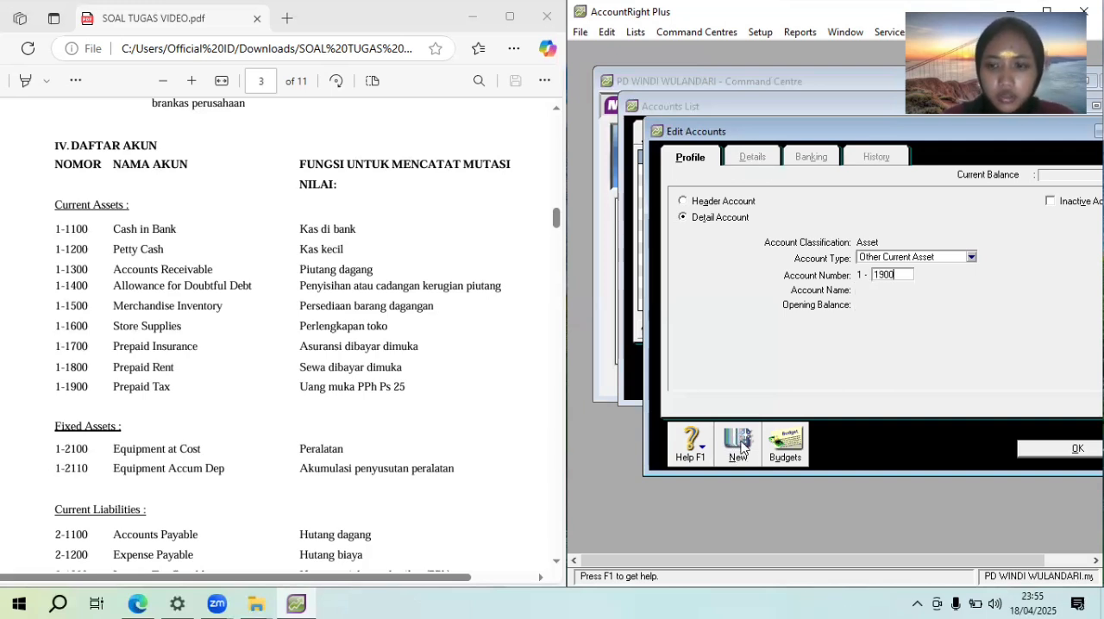
pyautogui.press('Tab')
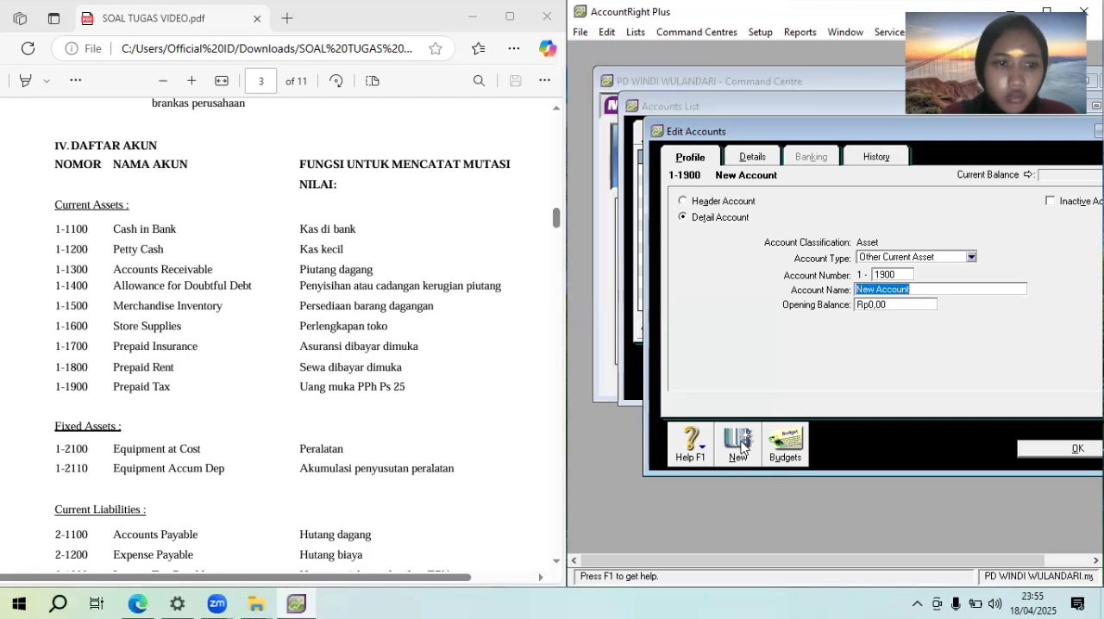
pyautogui.write('Prep')
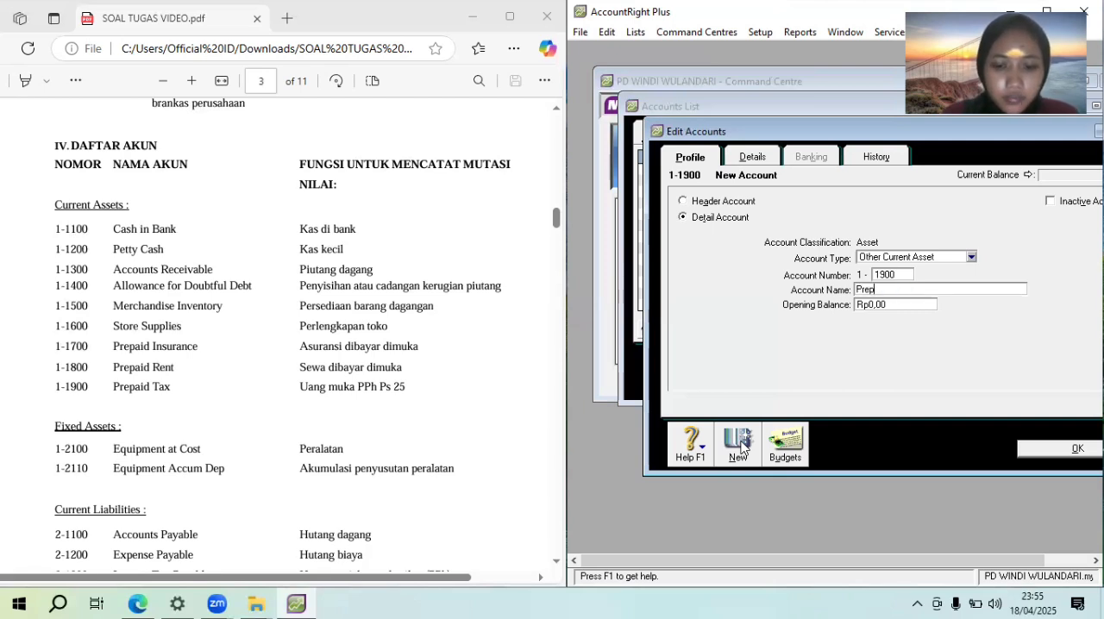
pyautogui.write('aid tax')
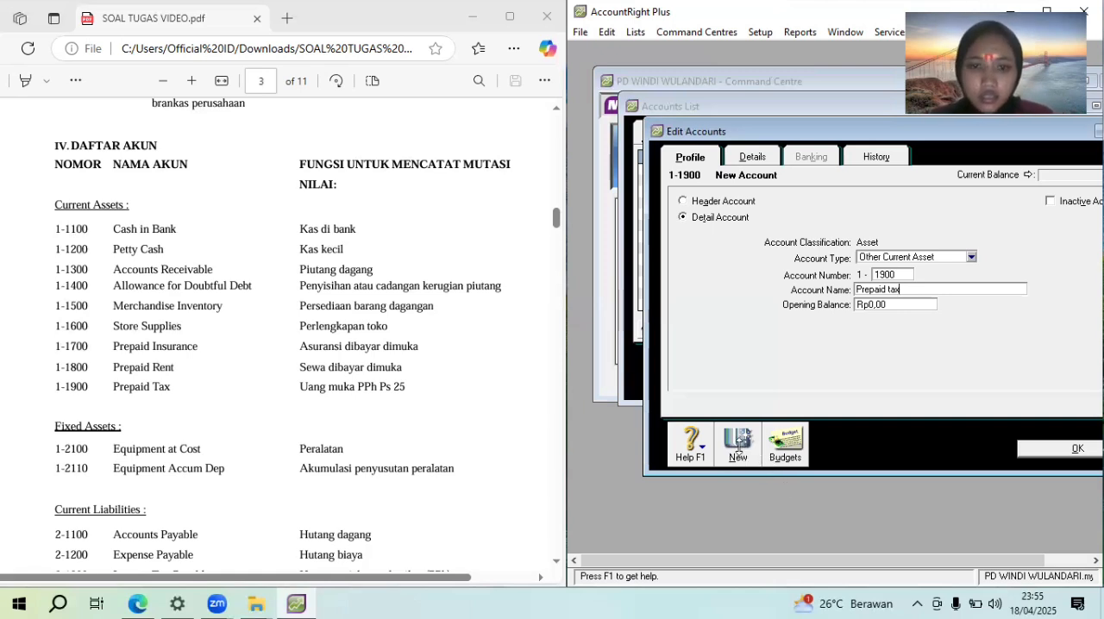
# Add a Fixed Asset account numbered 1-2100 and name it "Equipment at cost"
pyautogui.click(739, 442)
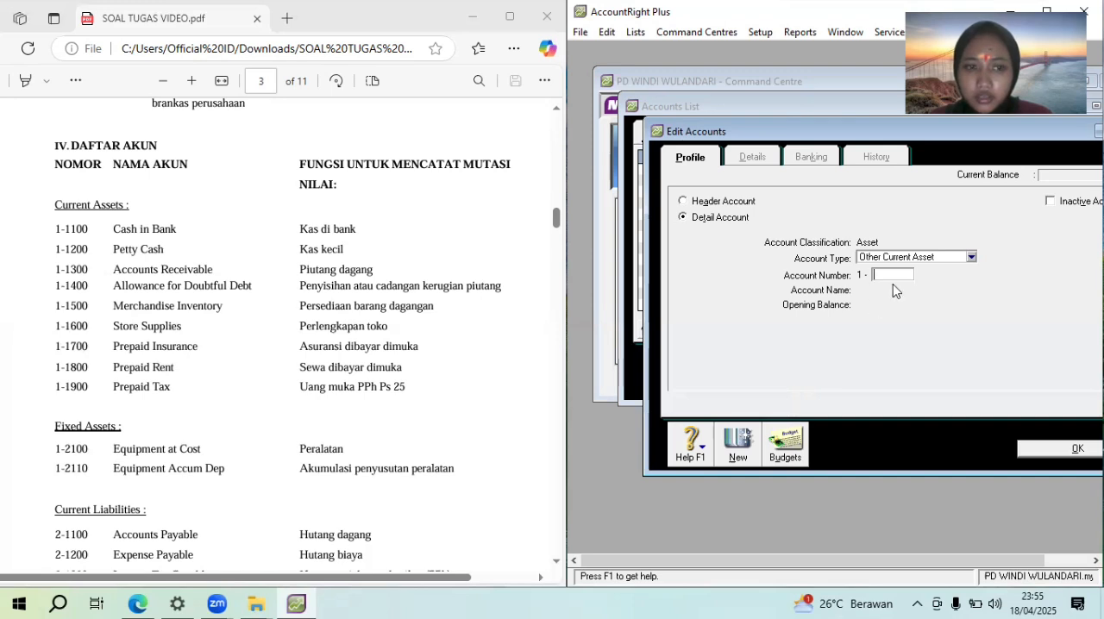
pyautogui.click(923, 259)
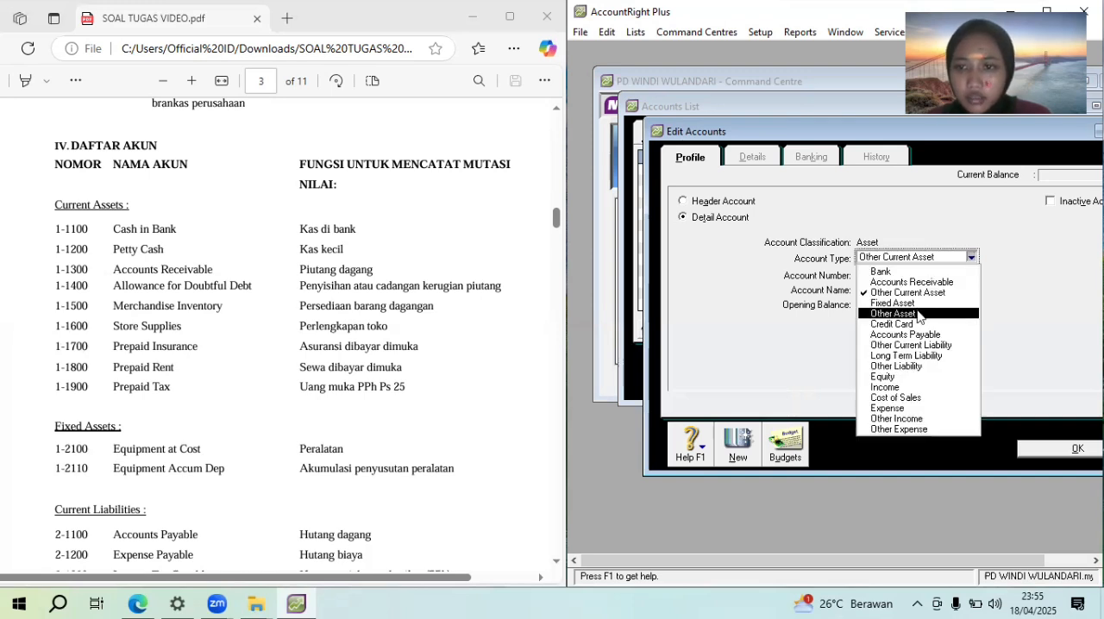
pyautogui.click(915, 303)
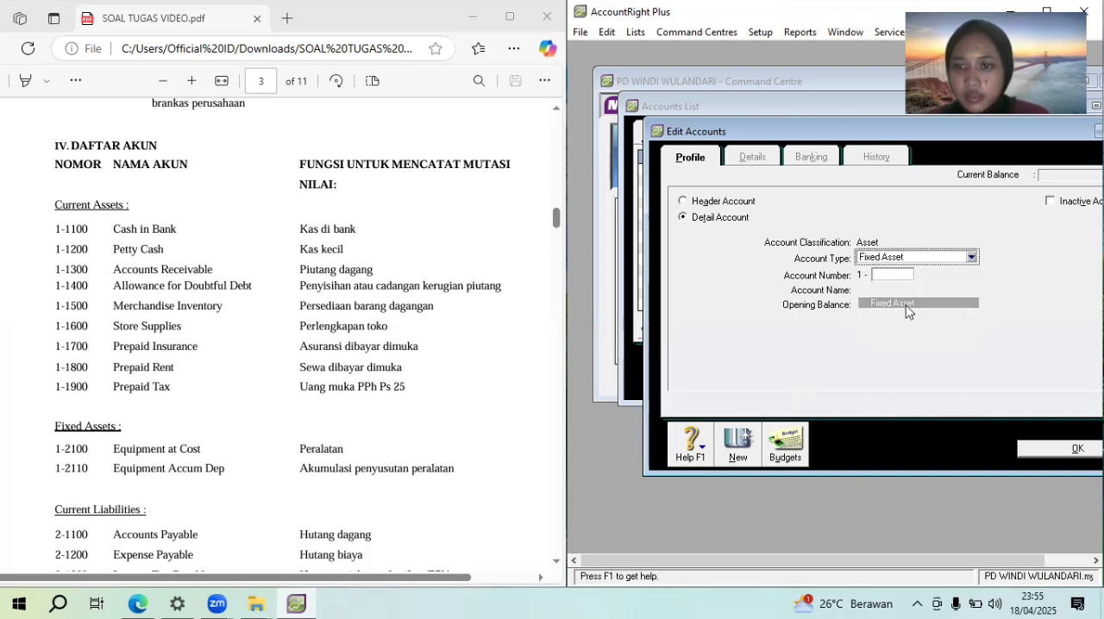
pyautogui.click(884, 274)
pyautogui.write('21')
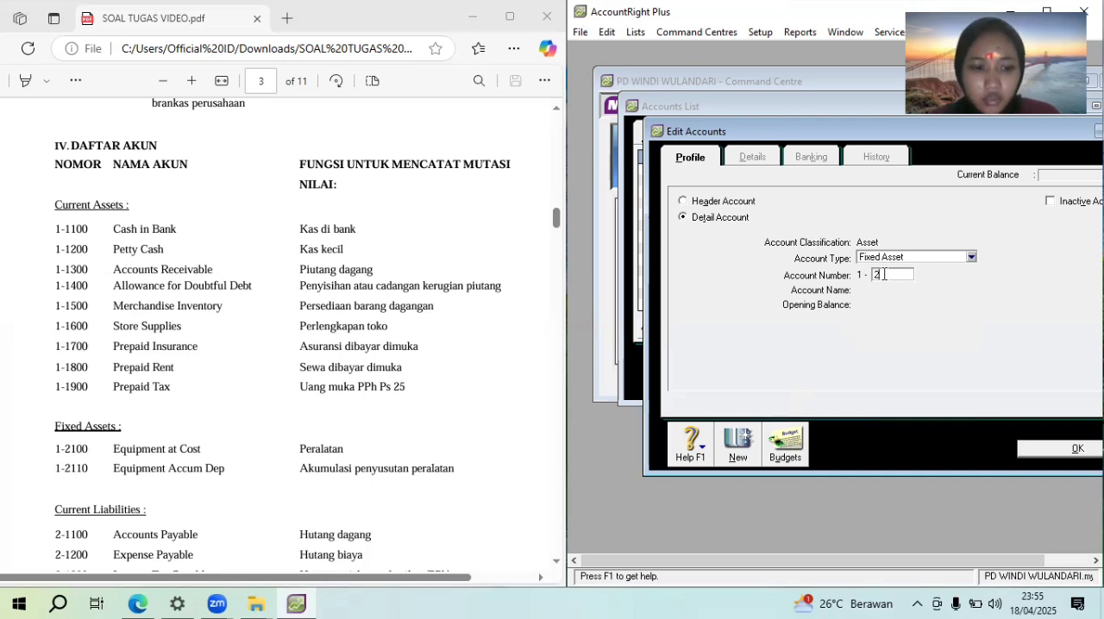
pyautogui.write('00')
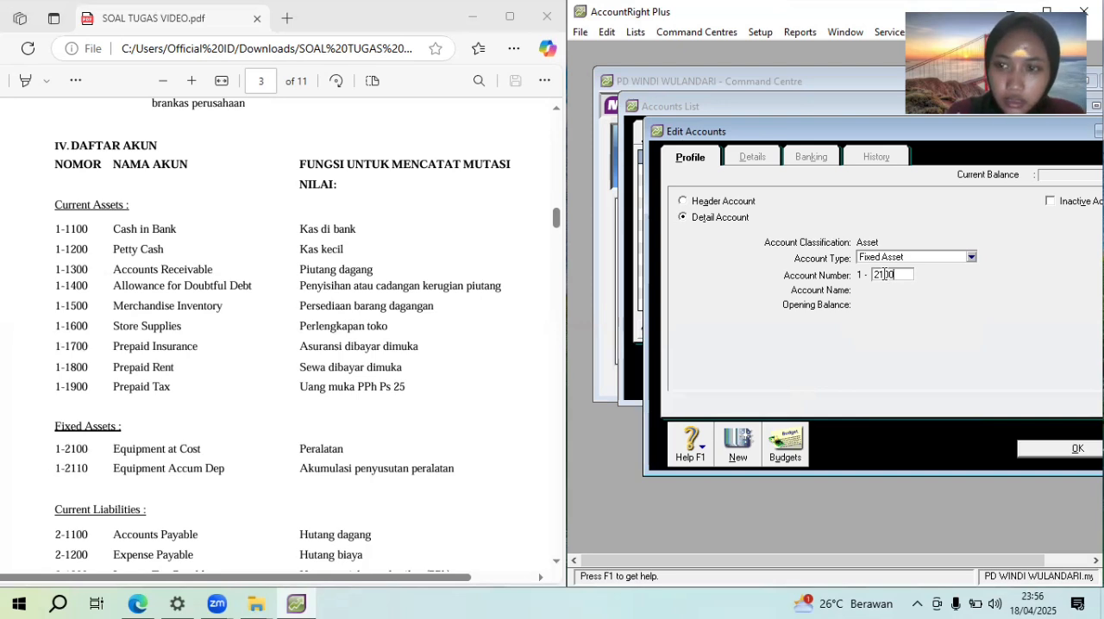
pyautogui.press('Tab')
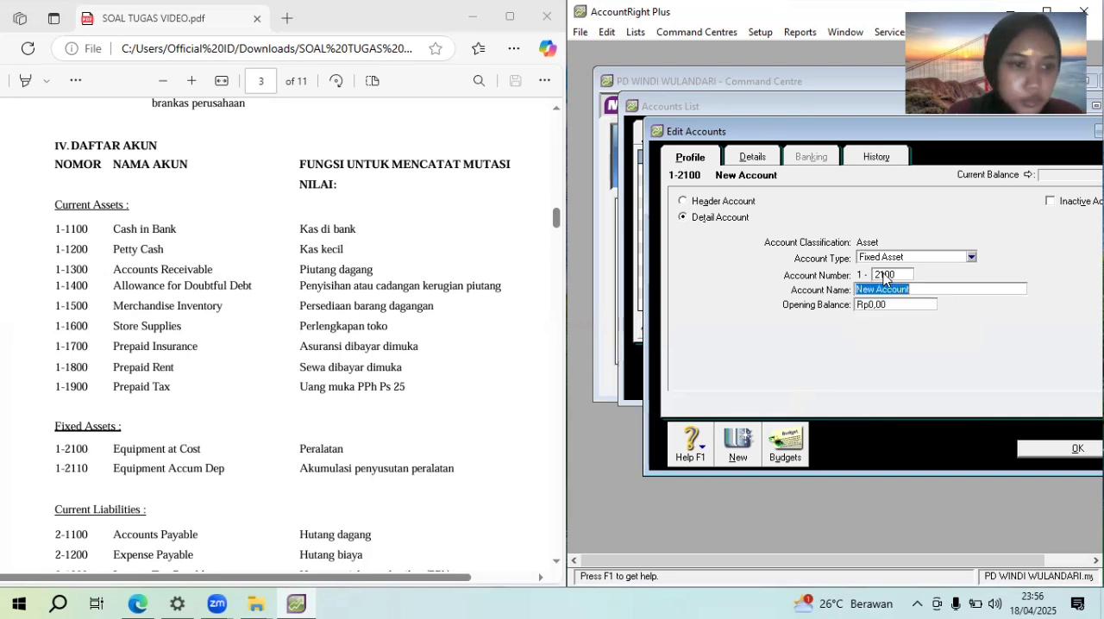
pyautogui.write('Equipment at cost')
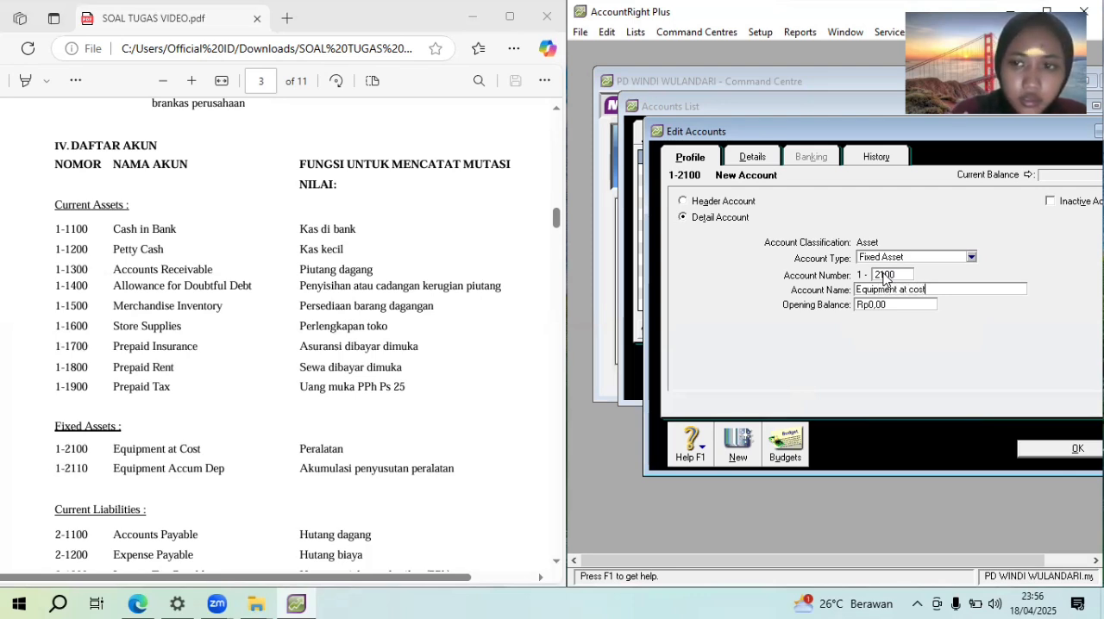
# Add a Fixed Asset account numbered 1-2110, name it "Equipment accum dep", and return to the accounts list
pyautogui.click(746, 451)
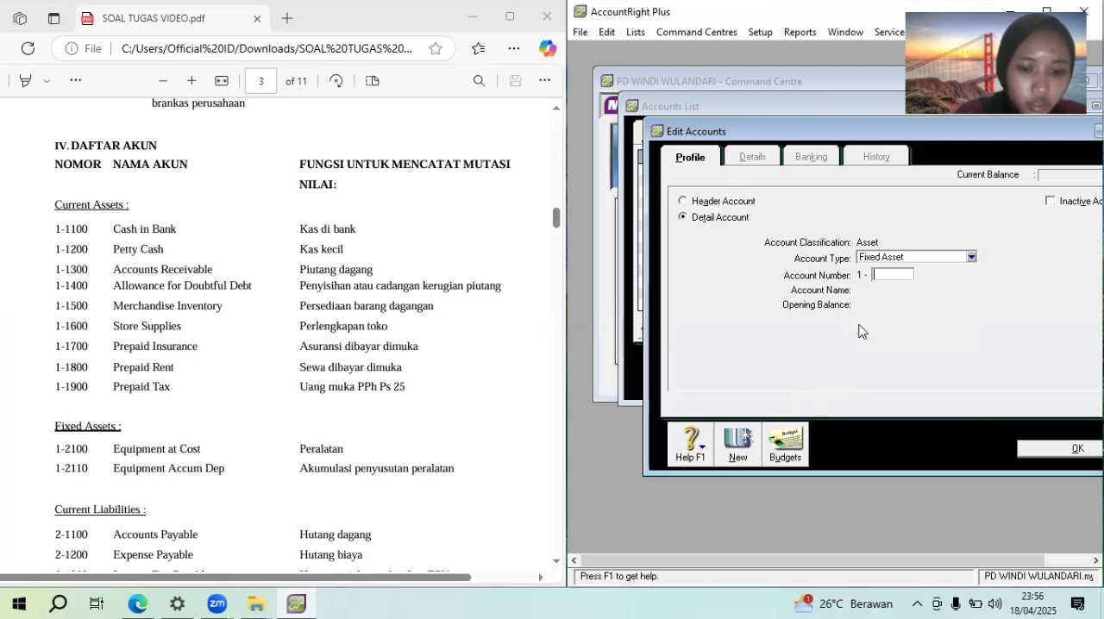
pyautogui.write('2110')
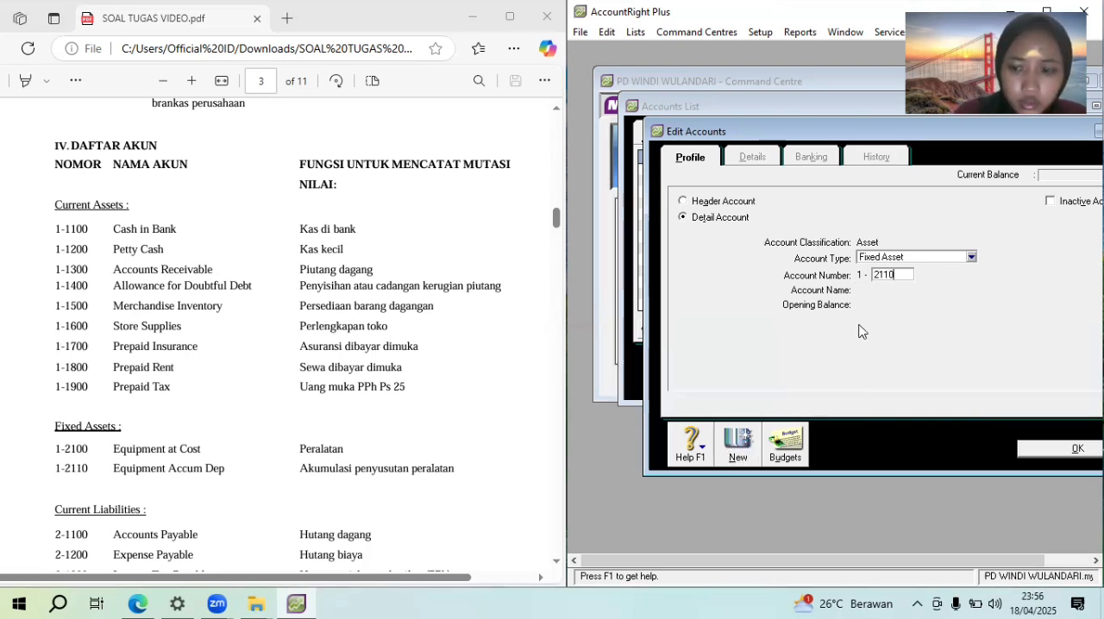
pyautogui.press('Tab')
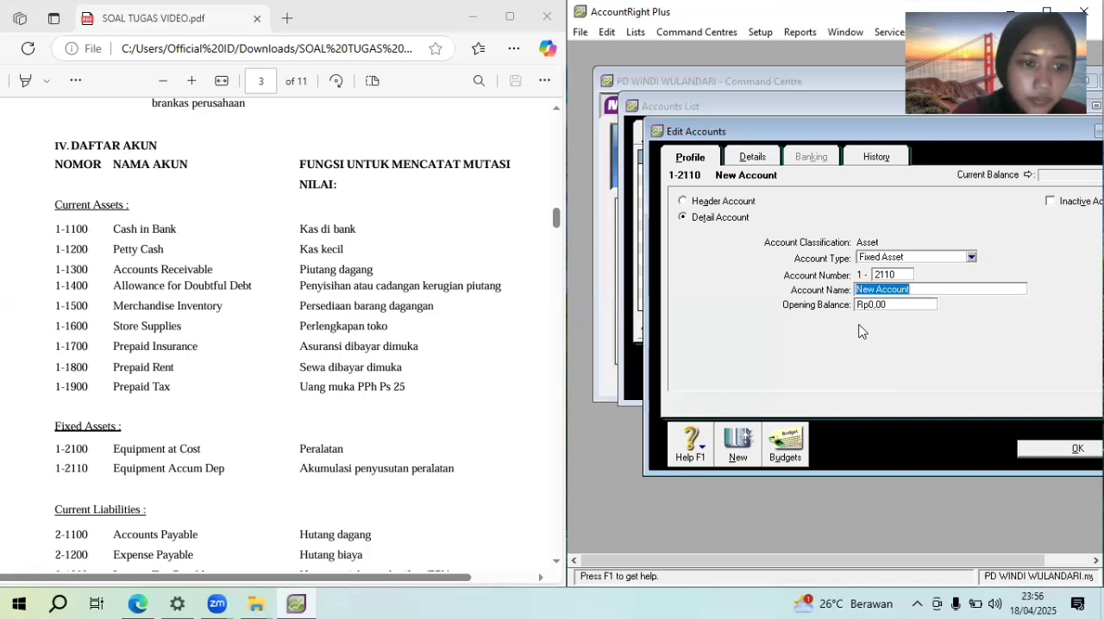
pyautogui.write('Equ')
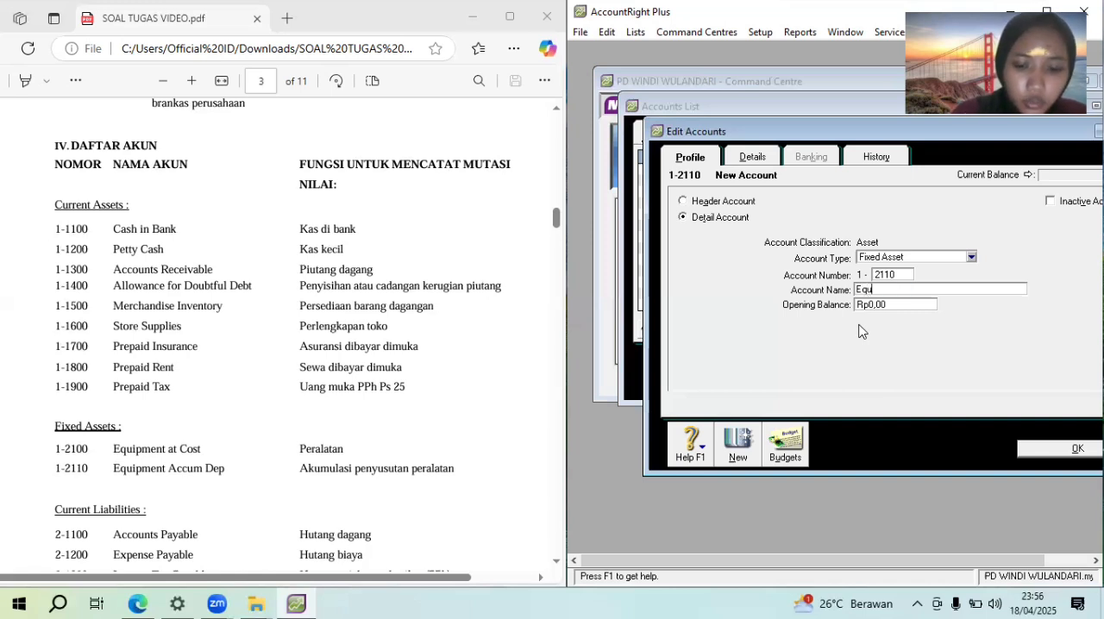
pyautogui.write('ipment a')
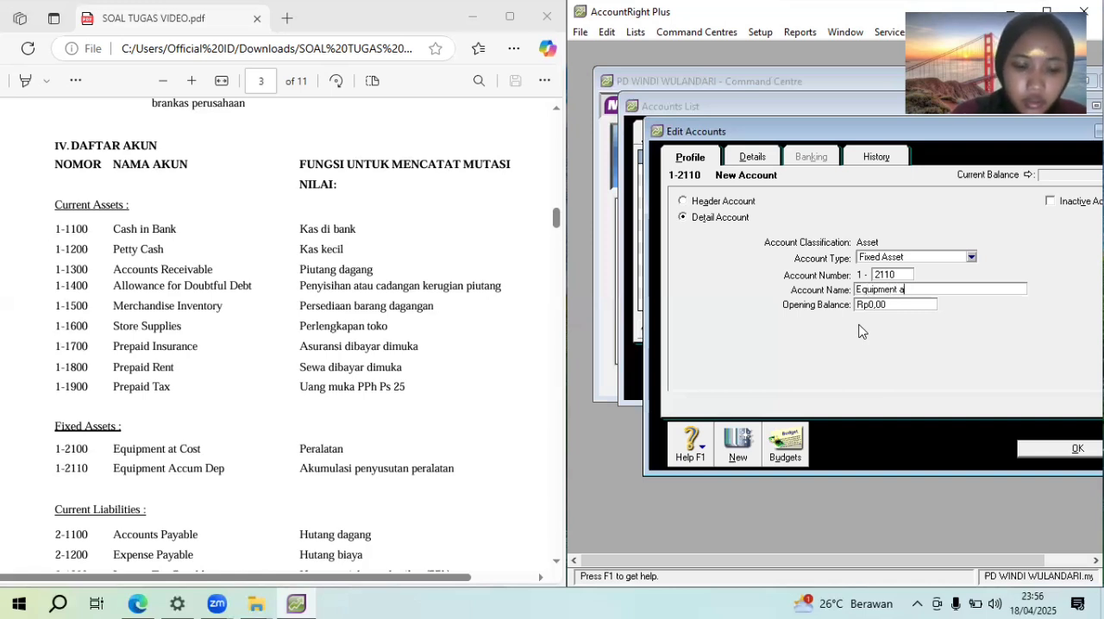
pyautogui.write('ccum  dep')
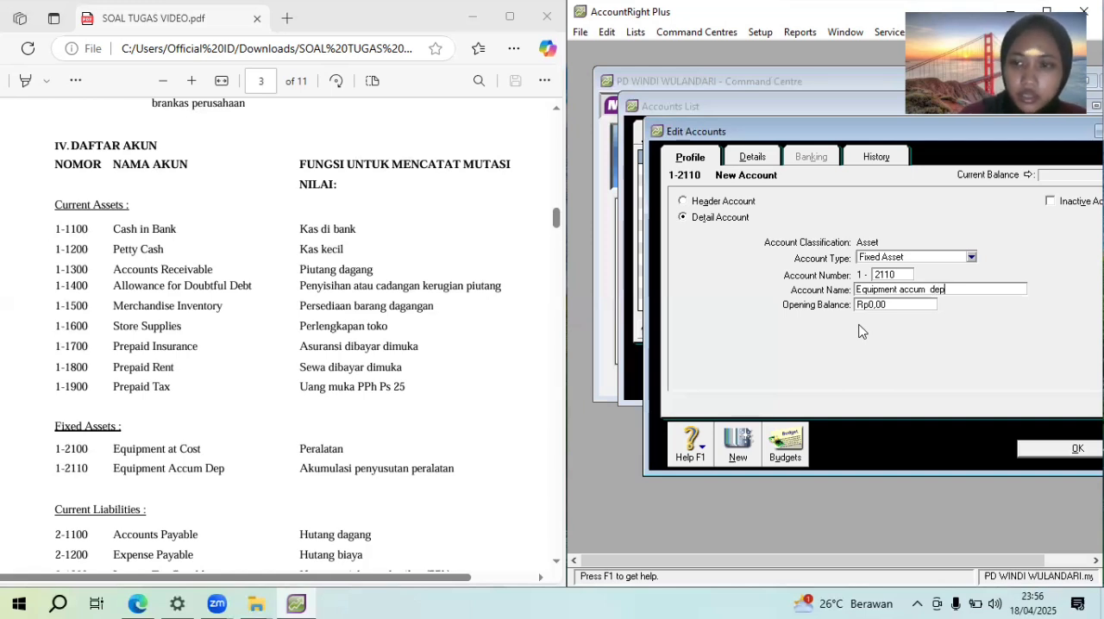
pyautogui.click(1039, 443)
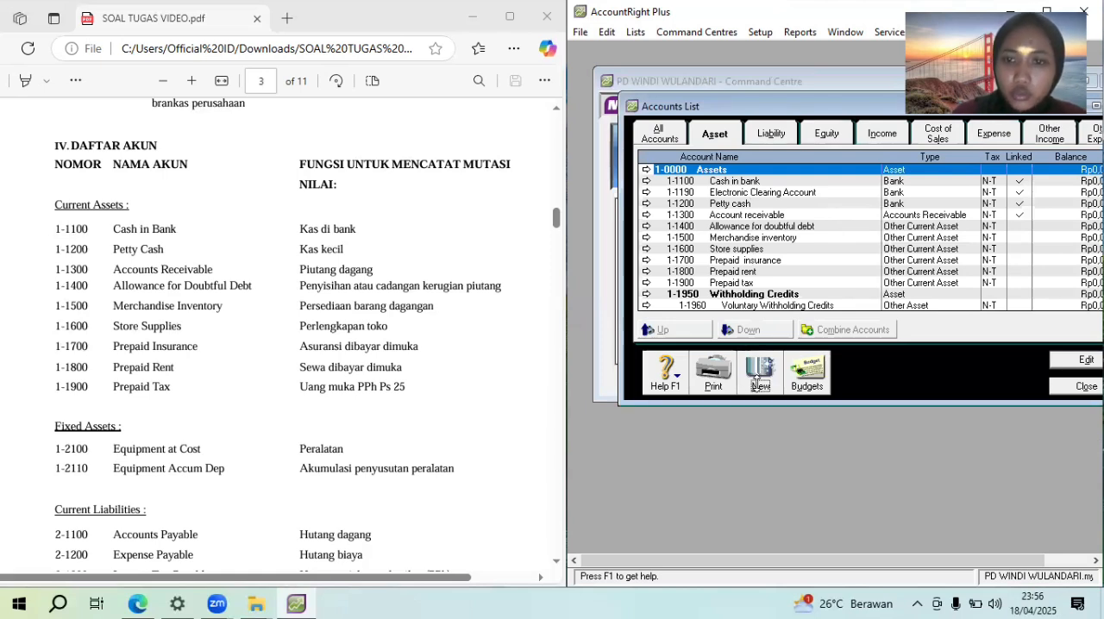
# Create an Asset header account numbered 1-1000 and name it "Current asset"
pyautogui.click(758, 383)
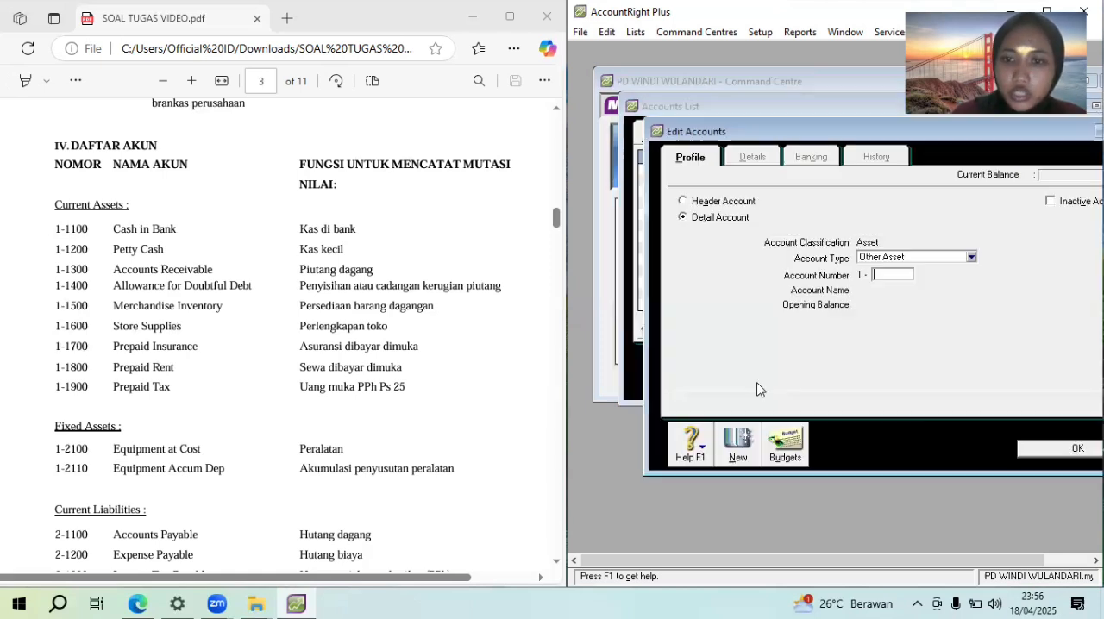
pyautogui.click(729, 202)
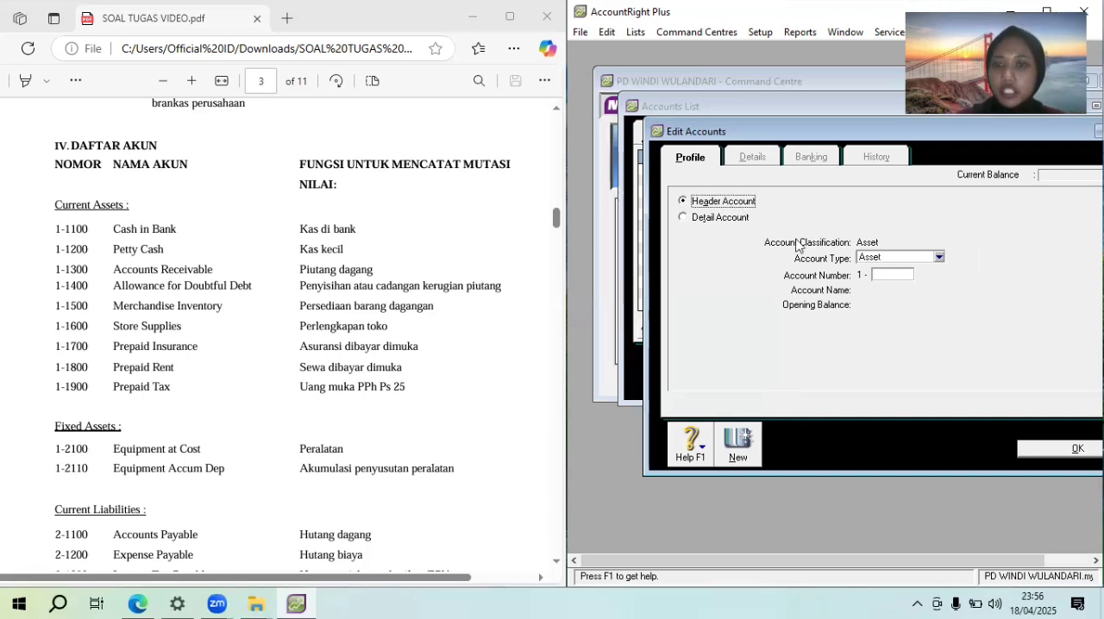
pyautogui.click(881, 274)
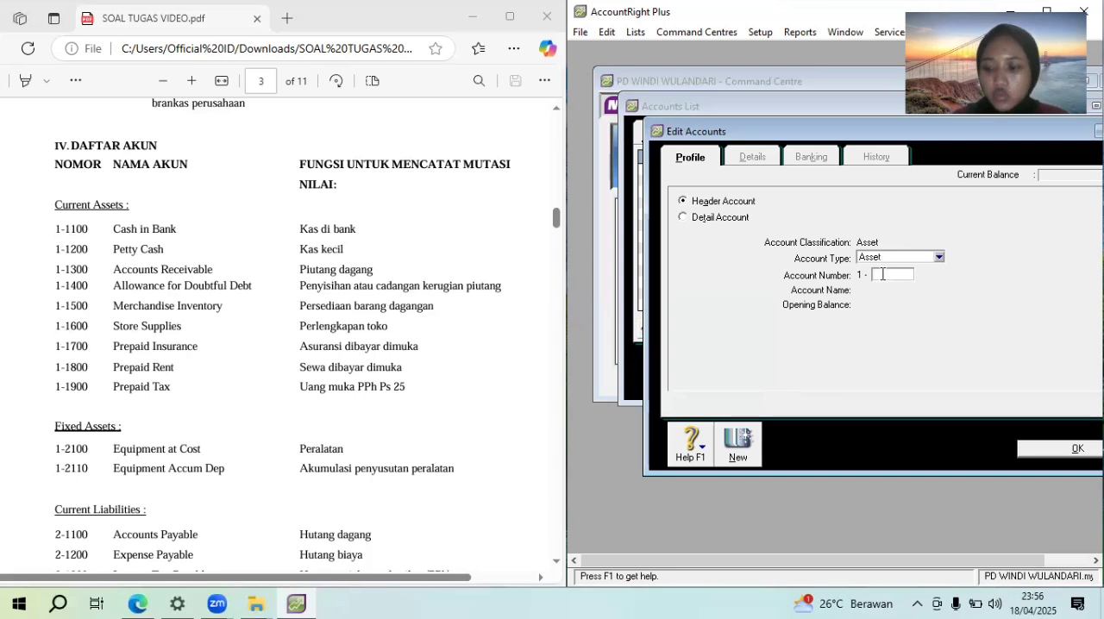
pyautogui.write('1000')
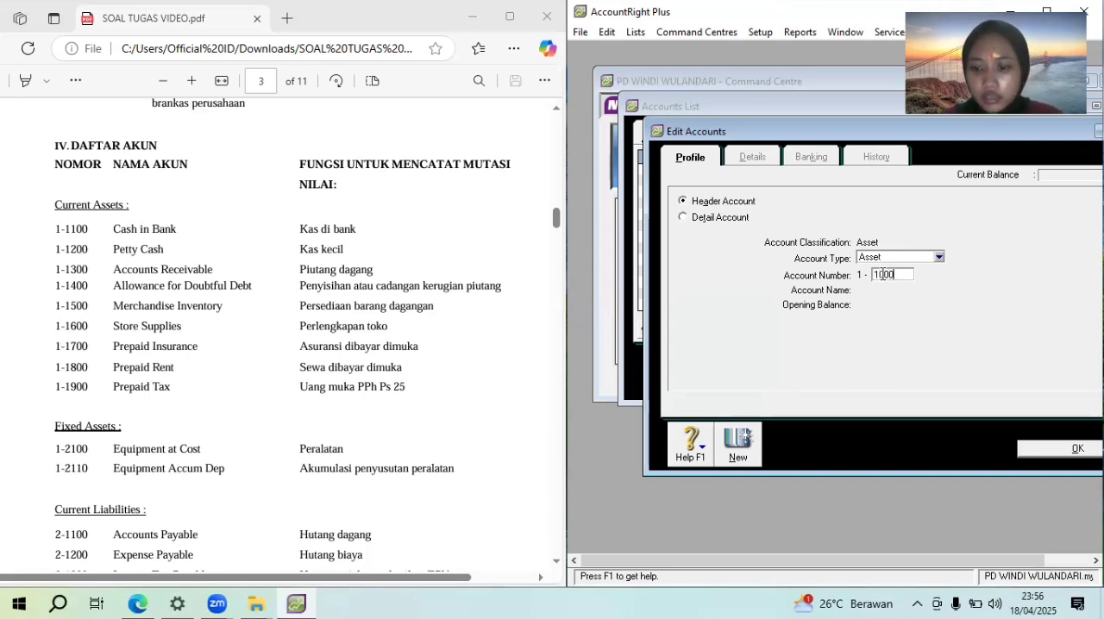
pyautogui.press('Tab')
pyautogui.write('C')
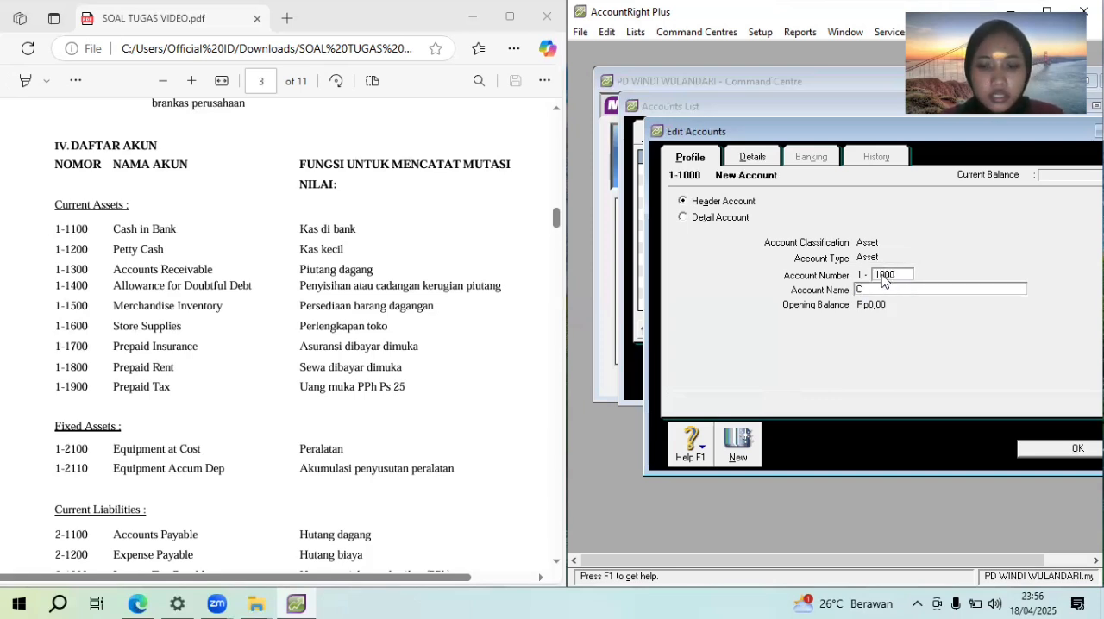
pyautogui.write('urrent')
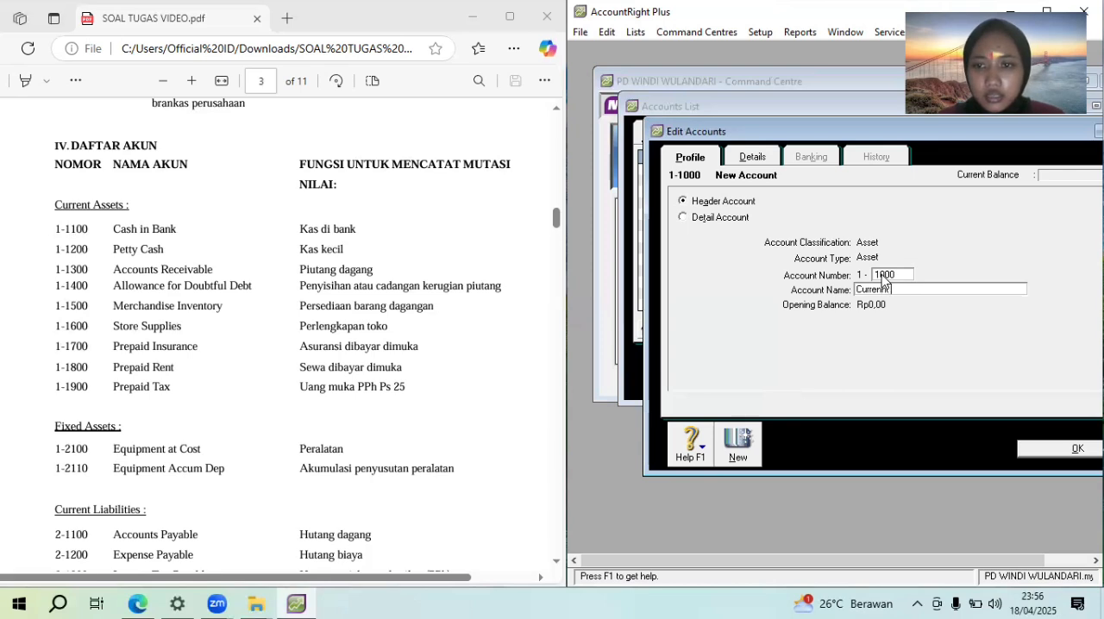
pyautogui.write(' asset')
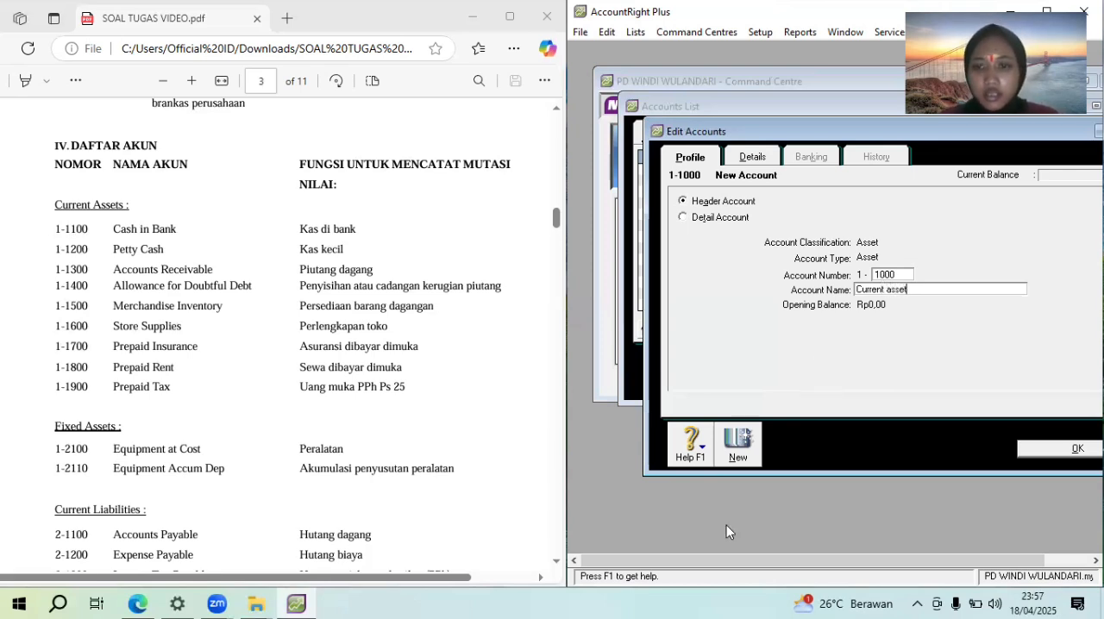
# Create an Asset header account numbered 1-2000, name it "Fixed assets", and return to the accounts list
pyautogui.click(738, 465)
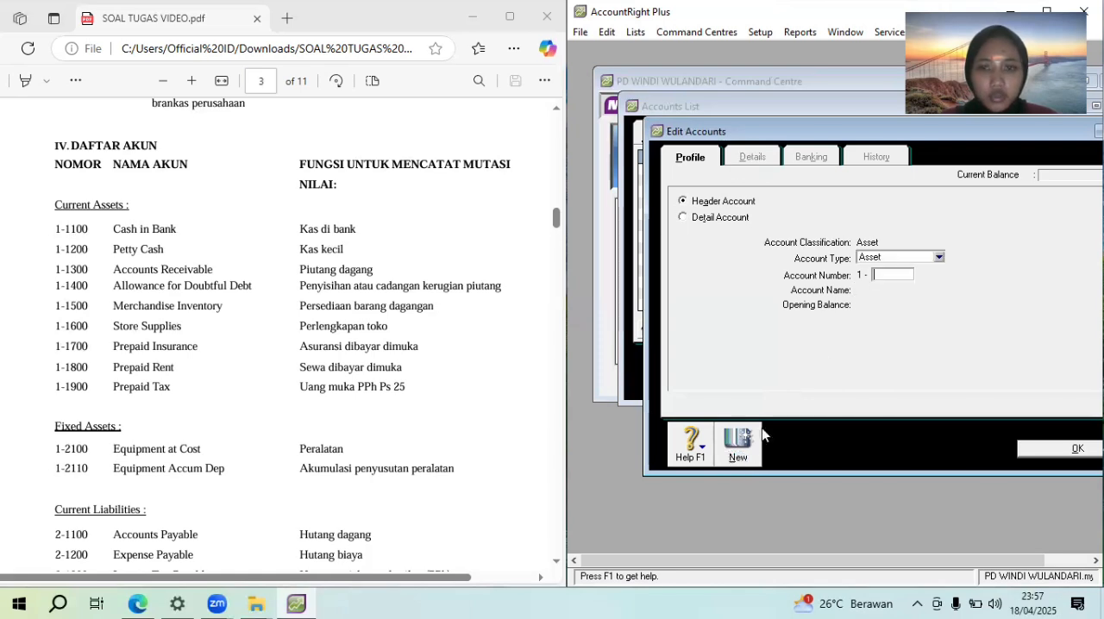
pyautogui.click(874, 259)
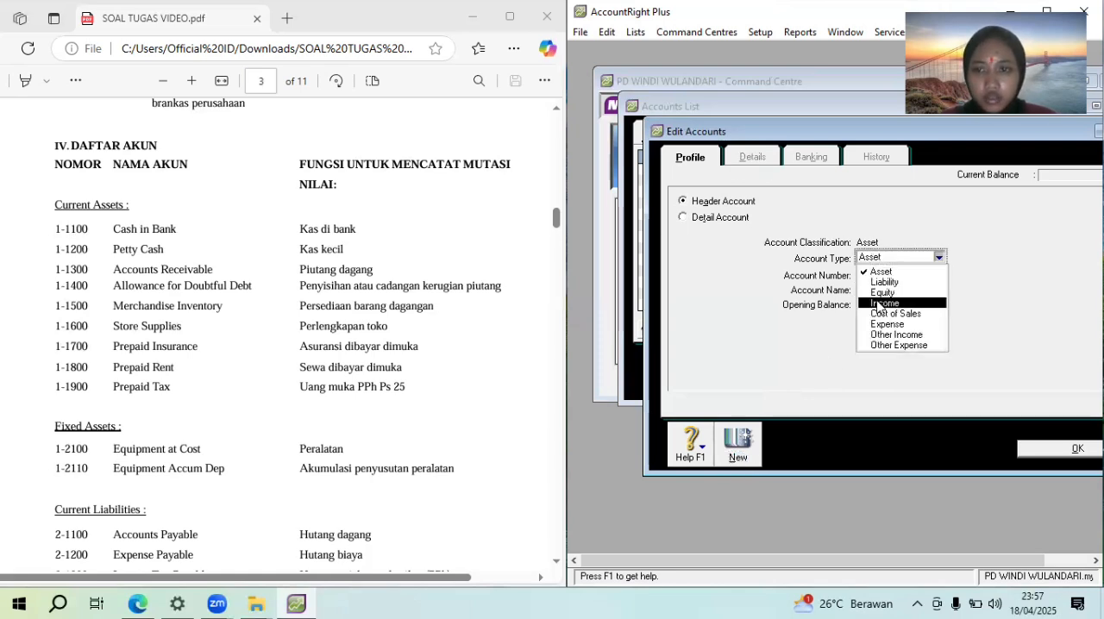
pyautogui.click(872, 272)
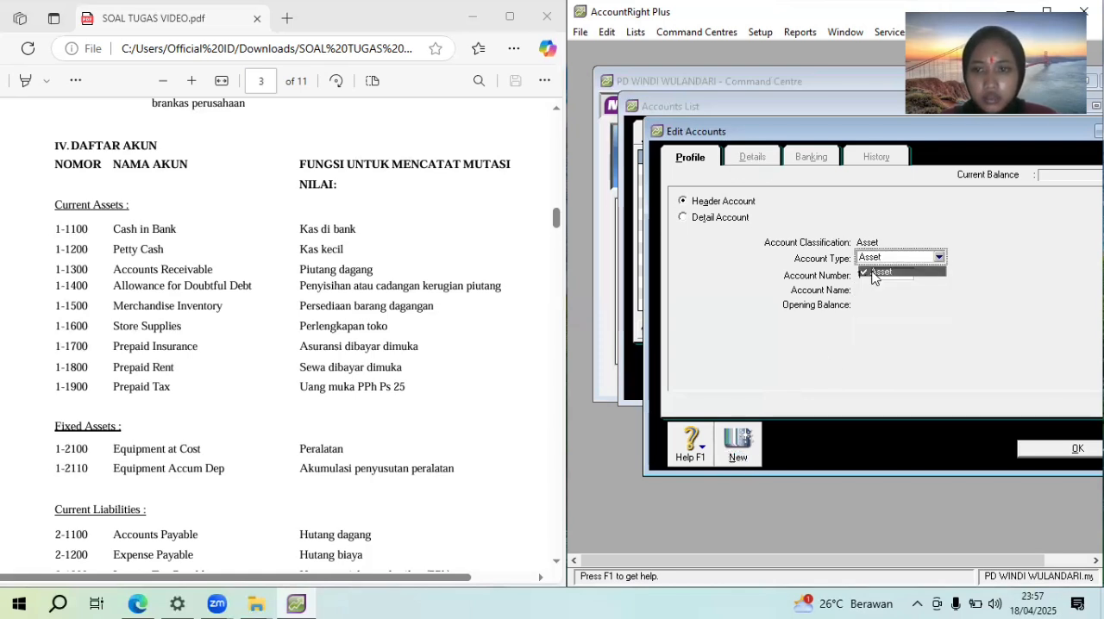
pyautogui.click(879, 276)
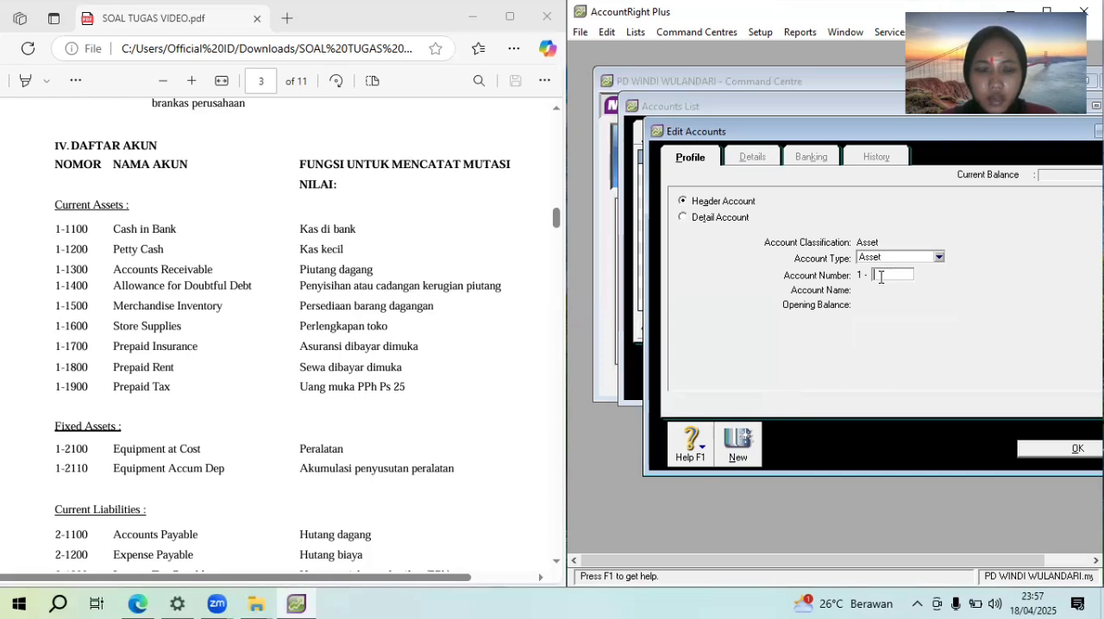
pyautogui.write('2000')
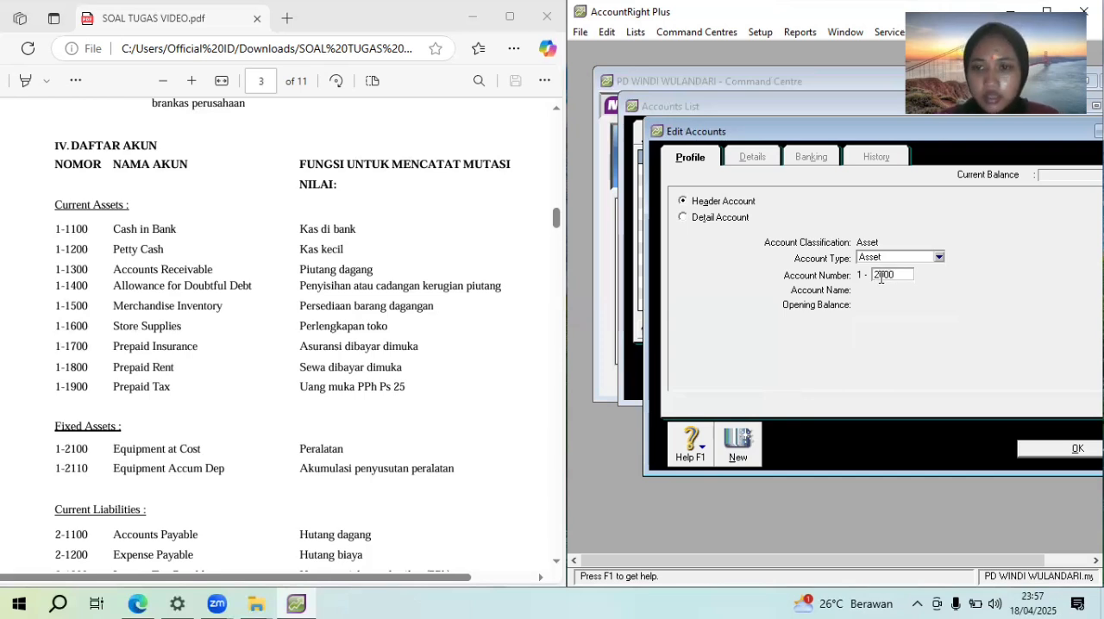
pyautogui.press('Tab')
pyautogui.write('F')
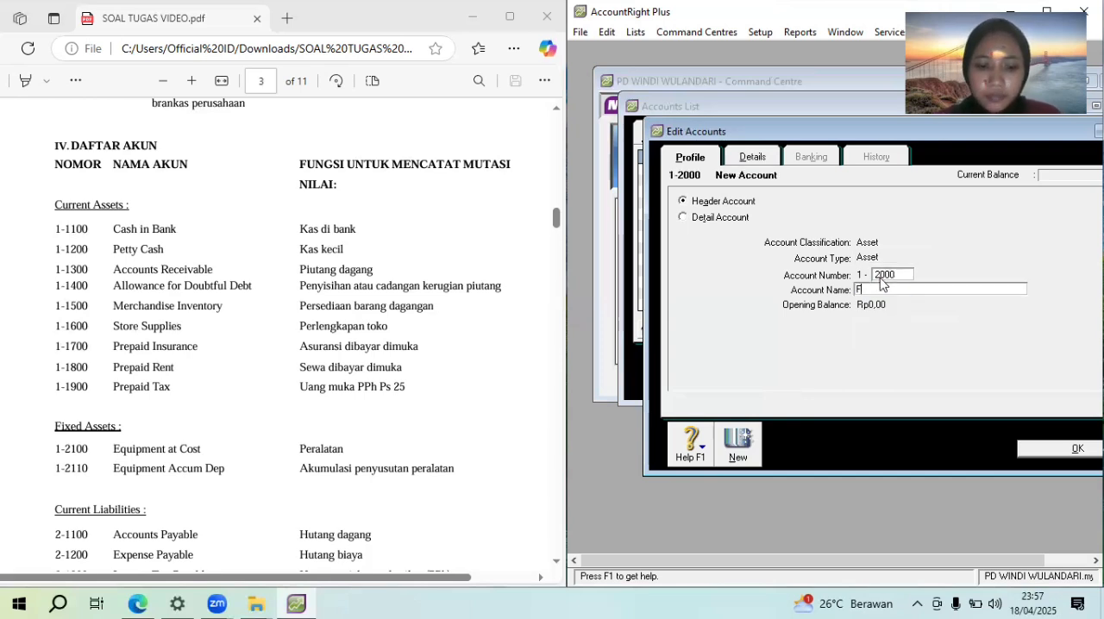
pyautogui.write('ixed Asse')
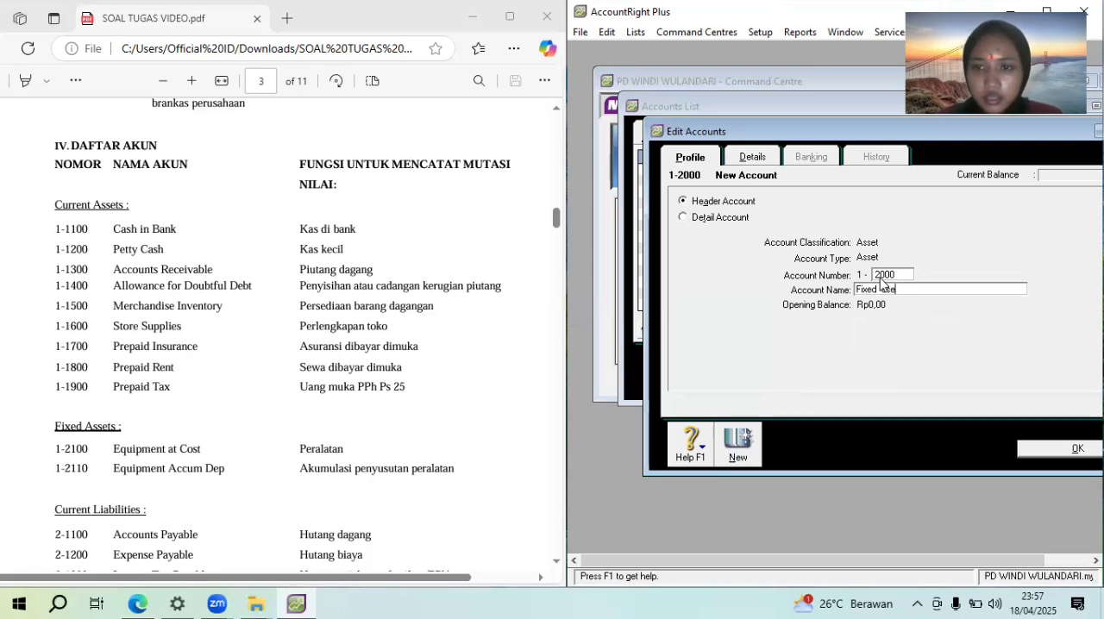
pyautogui.press('BackSpace')
pyautogui.write('ss')
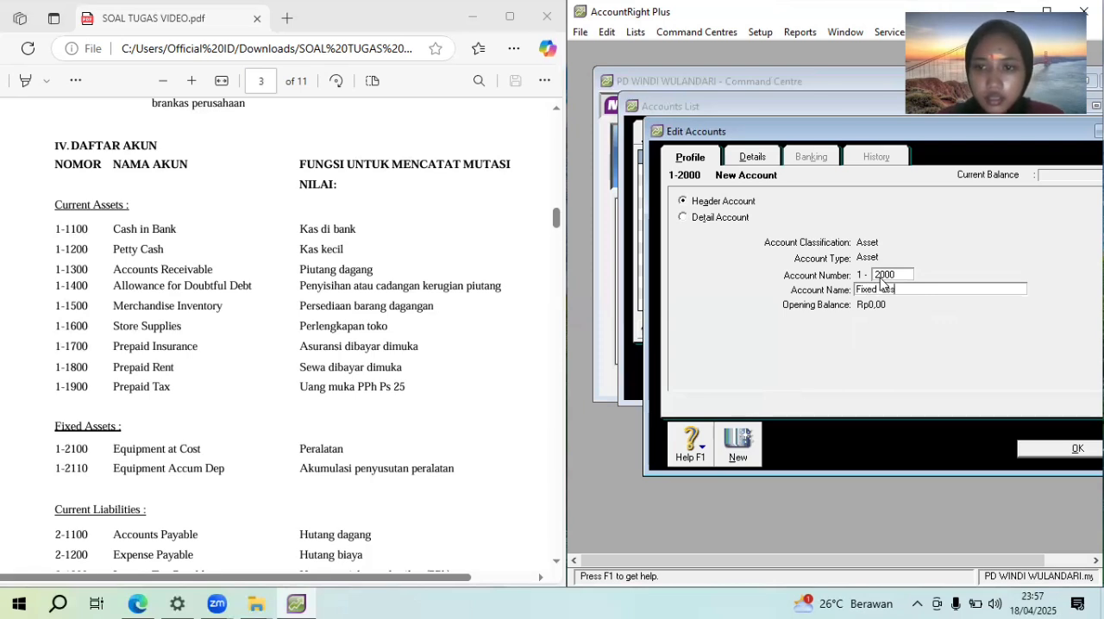
pyautogui.write('ets')
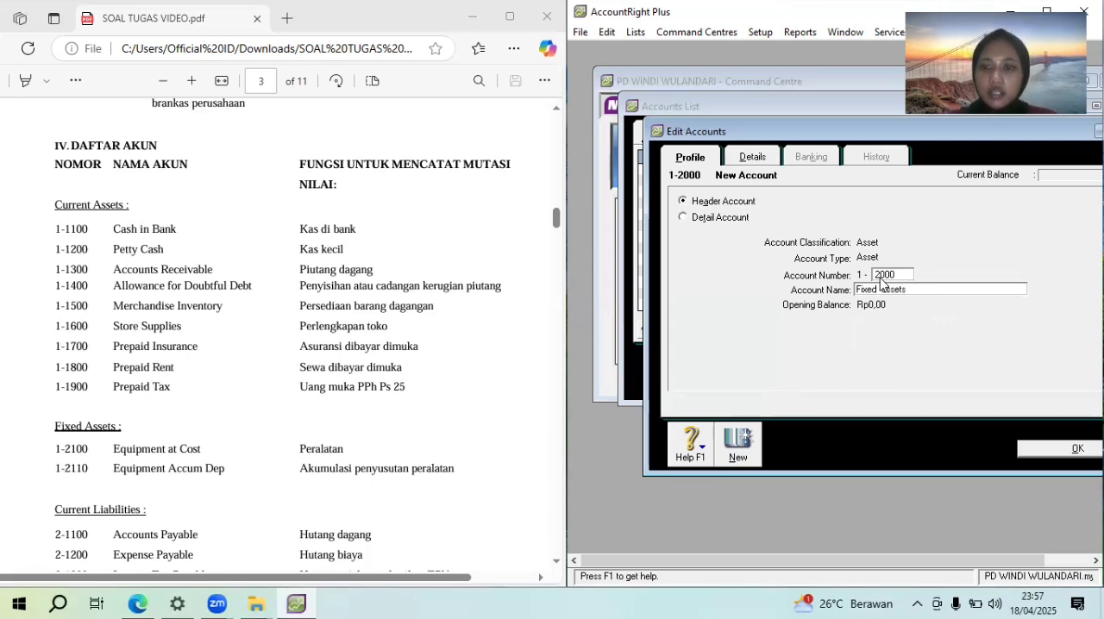
pyautogui.click(1067, 448)
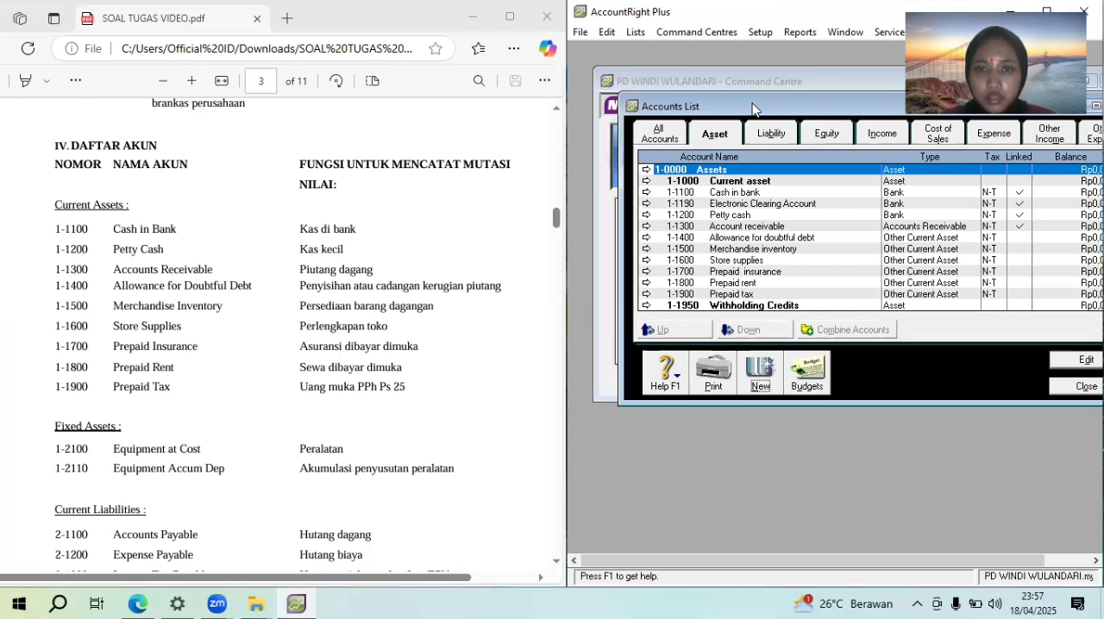
# Add a Liability detail account numbered 2-1200 and name it "Expenses payable"
pyautogui.moveTo(752, 108); pyautogui.dragTo(692, 110)
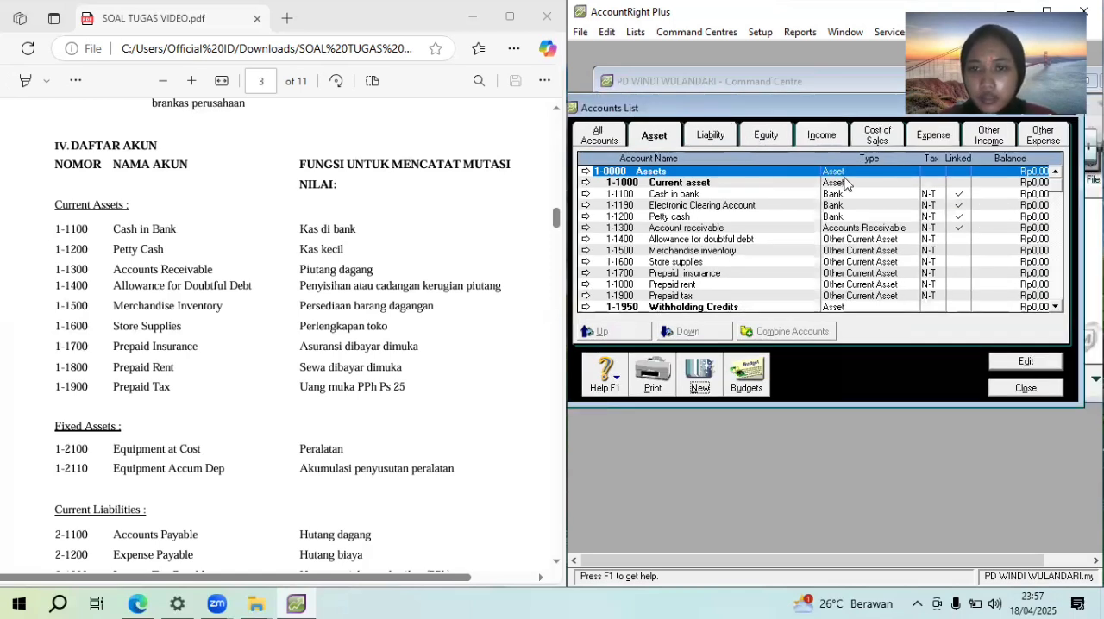
pyautogui.click(709, 135)
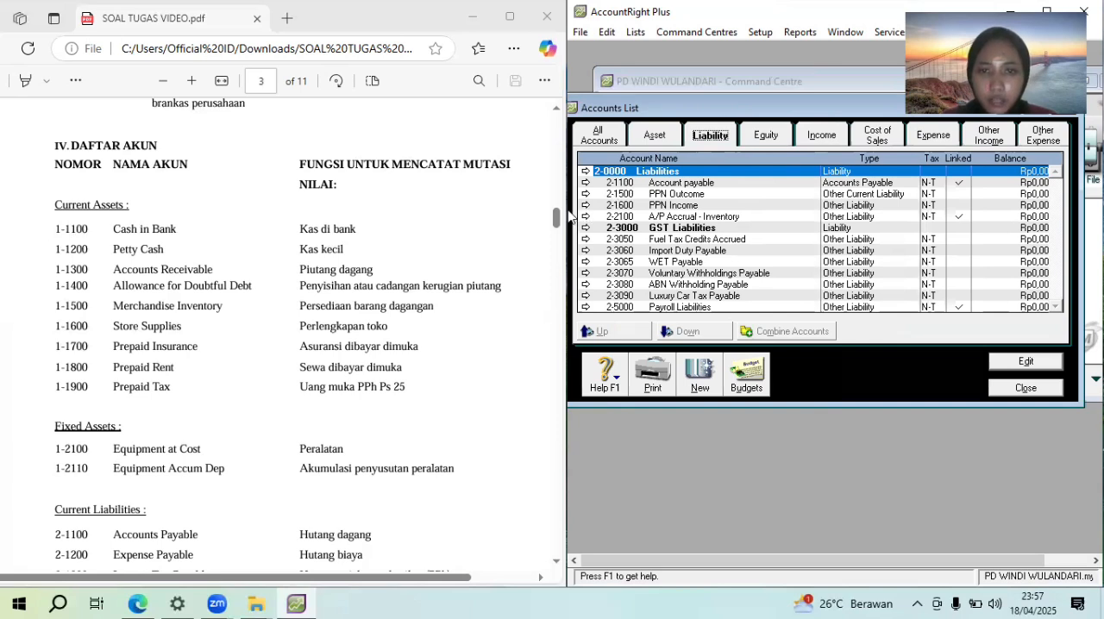
pyautogui.moveTo(560, 218); pyautogui.dragTo(565, 235)
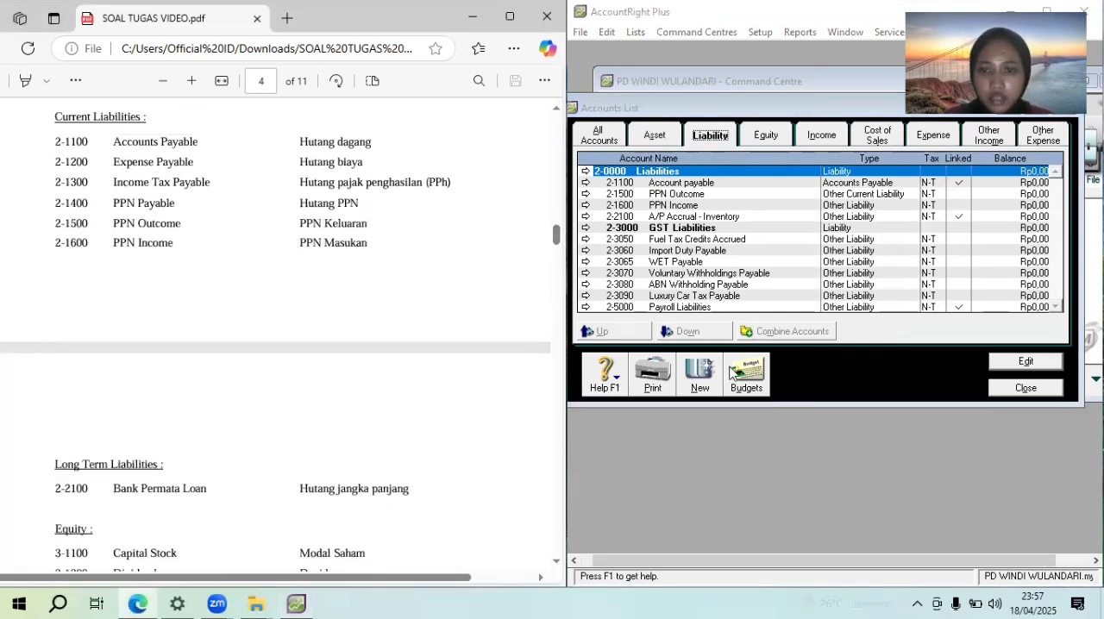
pyautogui.click(699, 373)
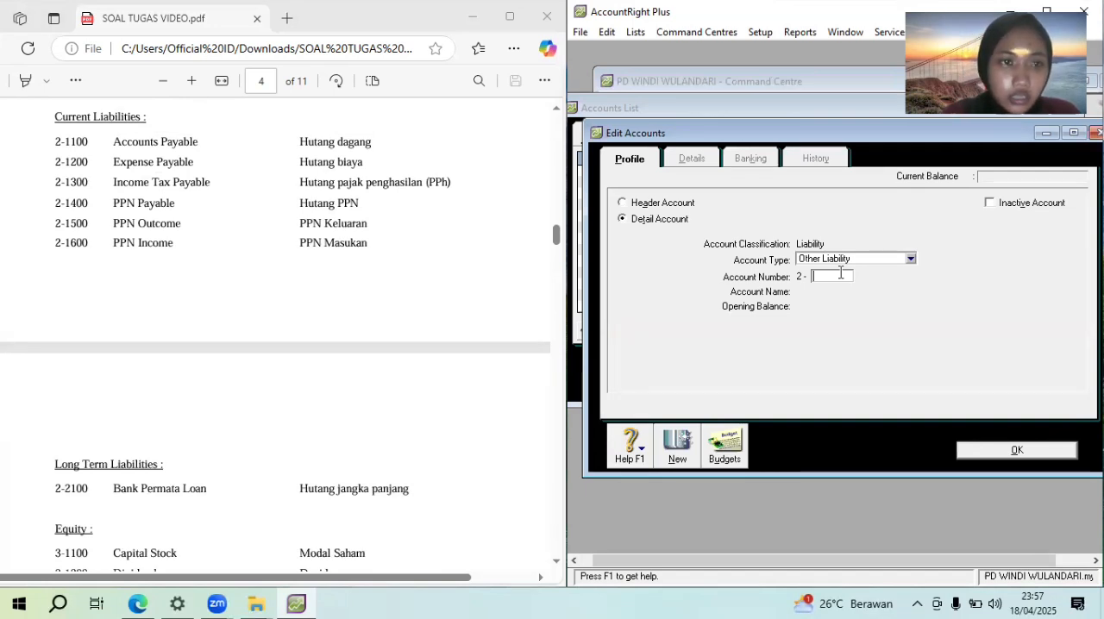
pyautogui.write('1200')
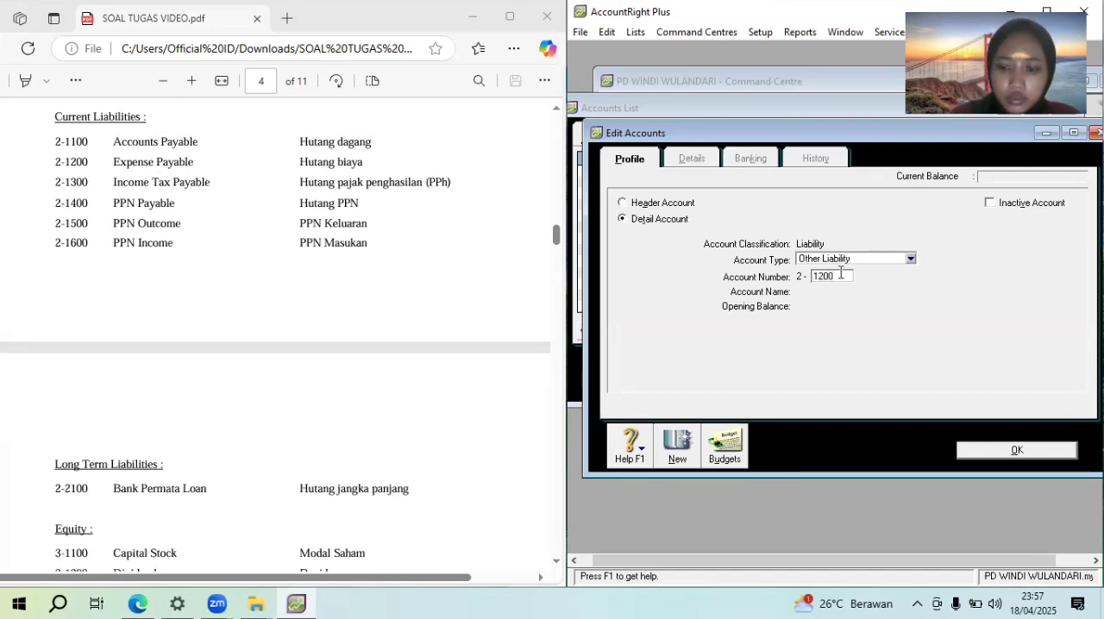
pyautogui.press('Tab')
pyautogui.write('Expens')
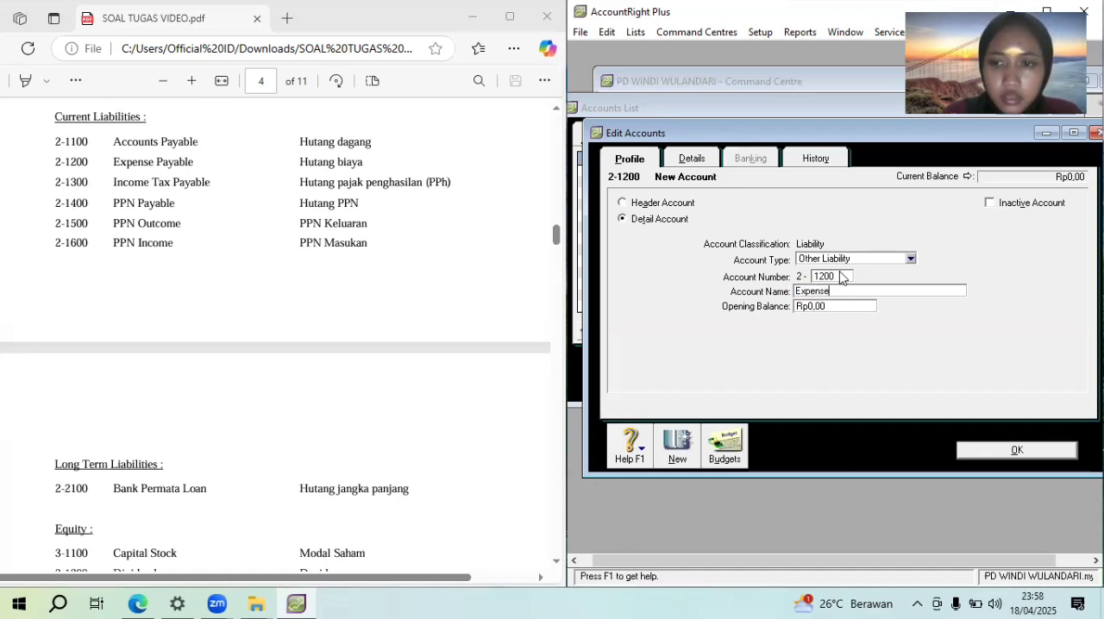
pyautogui.write('es pa')
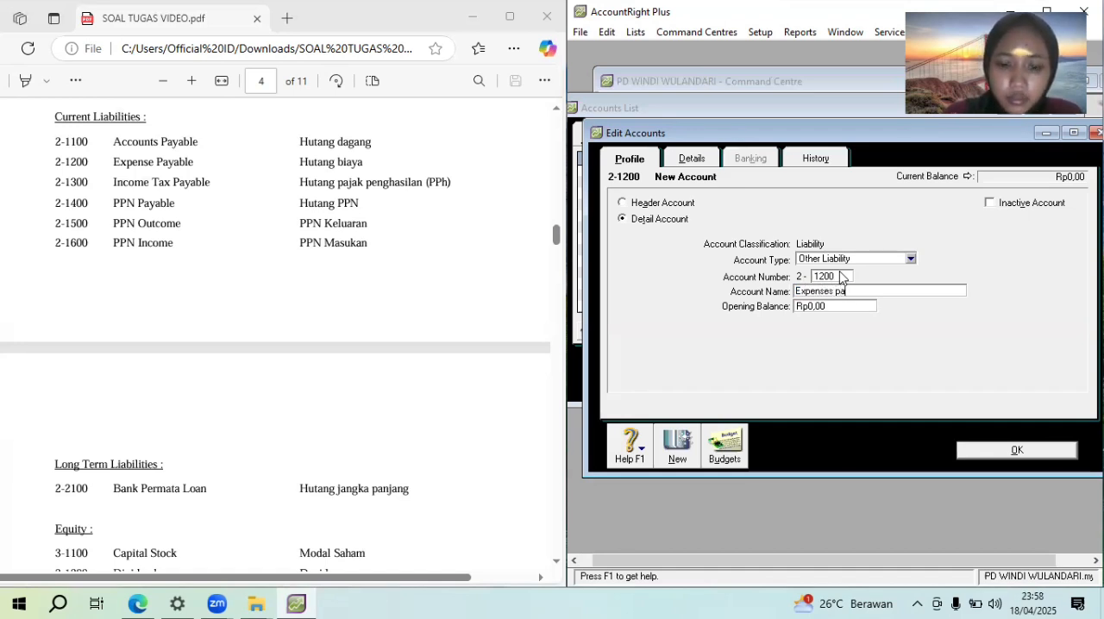
pyautogui.write('yable')
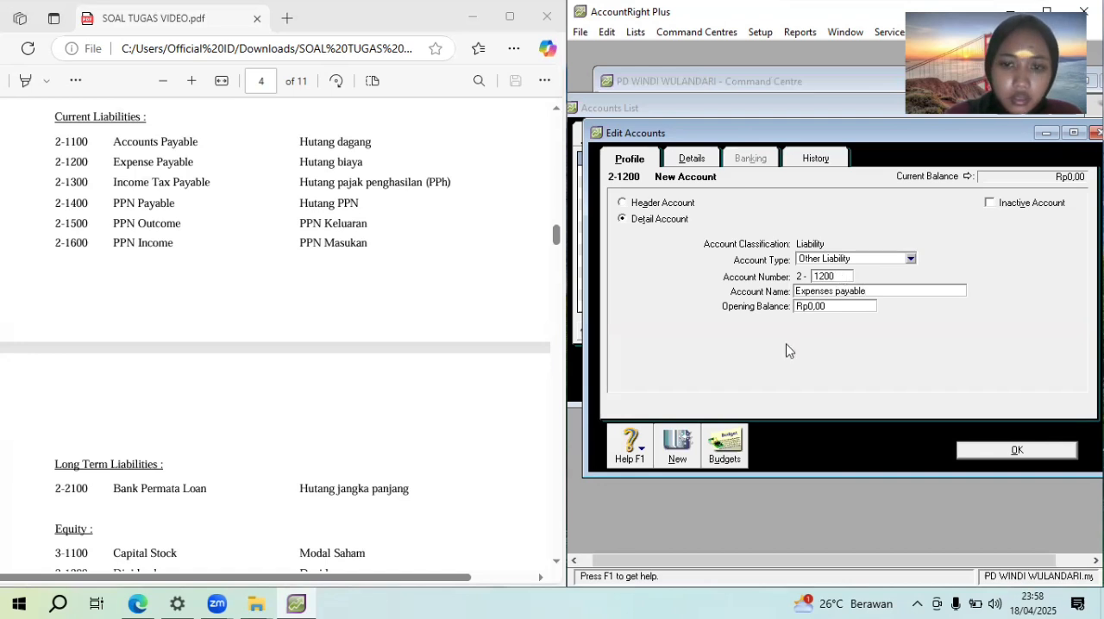
# Add a liability account numbered 2-1300, name it "Income tax payable", and set its type to Other Current Liability
pyautogui.click(677, 446)
pyautogui.write('1300')
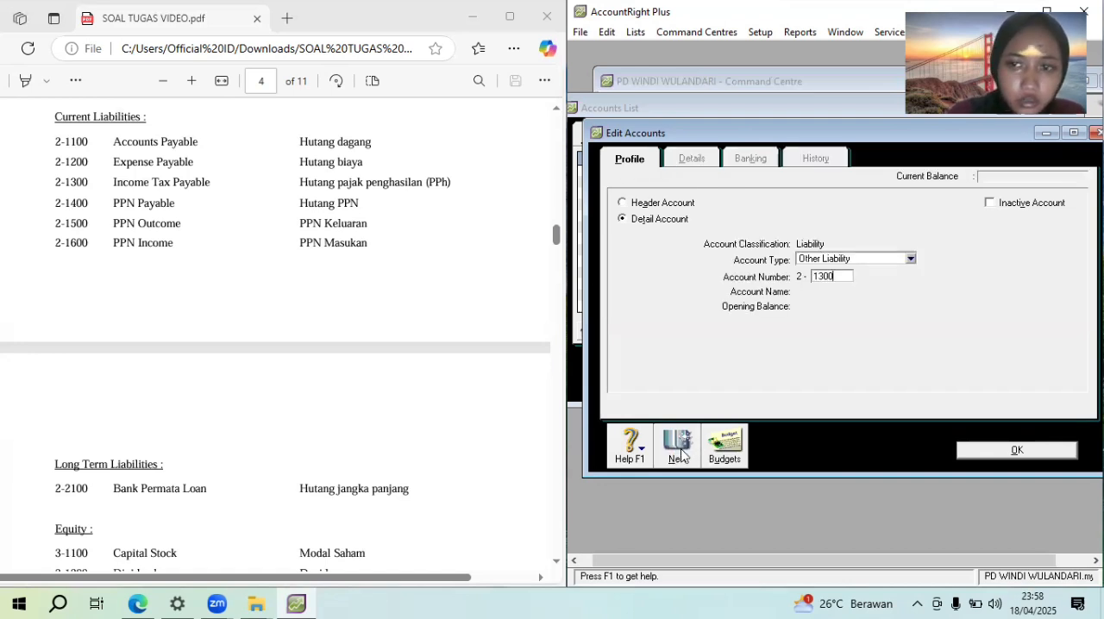
pyautogui.press('Tab')
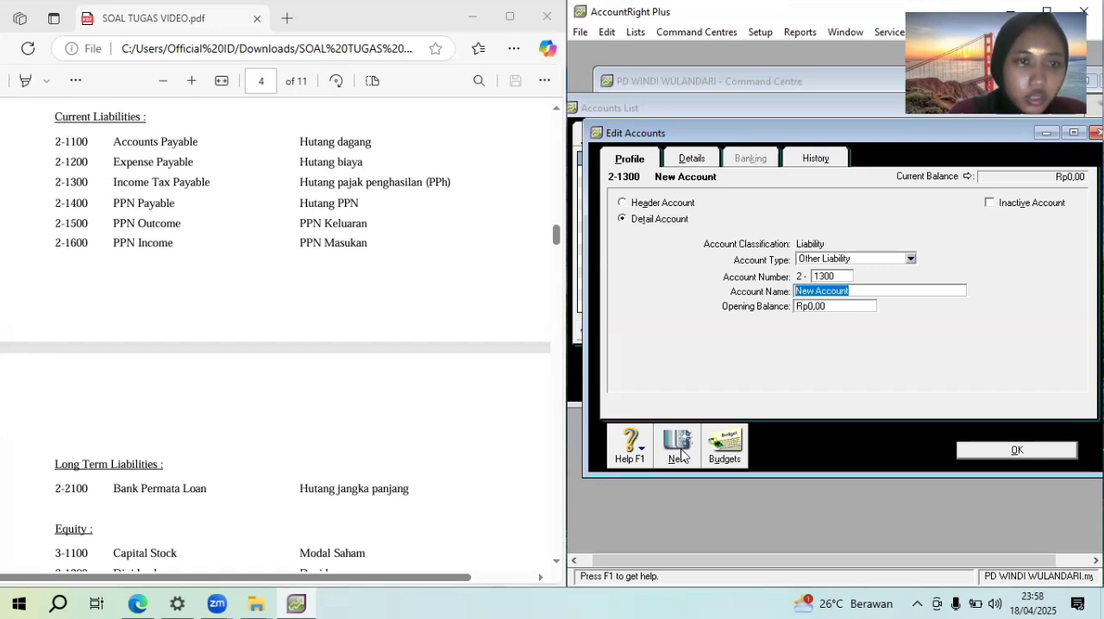
pyautogui.write('Income')
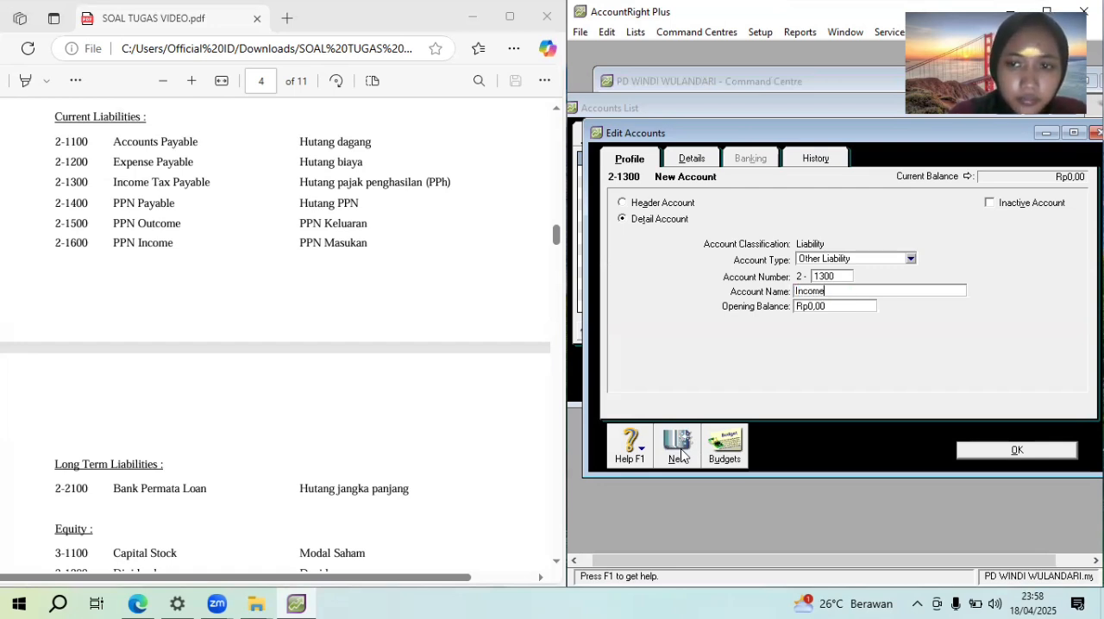
pyautogui.write(' tax ')
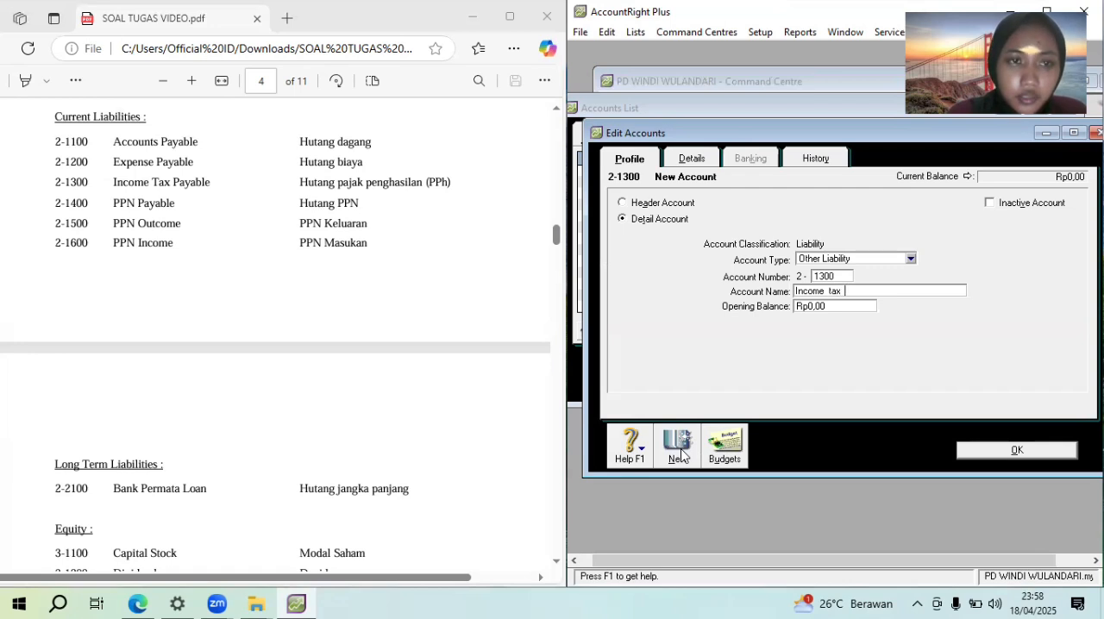
pyautogui.write('payable')
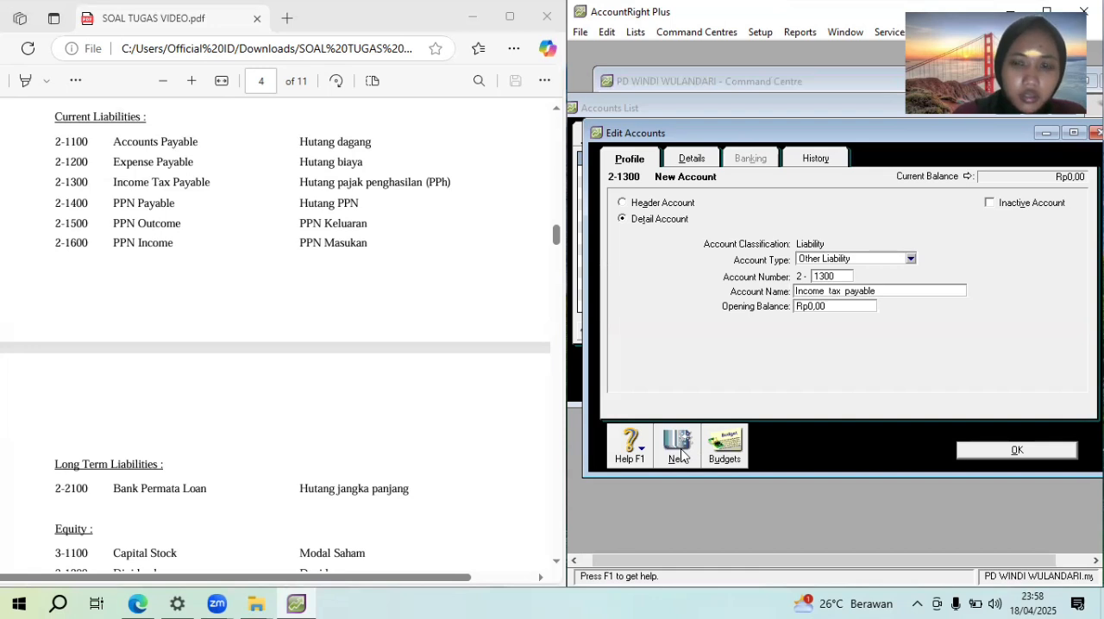
pyautogui.click(868, 259)
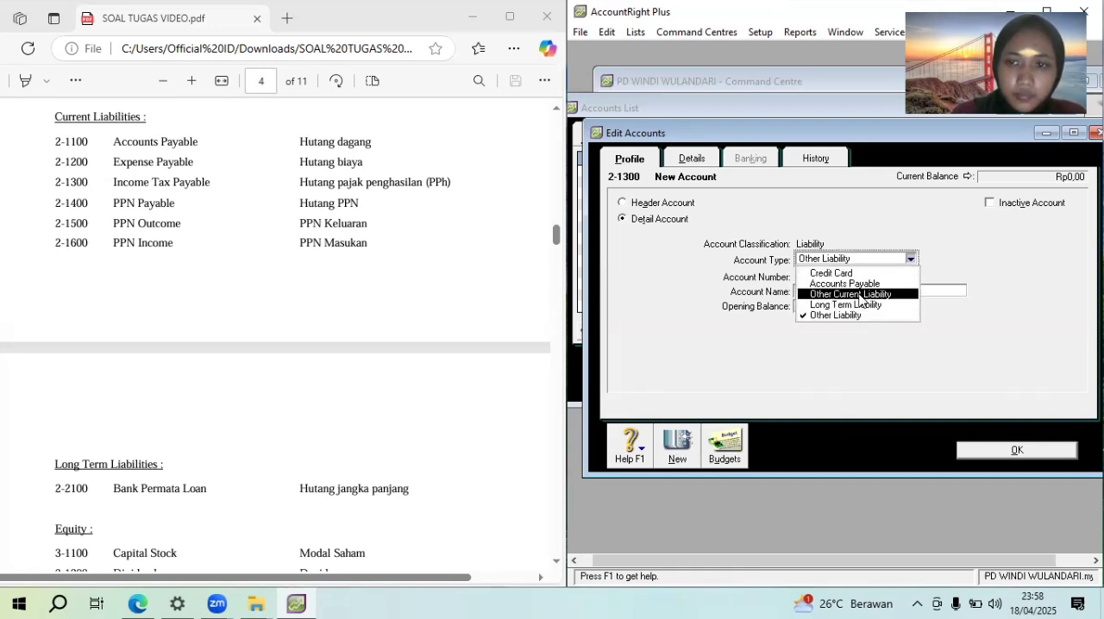
pyautogui.click(861, 295)
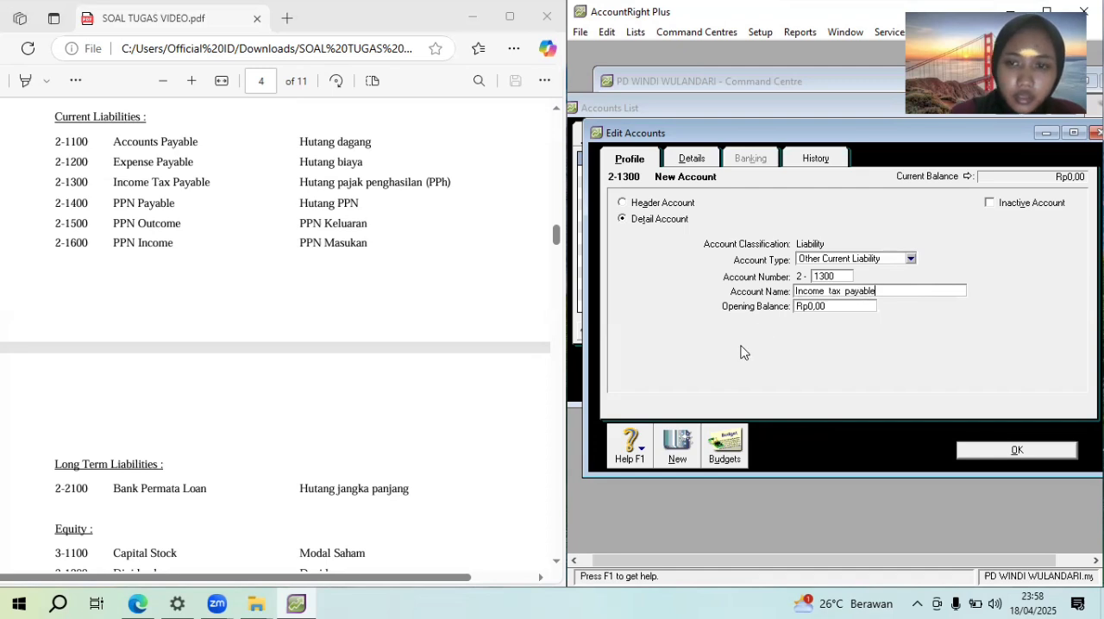
# Add an Other Current Liability account numbered 2-1400 and name it "PPN Payable"
pyautogui.click(681, 457)
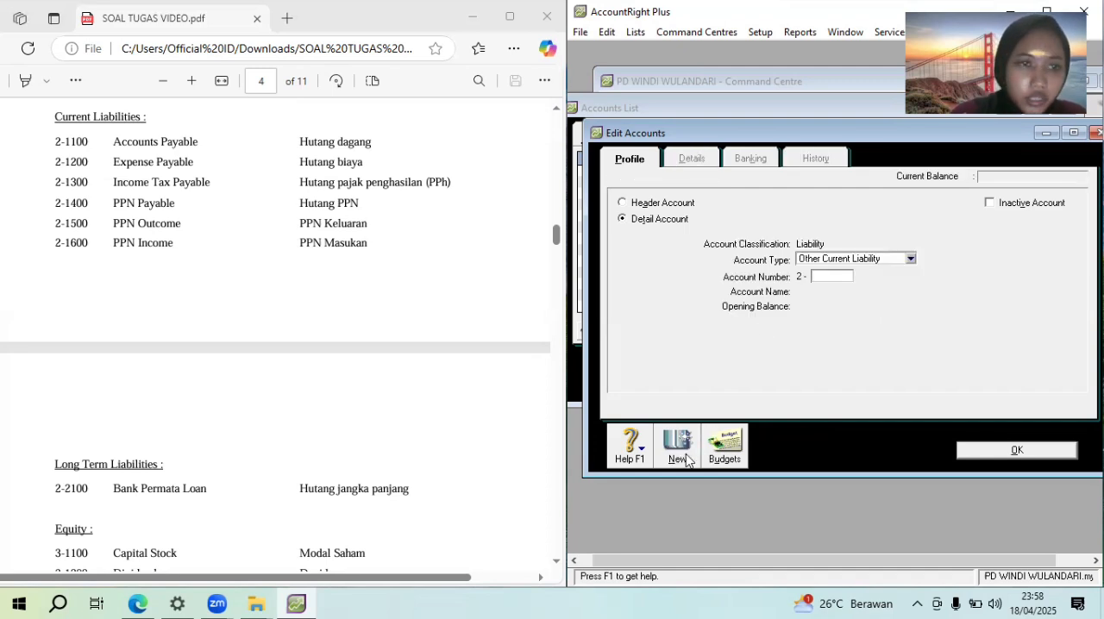
pyautogui.write('1400')
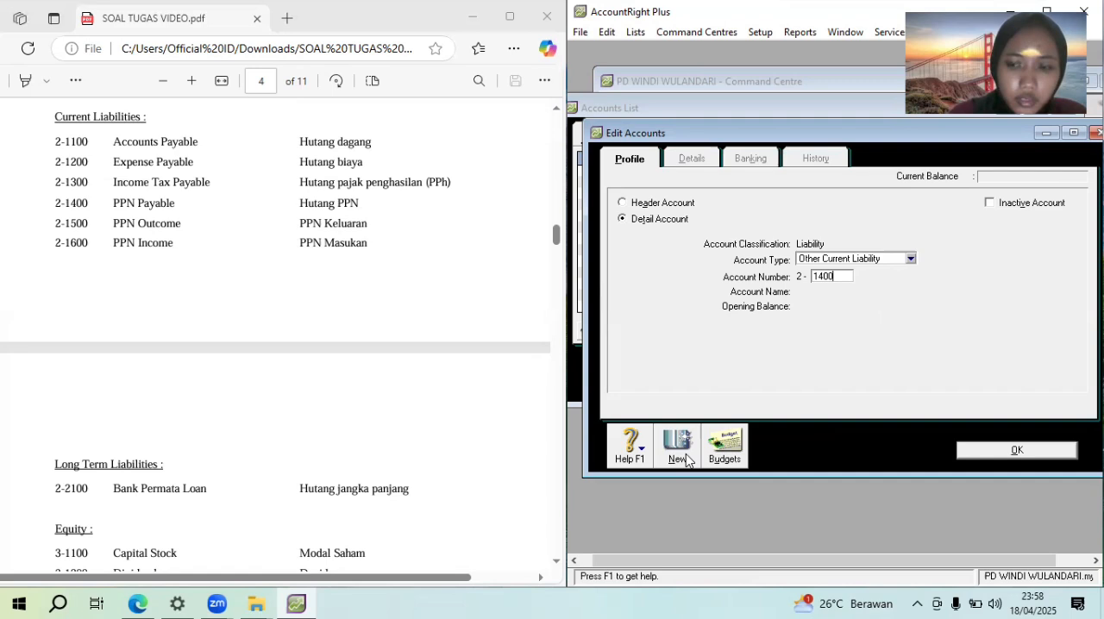
pyautogui.press('Tab')
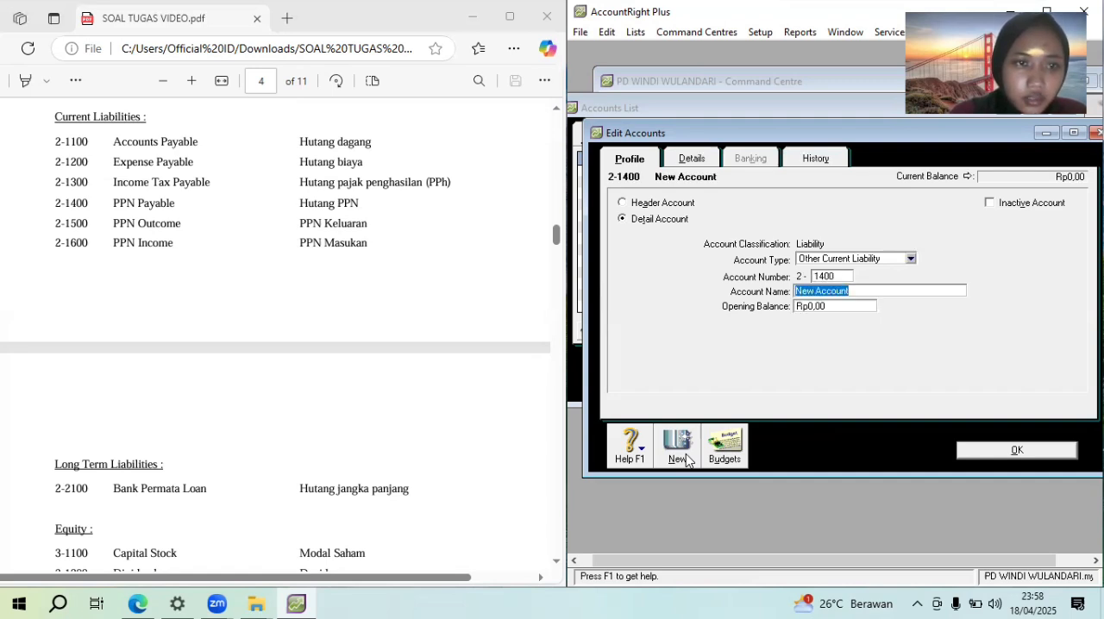
pyautogui.write('PPN  Payable')
# Try to add a Long Term Liability account numbered 2-2100, and return to the accounts list
pyautogui.click(686, 460)
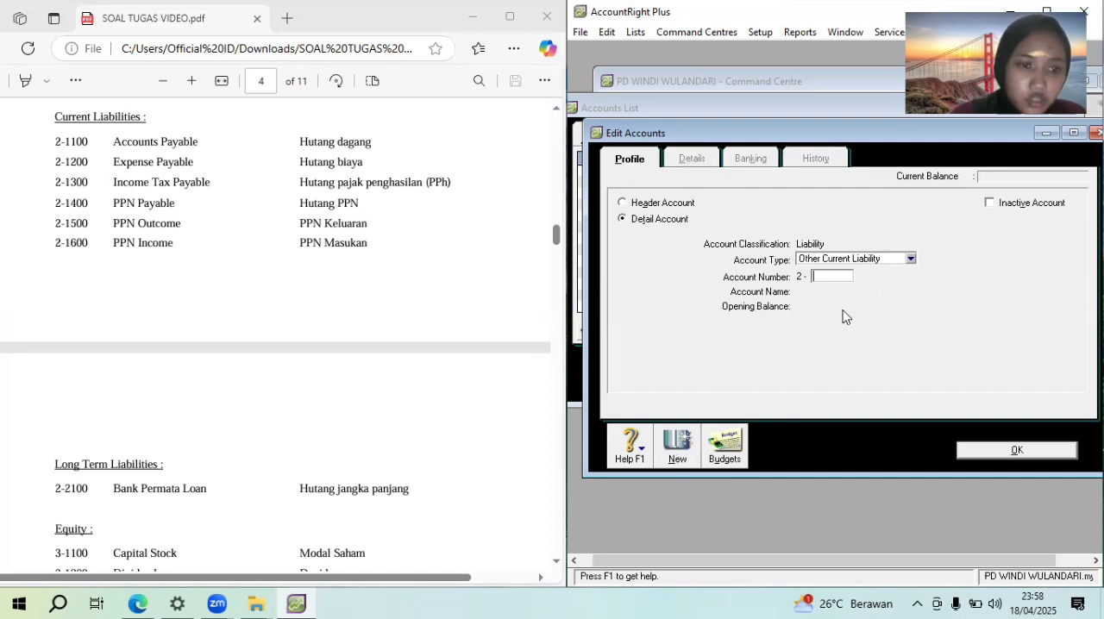
pyautogui.click(839, 261)
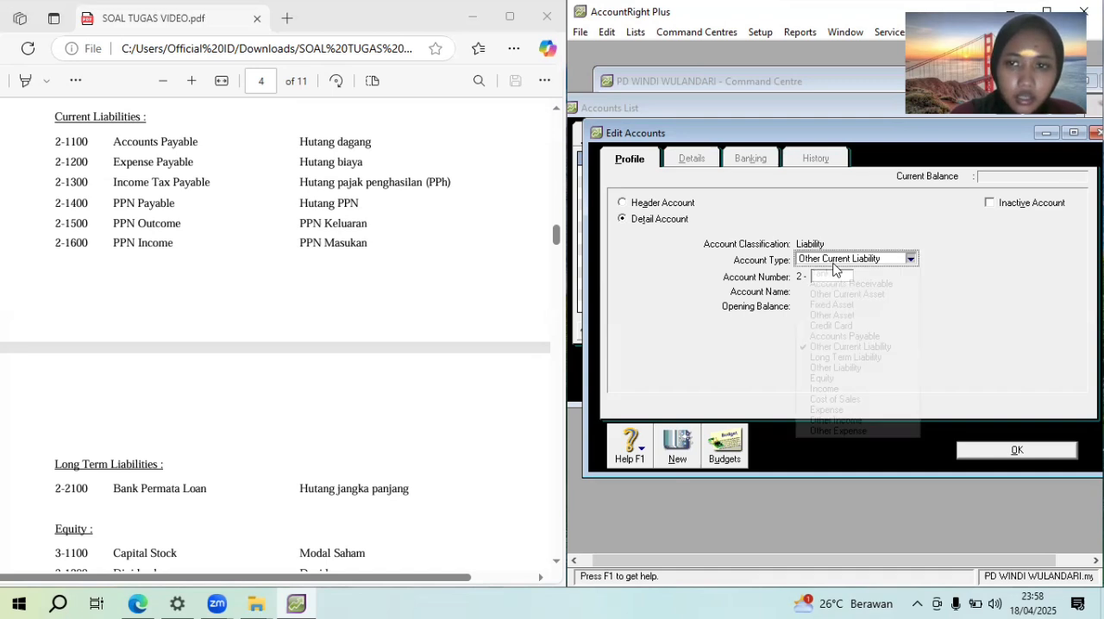
pyautogui.press('Down')
pyautogui.press('Down')
pyautogui.press('Down')
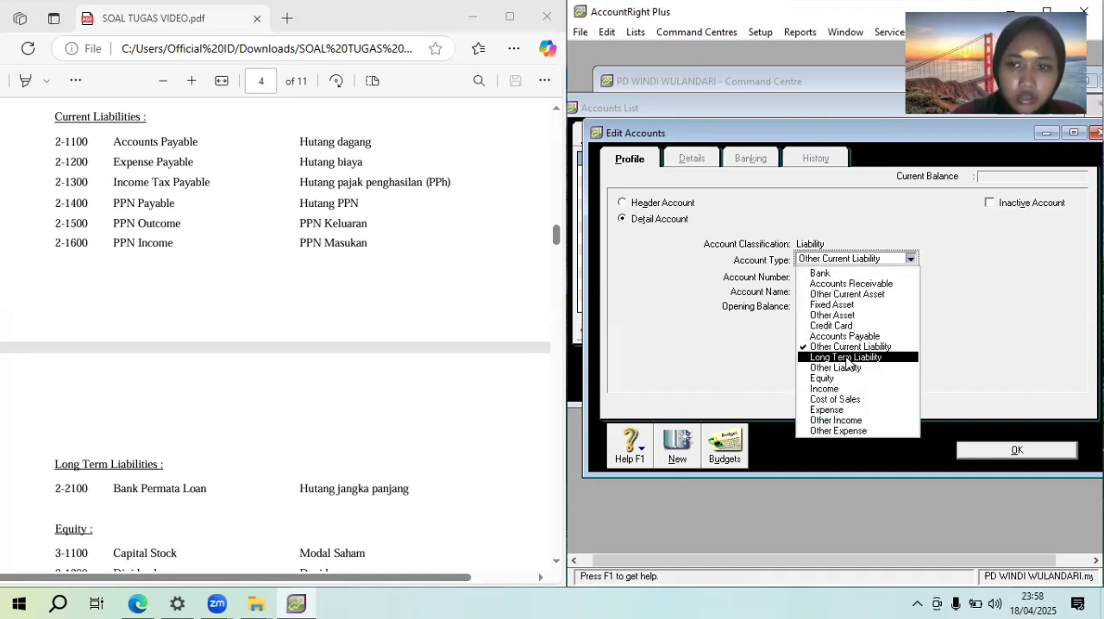
pyautogui.press('Return')
pyautogui.click(822, 273)
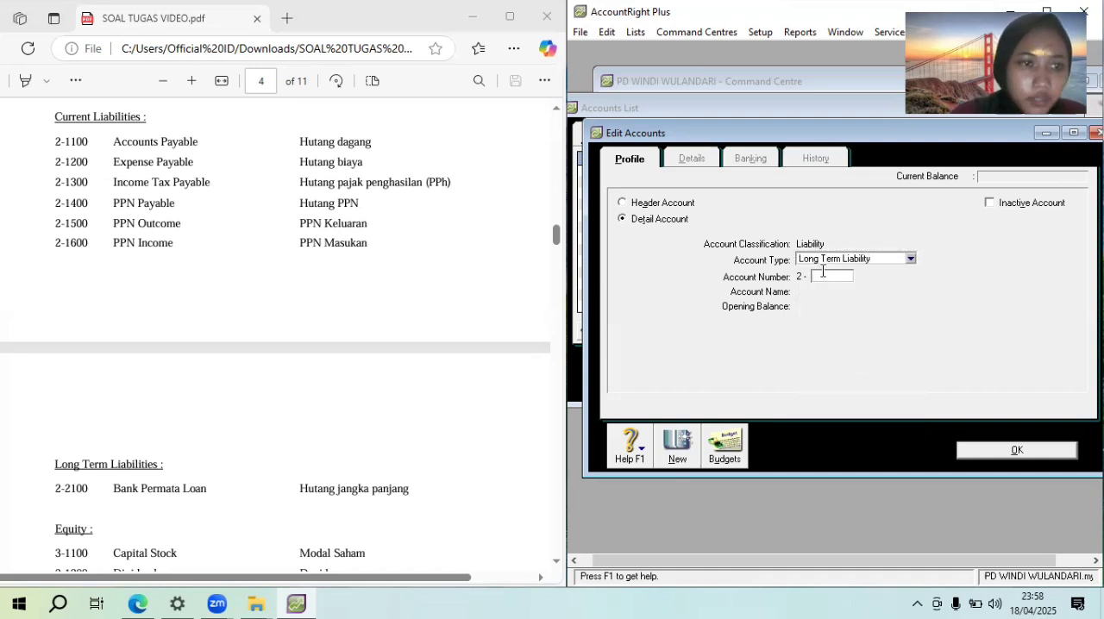
pyautogui.write('2100')
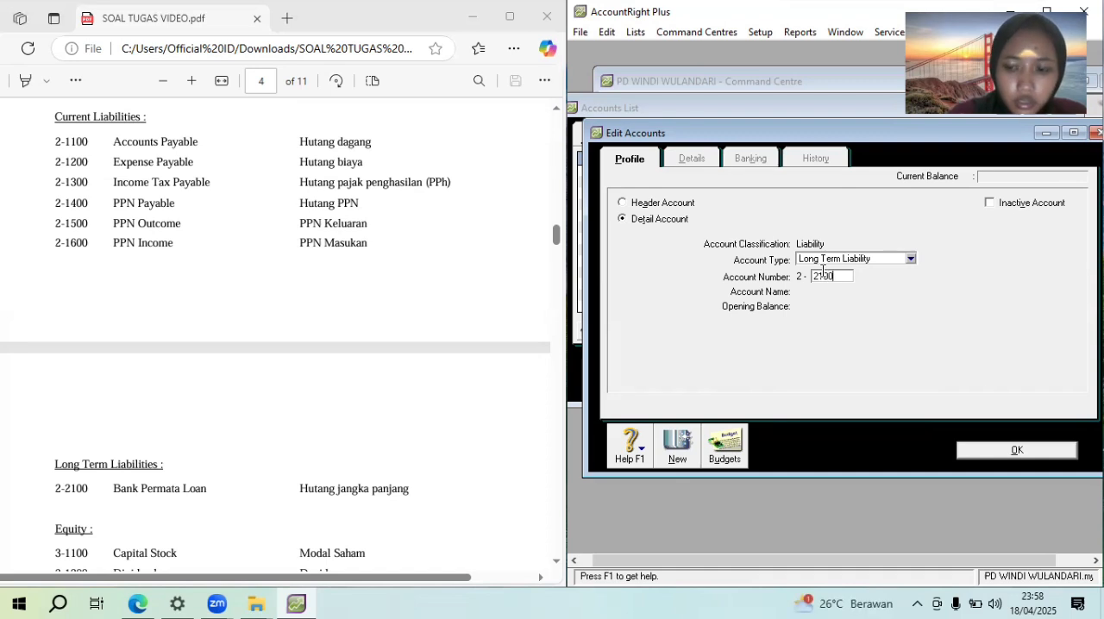
pyautogui.press('Tab')
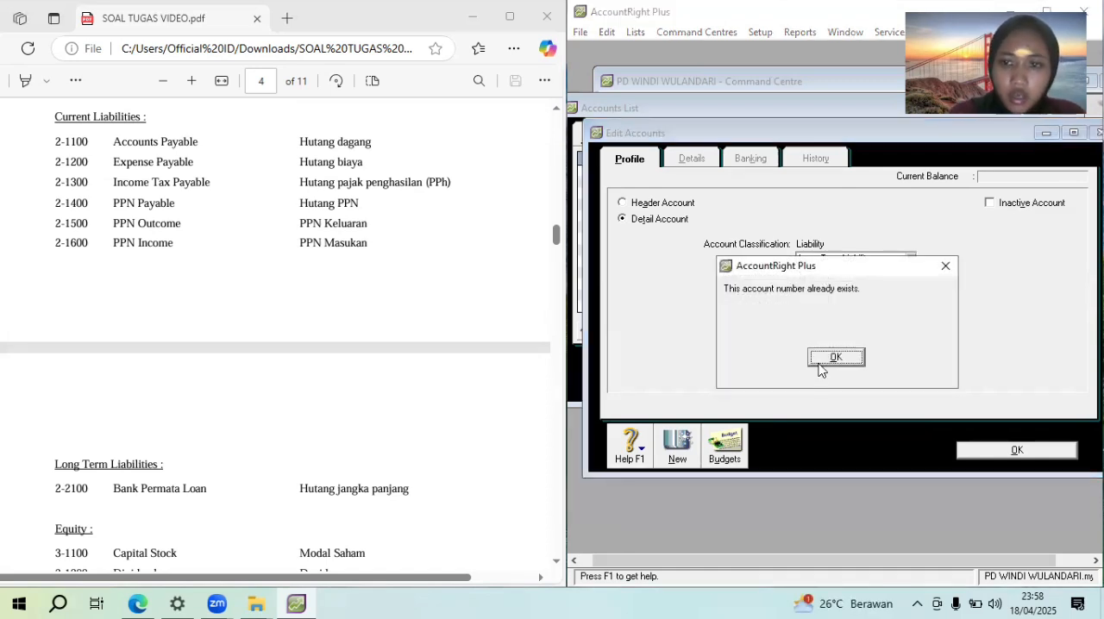
pyautogui.click(839, 356)
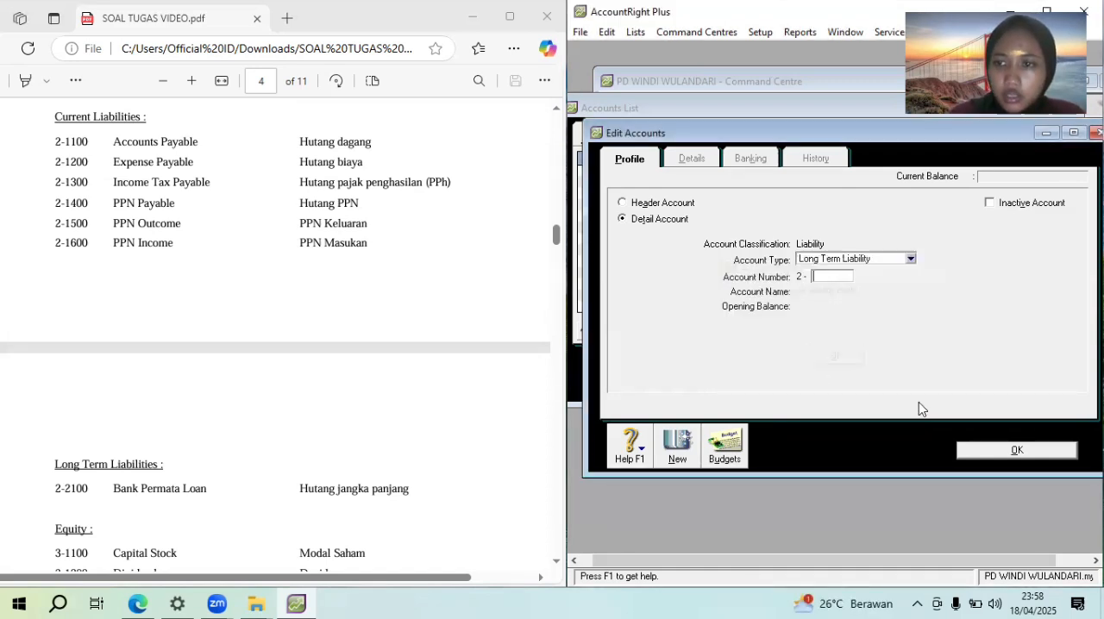
pyautogui.click(979, 455)
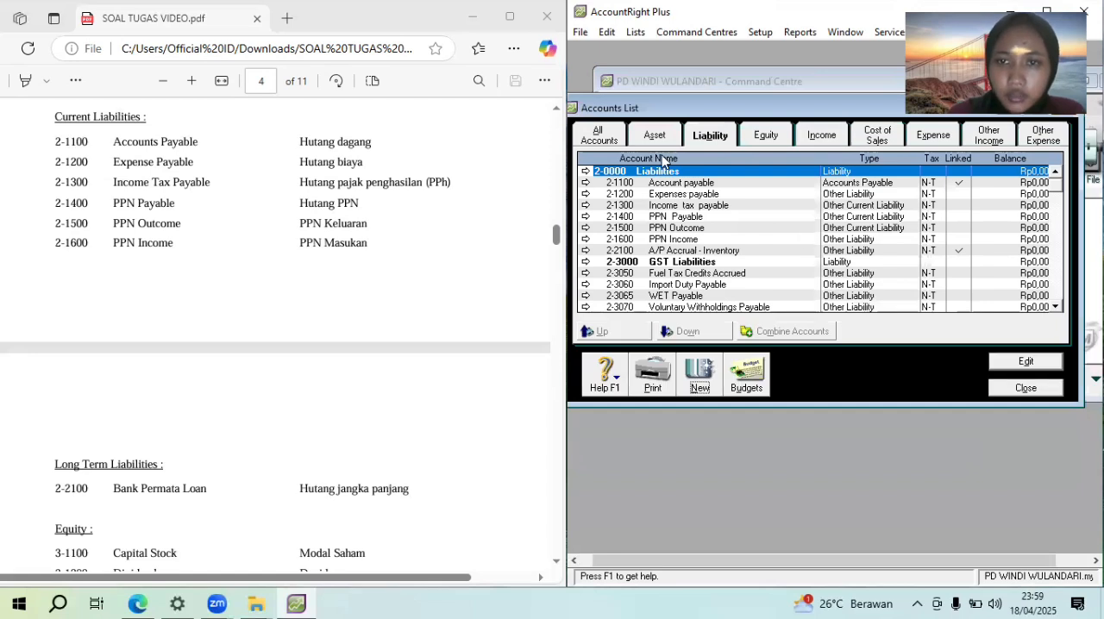
# Change the account type of 2-1200 Expenses payable to Other Current Liability and return to the accounts list
pyautogui.click(721, 195)
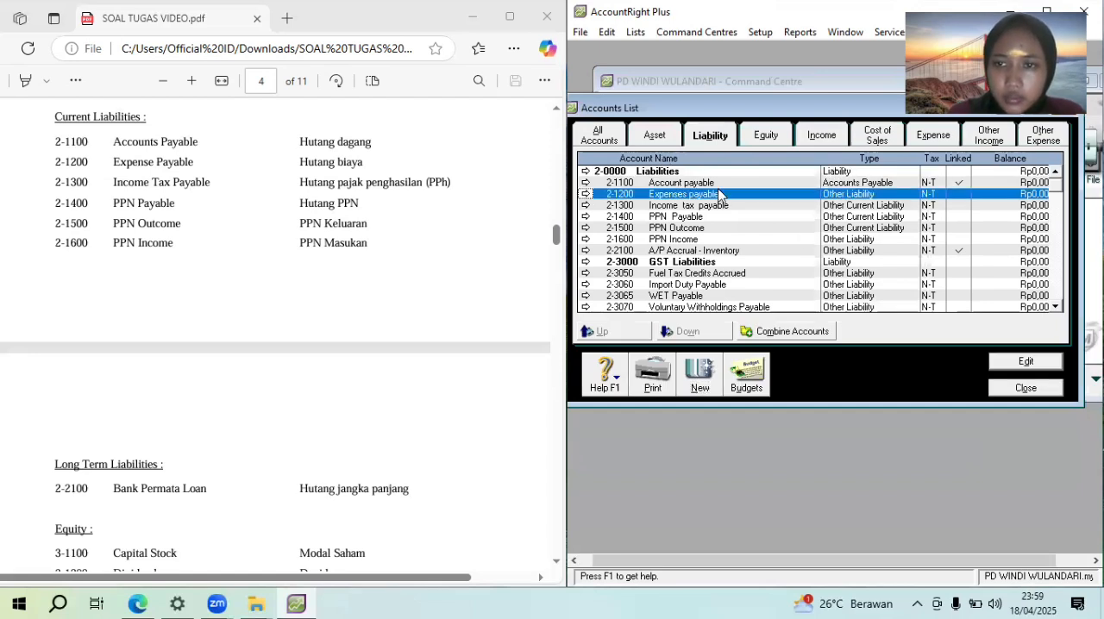
pyautogui.doubleClick(720, 195)
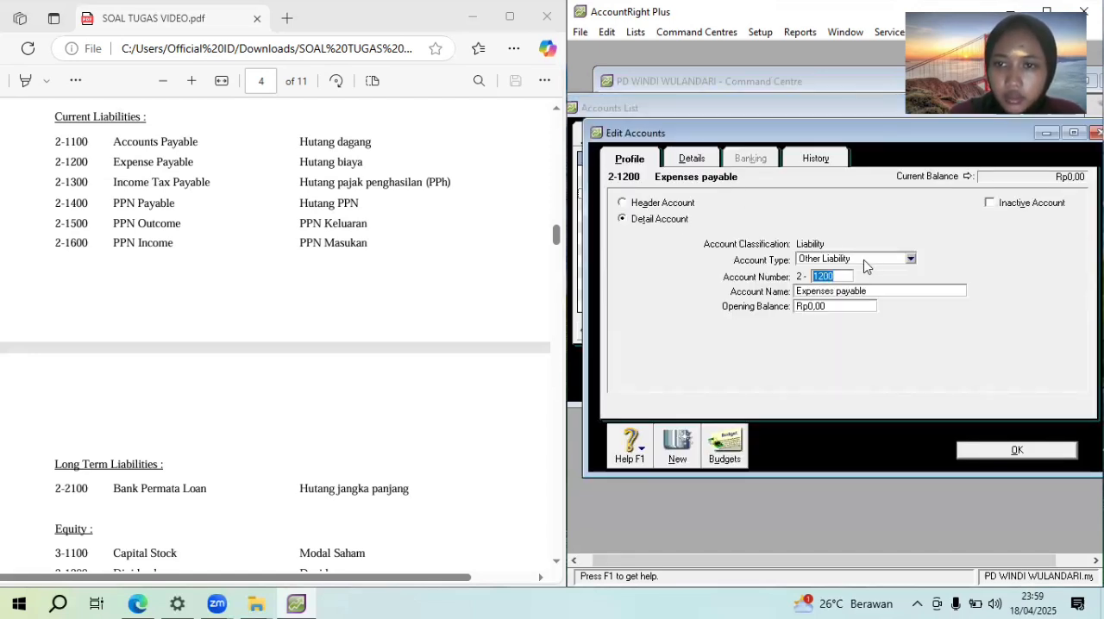
pyautogui.click(865, 261)
pyautogui.click(862, 295)
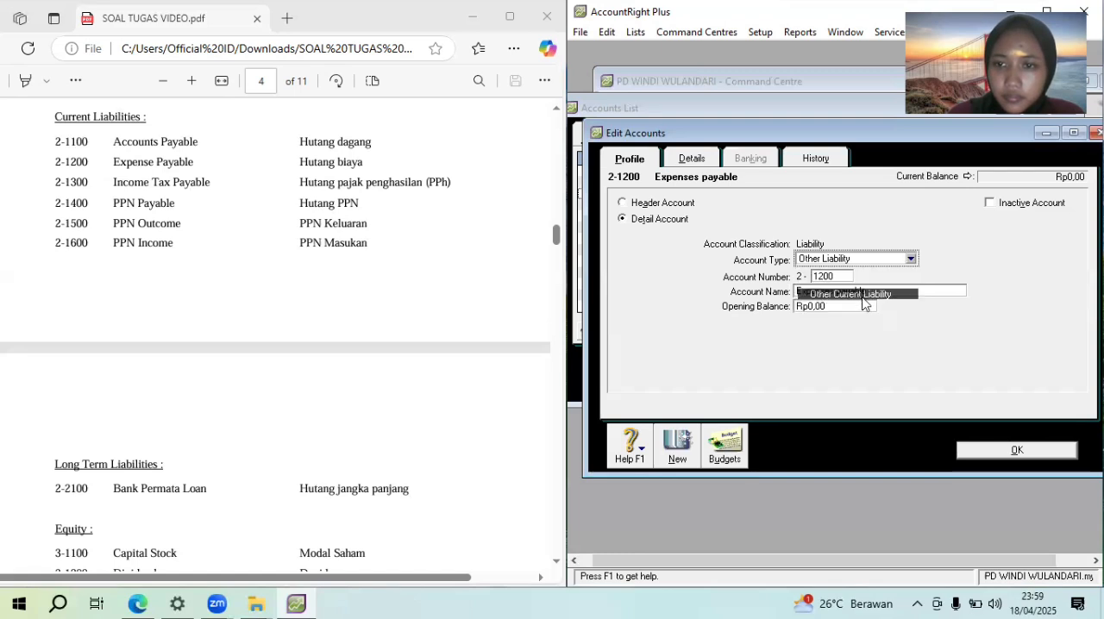
pyautogui.click(1017, 450)
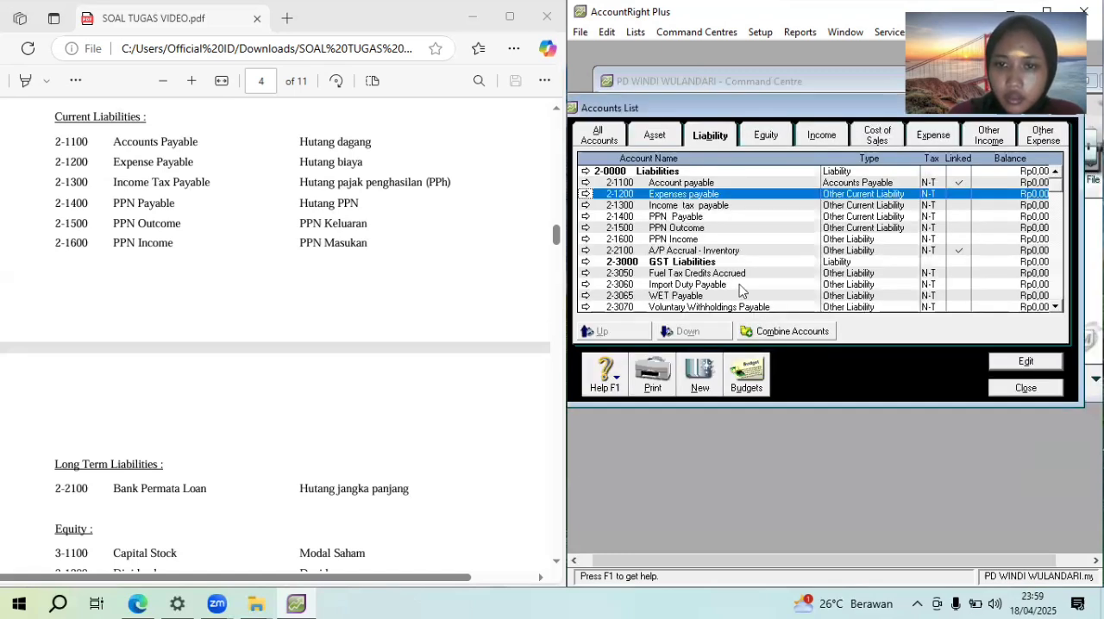
# Change liability account 2-2100 to type Long Term Liability, rename it "Bank permata loan", and return to the accounts list
pyautogui.click(684, 241)
pyautogui.click(711, 252)
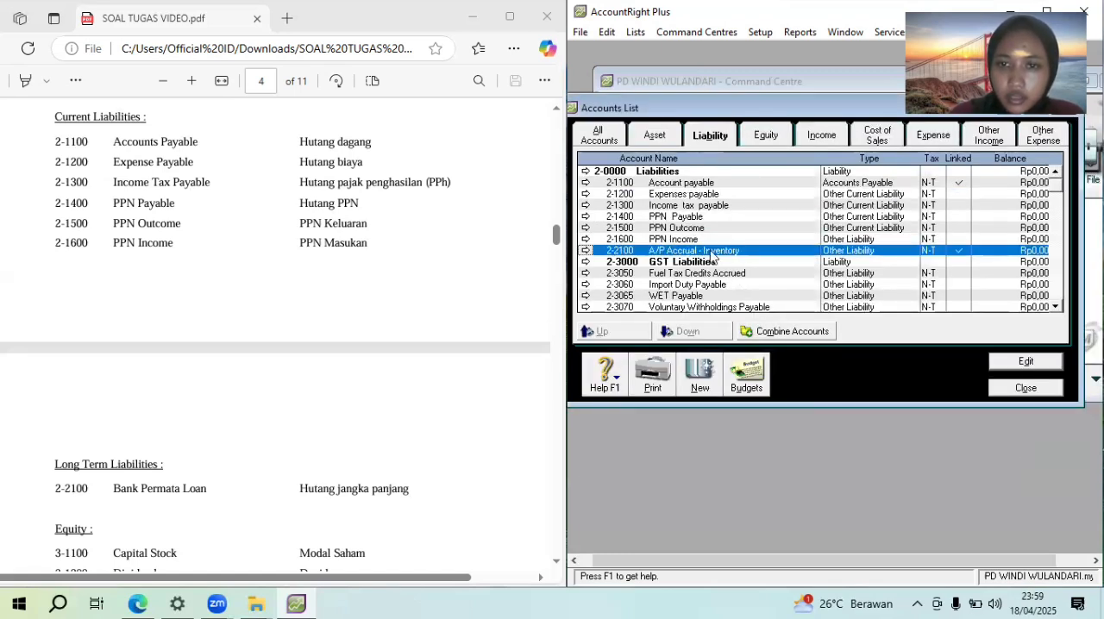
pyautogui.doubleClick(716, 252)
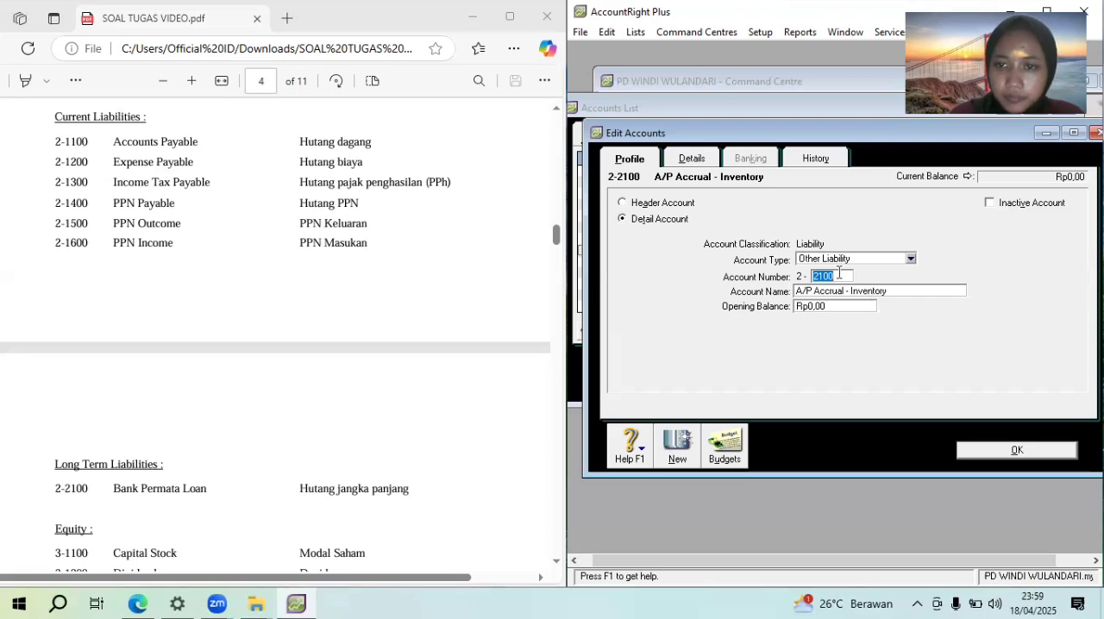
pyautogui.press('Tab')
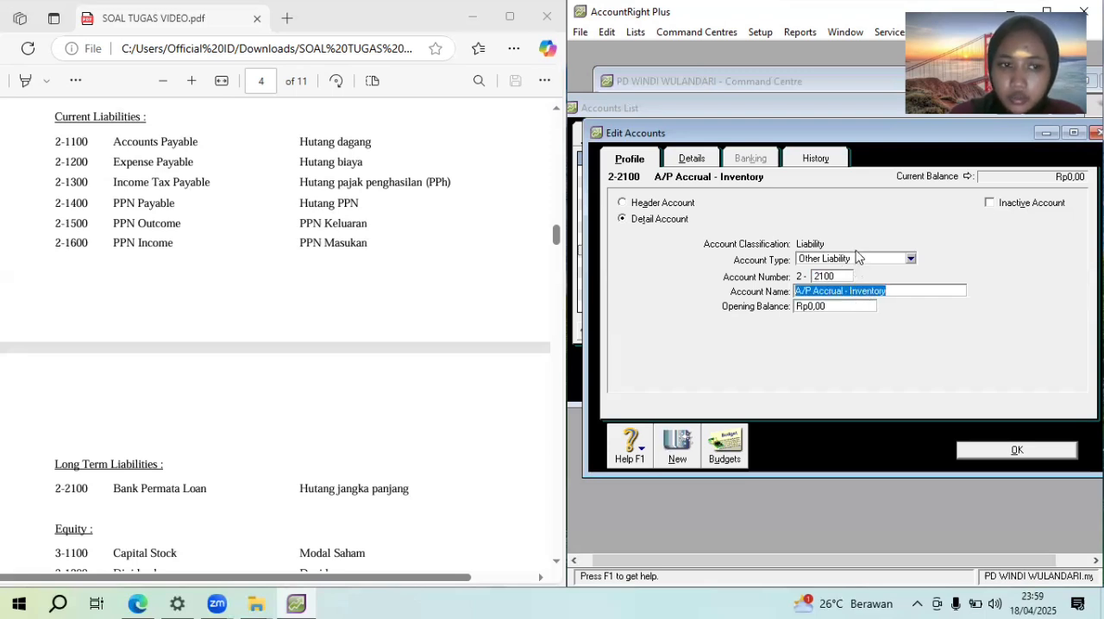
pyautogui.click(863, 261)
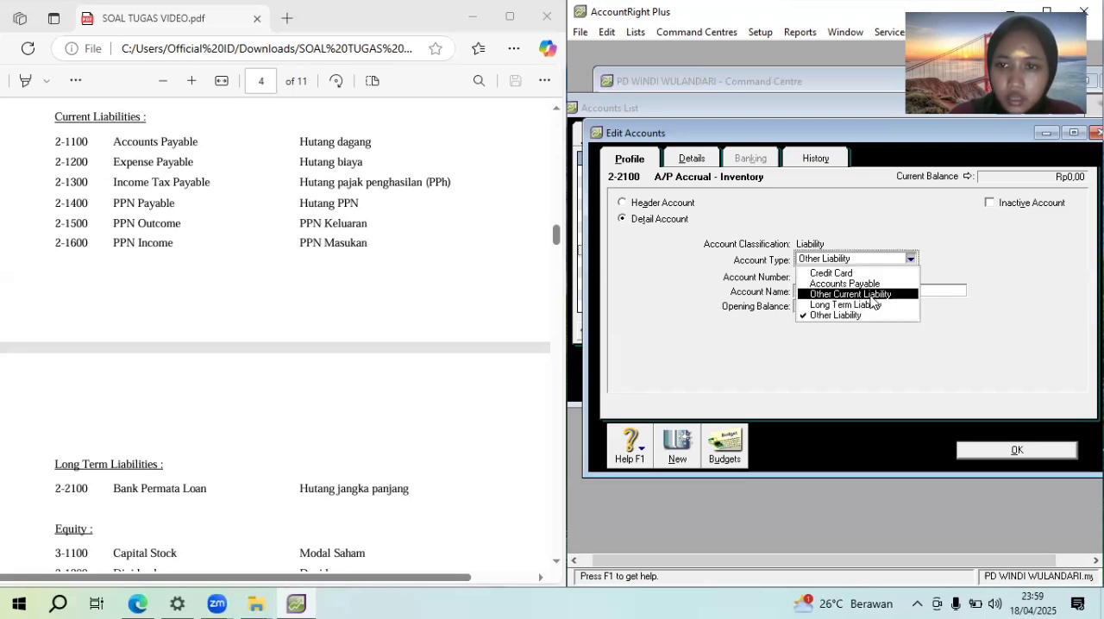
pyautogui.click(876, 305)
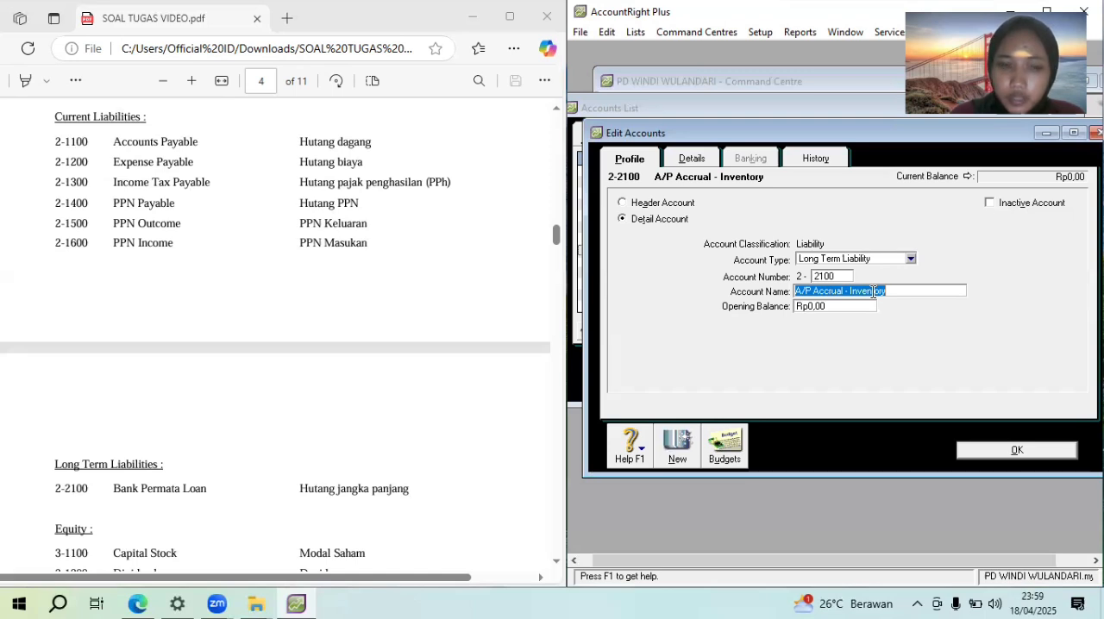
pyautogui.write('Ban')
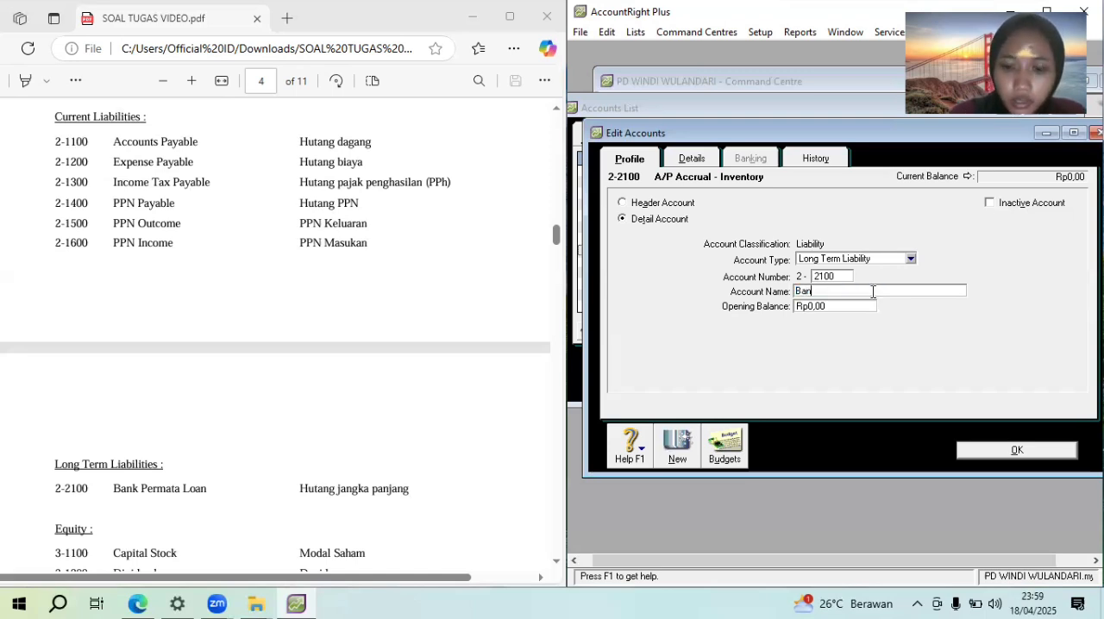
pyautogui.write('k pert')
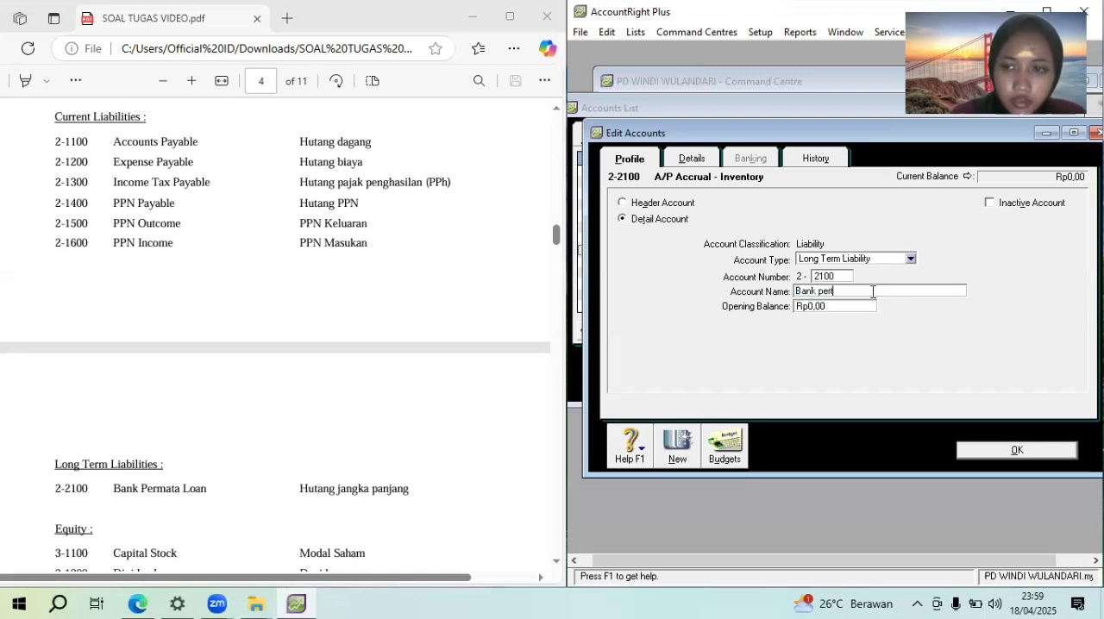
pyautogui.press('BackSpace')
pyautogui.write('m')
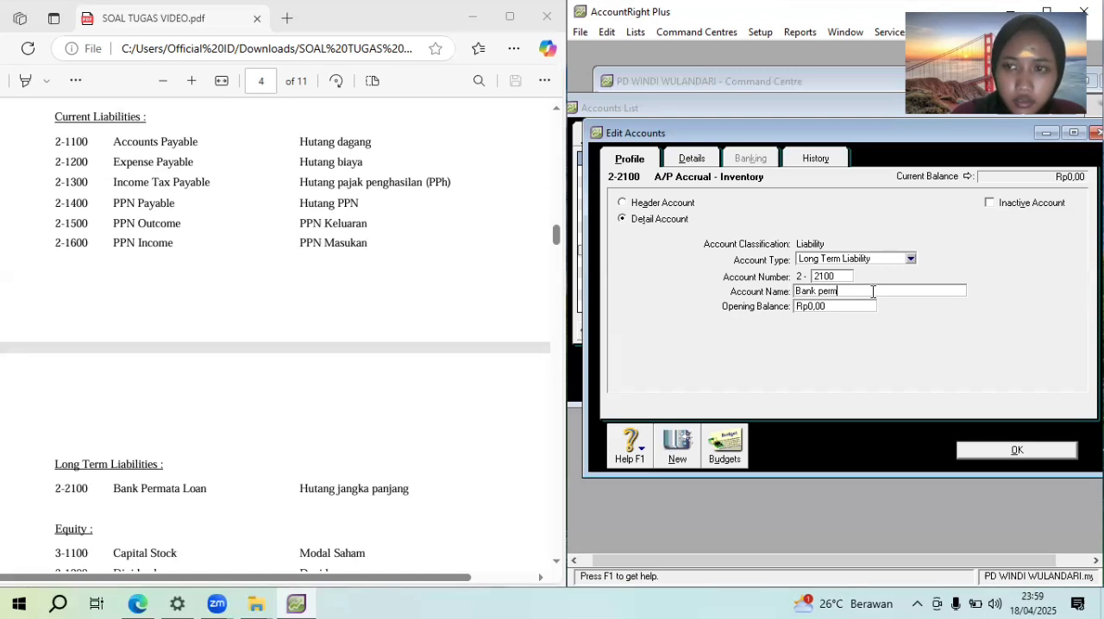
pyautogui.write('ata loan')
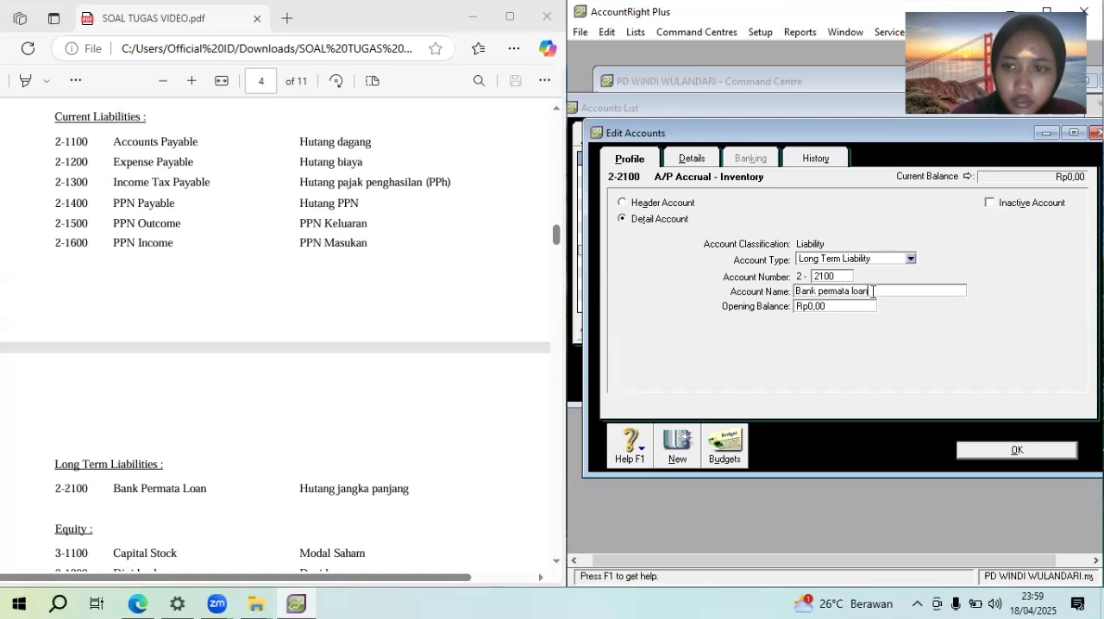
pyautogui.click(1012, 448)
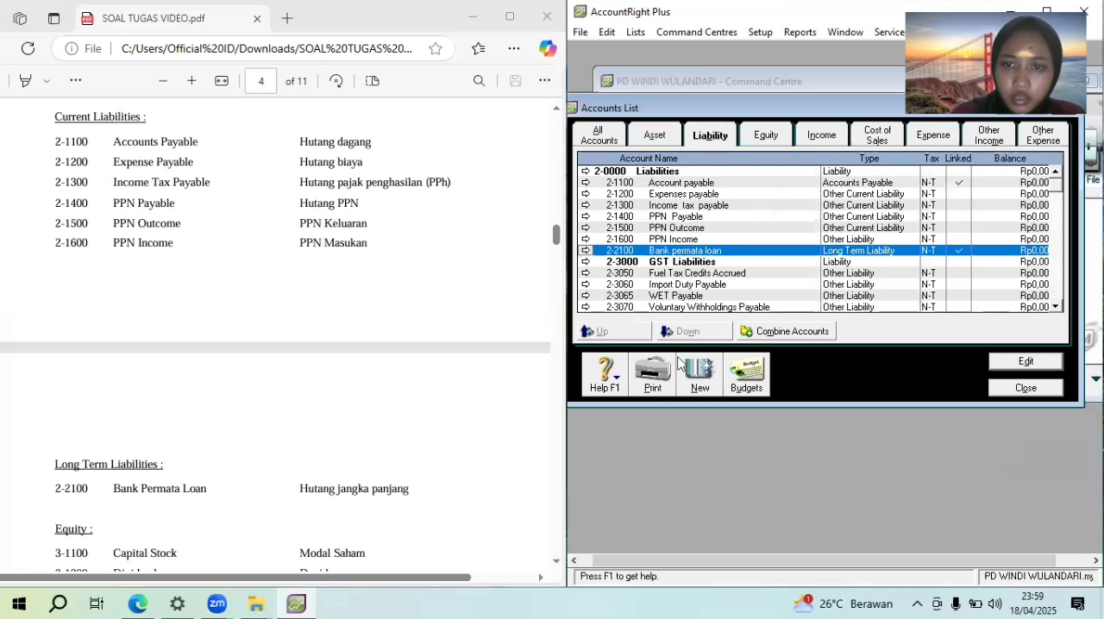
# Add a liability header account numbered 2-1000 and name it "Current liabilities"
pyautogui.click(701, 374)
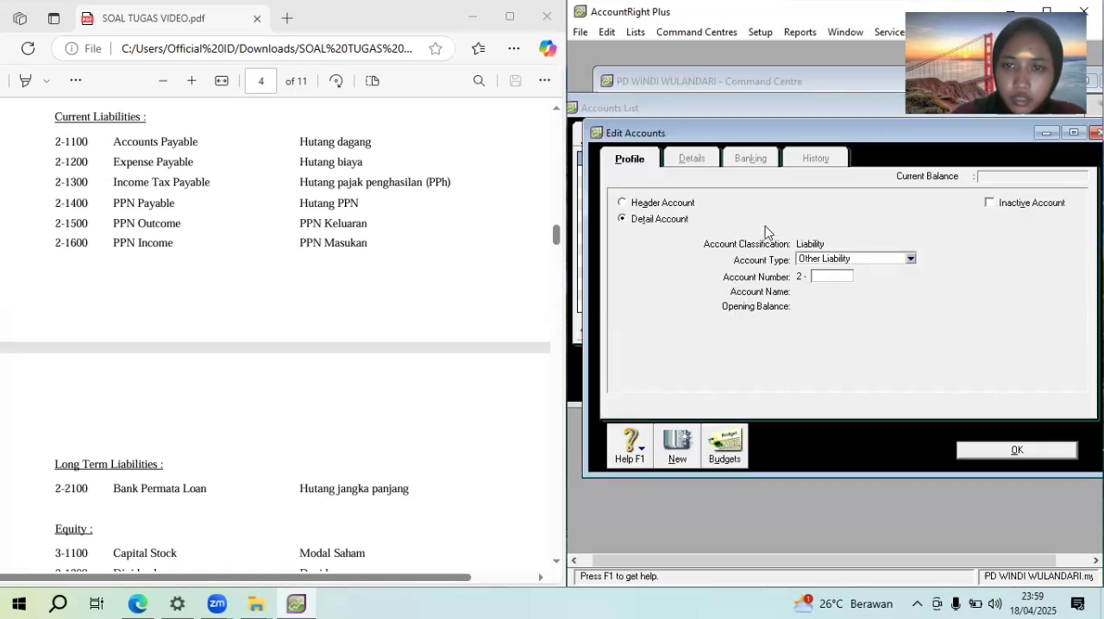
pyautogui.click(630, 204)
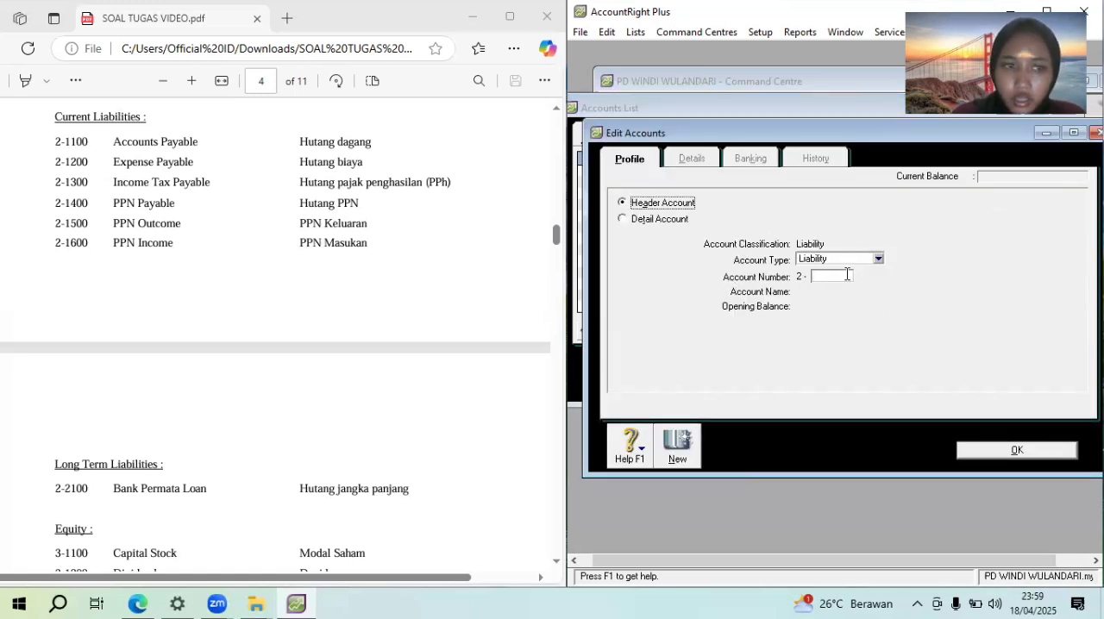
pyautogui.click(848, 274)
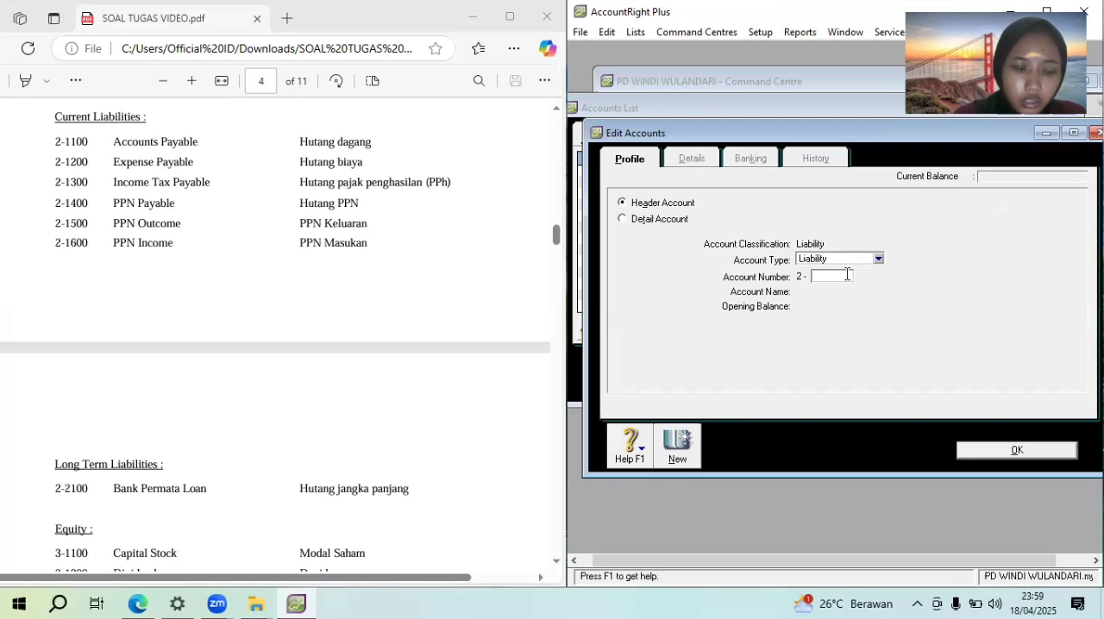
pyautogui.write('1000')
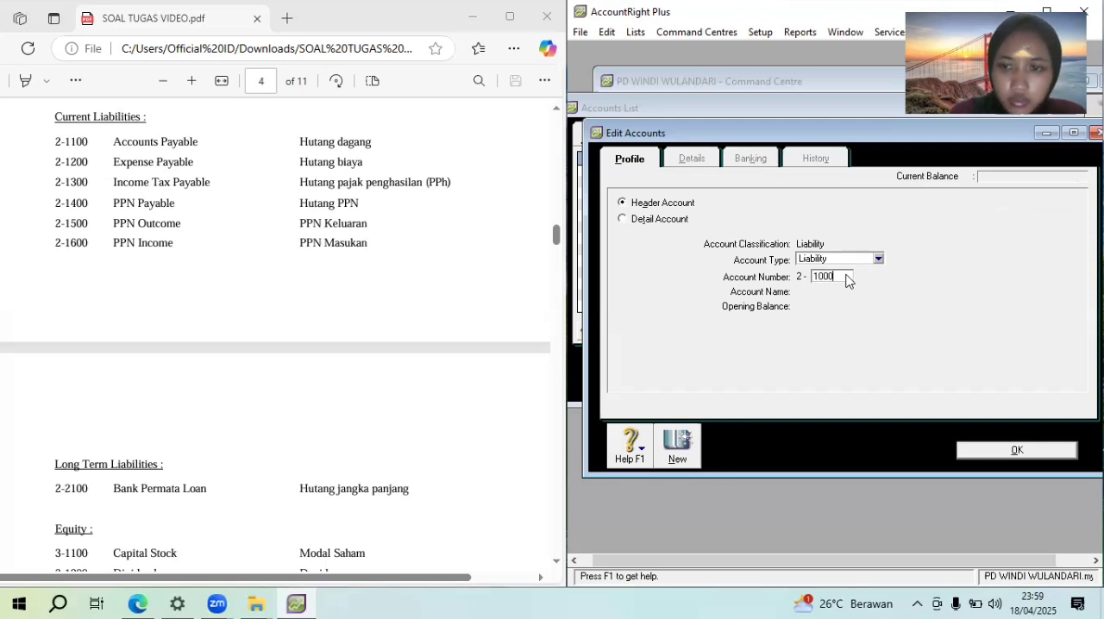
pyautogui.press('Tab')
pyautogui.write('CU')
pyautogui.press('BackSpace')
pyautogui.write('urrent')
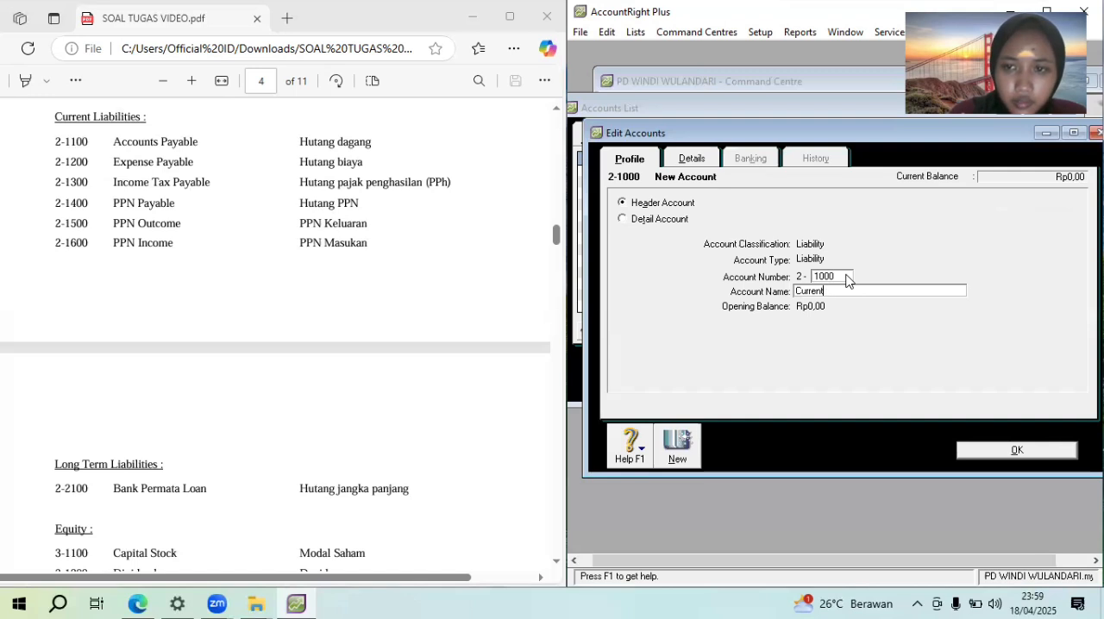
pyautogui.write(' liabilities')
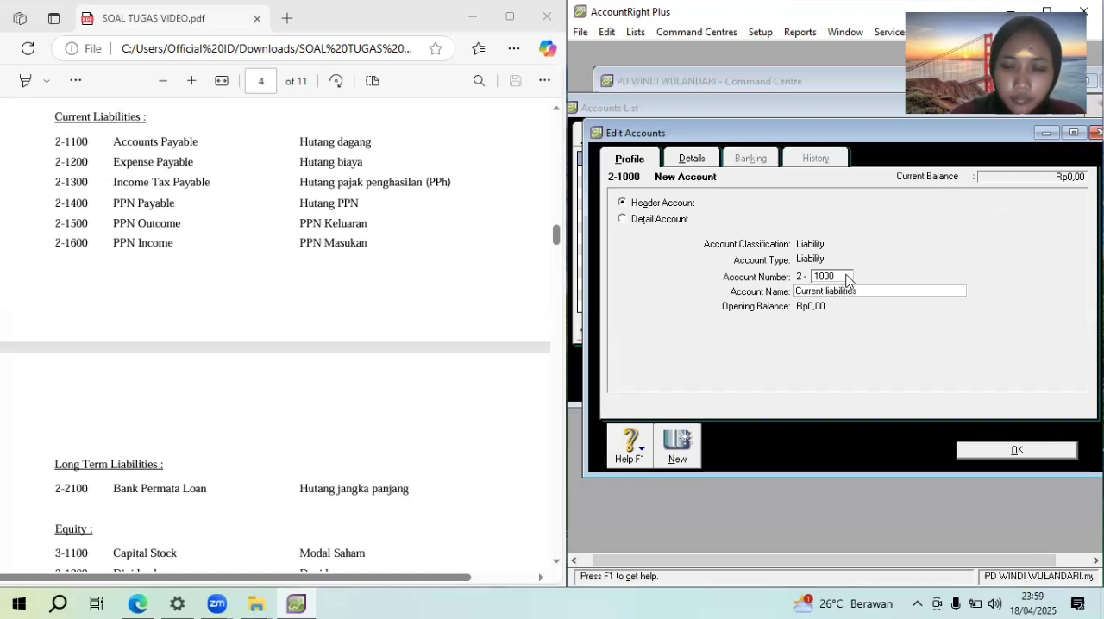
# Add a liability header account numbered 2-2000, name it "Long term liabilities", and return to the accounts list
pyautogui.click(682, 441)
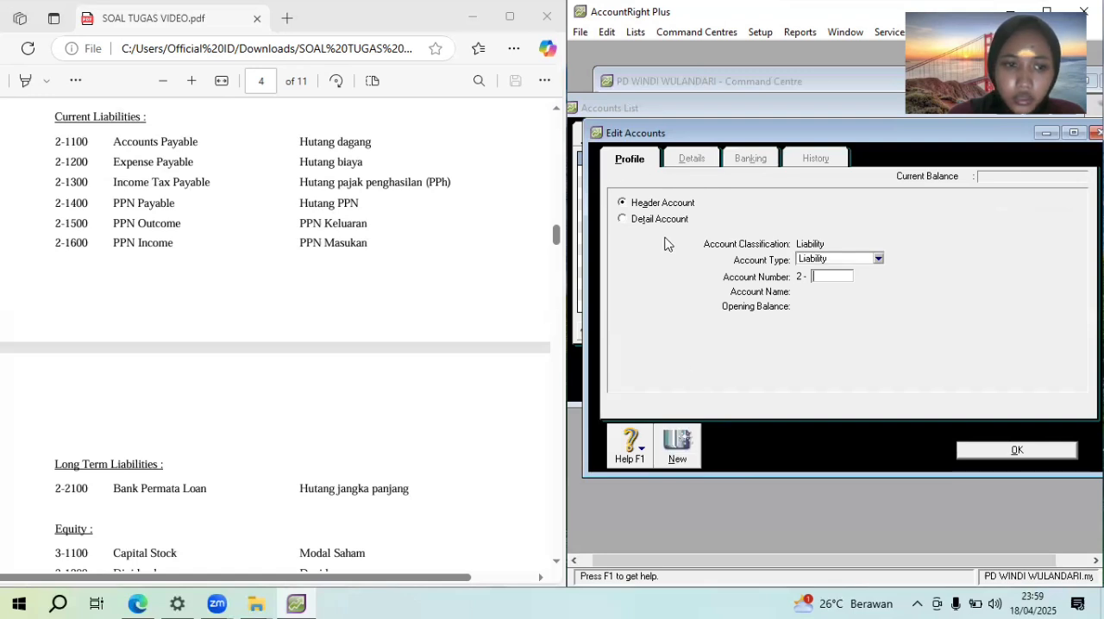
pyautogui.click(836, 258)
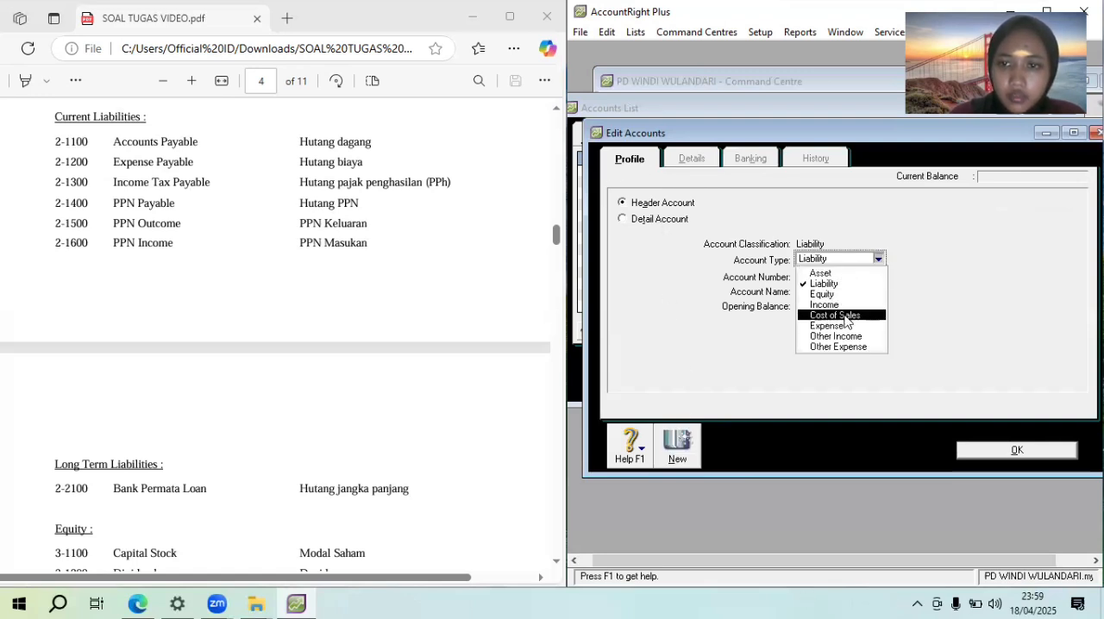
pyautogui.click(824, 284)
pyautogui.click(833, 278)
pyautogui.write('2000')
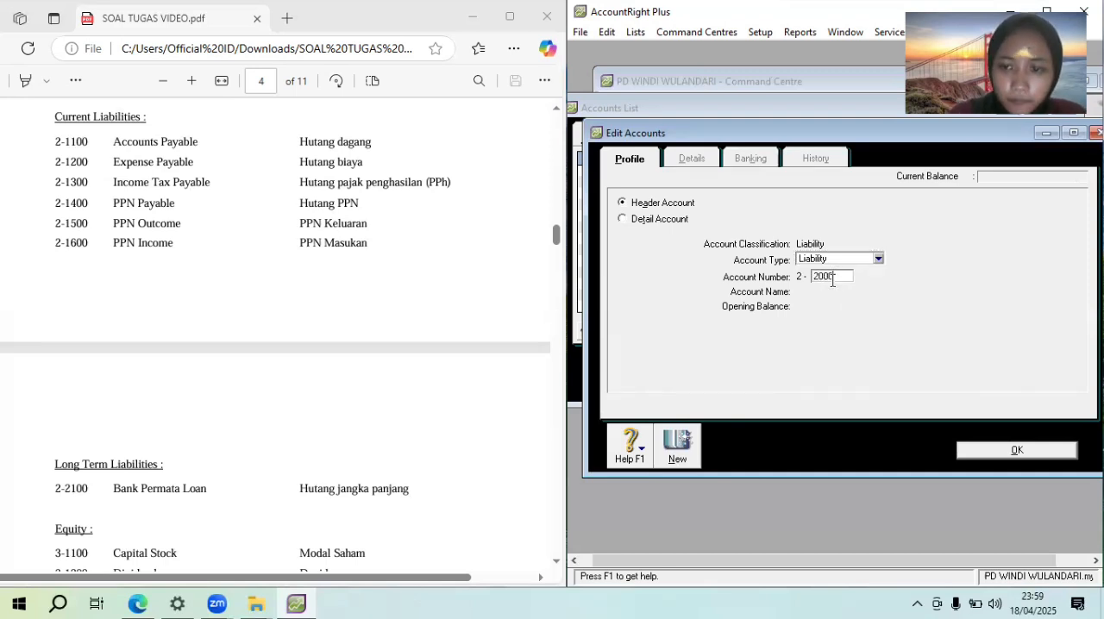
pyautogui.press('Tab')
pyautogui.write('Lo')
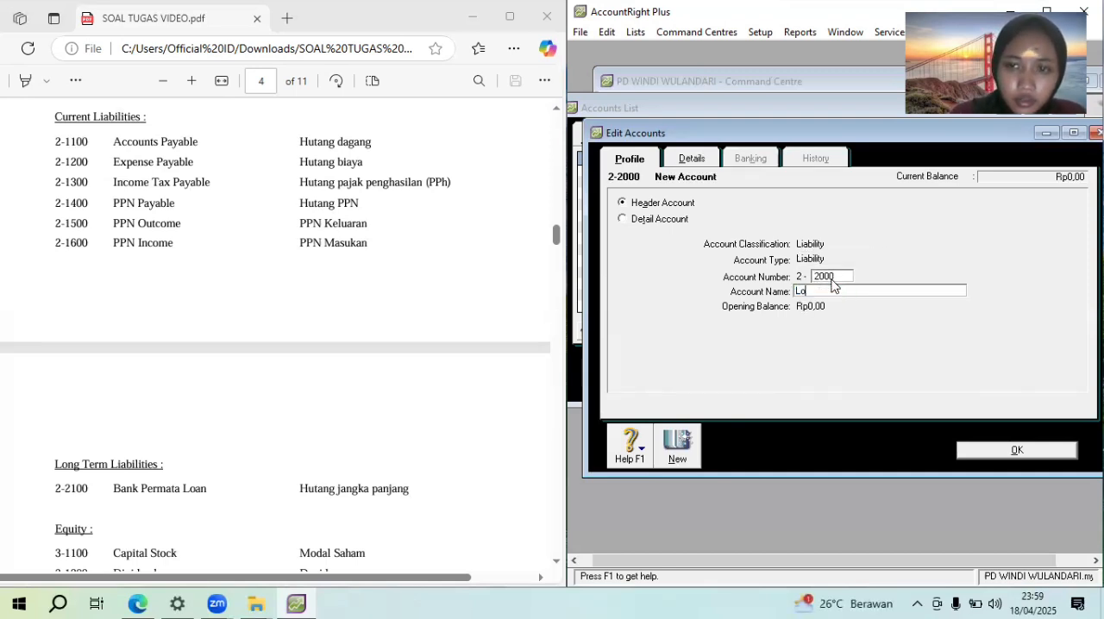
pyautogui.write('ng ')
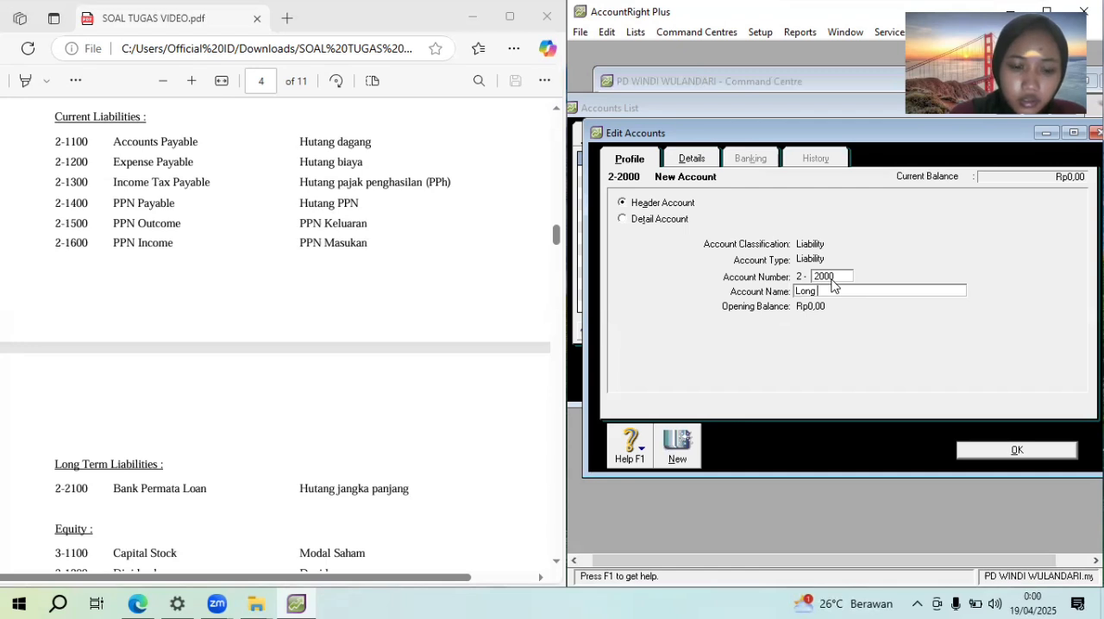
pyautogui.write('term liabilities')
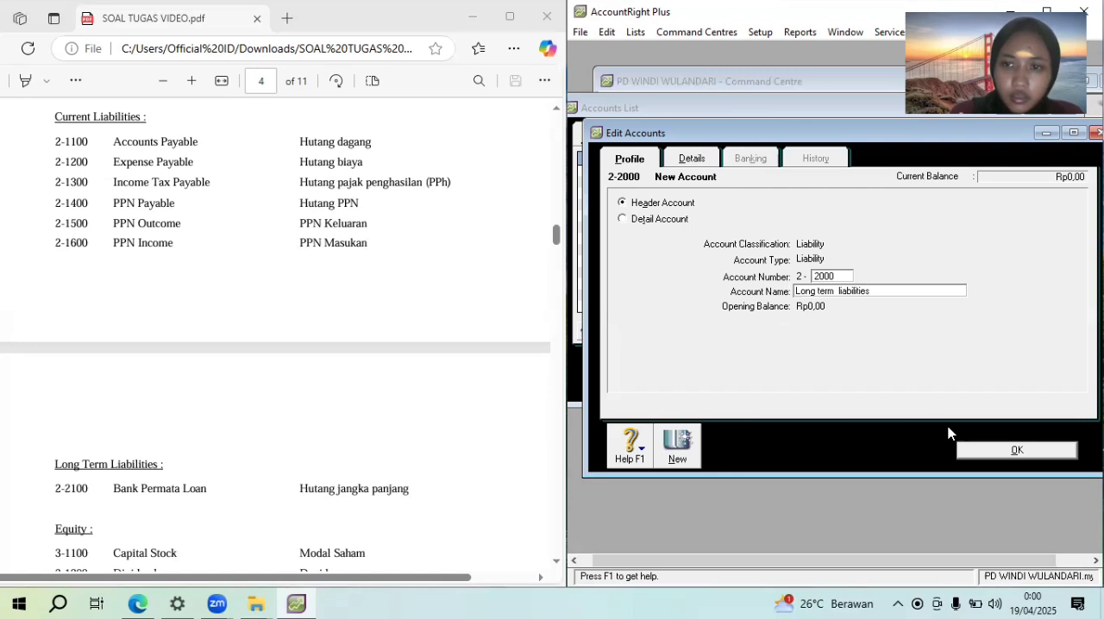
pyautogui.click(991, 449)
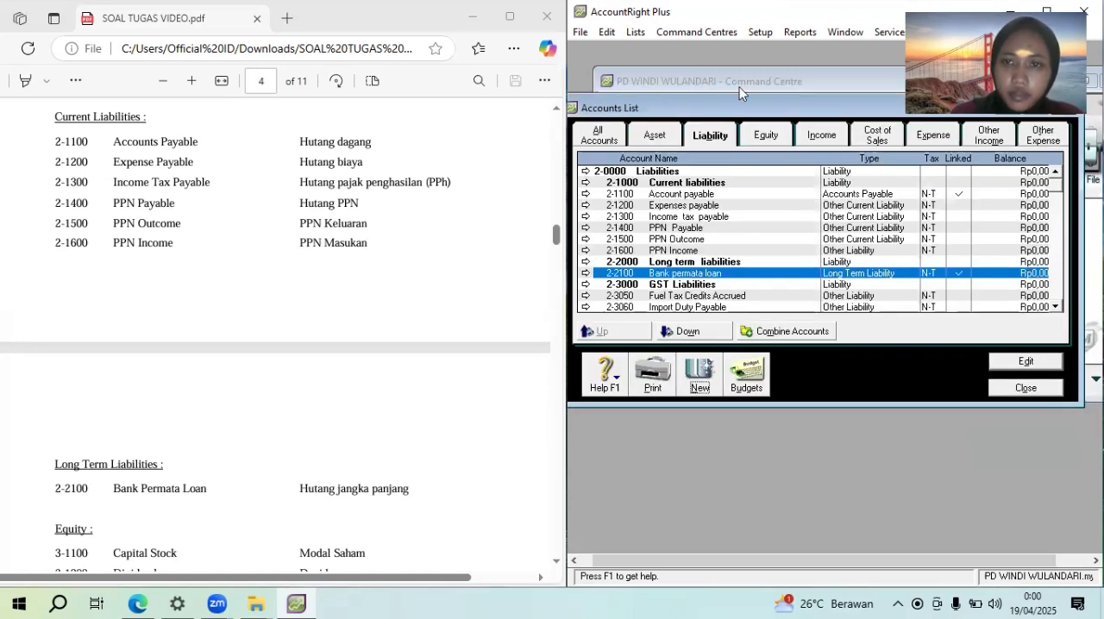
# Add an Equity detail account numbered 3-1100, named with the owner's name followed by "capital" as in the assignment's trial balance
pyautogui.click(768, 133)
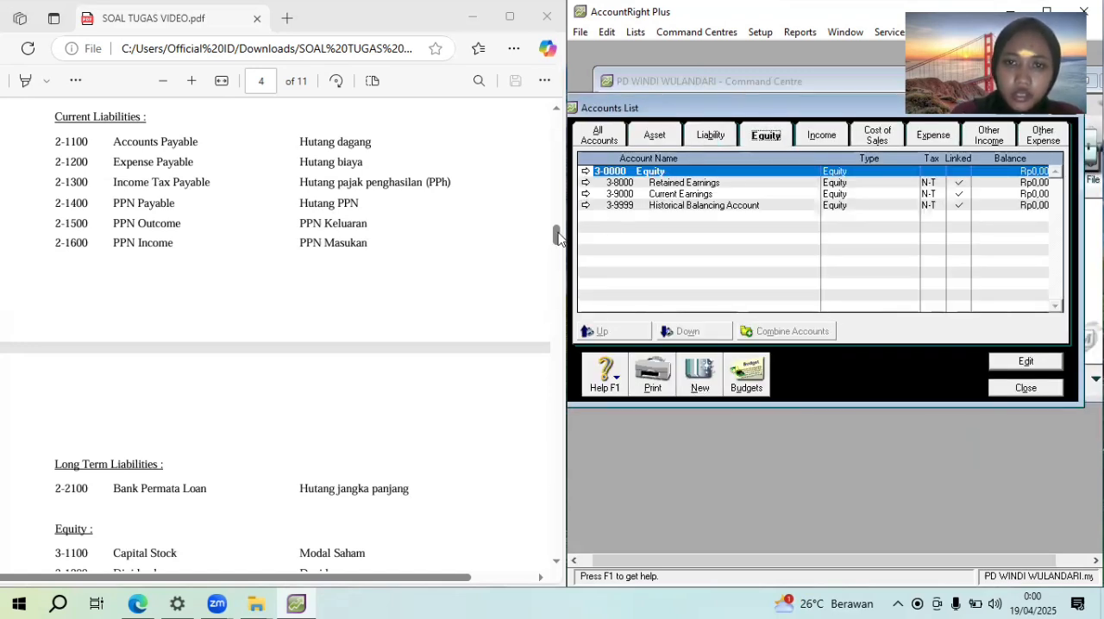
pyautogui.moveTo(557, 236); pyautogui.dragTo(560, 247)
pyautogui.scroll(-1, 560, 246)
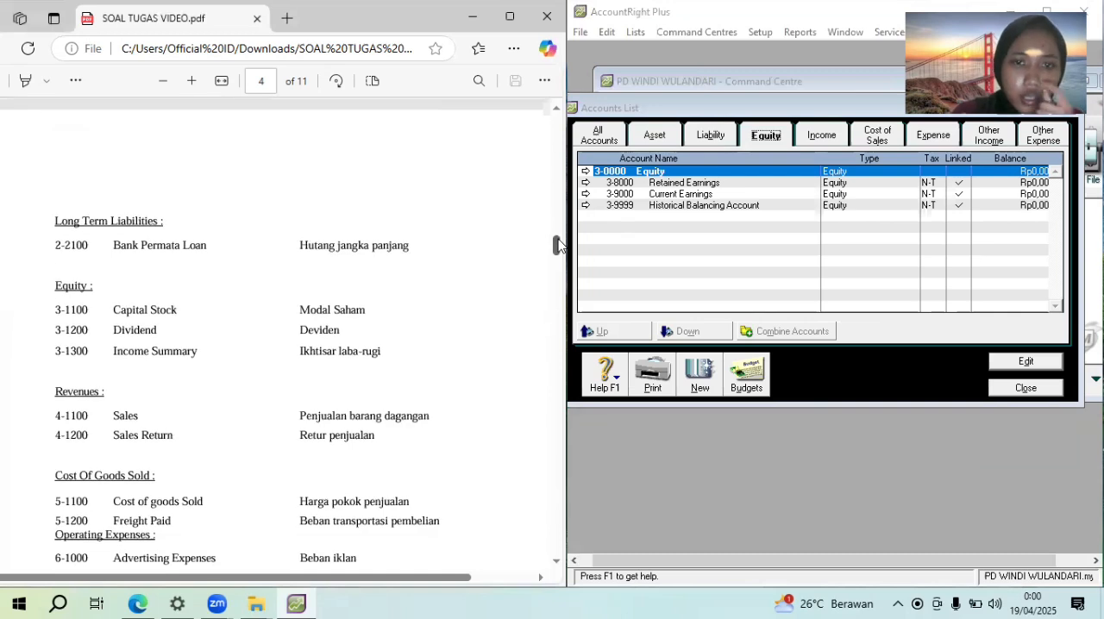
pyautogui.moveTo(559, 246); pyautogui.dragTo(559, 310)
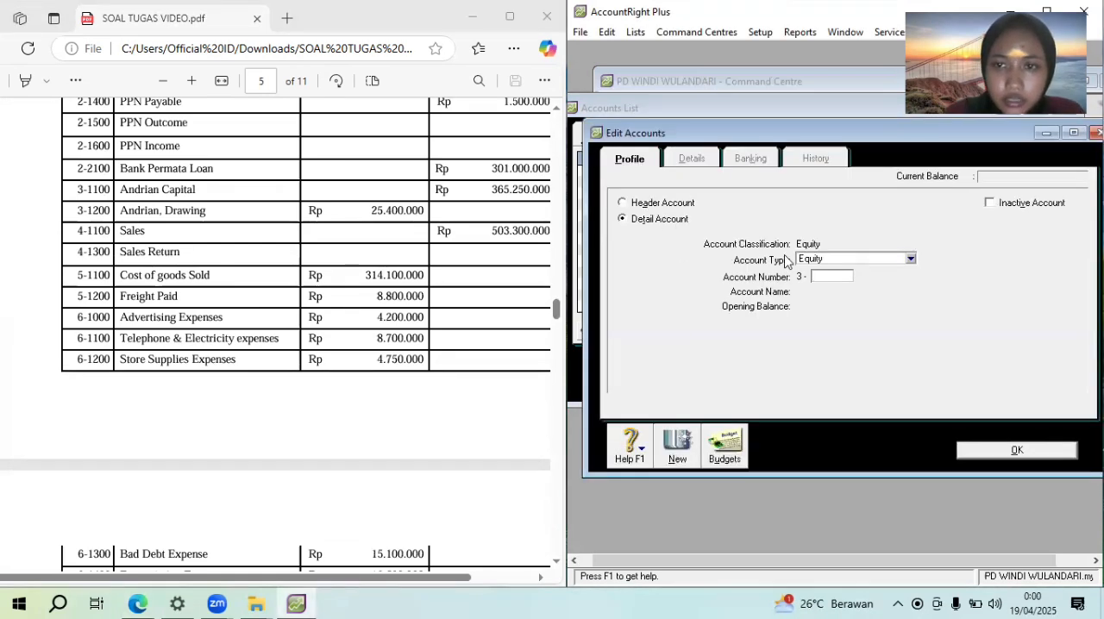
pyautogui.write('1100')
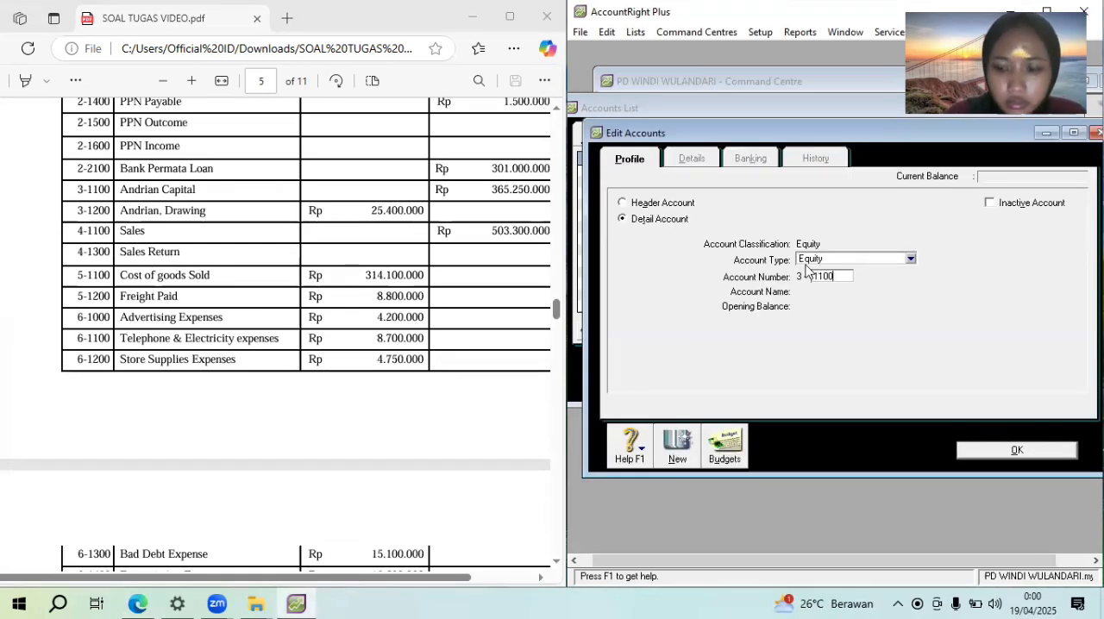
pyautogui.press('Tab')
pyautogui.write('A')
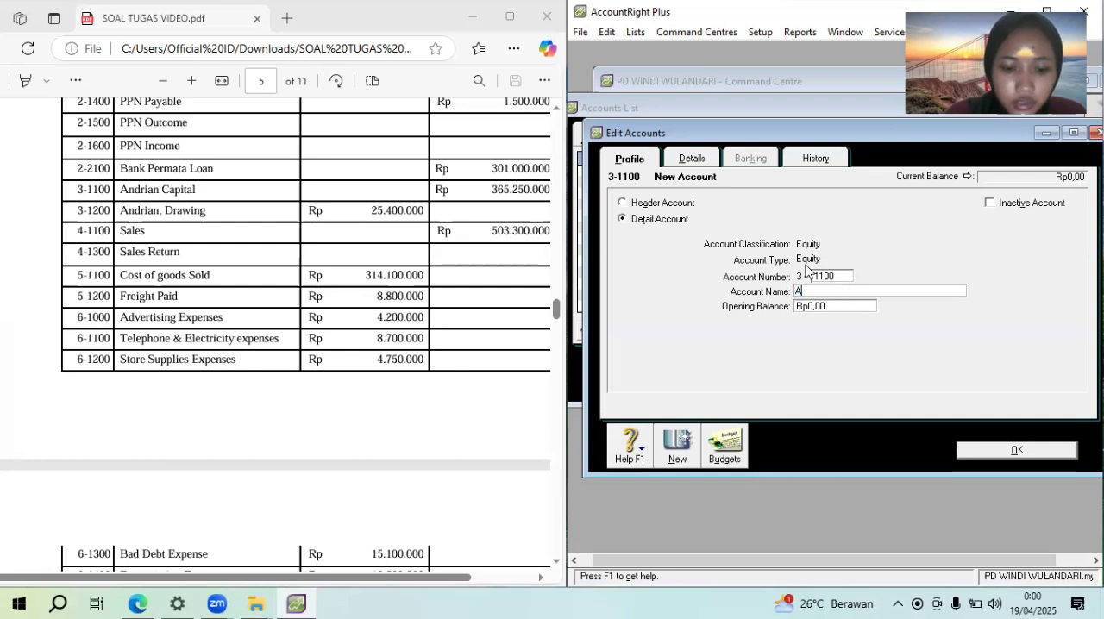
pyautogui.write('ndriancap')
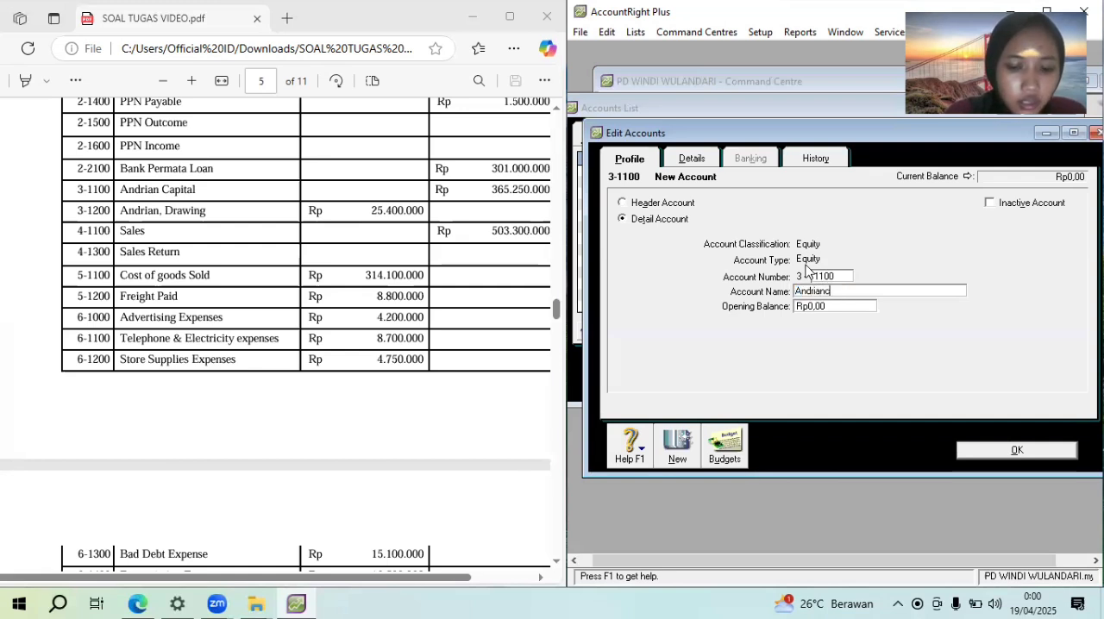
pyautogui.press('BackSpace')
pyautogui.press('BackSpace')
pyautogui.press('BackSpace')
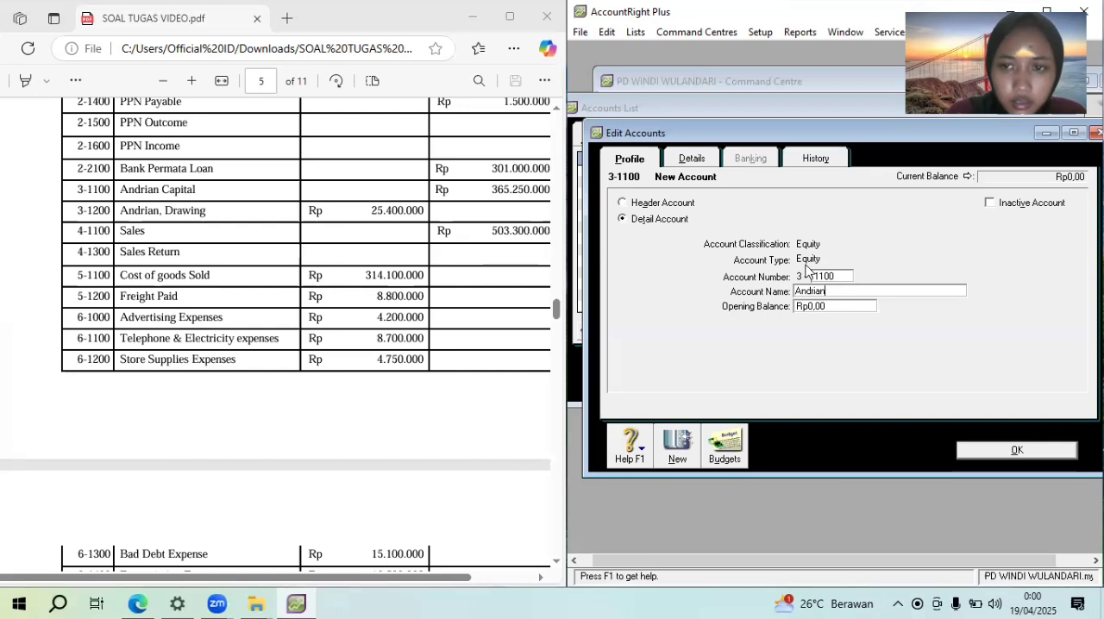
pyautogui.write('capital')
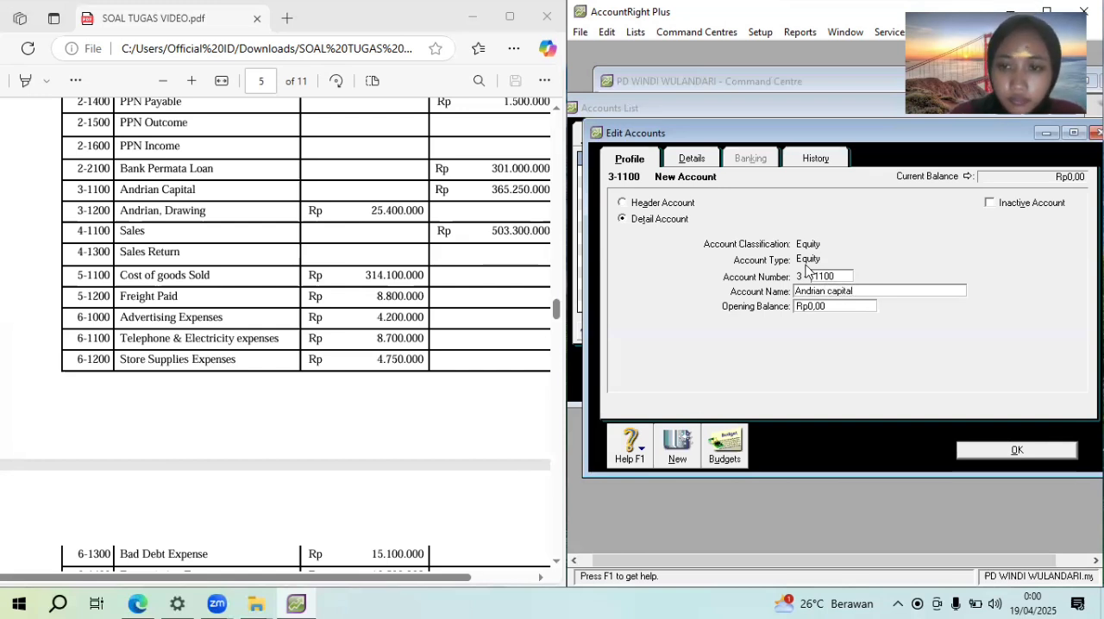
pyautogui.press('Return')
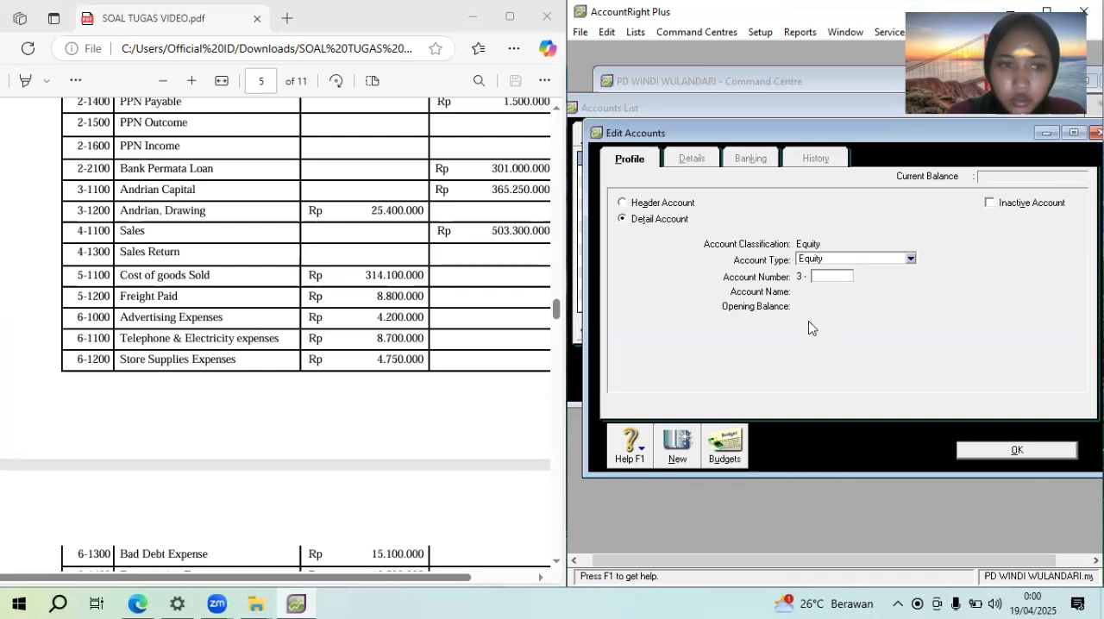
# Number the new Equity detail account 3-1200, name it with the owner's name followed by "drawing", and return to the accounts list
pyautogui.write('1200')
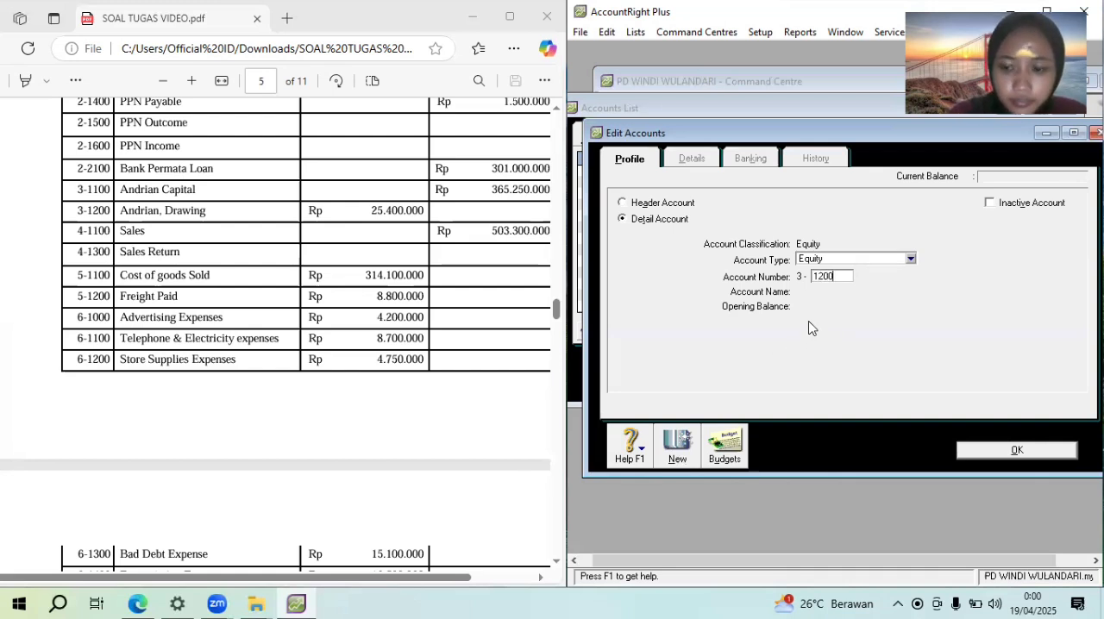
pyautogui.press('Tab')
pyautogui.write('A')
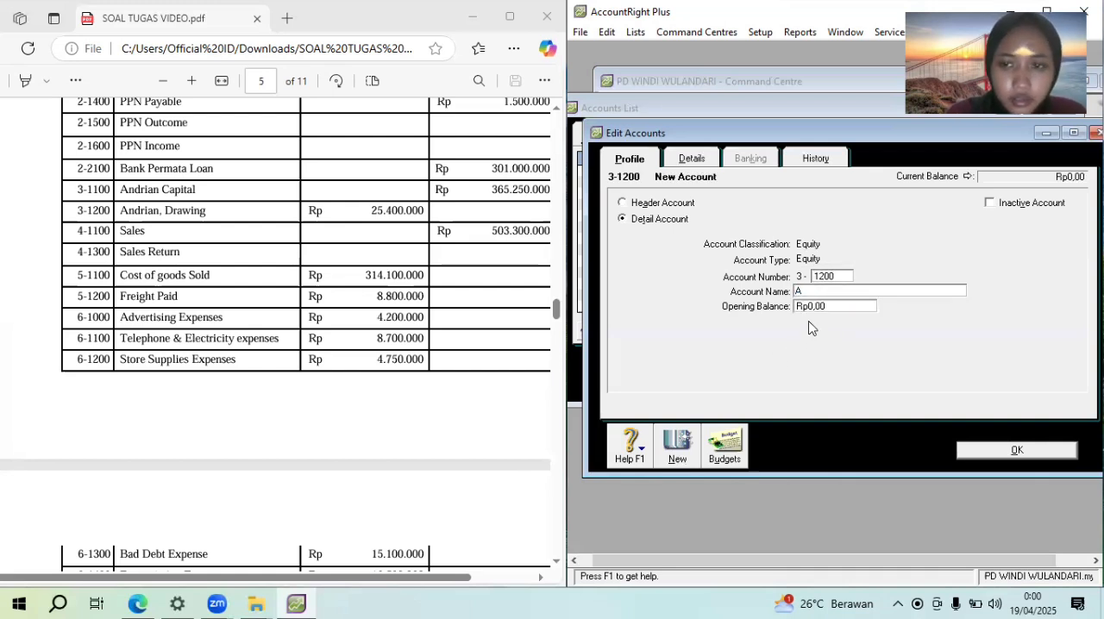
pyautogui.write('ndrian dr')
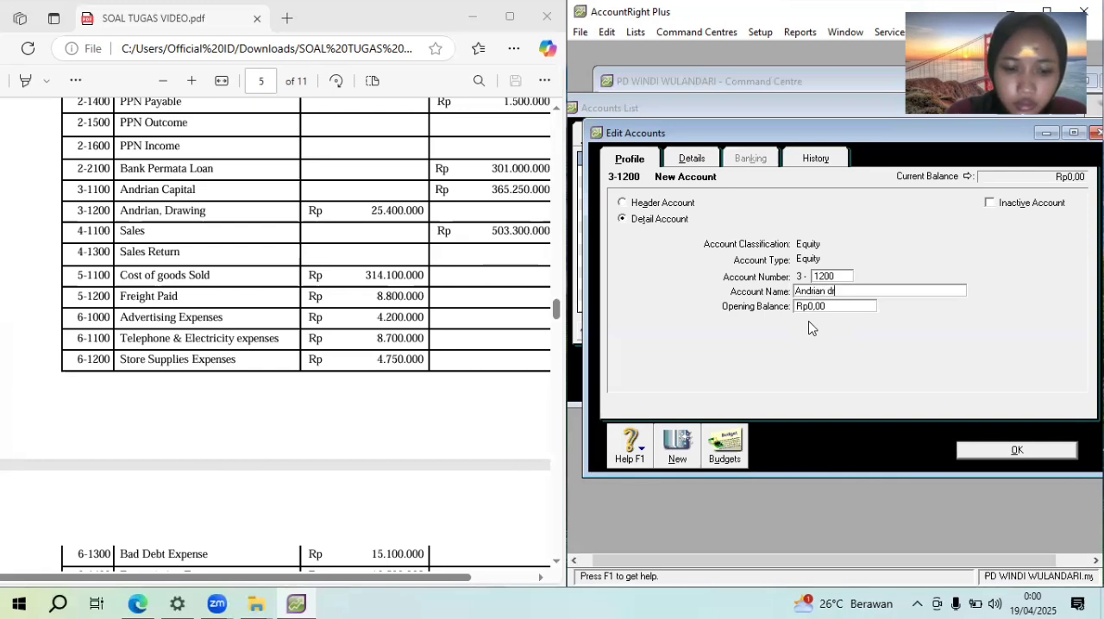
pyautogui.write('awing')
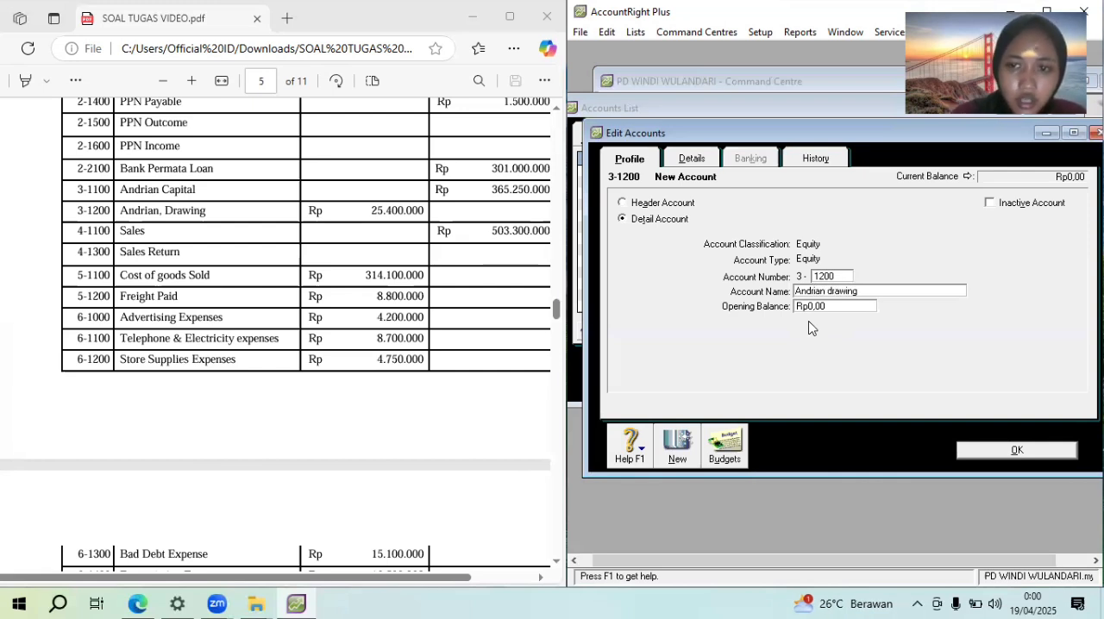
pyautogui.click(1007, 455)
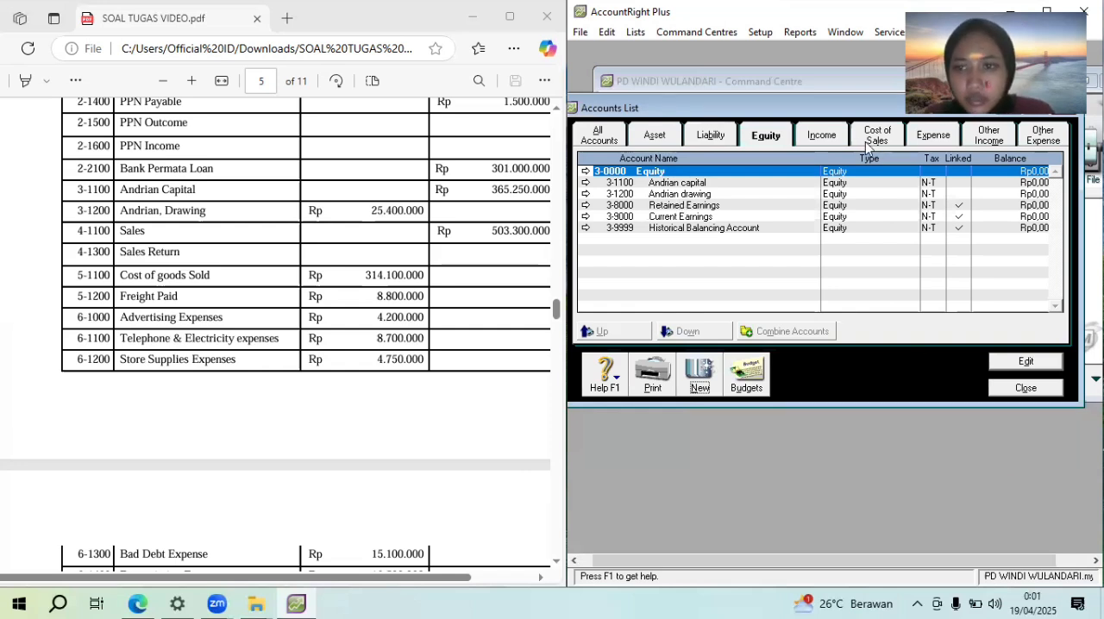
# Add an Income detail account numbered 4-1100 and name it "Sales", following the Revenues section of the assignment's chart of accounts
pyautogui.click(830, 138)
pyautogui.moveTo(556, 311); pyautogui.dragTo(556, 265)
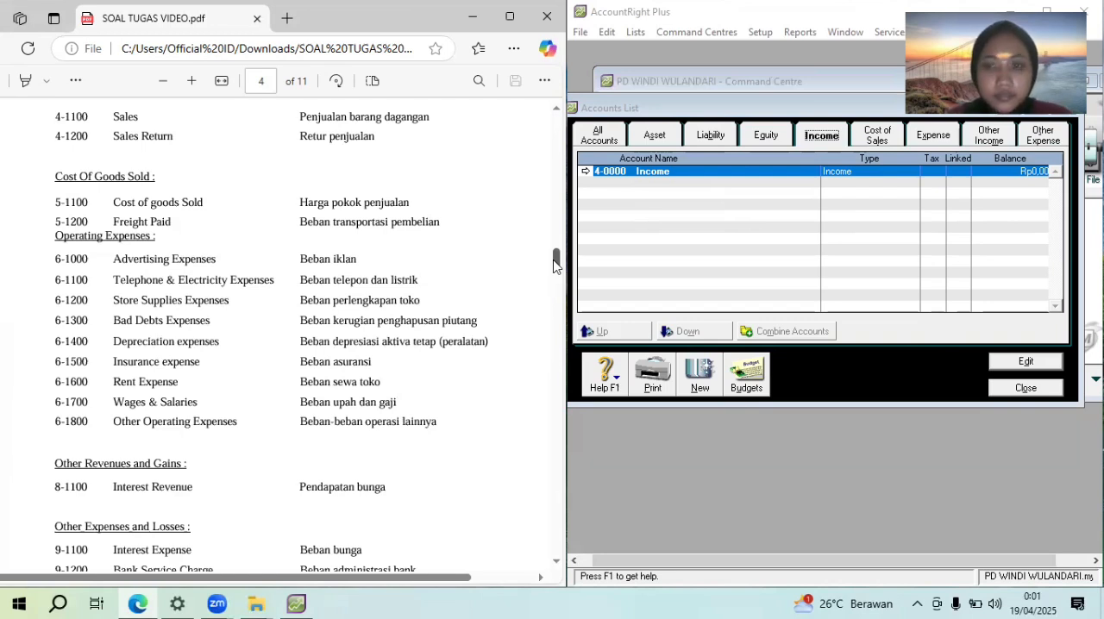
pyautogui.moveTo(557, 265); pyautogui.dragTo(558, 265)
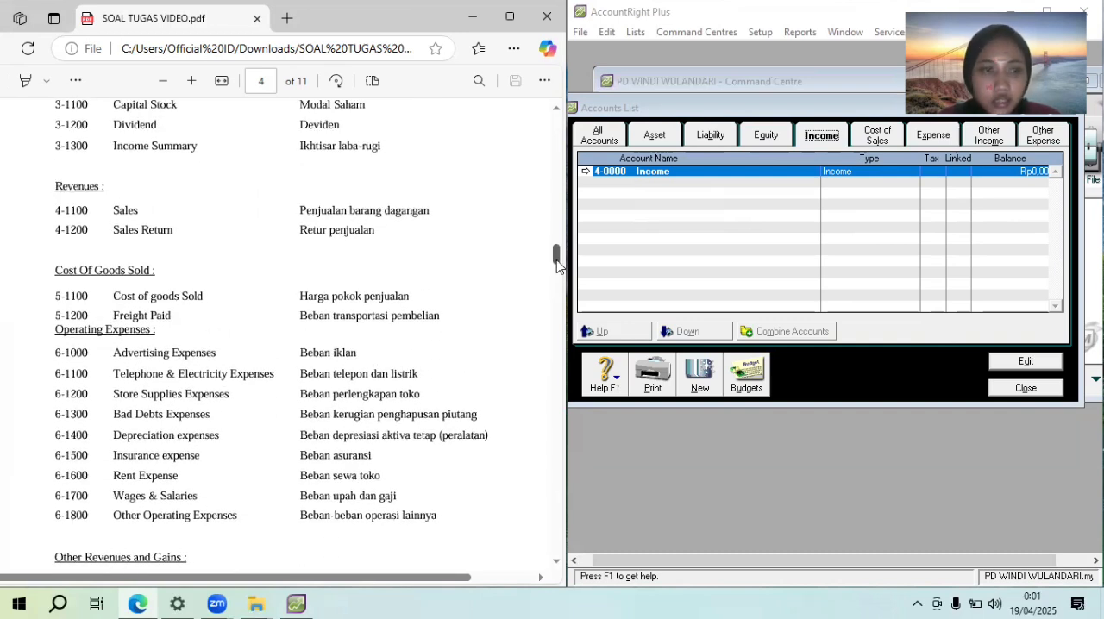
pyautogui.click(698, 385)
pyautogui.write('1100')
pyautogui.press('Tab')
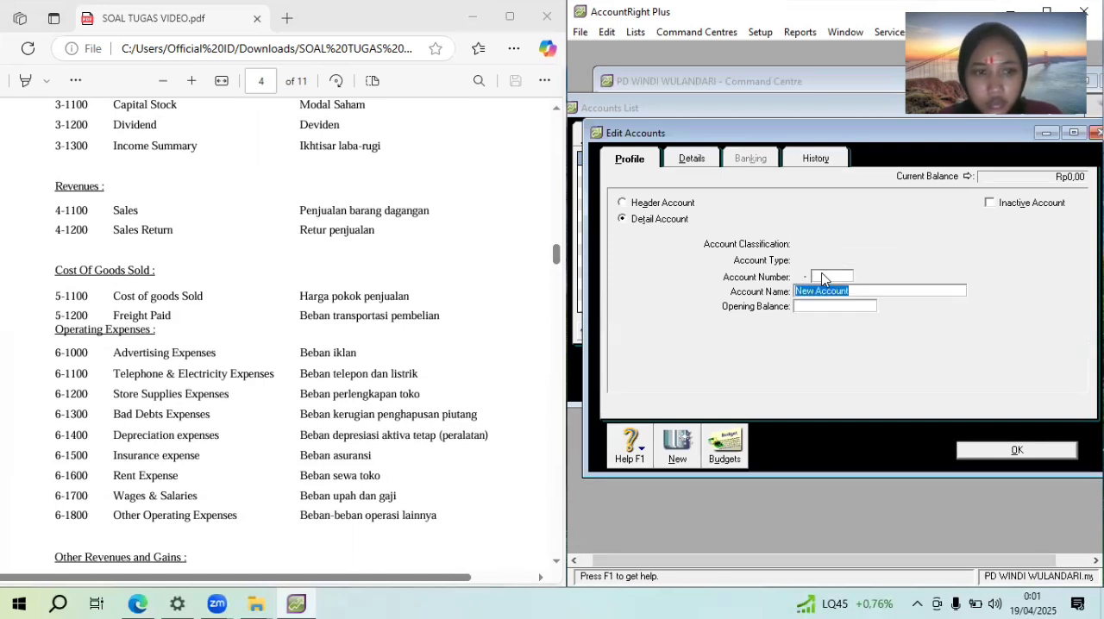
pyautogui.write('Sales')
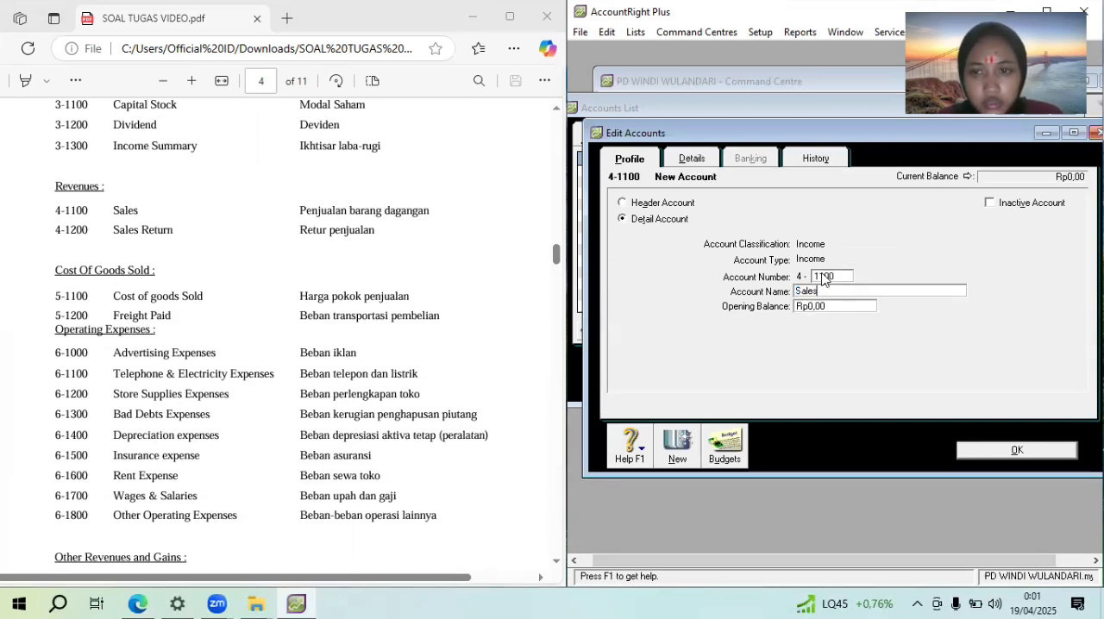
# Create another Income detail account numbered 4-1200
pyautogui.click(677, 460)
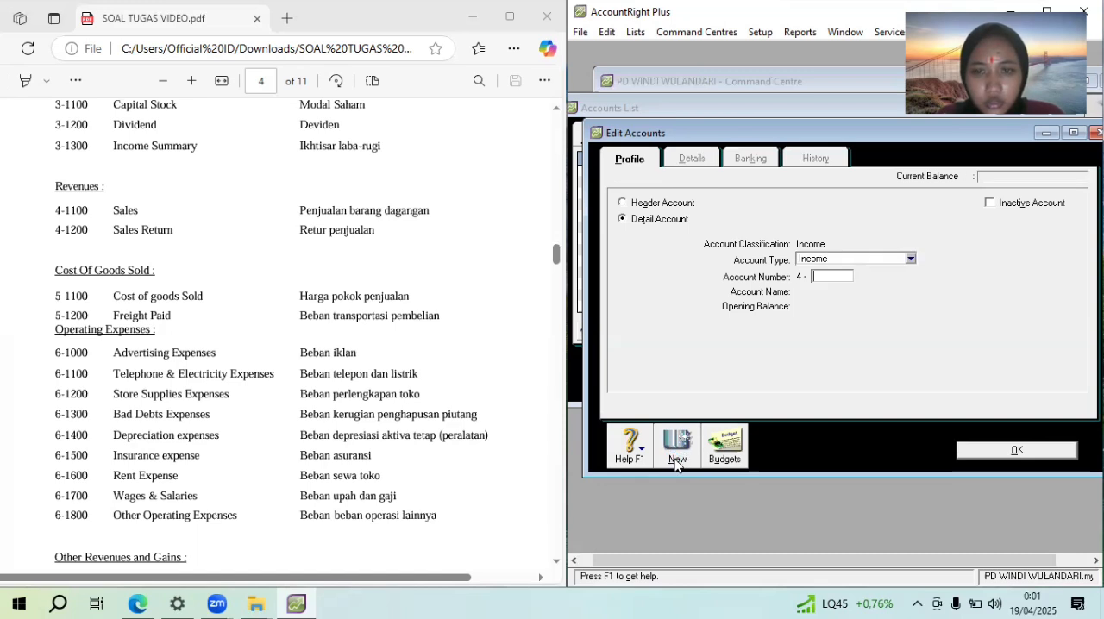
pyautogui.write('1200')
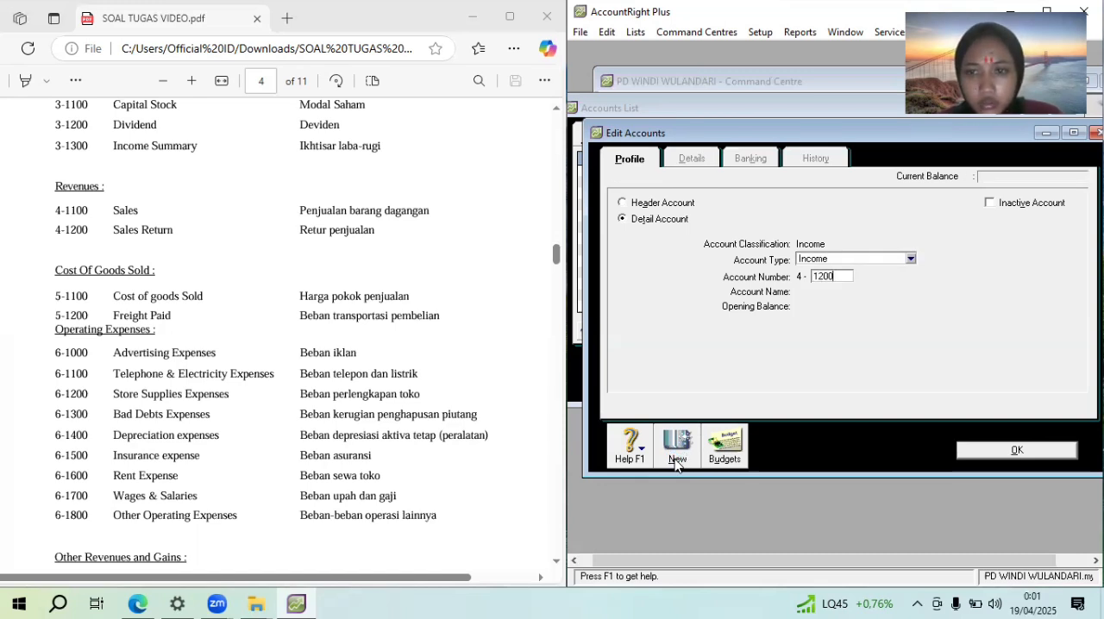
pyautogui.press('Tab')
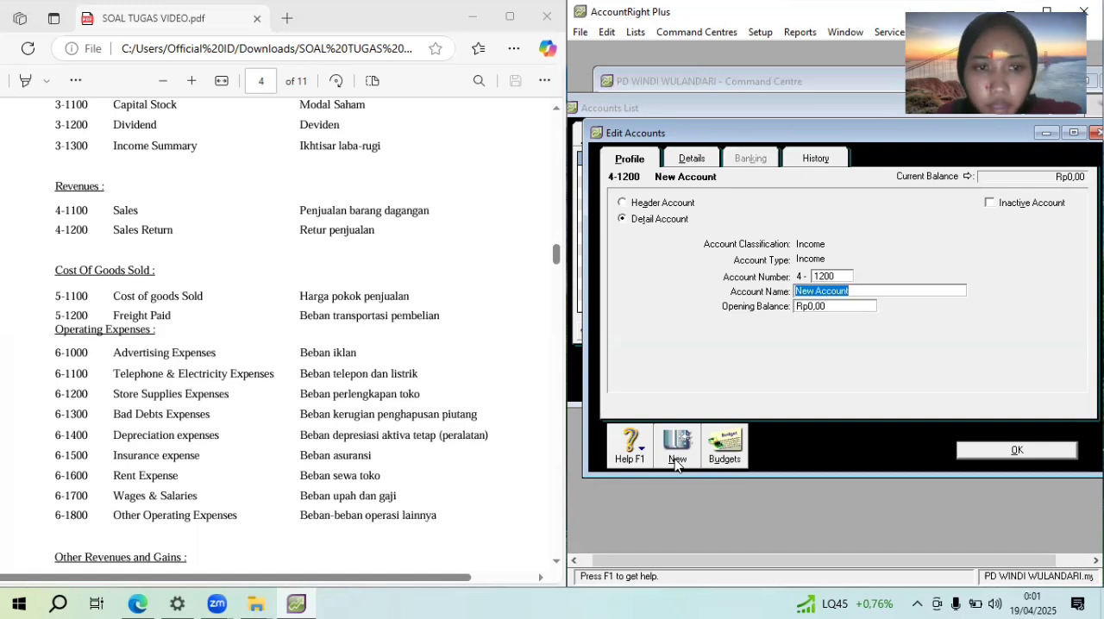
pyautogui.write('FREIGH')
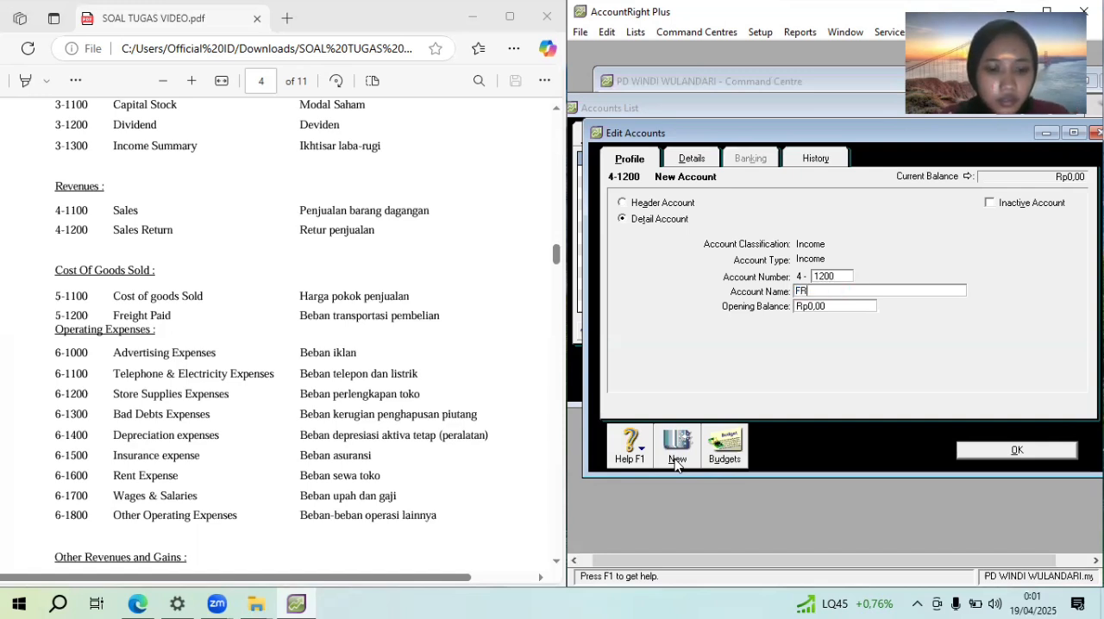
pyautogui.press('BackSpace')
pyautogui.press('BackSpace')
pyautogui.press('BackSpace')
pyautogui.press('BackSpace')
pyautogui.press('BackSpace')
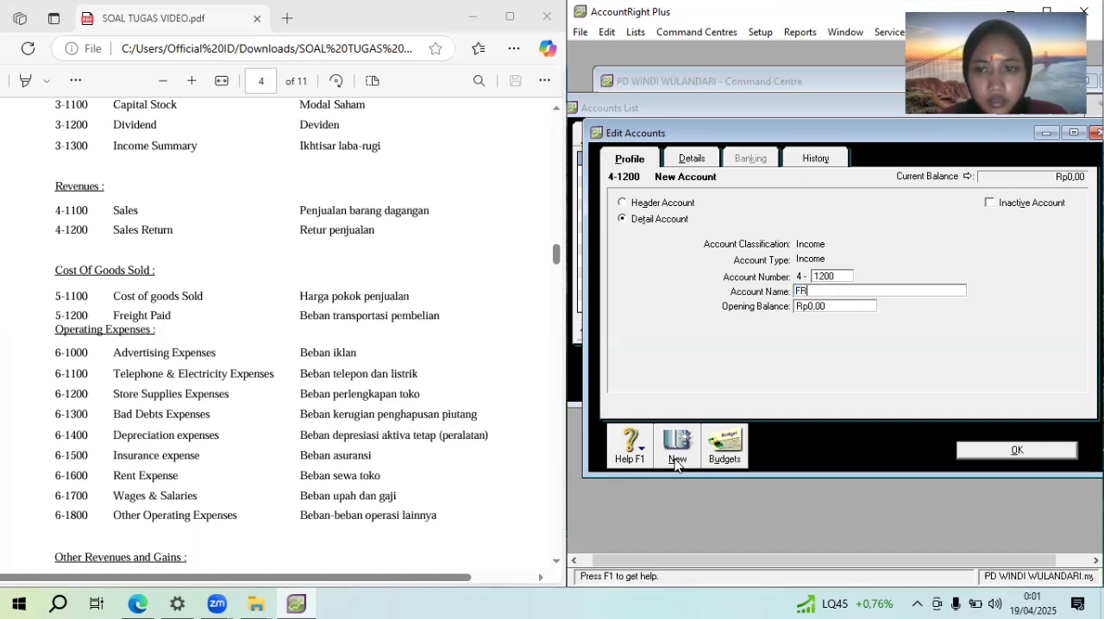
pyautogui.write('r')
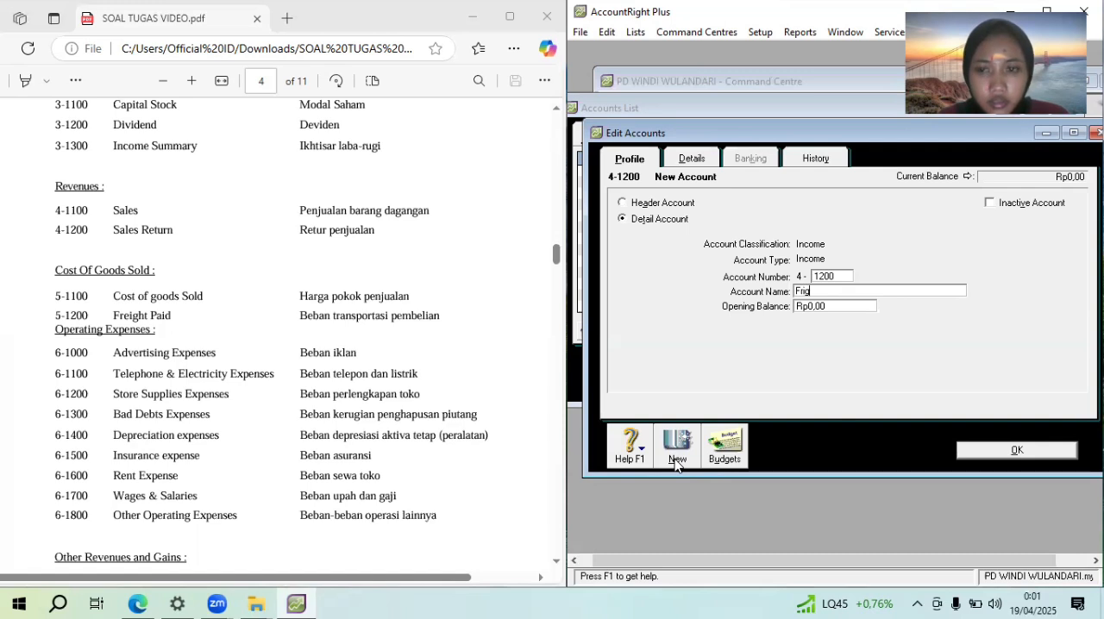
pyautogui.write('eight paid')
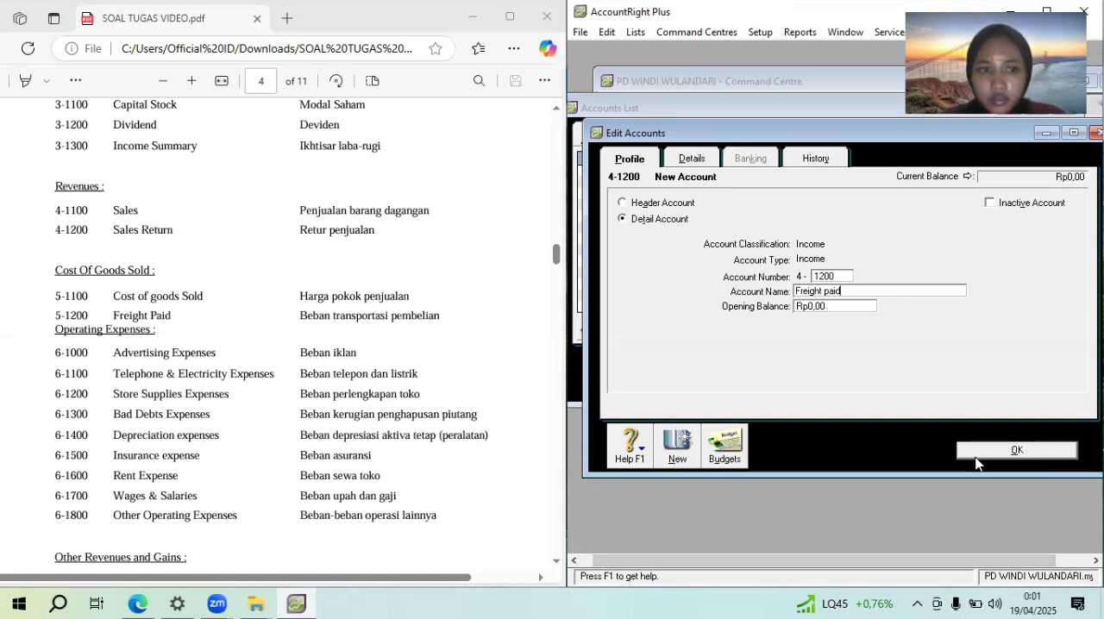
pyautogui.press('BackSpace')
pyautogui.press('BackSpace')
pyautogui.press('BackSpace')
pyautogui.press('BackSpace')
pyautogui.press('BackSpace')
pyautogui.press('BackSpace')
pyautogui.press('BackSpace')
pyautogui.press('BackSpace')
pyautogui.press('BackSpace')
pyautogui.press('BackSpace')
pyautogui.press('BackSpace')
# Name account 4-1200 "Sales return" and return to the accounts list
pyautogui.write('Sales  return')
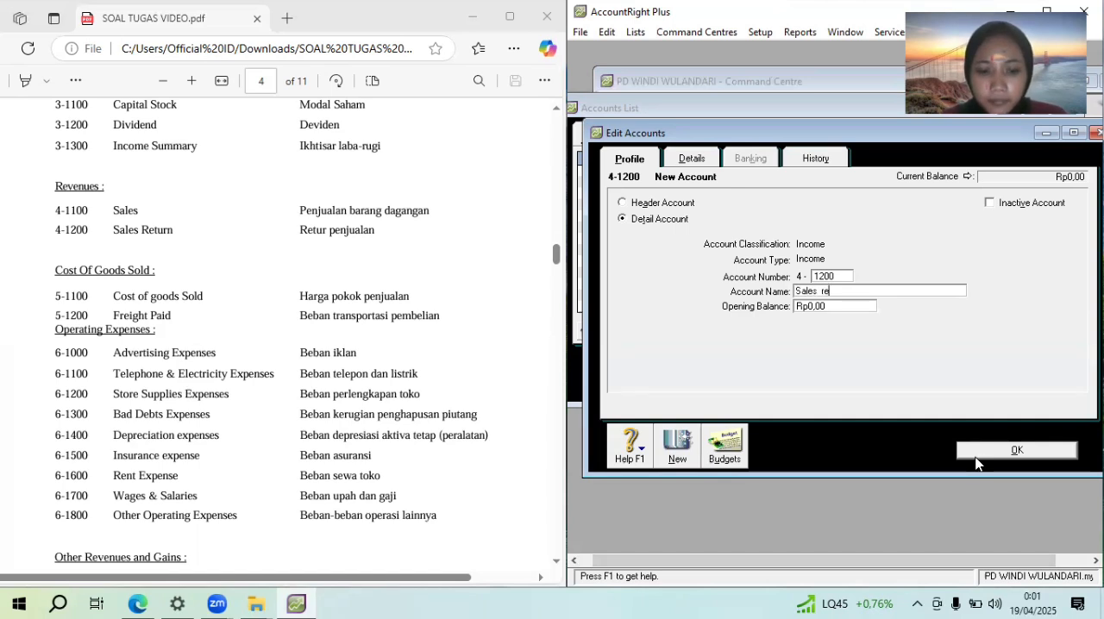
pyautogui.click(1001, 452)
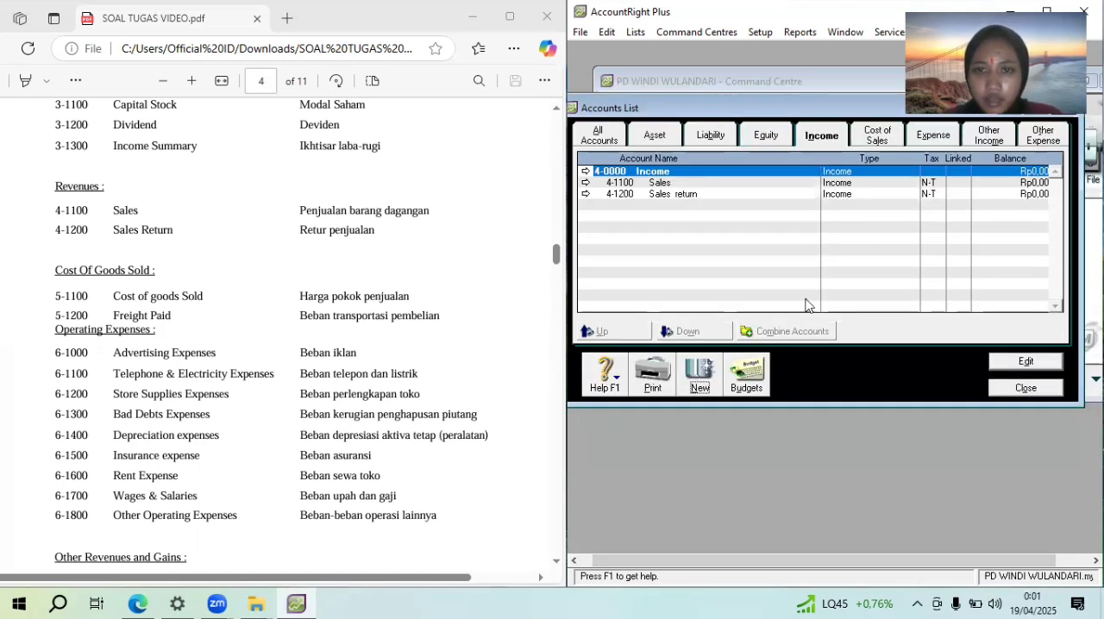
# Add a Cost of Sales detail account numbered 5-1100 and name it "Cost of good sold"
pyautogui.click(877, 138)
pyautogui.click(688, 383)
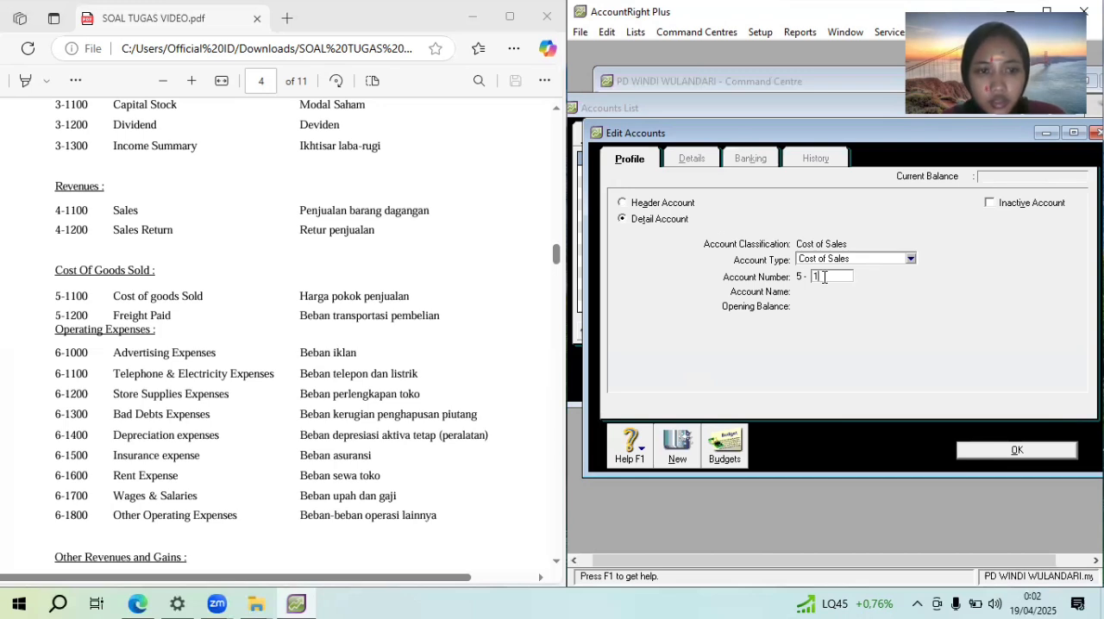
pyautogui.write('1100')
pyautogui.press('Tab')
pyautogui.write('Co')
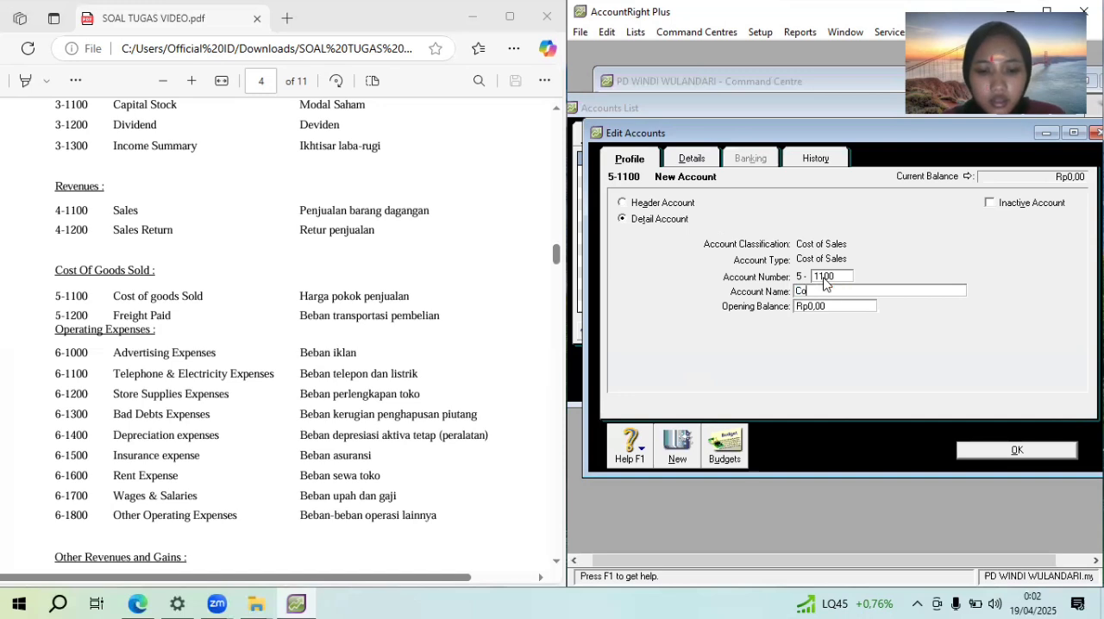
pyautogui.write('st of good sold')
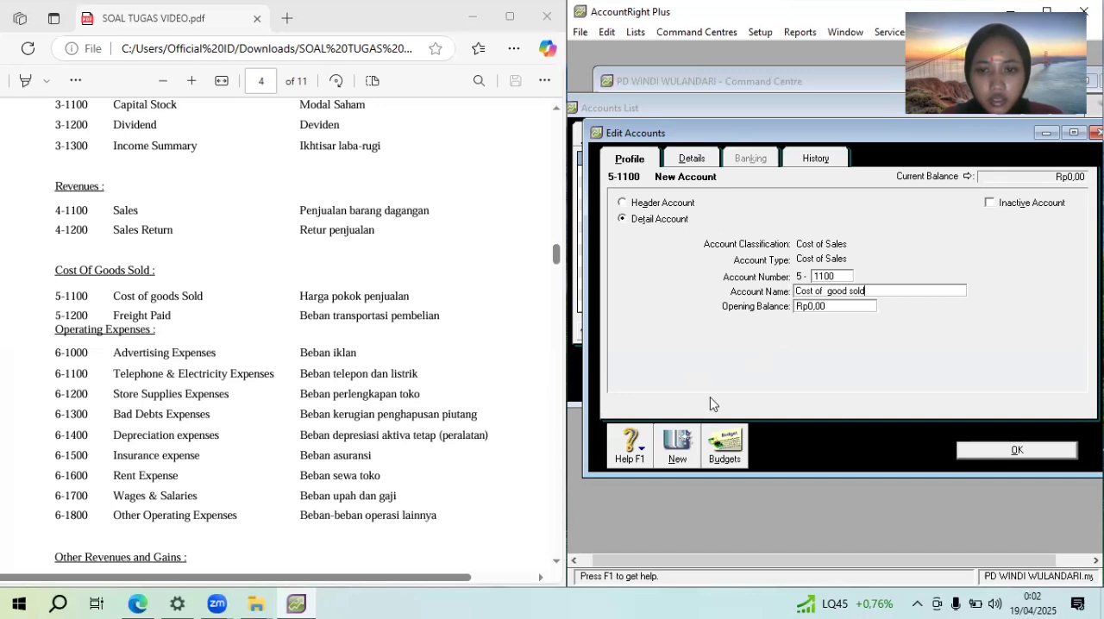
# Add a Cost of Sales detail account numbered 5-1200, name it "Freight paid", and return to the accounts list
pyautogui.click(678, 445)
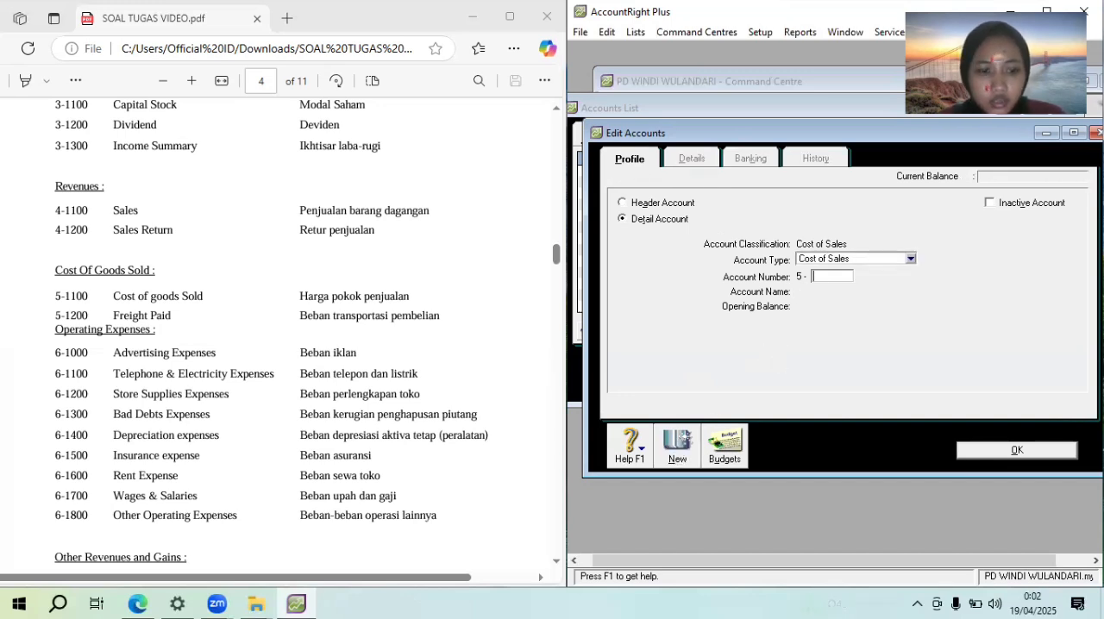
pyautogui.write('1200')
pyautogui.press('Tab')
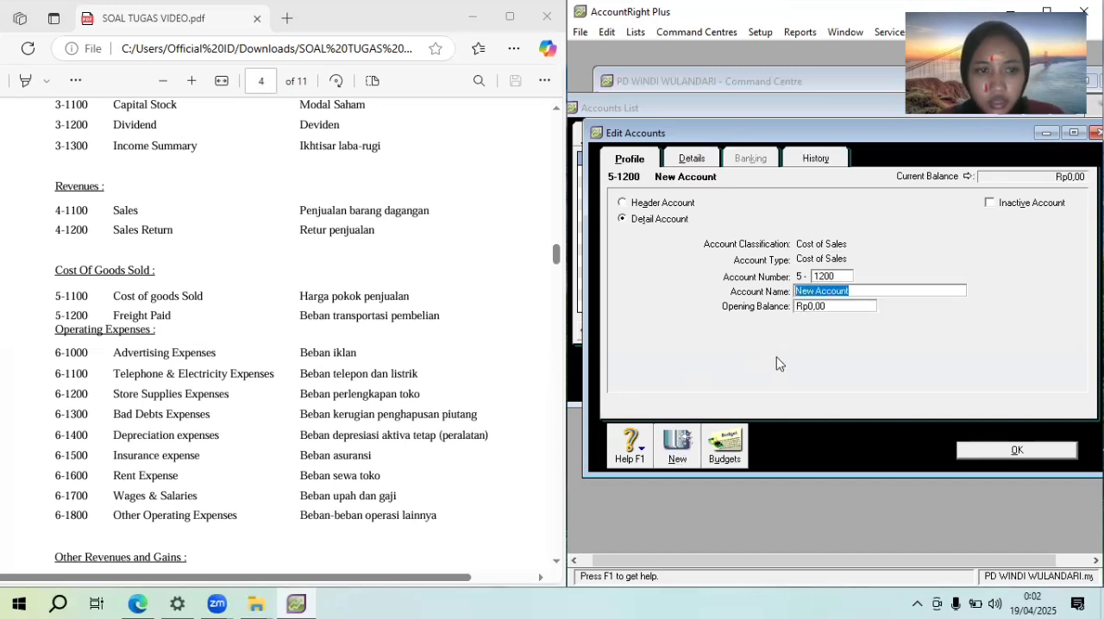
pyautogui.write('Freigh')
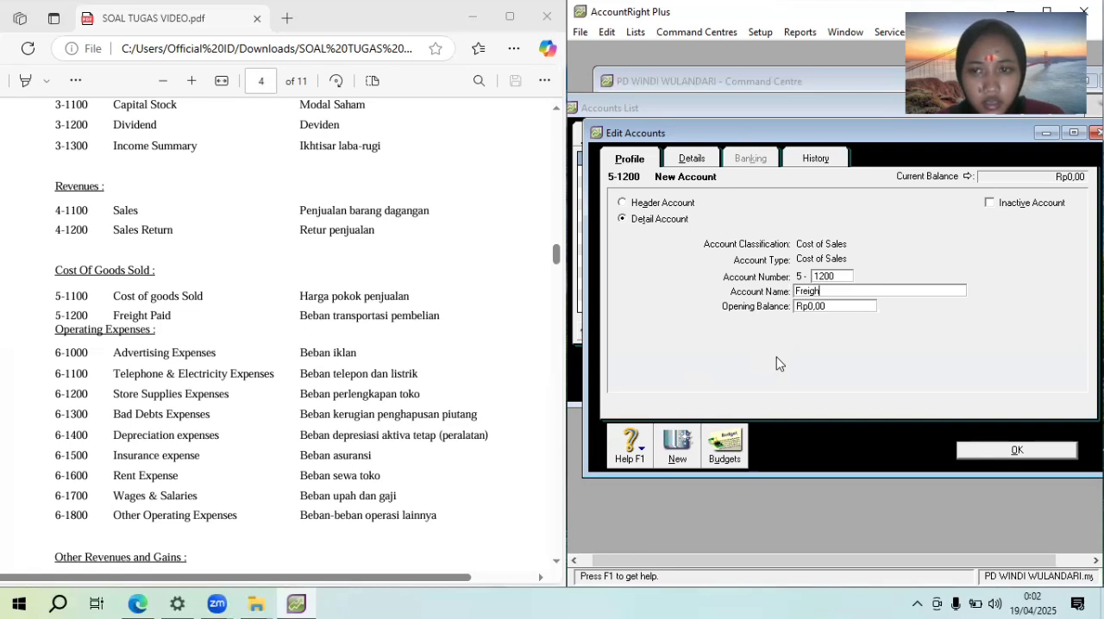
pyautogui.write('t pa')
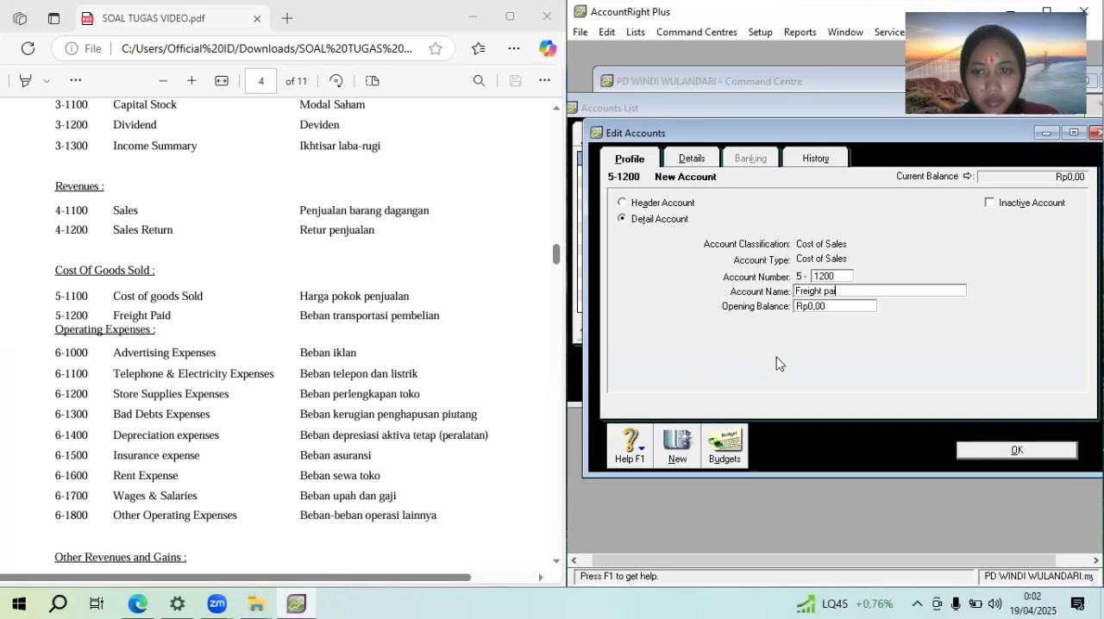
pyautogui.write('id')
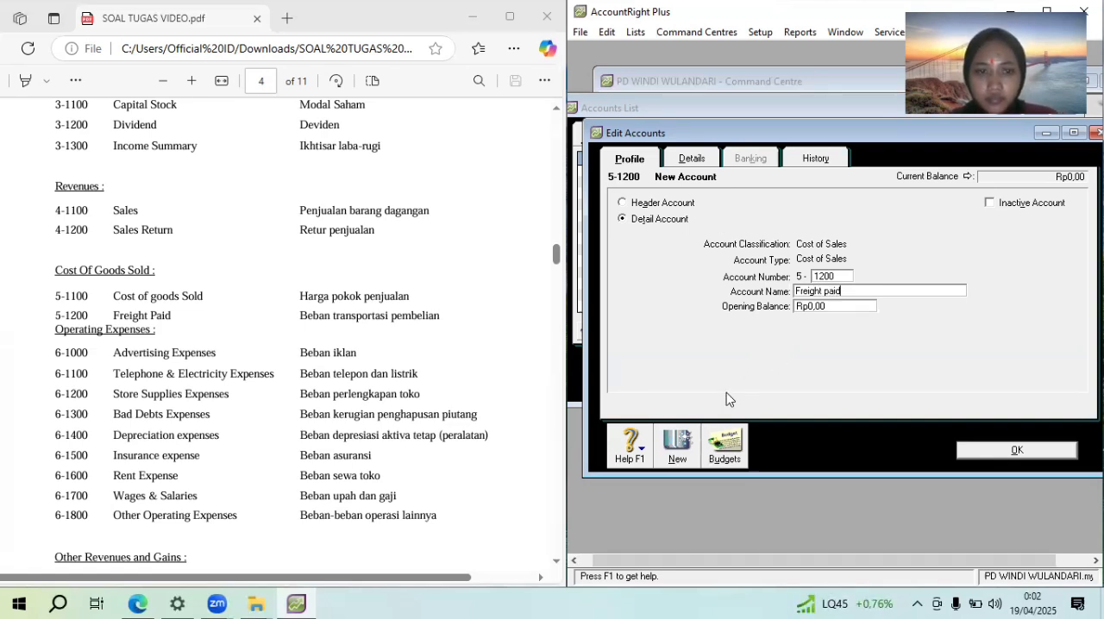
pyautogui.click(1024, 450)
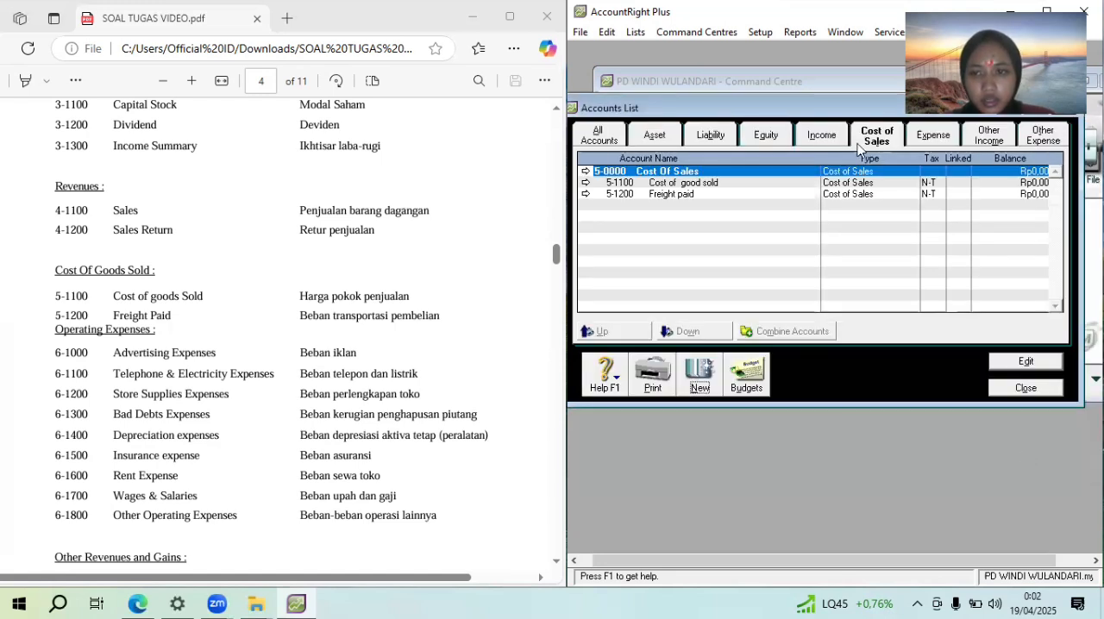
# Renumber the Wages & Salaries expense account as 6-1700, matching the operating expenses in the assignment
pyautogui.click(937, 141)
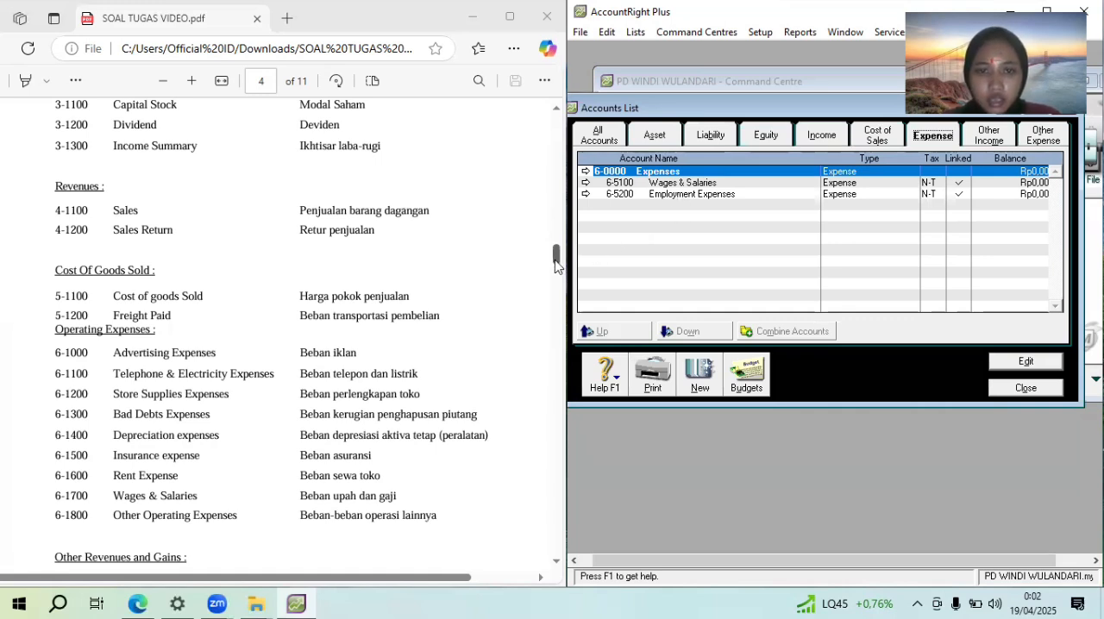
pyautogui.moveTo(557, 260); pyautogui.dragTo(557, 266)
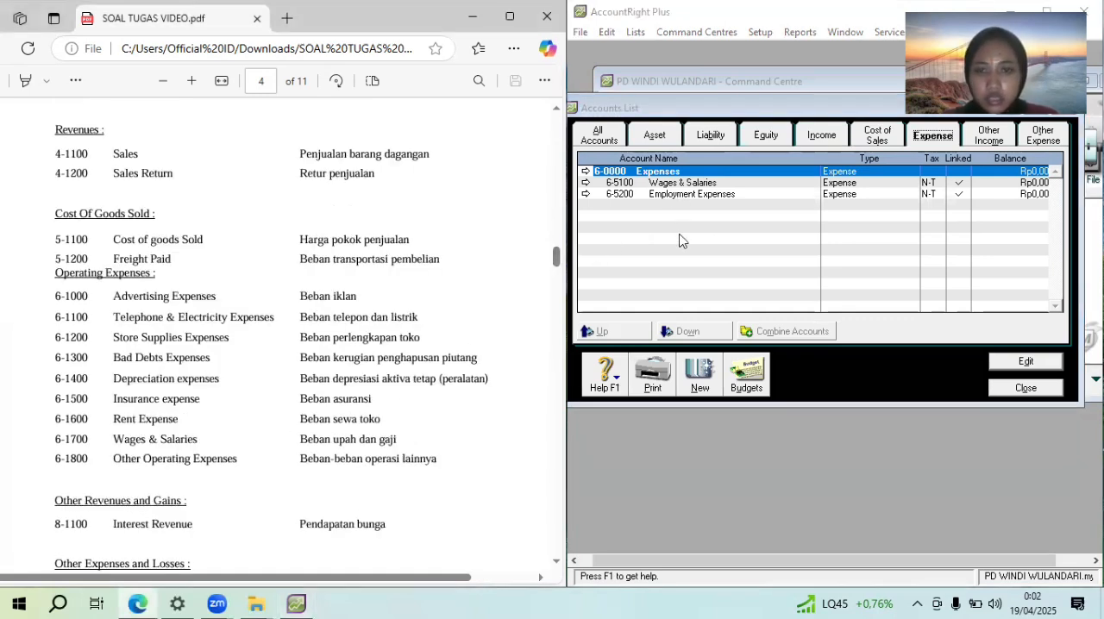
pyautogui.doubleClick(686, 183)
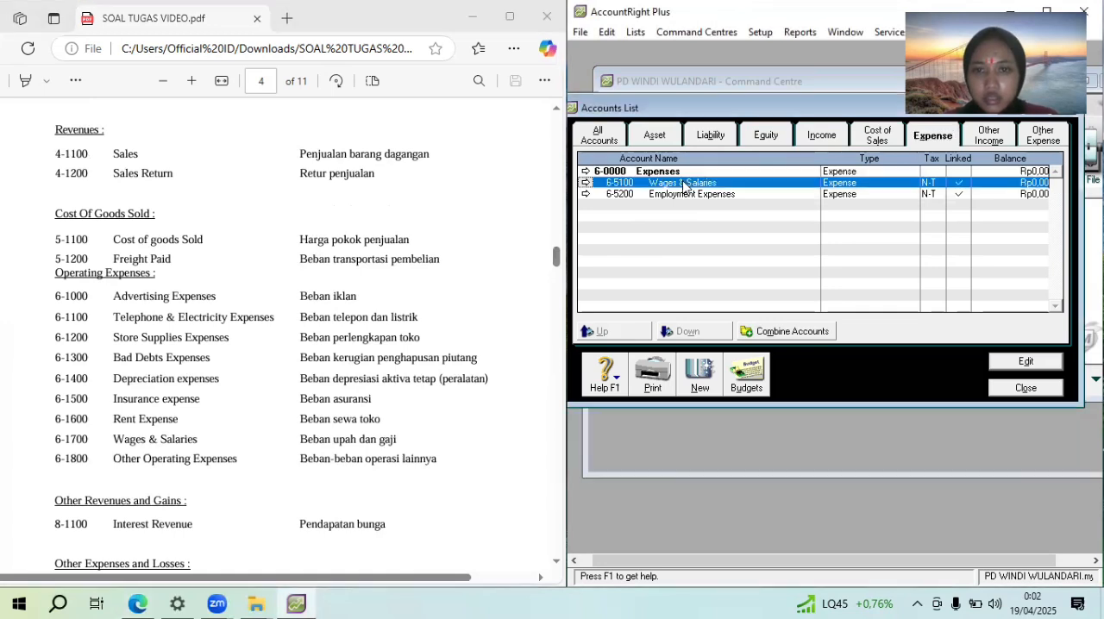
pyautogui.write('1700')
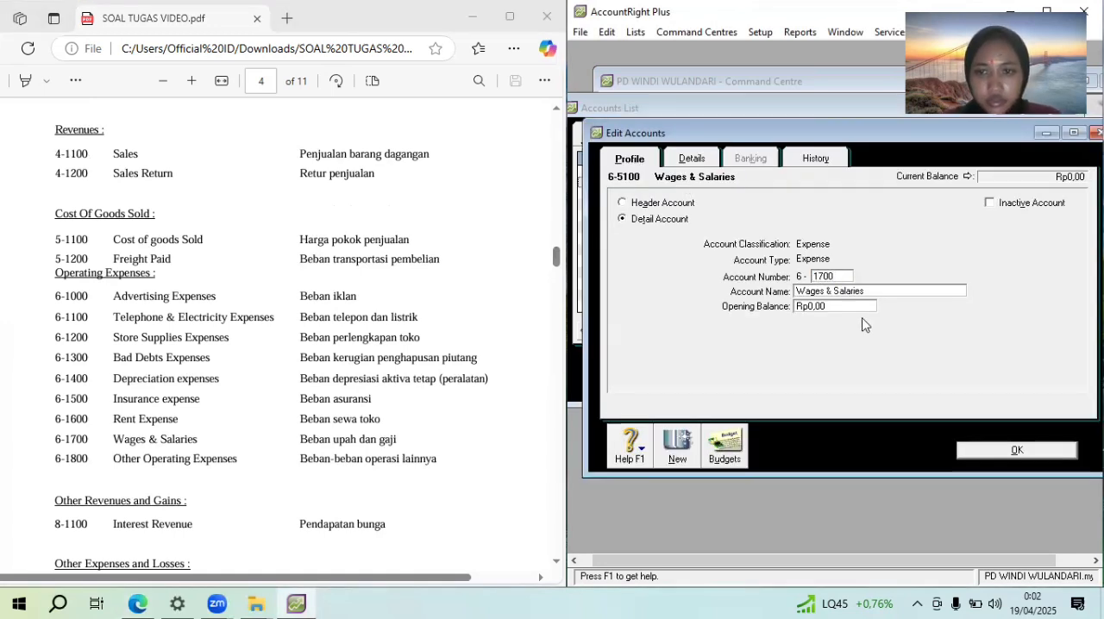
pyautogui.click(1001, 452)
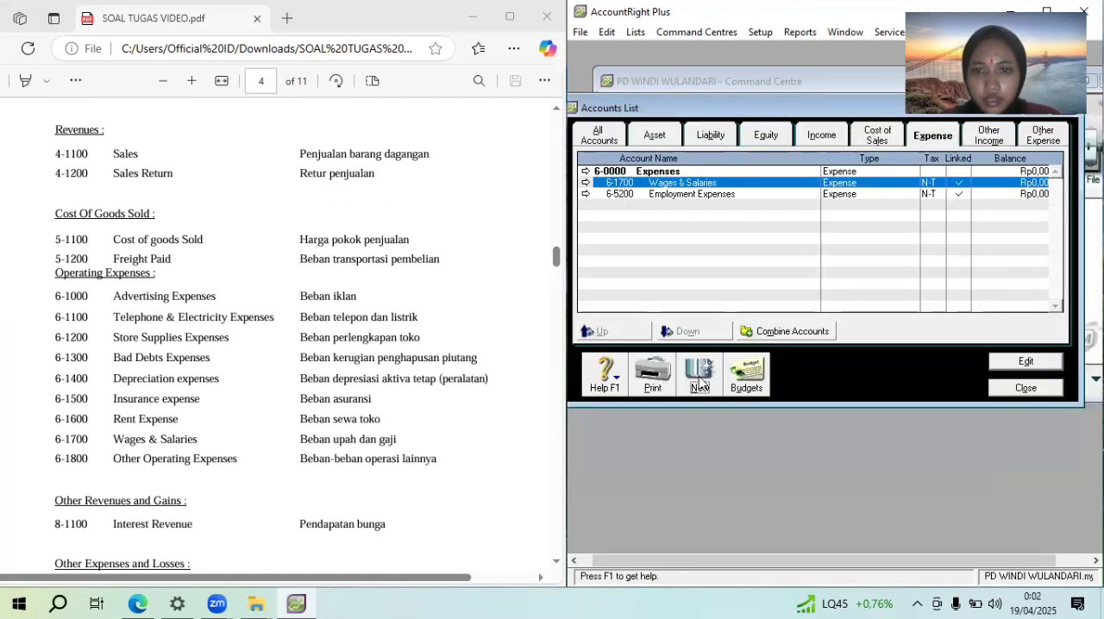
# Add an Expense detail account numbered 6-1000 and name it "Advertising expenses"
pyautogui.click(700, 385)
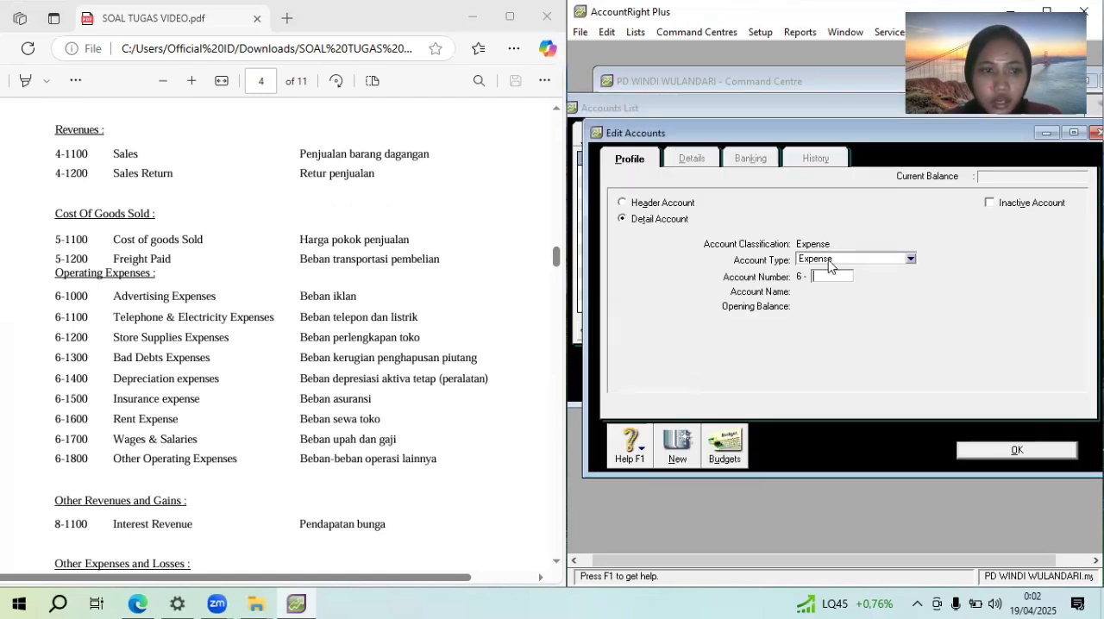
pyautogui.write('1000')
pyautogui.press('Tab')
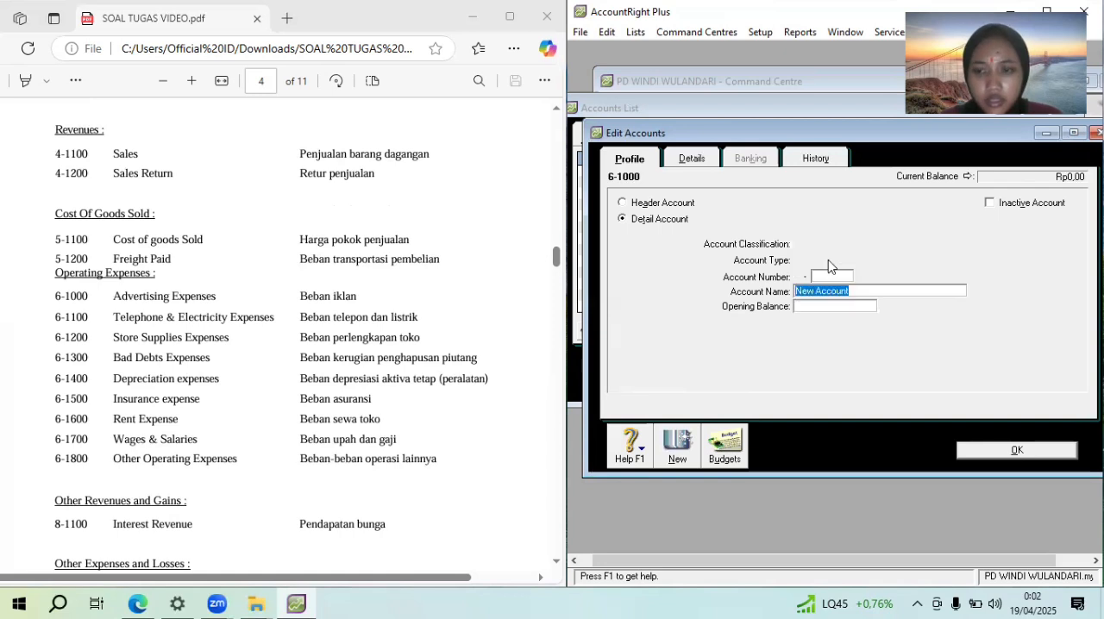
pyautogui.write('Ad')
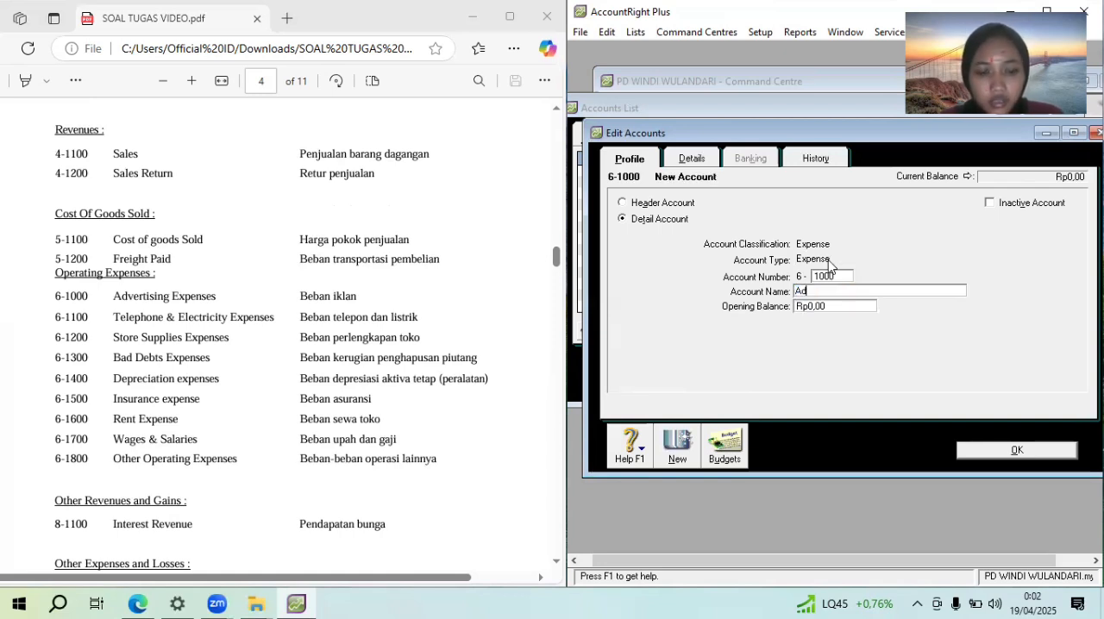
pyautogui.write('vertisin')
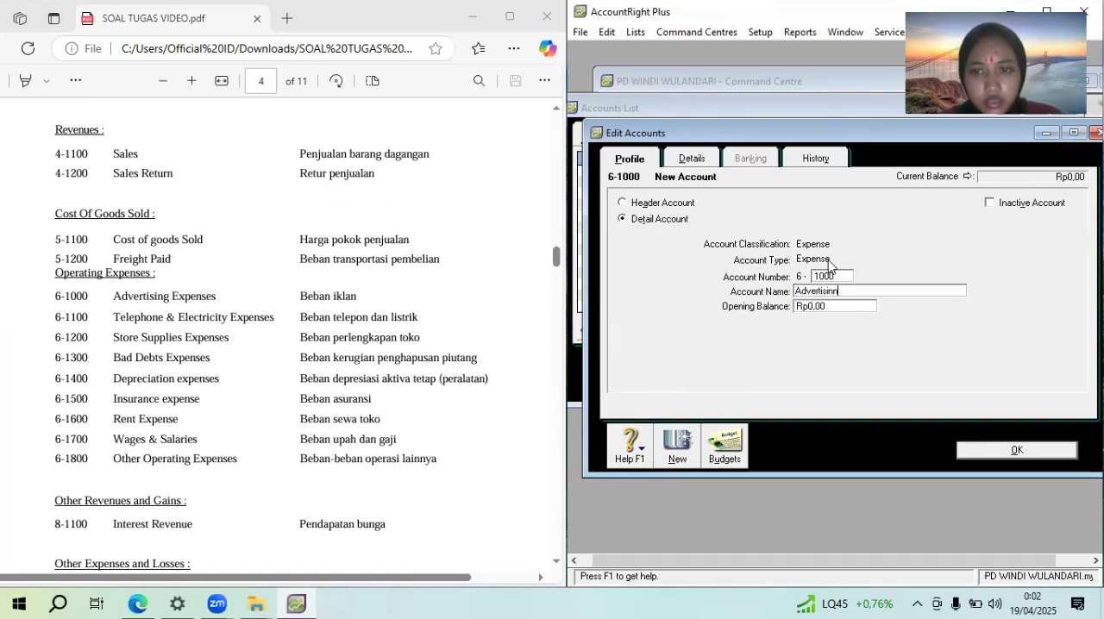
pyautogui.write('g ')
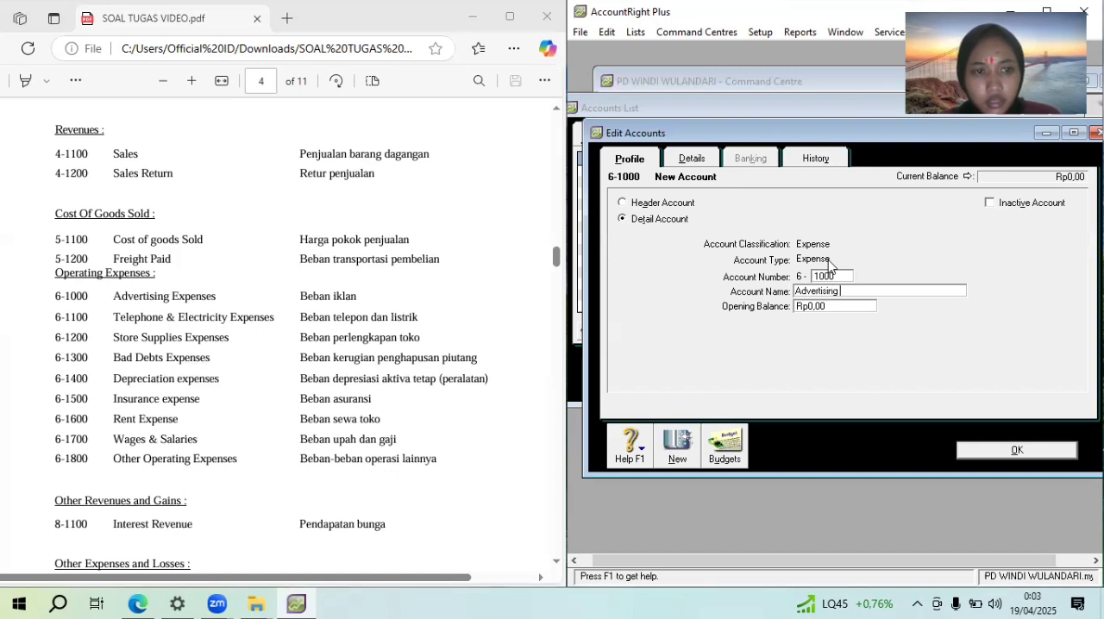
pyautogui.write('expe')
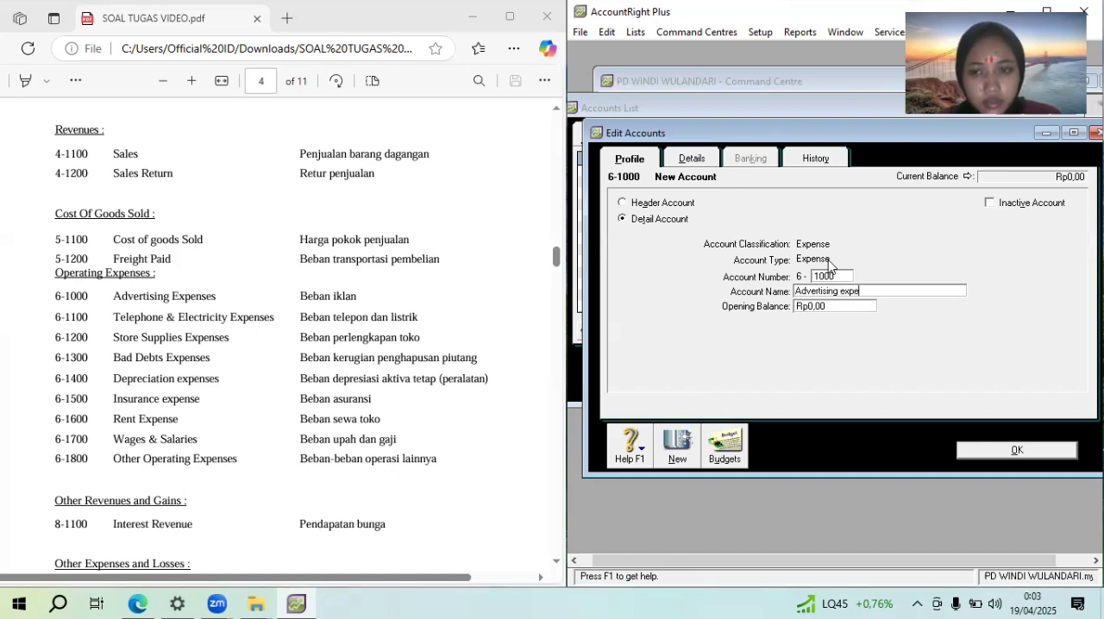
pyautogui.write('nses')
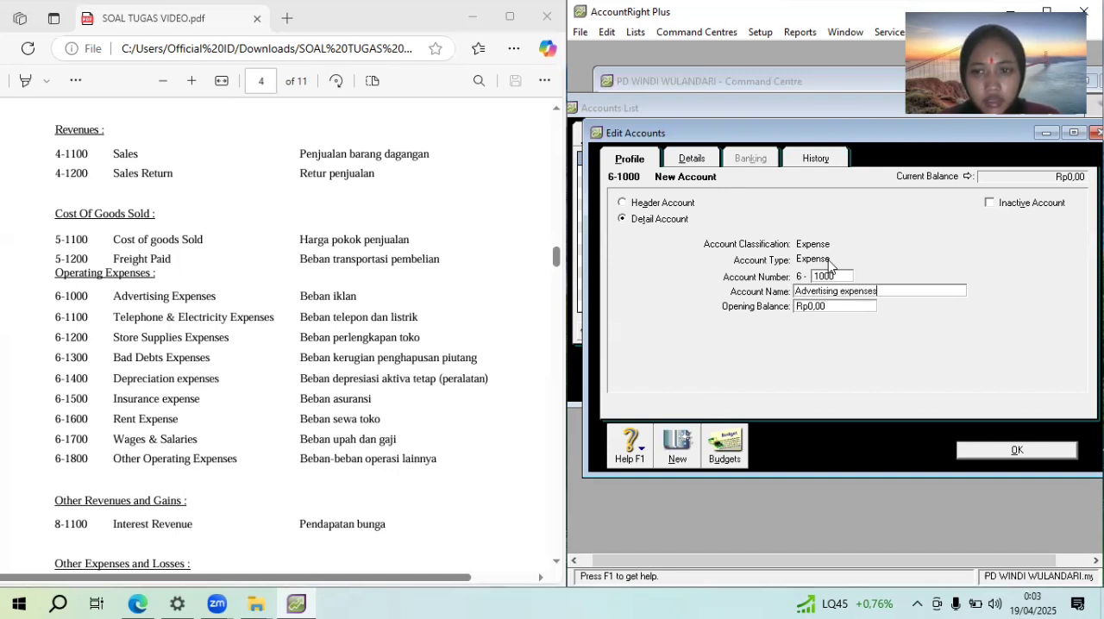
# Add an Expense detail account numbered 6-1100 and name it "Telephone&Electricity expenses"
pyautogui.click(682, 442)
pyautogui.click(843, 276)
pyautogui.write('1100')
pyautogui.press('Tab')
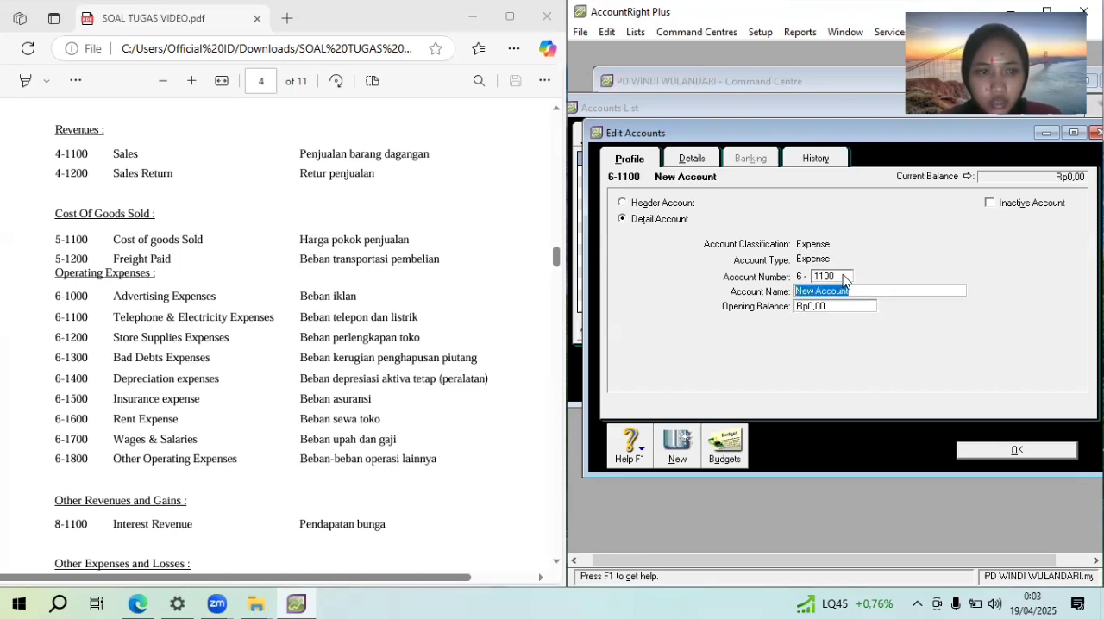
pyautogui.write('Telep')
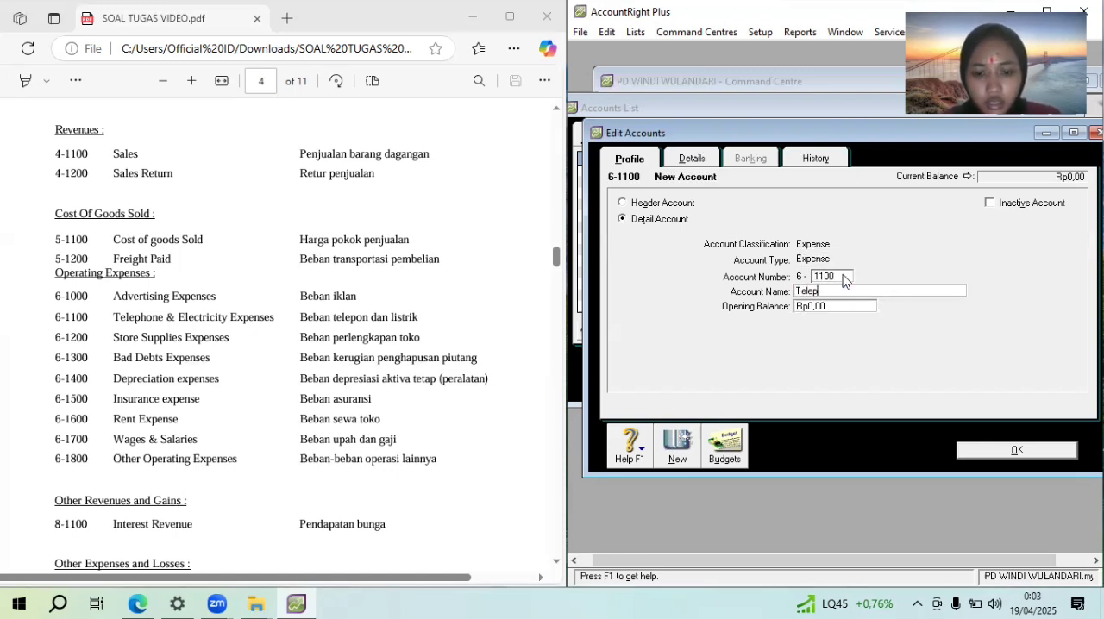
pyautogui.write('hone')
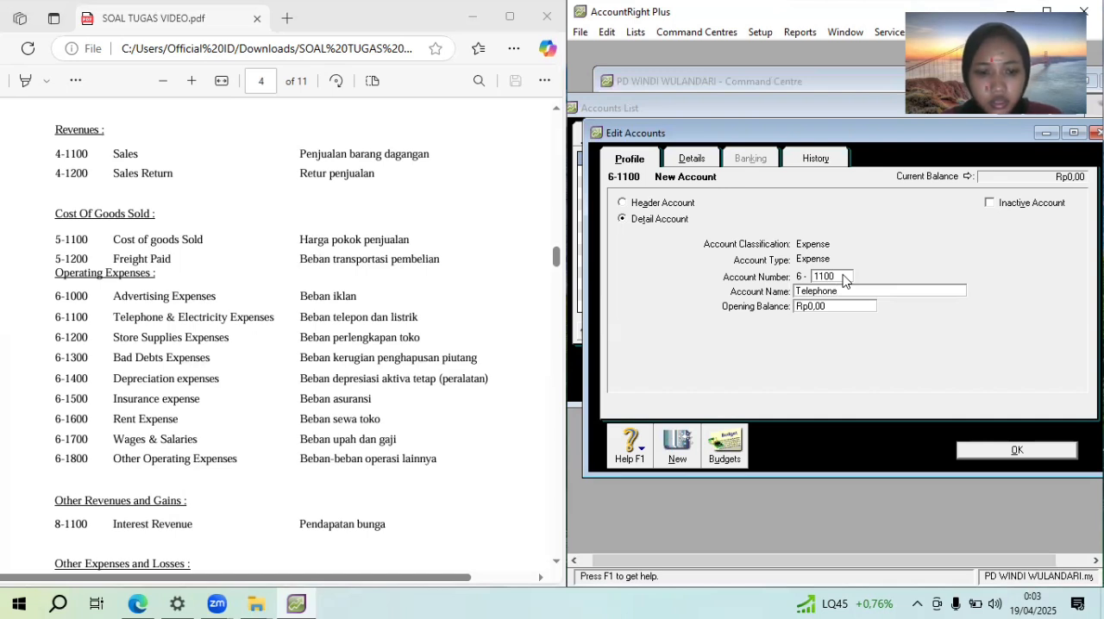
pyautogui.write('&E')
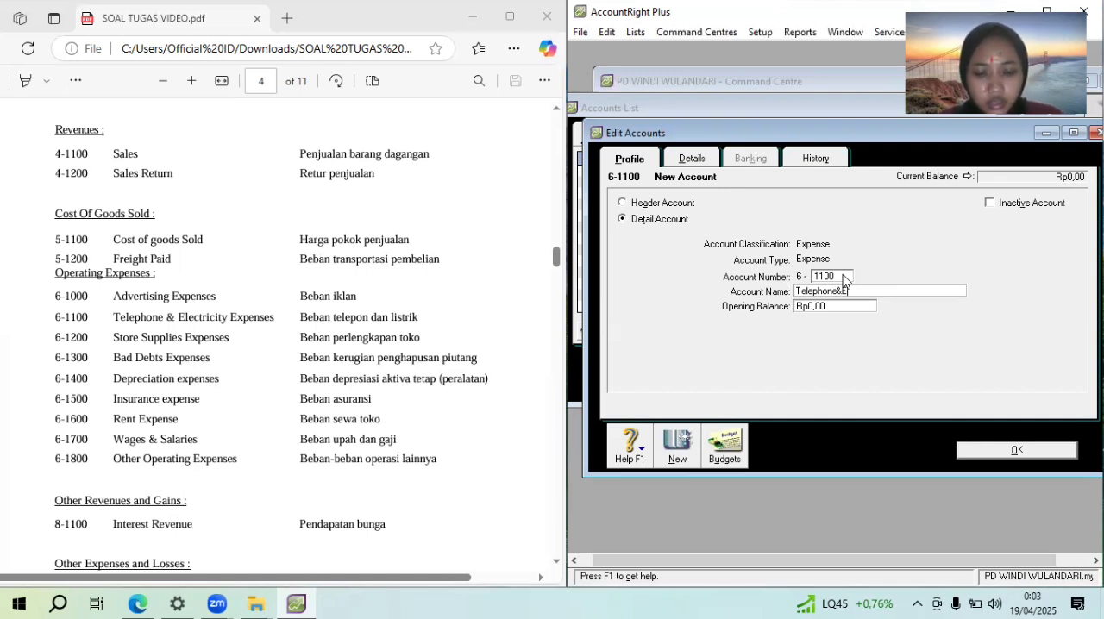
pyautogui.write('lectricity ecpens')
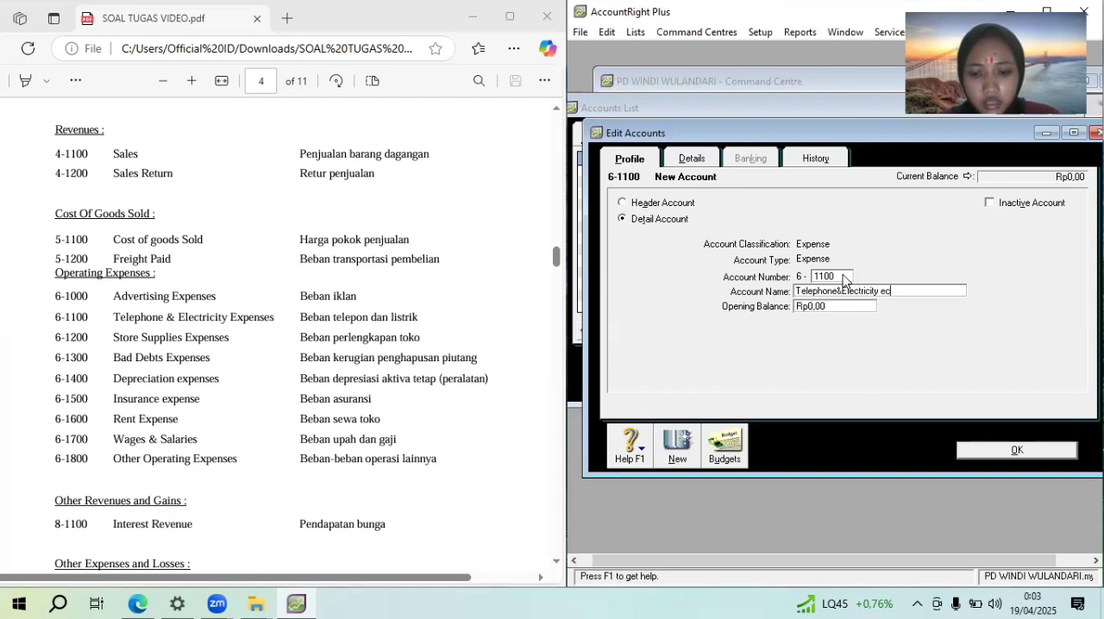
pyautogui.press('BackSpace')
pyautogui.press('BackSpace')
pyautogui.press('BackSpace')
pyautogui.press('BackSpace')
pyautogui.press('BackSpace')
pyautogui.write('xpenns')
pyautogui.press('BackSpace')
pyautogui.press('BackSpace')
pyautogui.write('ses')
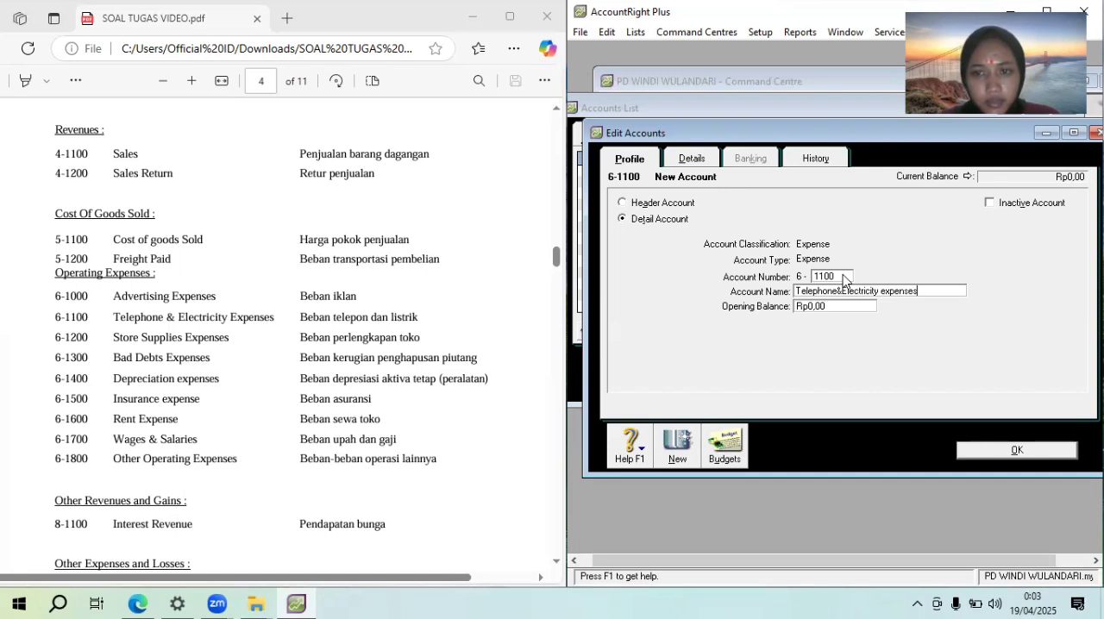
# Add an Expense detail account numbered 6-1200 and name it "Store supplies expenses"
pyautogui.click(676, 466)
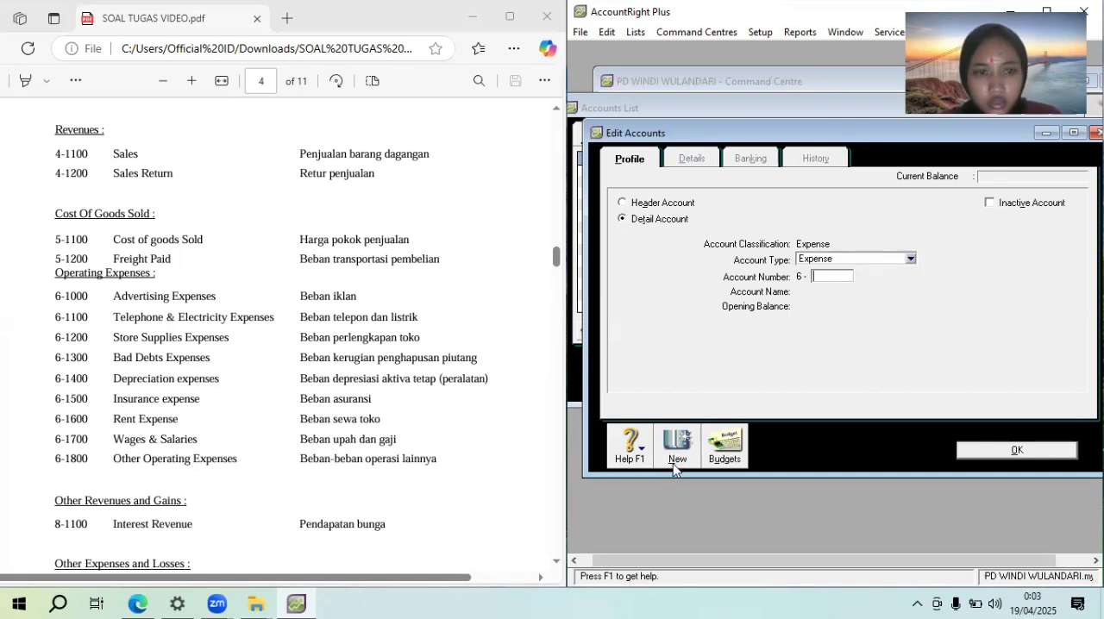
pyautogui.write('1200')
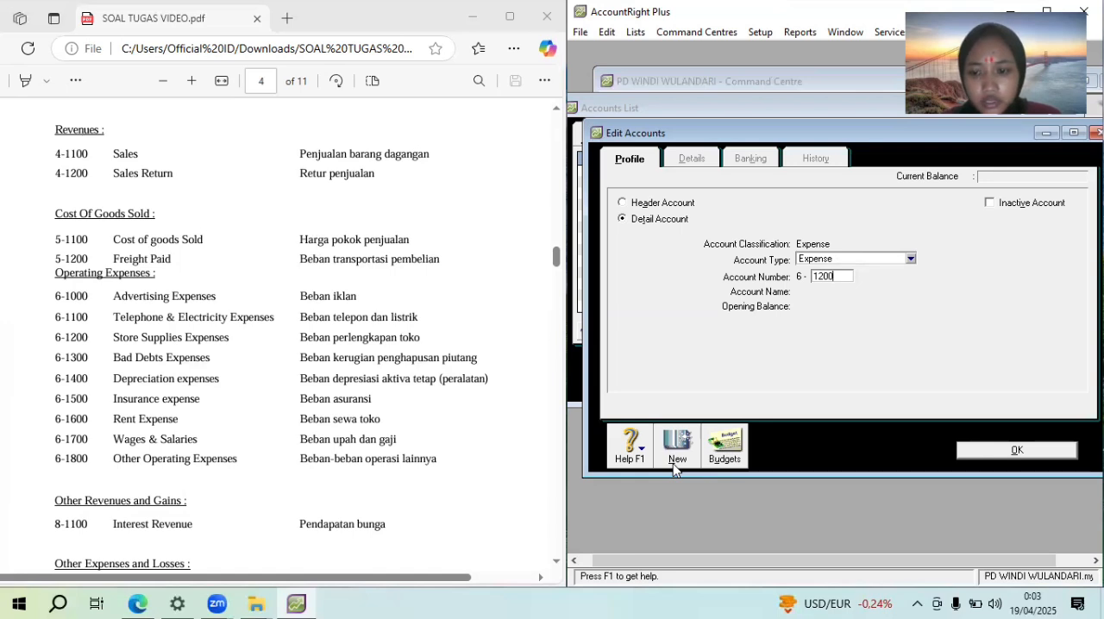
pyautogui.press('Tab')
pyautogui.write('S')
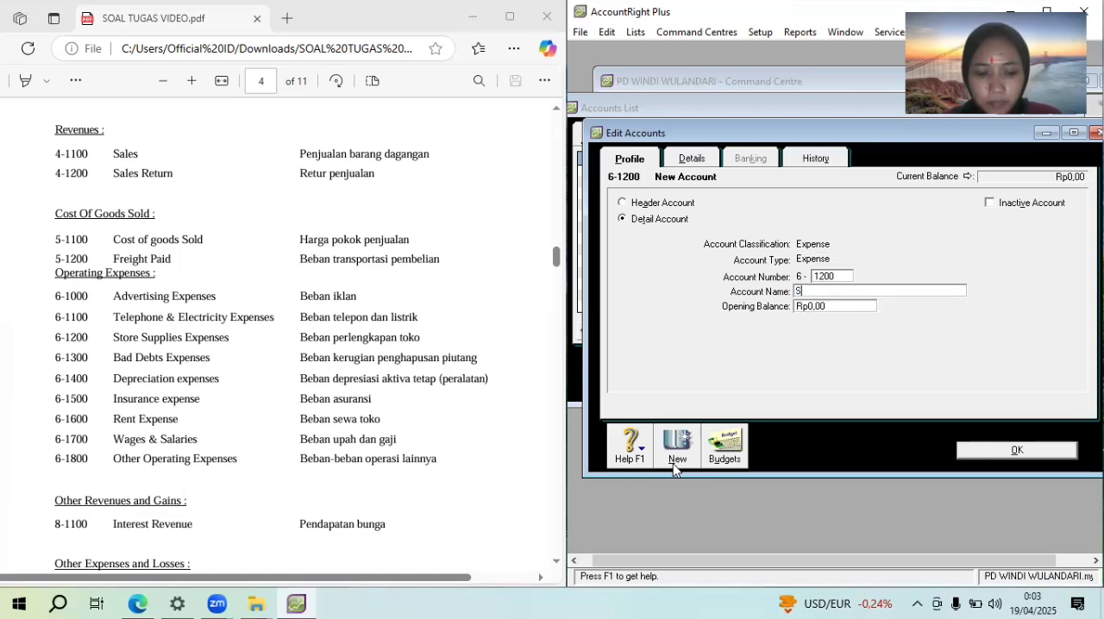
pyautogui.write('tore su')
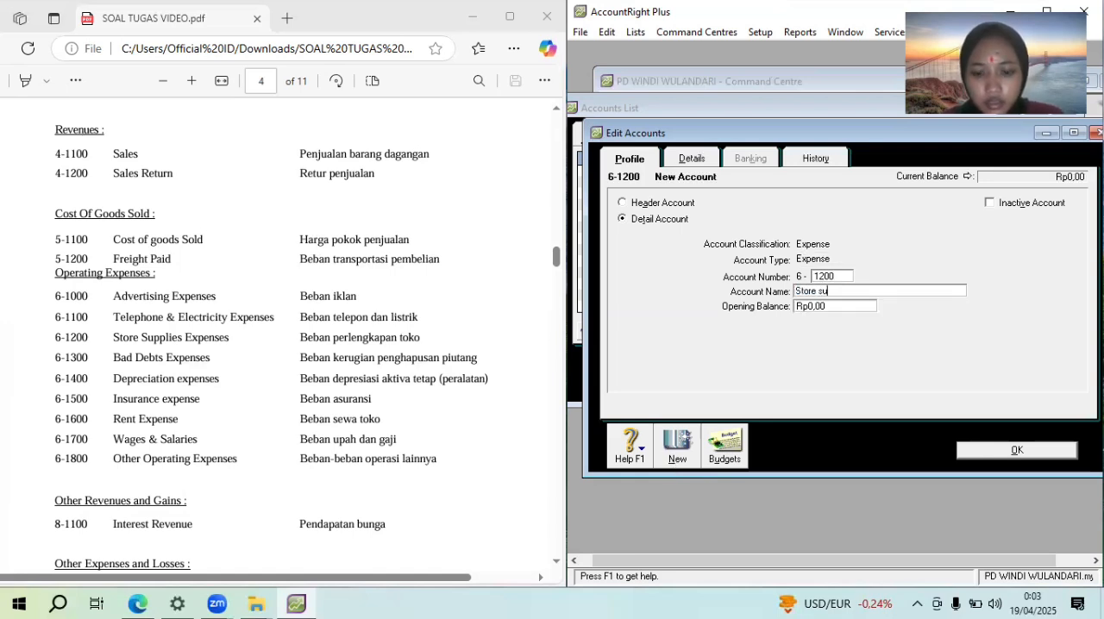
pyautogui.write('pplies  e')
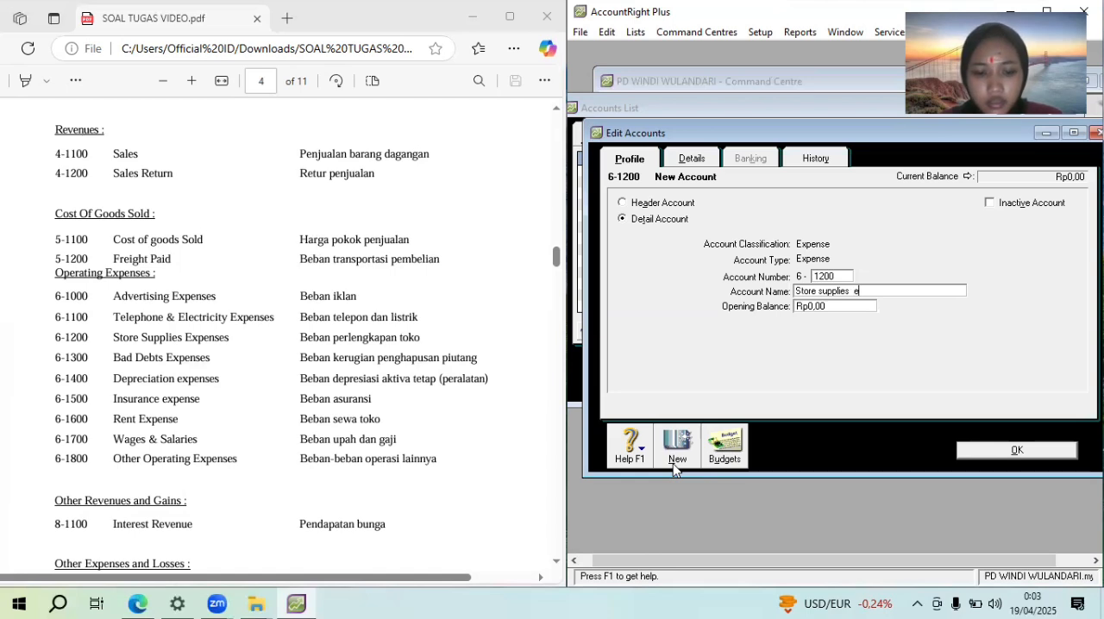
pyautogui.write('xpenn')
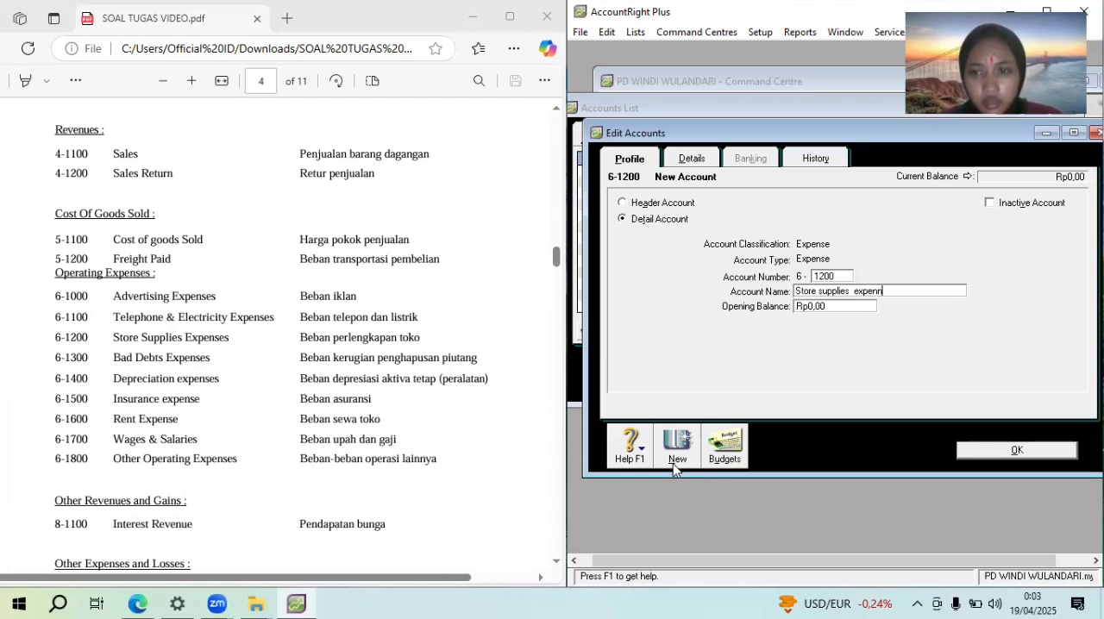
pyautogui.press('BackSpace')
pyautogui.write('ses')
# Start a new Expense detail account numbered 6-1300 and clear its default account name
pyautogui.click(674, 465)
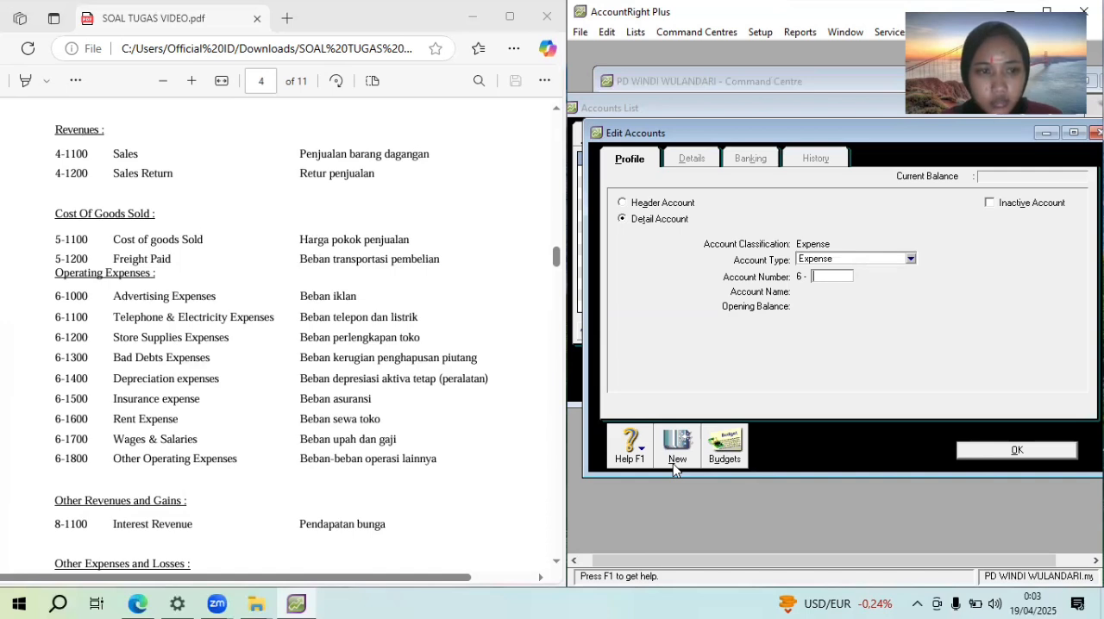
pyautogui.write('1300')
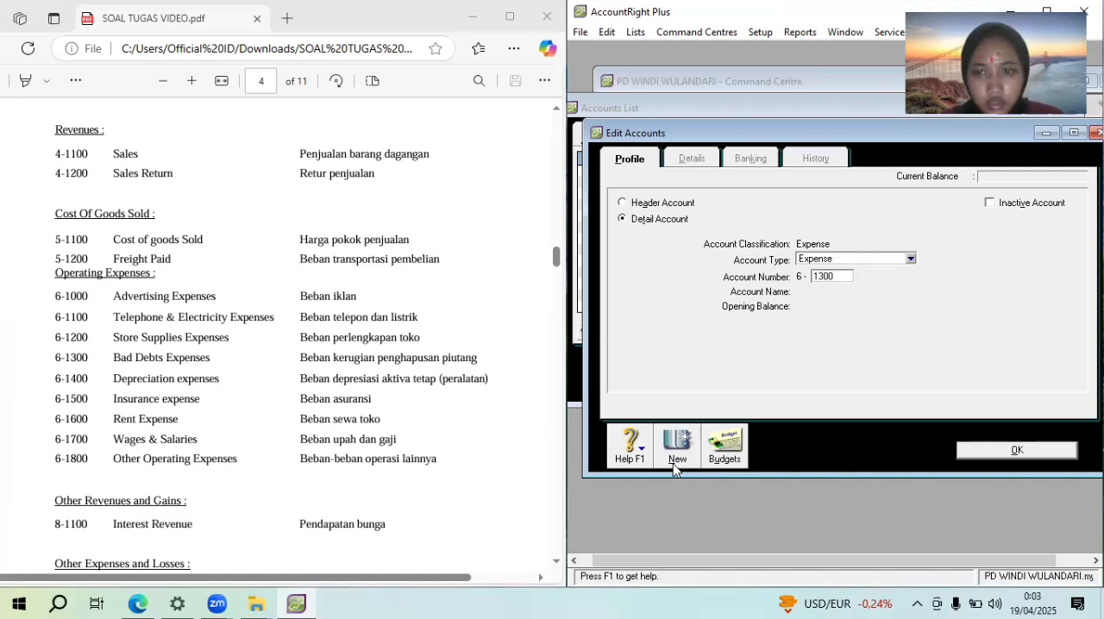
pyautogui.press('Tab')
pyautogui.write('a')
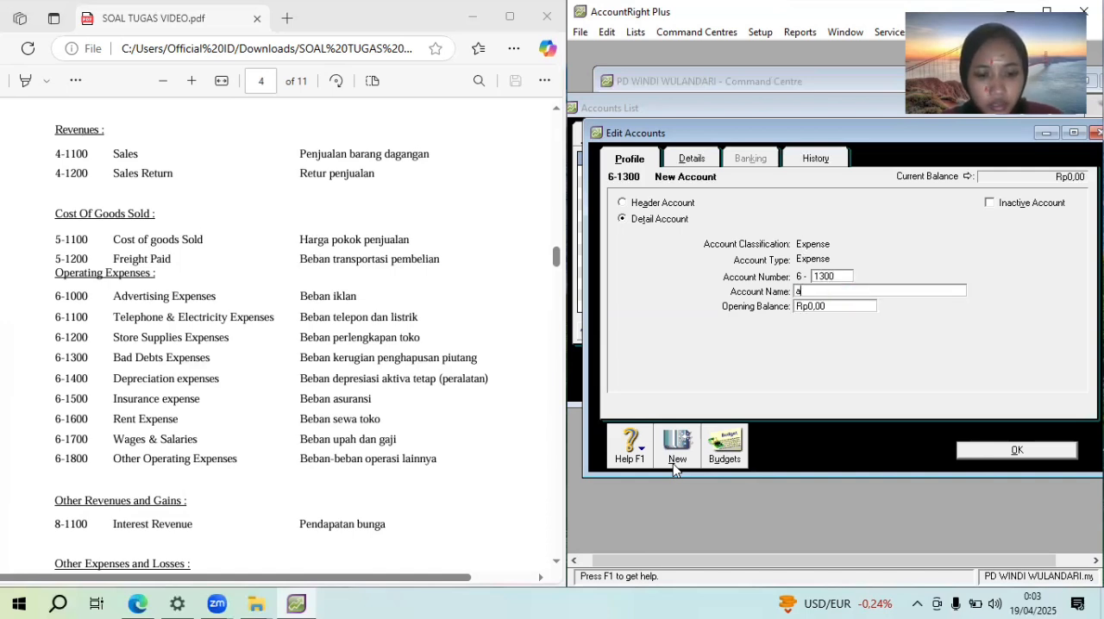
pyautogui.press('BackSpace')
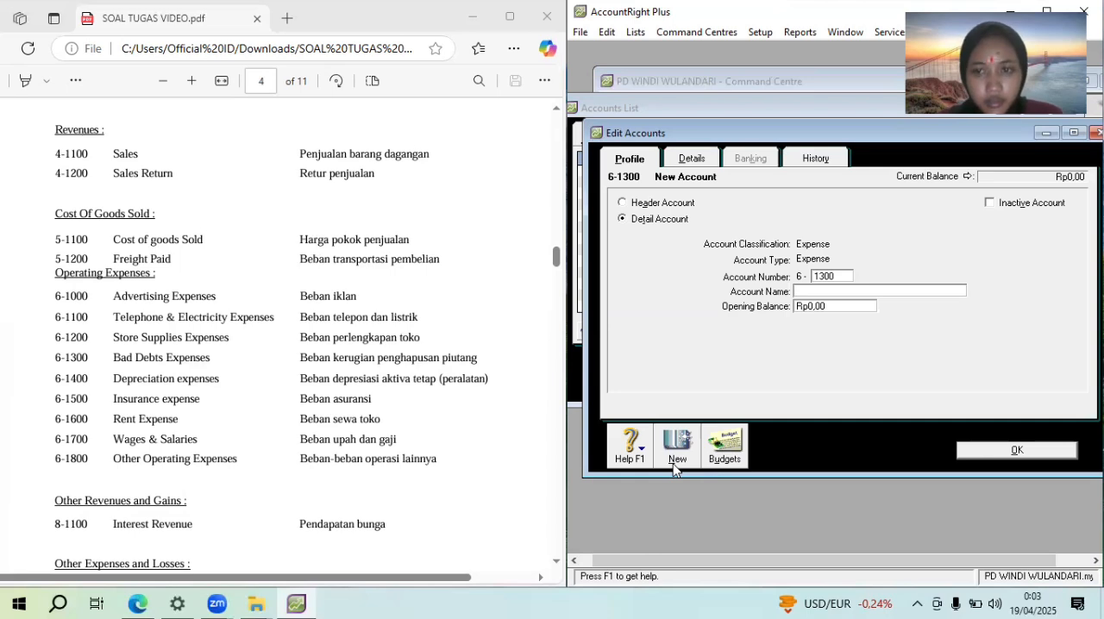
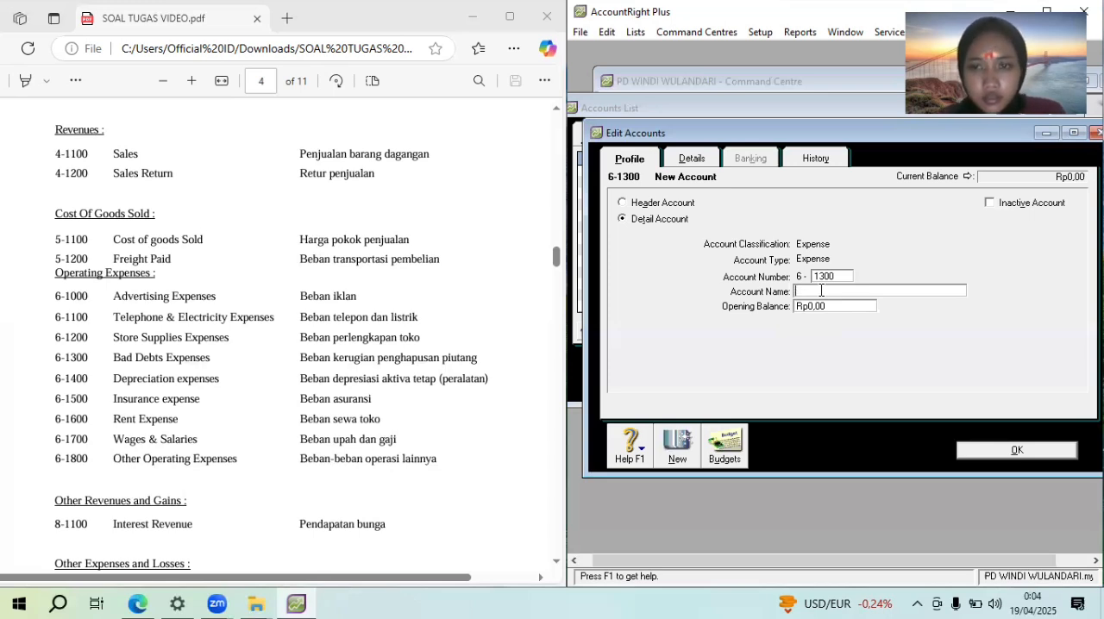
# Name the new 6-1300 account "Bad Debts Expenses", copying the name from the assignment PDF
pyautogui.moveTo(211, 357); pyautogui.dragTo(99, 358)
pyautogui.hotkey('ctrl', 'c')
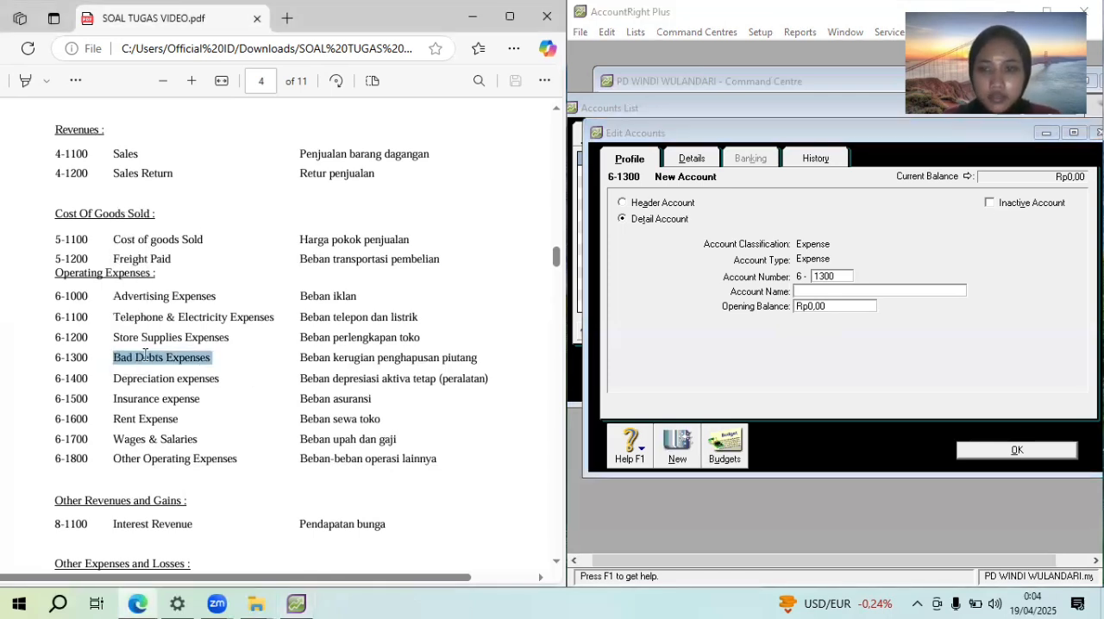
pyautogui.click(816, 291)
pyautogui.hotkey('ctrl', 'v')
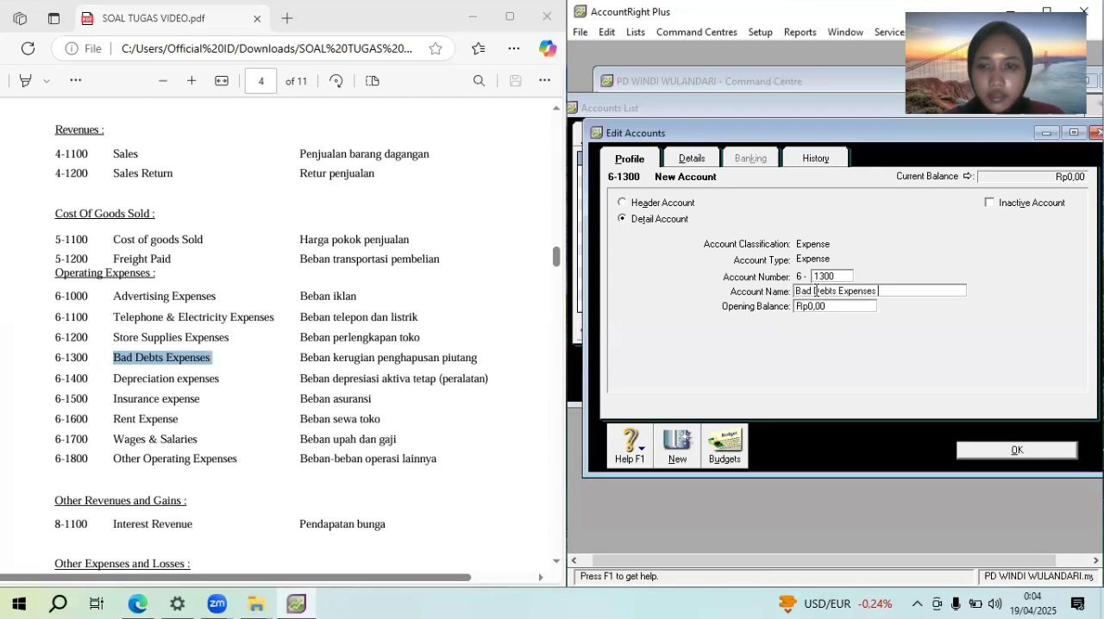
# Add an Expense detail account numbered 6-1400 and name it "Depreciation expenses", copying the name from the PDF
pyautogui.click(677, 445)
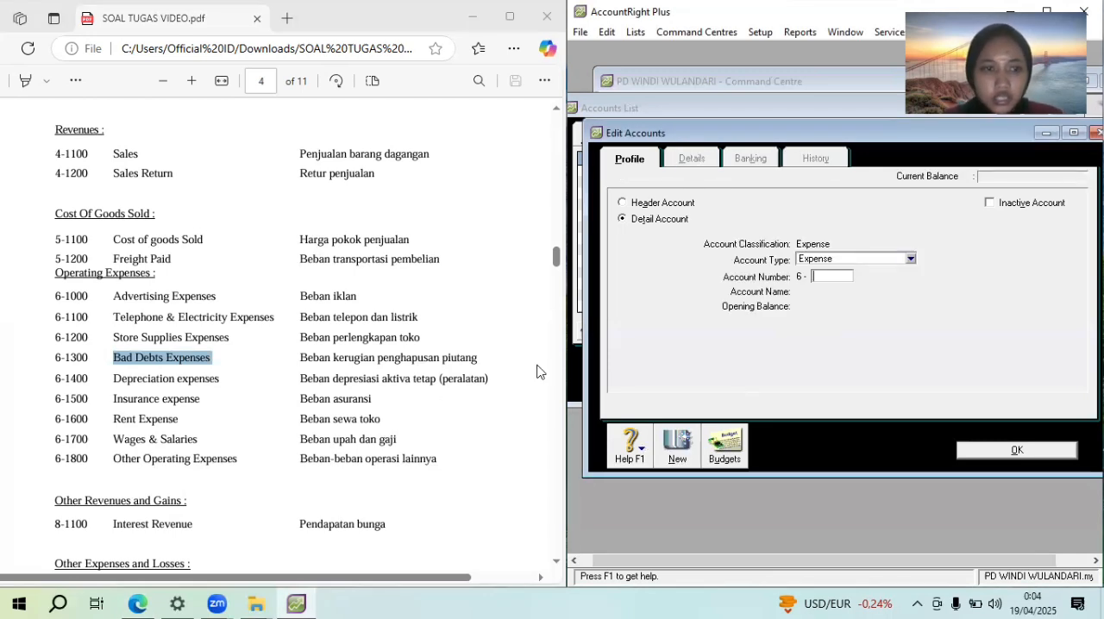
pyautogui.write('1400')
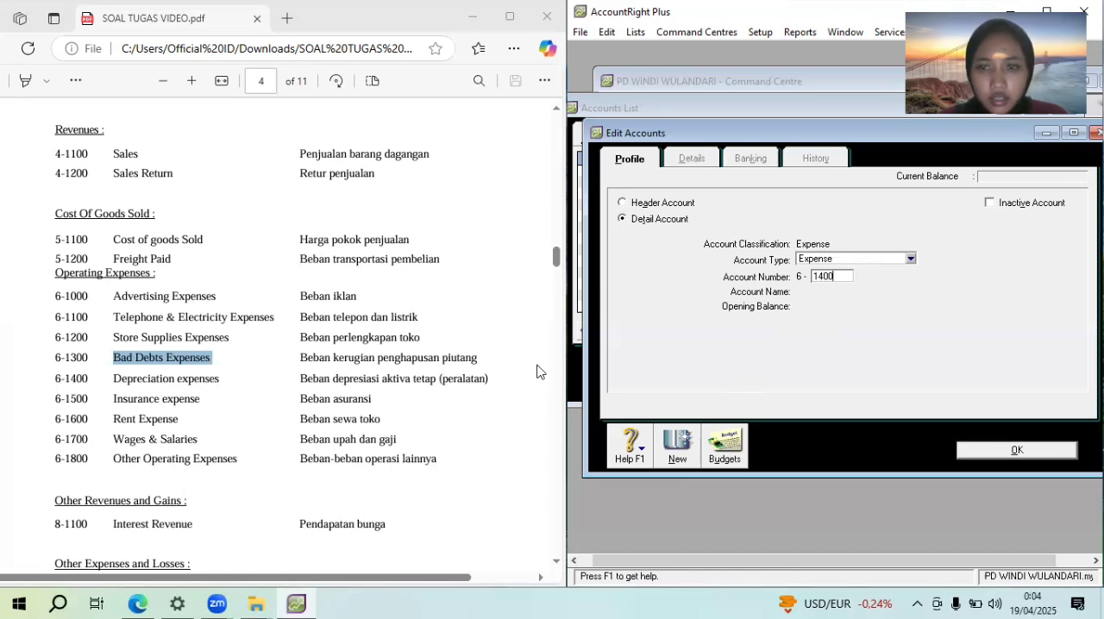
pyautogui.press('Tab')
pyautogui.write('D')
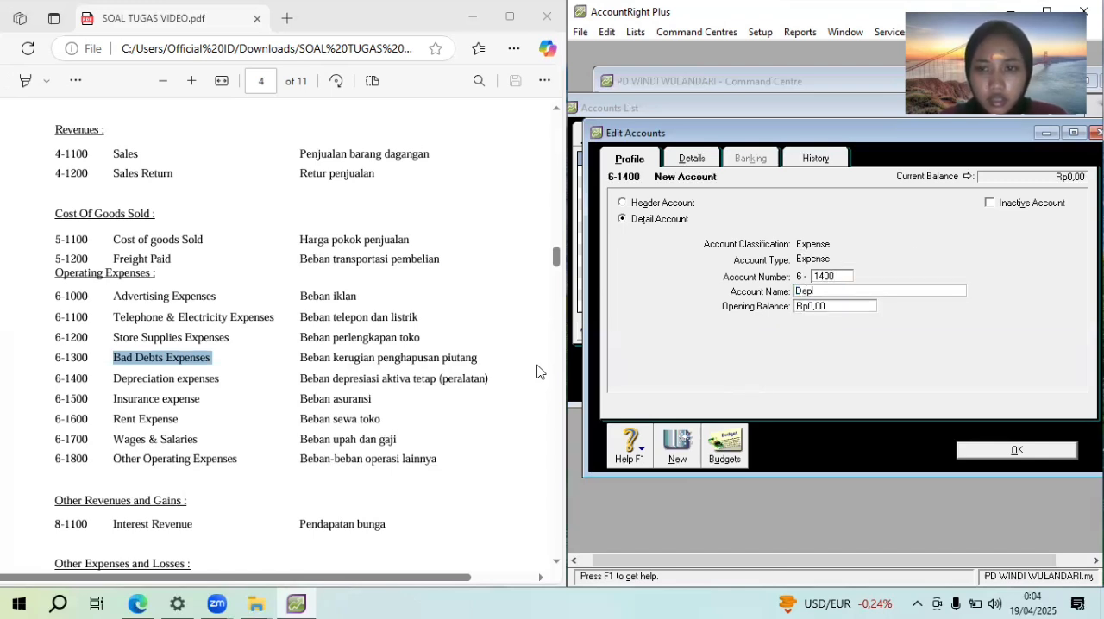
pyautogui.write('epreciatio')
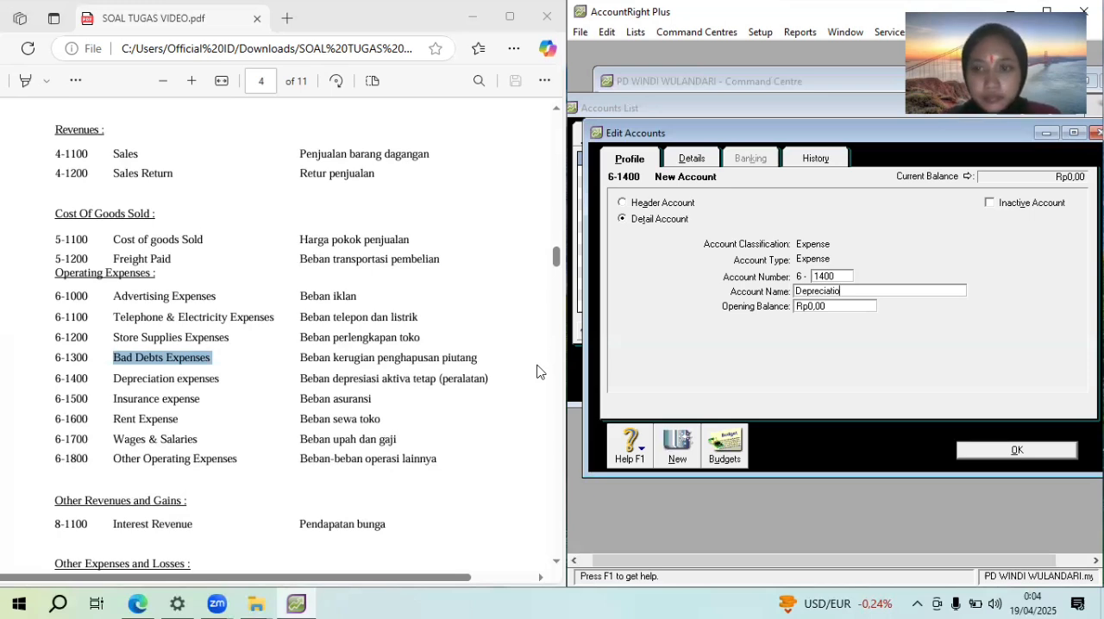
pyautogui.moveTo(225, 382); pyautogui.dragTo(122, 380)
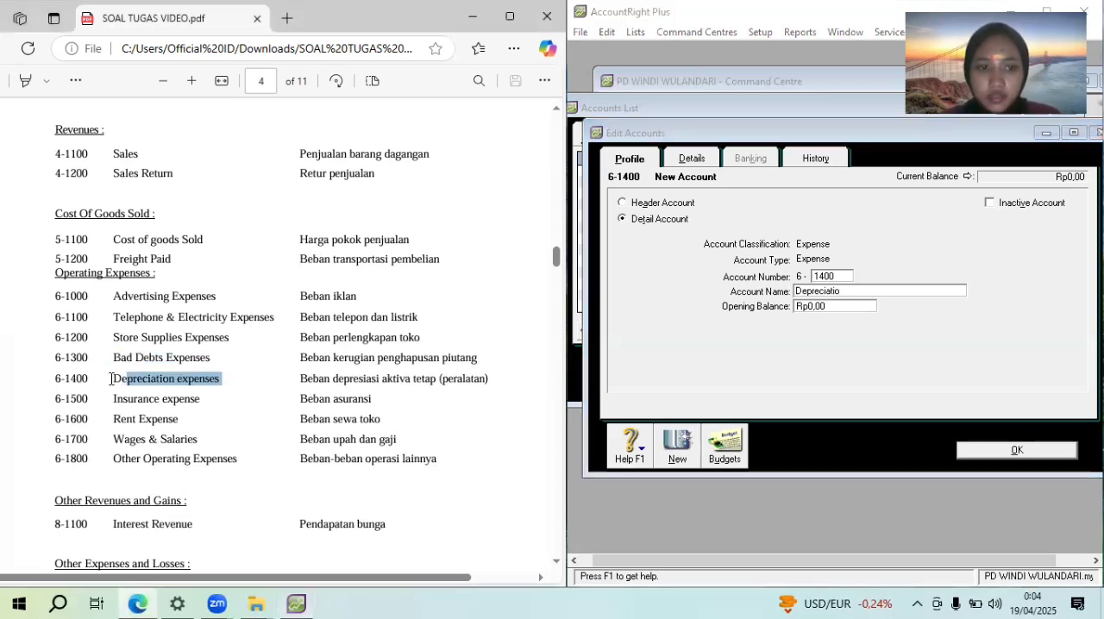
pyautogui.click(110, 381)
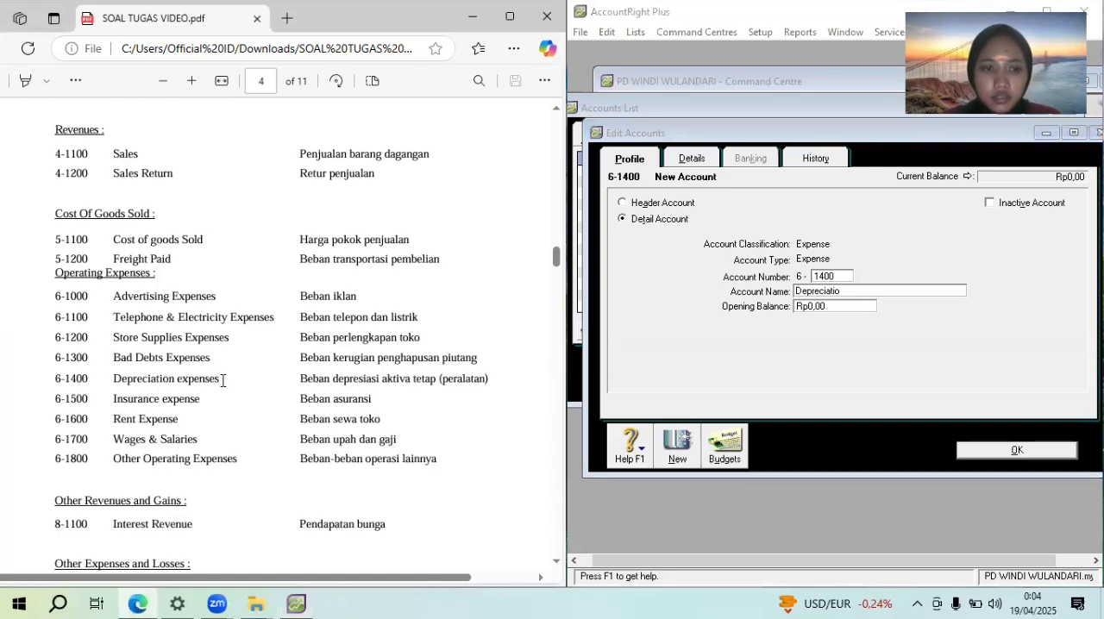
pyautogui.moveTo(223, 380); pyautogui.dragTo(90, 384)
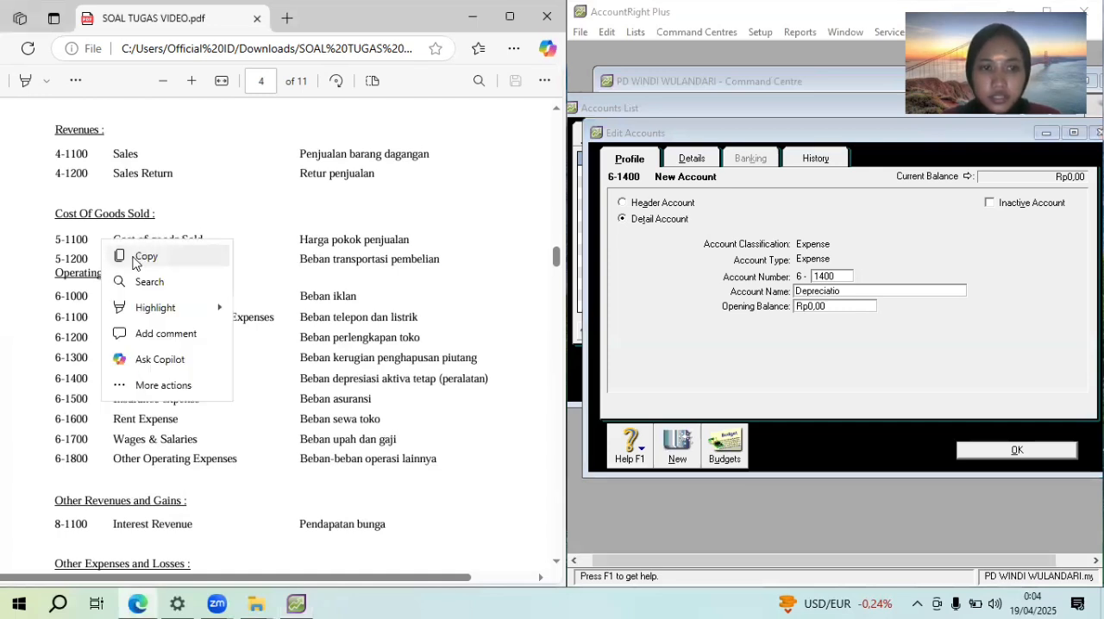
pyautogui.click(139, 258)
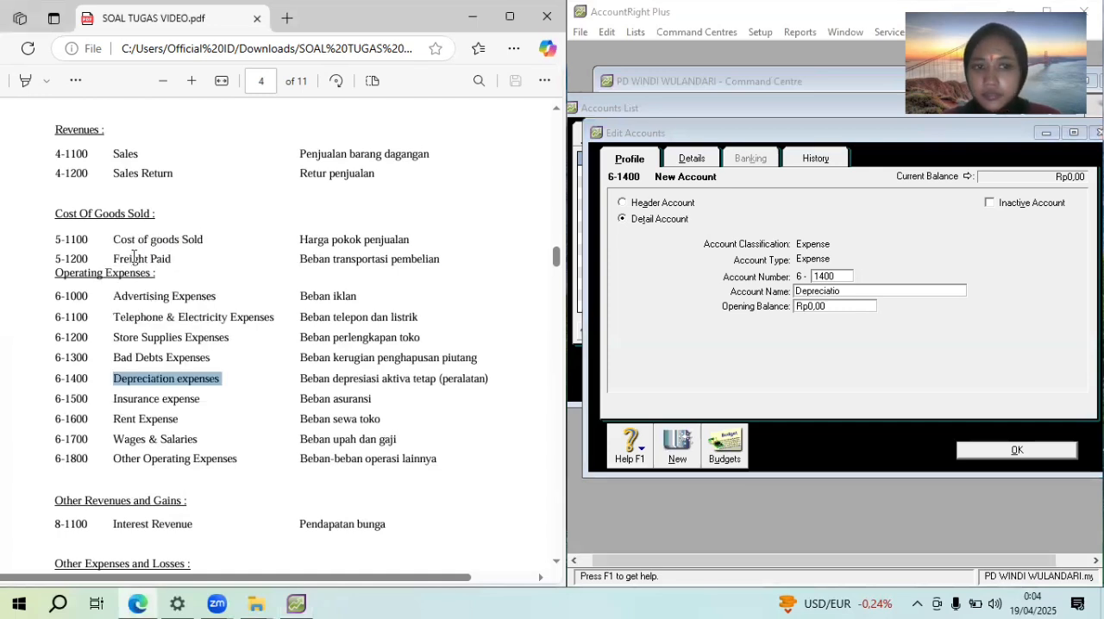
pyautogui.click(849, 292)
pyautogui.hotkey('ctrl', 'v')
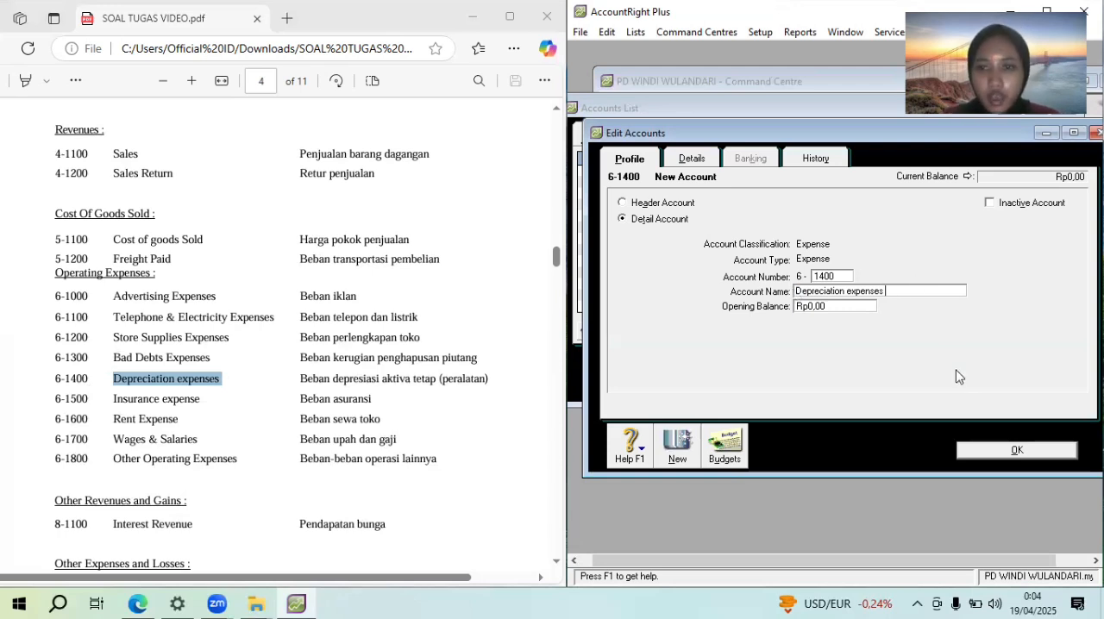
# Add an Expense detail account numbered 6-1500 and name it "Insurance expense", as listed in the PDF
pyautogui.click(678, 445)
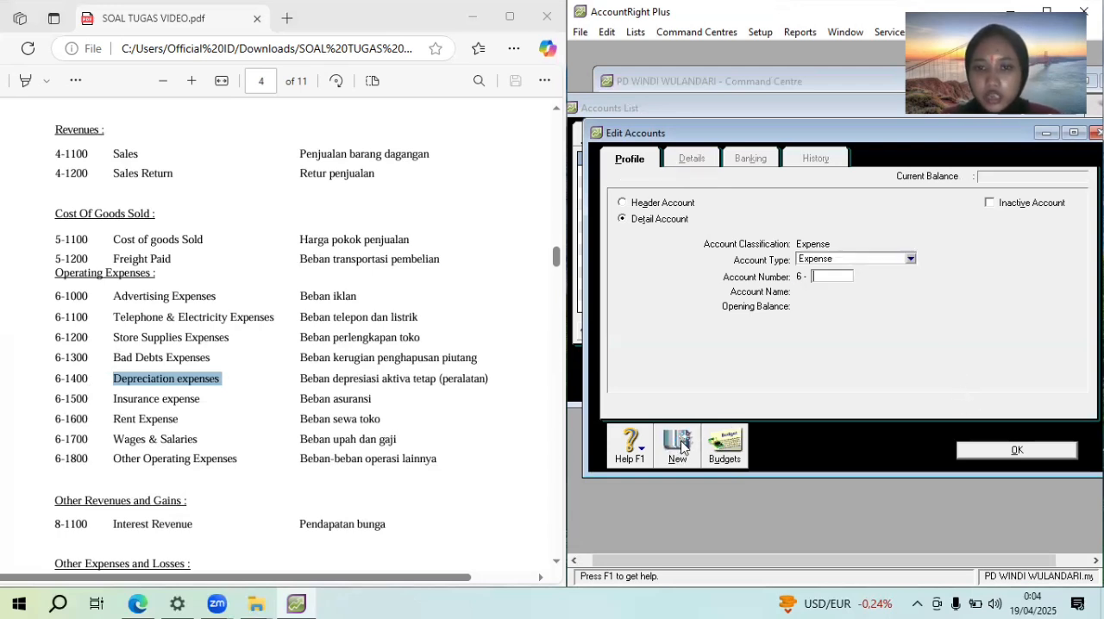
pyautogui.moveTo(198, 399); pyautogui.dragTo(100, 399)
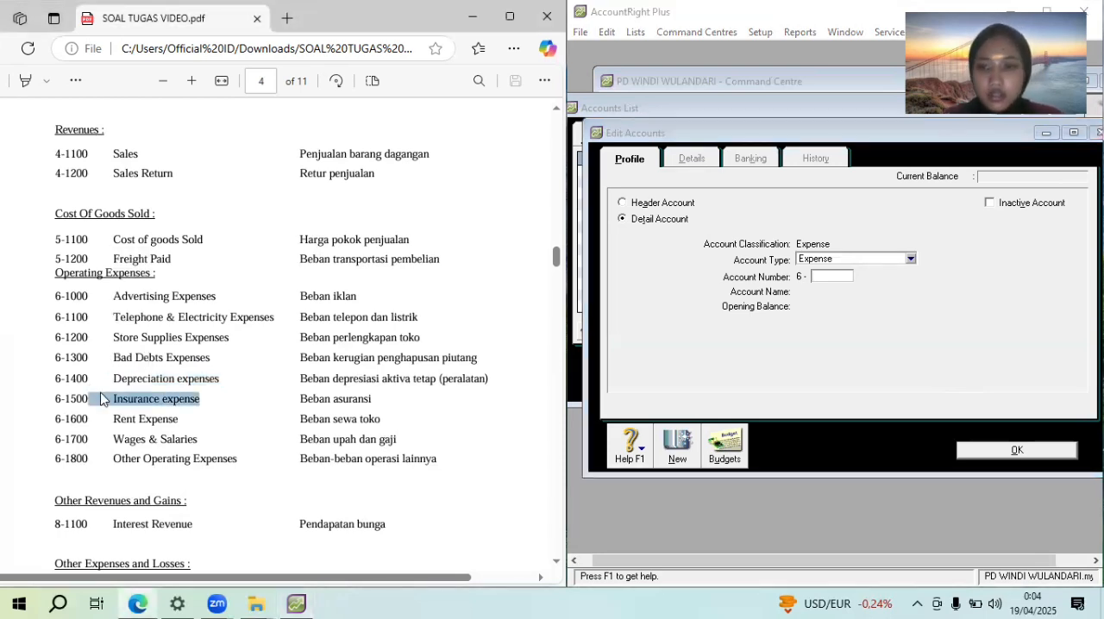
pyautogui.click(824, 277)
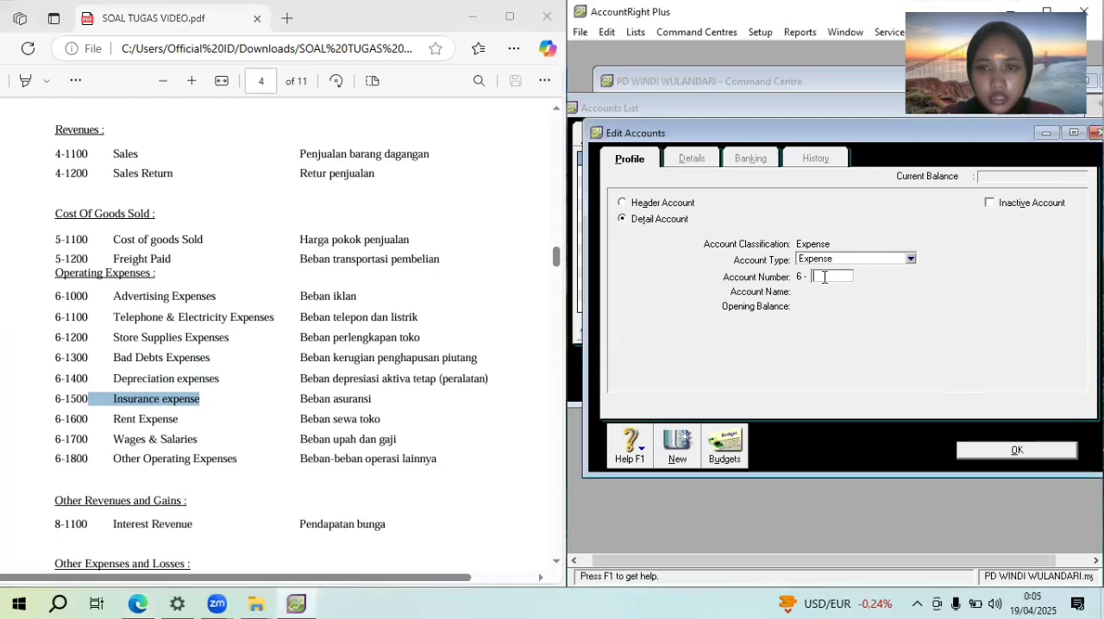
pyautogui.press('Tab')
pyautogui.hotkey('ctrl', 'v')
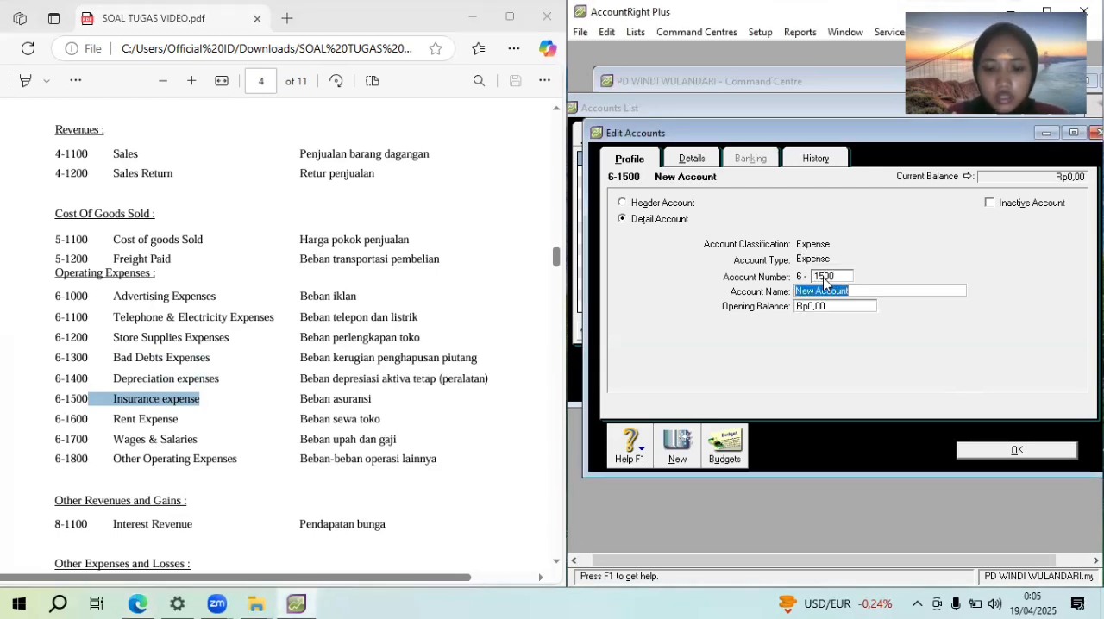
# Copy "Rent Expense" from the PDF and add an Expense detail account numbered 6-1600 with that name
pyautogui.click(166, 417)
pyautogui.moveTo(177, 421); pyautogui.dragTo(101, 426)
pyautogui.hotkey('ctrl', 'c')
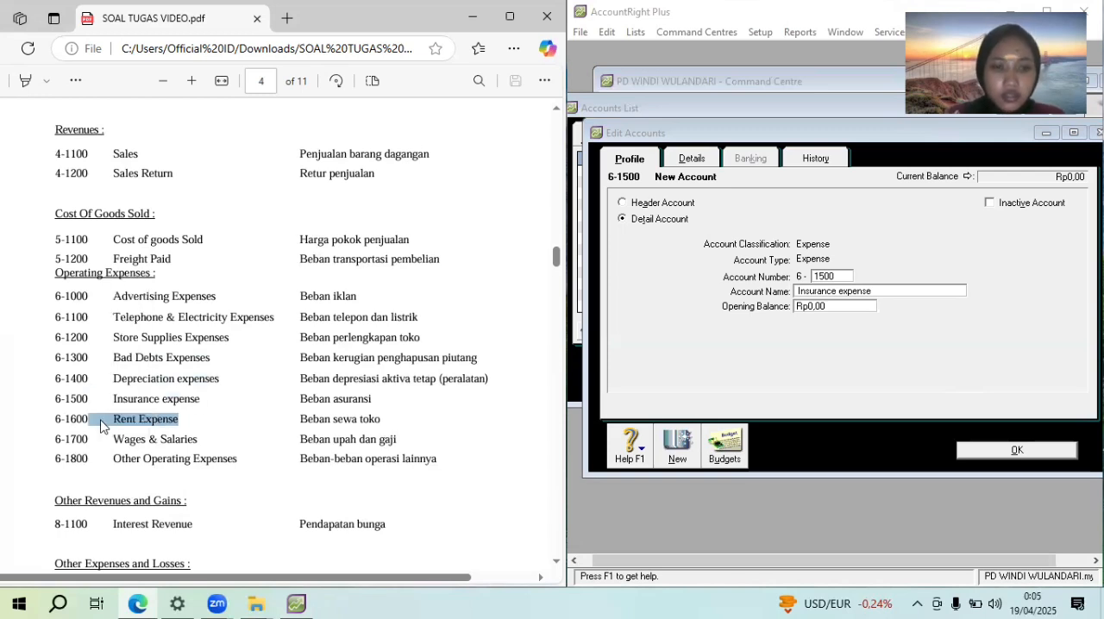
pyautogui.click(685, 449)
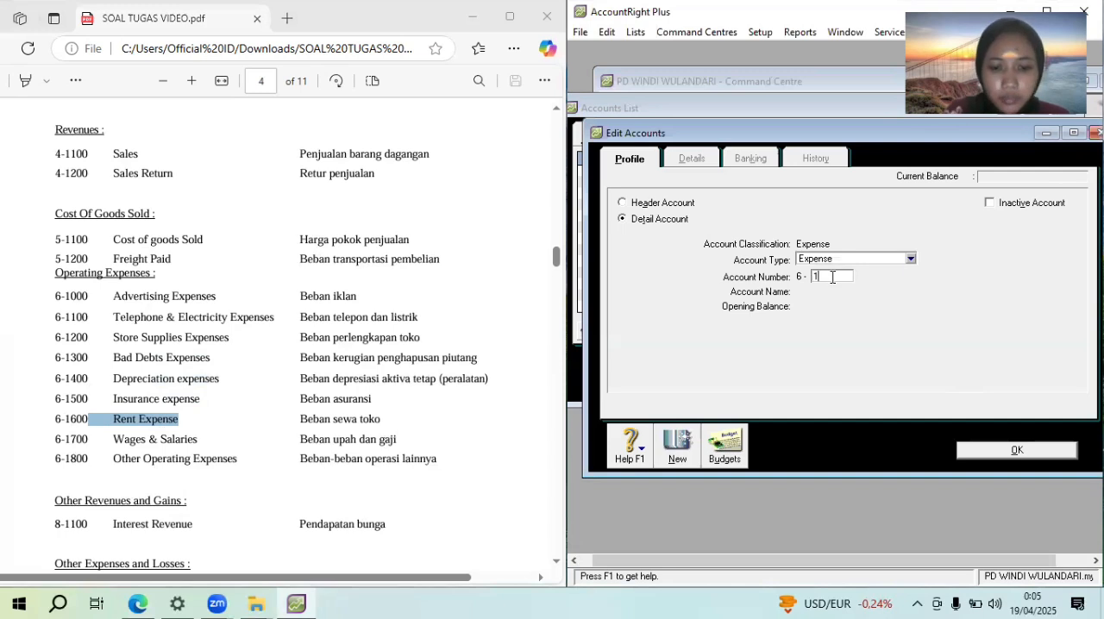
pyautogui.press('Tab')
pyautogui.hotkey('ctrl', 'v')
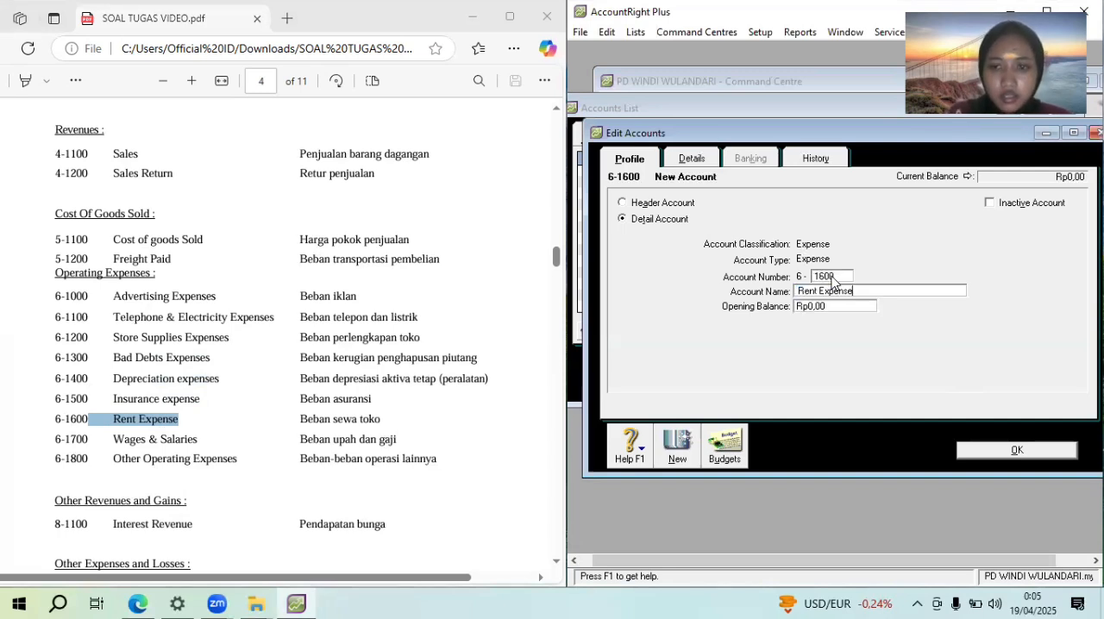
# Add an Expense detail account numbered 6-1800 named "Other Operating Expenses" and return to the accounts list
pyautogui.click(689, 457)
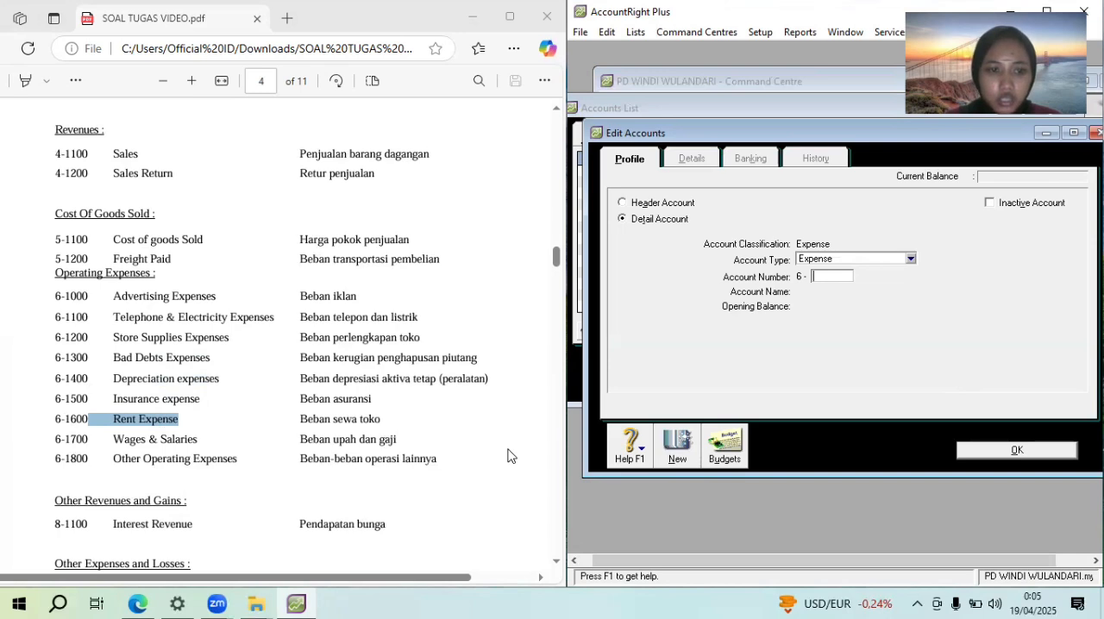
pyautogui.moveTo(243, 460); pyautogui.dragTo(111, 462)
pyautogui.rightClick(105, 466)
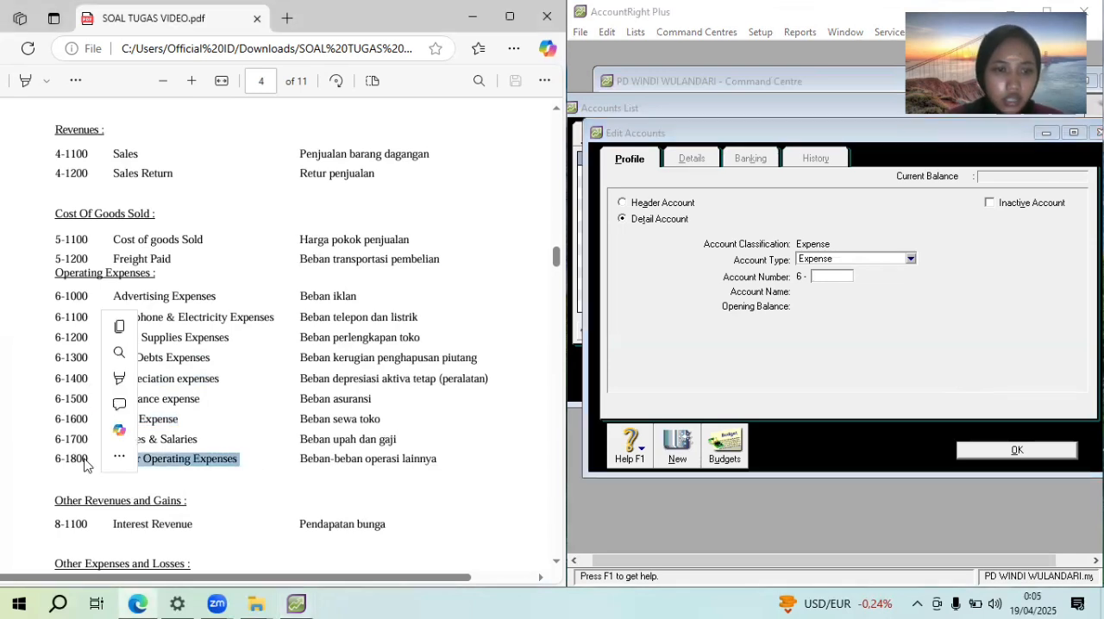
pyautogui.click(121, 327)
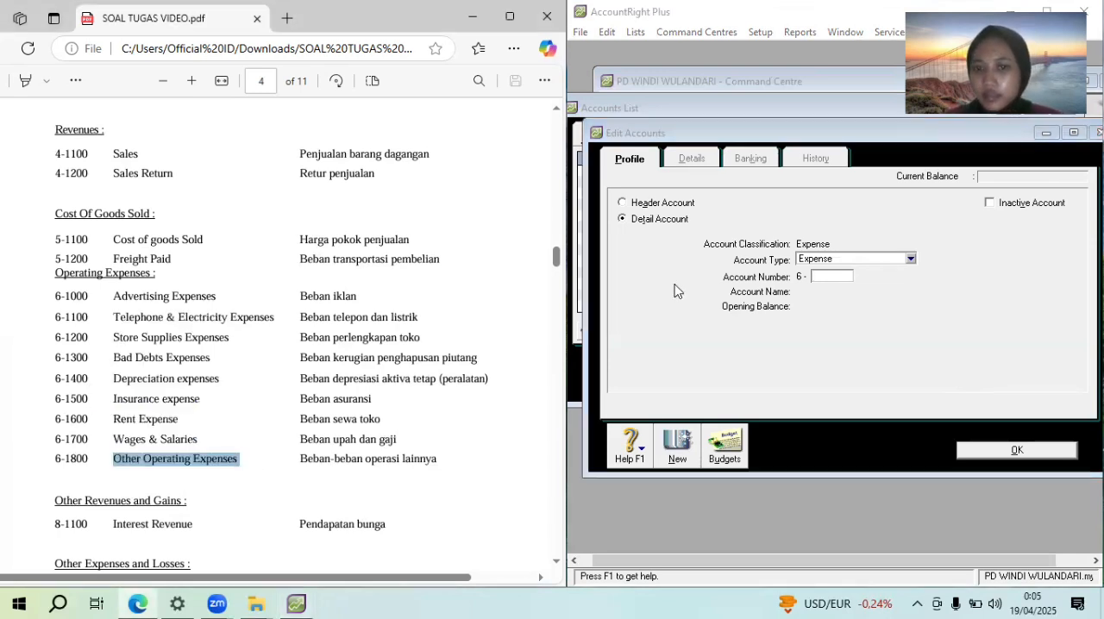
pyautogui.click(829, 277)
pyautogui.write('1800')
pyautogui.press('Tab')
pyautogui.hotkey('ctrl', 'v')
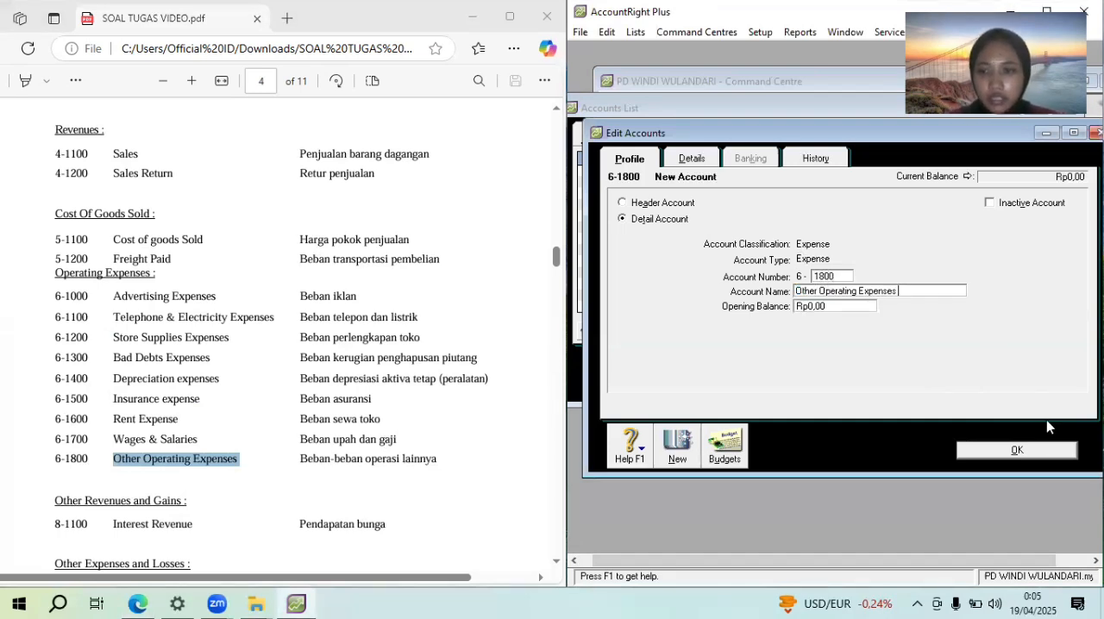
pyautogui.click(1056, 450)
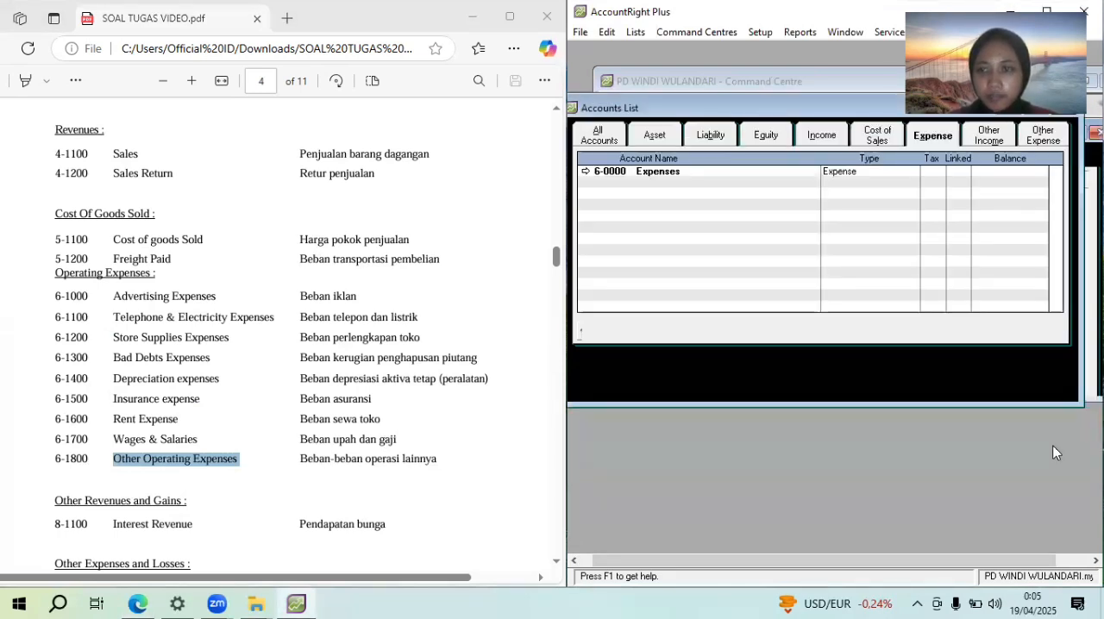
# Add an Other Income detail account numbered 8-1100 and name it "Interest Revenue", copying the name from the PDF
pyautogui.click(989, 137)
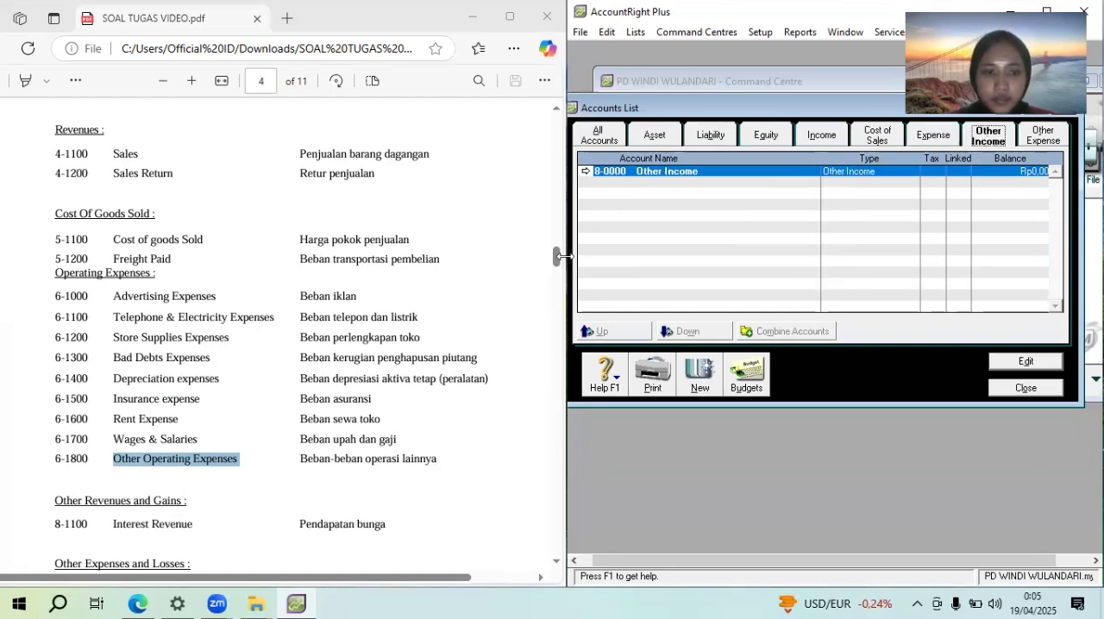
pyautogui.scroll(-3, 562, 256)
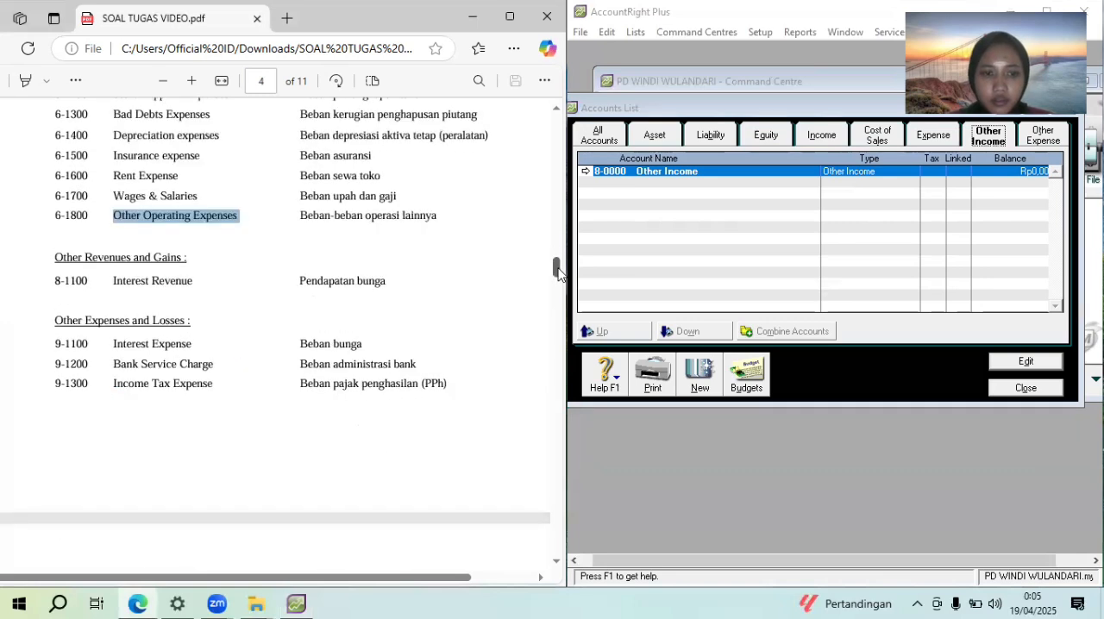
pyautogui.click(698, 388)
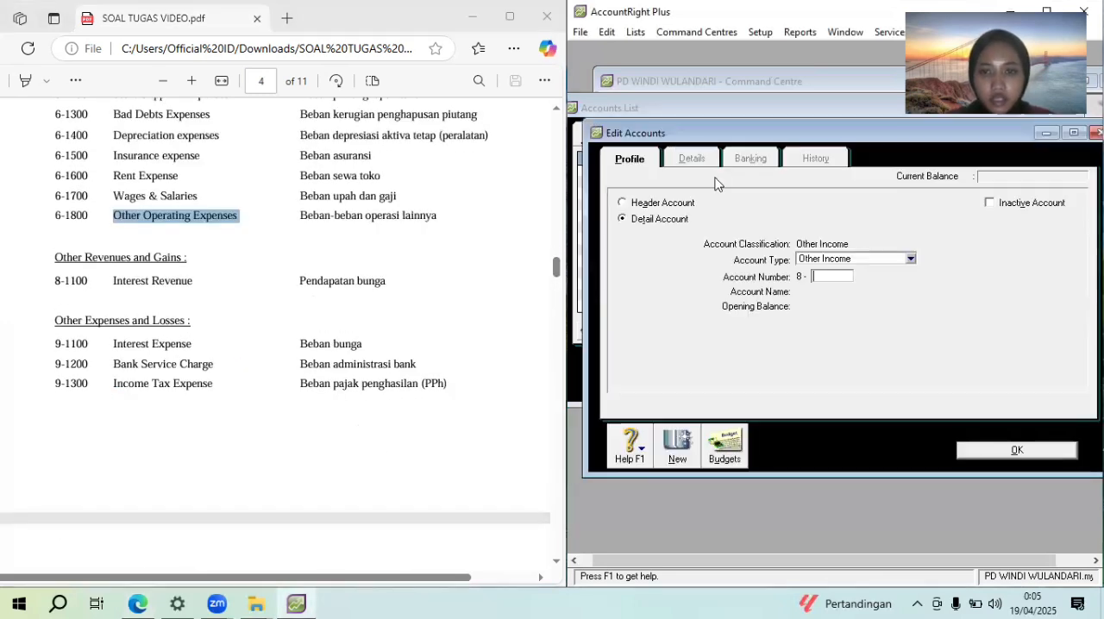
pyautogui.write('1100')
pyautogui.press('Tab')
pyautogui.press('BackSpace')
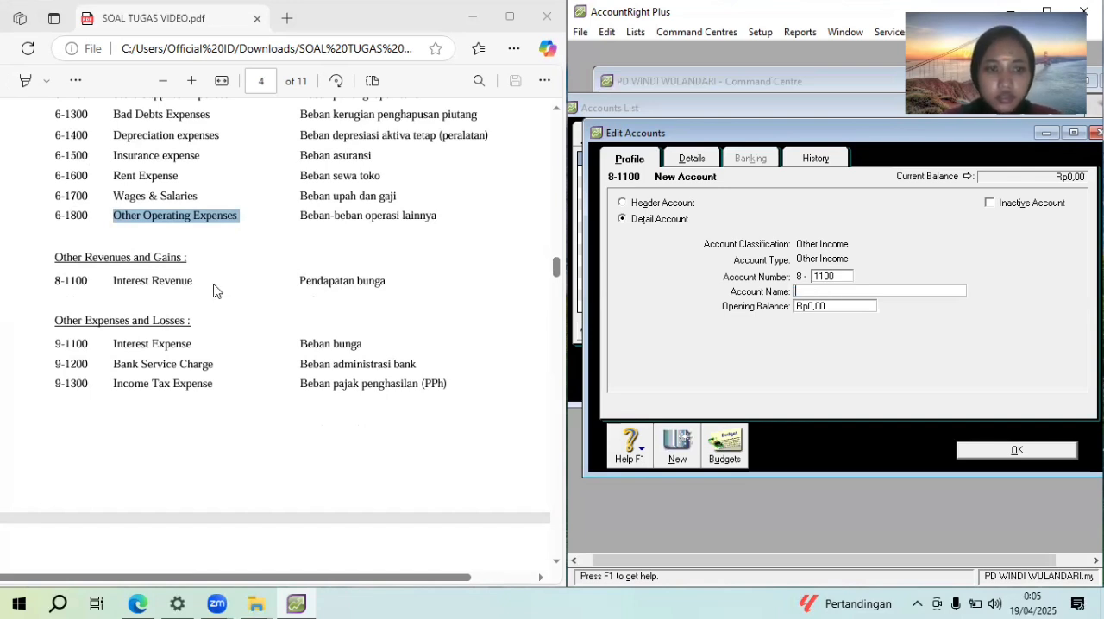
pyautogui.tripleClick(121, 279)
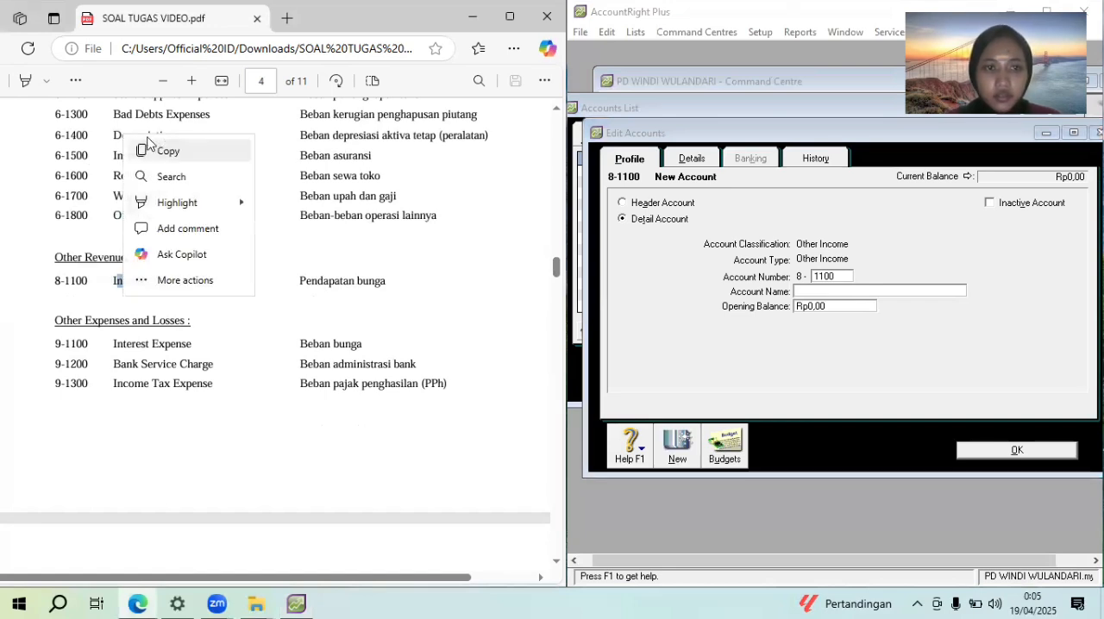
pyautogui.click(145, 150)
pyautogui.click(848, 292)
pyautogui.hotkey('ctrl', 'v')
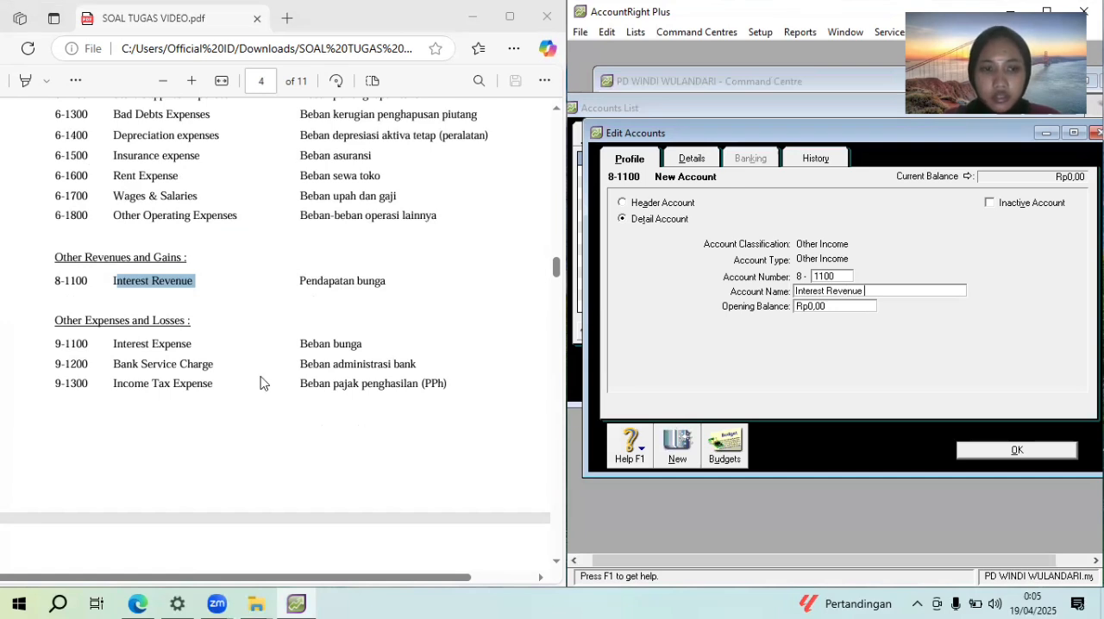
# Copy "Interest Expense" from the PDF and add an Other Expense detail account numbered 9-1100 with that name
pyautogui.moveTo(195, 345); pyautogui.dragTo(112, 344)
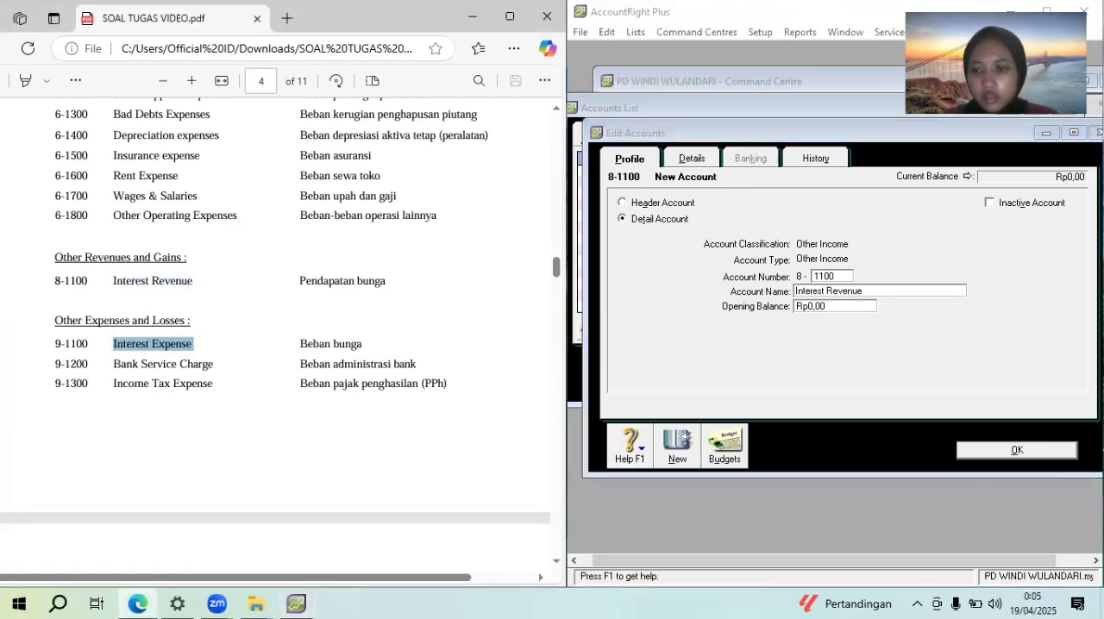
pyautogui.click(1059, 451)
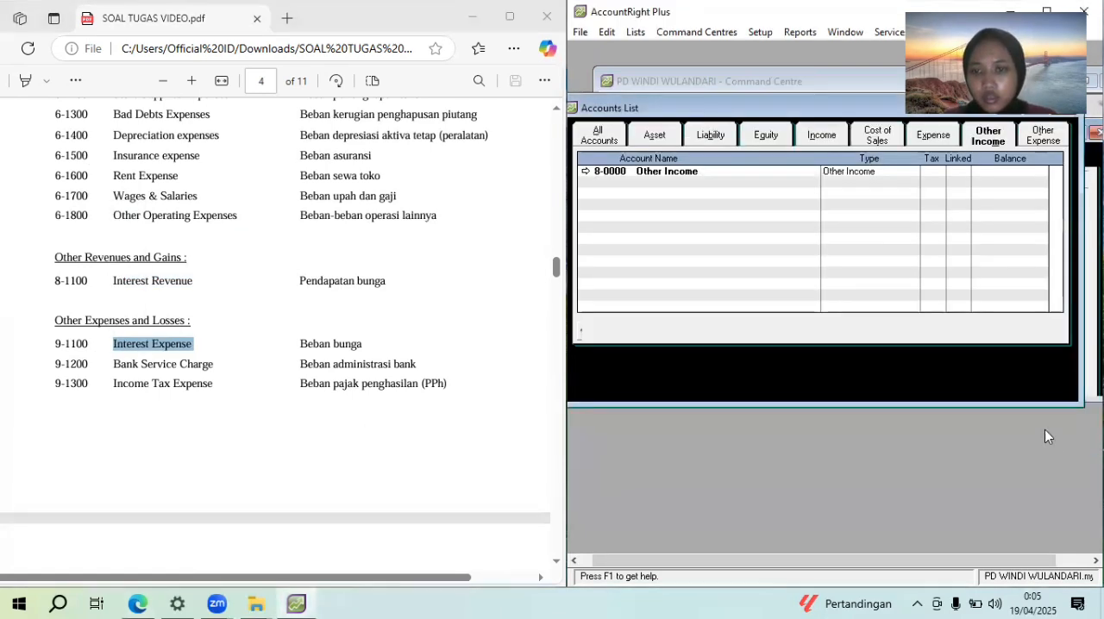
pyautogui.click(1042, 135)
pyautogui.click(697, 380)
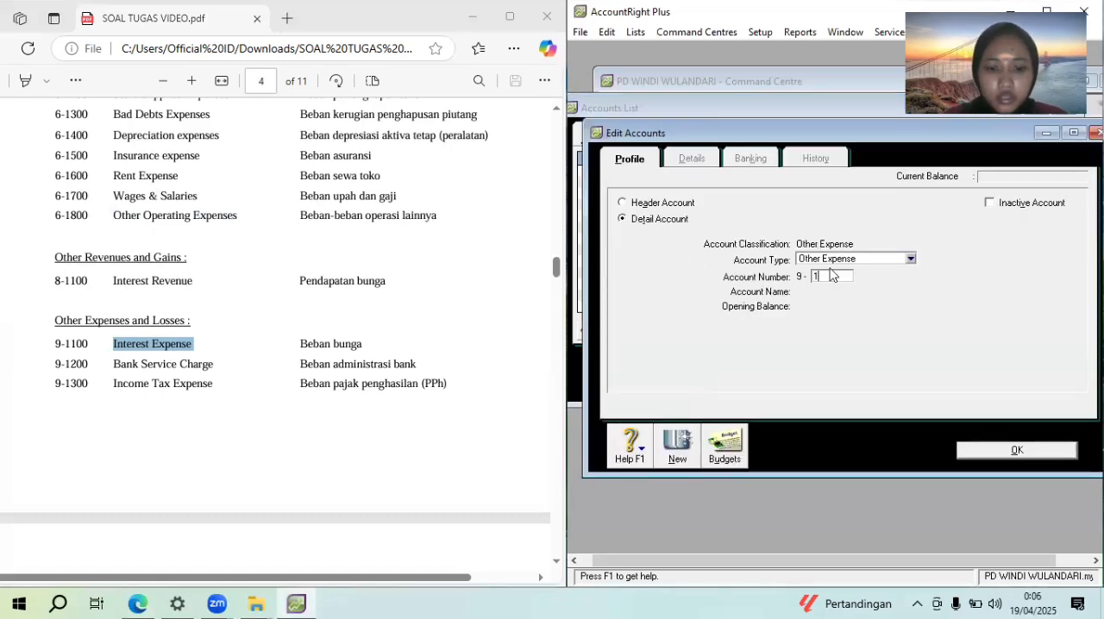
pyautogui.press('Tab')
pyautogui.hotkey('ctrl', 'v')
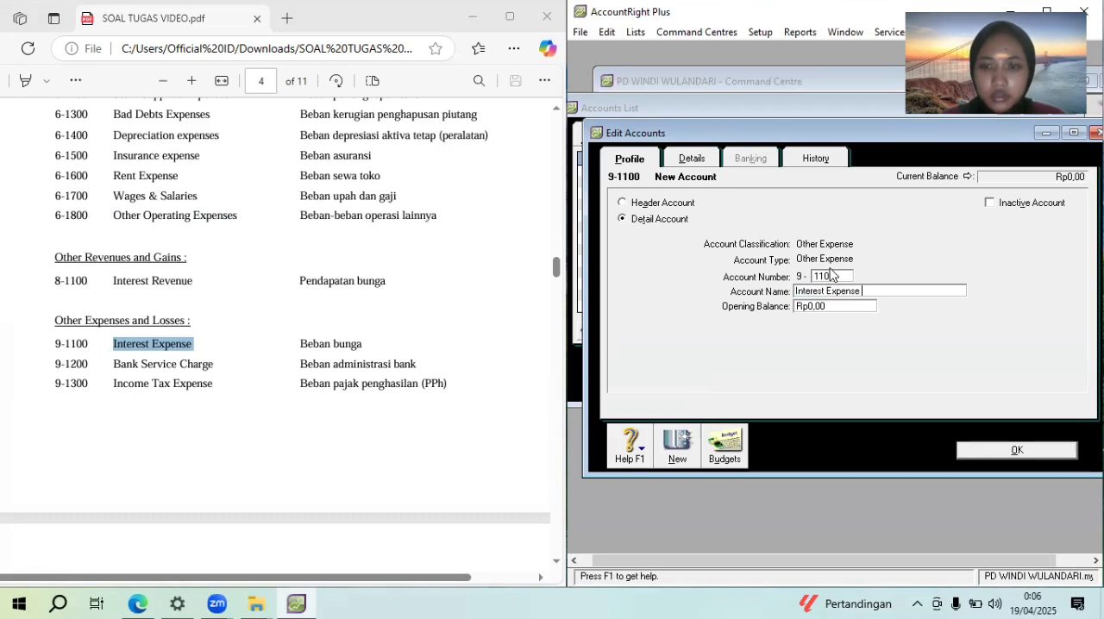
# Add an Other Expense detail account numbered 9-1200 named "Bank Service Charge", copying the name from the PDF
pyautogui.click(678, 453)
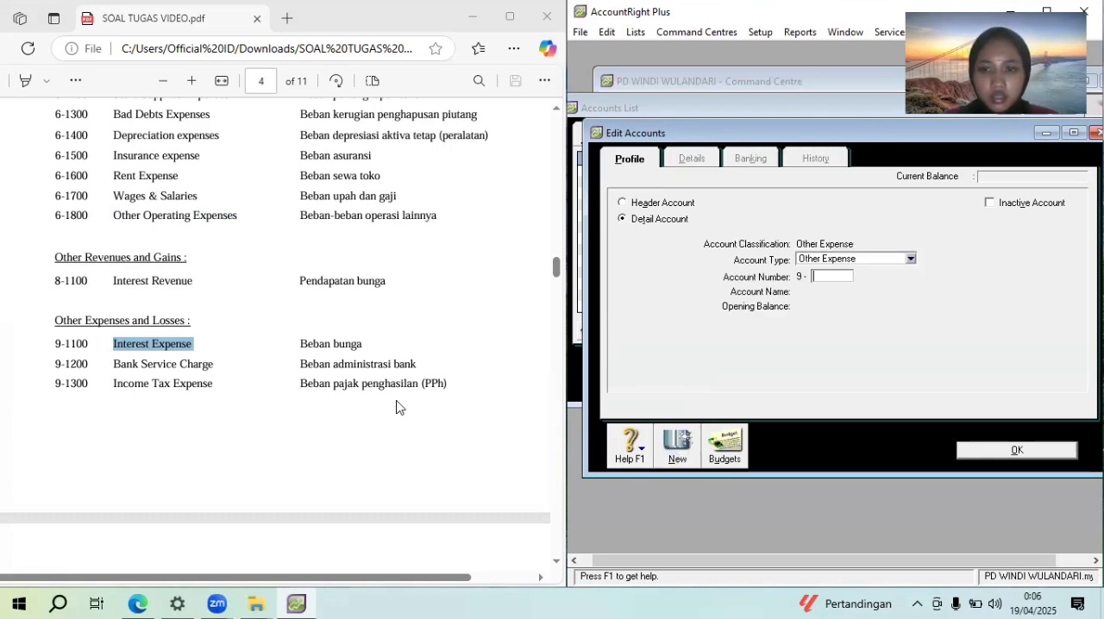
pyautogui.moveTo(216, 364); pyautogui.dragTo(101, 369)
pyautogui.hotkey('ctrl', 'c')
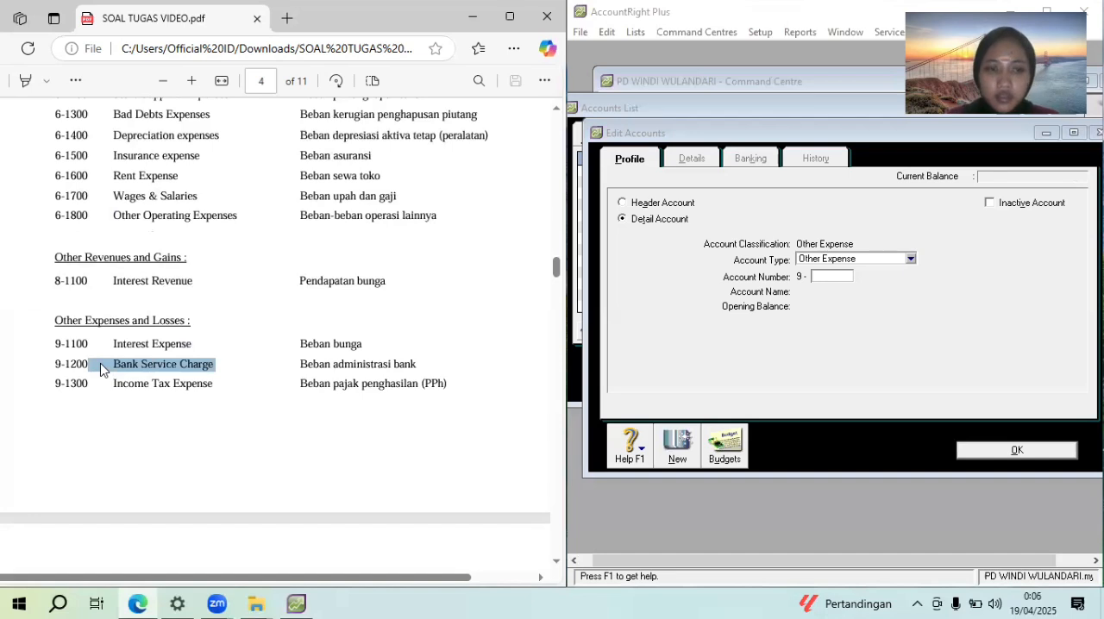
pyautogui.click(817, 276)
pyautogui.write('1200')
pyautogui.press('Tab')
pyautogui.hotkey('ctrl', 'v')
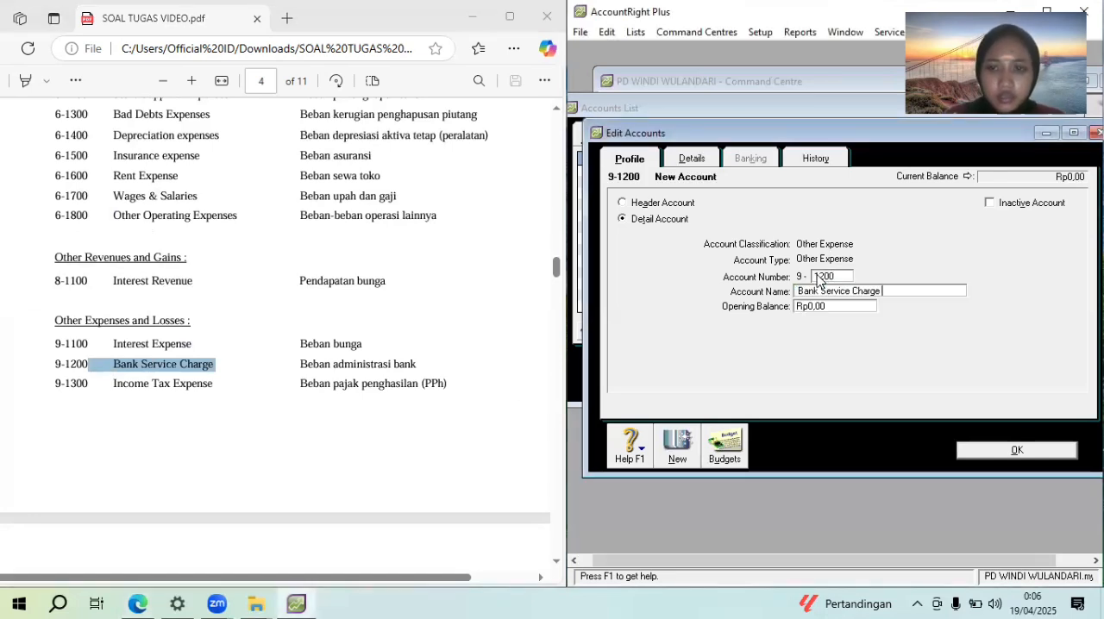
# Copy "Income Tax Expense" from the PDF, add it as Other Expense detail account 9-1300, and return to the accounts list
pyautogui.click(221, 385)
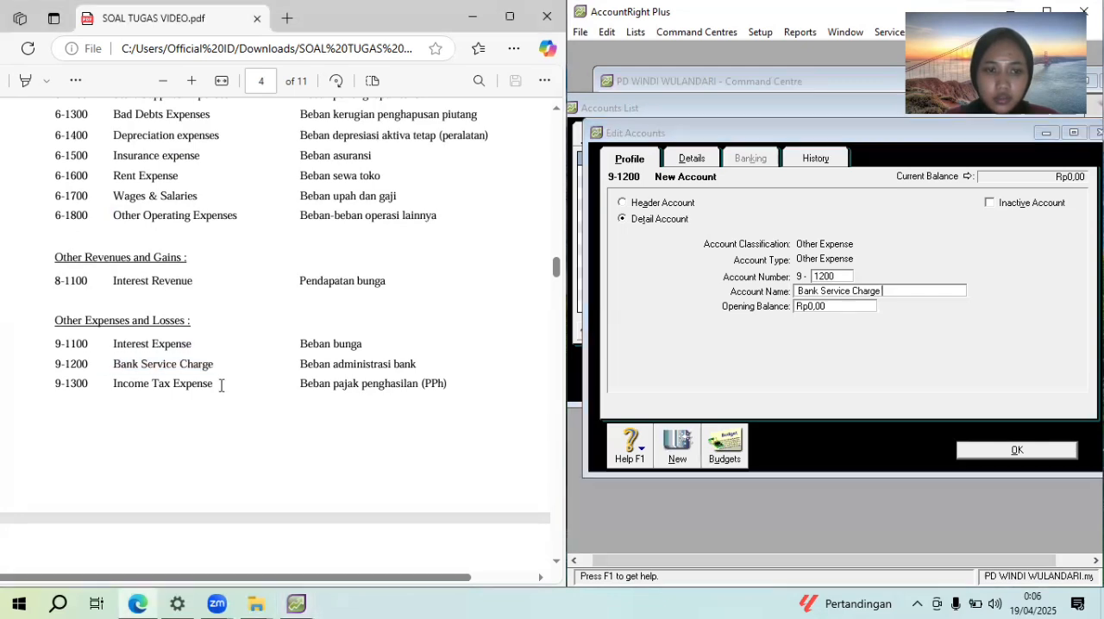
pyautogui.moveTo(215, 386); pyautogui.dragTo(97, 386)
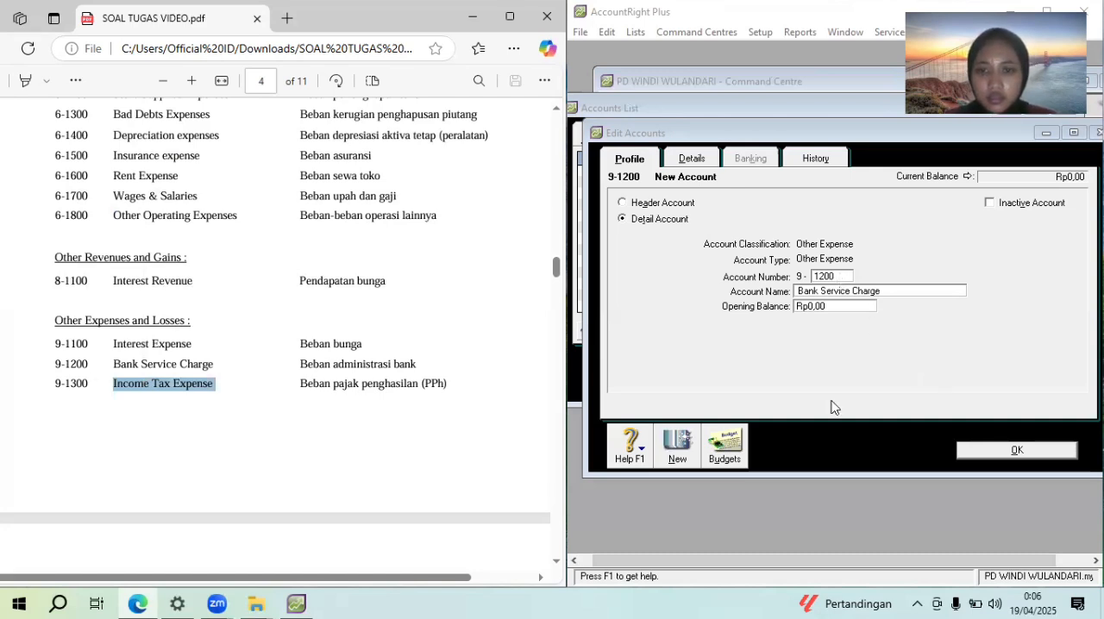
pyautogui.click(681, 442)
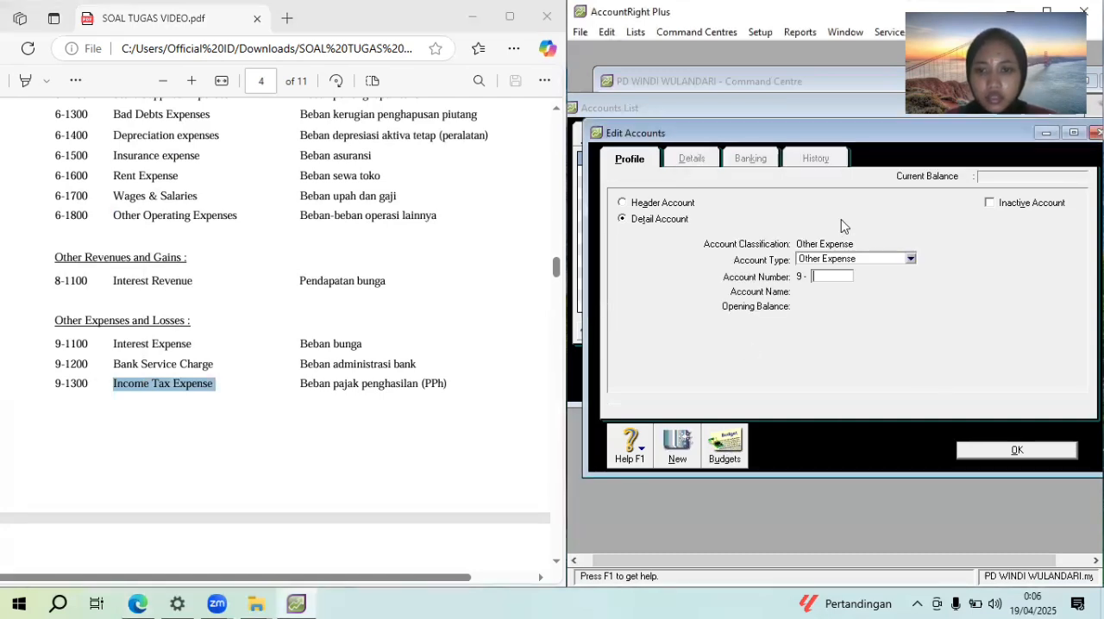
pyautogui.write('1300')
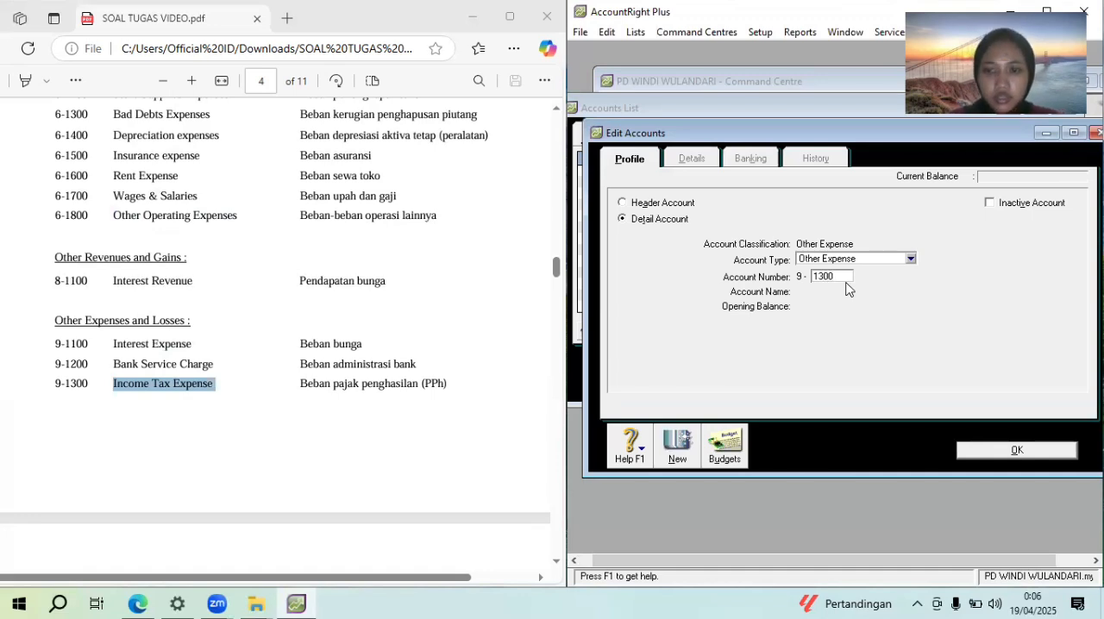
pyautogui.press('Tab')
pyautogui.hotkey('ctrl', 'v')
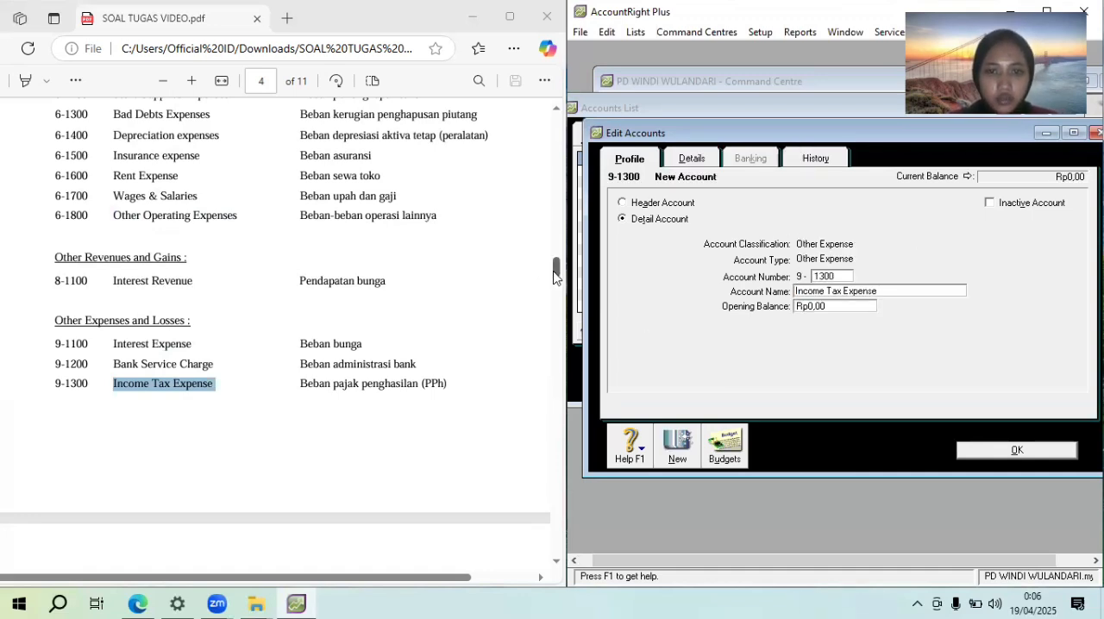
pyautogui.moveTo(556, 276); pyautogui.dragTo(555, 285)
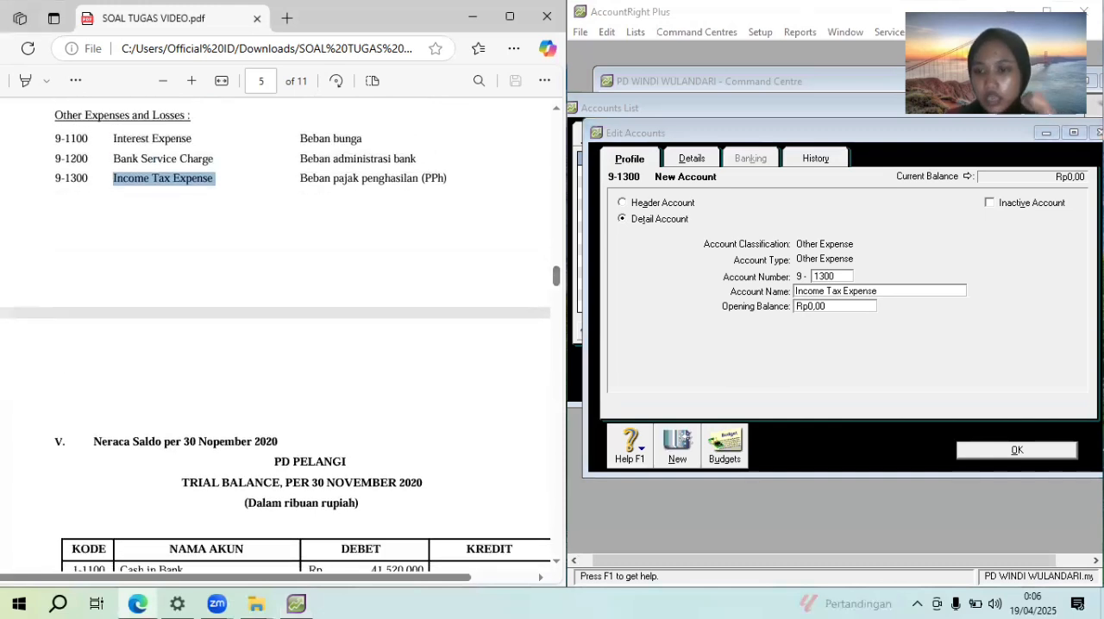
pyautogui.click(1043, 448)
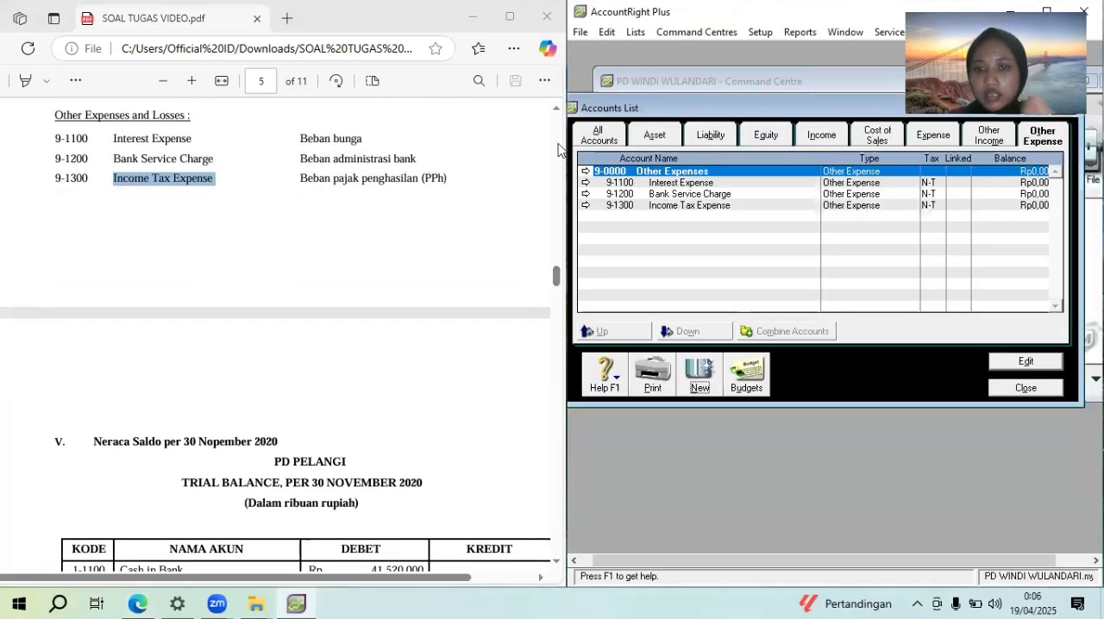
# Among the asset accounts, move Cash in bank and Electronic Clearing Account down one level under the Current asset header
pyautogui.click(677, 136)
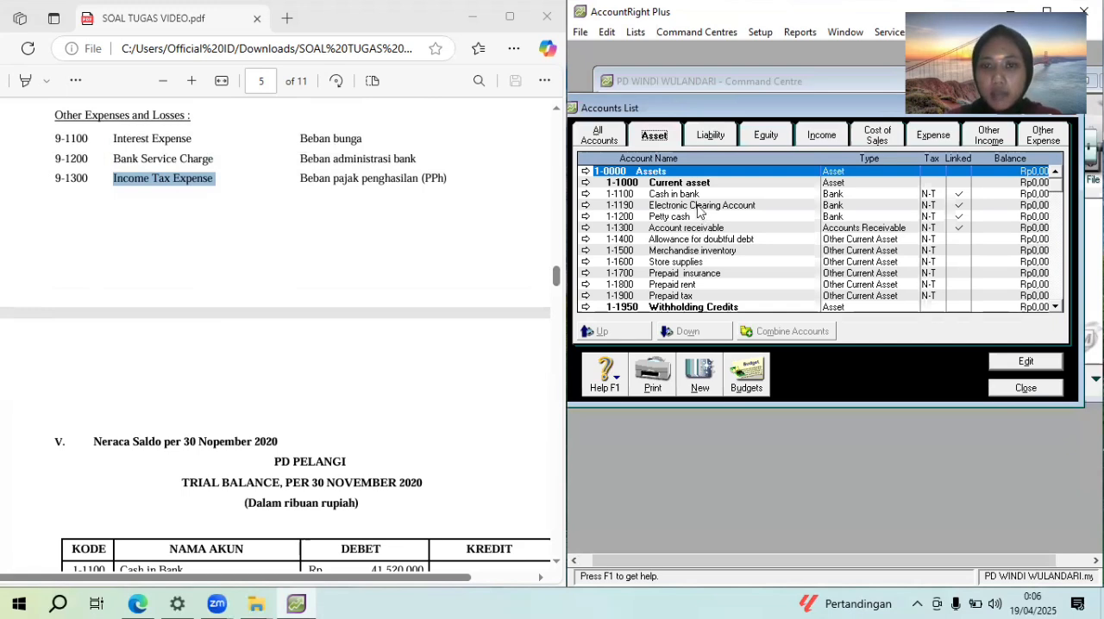
pyautogui.click(690, 197)
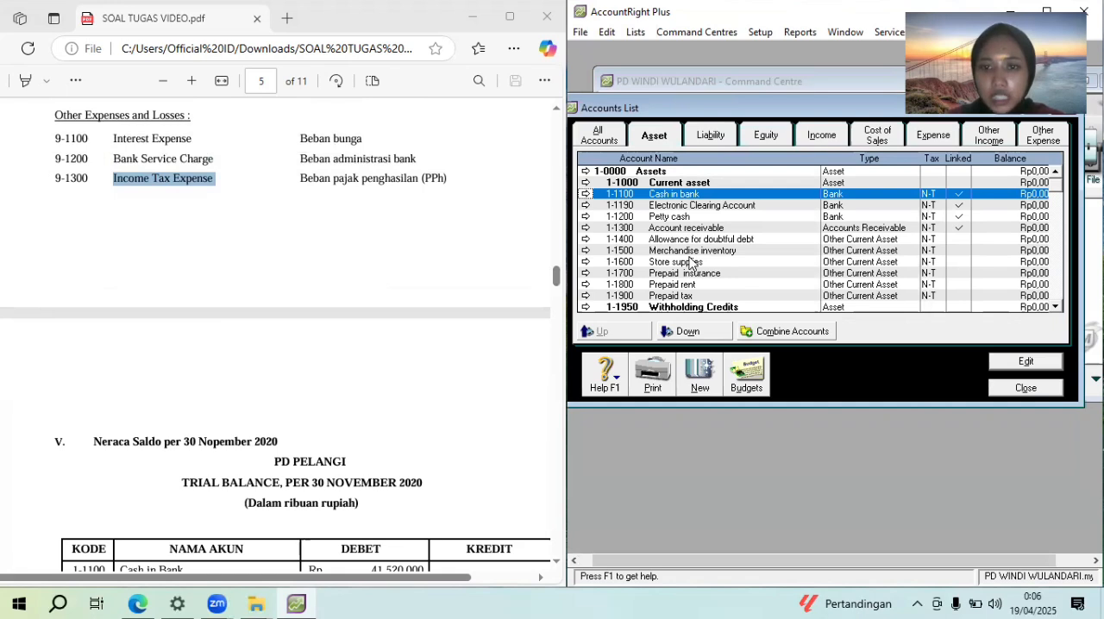
pyautogui.click(690, 337)
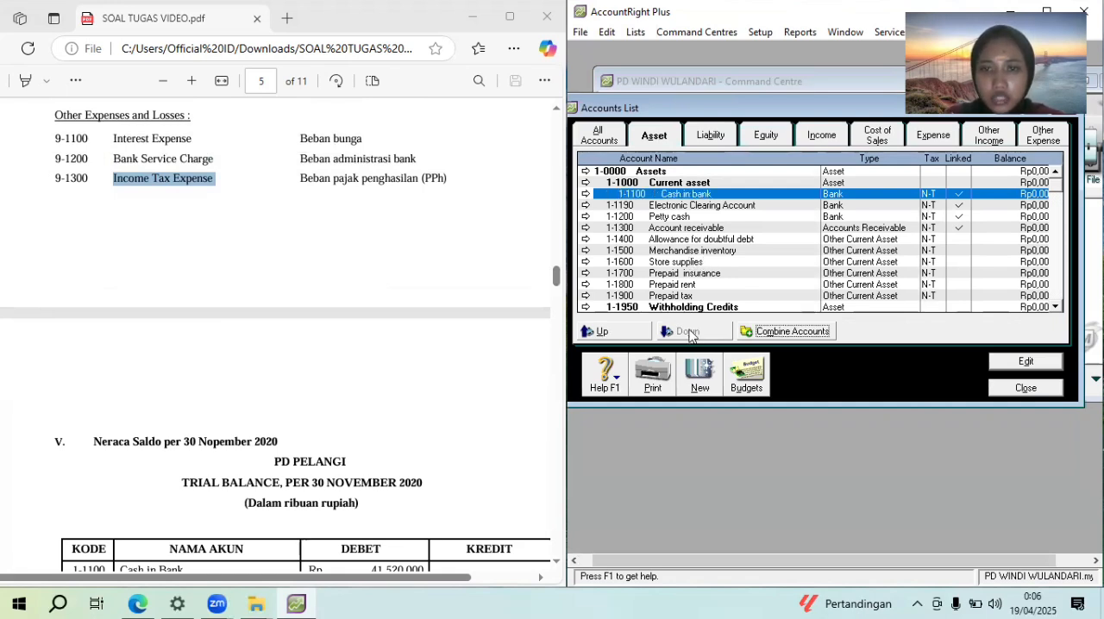
pyautogui.press('Down')
pyautogui.click(688, 296)
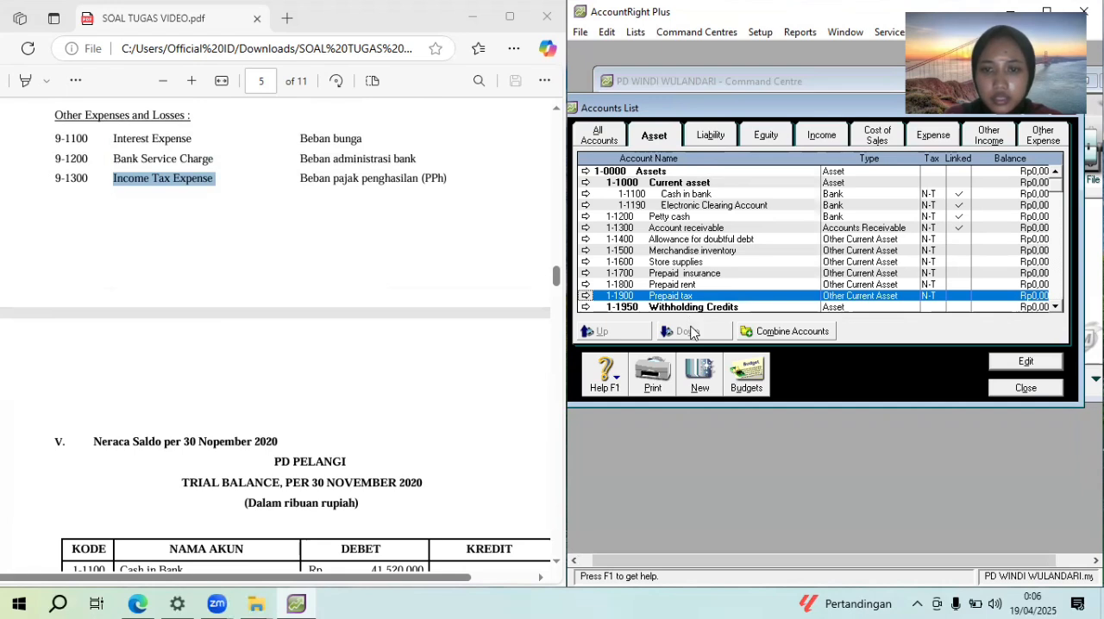
pyautogui.click(690, 285)
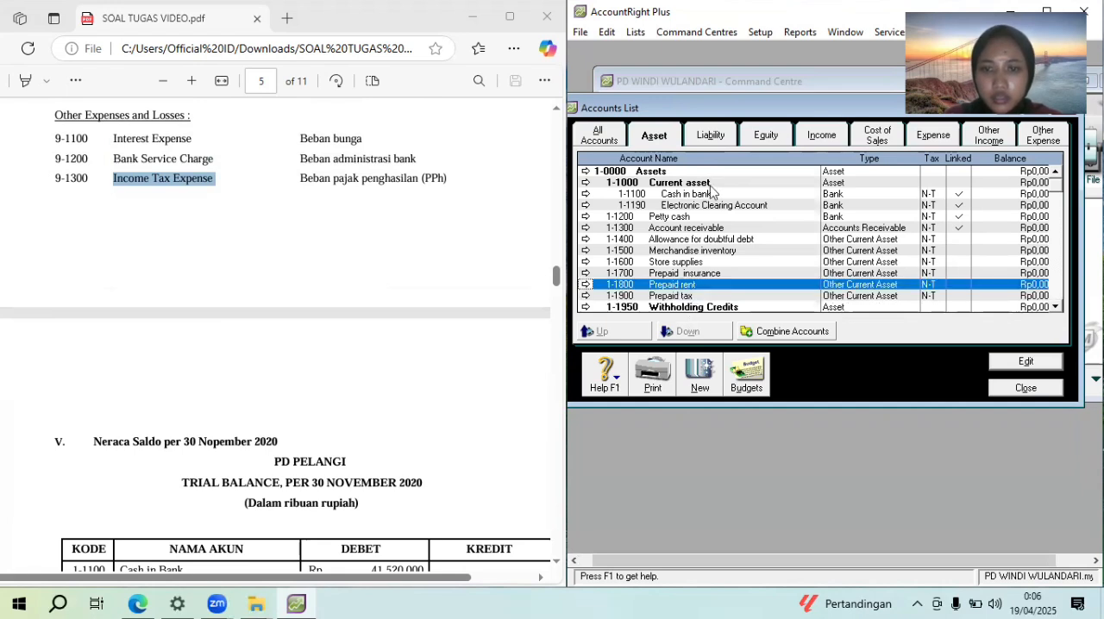
# Move Petty cash, Account receivable, Allowance for doubtful debt and Merchandise inventory down one level under Current asset
pyautogui.click(714, 219)
pyautogui.click(696, 335)
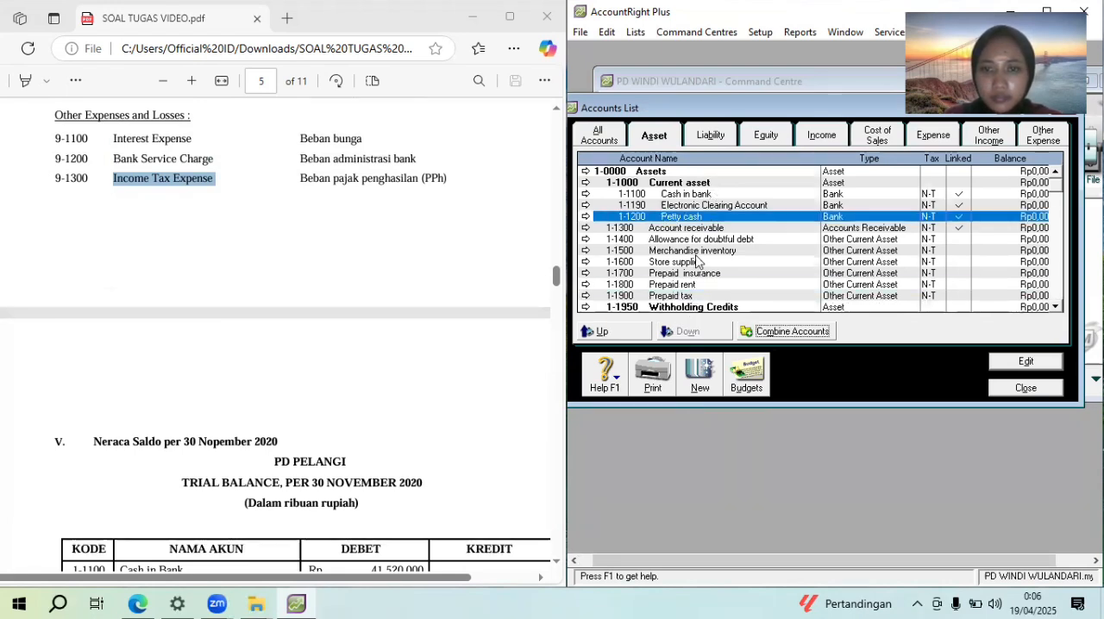
pyautogui.click(695, 230)
pyautogui.click(688, 331)
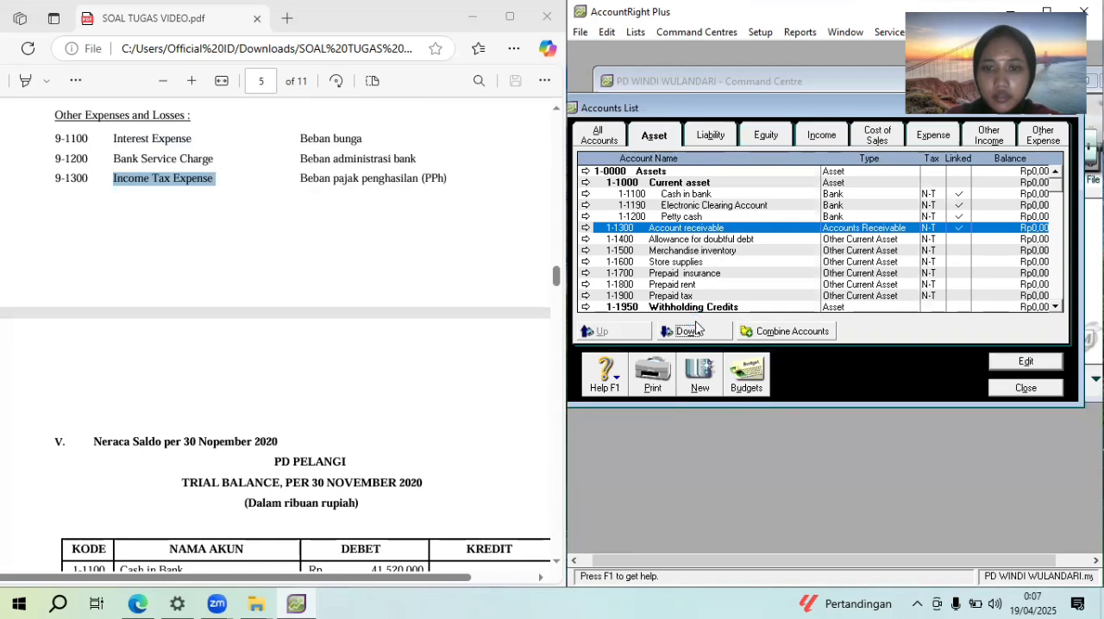
pyautogui.click(702, 242)
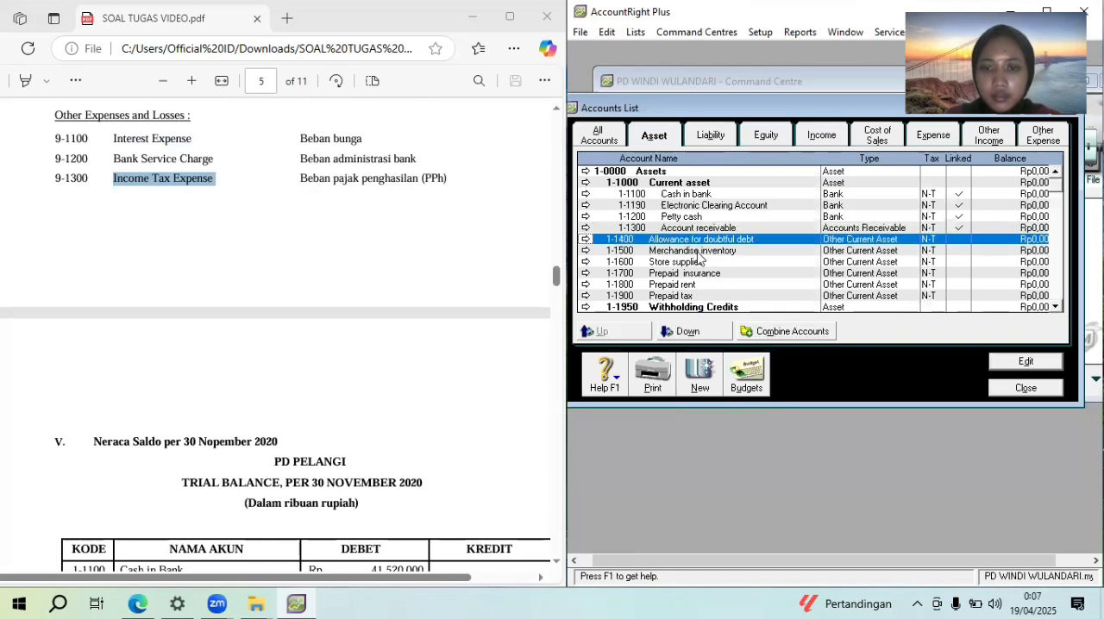
pyautogui.click(688, 331)
pyautogui.click(707, 252)
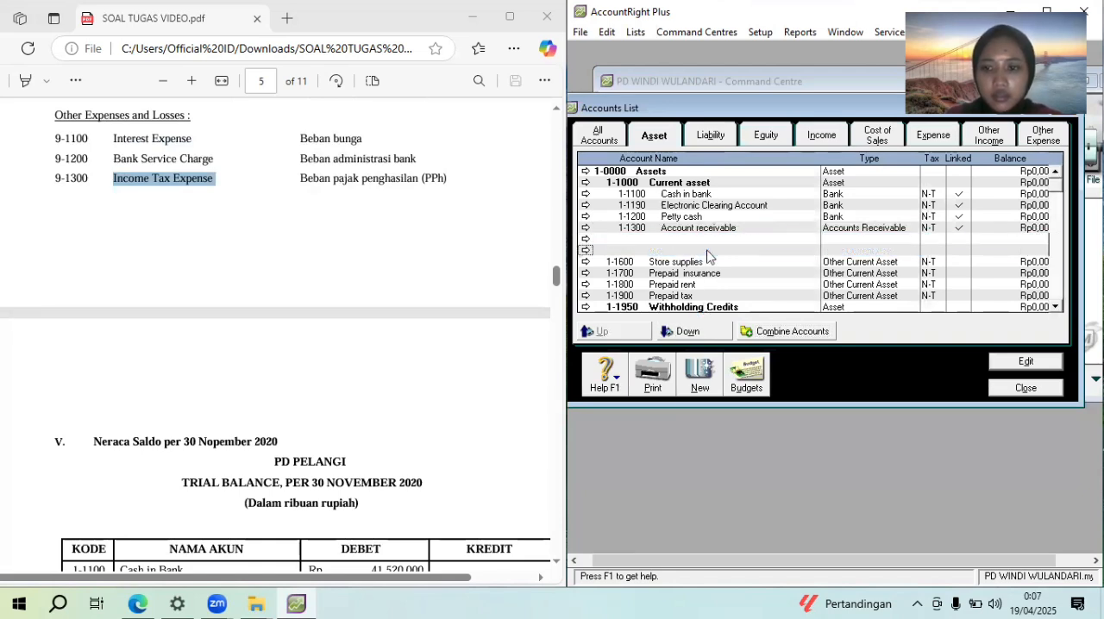
pyautogui.click(690, 329)
# Move Store supplies, Prepaid insurance, Prepaid rent and Prepaid tax down one level under Current asset
pyautogui.click(707, 264)
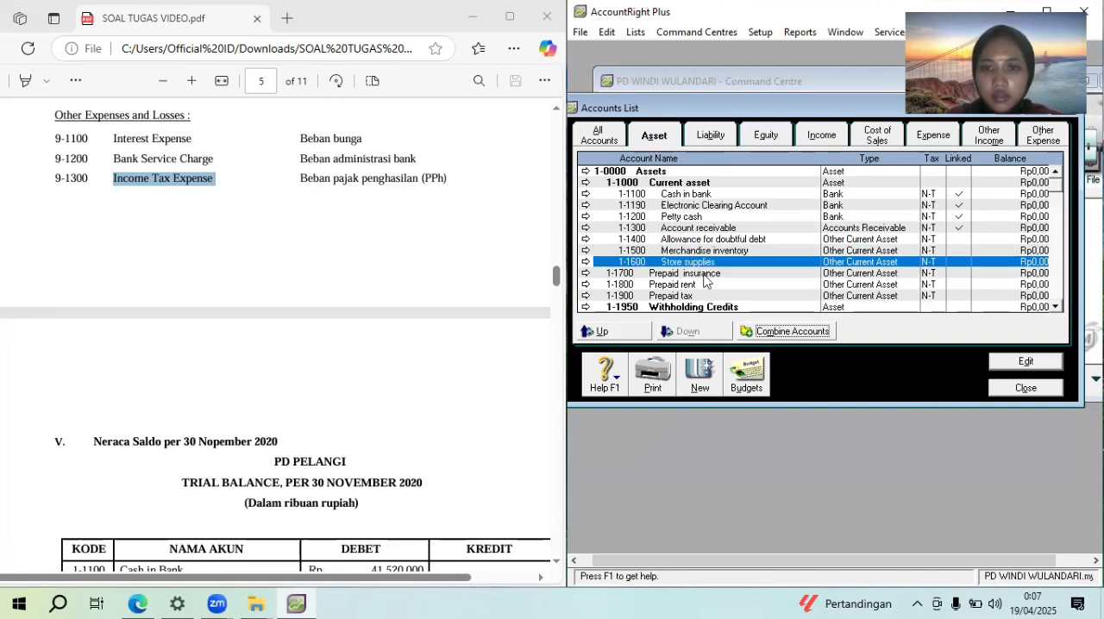
pyautogui.click(709, 276)
pyautogui.click(697, 333)
pyautogui.click(700, 286)
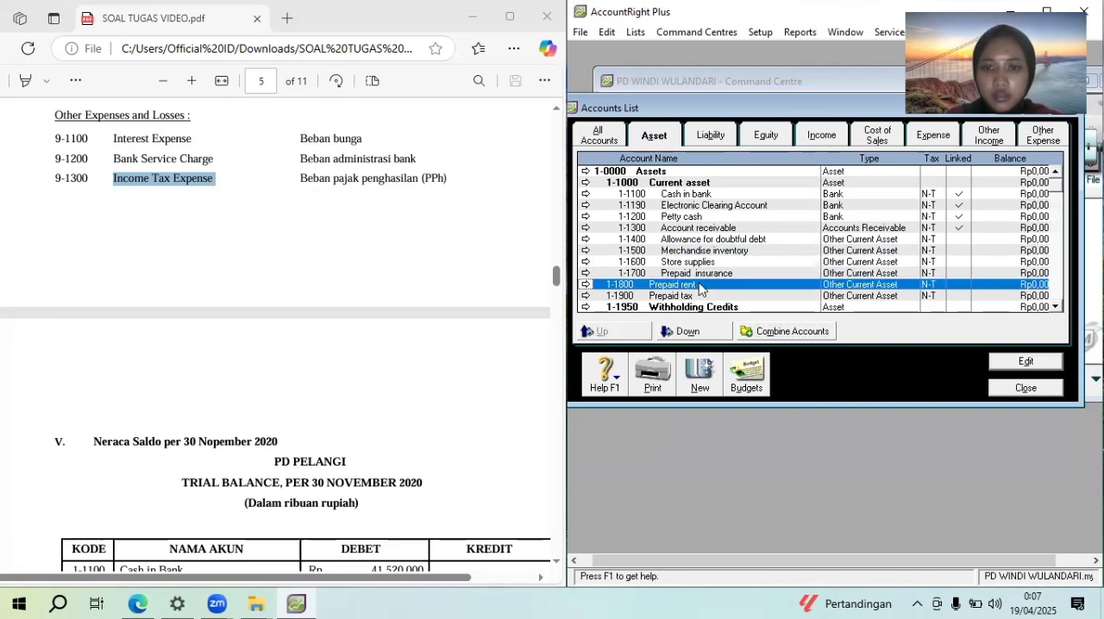
pyautogui.click(690, 332)
pyautogui.click(690, 297)
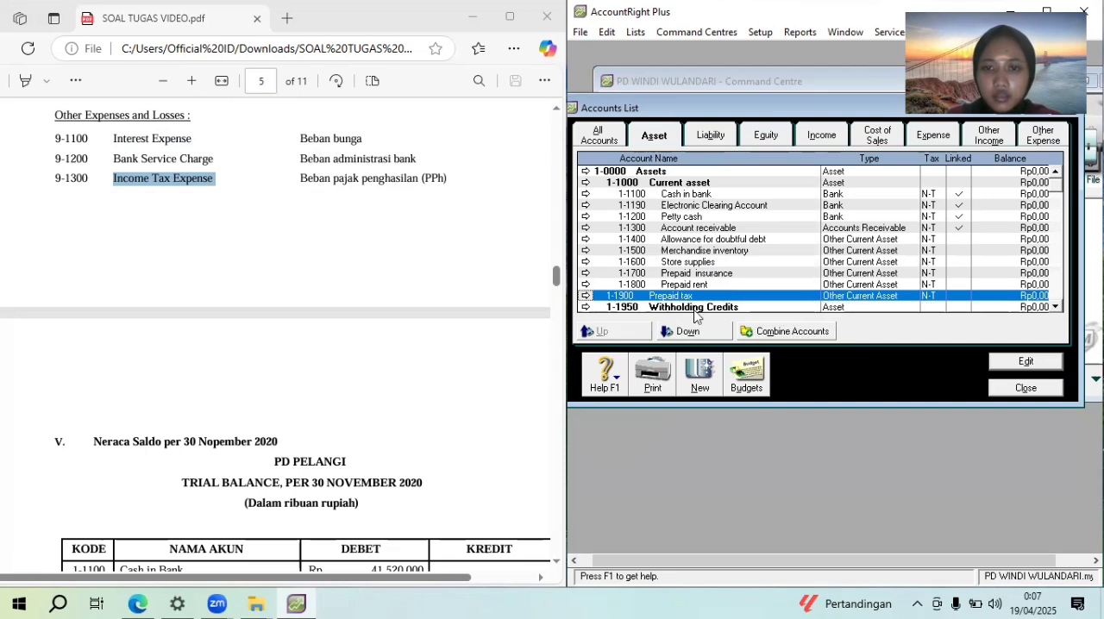
pyautogui.click(690, 332)
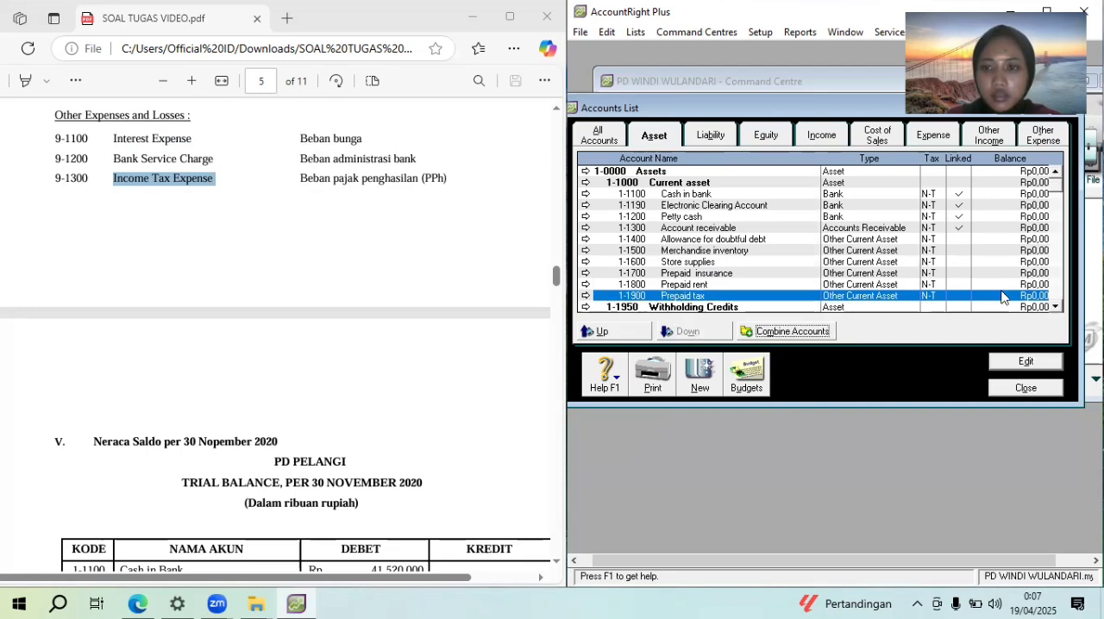
# Move Payroll Cheque Account down one level under Withholding Credits, and Equipment at cost and Equipment accum dep down one level under Fixed assets
pyautogui.scroll(-2, 1054, 311)
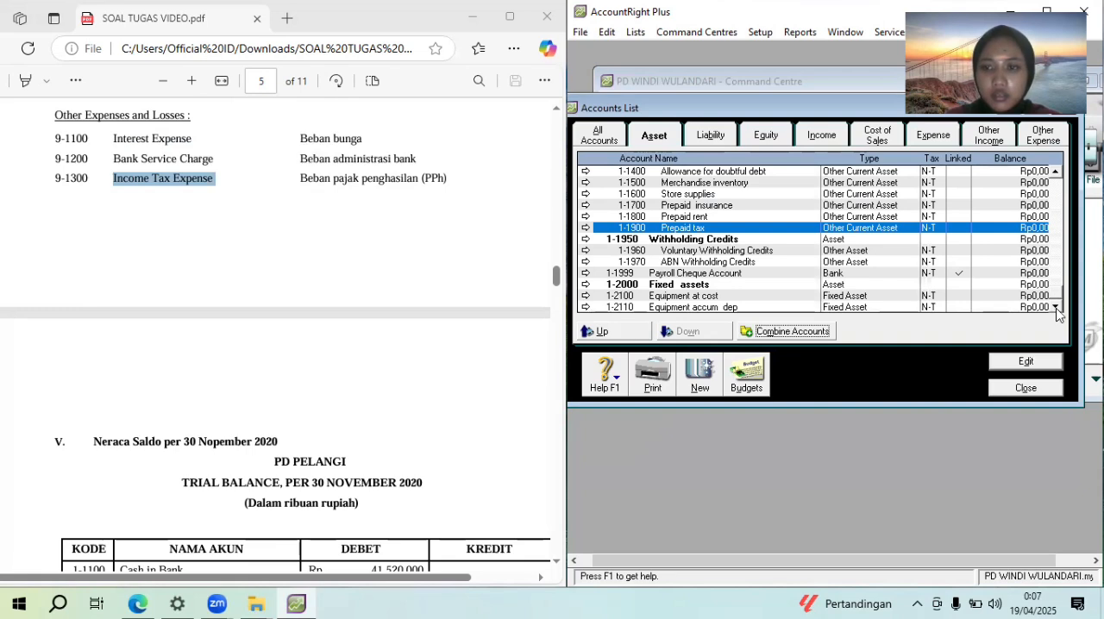
pyautogui.click(735, 274)
pyautogui.click(690, 334)
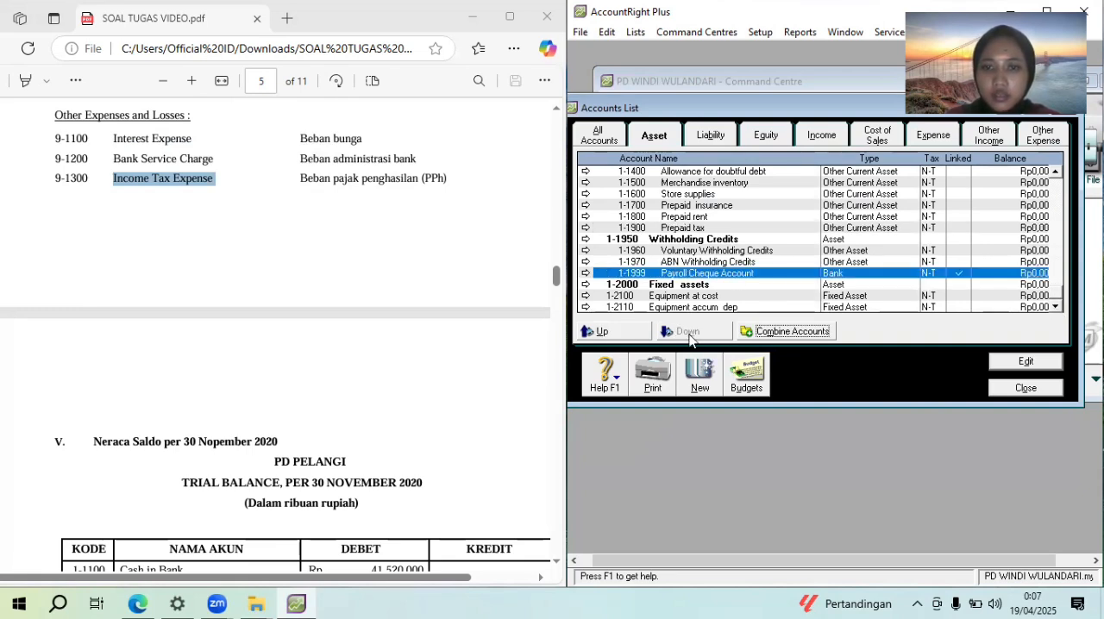
pyautogui.click(698, 297)
pyautogui.click(689, 331)
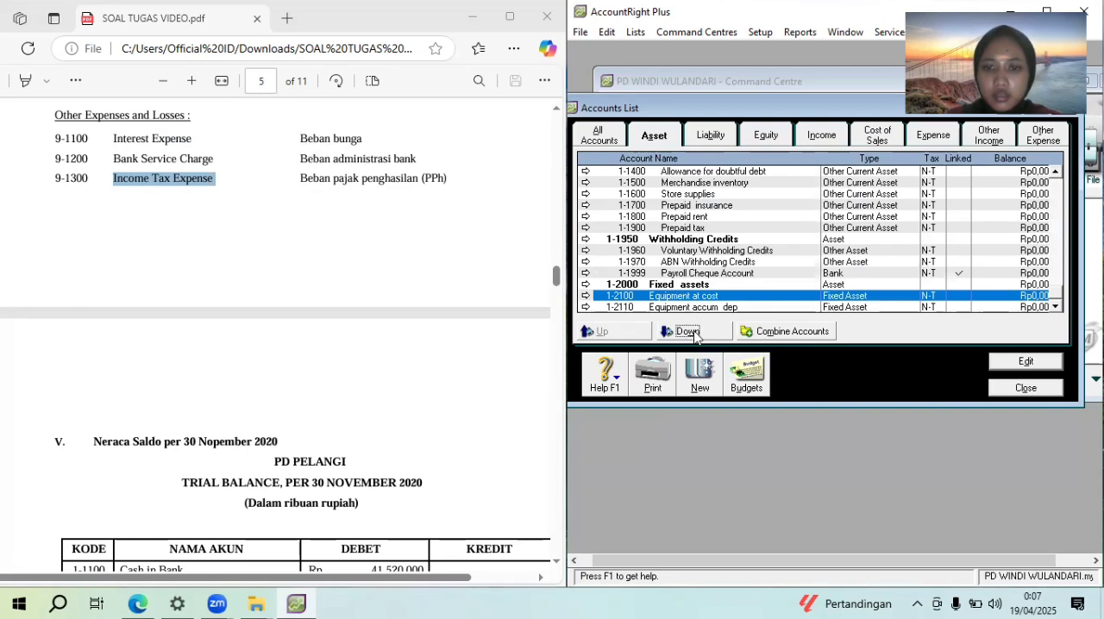
pyautogui.click(699, 308)
pyautogui.click(690, 332)
# Among the liability accounts, move Account payable and Expenses payable down one level under the Current liabilities header
pyautogui.click(715, 141)
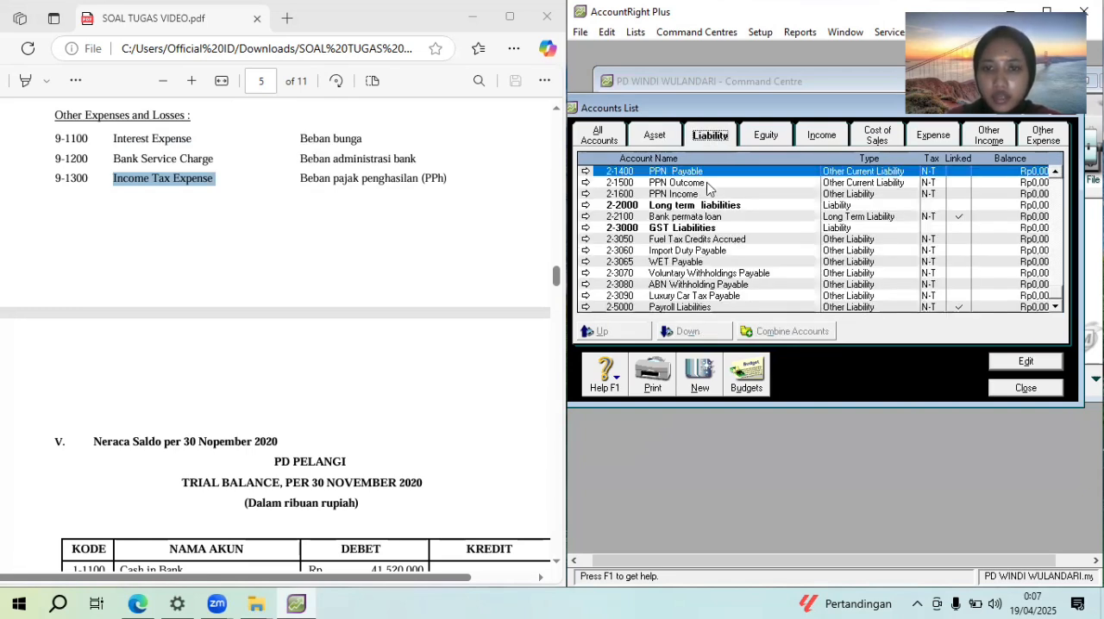
pyautogui.click(708, 183)
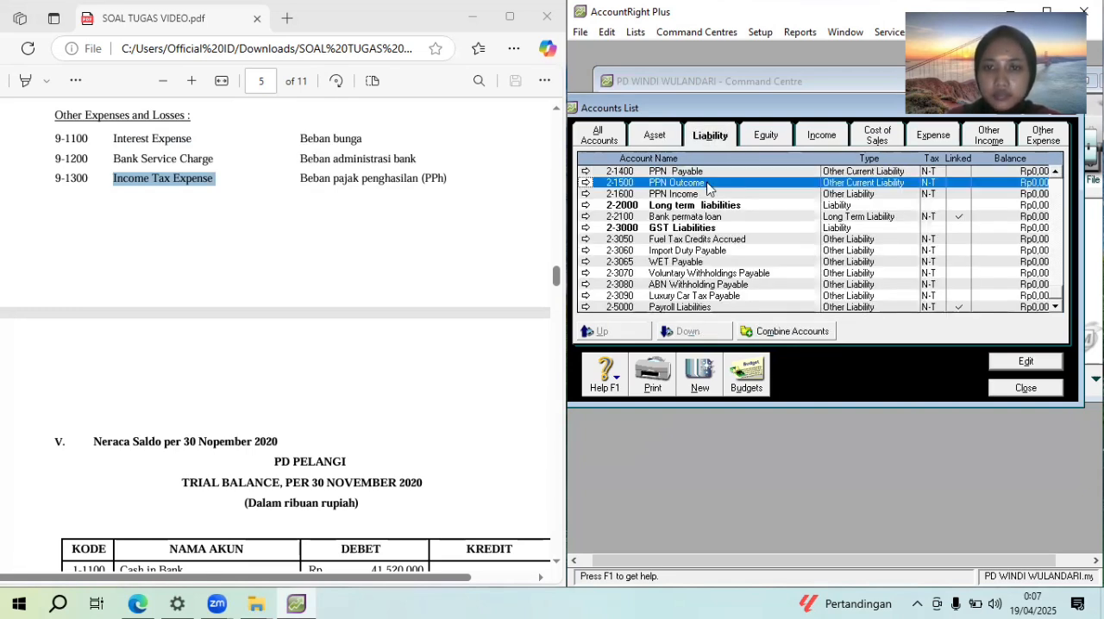
pyautogui.doubleClick(1055, 172)
pyautogui.tripleClick(1055, 172)
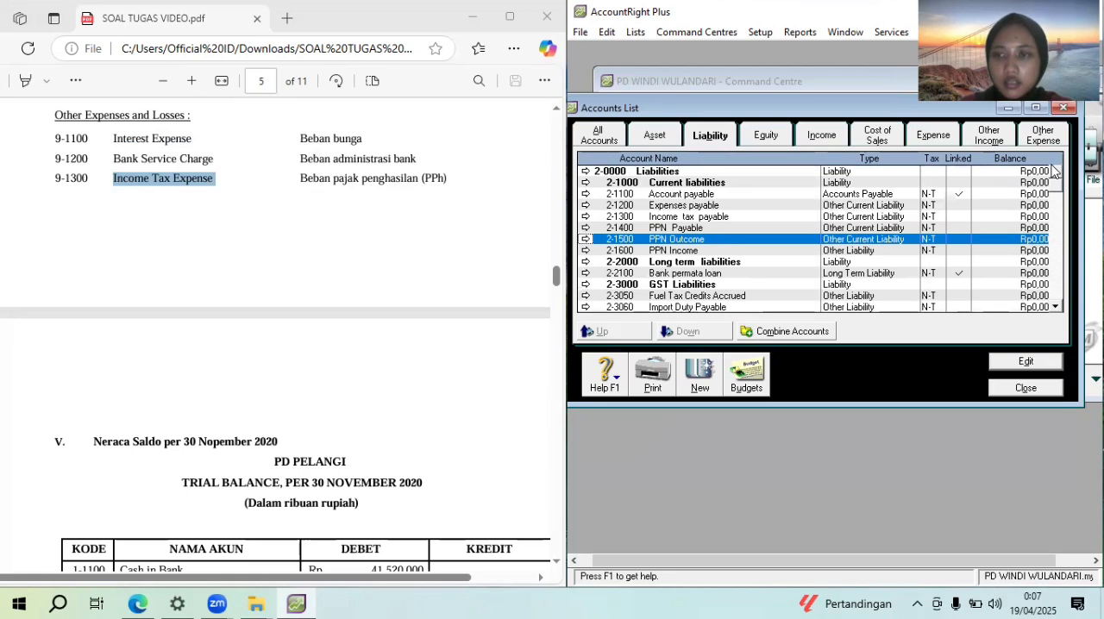
pyautogui.click(721, 195)
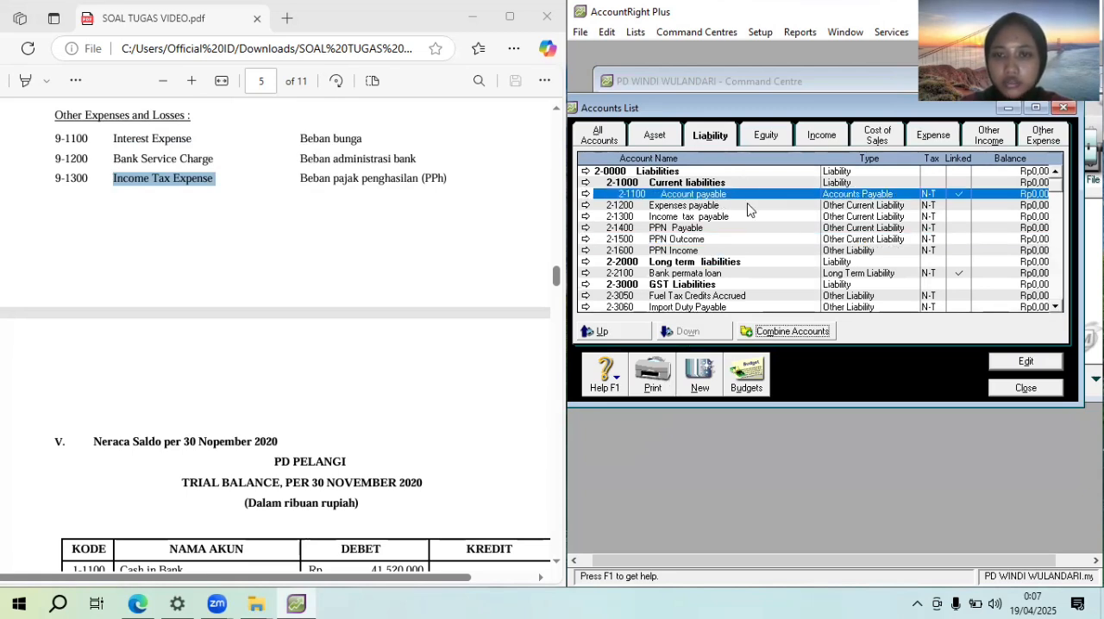
pyautogui.click(748, 206)
pyautogui.click(687, 333)
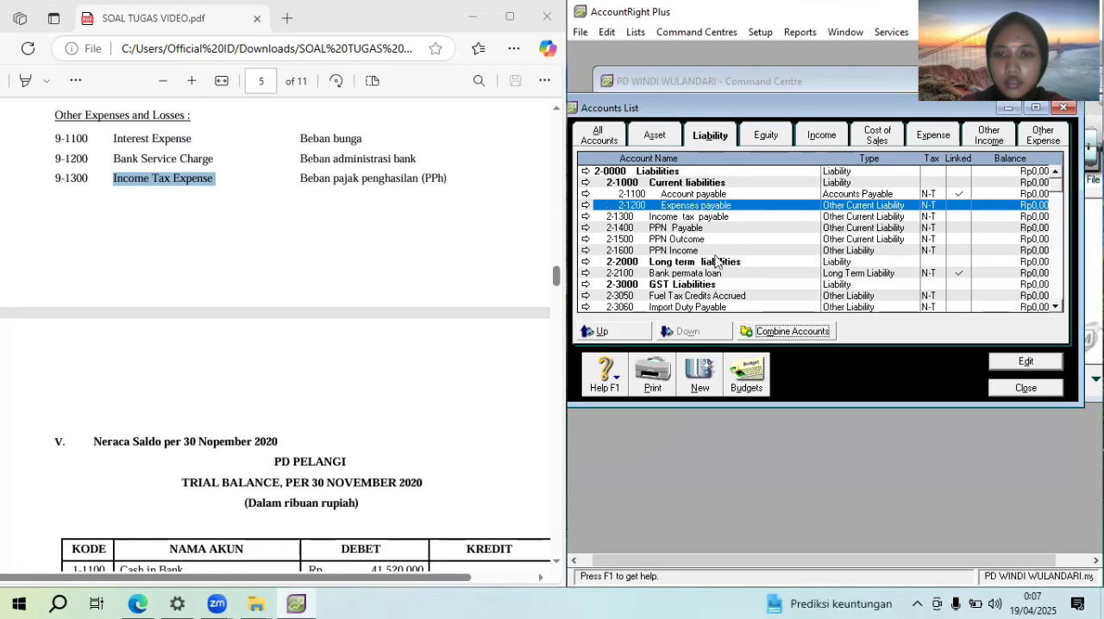
# Move Income tax payable, PPN Payable, PPN Outcome and PPN Income down one level under the Current liabilities header
pyautogui.click(680, 334)
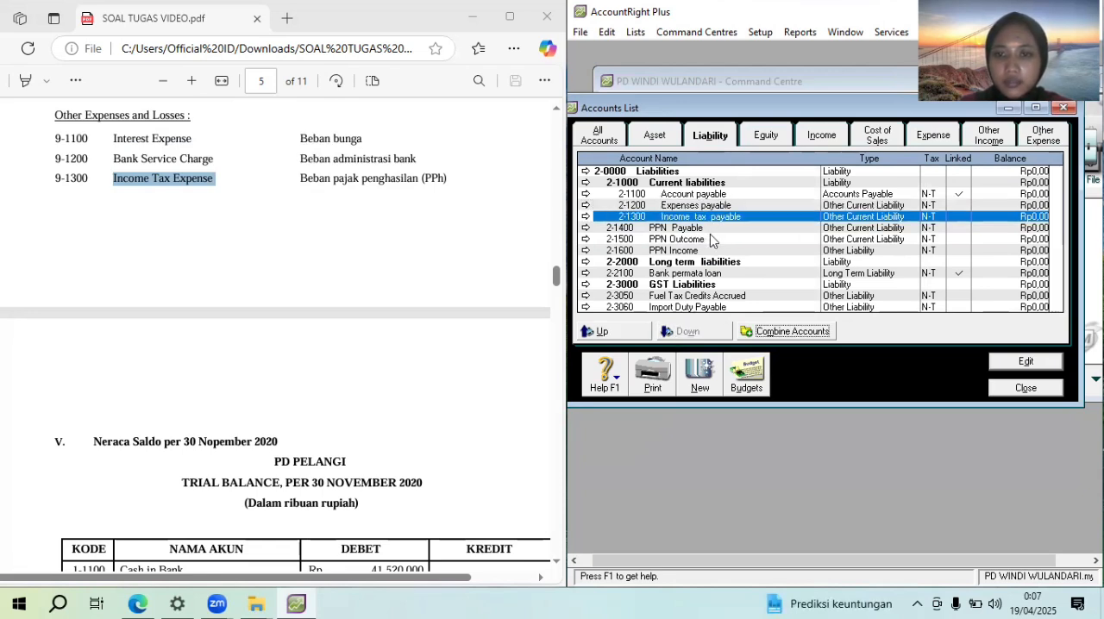
pyautogui.click(686, 330)
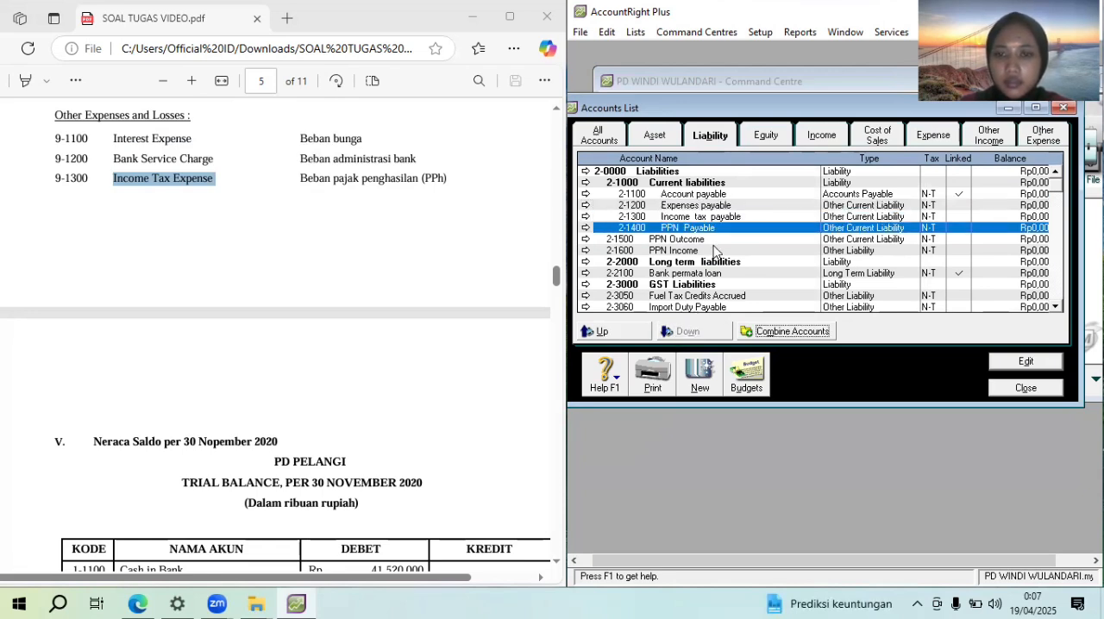
pyautogui.click(714, 241)
pyautogui.click(701, 330)
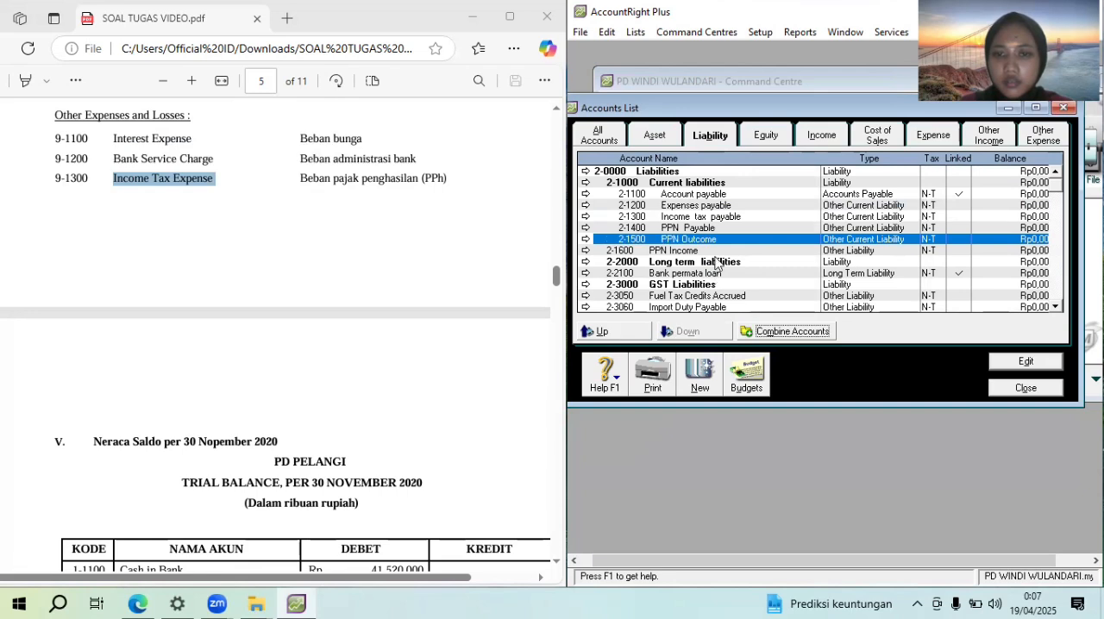
pyautogui.click(706, 251)
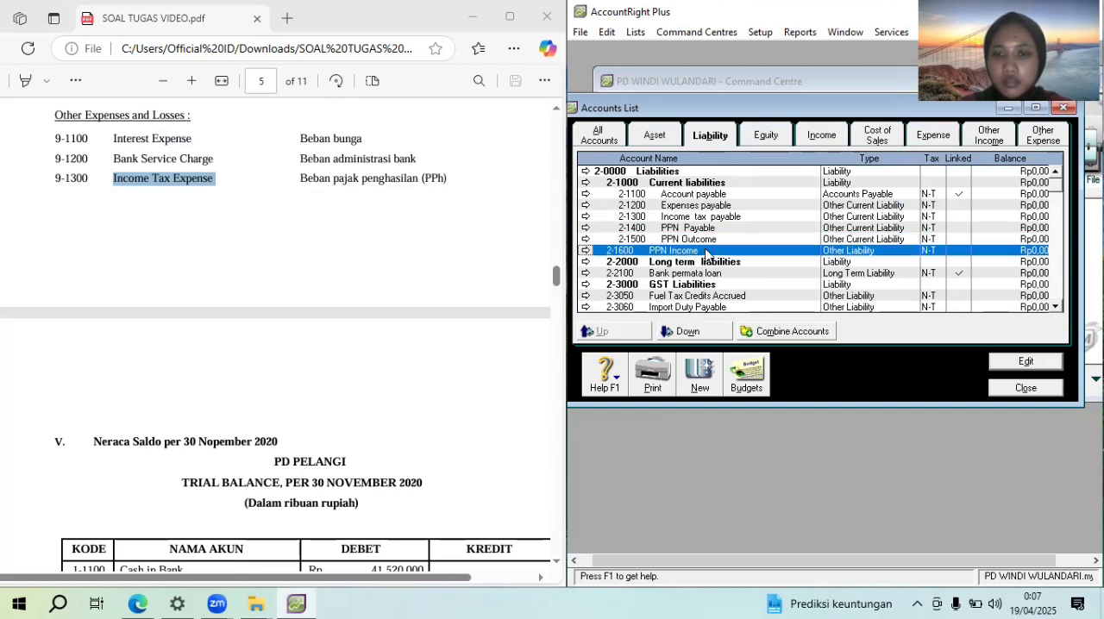
pyautogui.click(686, 332)
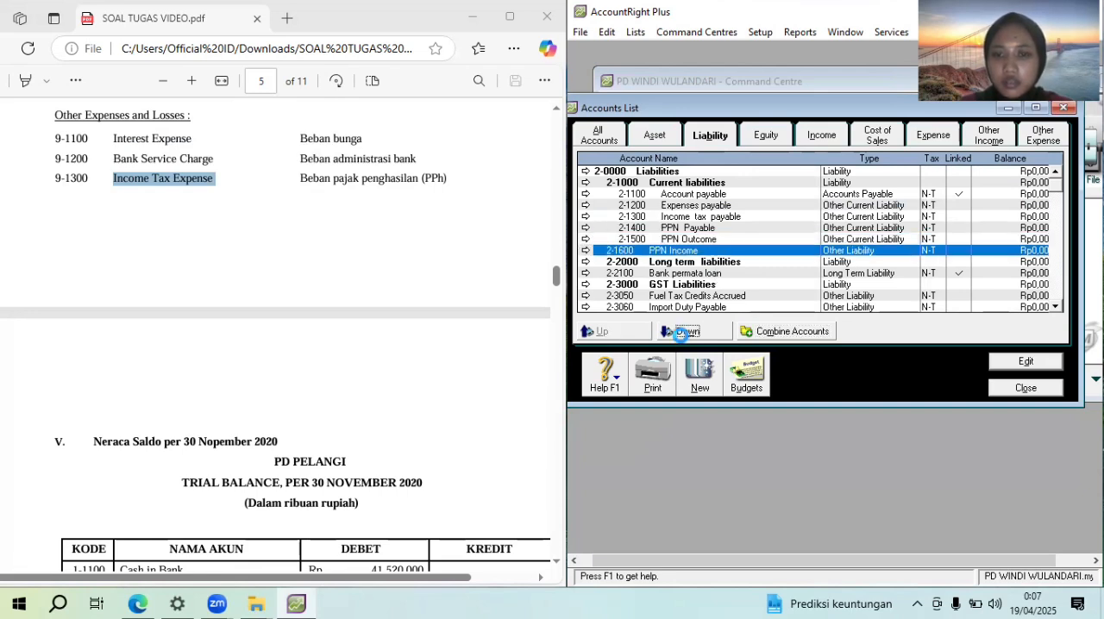
# Move Bank permata loan down one level under Long term liabilities, and Fuel Tax Credits Accrued and Import Duty Payable down one level under GST Liabilities
pyautogui.click(695, 274)
pyautogui.click(704, 298)
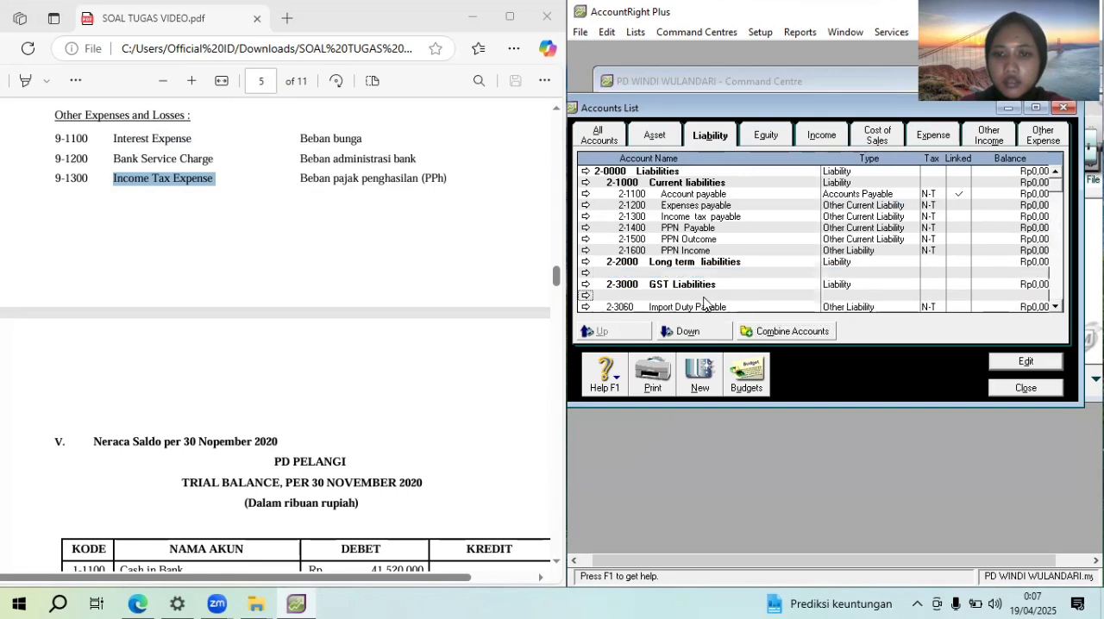
pyautogui.click(701, 333)
pyautogui.click(703, 308)
pyautogui.click(687, 332)
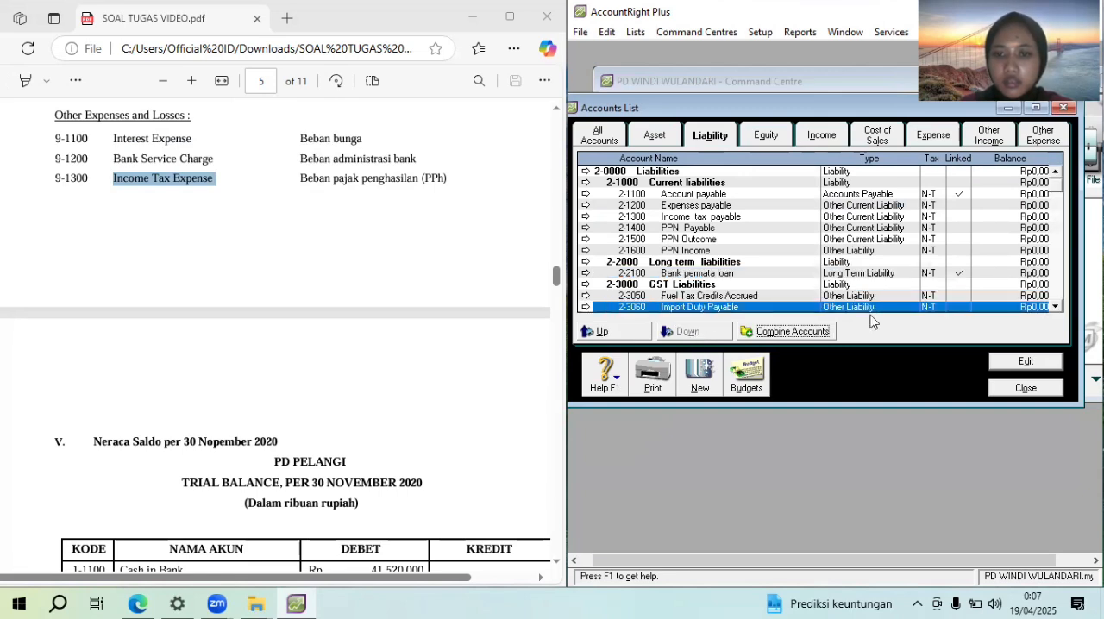
# Move WET Payable, Voluntary Withholdings Payable, ABN Withholding Payable, Luxury Car Tax Payable and Payroll Liabilities down one level
pyautogui.click(1055, 308)
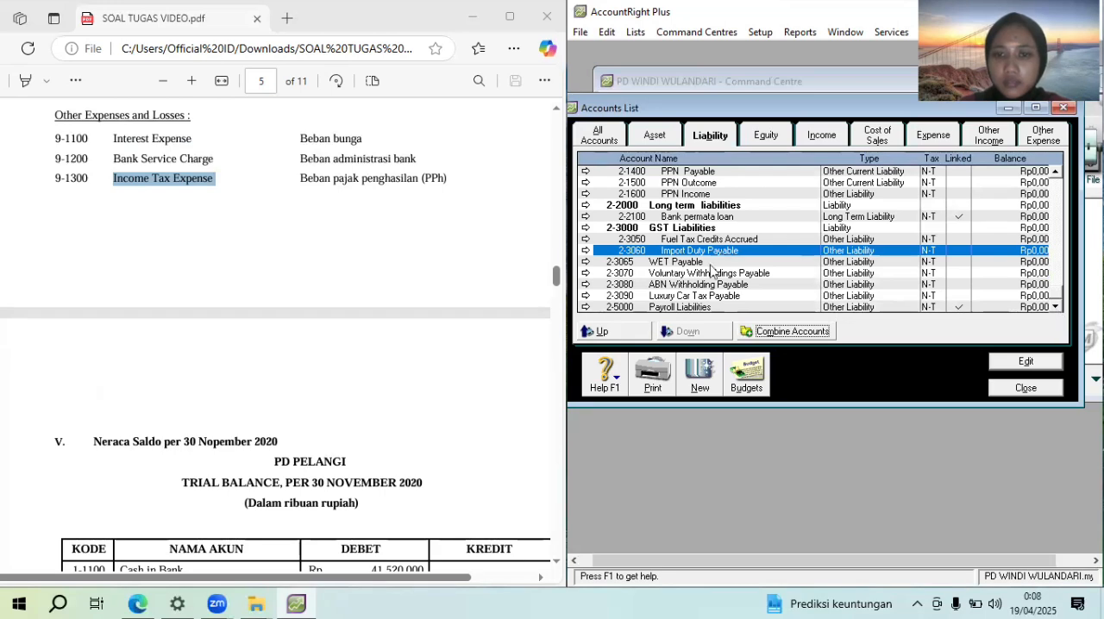
pyautogui.click(710, 263)
pyautogui.click(688, 332)
pyautogui.click(703, 274)
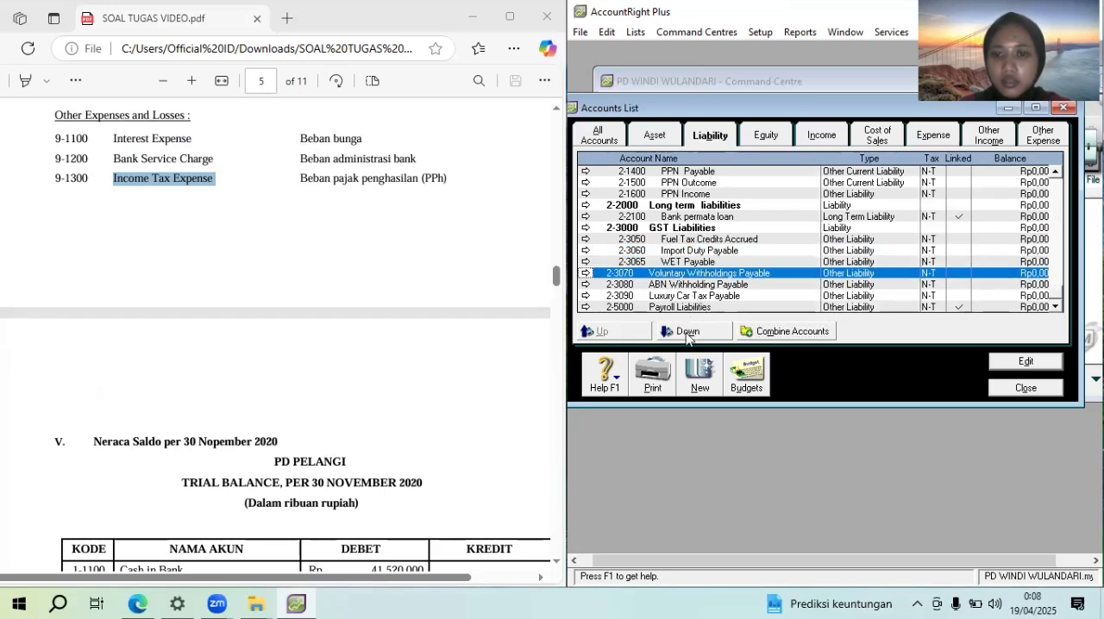
pyautogui.click(687, 332)
pyautogui.click(693, 284)
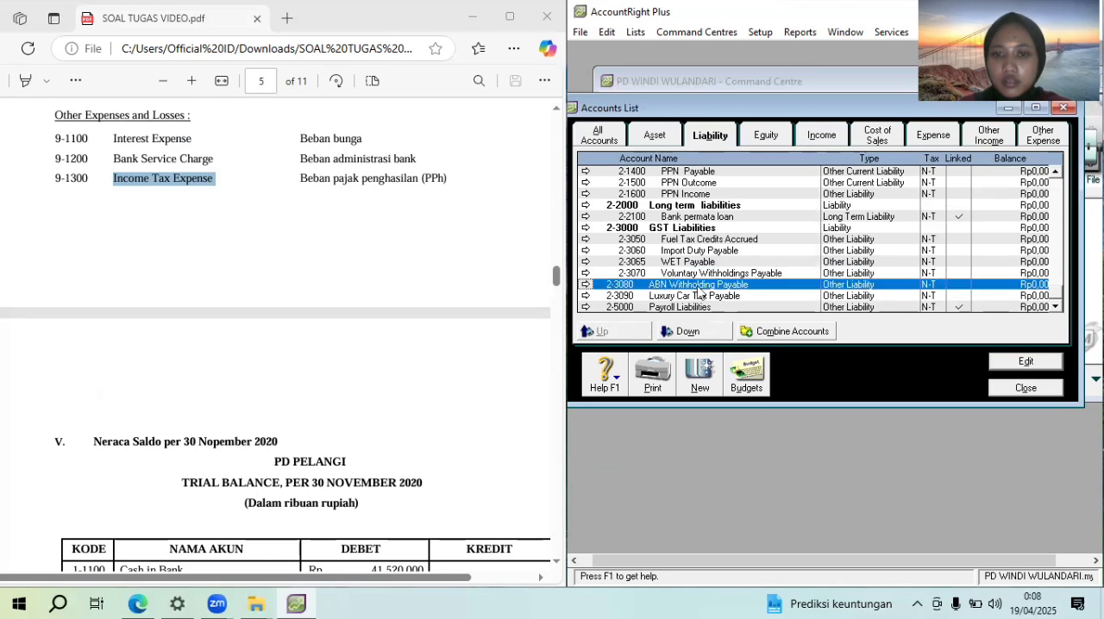
pyautogui.click(688, 332)
pyautogui.click(713, 297)
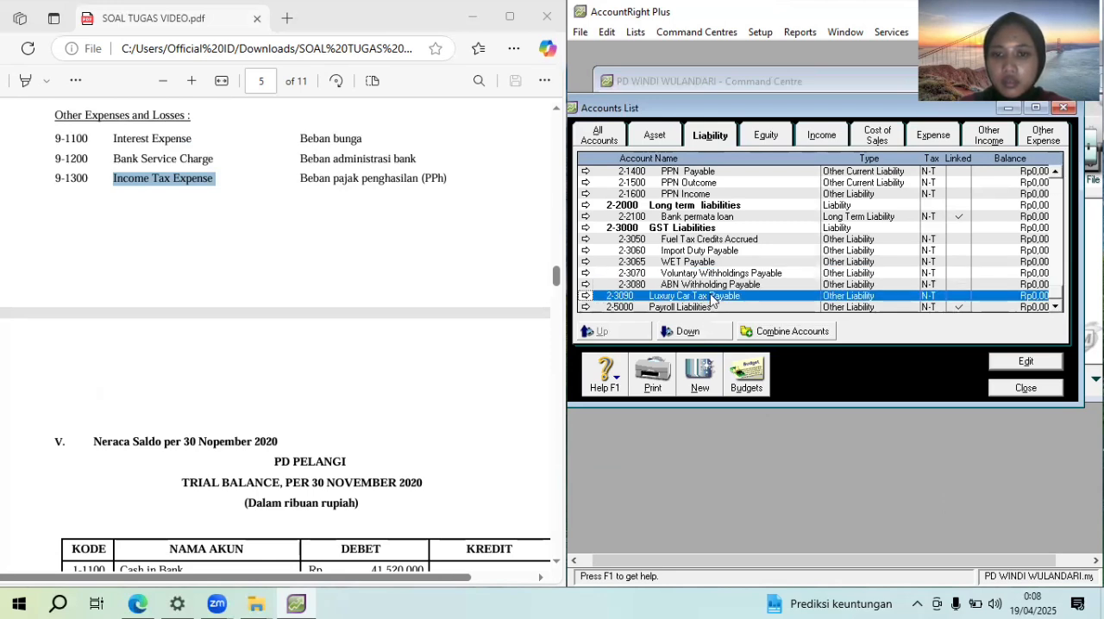
pyautogui.click(688, 332)
pyautogui.click(706, 308)
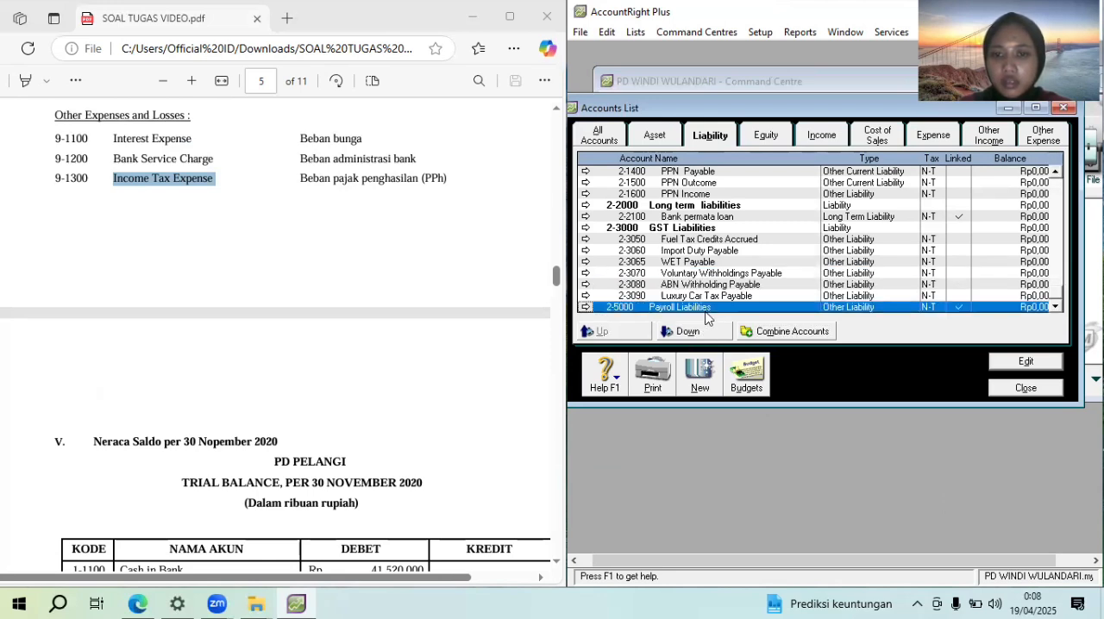
pyautogui.click(688, 332)
# View the equity accounts, close the accounts list, and open the tax code list enlarged to show every code
pyautogui.click(763, 137)
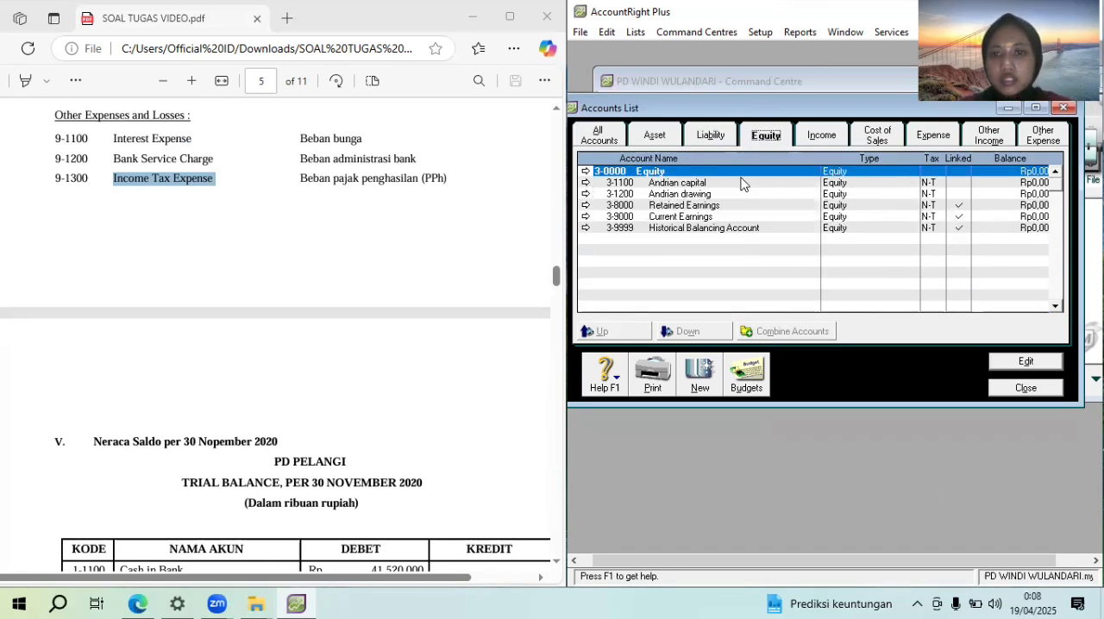
pyautogui.click(1044, 390)
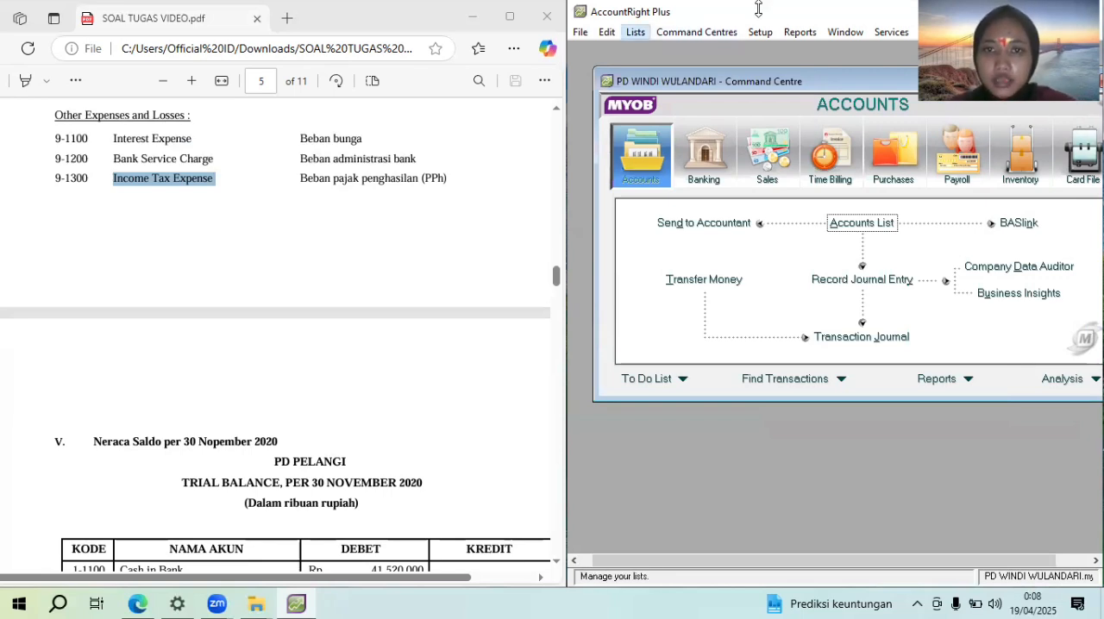
pyautogui.click(635, 32)
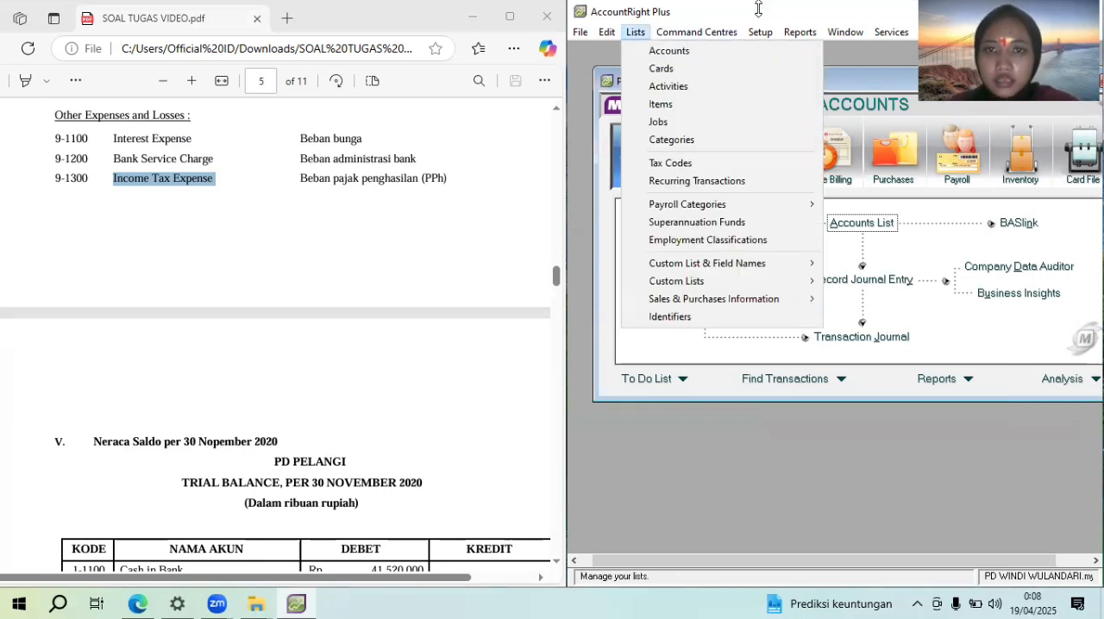
pyautogui.click(686, 163)
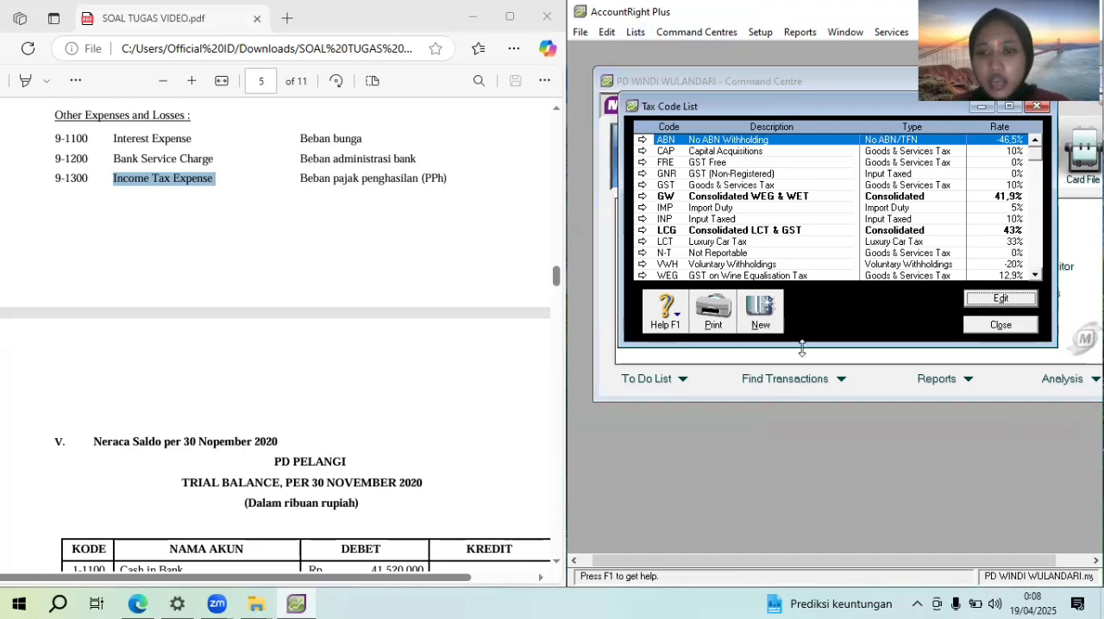
pyautogui.moveTo(802, 349); pyautogui.dragTo(802, 397)
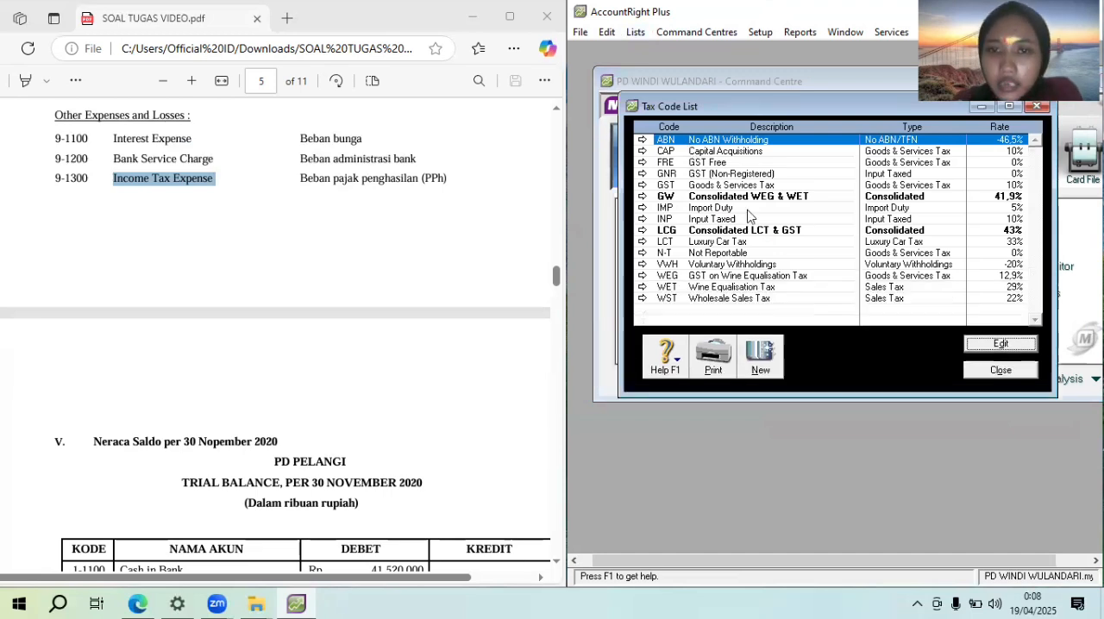
# Delete the tax codes ABN, CAP, FRE and GNR from the tax code list
pyautogui.rightClick(738, 142)
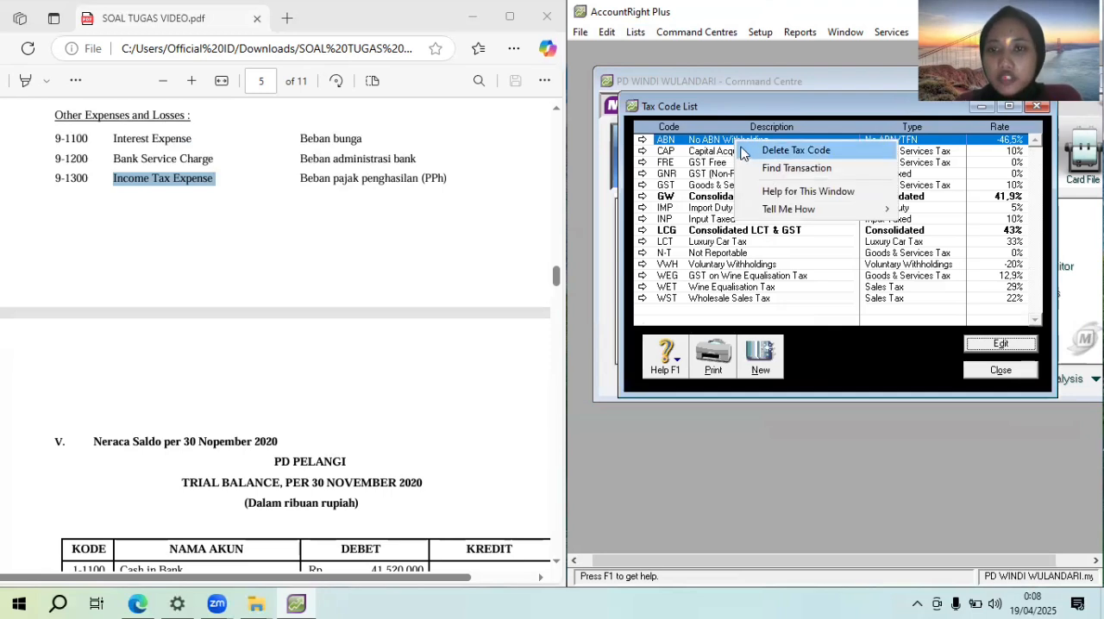
pyautogui.click(794, 151)
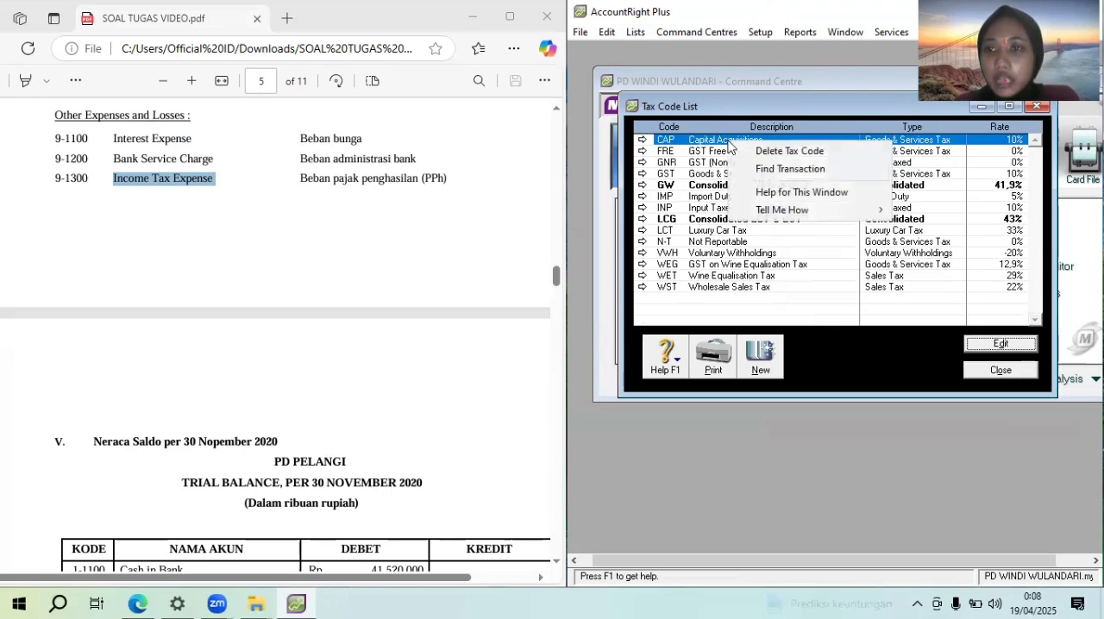
pyautogui.rightClick(736, 145)
pyautogui.click(747, 152)
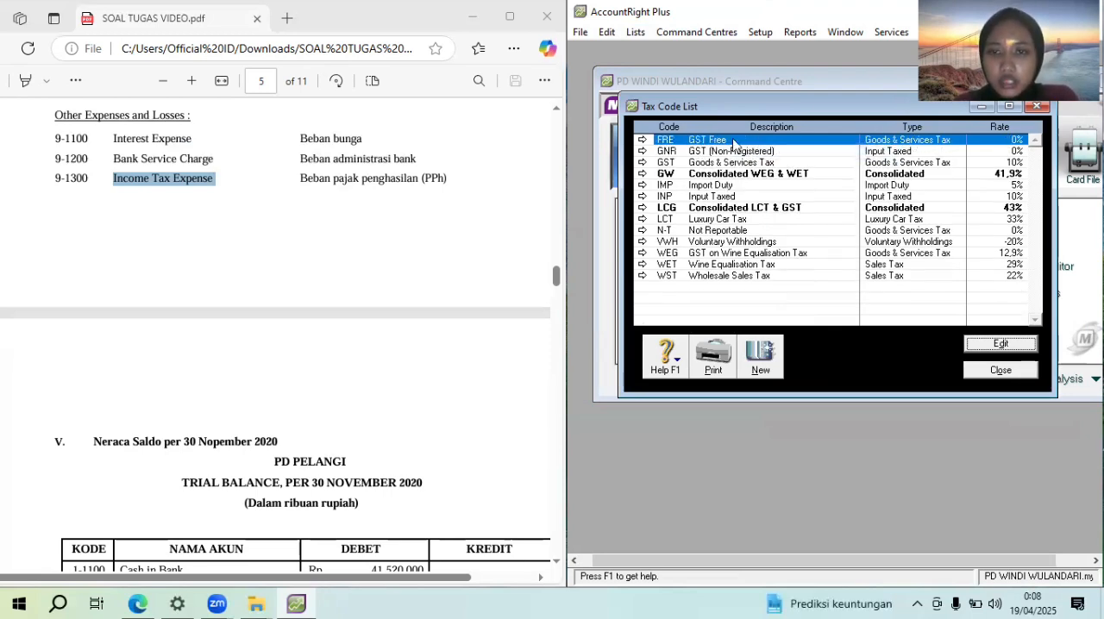
pyautogui.rightClick(733, 143)
pyautogui.click(744, 151)
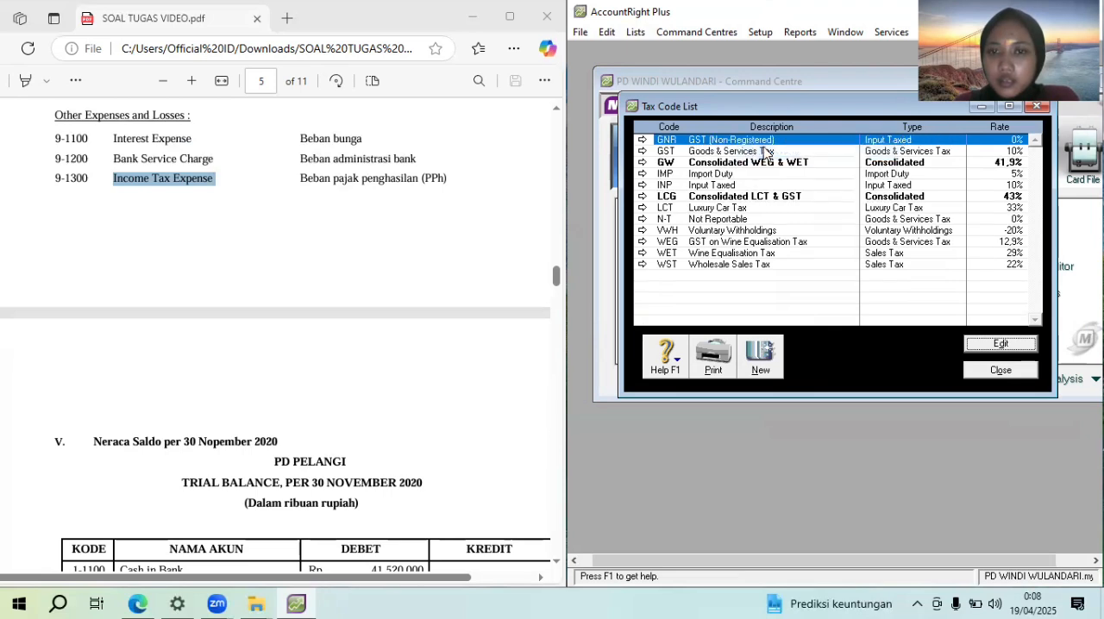
pyautogui.rightClick(744, 144)
pyautogui.click(746, 152)
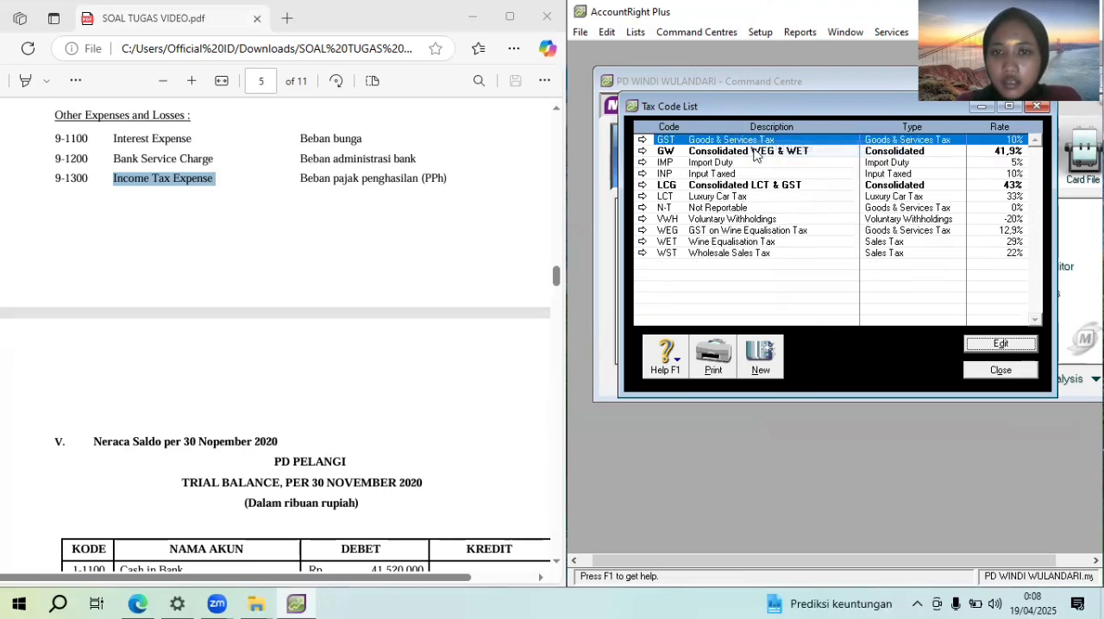
# Delete the tax codes GW, IMP and INP, keeping the GST code
pyautogui.rightClick(747, 152)
pyautogui.click(758, 155)
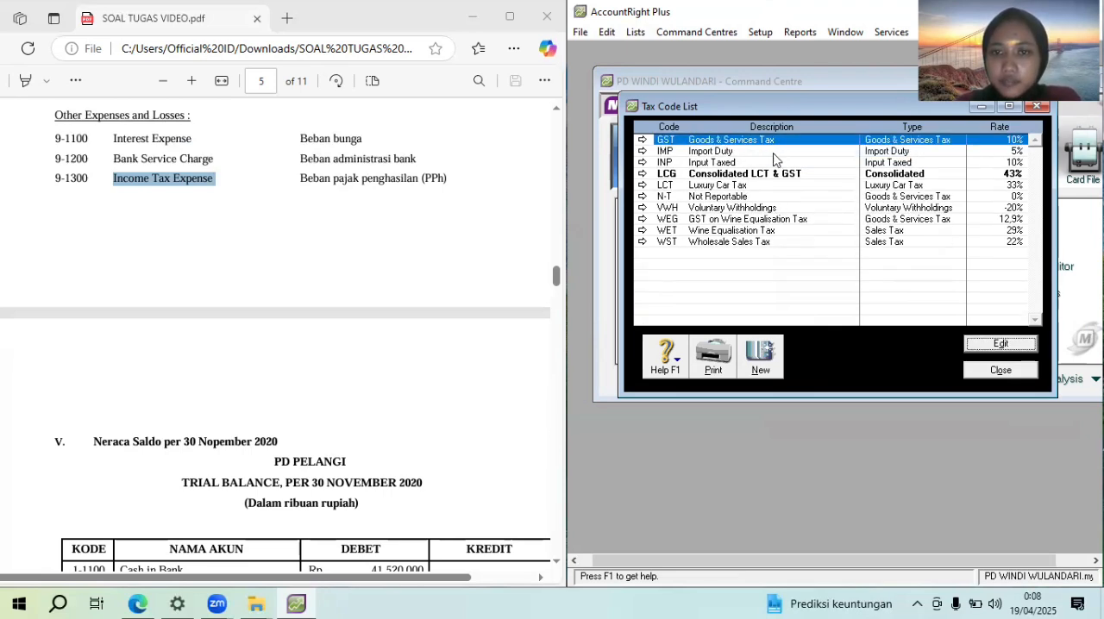
pyautogui.rightClick(767, 155)
pyautogui.click(776, 161)
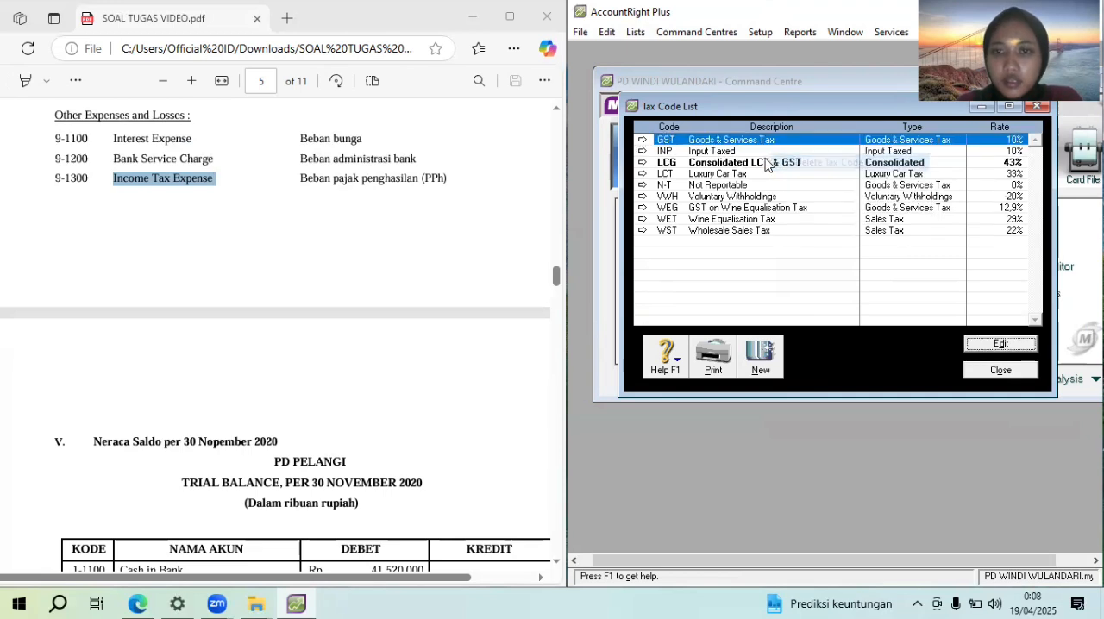
pyautogui.rightClick(754, 151)
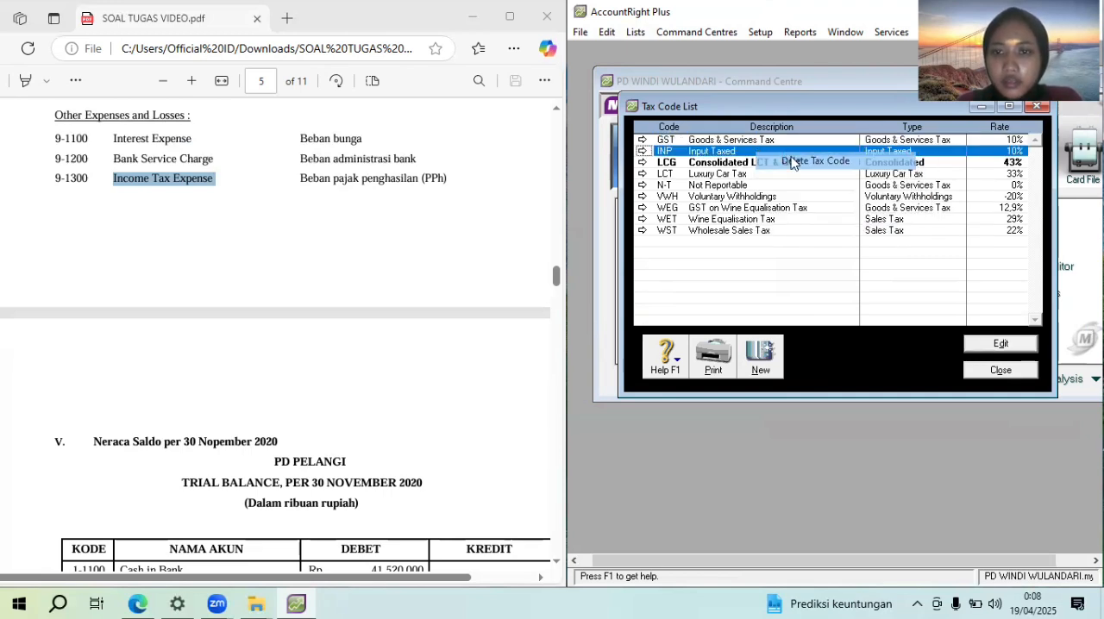
pyautogui.click(771, 156)
# Delete the consolidated LCG tax code and the LCT luxury car tax code
pyautogui.click(771, 152)
pyautogui.rightClick(770, 152)
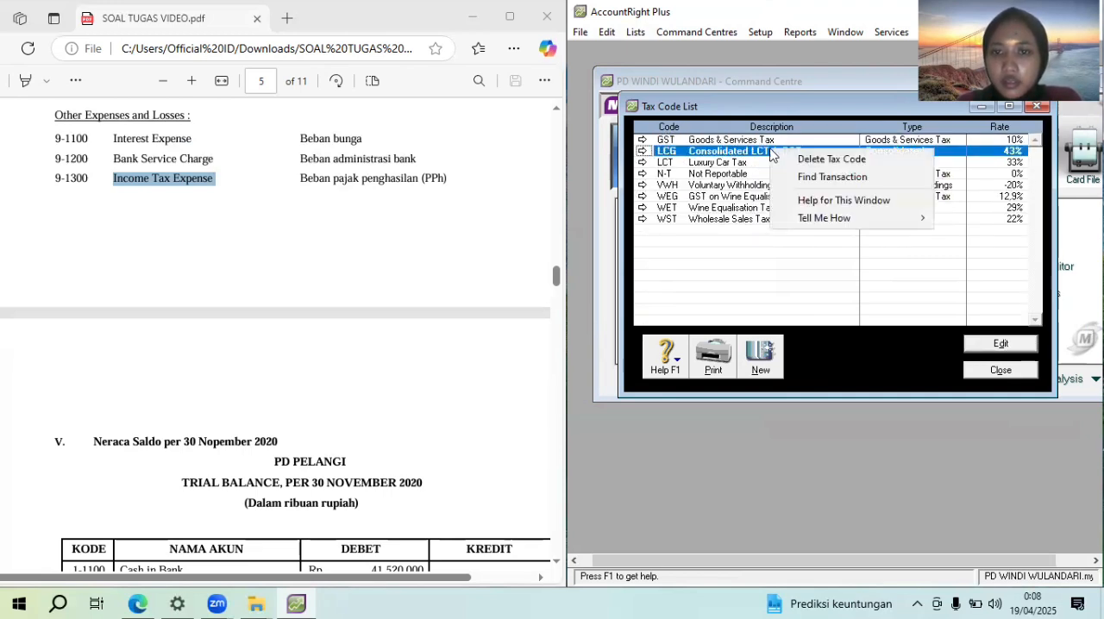
pyautogui.click(813, 159)
pyautogui.click(770, 152)
pyautogui.rightClick(771, 152)
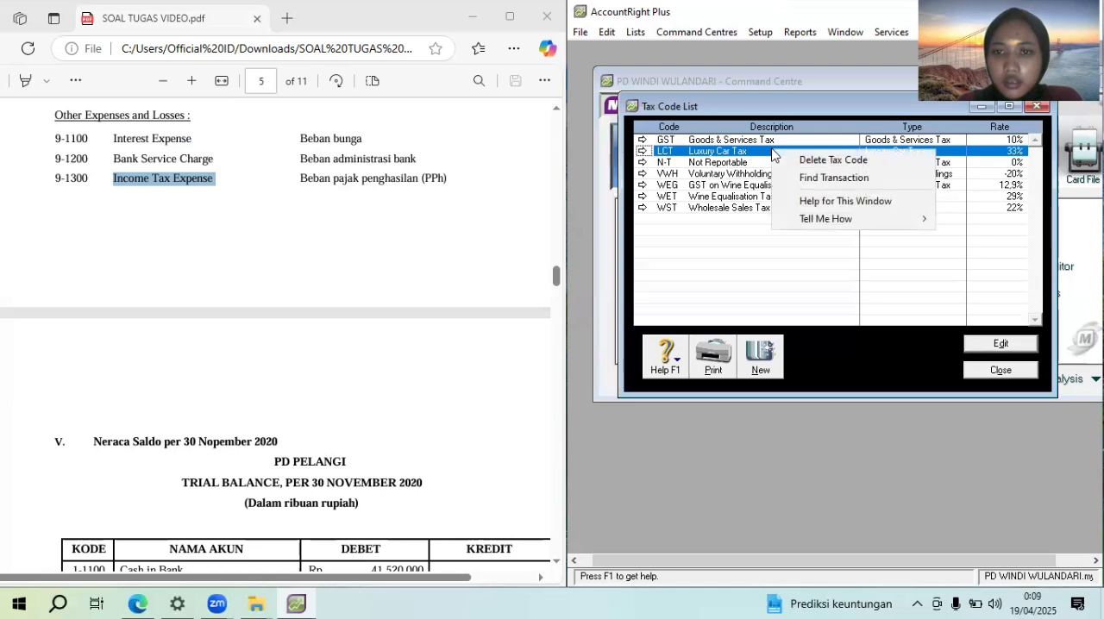
pyautogui.click(802, 160)
# Delete the VWH voluntary withholdings and WEG wine equalisation GST tax codes, keeping N-T
pyautogui.click(776, 162)
pyautogui.rightClick(777, 163)
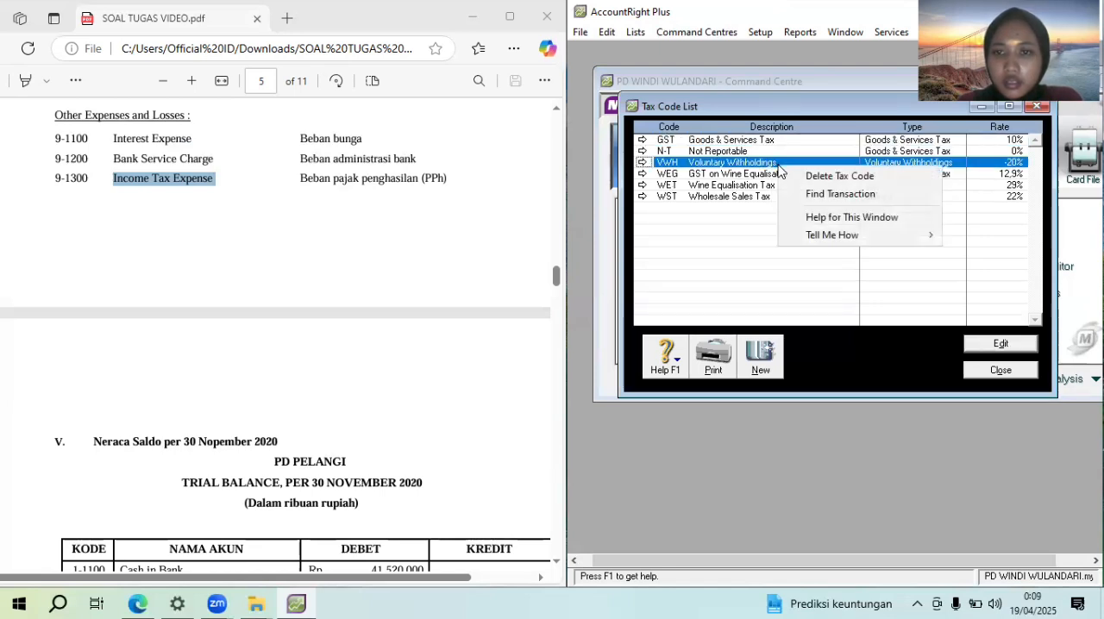
pyautogui.click(809, 177)
pyautogui.rightClick(792, 162)
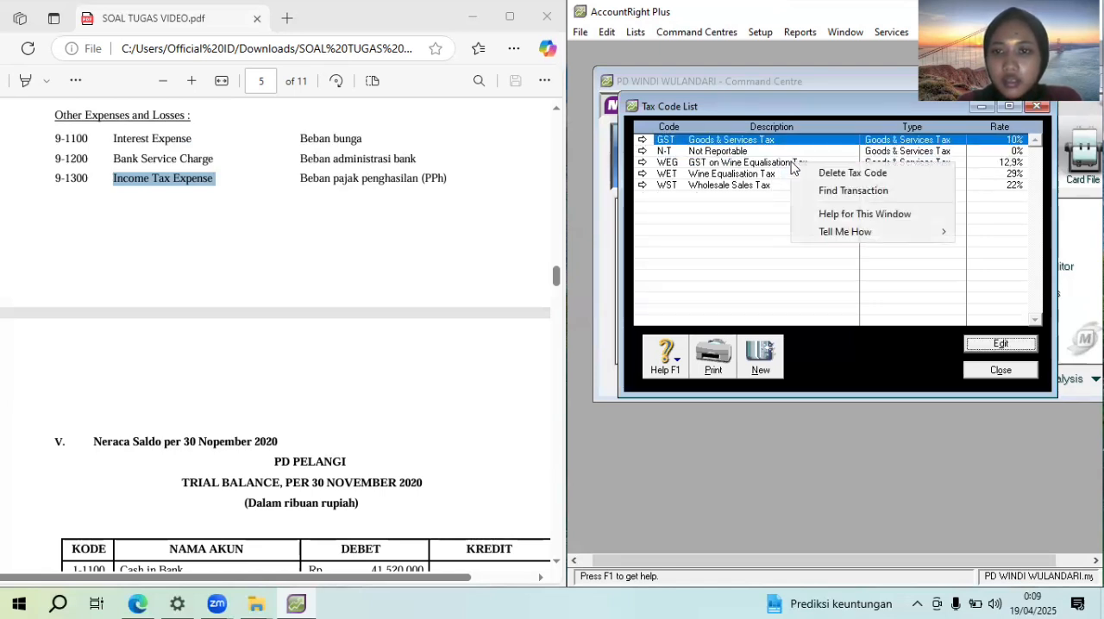
pyautogui.click(777, 162)
pyautogui.rightClick(776, 159)
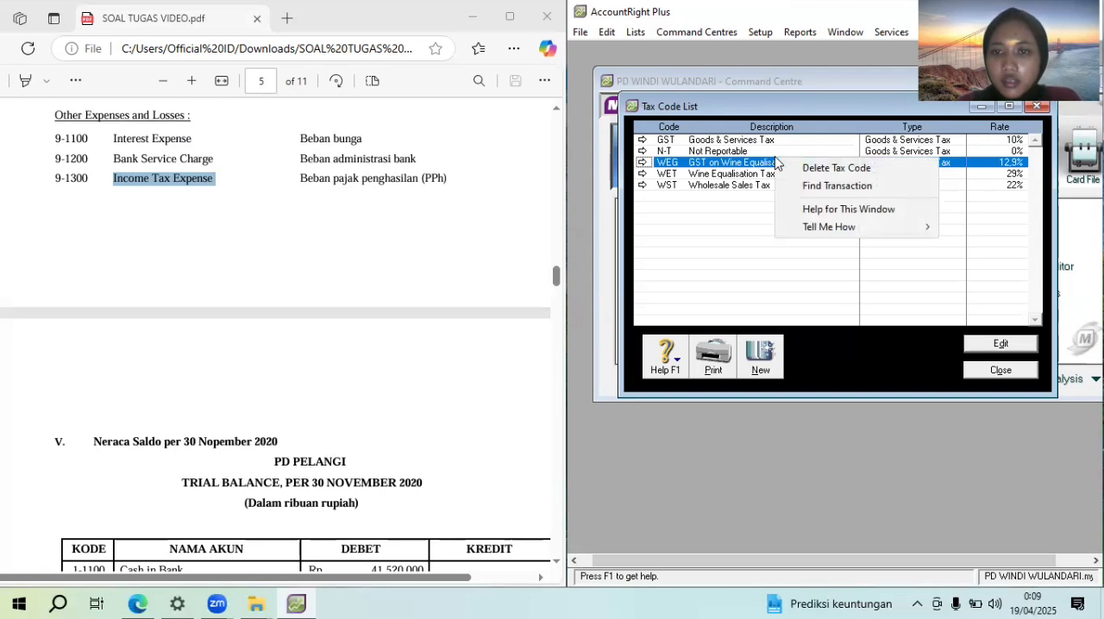
pyautogui.click(814, 170)
# Delete the WET and WST sales tax codes, leaving only GST and N-T in the list
pyautogui.rightClick(798, 176)
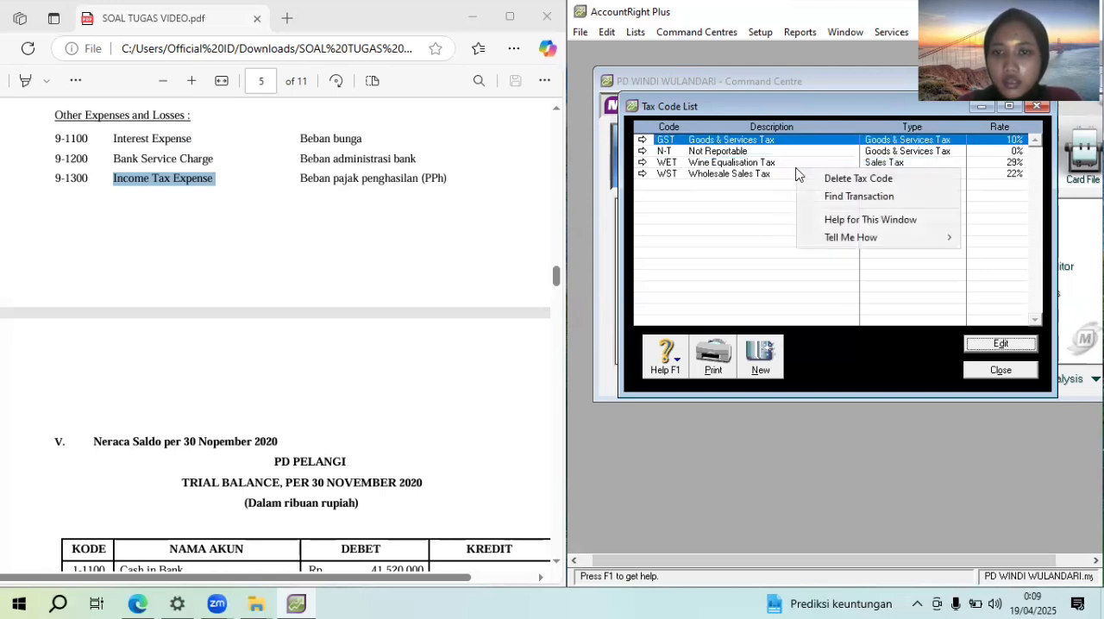
pyautogui.rightClick(780, 163)
pyautogui.click(817, 170)
pyautogui.rightClick(776, 162)
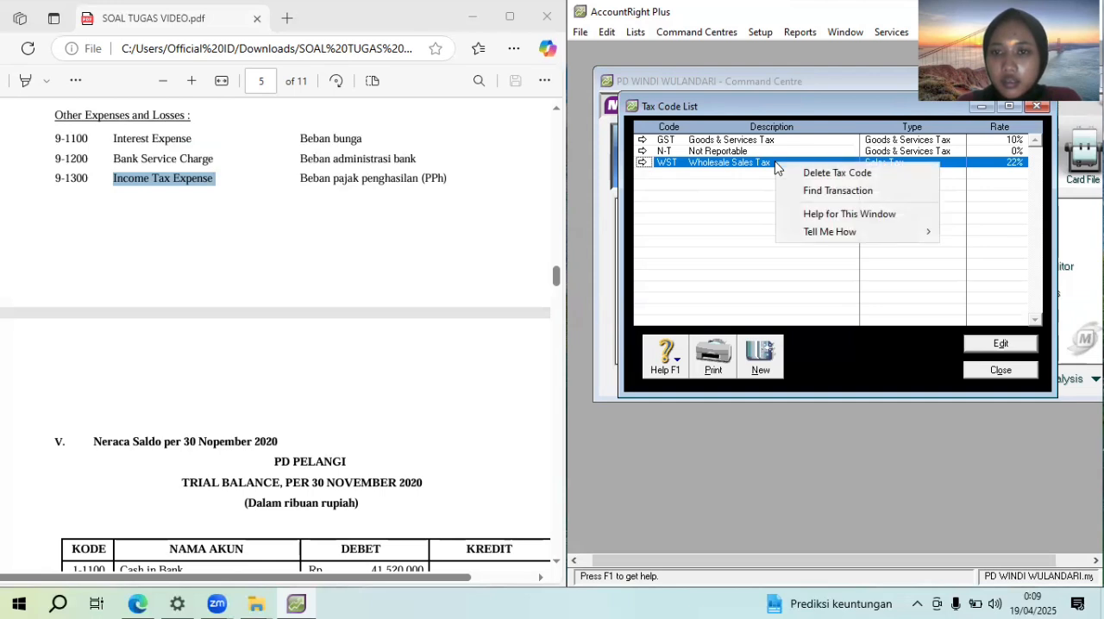
pyautogui.click(809, 172)
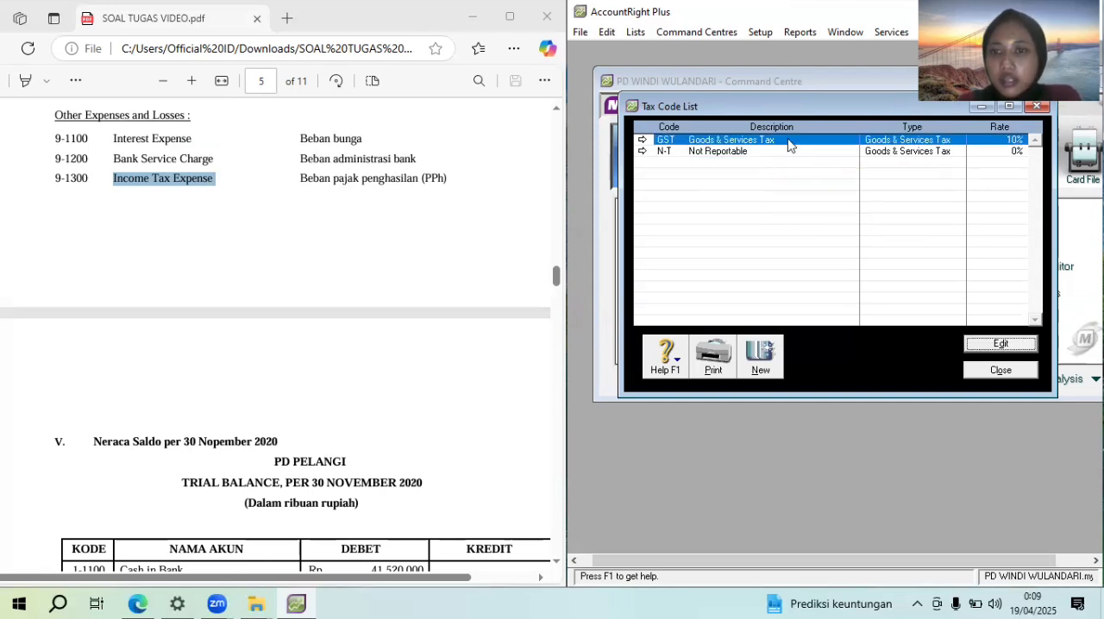
# Rename the GST tax code to PPN and set its description to "Pajak pertambahan nilai"
pyautogui.doubleClick(789, 145)
pyautogui.write('PPN')
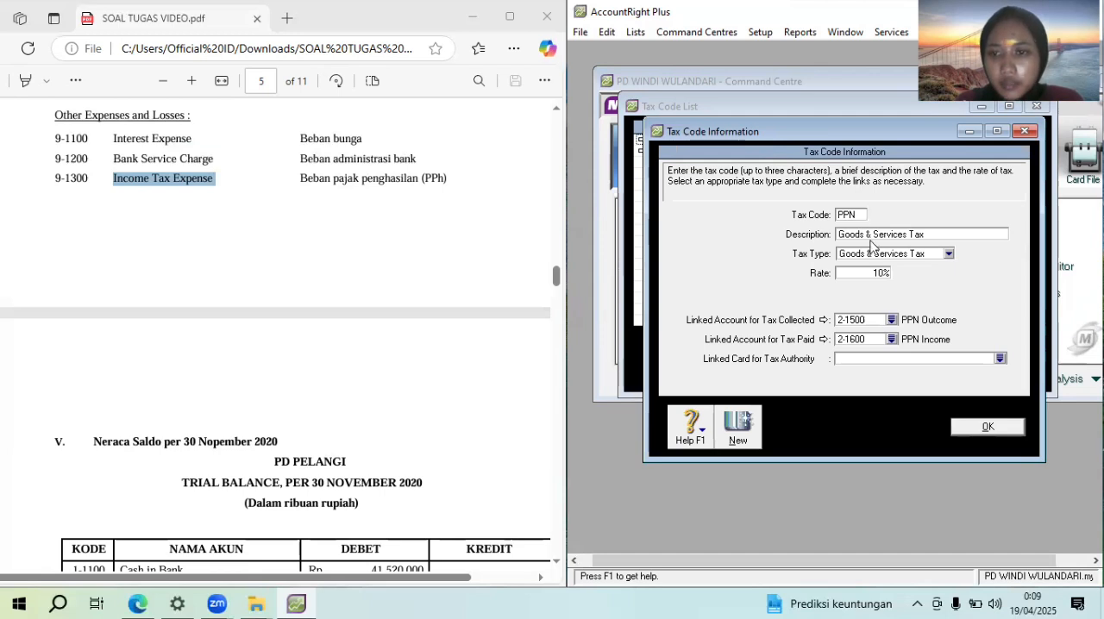
pyautogui.press('Tab')
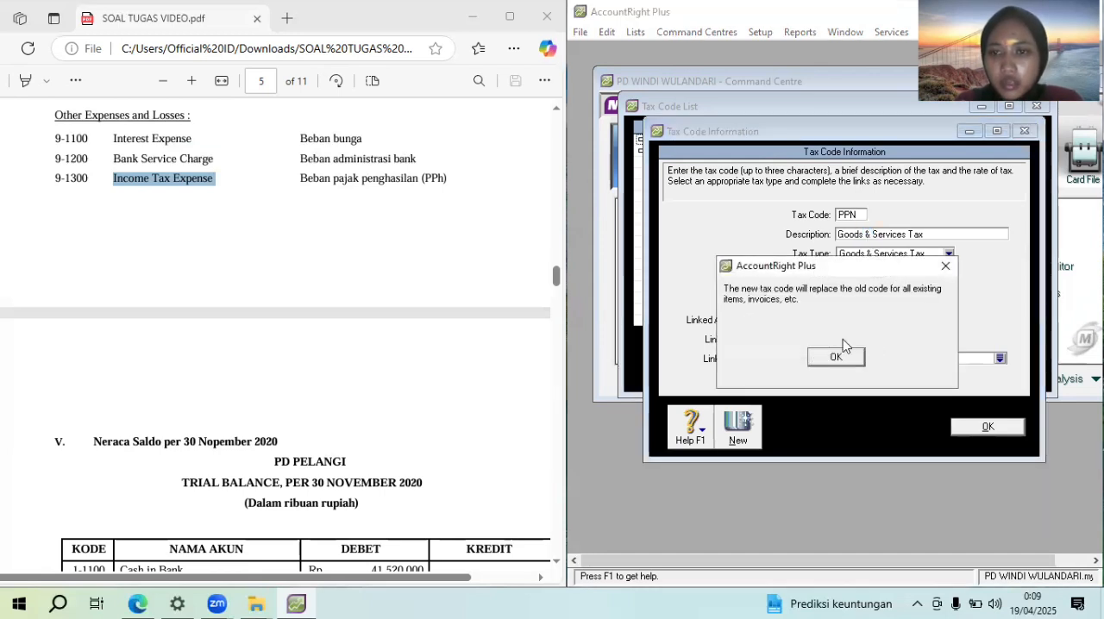
pyautogui.click(841, 361)
pyautogui.write('Pajak ')
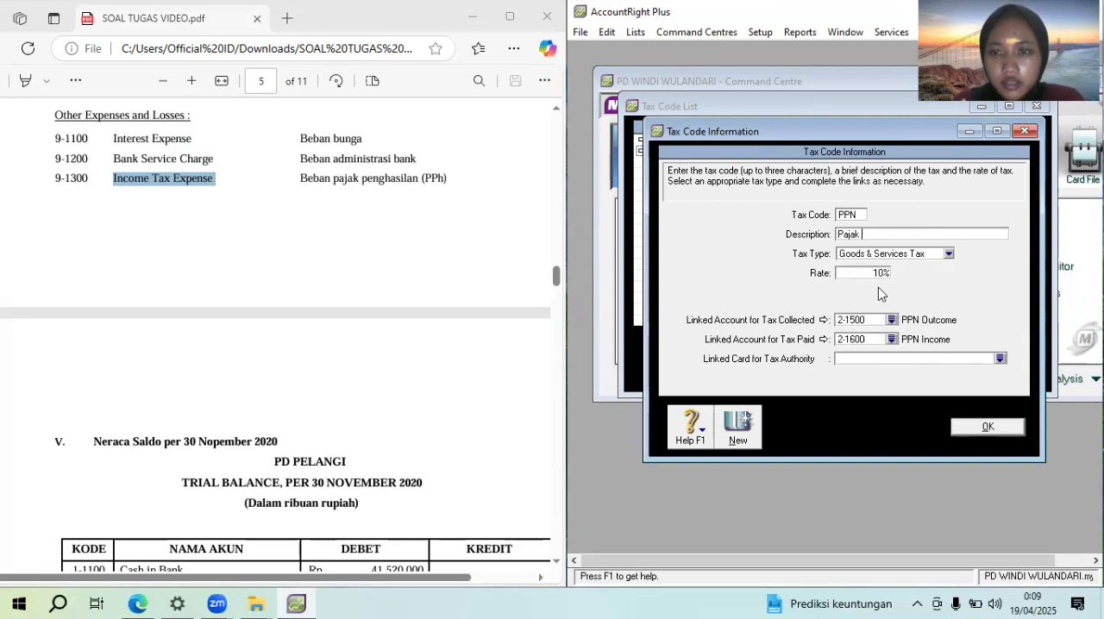
pyautogui.write('pertambaha')
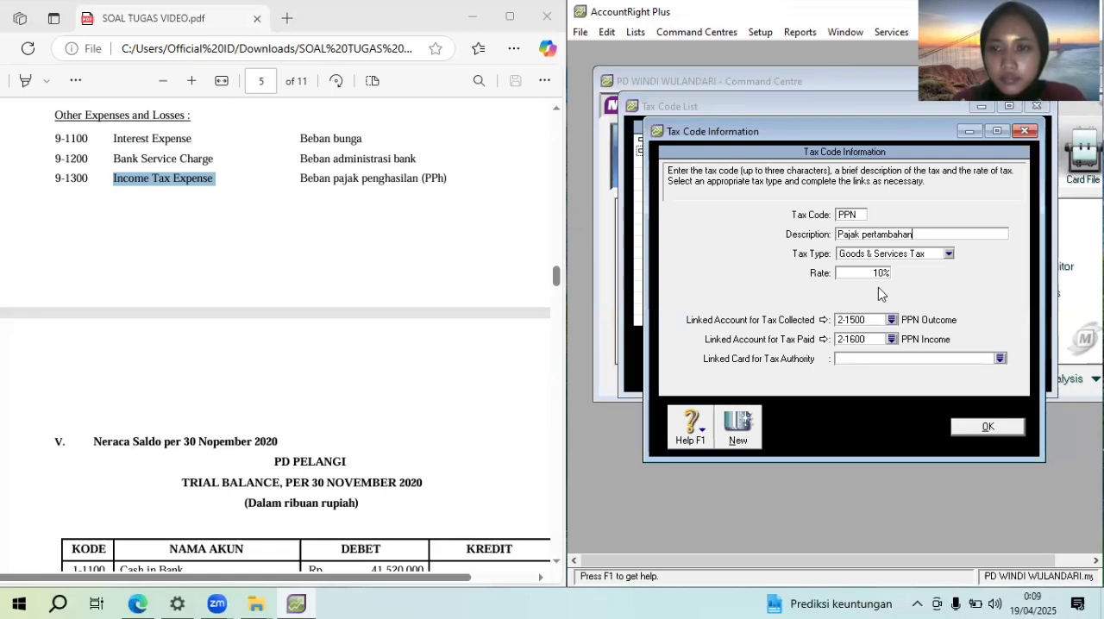
pyautogui.write('n')
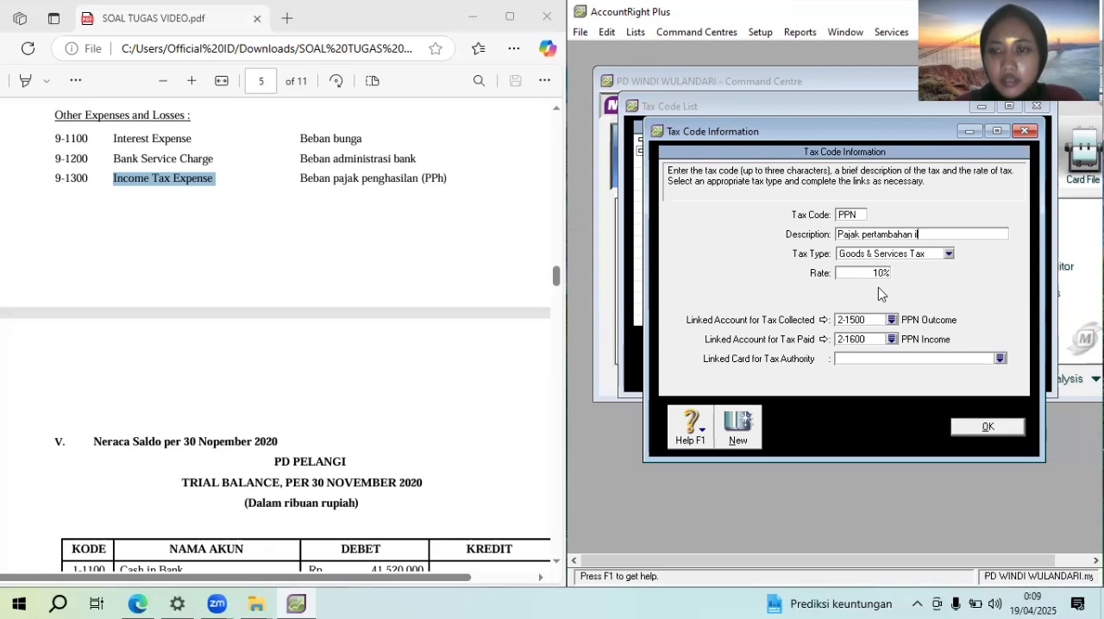
pyautogui.write('ilai')
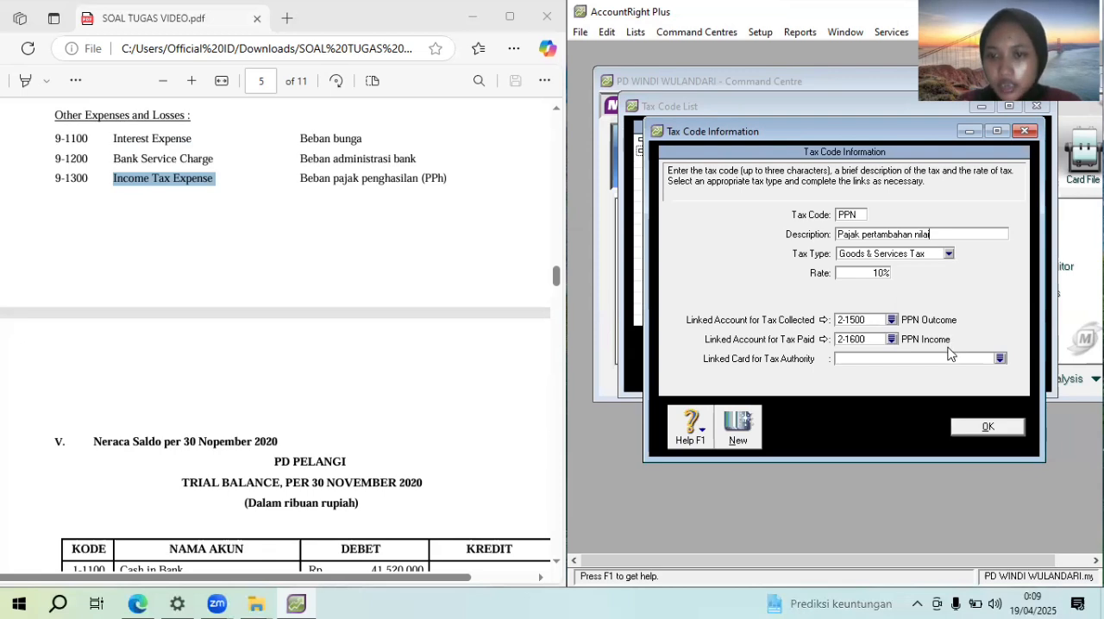
pyautogui.click(1001, 424)
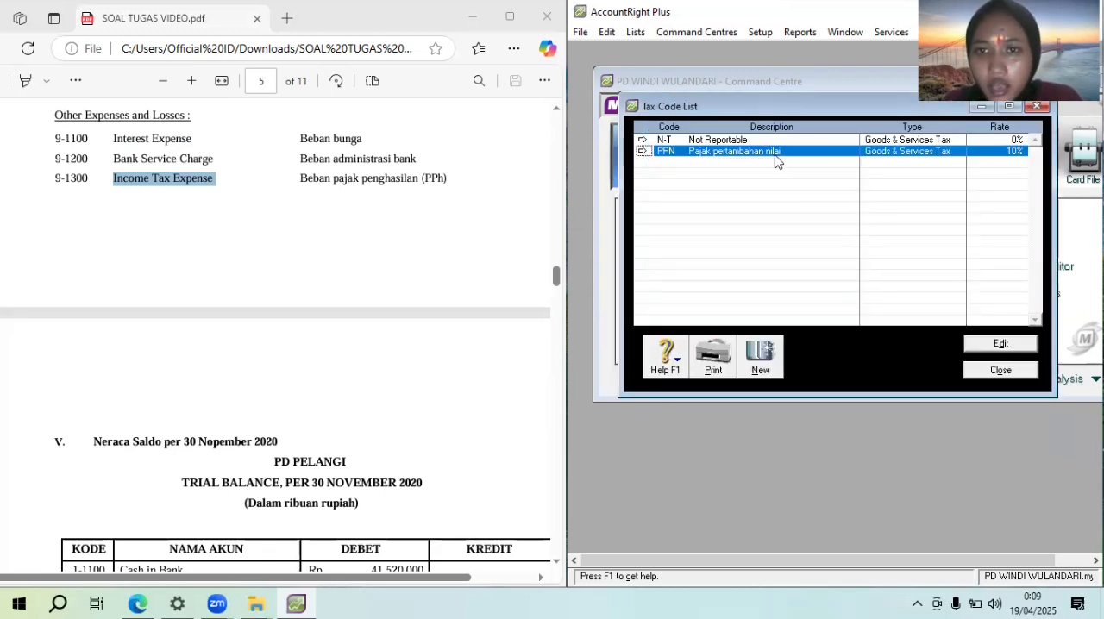
# Change the N-T tax code's description to "Tidak dikenakan pajak" and close the tax code list
pyautogui.doubleClick(754, 140)
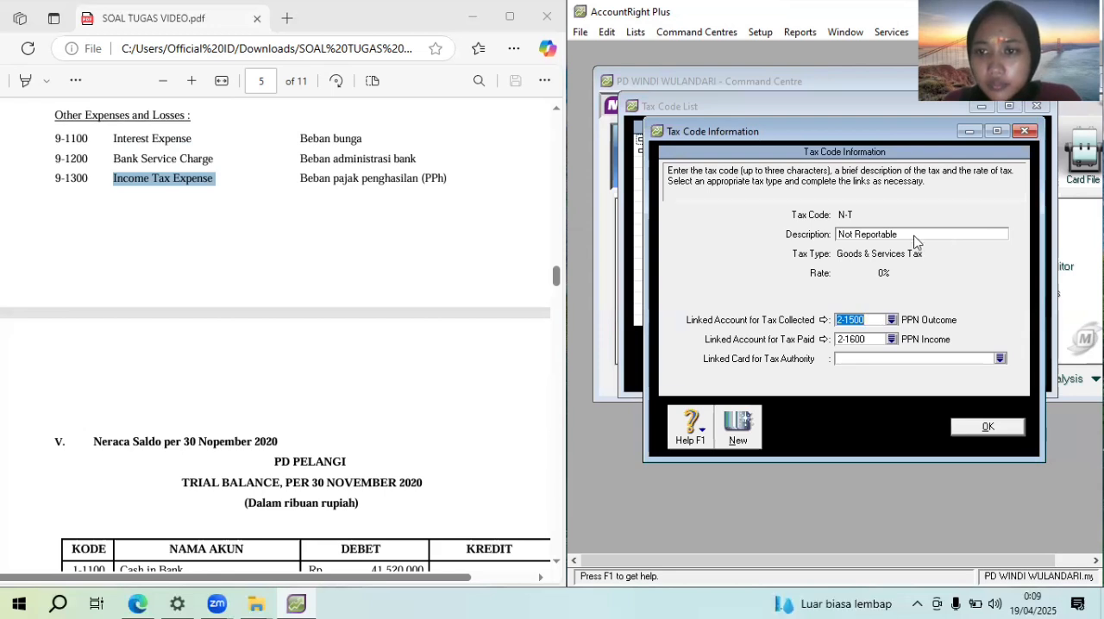
pyautogui.click(916, 236)
pyautogui.write('Tidak d')
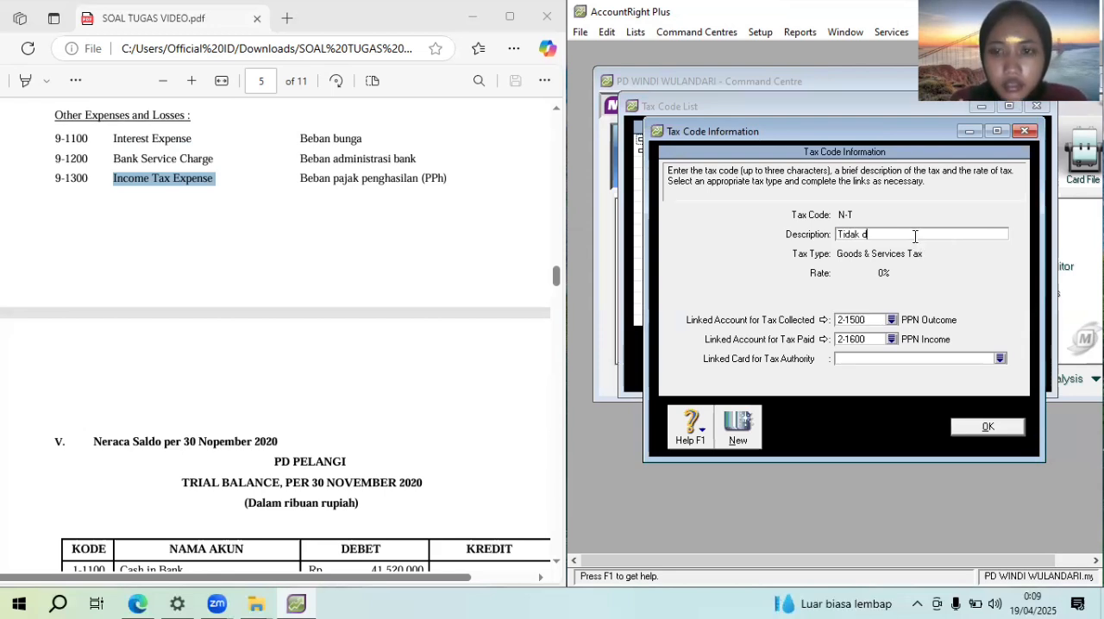
pyautogui.write('ikenakan pajak')
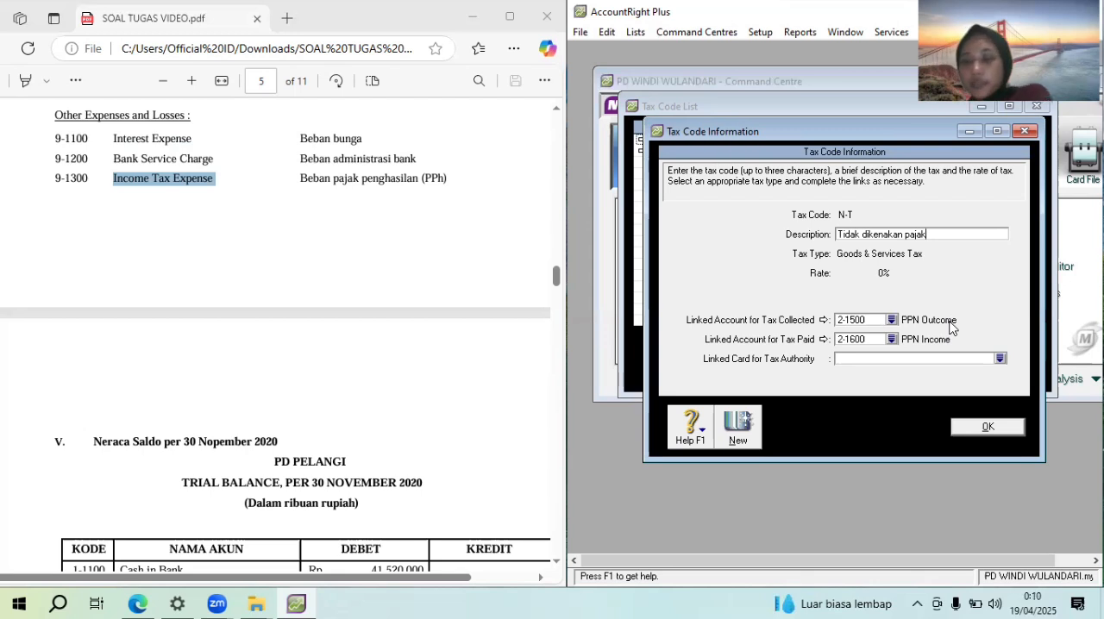
pyautogui.click(985, 426)
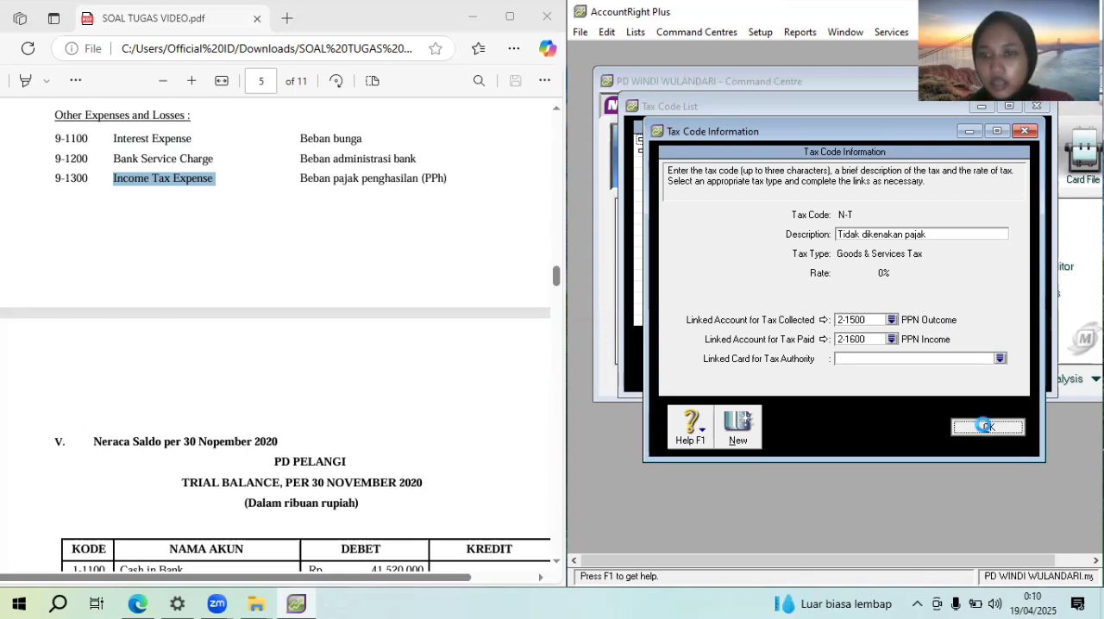
pyautogui.click(989, 375)
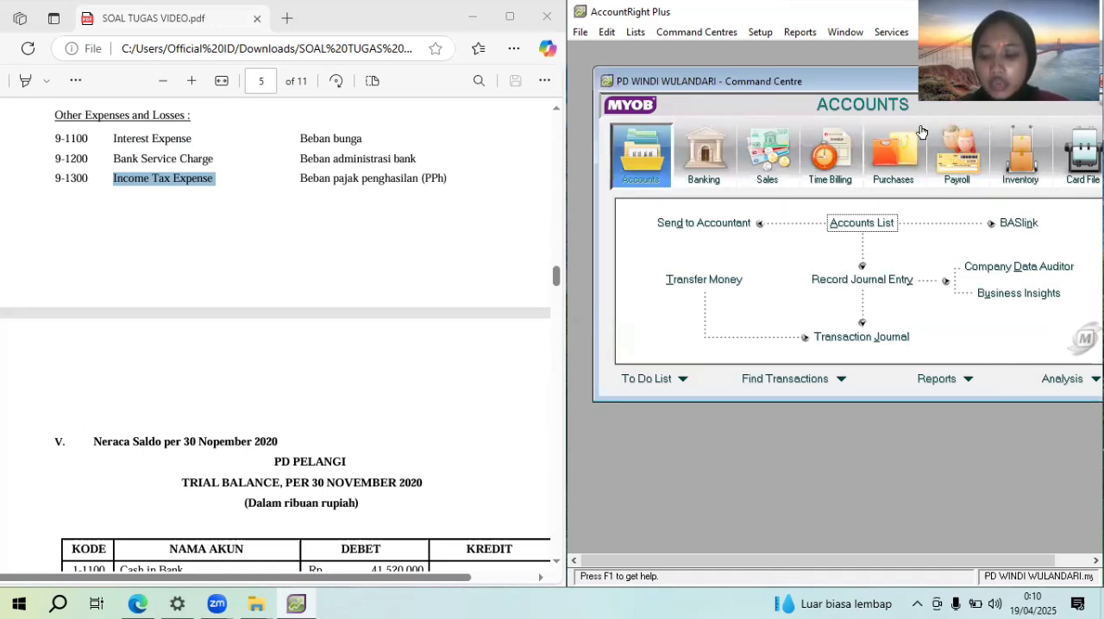
# Set the linked bank account for undeposited funds to 1-1100 Cash in bank, accepting the account change
pyautogui.hotkey('alt', 's')
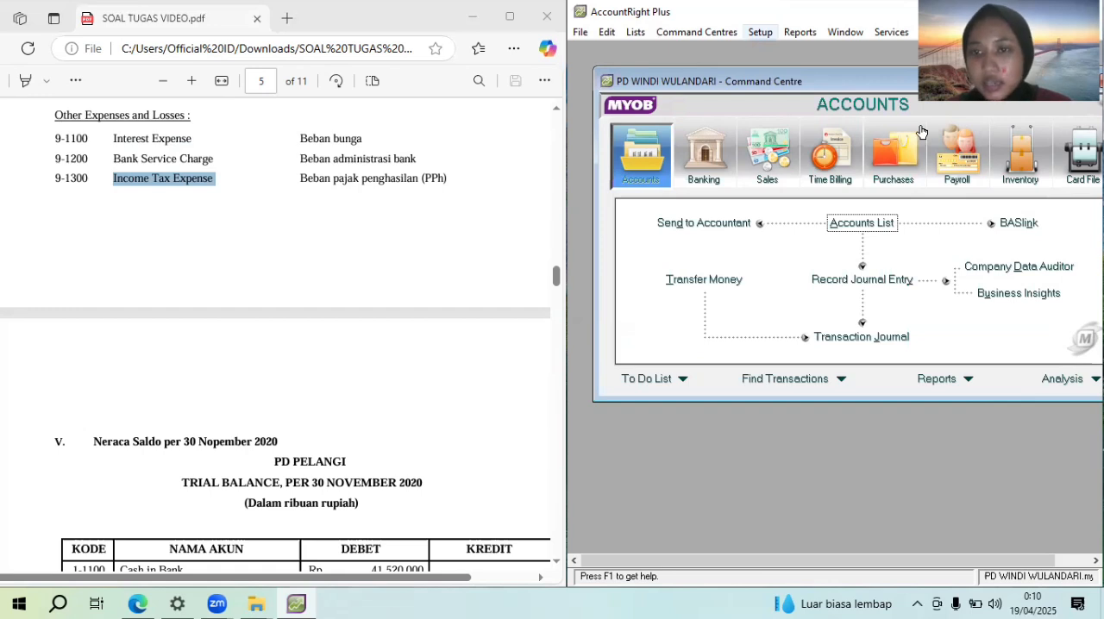
pyautogui.moveTo(802, 92)
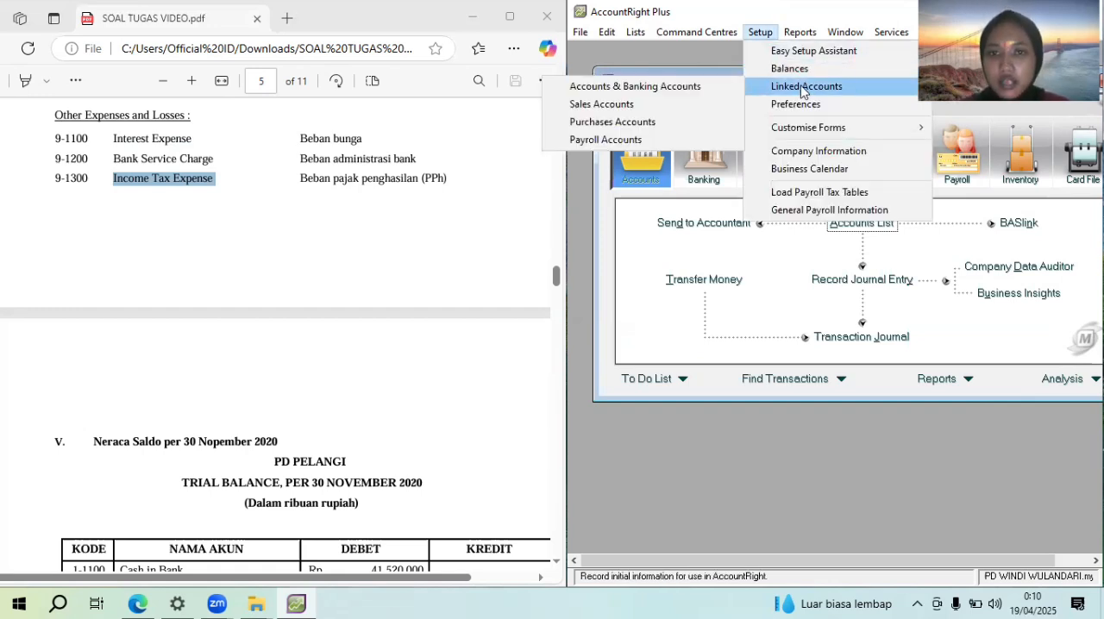
pyautogui.click(710, 87)
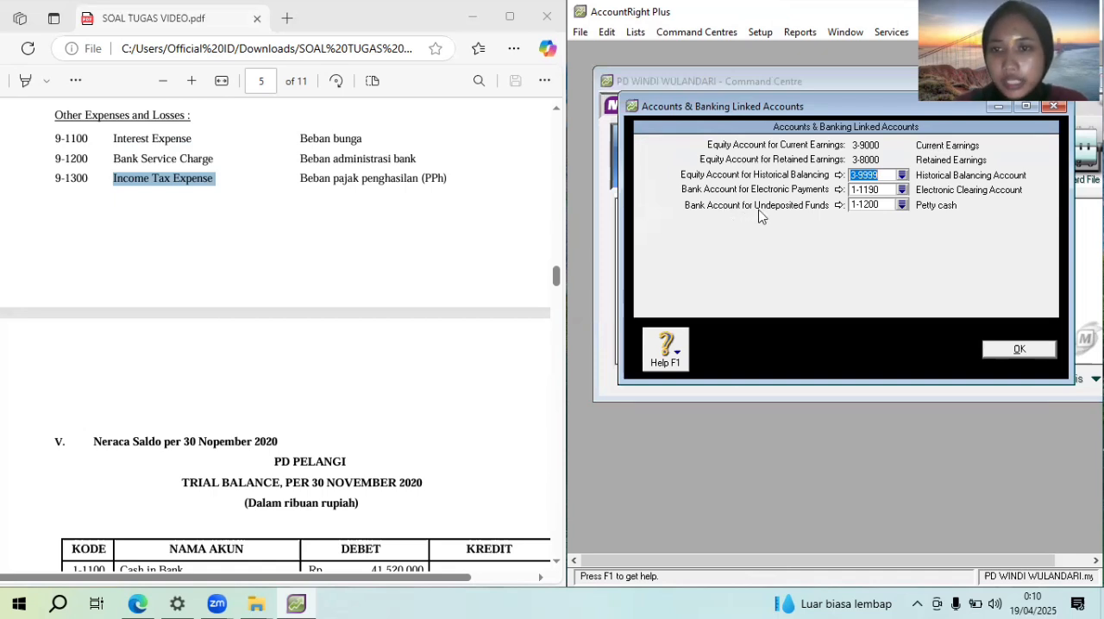
pyautogui.click(901, 207)
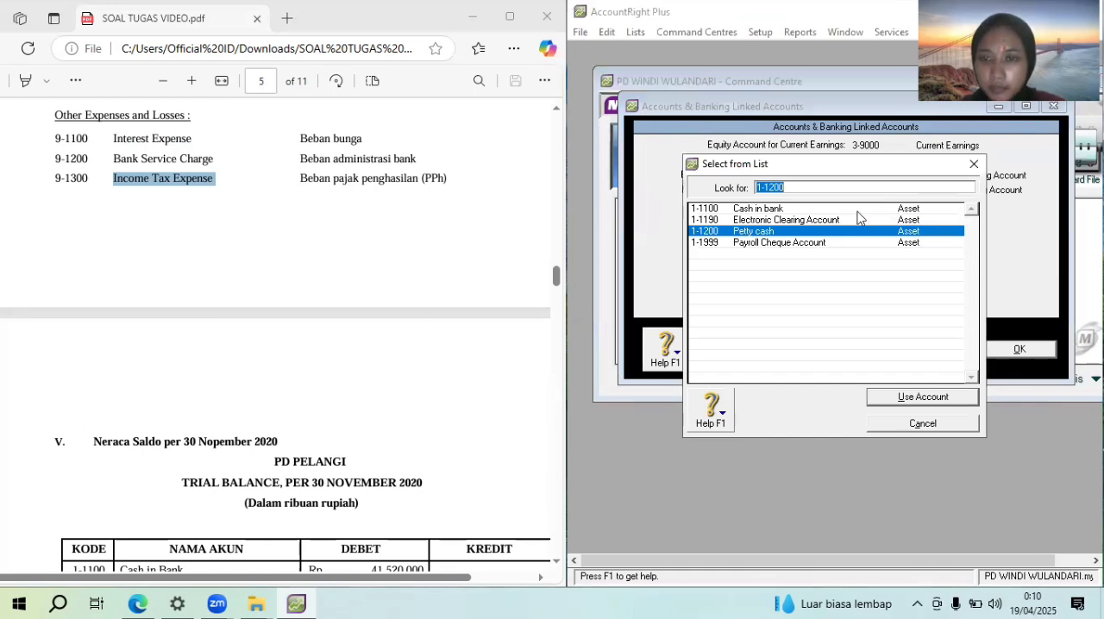
pyautogui.doubleClick(859, 210)
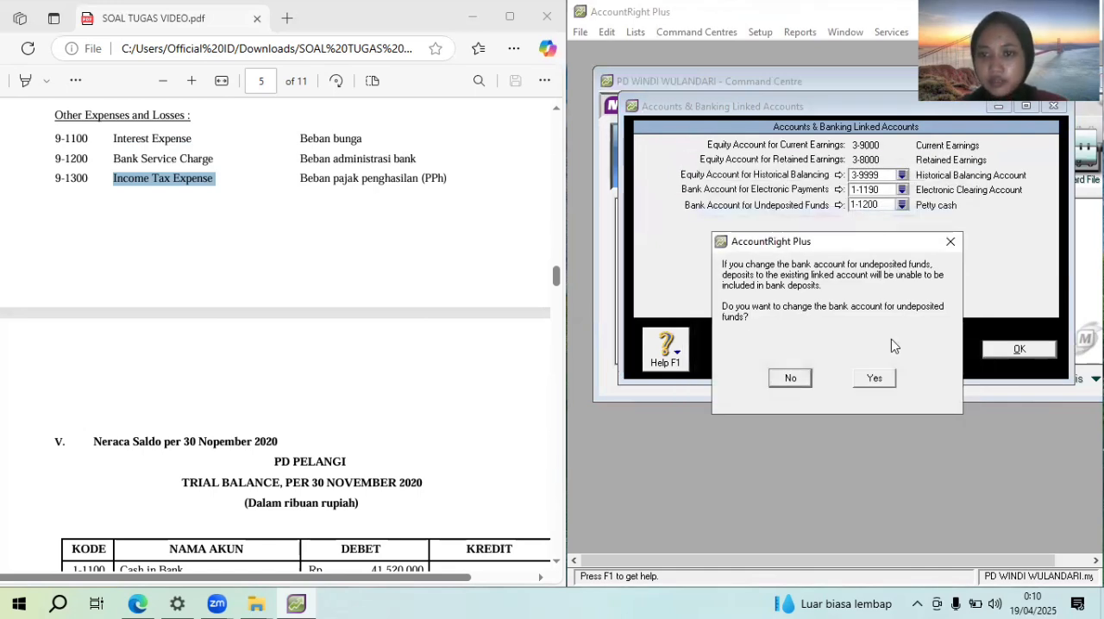
pyautogui.click(888, 379)
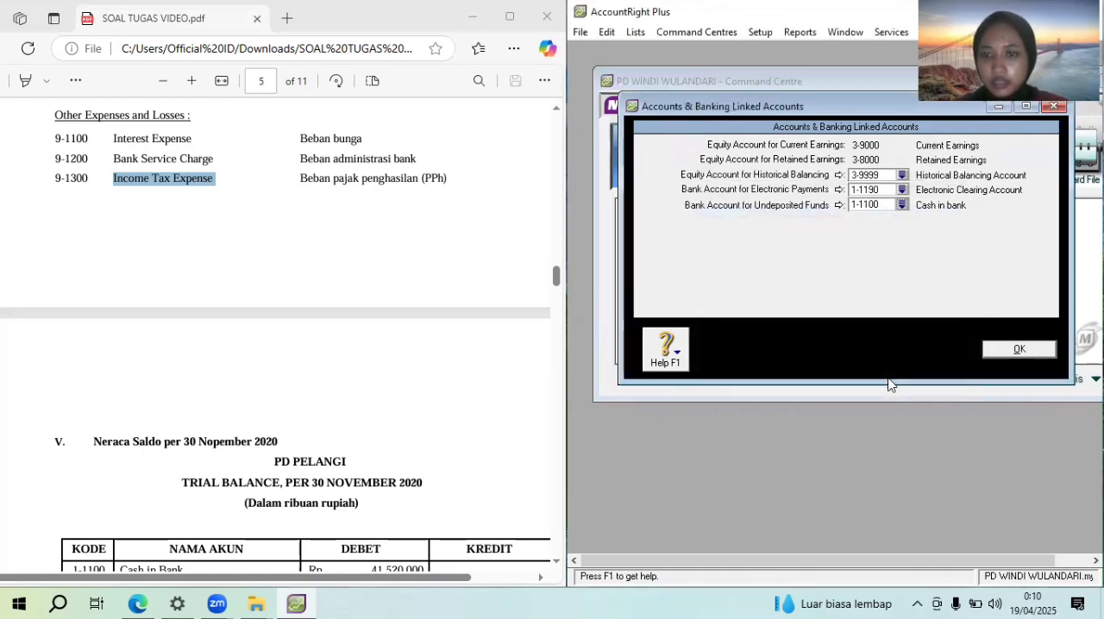
pyautogui.click(1018, 348)
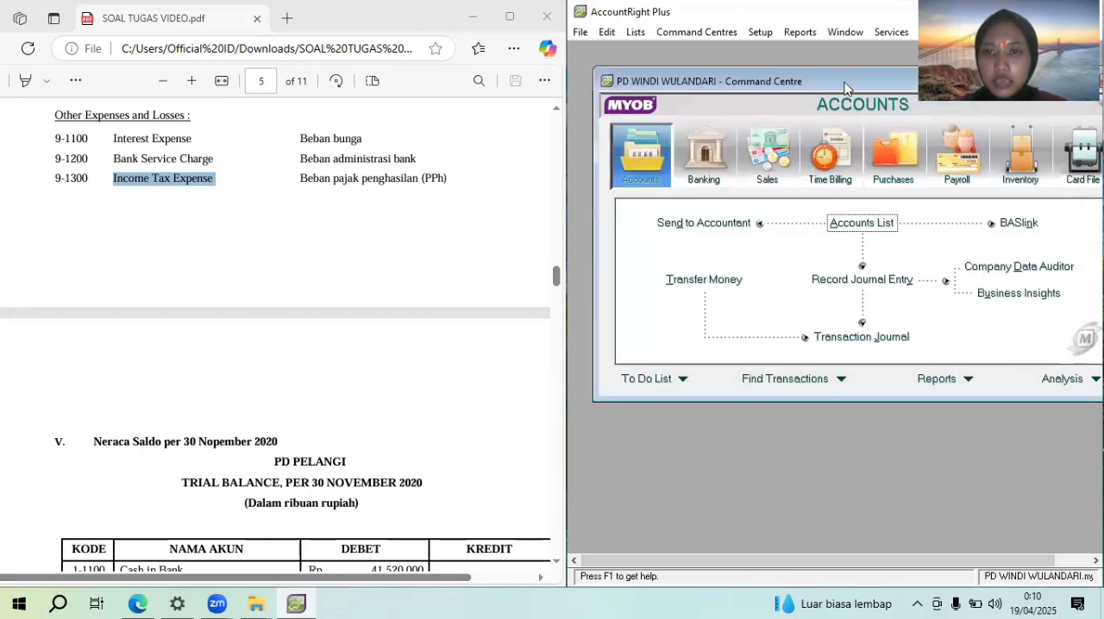
# Review the sales linked accounts, and turn off receiving items without a supplier bill in the purchases linked accounts
pyautogui.click(760, 32)
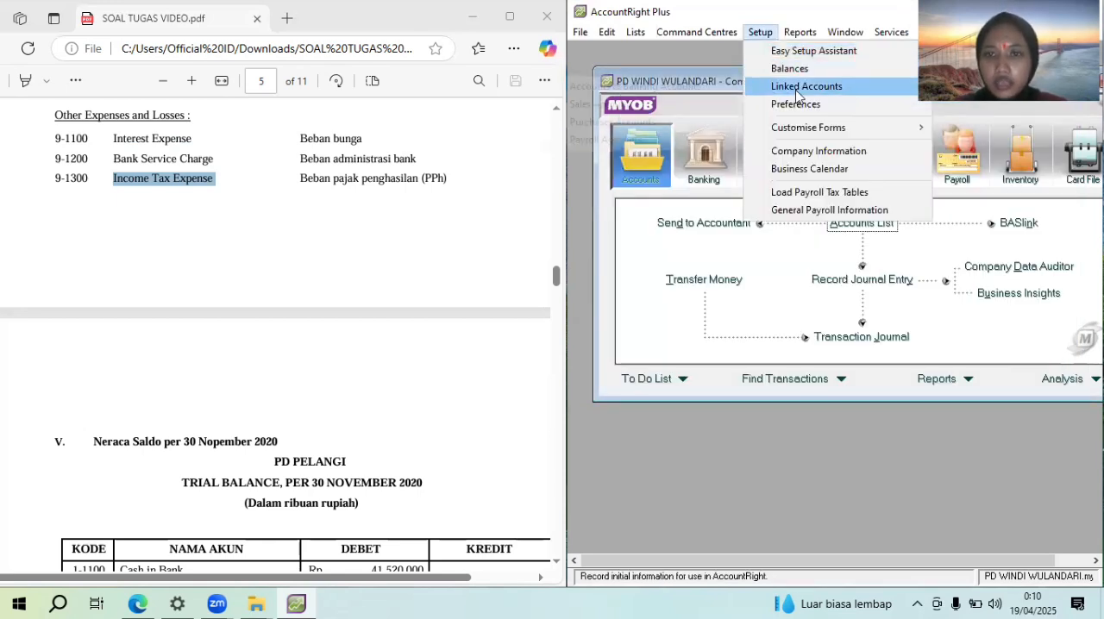
pyautogui.moveTo(798, 93)
pyautogui.click(698, 103)
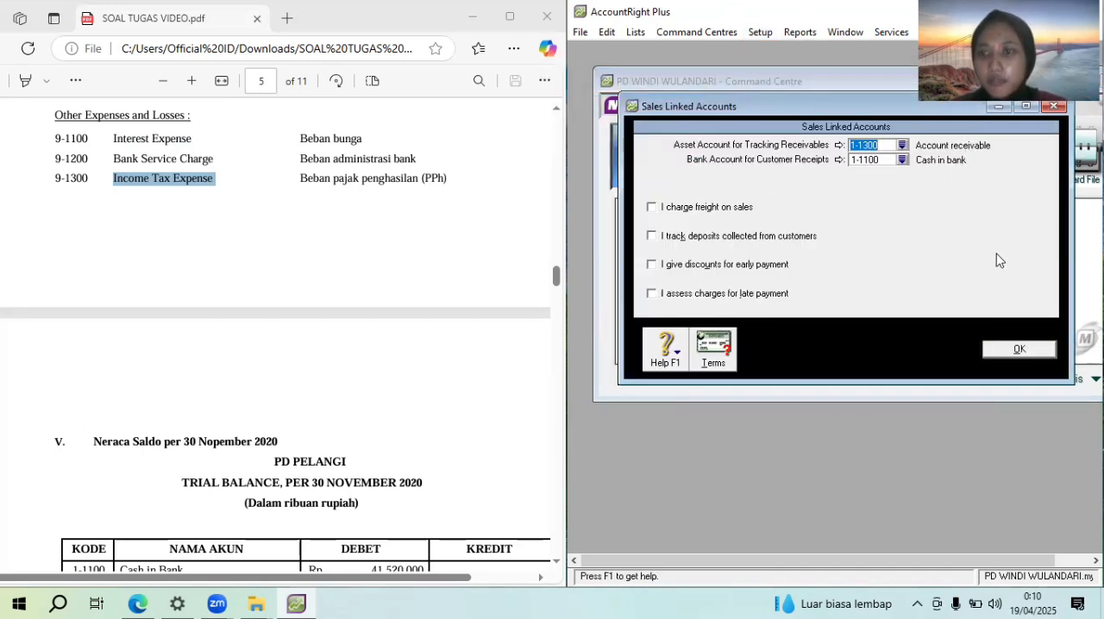
pyautogui.click(1019, 348)
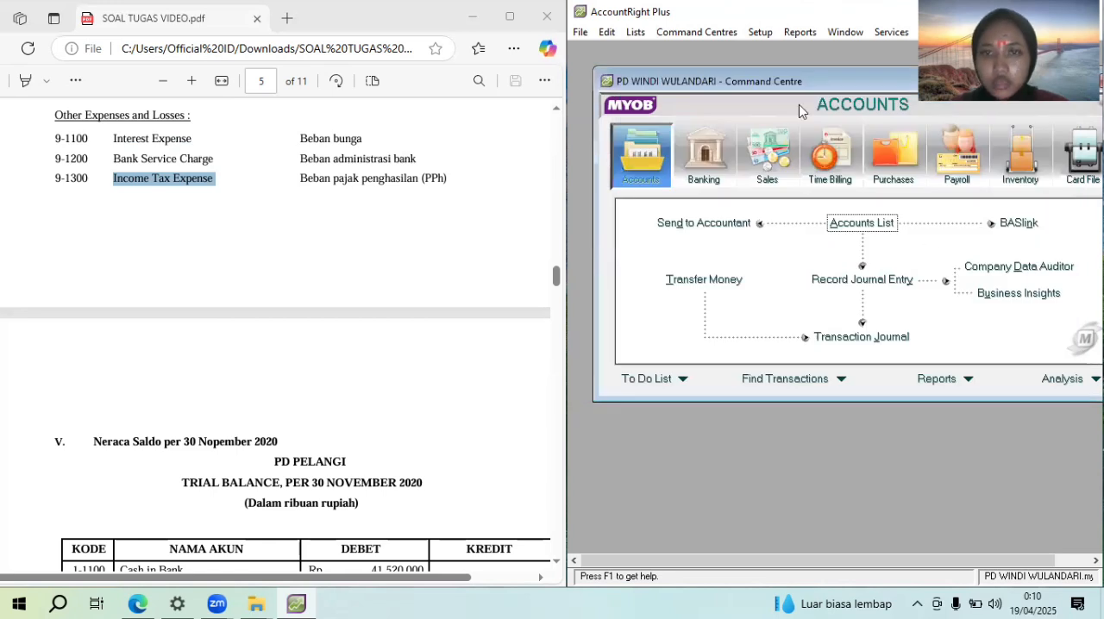
pyautogui.click(760, 32)
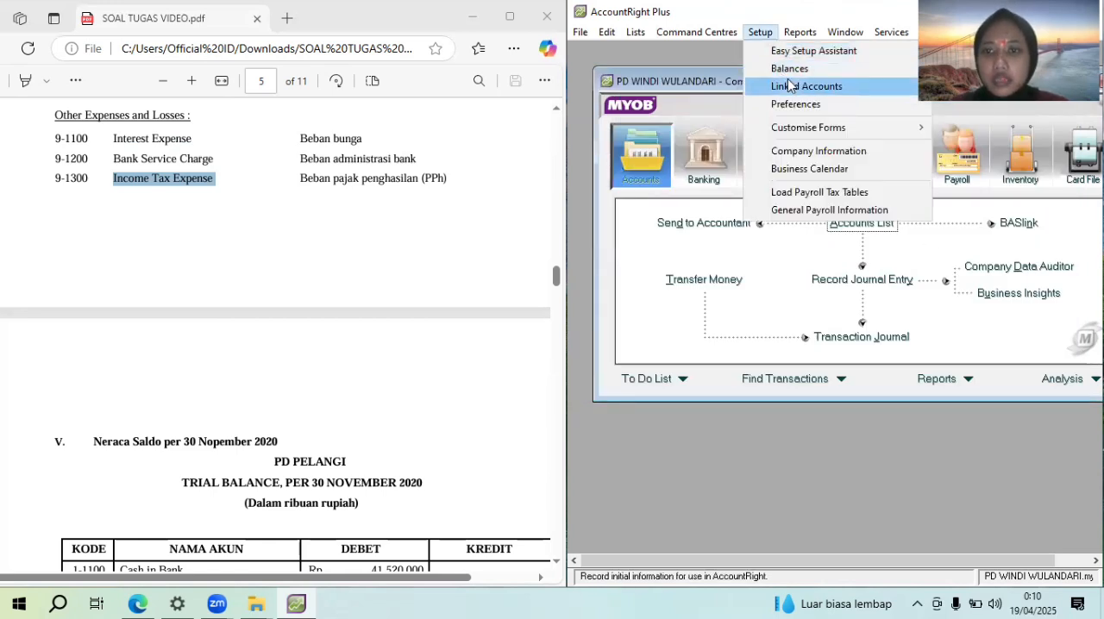
pyautogui.moveTo(791, 85)
pyautogui.click(702, 118)
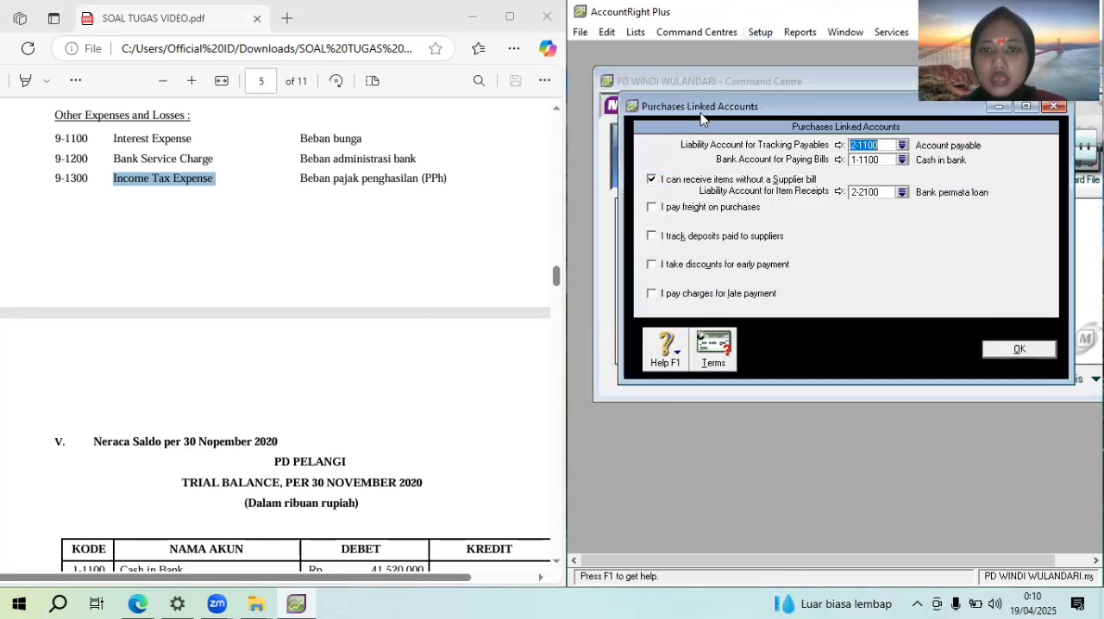
pyautogui.click(667, 181)
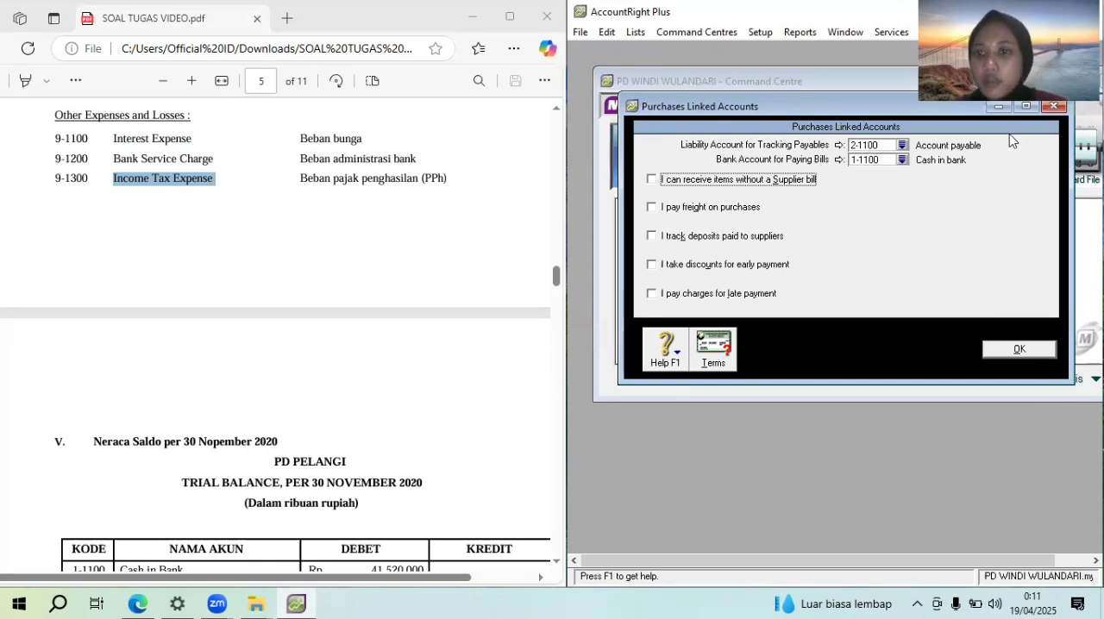
pyautogui.click(1014, 345)
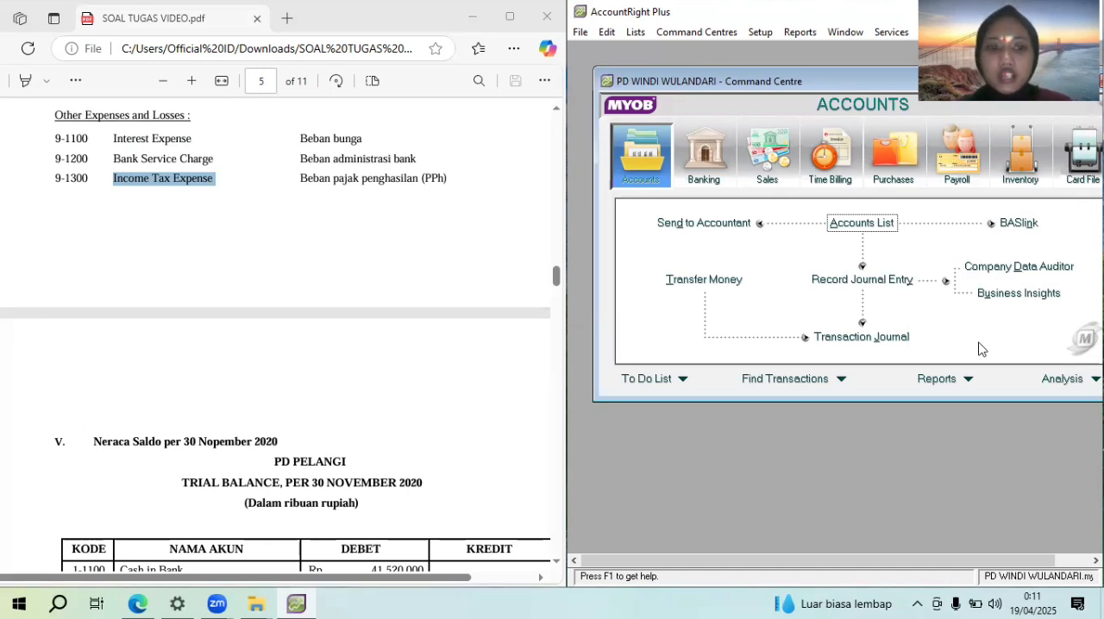
# Enter account opening balances from the PDF's trial balance: Rp41.520.000 for Cash in bank and Rp9.800.000 for Petty cash
pyautogui.moveTo(557, 290); pyautogui.dragTo(557, 299)
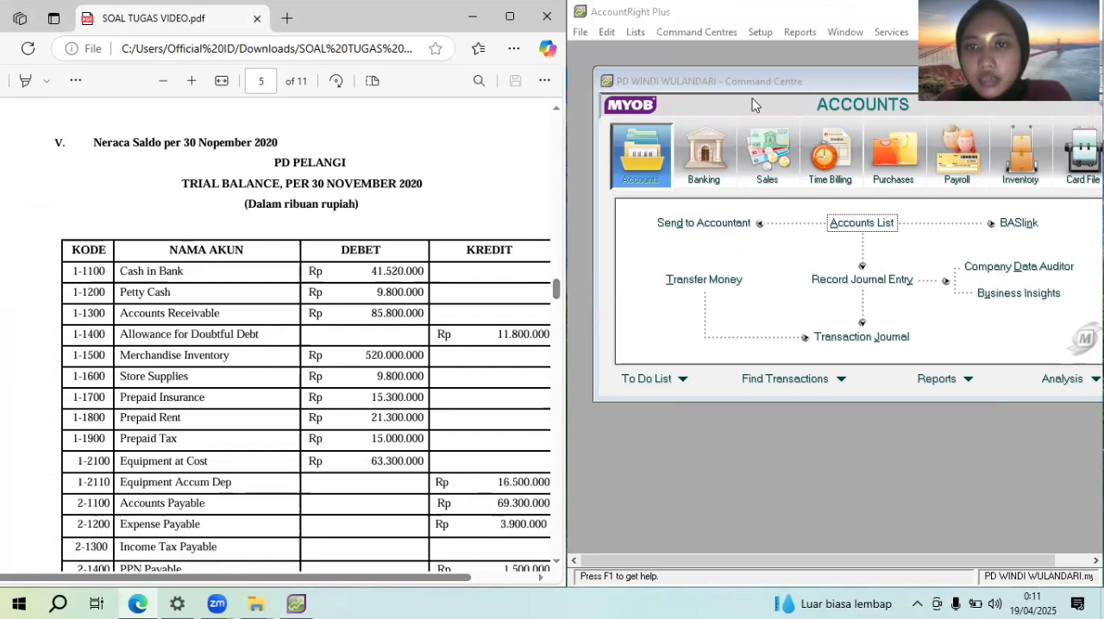
pyautogui.click(760, 32)
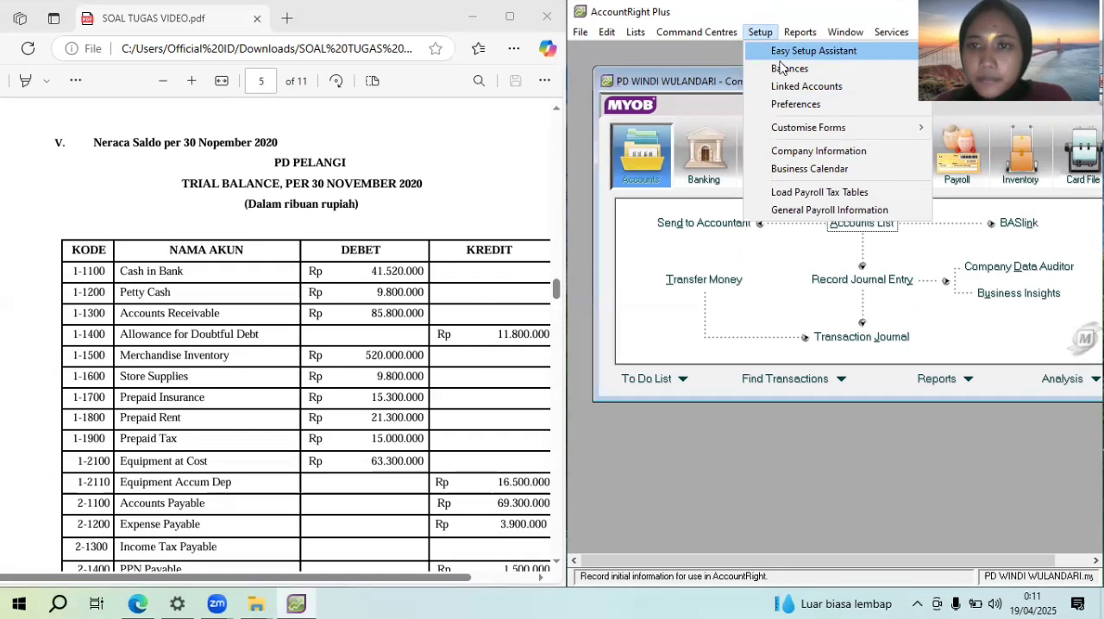
pyautogui.moveTo(788, 75)
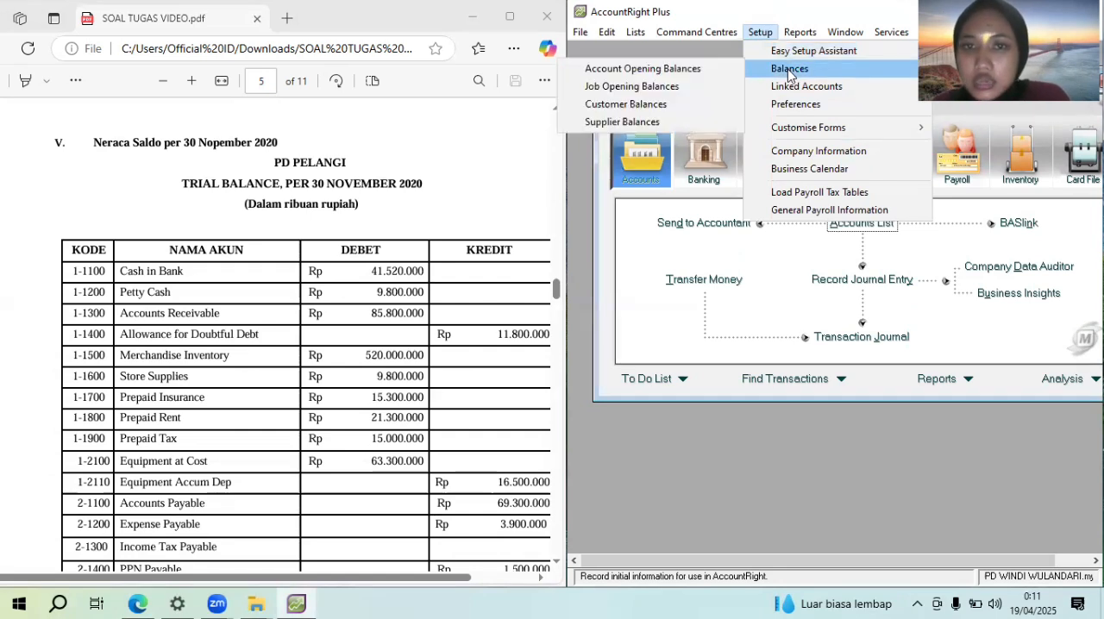
pyautogui.click(695, 70)
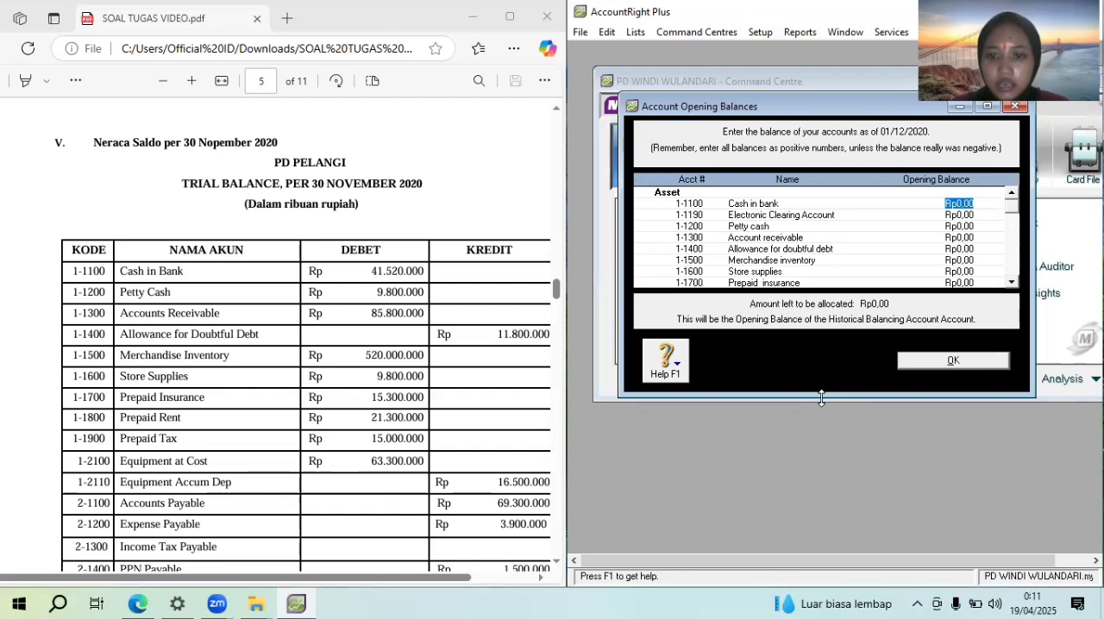
pyautogui.moveTo(822, 398); pyautogui.dragTo(821, 548)
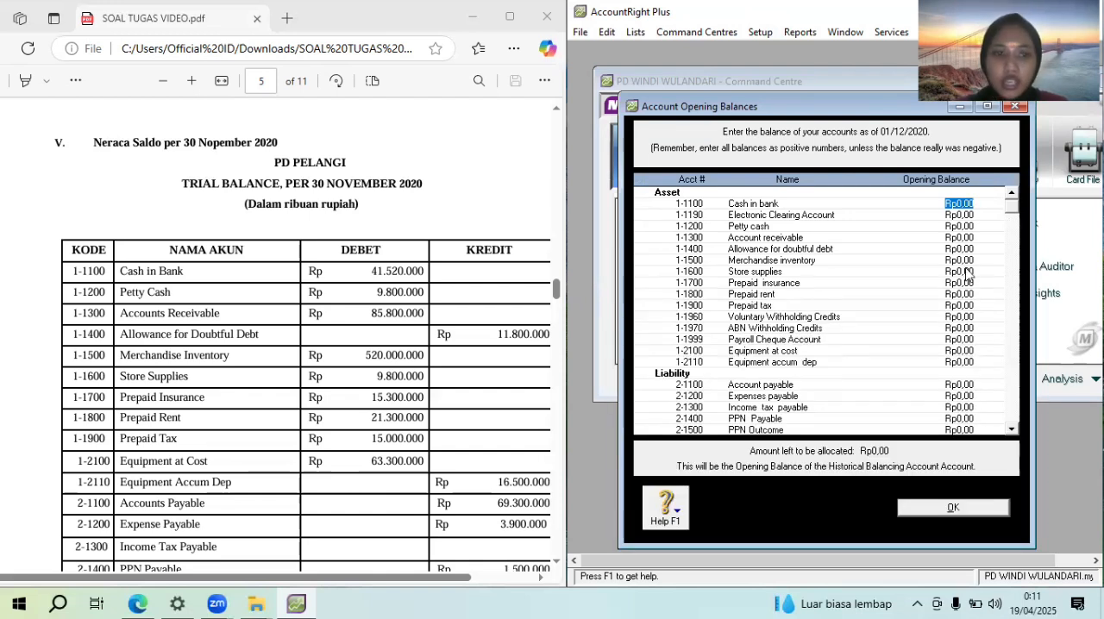
pyautogui.write('34')
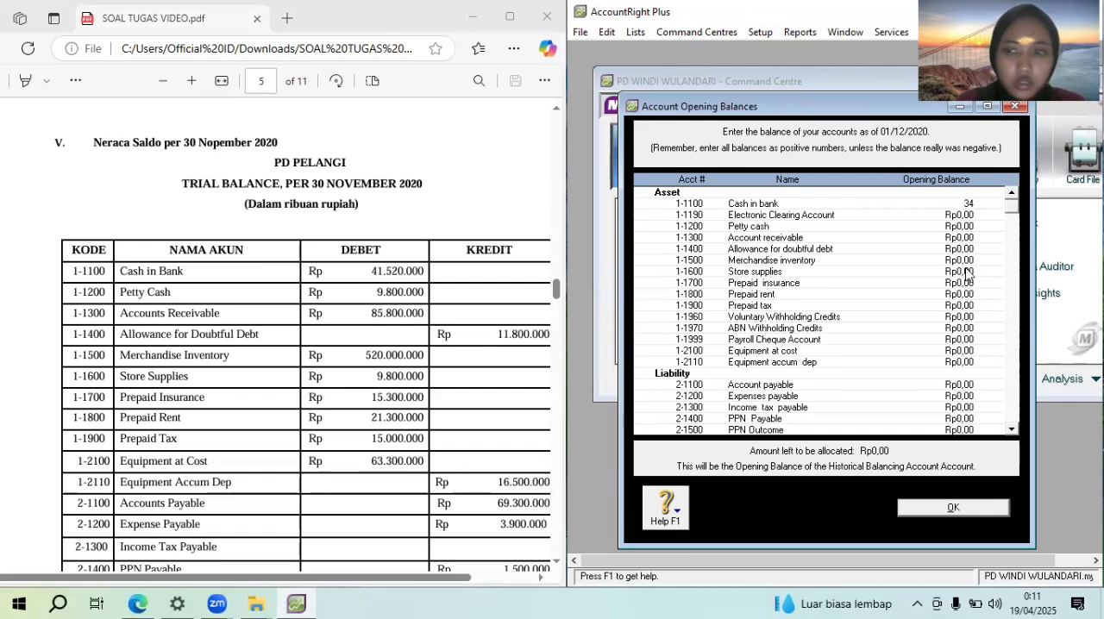
pyautogui.write('520000')
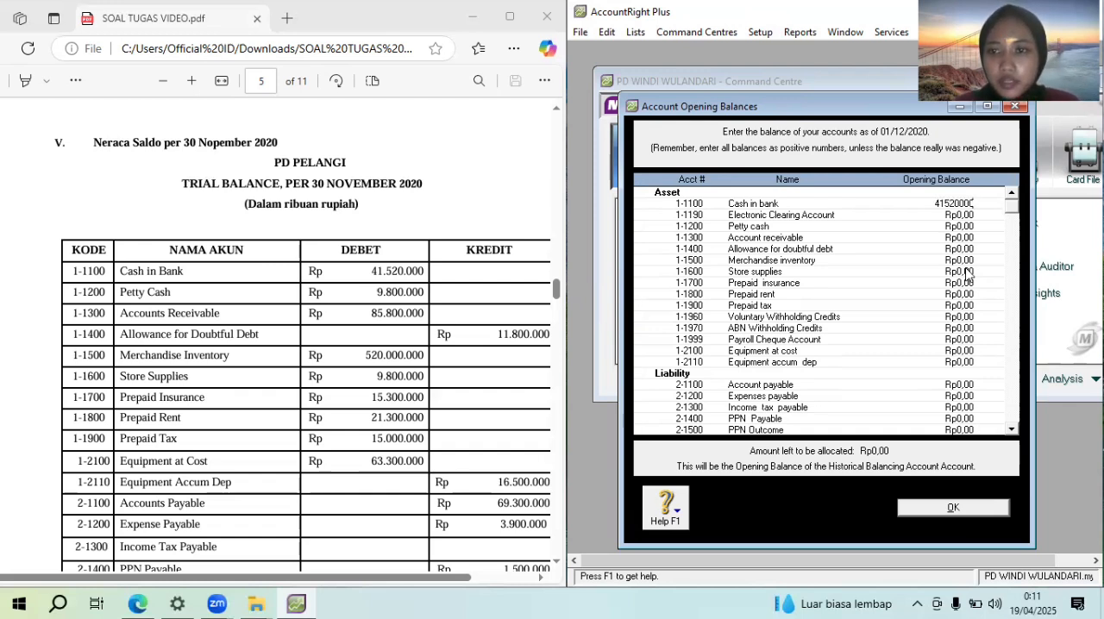
pyautogui.press('Tab')
pyautogui.write('9')
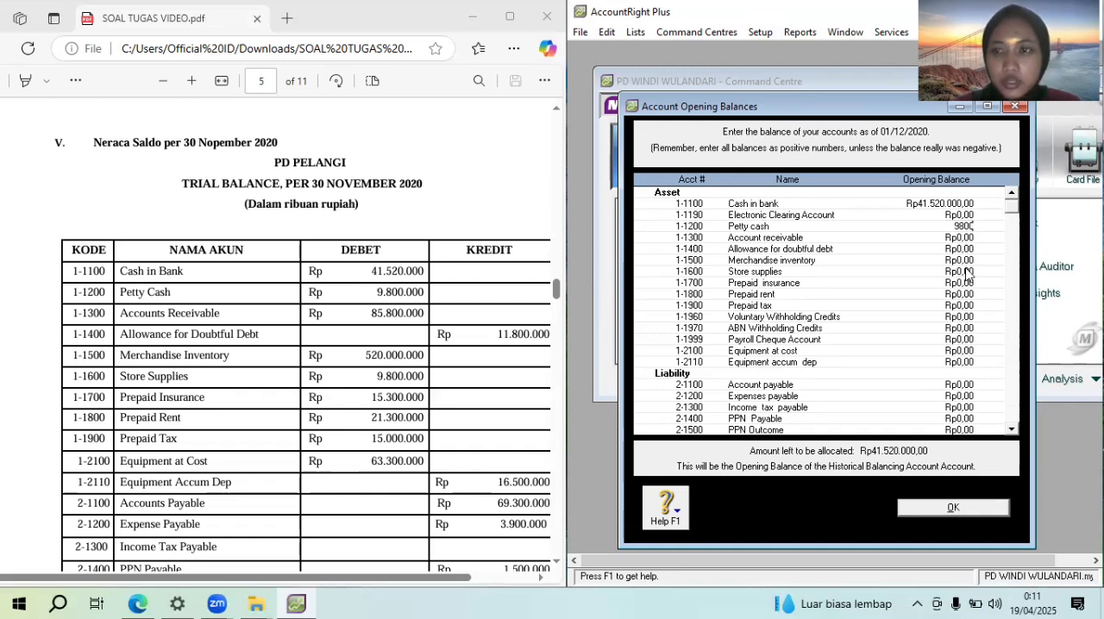
pyautogui.press('Tab')
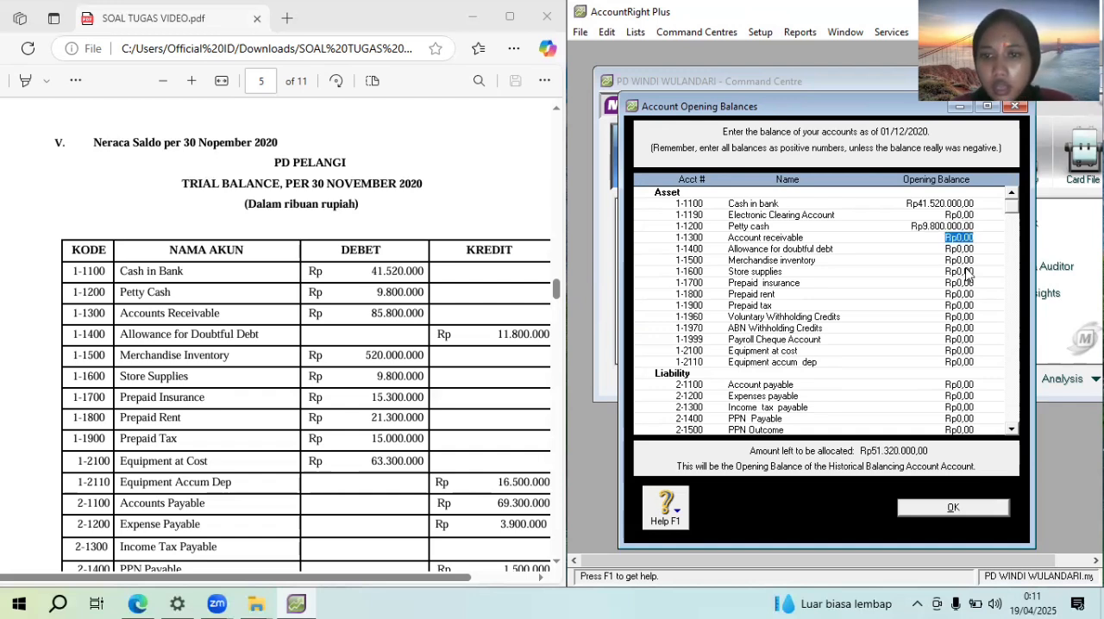
# Enter opening balances of Rp85.800.000 for Account receivable and -Rp11.800.000 for Allowance for doubtful debt
pyautogui.write('85')
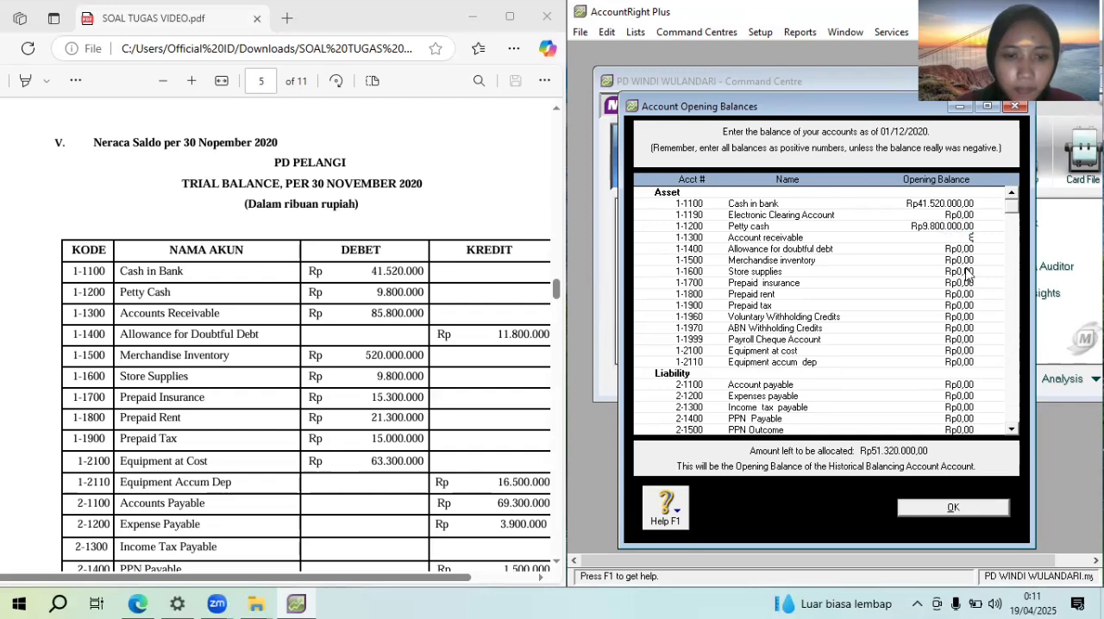
pyautogui.write('800000')
pyautogui.press('Tab')
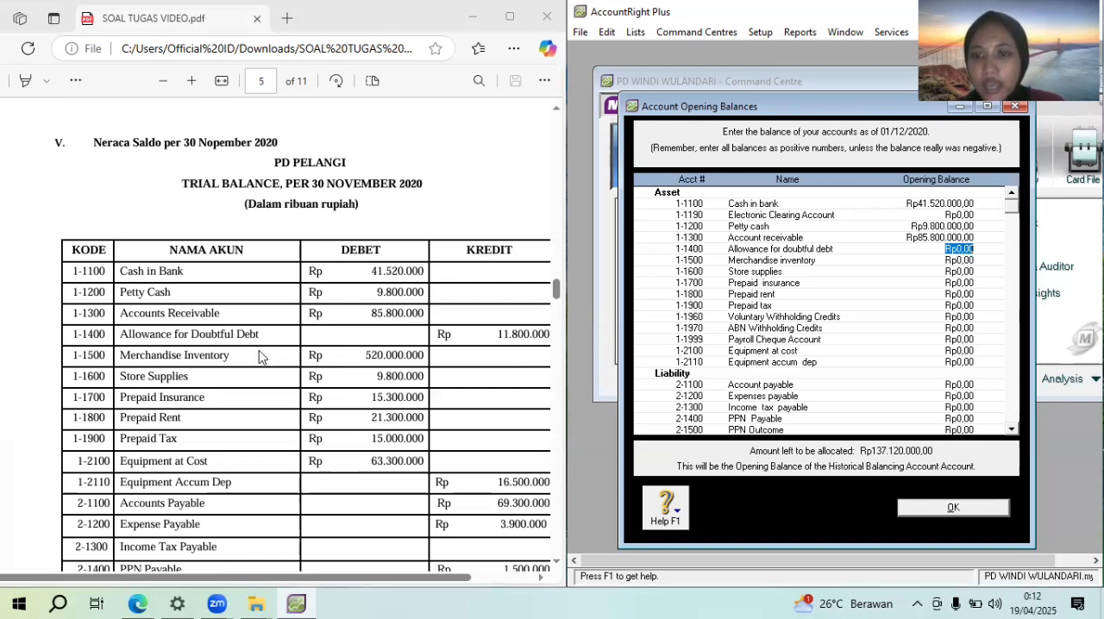
pyautogui.write('-')
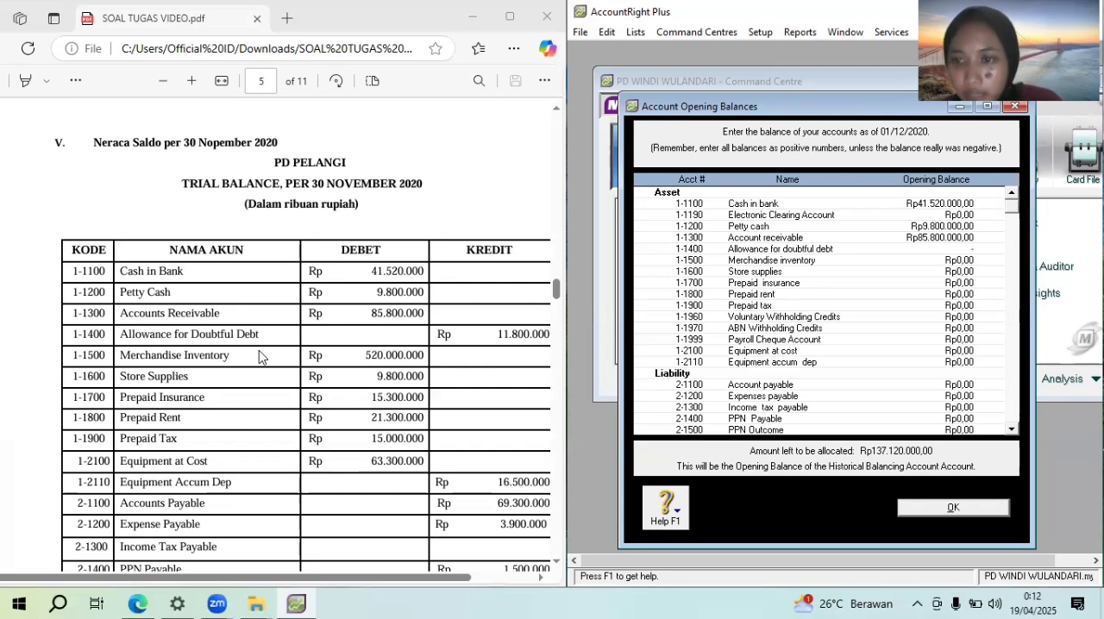
pyautogui.write('-11')
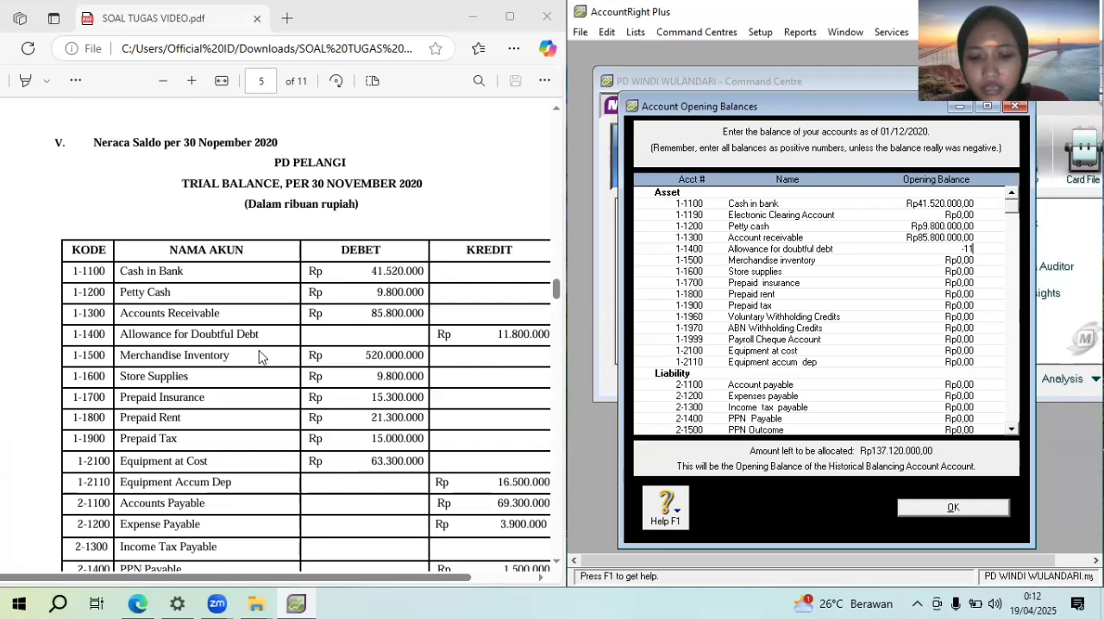
pyautogui.write('800000')
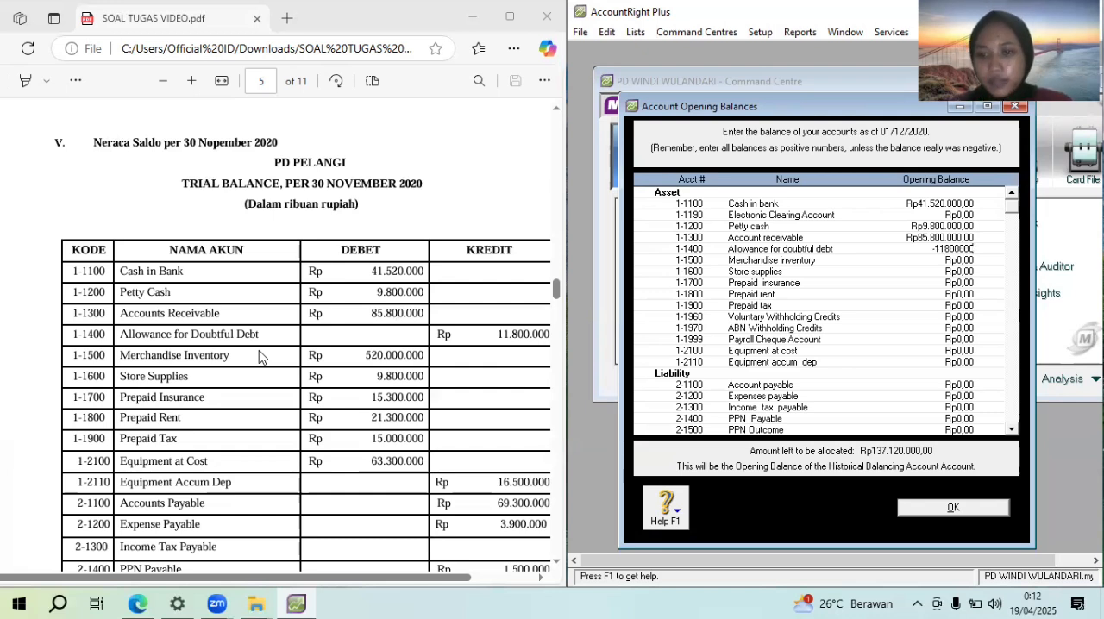
pyautogui.press('Tab')
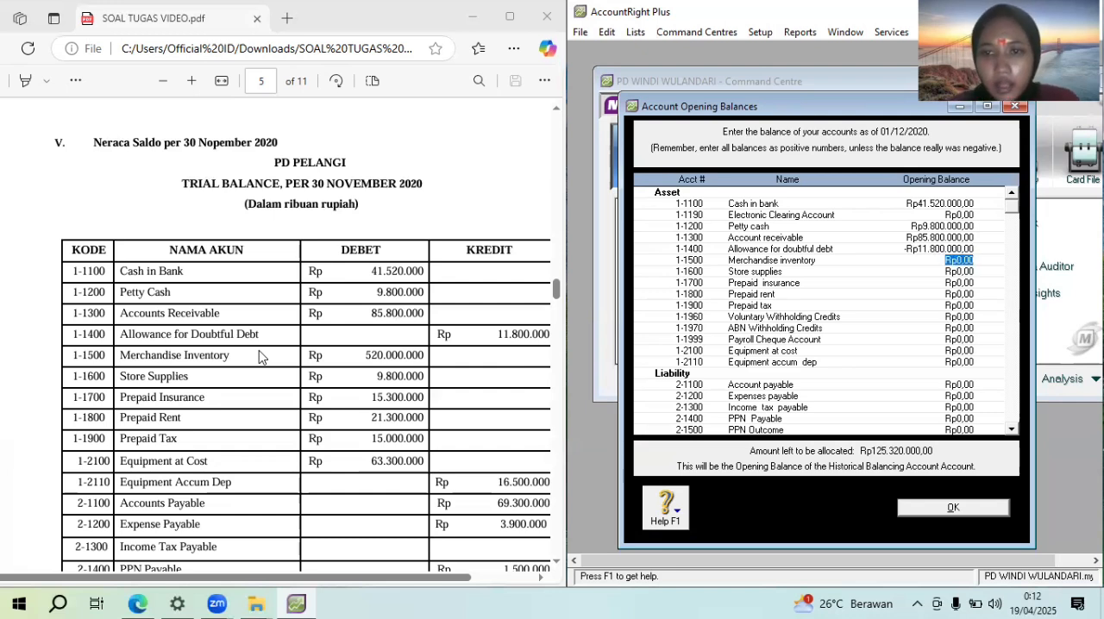
# Enter opening balances of Rp520.000.000 for Merchandise inventory and Rp9.800.000 for Store supplies
pyautogui.write('5')
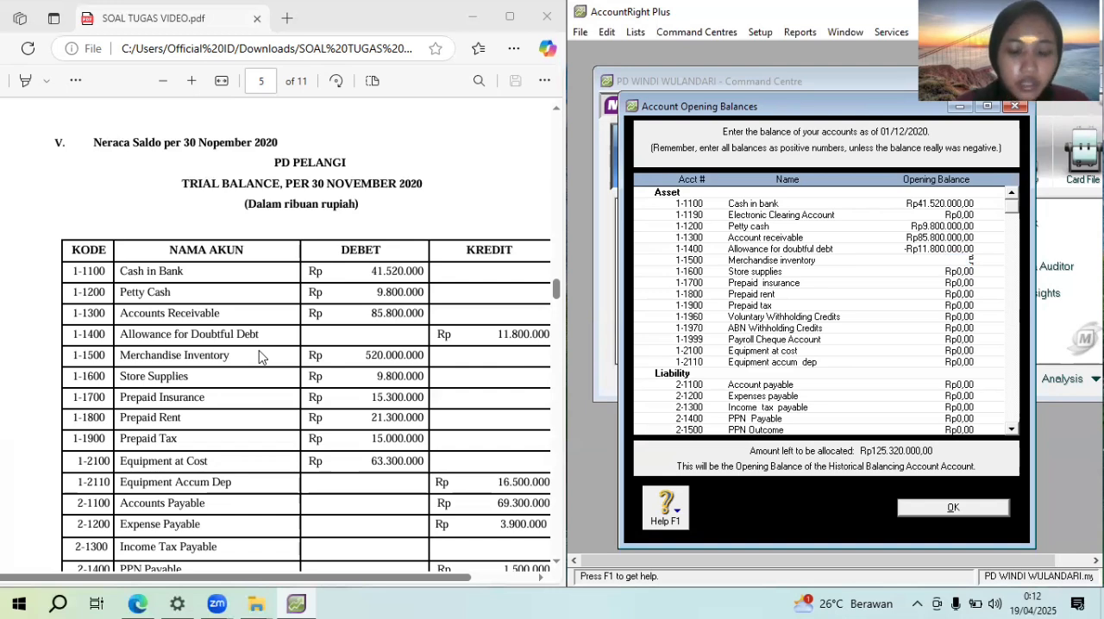
pyautogui.write('20.000')
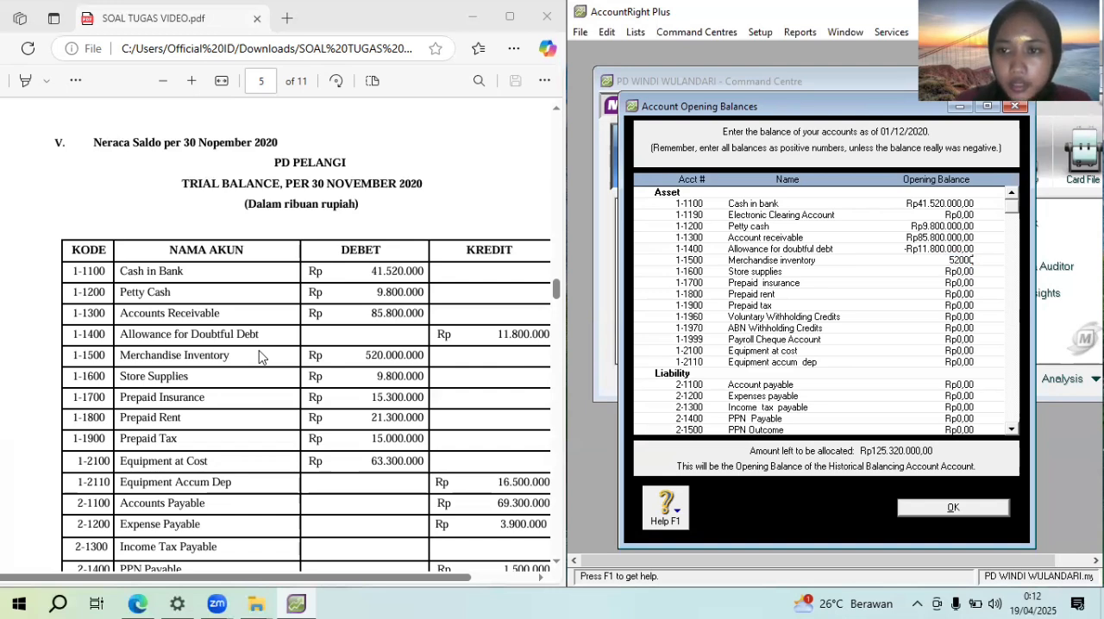
pyautogui.write('.0')
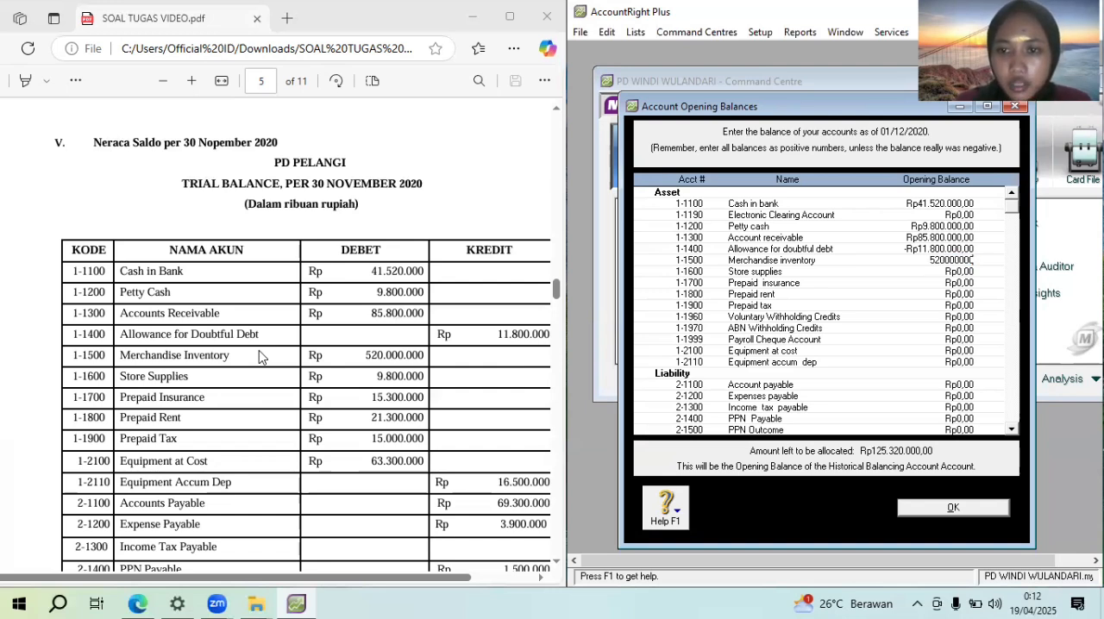
pyautogui.write('00000')
pyautogui.press('Tab')
pyautogui.write('9800')
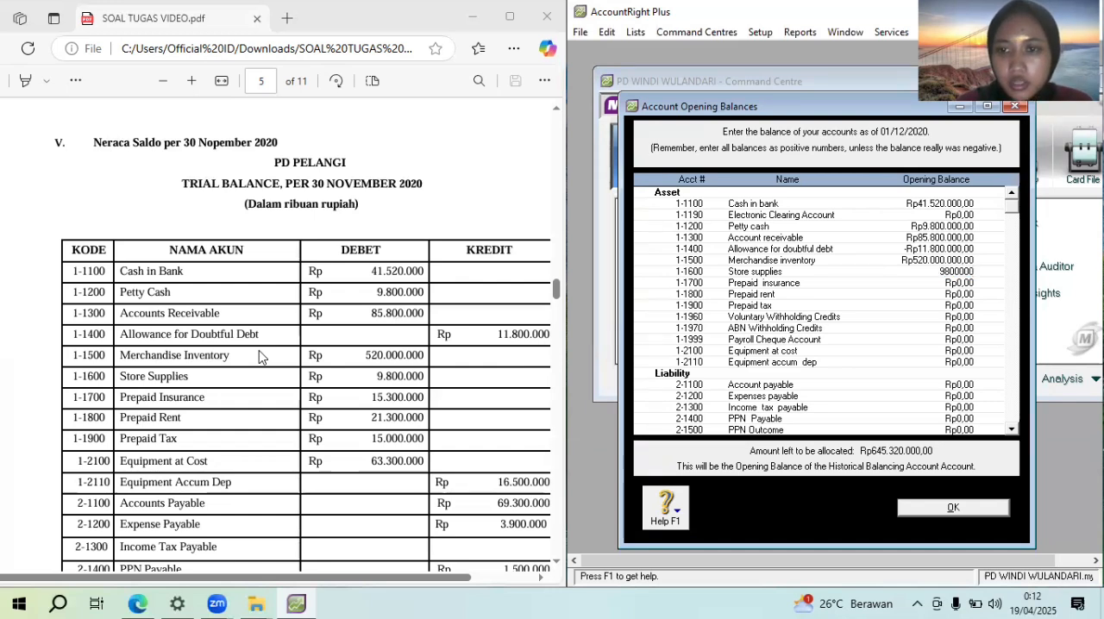
pyautogui.press('Tab')
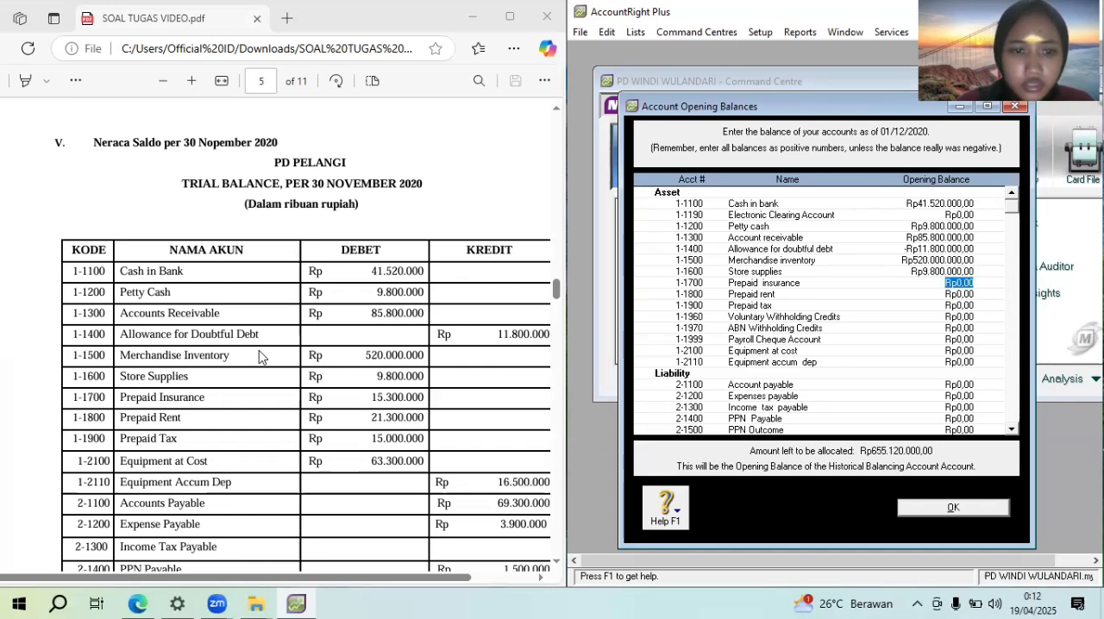
# Enter opening balances of Rp15.300.000 for Prepaid insurance, Rp21.300.000 for Prepaid rent and Rp15.000.000 for Prepaid tax
pyautogui.write('15.300.0')
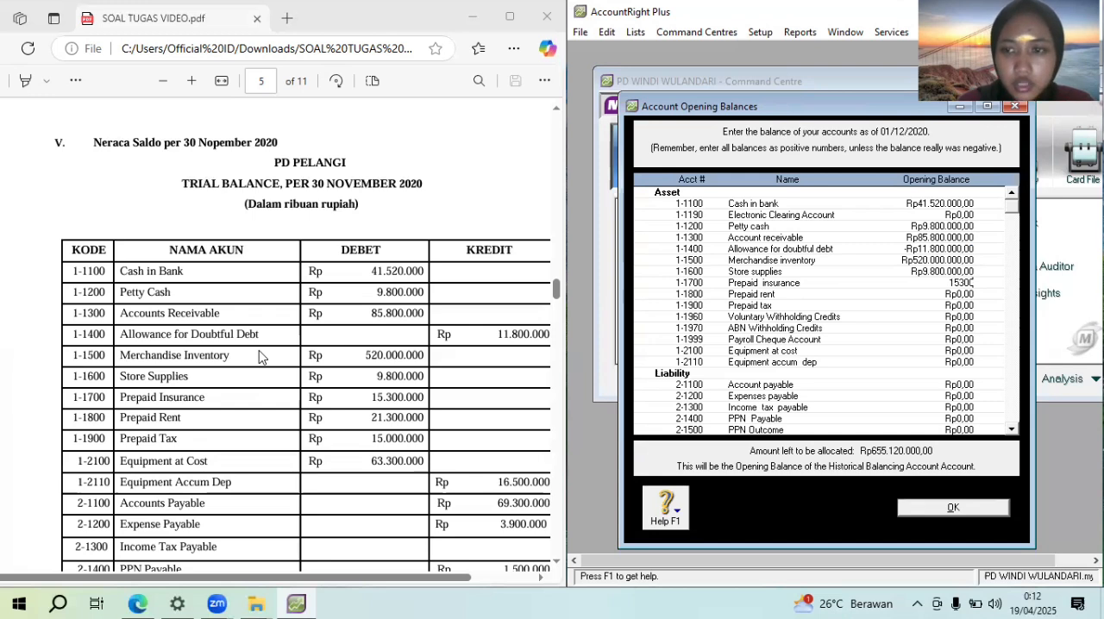
pyautogui.write('000')
pyautogui.press('Tab')
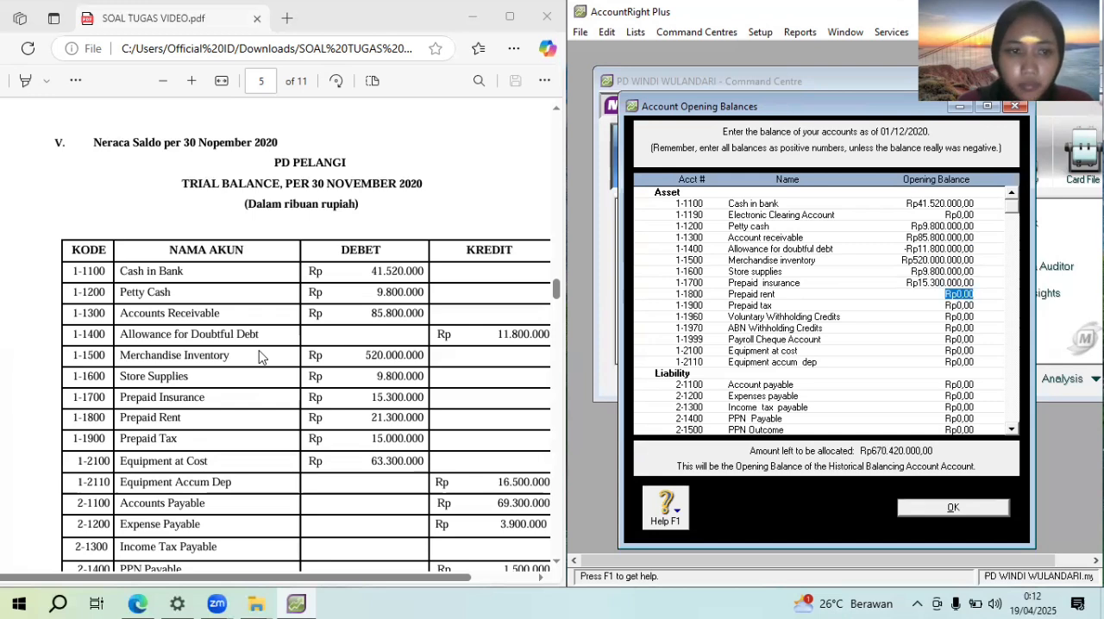
pyautogui.write('21300')
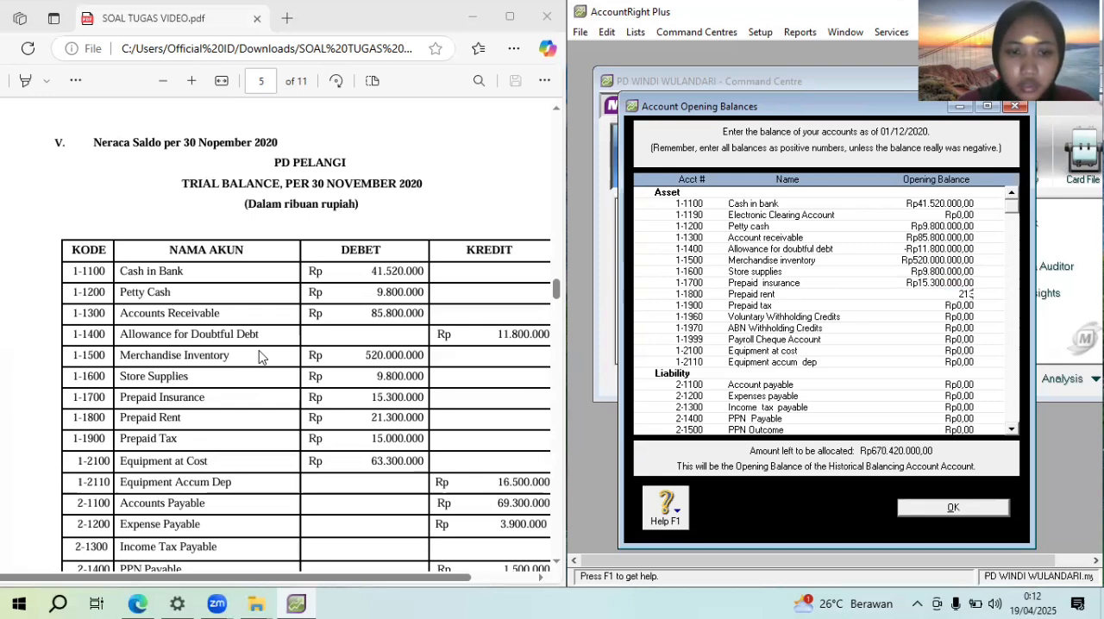
pyautogui.press('BackSpace')
pyautogui.press('BackSpace')
pyautogui.write('0')
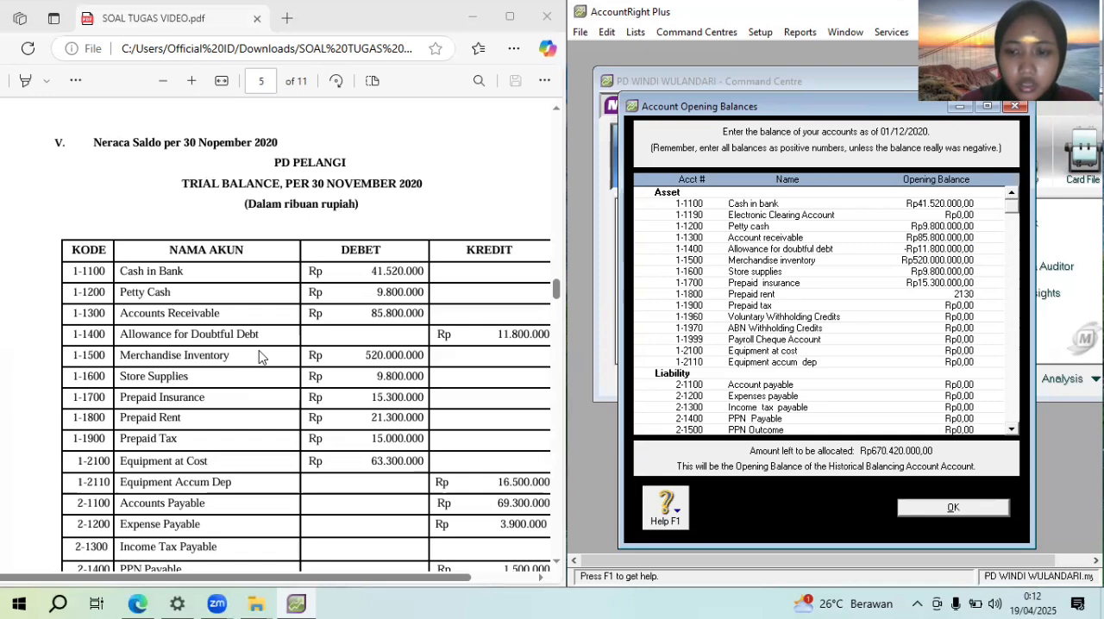
pyautogui.write('0.000')
pyautogui.press('Tab')
pyautogui.write('1')
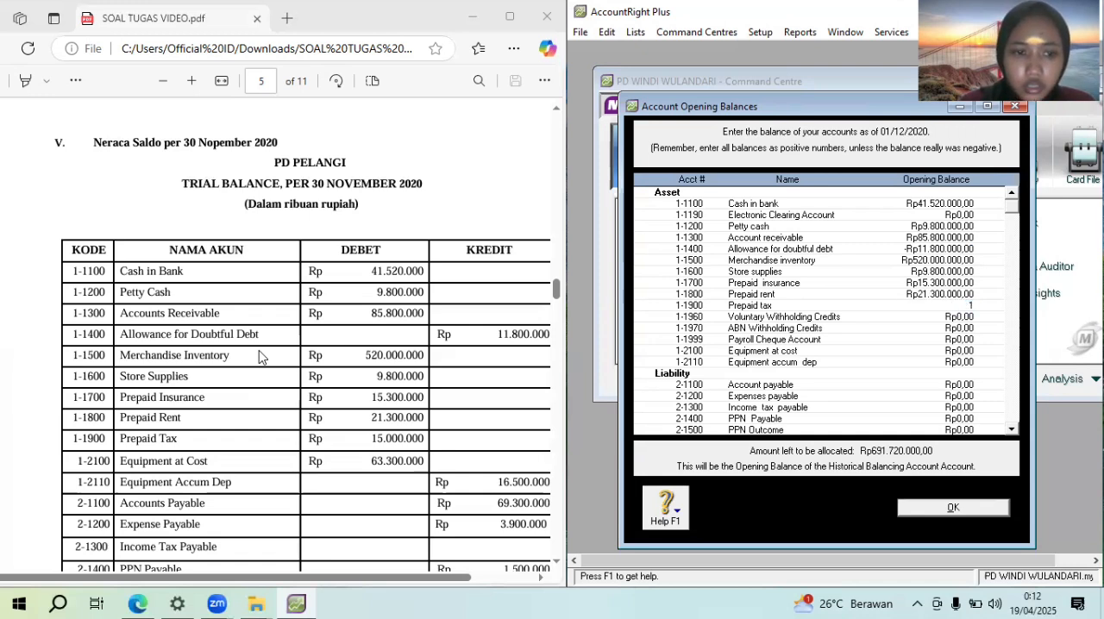
pyautogui.write('50000')
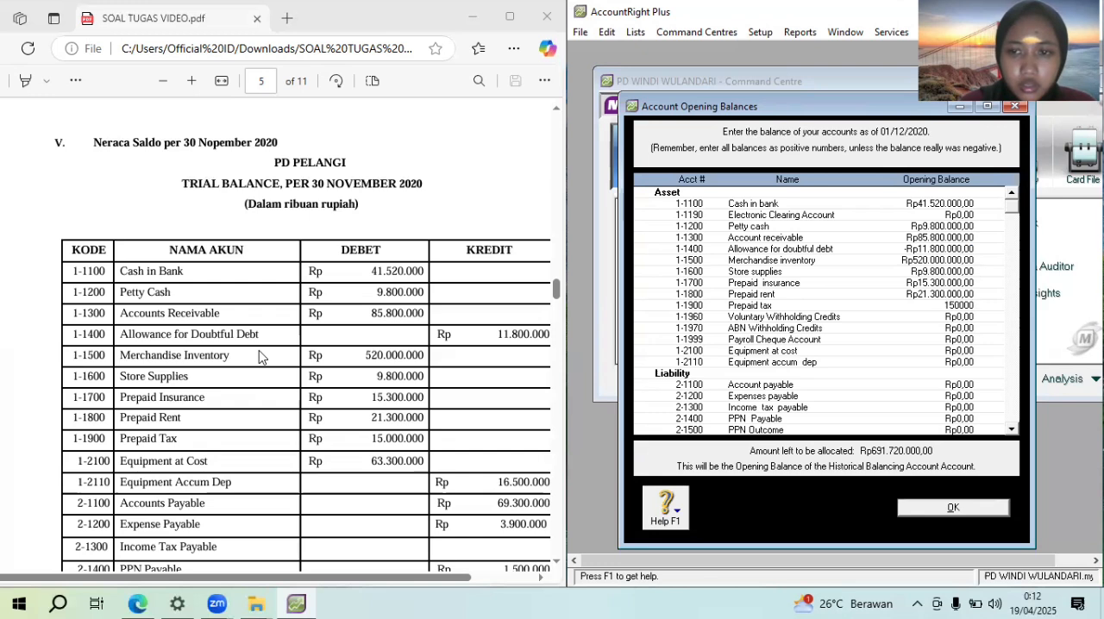
pyautogui.press('Tab')
pyautogui.press('Tab')
pyautogui.press('Tab')
pyautogui.press('Tab')
pyautogui.press('Tab')
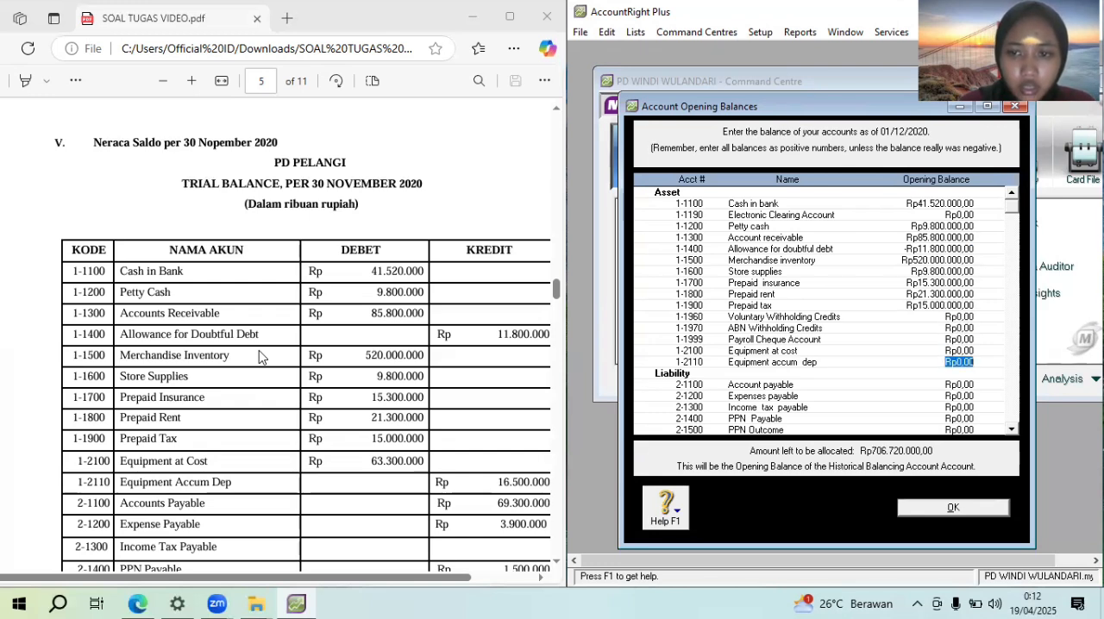
# Enter opening balances of Rp63.600.000 for Equipment at cost and -Rp16.500.000 for Equipment accum dep
pyautogui.hotkey('shift', 'Tab')
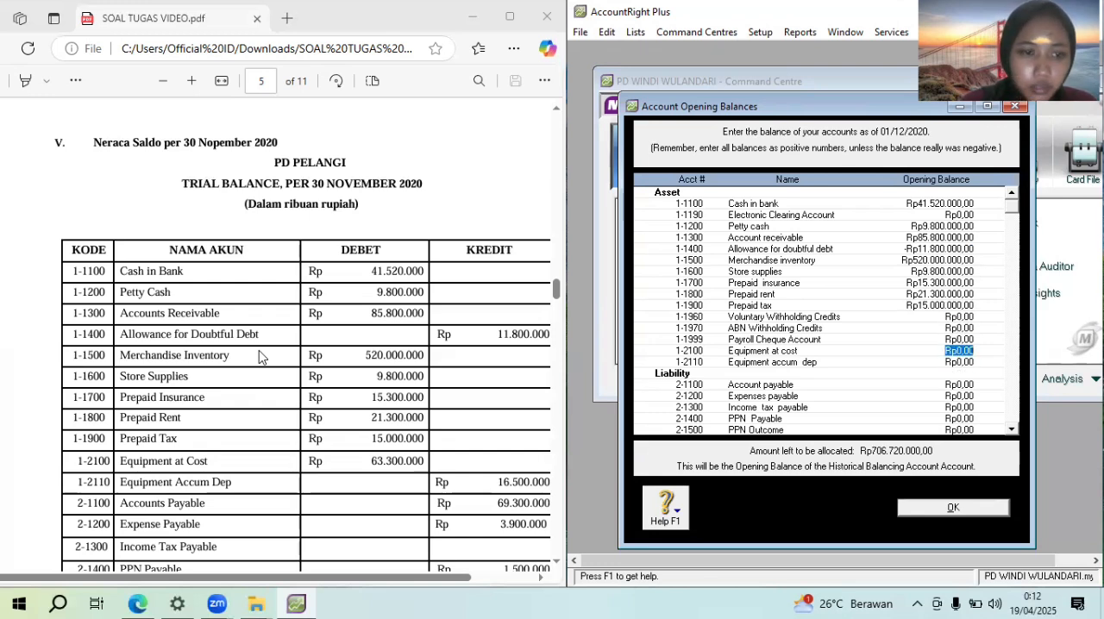
pyautogui.write('63600000')
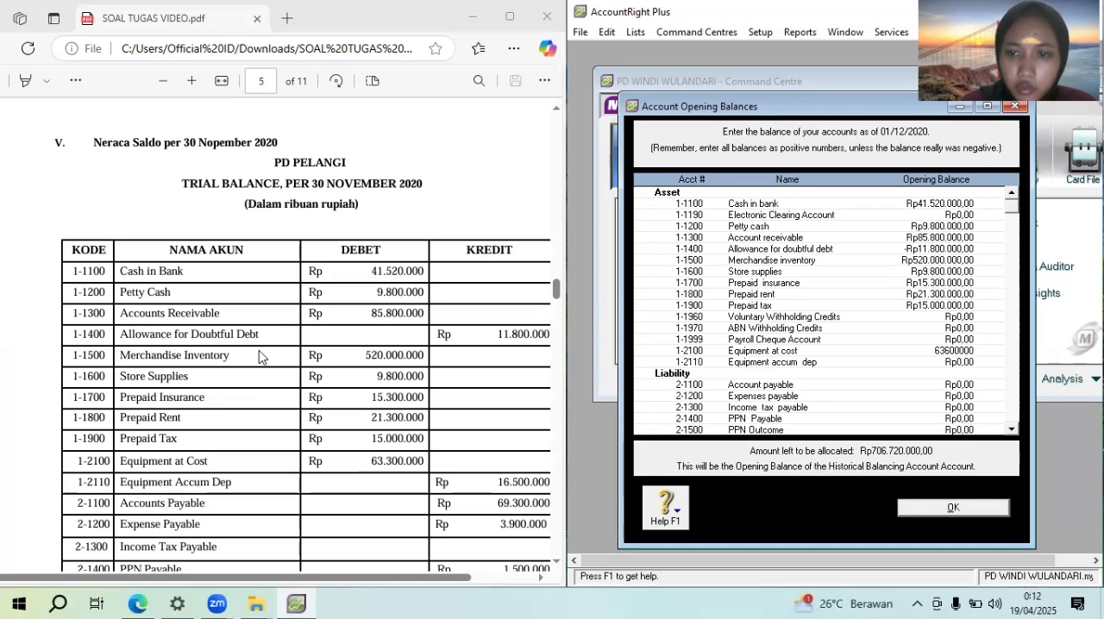
pyautogui.write('3.600.000')
pyautogui.press('Tab')
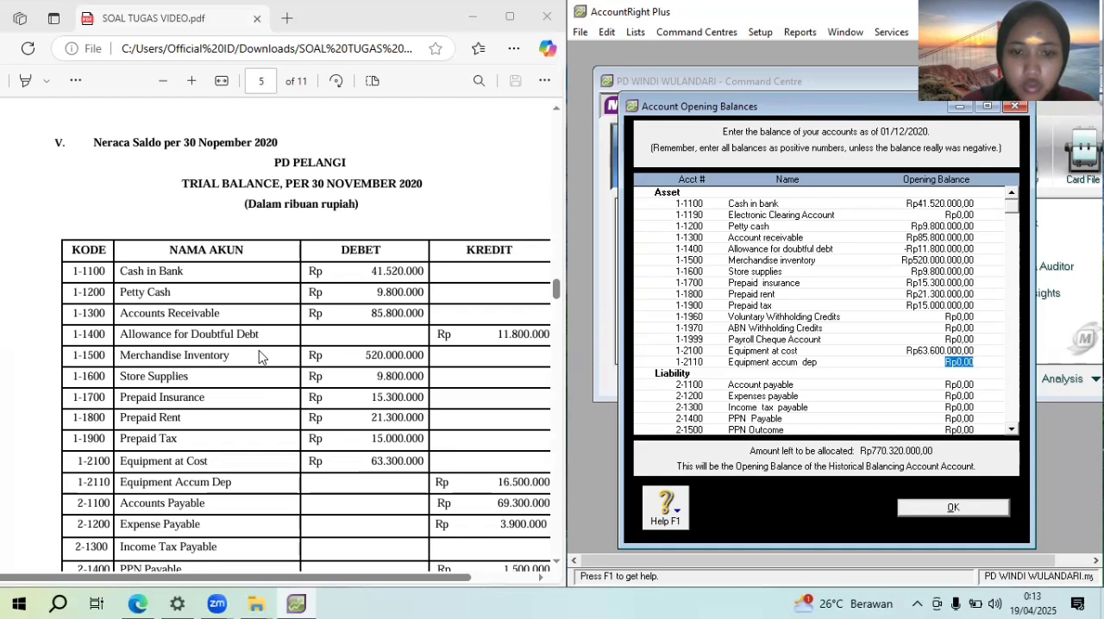
pyautogui.press('BackSpace')
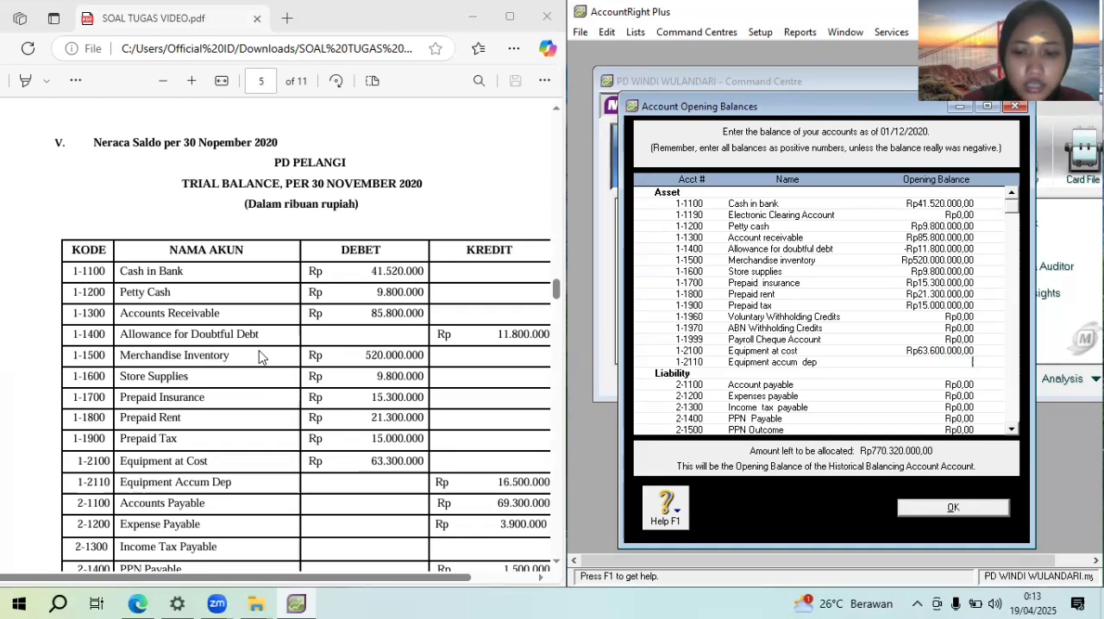
pyautogui.write('-Rp16.500.')
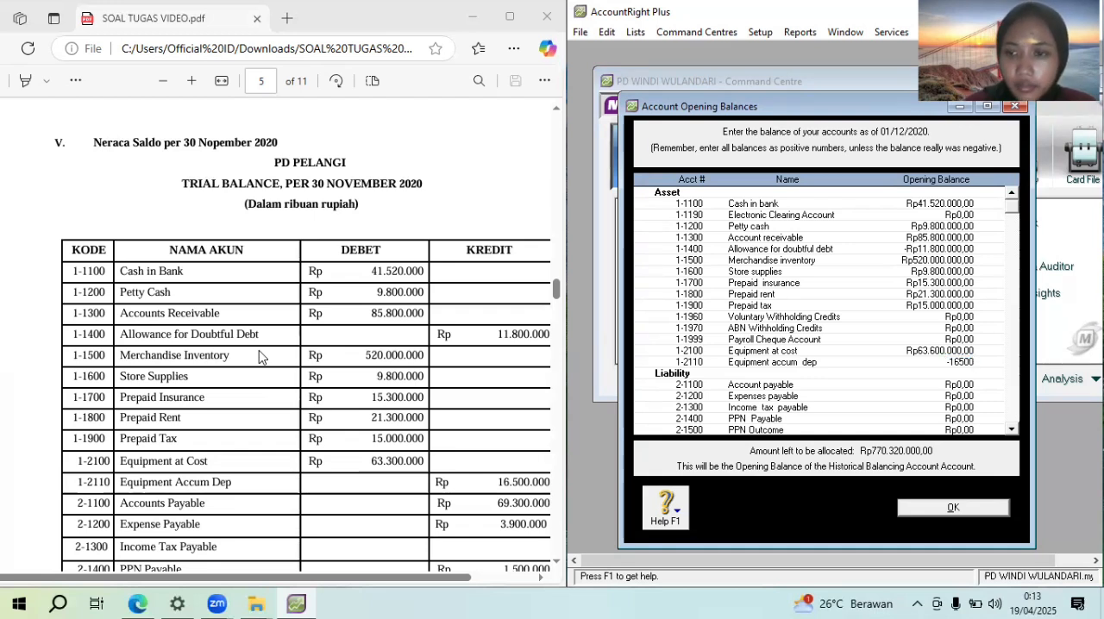
pyautogui.write('000')
pyautogui.press('Tab')
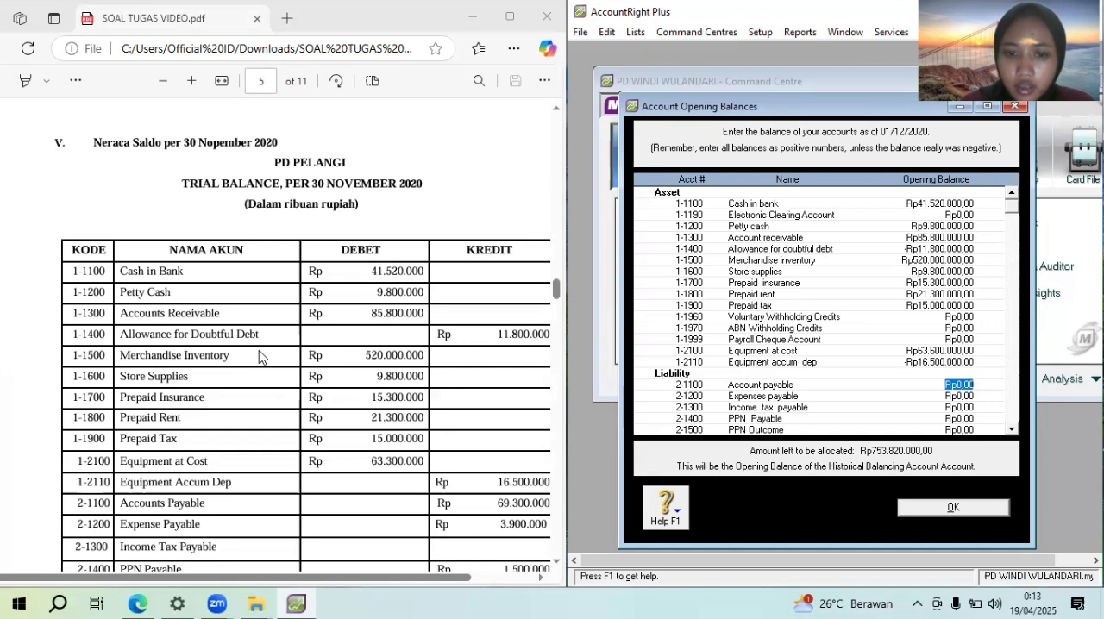
# Enter liability opening balances of Rp69.300.000 for Account payable and Rp3.900.000 for Expenses payable
pyautogui.write('6')
pyautogui.write('9.30')
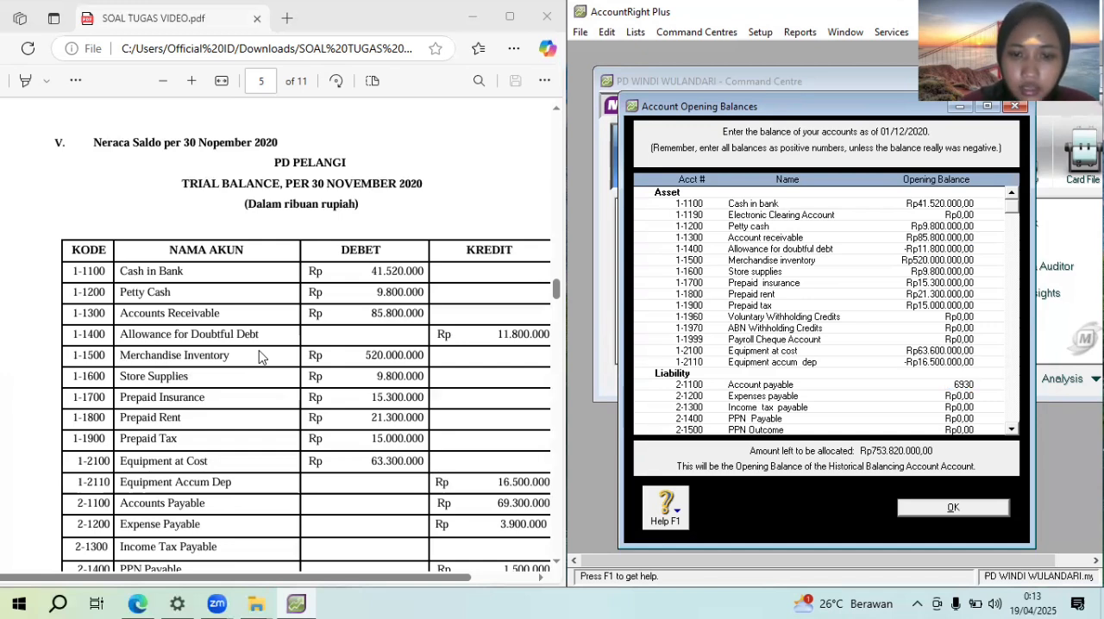
pyautogui.write('0.000')
pyautogui.press('Tab')
pyautogui.write('3.')
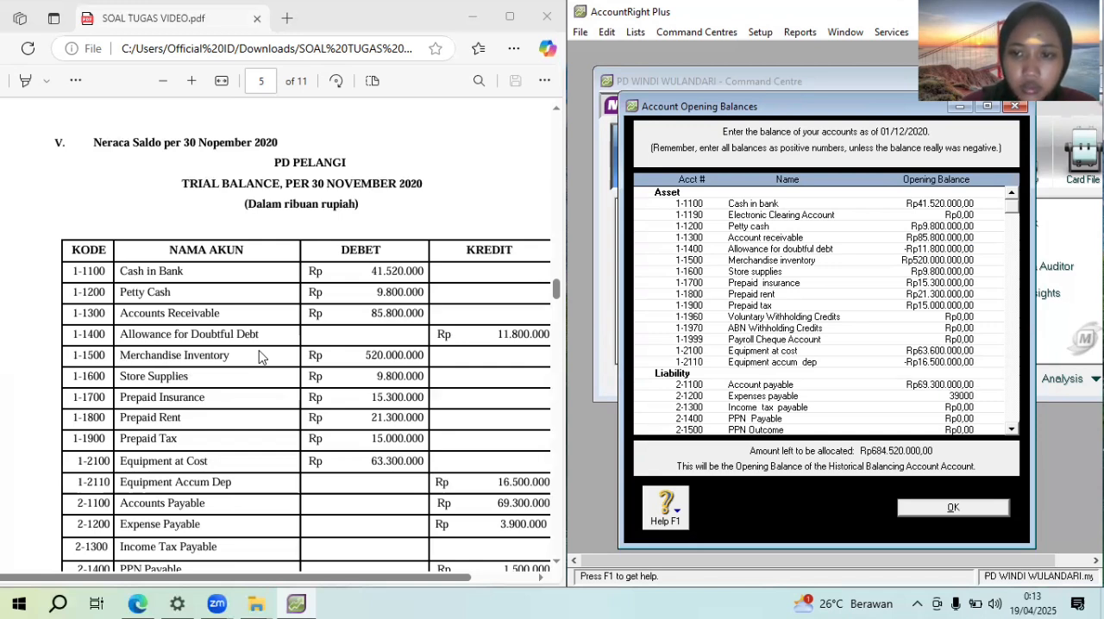
pyautogui.write('900.000')
pyautogui.press('Tab')
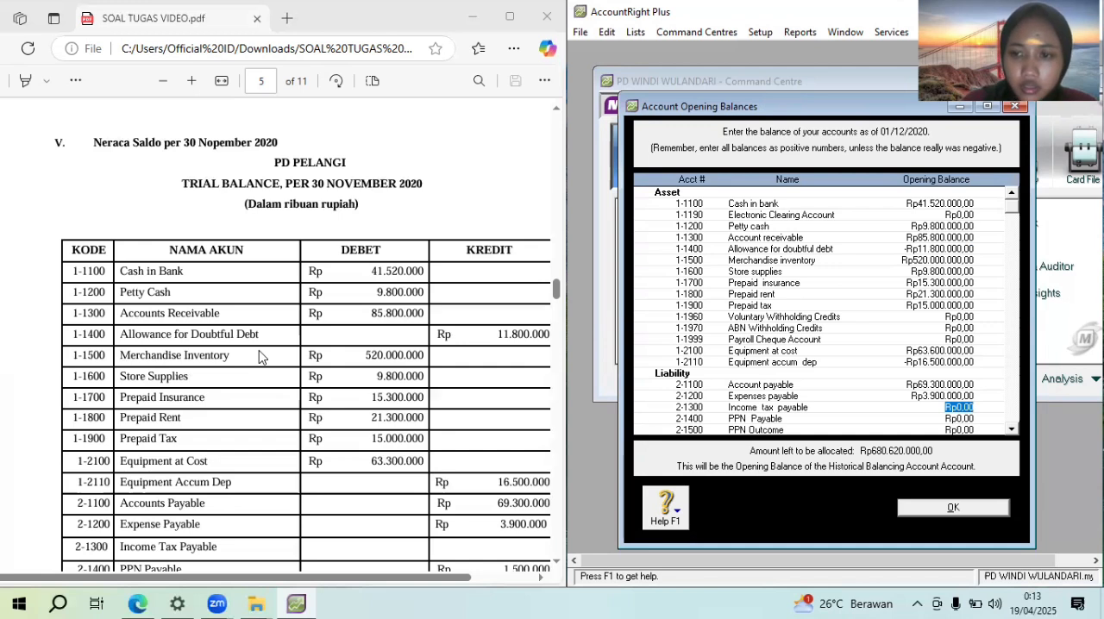
# Enter the PPN Payable opening balance of Rp1.500.000 from the PDF's trial balance, leaving Income tax payable empty
pyautogui.click(557, 301)
pyautogui.moveTo(557, 300); pyautogui.dragTo(561, 313)
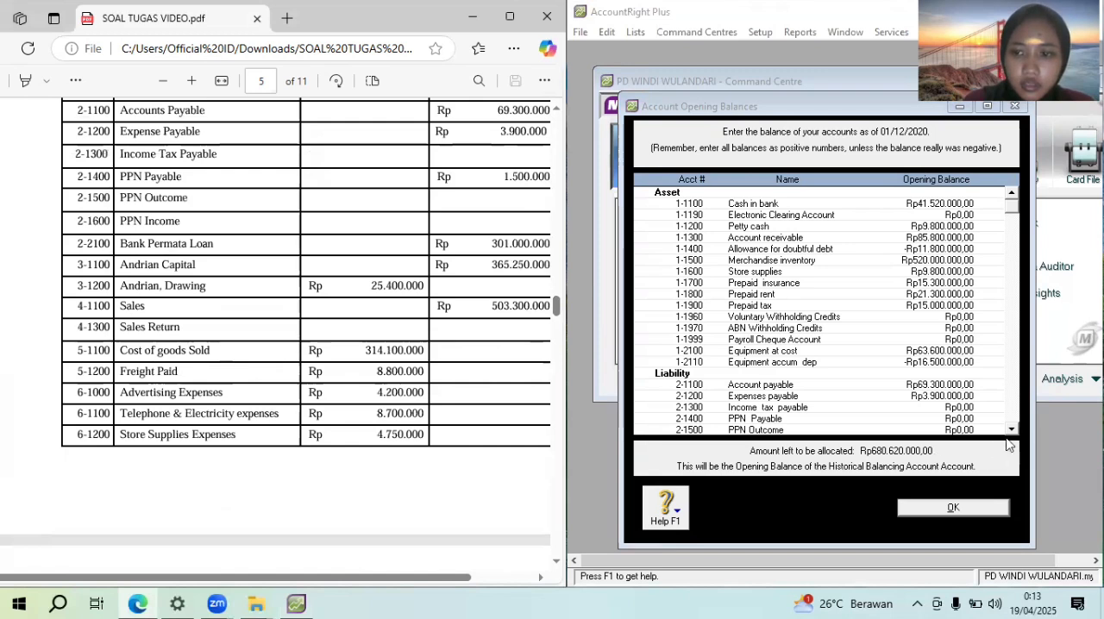
pyautogui.click(1012, 431)
pyautogui.scroll(-5, 1012, 434)
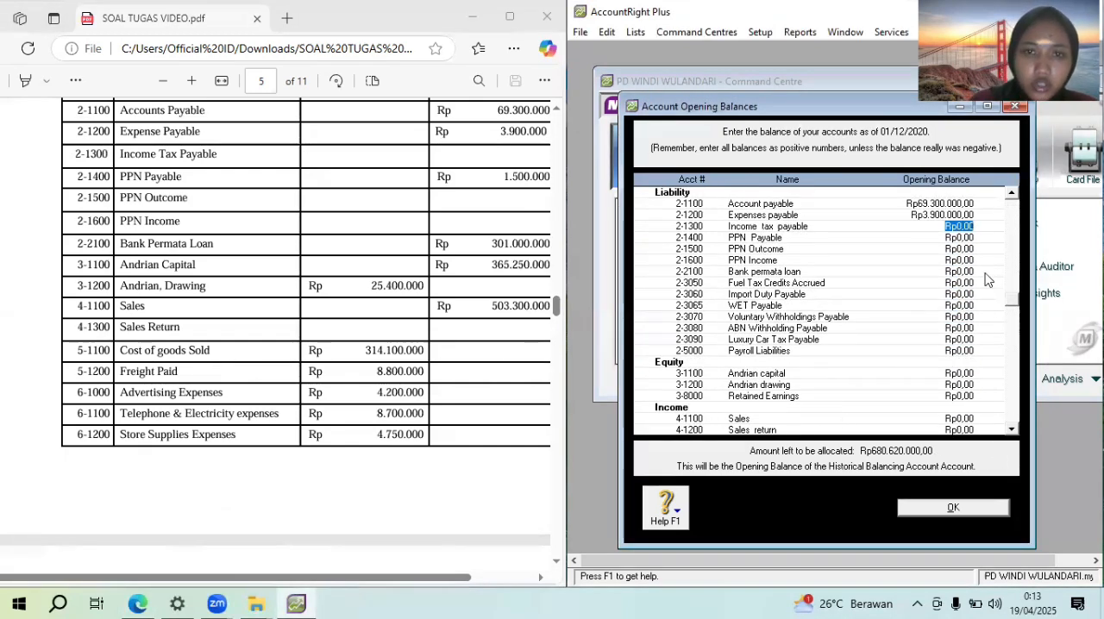
pyautogui.press('Tab')
pyautogui.write('1.500')
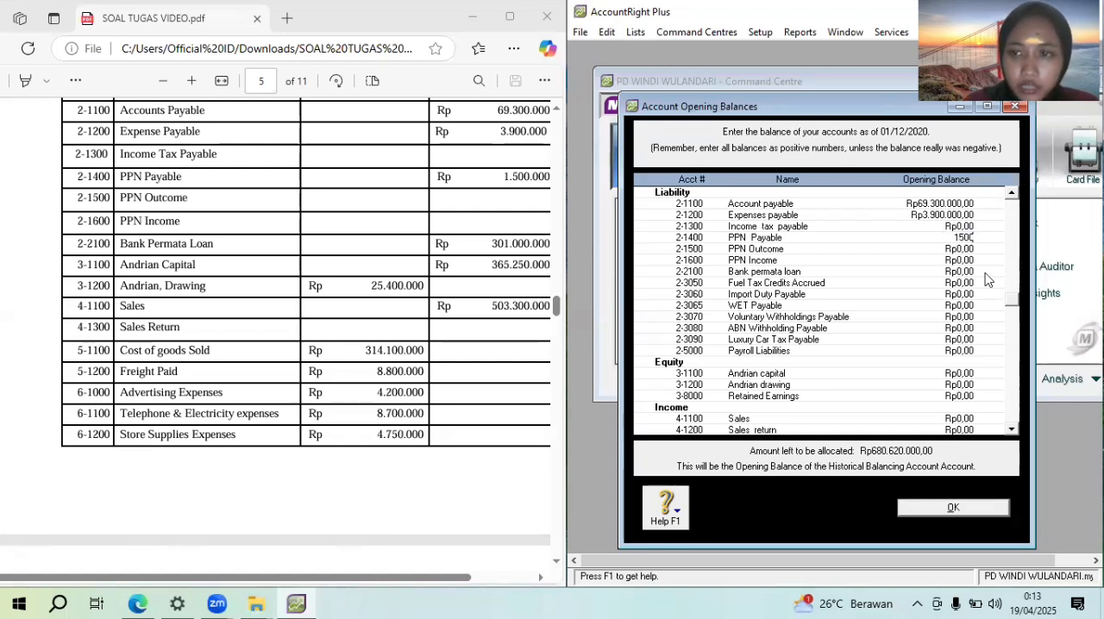
pyautogui.write('.0000')
pyautogui.press('Tab')
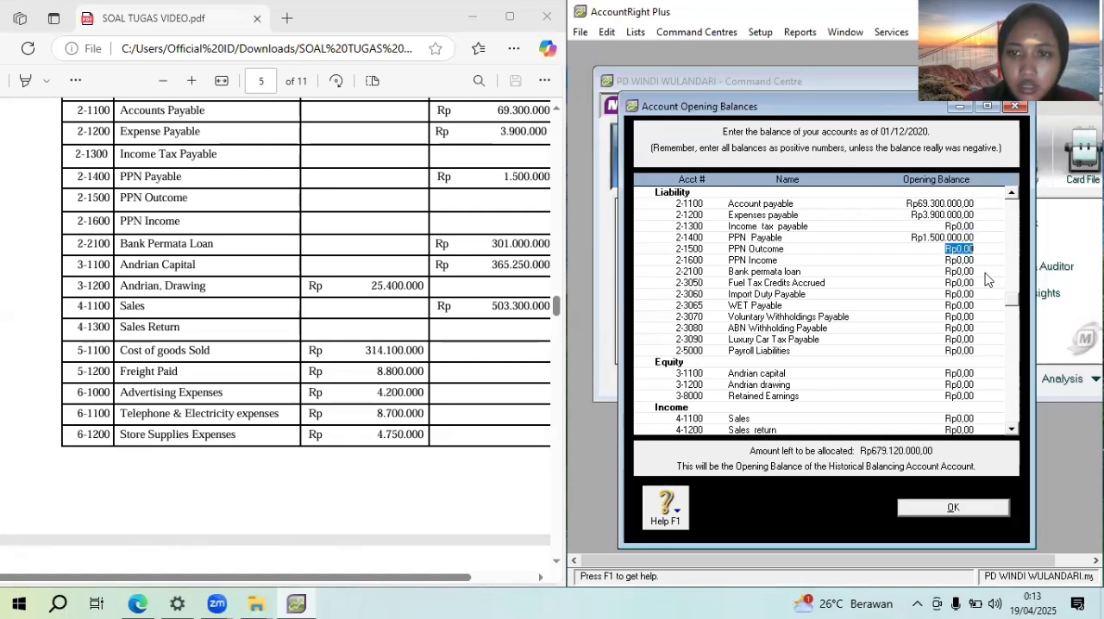
# Enter the Bank permata loan opening balance of Rp301.000.000, leaving PPN Outcome and PPN Income empty
pyautogui.press('Tab')
pyautogui.press('Tab')
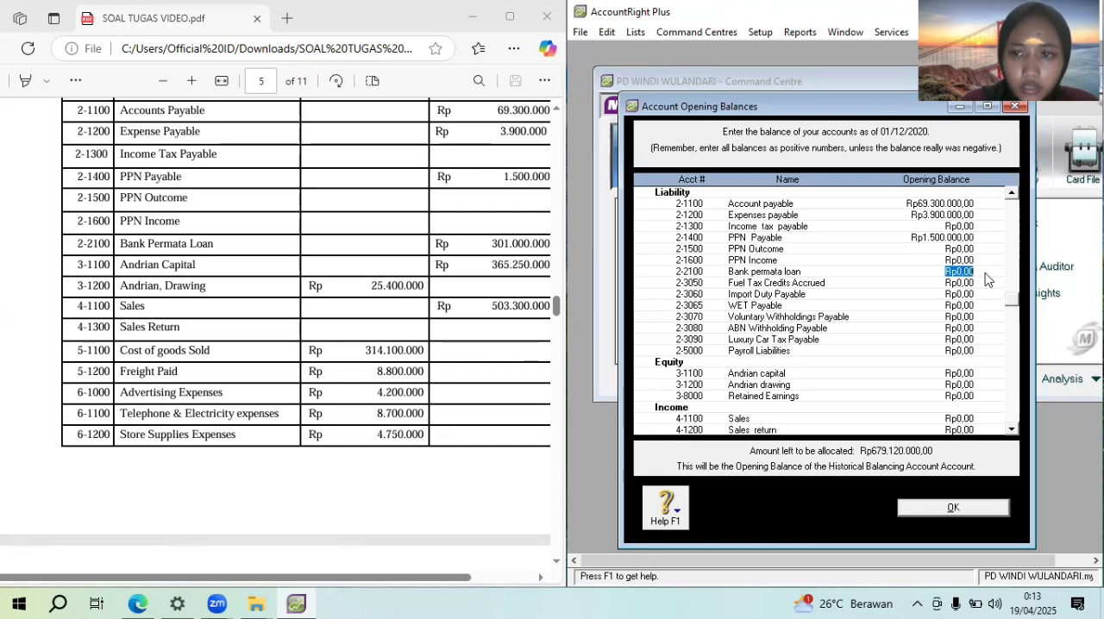
pyautogui.write('2010')
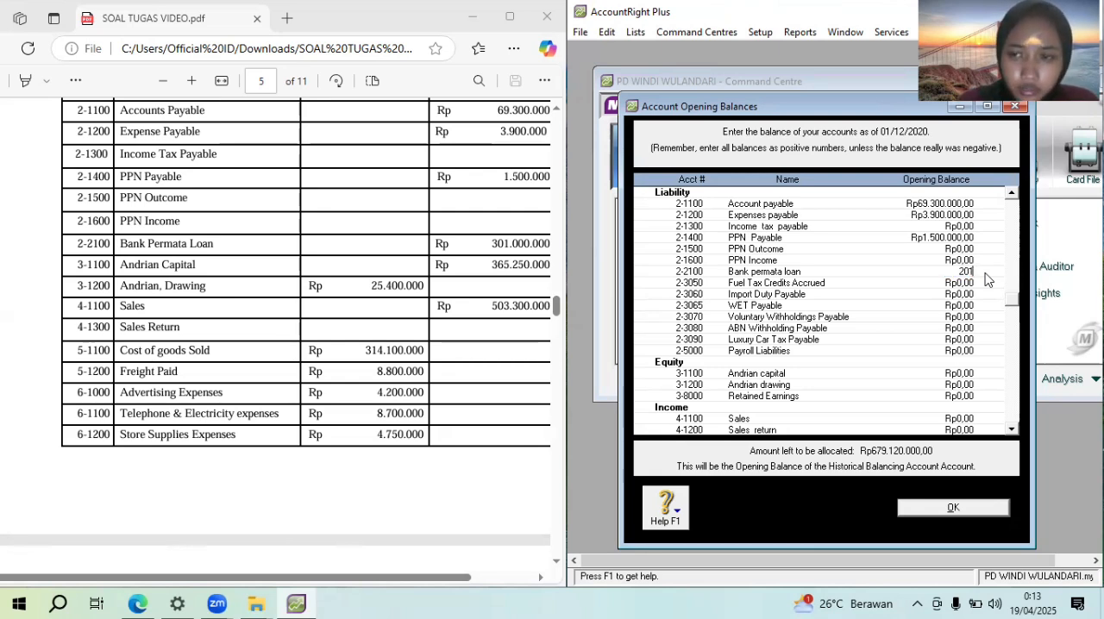
pyautogui.press('BackSpace')
pyautogui.press('BackSpace')
pyautogui.press('BackSpace')
pyautogui.write('01.000.')
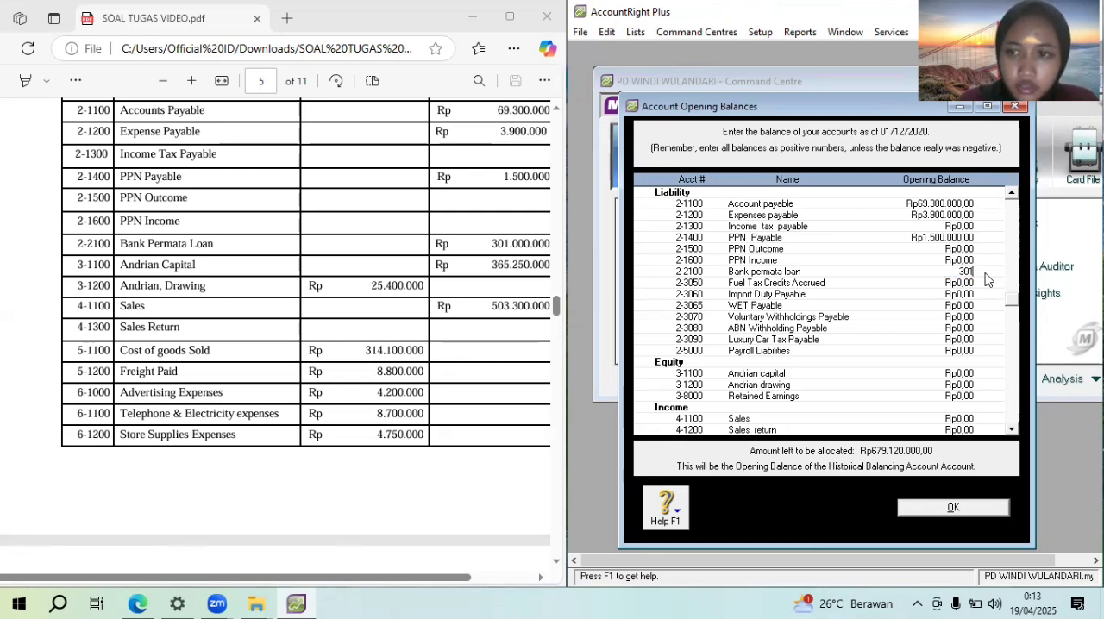
pyautogui.write('00000')
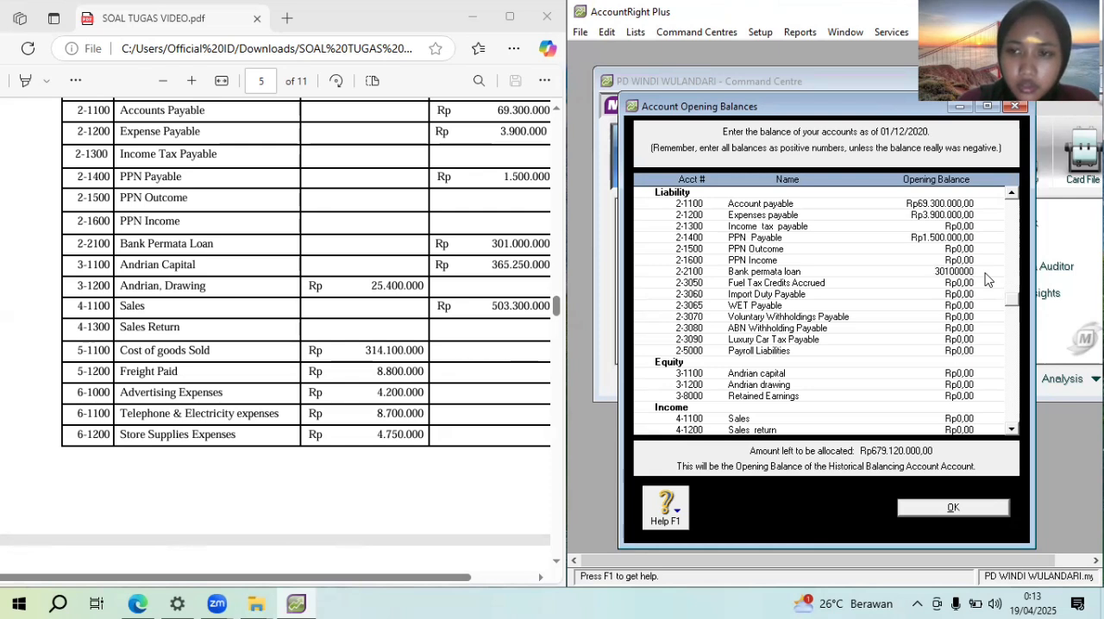
pyautogui.press('Tab')
pyautogui.press('Tab')
pyautogui.press('Tab')
pyautogui.press('Tab')
pyautogui.press('Tab')
pyautogui.press('Tab')
pyautogui.press('Tab')
pyautogui.press('Tab')
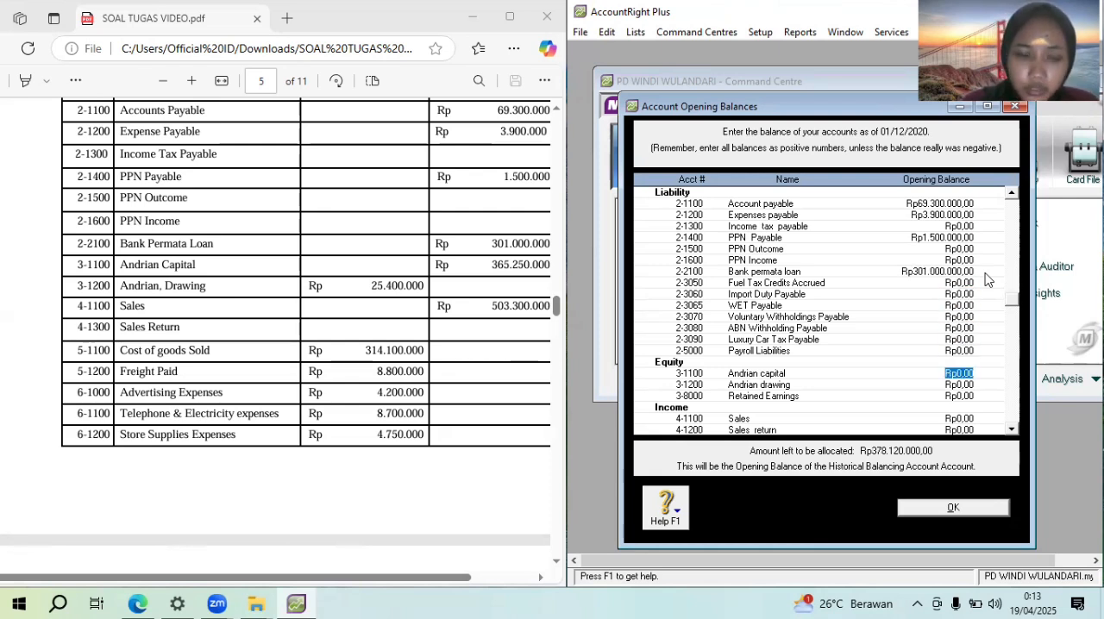
# Enter an opening balance of Rp3.651.250.000 for the owner's capital account under Equity
pyautogui.write('3.651.')
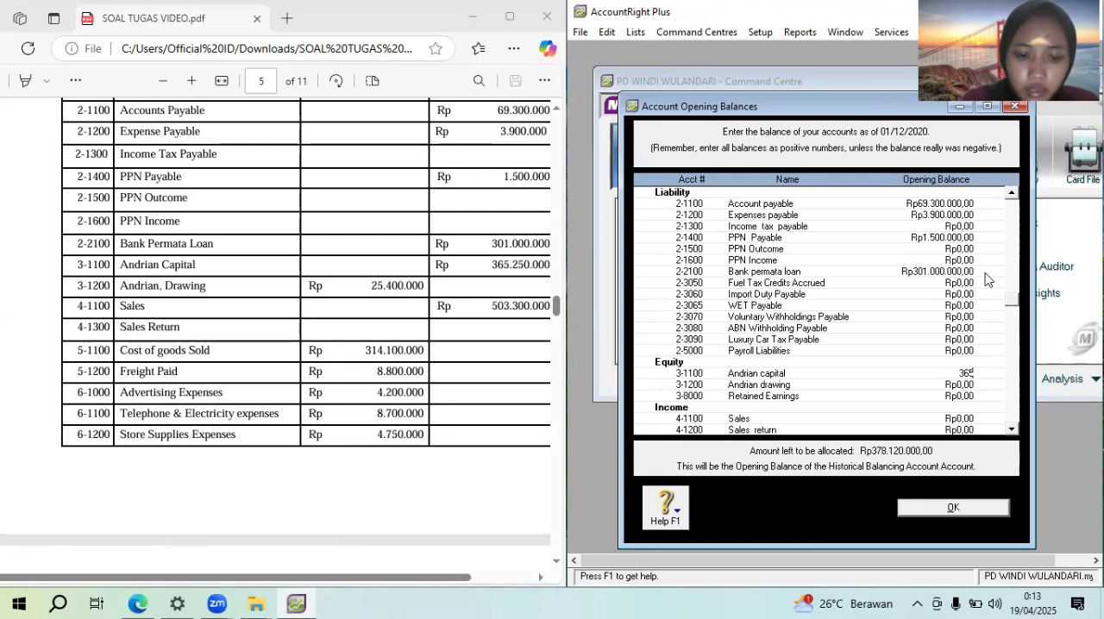
pyautogui.write('250.0')
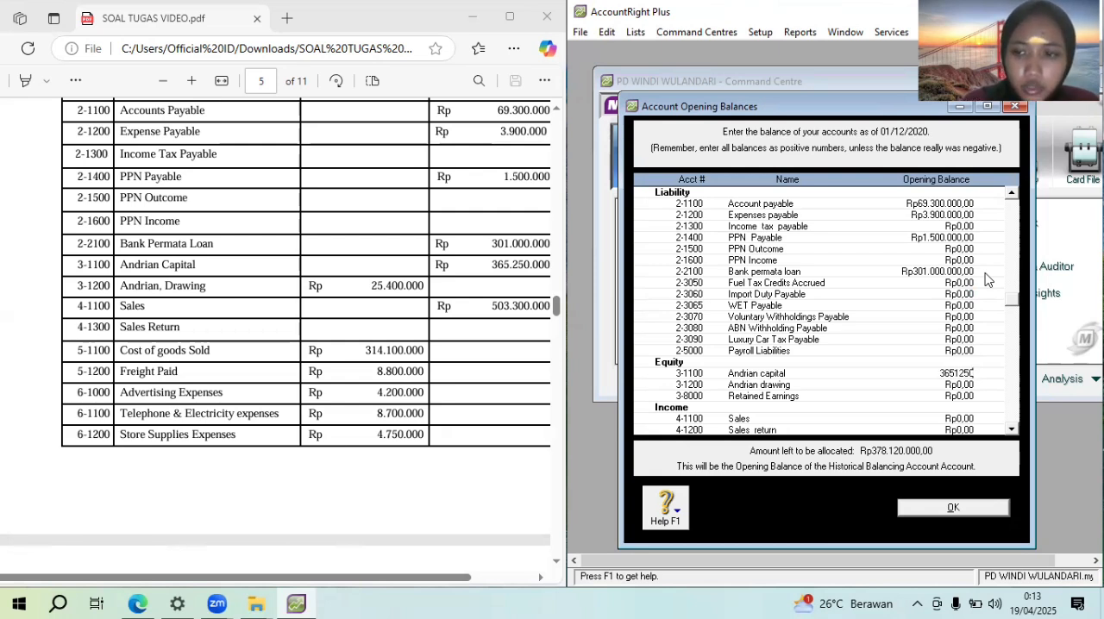
pyautogui.write('000')
pyautogui.press('Tab')
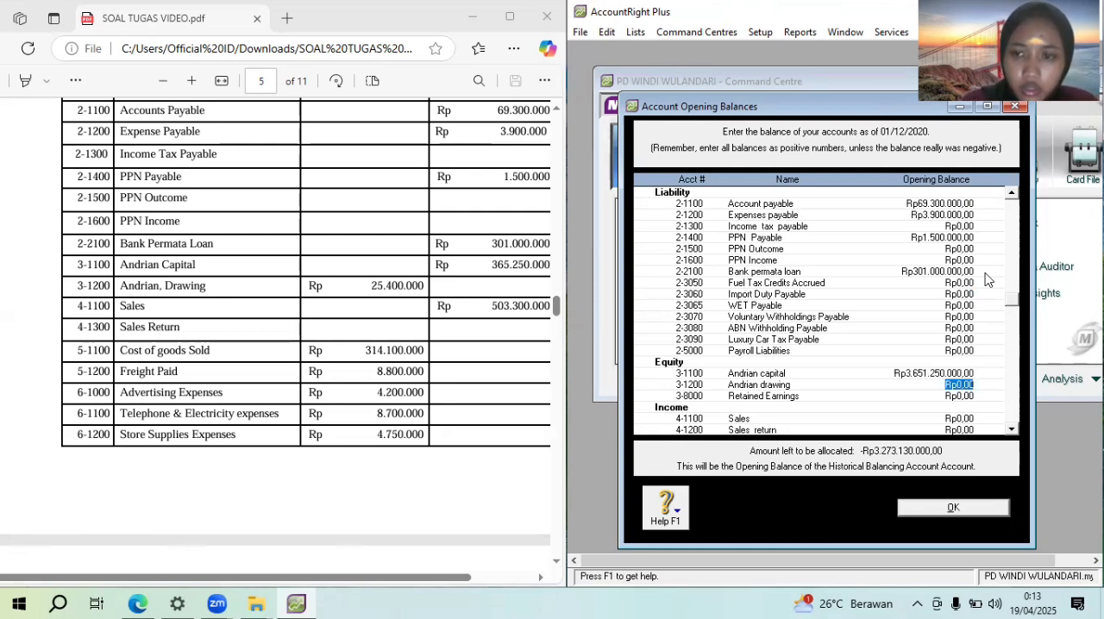
# Enter opening balances of -Rp25.400.000 for the owner's drawing account and Rp503.300.000 for Sales, leaving Sales return empty
pyautogui.write('-')
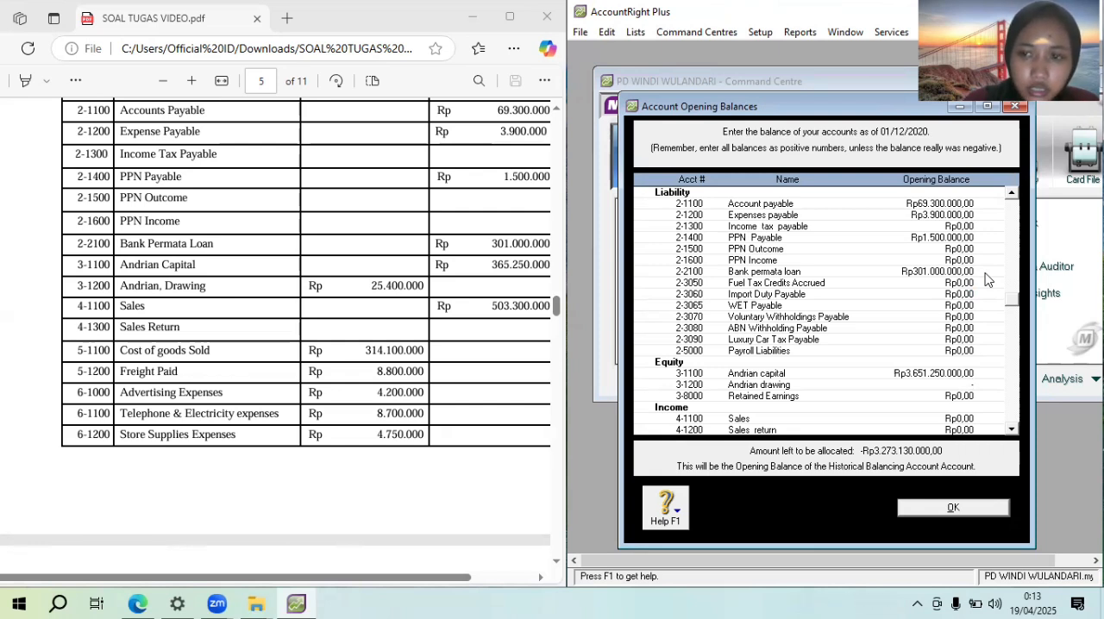
pyautogui.write('254')
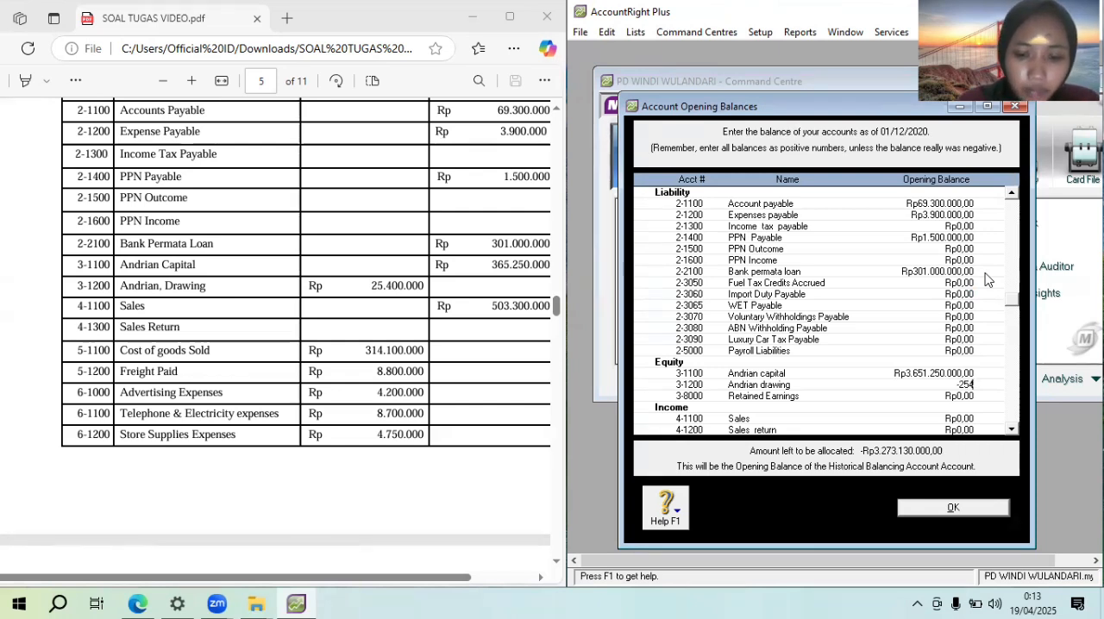
pyautogui.write('00000')
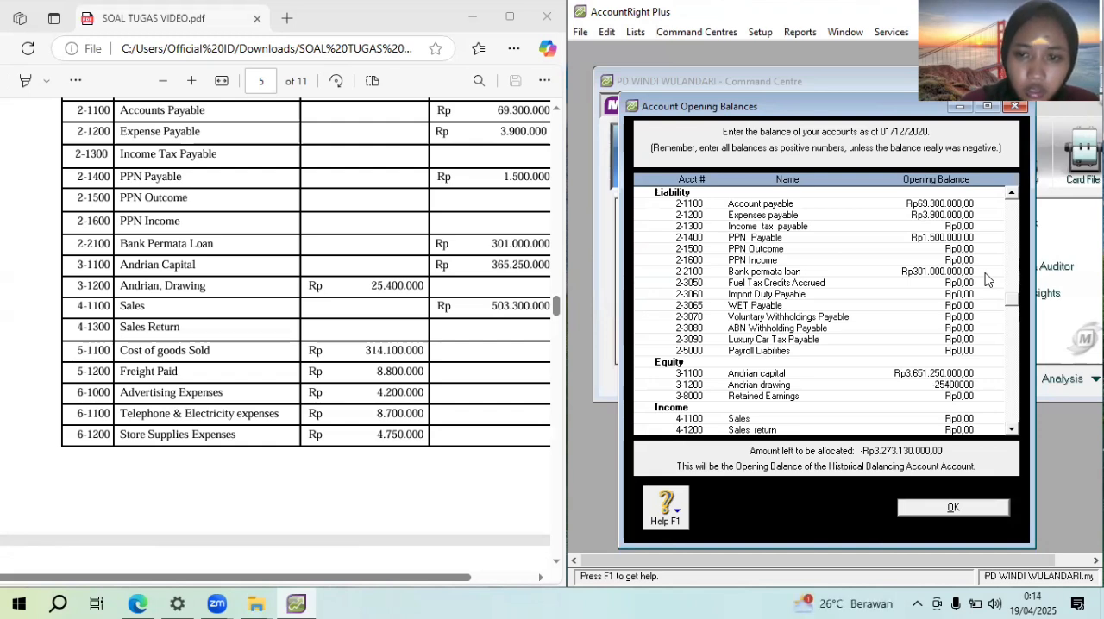
pyautogui.press('Tab')
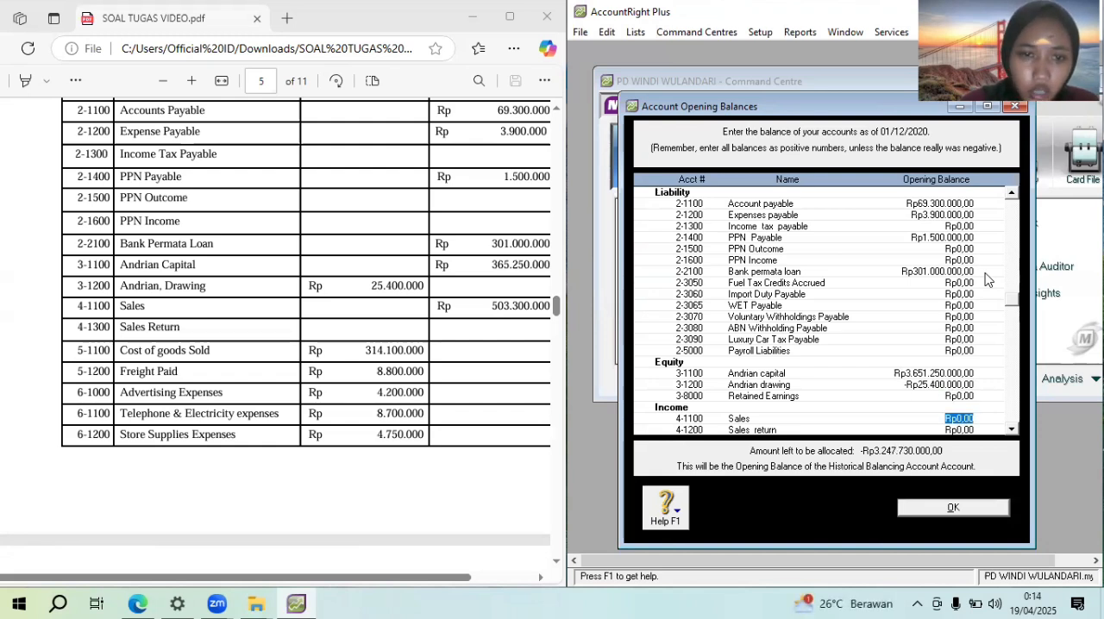
pyautogui.write('50')
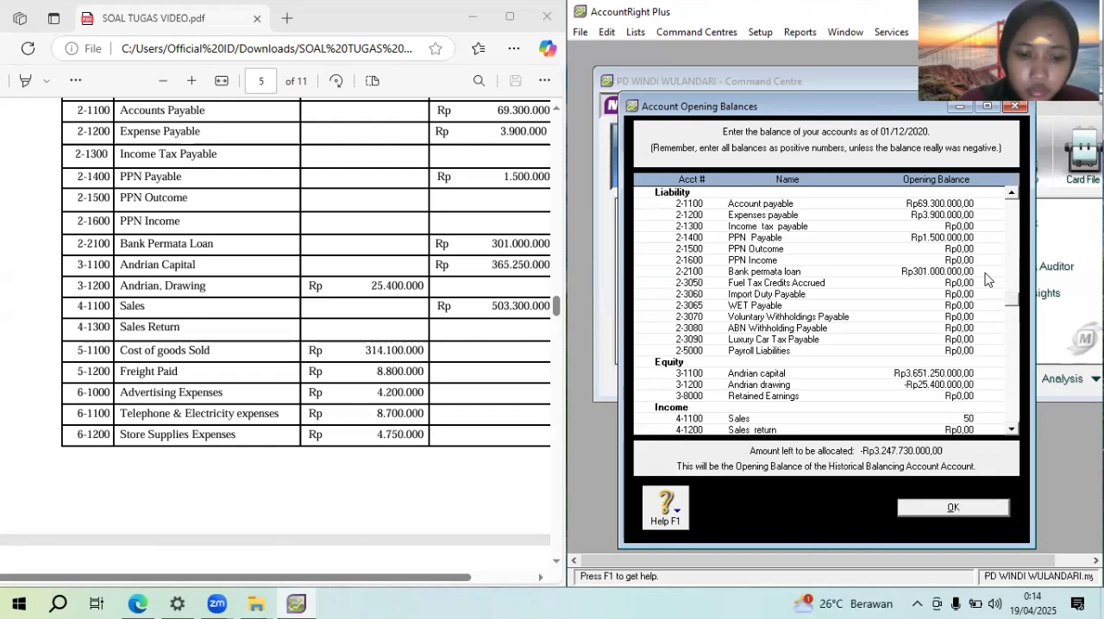
pyautogui.write('3300000')
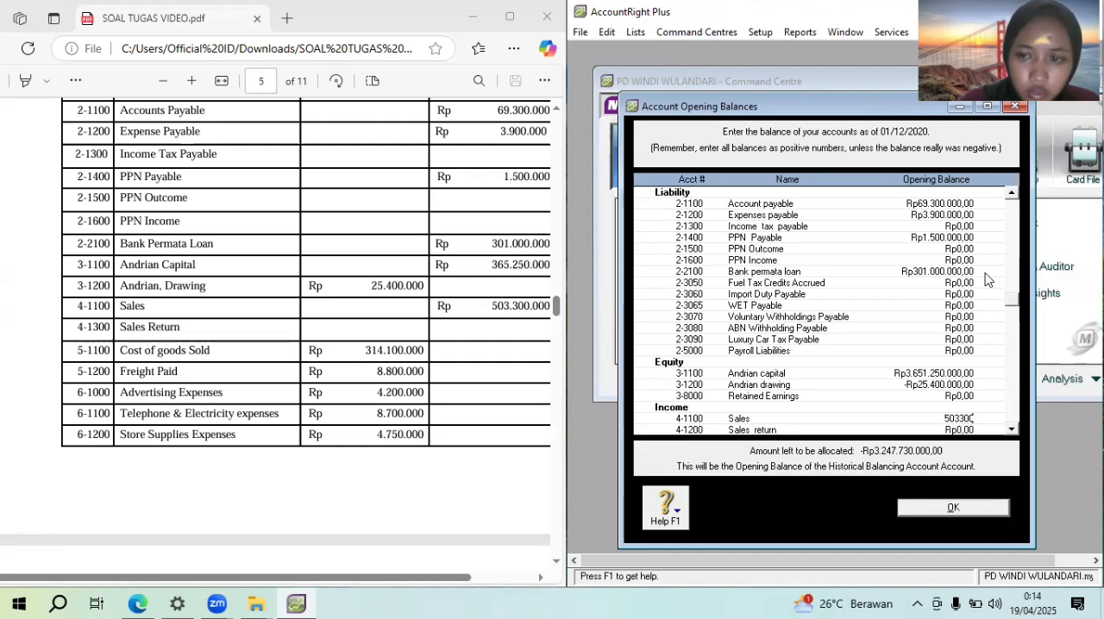
pyautogui.press('Tab')
pyautogui.press('Tab')
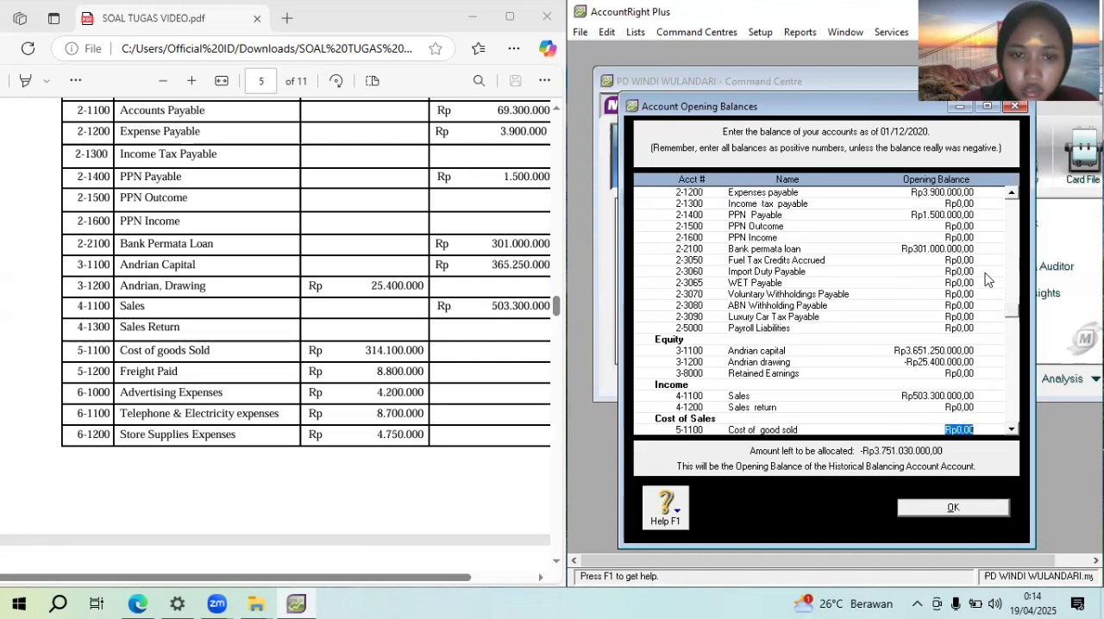
# Enter cost of sales opening balances of Rp314.100.000 for Cost of good sold and Rp8.800.000 for Freight paid
pyautogui.write('3141')
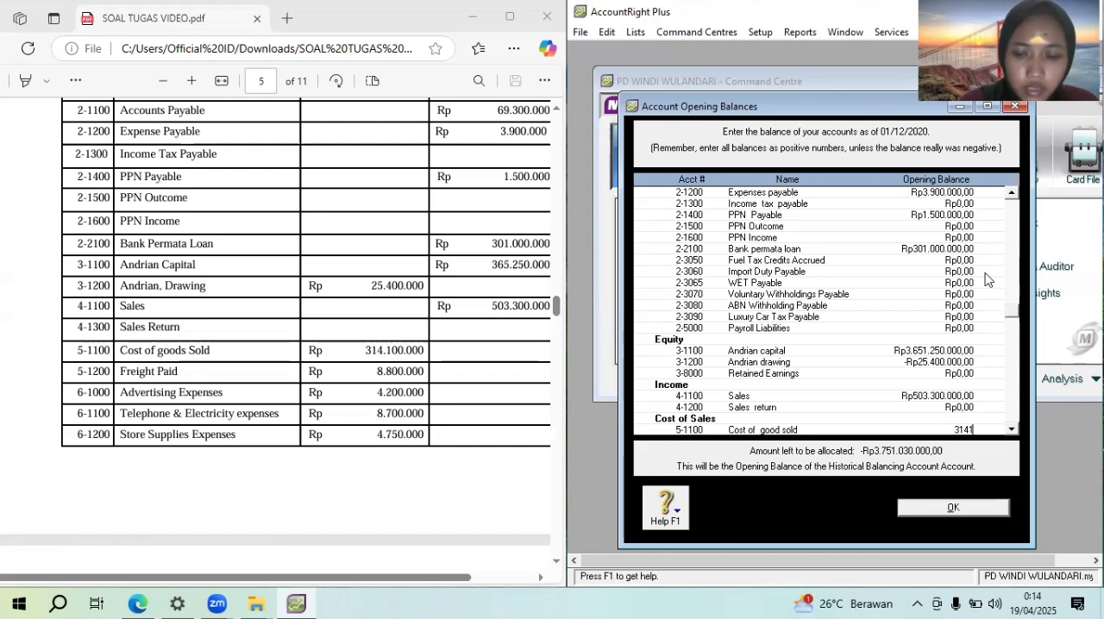
pyautogui.write('00000')
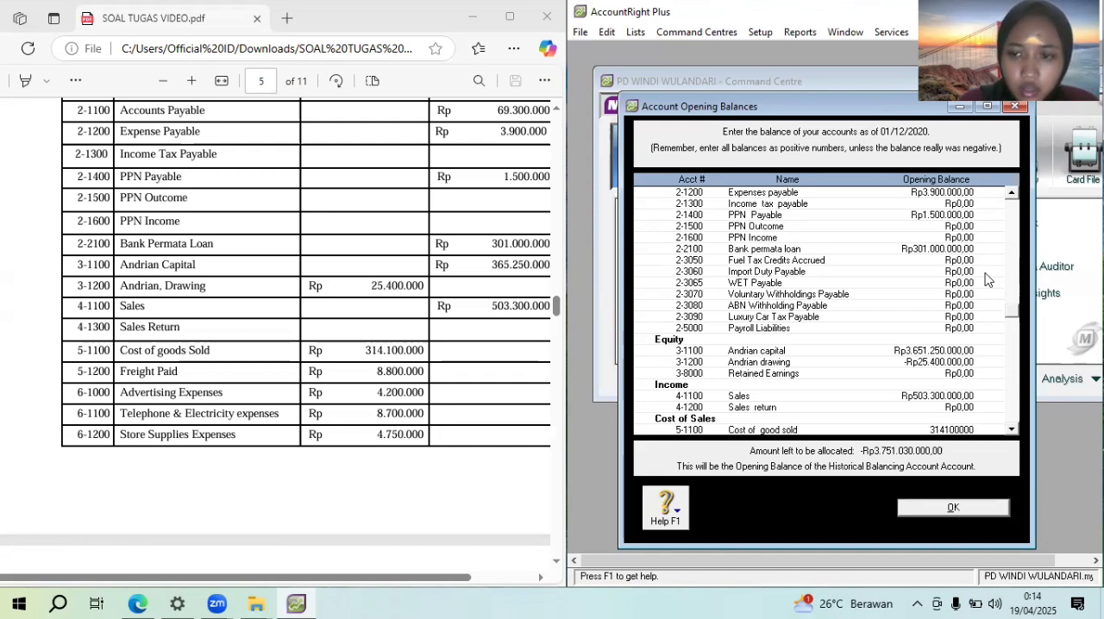
pyautogui.press('Tab')
pyautogui.write('88')
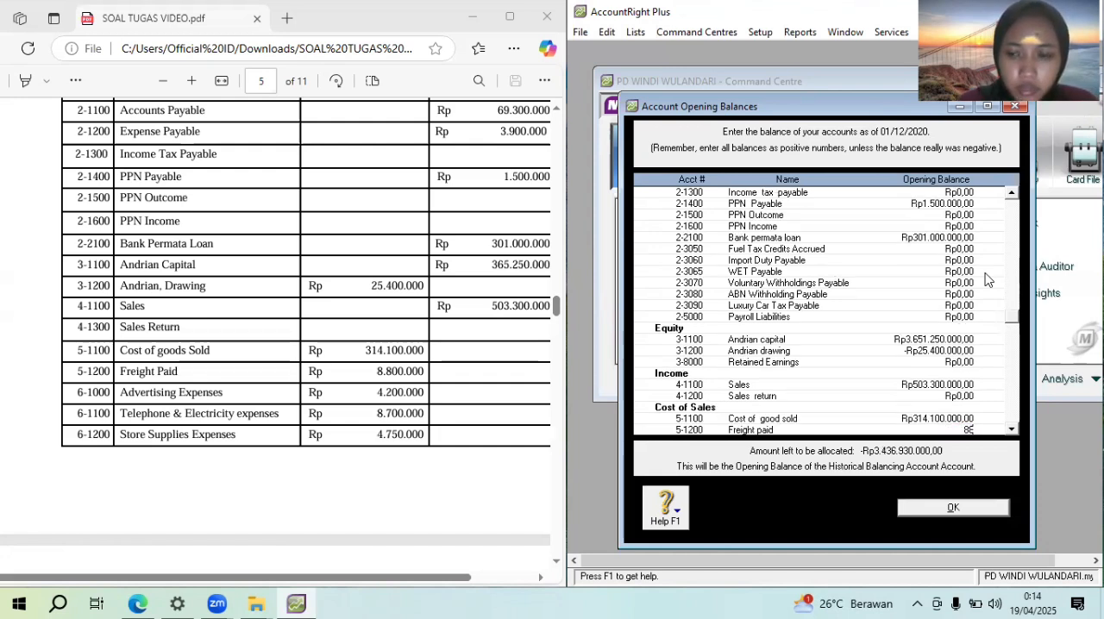
pyautogui.write('00000')
pyautogui.press('Tab')
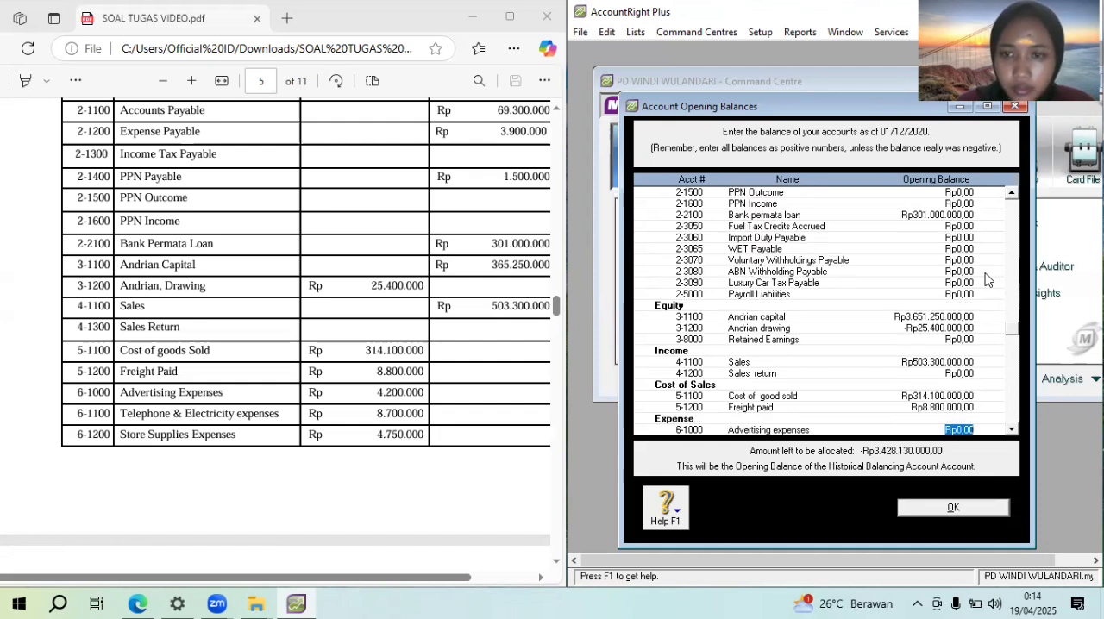
# Change the owner's capital opening balance to Rp365.125.000
pyautogui.click(953, 317)
pyautogui.click(954, 317)
pyautogui.press('BackSpace')
pyautogui.press('Tab')
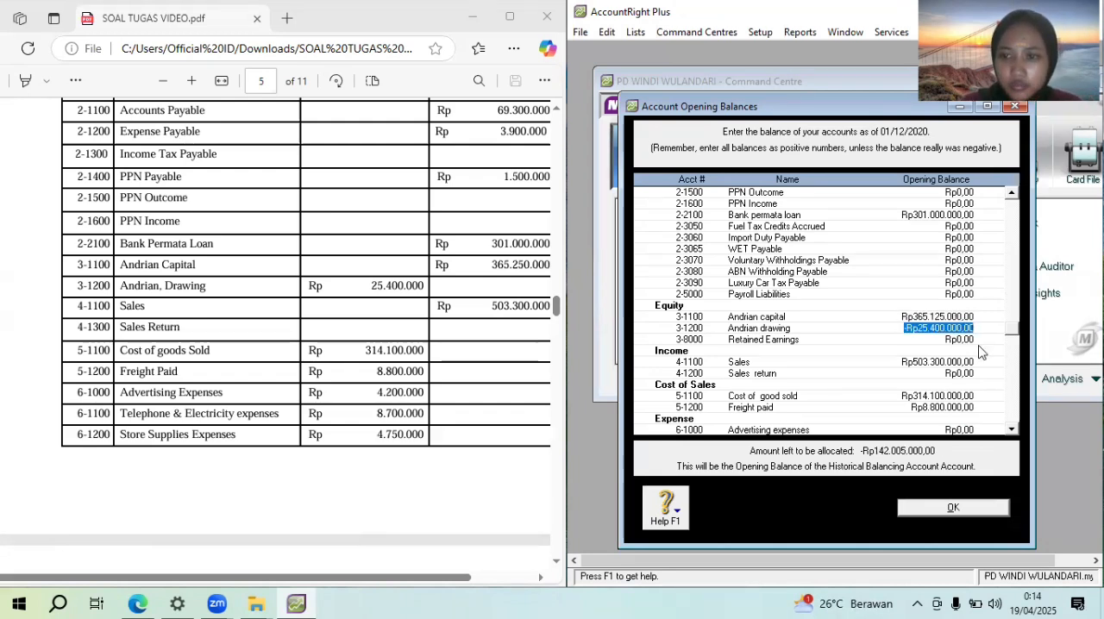
# Correct the owner's capital opening balance to Rp365.250.000 as listed in the PDF's trial balance
pyautogui.click(941, 315)
pyautogui.write('3')
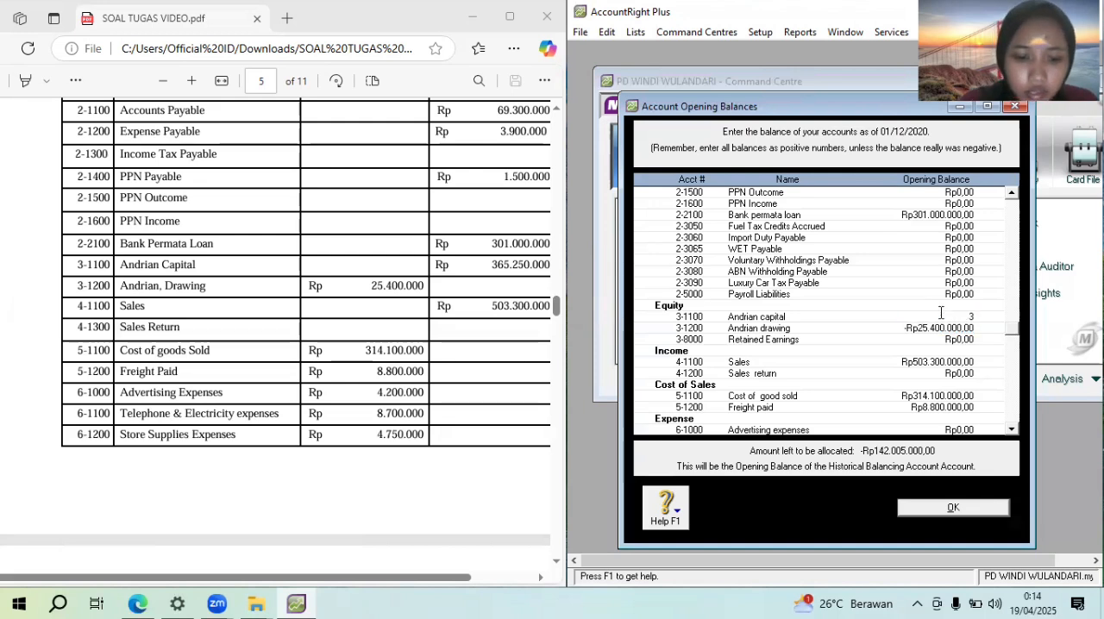
pyautogui.write('65.25')
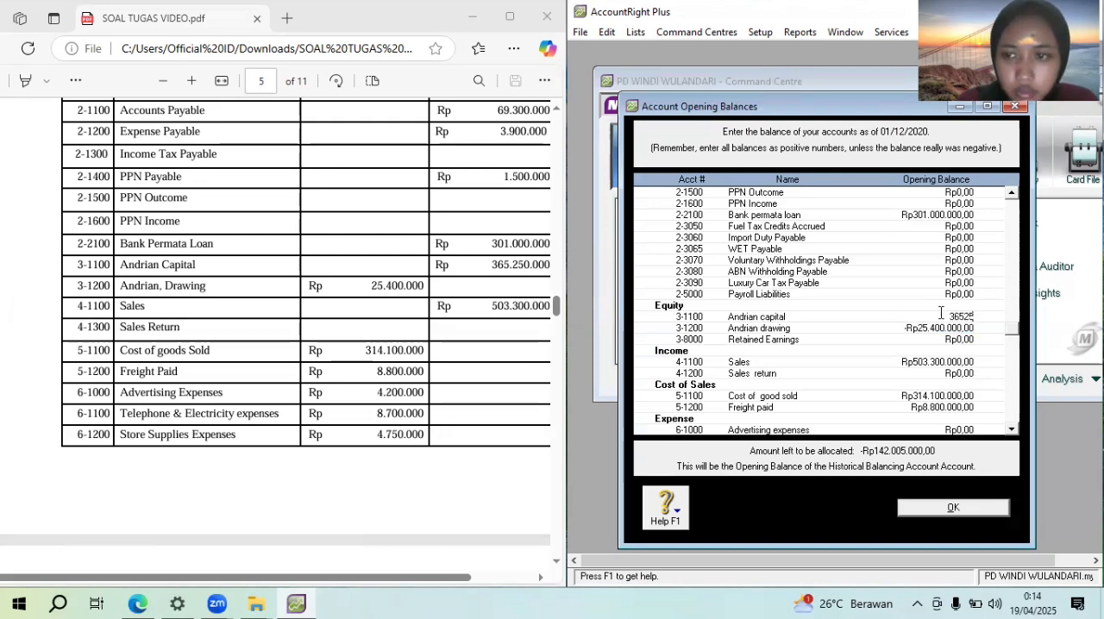
pyautogui.write('0.000')
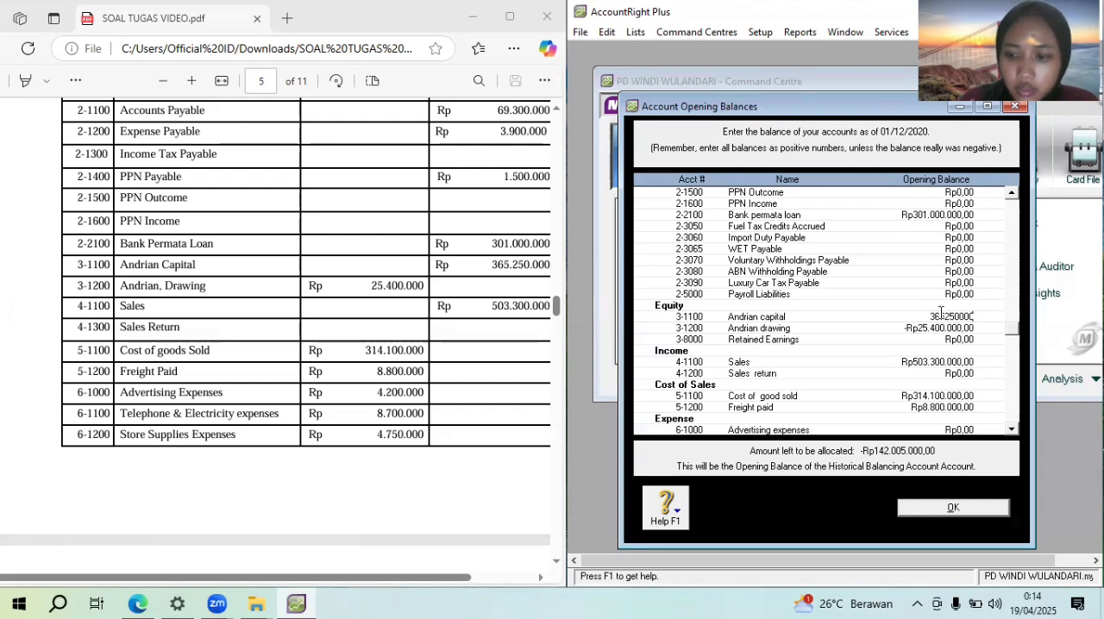
pyautogui.press('Tab')
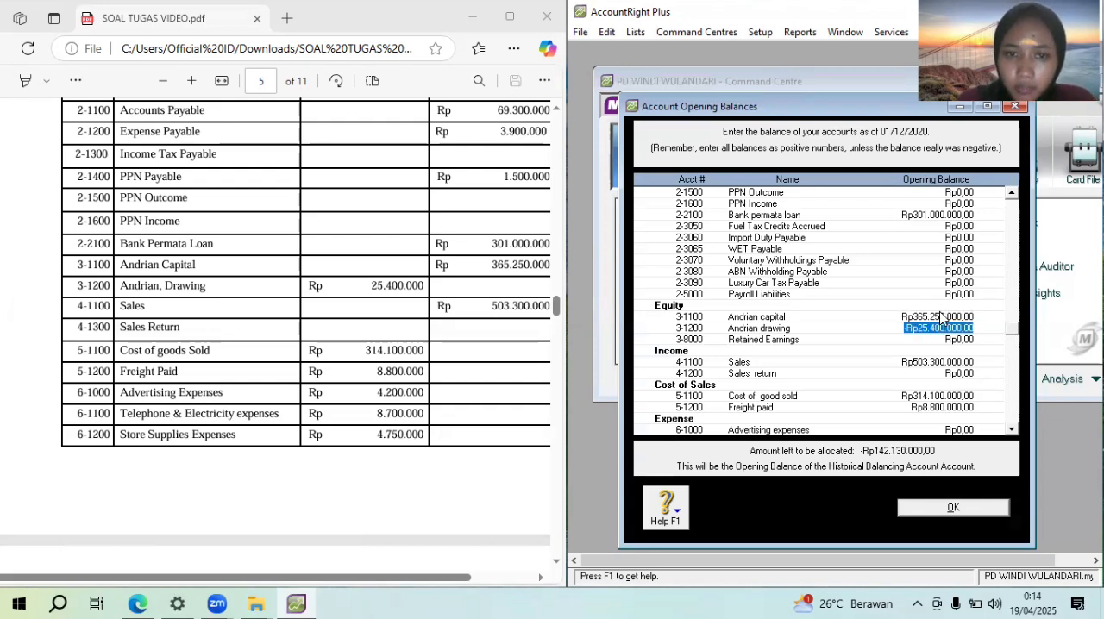
# Enter an opening balance of Rp4.200.000.000 for Advertising expenses
pyautogui.press('Tab')
pyautogui.press('Tab')
pyautogui.press('Tab')
pyautogui.press('Tab')
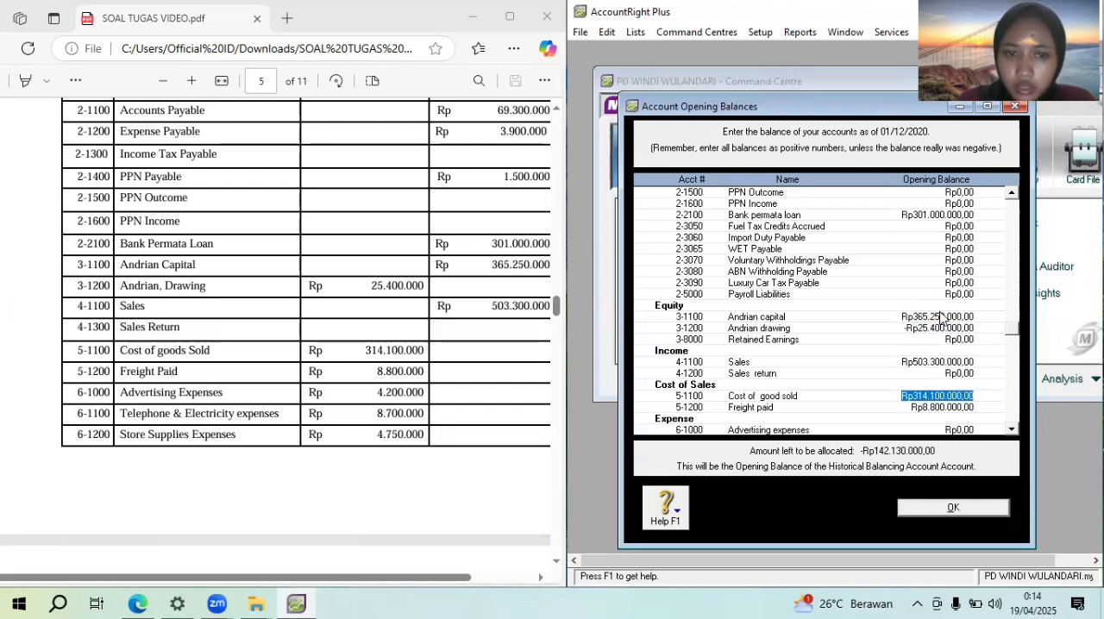
pyautogui.press('Tab')
pyautogui.press('Tab')
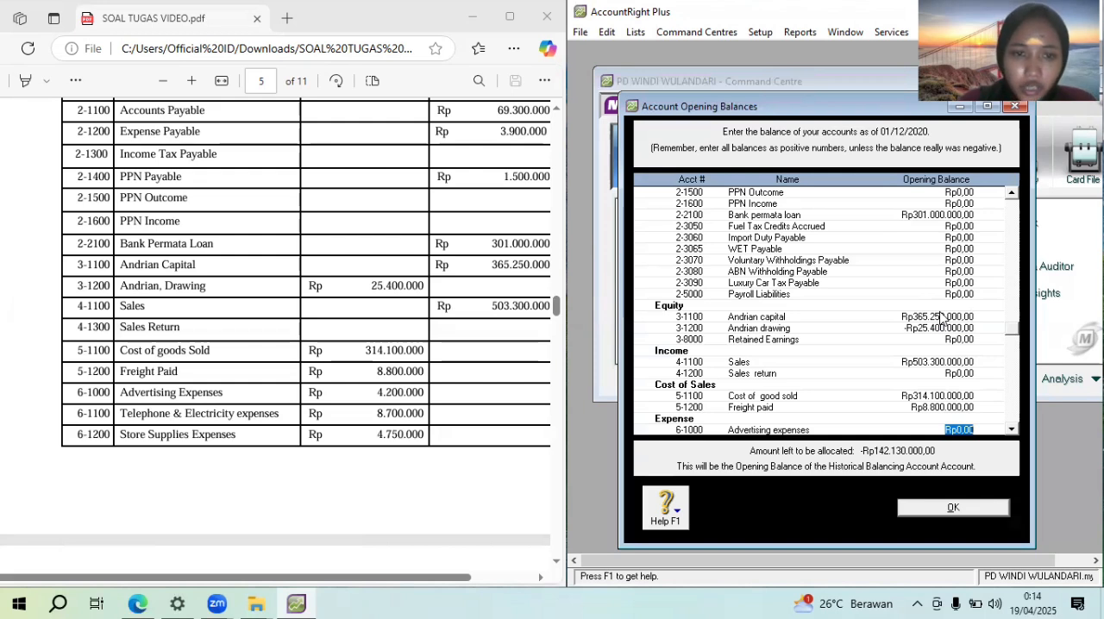
pyautogui.write('4.200.')
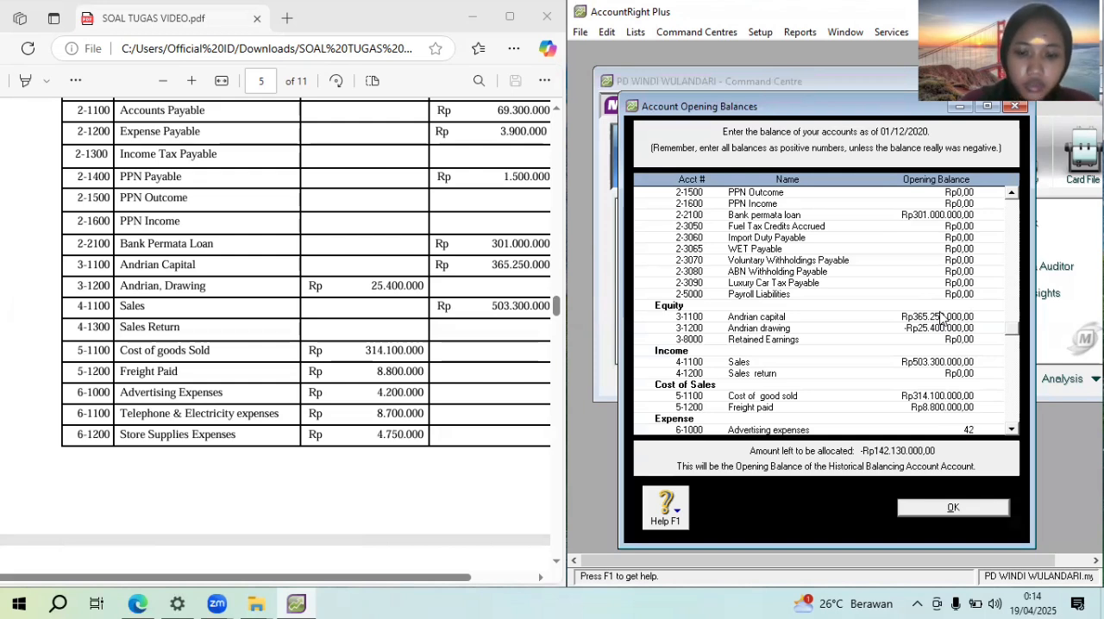
pyautogui.write('000')
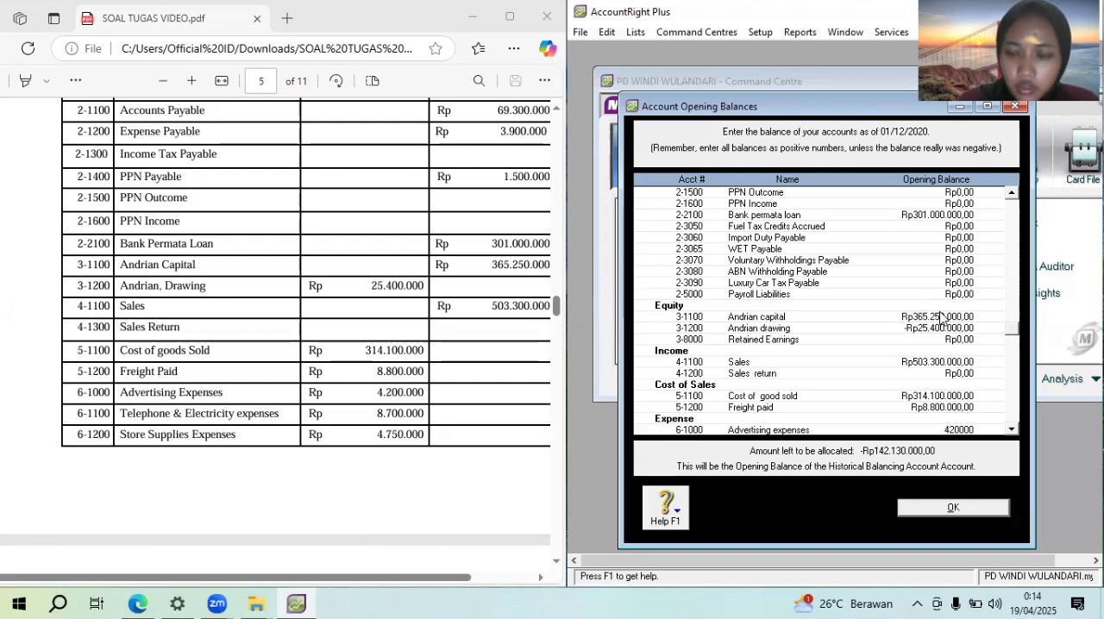
pyautogui.write('.000')
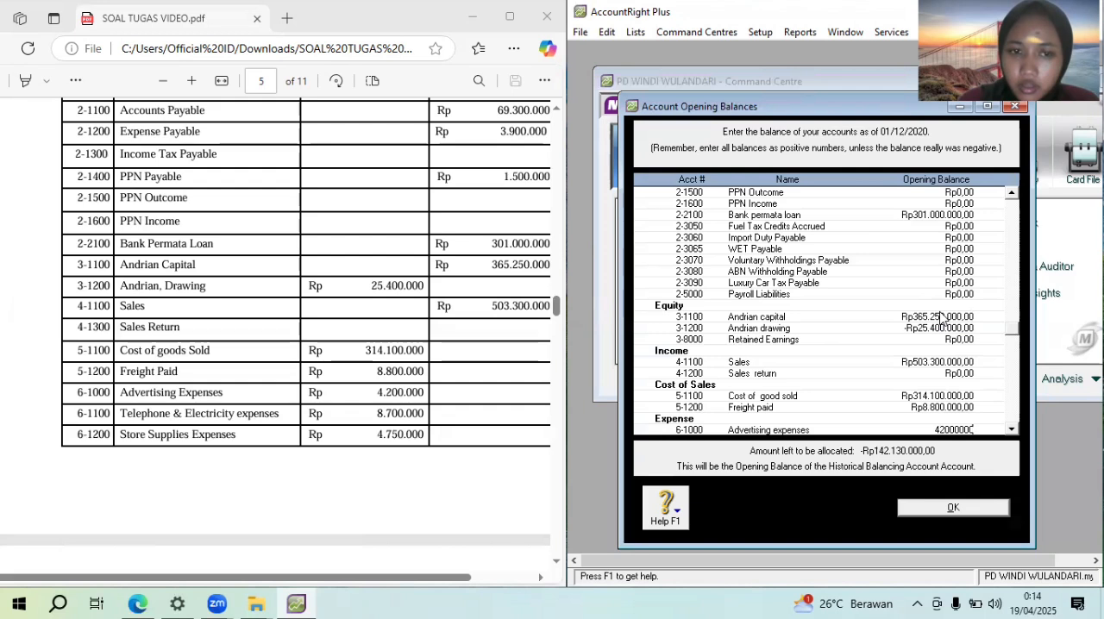
pyautogui.press('Tab')
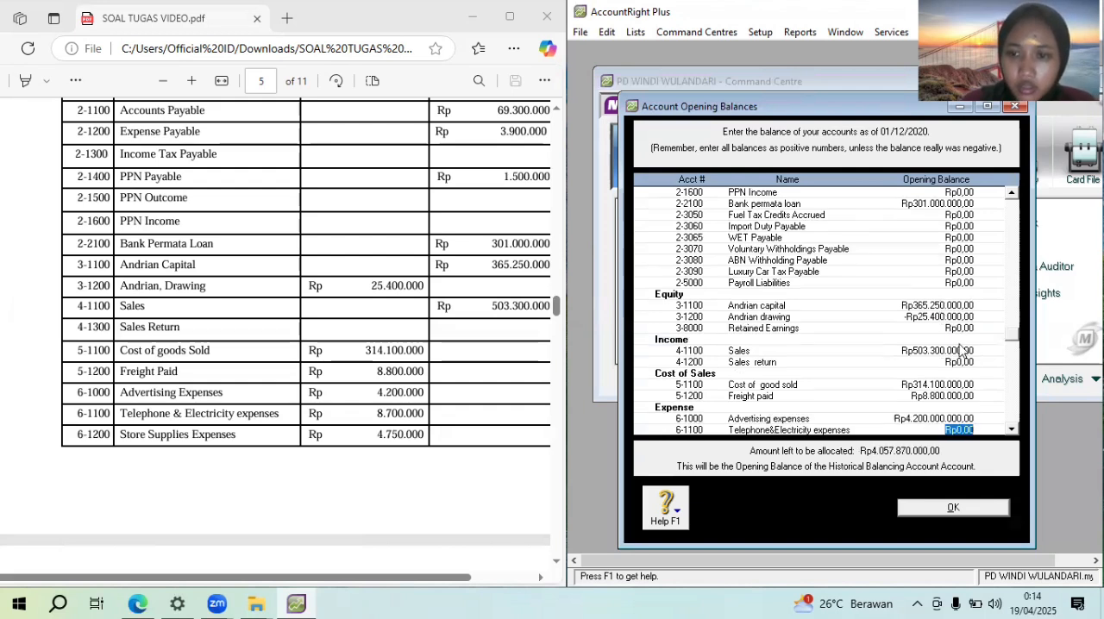
# Correct the Advertising expenses opening balance to Rp4.200.000
pyautogui.click(951, 419)
pyautogui.write('4')
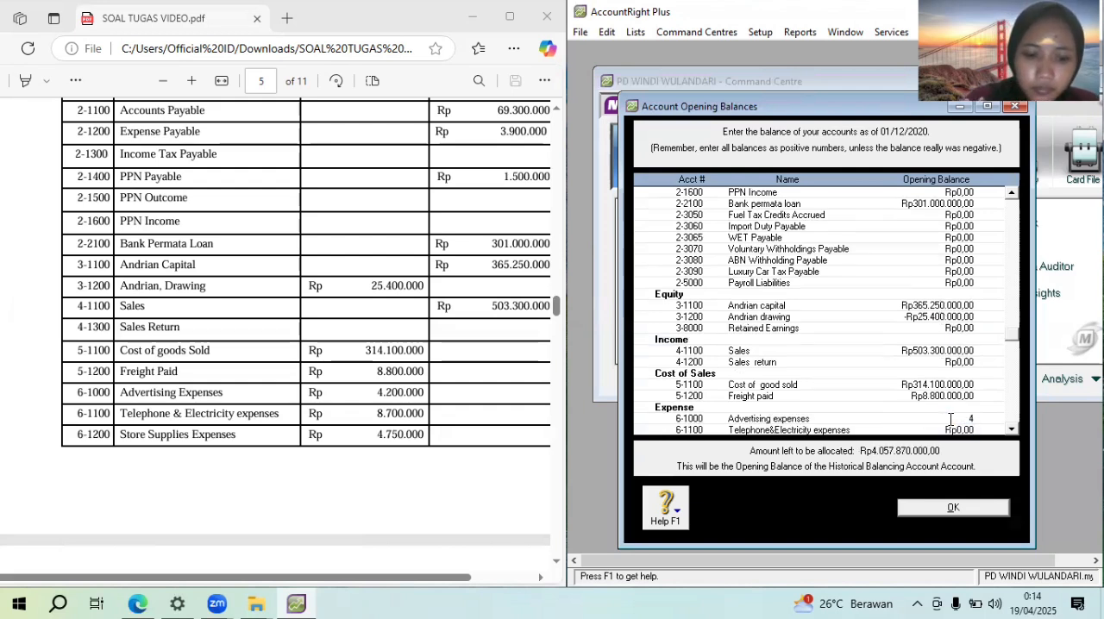
pyautogui.write('.200.000')
pyautogui.click(954, 429)
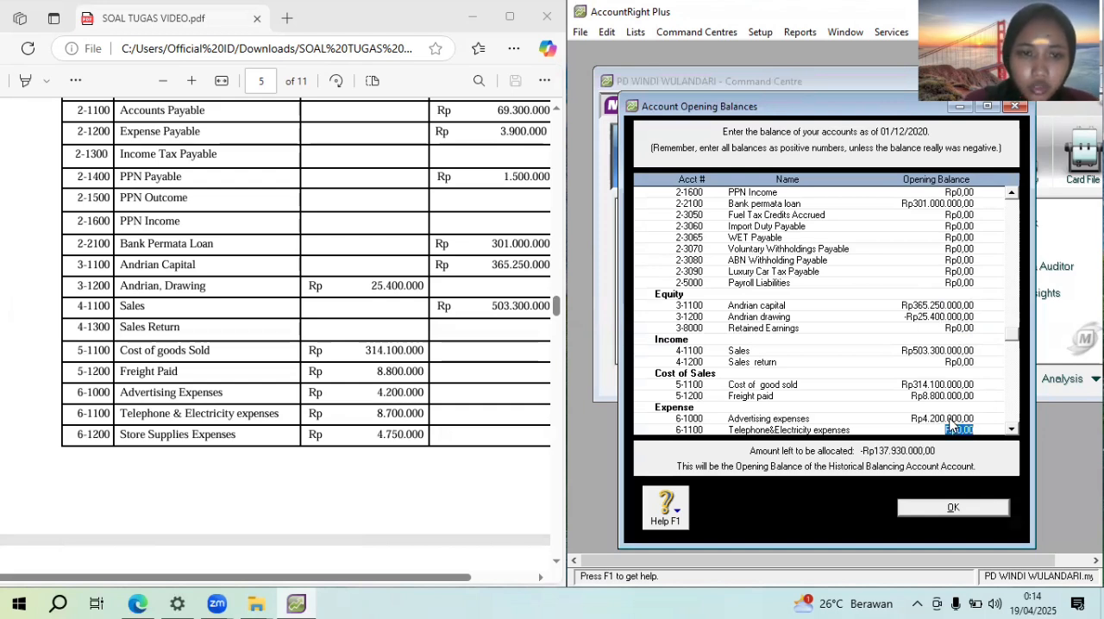
# Enter opening balances of Rp8.700.000 for Telephone&Electricity expenses and Rp4.750.000 for Store supplies expenses
pyautogui.write('8.700.')
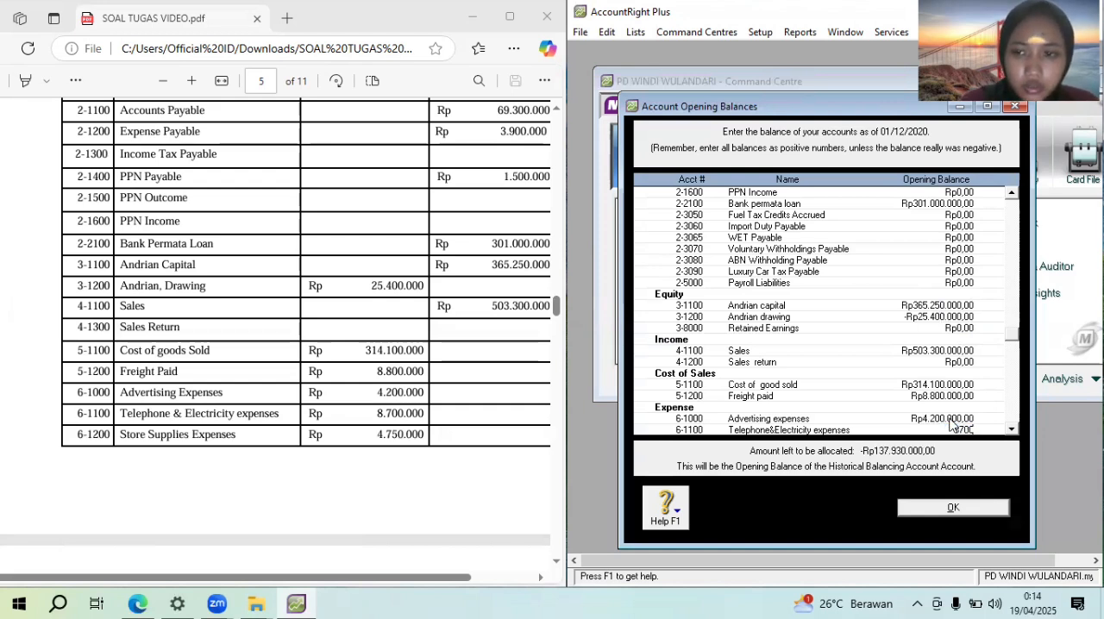
pyautogui.write('000')
pyautogui.press('Tab')
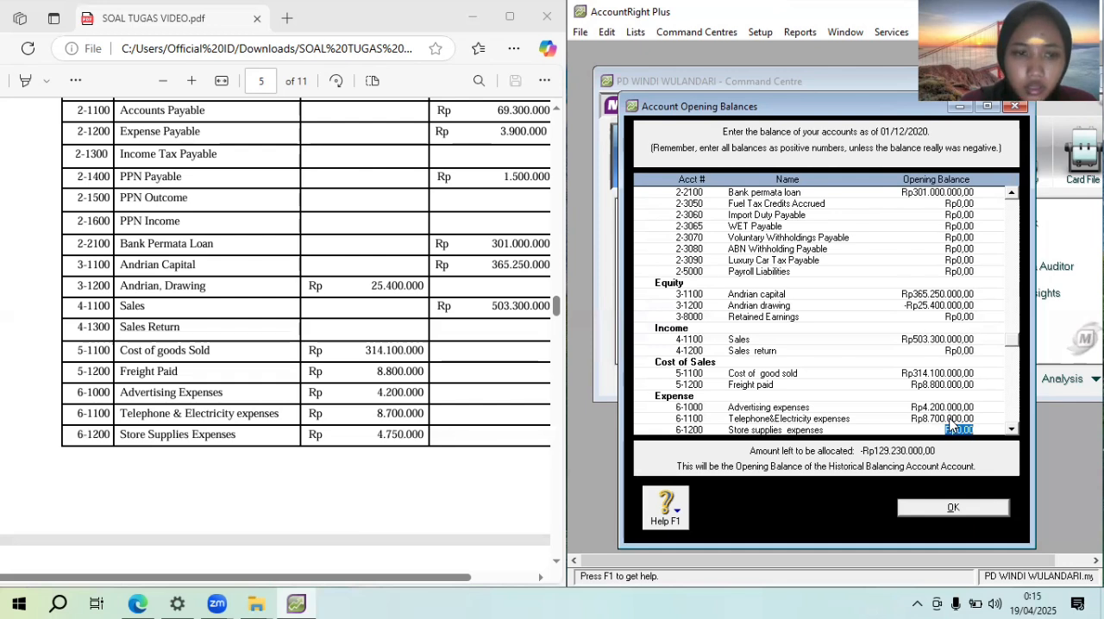
pyautogui.write('4.750.')
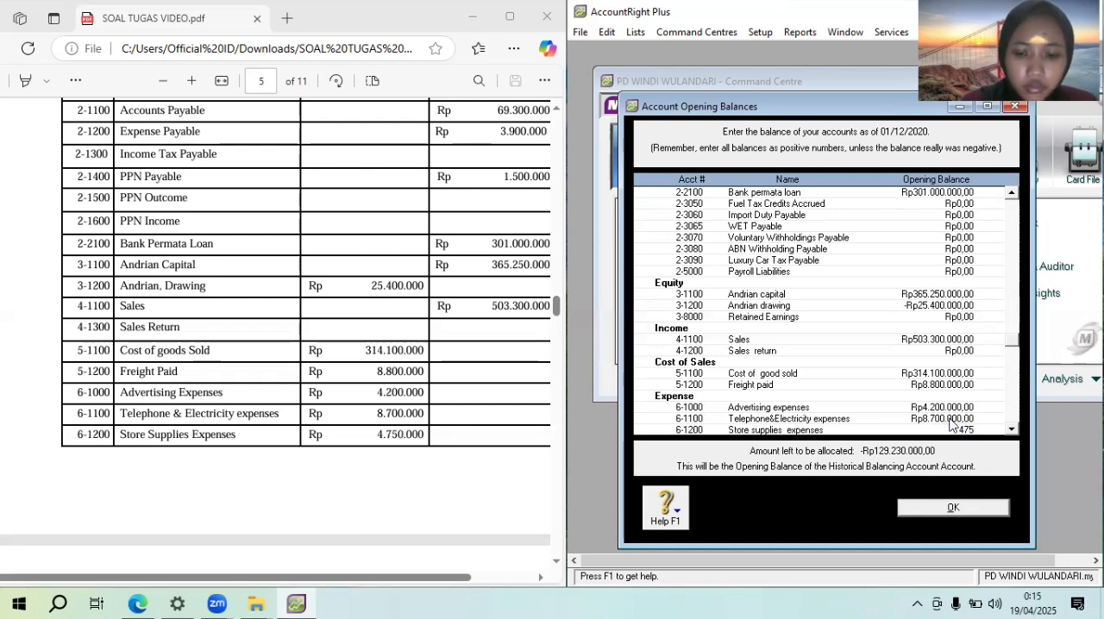
pyautogui.write('000')
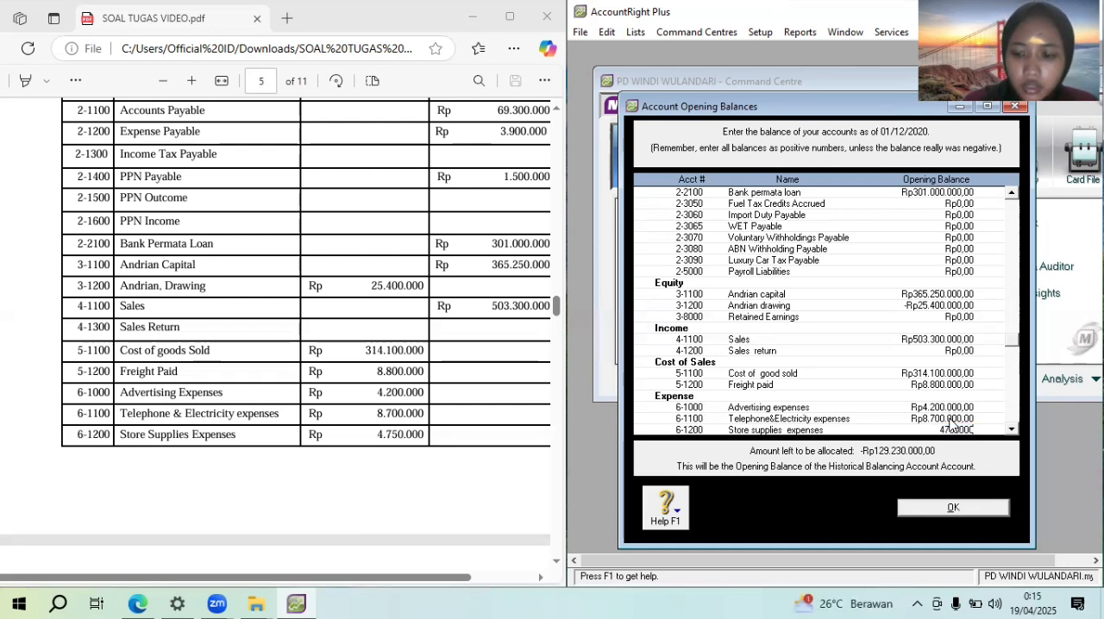
pyautogui.press('Tab')
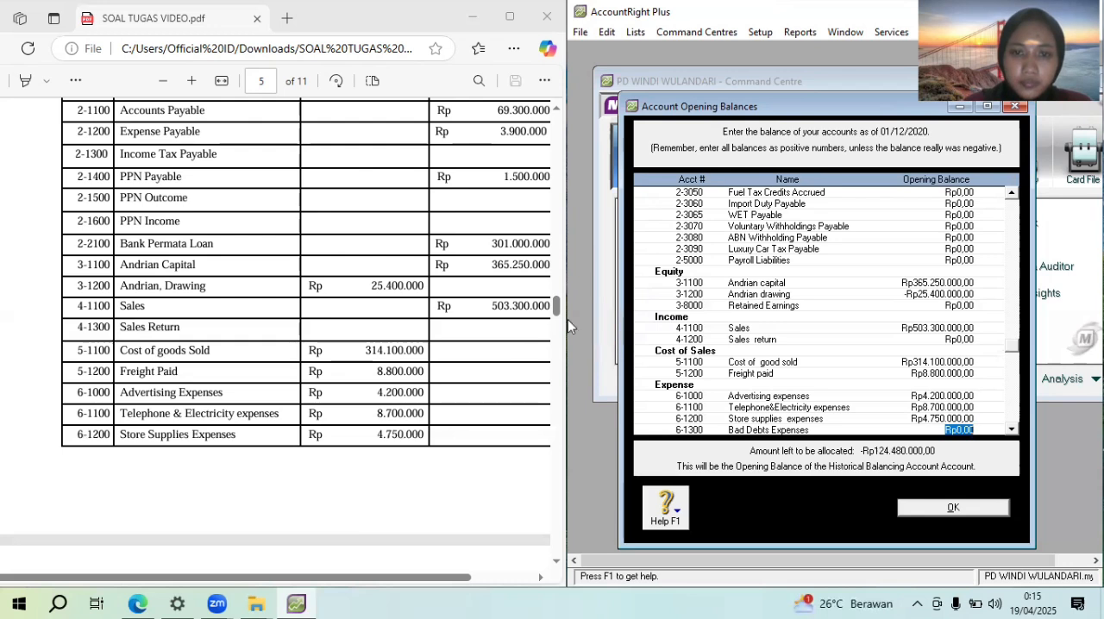
# Enter the Bad Debts Expenses opening balance of Rp15.100.000 from the continued trial balance on the PDF's page 6
pyautogui.moveTo(556, 310); pyautogui.dragTo(557, 325)
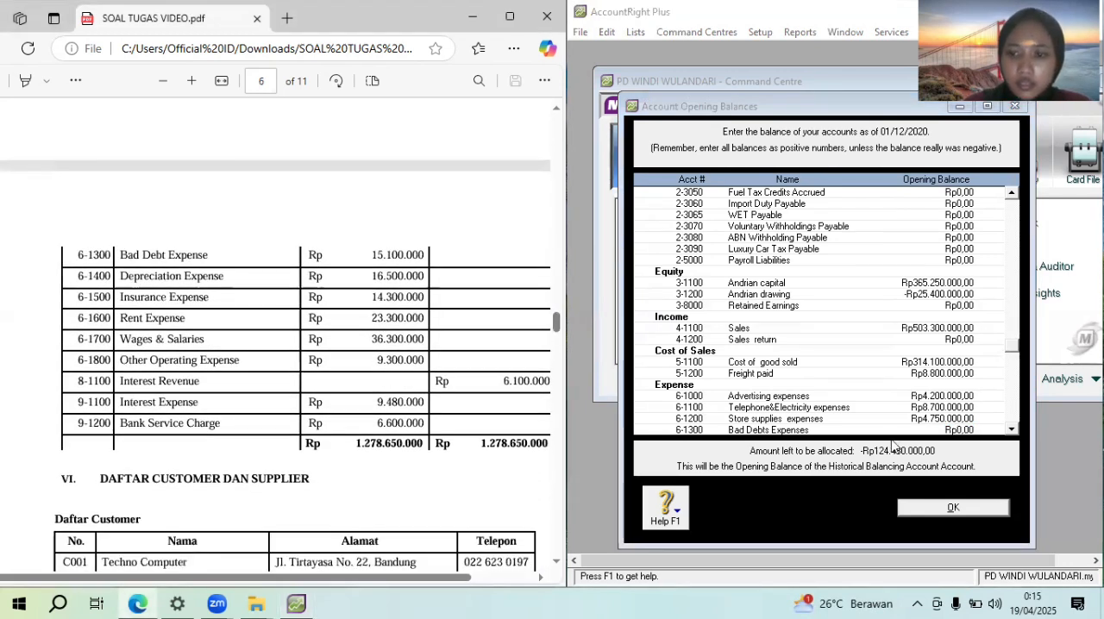
pyautogui.click(968, 426)
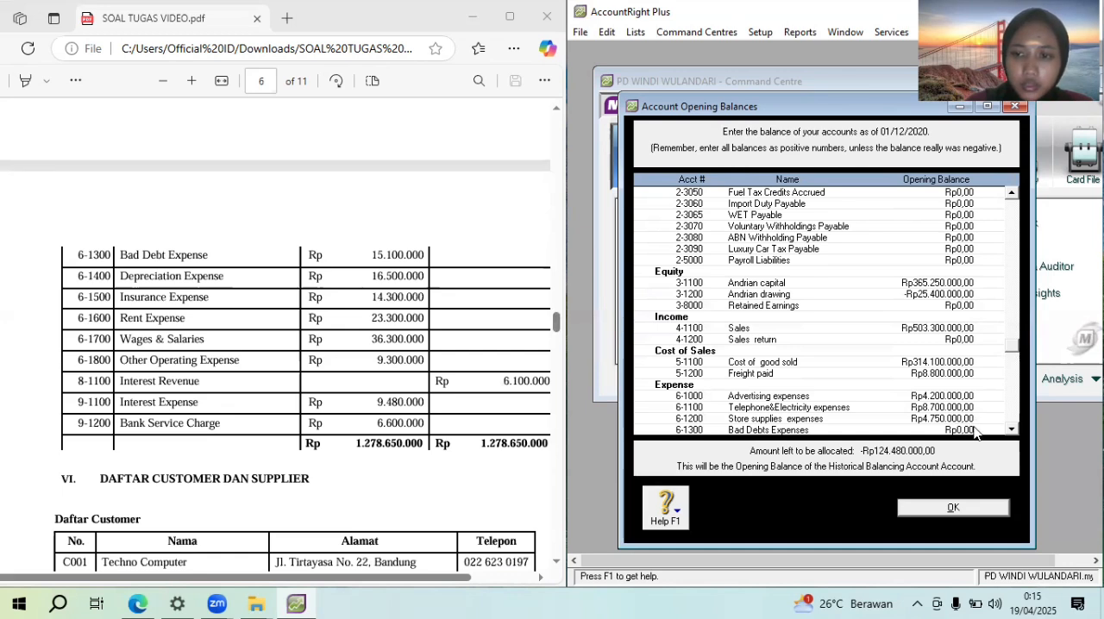
pyautogui.moveTo(975, 431); pyautogui.dragTo(942, 429)
pyautogui.press('BackSpace')
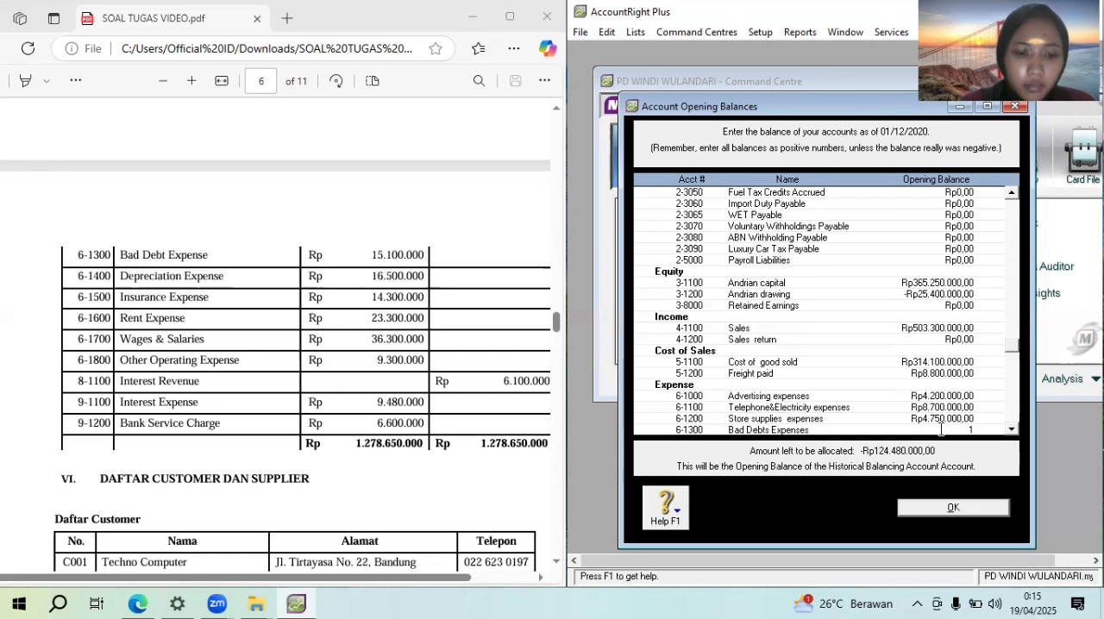
pyautogui.write('15100000')
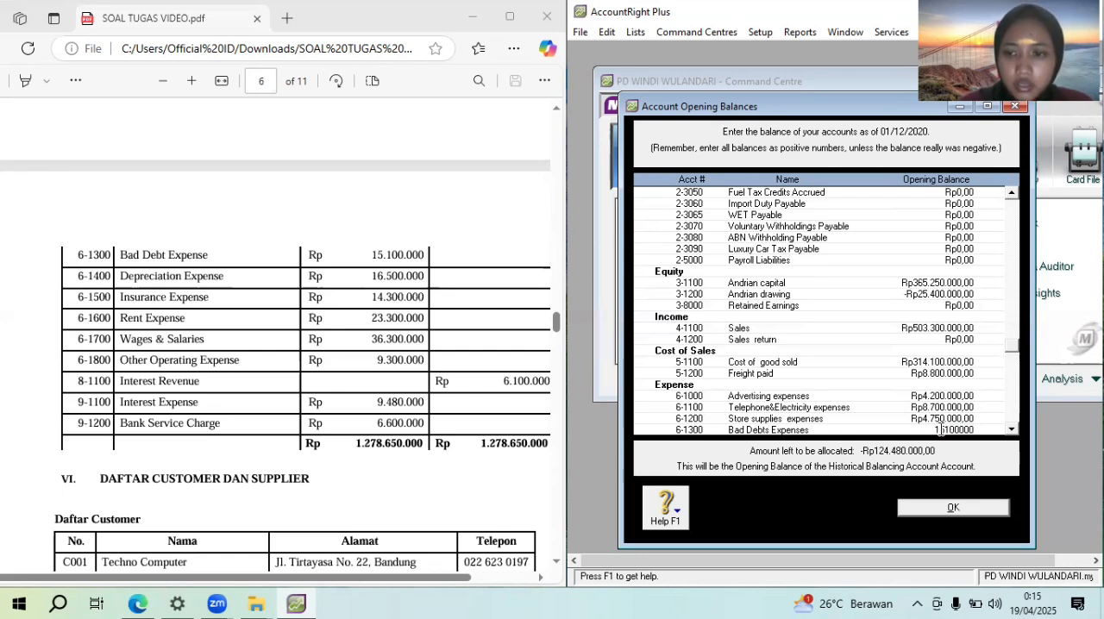
pyautogui.press('Tab')
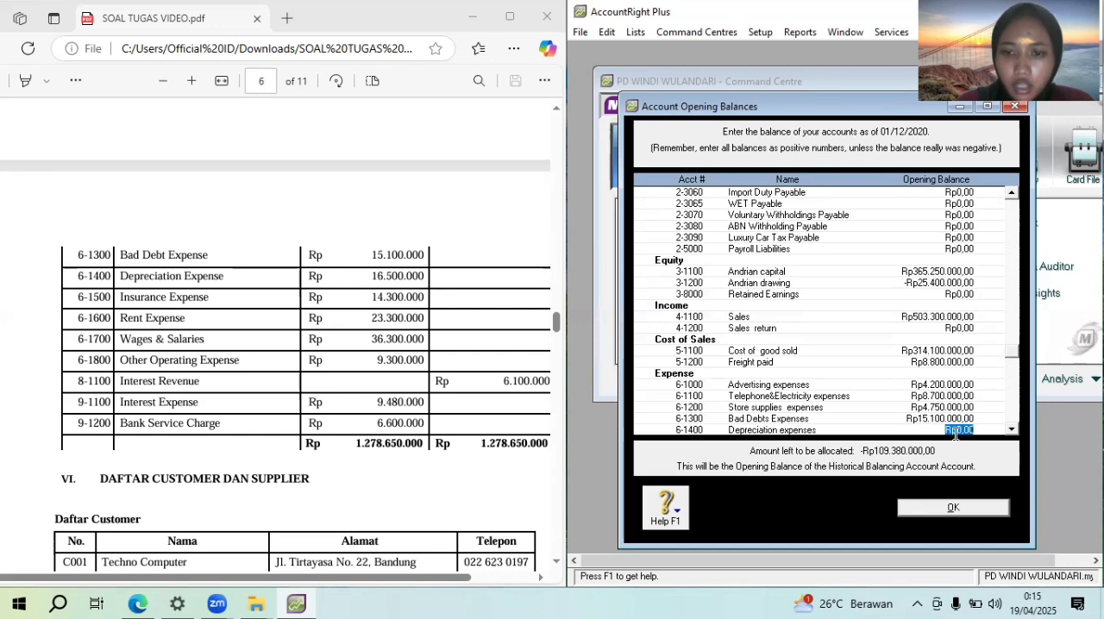
# Enter opening balances of Rp16.500.000 for Depreciation expenses and Rp14.300.000 for Insurance expense
pyautogui.write('16.500.')
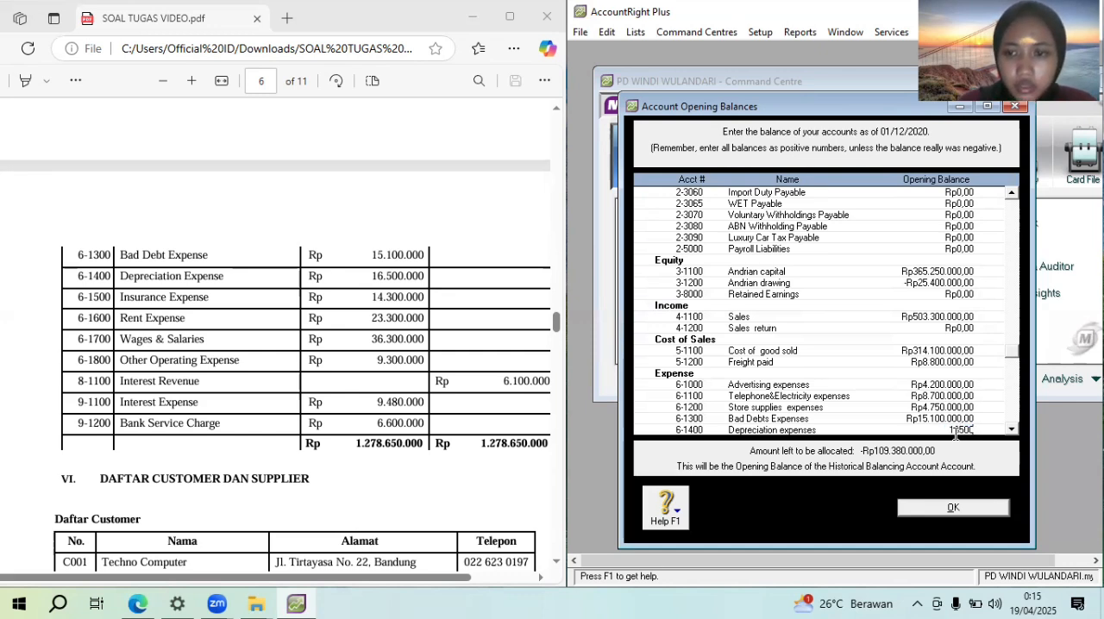
pyautogui.write('000')
pyautogui.press('Tab')
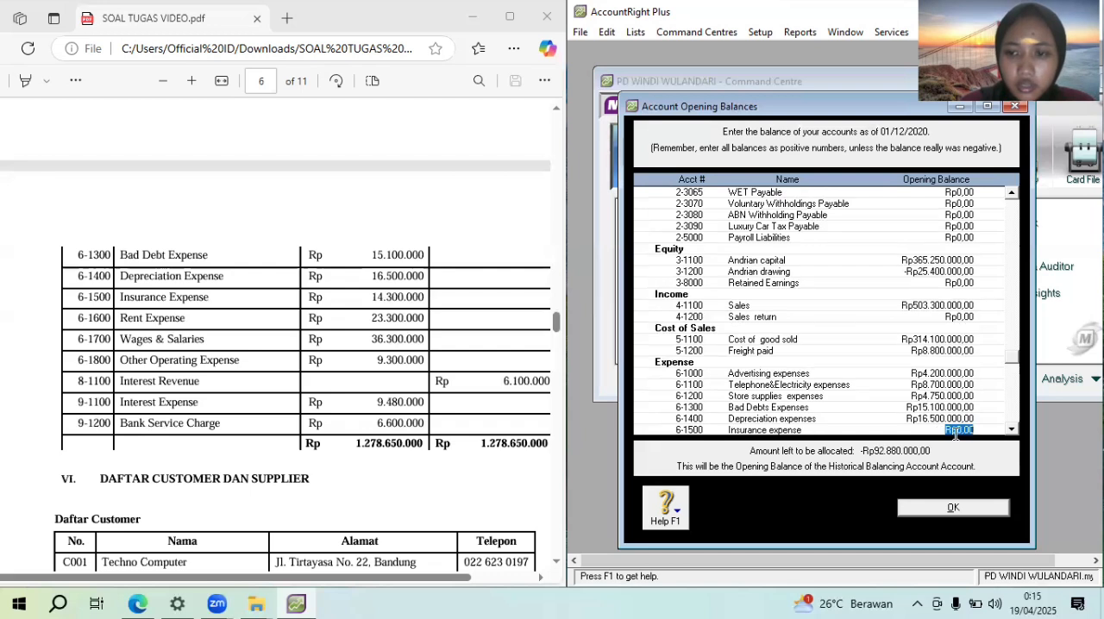
pyautogui.write('1')
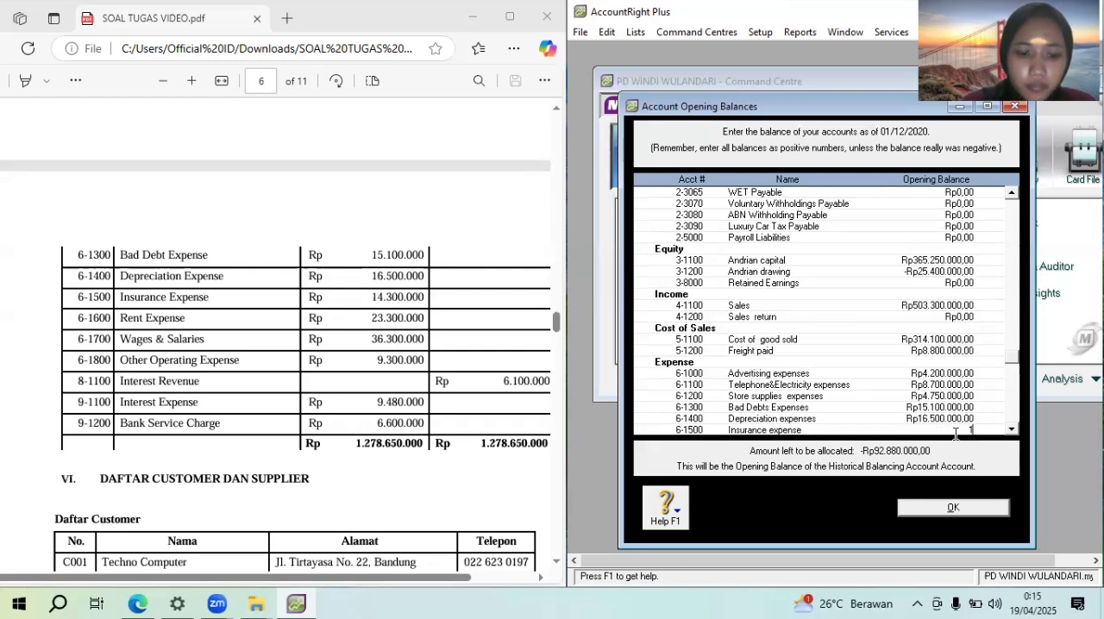
pyautogui.write('4300000')
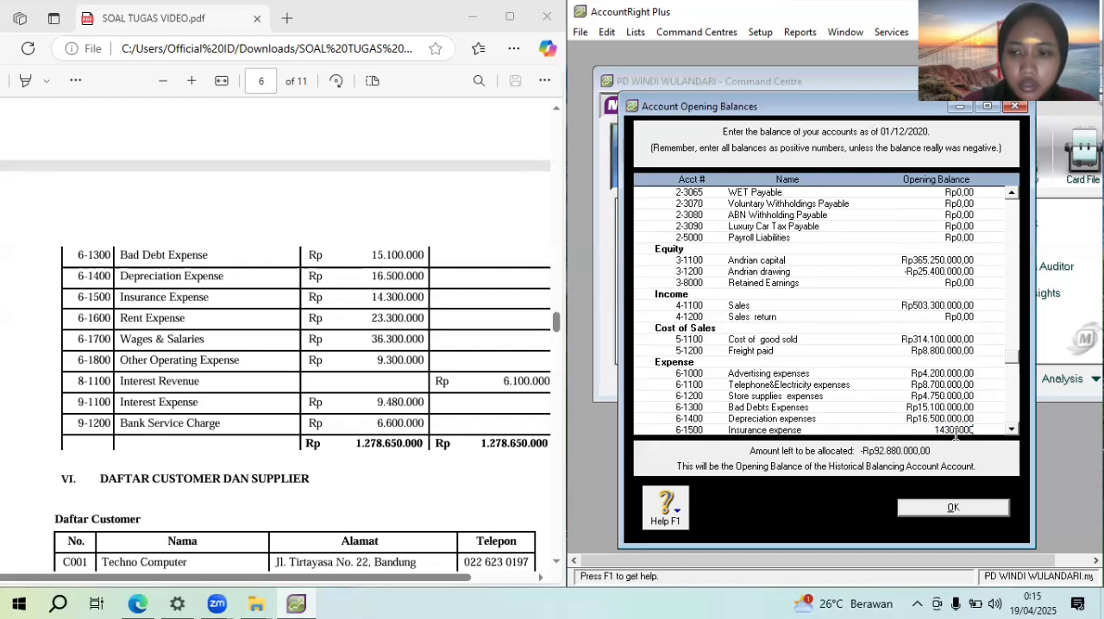
pyautogui.press('Tab')
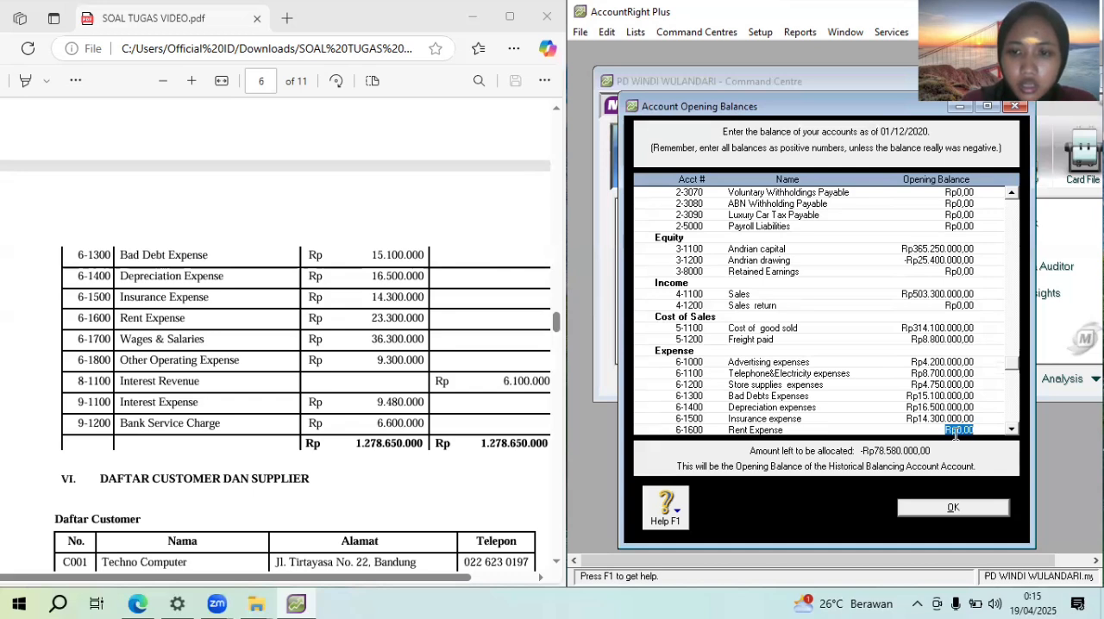
# Enter opening balances of Rp23.300.000 for Rent Expense and Rp36.300.000 for Wages & Salaries
pyautogui.write('2330')
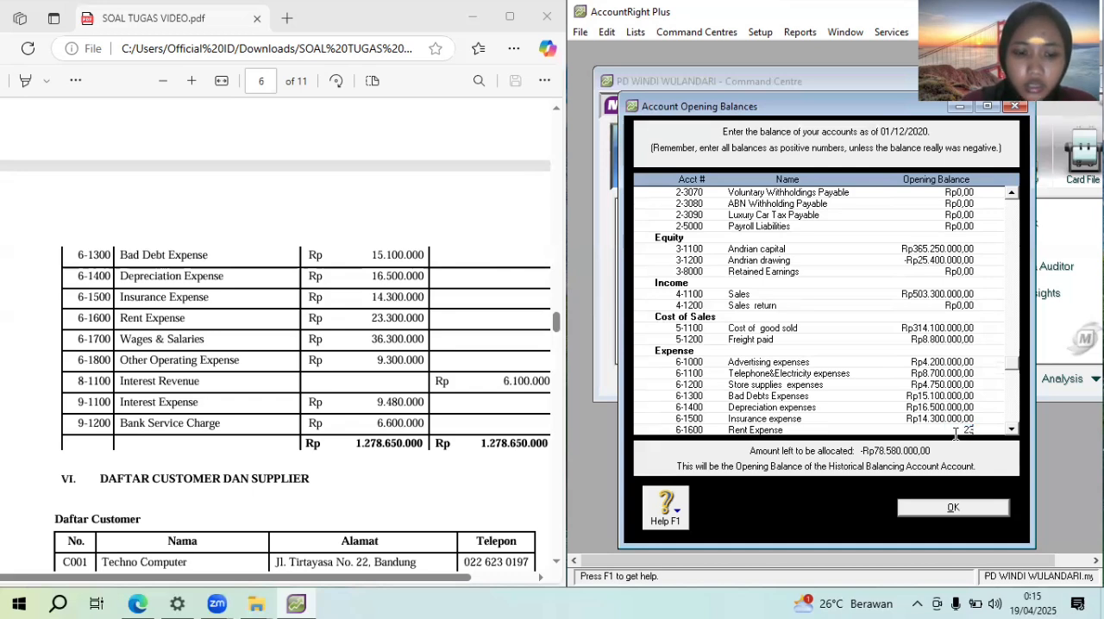
pyautogui.write('0000')
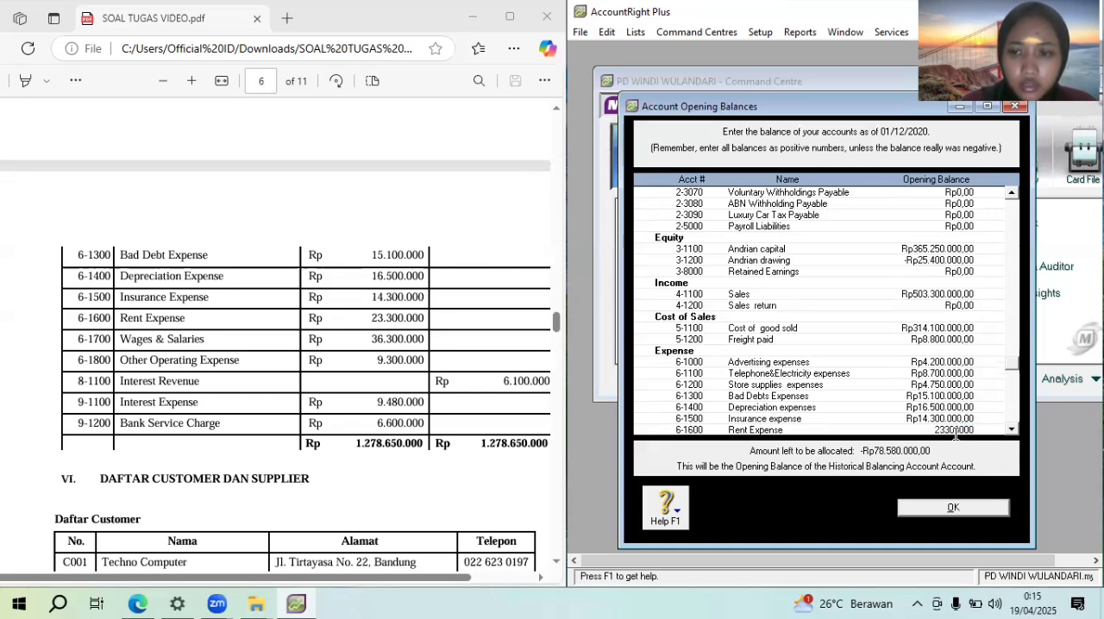
pyautogui.press('Tab')
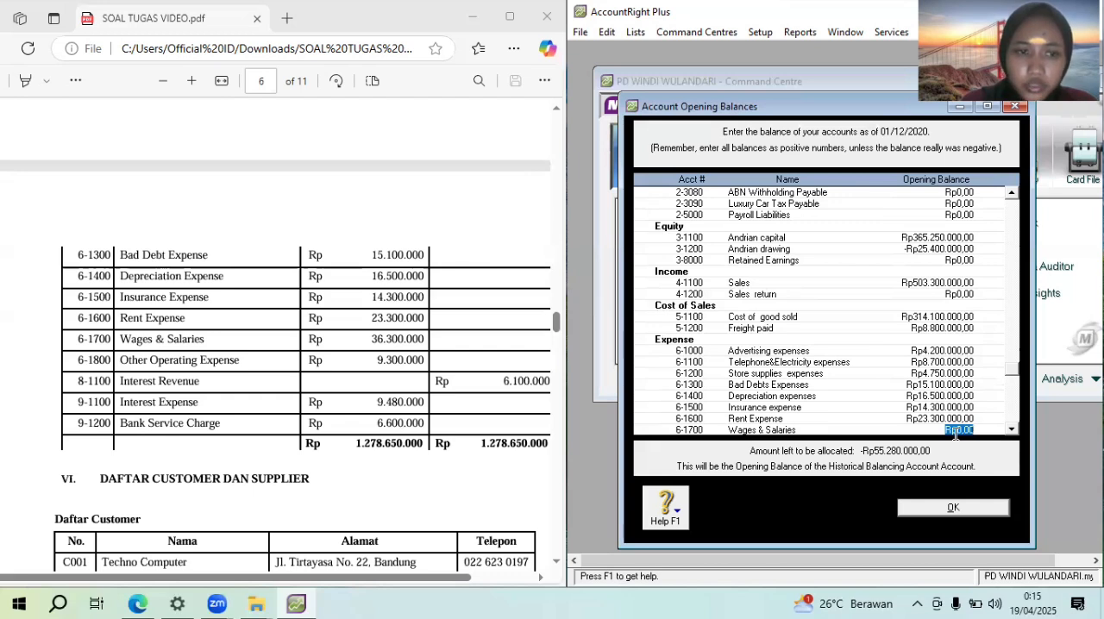
pyautogui.write('36.300.')
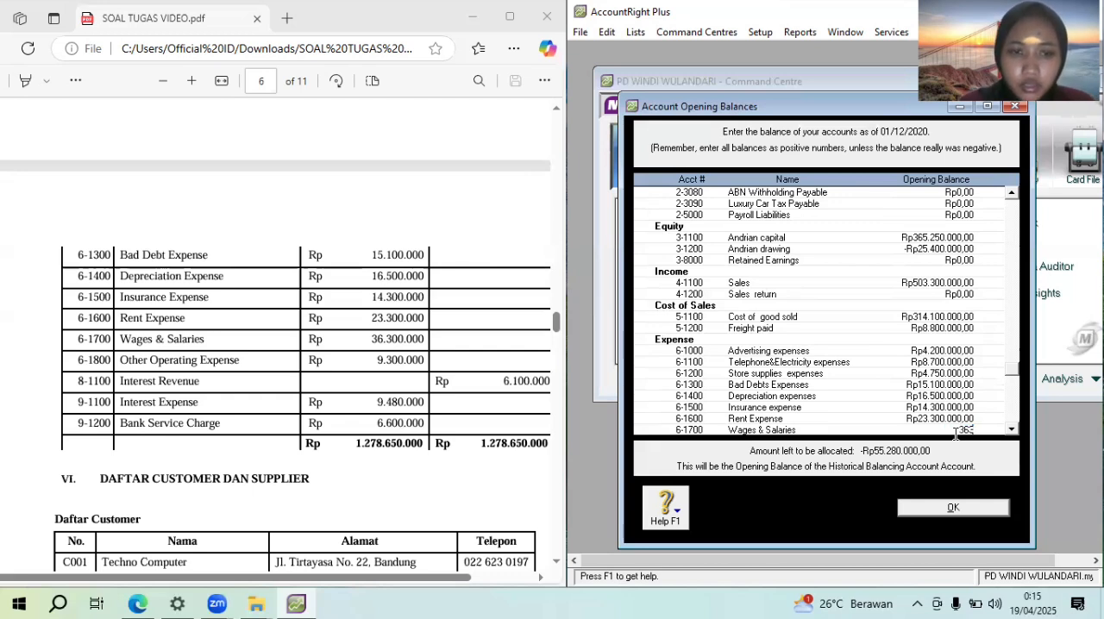
pyautogui.write('000,00')
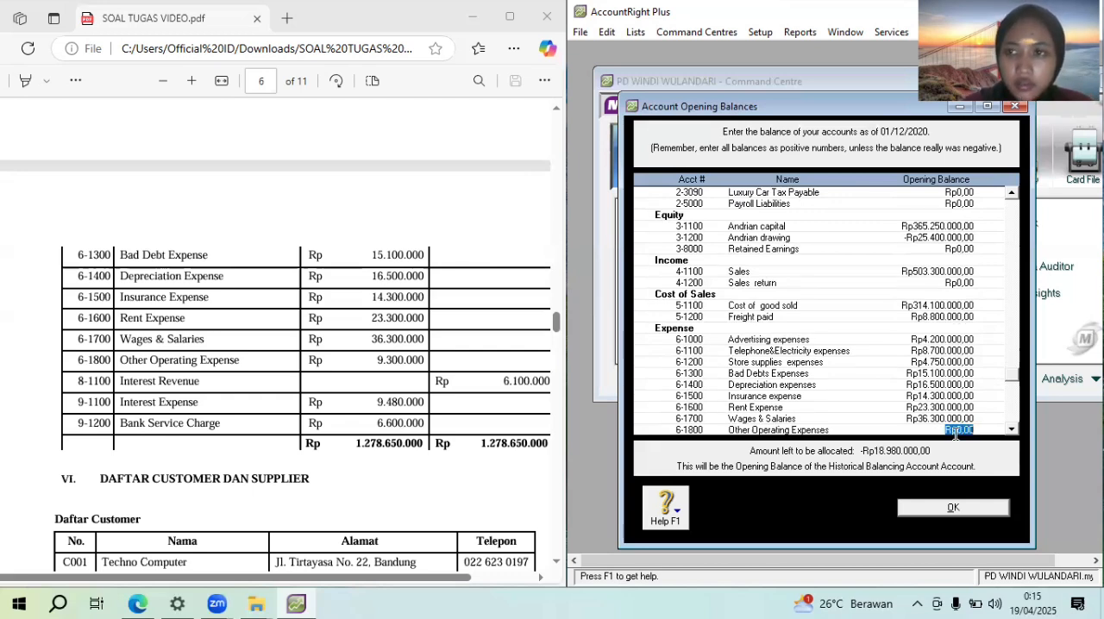
pyautogui.press('Tab')
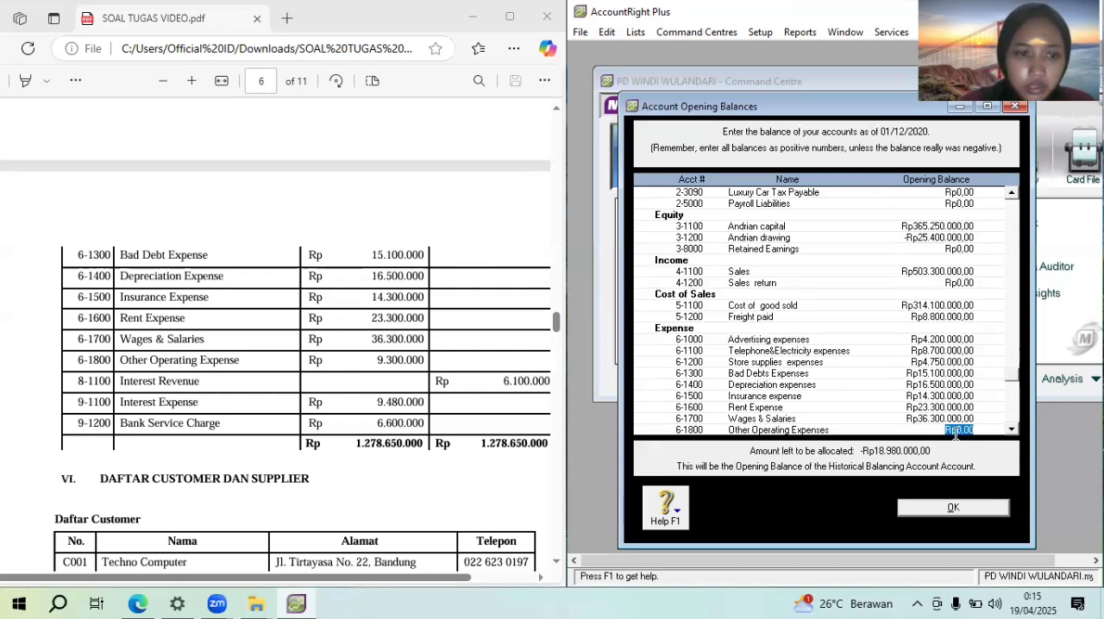
# Enter opening balances of Rp9.300.000 for Other Operating Expenses and Rp6.100.000 for Interest Revenue, leaving Employment Expenses blank
pyautogui.write('93')
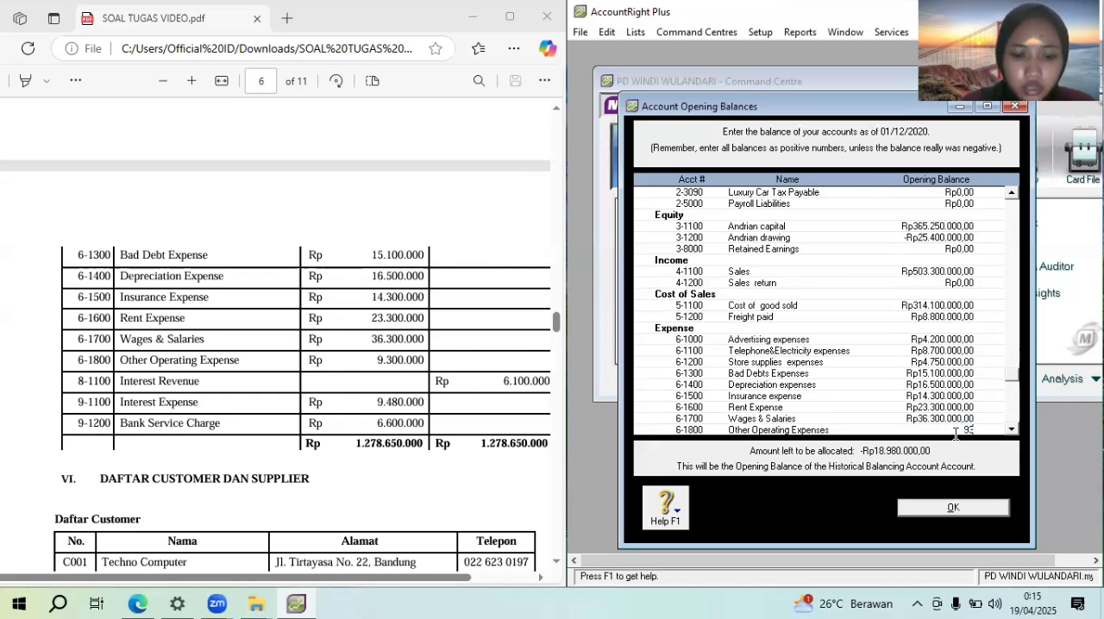
pyautogui.write('00000')
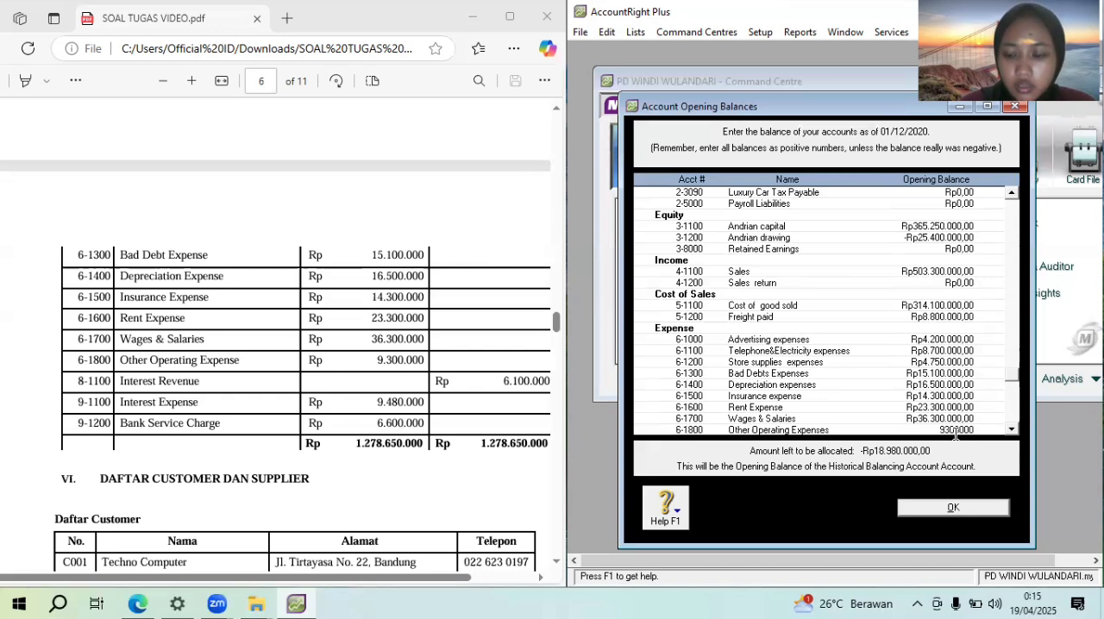
pyautogui.press('Tab')
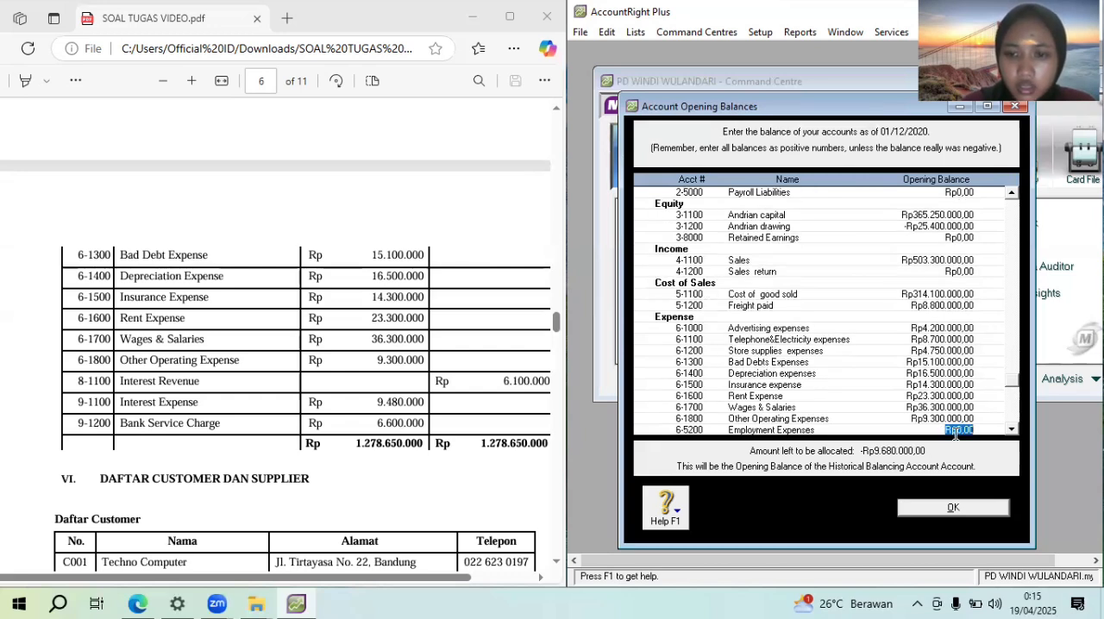
pyautogui.press('Tab')
pyautogui.write('6.100.0')
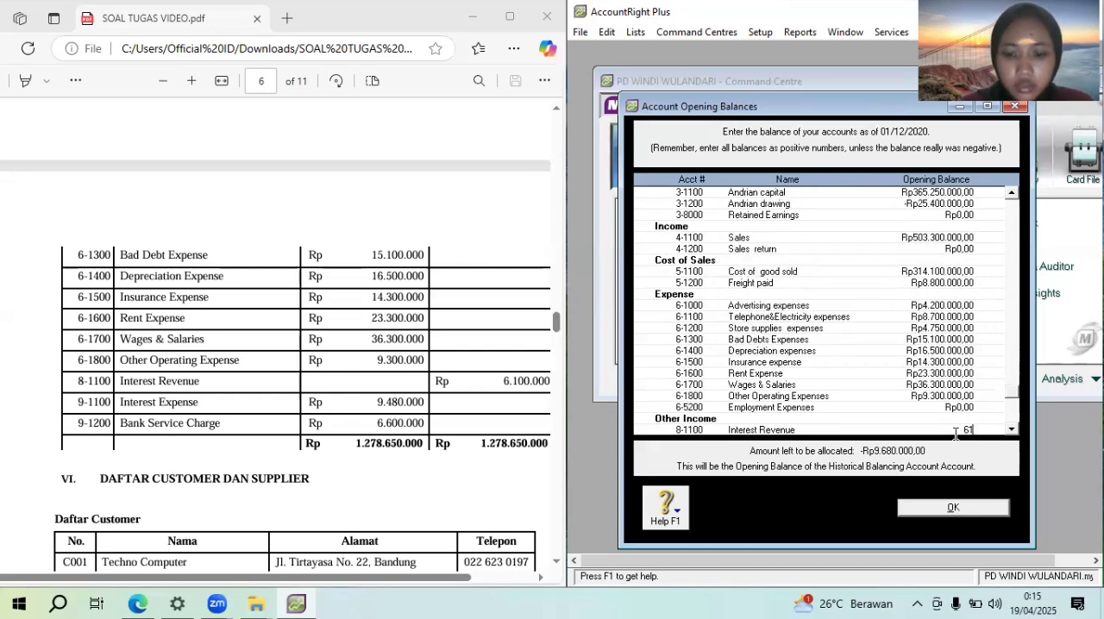
pyautogui.write('00000')
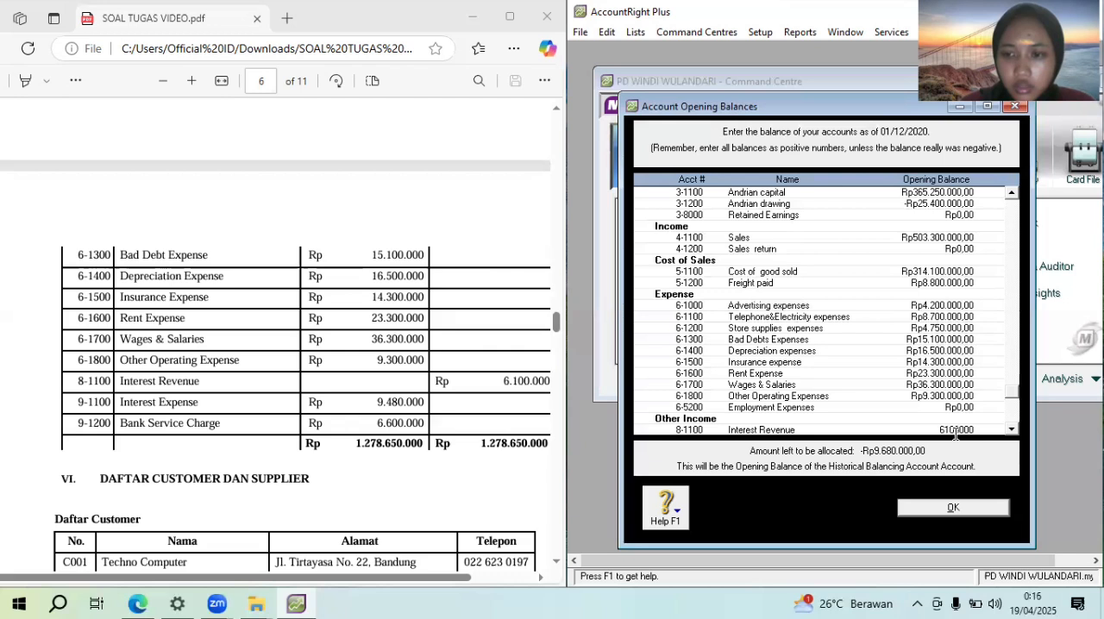
pyautogui.press('Tab')
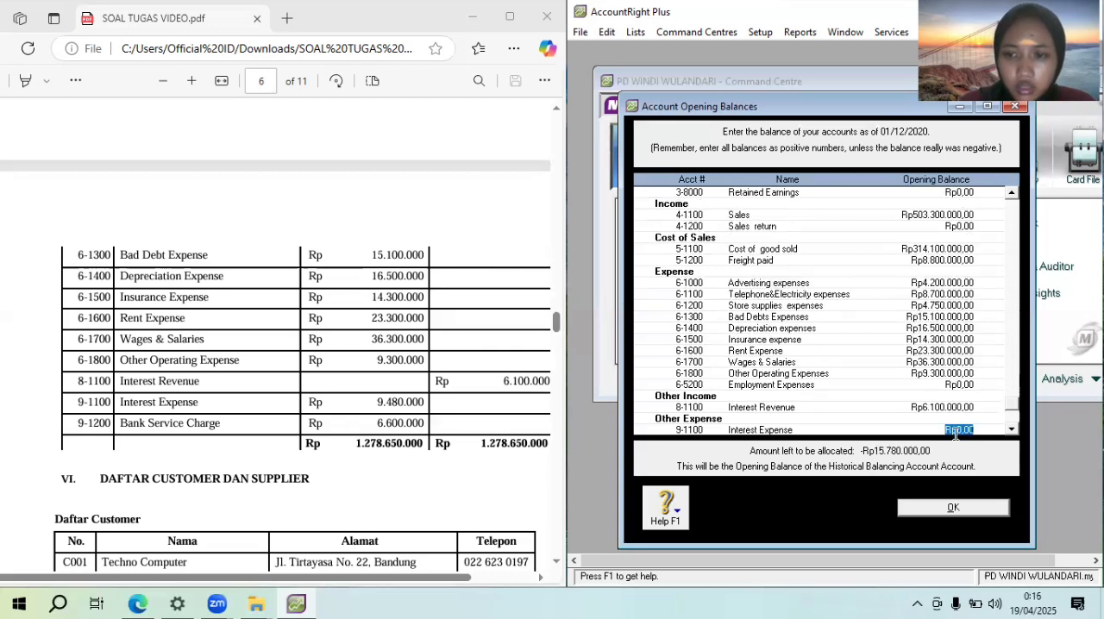
# Enter opening balances of Rp9.480.000 for Interest Expense and Rp6.600.000 for Bank Service Charge
pyautogui.write('9.48')
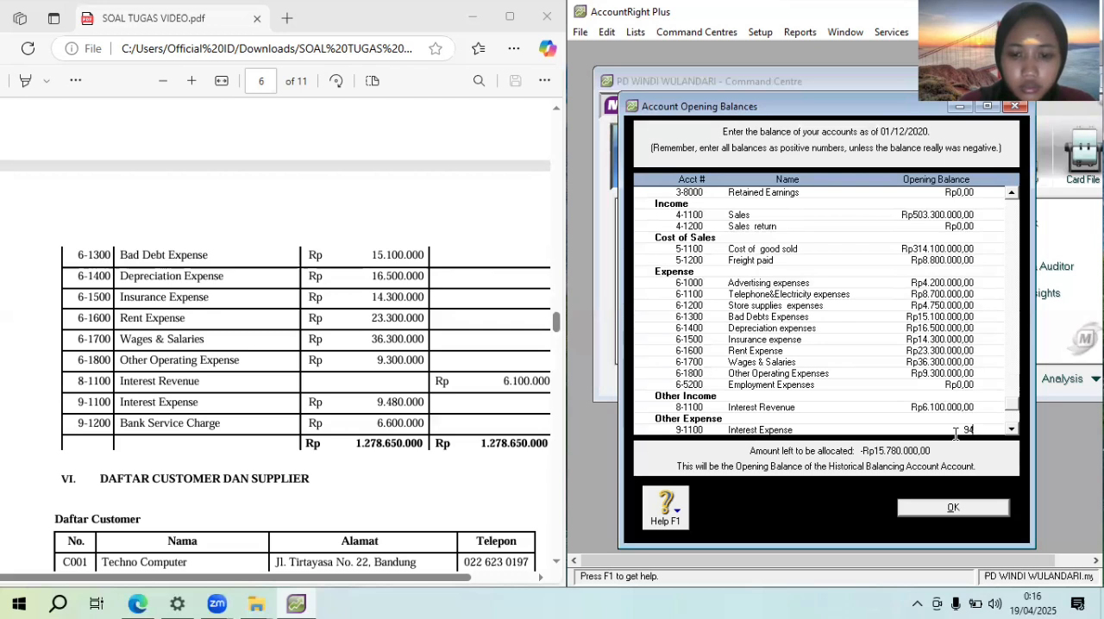
pyautogui.write('0.000')
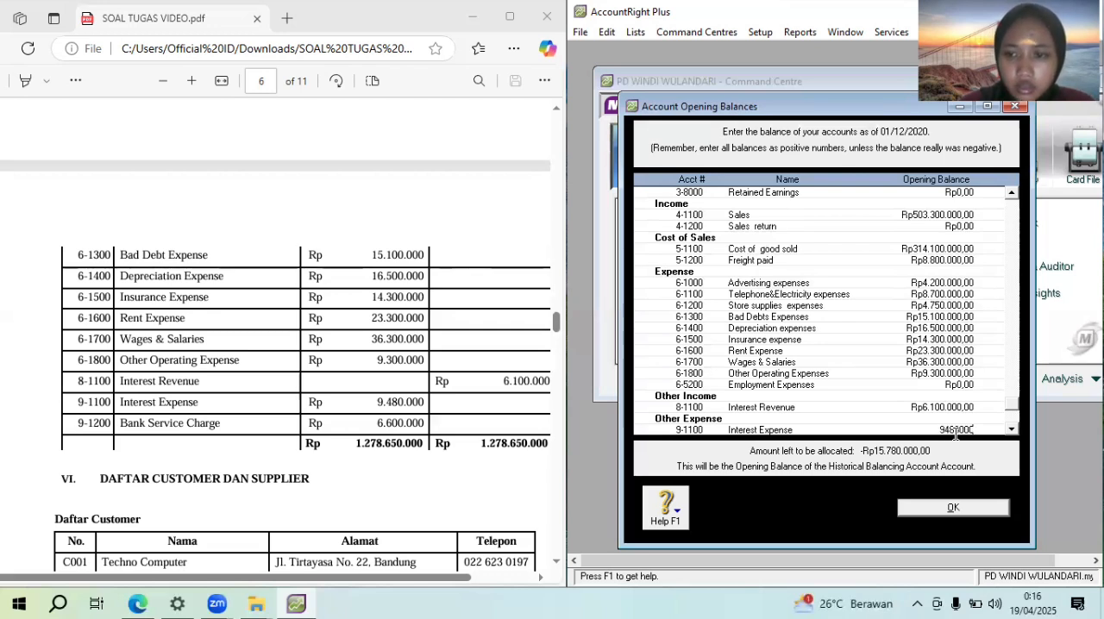
pyautogui.press('Tab')
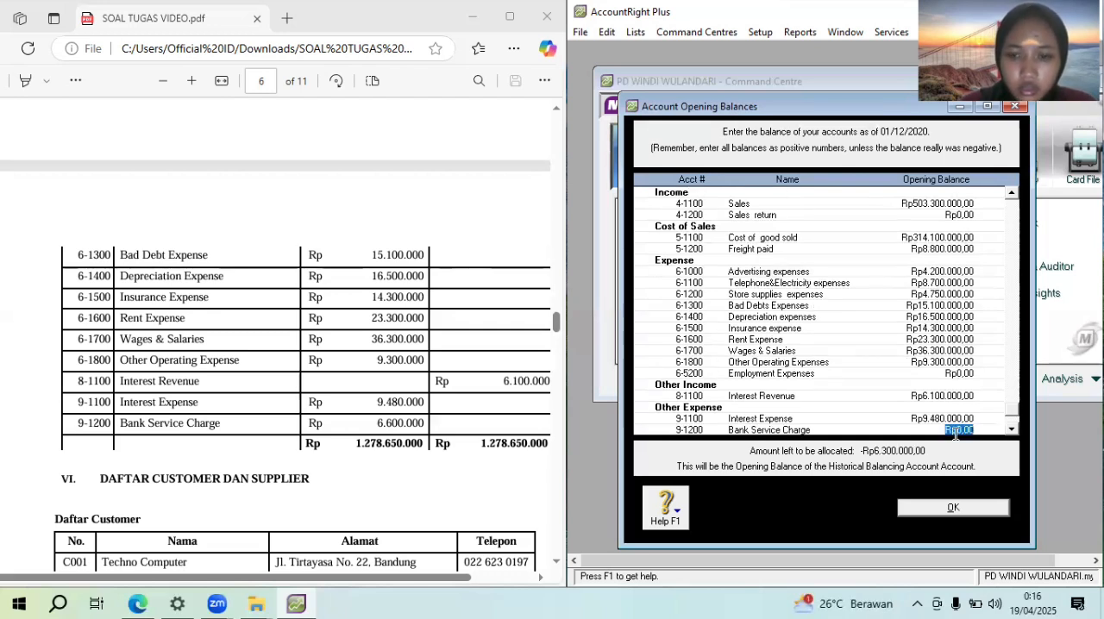
pyautogui.write('6.60')
pyautogui.write('0.000')
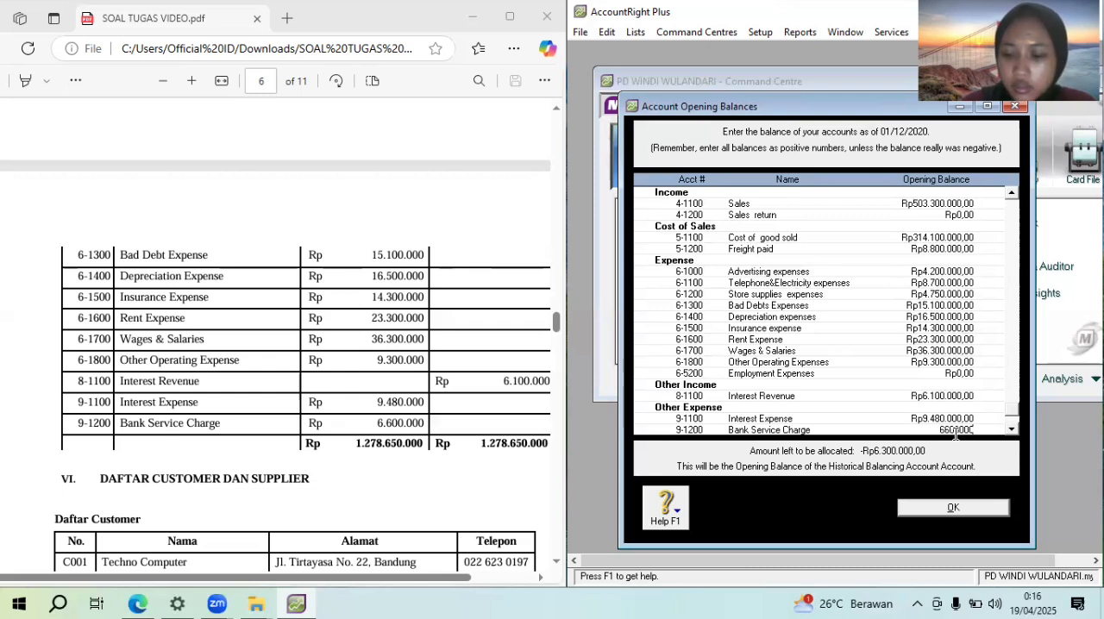
pyautogui.press('Tab')
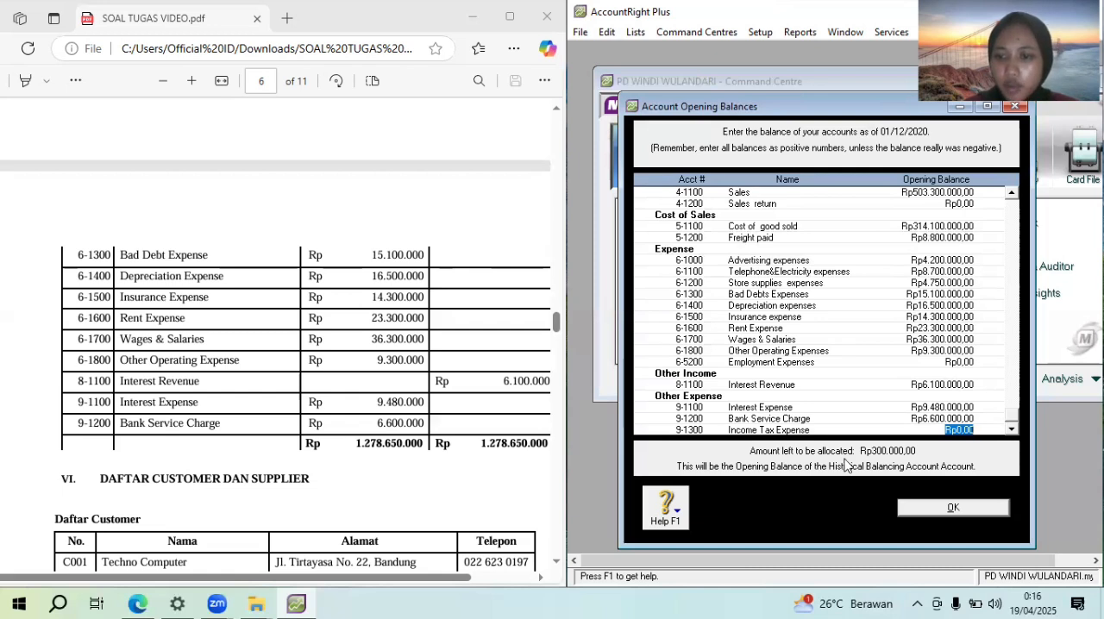
# Compare the entered asset and liability opening balances with the PDF's trial balance from Cash in Bank downwards
pyautogui.moveTo(1008, 429); pyautogui.dragTo(1014, 236)
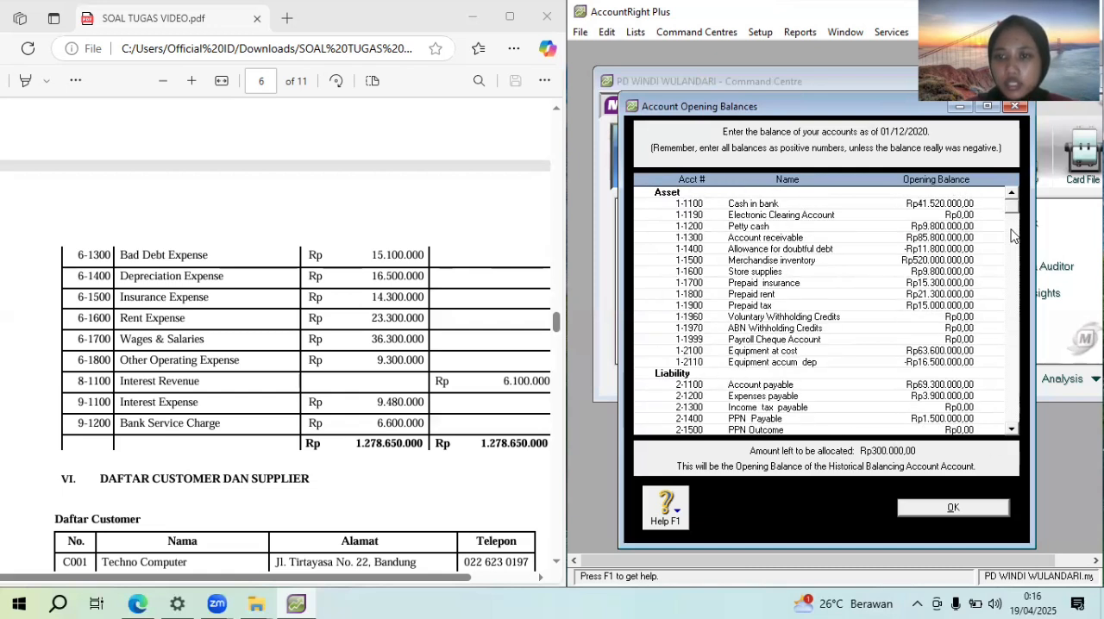
pyautogui.click(1015, 231)
pyautogui.click(1015, 230)
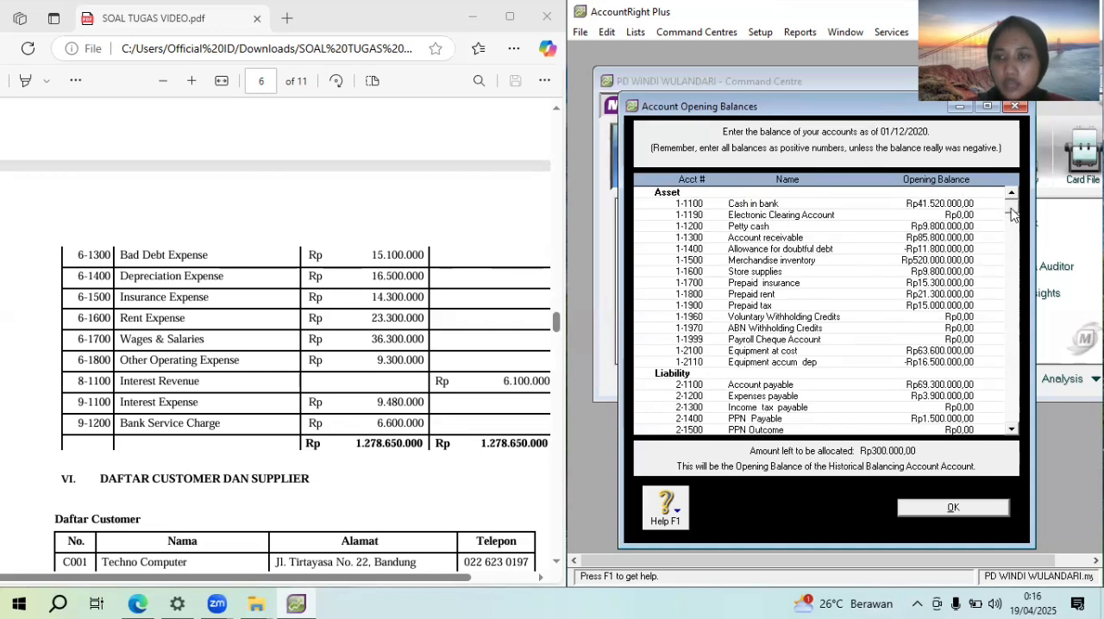
pyautogui.moveTo(556, 329); pyautogui.dragTo(554, 294)
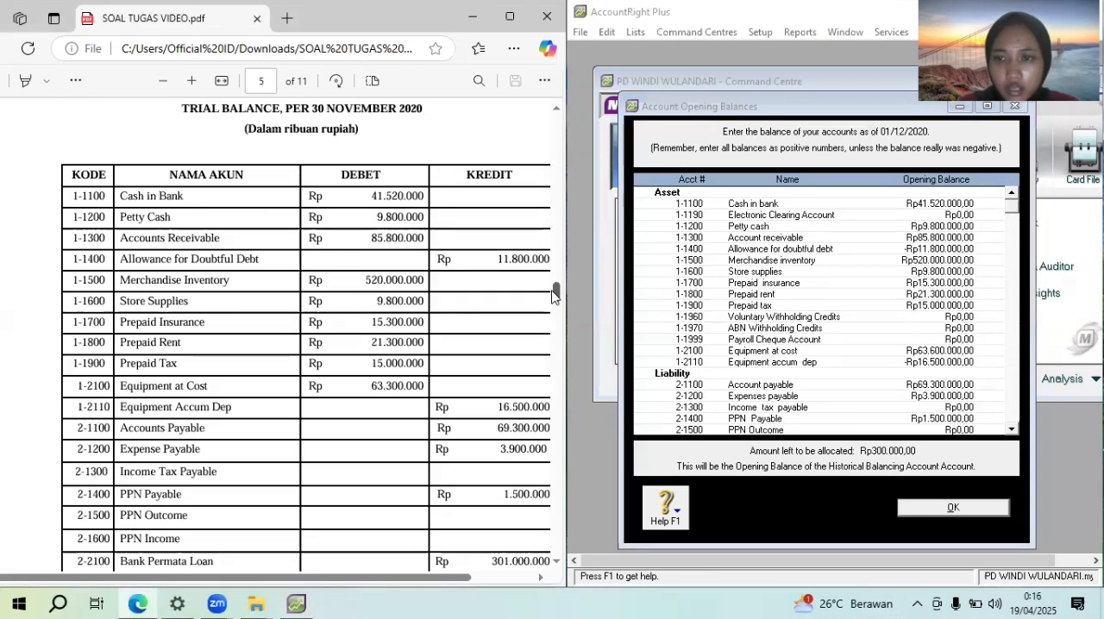
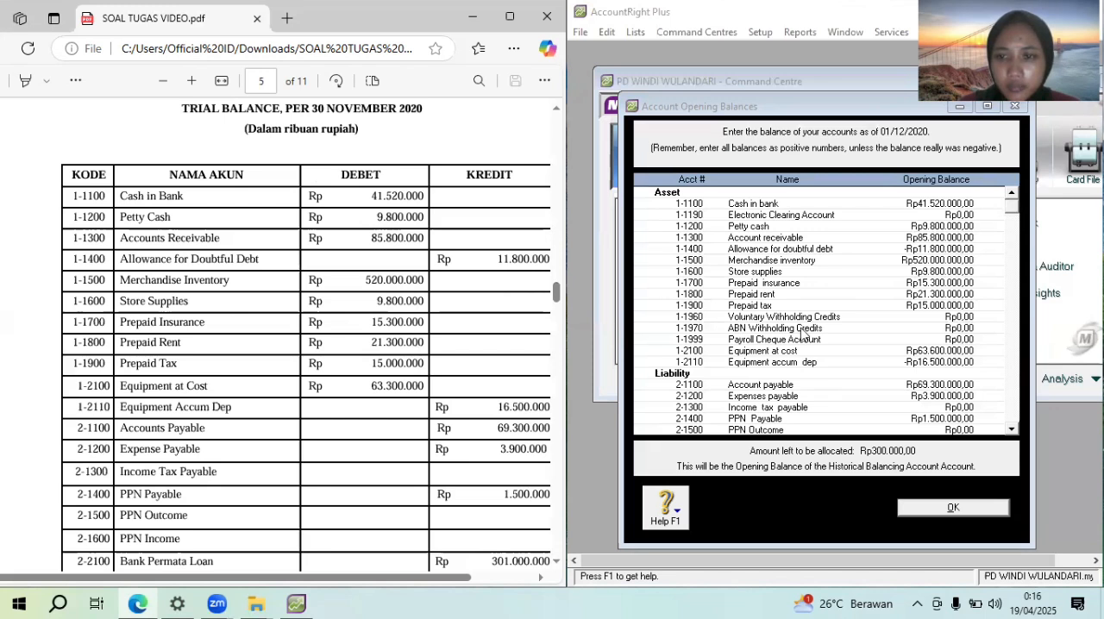
# Correct the Equipment at cost opening balance to Rp63.300.000 and close the account opening balances
pyautogui.click(938, 348)
pyautogui.click(938, 349)
pyautogui.press('BackSpace')
pyautogui.write('3')
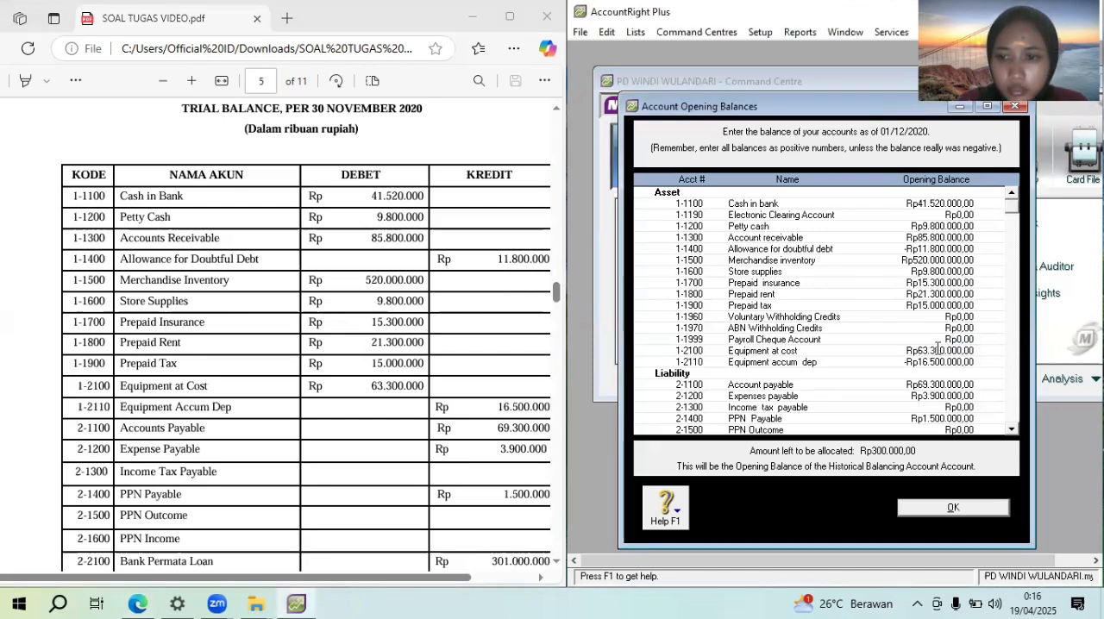
pyautogui.press('Tab')
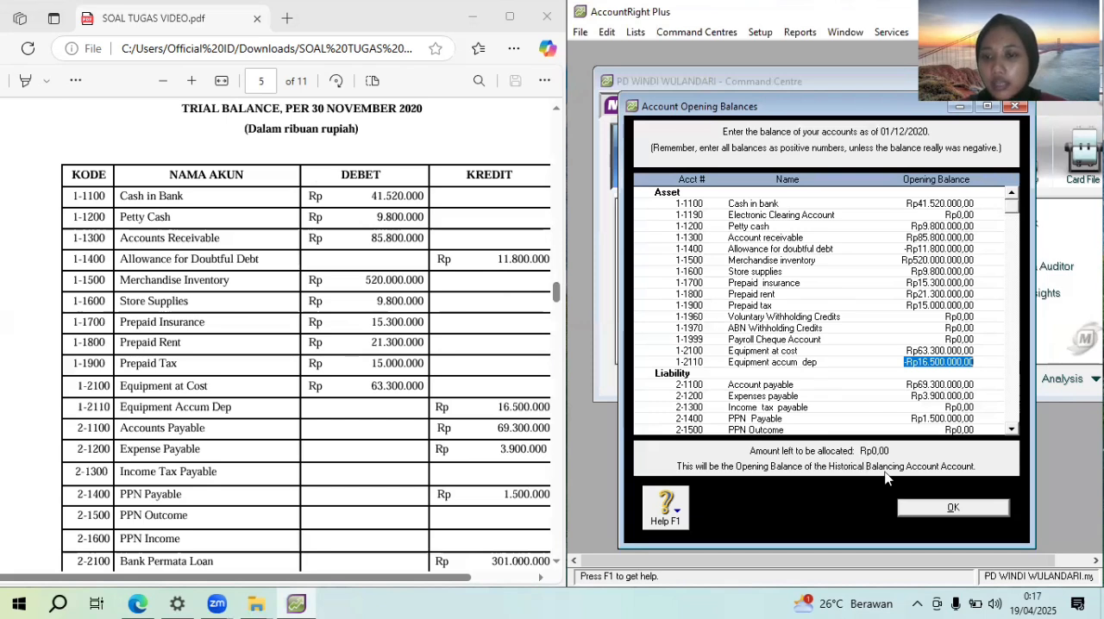
pyautogui.click(947, 507)
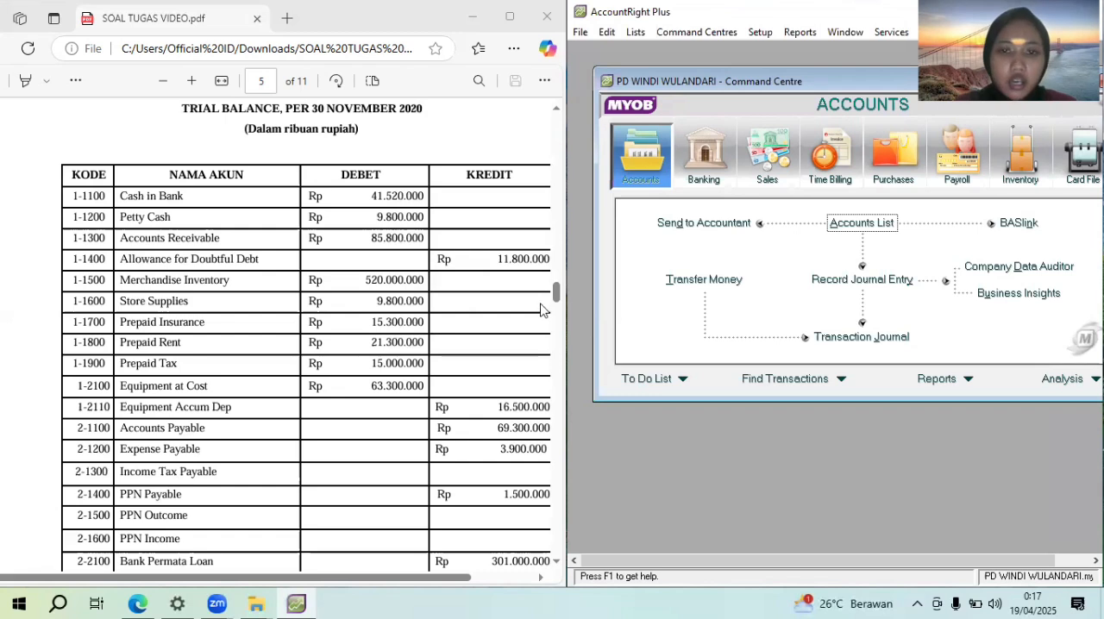
# Create a customer card for the company Techno computer with the card ID given in the PDF's customer list
pyautogui.moveTo(557, 300); pyautogui.dragTo(559, 344)
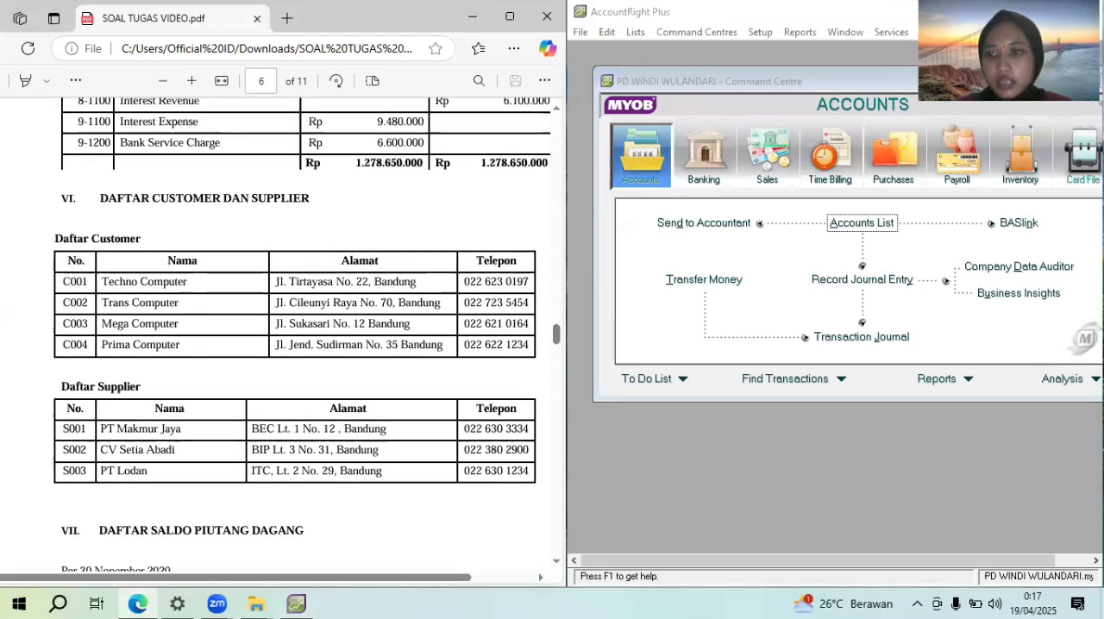
pyautogui.click(1083, 163)
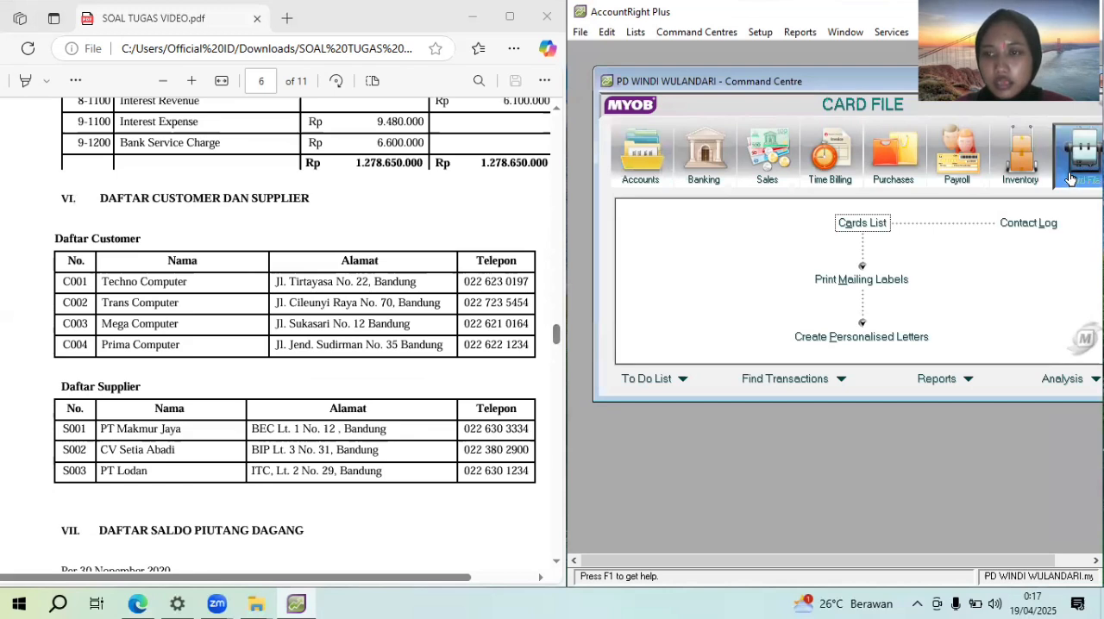
pyautogui.click(879, 225)
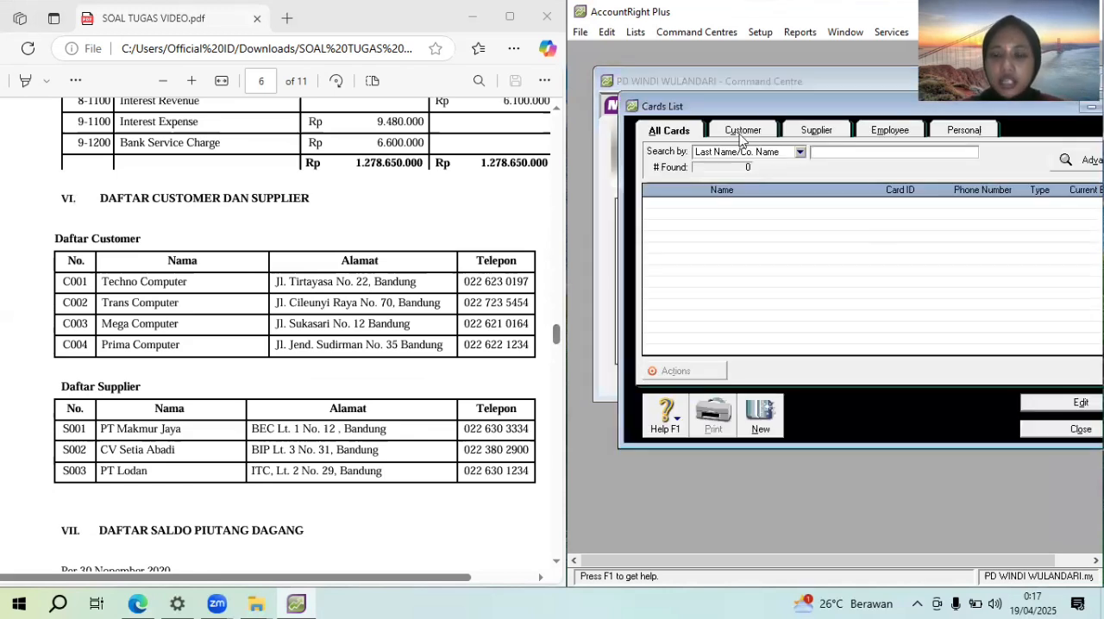
pyautogui.click(741, 132)
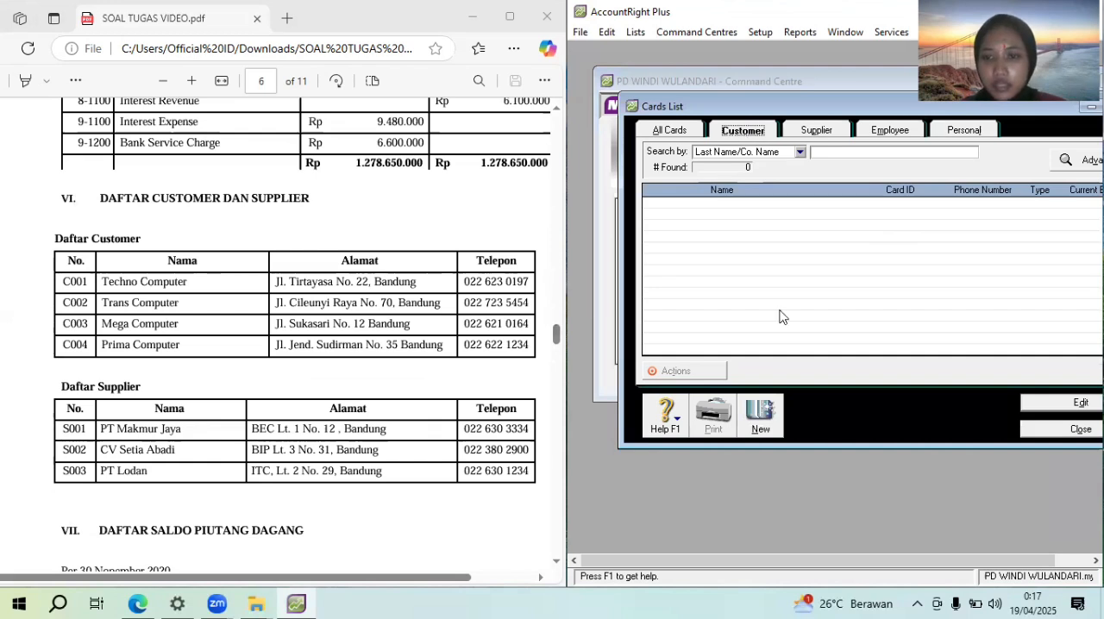
pyautogui.click(760, 416)
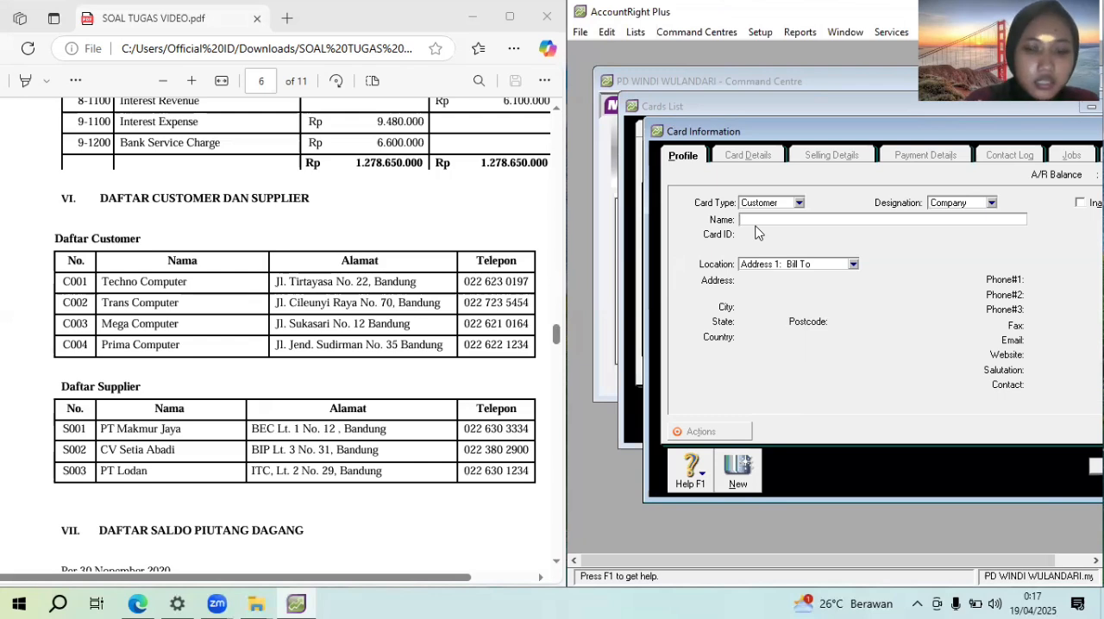
pyautogui.write('Tech')
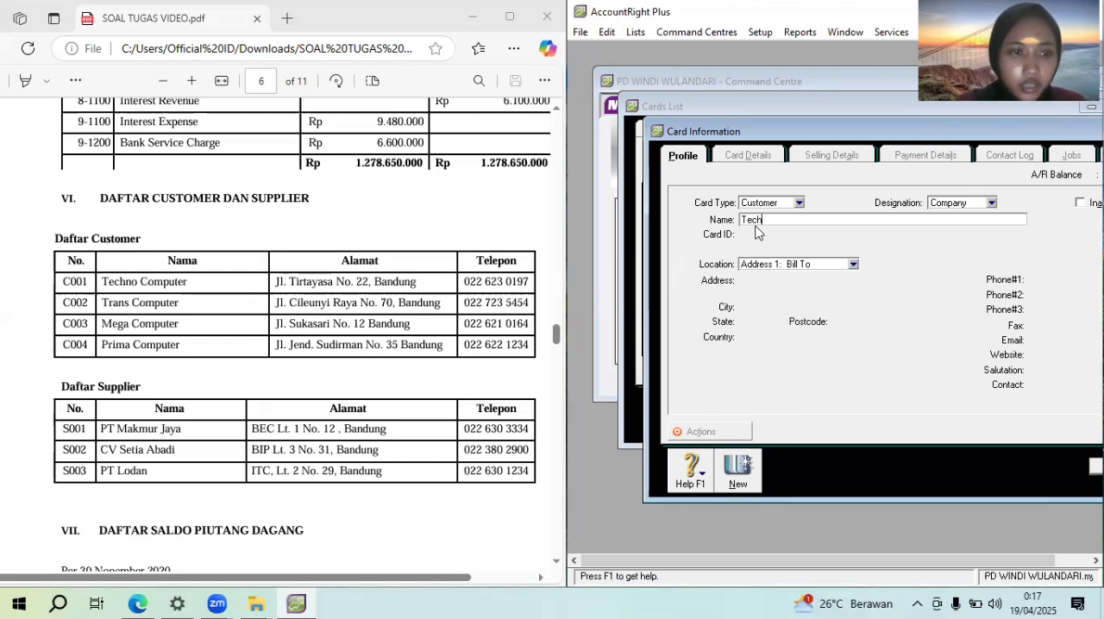
pyautogui.write('no computer')
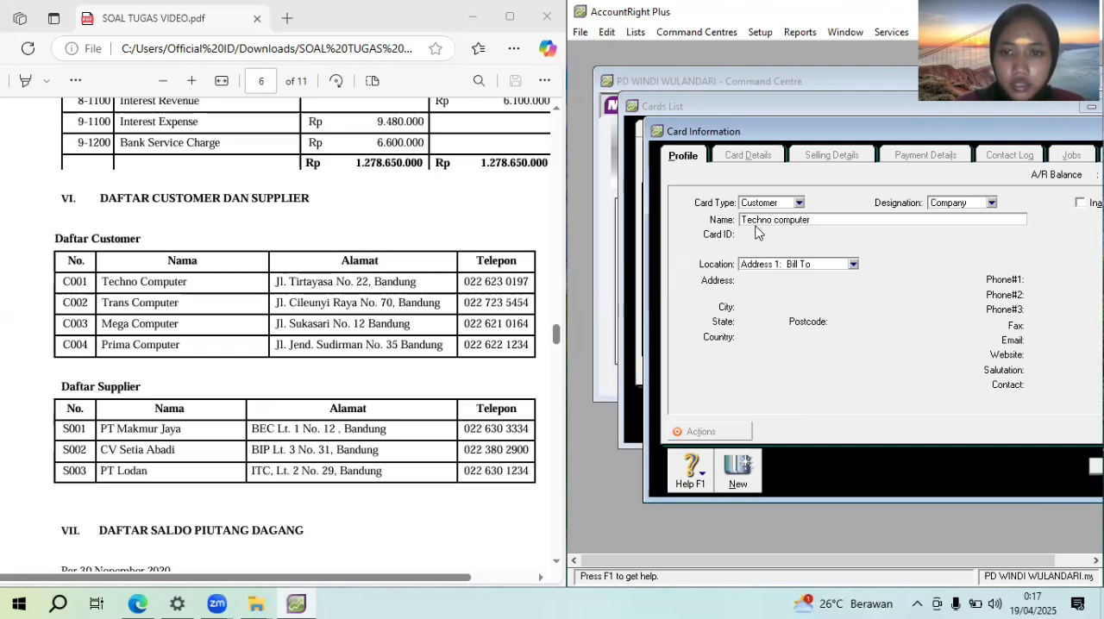
pyautogui.press('Tab')
pyautogui.click(776, 233)
pyautogui.write('C')
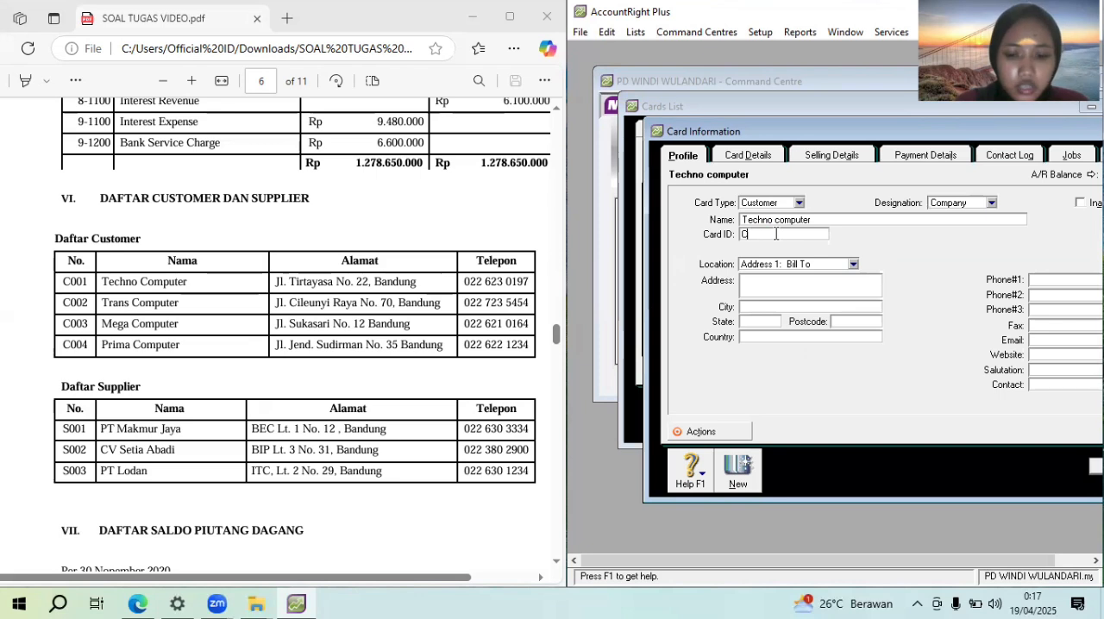
pyautogui.write('001')
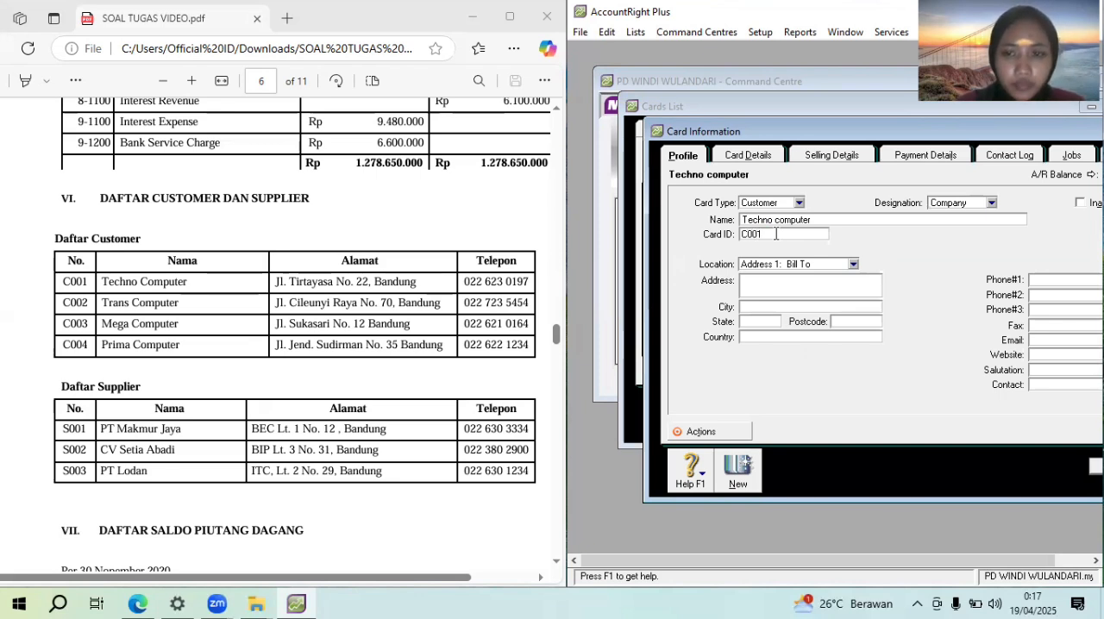
# Enter Techno computer's street address and city from the PDF's customer list
pyautogui.click(766, 278)
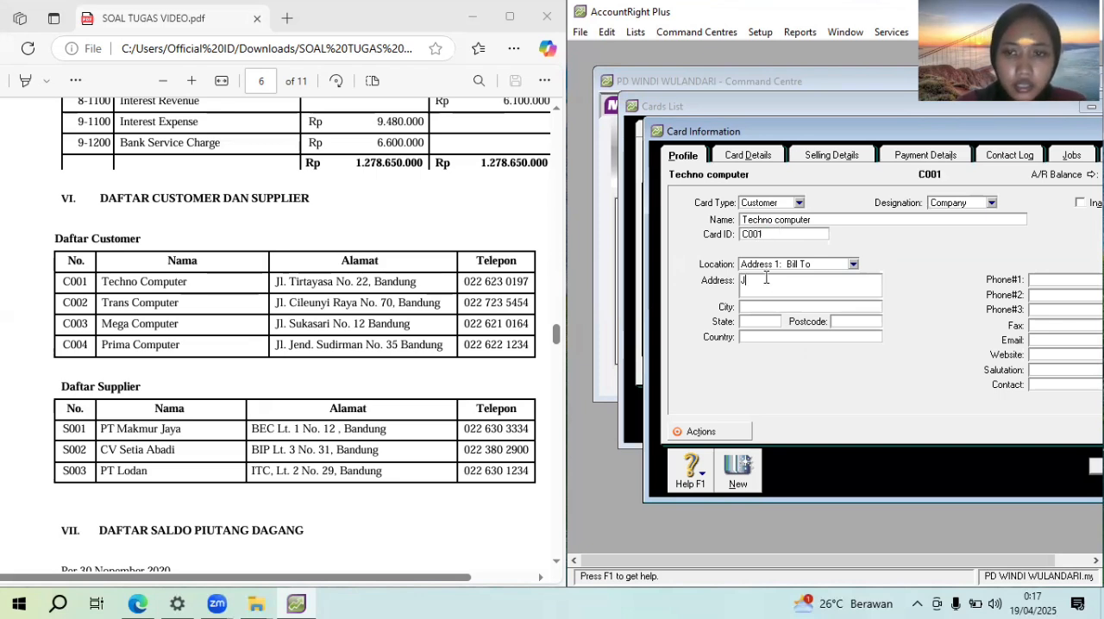
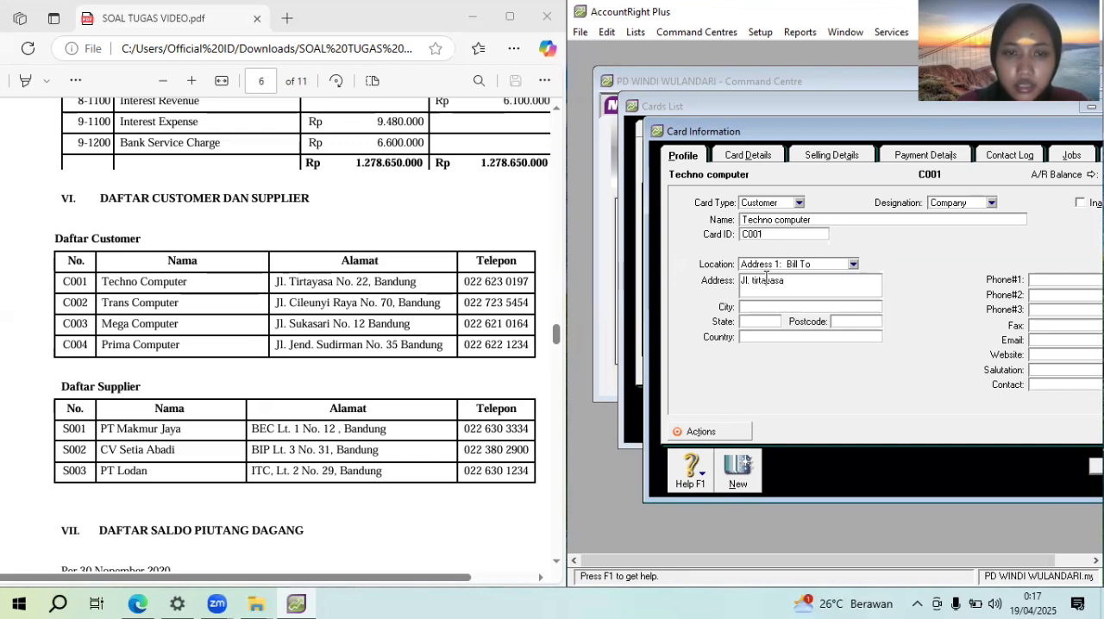
pyautogui.press('Return')
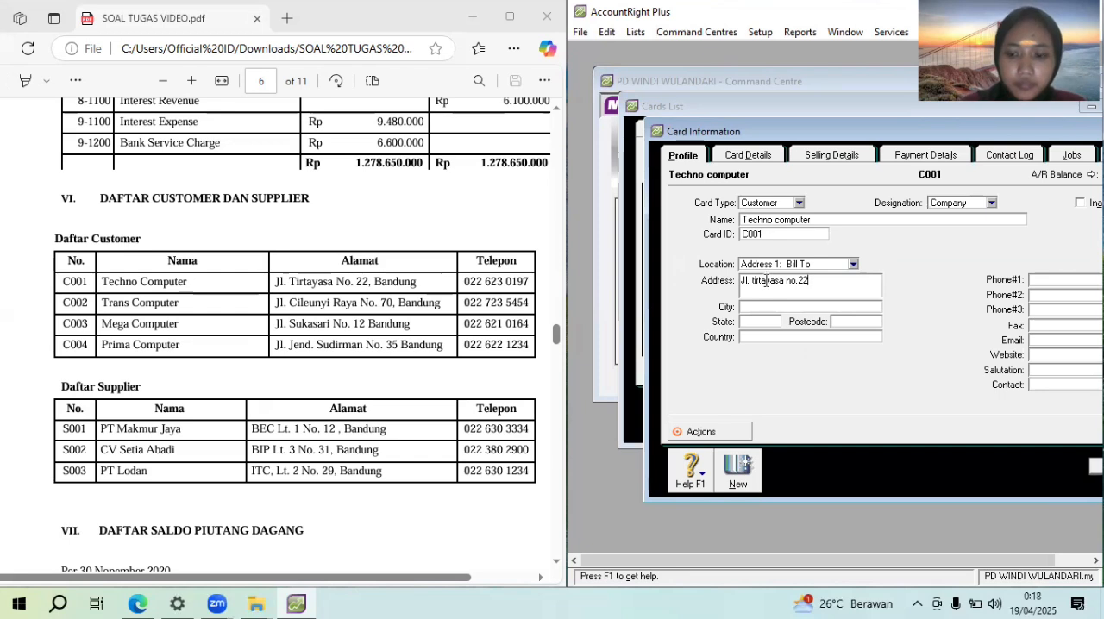
pyautogui.click(763, 309)
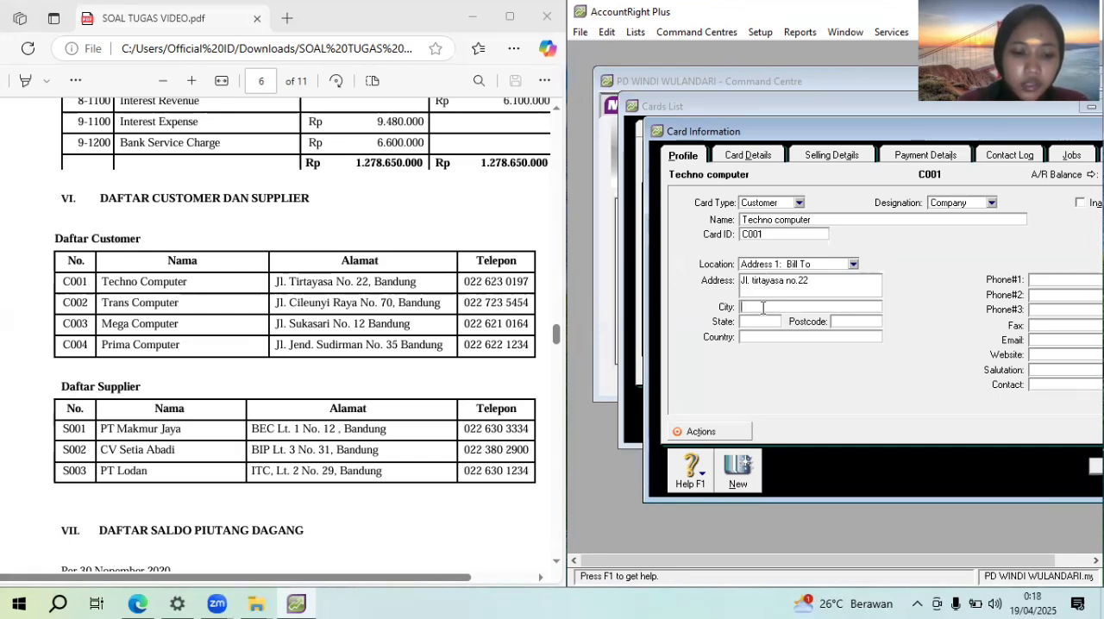
pyautogui.write('a')
pyautogui.write('Badu')
pyautogui.press('BackSpace')
pyautogui.press('BackSpace')
pyautogui.write('nnin')
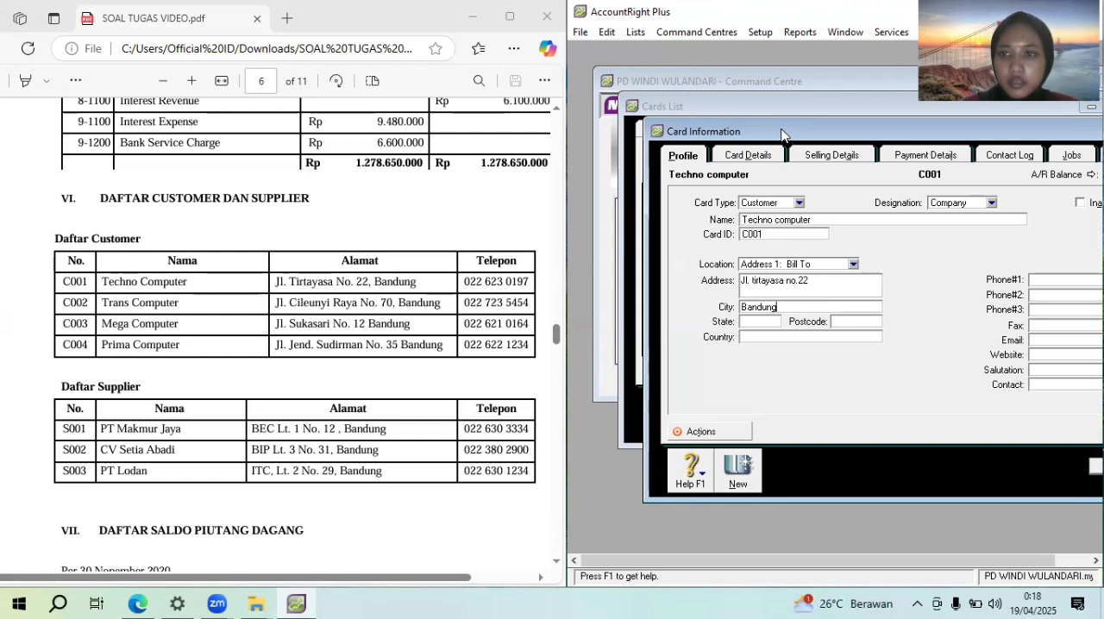
# Enter Techno computer's phone number from the PDF as its first phone contact
pyautogui.moveTo(783, 136); pyautogui.dragTo(700, 141)
pyautogui.click(955, 281)
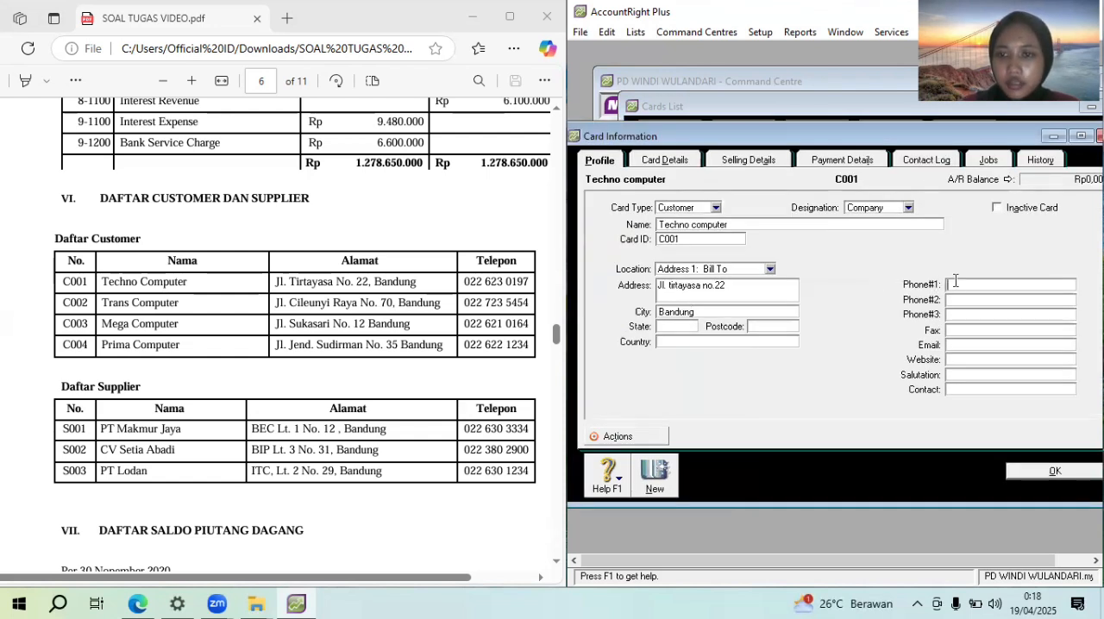
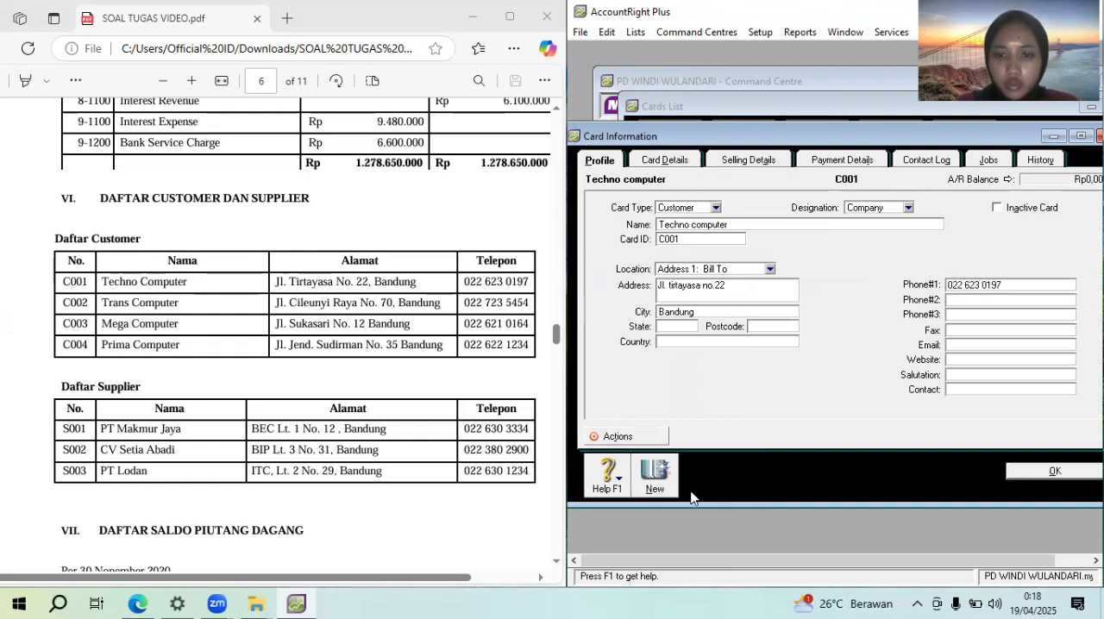
# Create another customer card for the company Trans computer with its card ID from the PDF's customer list
pyautogui.click(661, 485)
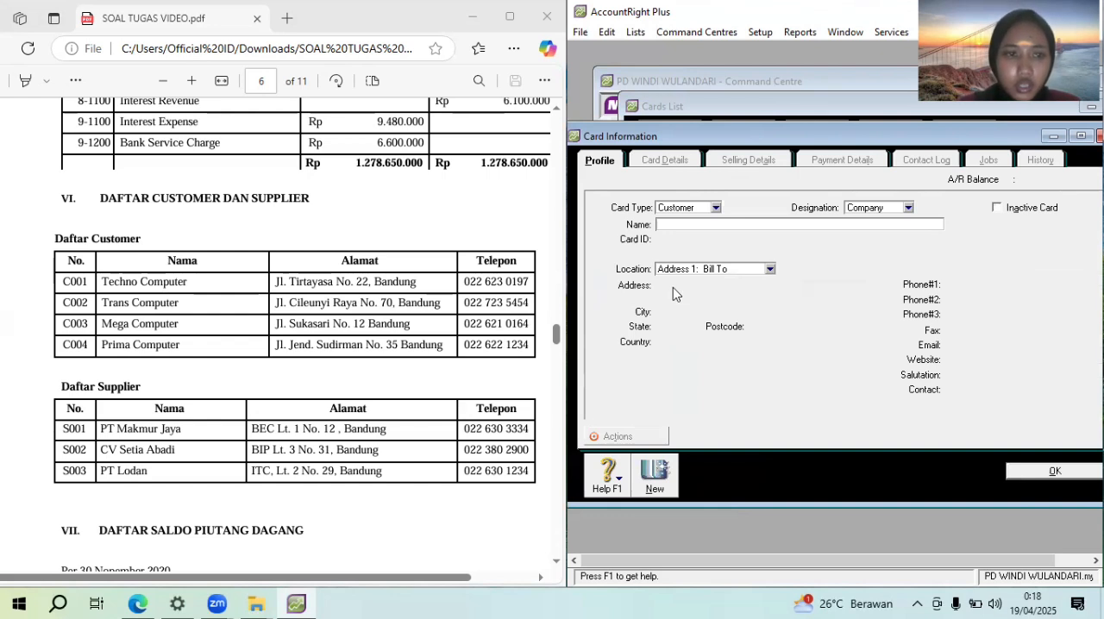
pyautogui.write('Trands')
pyautogui.press('BackSpace')
pyautogui.press('BackSpace')
pyautogui.write('d')
pyautogui.press('BackSpace')
pyautogui.write('s')
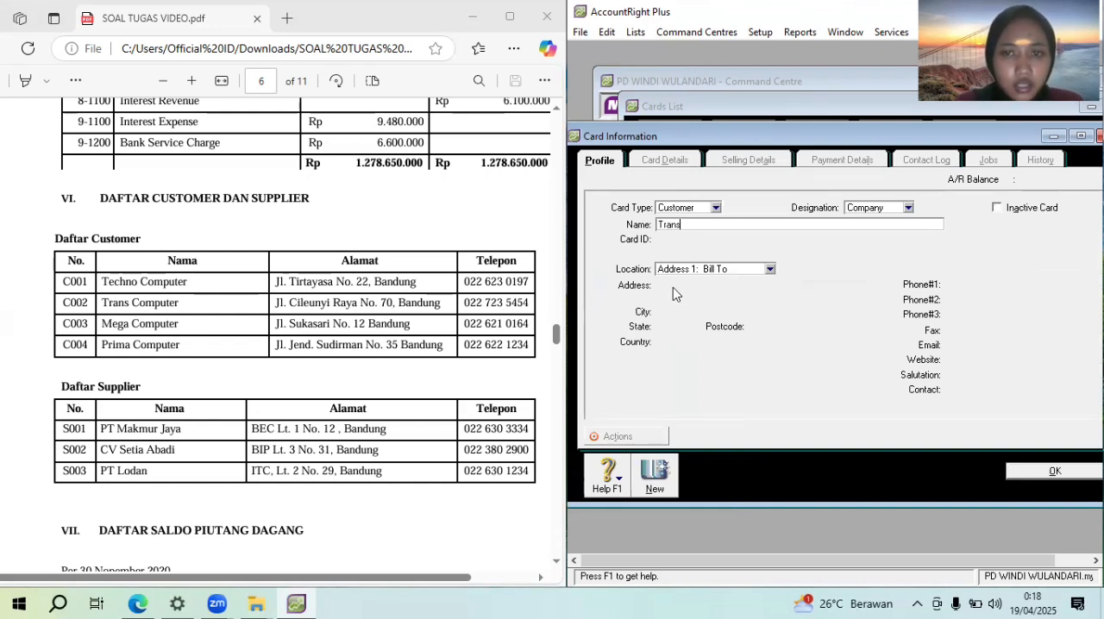
pyautogui.write(' co')
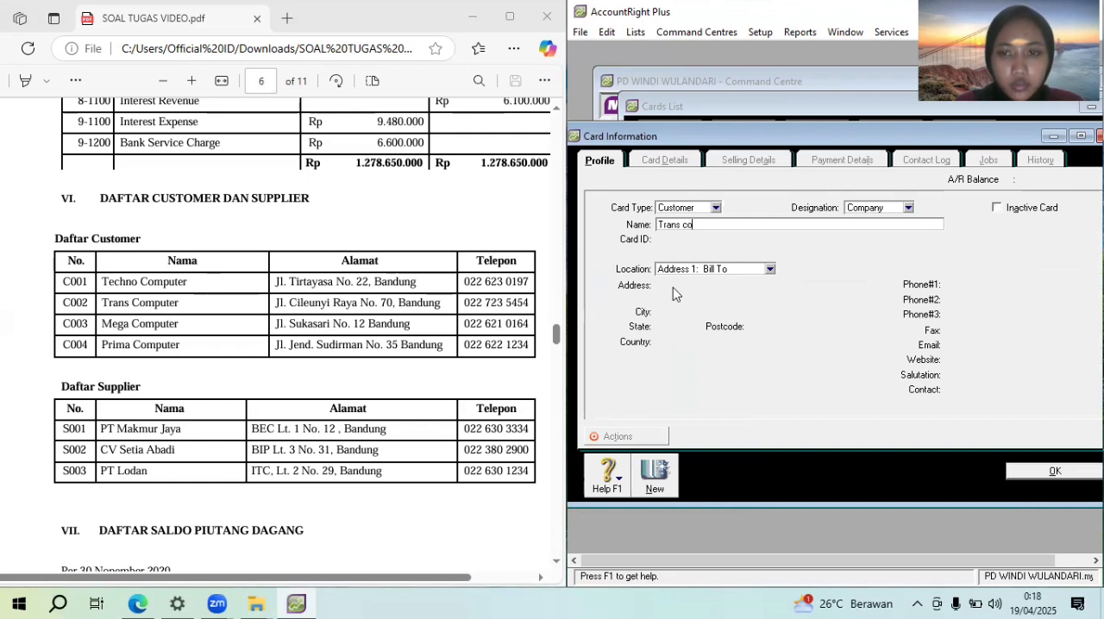
pyautogui.write('mputer')
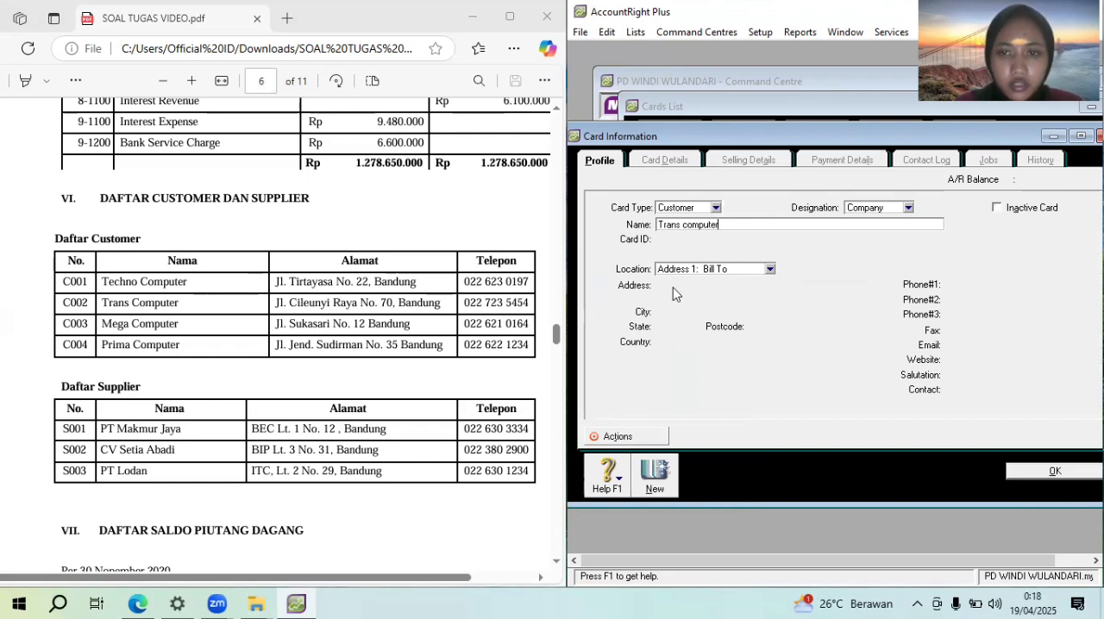
pyautogui.press('Tab')
pyautogui.write('C00')
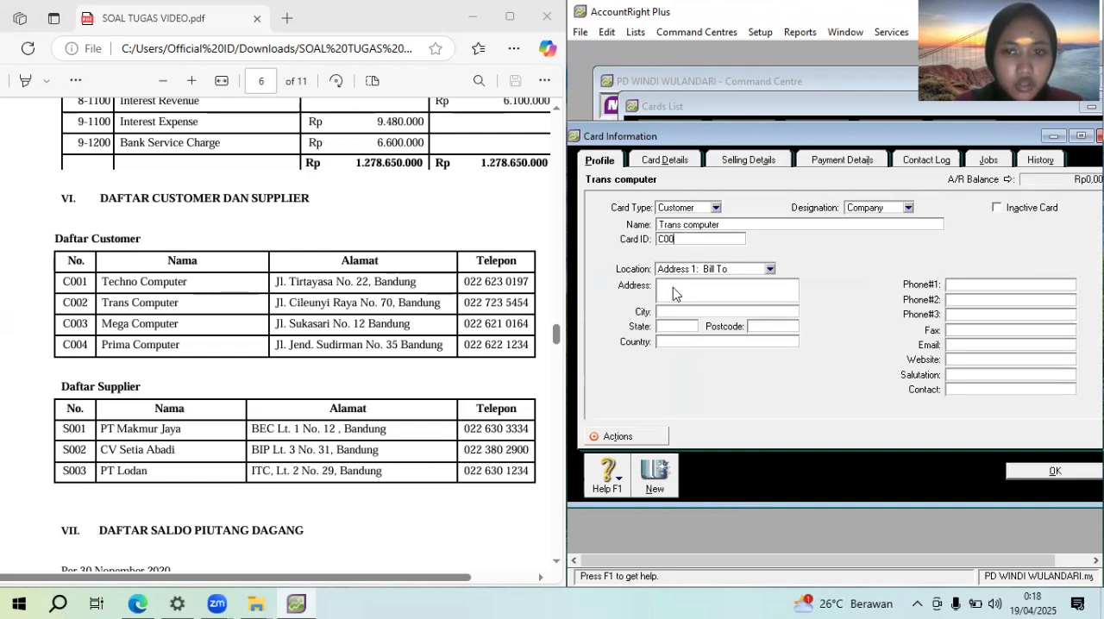
pyautogui.write('2')
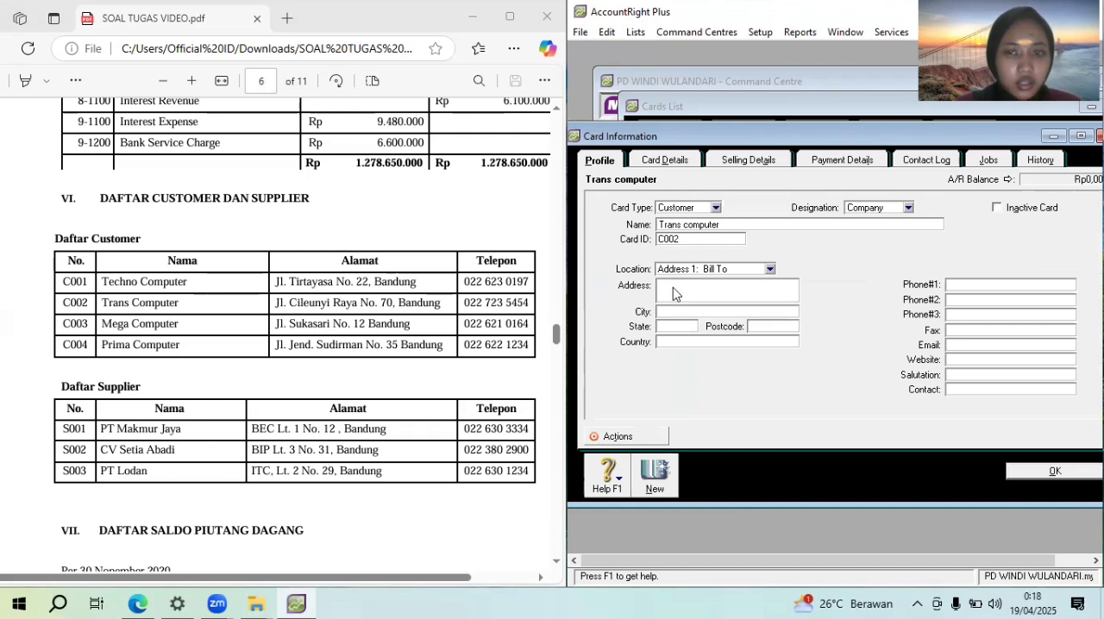
# Fill in Trans computer's street address and city from the PDF's customer list
pyautogui.click(685, 287)
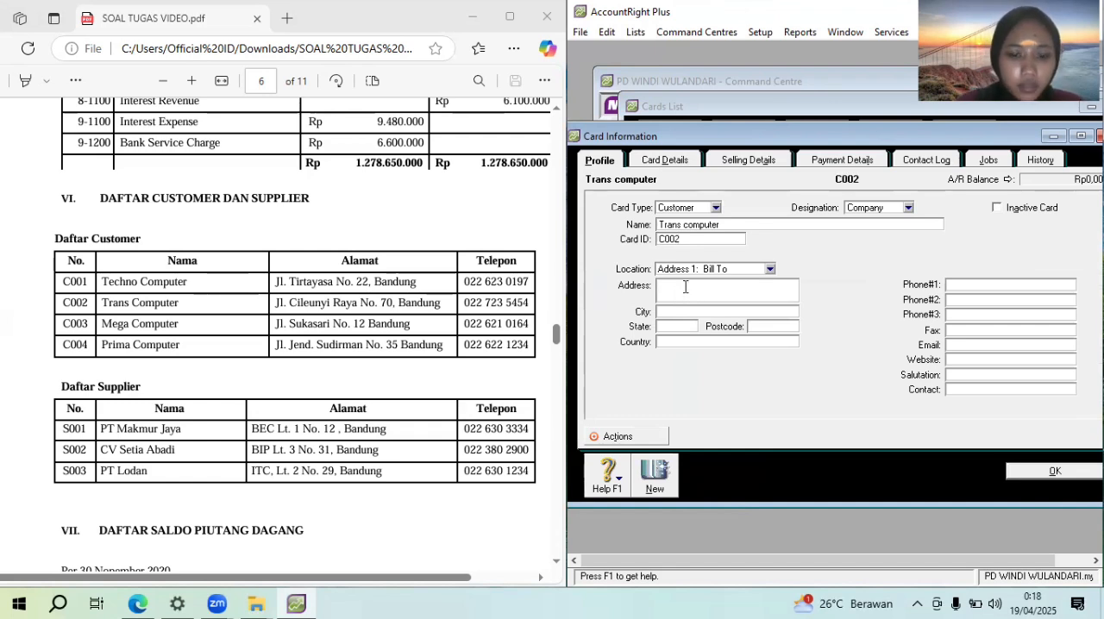
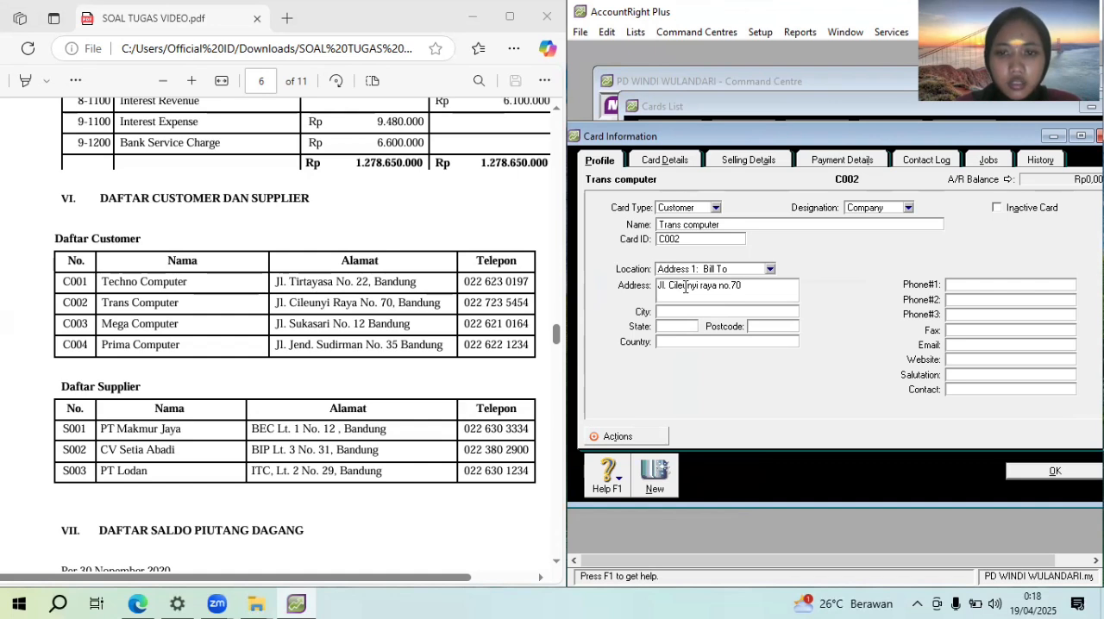
pyautogui.write('Bandung')
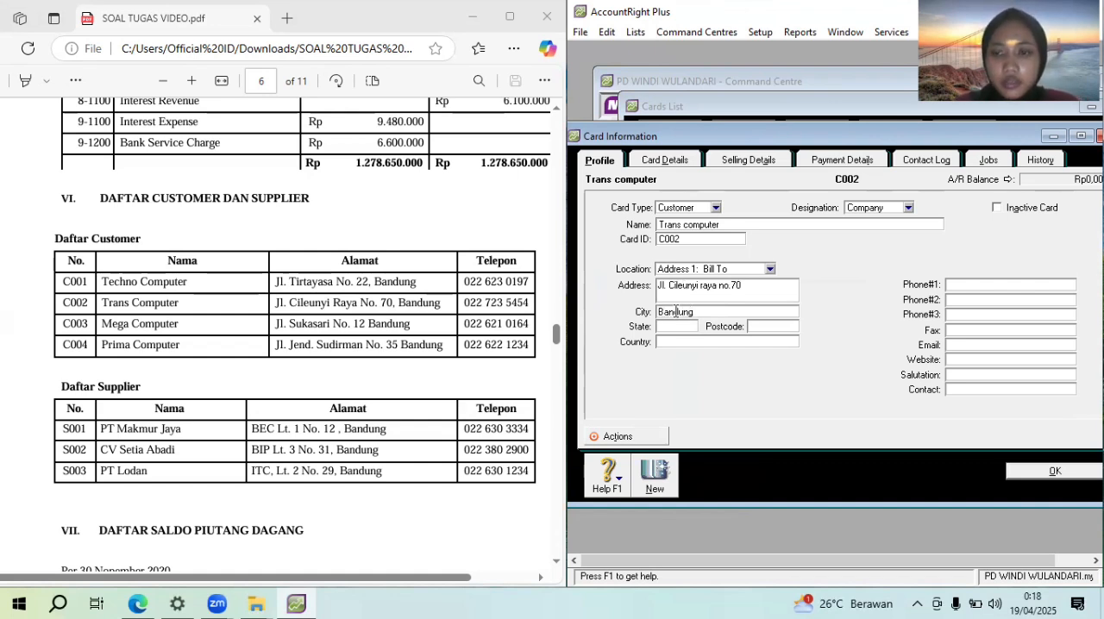
# Enter Trans computer's phone number as its first phone contact and start another blank customer card
pyautogui.click(969, 290)
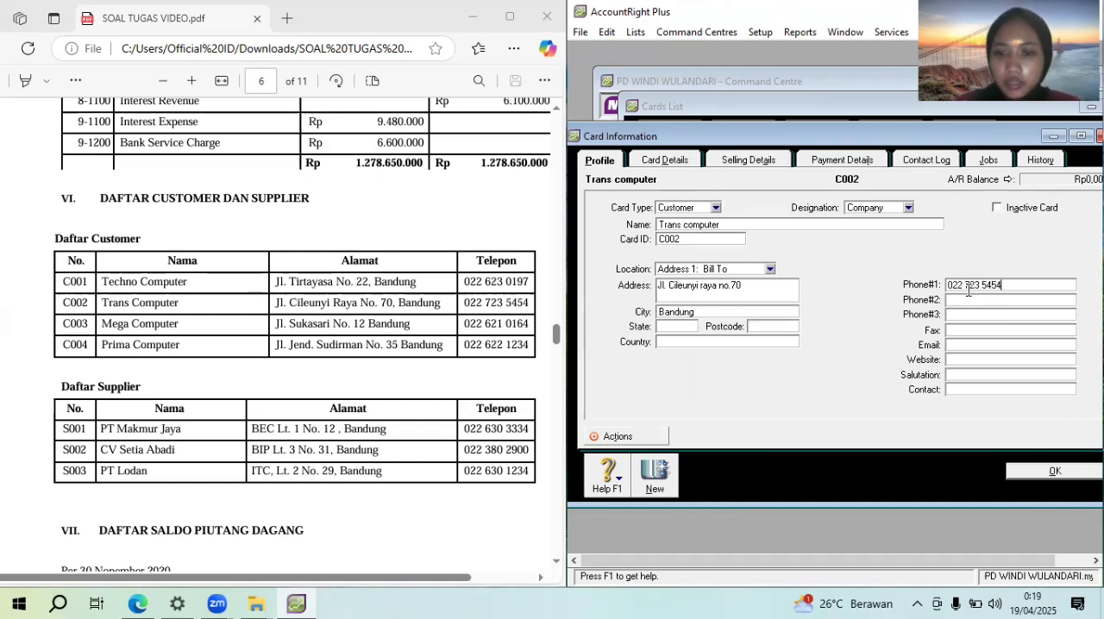
pyautogui.click(663, 480)
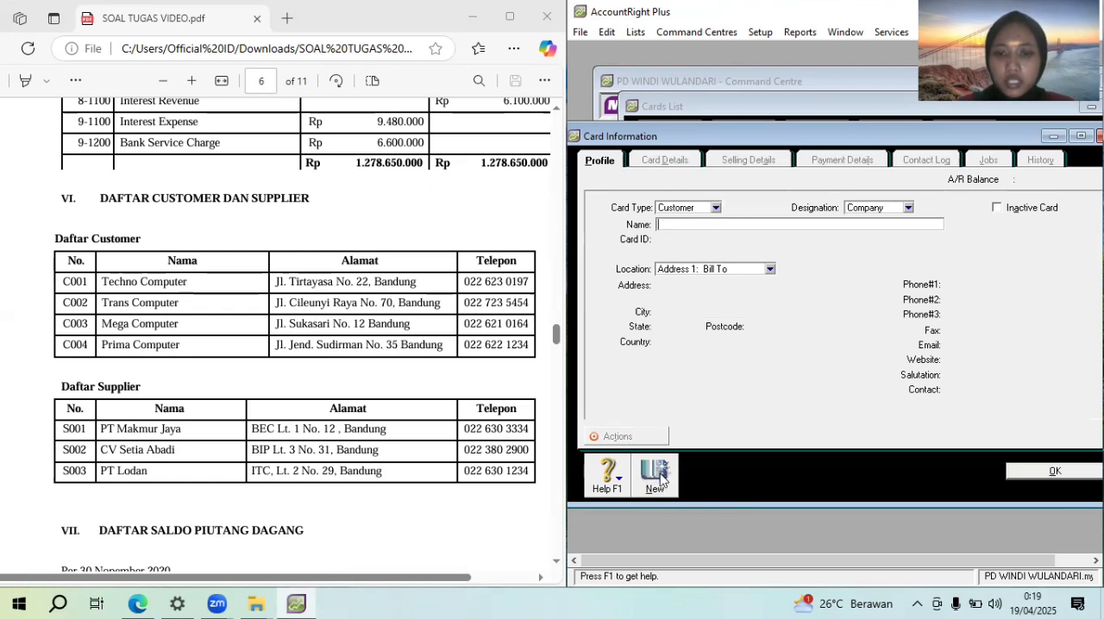
# Name the blank customer card Mega computer and enter its card ID from the PDF's customer list
pyautogui.write('M')
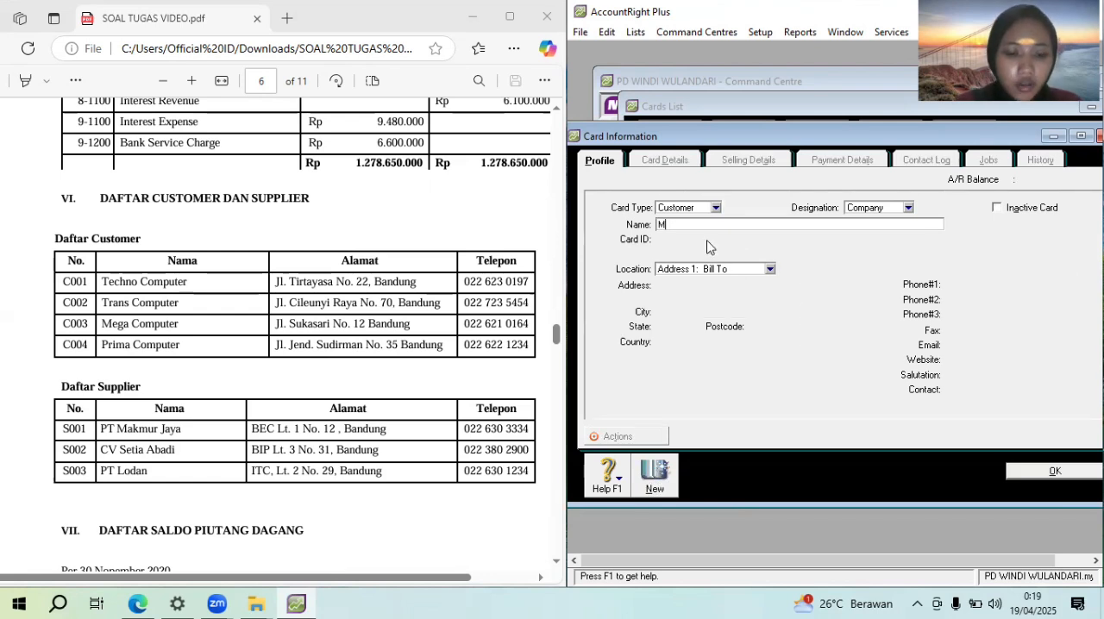
pyautogui.write('ega computer')
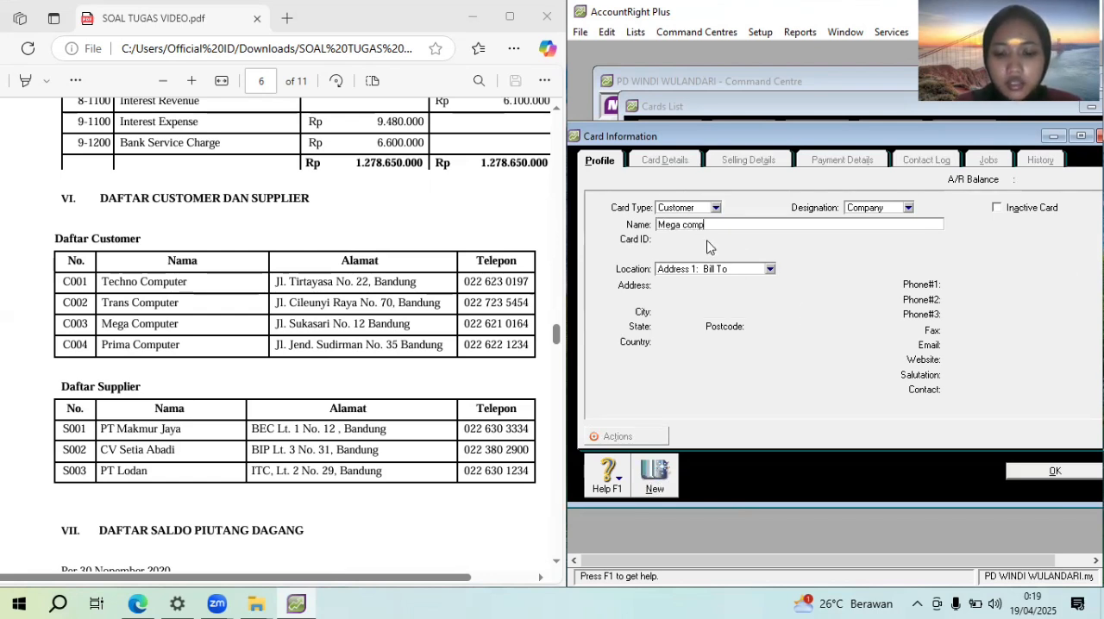
pyautogui.press('Tab')
pyautogui.write('C003')
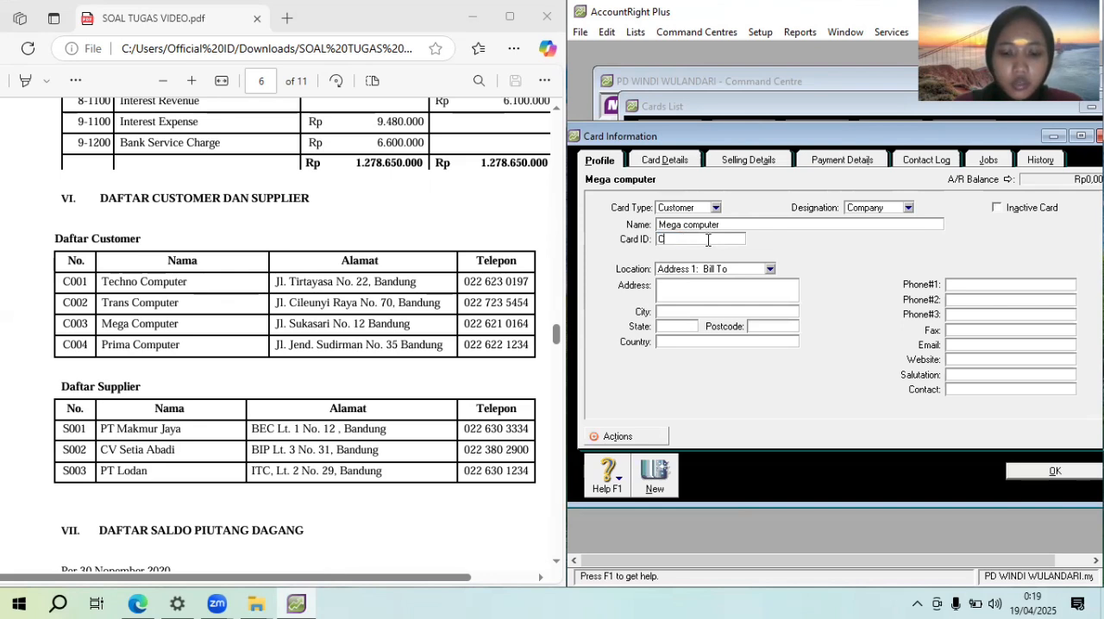
# Fill in the street address and city for Mega computer's Bill To location
pyautogui.press('Tab')
pyautogui.press('Tab')
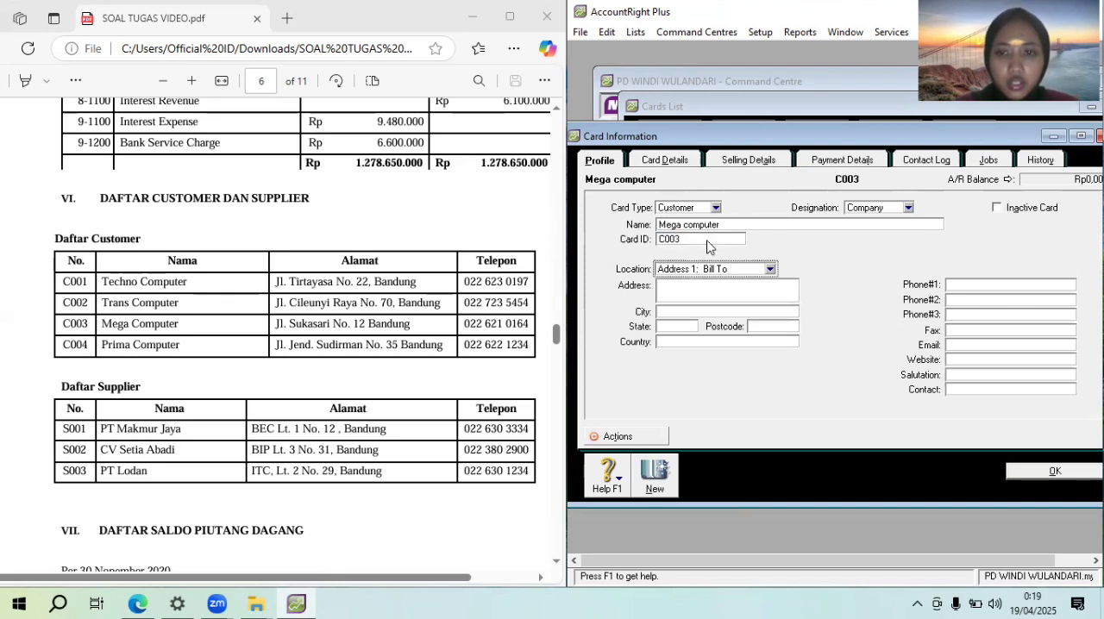
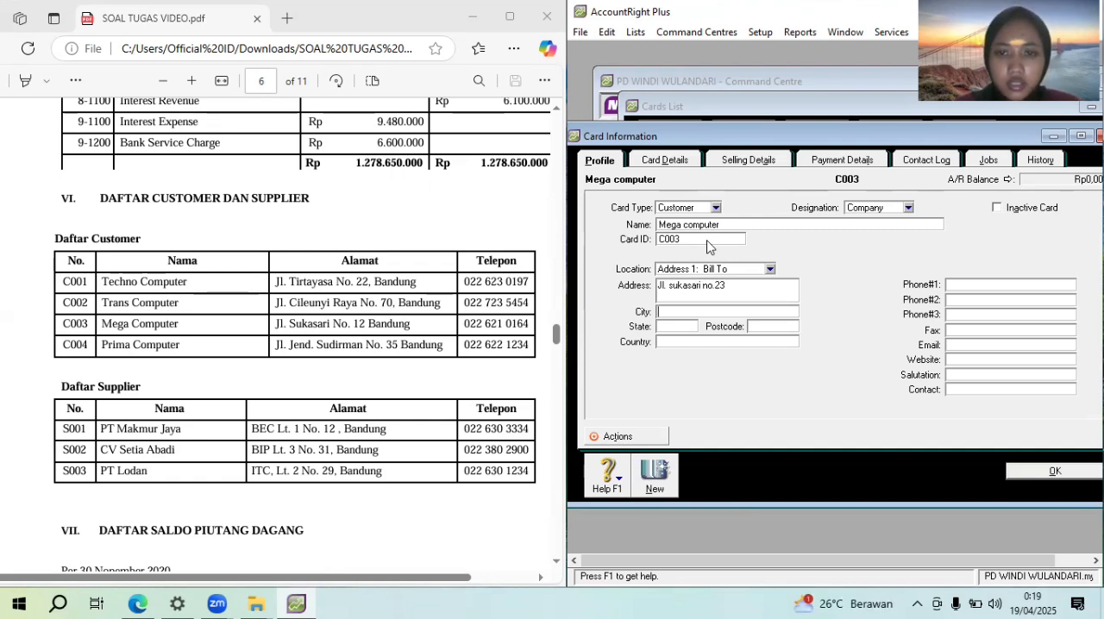
pyautogui.write('Bandung')
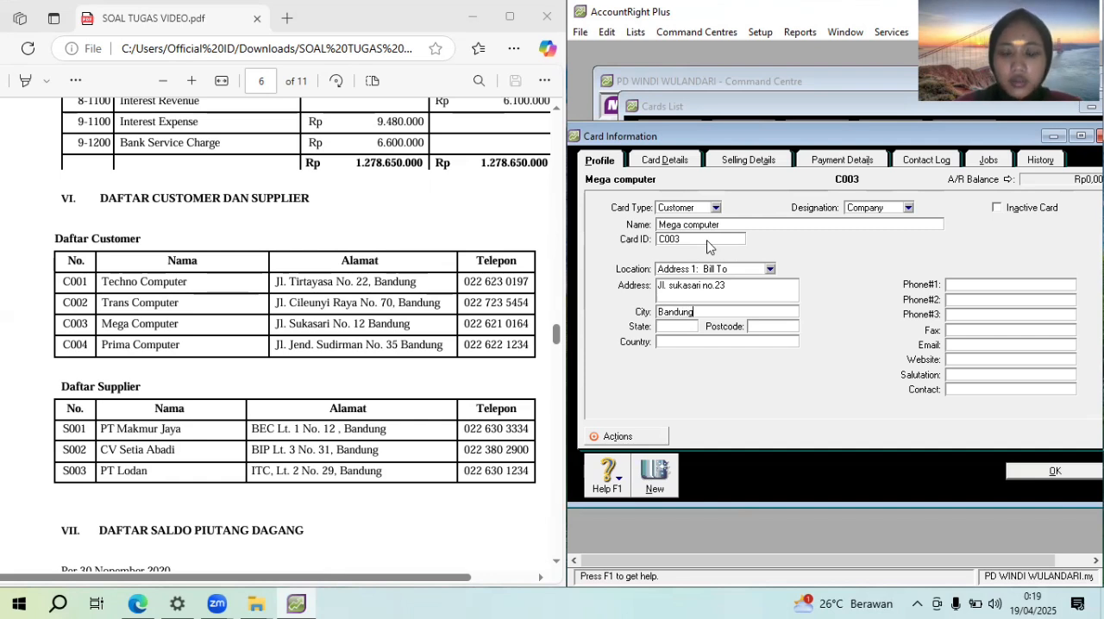
# Enter Mega computer's phone number from the PDF's customer list as its first phone contact
pyautogui.click(965, 282)
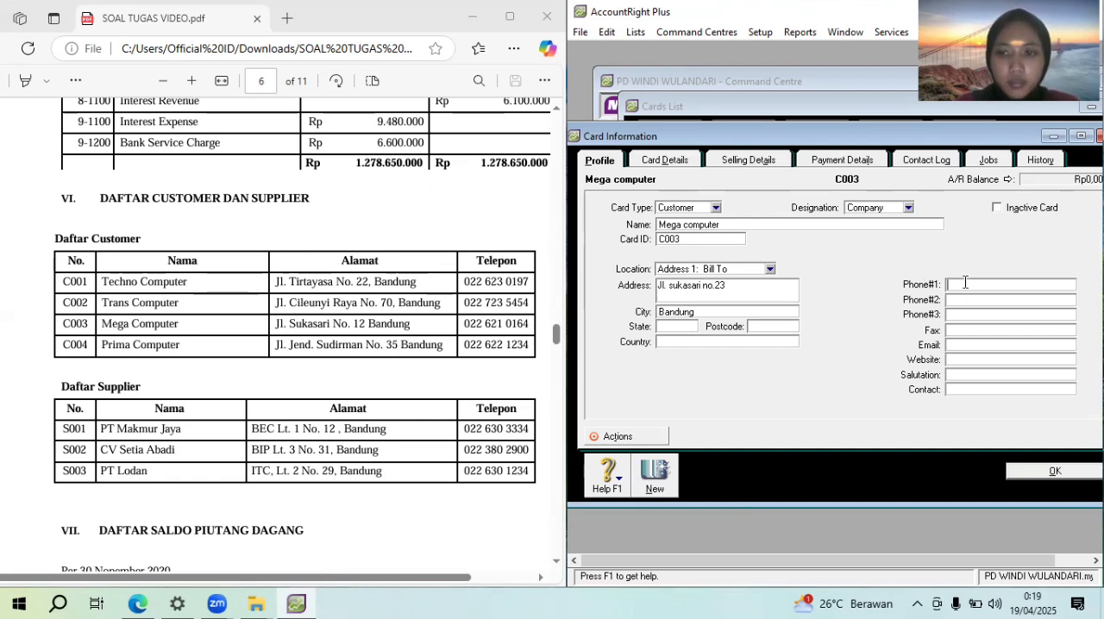
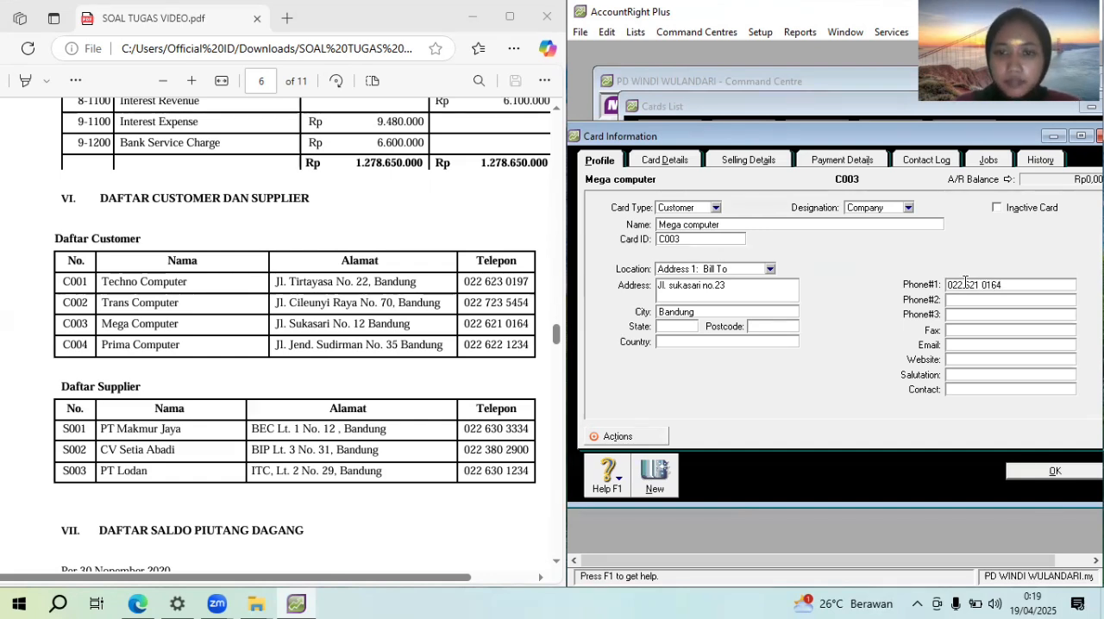
# Create another customer card for the company Prima computer with its card ID from the PDF's customer list
pyautogui.click(655, 472)
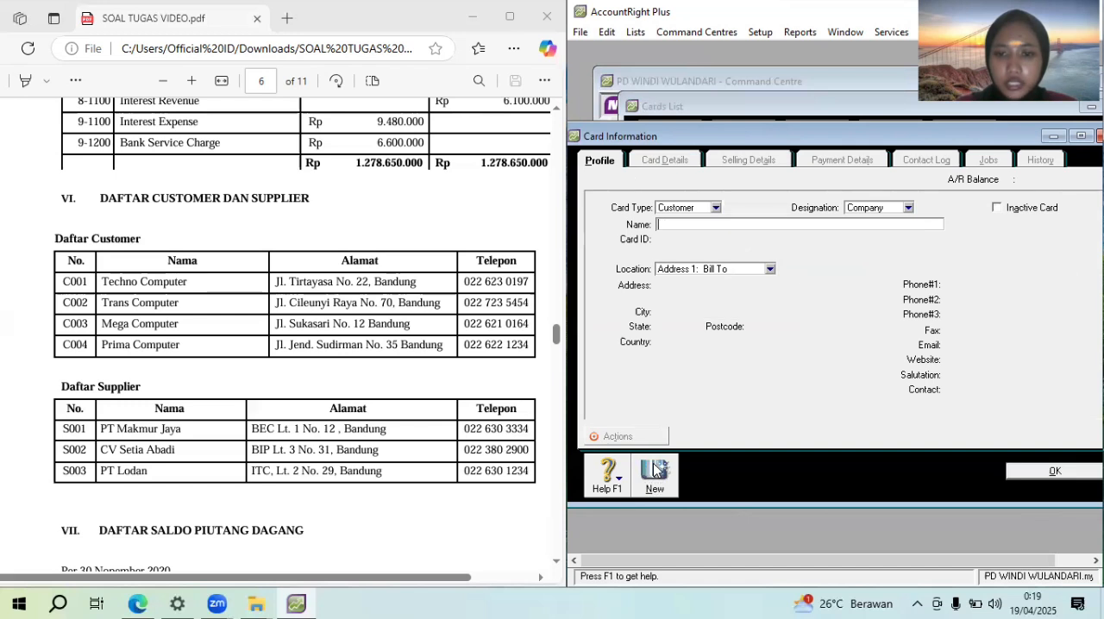
pyautogui.write('Prima ')
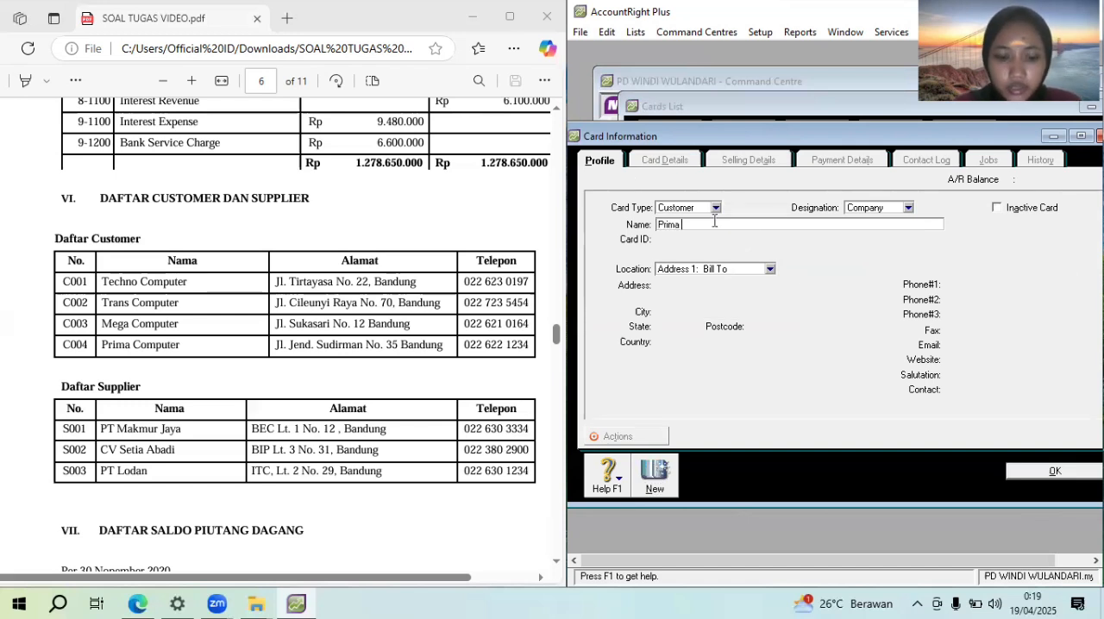
pyautogui.write('computer')
pyautogui.press('Tab')
pyautogui.write('C004')
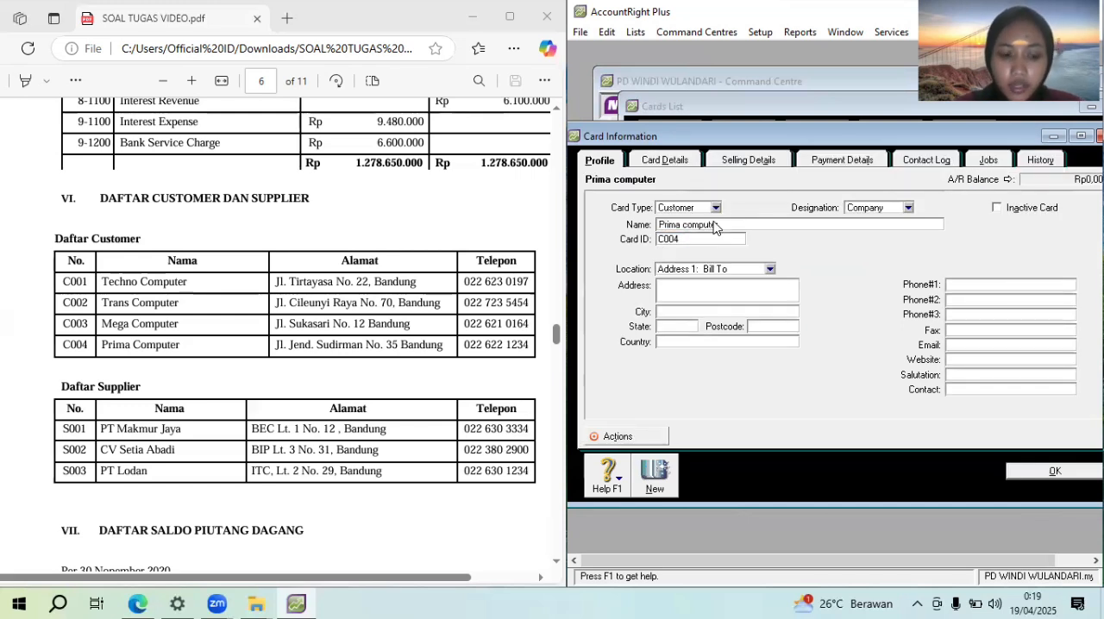
# Fill in Prima computer's street address and city from the PDF's customer list
pyautogui.press('Tab')
pyautogui.press('Tab')
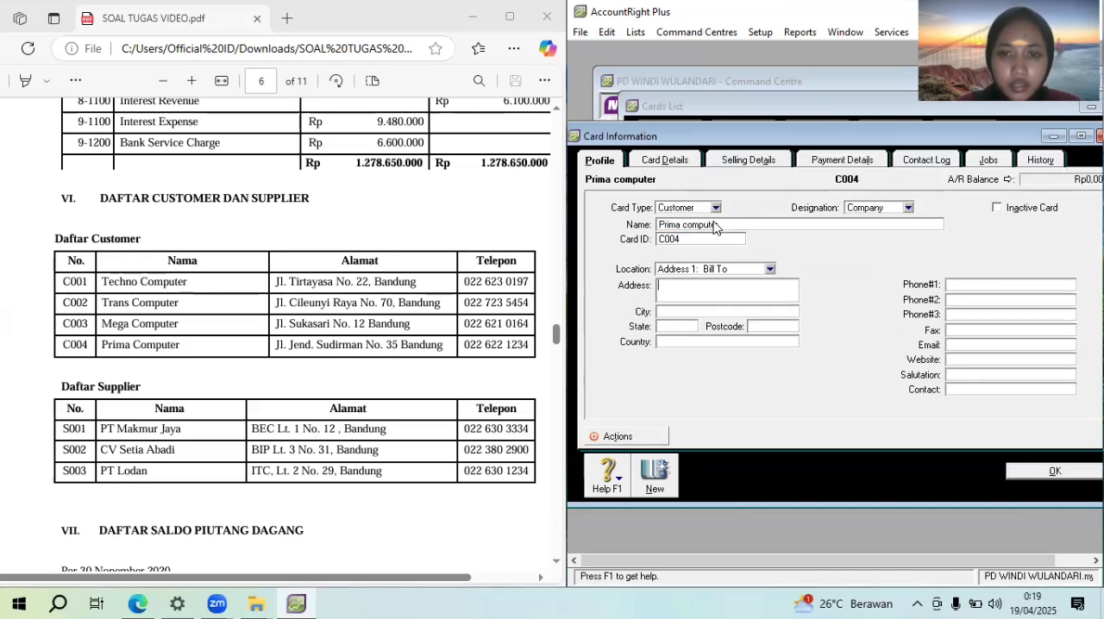
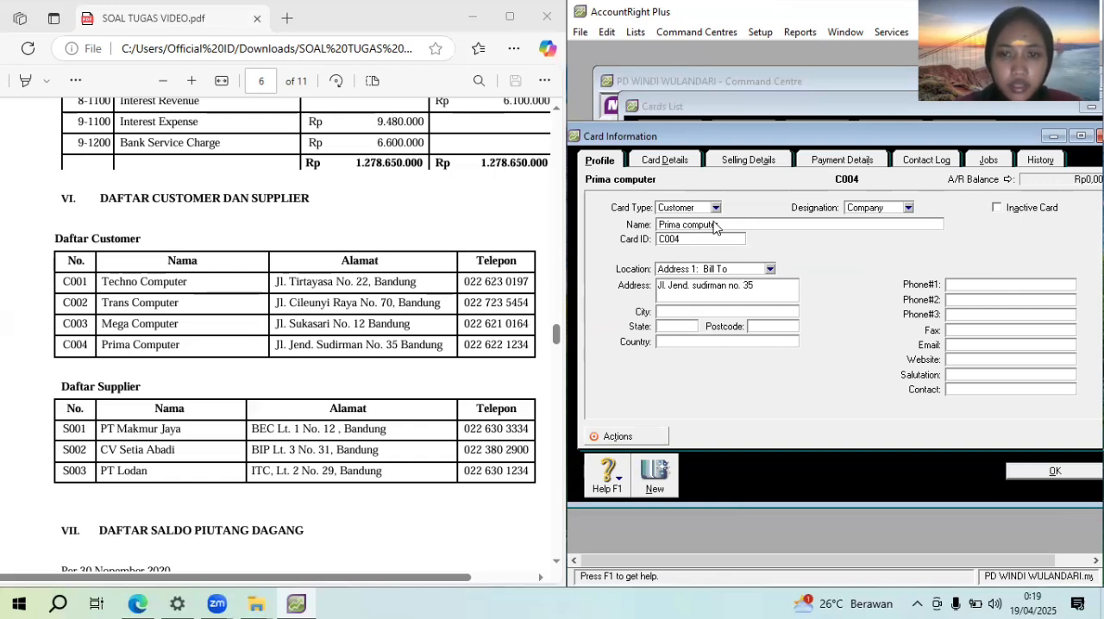
pyautogui.press('Tab')
pyautogui.write('Bandung')
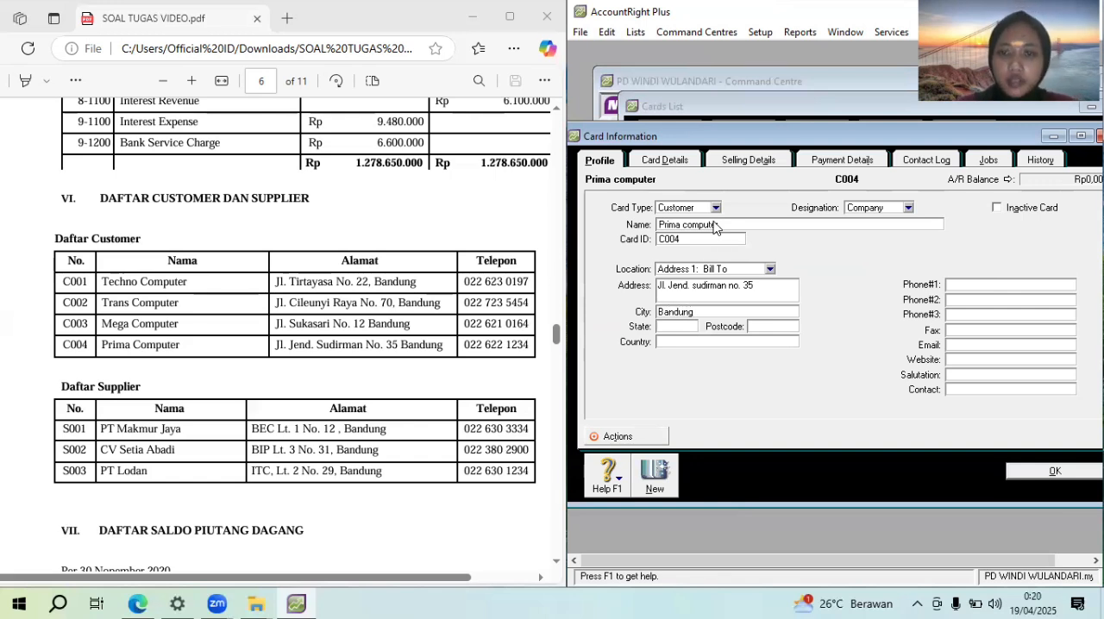
# Enter Prima computer's phone number as its first phone contact and save the card to return to the cards list
pyautogui.click(964, 287)
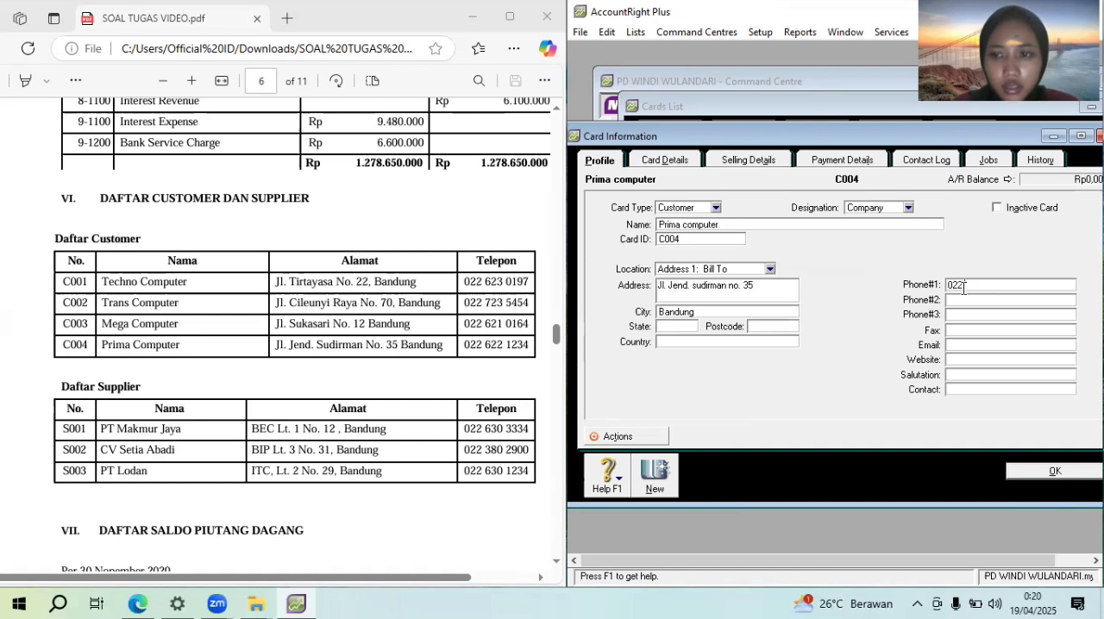
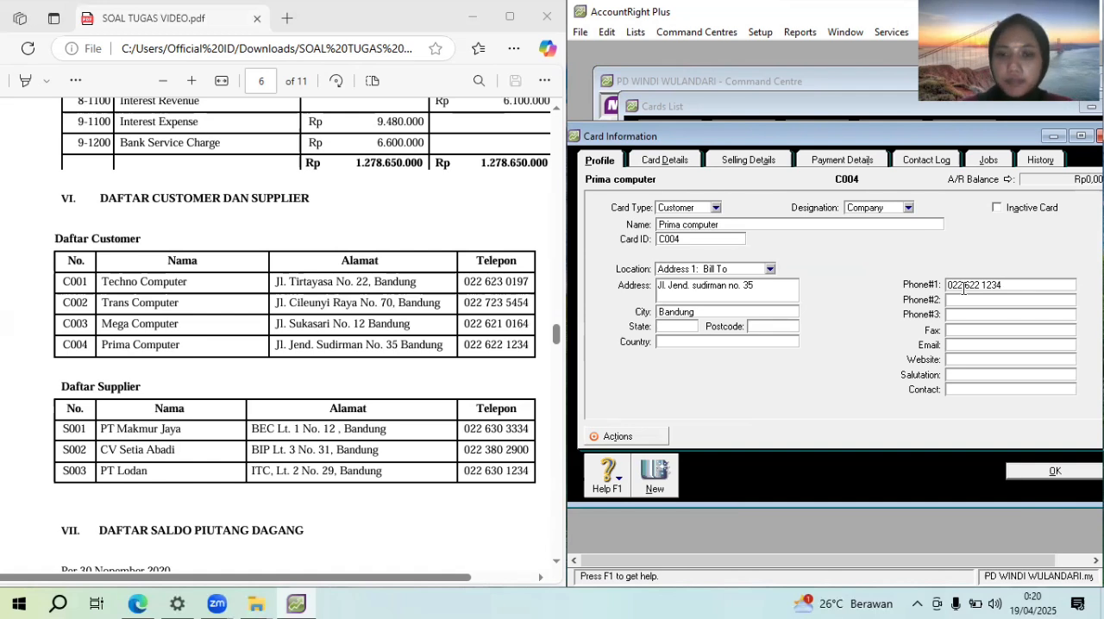
pyautogui.click(1041, 473)
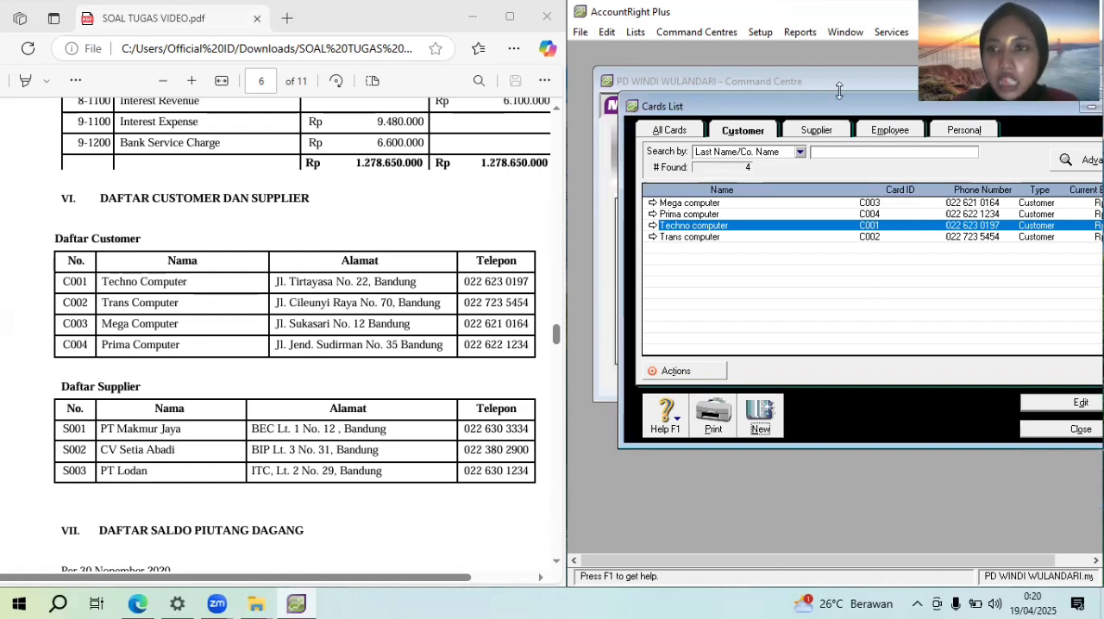
# Create a supplier card for the company PT Makmur jaya with its card ID from the PDF's supplier list
pyautogui.click(834, 130)
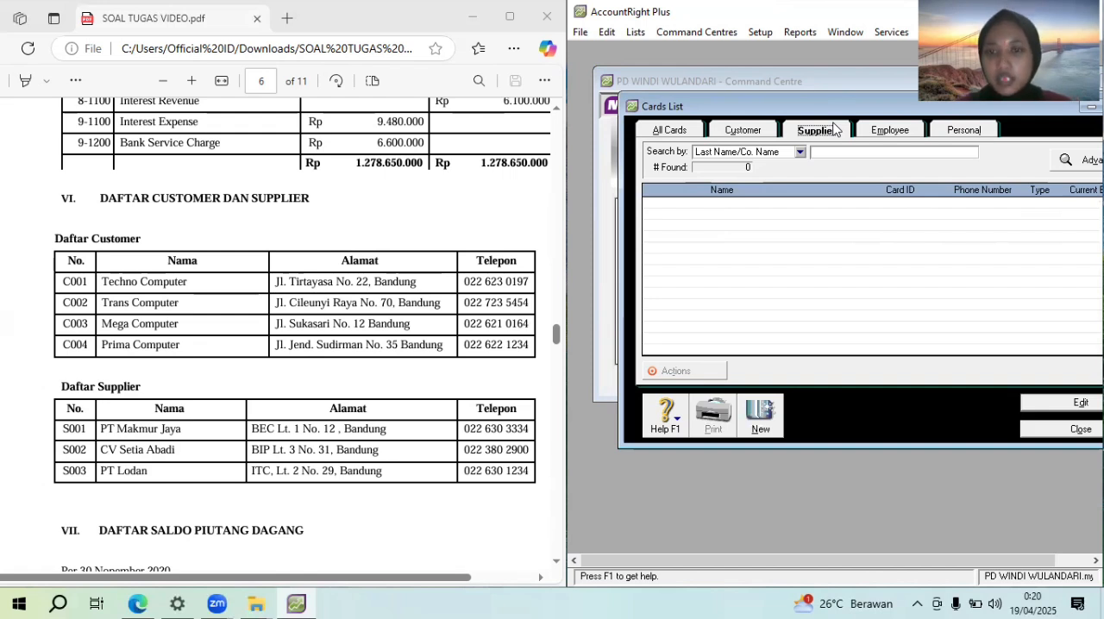
pyautogui.click(757, 427)
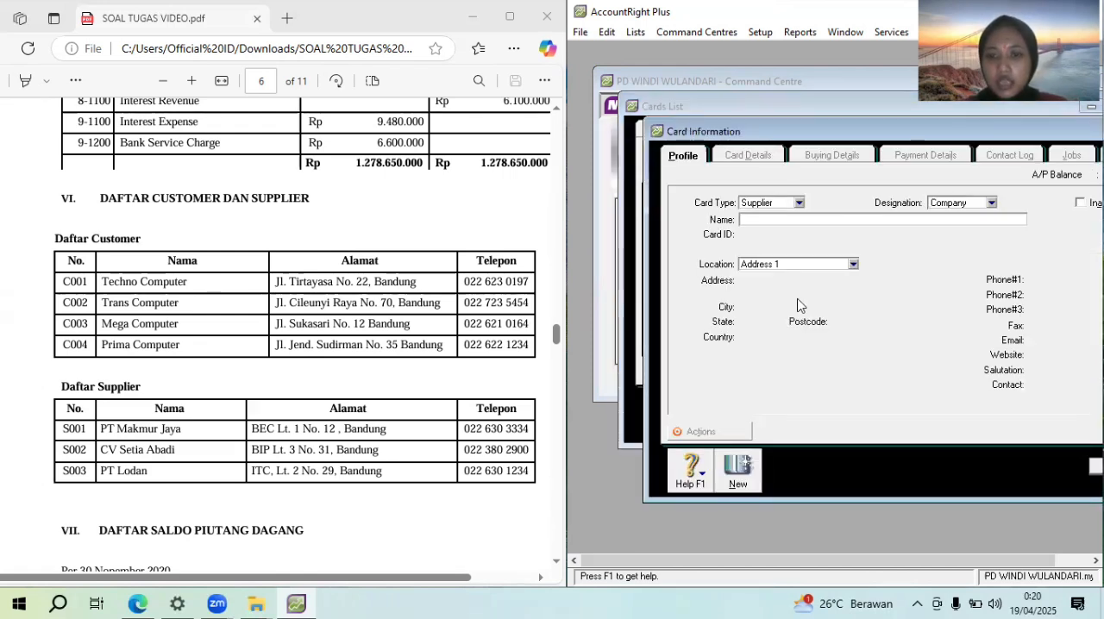
pyautogui.write('PT M')
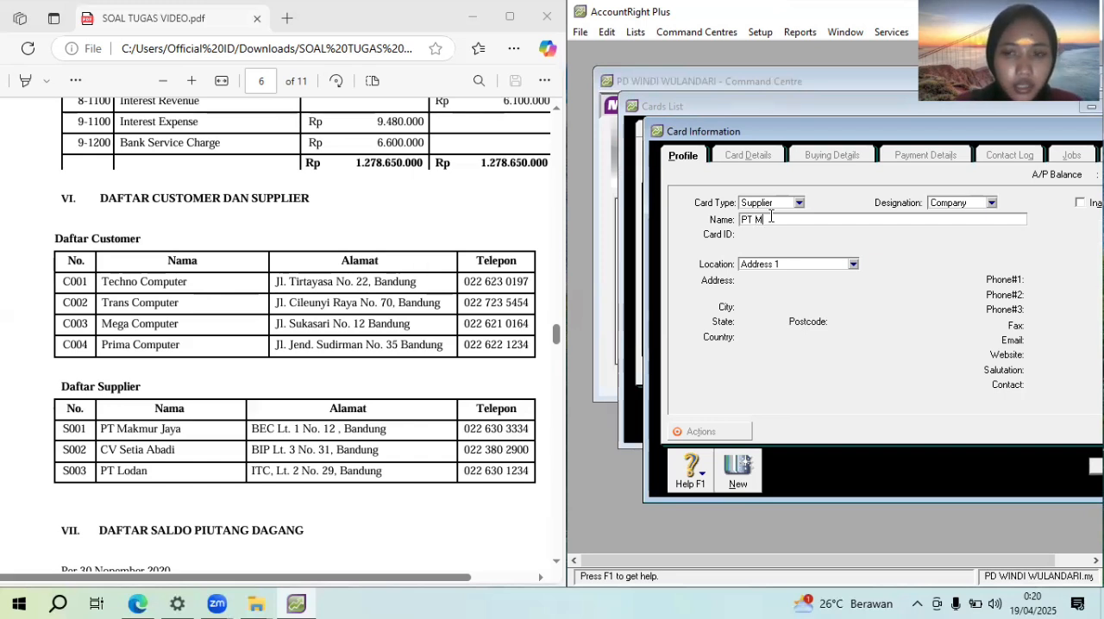
pyautogui.write('akmur jaya')
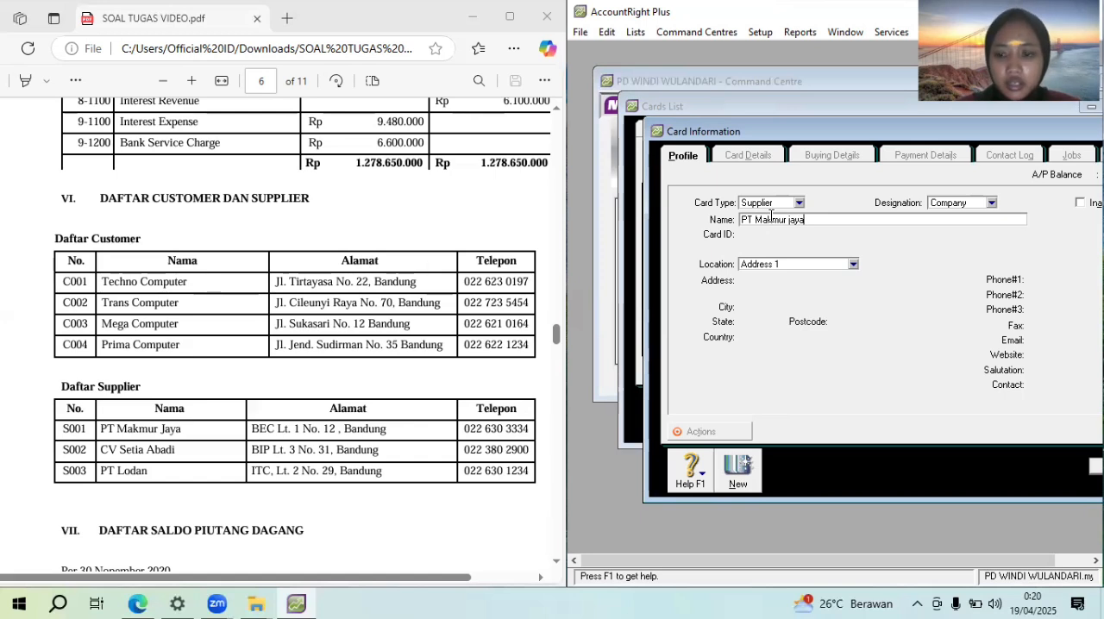
pyautogui.press('Tab')
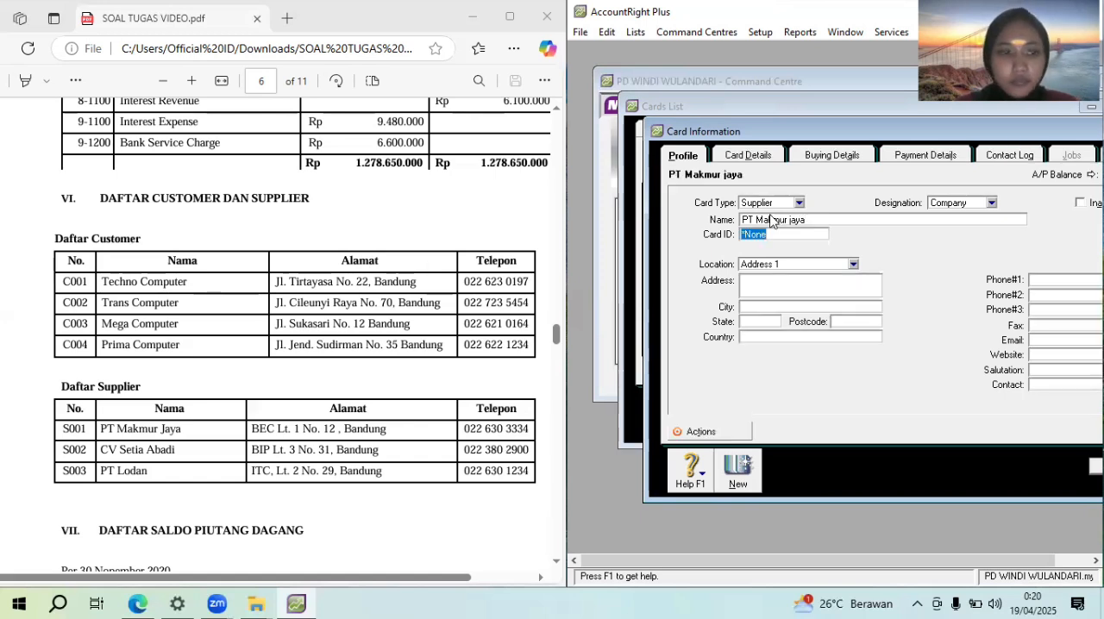
pyautogui.write('S001')
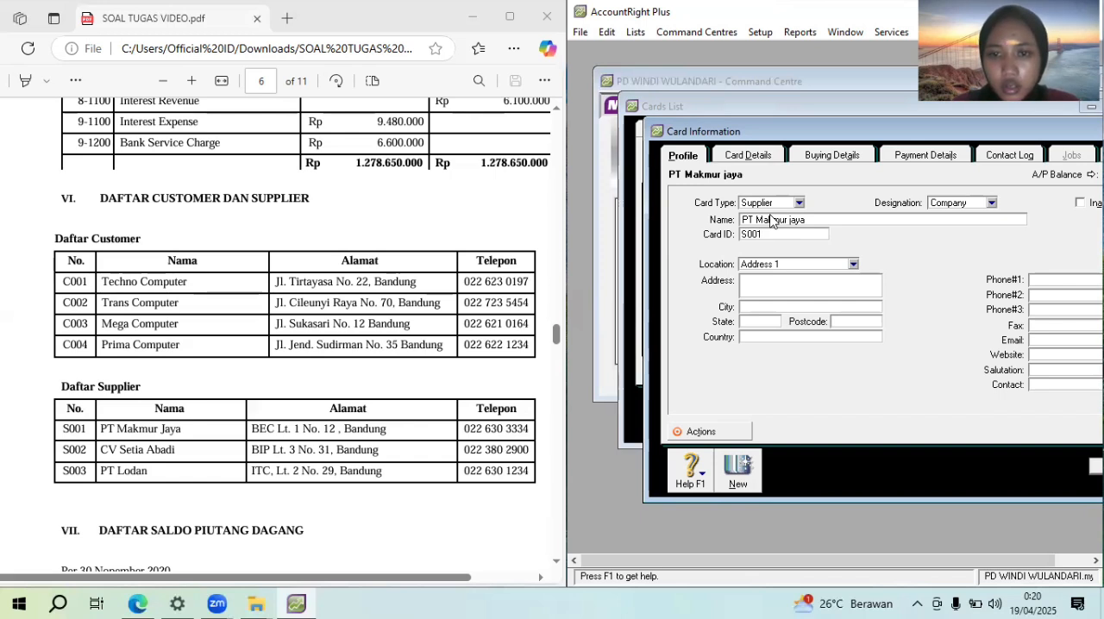
# Fill in PT Makmur jaya's street address from the PDF's supplier list
pyautogui.press('Tab')
pyautogui.press('Tab')
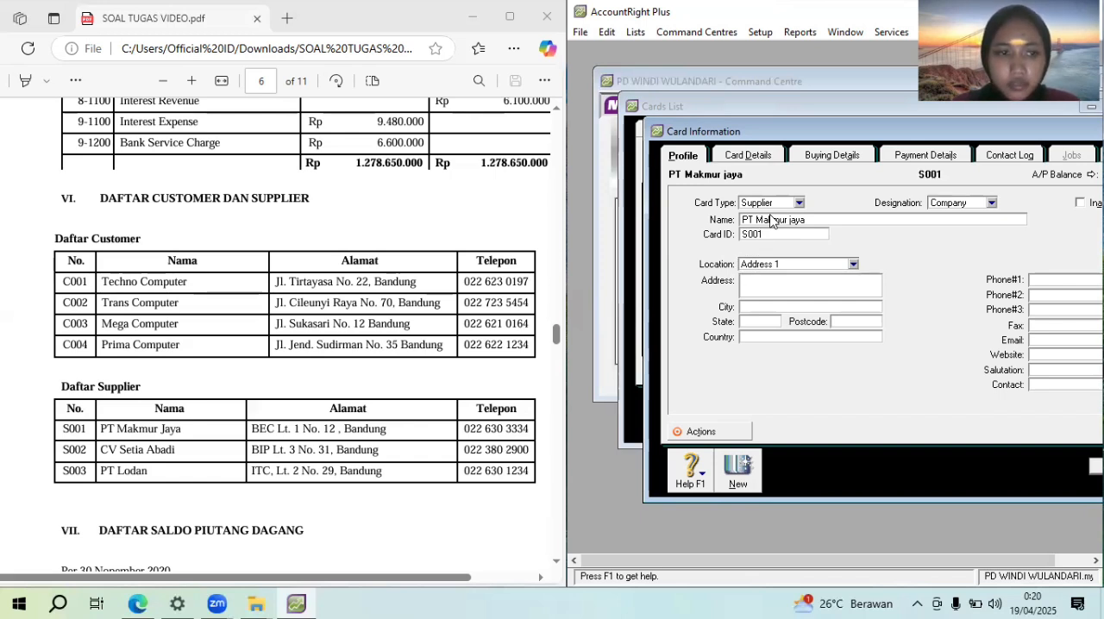
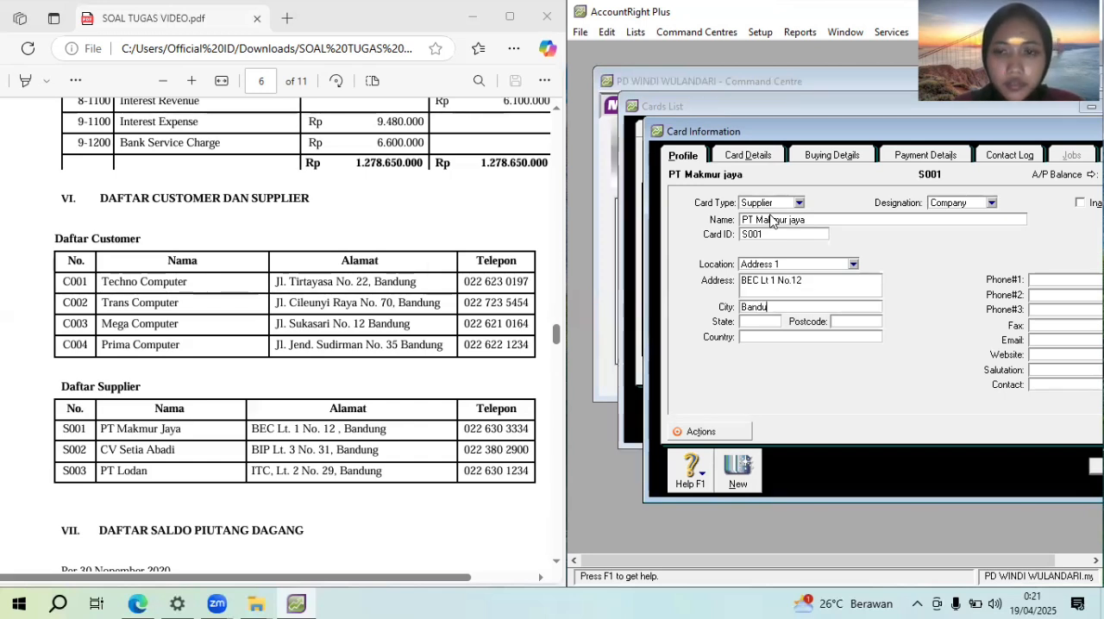
# Fill in PT Makmur jaya's city and enter its phone number as the first phone contact, following the PDF's supplier list
pyautogui.press('BackSpace')
pyautogui.press('BackSpace')
pyautogui.write('g')
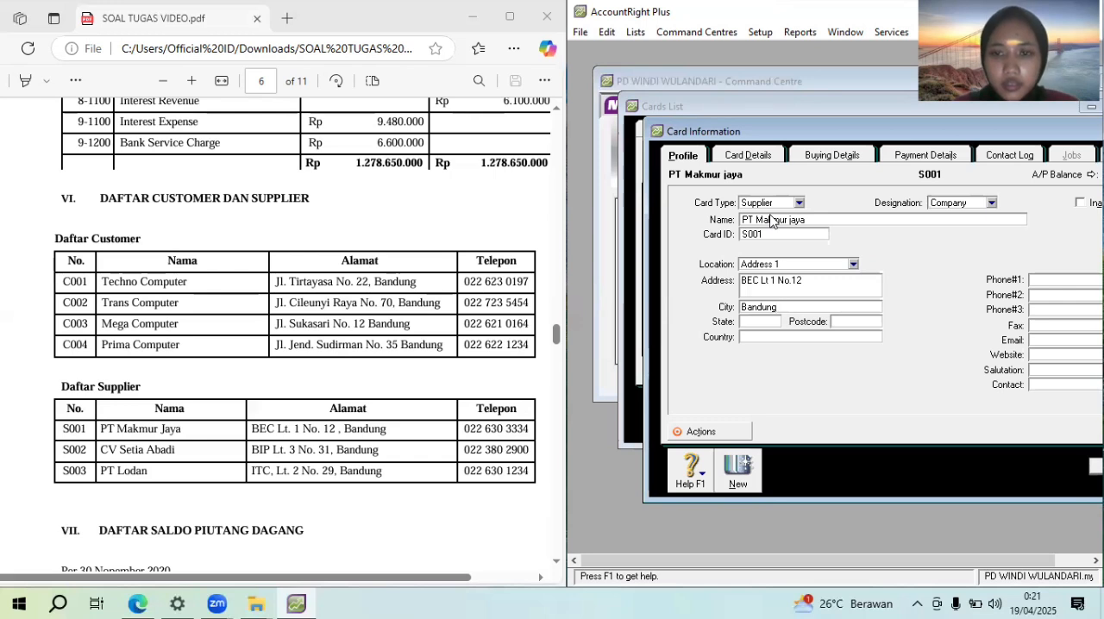
pyautogui.click(1066, 279)
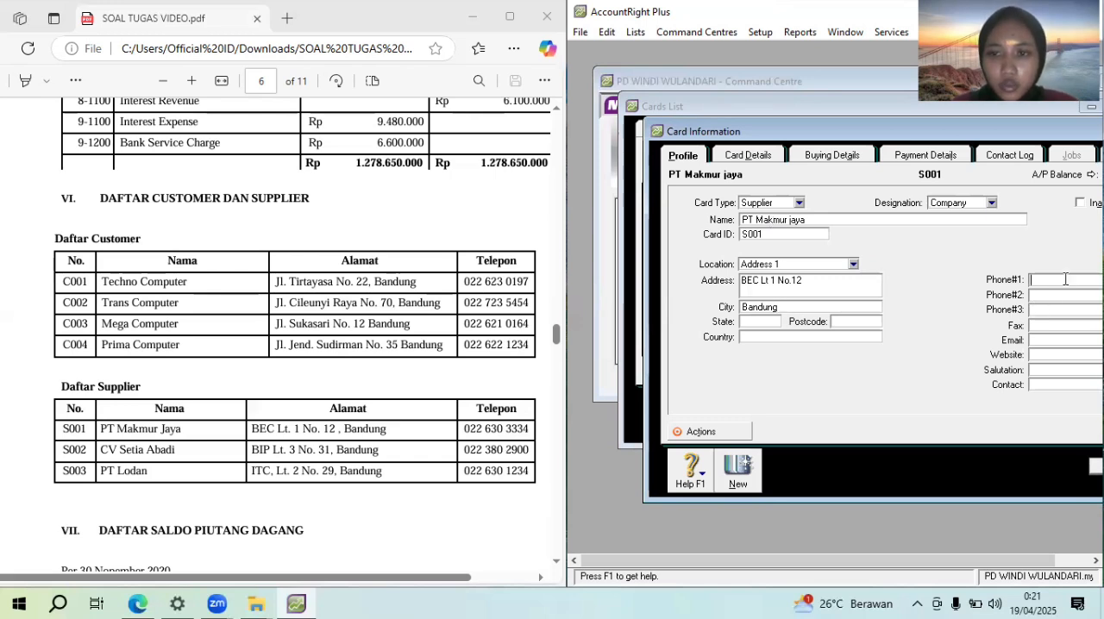
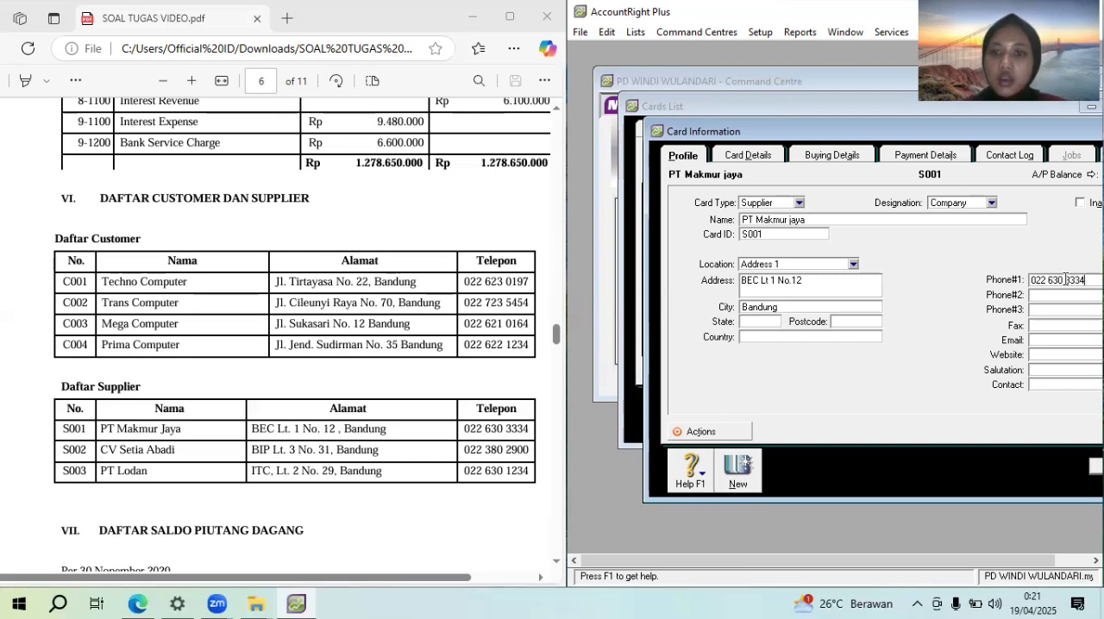
# Start another supplier card for the company CV Setia abadi with its card ID from the PDF's supplier list
pyautogui.click(748, 450)
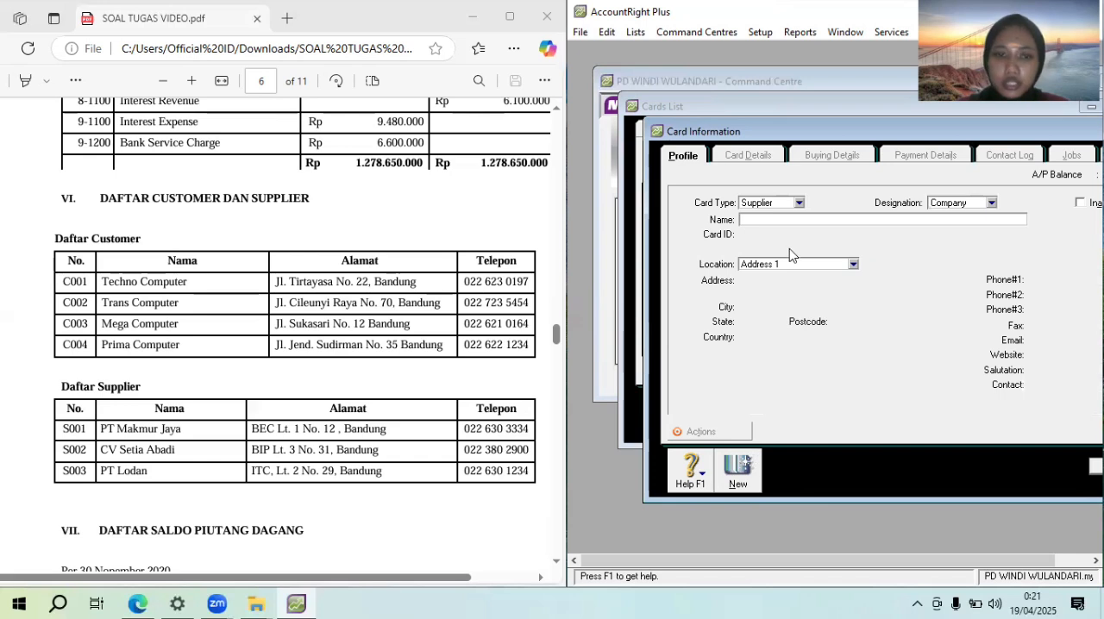
pyautogui.write('CV Setia')
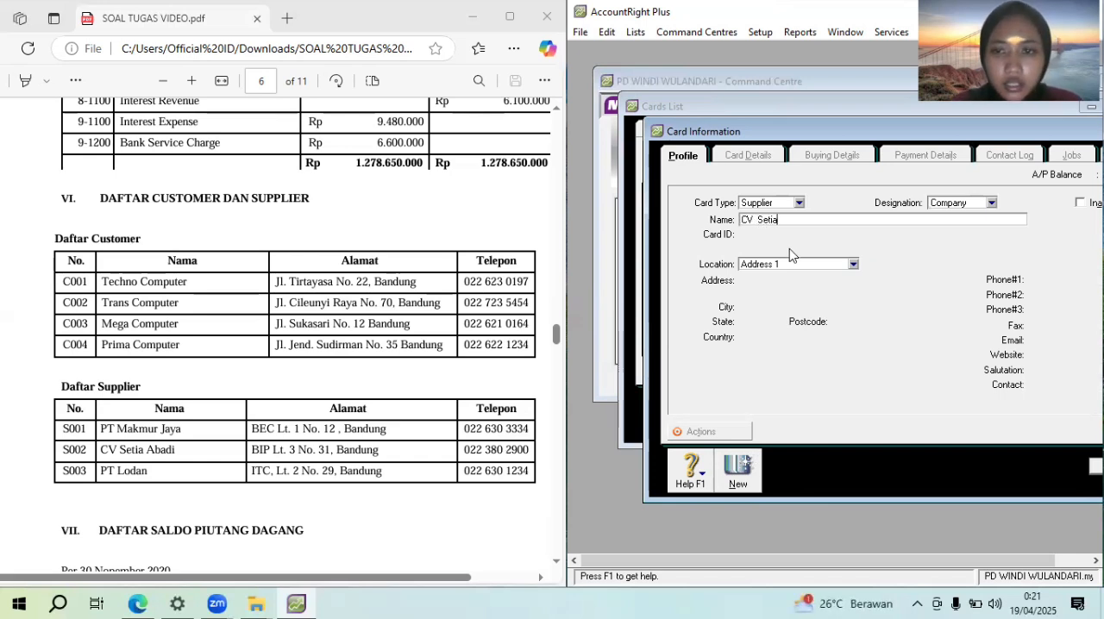
pyautogui.write(' abadi')
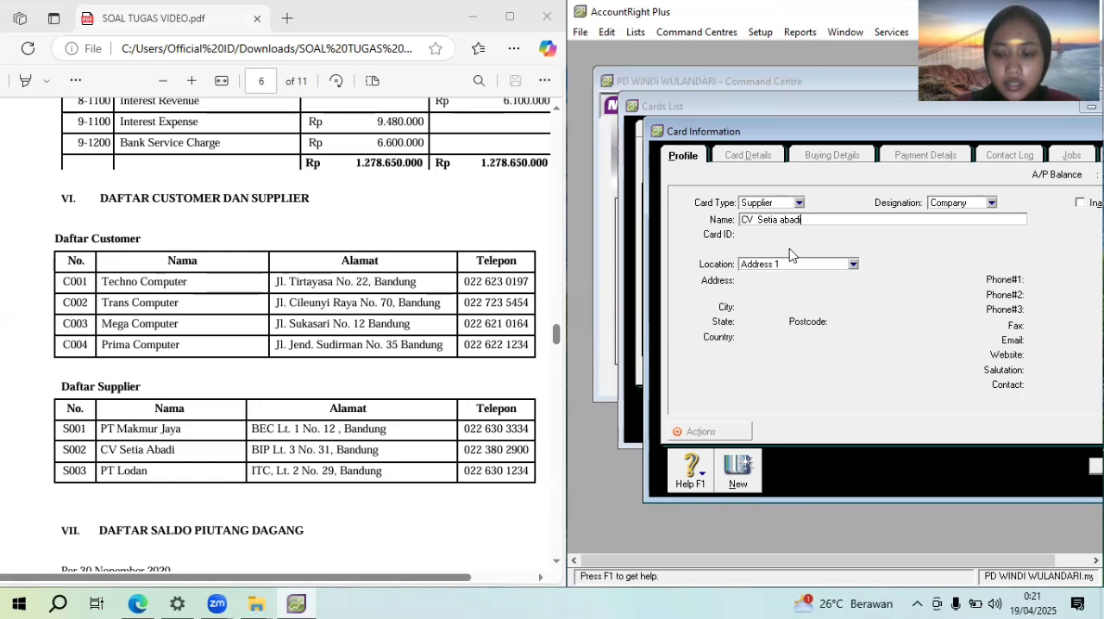
pyautogui.press('Tab')
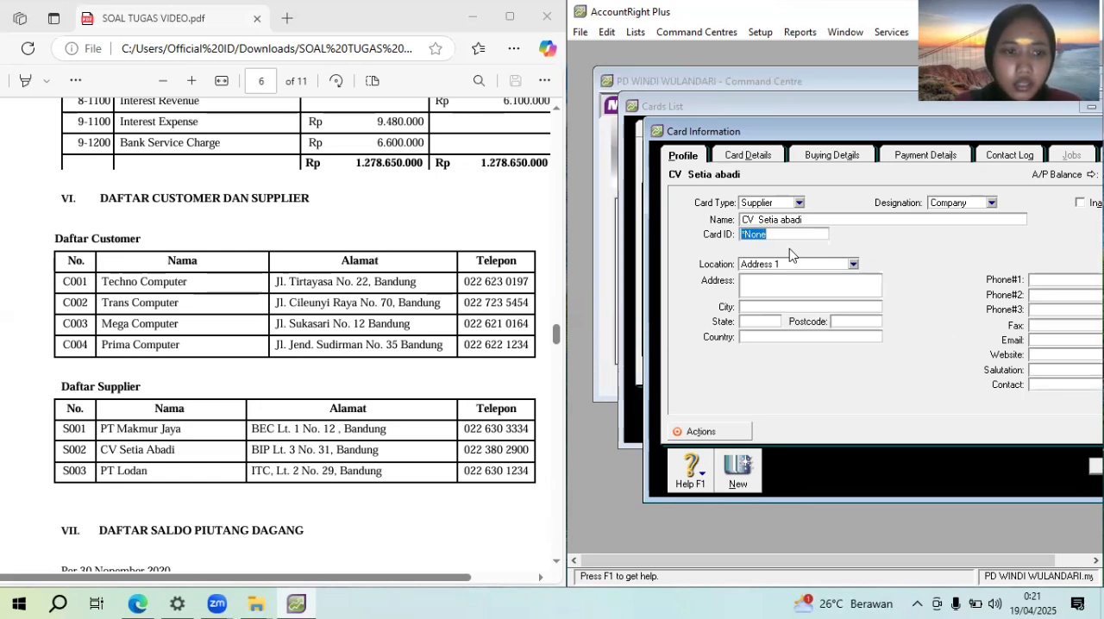
pyautogui.write('S002')
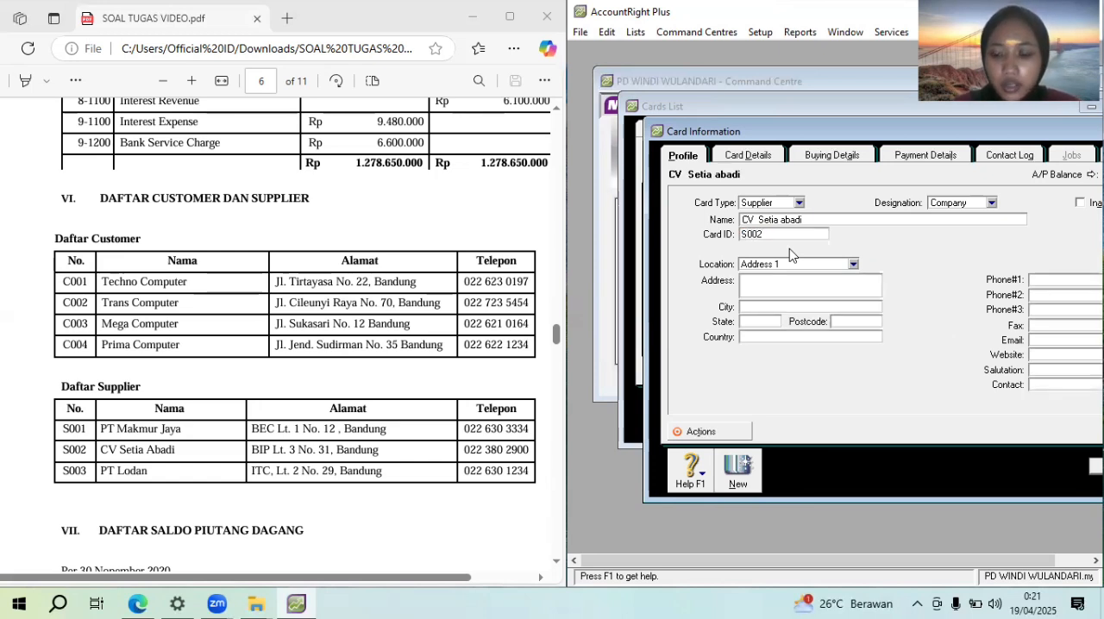
pyautogui.press('Tab')
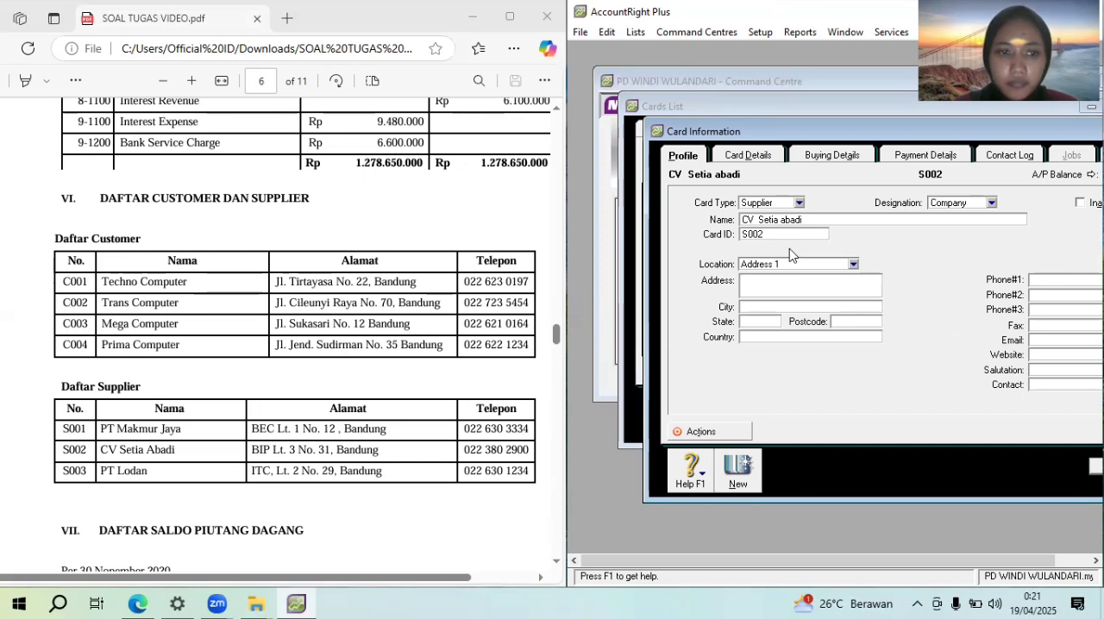
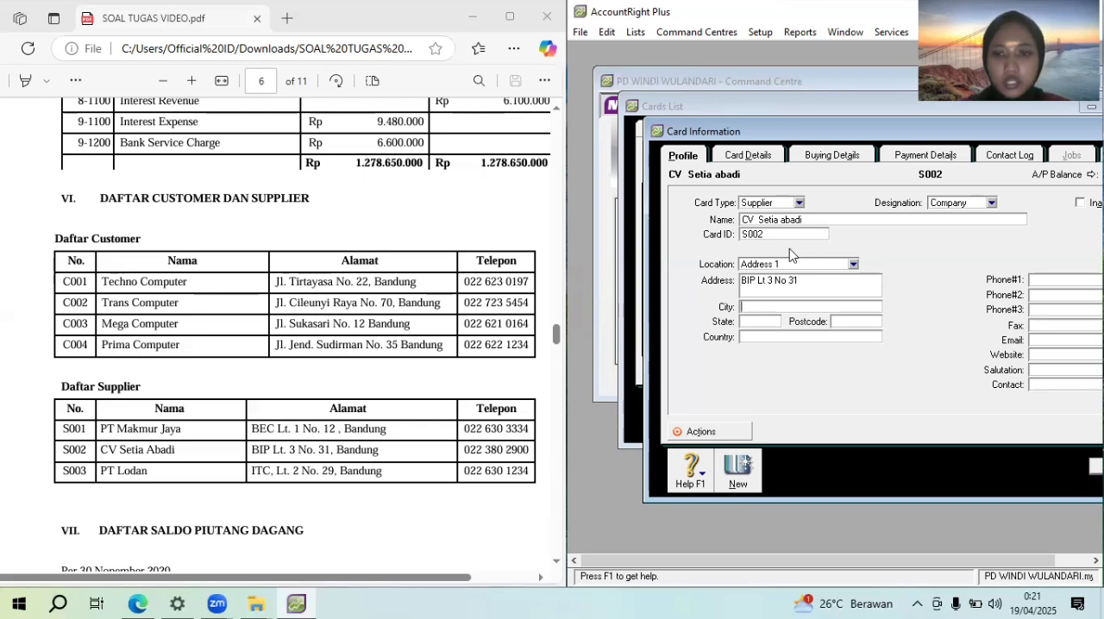
# Fill in CV Setia abadi's street address and city from the PDF's supplier list
pyautogui.press('Tab')
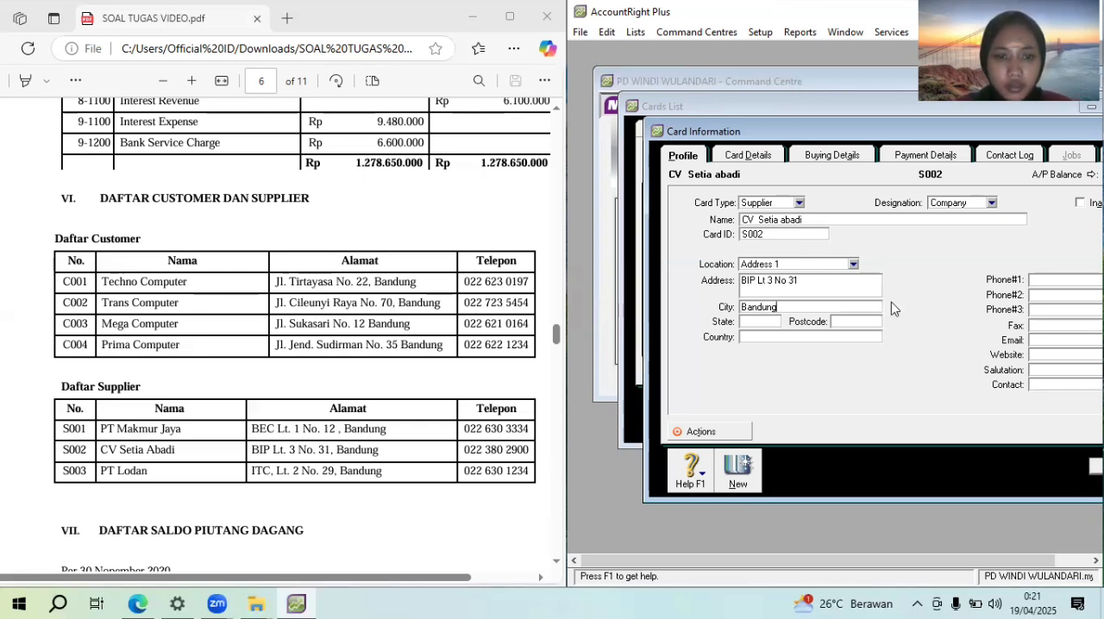
# Enter CV Setia abadi's phone number from the supplier list as its first phone contact
pyautogui.click(1068, 282)
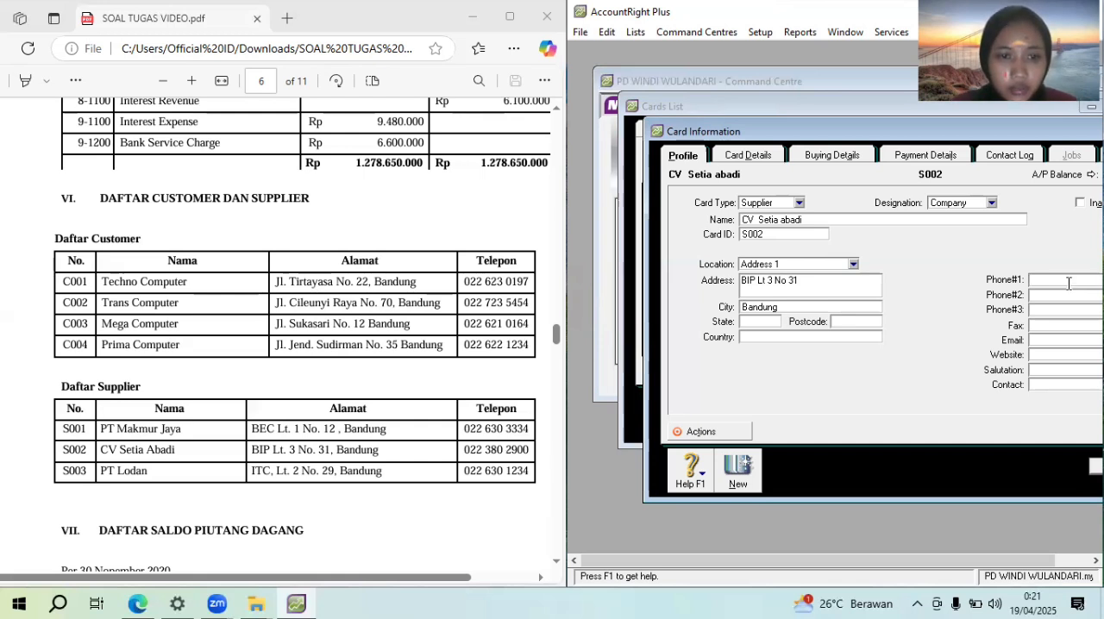
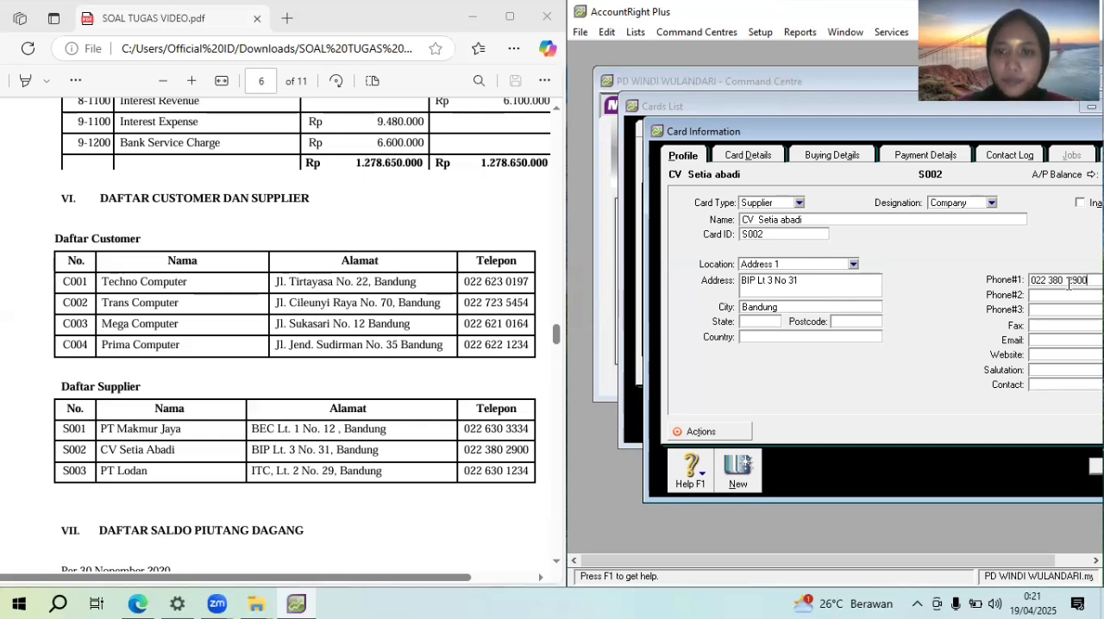
# Start another supplier card for the company PT Lodan with its card ID from the PDF's supplier list
pyautogui.click(745, 466)
pyautogui.write('PT Lodan')
pyautogui.press('Tab')
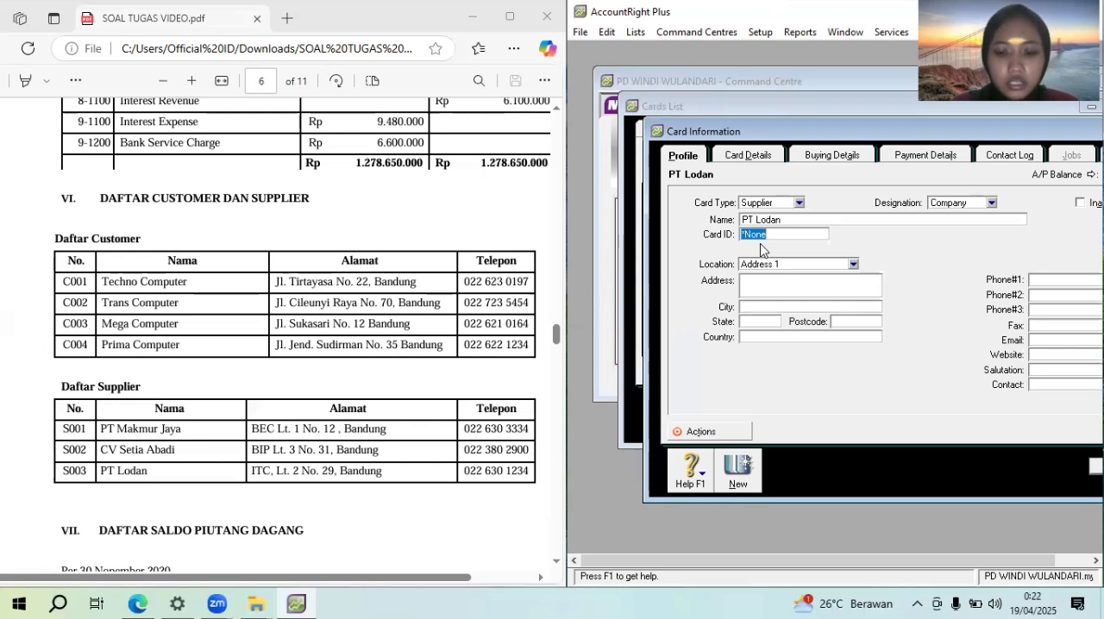
pyautogui.write('S')
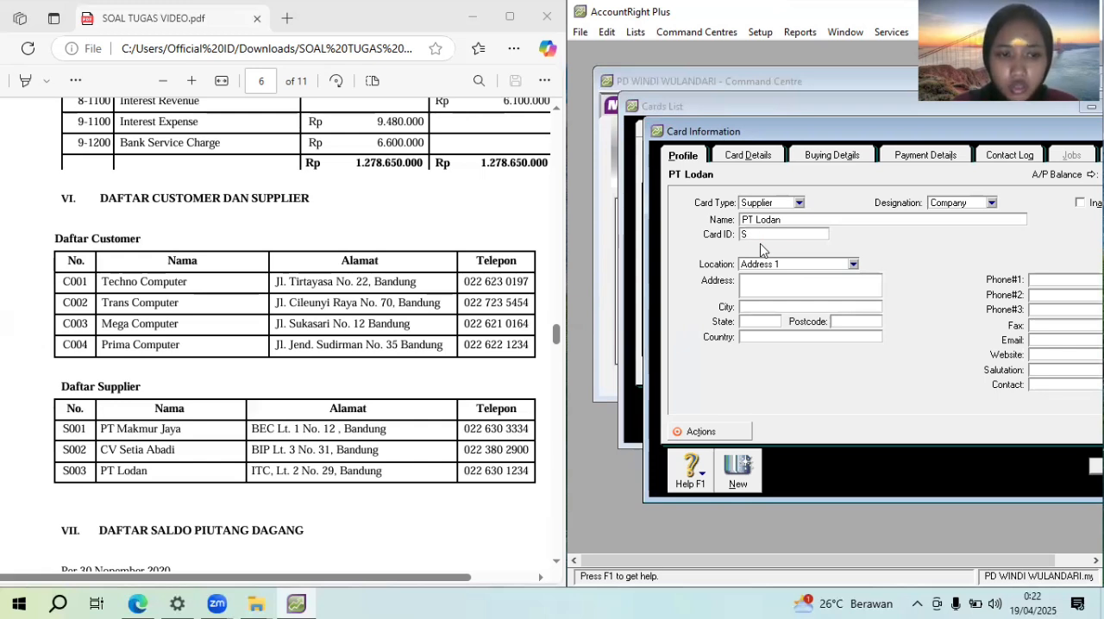
pyautogui.write('003')
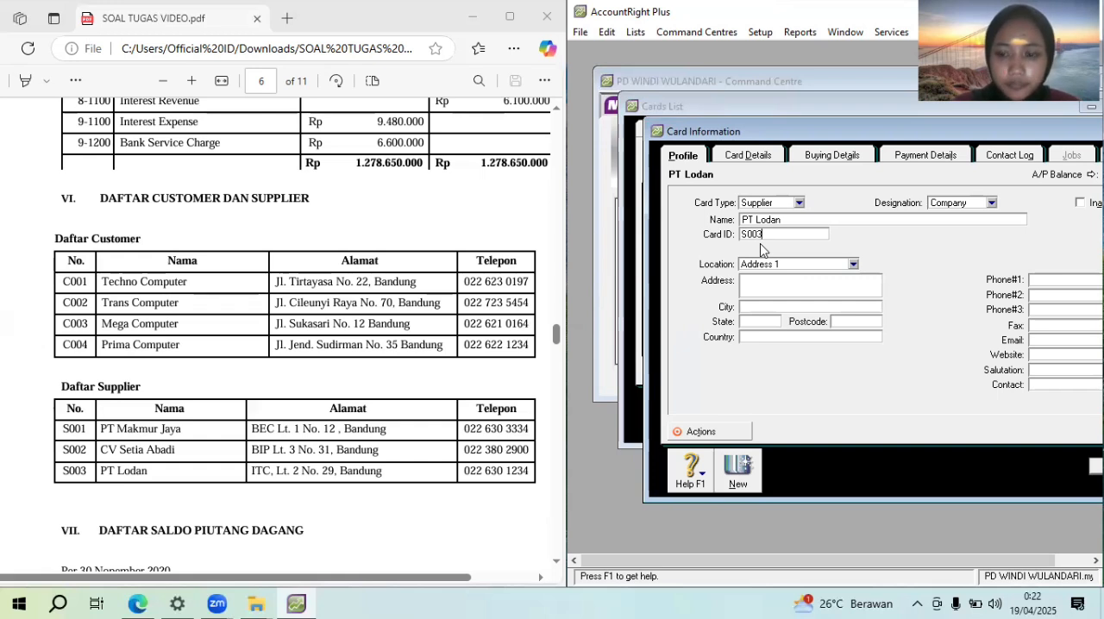
pyautogui.press('Tab')
pyautogui.press('Tab')
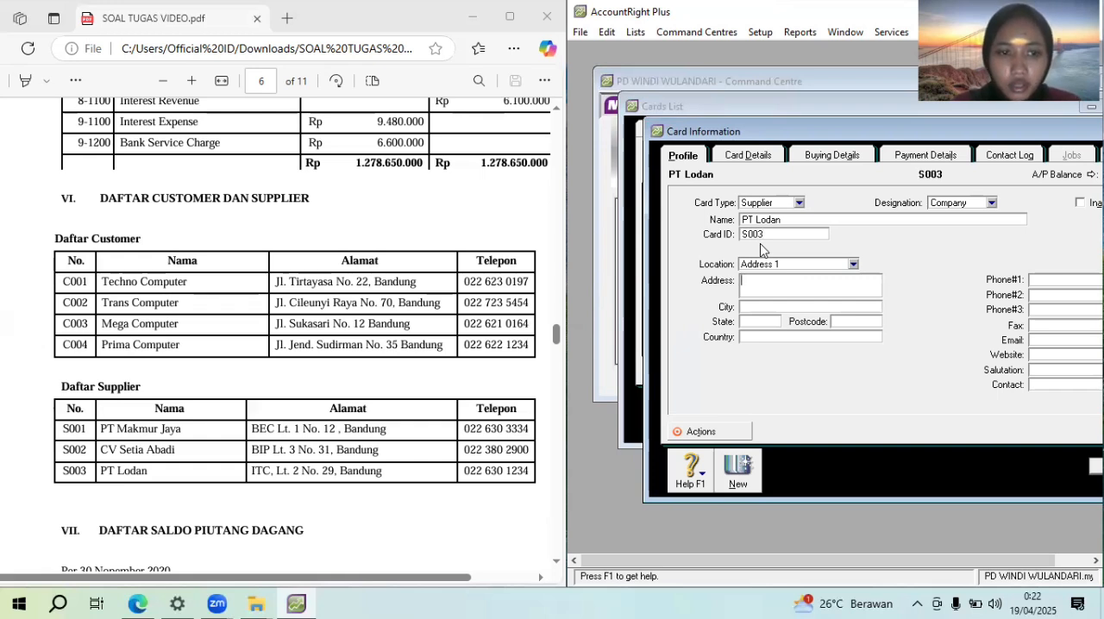
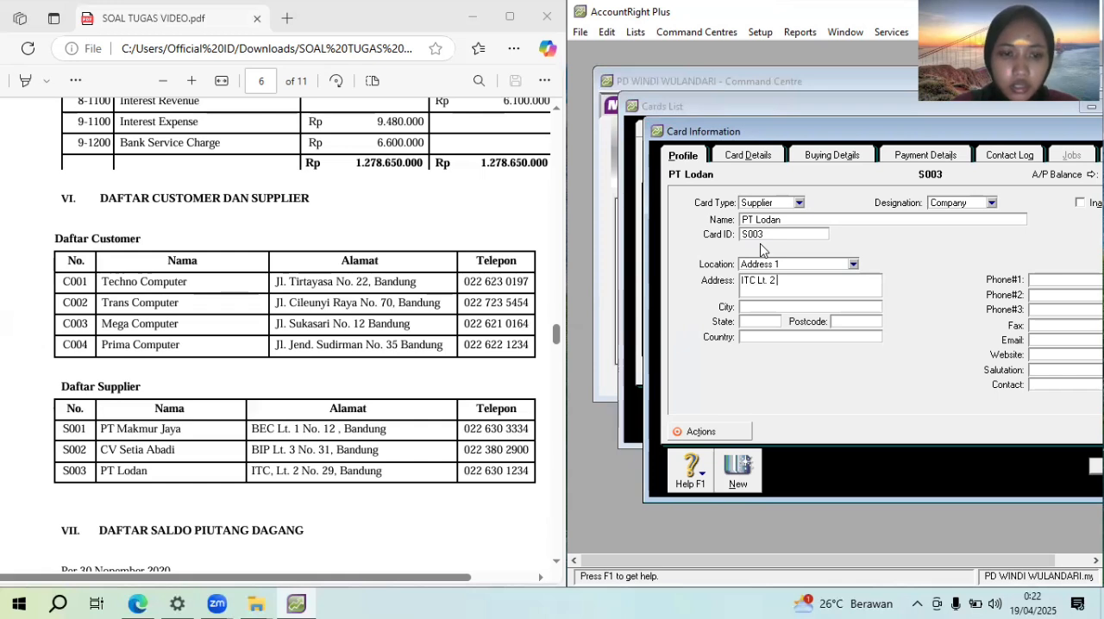
# Fill in PT Lodan's street address and city from the PDF's supplier list
pyautogui.press('Tab')
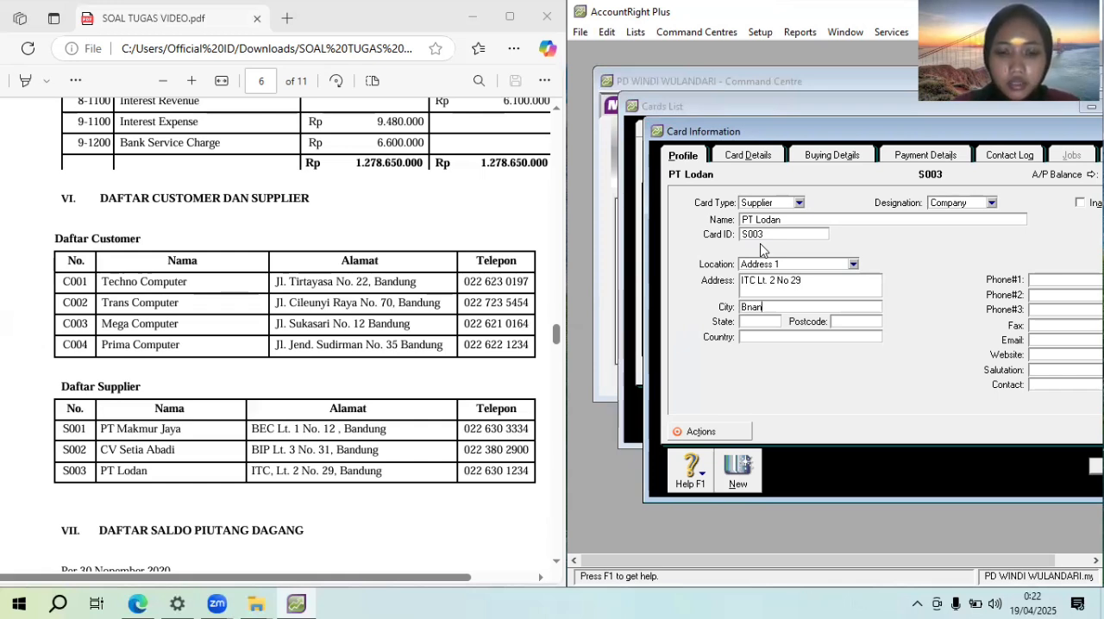
pyautogui.press('BackSpace')
pyautogui.press('BackSpace')
pyautogui.press('BackSpace')
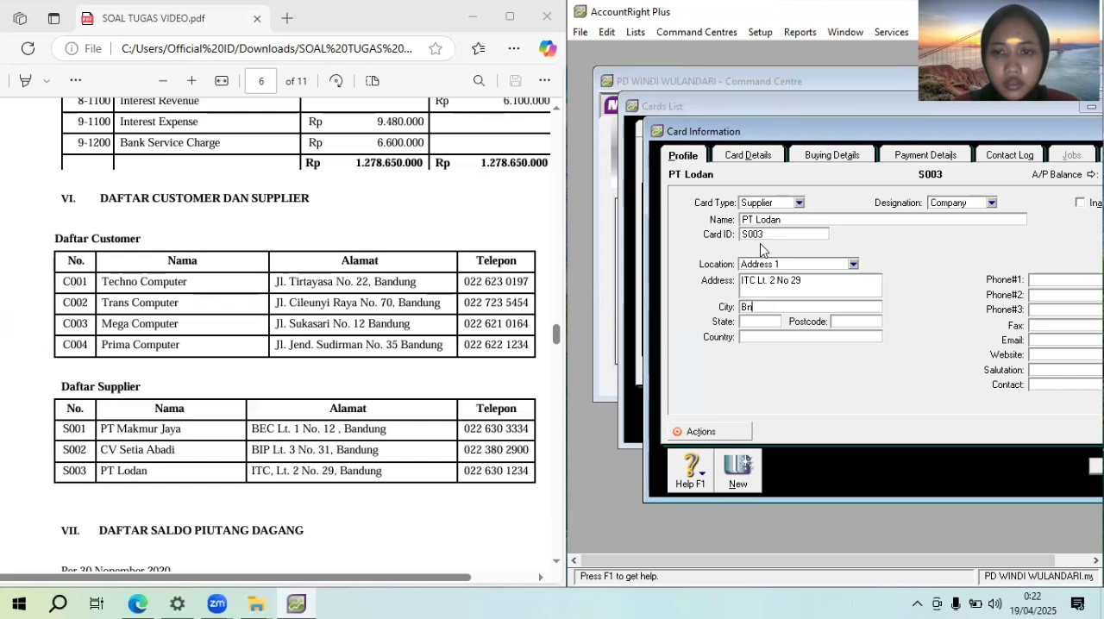
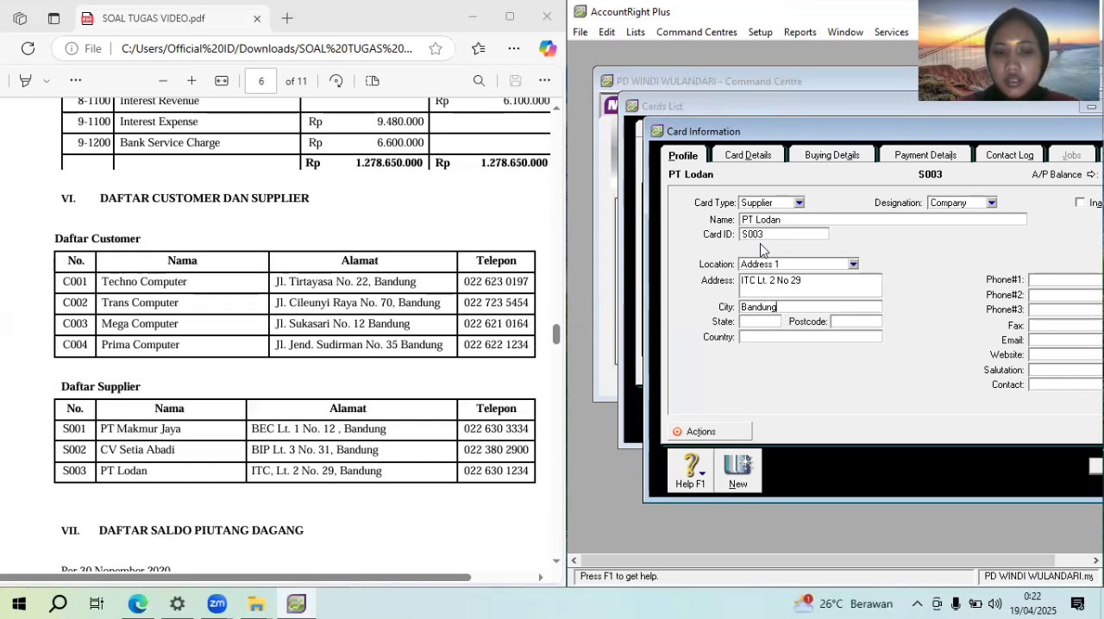
pyautogui.click(1066, 283)
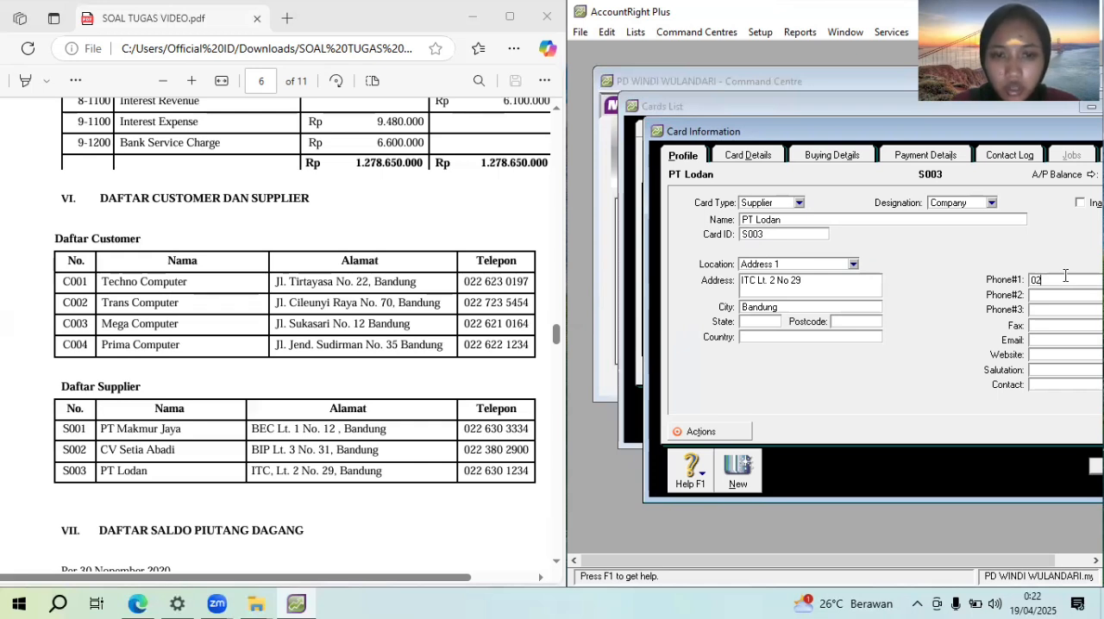
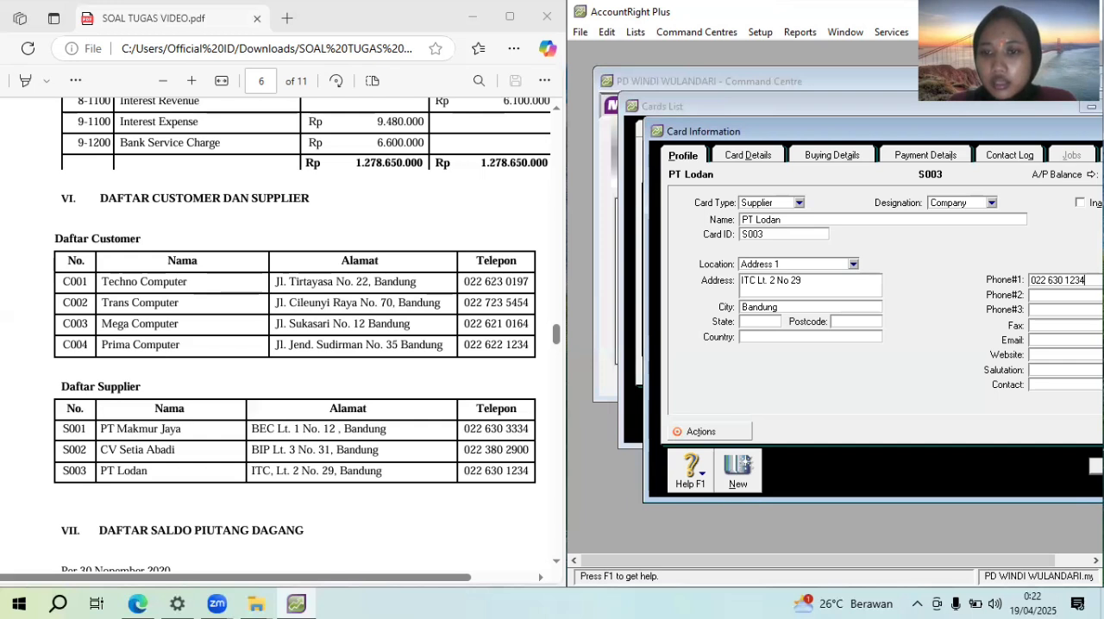
pyautogui.click(1097, 467)
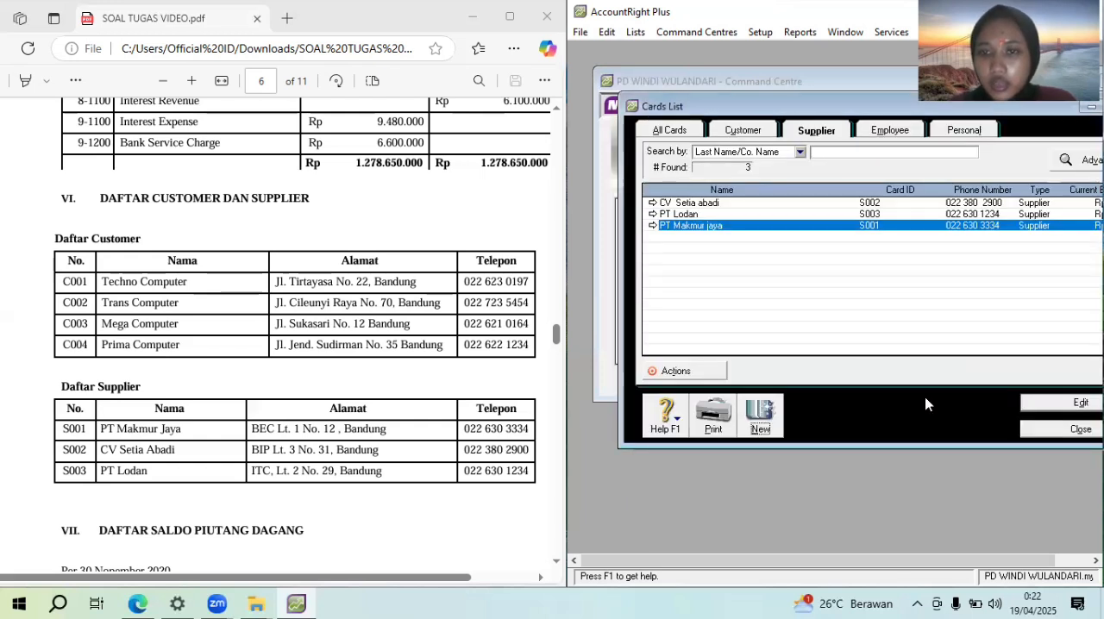
# Close the cards list and bring up section VII, Daftar Saldo Piutang Dagang, in the assignment PDF
pyautogui.click(1051, 432)
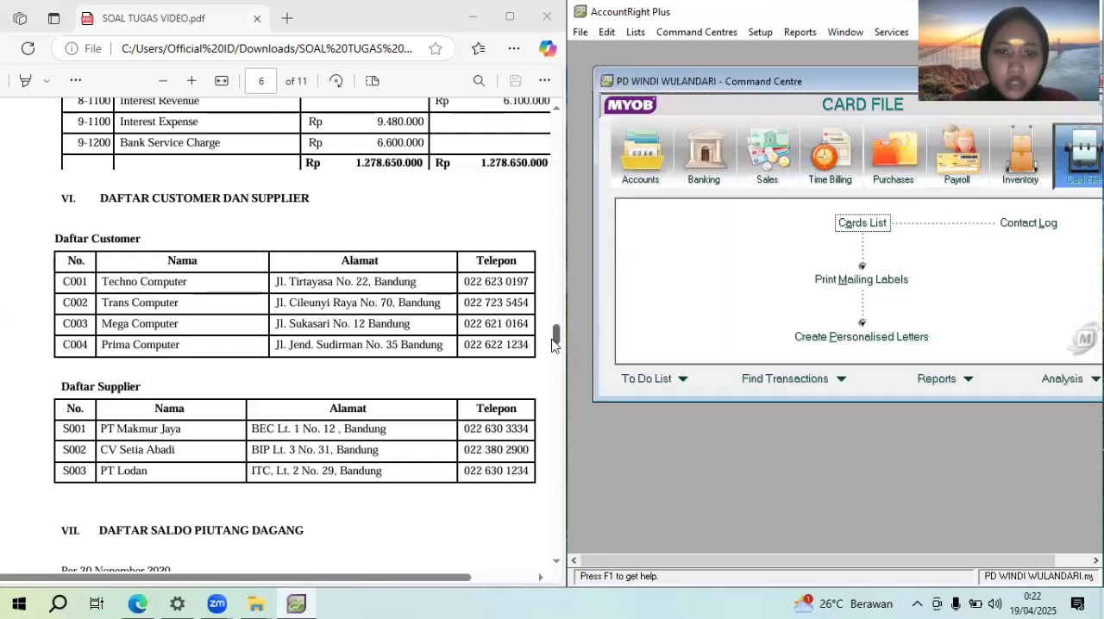
pyautogui.moveTo(556, 341)
pyautogui.mouseDown()
pyautogui.moveTo(558, 363)
pyautogui.moveTo(556, 343)
pyautogui.moveTo(554, 354)
pyautogui.mouseUp()
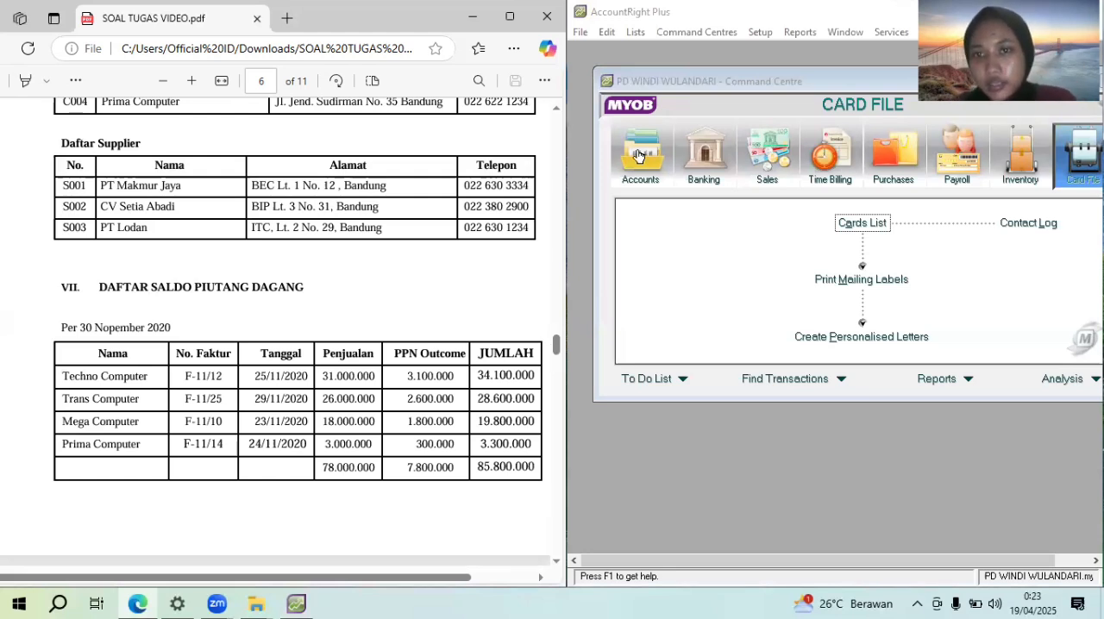
# Open the customer opening balances and add a historical sale for the customer Techno computer
pyautogui.click(760, 32)
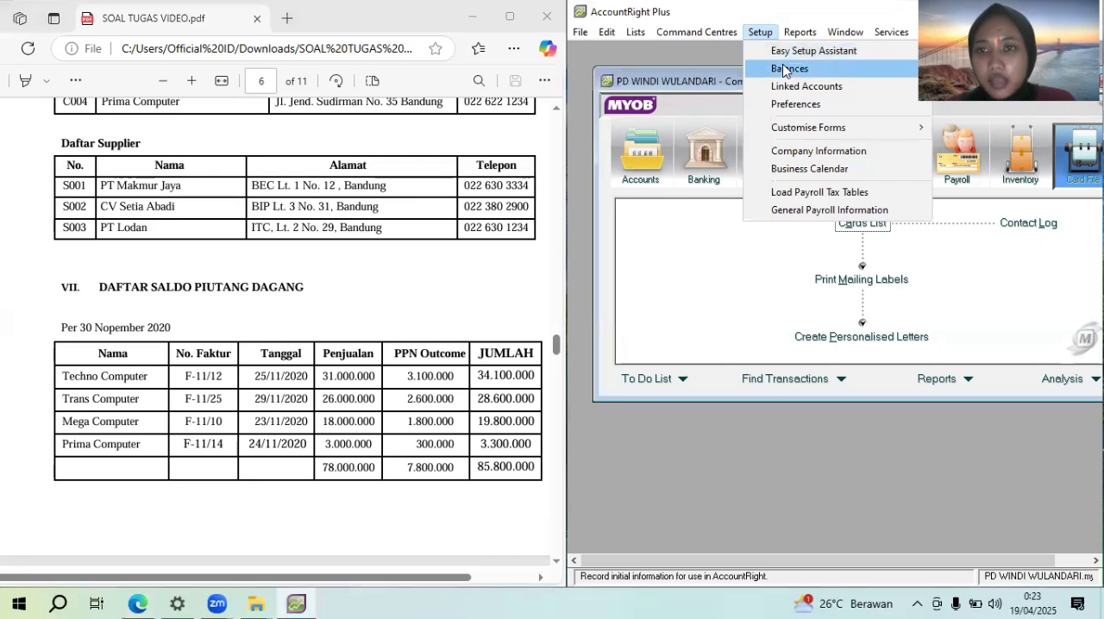
pyautogui.moveTo(785, 70)
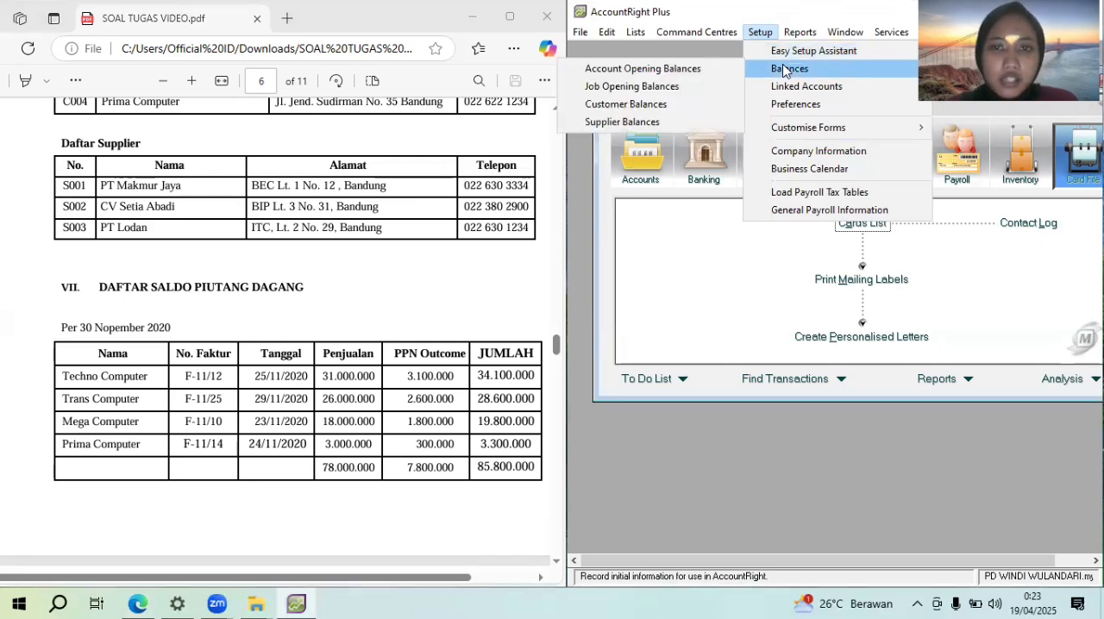
pyautogui.click(713, 107)
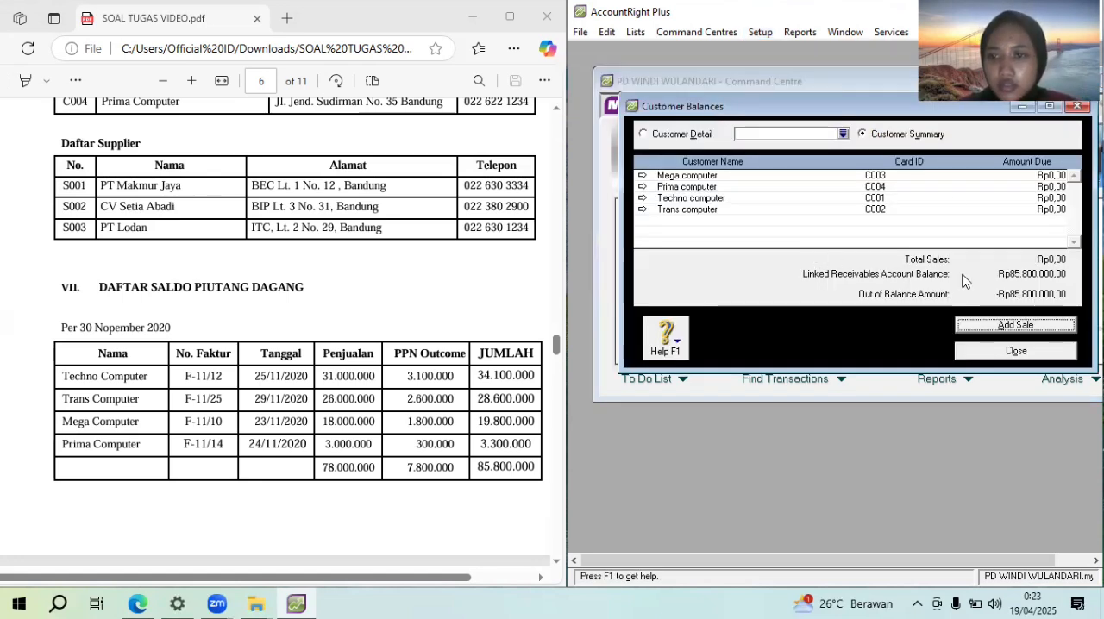
pyautogui.click(1026, 327)
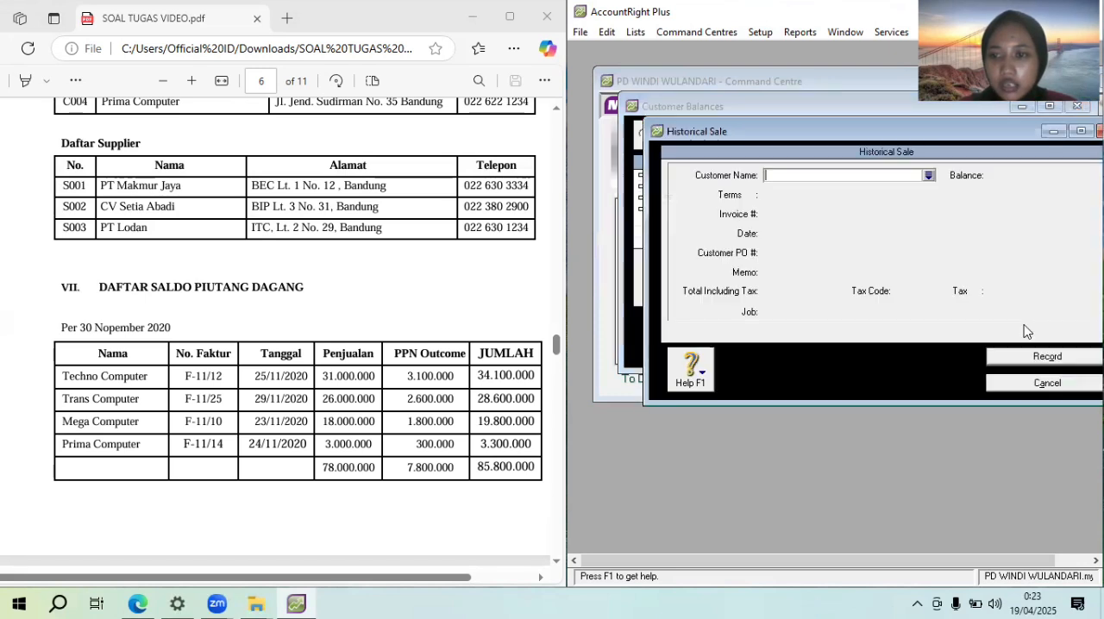
pyautogui.click(930, 176)
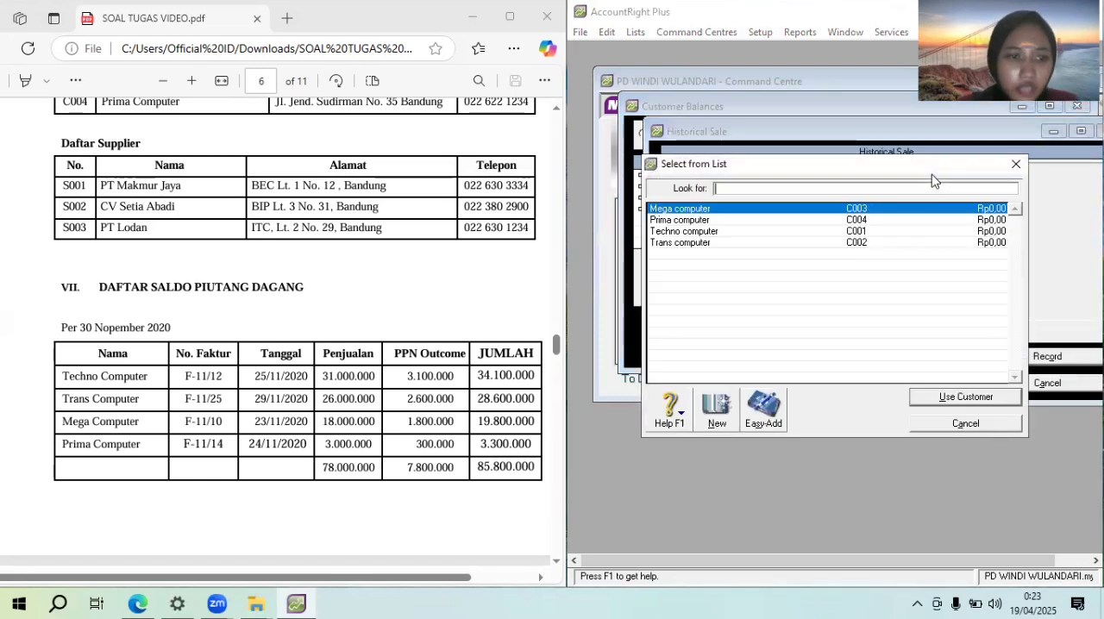
pyautogui.doubleClick(887, 231)
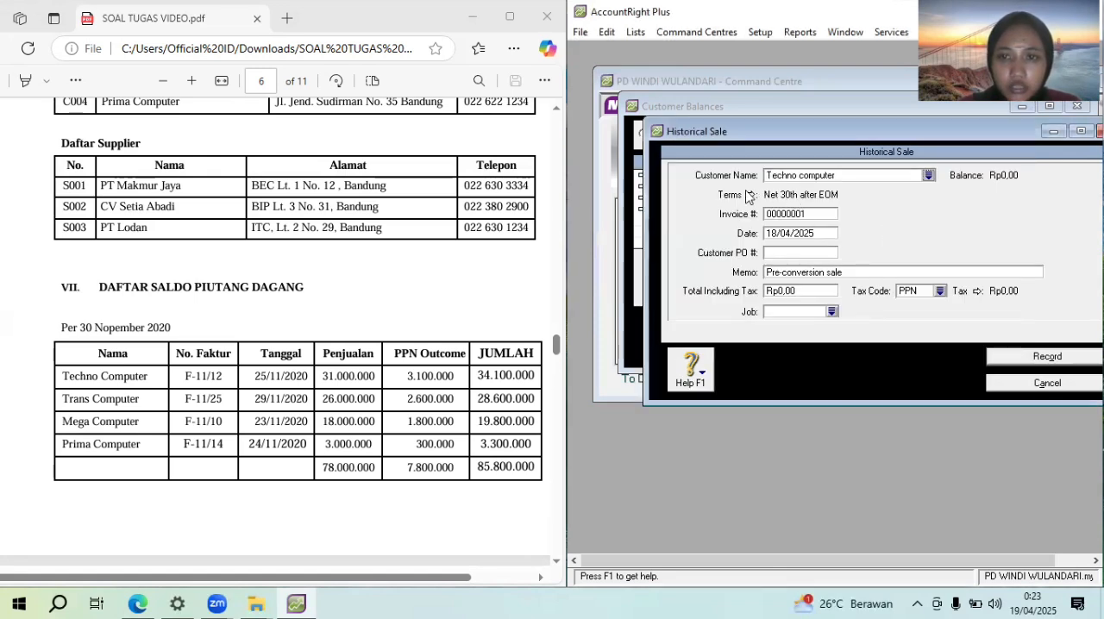
# Set the Techno computer sale's credit terms to In a Given # of Days with 30 balance due days
pyautogui.click(749, 196)
pyautogui.click(895, 196)
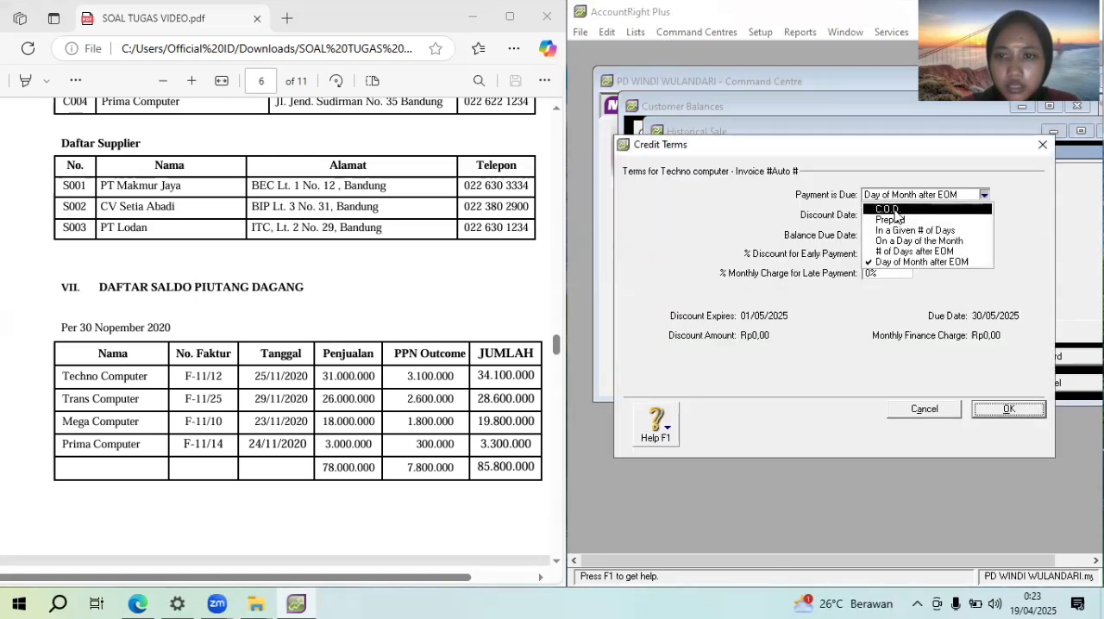
pyautogui.click(897, 231)
pyautogui.click(879, 234)
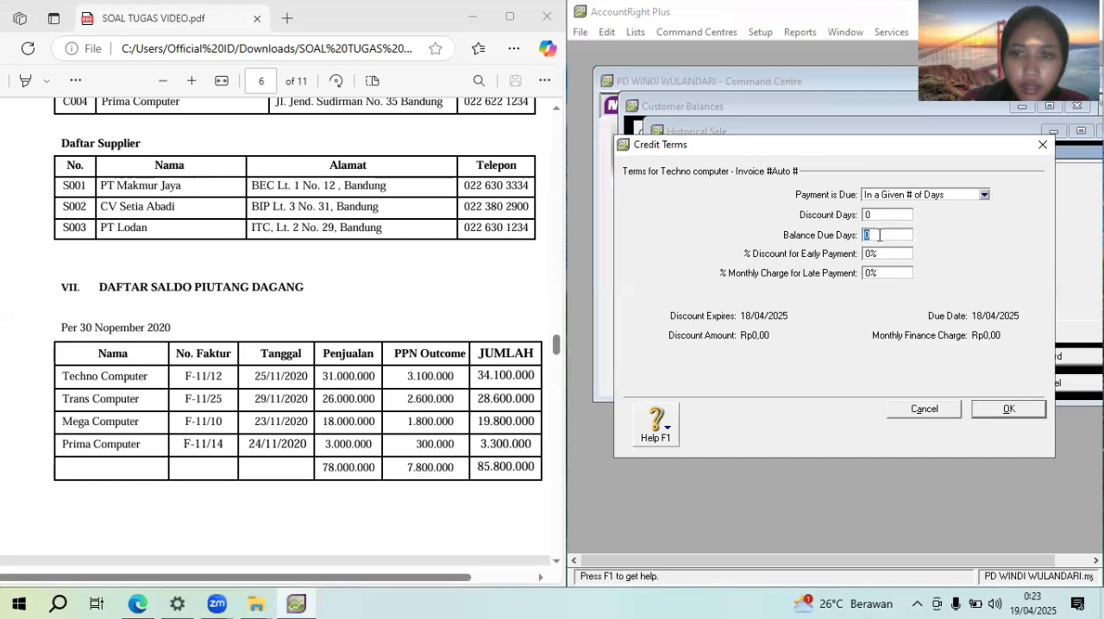
pyautogui.write('30')
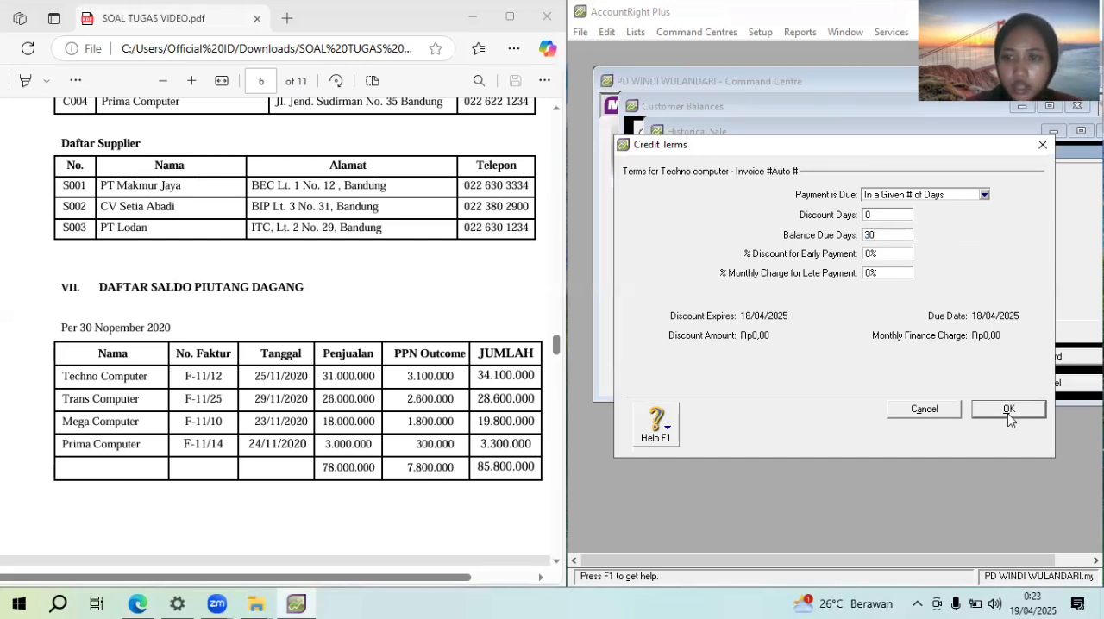
pyautogui.click(1009, 410)
# Enter invoice number F-11/12 and the date 25/11/2020 for the Techno computer sale
pyautogui.click(797, 217)
pyautogui.write('F-11/12')
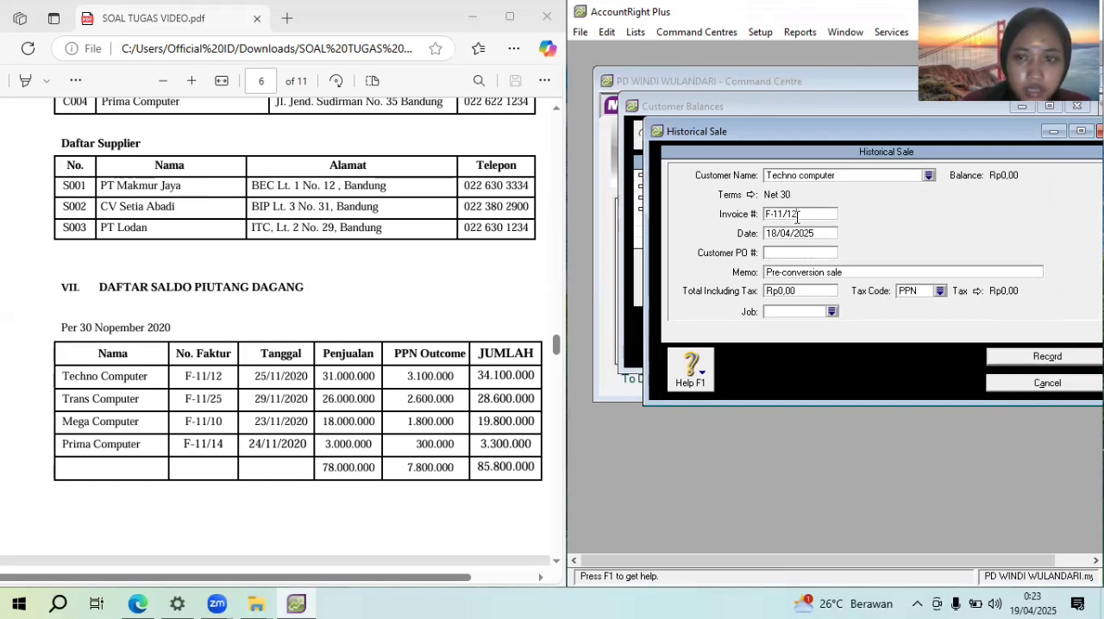
pyautogui.press('Tab')
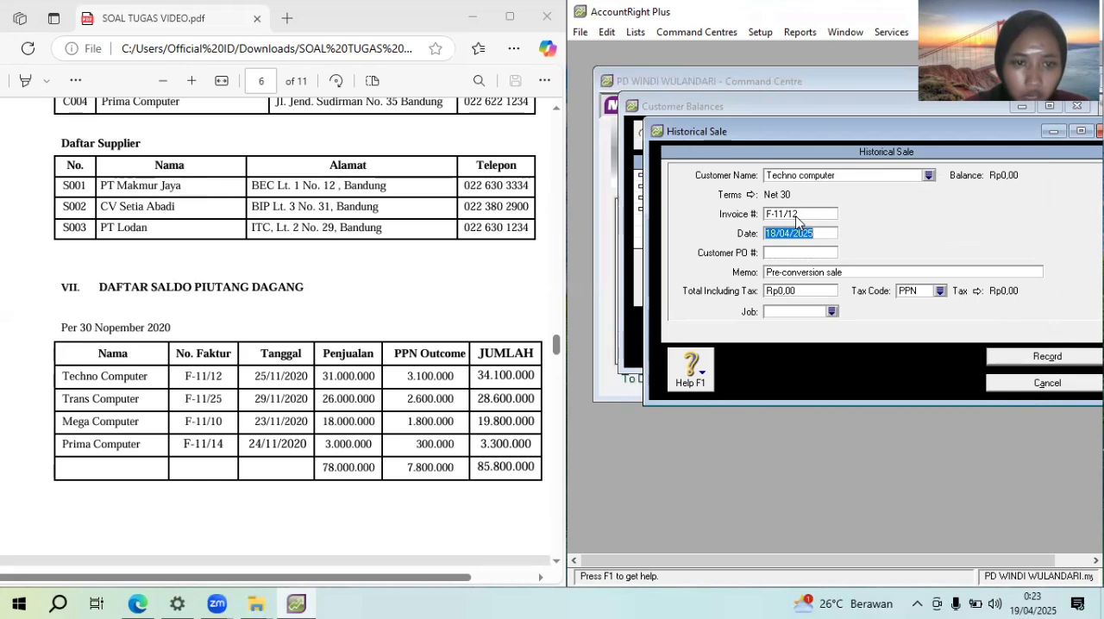
pyautogui.write('26')
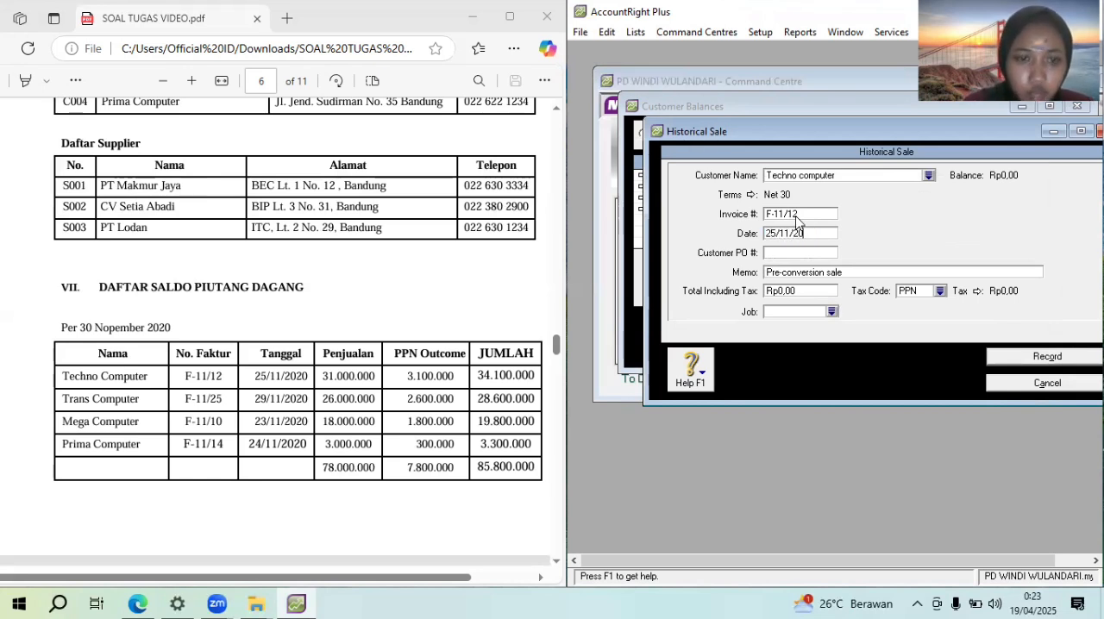
# Replace the Techno computer sale's memo with "Saldo awal piutang dagang"
pyautogui.press('Tab')
pyautogui.press('Tab')
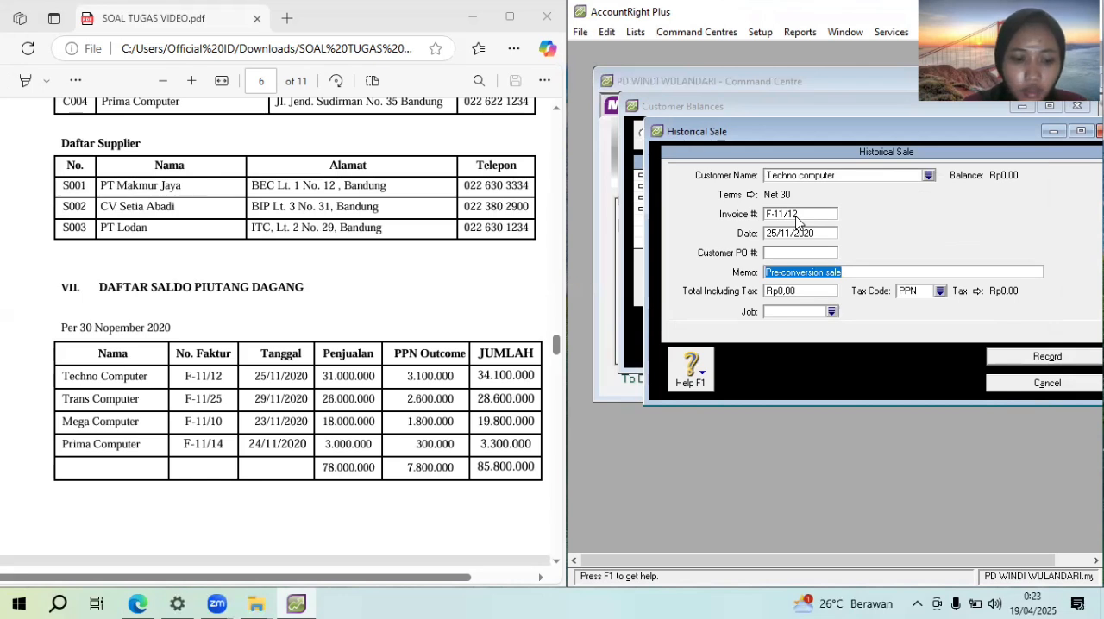
pyautogui.write('Saldo awa')
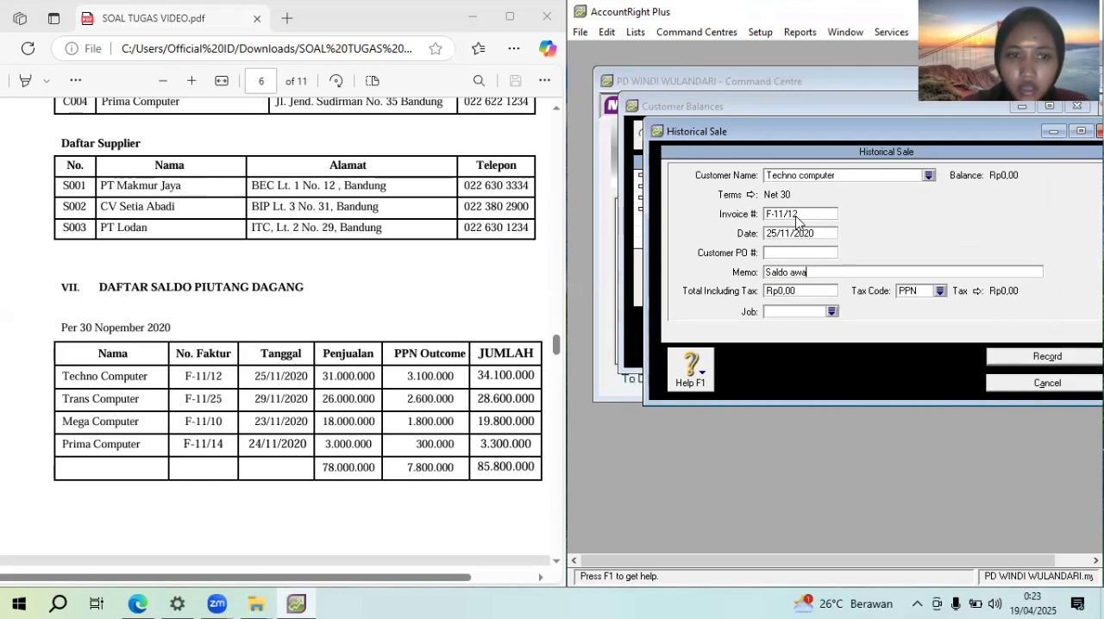
pyautogui.write('l piutan')
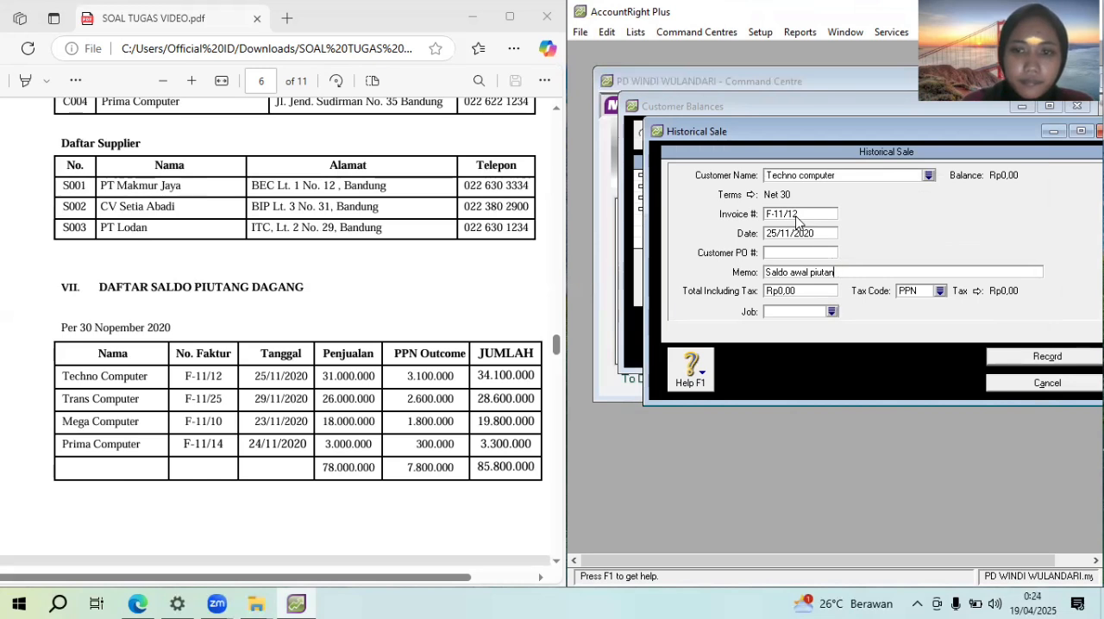
pyautogui.write('g dagang')
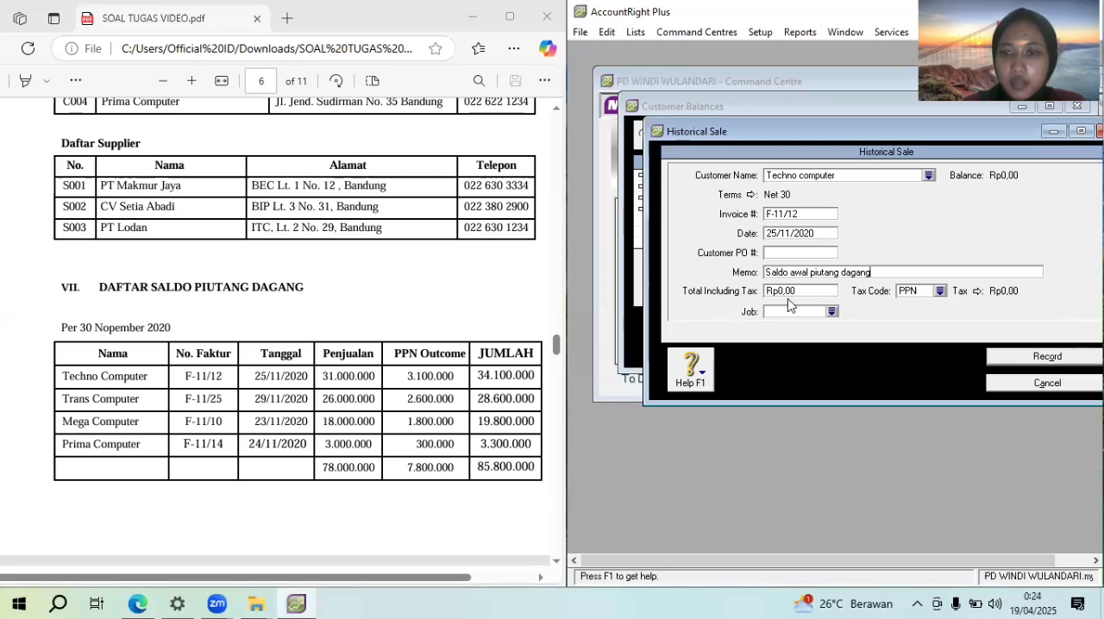
# Change the Techno computer sale's tax code to N-T, Tidak dikenakan pajak
pyautogui.click(941, 294)
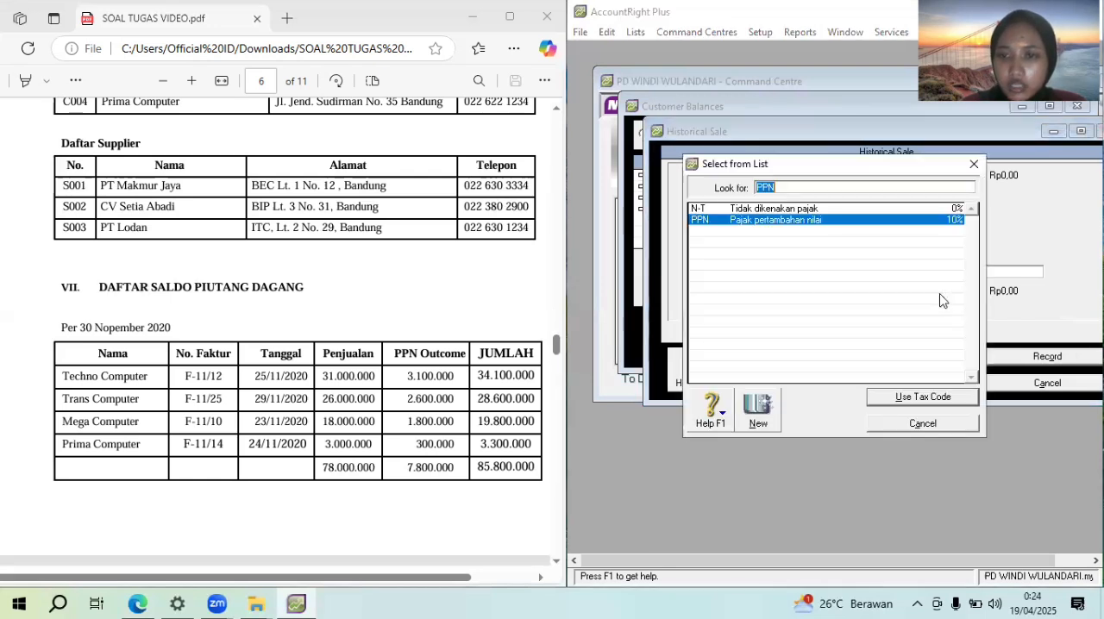
pyautogui.click(871, 214)
pyautogui.click(953, 402)
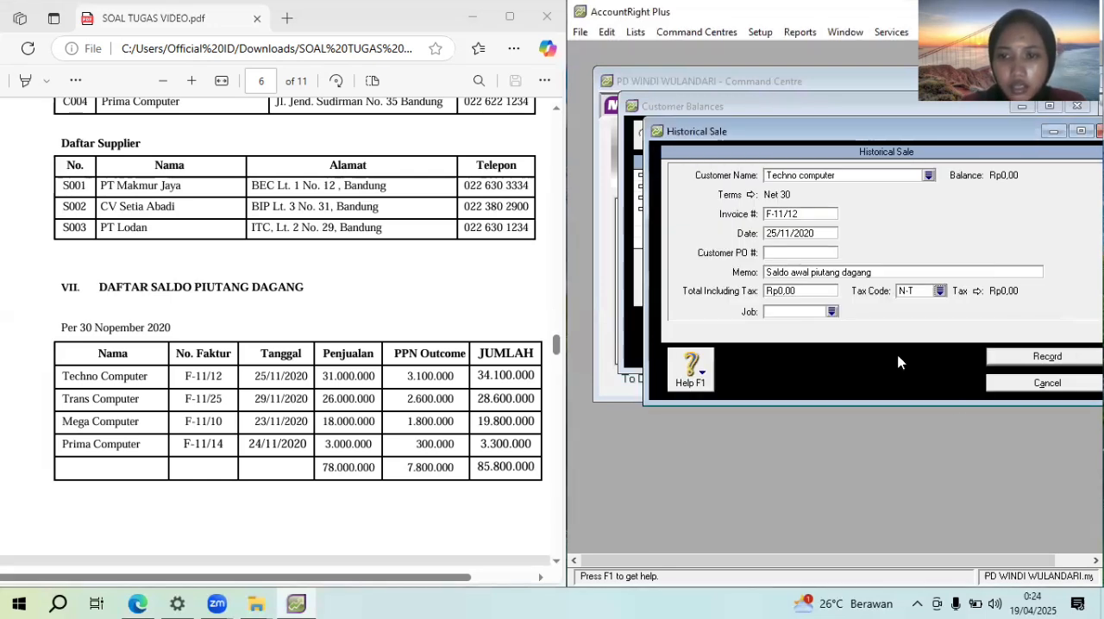
# Enter Rp34.100.000 as the total including tax and record the Techno computer sale
pyautogui.click(803, 292)
pyautogui.write('34')
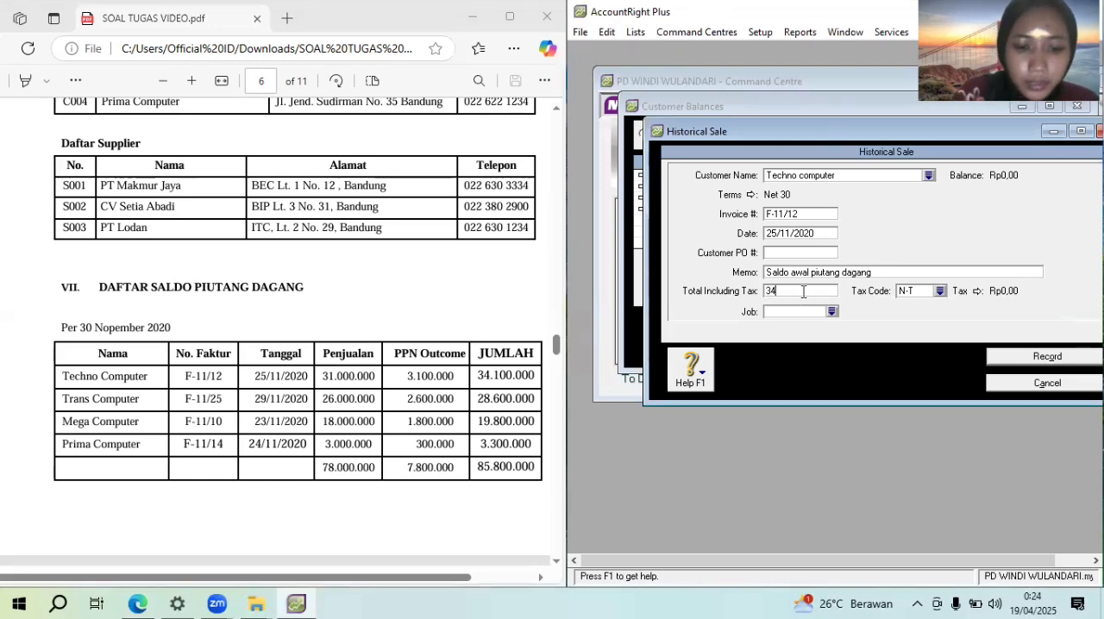
pyautogui.write('10000')
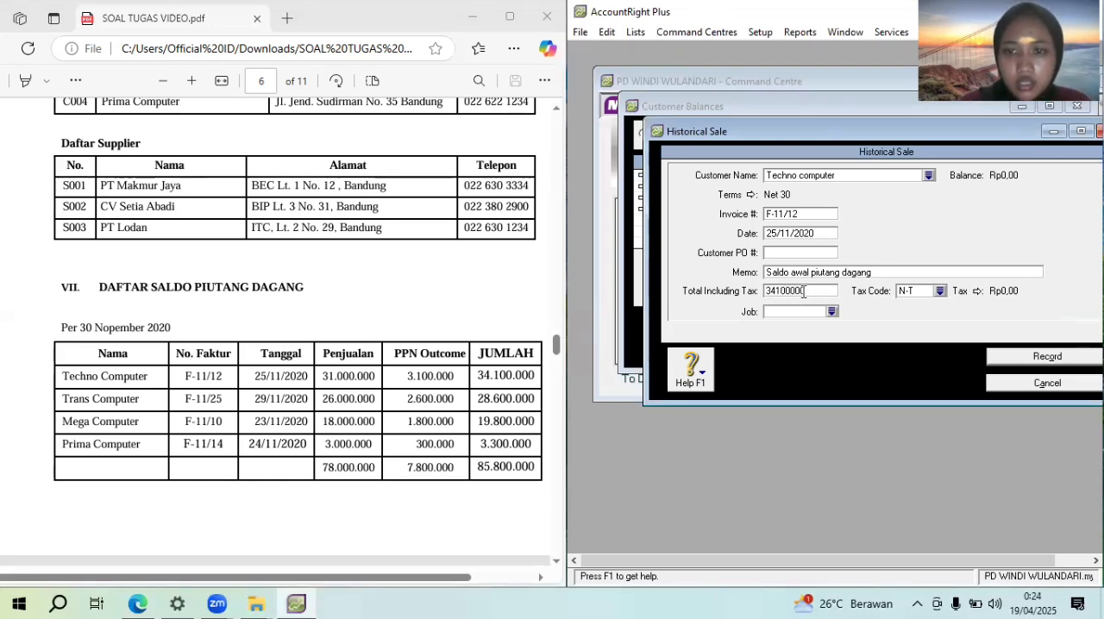
pyautogui.press('Tab')
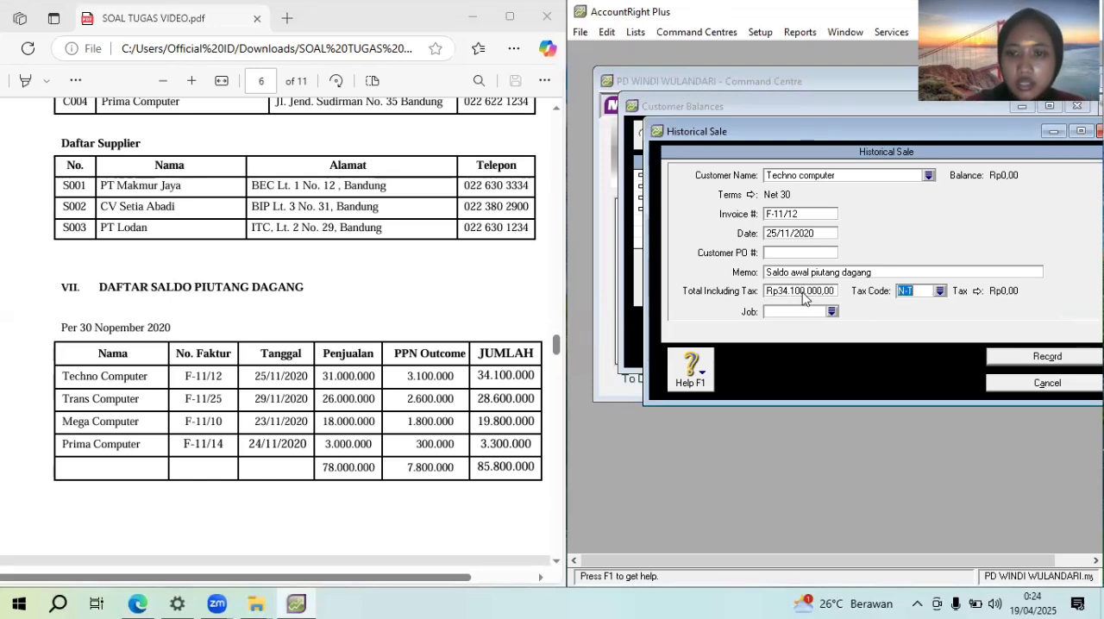
pyautogui.click(1041, 356)
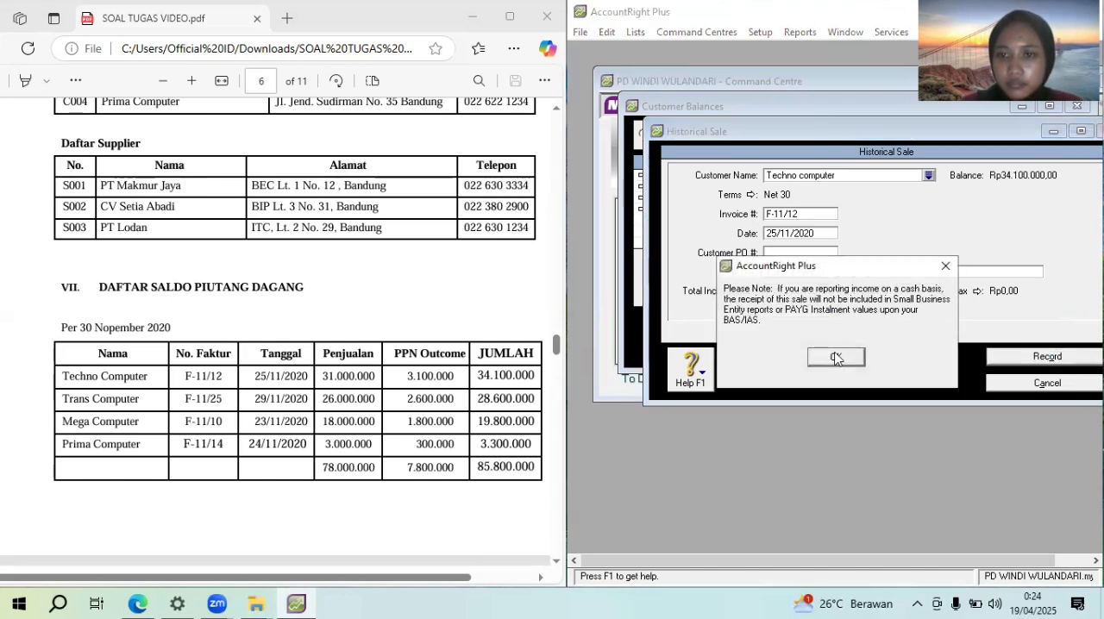
pyautogui.click(833, 357)
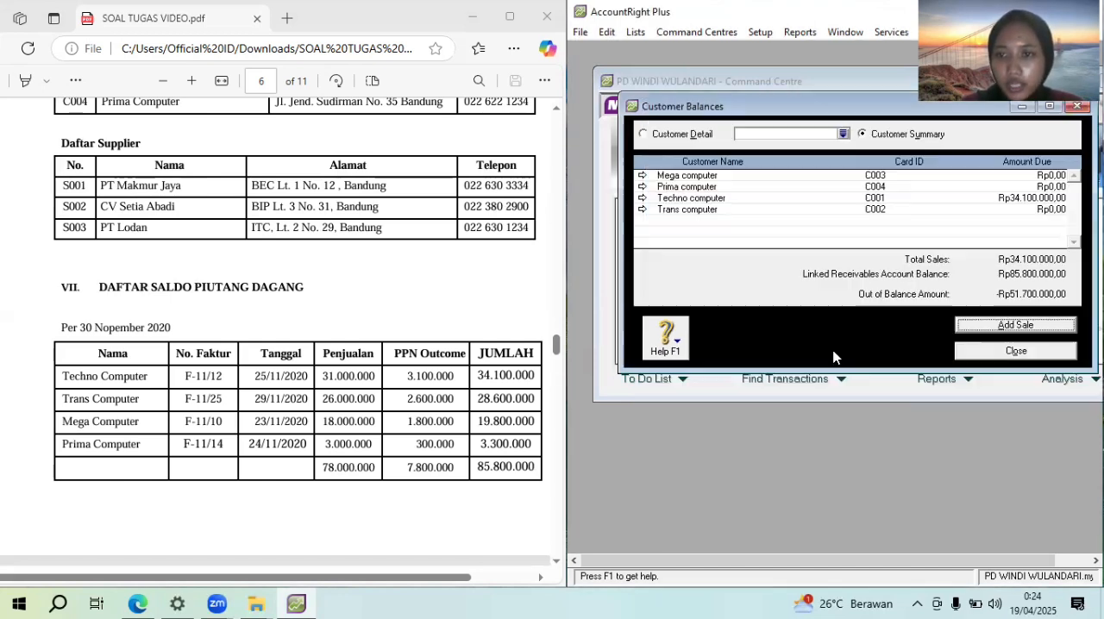
# Add another historical sale for the customer Trans computer
pyautogui.click(992, 325)
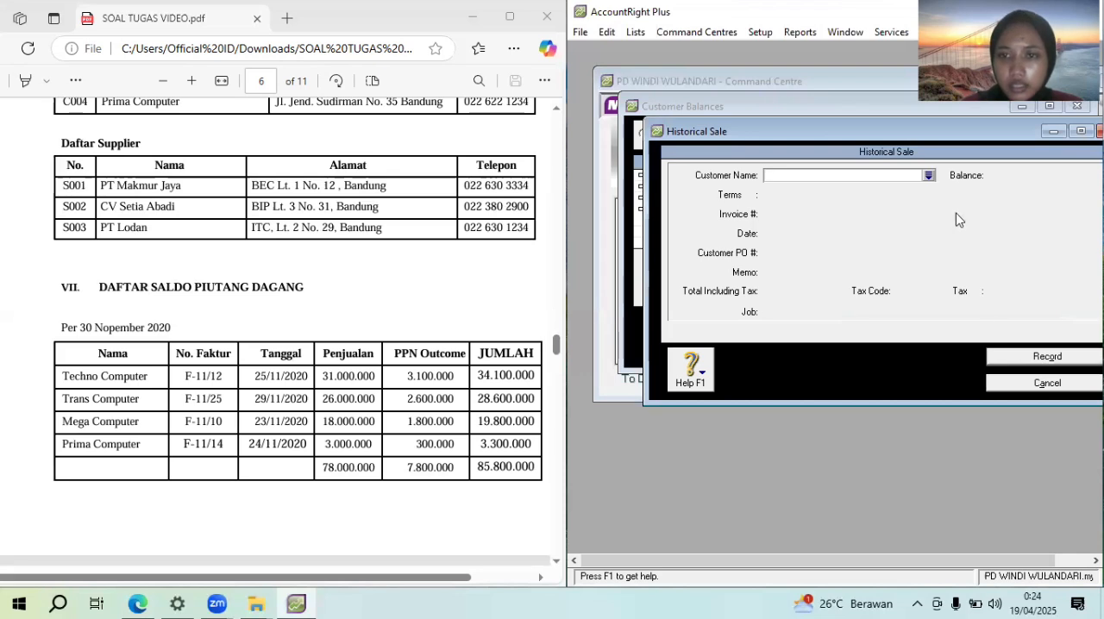
pyautogui.click(929, 176)
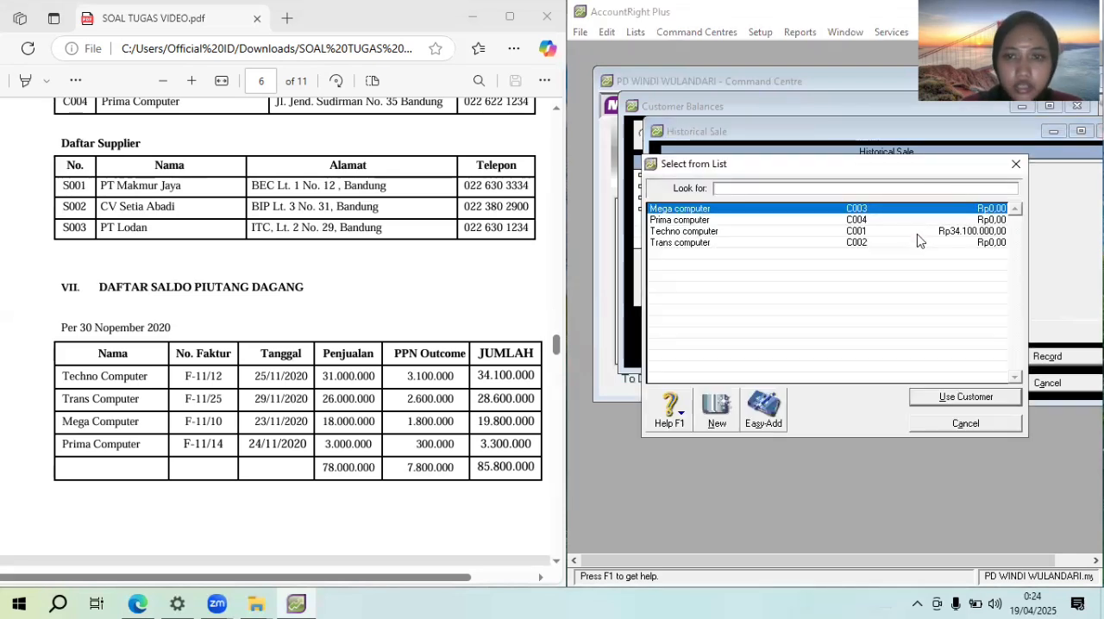
pyautogui.doubleClick(887, 244)
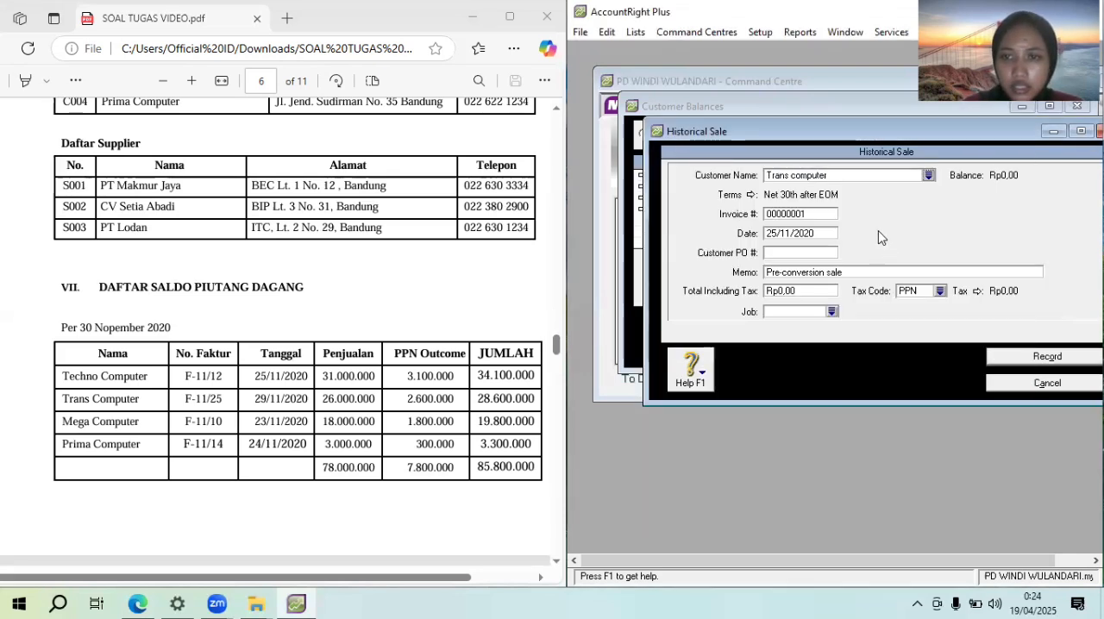
# Set the Trans computer sale's credit terms to In a Given # of Days with 30 balance due days
pyautogui.click(752, 196)
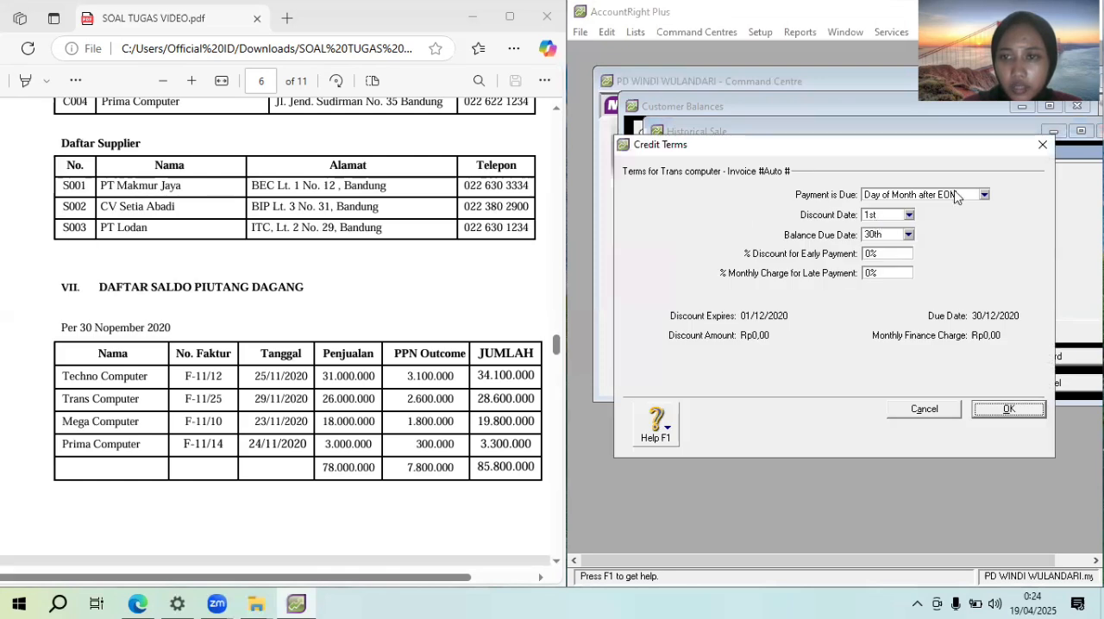
pyautogui.click(959, 196)
pyautogui.click(955, 231)
pyautogui.click(885, 236)
pyautogui.write('30')
pyautogui.click(1005, 410)
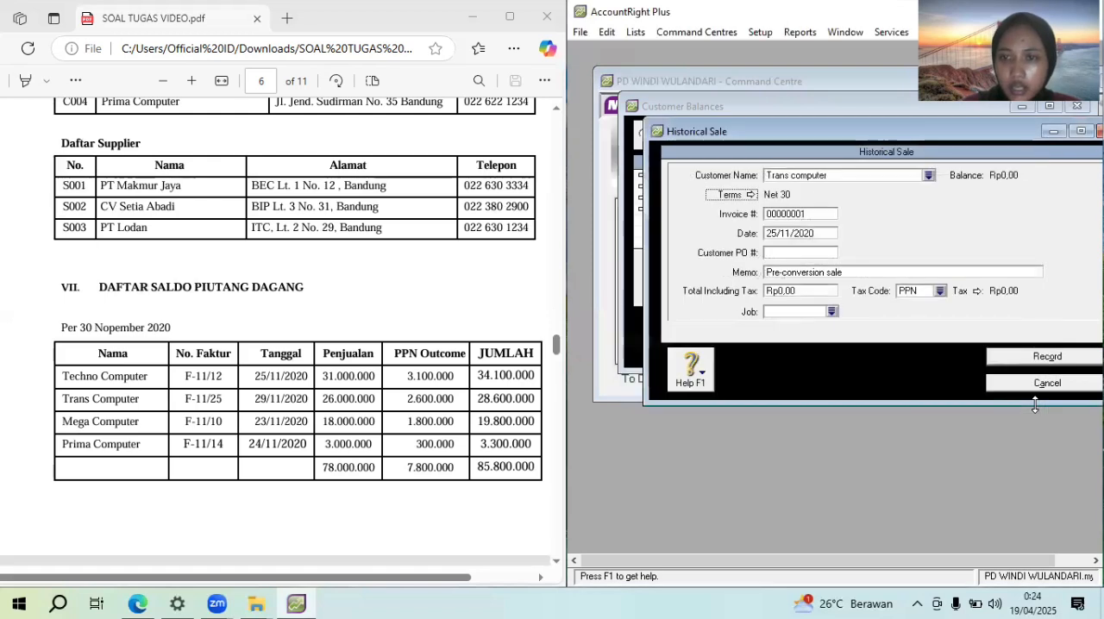
# Enter invoice number F-11//25 and the date 29/11/2020 for the Trans computer sale
pyautogui.click(794, 214)
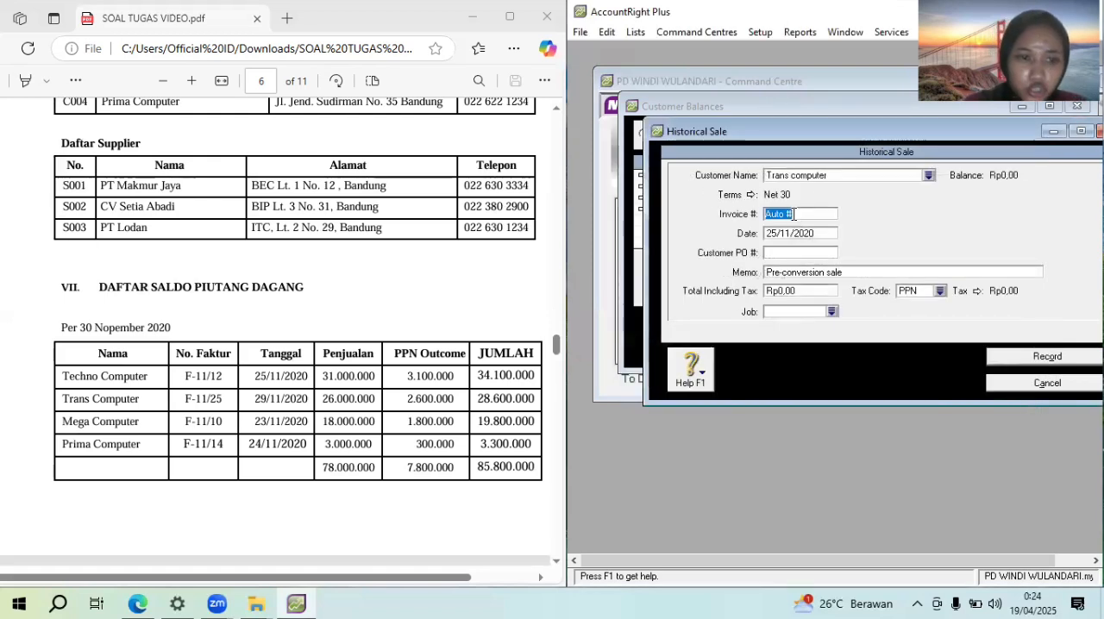
pyautogui.write('F11-')
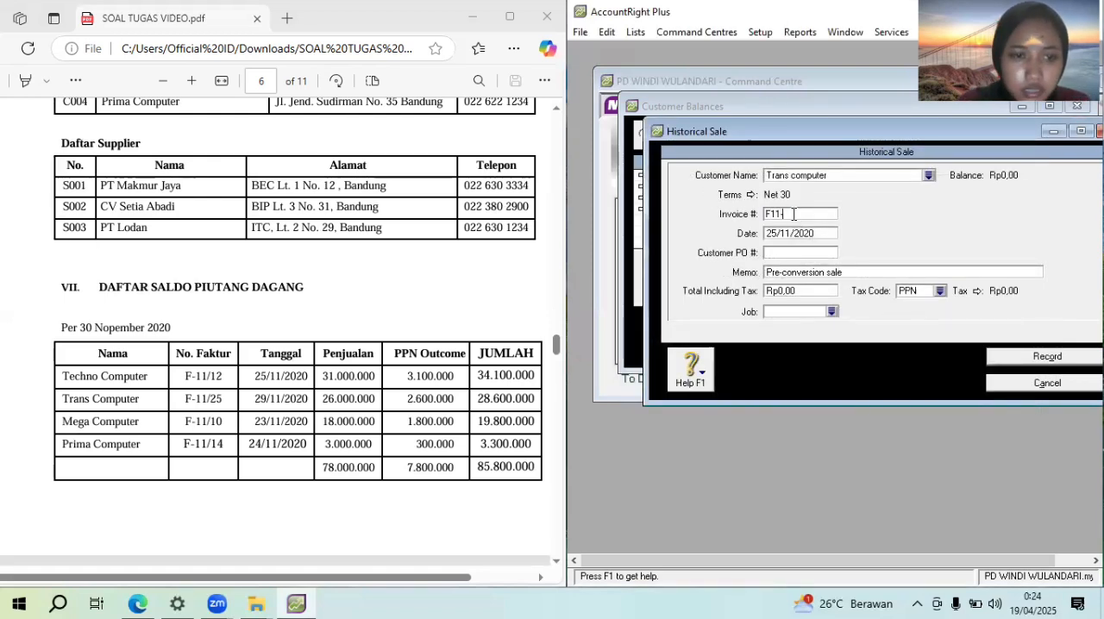
pyautogui.press('BackSpace')
pyautogui.press('BackSpace')
pyautogui.write('-11')
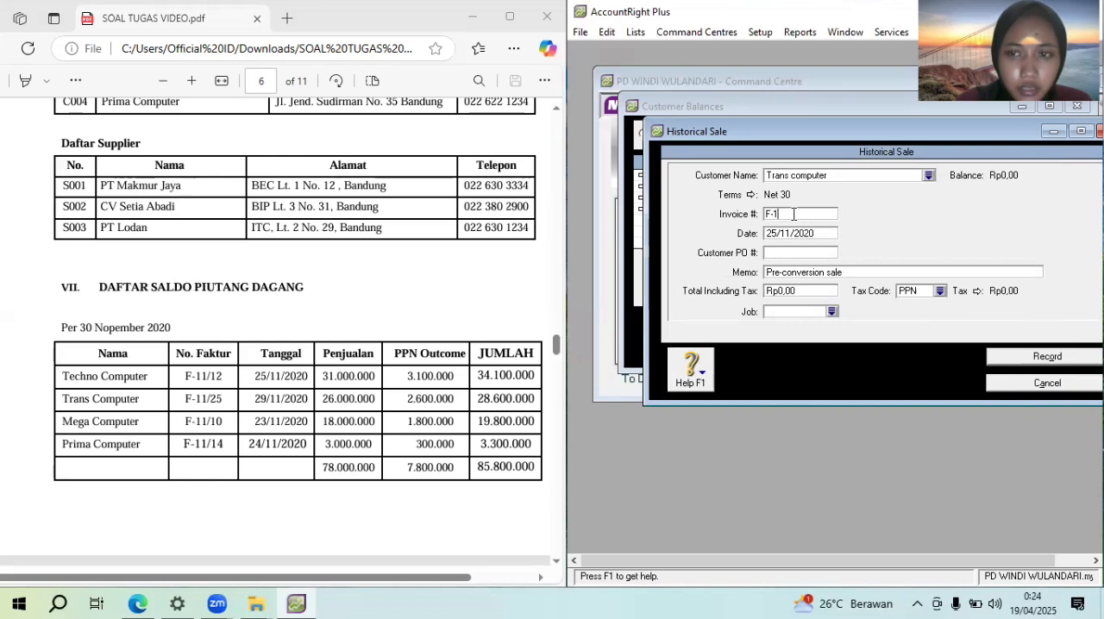
pyautogui.write('/25')
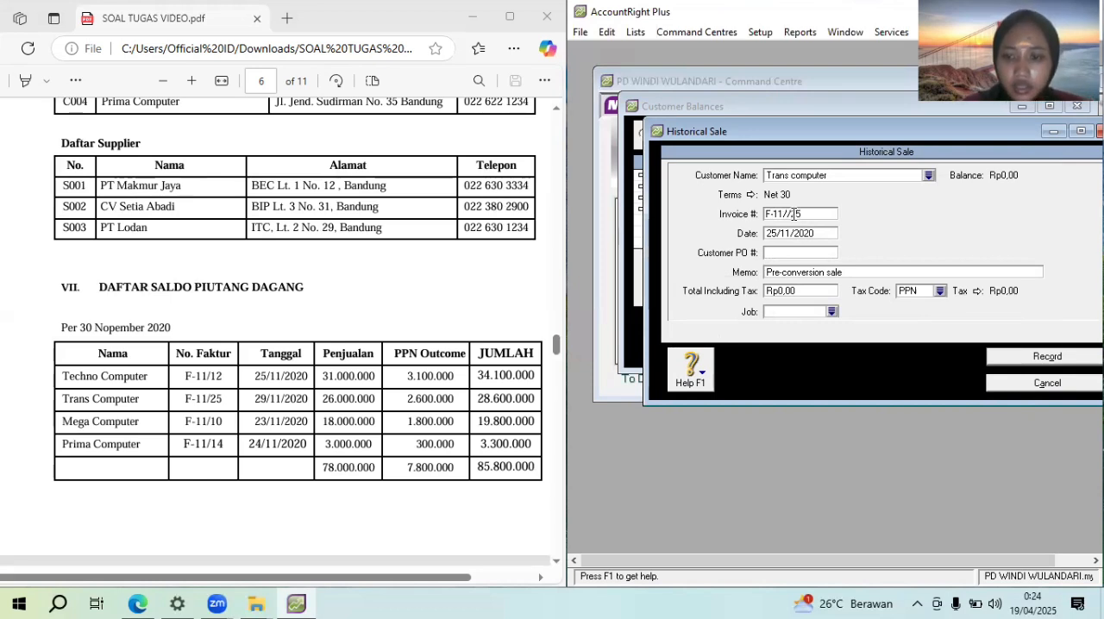
pyautogui.press('Tab')
pyautogui.write('29')
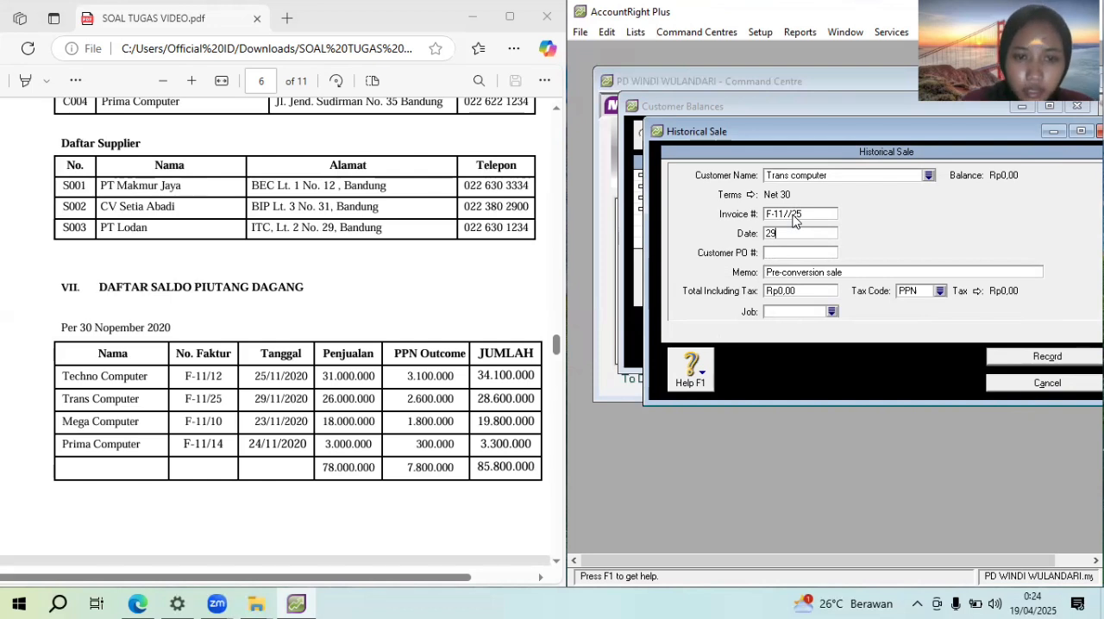
pyautogui.write('/11/2020')
# Enter the memo "Saldo awal piutang dagang" for the Trans computer sale
pyautogui.press('Tab')
pyautogui.press('Tab')
pyautogui.write('S')
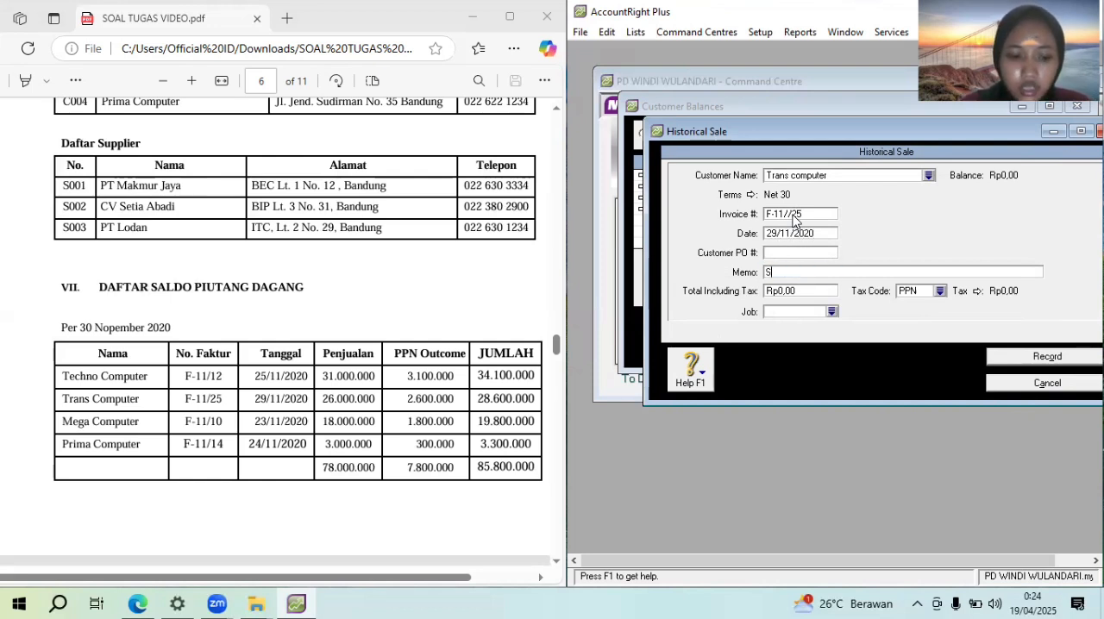
pyautogui.write('aldo awal p')
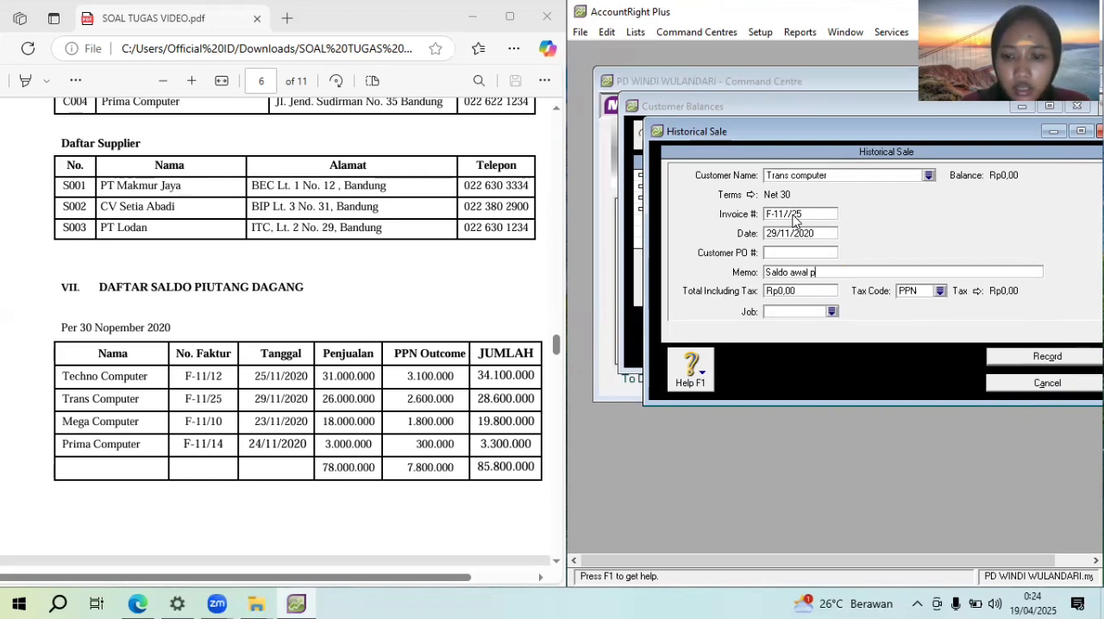
pyautogui.write('iutang dagang')
pyautogui.press('Tab')
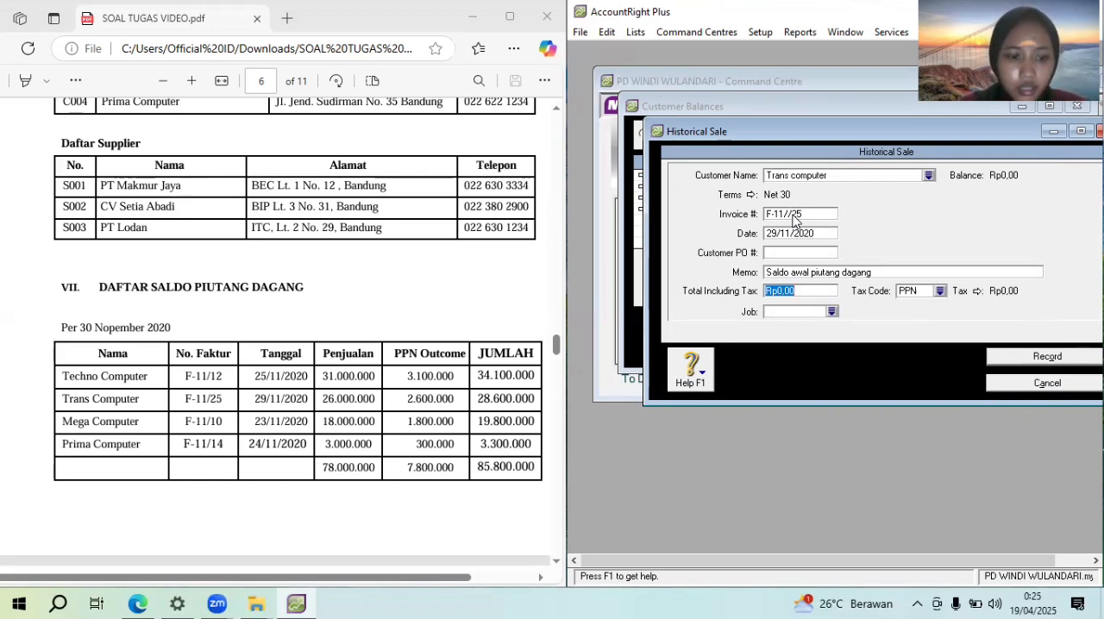
# Set the Trans computer sale's total including tax to Rp28.600.000
pyautogui.write('28')
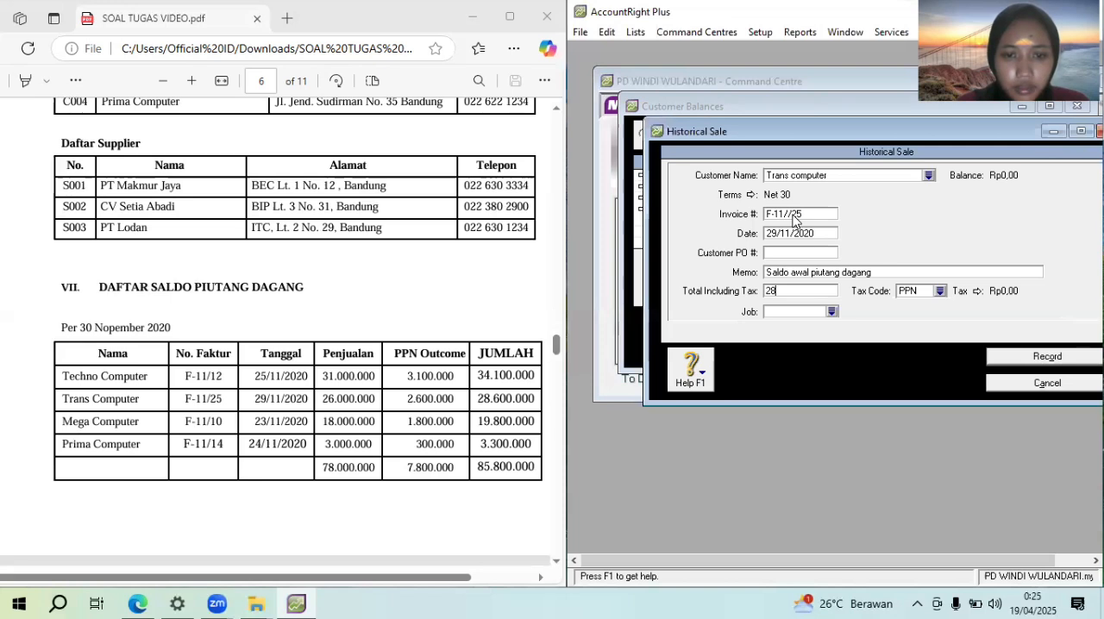
pyautogui.write('.600.000')
pyautogui.press('Tab')
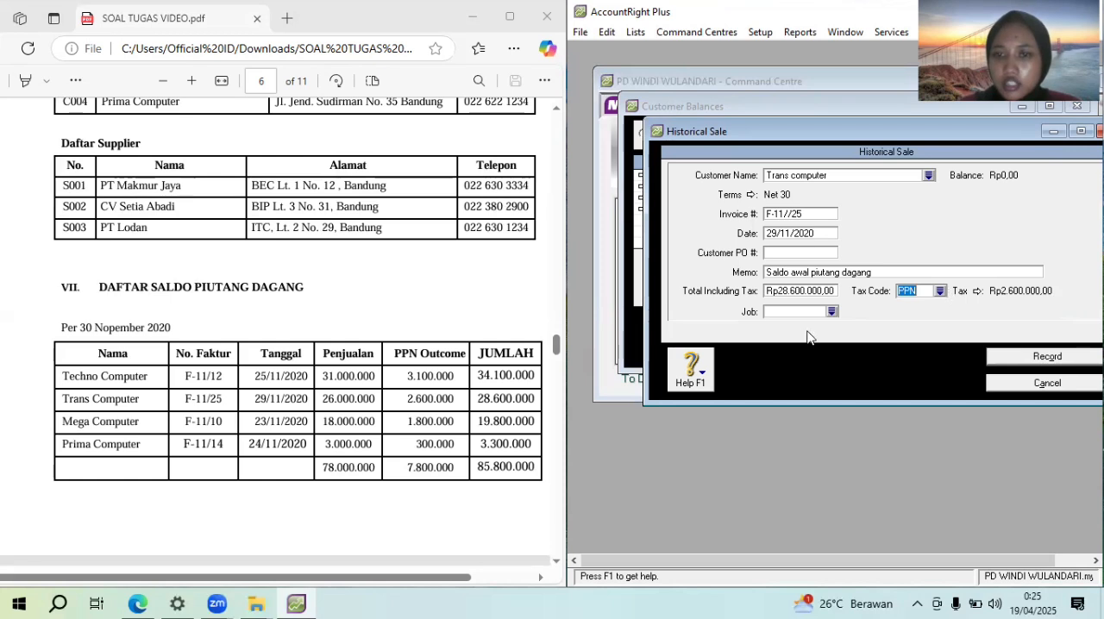
# Change the Trans computer sale's tax code to N-T and record the sale
pyautogui.click(939, 292)
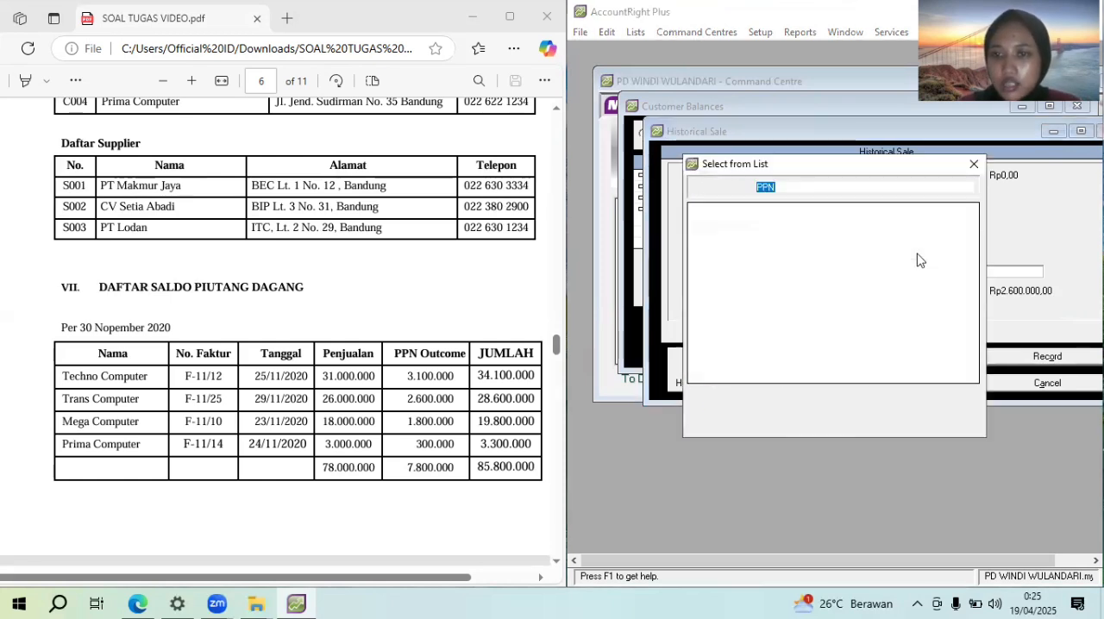
pyautogui.click(897, 209)
pyautogui.click(964, 397)
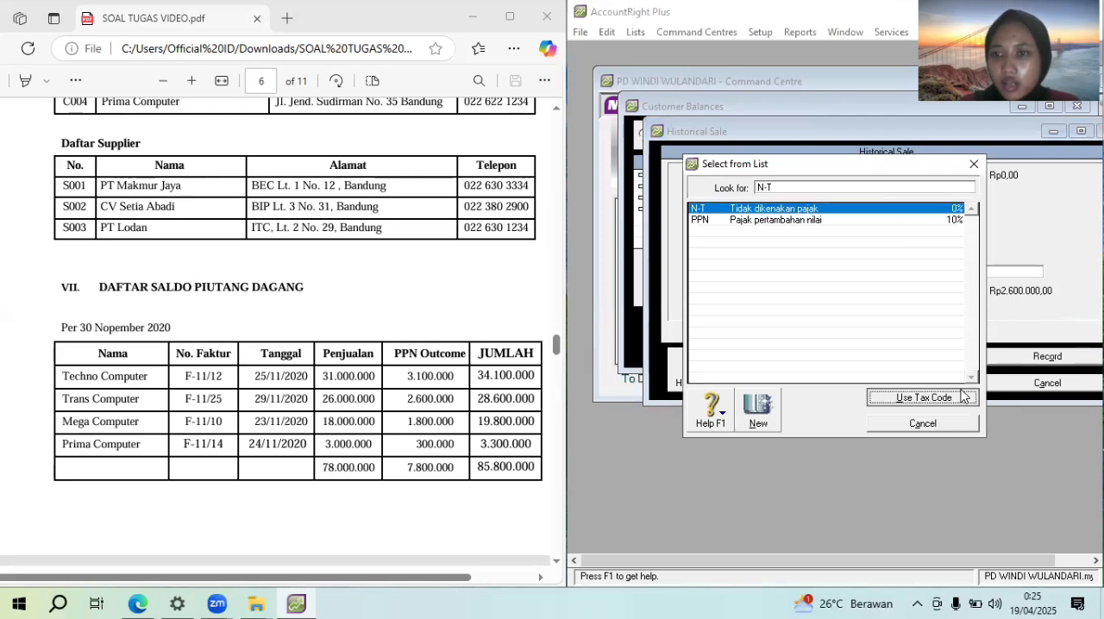
pyautogui.click(1044, 359)
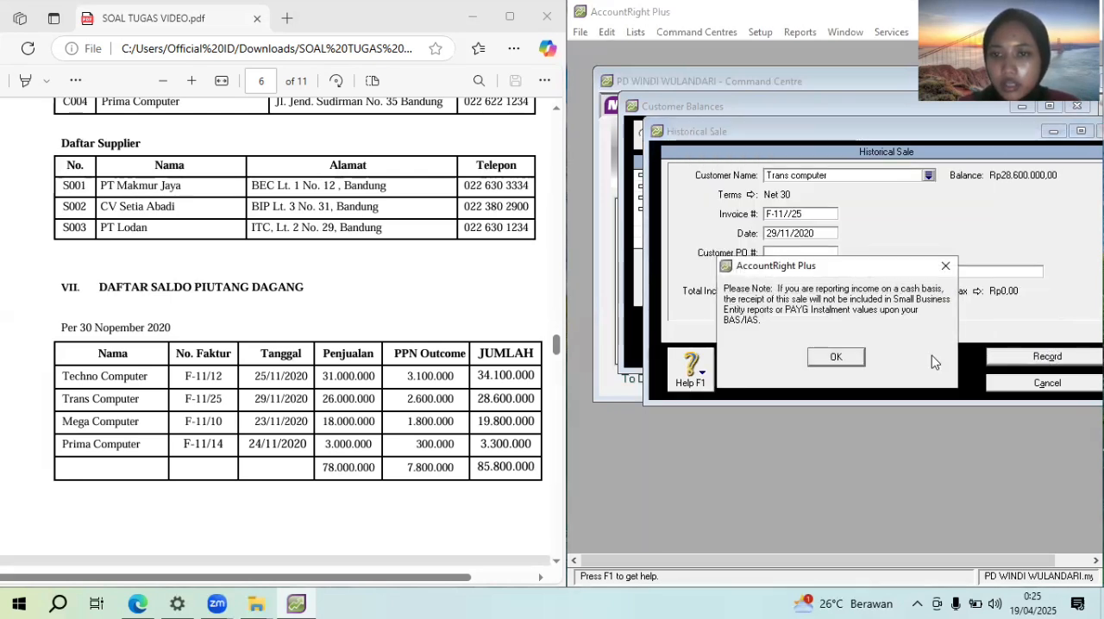
pyautogui.click(837, 358)
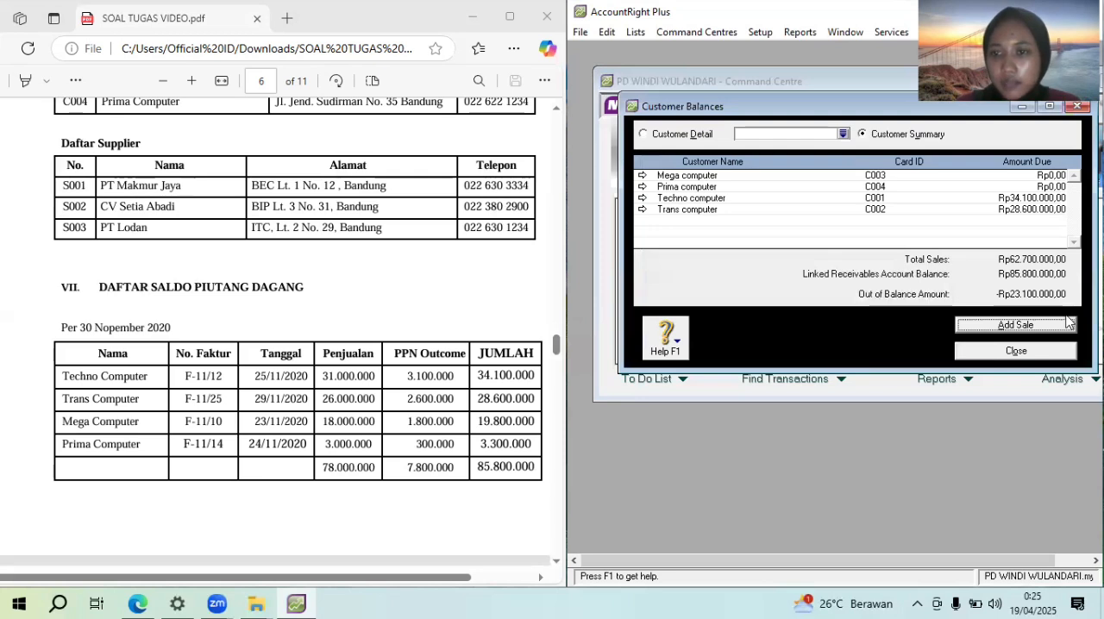
# Add another historical sale for the customer Mega computer
pyautogui.click(1061, 325)
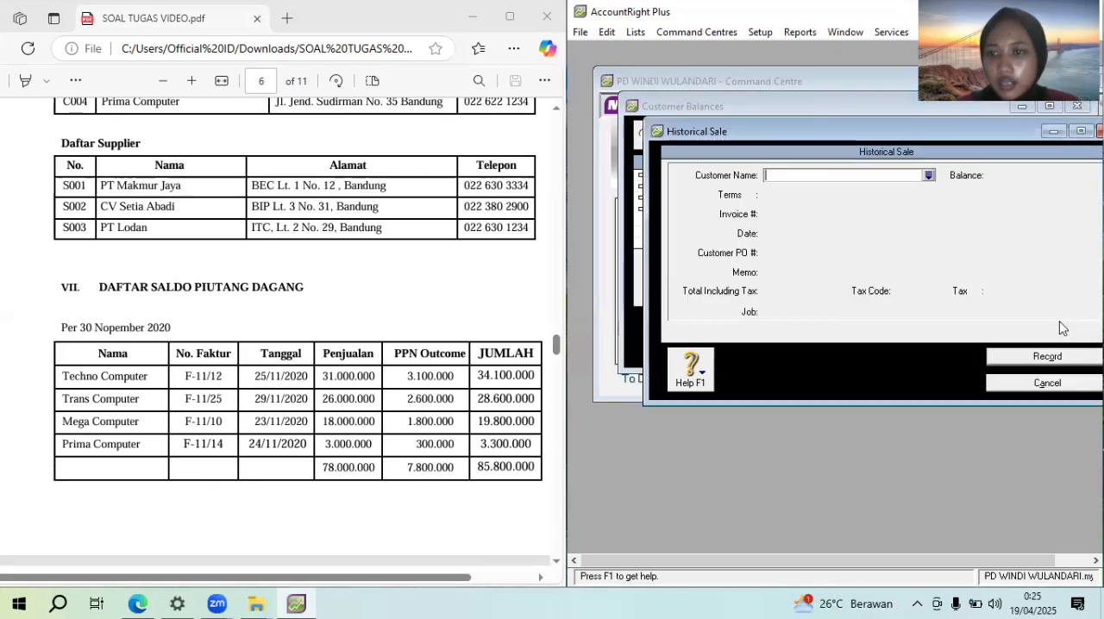
pyautogui.click(929, 176)
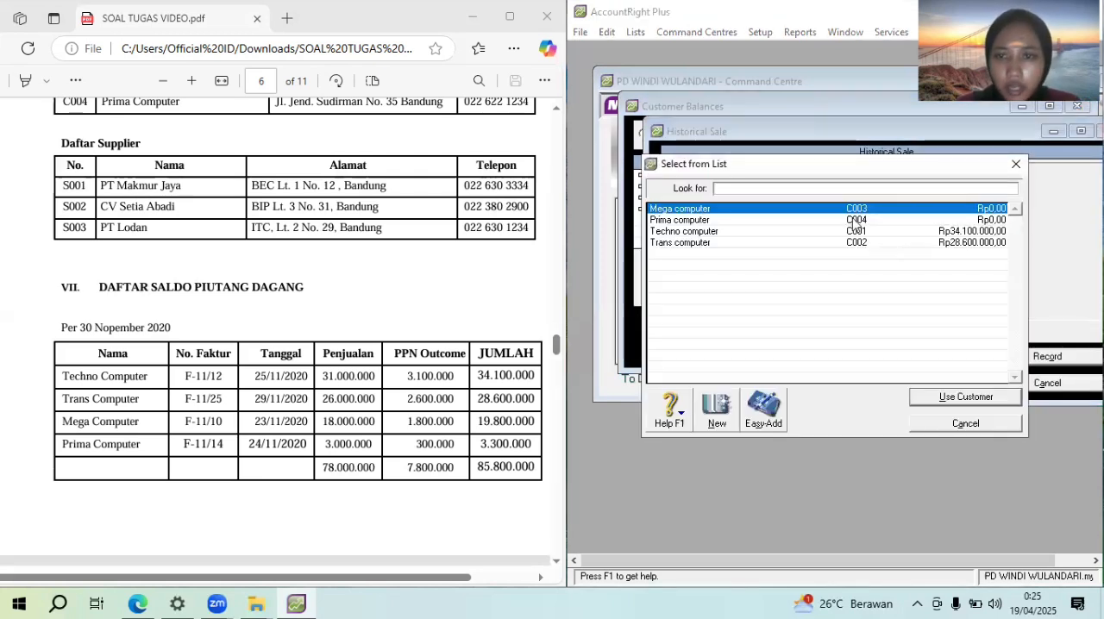
pyautogui.doubleClick(867, 210)
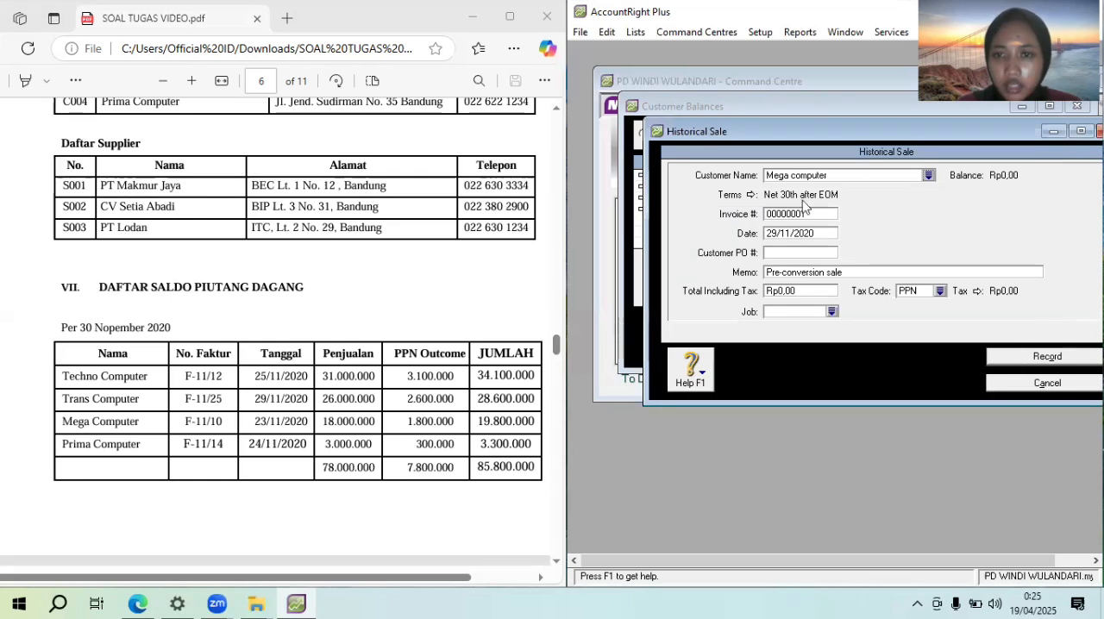
# Set the Mega computer sale's credit terms to In a Given # of Days with 30 balance due days
pyautogui.click(750, 195)
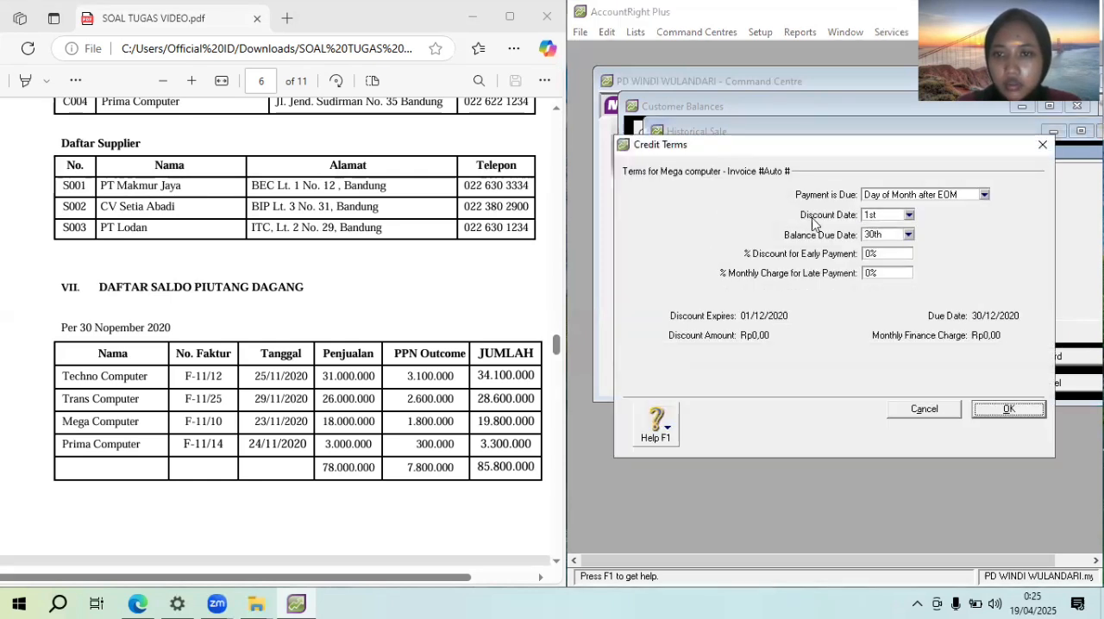
pyautogui.click(985, 195)
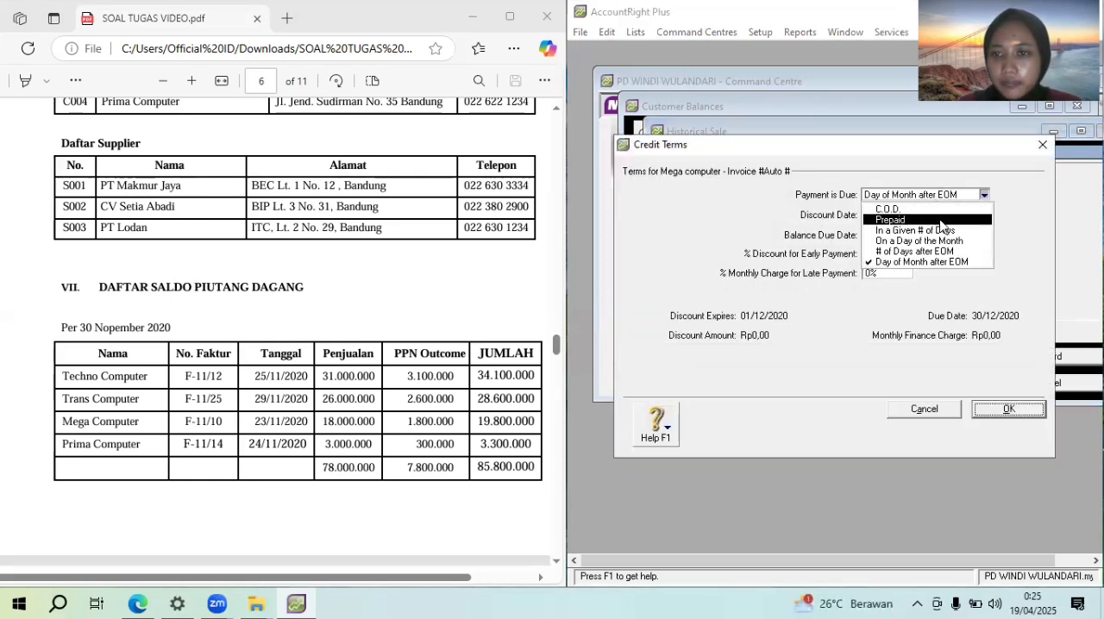
pyautogui.click(945, 233)
pyautogui.click(891, 237)
pyautogui.write('30')
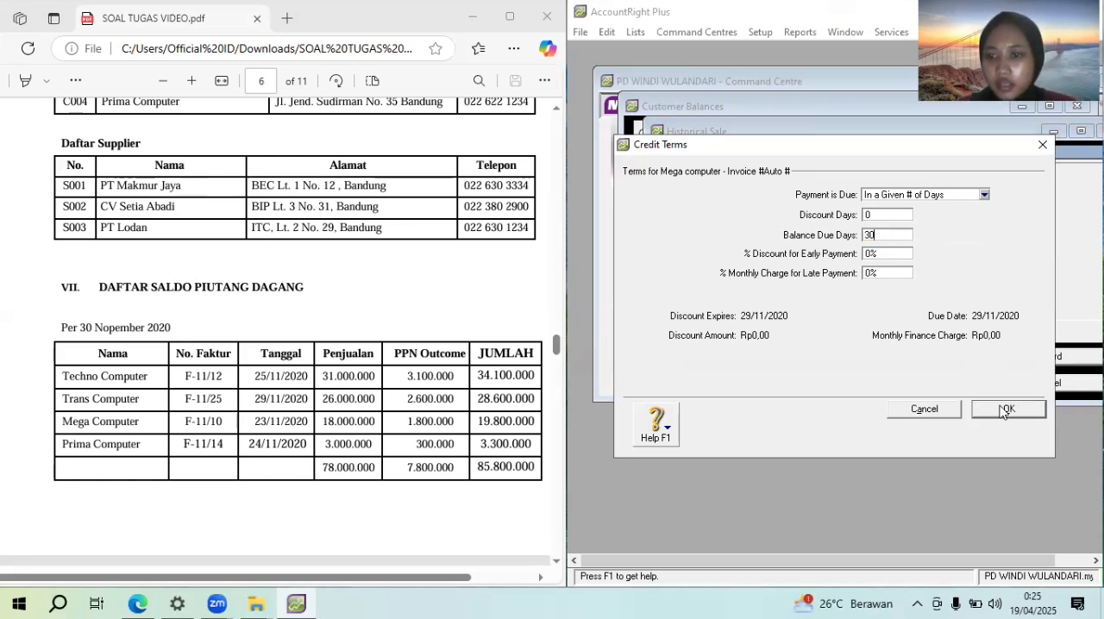
pyautogui.click(1007, 414)
# Enter invoice number F-11/10 and the date 23/11/2020 for the Mega computer sale
pyautogui.click(783, 215)
pyautogui.write('F-11/10')
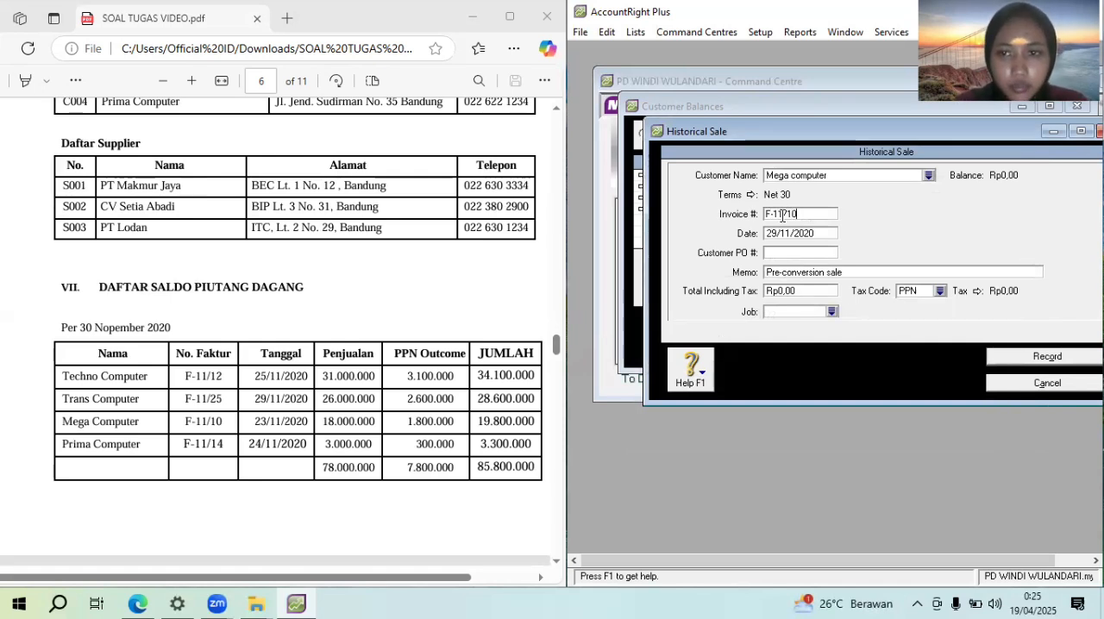
pyautogui.press('Tab')
pyautogui.write('2')
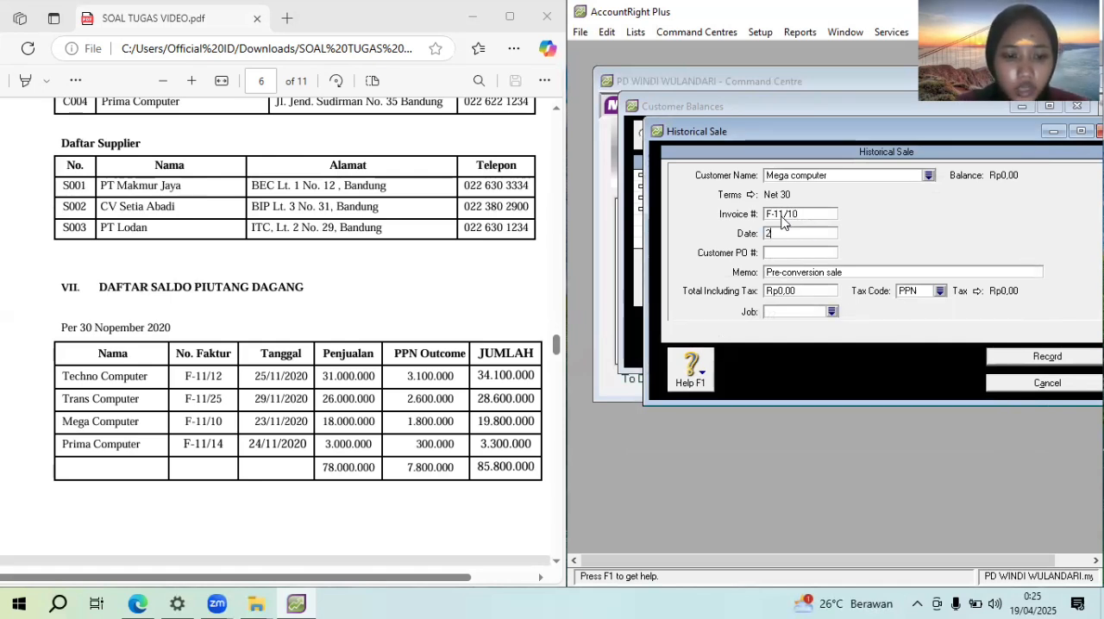
pyautogui.write('3/11/2020')
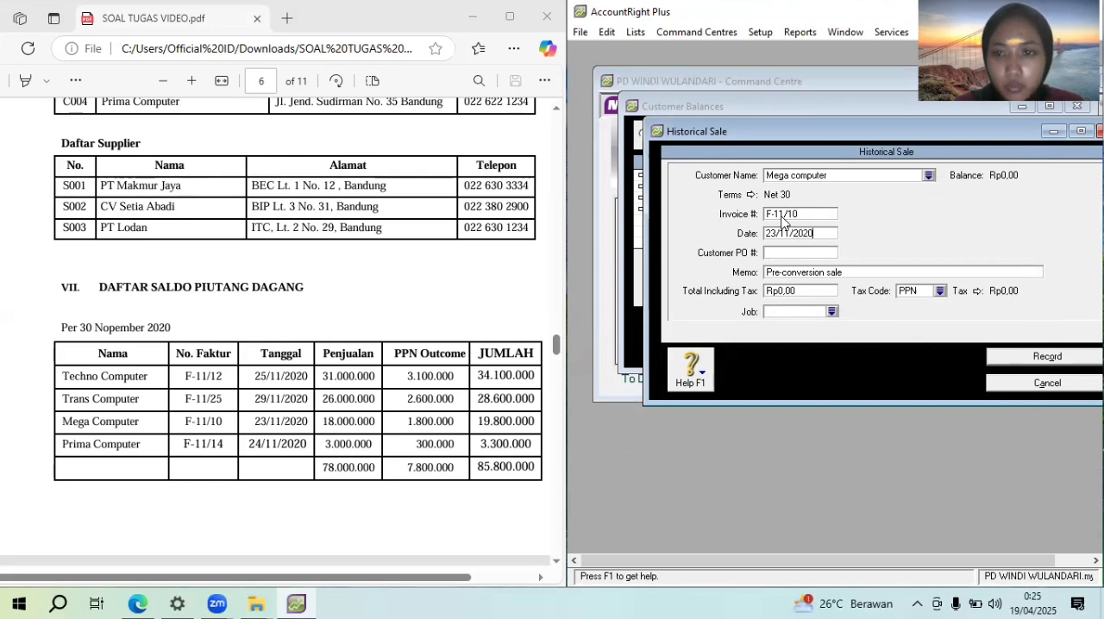
# Enter the memo "Saldo awal piutang dagang" for the Mega computer sale
pyautogui.press('Tab')
pyautogui.press('Tab')
pyautogui.write('S')
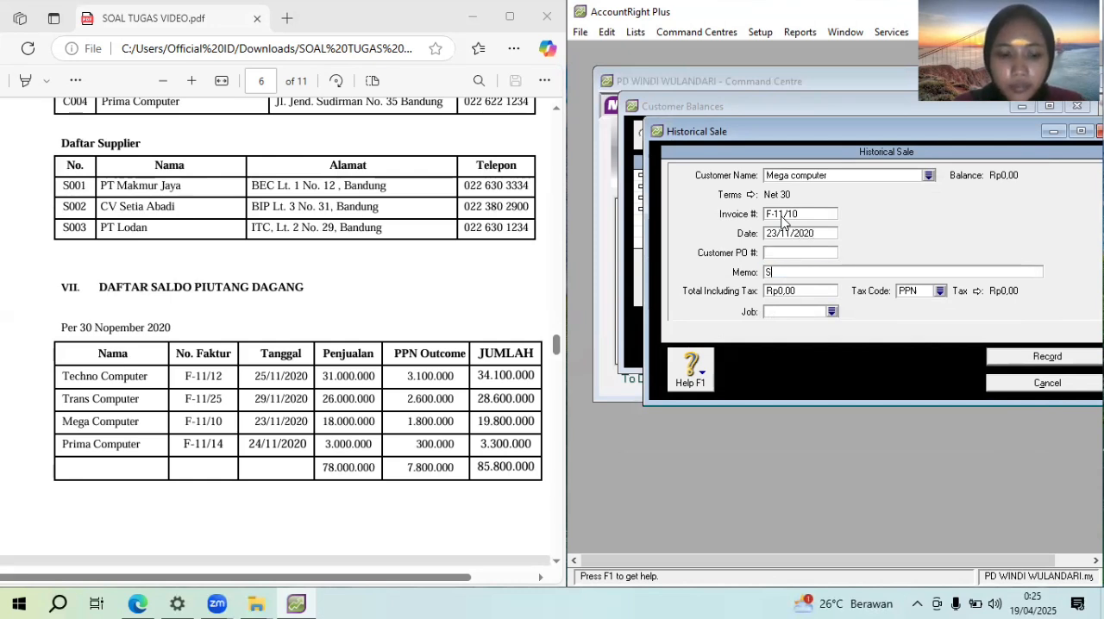
pyautogui.write('aldo awal')
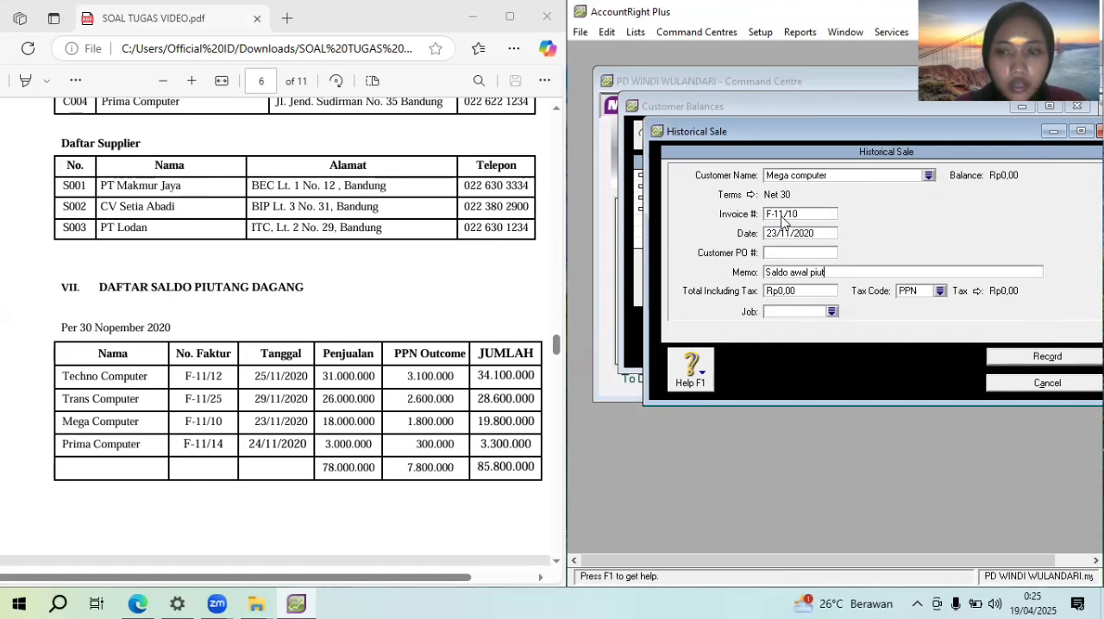
pyautogui.write('piutang dagang')
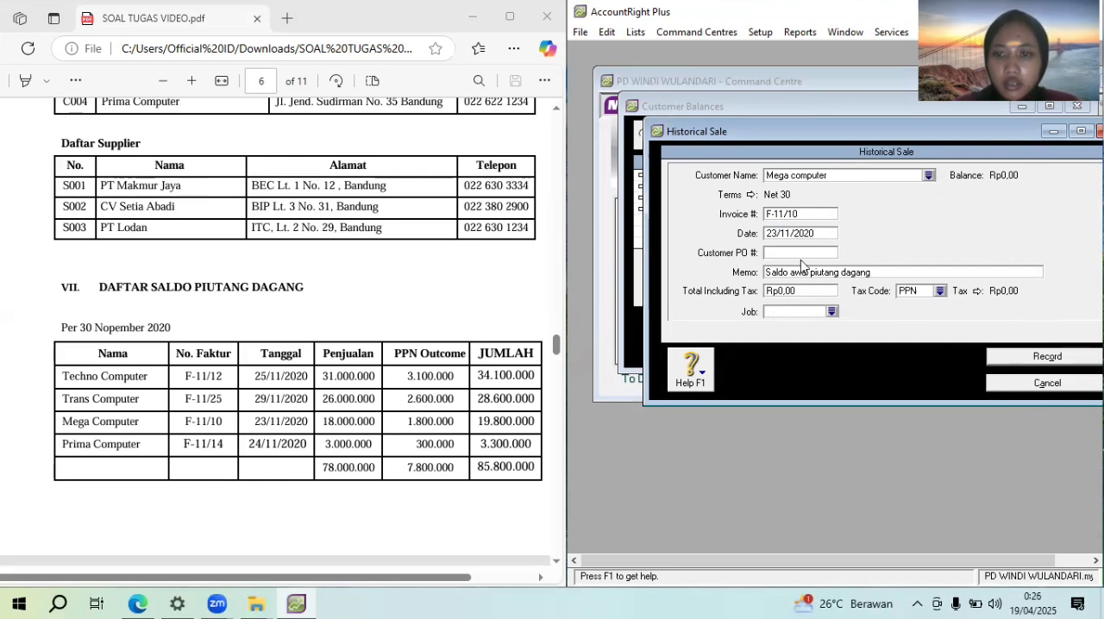
# Set the Mega computer sale's total including tax to Rp19.800.000
pyautogui.click(811, 291)
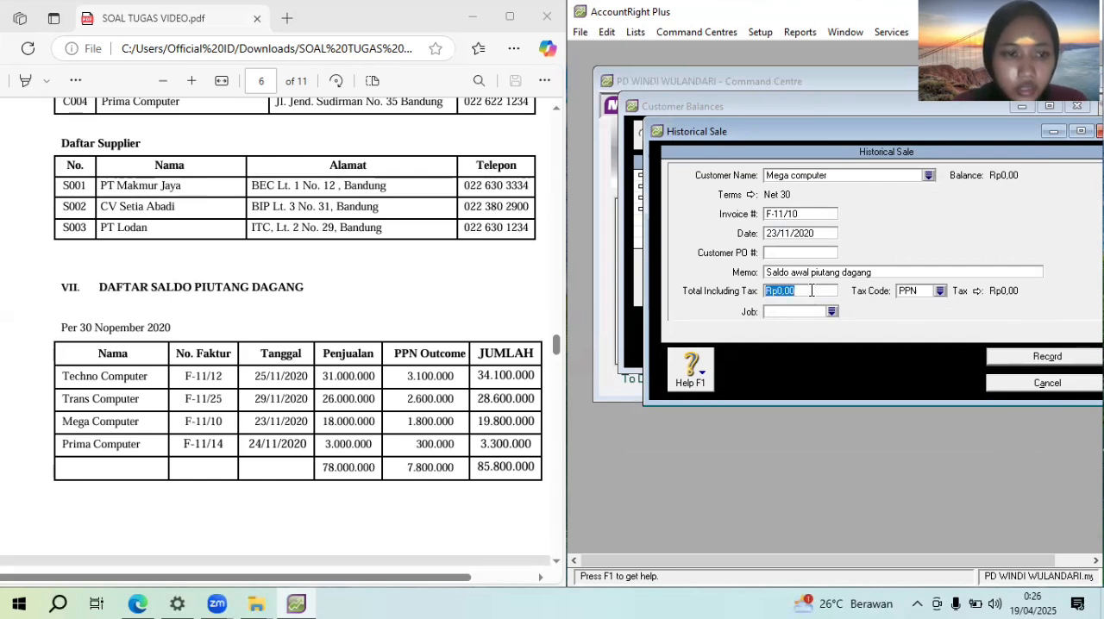
pyautogui.write('19')
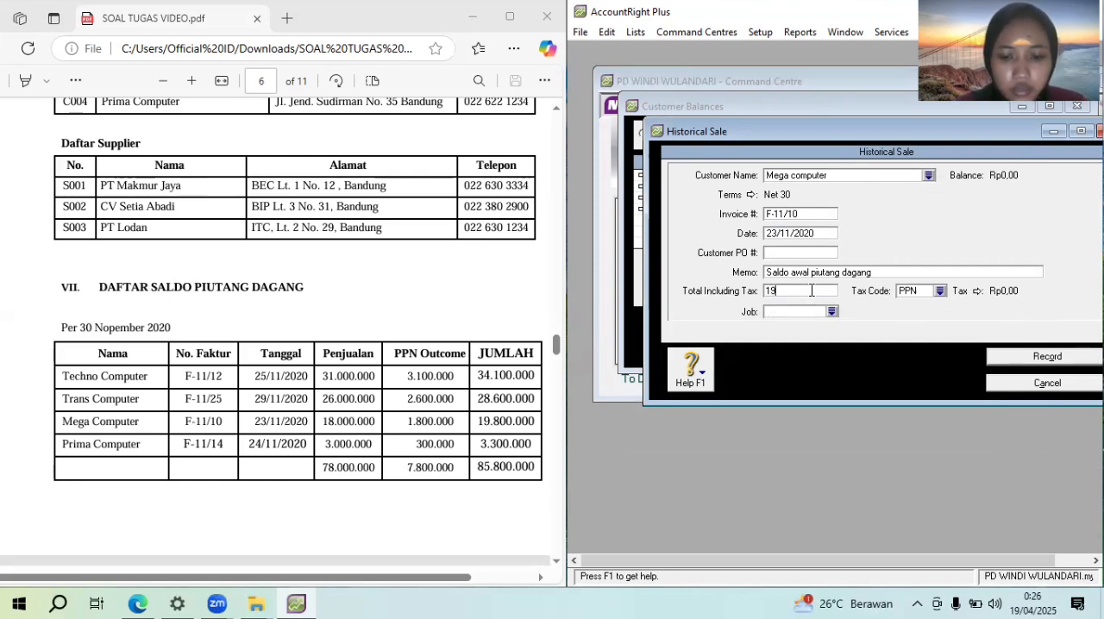
pyautogui.write('.800.0000')
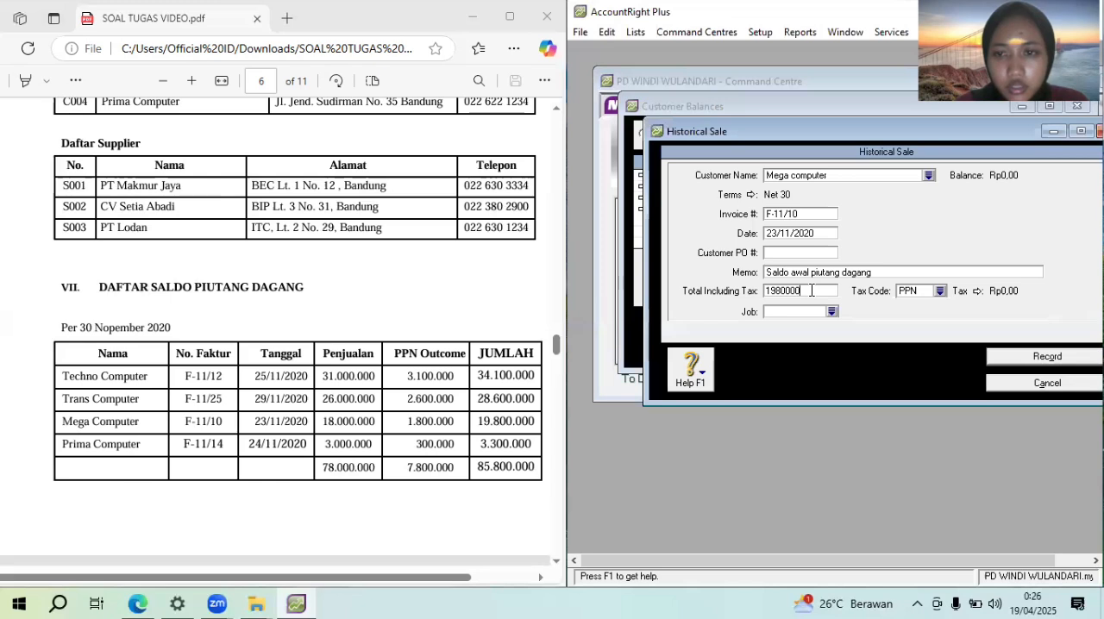
pyautogui.write('0')
pyautogui.press('Tab')
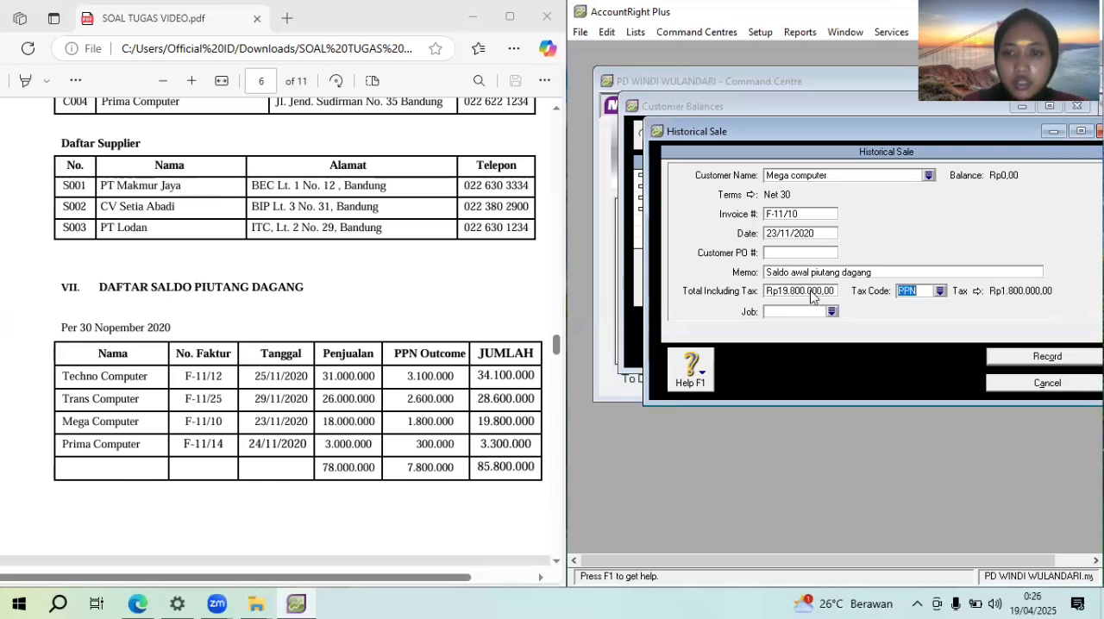
# Change the Mega computer sale's tax code to N-T and record the sale
pyautogui.click(941, 293)
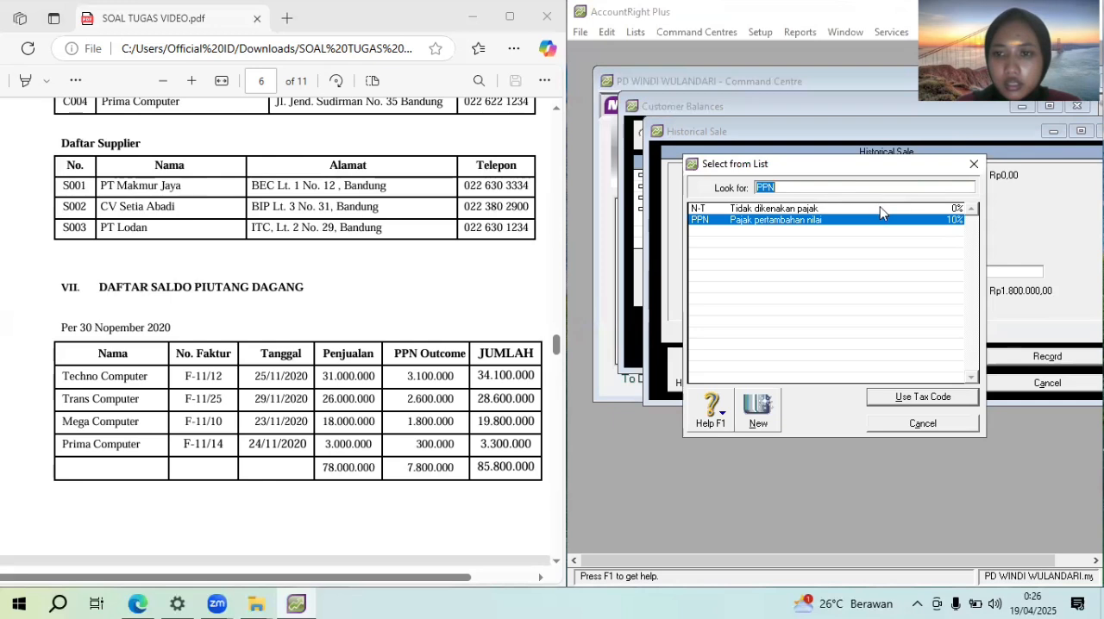
pyautogui.click(880, 208)
pyautogui.click(928, 399)
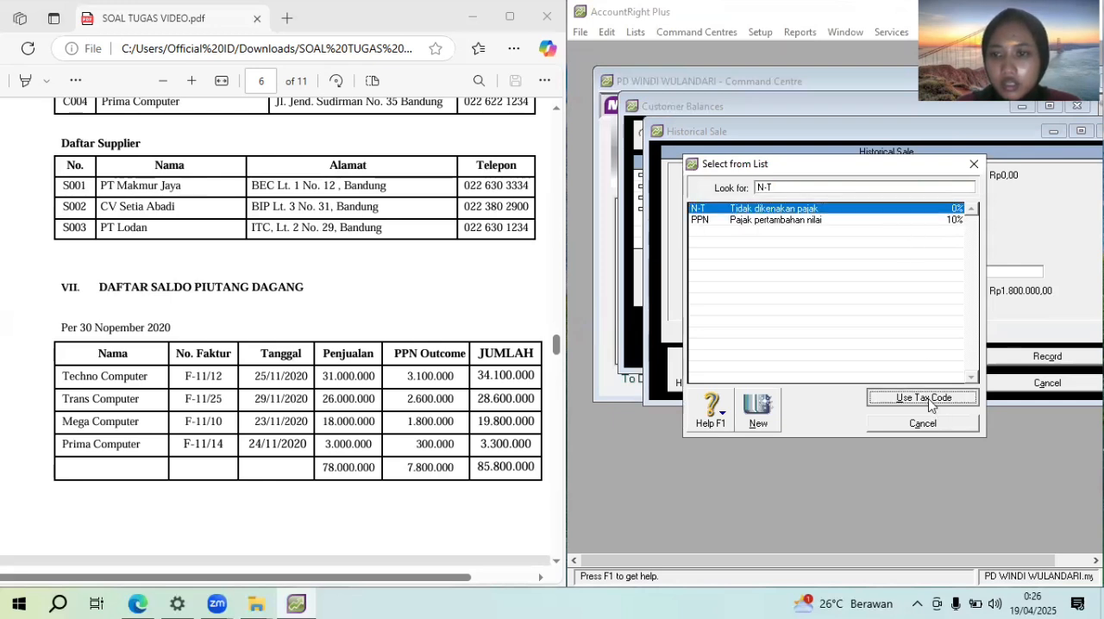
pyautogui.click(1048, 359)
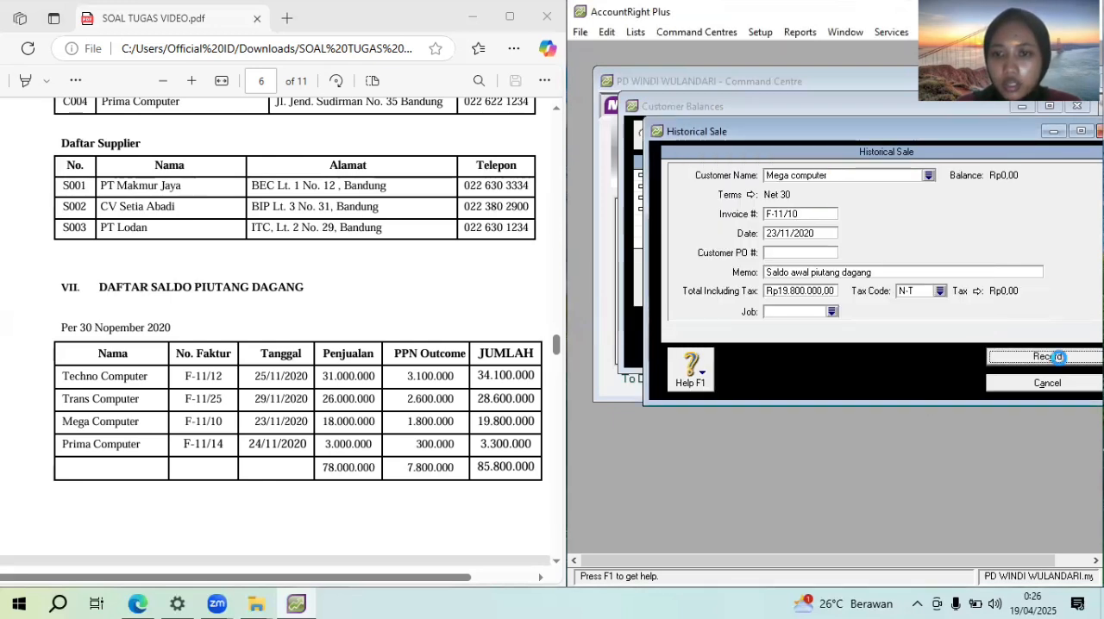
pyautogui.click(833, 358)
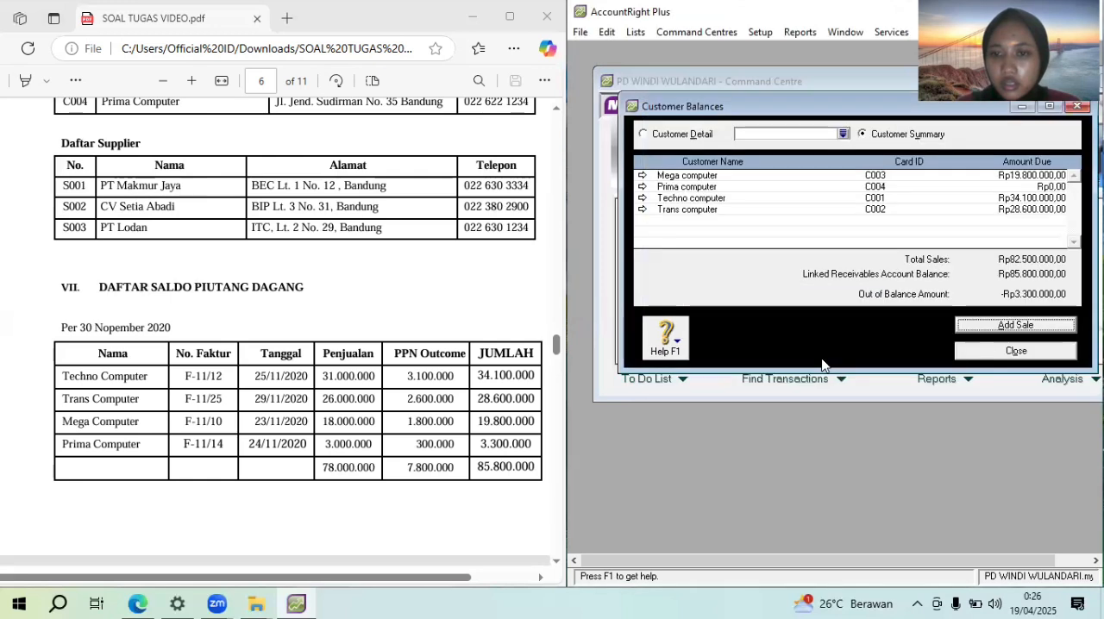
# Add another historical sale for the customer Prima computer
pyautogui.click(1003, 330)
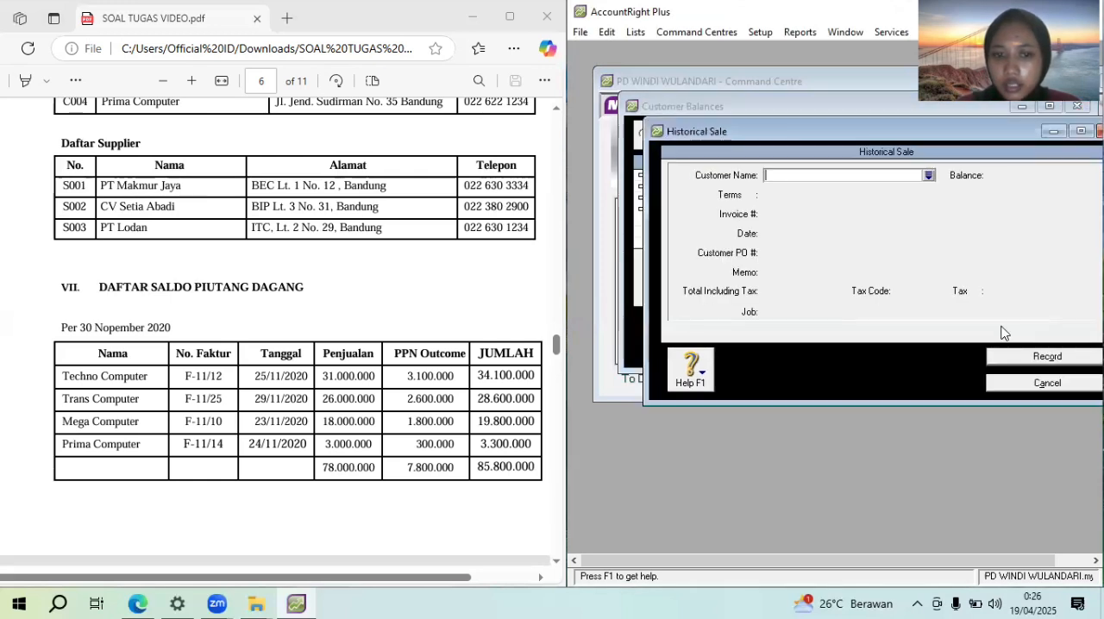
pyautogui.click(929, 175)
pyautogui.doubleClick(880, 221)
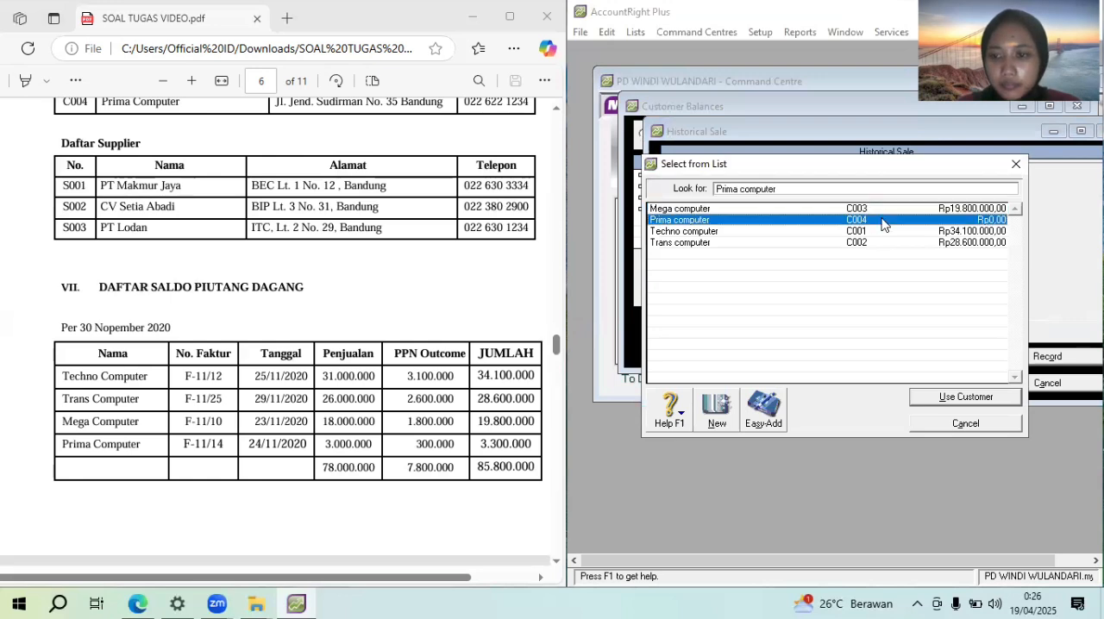
# Set the Prima computer sale's credit terms to In a Given # of Days with 30 balance due days
pyautogui.click(750, 195)
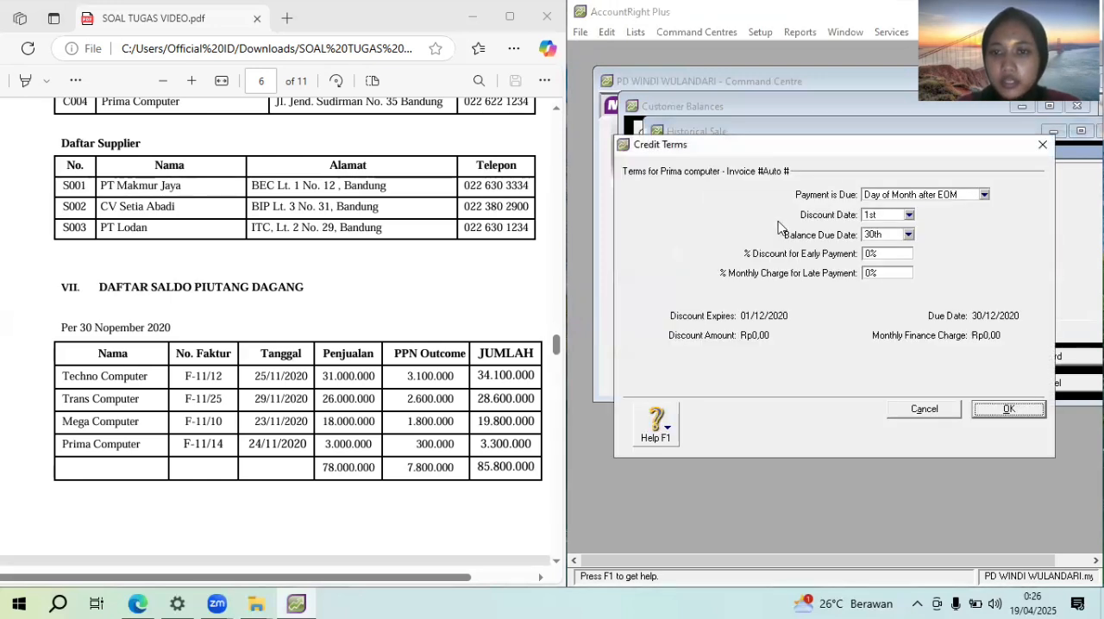
pyautogui.click(906, 196)
pyautogui.click(908, 231)
pyautogui.click(892, 235)
pyautogui.write('30')
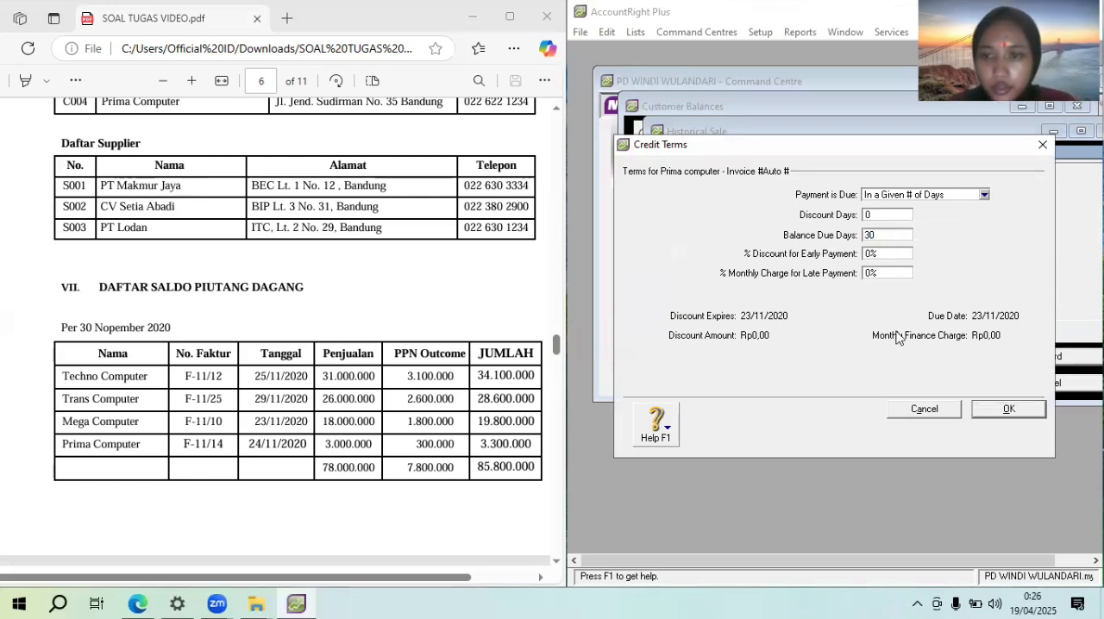
pyautogui.click(1010, 411)
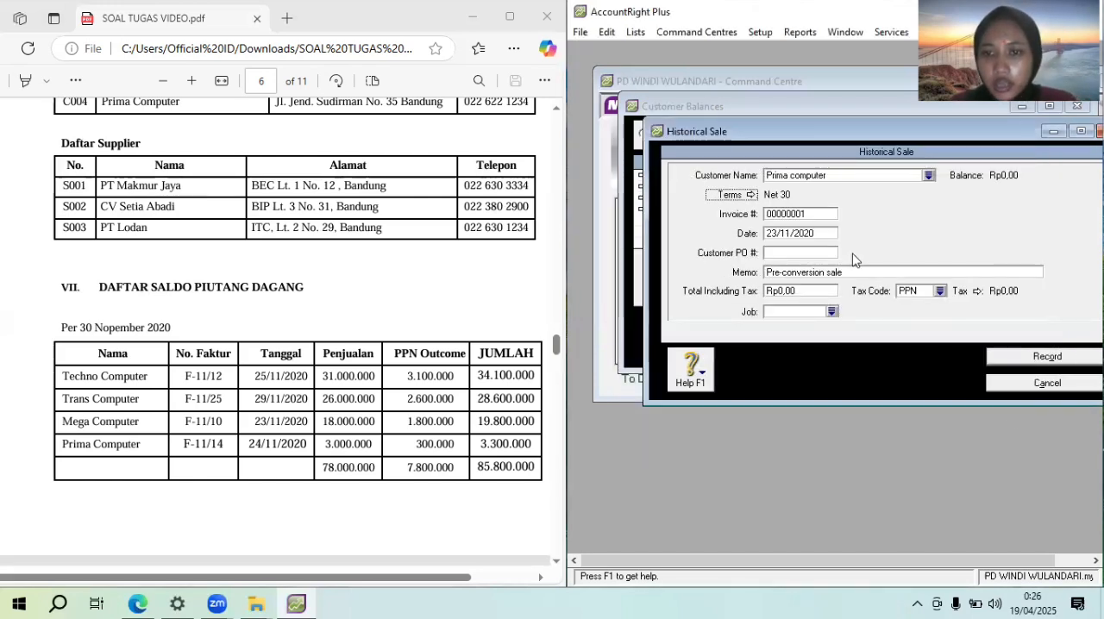
# Set the Prima computer sale's invoice number to F-11/14 and its date to 24/11/2020
pyautogui.click(807, 217)
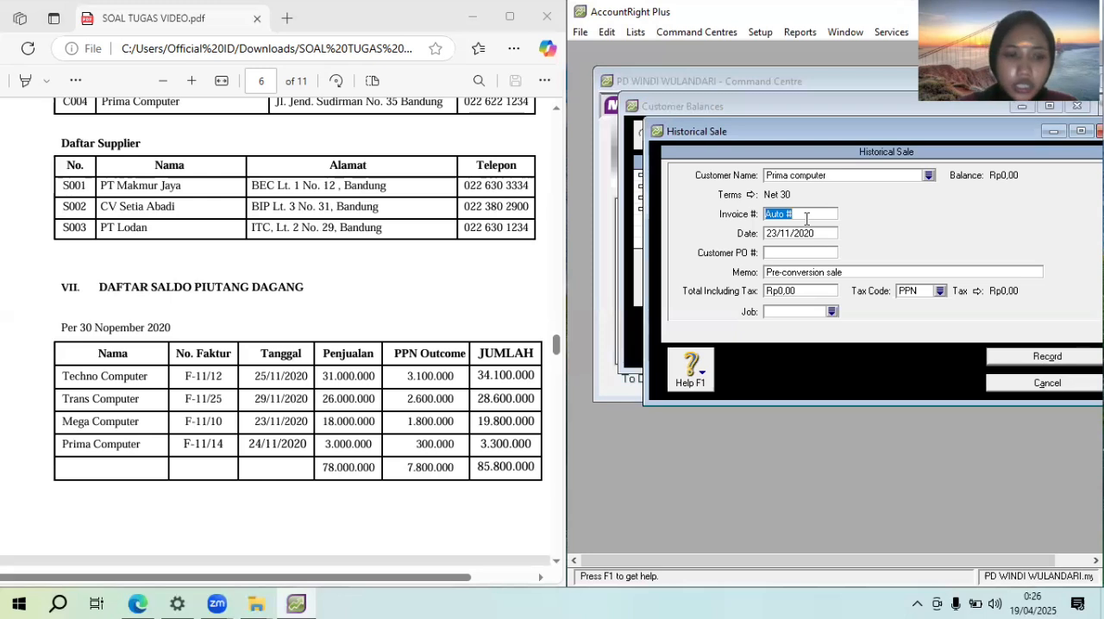
pyautogui.write('F-11')
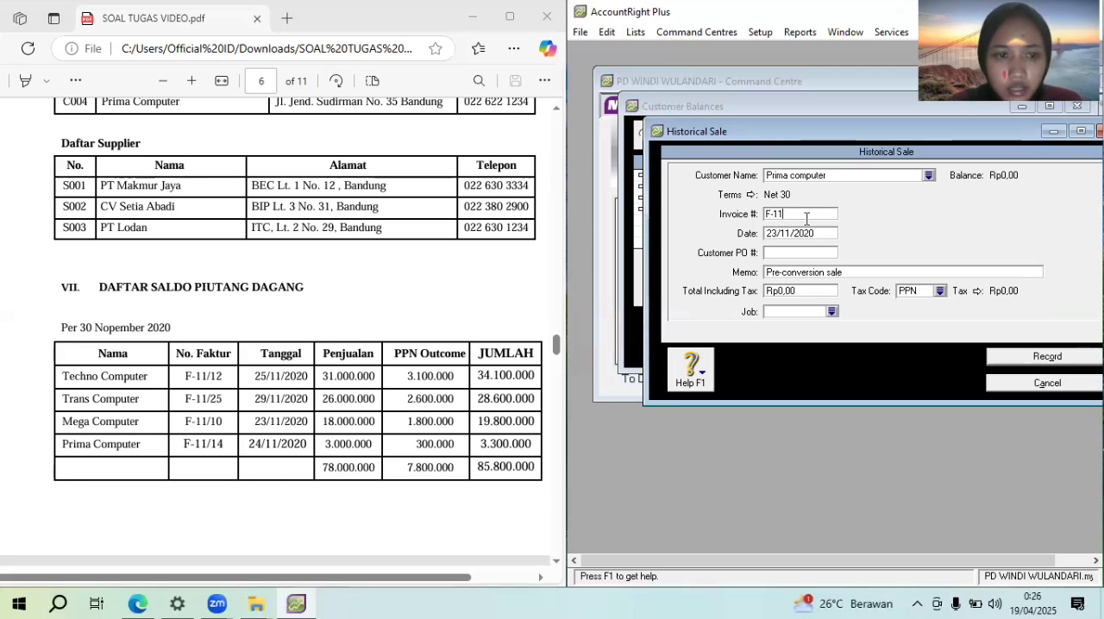
pyautogui.write('/14')
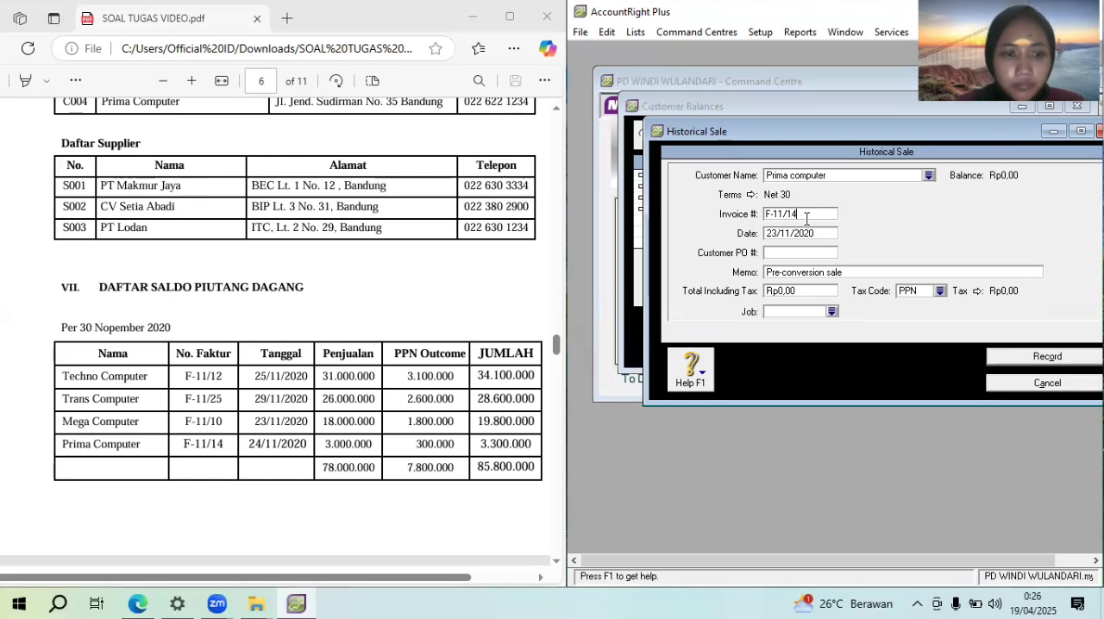
pyautogui.click(810, 230)
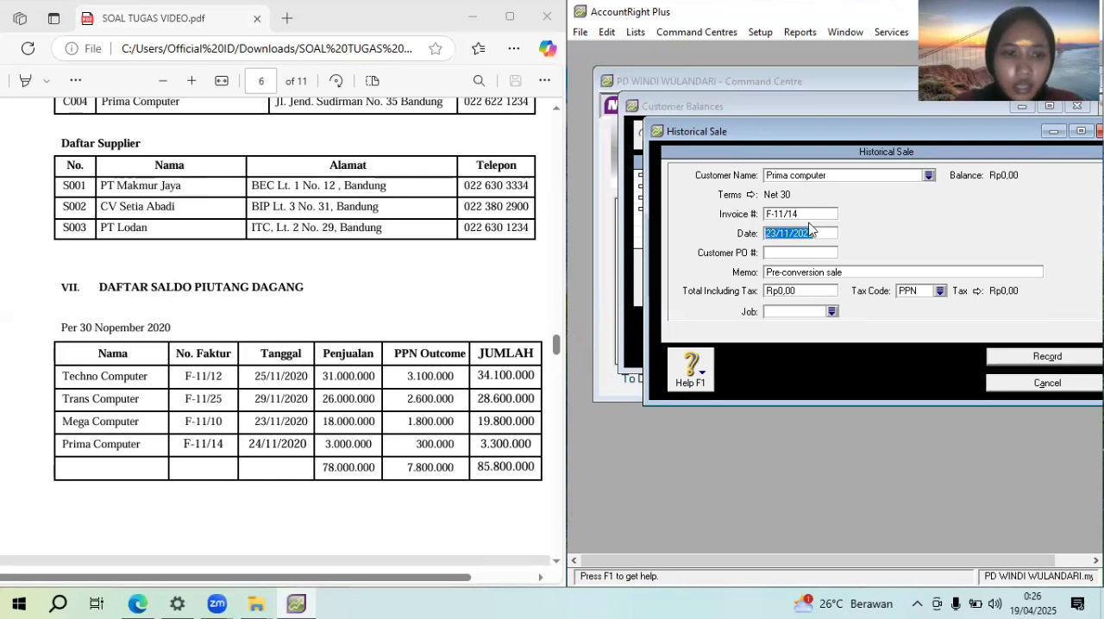
pyautogui.write('24/11/2020')
pyautogui.press('Tab')
# Enter the memo "Saldo awal piutang dagang" and a total including tax of Rp3.300.000 for the Prima computer sale
pyautogui.write('S')
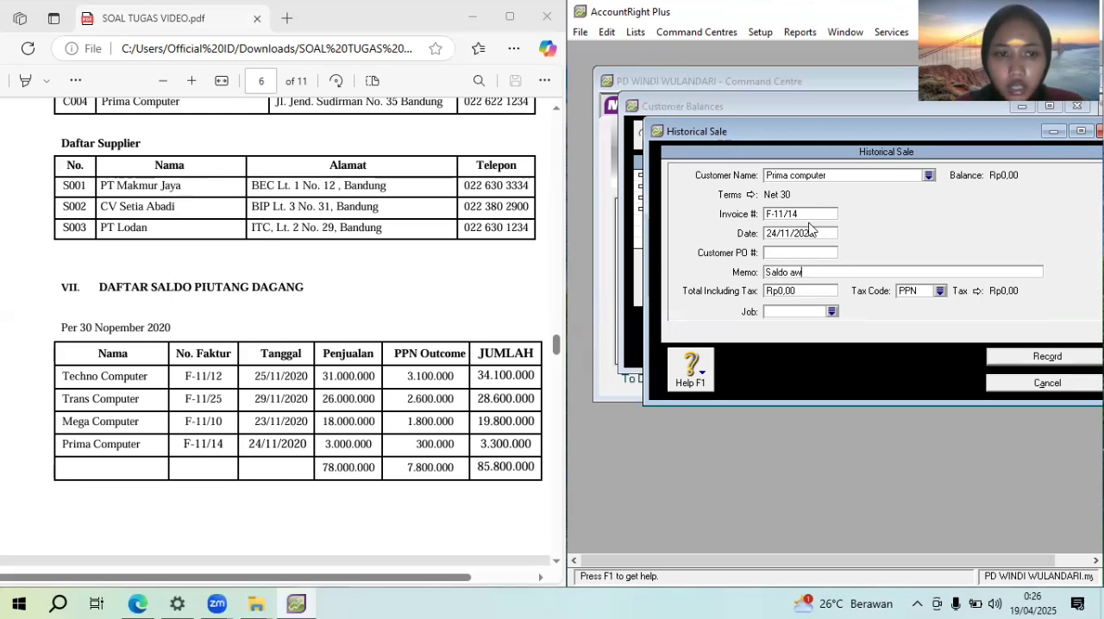
pyautogui.write('aldo awal piutang dagang')
pyautogui.press('BackSpace')
pyautogui.press('BackSpace')
pyautogui.write('g dagang')
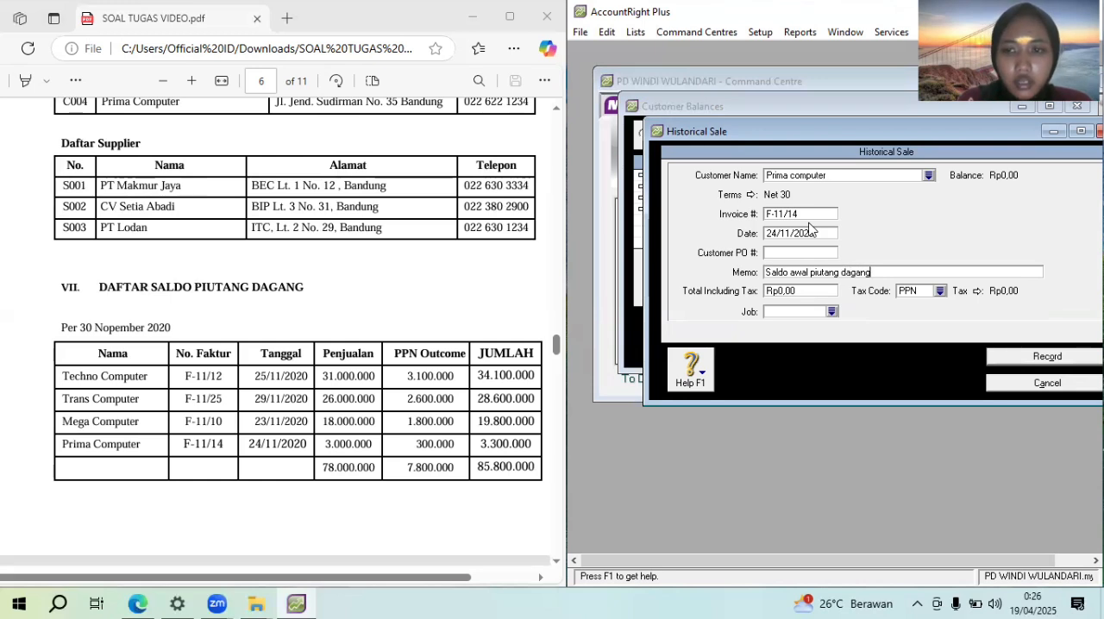
pyautogui.press('Tab')
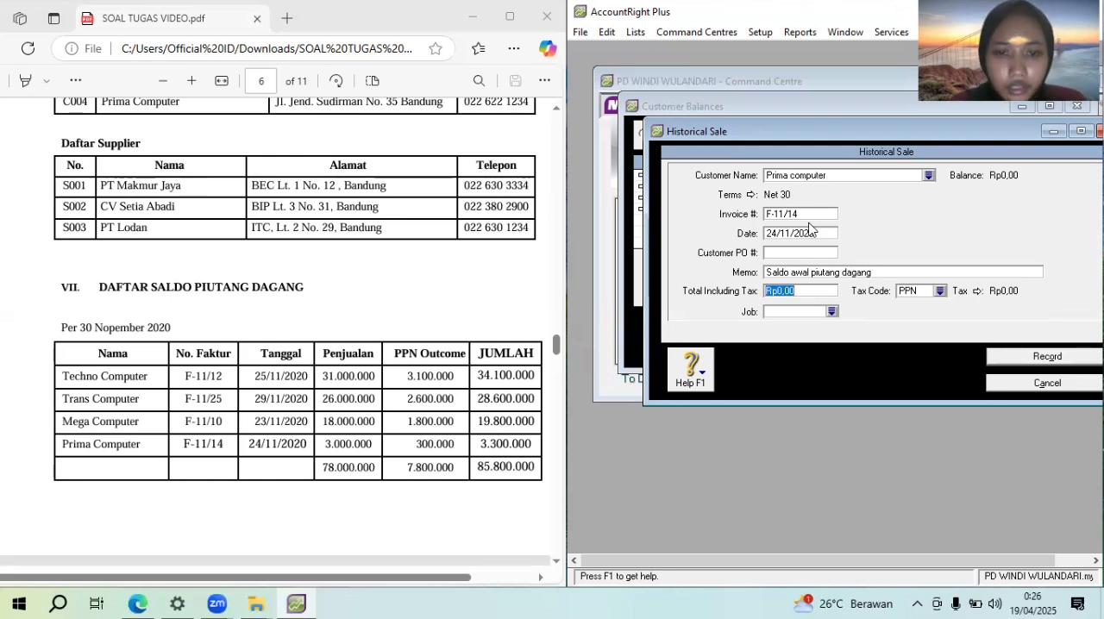
pyautogui.write('3300000')
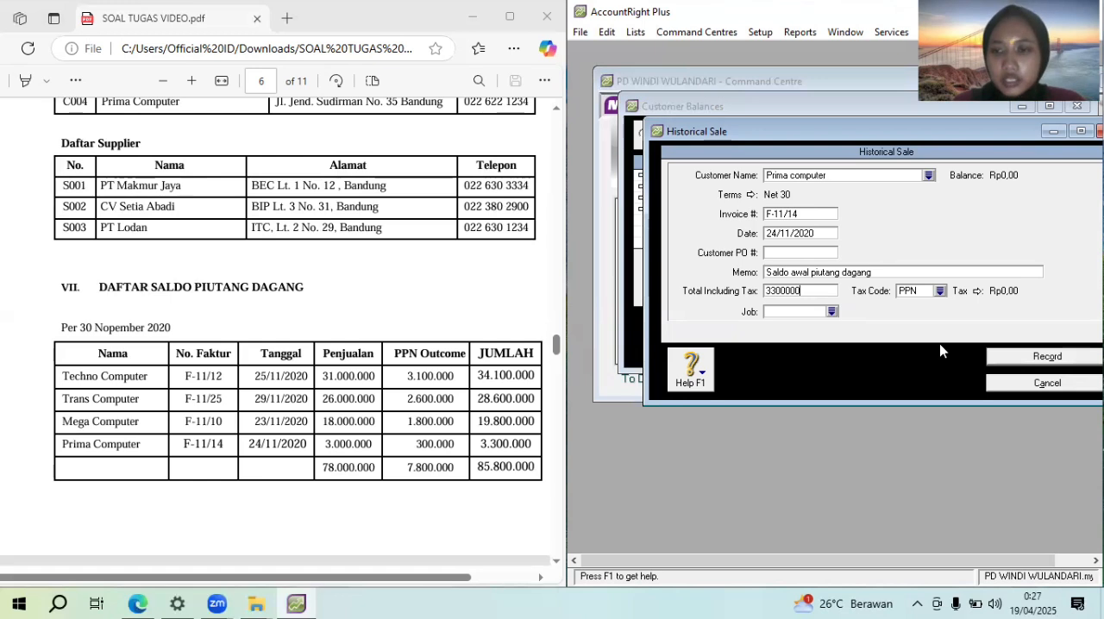
# Record the Prima computer sale with tax code N-T and close the customer balances
pyautogui.click(939, 293)
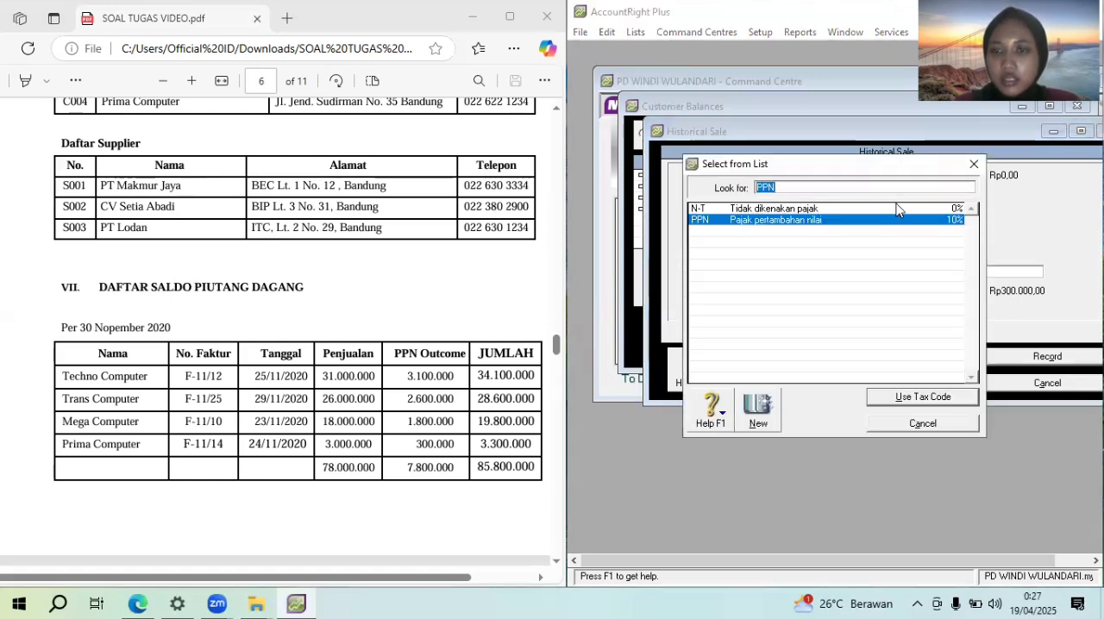
pyautogui.press('Up')
pyautogui.click(951, 400)
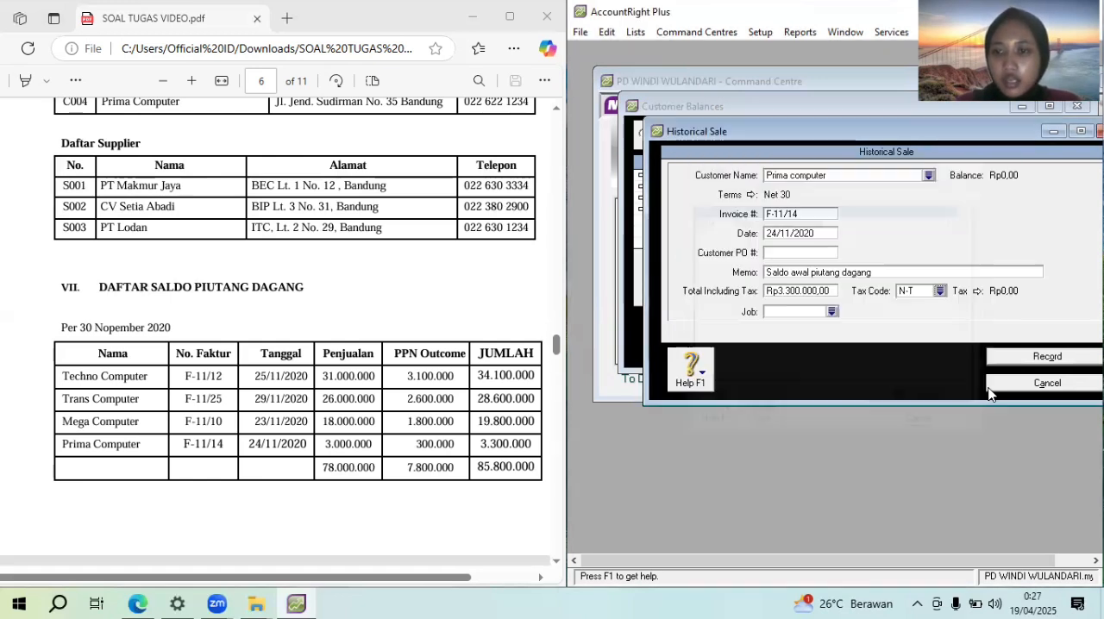
pyautogui.click(1057, 356)
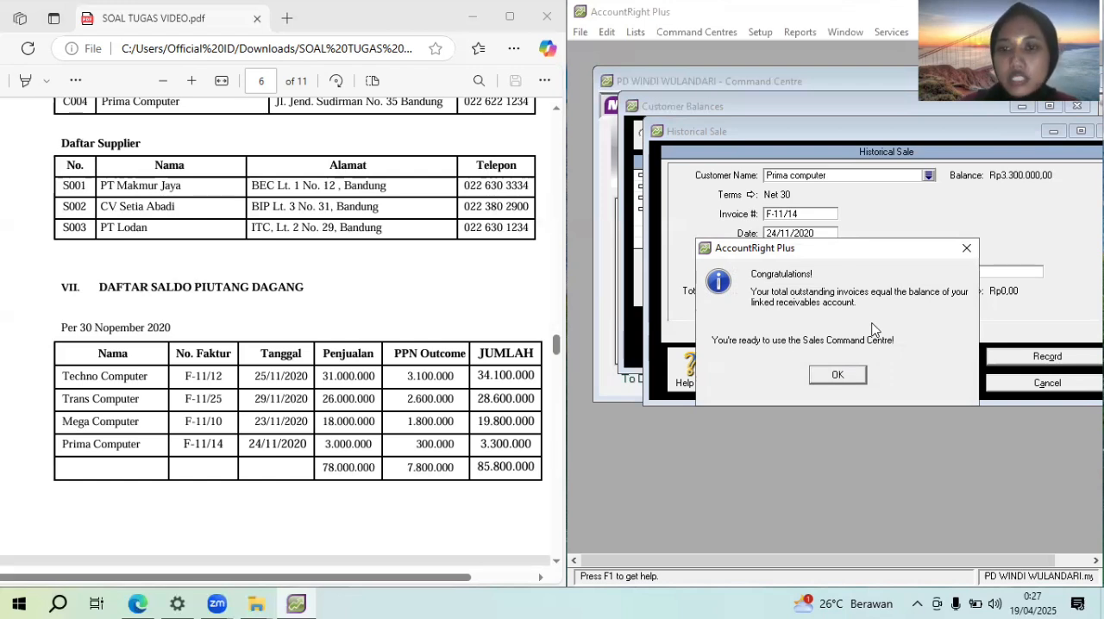
pyautogui.click(848, 375)
pyautogui.click(837, 357)
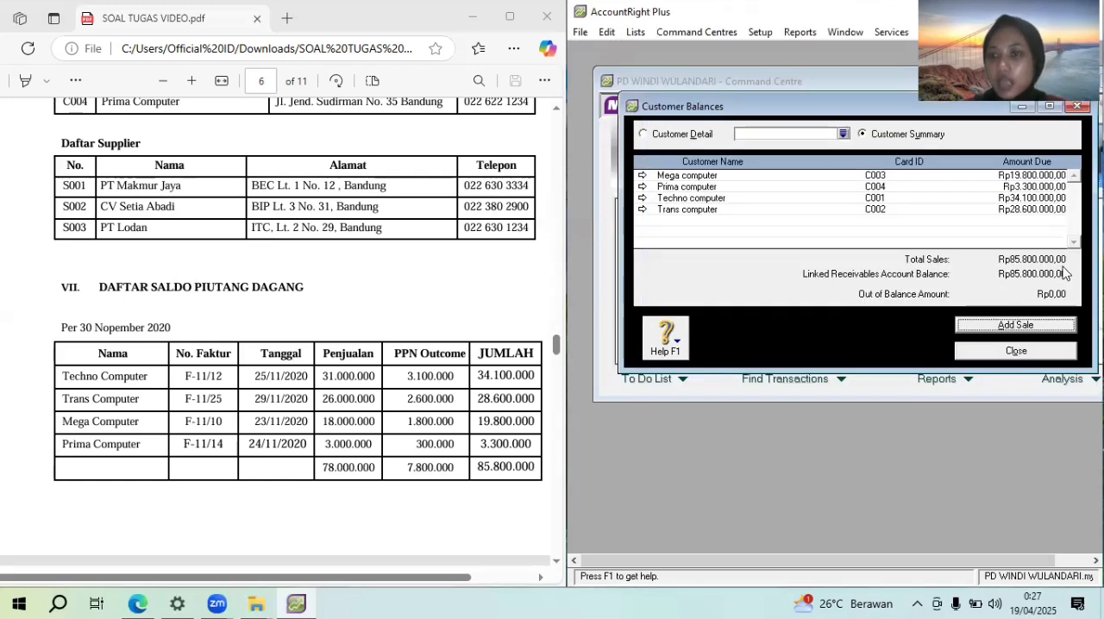
pyautogui.click(1060, 354)
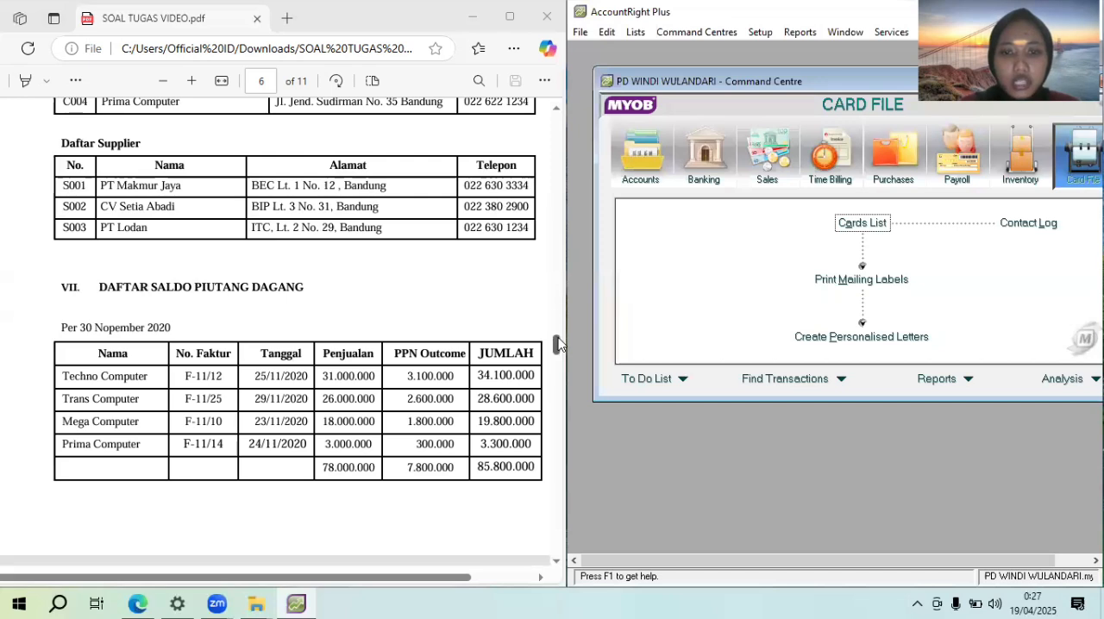
# Start a historical purchase for PT Makmur jaya in the supplier balances, using the assignment's Daftar Saldo Utang Dagang
pyautogui.moveTo(558, 344); pyautogui.dragTo(566, 363)
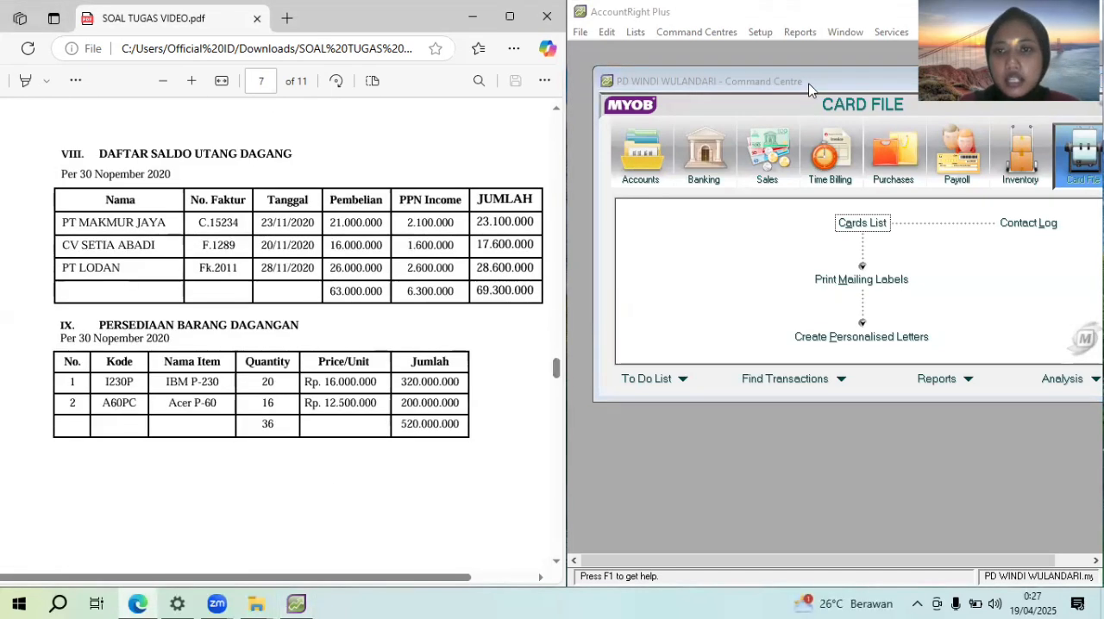
pyautogui.click(760, 32)
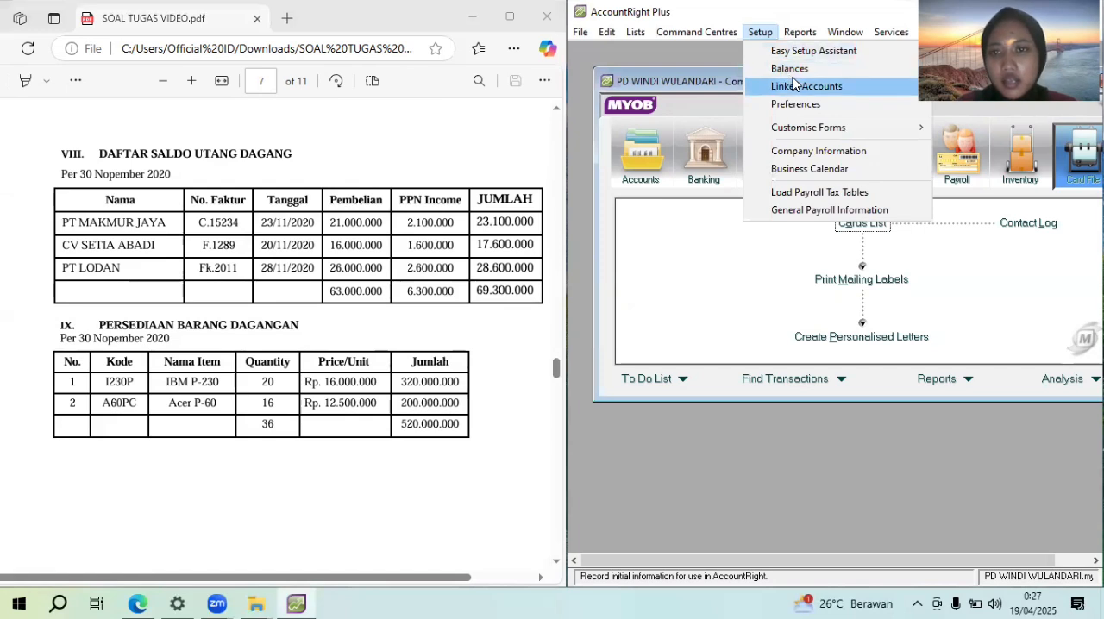
pyautogui.moveTo(790, 73)
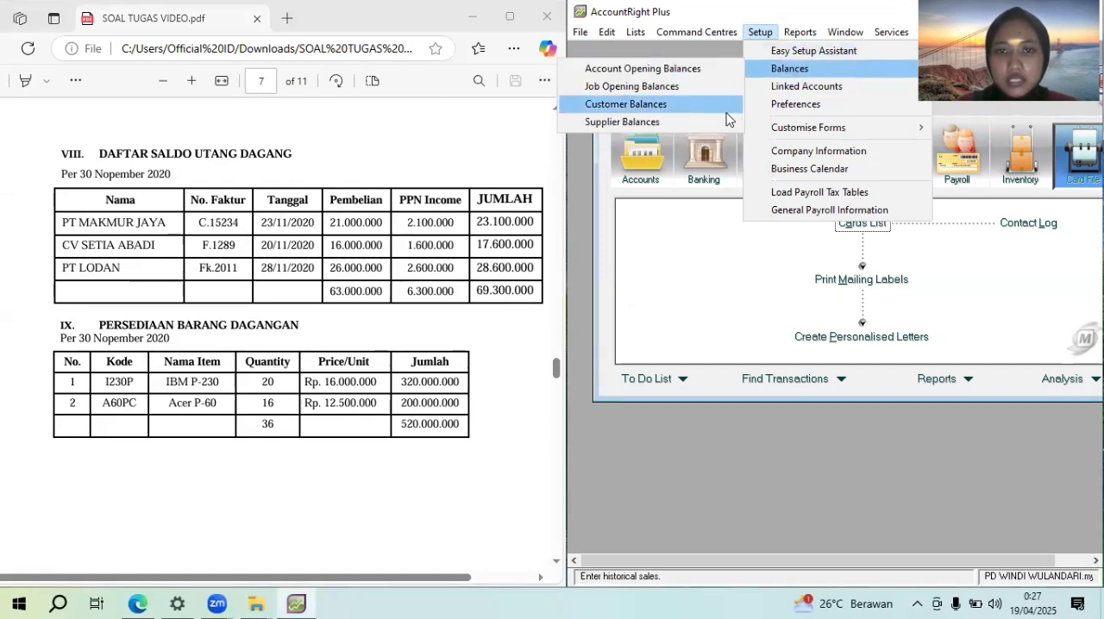
pyautogui.click(728, 124)
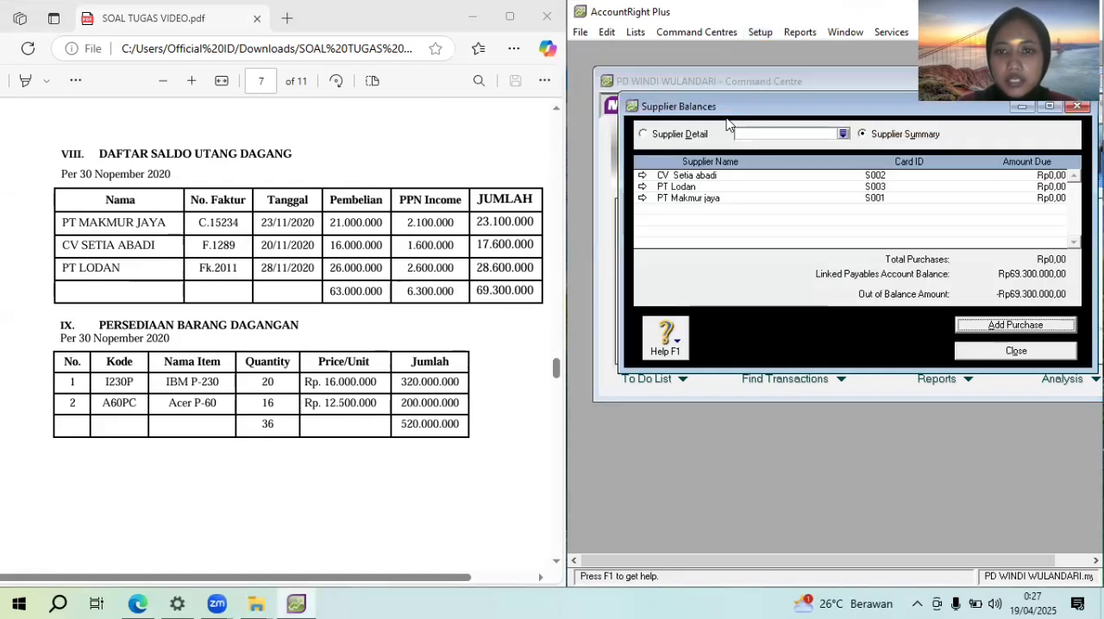
pyautogui.click(1016, 325)
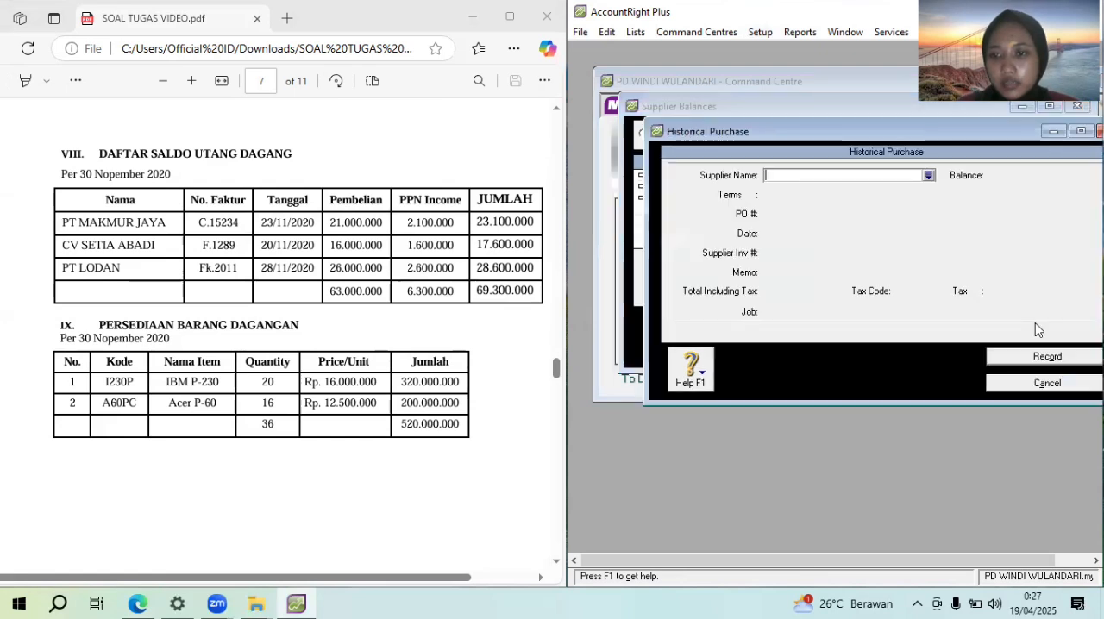
pyautogui.click(928, 176)
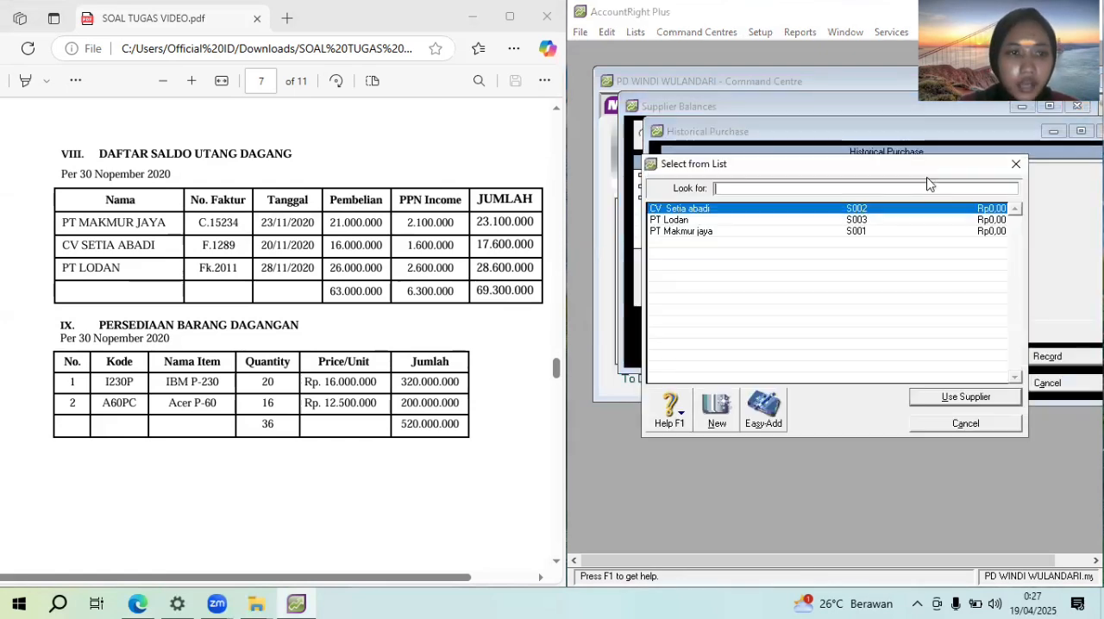
pyautogui.click(899, 232)
pyautogui.doubleClick(899, 232)
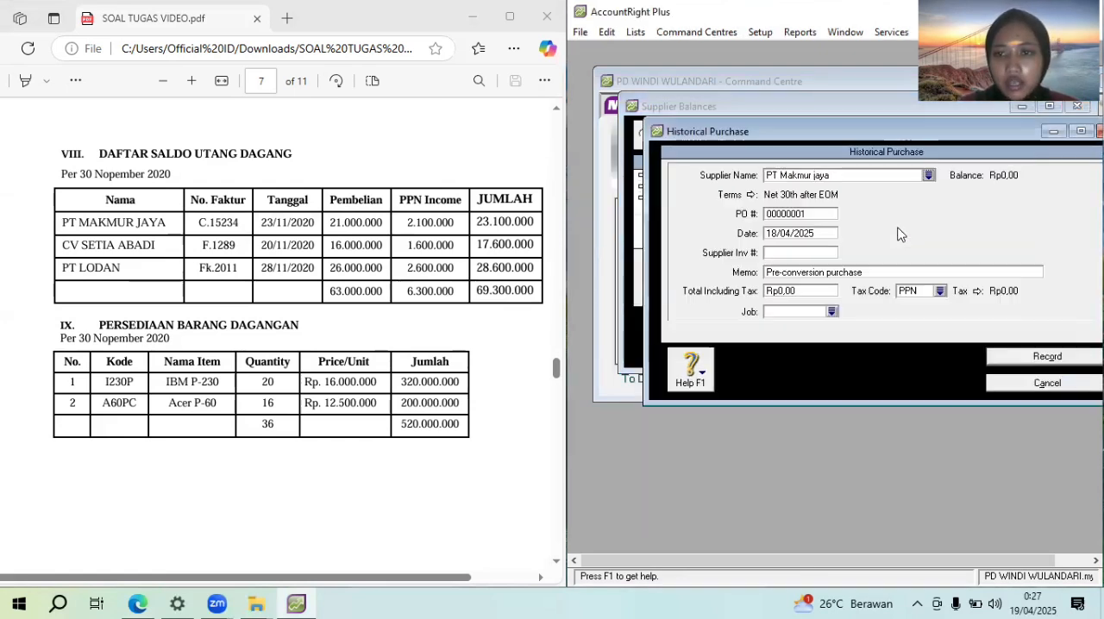
# Set the PT Makmur jaya purchase's credit terms to In a Given # of Days with 30 balance due days
pyautogui.click(750, 196)
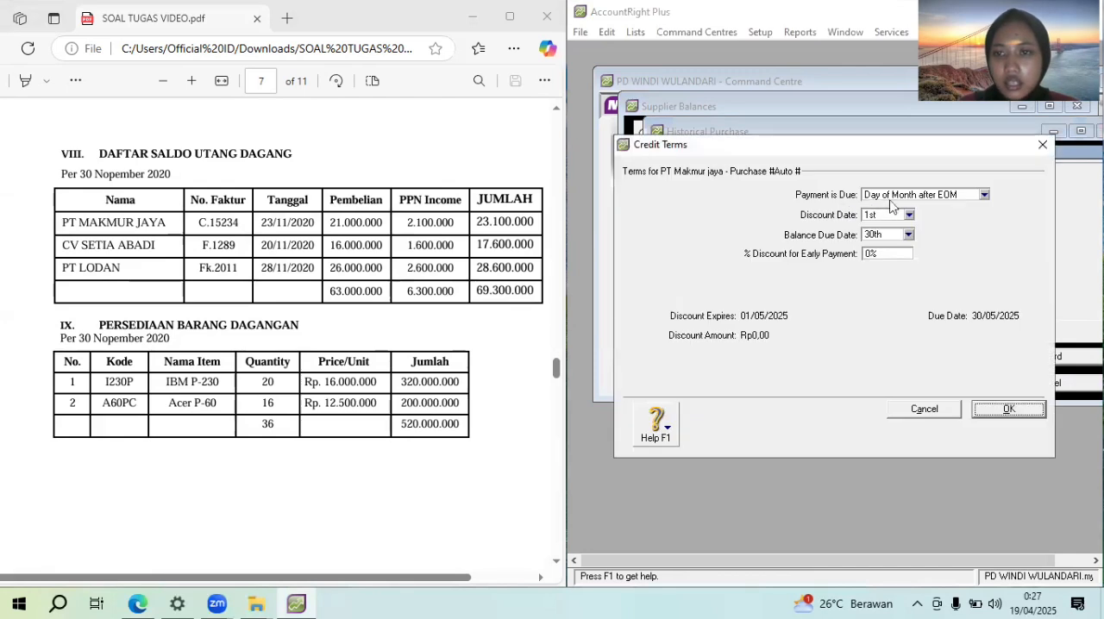
pyautogui.click(900, 197)
pyautogui.click(902, 232)
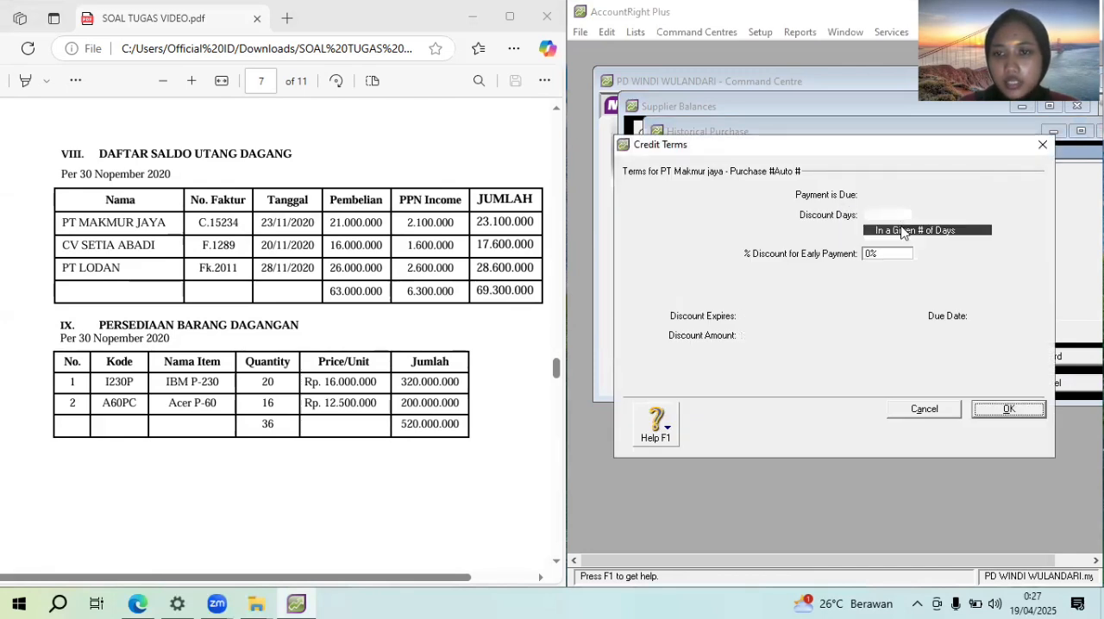
pyautogui.click(878, 234)
pyautogui.write('30')
pyautogui.click(1029, 407)
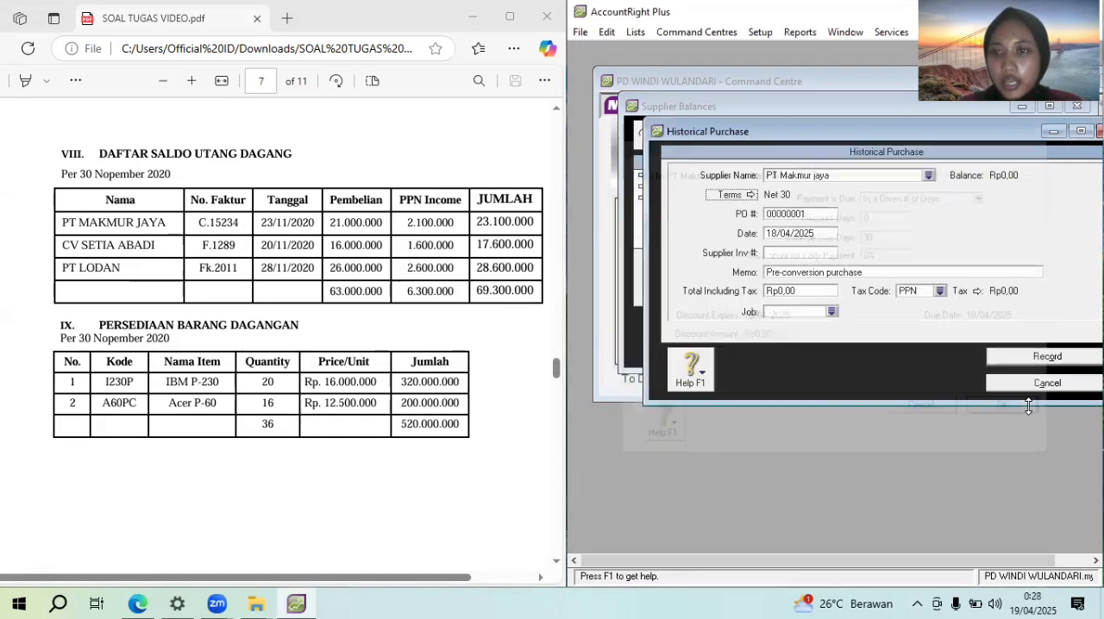
# Enter PT Makmur Jaya's No. Faktur from the payables table as the PO number and set the purchase date to 23/11/2020
pyautogui.click(811, 213)
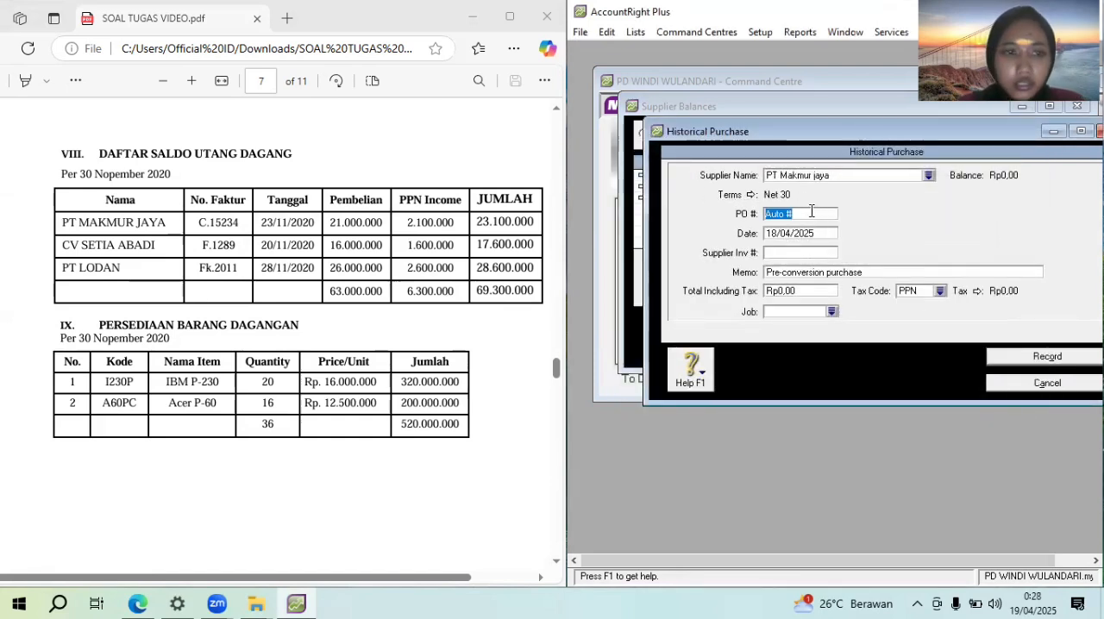
pyautogui.write('C.15234')
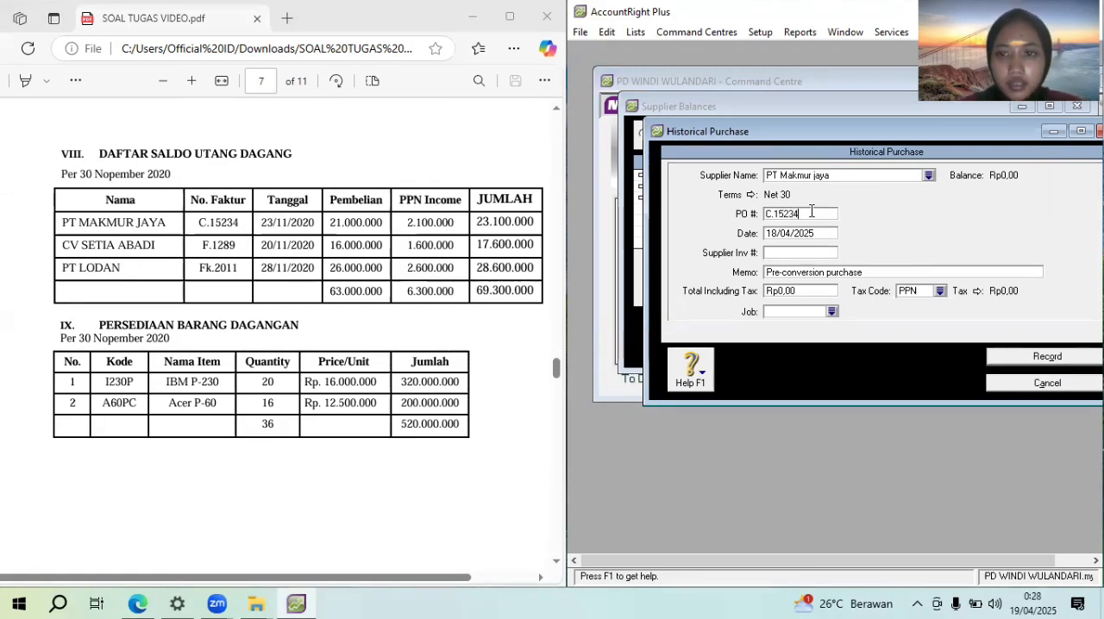
pyautogui.press('Tab')
pyautogui.write('23/11/2020')
pyautogui.press('Tab')
pyautogui.press('Tab')
# Enter "Saldo awal utang dagang" as the memo of the PT Makmur jaya purchase
pyautogui.write('Sa')
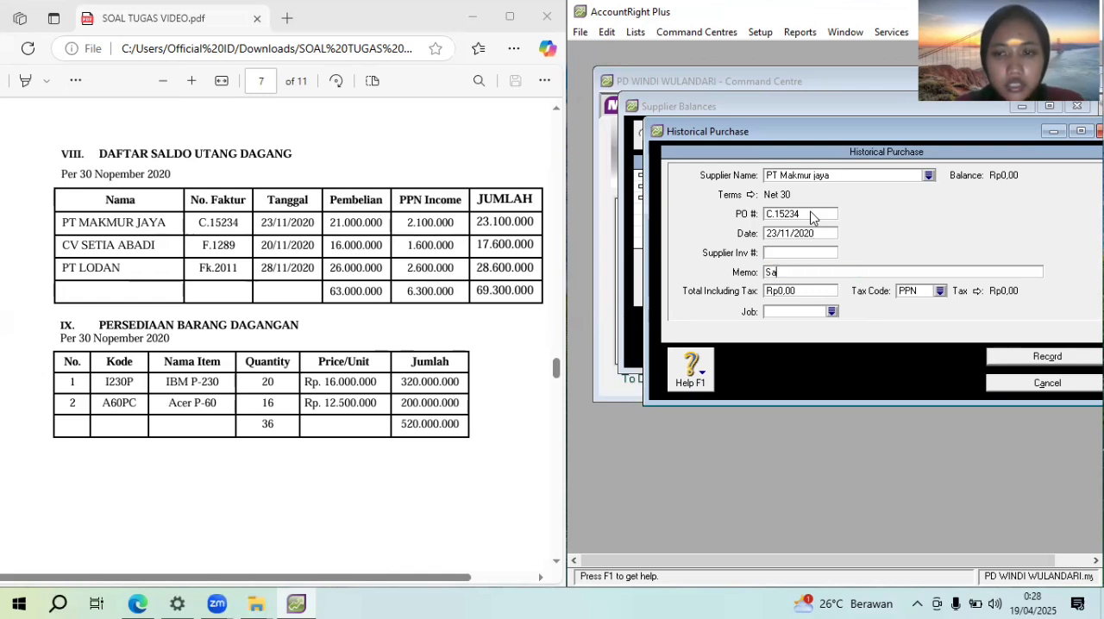
pyautogui.write('ldo awal hutanng')
pyautogui.press('BackSpace')
pyautogui.press('BackSpace')
pyautogui.press('BackSpace')
pyautogui.press('BackSpace')
pyautogui.press('BackSpace')
pyautogui.press('BackSpace')
pyautogui.press('BackSpace')
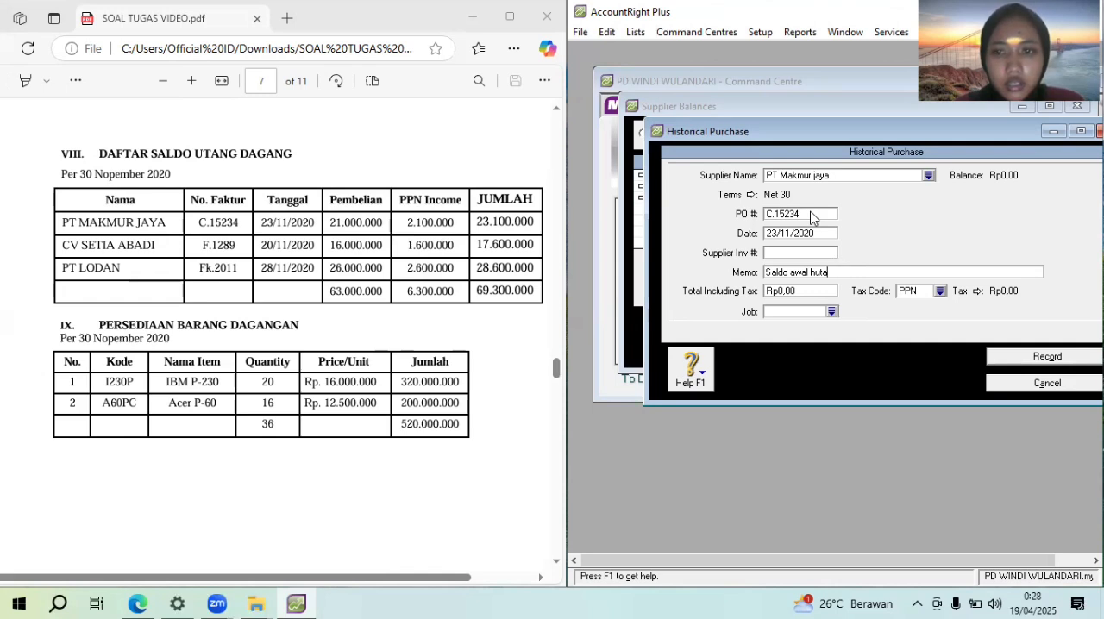
pyautogui.write('utang dagang')
pyautogui.press('Tab')
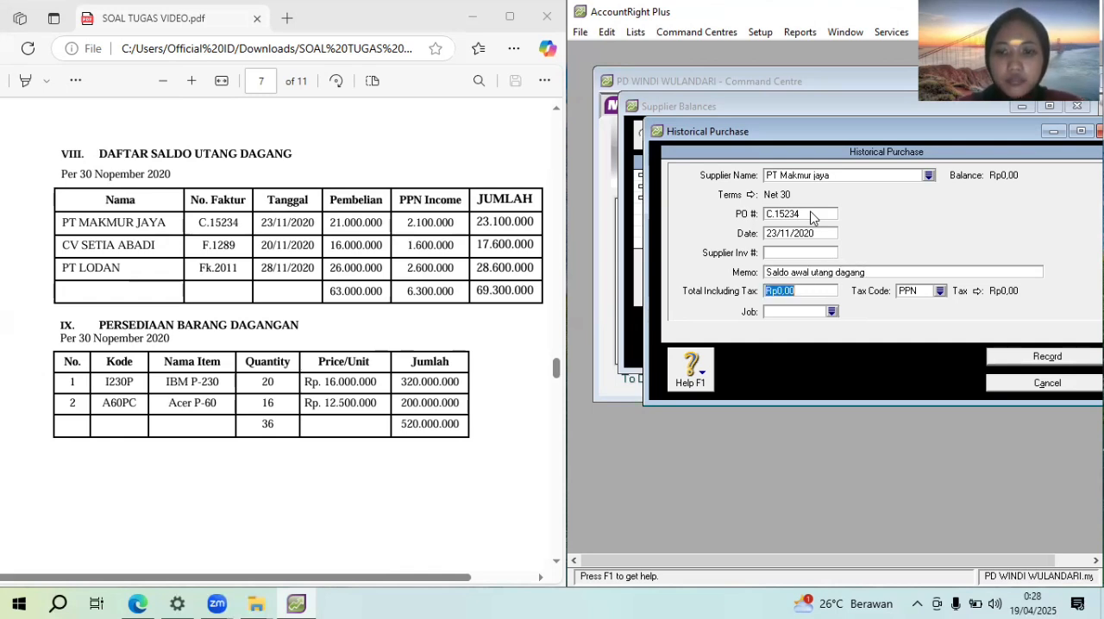
# Set the PT Makmur jaya purchase's total including tax to Rp23.100.000
pyautogui.write('2310')
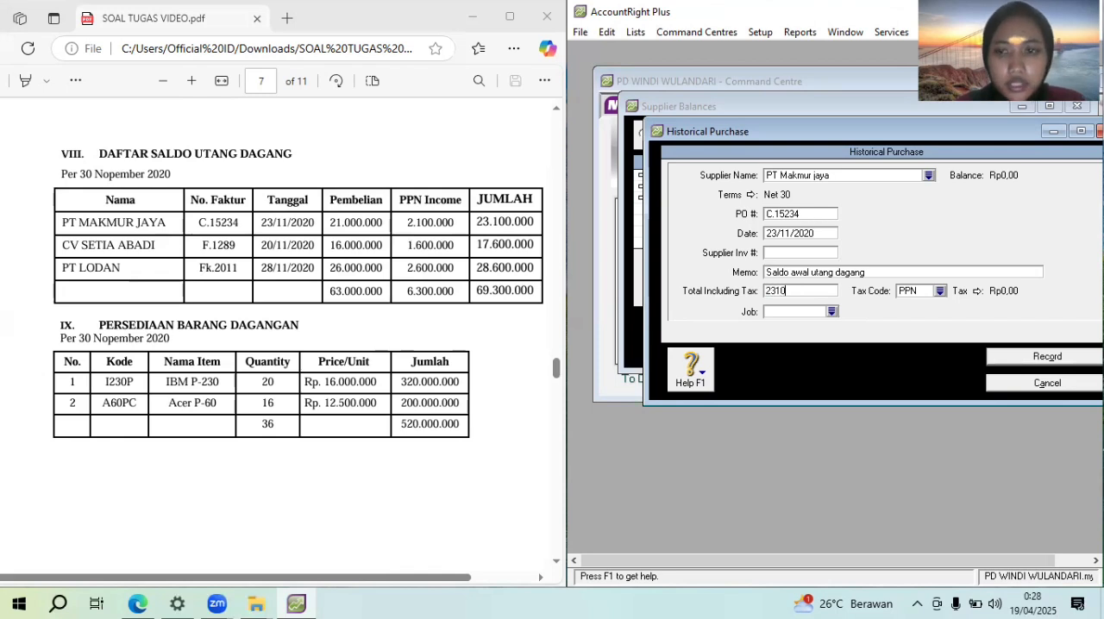
pyautogui.press('-')
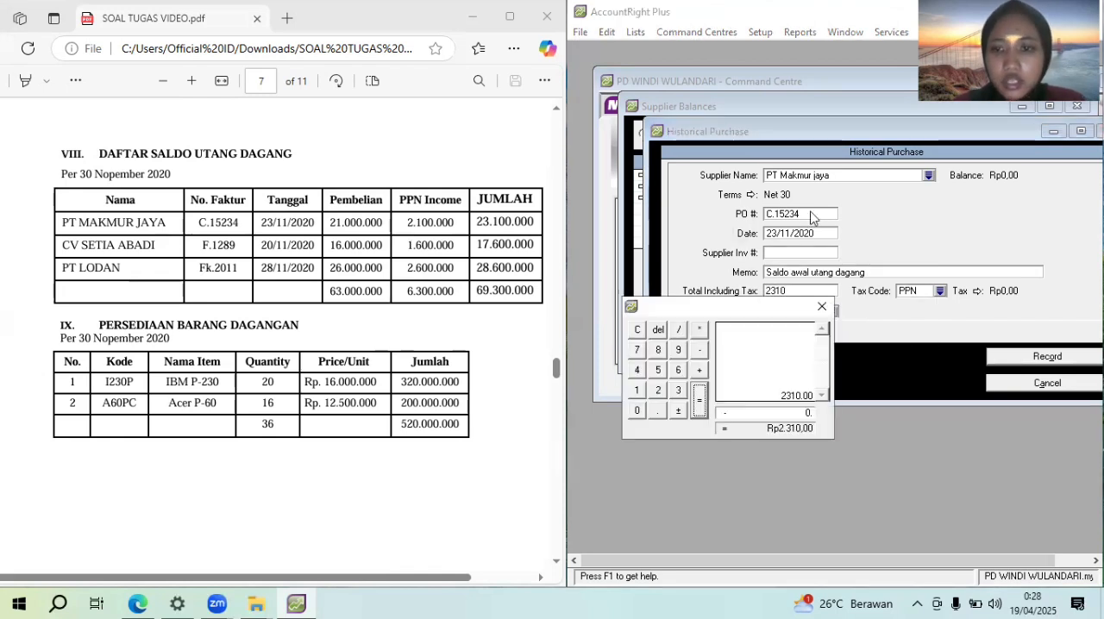
pyautogui.click(822, 307)
pyautogui.write('00')
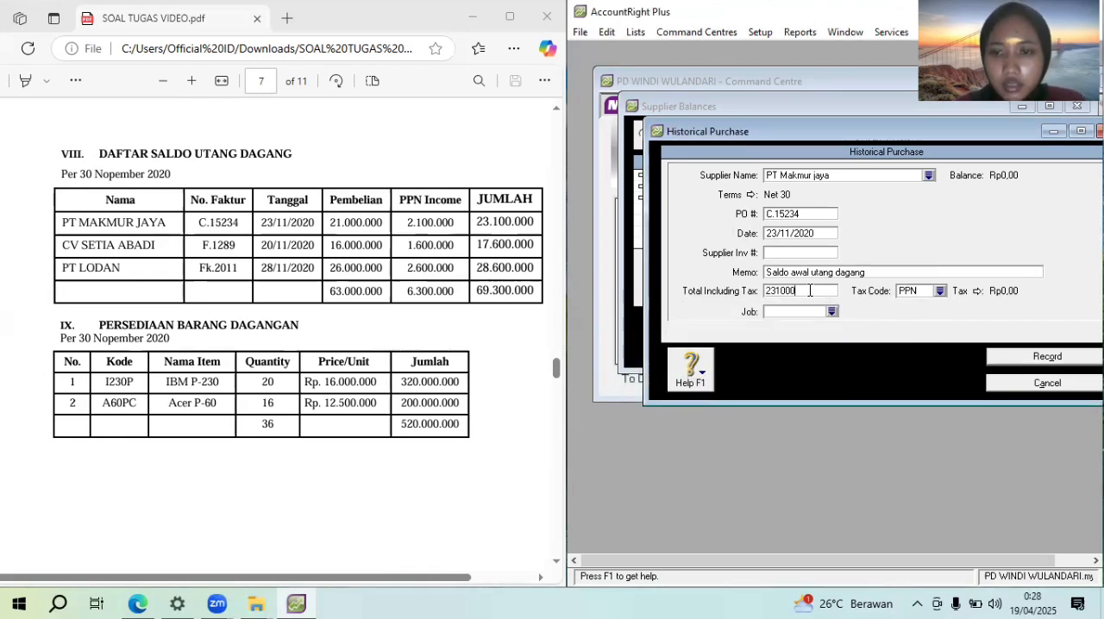
pyautogui.write('00')
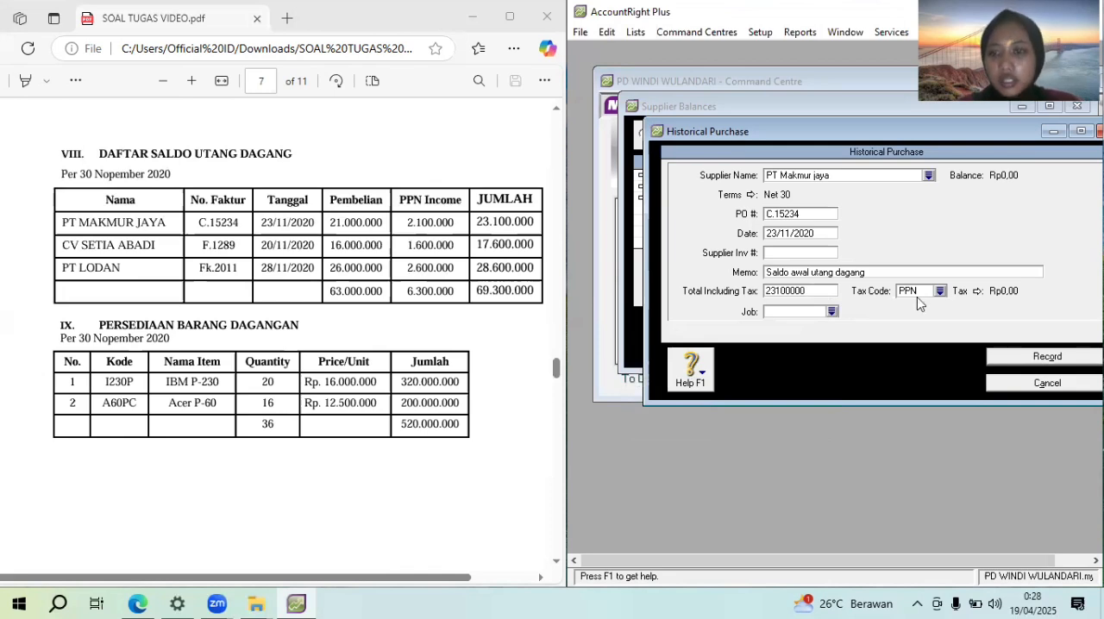
# Change the PT Makmur jaya purchase's tax code to N-T and record the purchase
pyautogui.click(940, 292)
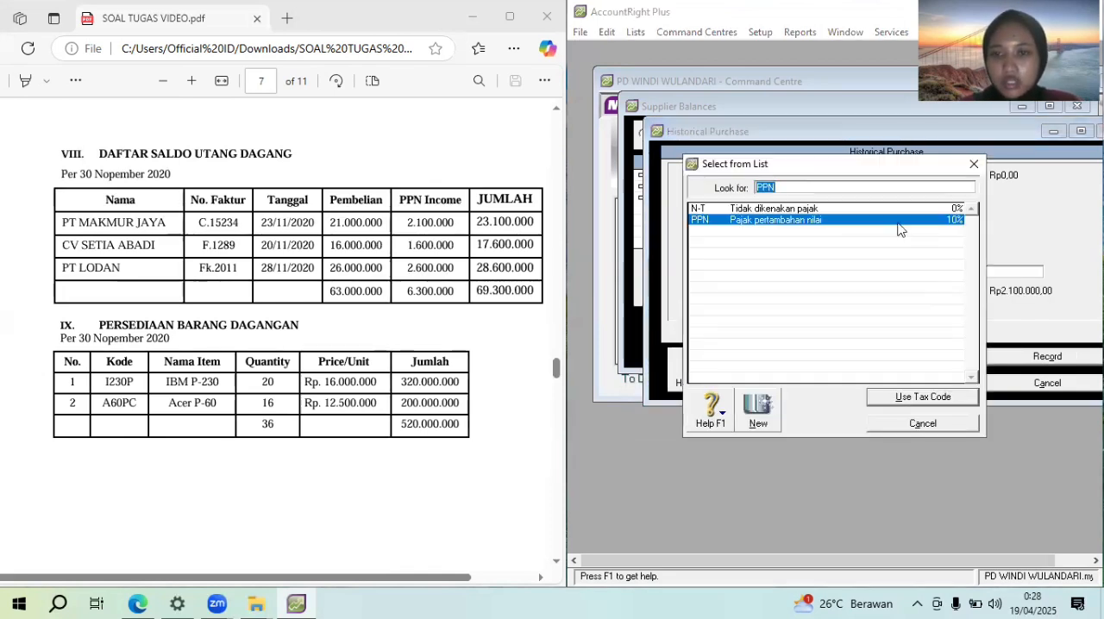
pyautogui.click(888, 213)
pyautogui.click(921, 397)
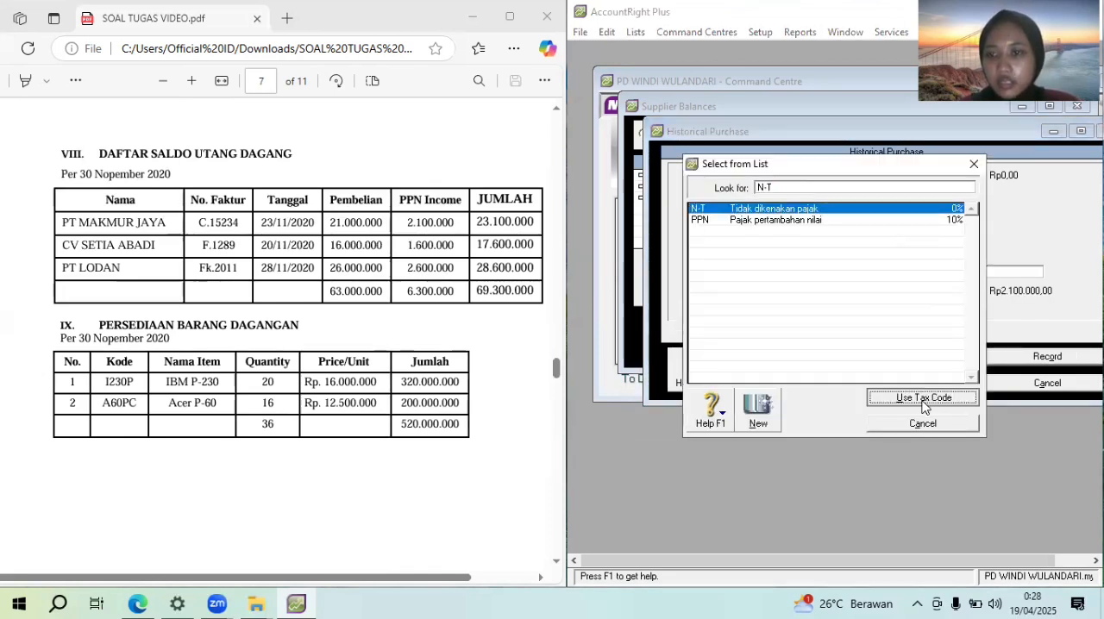
pyautogui.click(1049, 357)
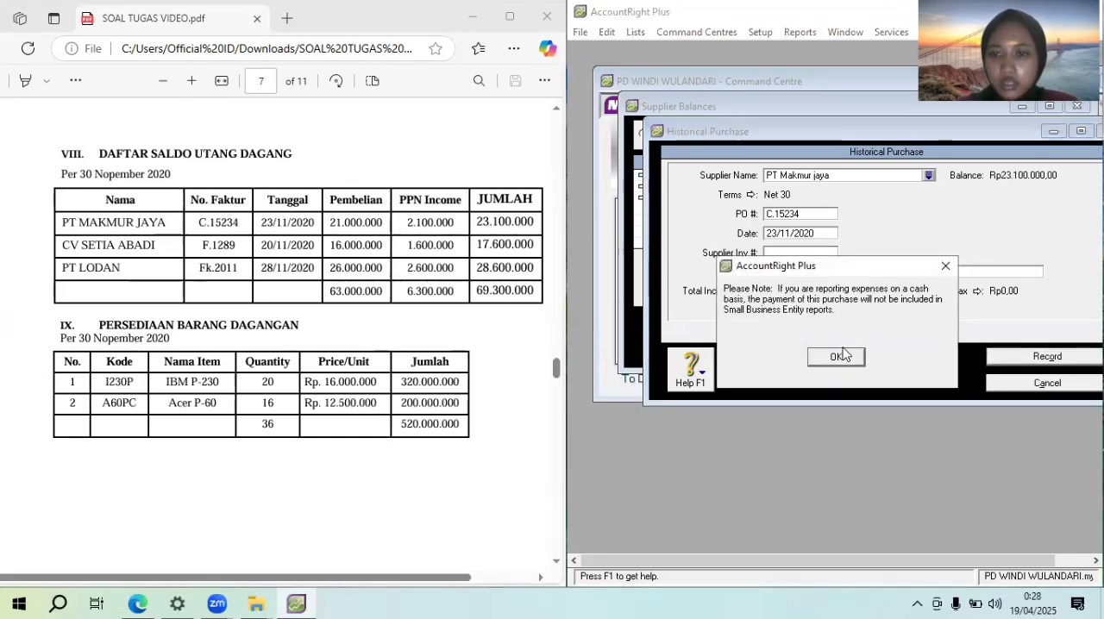
# Acknowledge the note on the recorded purchase and add a historical purchase for CV Setia abadi
pyautogui.click(846, 357)
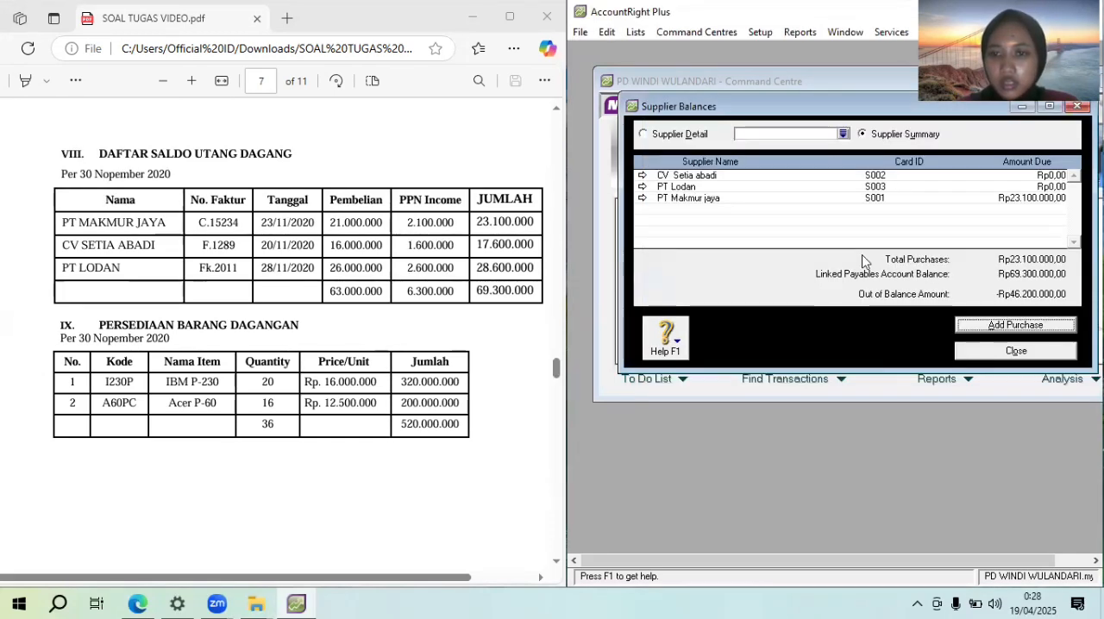
pyautogui.click(1011, 325)
pyautogui.click(929, 176)
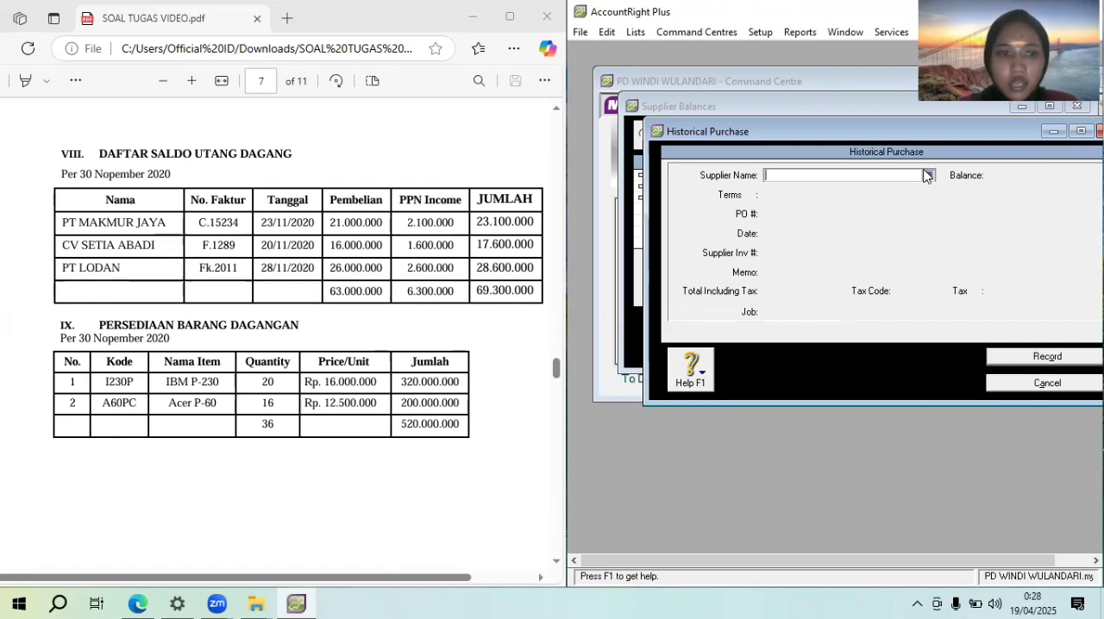
pyautogui.doubleClick(869, 209)
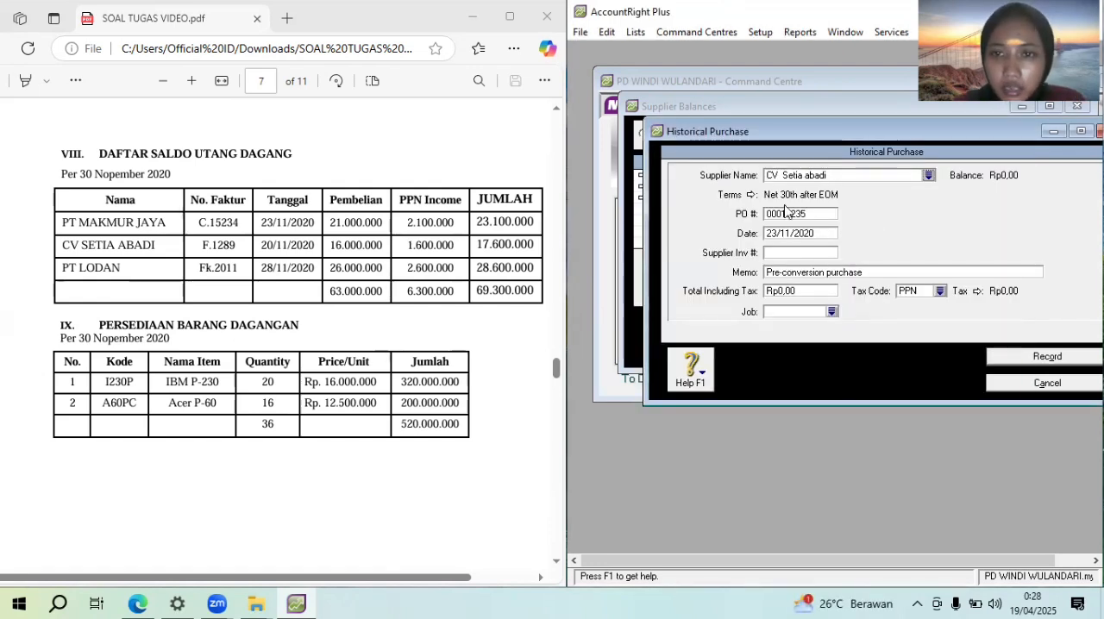
# Set the CV Setia abadi purchase's credit terms to In a Given # of Days with 30 balance due days
pyautogui.click(750, 196)
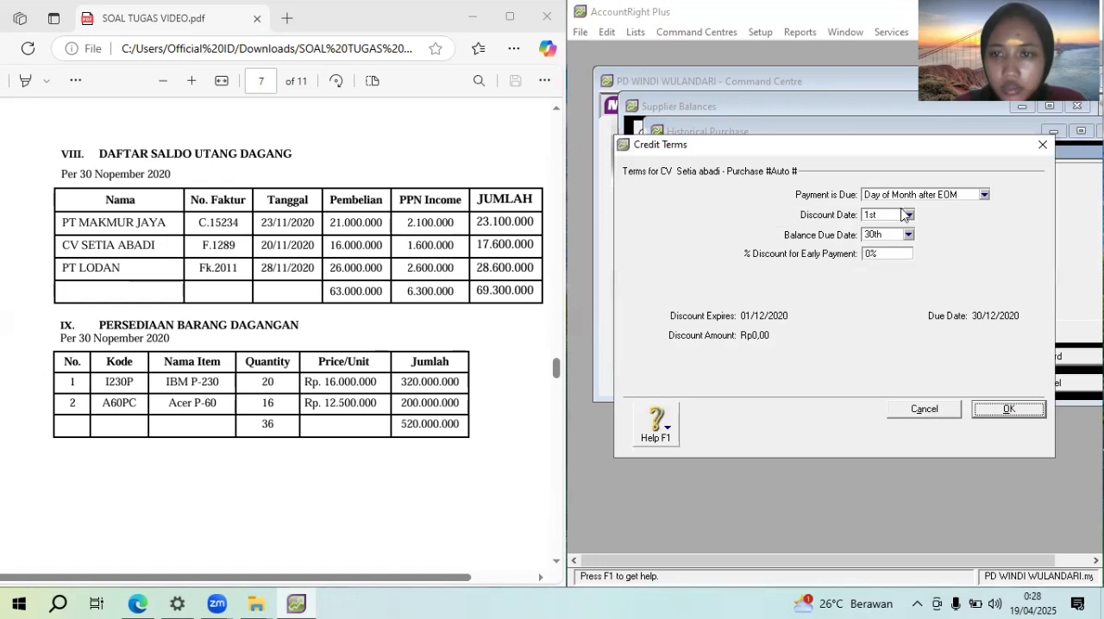
pyautogui.click(898, 199)
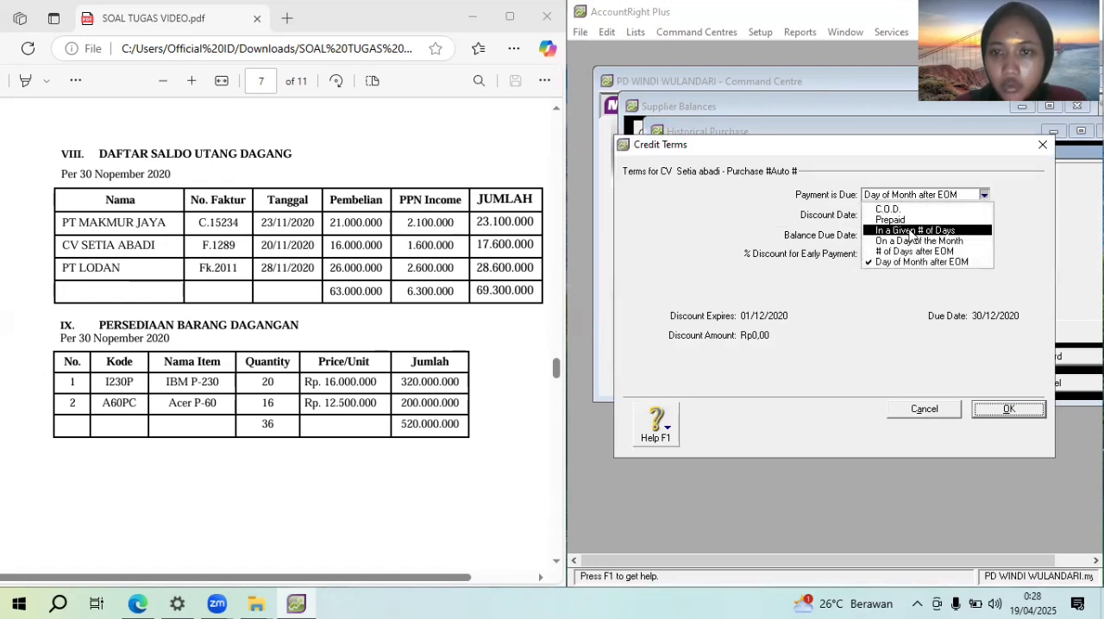
pyautogui.click(912, 232)
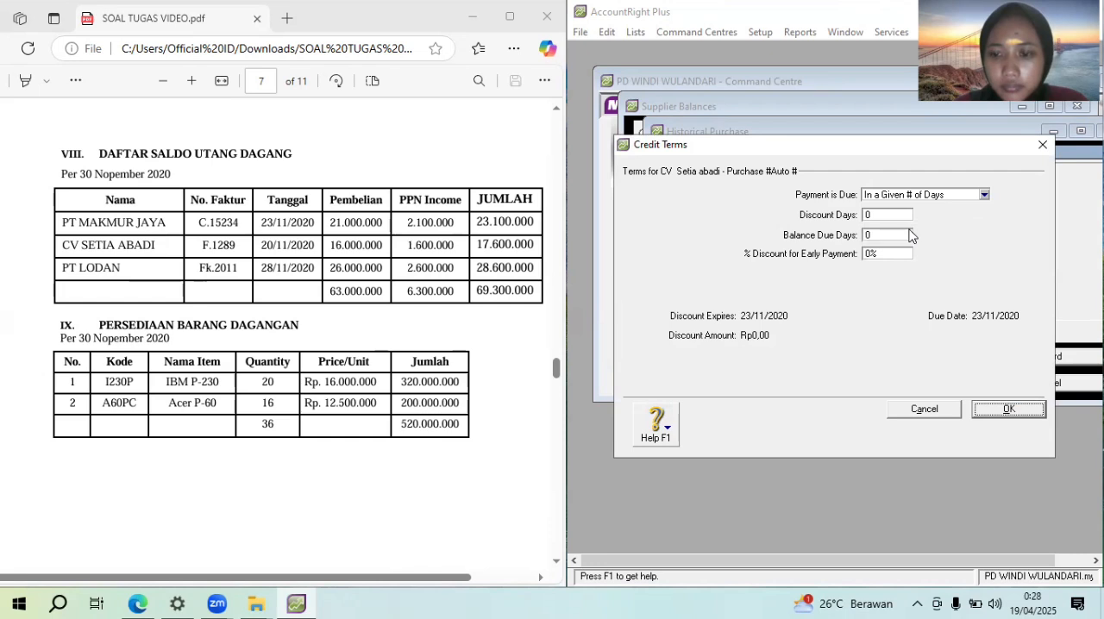
pyautogui.click(882, 215)
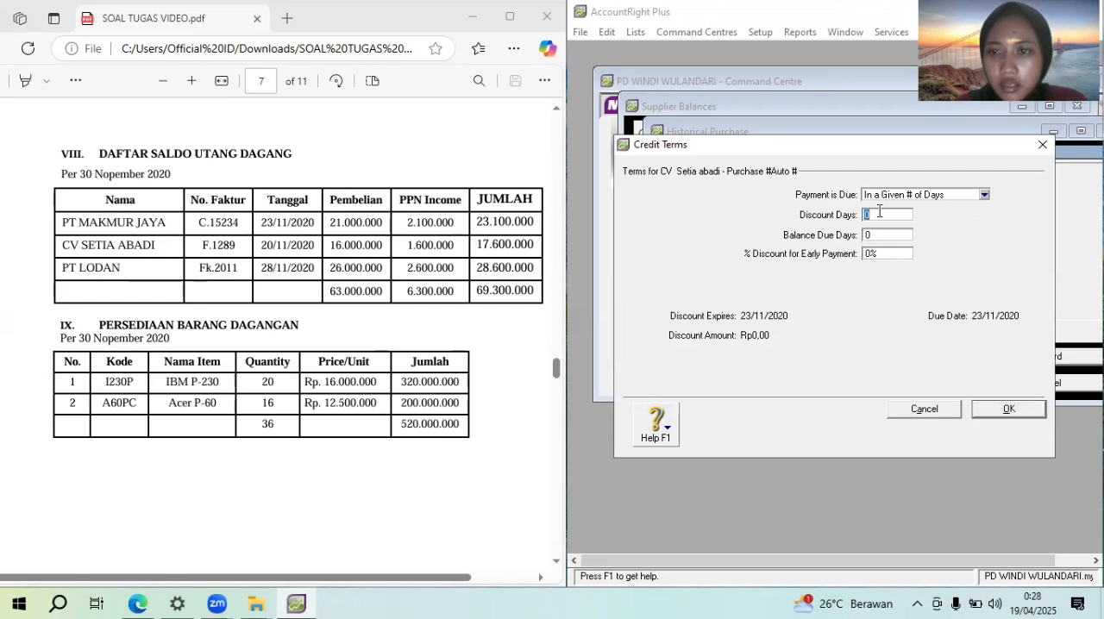
pyautogui.click(887, 236)
pyautogui.write('30')
pyautogui.click(1009, 409)
# Enter CV Setia Abadi's No. Faktur from the payables table as the PO number and set the purchase date to 20/11/2020
pyautogui.click(789, 213)
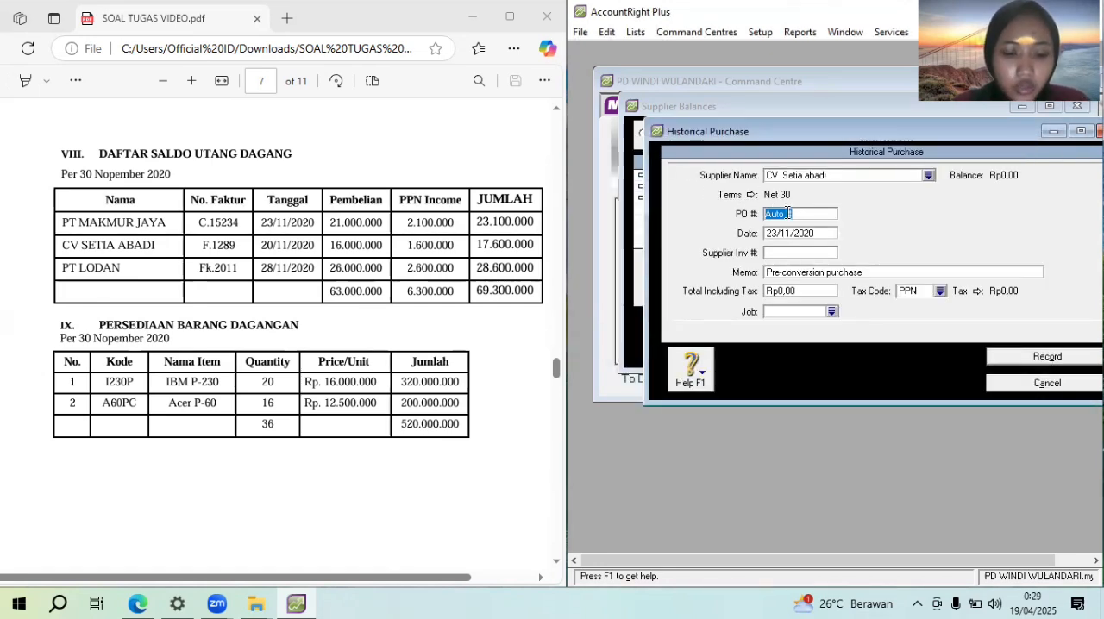
pyautogui.write('F.1289')
pyautogui.press('Tab')
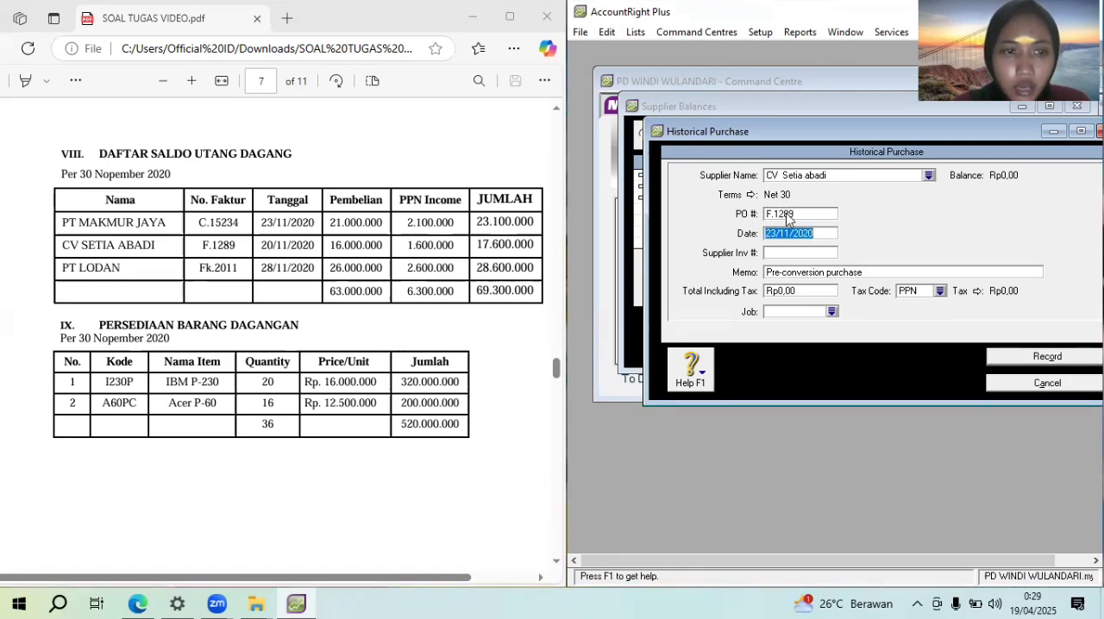
pyautogui.write('20')
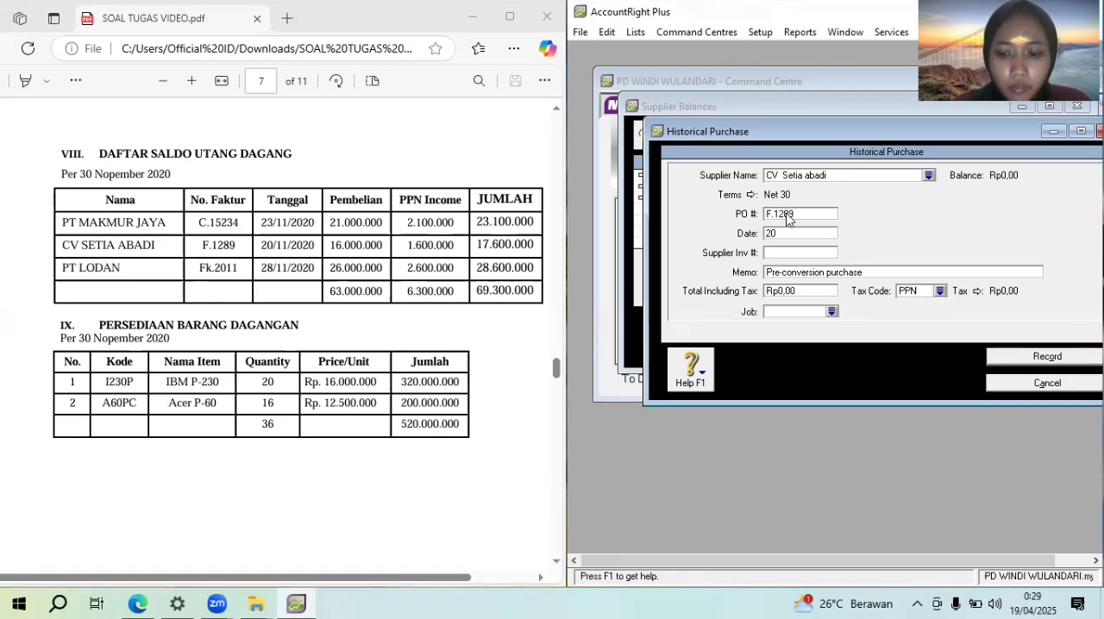
pyautogui.write('/11/2020')
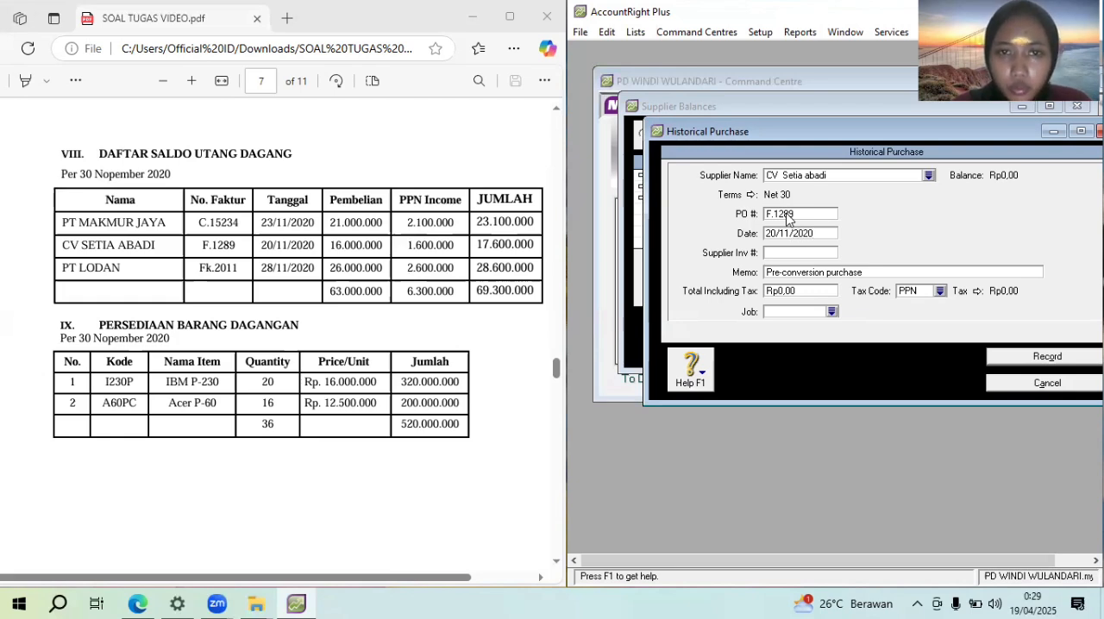
pyautogui.press('Tab')
pyautogui.press('Tab')
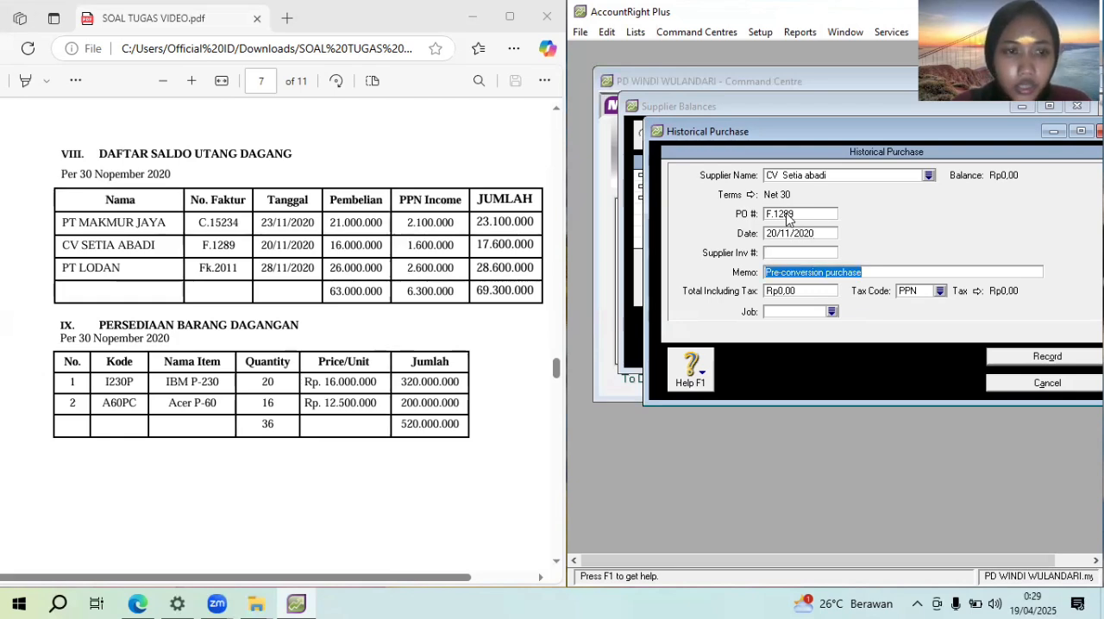
# Enter "Saldo awal utang dagang" as the memo of the CV Setia abadi purchase
pyautogui.write('Saldo awal utang dagang')
# Set the CV Setia abadi purchase's total including tax to Rp17.600.000
pyautogui.press('Tab')
pyautogui.write('17600')
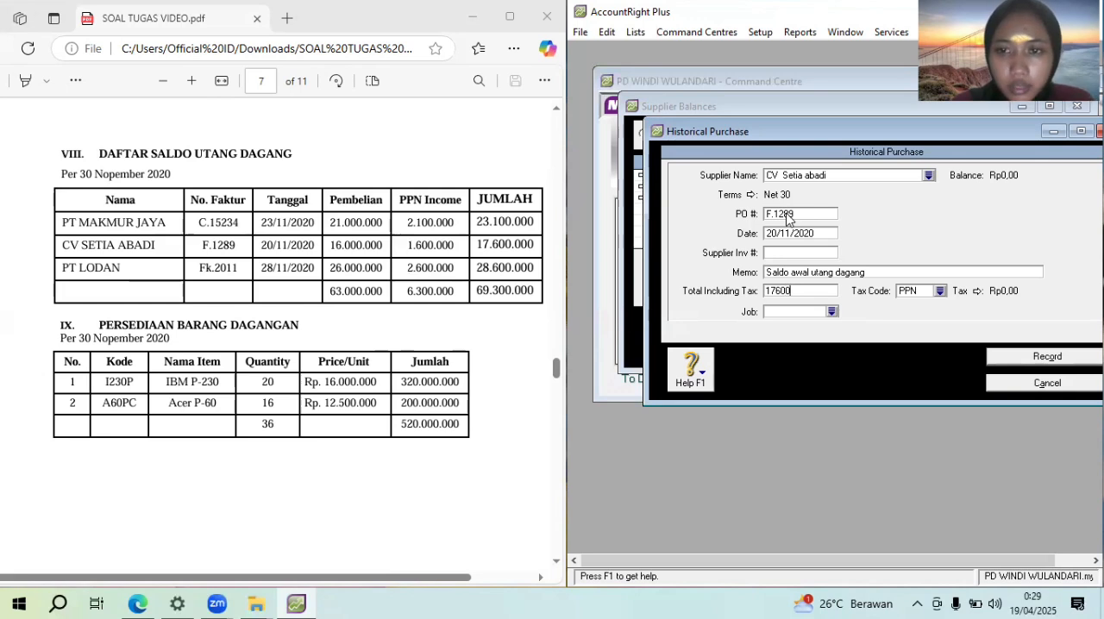
pyautogui.write('000')
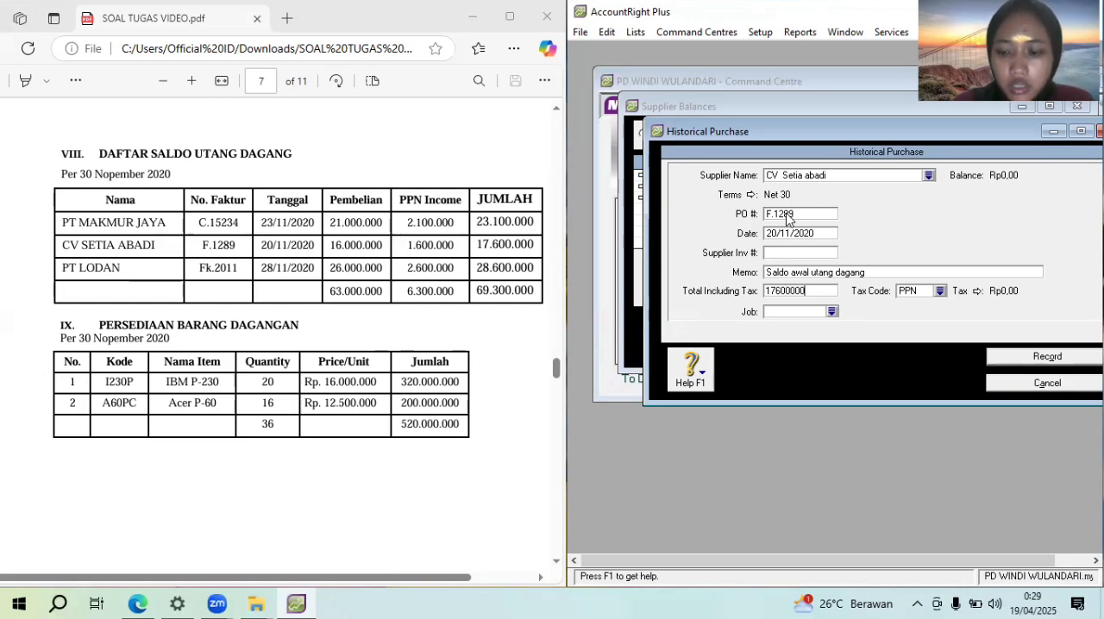
pyautogui.press('Tab')
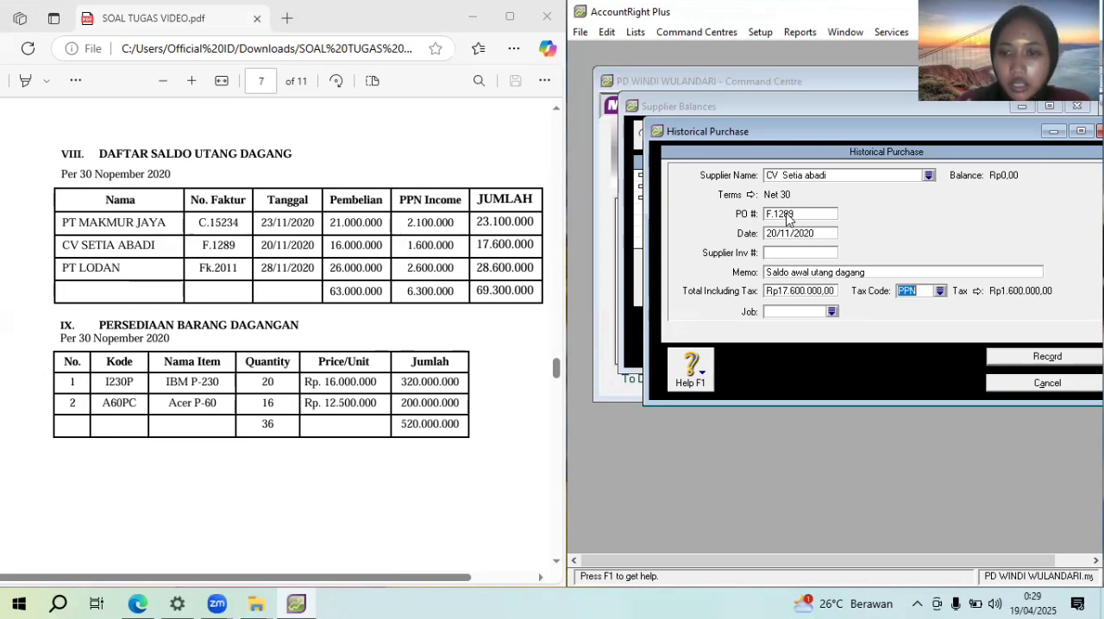
# Change the CV Setia abadi purchase's tax code to N-T, record the purchase and acknowledge the note
pyautogui.click(940, 291)
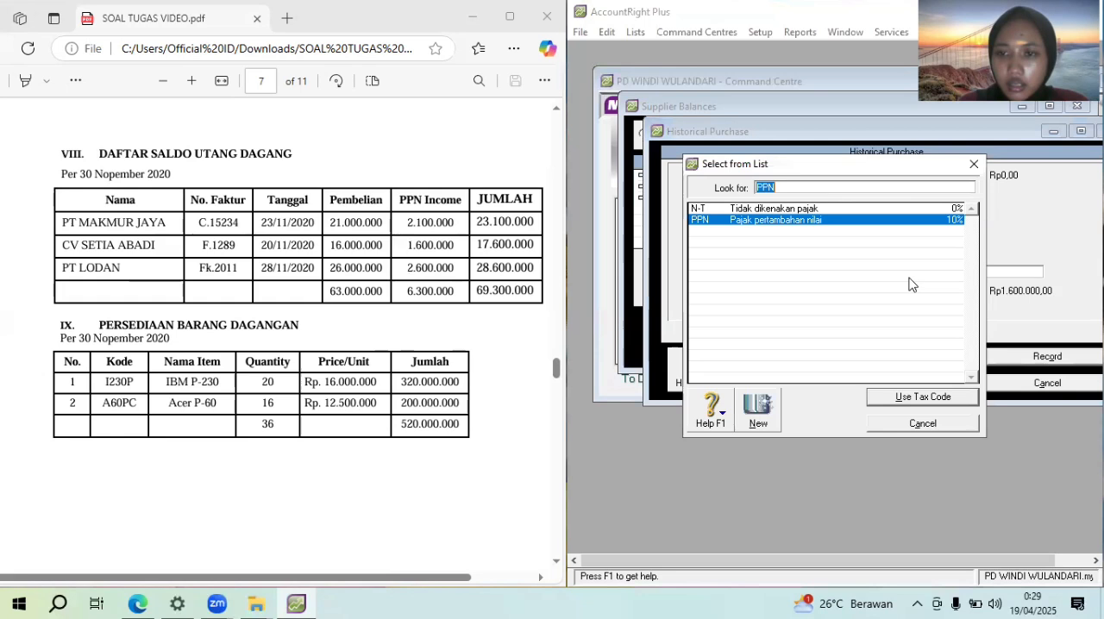
pyautogui.click(882, 209)
pyautogui.click(945, 405)
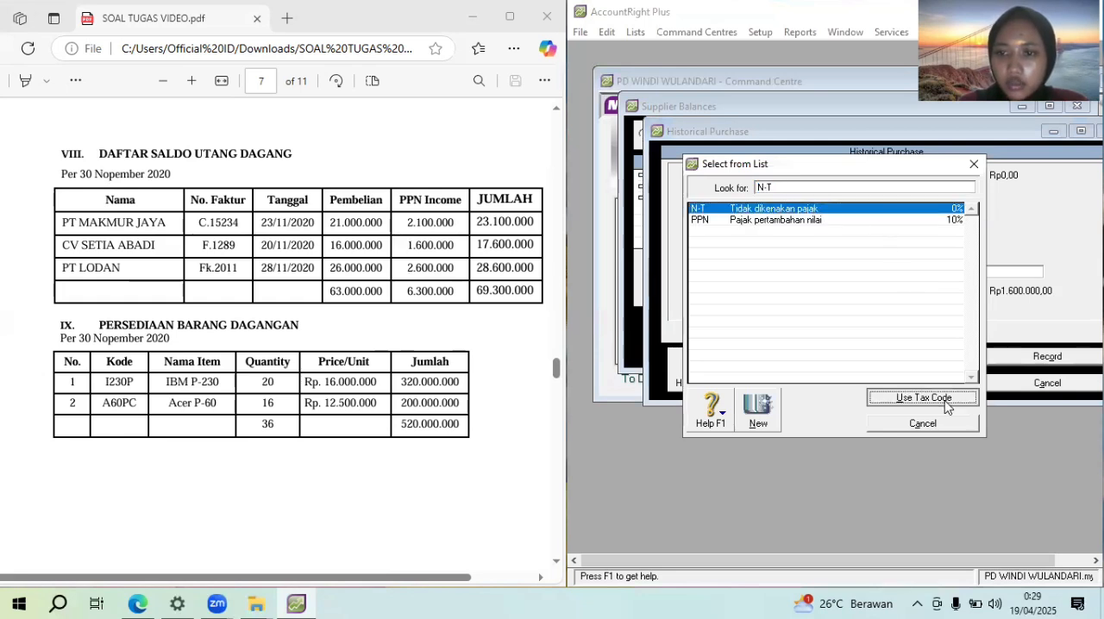
pyautogui.click(1058, 360)
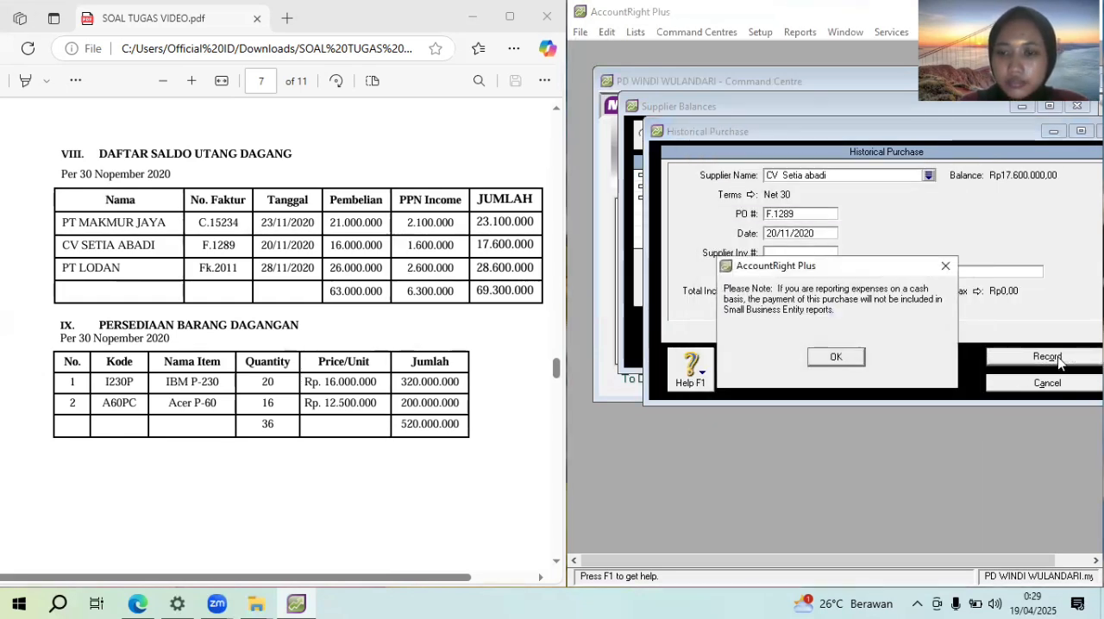
pyautogui.click(833, 357)
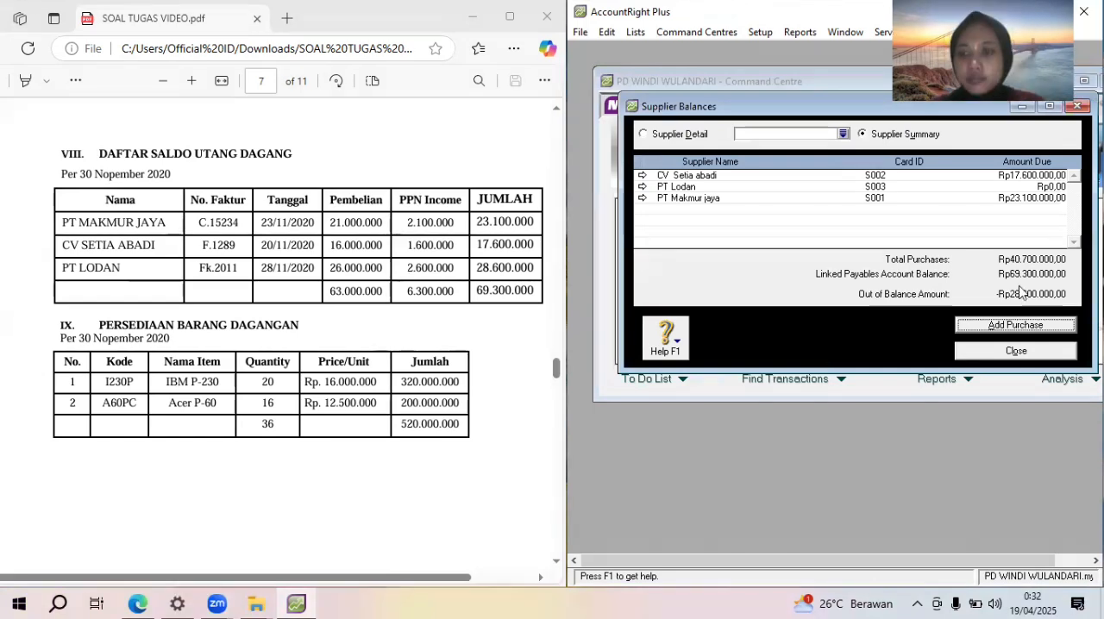
# Add a historical purchase for the supplier PT Lodan
pyautogui.click(1041, 332)
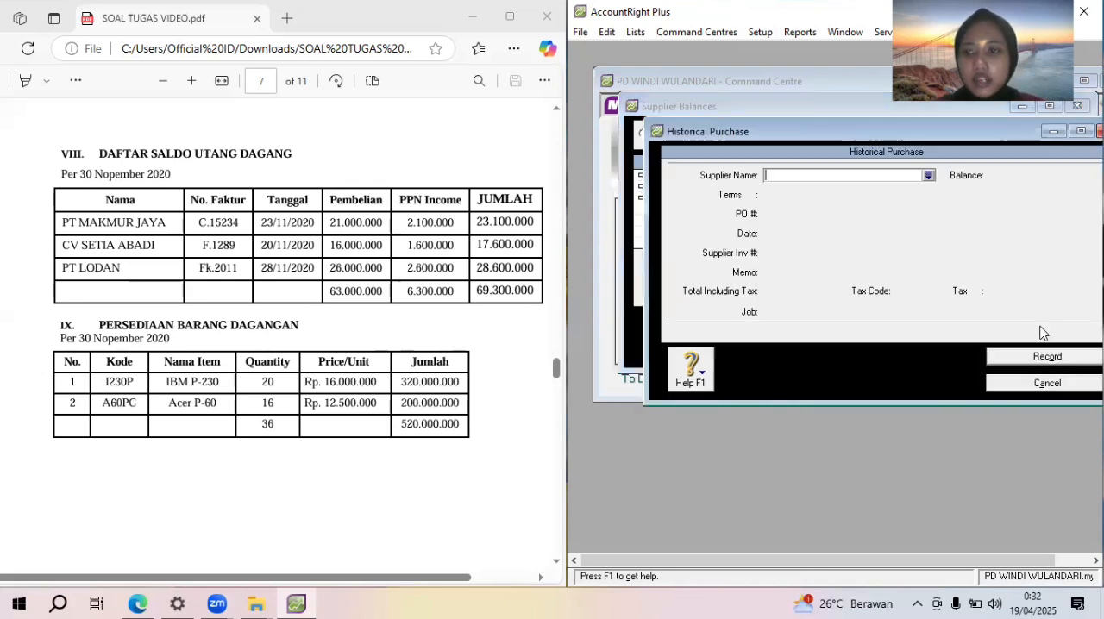
pyautogui.click(929, 177)
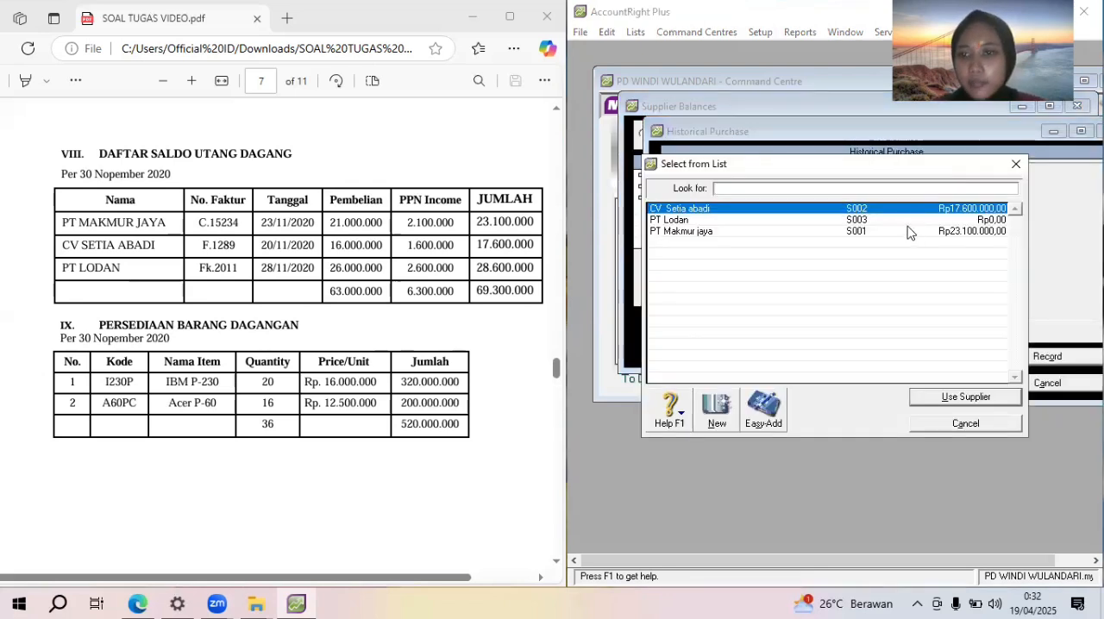
pyautogui.click(905, 221)
pyautogui.doubleClick(905, 223)
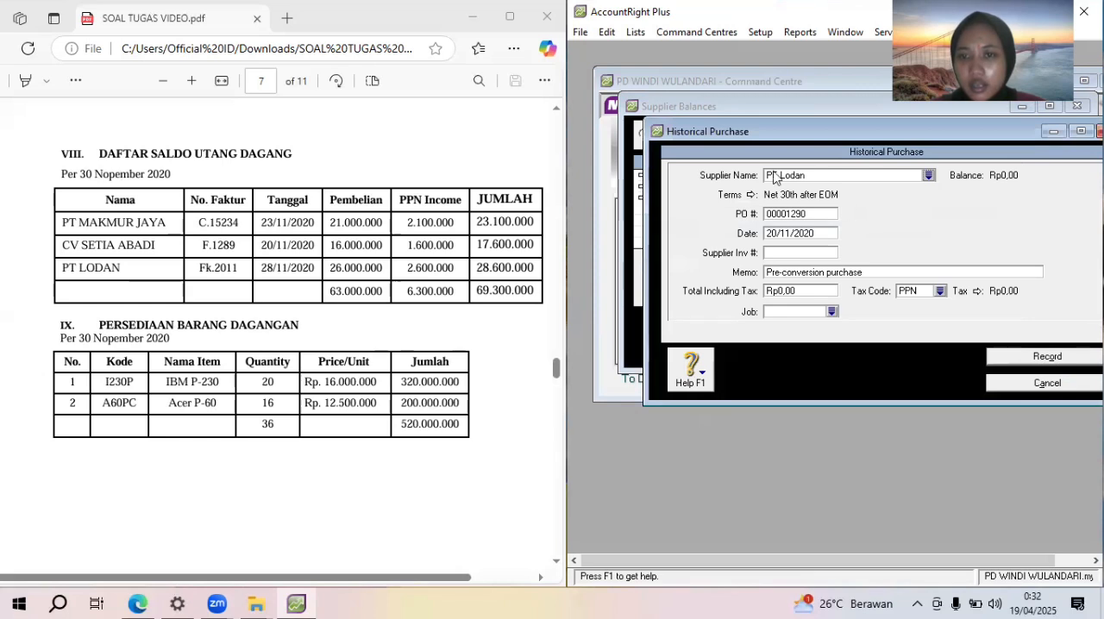
# Set the PT Lodan purchase's credit terms to In a Given # of Days with 30 balance due days
pyautogui.click(749, 197)
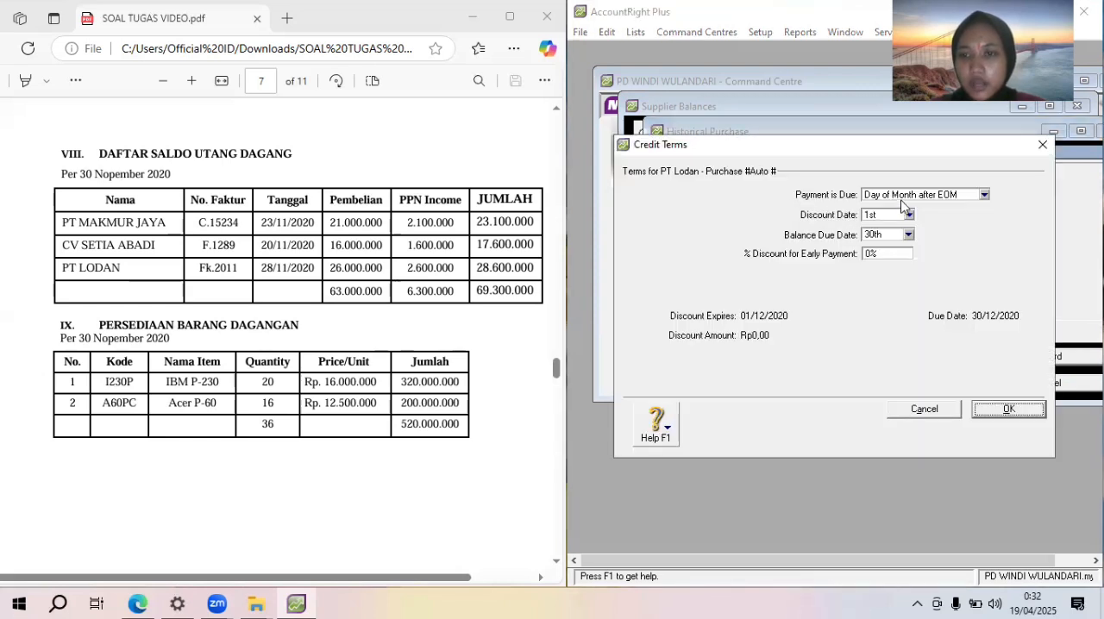
pyautogui.click(905, 197)
pyautogui.click(909, 230)
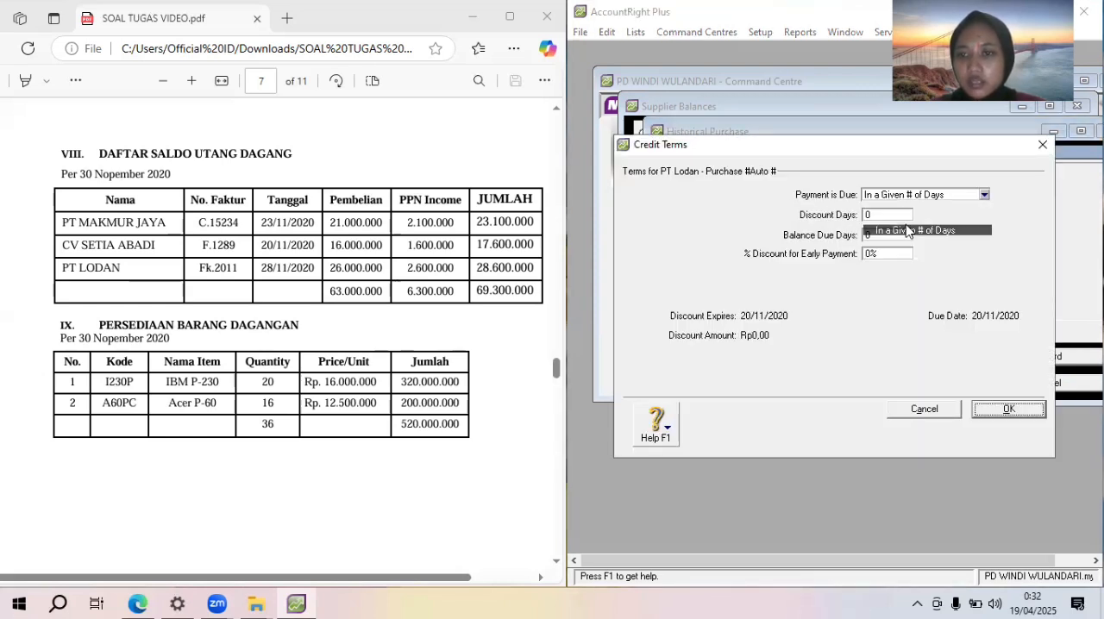
pyautogui.click(886, 237)
pyautogui.write('30')
pyautogui.press('Return')
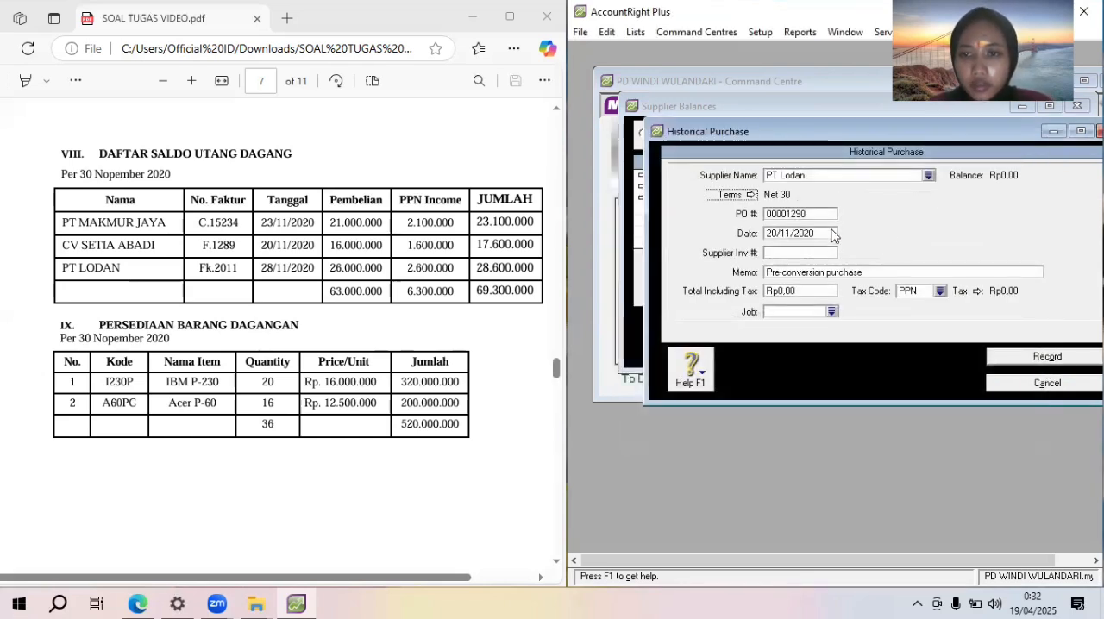
# Enter PT Lodan's No. Faktur from the payables table as the PO number and set the purchase date to 28/11/2020
pyautogui.click(809, 213)
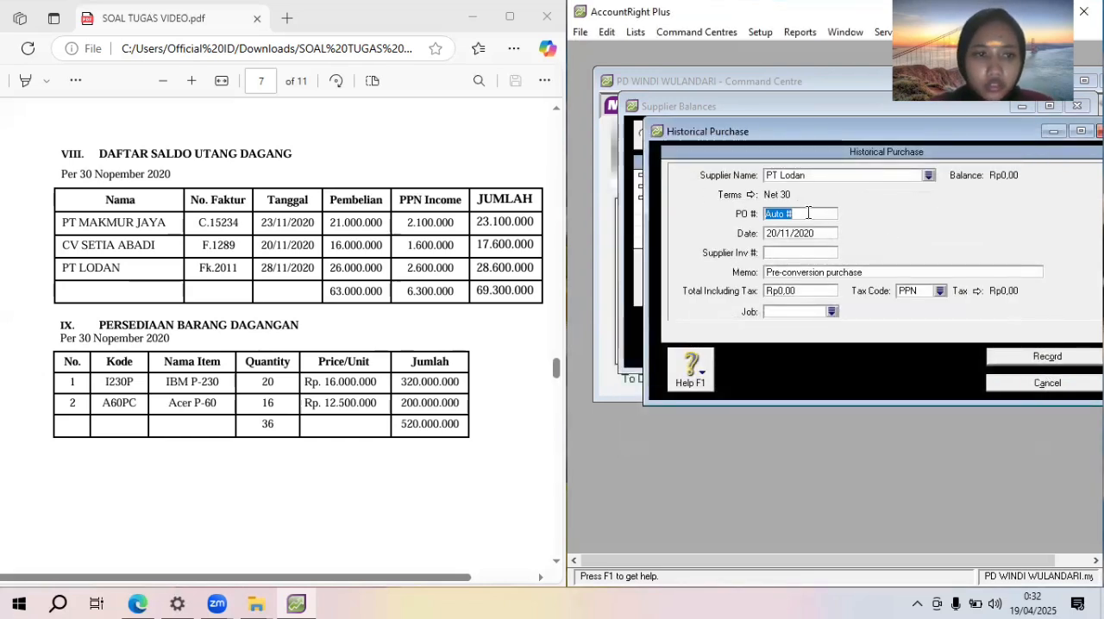
pyautogui.write('Fk.2011')
pyautogui.press('Tab')
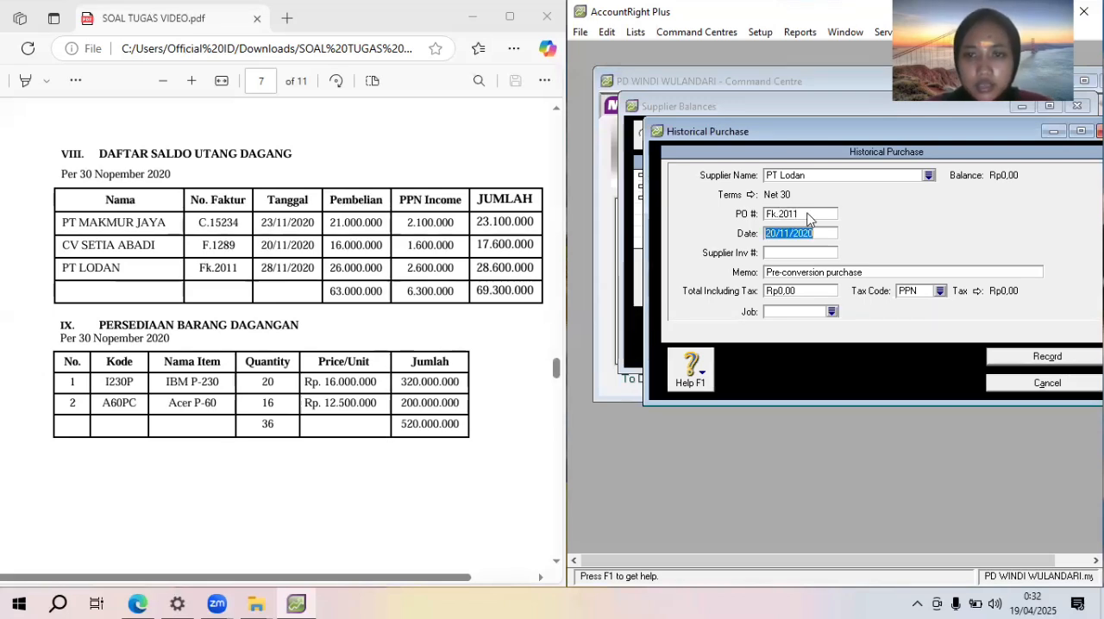
pyautogui.write('28')
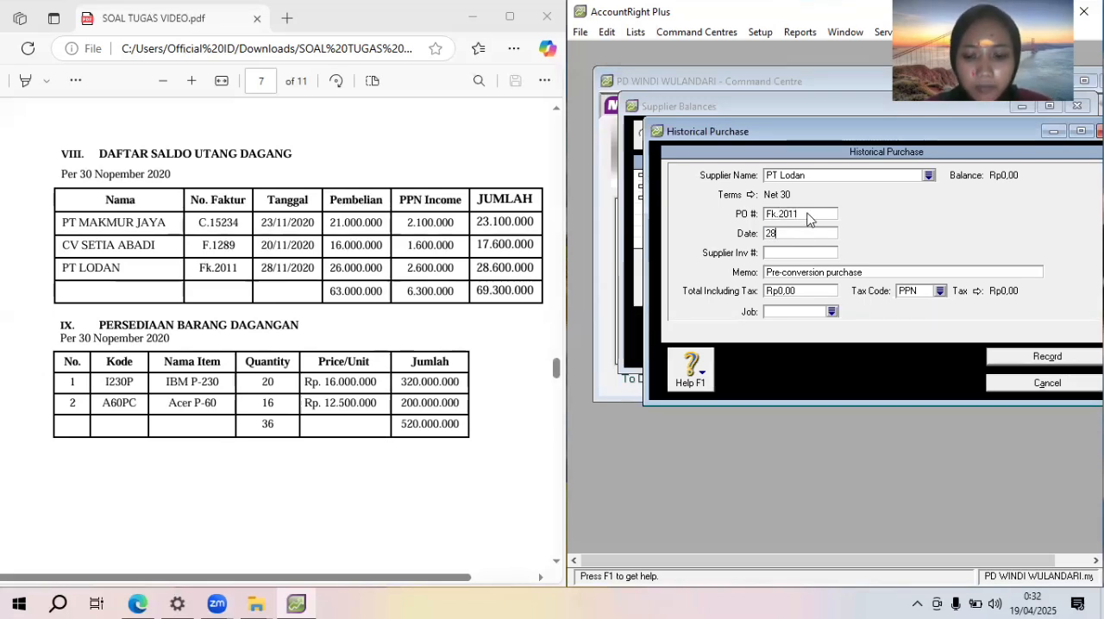
pyautogui.write('/11/2020')
pyautogui.press('Tab')
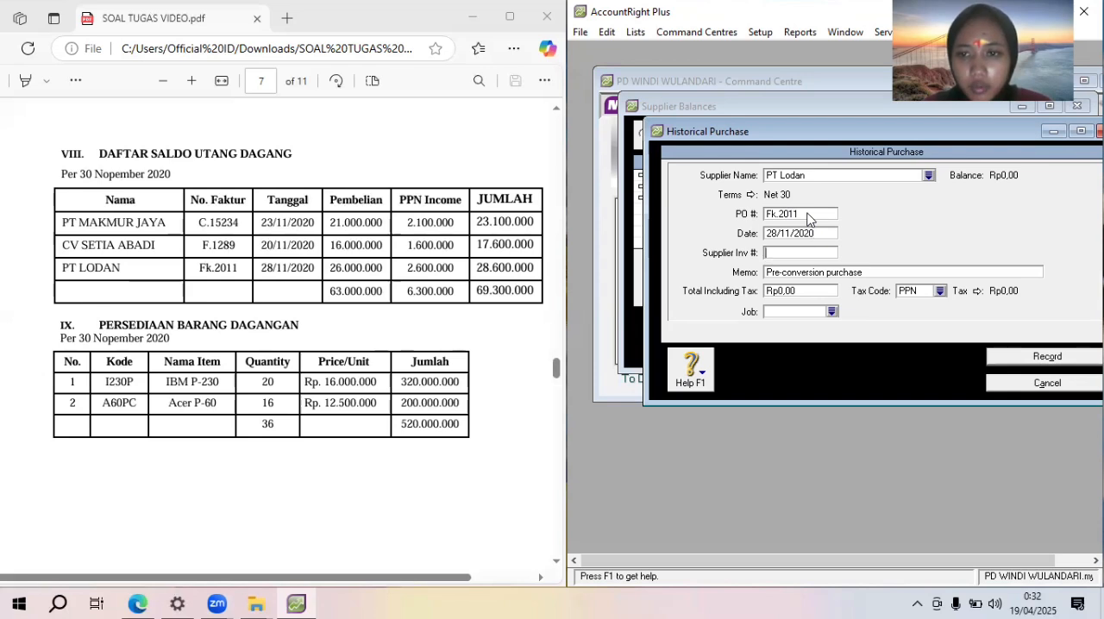
# Enter "Saldo awal utang dagang" as the memo of the PT Lodan purchase
pyautogui.press('Tab')
pyautogui.write('Saldo awal utang daganng')
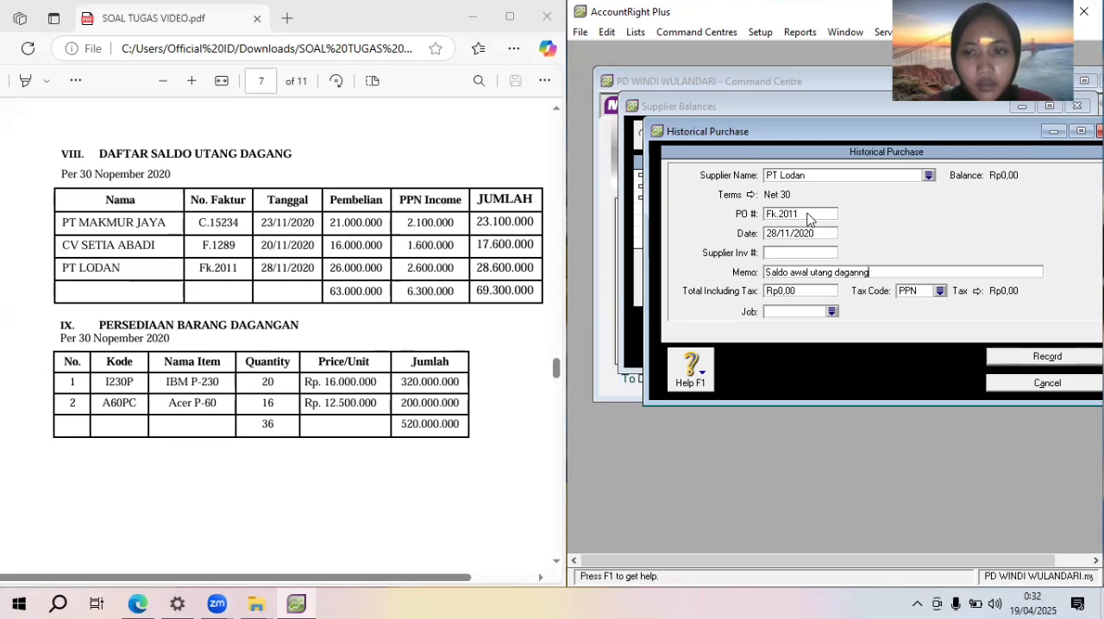
pyautogui.press('Tab')
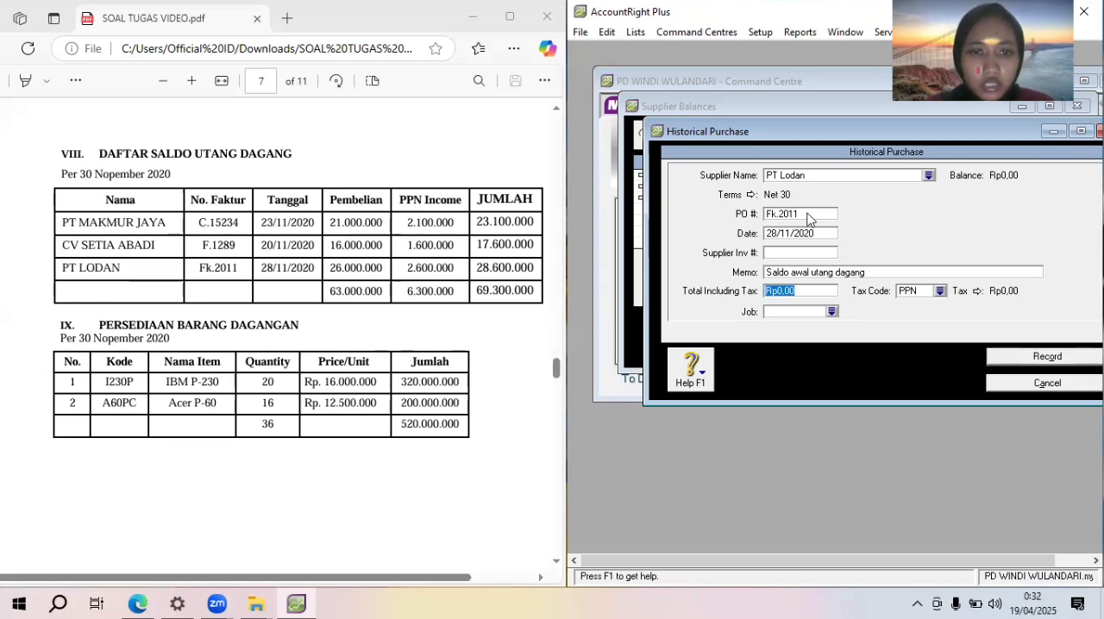
# Set the PT Lodan purchase's total including tax to Rp28.600.000
pyautogui.write('3')
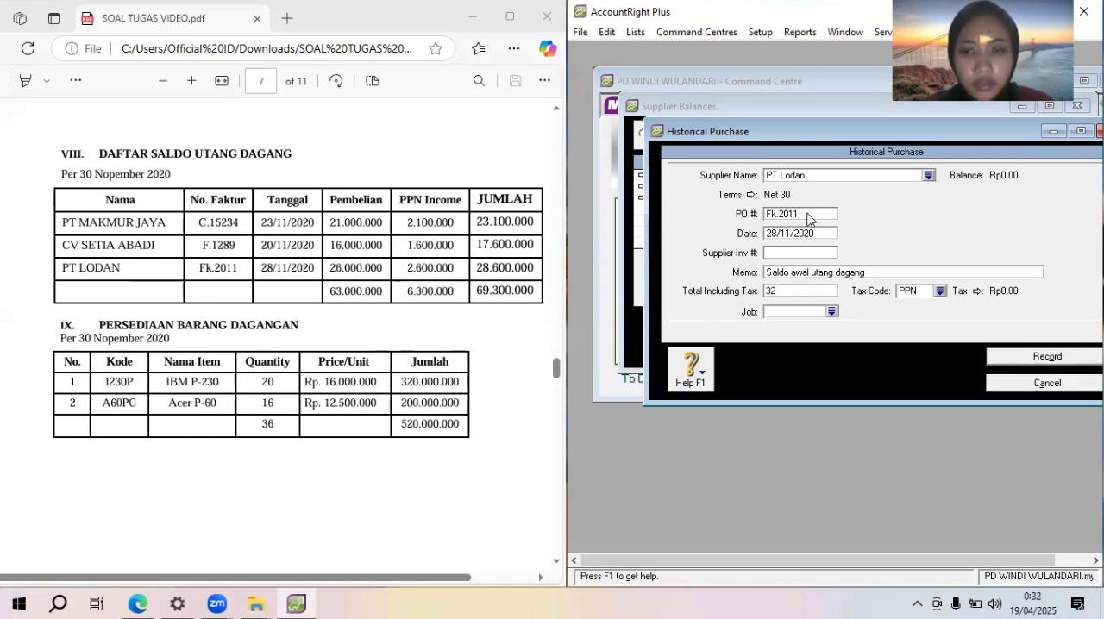
pyautogui.write('2')
pyautogui.press('BackSpace')
pyautogui.press('BackSpace')
pyautogui.write('28')
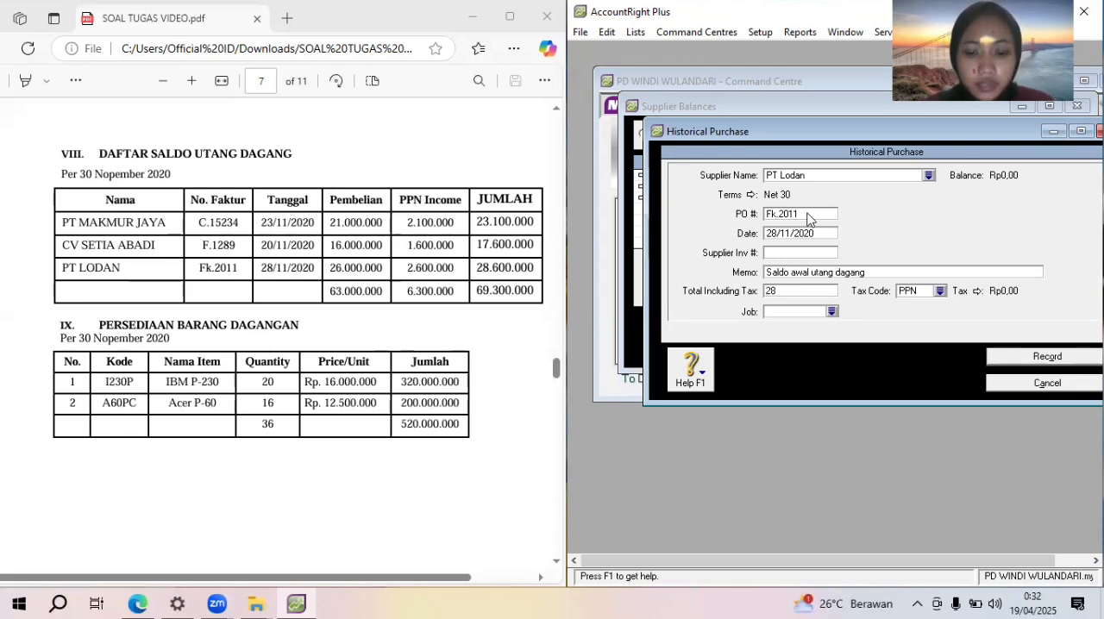
pyautogui.write('60000')
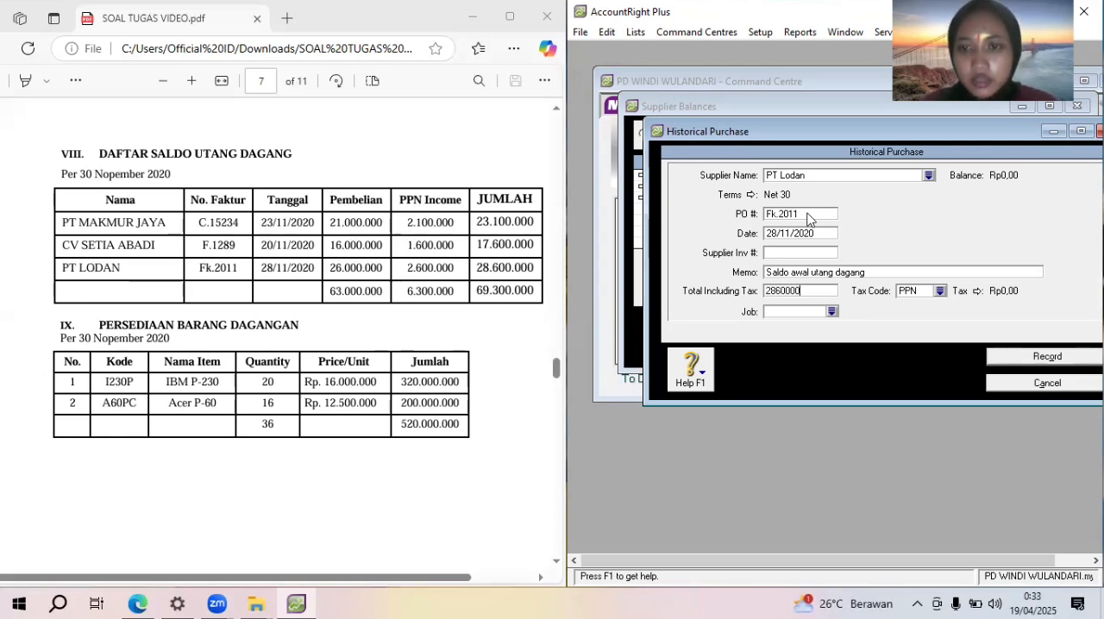
pyautogui.write('0')
# Set the PT Lodan purchase's tax code to N-T and record it, leaving the supplier balances
pyautogui.click(941, 291)
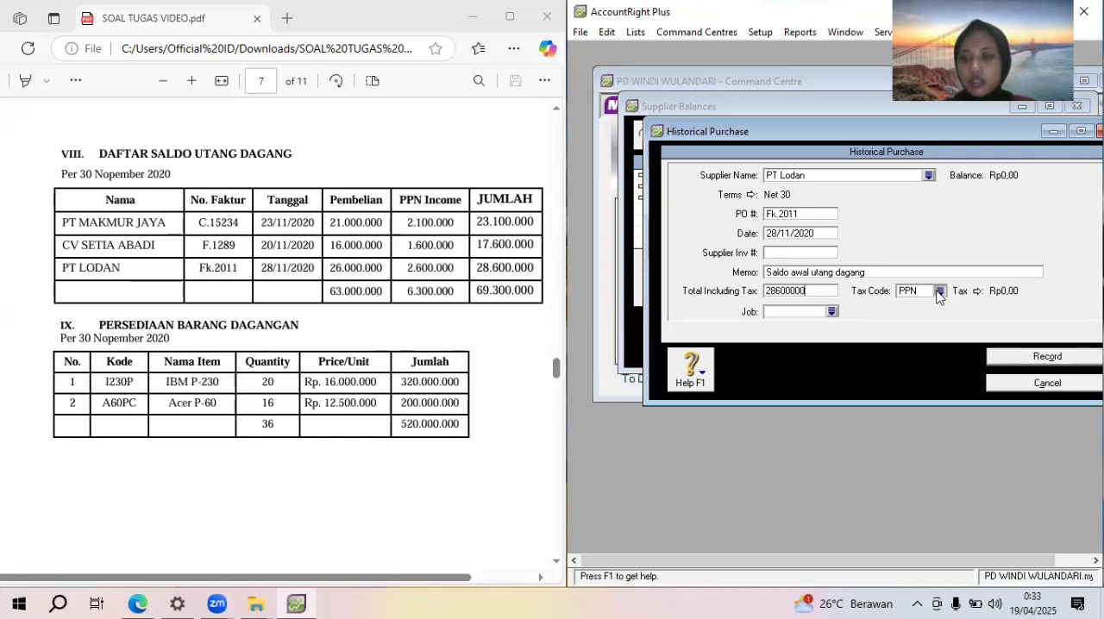
pyautogui.doubleClick(881, 213)
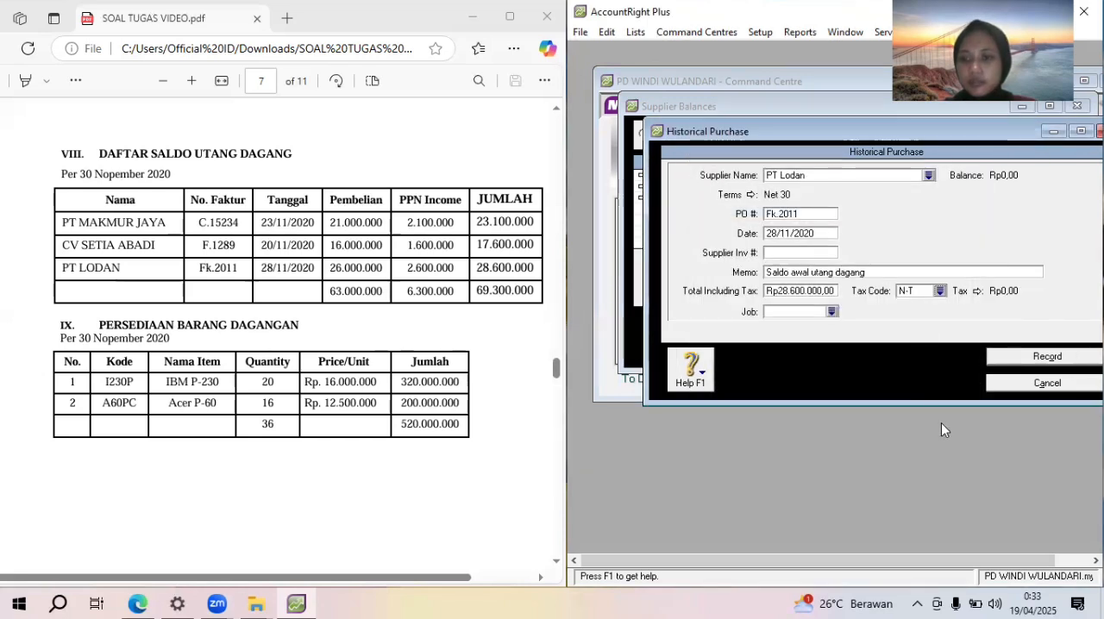
pyautogui.click(1074, 359)
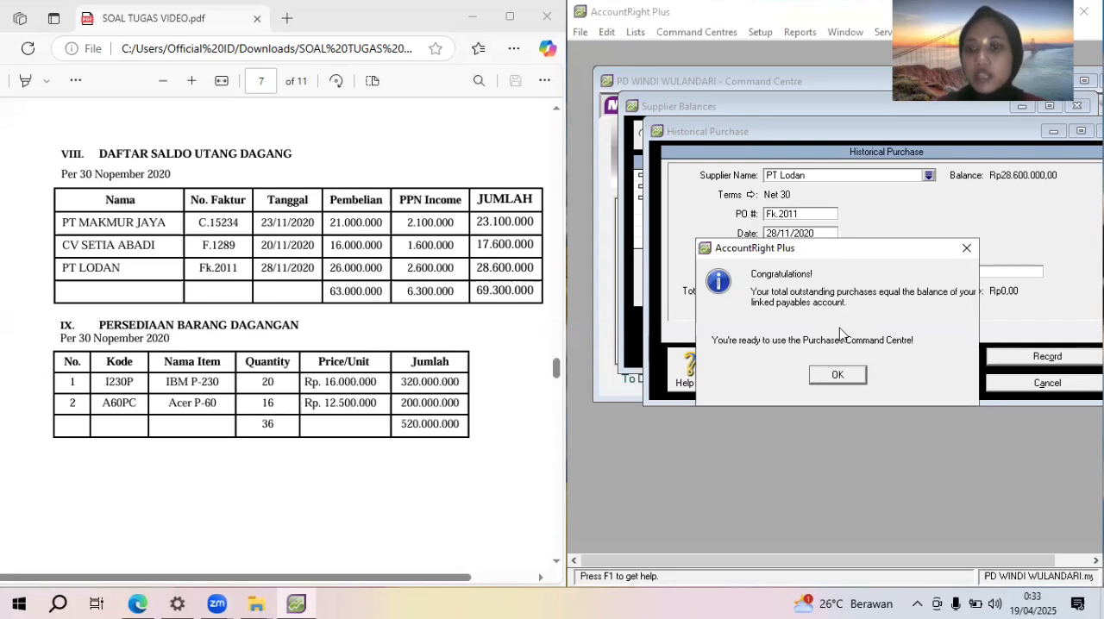
pyautogui.click(852, 374)
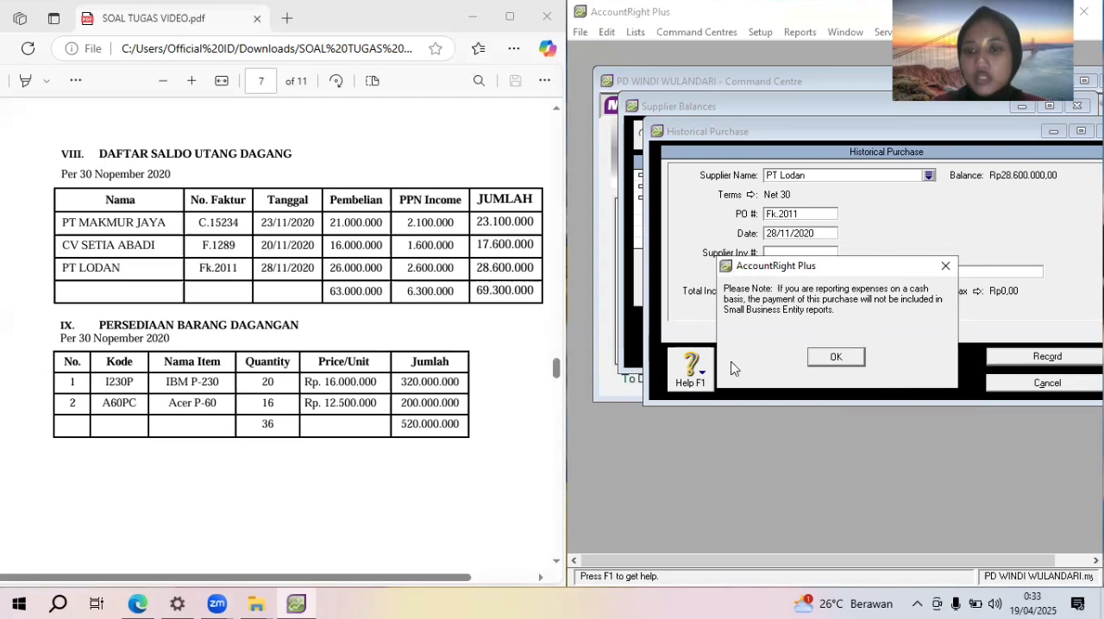
pyautogui.click(836, 357)
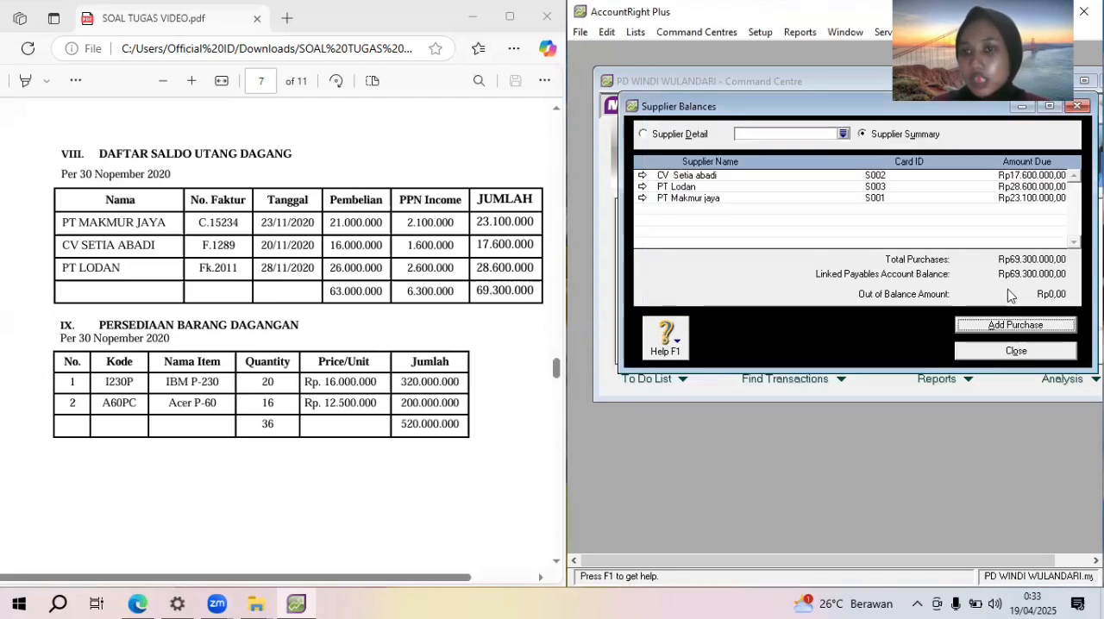
pyautogui.click(1018, 351)
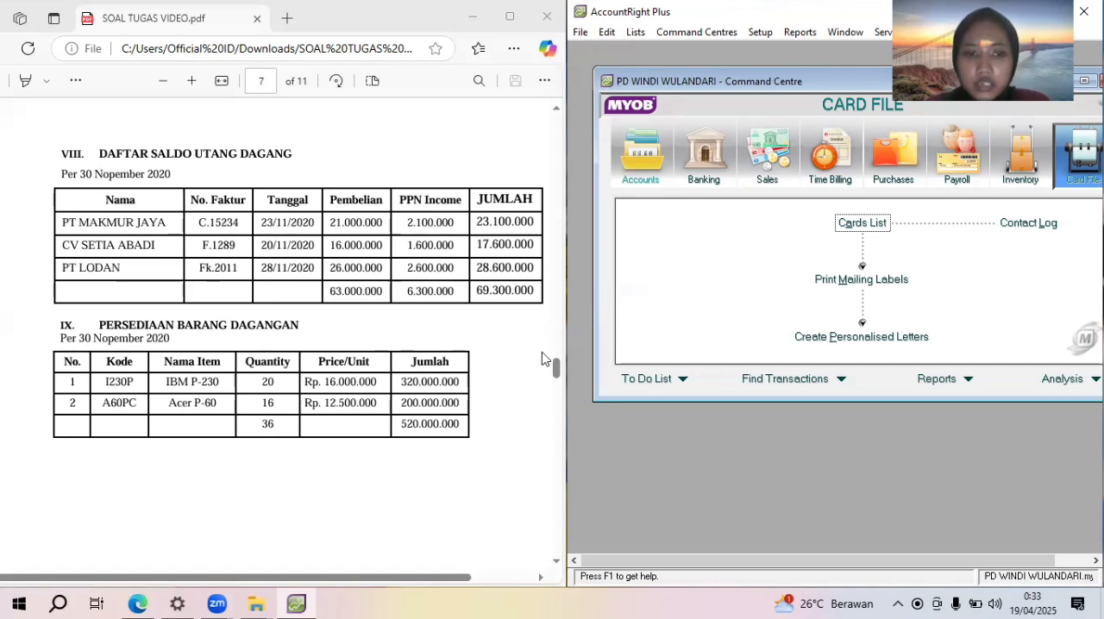
# Start a new inventory item from the items list for the first product in the Persediaan Barang Dagangan table
pyautogui.moveTo(557, 369)
pyautogui.mouseDown()
pyautogui.moveTo(556, 393)
pyautogui.moveTo(556, 369)
pyautogui.mouseUp()
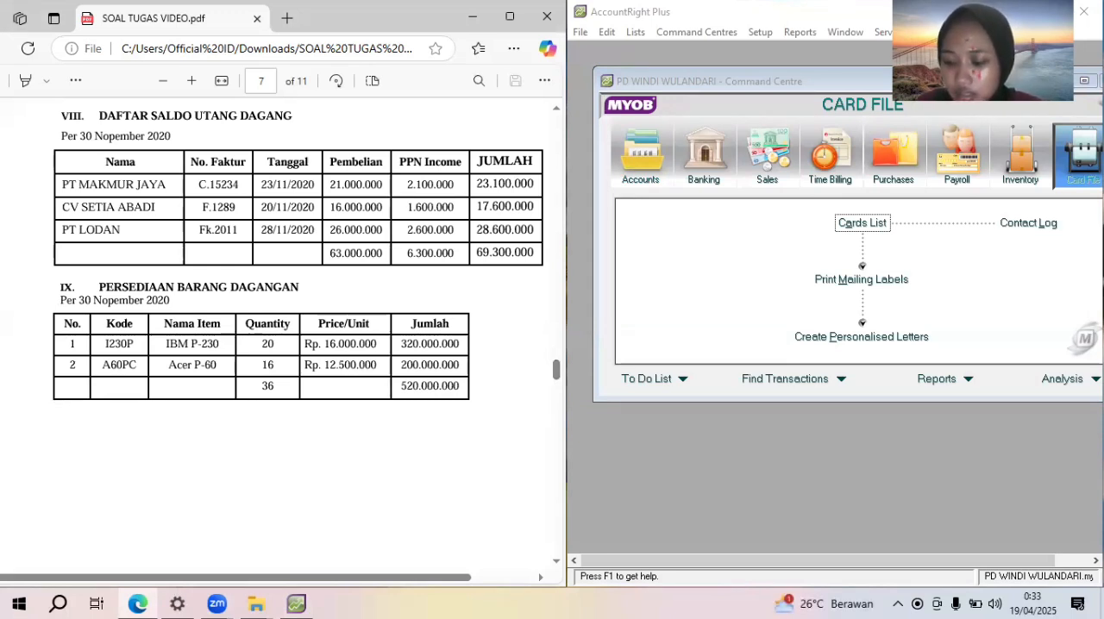
pyautogui.click(1033, 164)
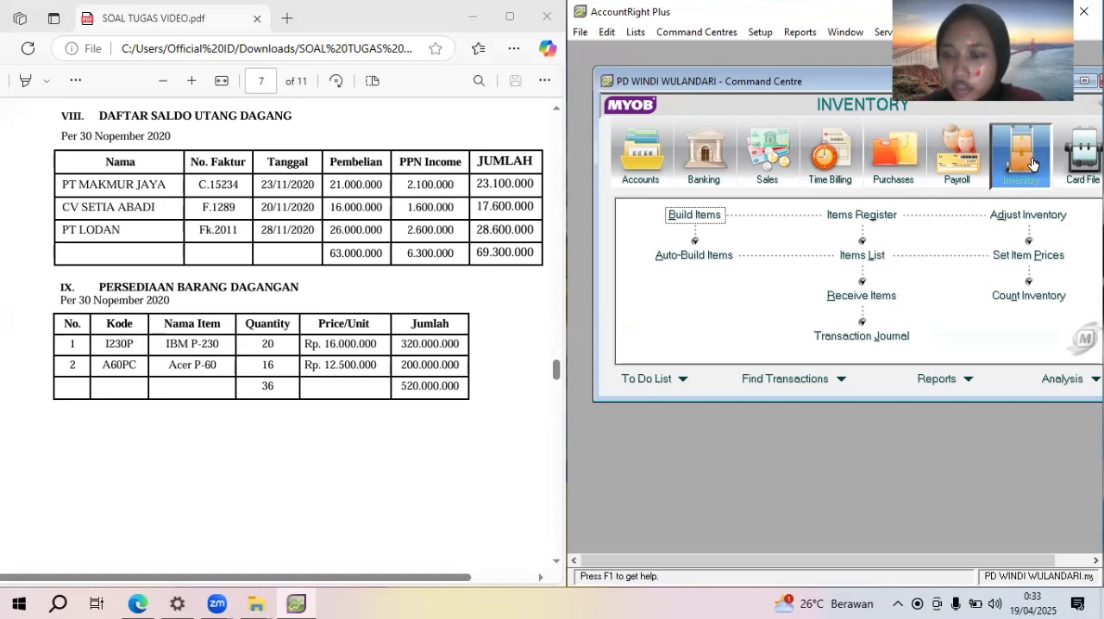
pyautogui.click(882, 251)
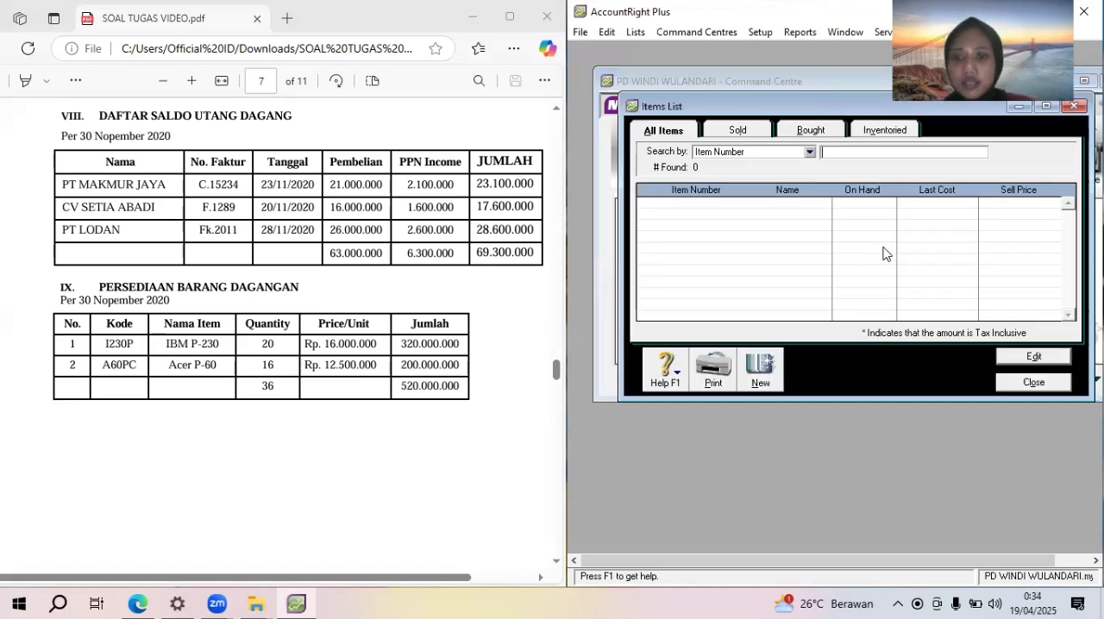
pyautogui.click(761, 371)
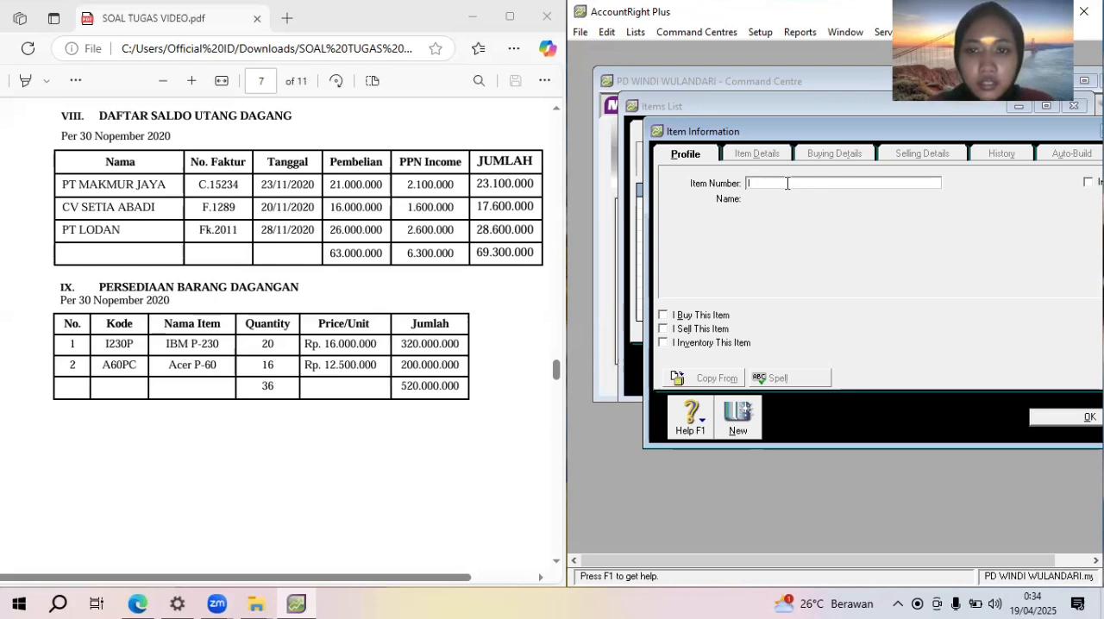
pyautogui.write('I')
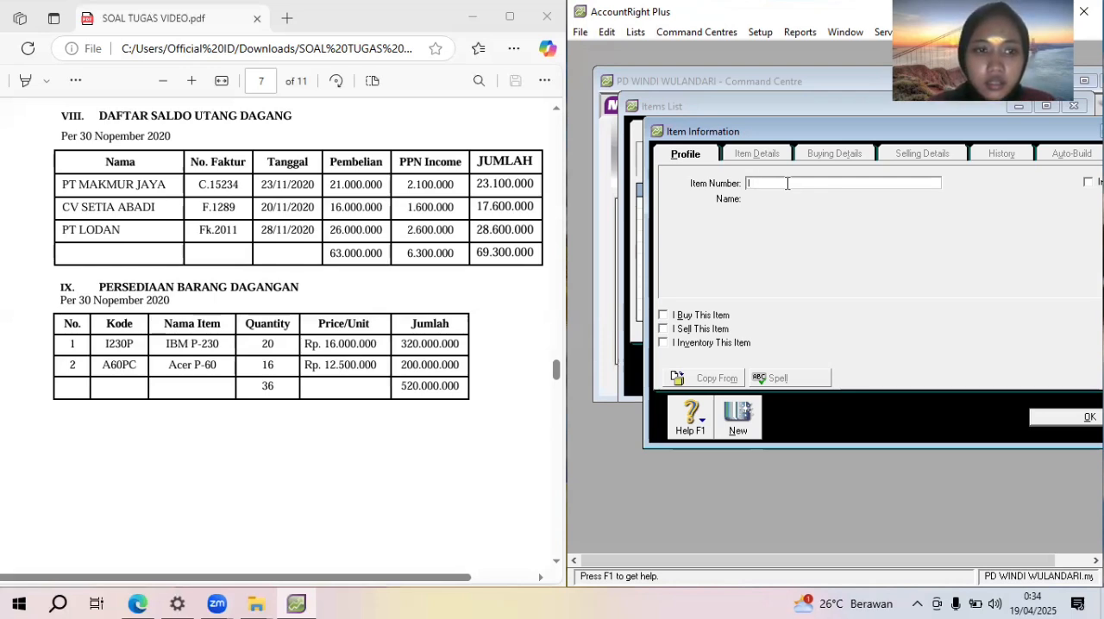
pyautogui.write('B')
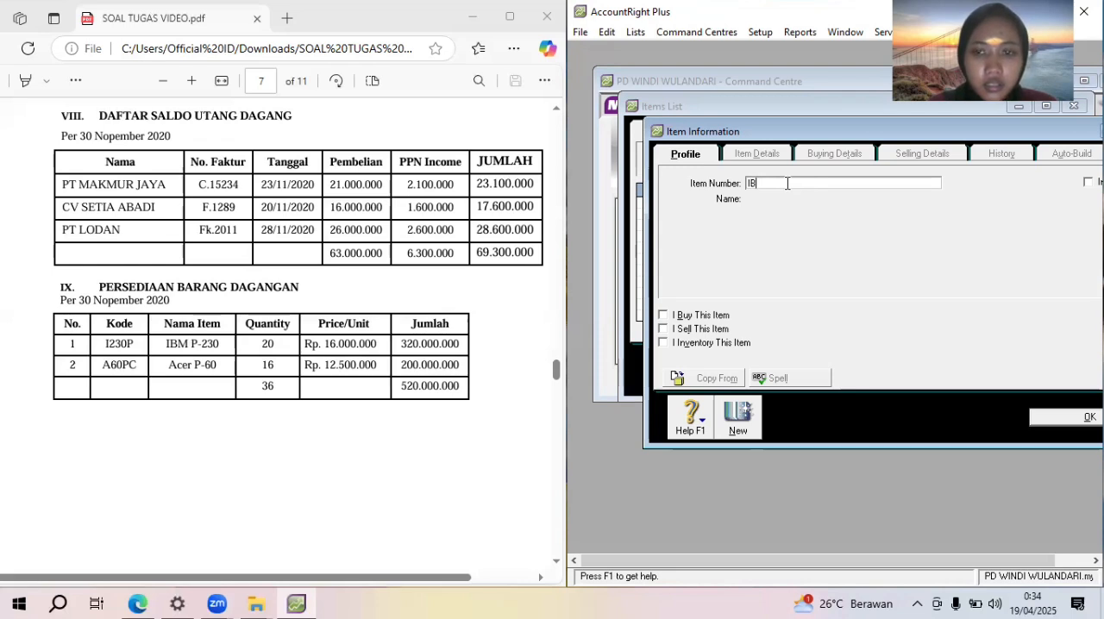
pyautogui.write('M ')
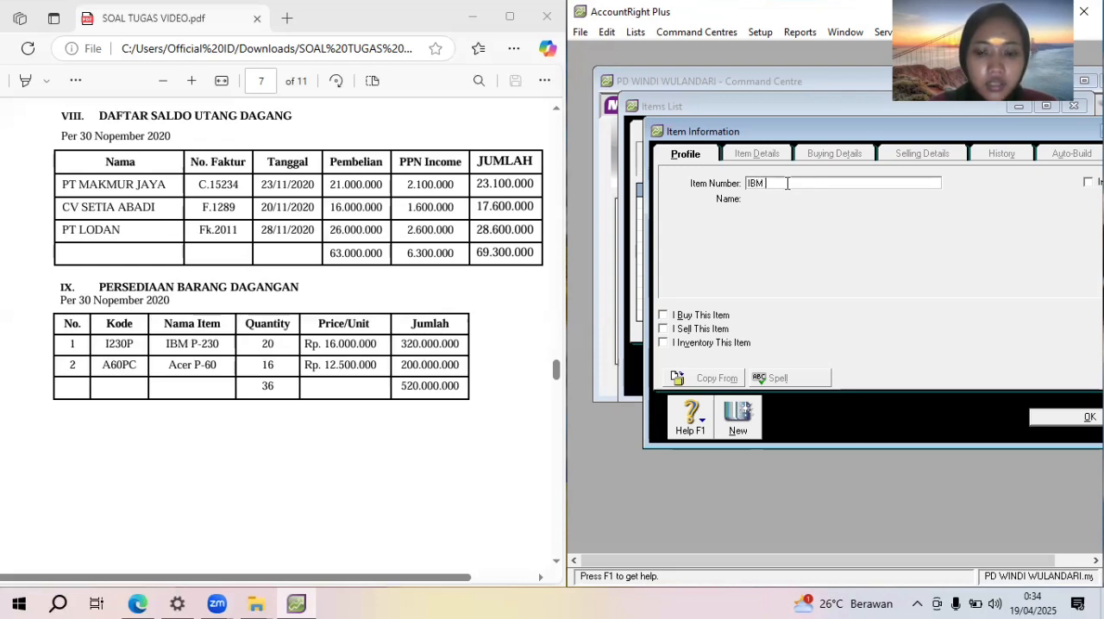
pyautogui.write('P-230')
pyautogui.press('Tab')
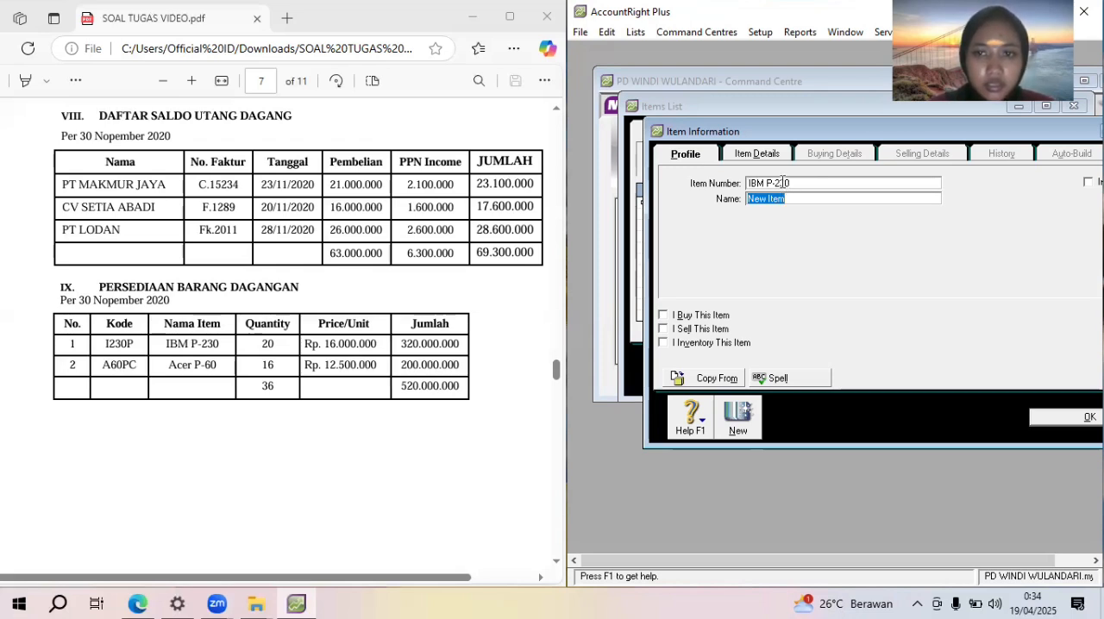
pyautogui.click(784, 183)
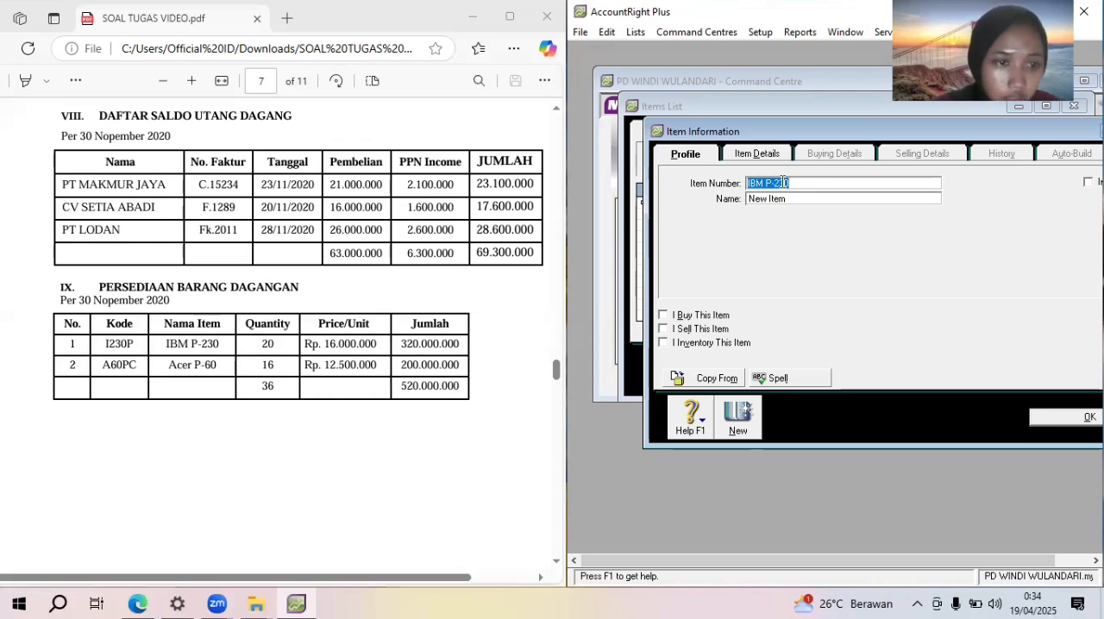
pyautogui.write('123')
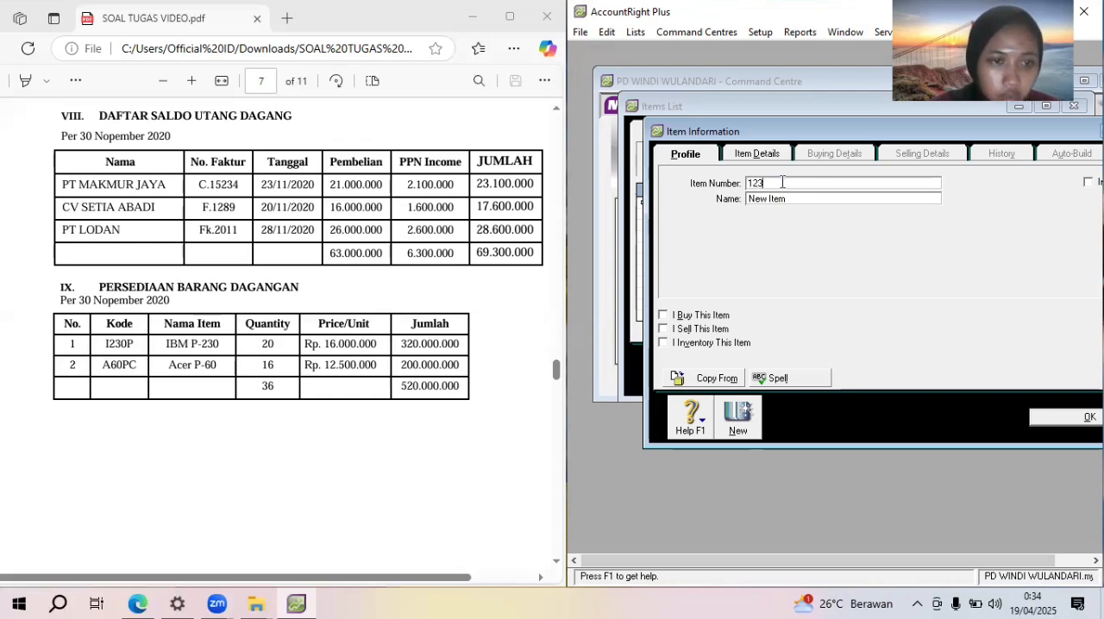
pyautogui.write('0P')
pyautogui.press('Tab')
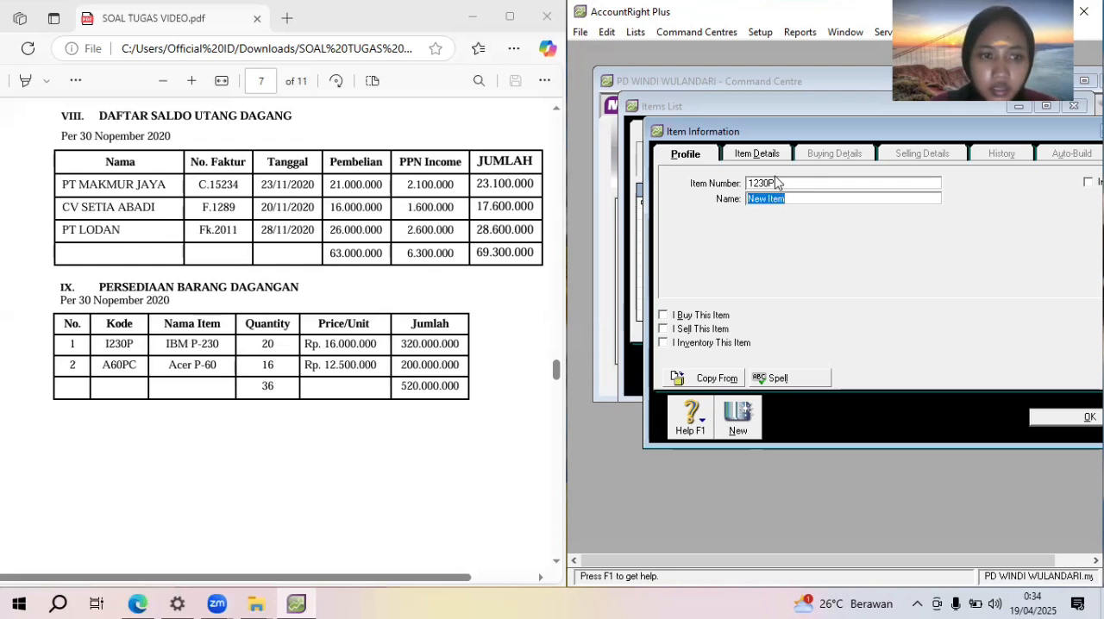
# Enter I230P as the new item's number and IBM P-230 as its name
pyautogui.doubleClick(775, 183)
pyautogui.press('BackSpace')
pyautogui.write('I230P')
pyautogui.press('Tab')
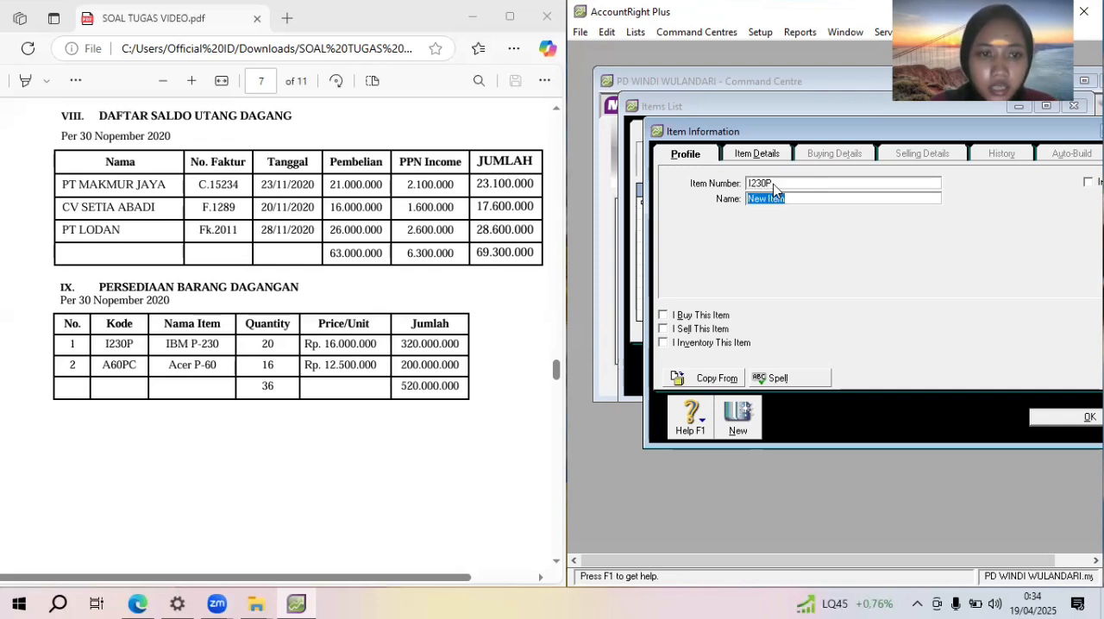
pyautogui.write('IBBM')
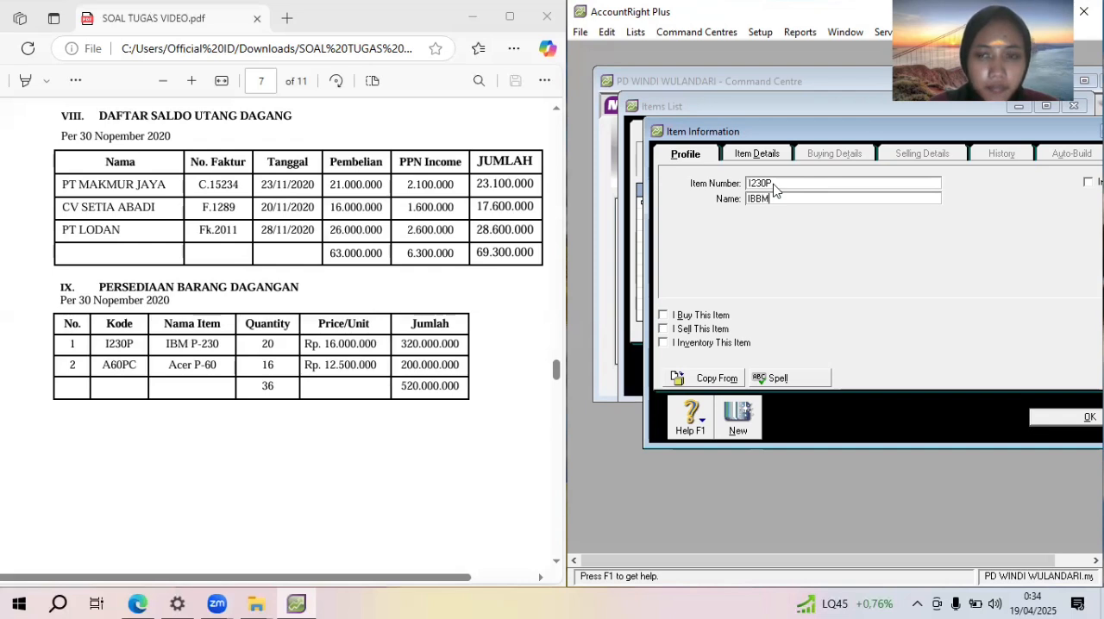
pyautogui.press('BackSpace')
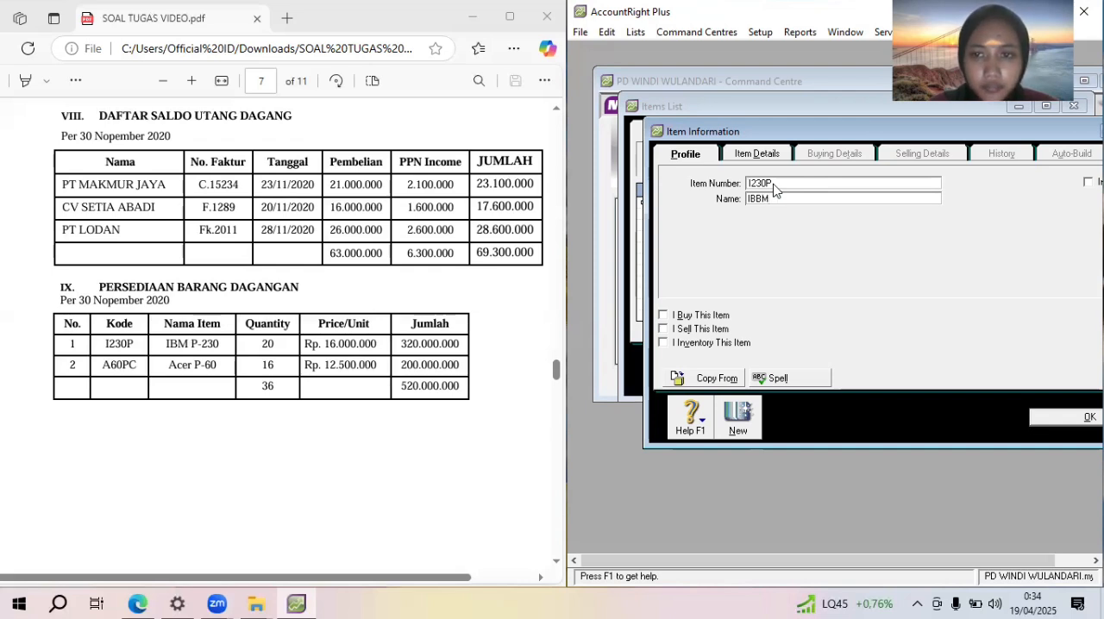
pyautogui.press('BackSpace')
pyautogui.press('BackSpace')
pyautogui.write('M P')
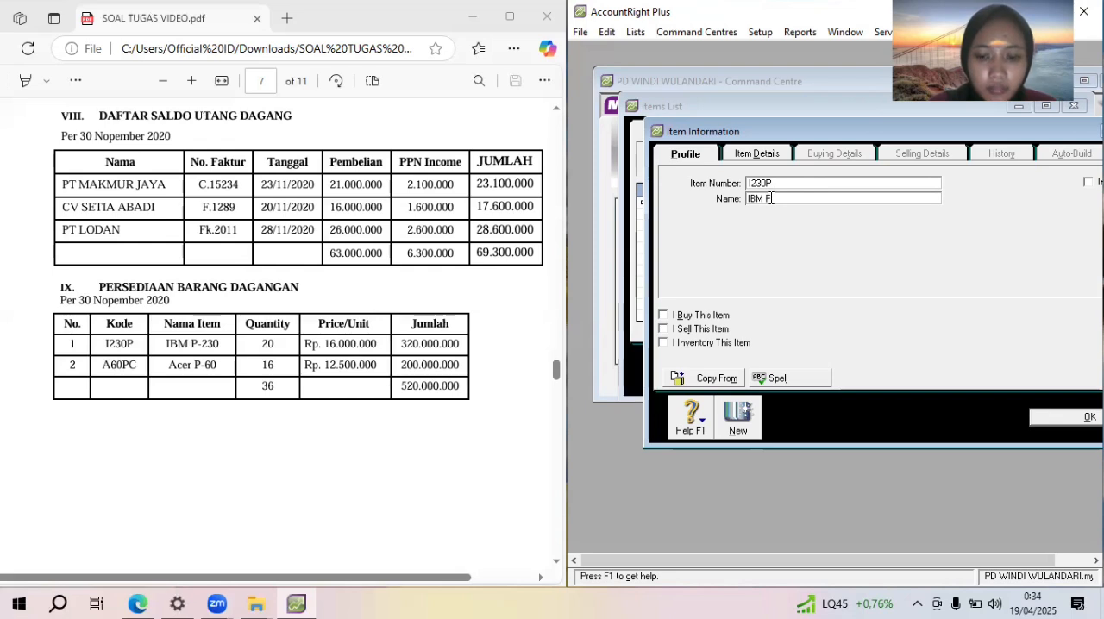
pyautogui.write('-230')
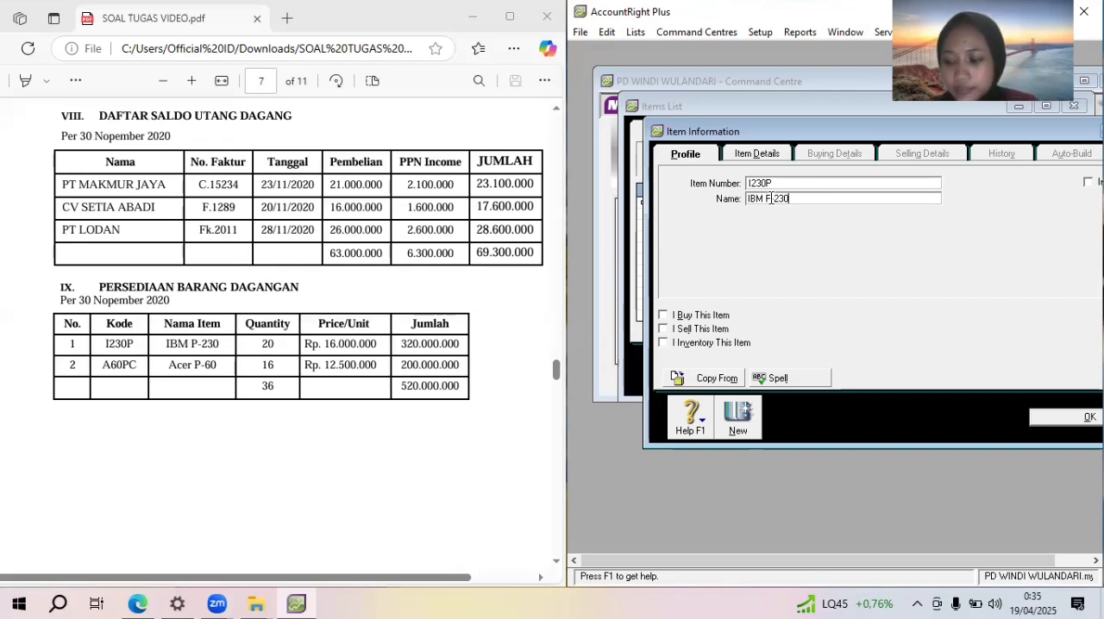
# Mark item I230P as bought, sold and inventoried
pyautogui.click(705, 316)
pyautogui.click(714, 333)
pyautogui.click(716, 348)
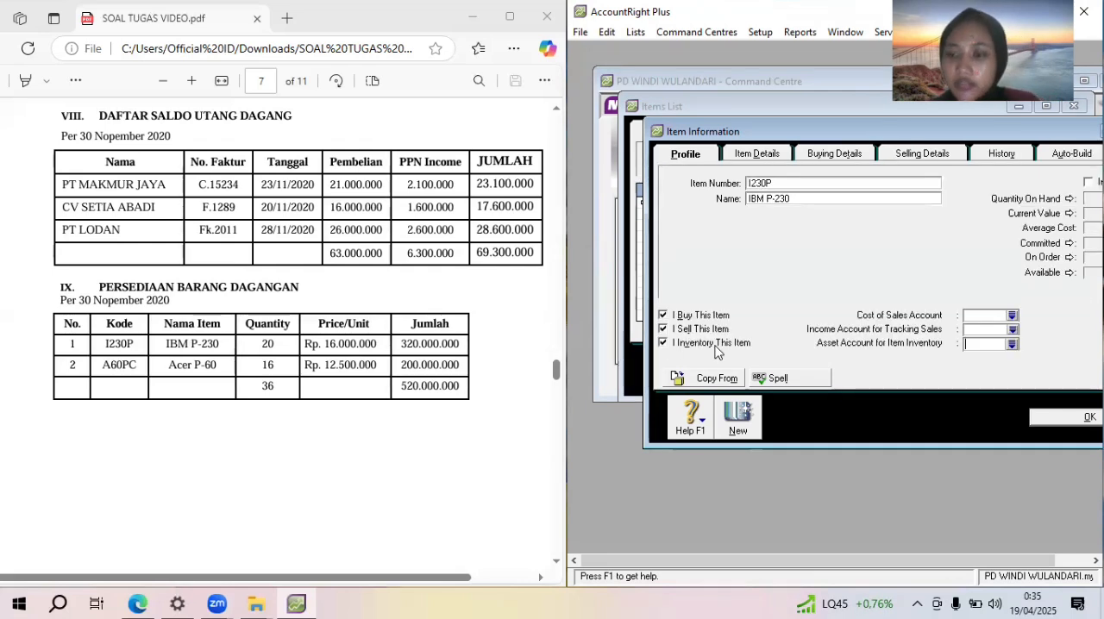
# Link item I230P to cost of sales account 5-1100, income account 4-1100 Sales and asset account 1-1500 Merchandise inventory
pyautogui.click(1013, 316)
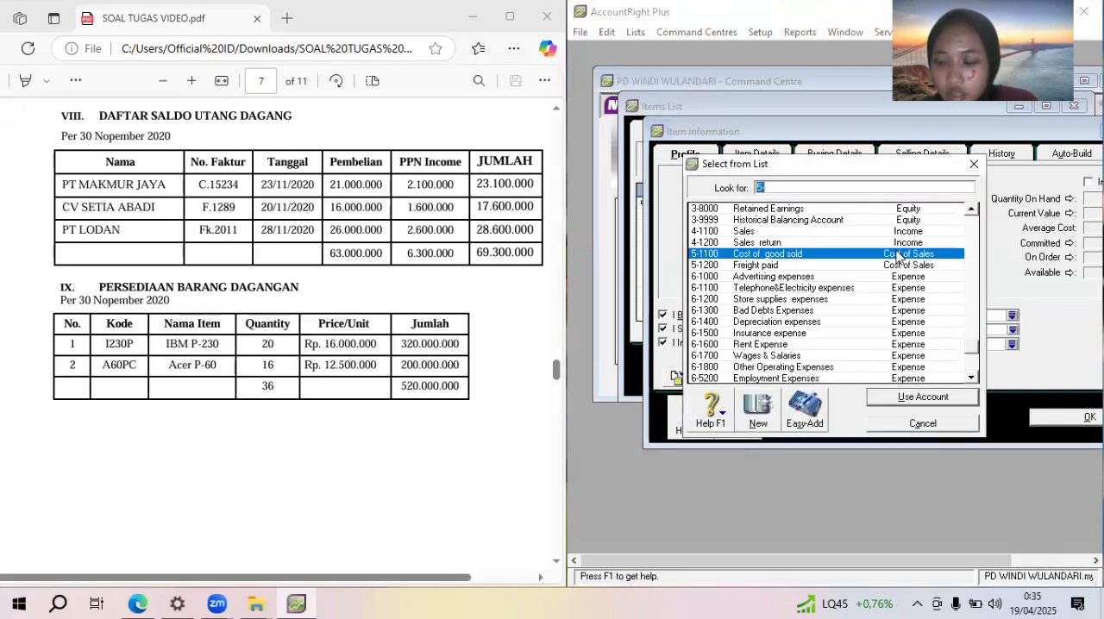
pyautogui.click(897, 253)
pyautogui.doubleClick(898, 255)
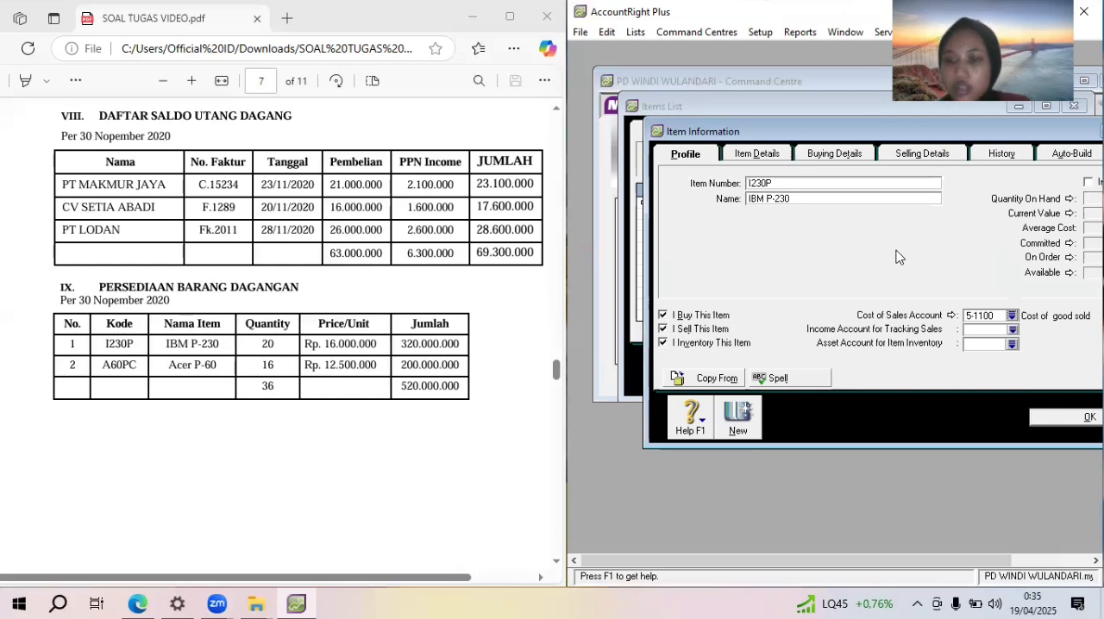
pyautogui.click(1013, 330)
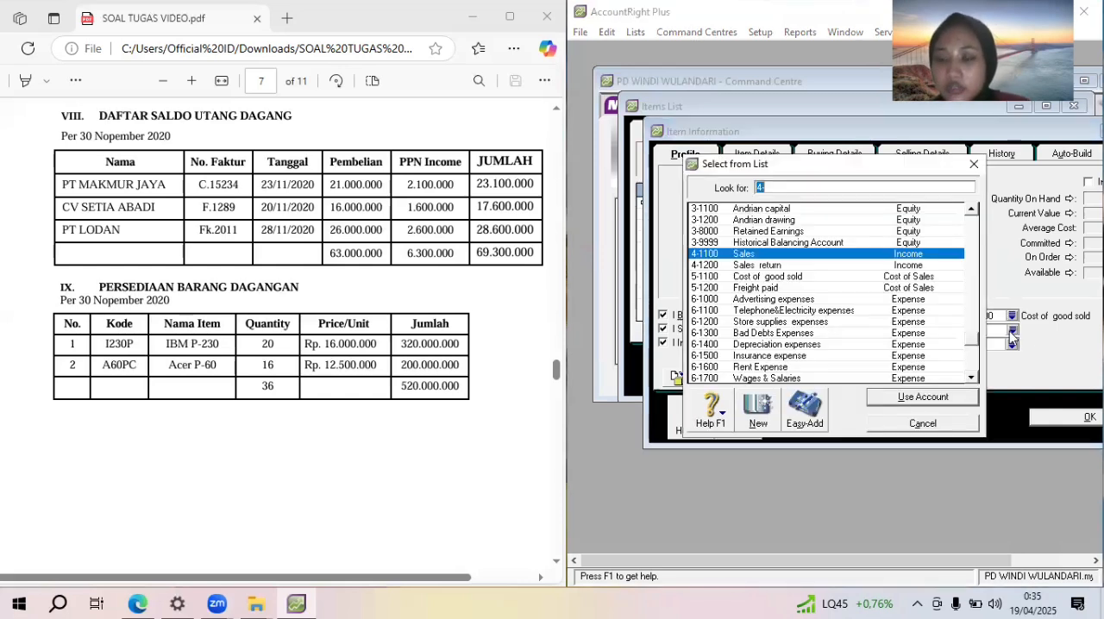
pyautogui.click(884, 256)
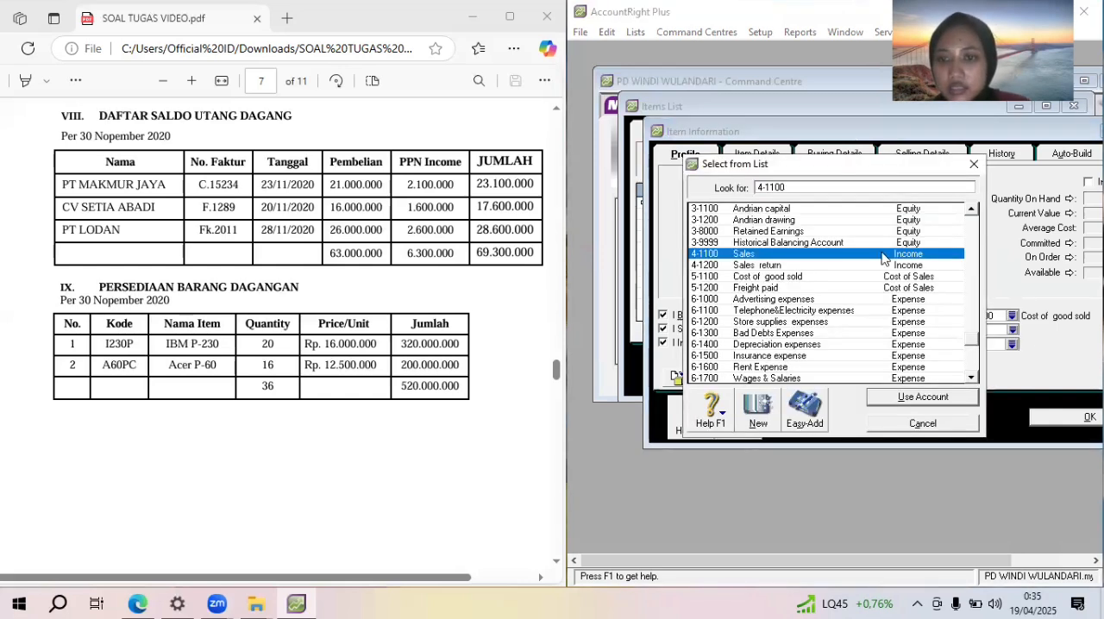
pyautogui.doubleClick(884, 256)
pyautogui.click(1013, 344)
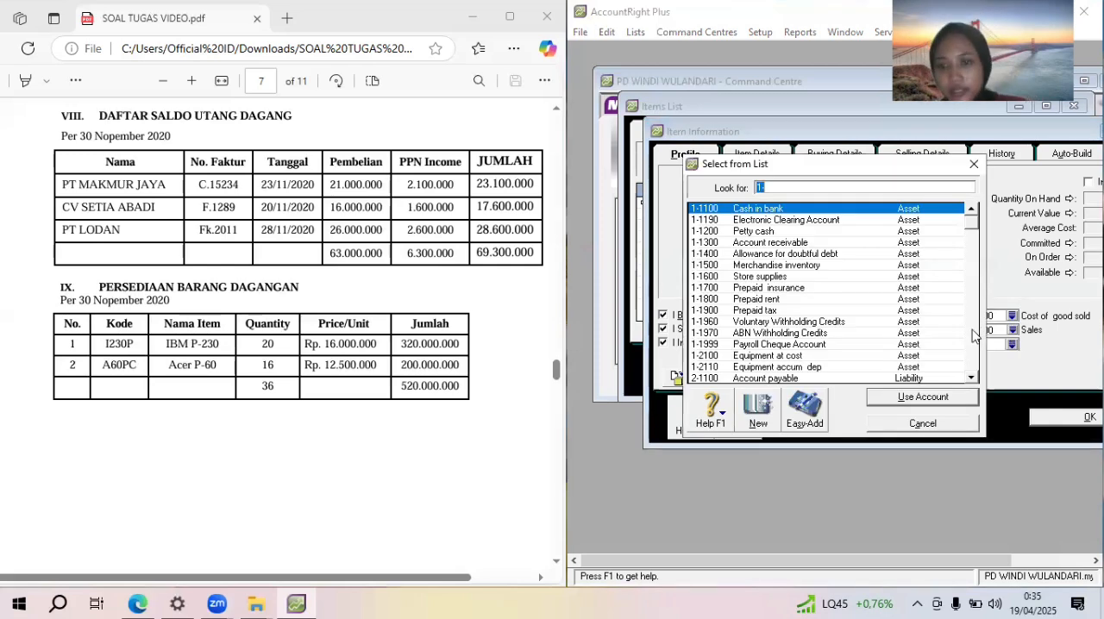
pyautogui.click(831, 267)
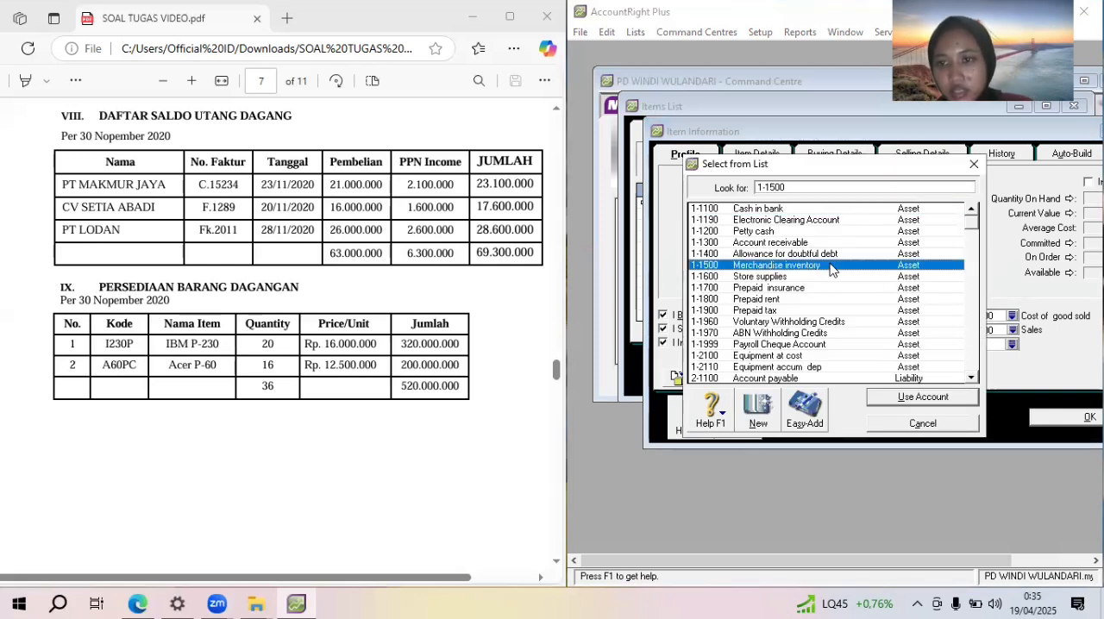
pyautogui.doubleClick(848, 270)
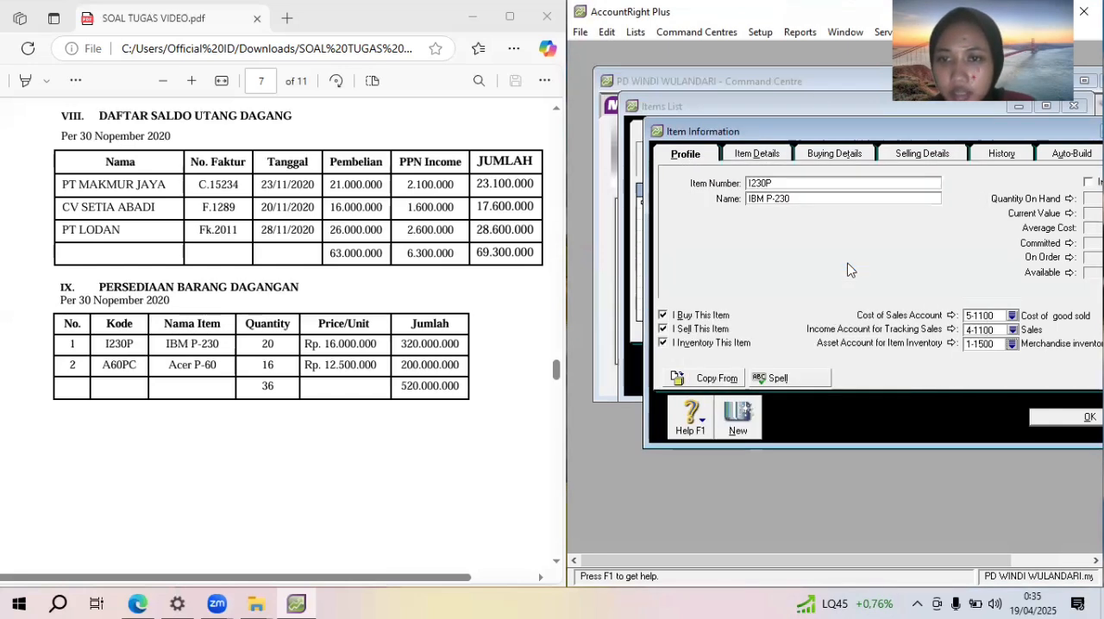
# In the buying details of I230P, set the buying unit of measure to UNIT and the tax code when bought to PPN
pyautogui.click(843, 160)
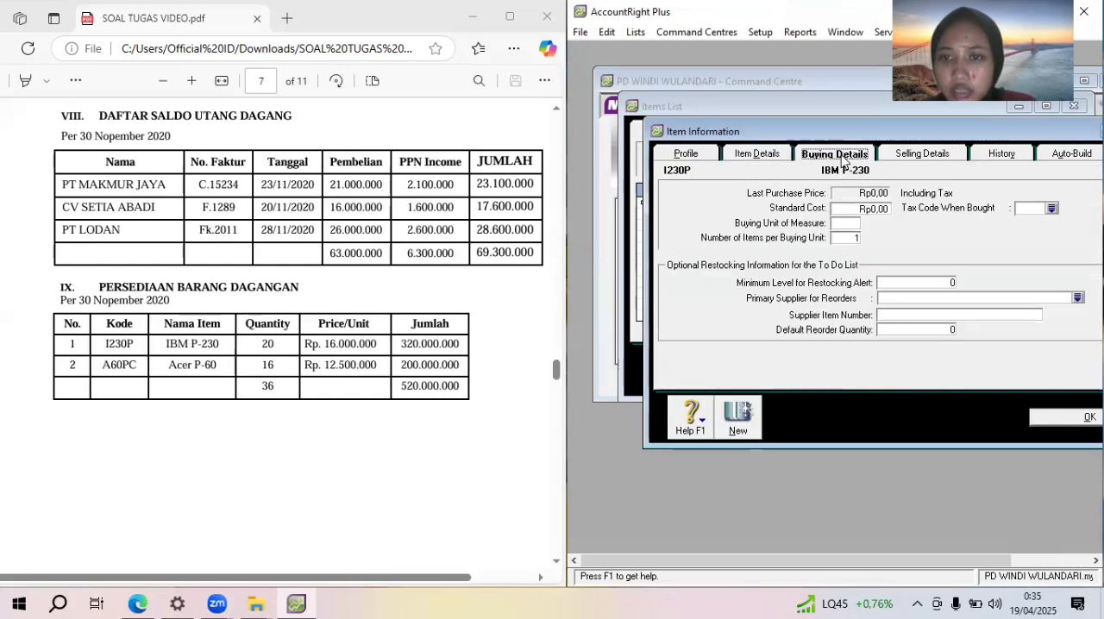
pyautogui.click(848, 223)
pyautogui.write('UN')
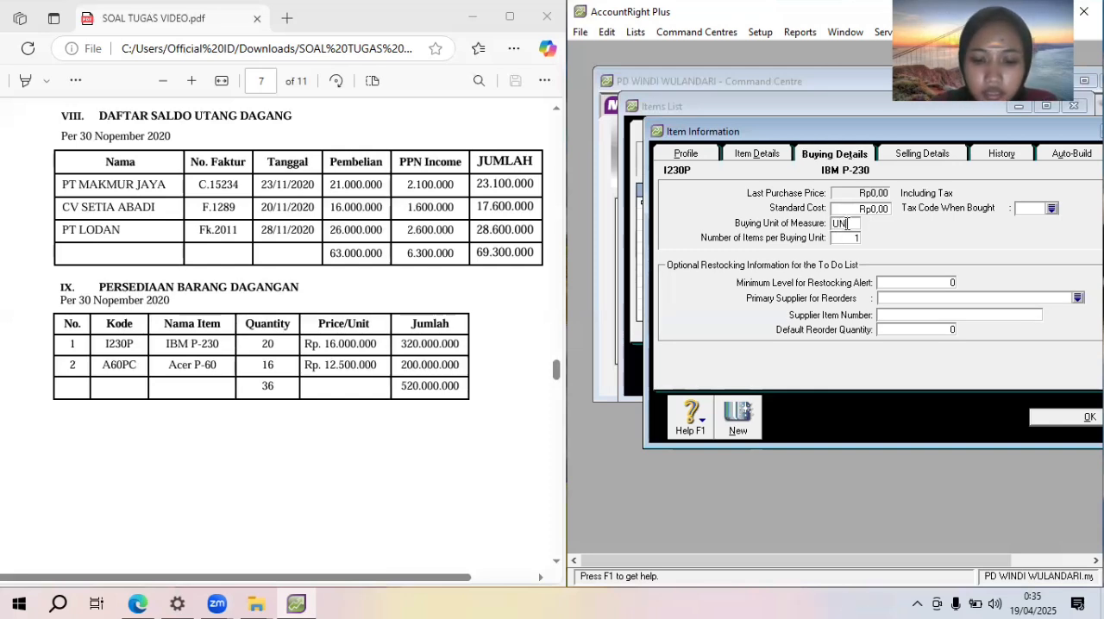
pyautogui.write('IT')
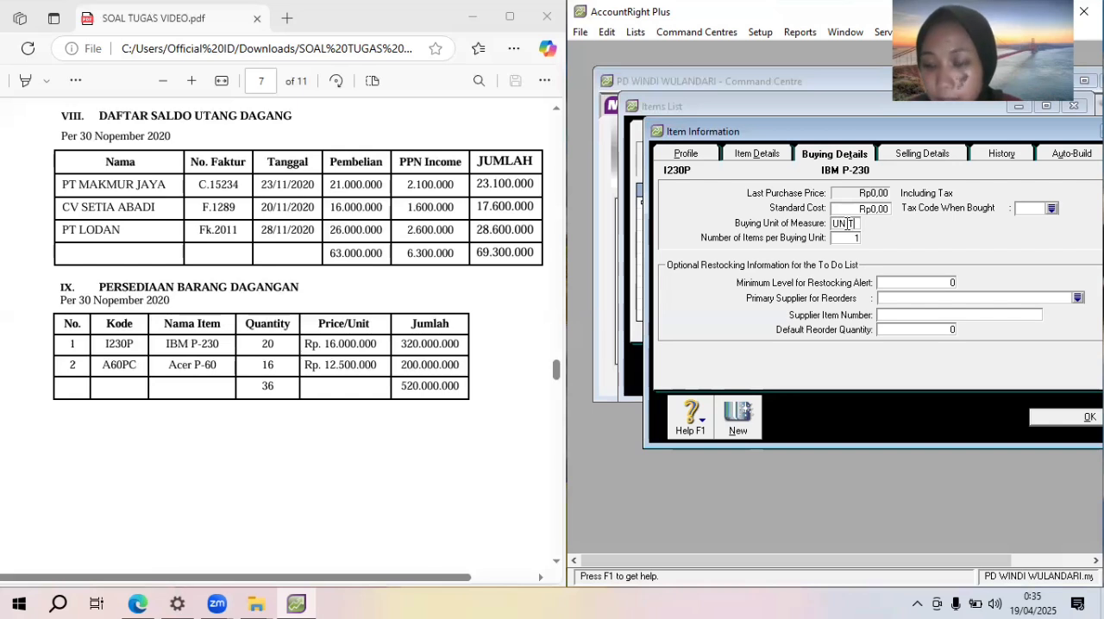
pyautogui.click(1051, 211)
pyautogui.doubleClick(828, 224)
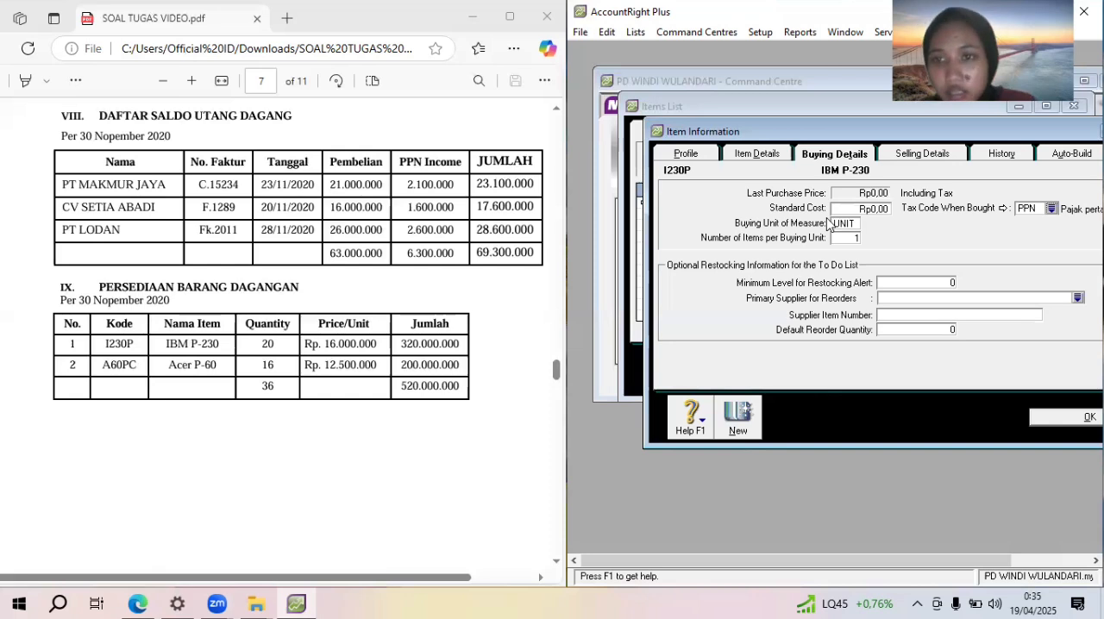
# In the selling details of I230P, set the selling unit of measure to UNIT and the tax code when sold to PPN
pyautogui.click(924, 153)
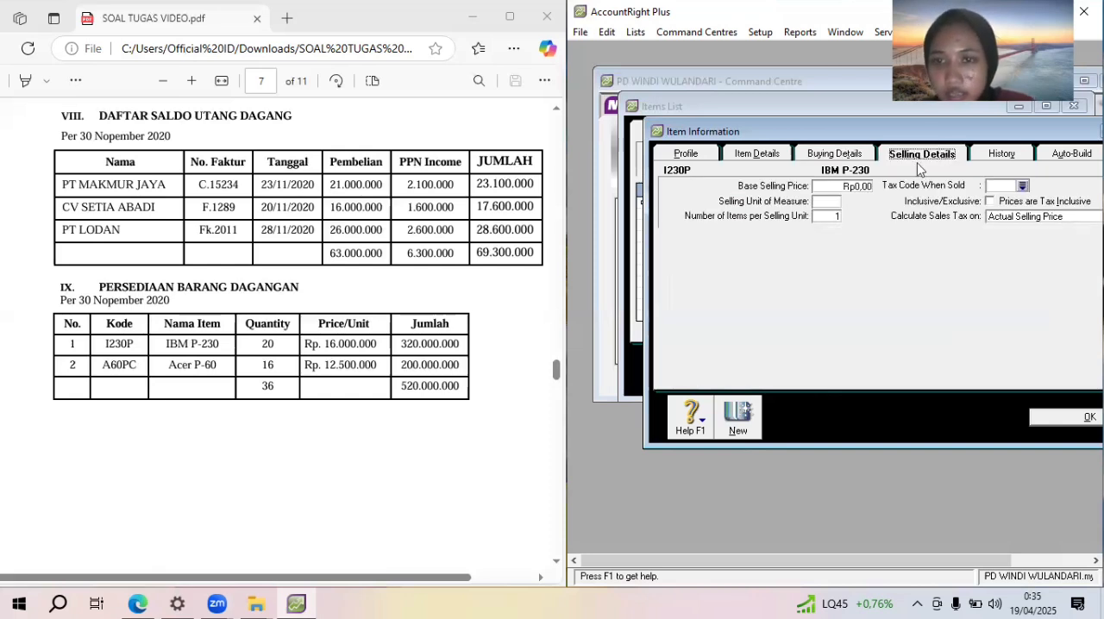
pyautogui.click(826, 201)
pyautogui.write('UNIT')
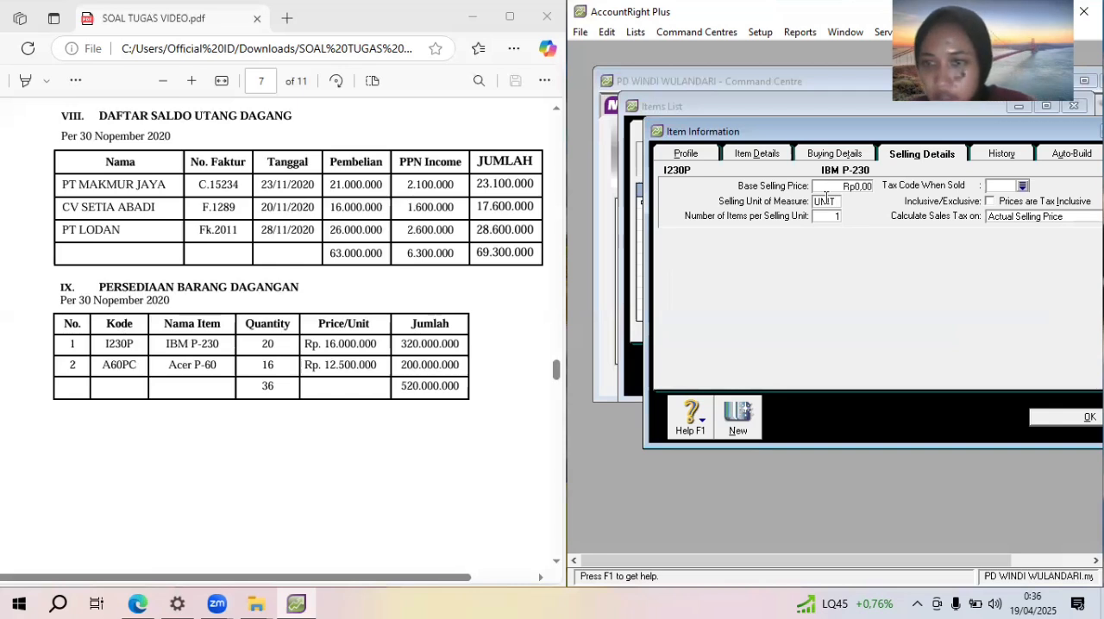
pyautogui.click(1023, 185)
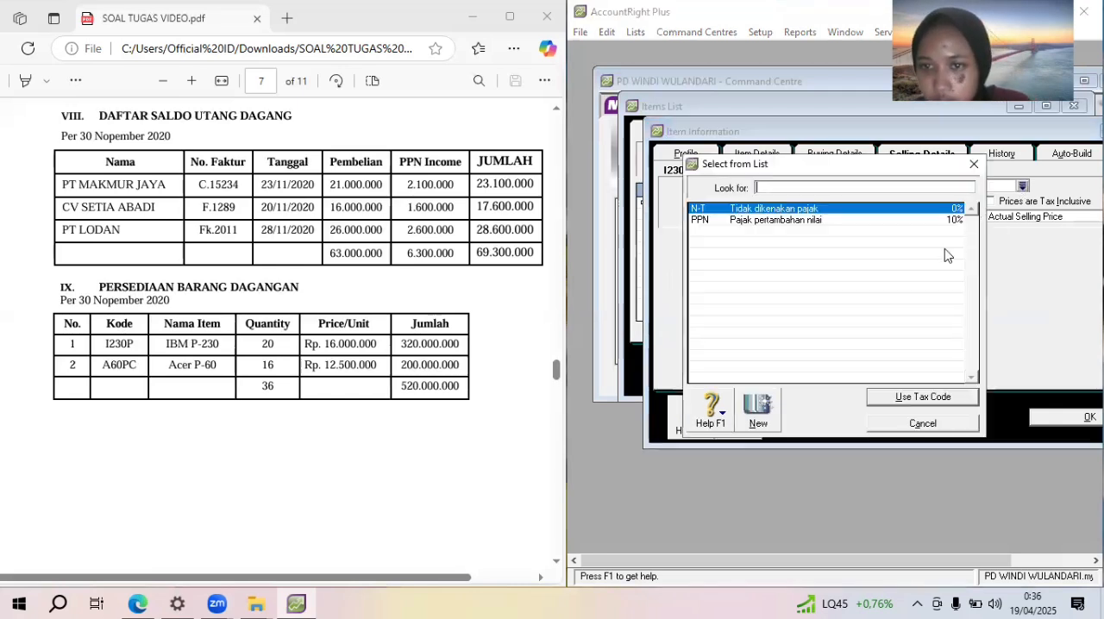
pyautogui.write('PPN')
pyautogui.click(958, 395)
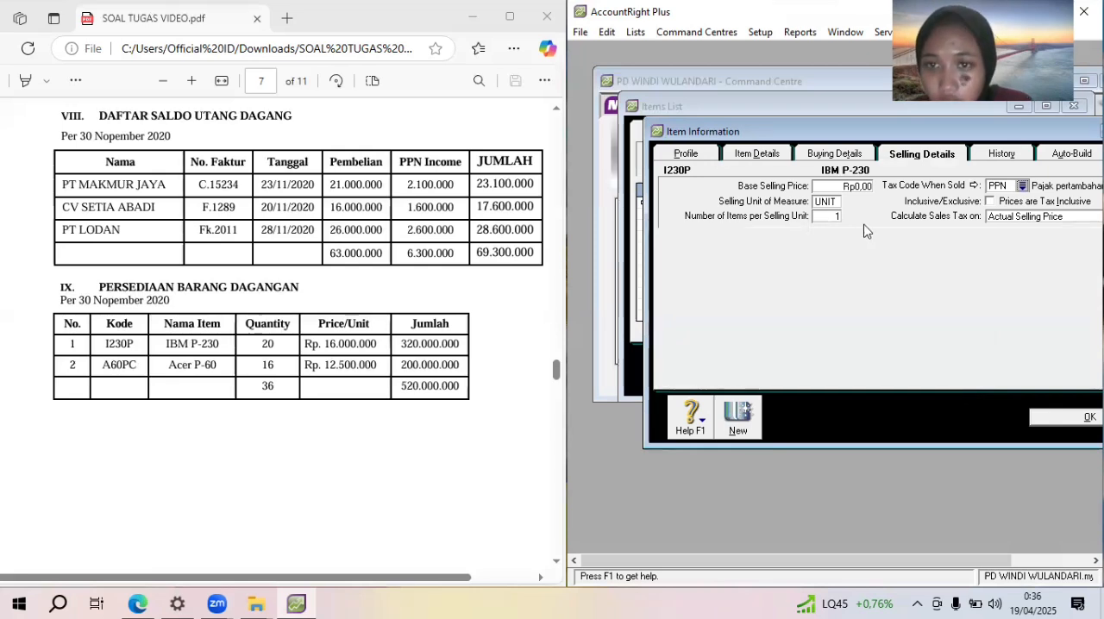
# Set the base selling price of I230P to 16000000 and save the item
pyautogui.click(863, 186)
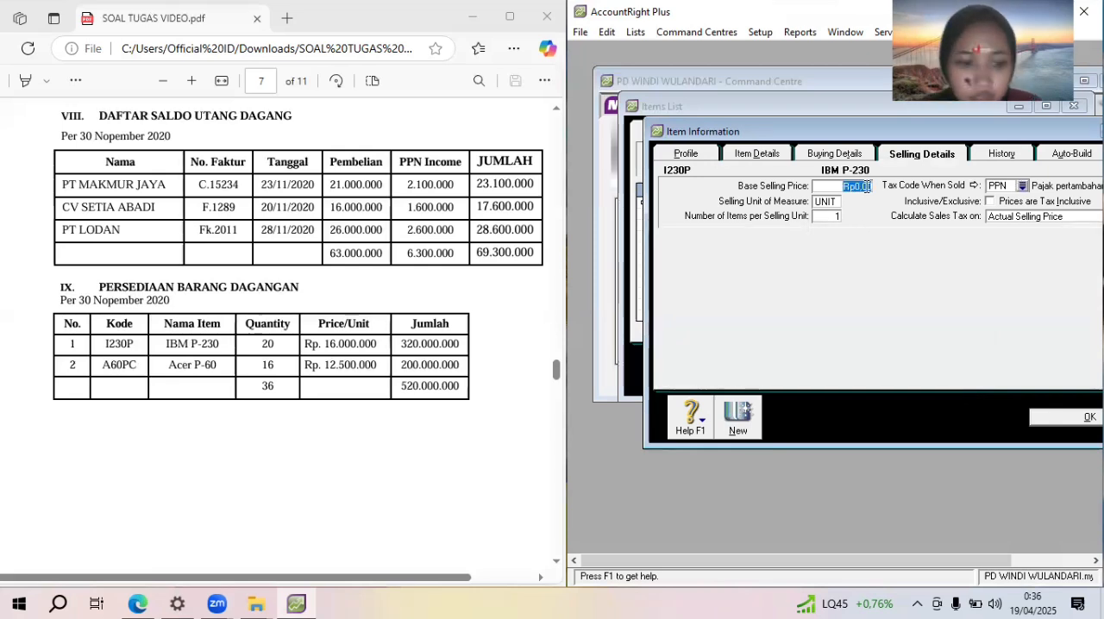
pyautogui.press('BackSpace')
pyautogui.write('16000000')
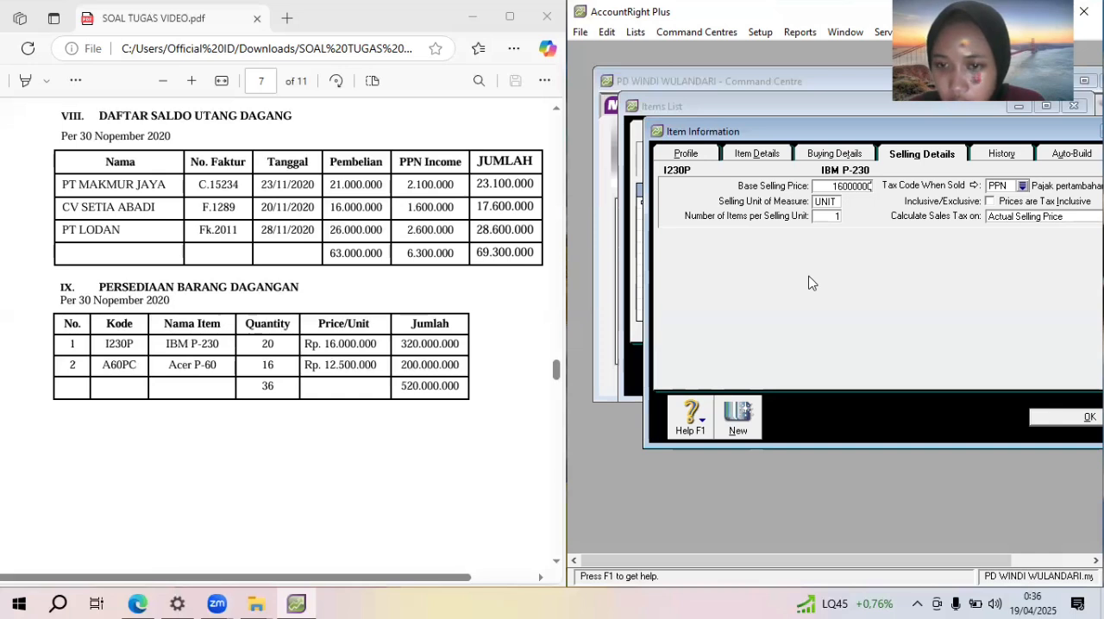
pyautogui.click(1049, 418)
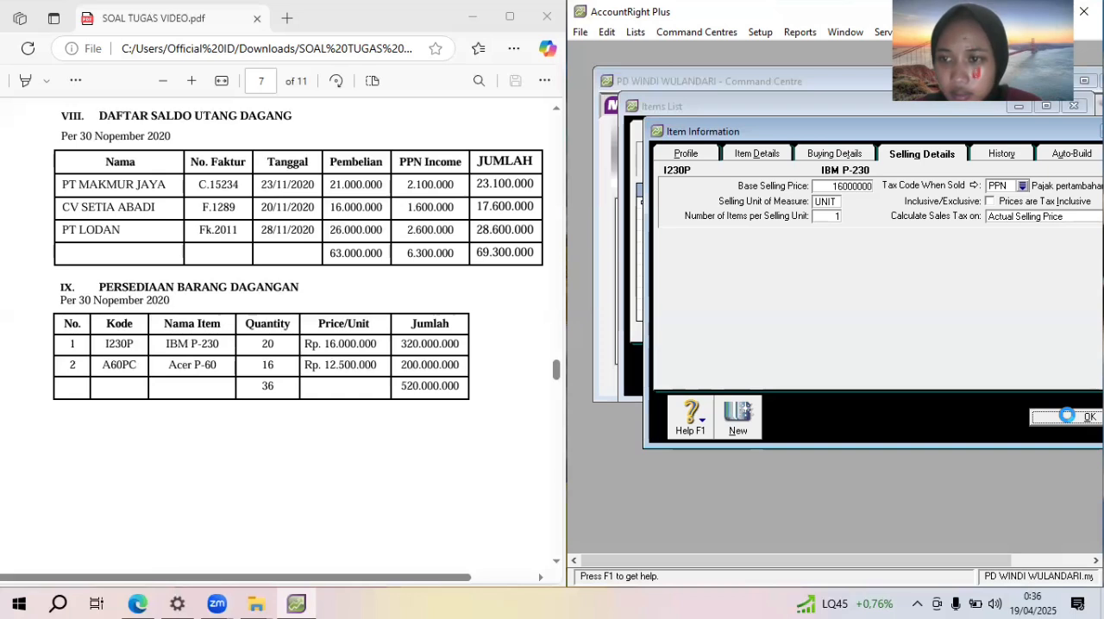
pyautogui.click(1068, 416)
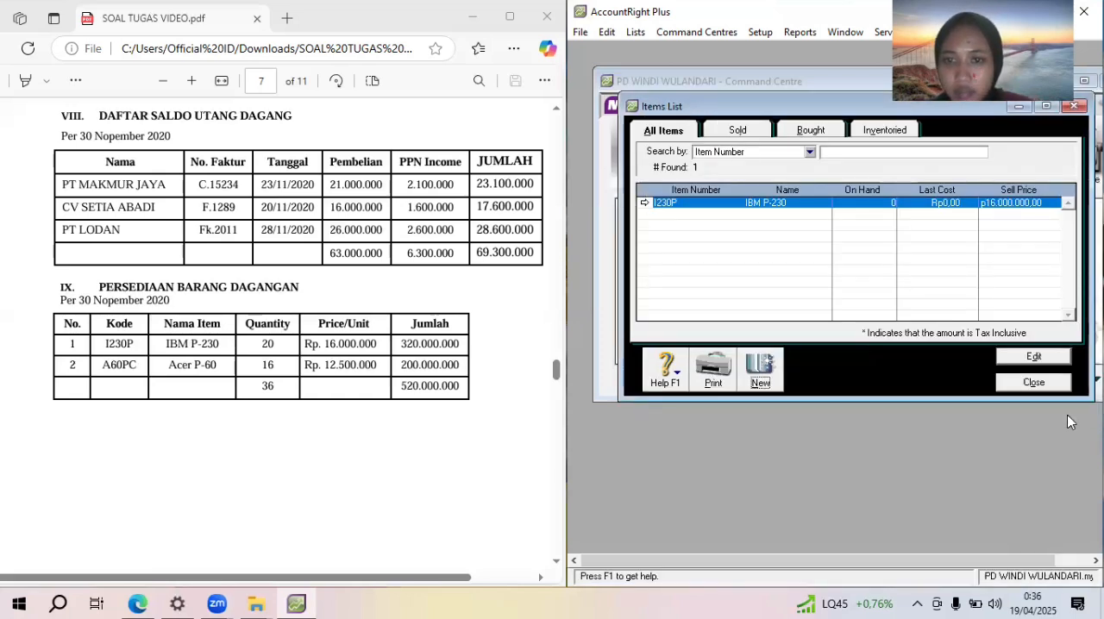
# Create a new item with number A60PC and name Acer P-60
pyautogui.click(759, 369)
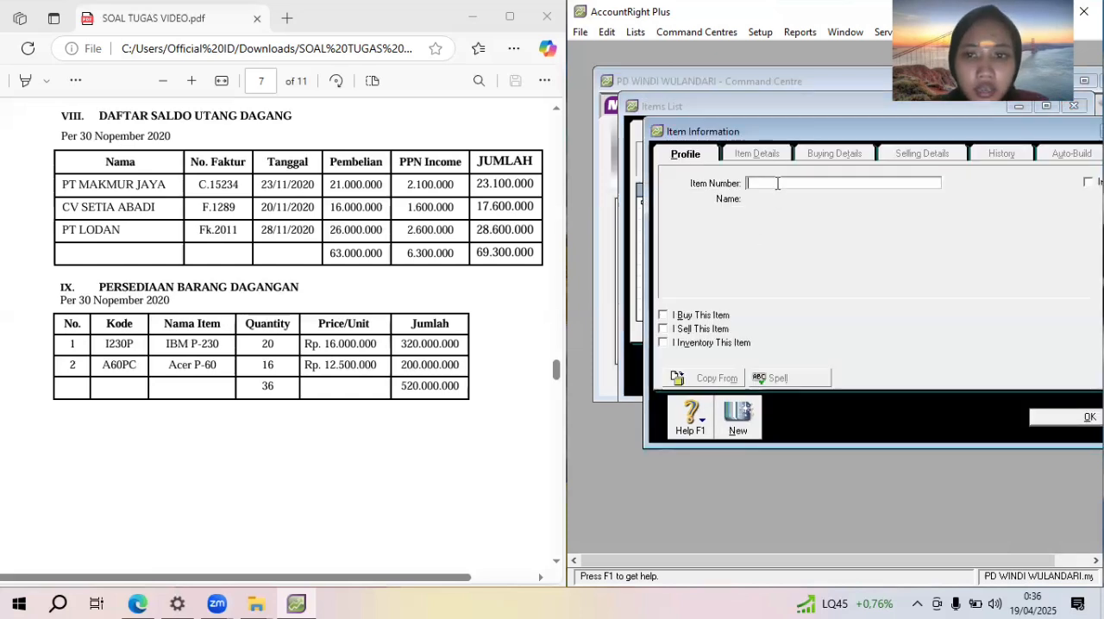
pyautogui.write('A6')
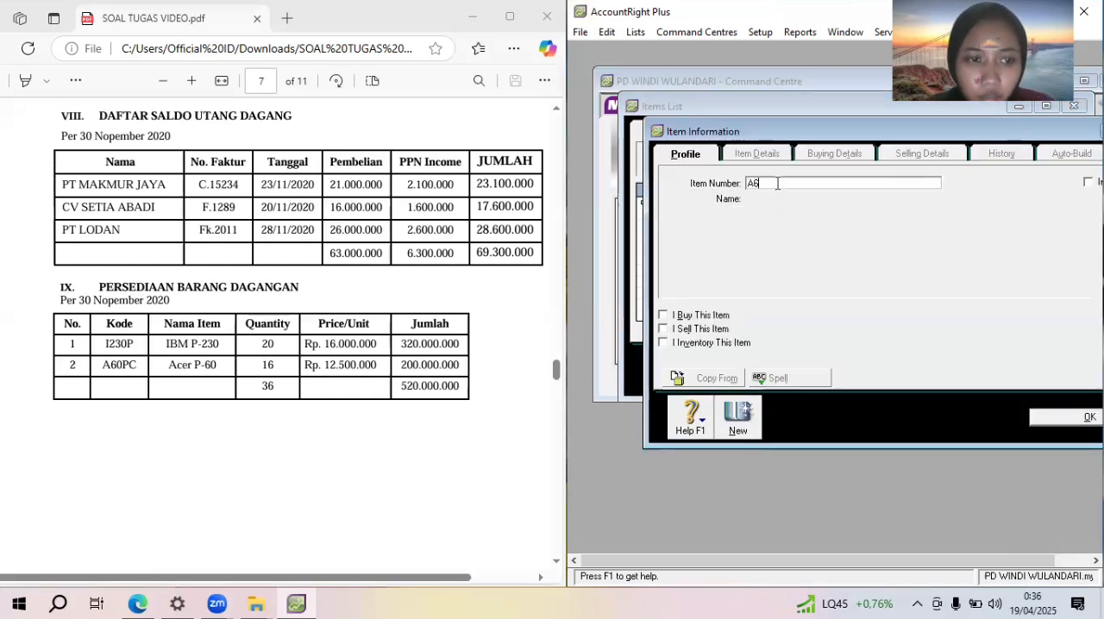
pyautogui.write('0PC')
pyautogui.press('Tab')
pyautogui.write('Acer')
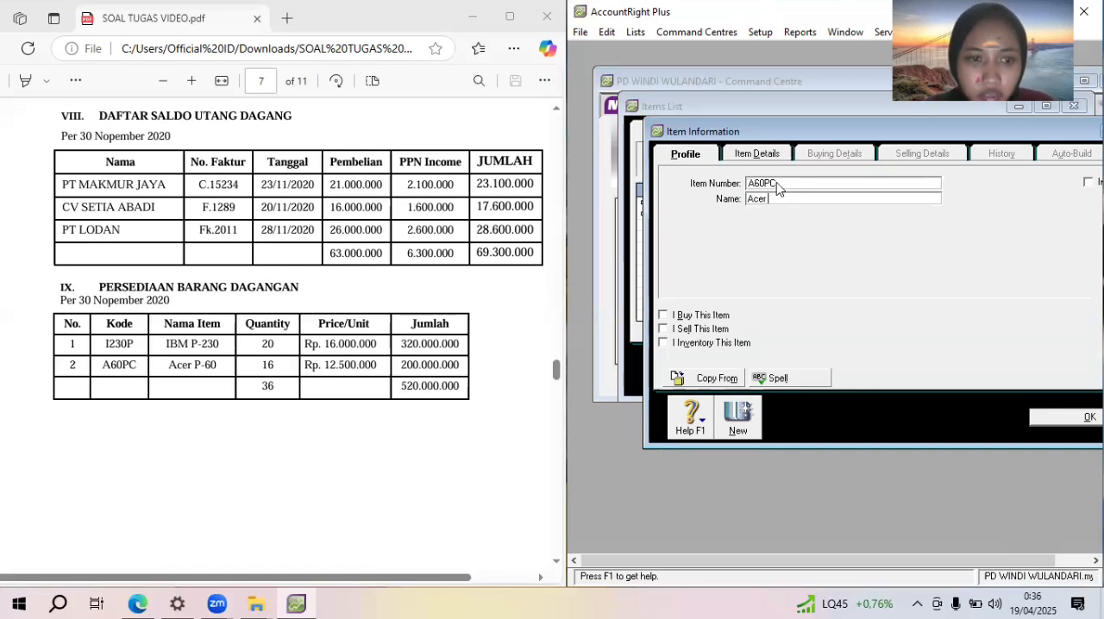
pyautogui.write(' P-60')
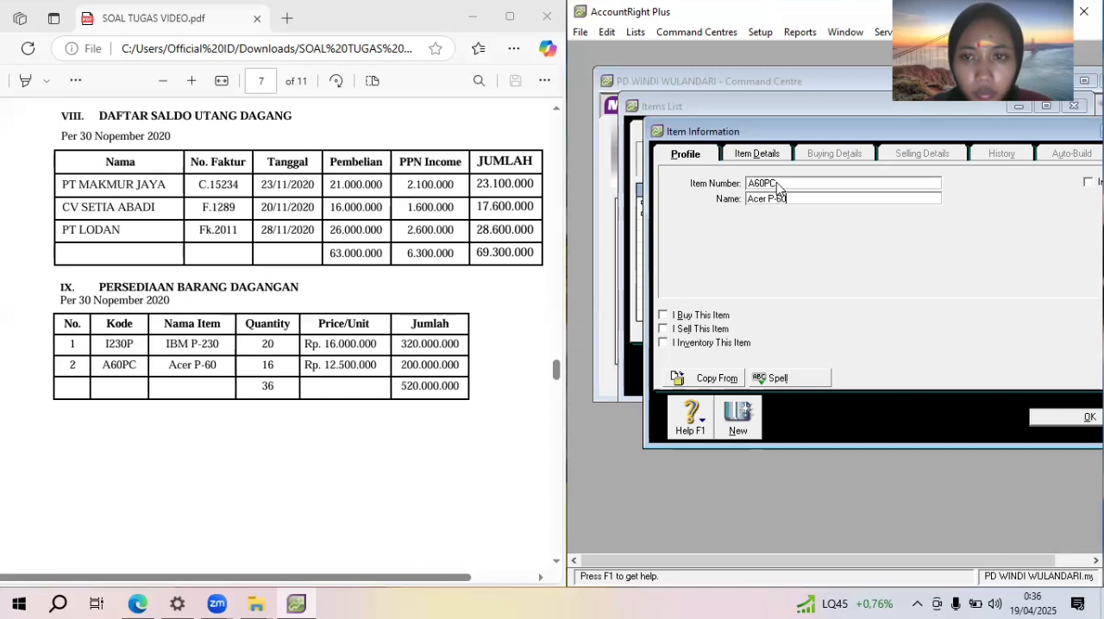
# Mark item A60PC as bought, sold and inventoried, and check its buying details
pyautogui.click(716, 329)
pyautogui.click(701, 315)
pyautogui.click(712, 342)
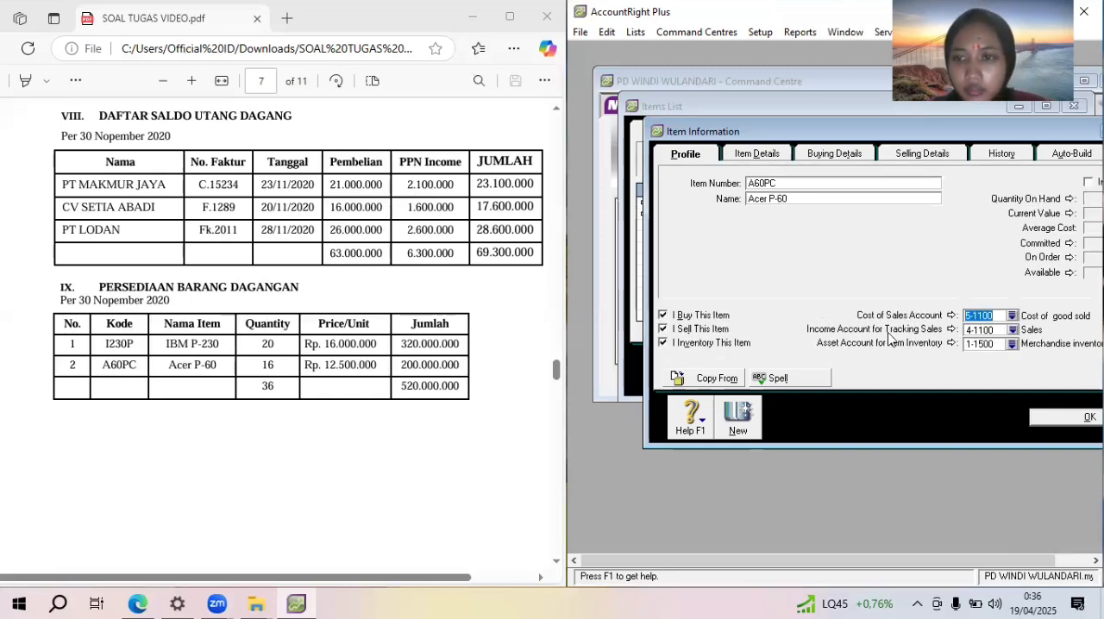
pyautogui.click(849, 154)
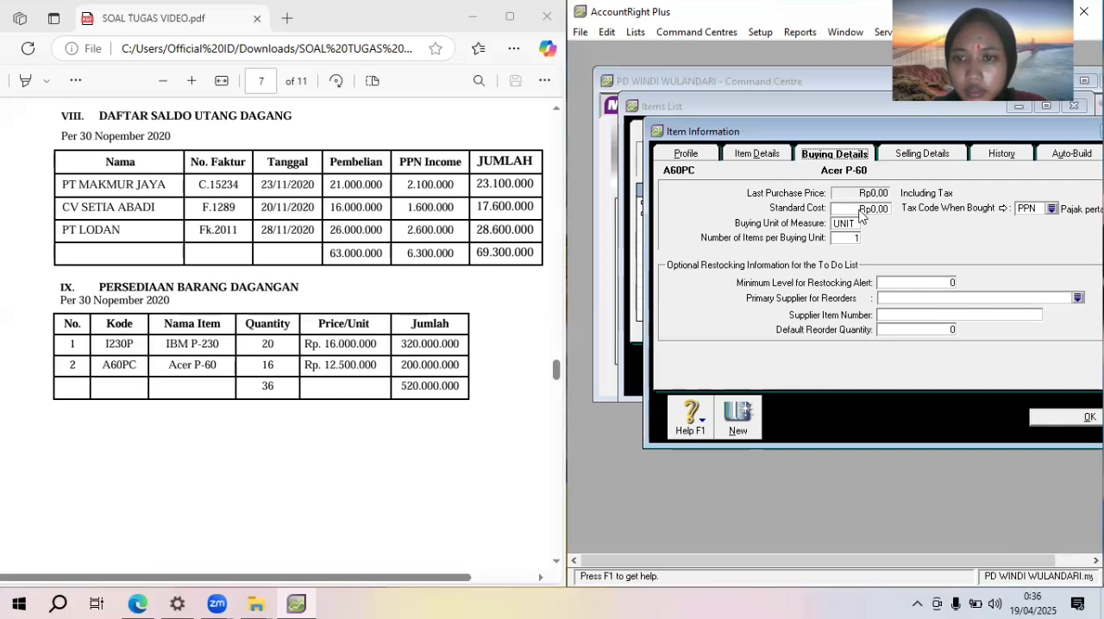
# Set the base selling price of A60PC to 12500000, save the item and close the items list
pyautogui.click(941, 156)
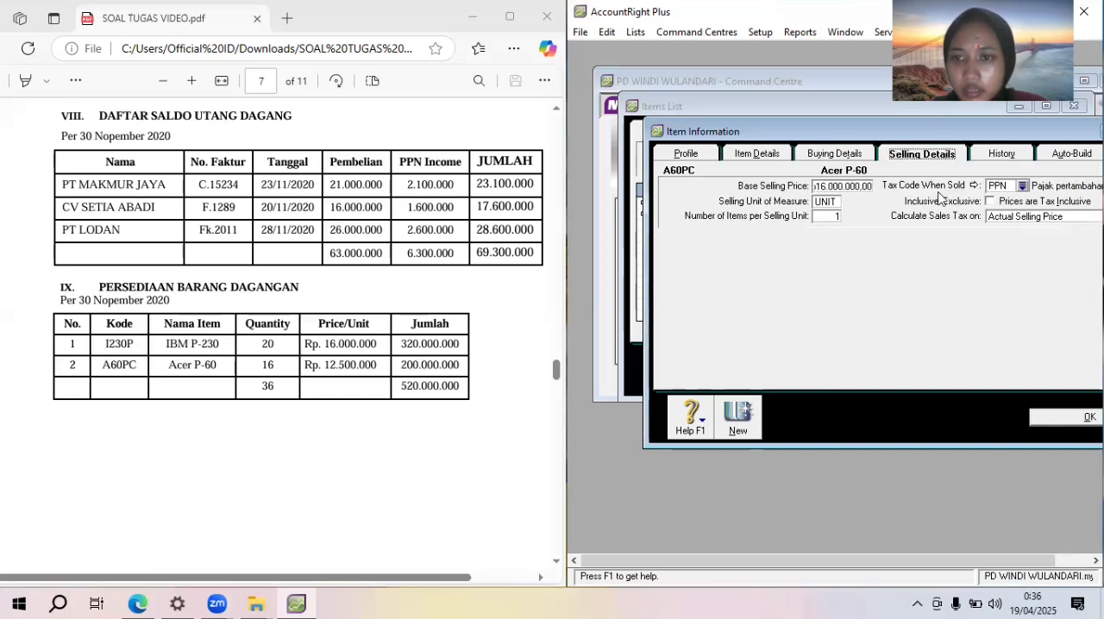
pyautogui.click(869, 186)
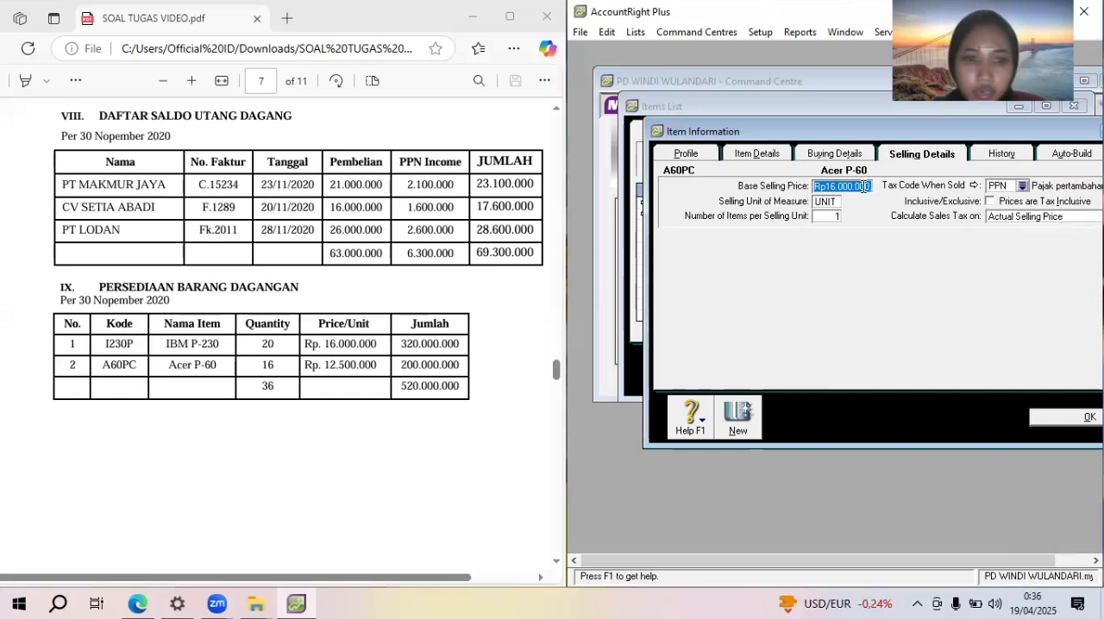
pyautogui.write('12500000')
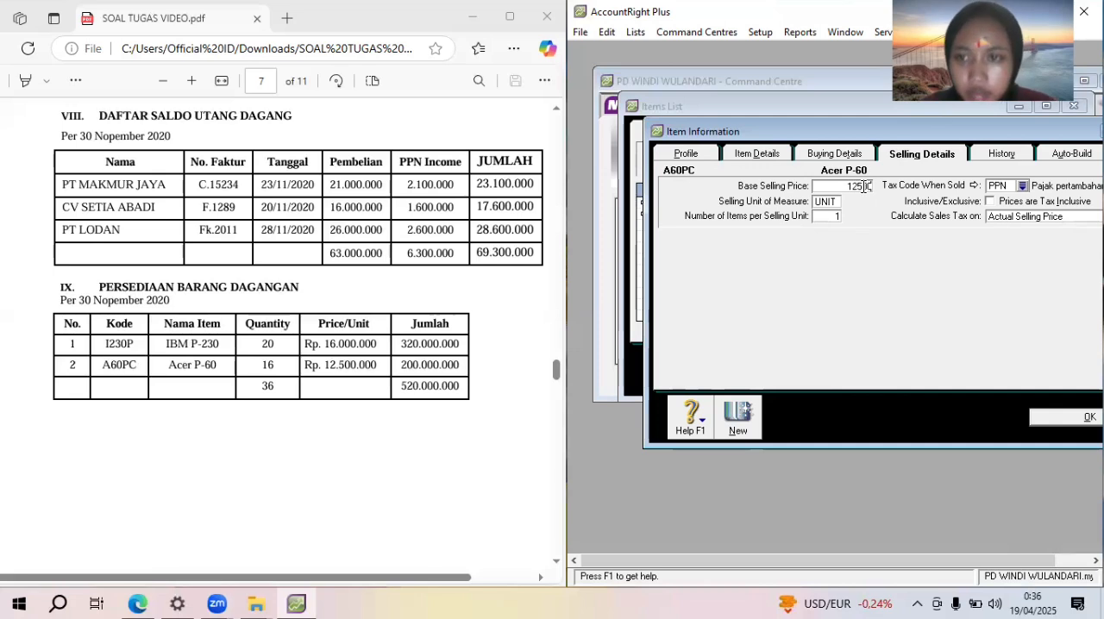
pyautogui.press('Tab')
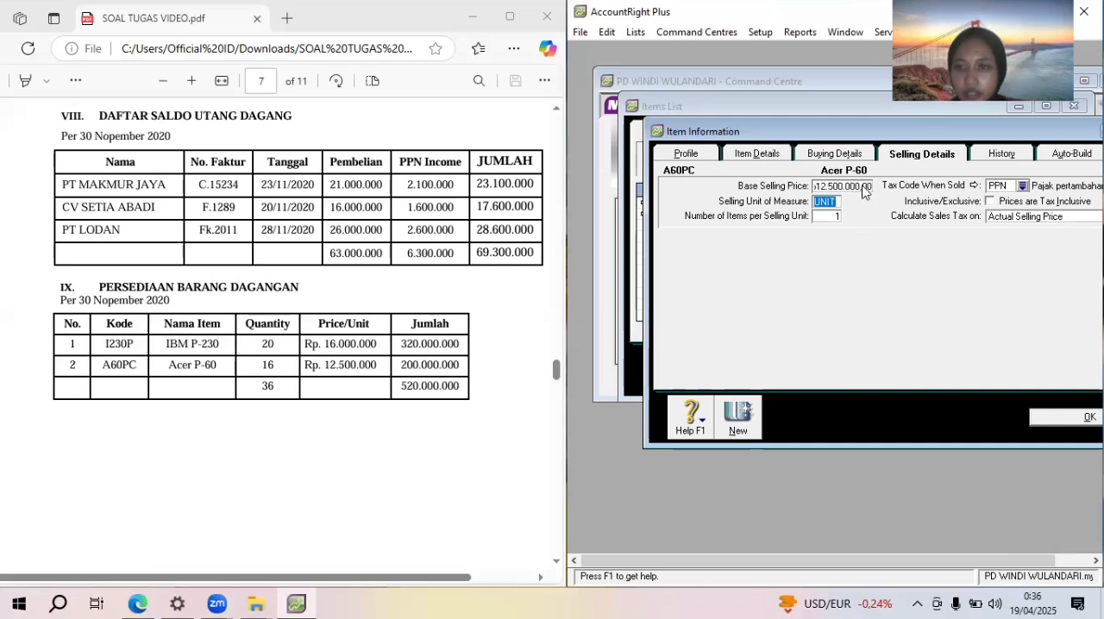
pyautogui.click(1062, 417)
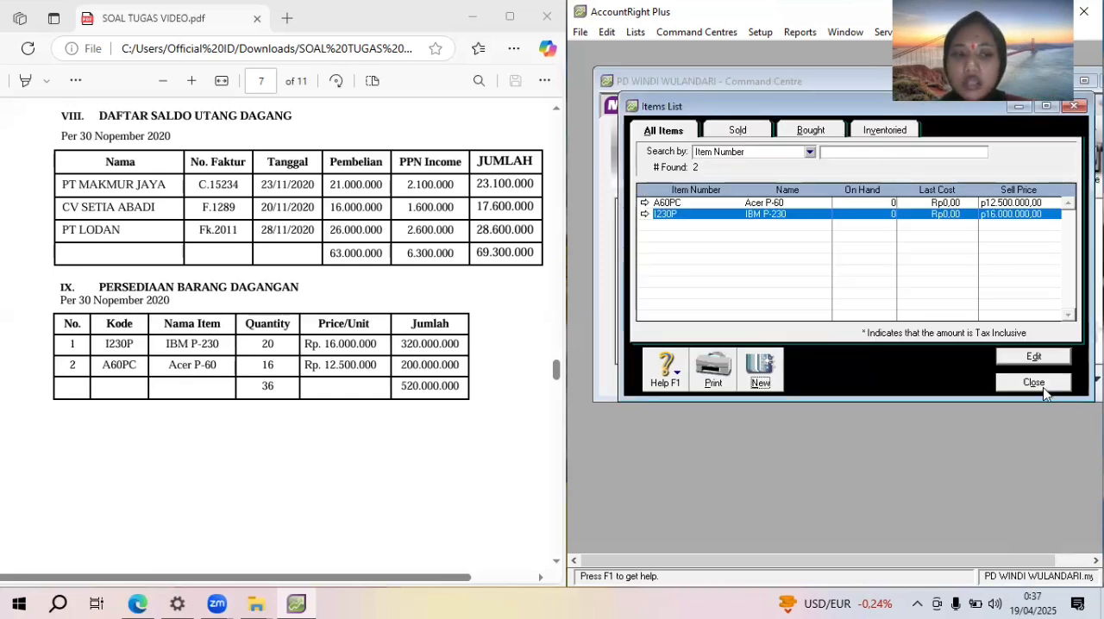
pyautogui.click(1034, 383)
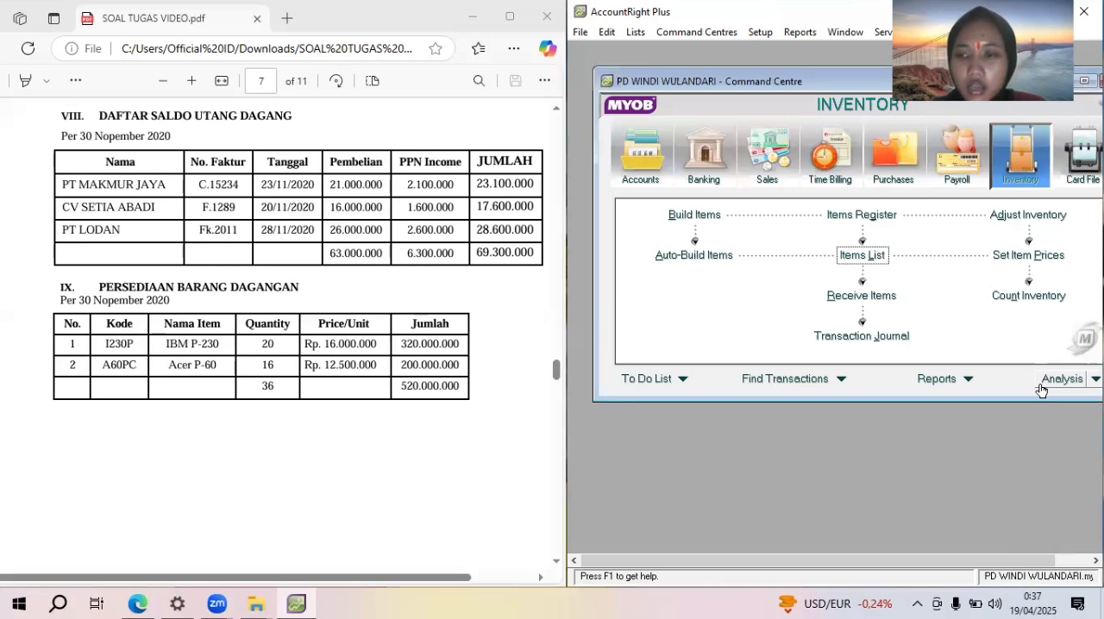
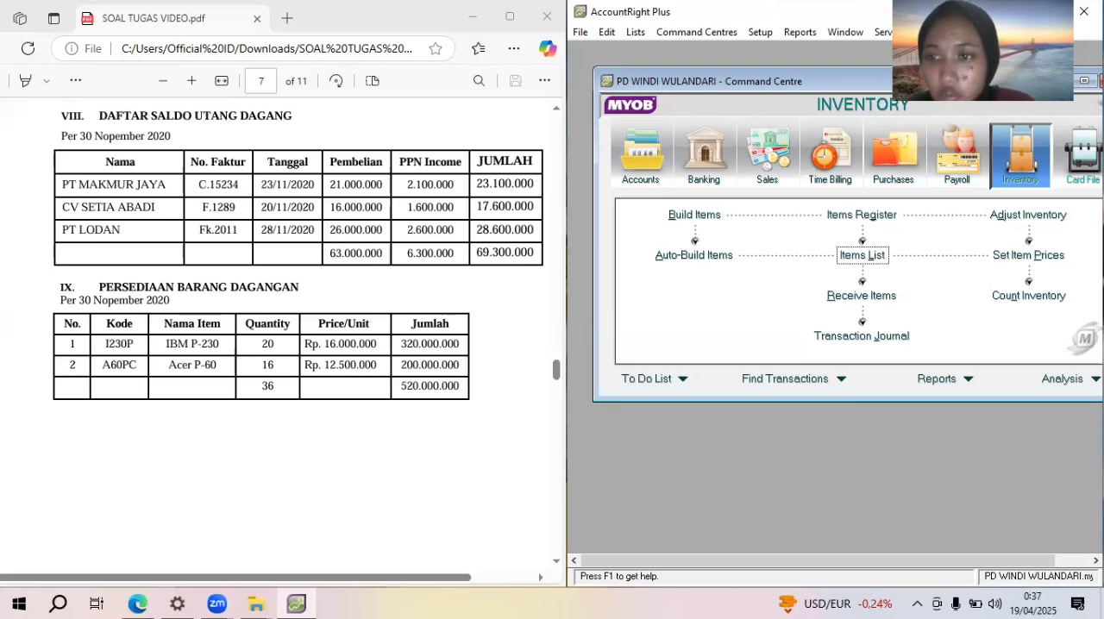
# Open Set Item Prices, choose the average cost option for the listed items and accept the prices
pyautogui.click(996, 256)
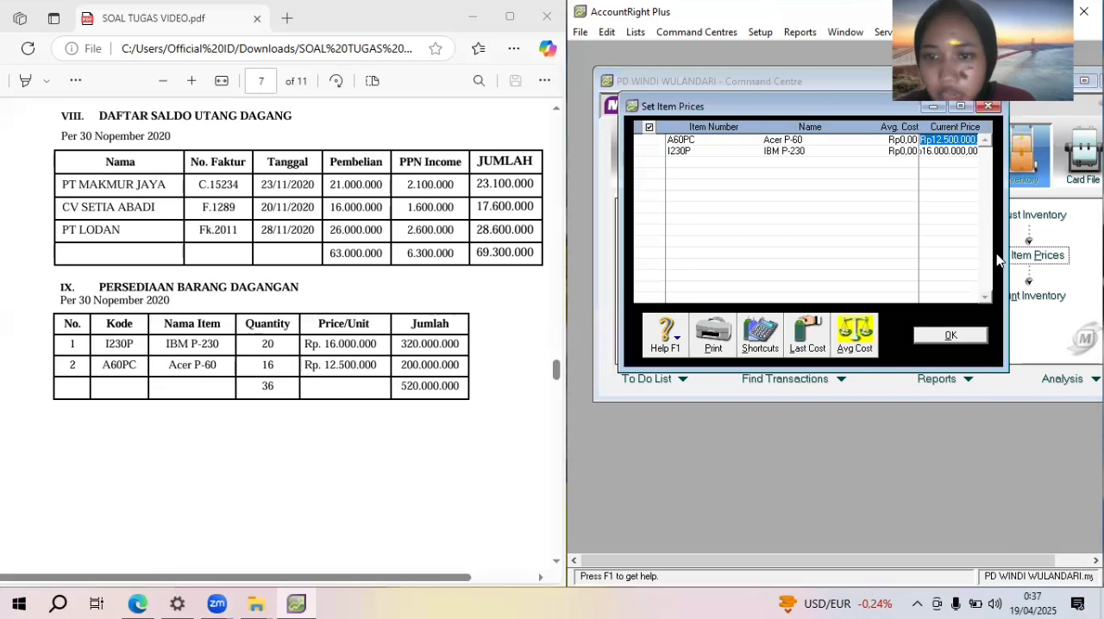
pyautogui.click(856, 340)
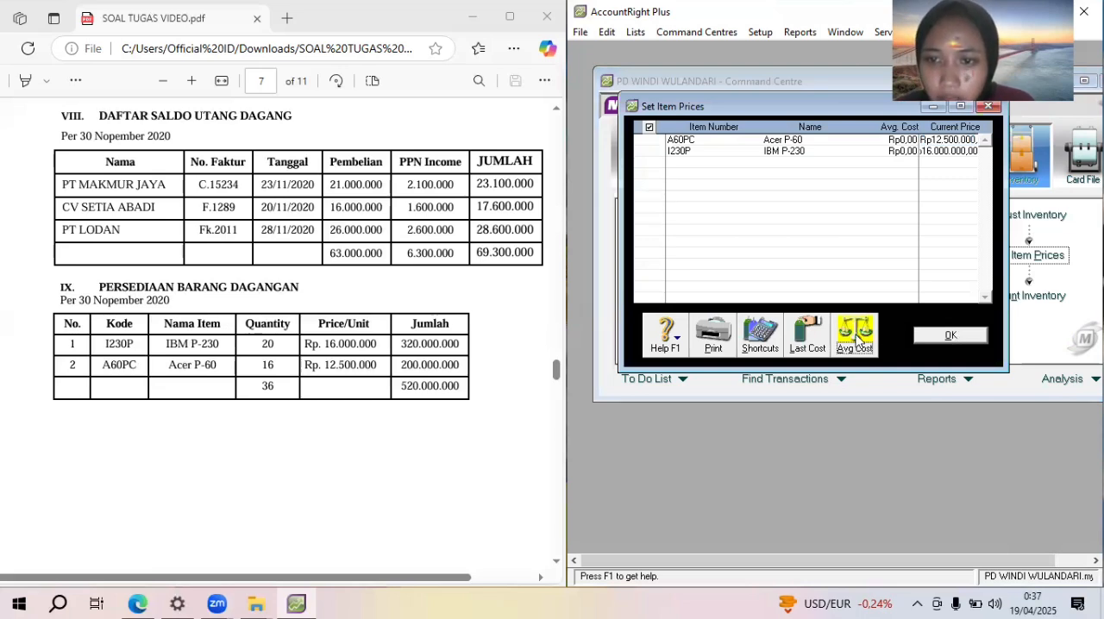
pyautogui.click(954, 337)
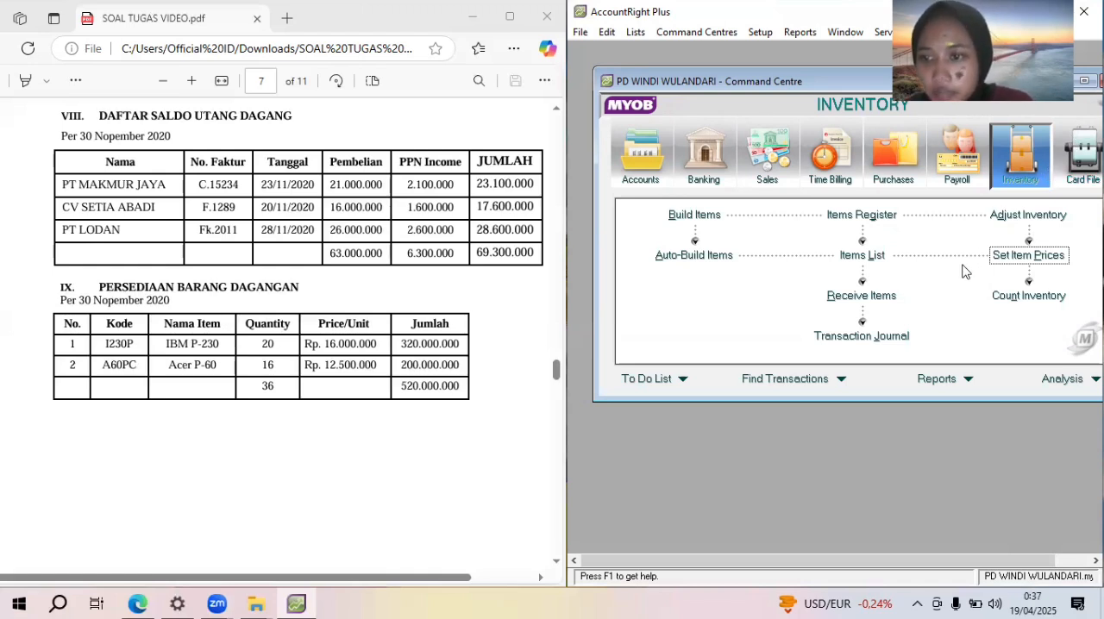
# Open the inventory count and enter counted quantities of 20 for I230P and 16 for A60PC
pyautogui.click(1027, 296)
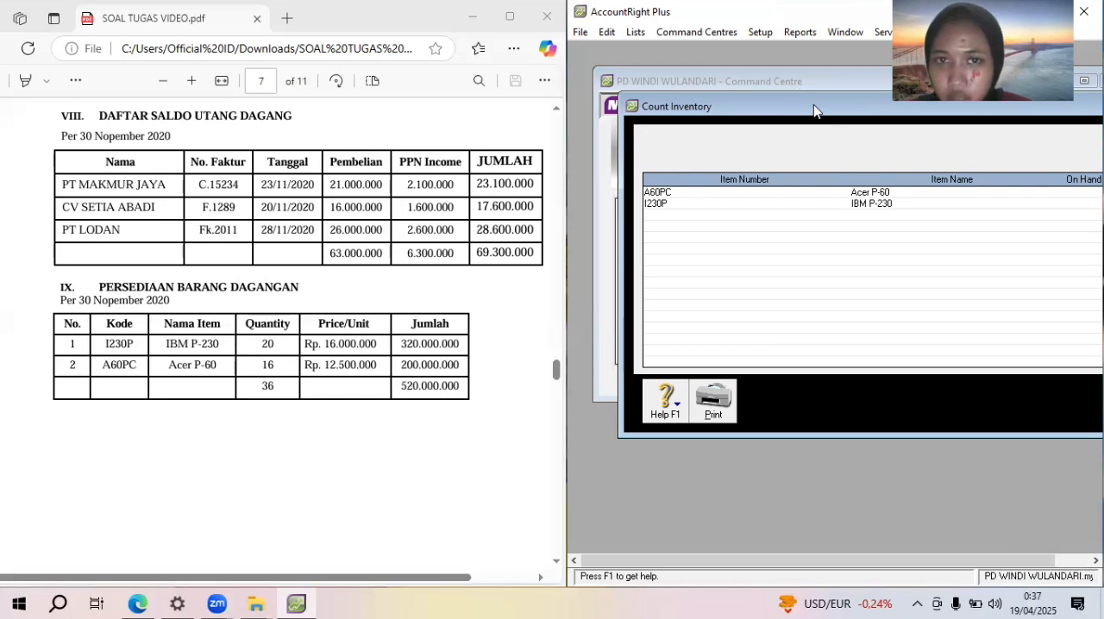
pyautogui.moveTo(814, 110); pyautogui.dragTo(761, 127)
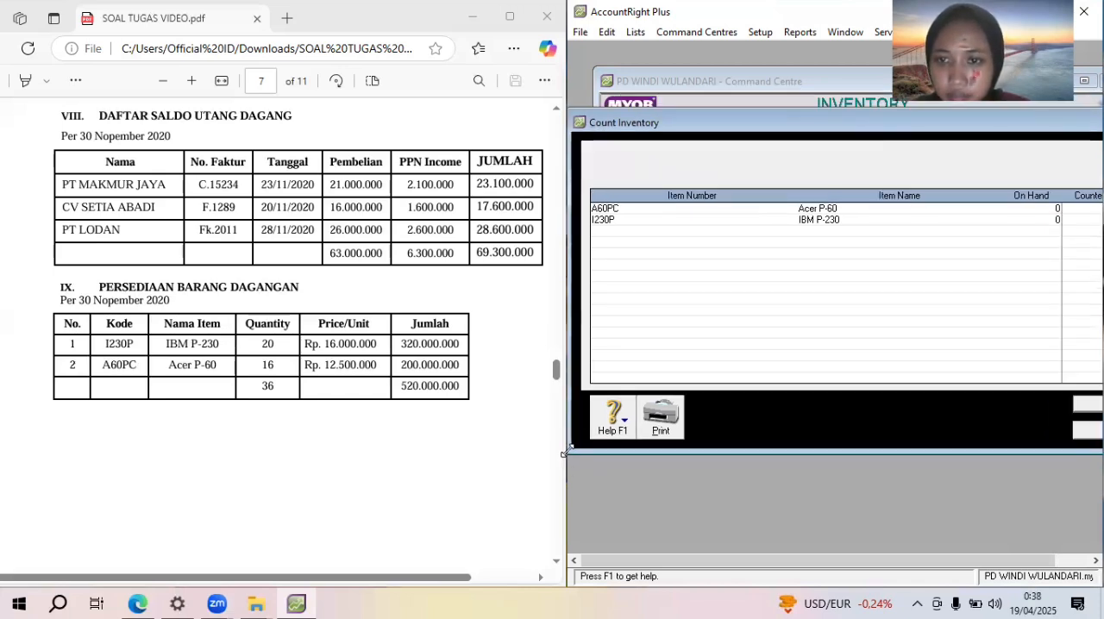
pyautogui.moveTo(565, 453); pyautogui.dragTo(624, 425)
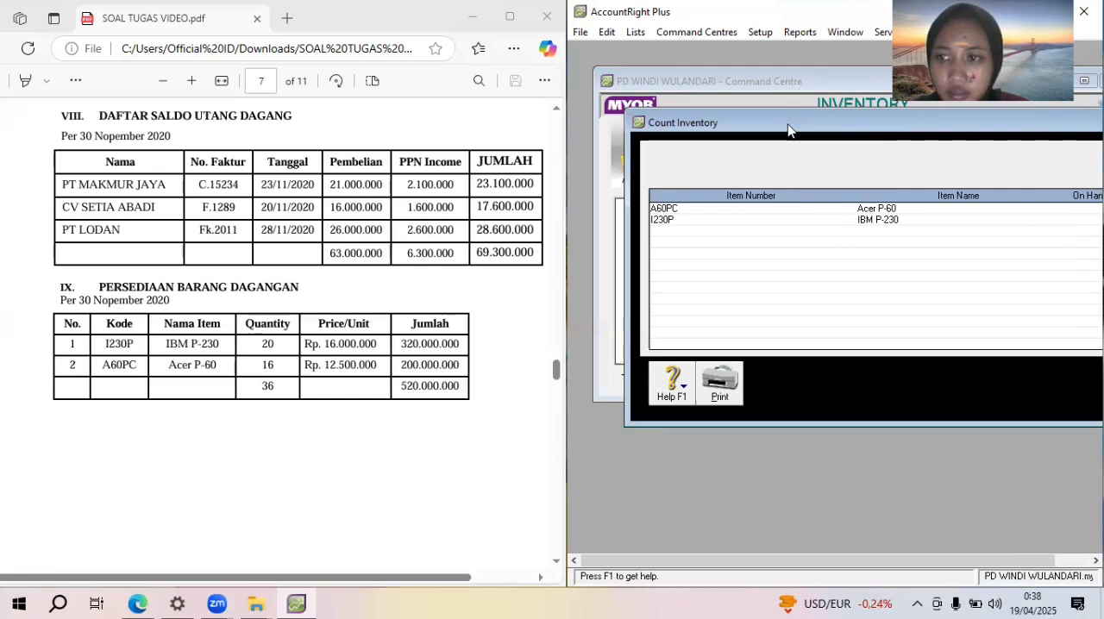
pyautogui.moveTo(788, 127)
pyautogui.mouseDown()
pyautogui.moveTo(761, 119)
pyautogui.moveTo(791, 125)
pyautogui.mouseUp()
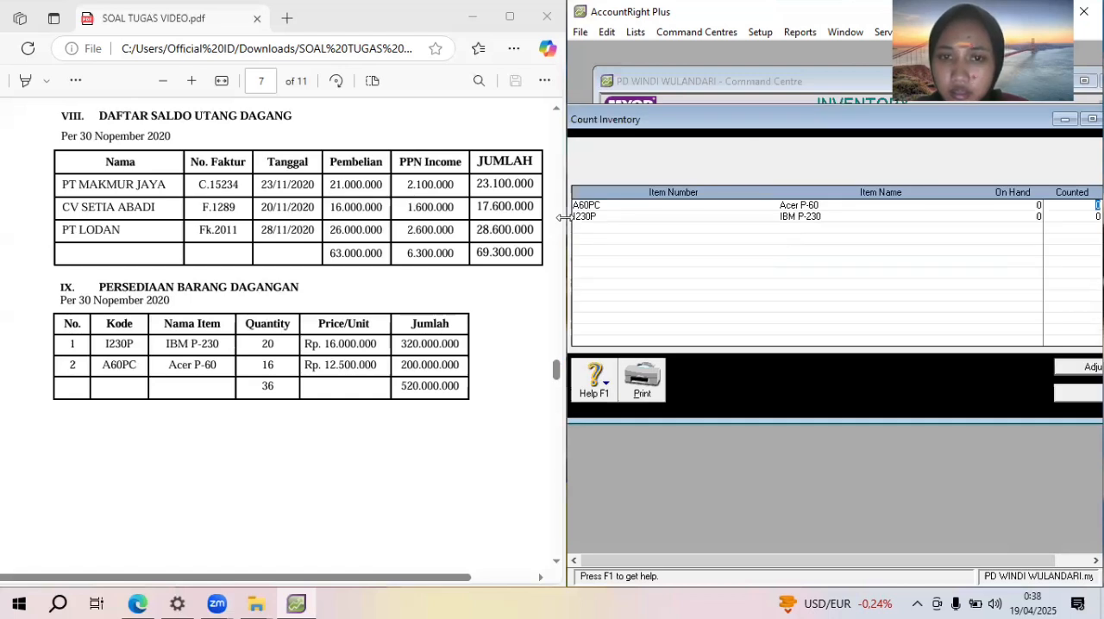
pyautogui.moveTo(565, 217); pyautogui.dragTo(519, 229)
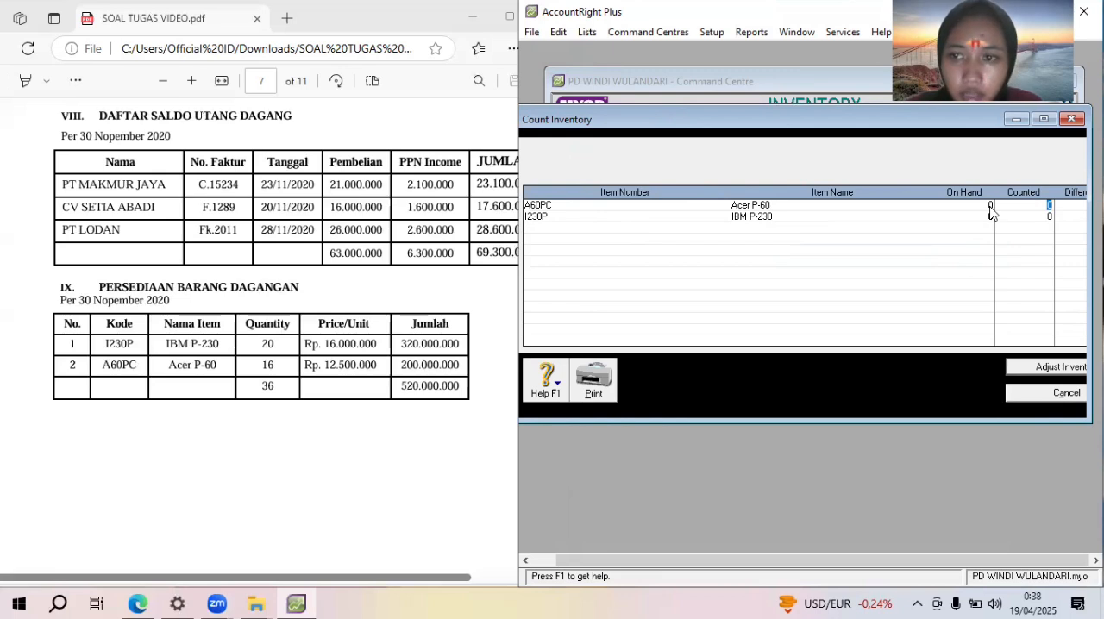
pyautogui.press('Tab')
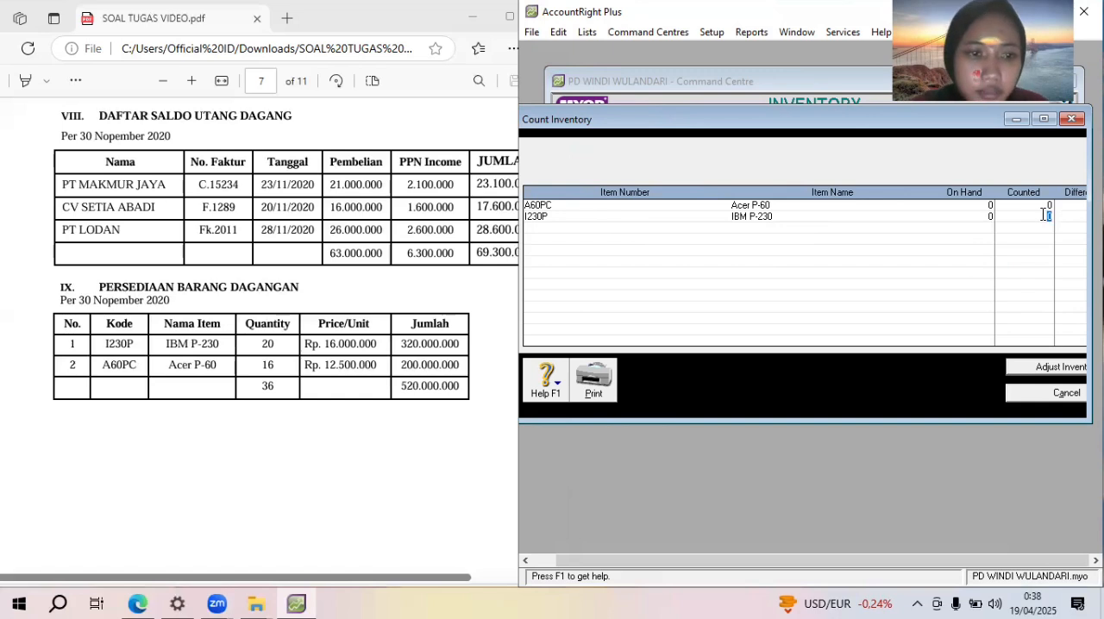
pyautogui.write('20')
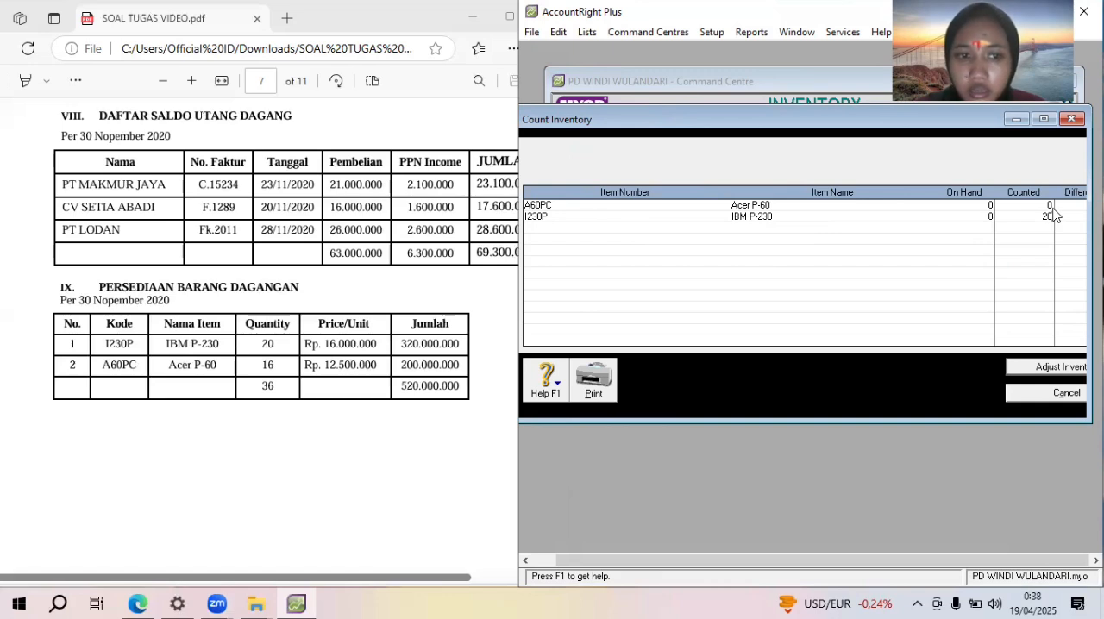
pyautogui.click(1048, 207)
pyautogui.write('16')
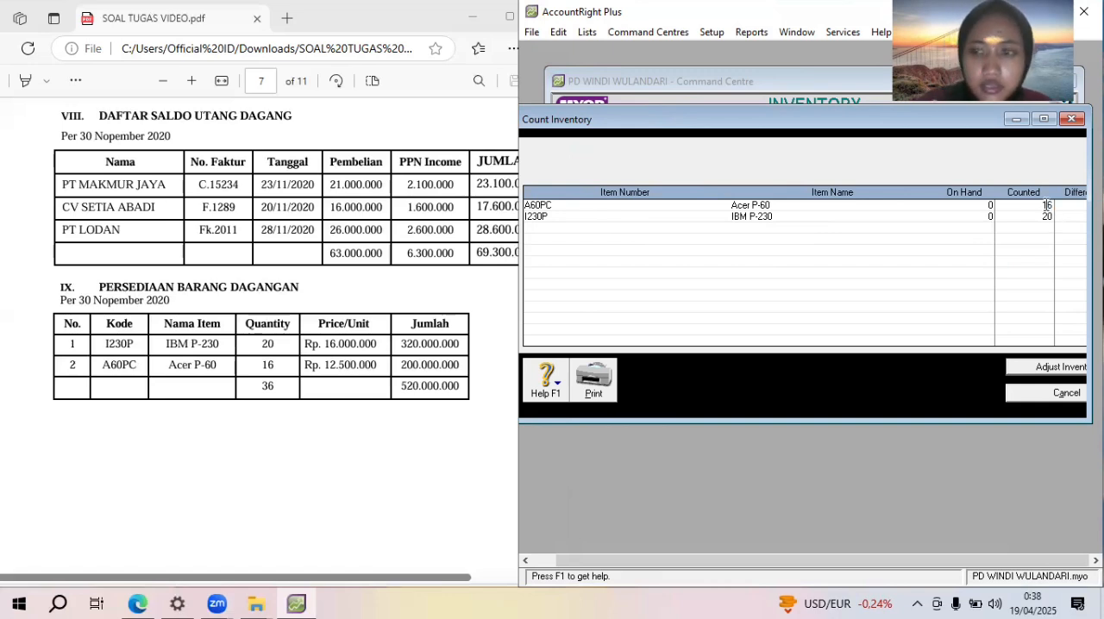
# Start the inventory adjustment with default account 1-1500 Merchandise inventory and treat the counts as opening balances
pyautogui.click(1048, 366)
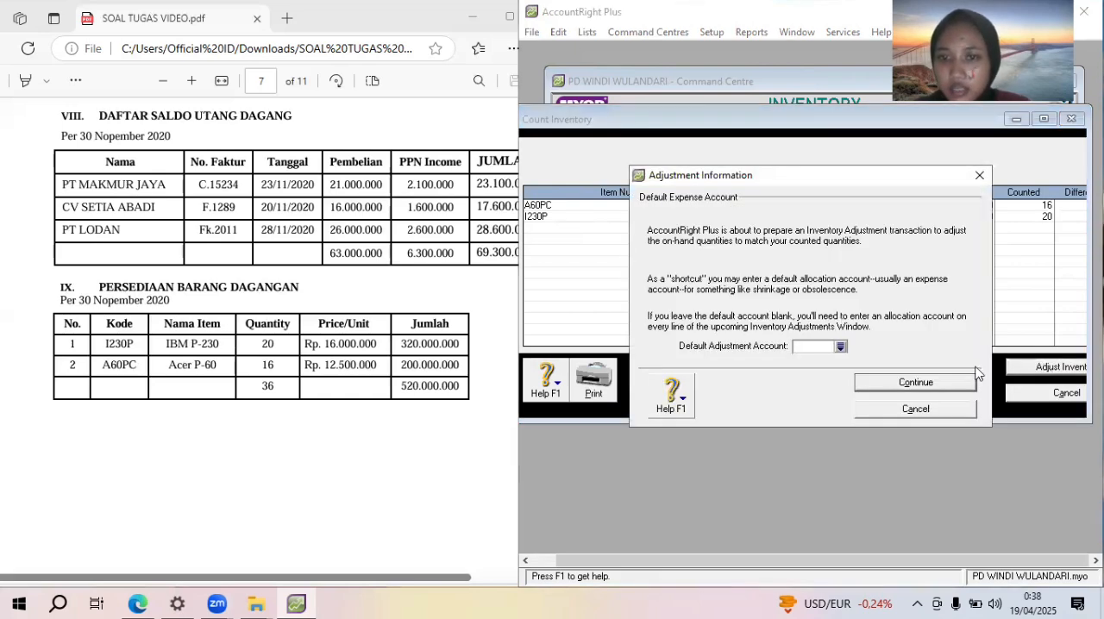
pyautogui.click(843, 352)
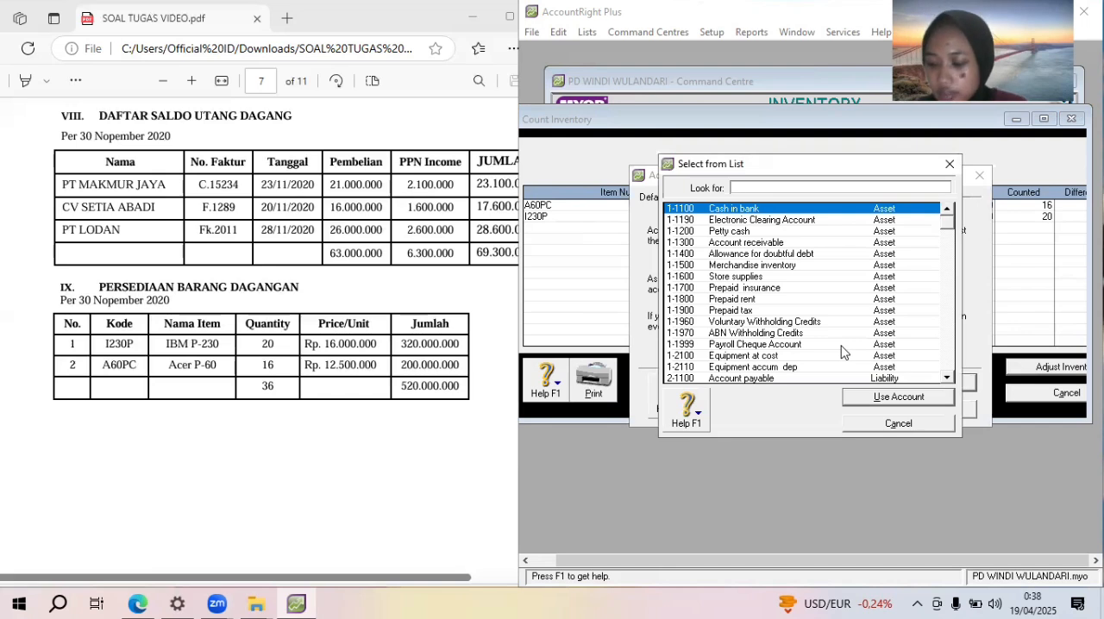
pyautogui.click(796, 266)
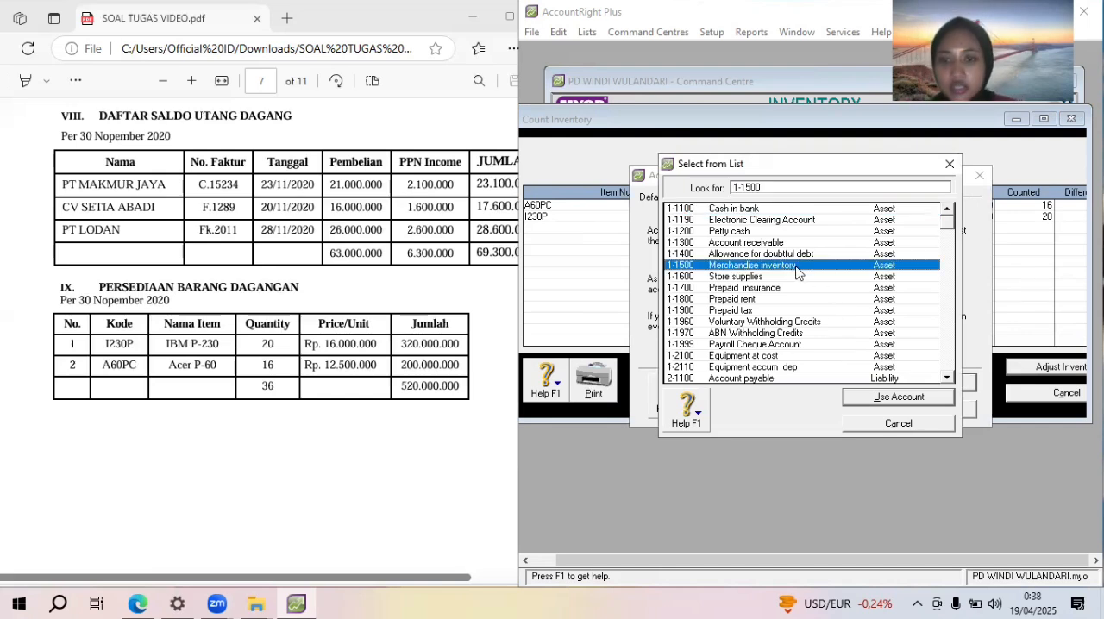
pyautogui.click(899, 397)
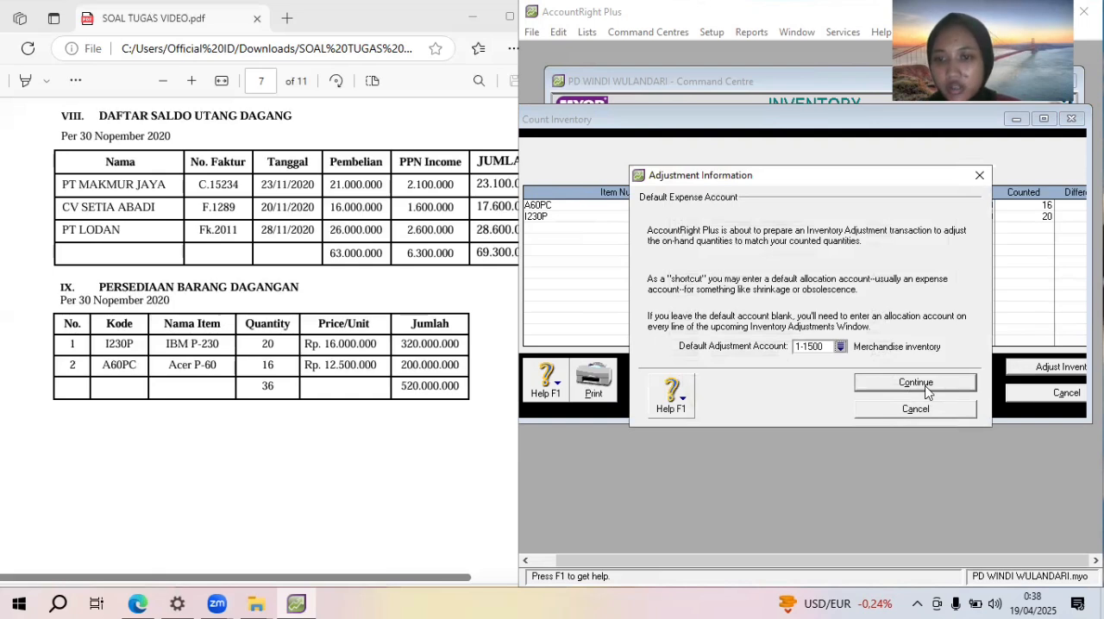
pyautogui.click(927, 387)
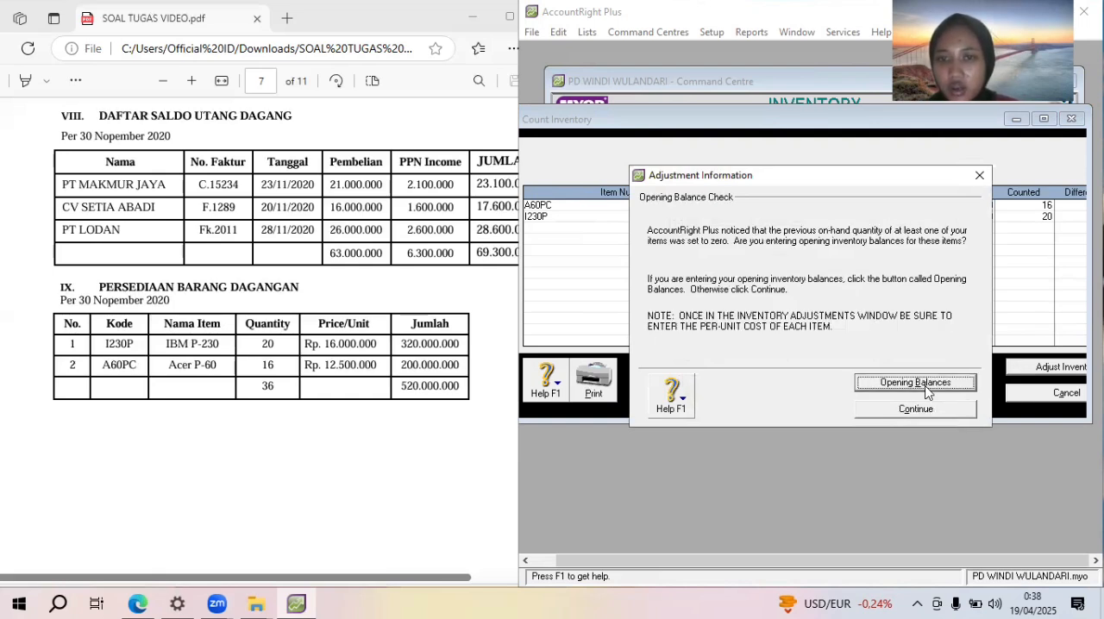
pyautogui.click(924, 389)
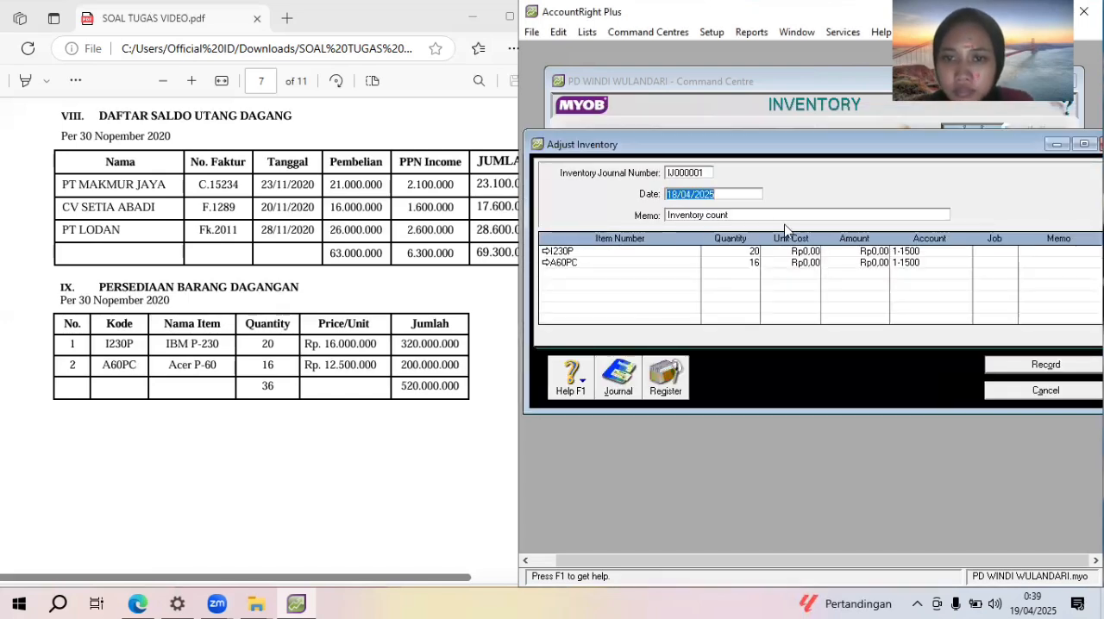
# Date the inventory adjustment 31/12/2020 and set its memo to "Saldo awal persediaan barang dagang"
pyautogui.write('31/12/2020')
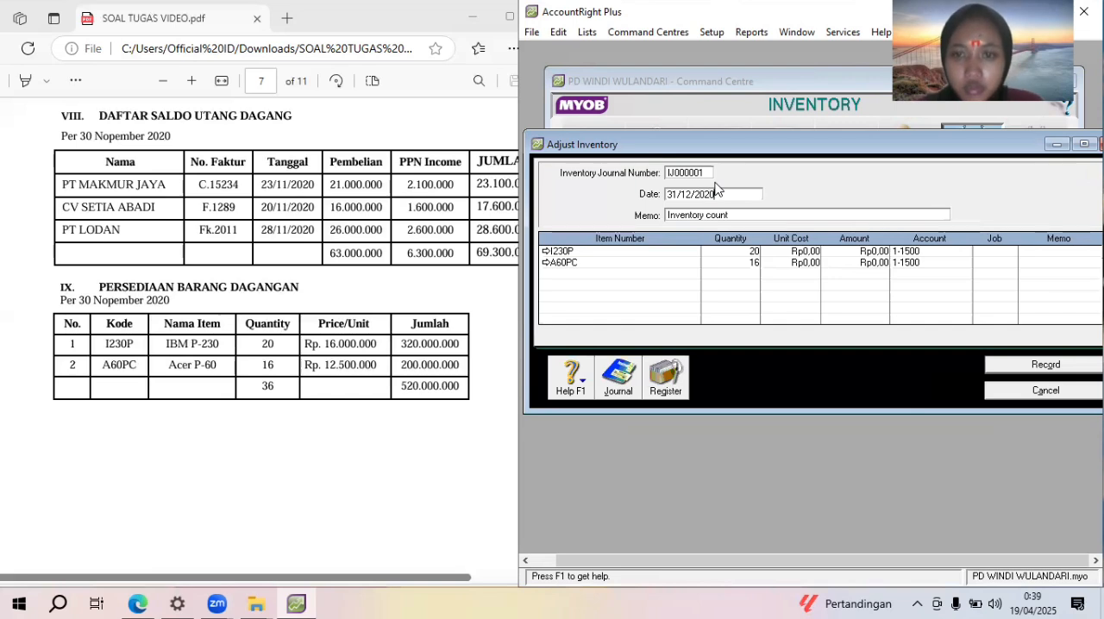
pyautogui.press('Tab')
pyautogui.write('S')
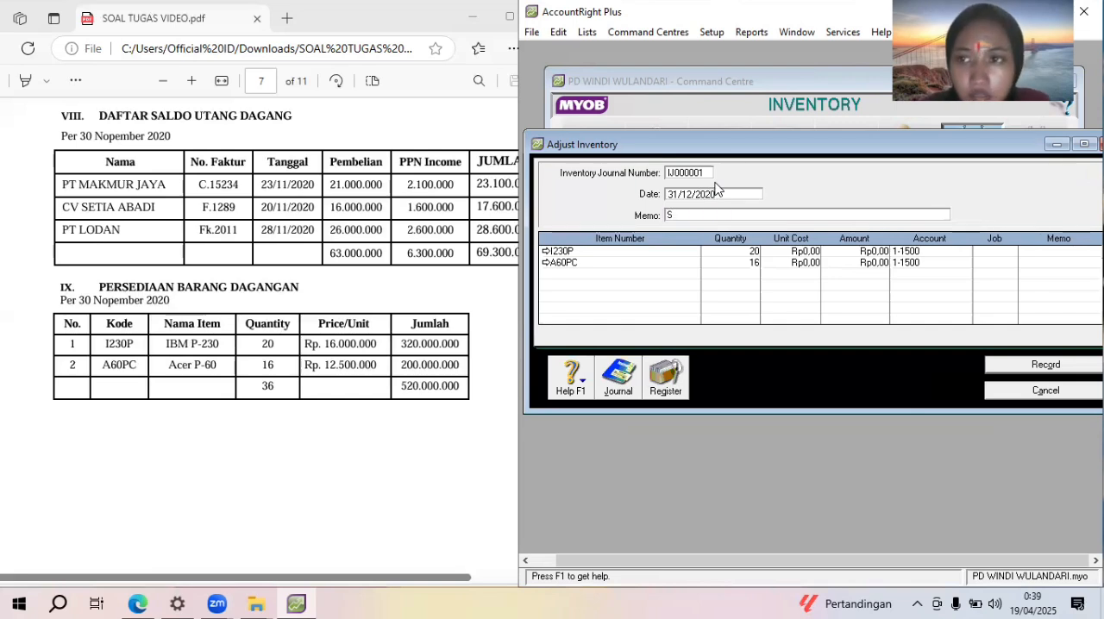
pyautogui.write('aldo awa')
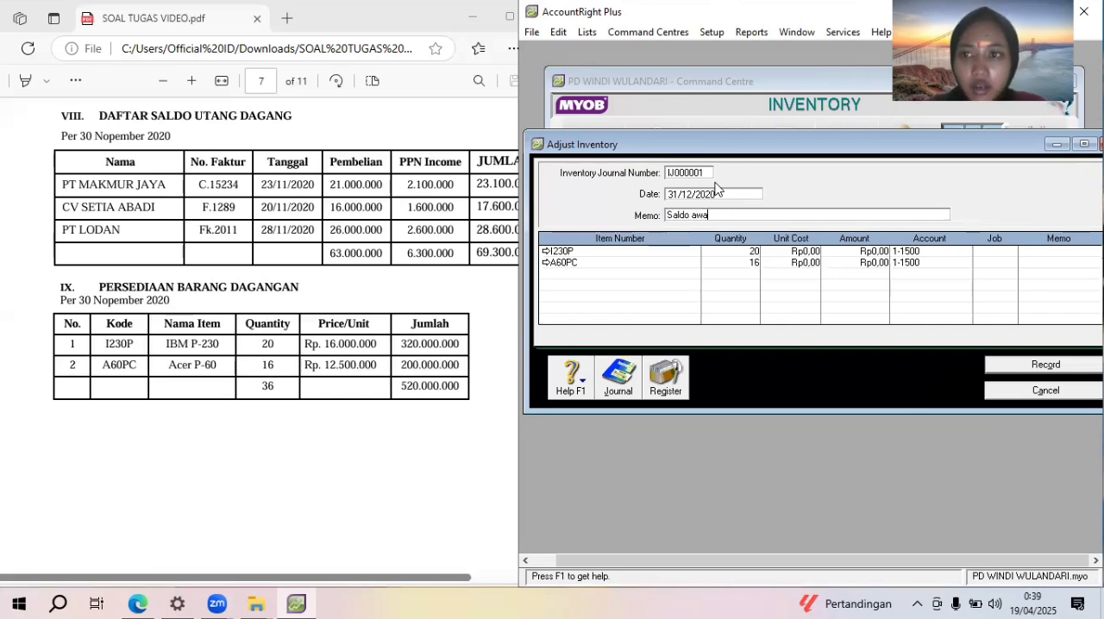
pyautogui.write('l')
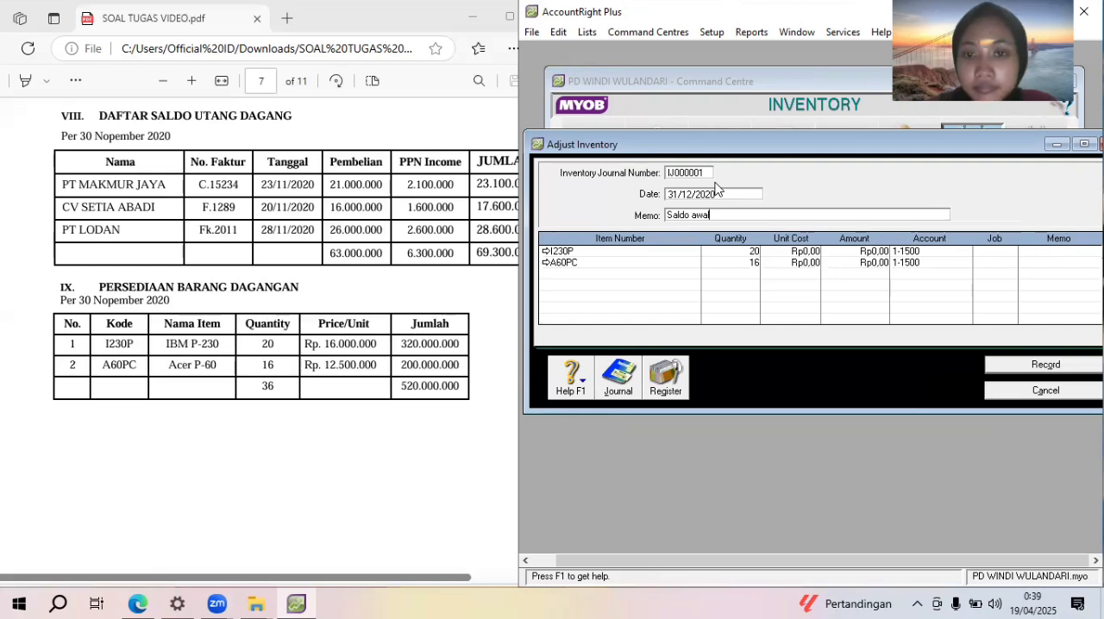
pyautogui.write(' per')
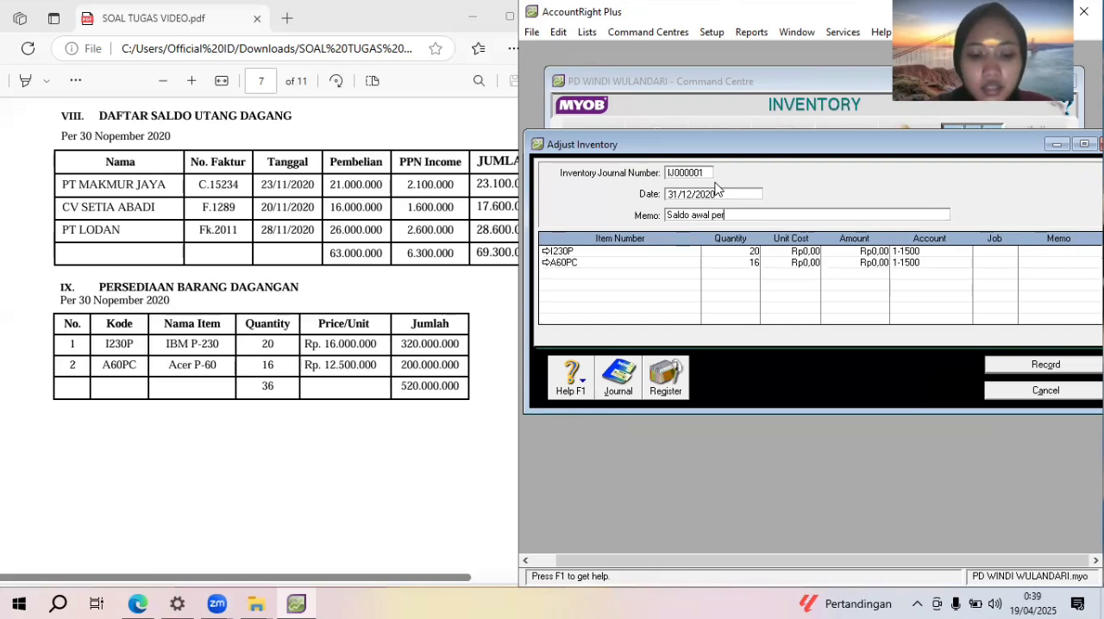
pyautogui.write('sediaan ')
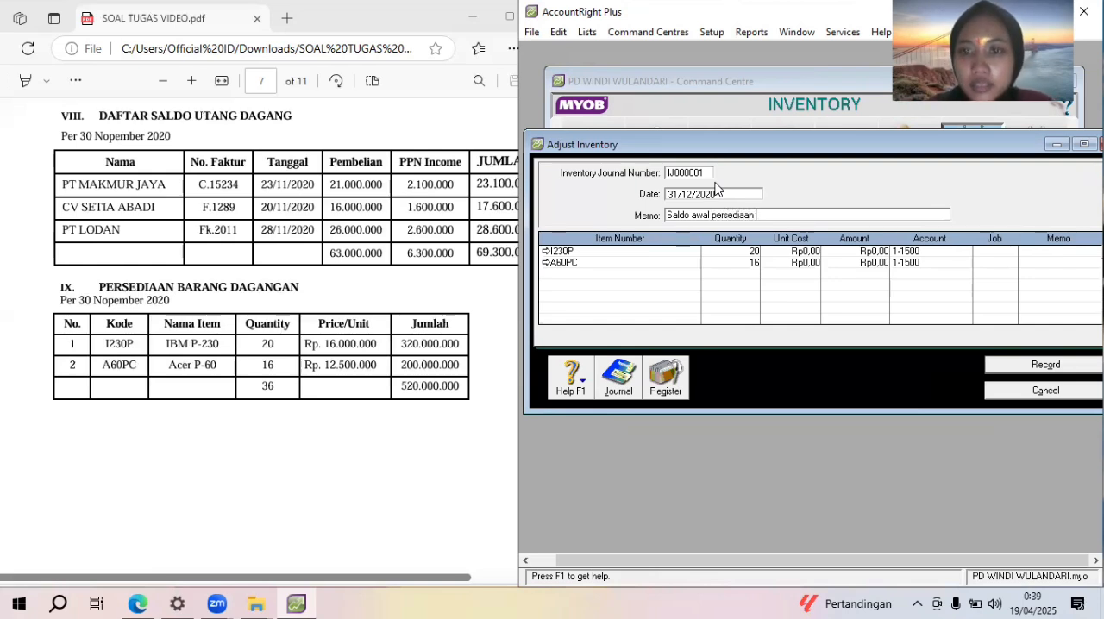
pyautogui.write('barang')
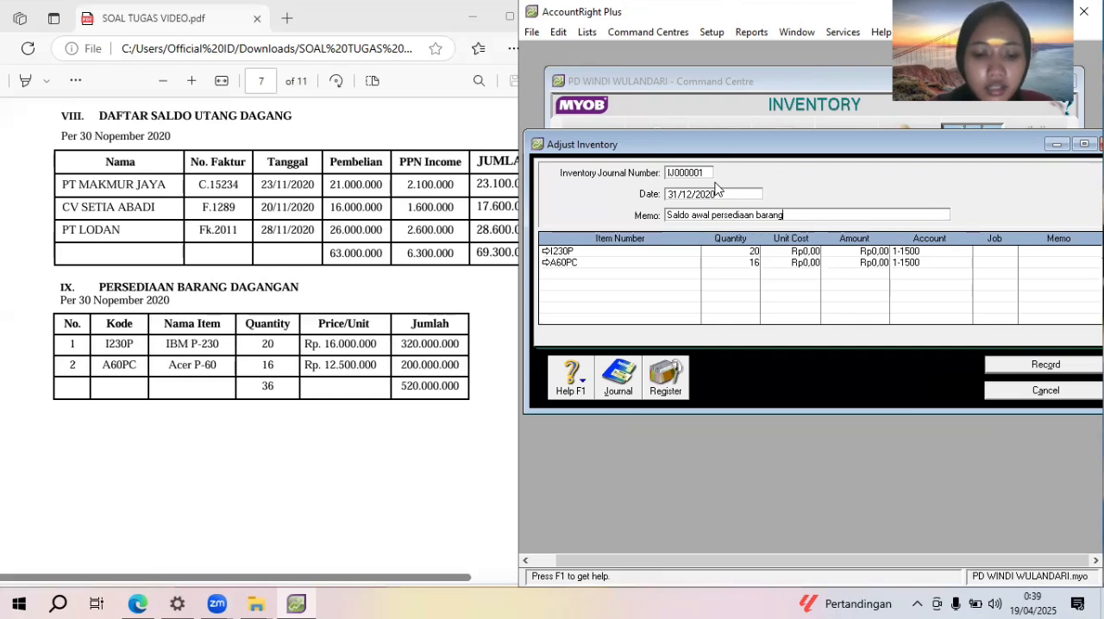
pyautogui.write(' dagang')
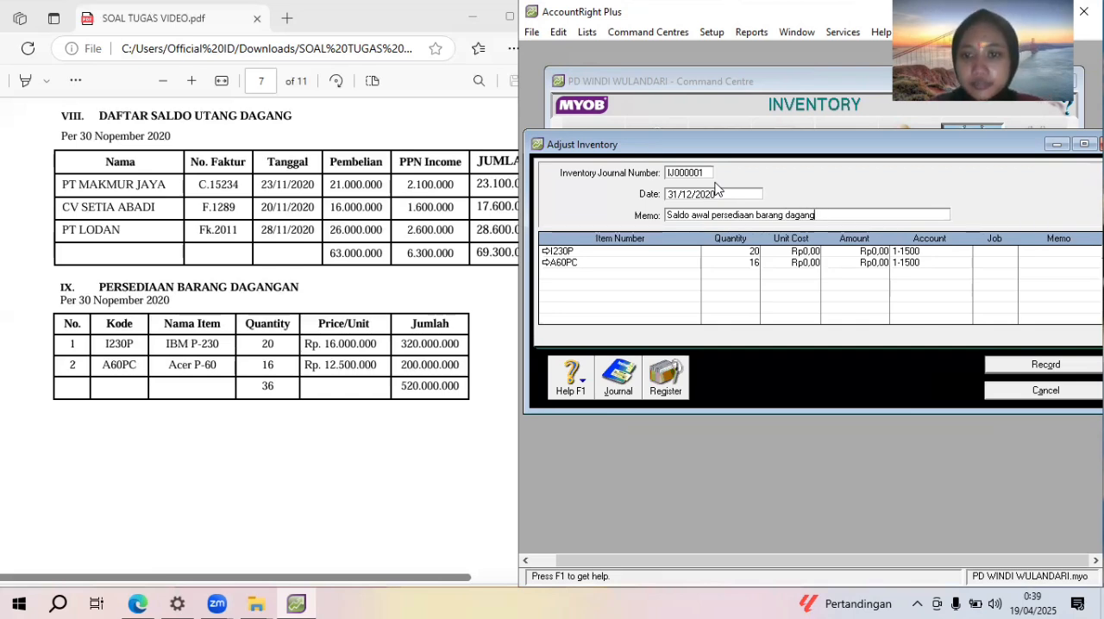
# Set the unit cost of item I230P to Rp16.000.000 in the inventory adjustment
pyautogui.click(805, 252)
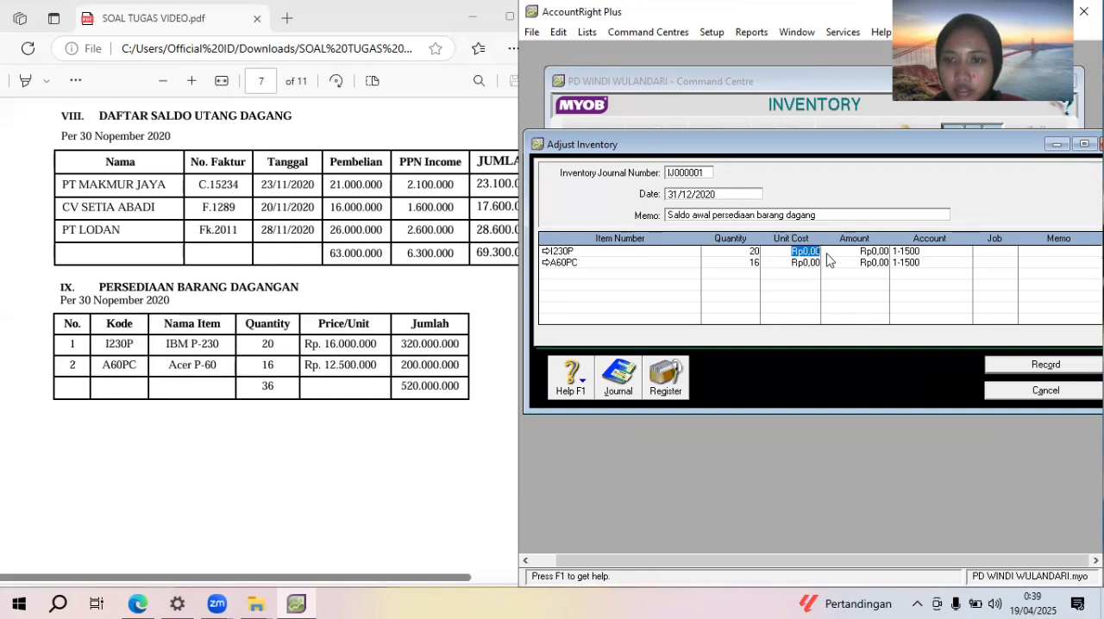
pyautogui.write('1')
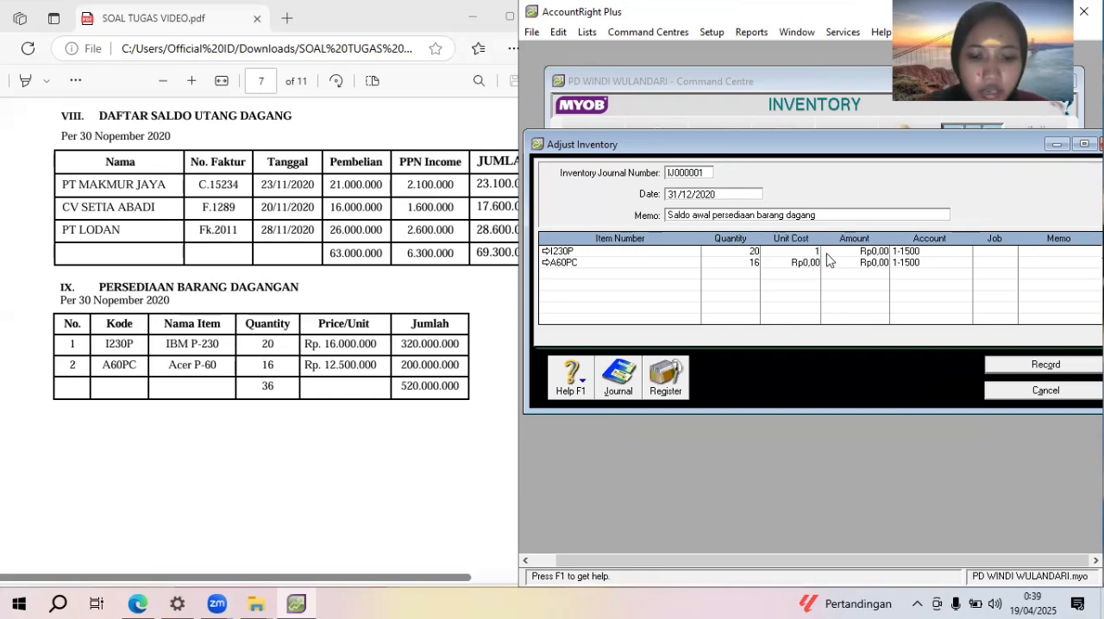
pyautogui.write('6.000.000')
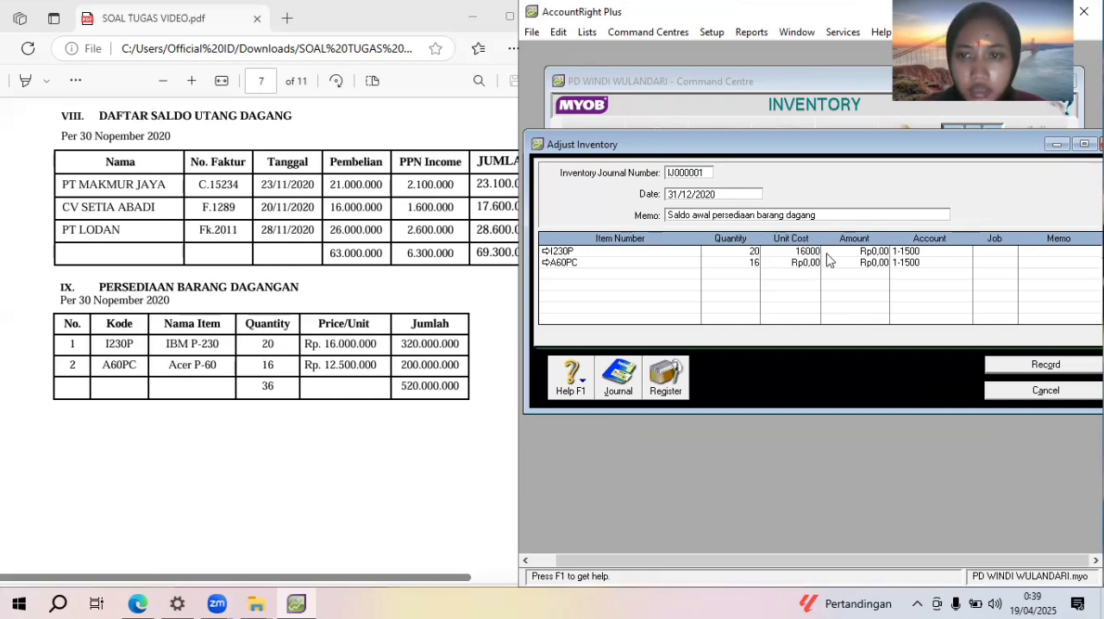
pyautogui.press('Return')
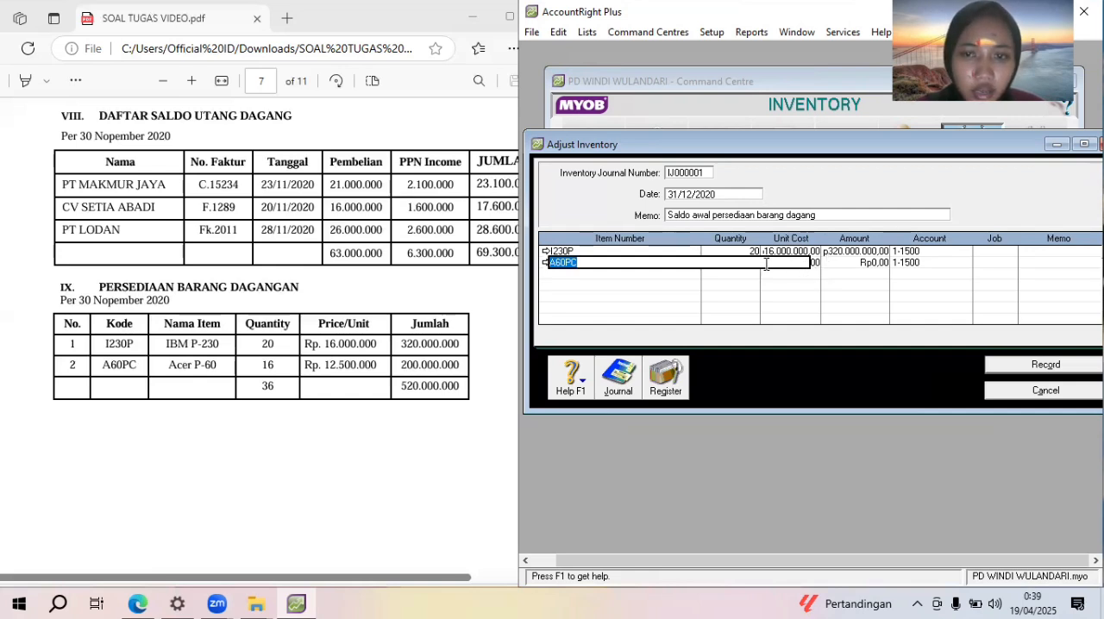
# Set the unit cost of item A60PC to Rp12.500.000 with quantity 16 and record the inventory adjustment
pyautogui.press('Tab')
pyautogui.write('16')
pyautogui.press('Tab')
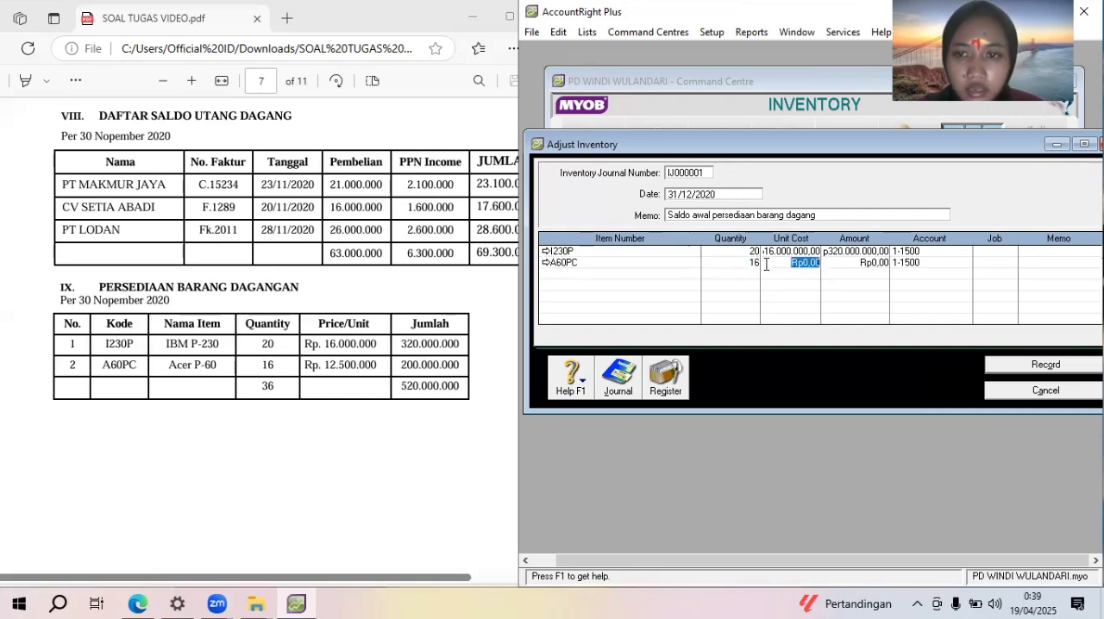
pyautogui.write('125')
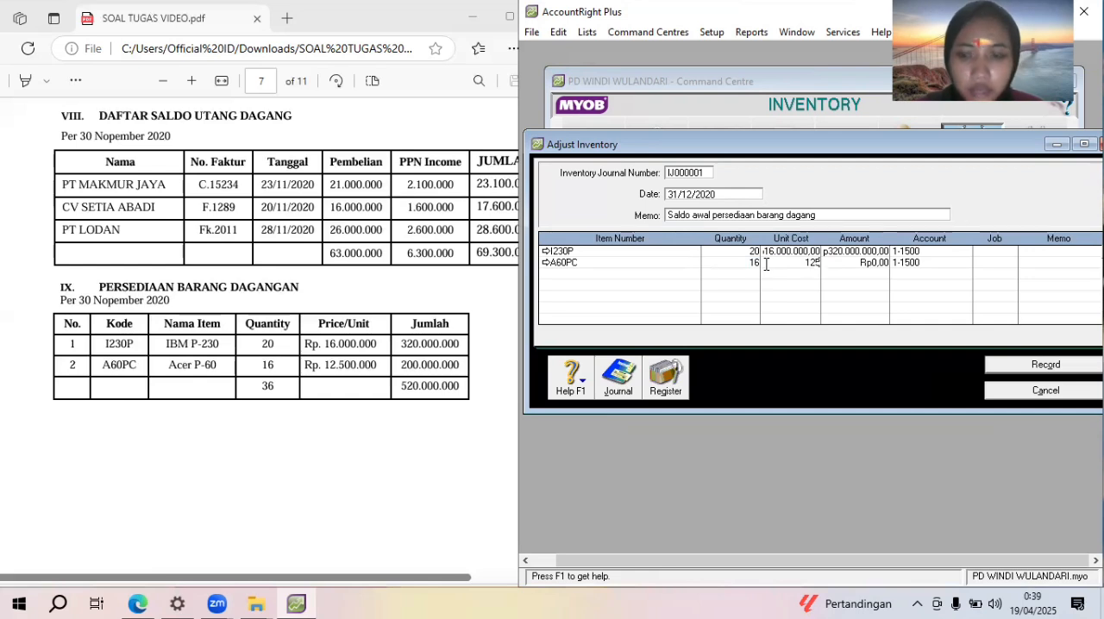
pyautogui.write('00000')
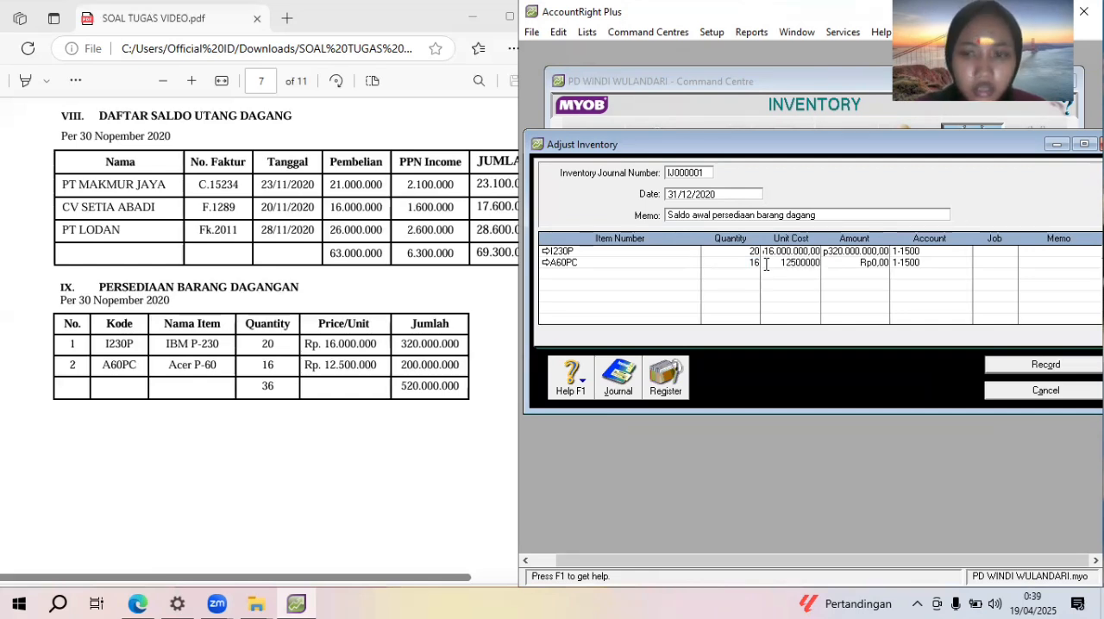
pyautogui.press('Tab')
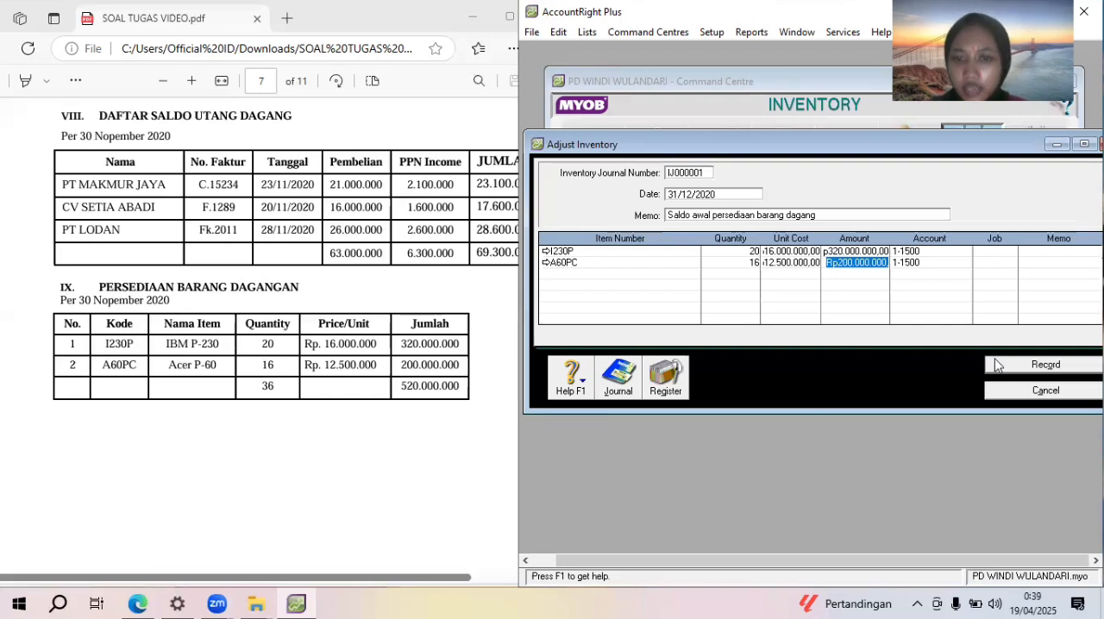
pyautogui.click(1045, 365)
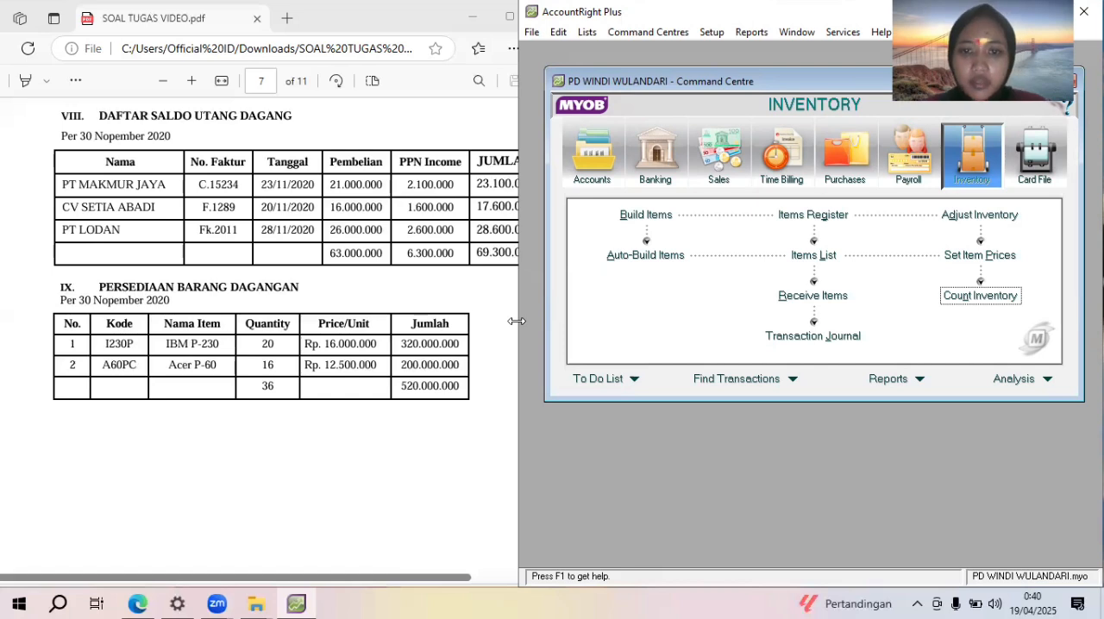
pyautogui.moveTo(516, 321); pyautogui.dragTo(562, 332)
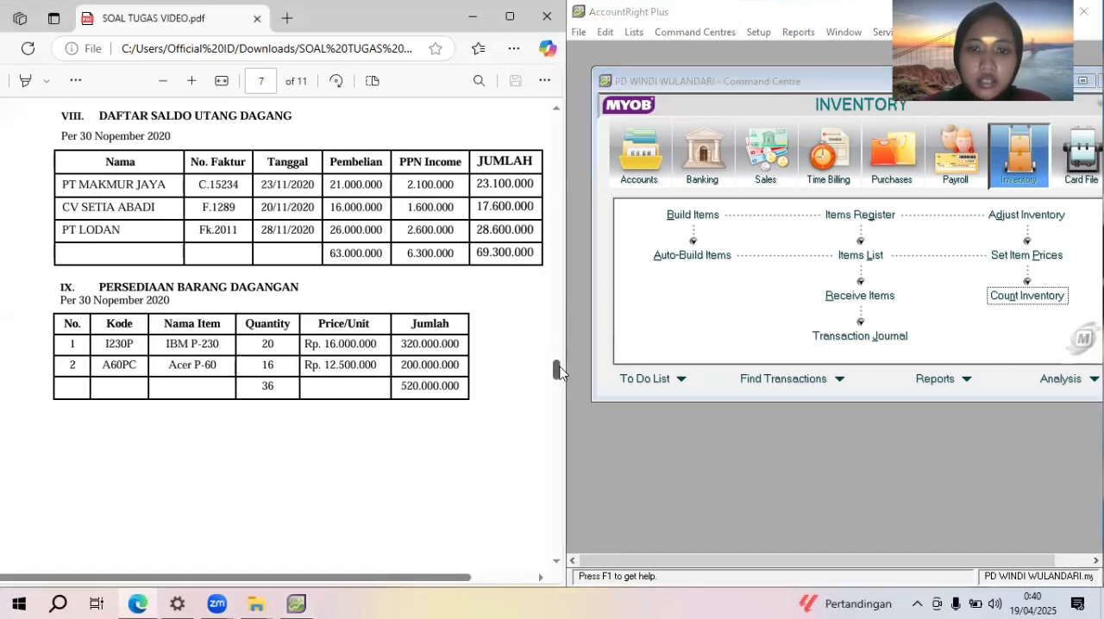
# Find Dokumen Transaksi No. 3 in the PDF assignment and start a received payment from customer Techno computer
pyautogui.scroll(-2, 558, 409)
pyautogui.moveTo(558, 405); pyautogui.dragTo(515, 269)
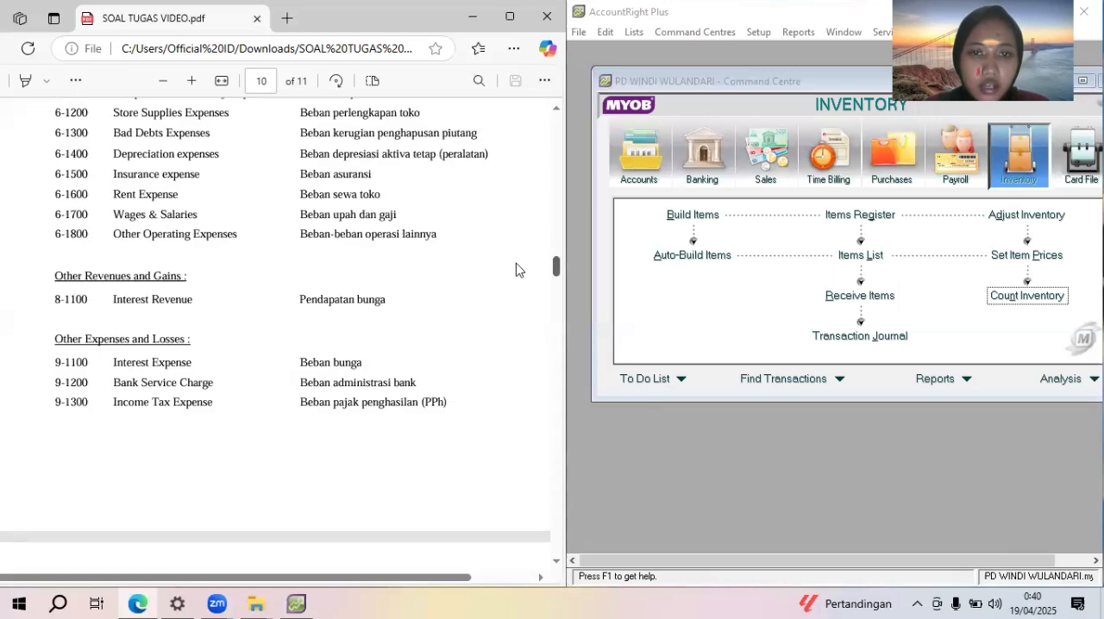
pyautogui.scroll(-5, 559, 289)
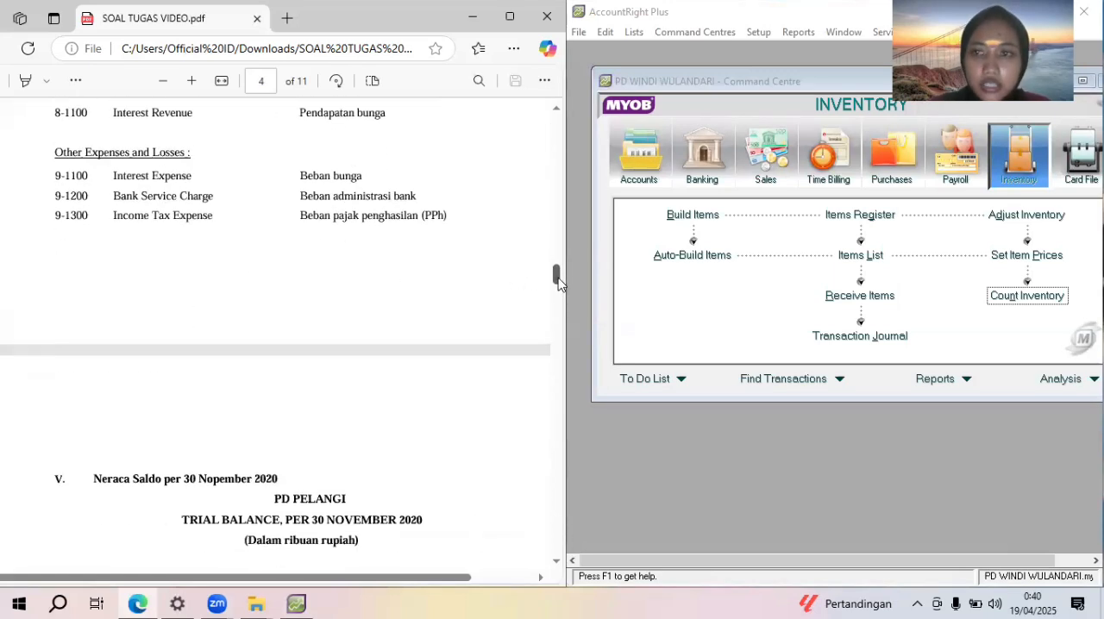
pyautogui.moveTo(561, 300); pyautogui.dragTo(579, 412)
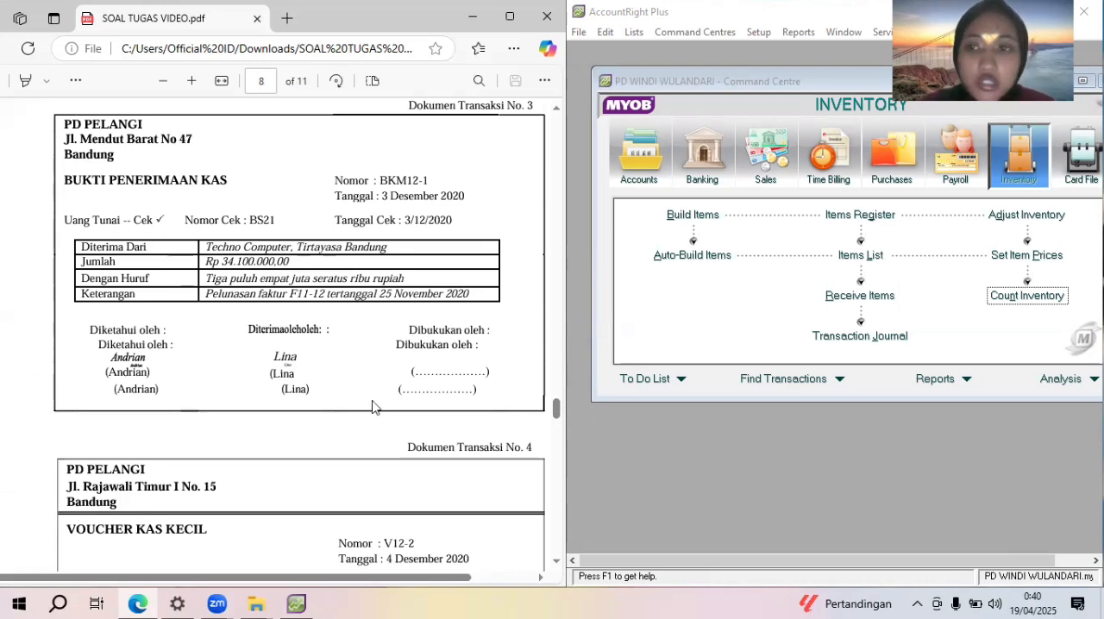
pyautogui.click(767, 156)
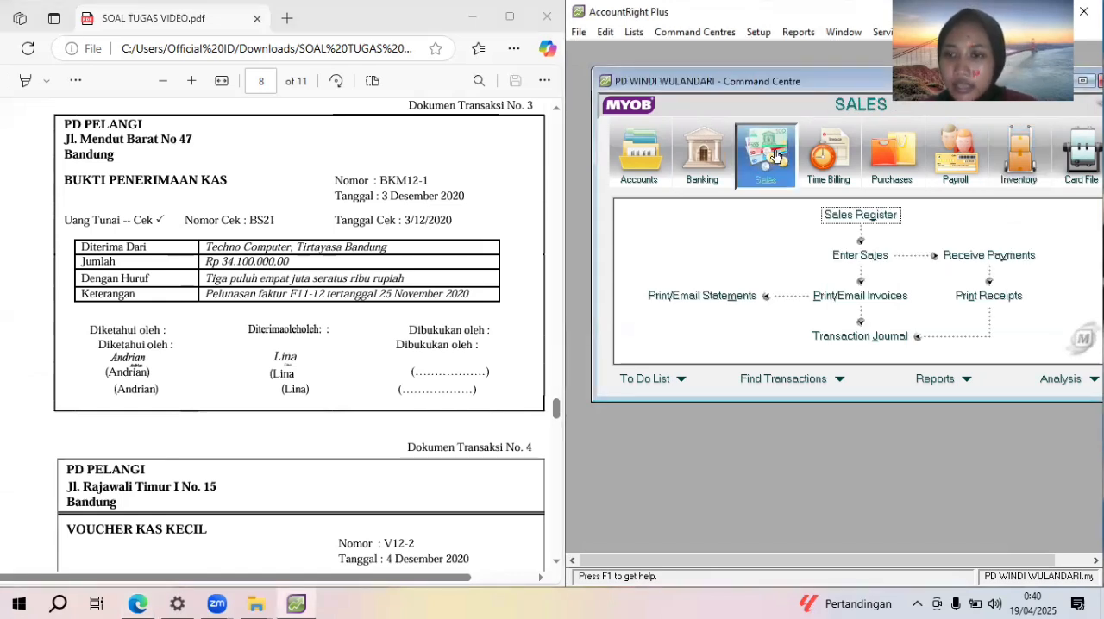
pyautogui.click(1012, 254)
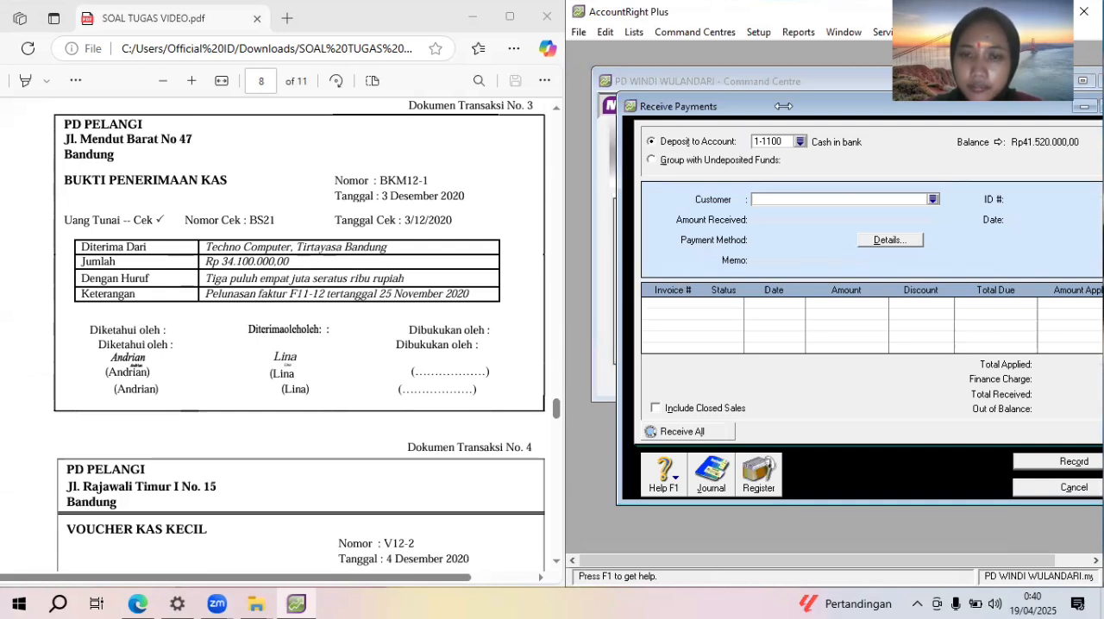
pyautogui.moveTo(784, 106); pyautogui.dragTo(721, 106)
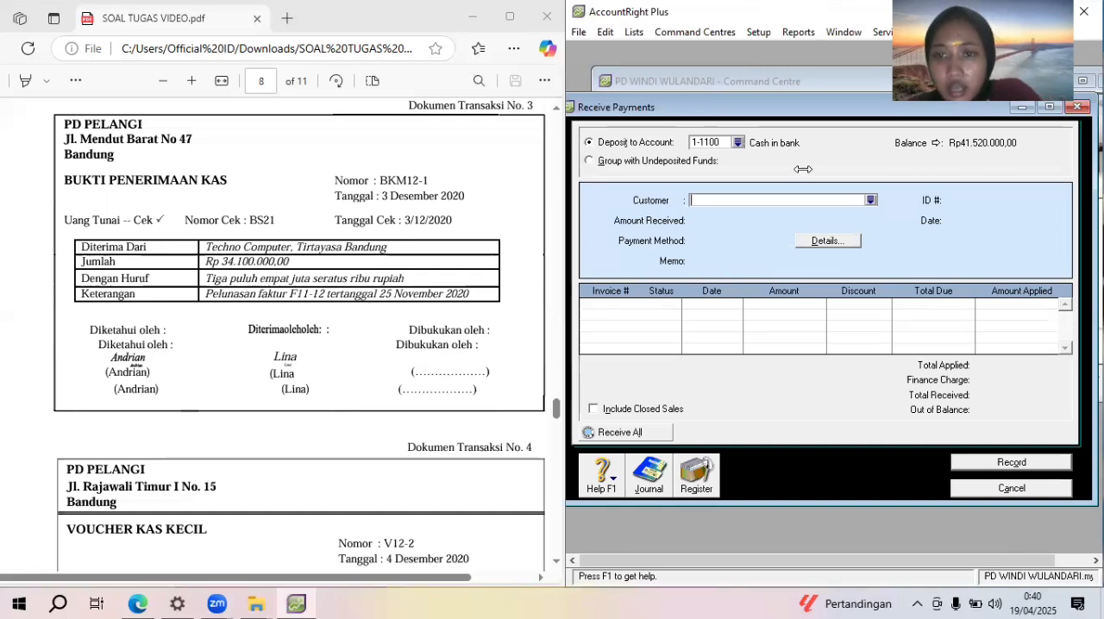
pyautogui.click(870, 200)
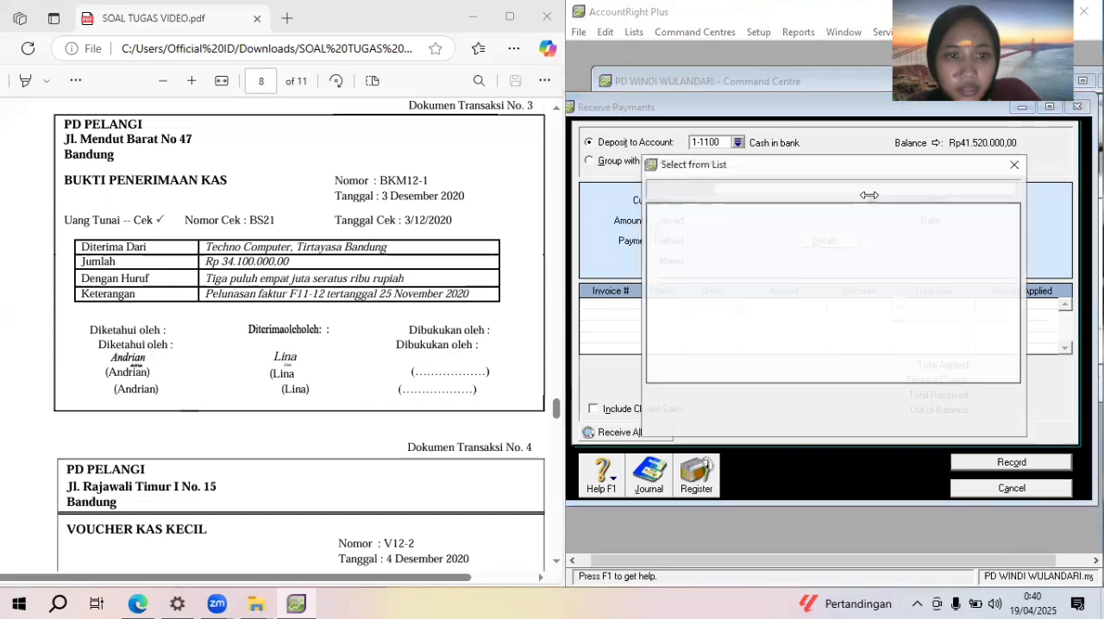
pyautogui.doubleClick(854, 231)
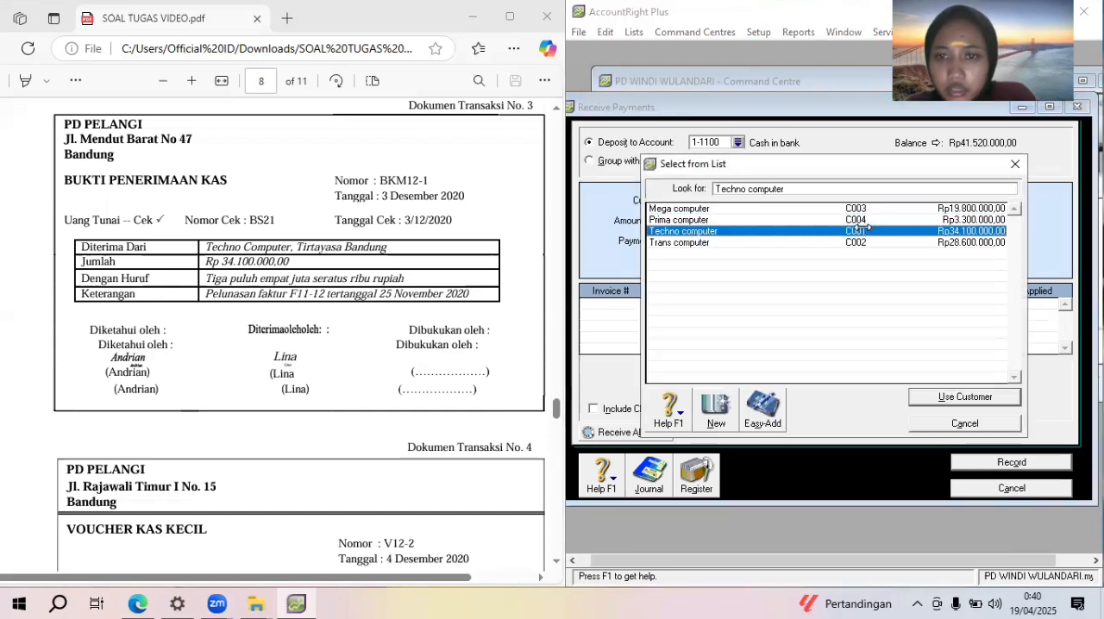
# Set the amount received from Techno computer to Rp34.100.000
pyautogui.click(746, 217)
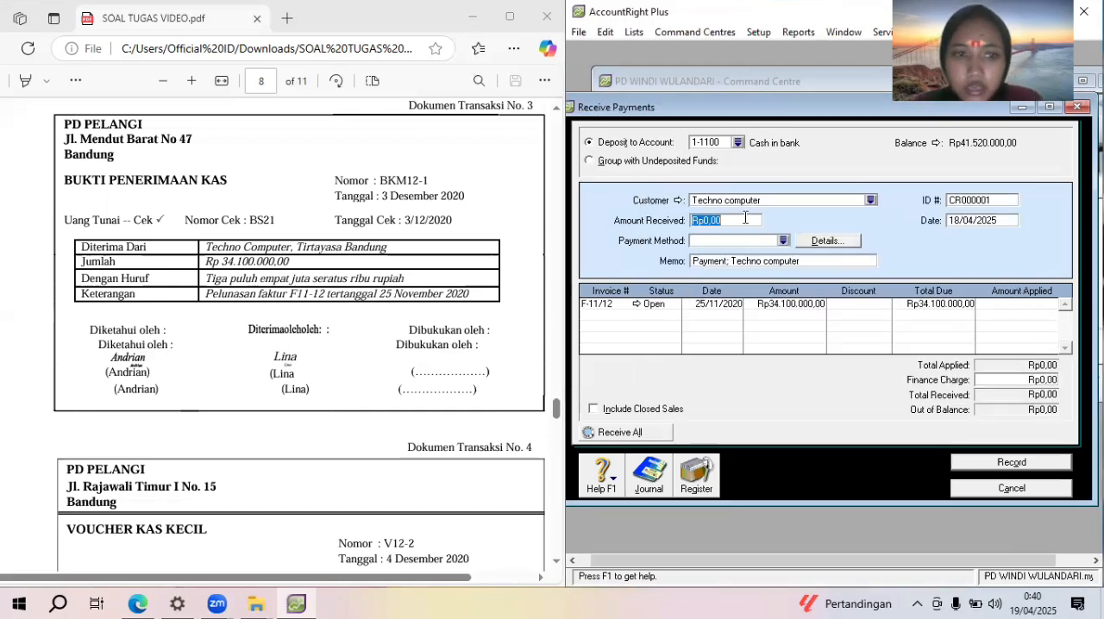
pyautogui.write('34.100.')
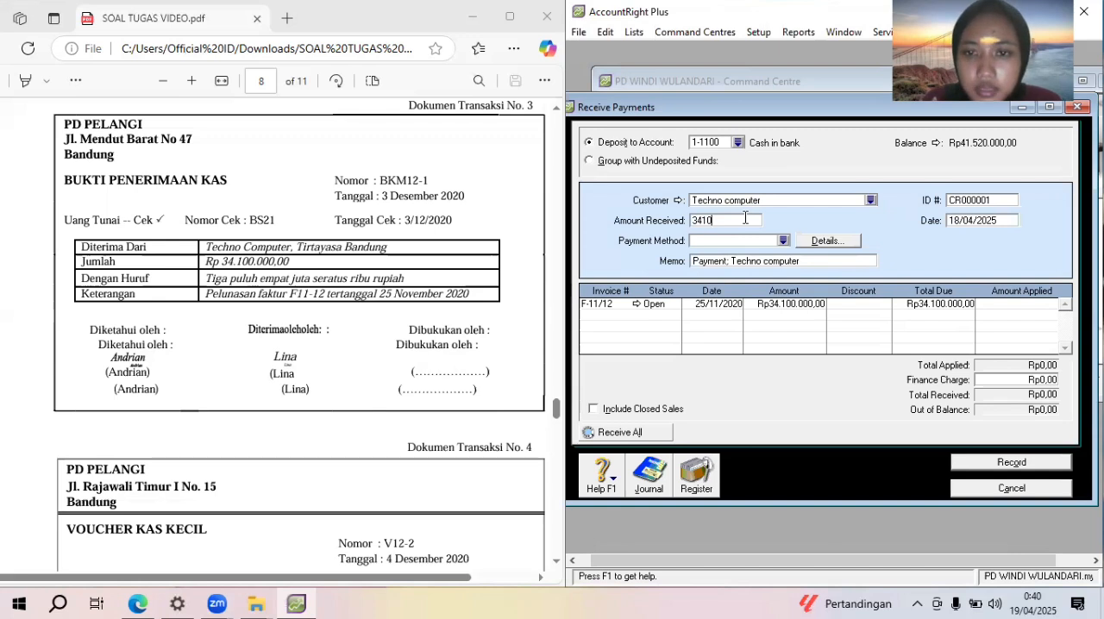
pyautogui.write('0000')
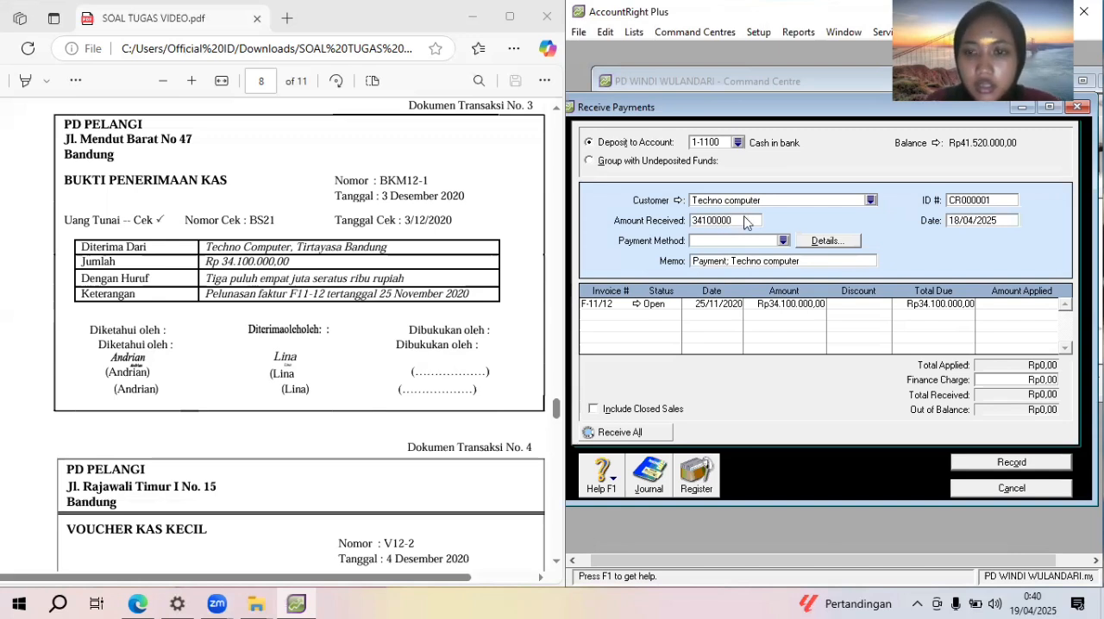
pyautogui.press('Tab')
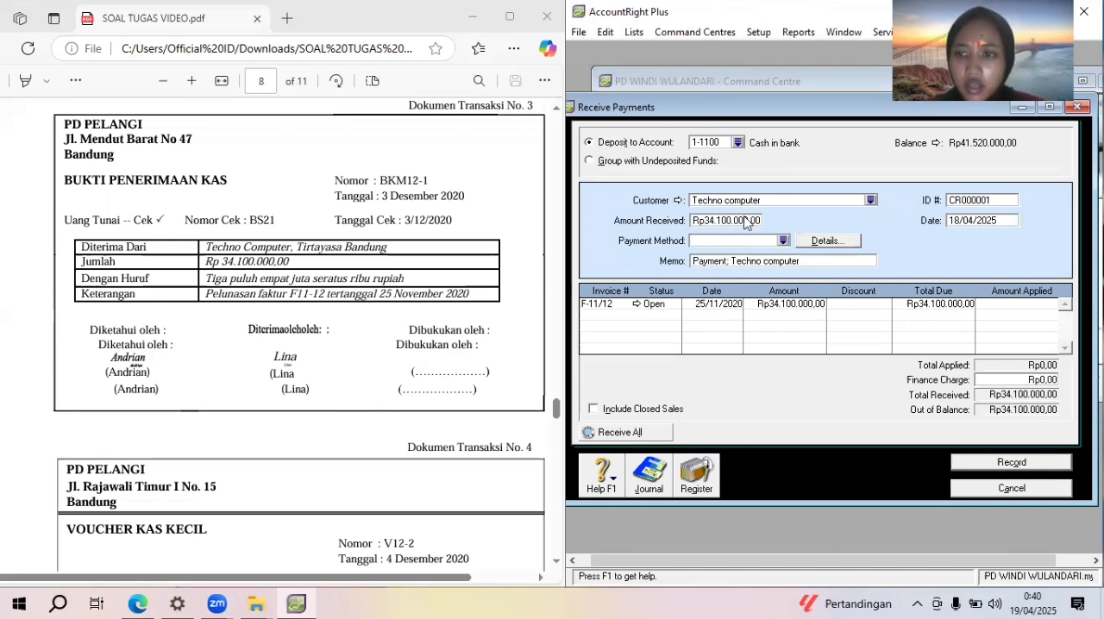
# Give the received payment the ID BKM12-1 and date it 03/12/2020
pyautogui.click(989, 199)
pyautogui.write('BKM12-1')
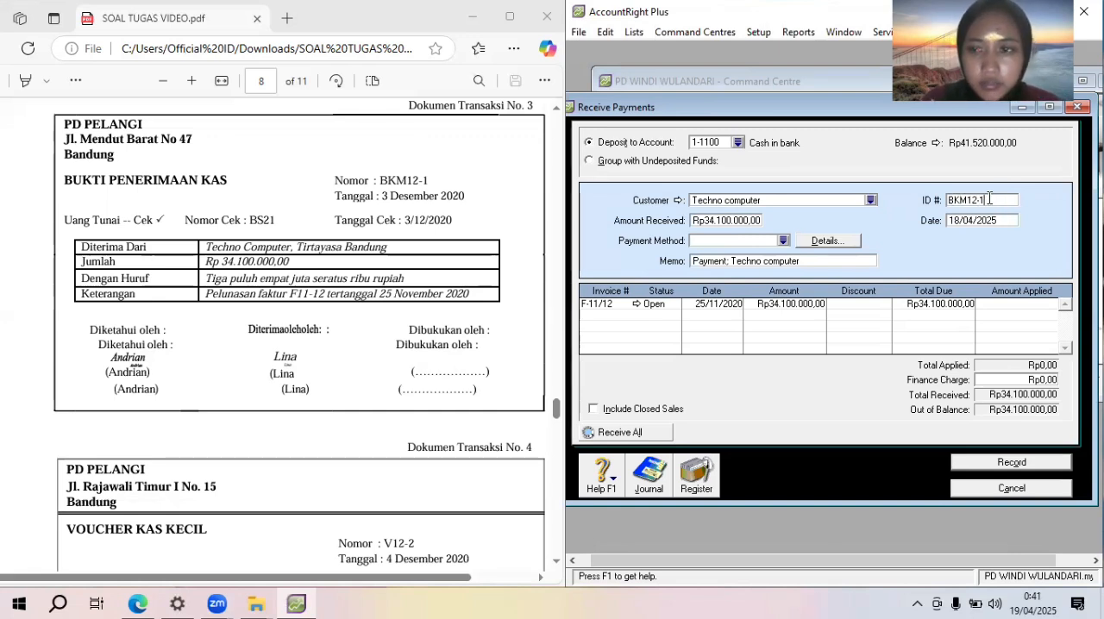
pyautogui.press('Tab')
pyautogui.write('03/12/20')
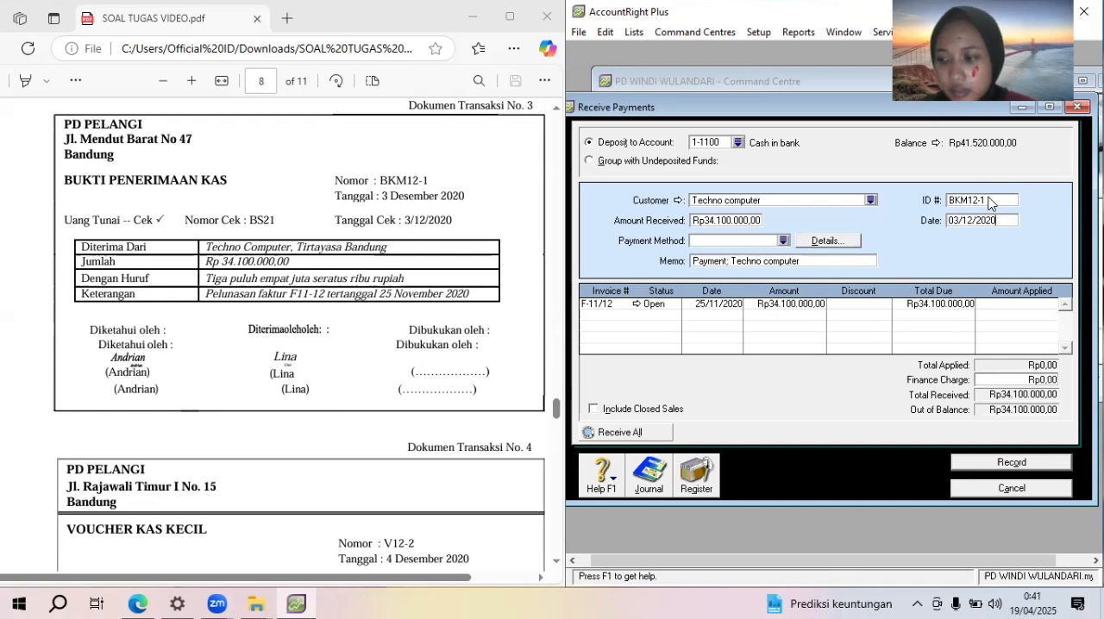
pyautogui.press('Tab')
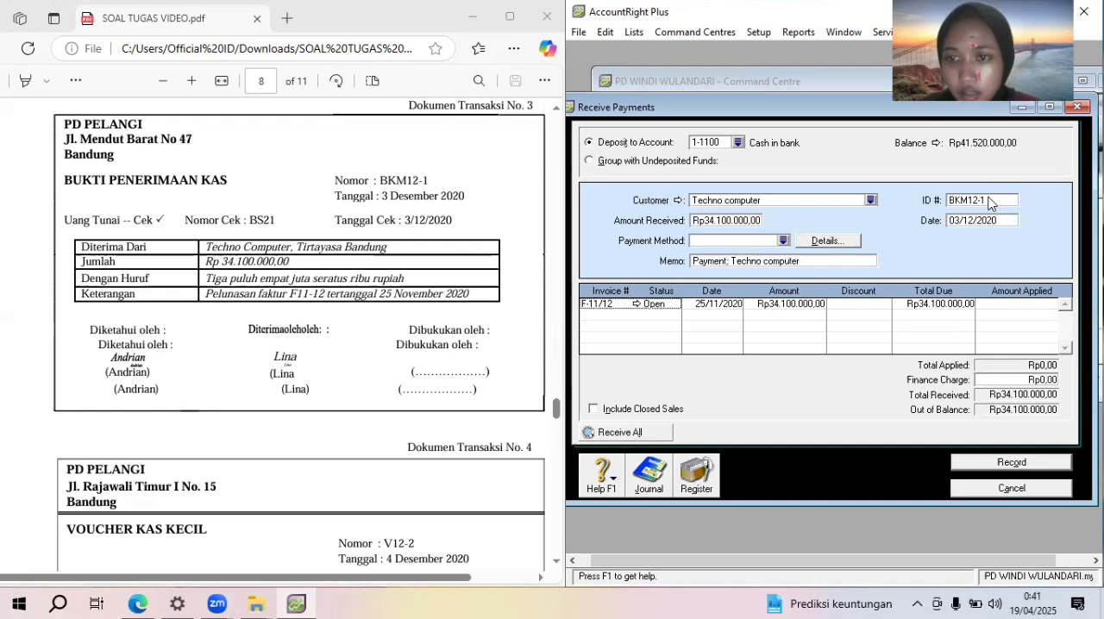
# Set the payment method of the Techno computer receipt to Cheque
pyautogui.click(784, 241)
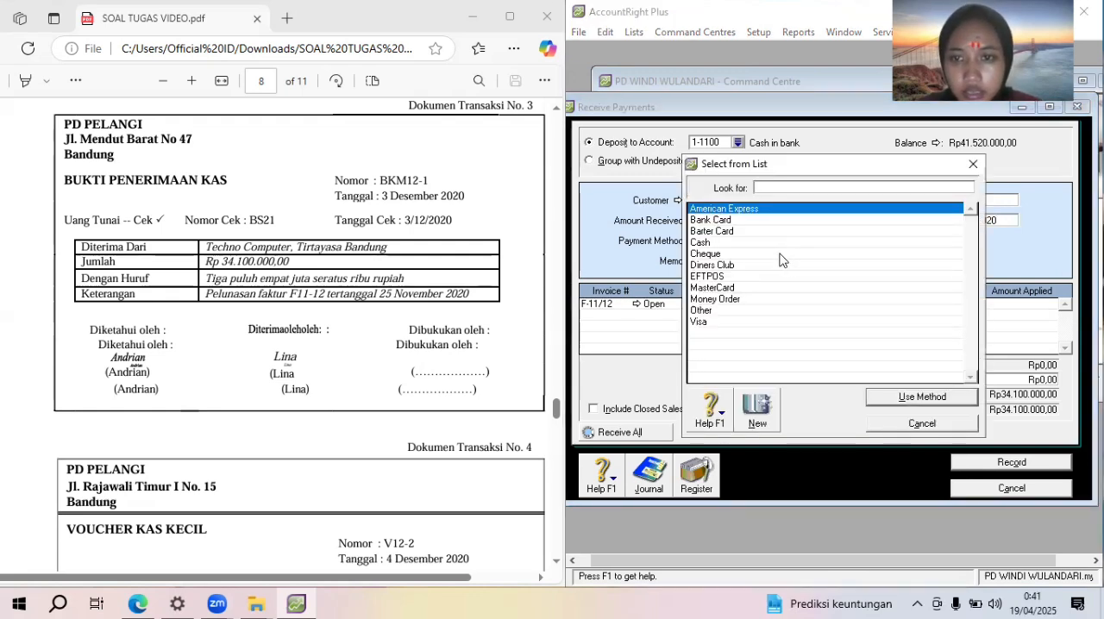
pyautogui.click(781, 256)
pyautogui.doubleClick(781, 255)
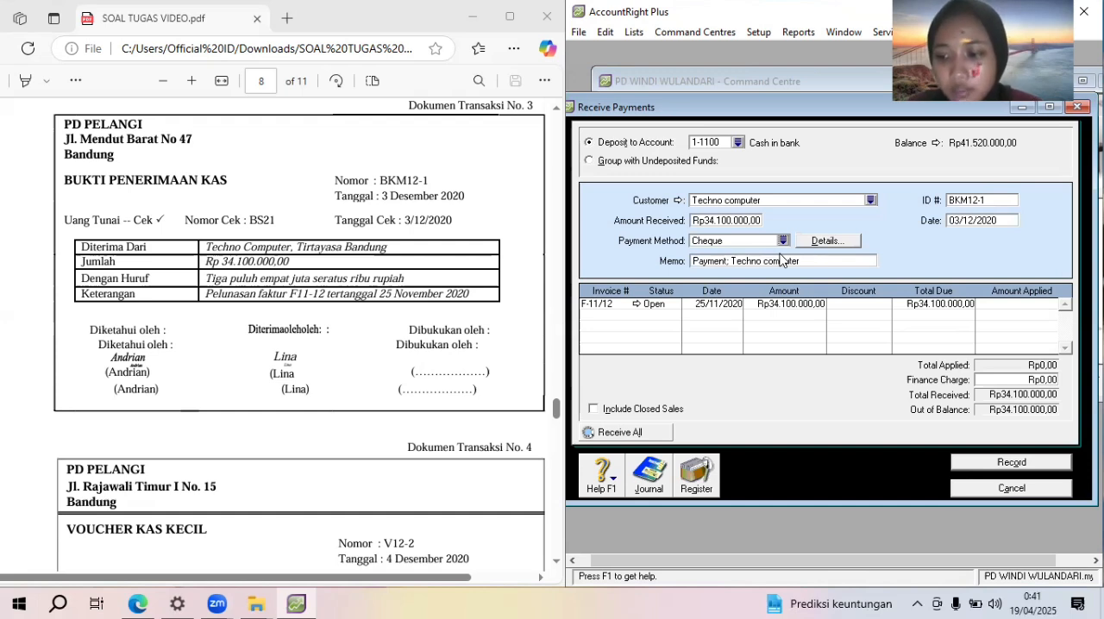
# Apply Rp34.100.000 to invoice F-11/12, record the payment and close the receipt form
pyautogui.click(1010, 305)
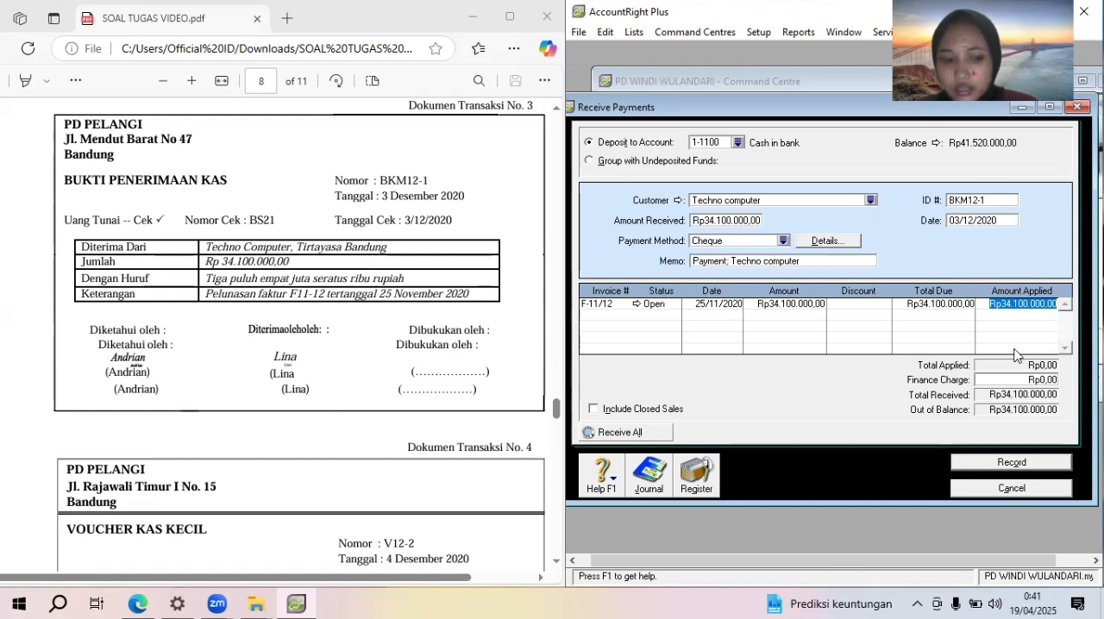
pyautogui.press('Tab')
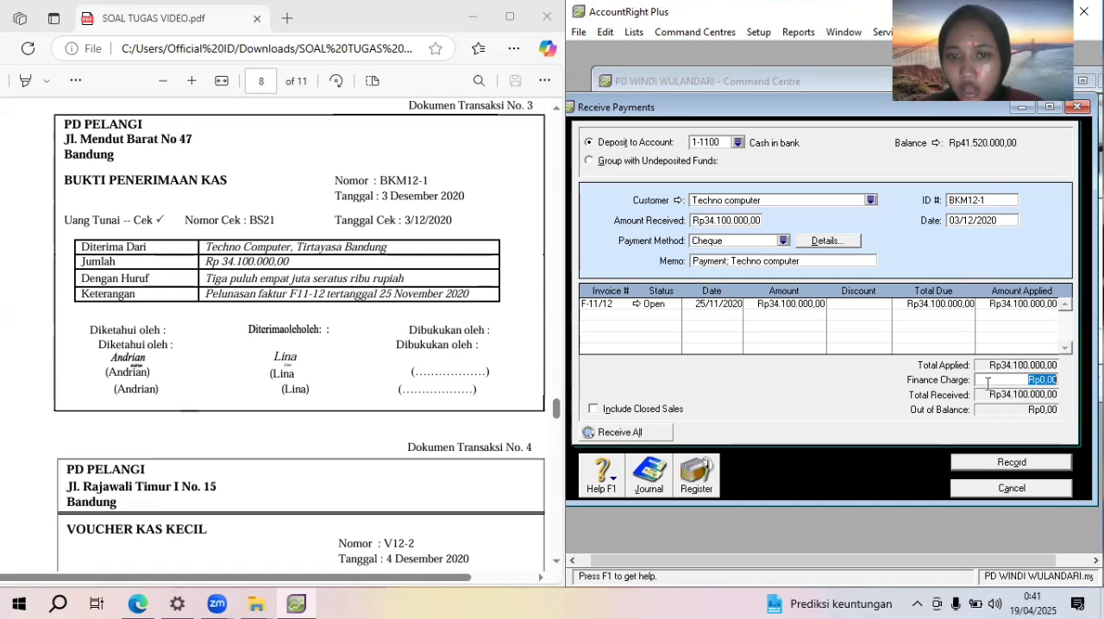
pyautogui.click(1015, 464)
pyautogui.click(1014, 488)
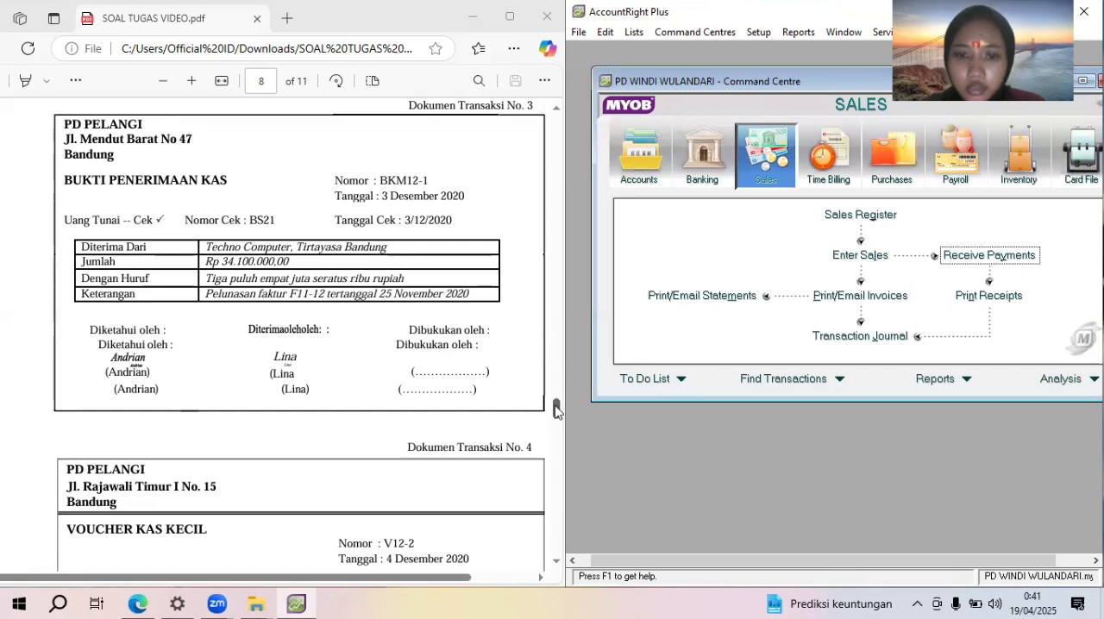
# Start a Spend Money entry for the petty cash voucher with cheque number V12-2, dated 04/12/2020
pyautogui.moveTo(557, 412)
pyautogui.mouseDown()
pyautogui.moveTo(559, 421)
pyautogui.moveTo(558, 401)
pyautogui.moveTo(555, 410)
pyautogui.mouseUp()
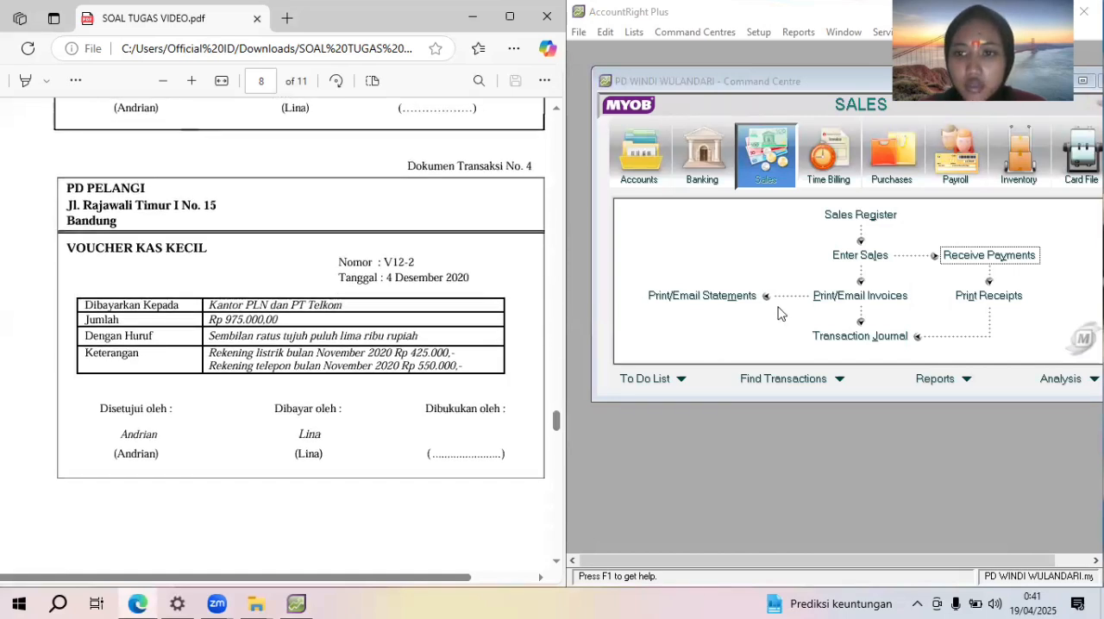
pyautogui.click(715, 179)
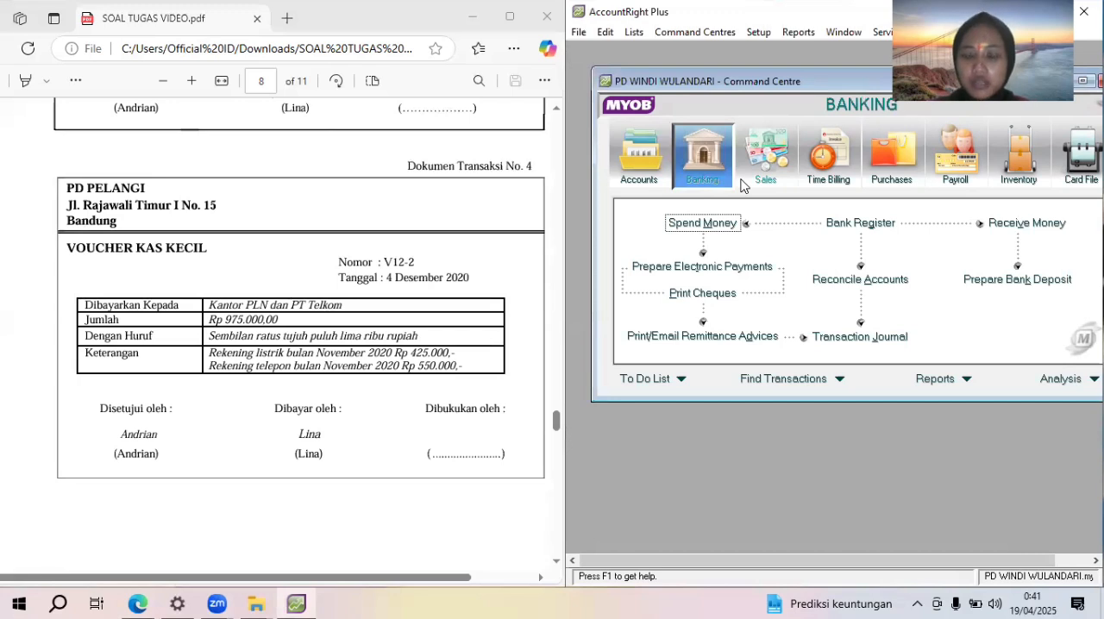
pyautogui.click(715, 224)
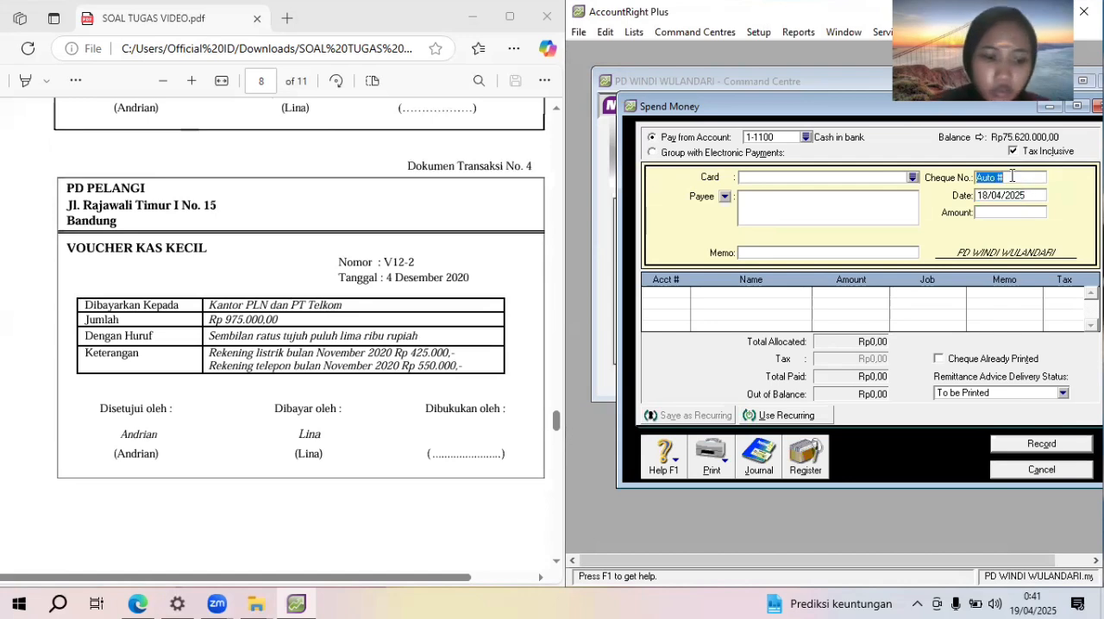
pyautogui.write('V12')
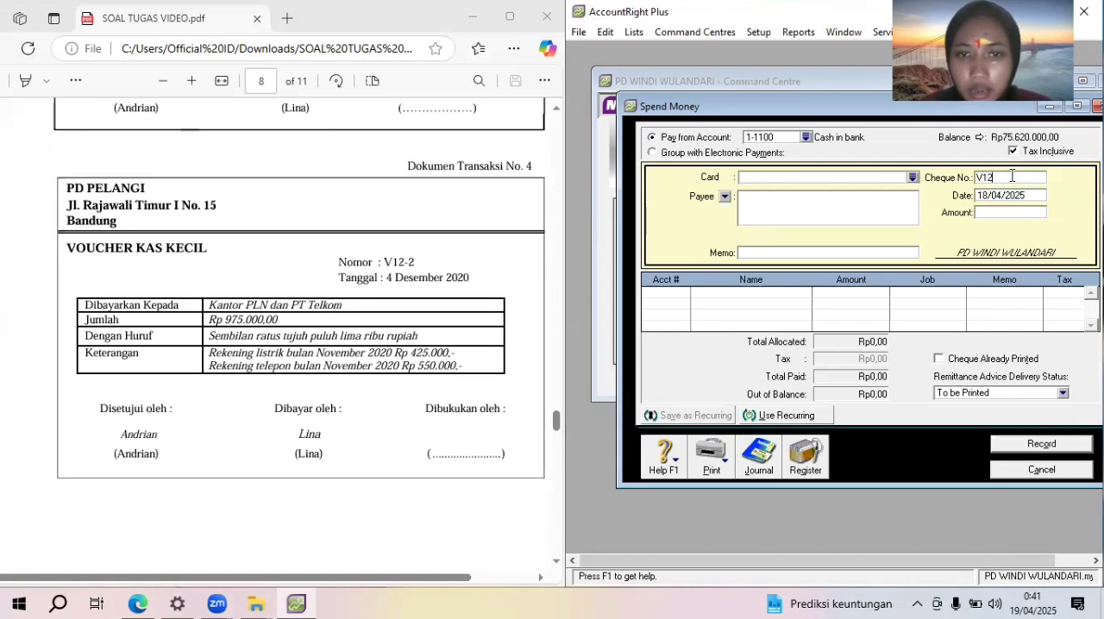
pyautogui.write('-2')
pyautogui.press('Tab')
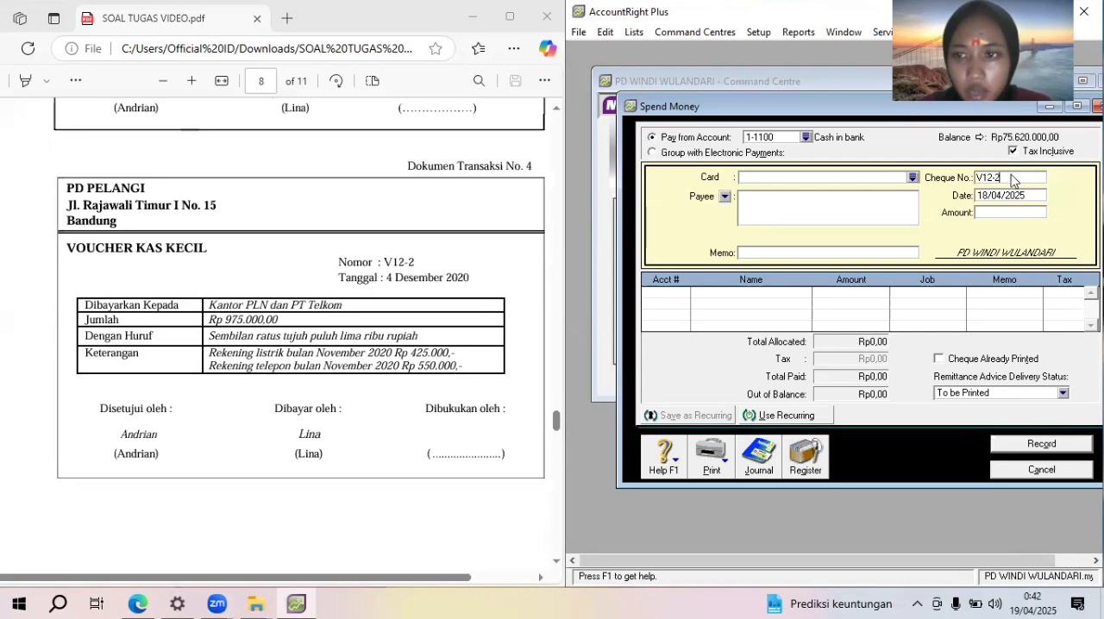
pyautogui.write('04')
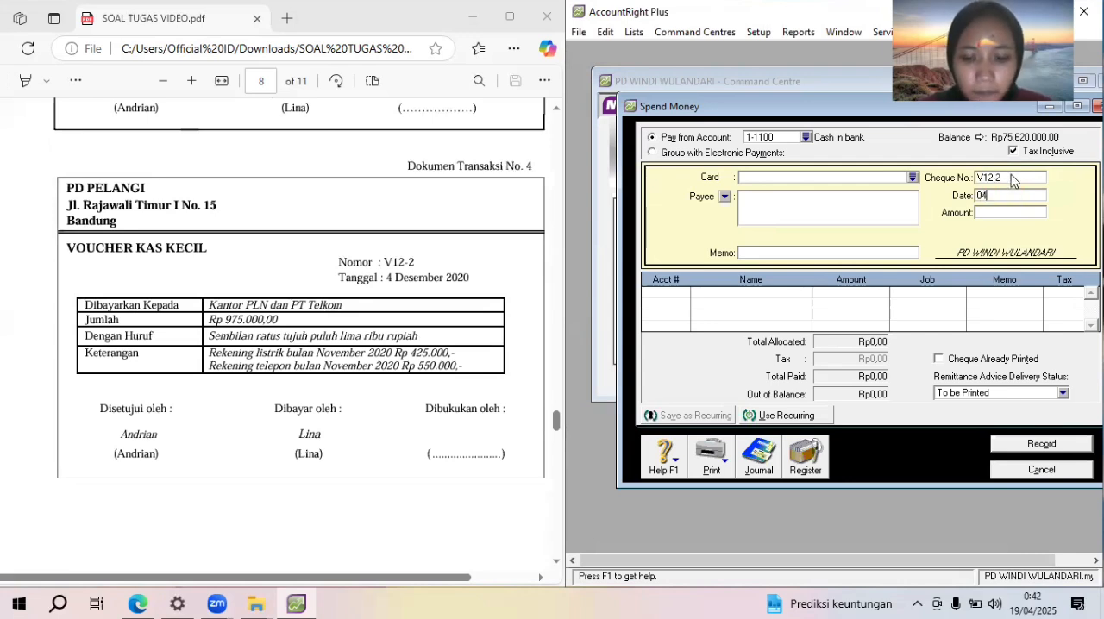
pyautogui.write('/12/2020')
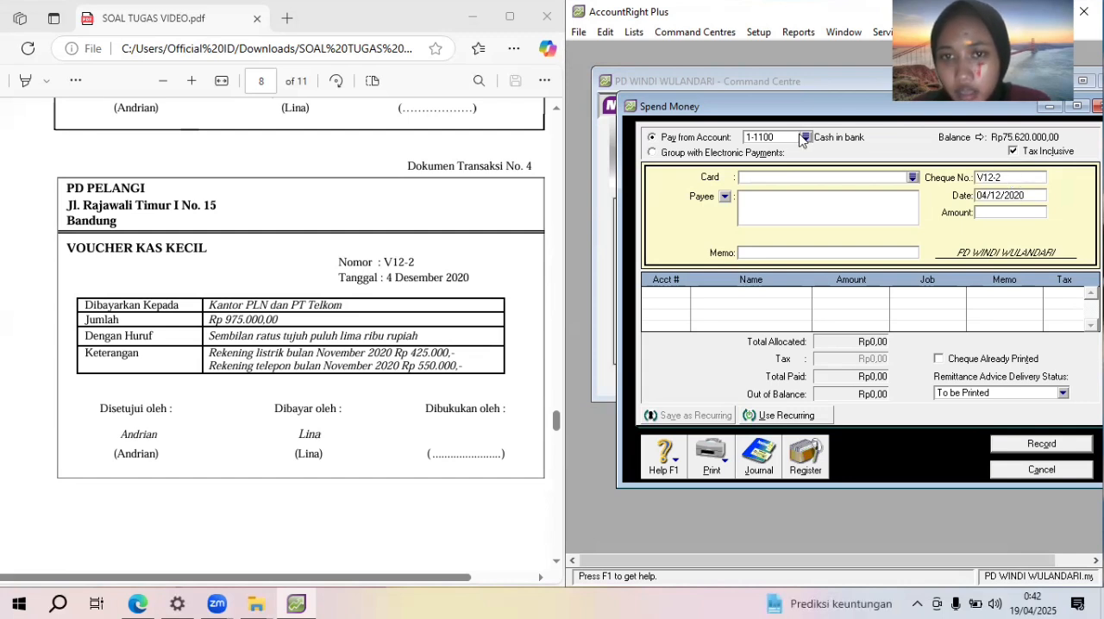
# Set the amount of the voucher payment to Rp975.000 and pay it from account 1-1200 Petty cash
pyautogui.click(1013, 213)
pyautogui.write('97')
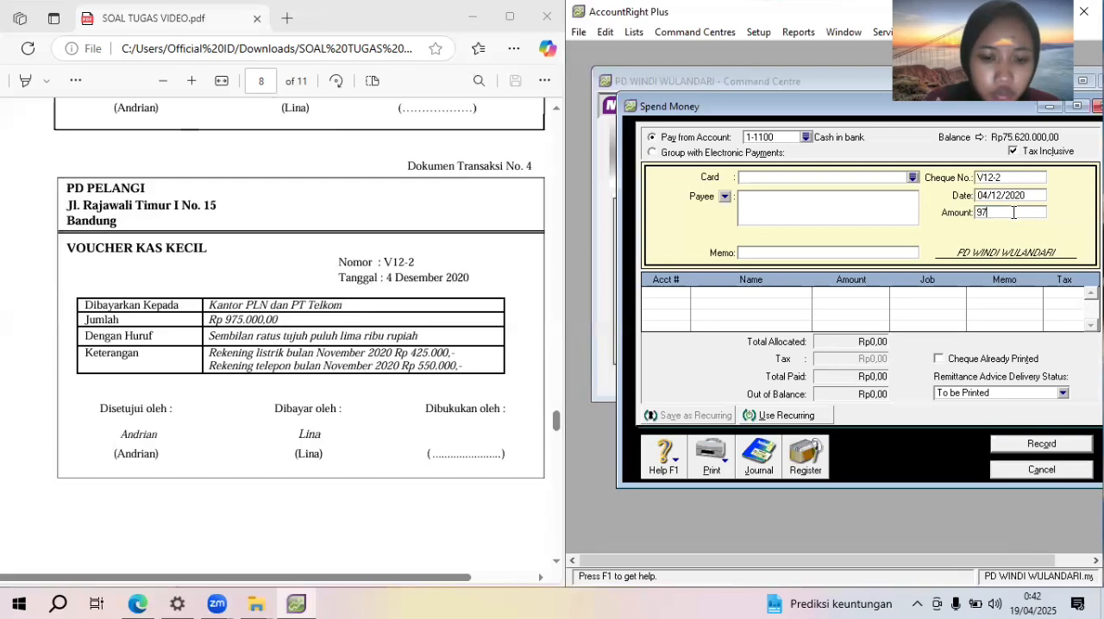
pyautogui.write('5000')
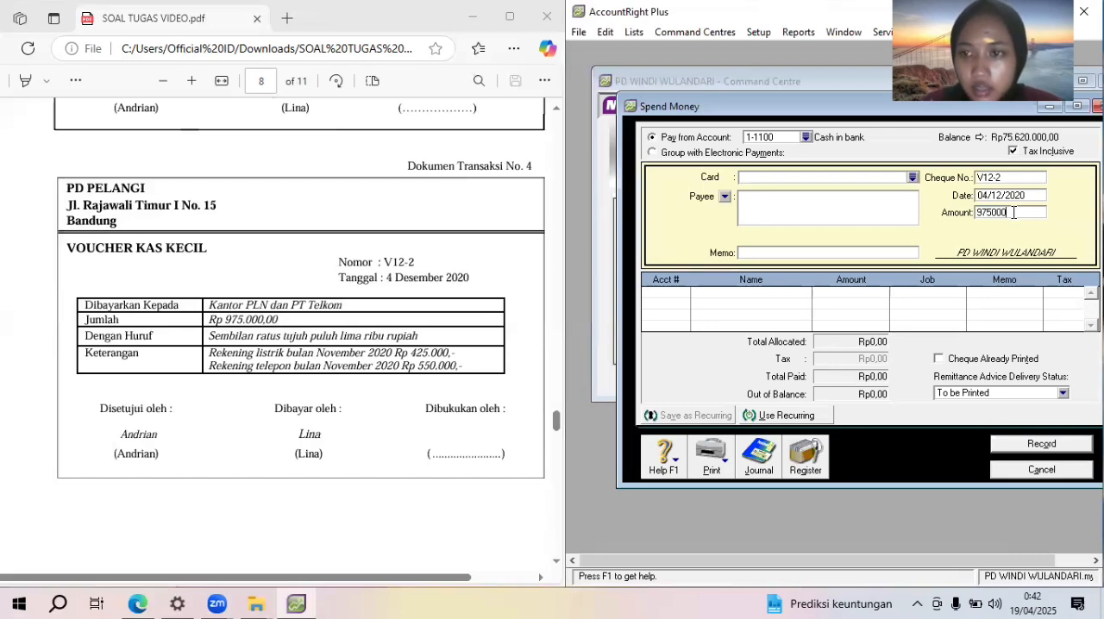
pyautogui.click(805, 137)
pyautogui.doubleClick(828, 231)
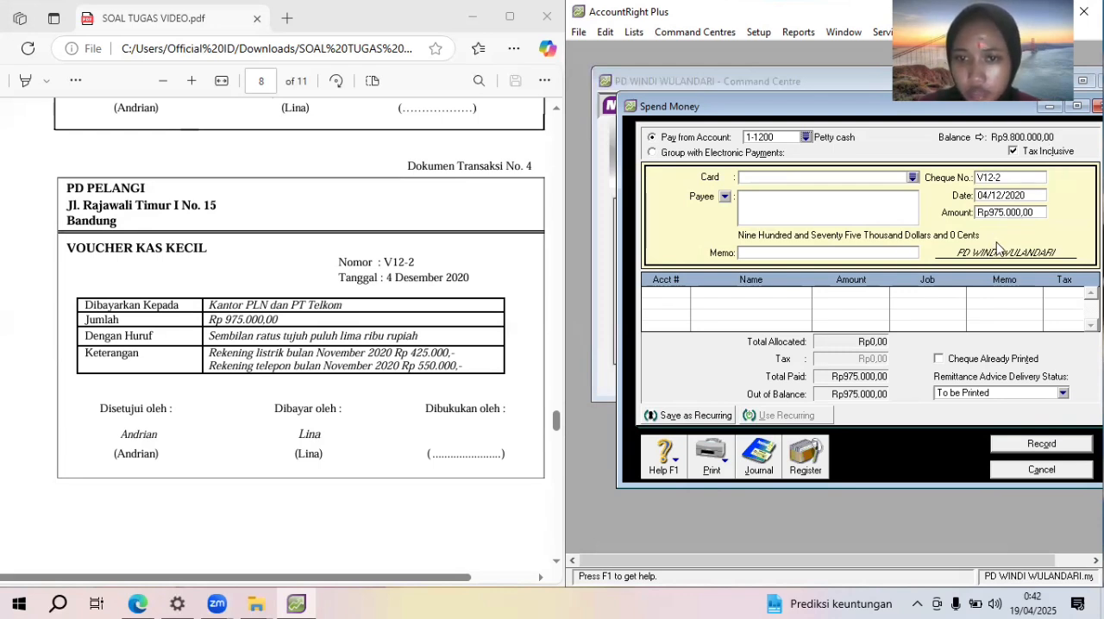
# Enter the memo "Pembayaran rekening listrik & telephone" for the petty cash payment
pyautogui.click(768, 252)
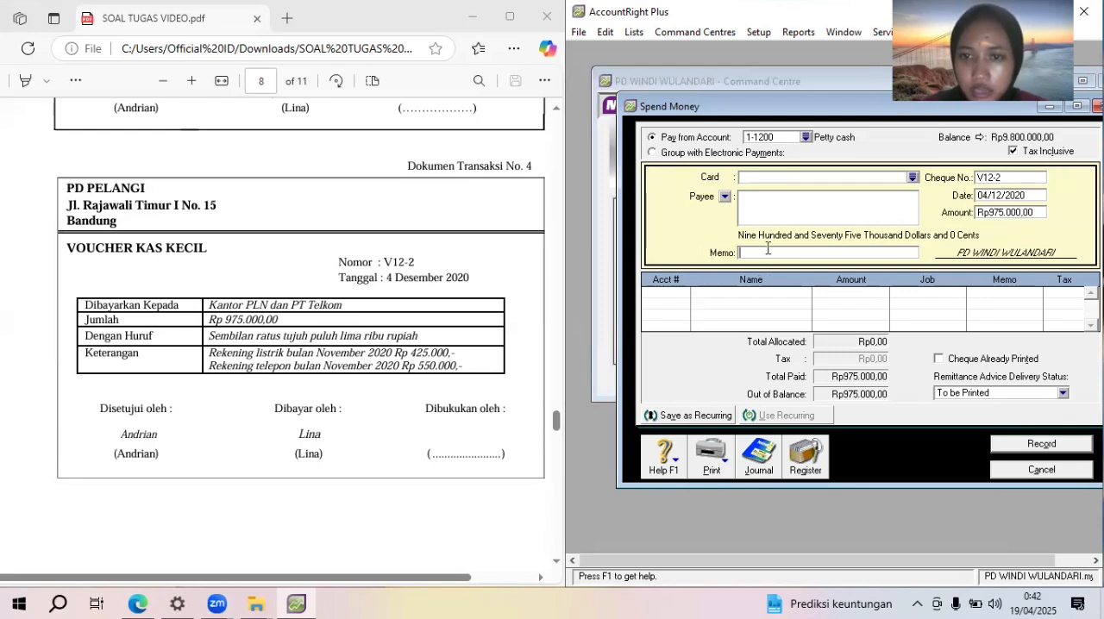
pyautogui.write('Pembayaran reken')
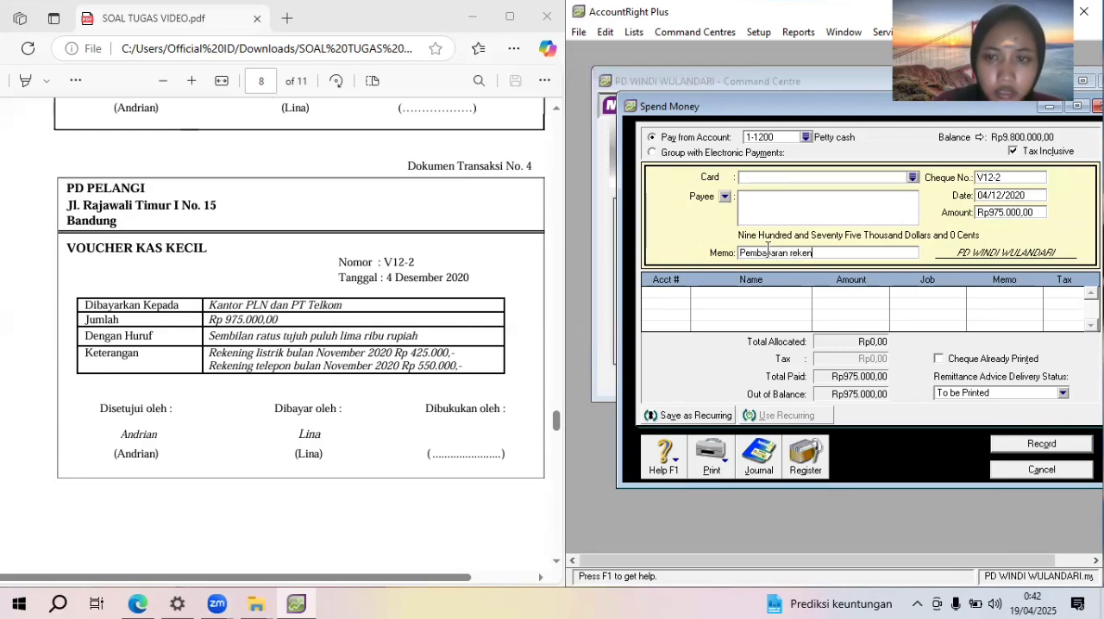
pyautogui.write('ing li')
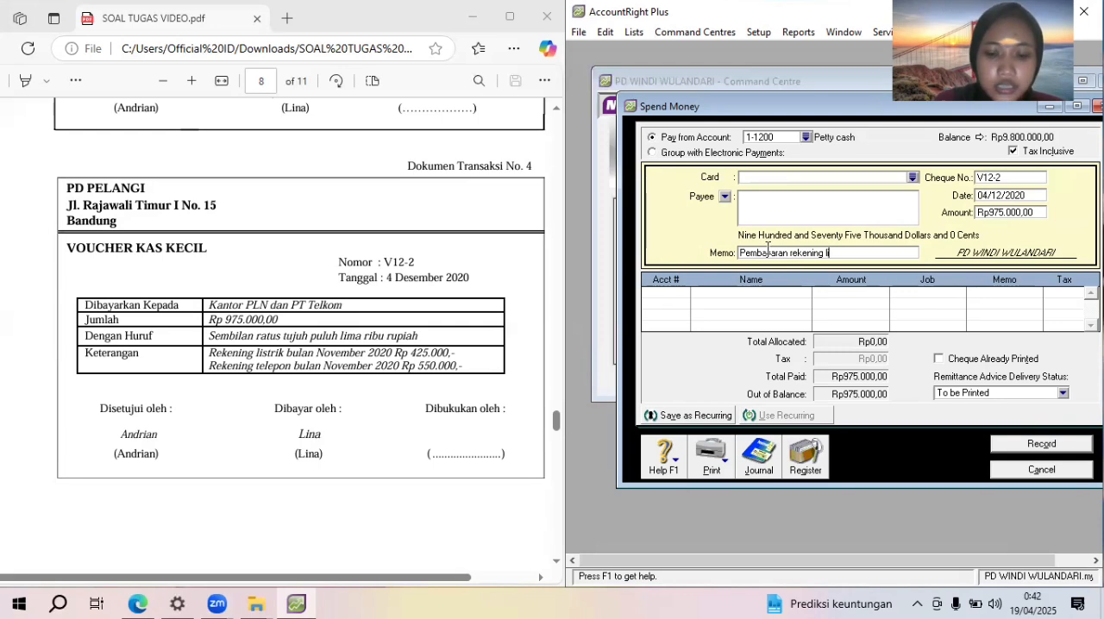
pyautogui.write('strik ')
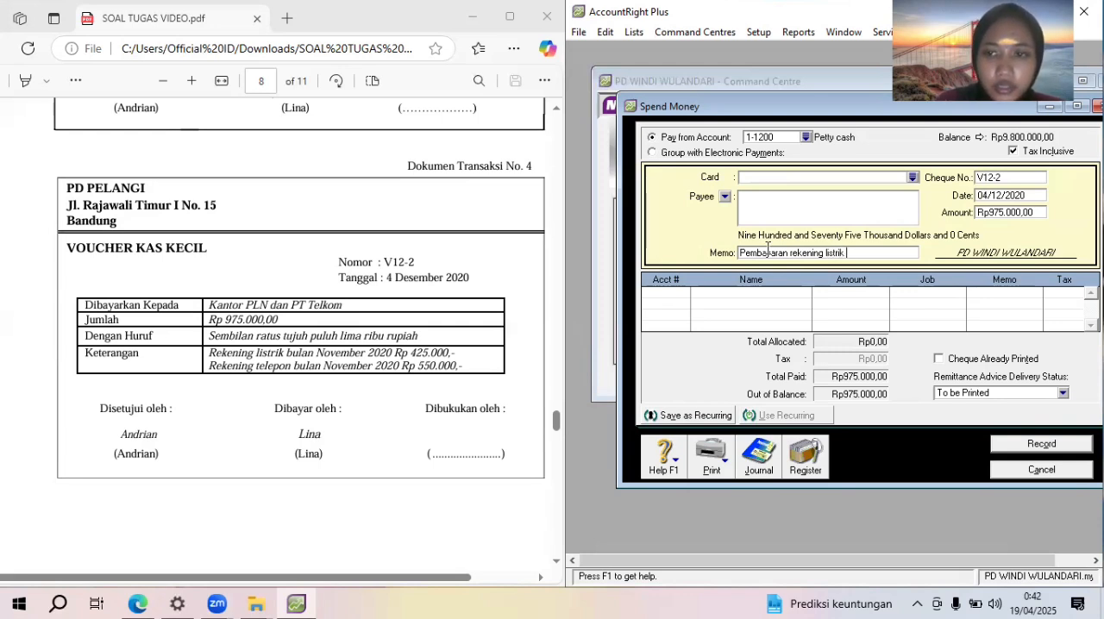
pyautogui.write('& telepo')
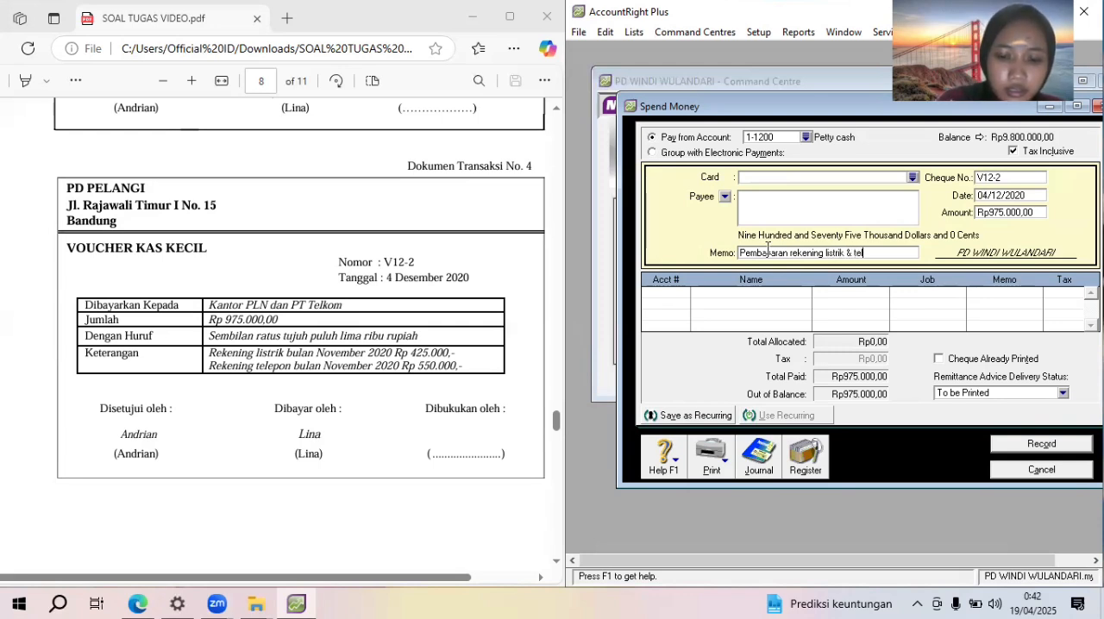
pyautogui.press('BackSpace')
pyautogui.press('BackSpace')
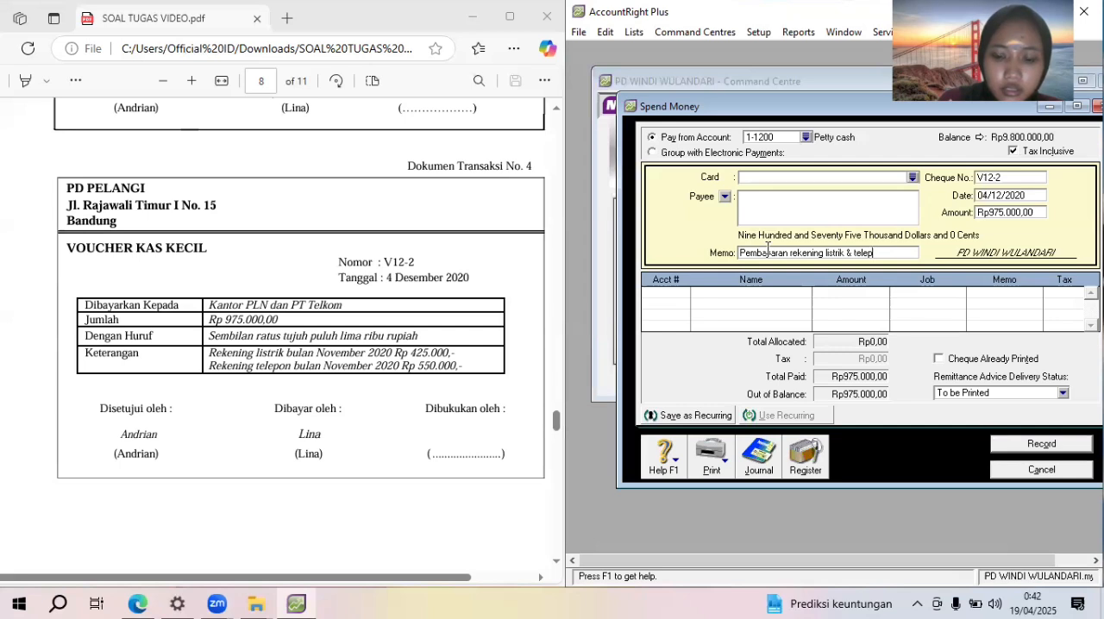
pyautogui.write('ne')
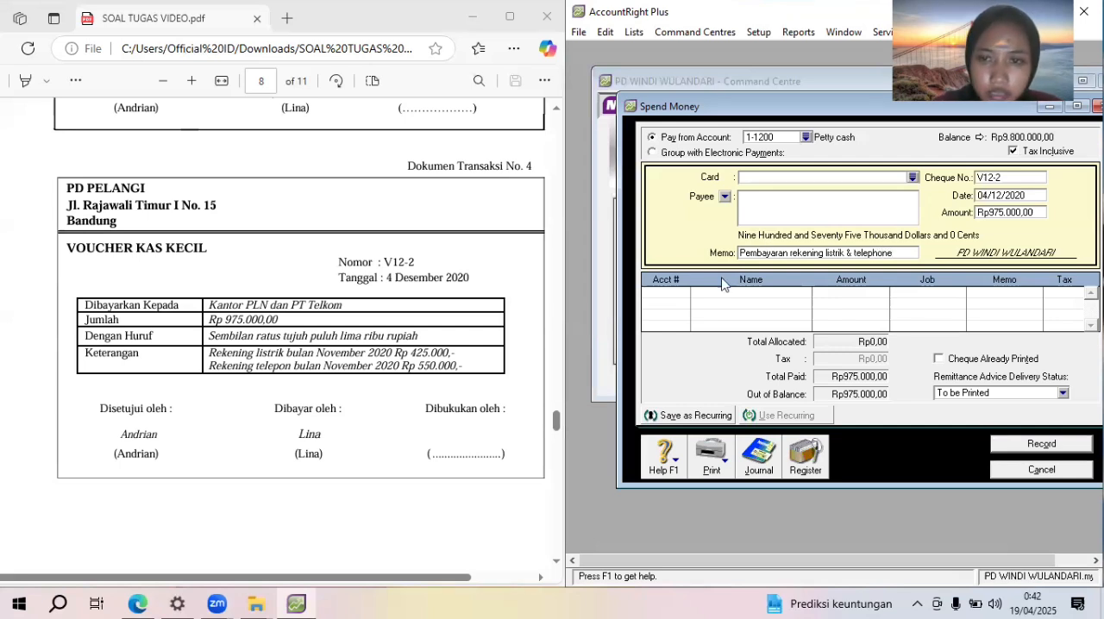
# Allocate the full voucher payment to account 2-1200 Expenses payable, then record it and close the Spend Money form
pyautogui.click(686, 297)
pyautogui.write('6')
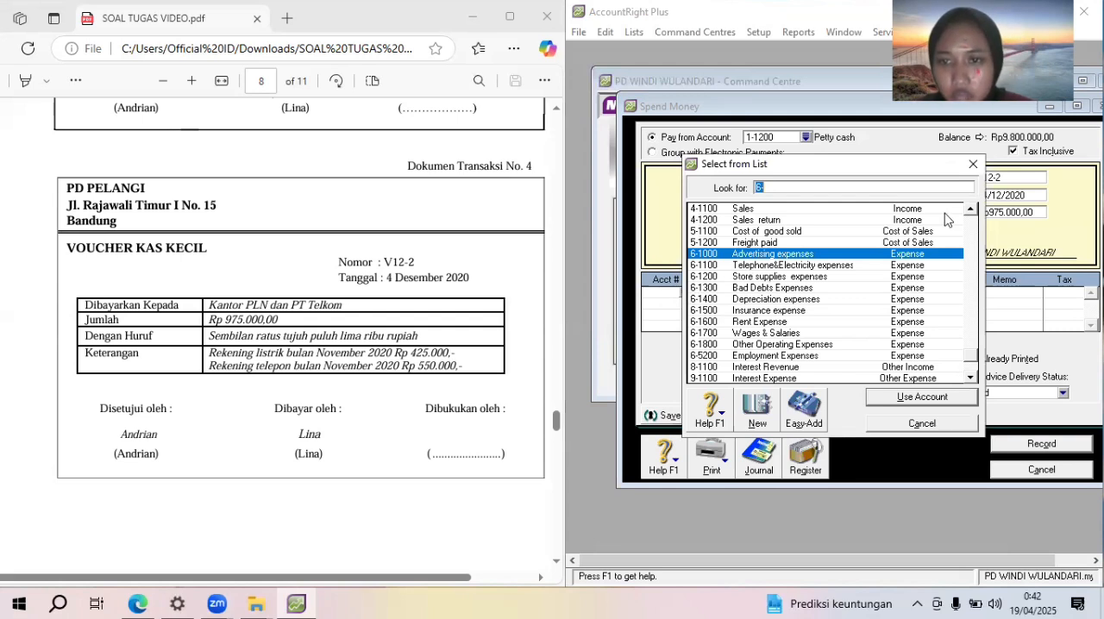
pyautogui.click(973, 234)
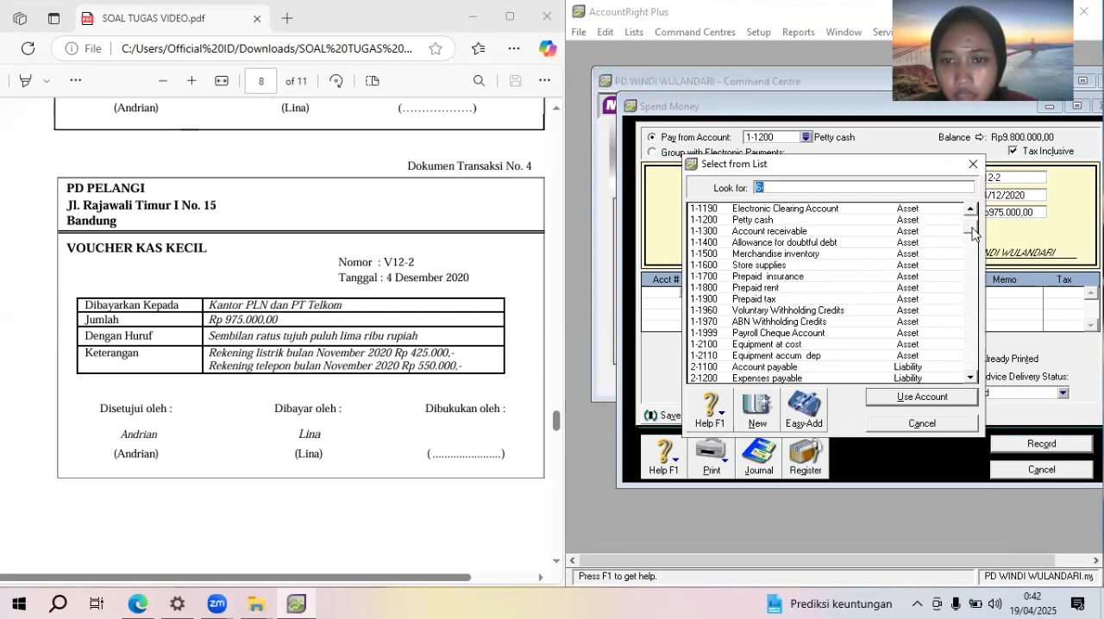
pyautogui.doubleClick(805, 378)
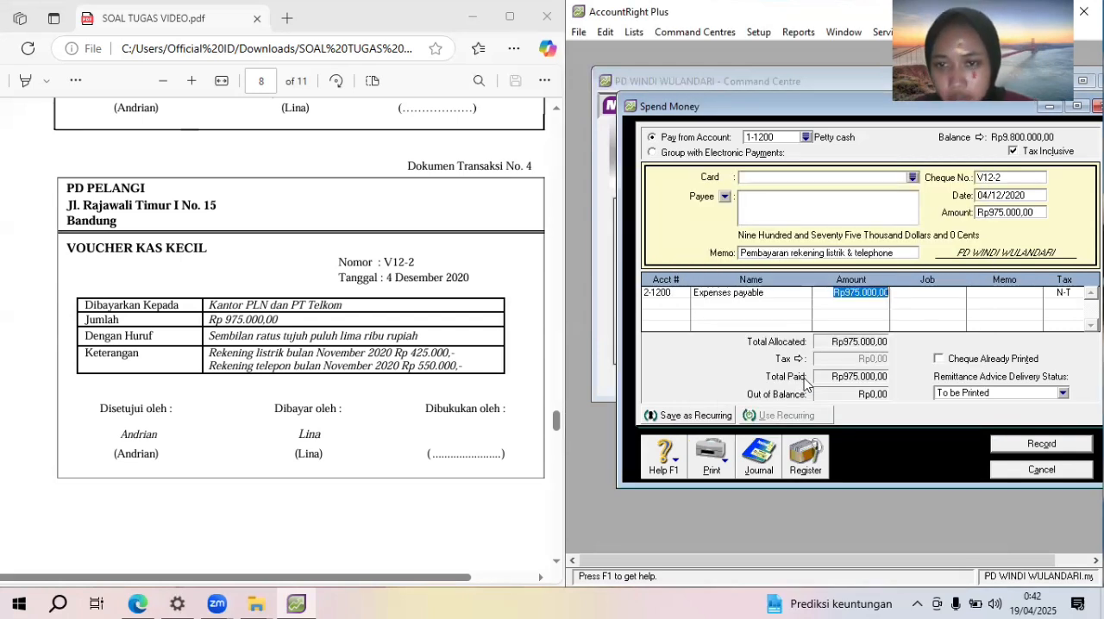
pyautogui.press('Tab')
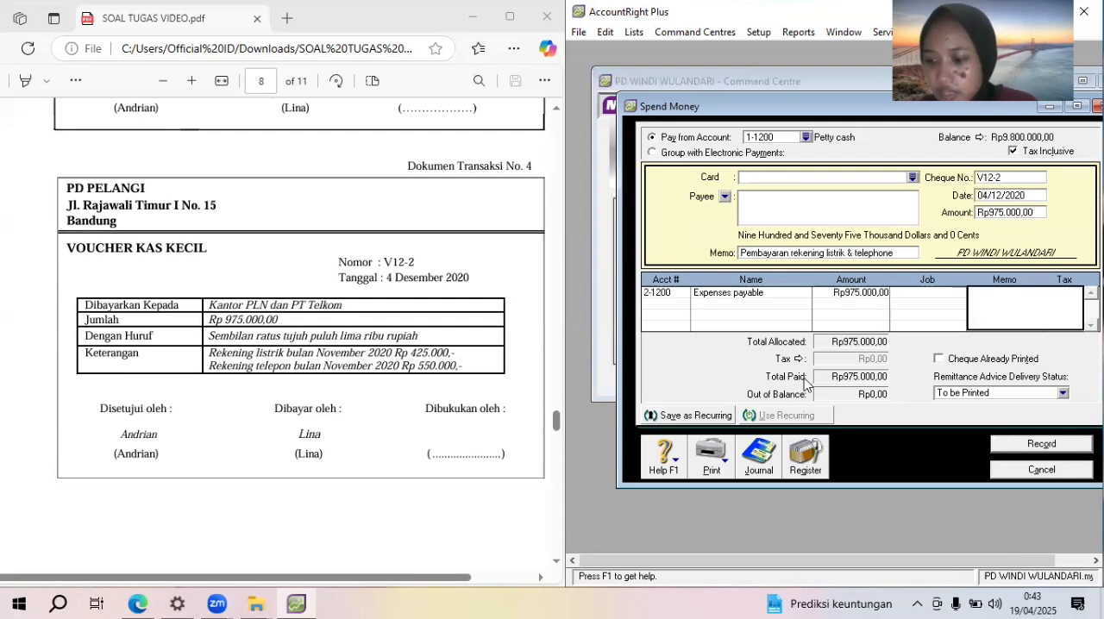
pyautogui.press('Tab')
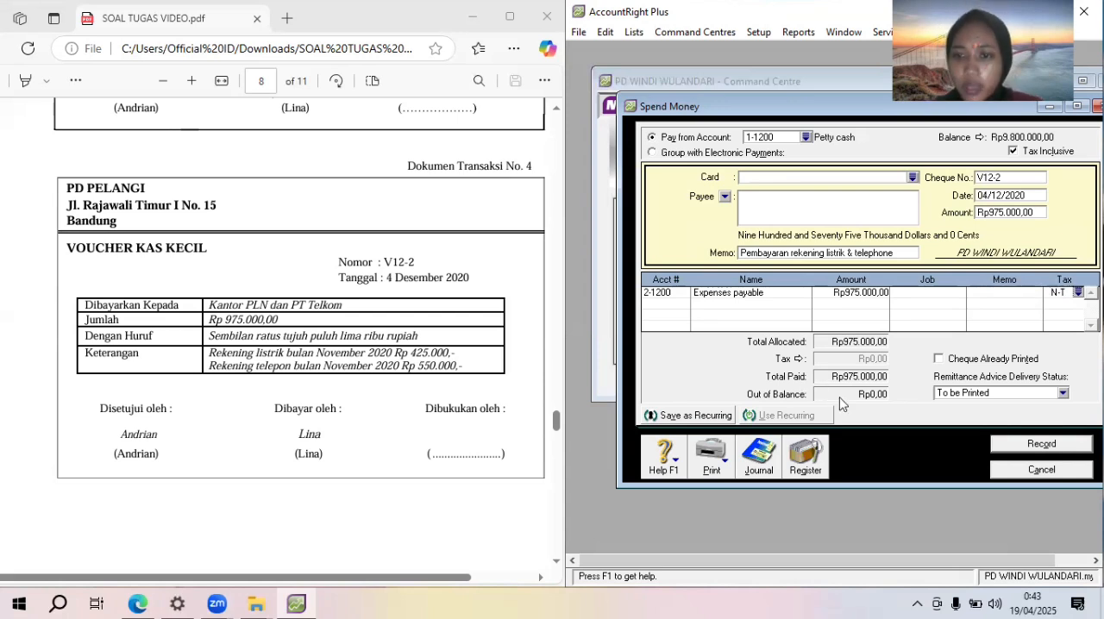
pyautogui.click(1041, 445)
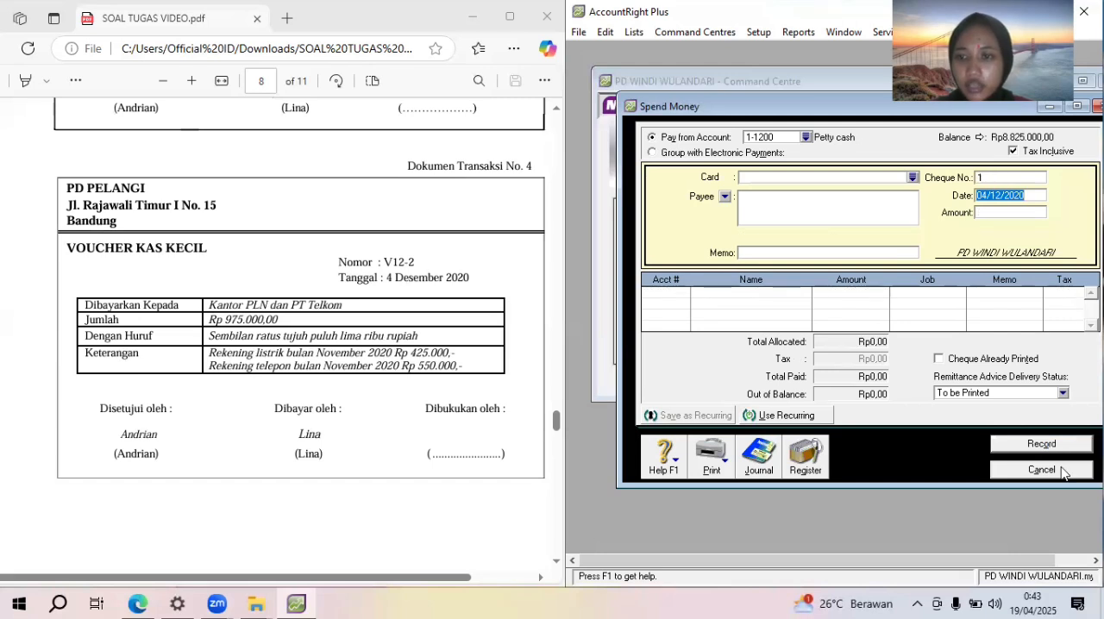
pyautogui.click(1041, 470)
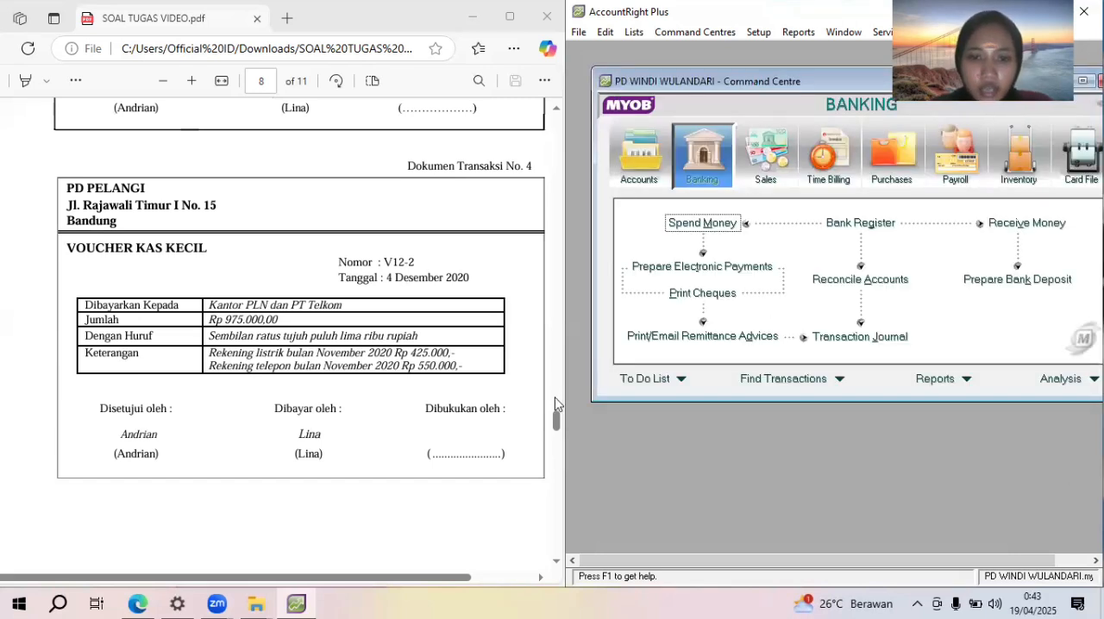
# Bring up Dokumen Transaksi No. 5 in the PDF and start a new sales invoice with the Item layout
pyautogui.moveTo(556, 428); pyautogui.dragTo(559, 452)
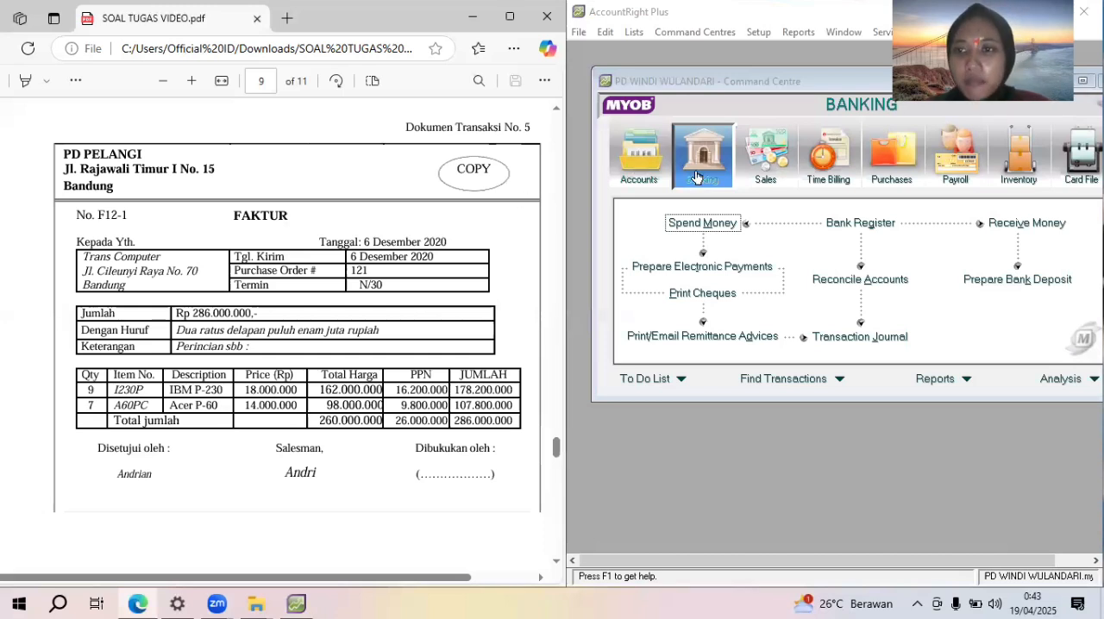
pyautogui.click(766, 178)
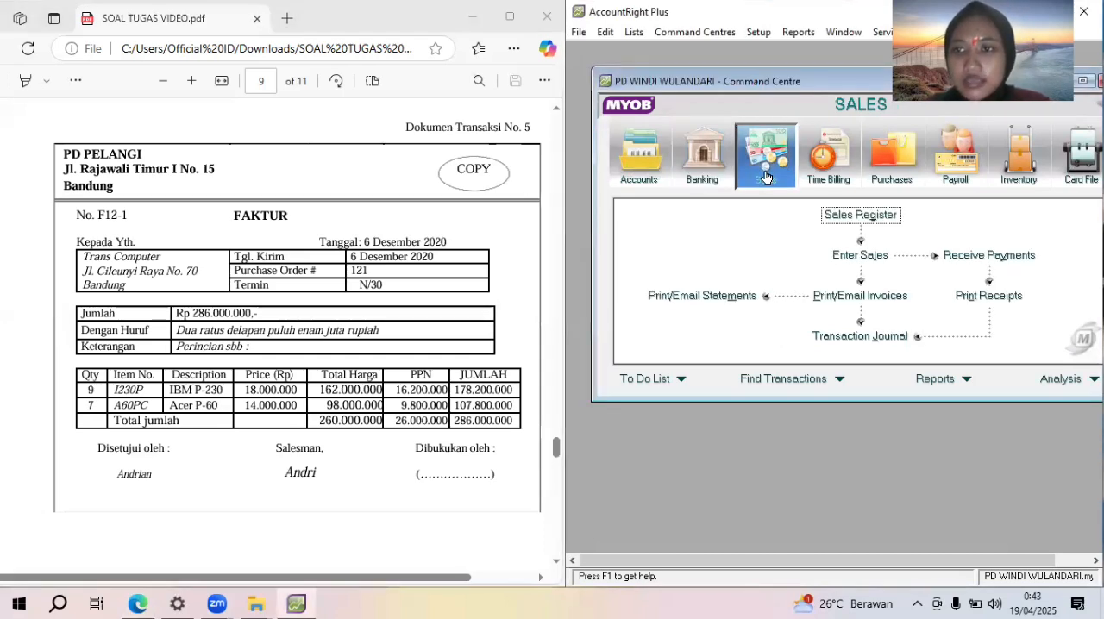
pyautogui.click(861, 257)
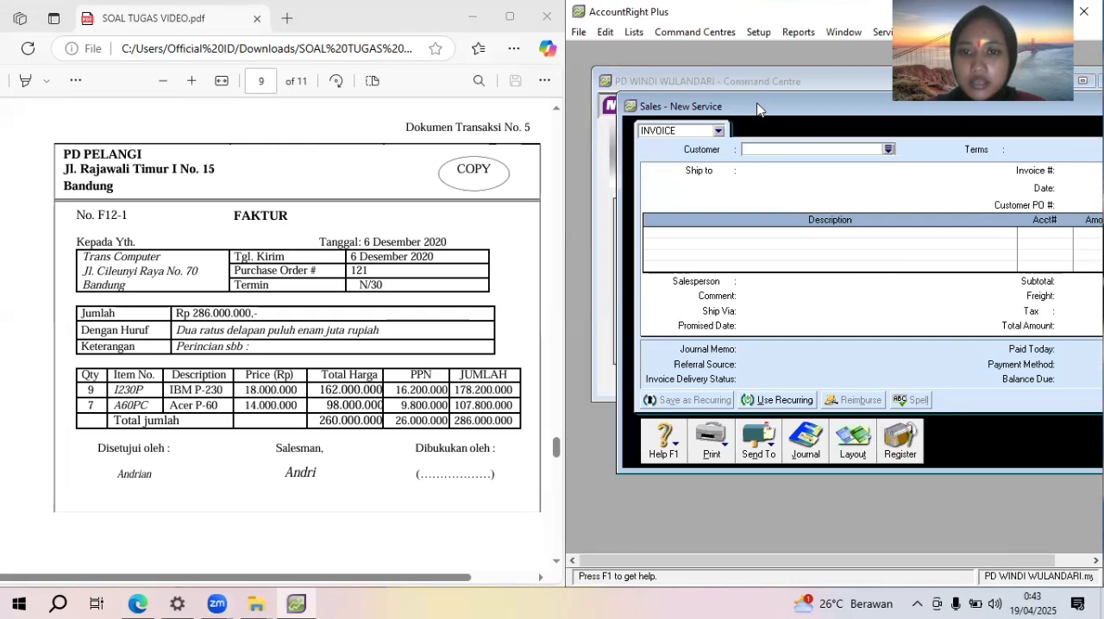
pyautogui.moveTo(758, 109); pyautogui.dragTo(717, 107)
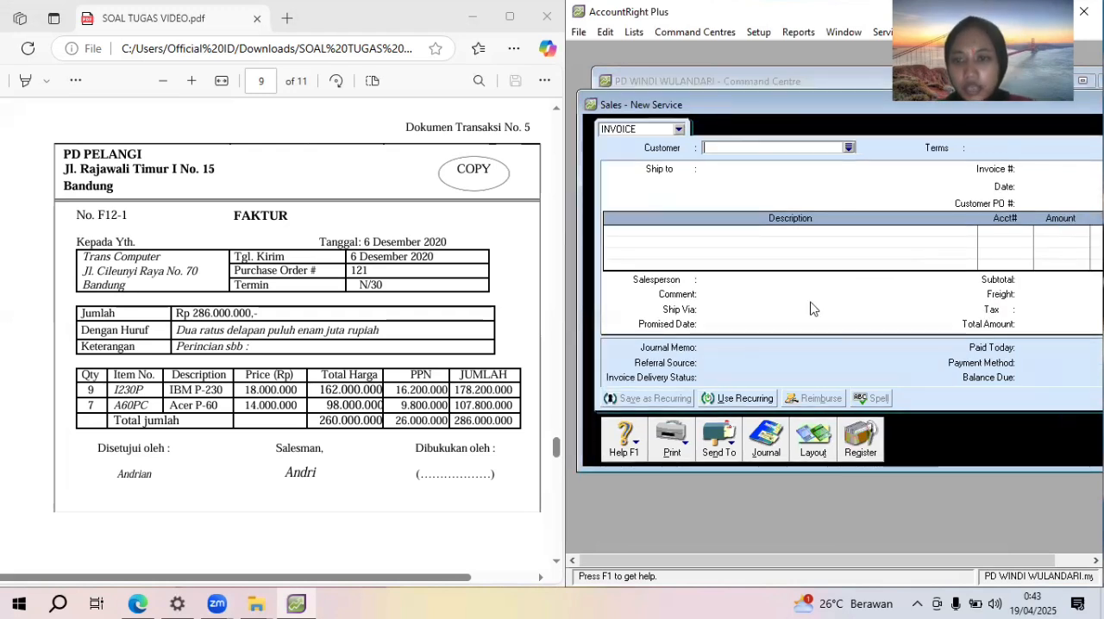
pyautogui.click(811, 450)
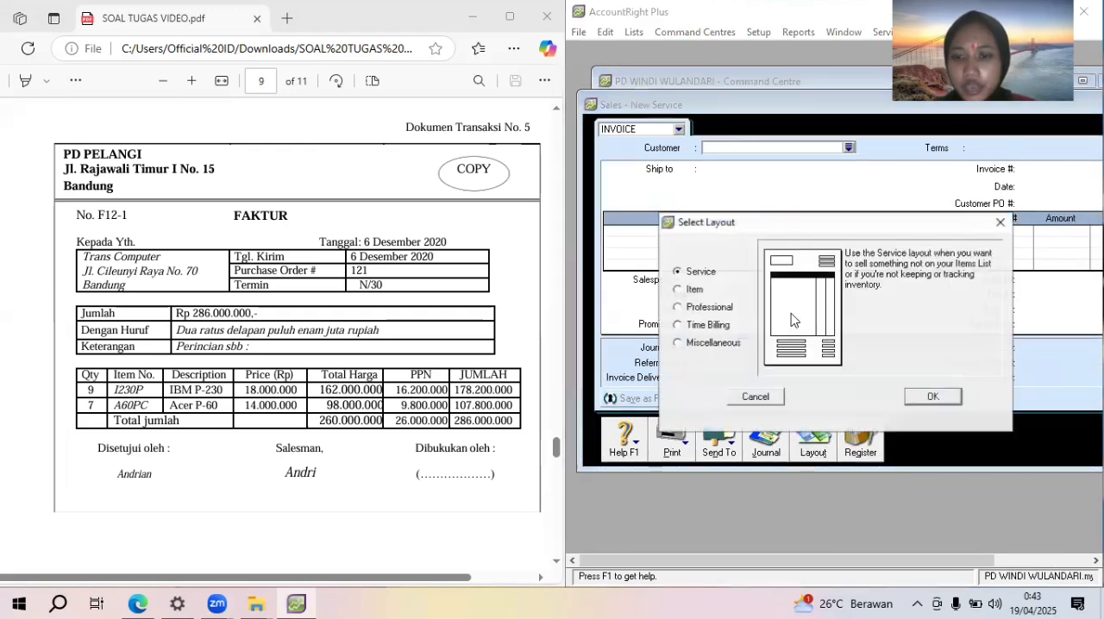
pyautogui.click(697, 291)
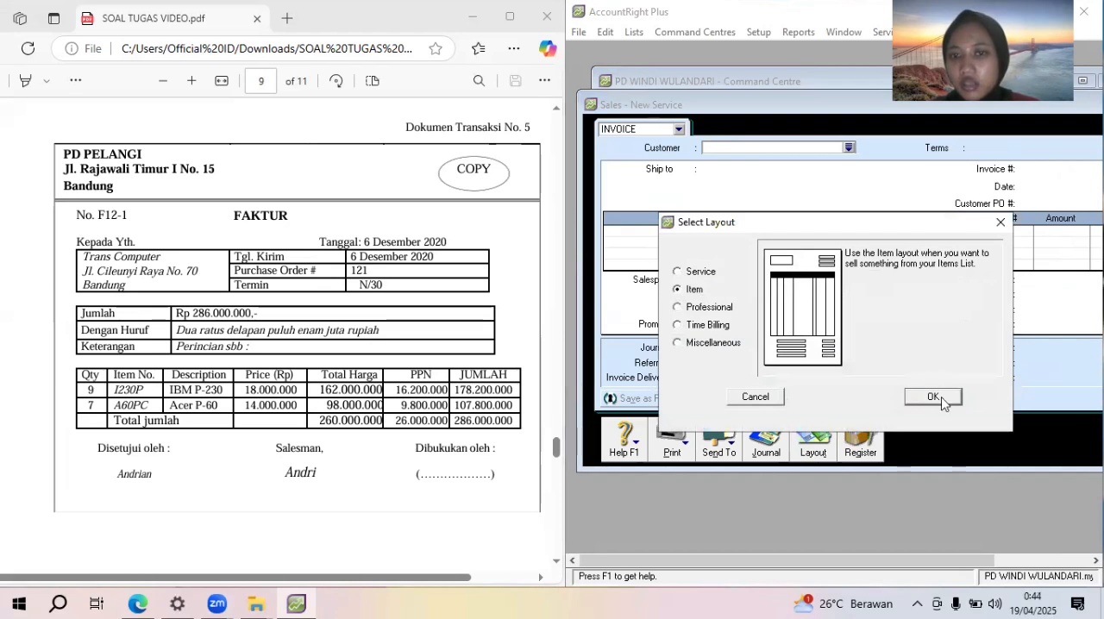
pyautogui.click(934, 396)
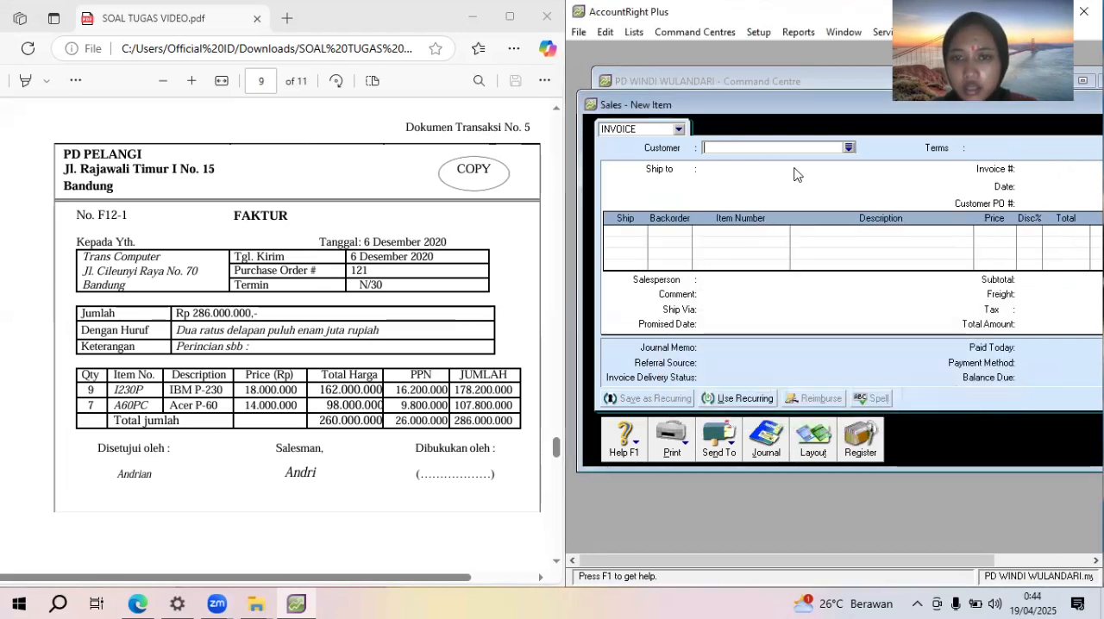
# Choose Trans computer as the invoice customer and set its terms to In a Given # of Days with 30 balance due days
pyautogui.click(849, 148)
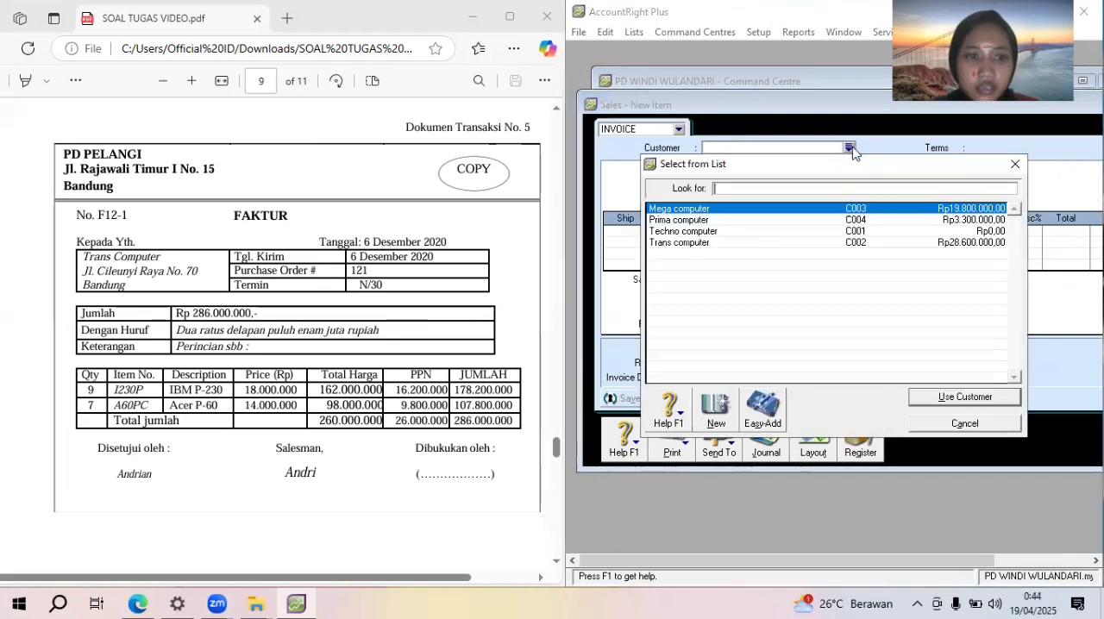
pyautogui.doubleClick(801, 243)
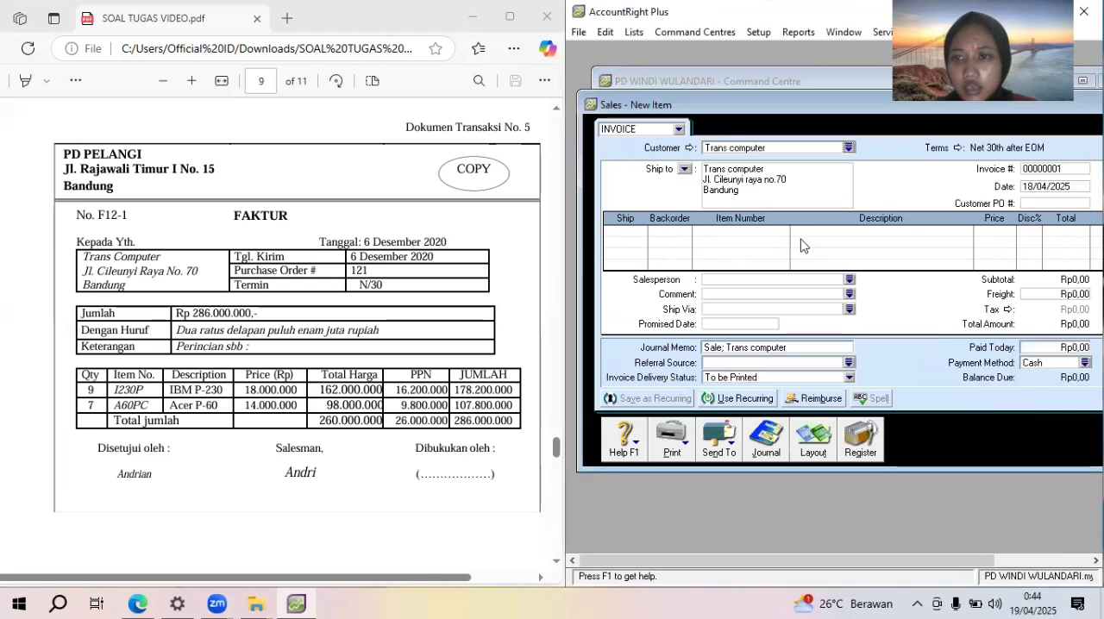
pyautogui.click(957, 148)
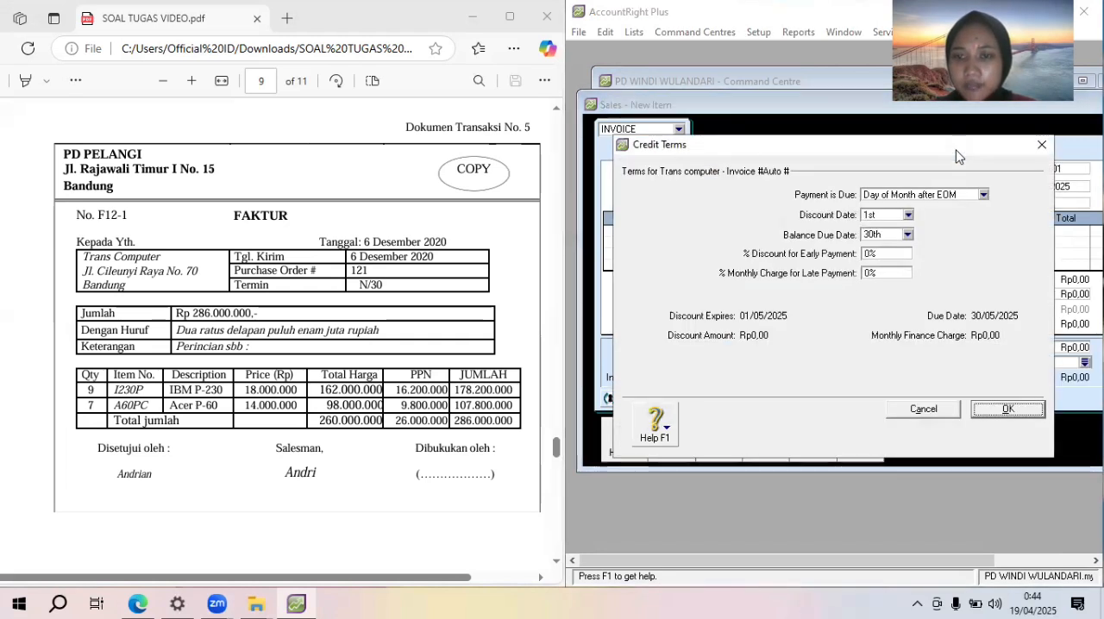
pyautogui.click(956, 196)
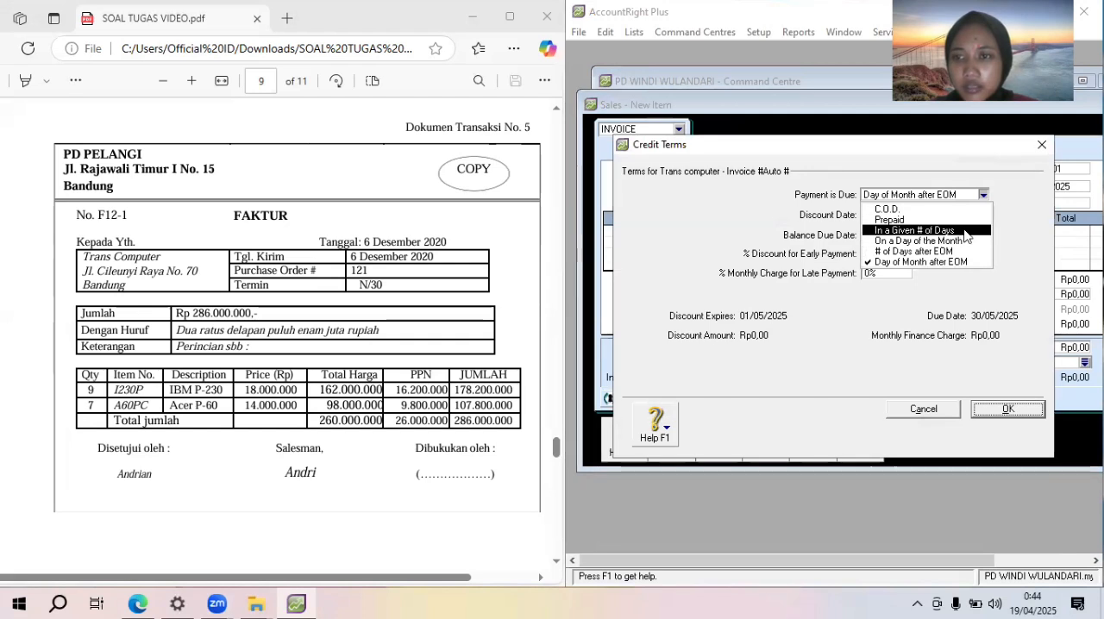
pyautogui.click(963, 231)
pyautogui.click(881, 234)
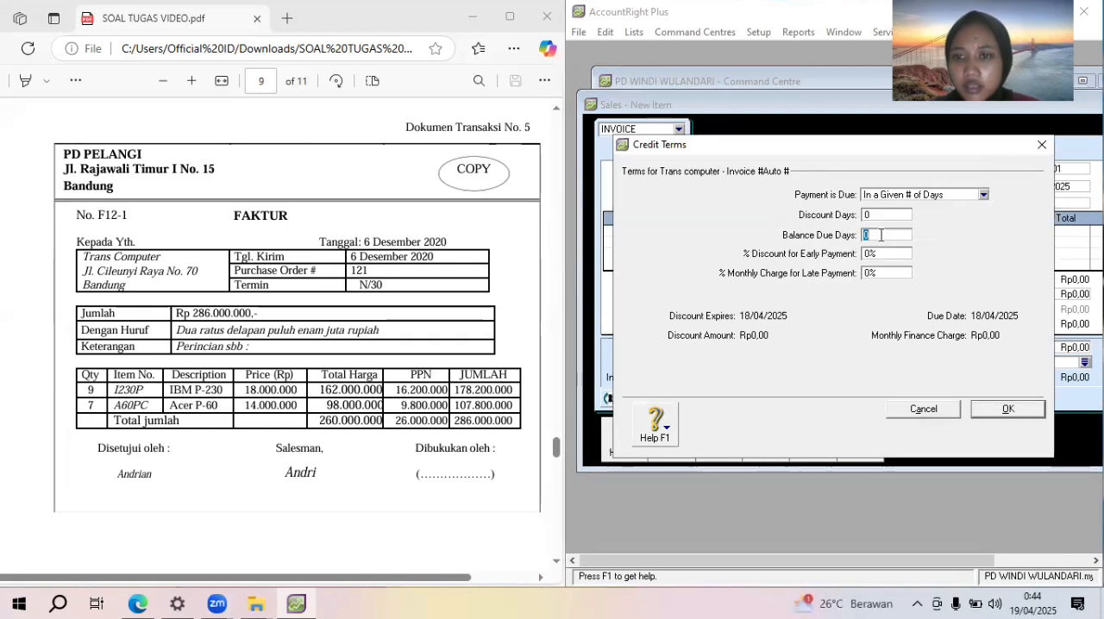
pyautogui.write('30')
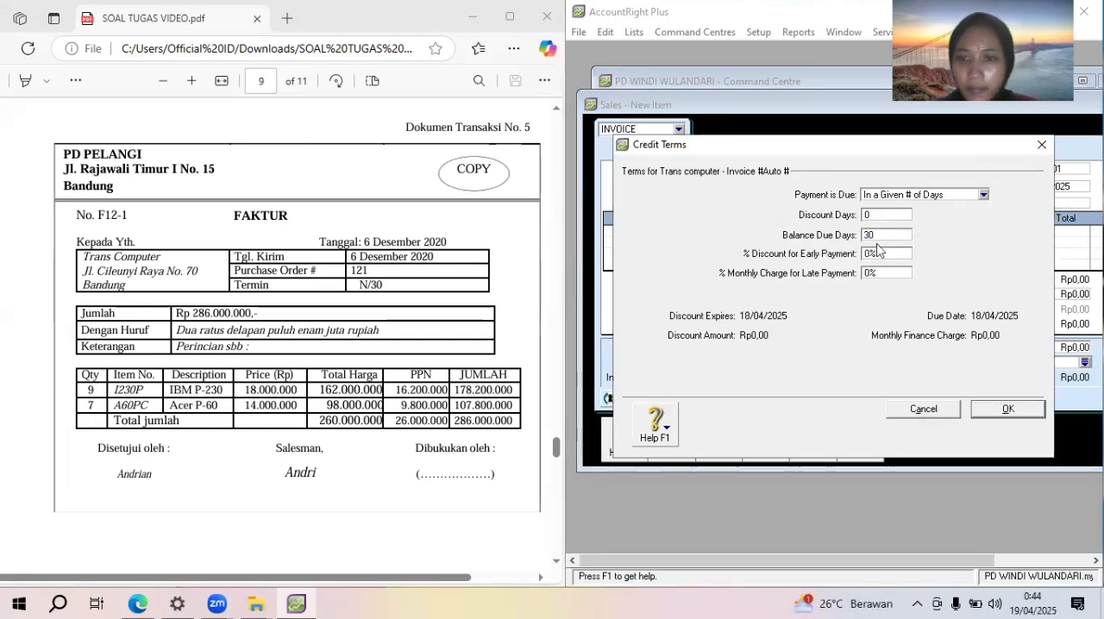
pyautogui.click(1009, 409)
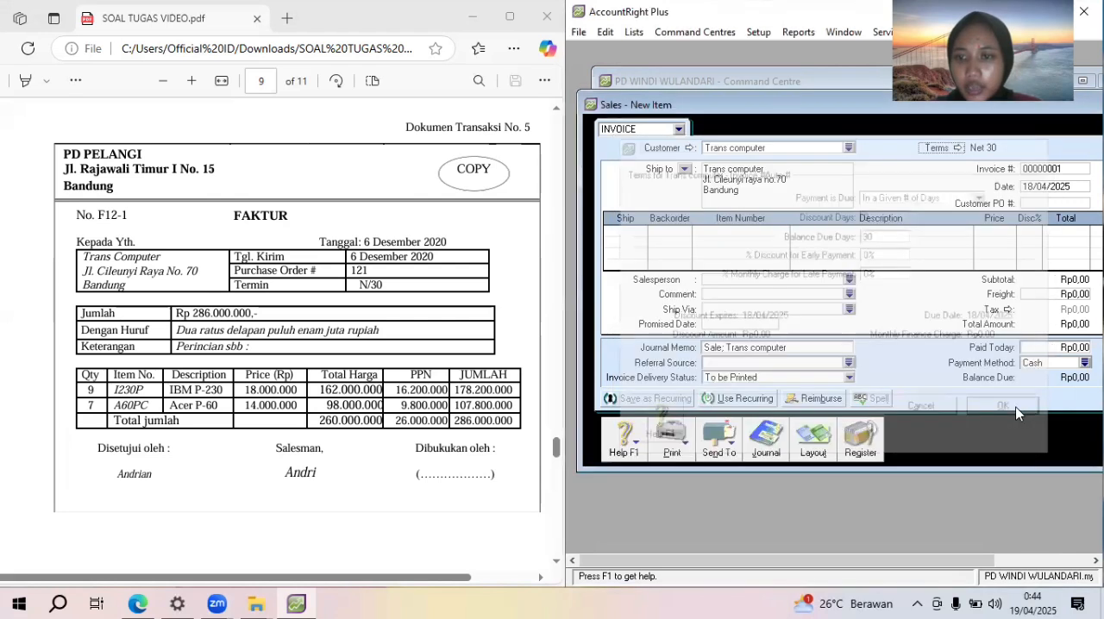
# Add an invoice line for 9 units of item I230P (IBM P-230) at a price of Rp18.000.000 and check the entered price
pyautogui.click(636, 230)
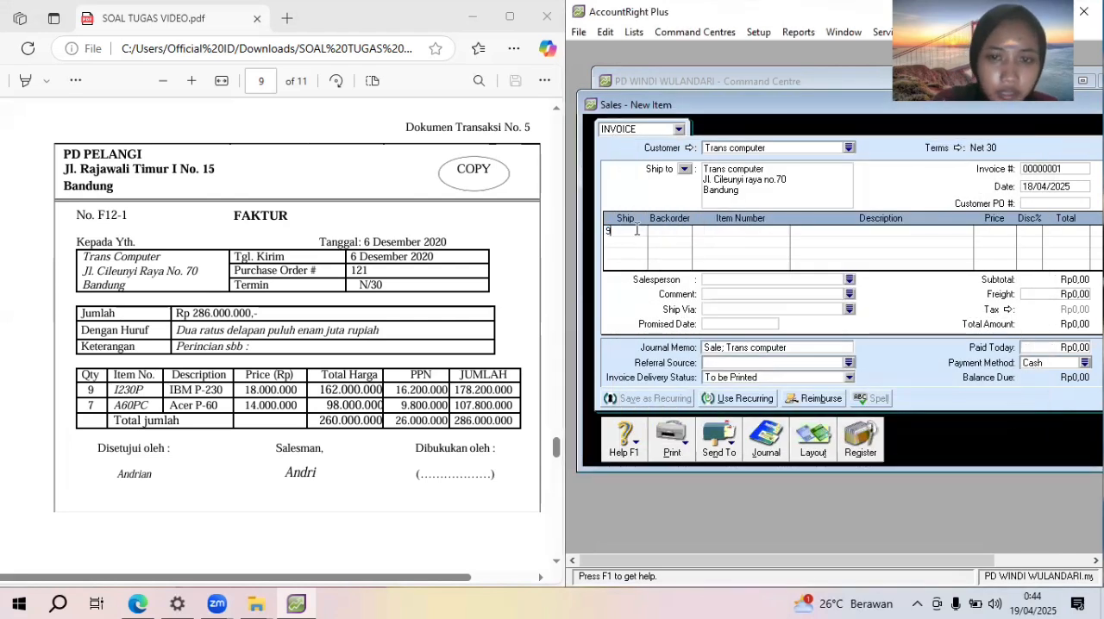
pyautogui.press('Tab')
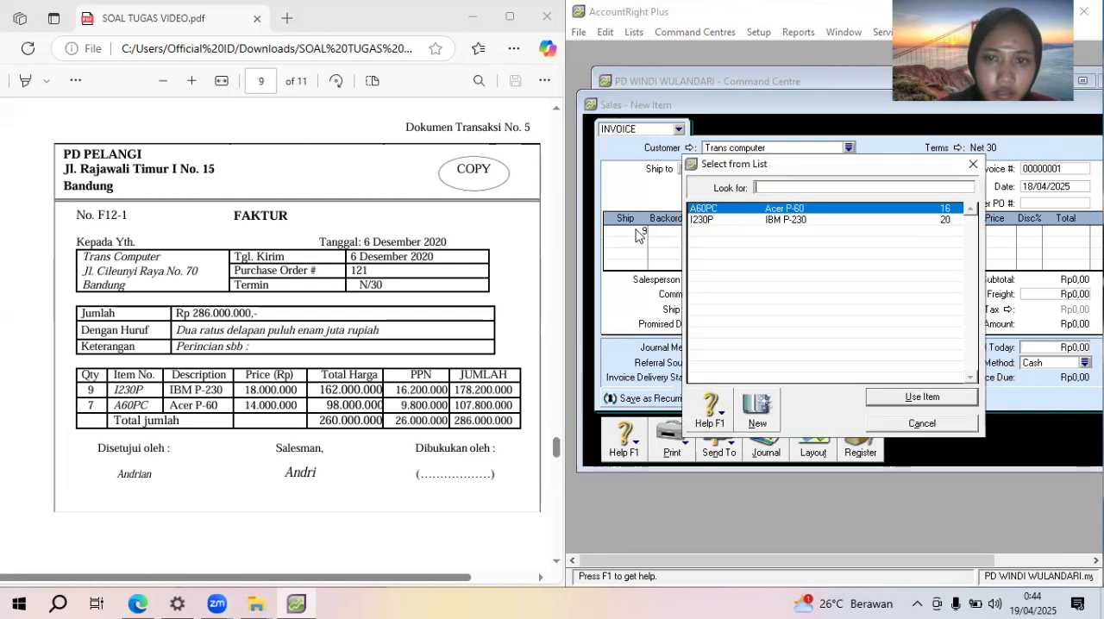
pyautogui.doubleClick(727, 221)
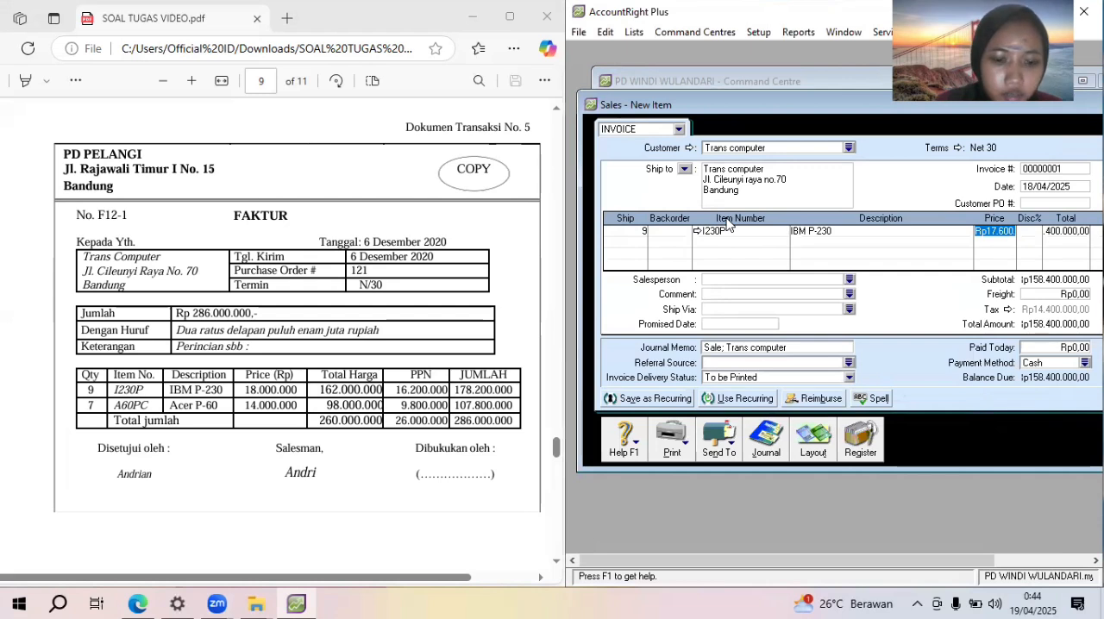
pyautogui.write('1800')
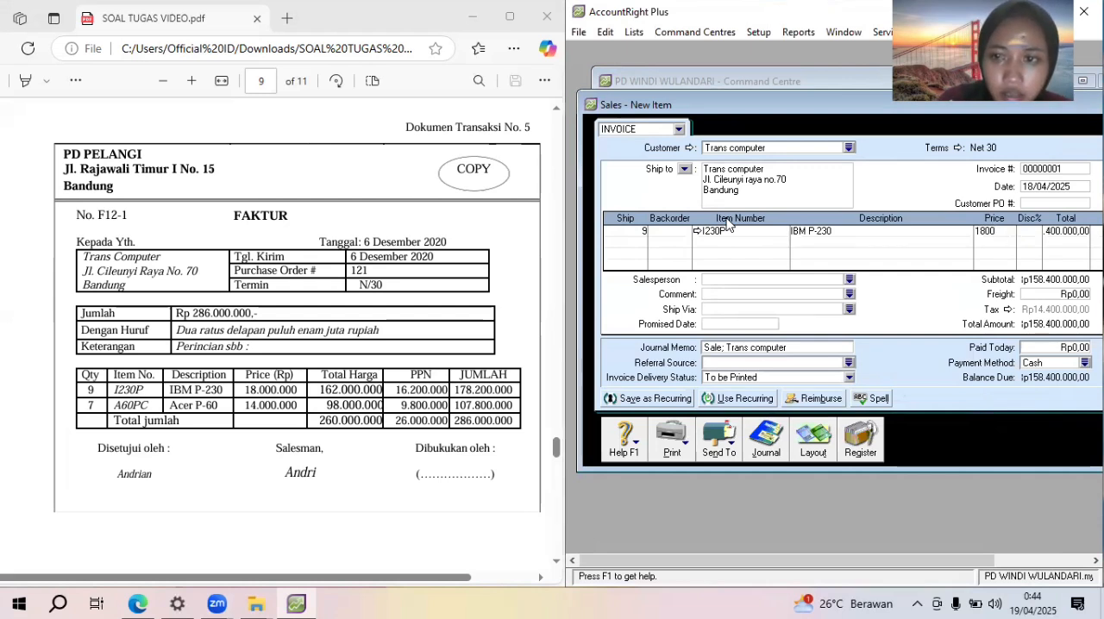
pyautogui.write('0000')
pyautogui.press('Tab')
pyautogui.press('Tab')
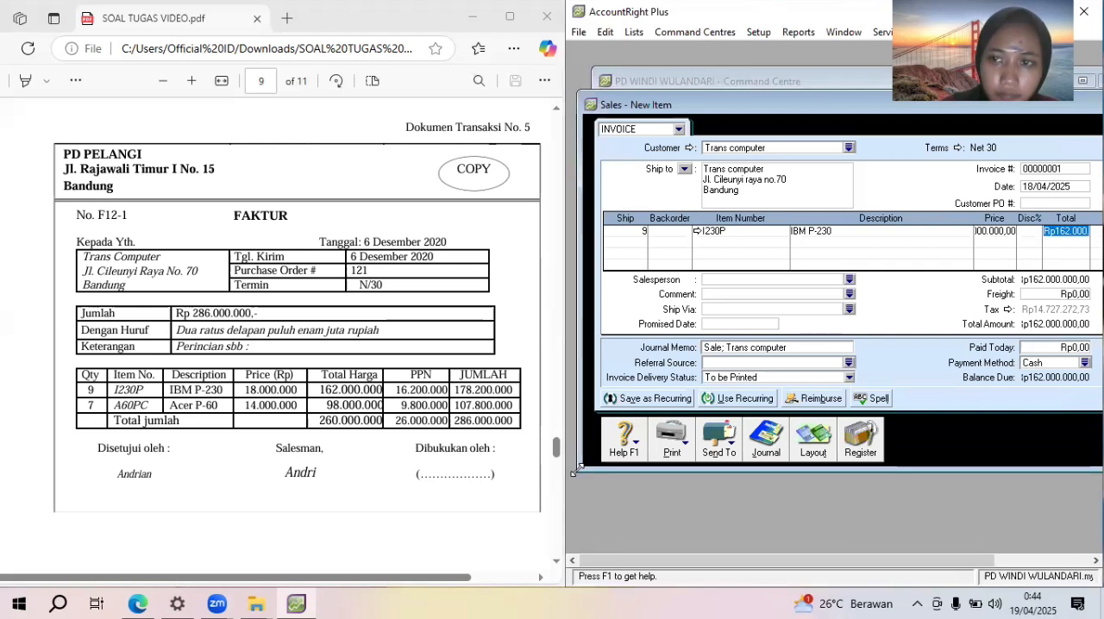
pyautogui.moveTo(578, 471); pyautogui.dragTo(697, 115)
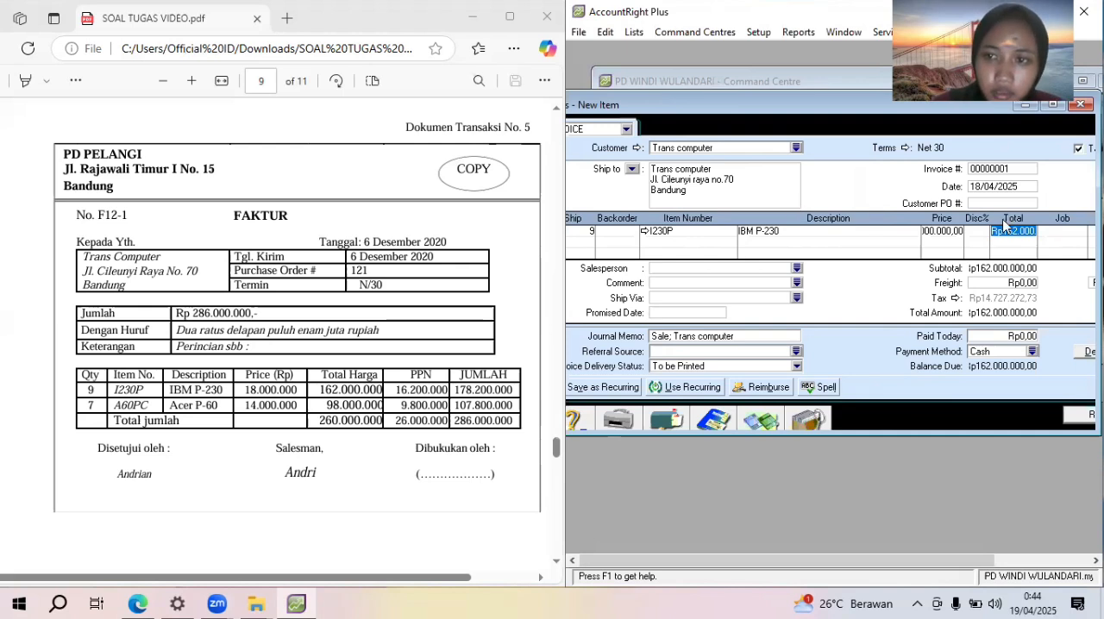
pyautogui.click(949, 232)
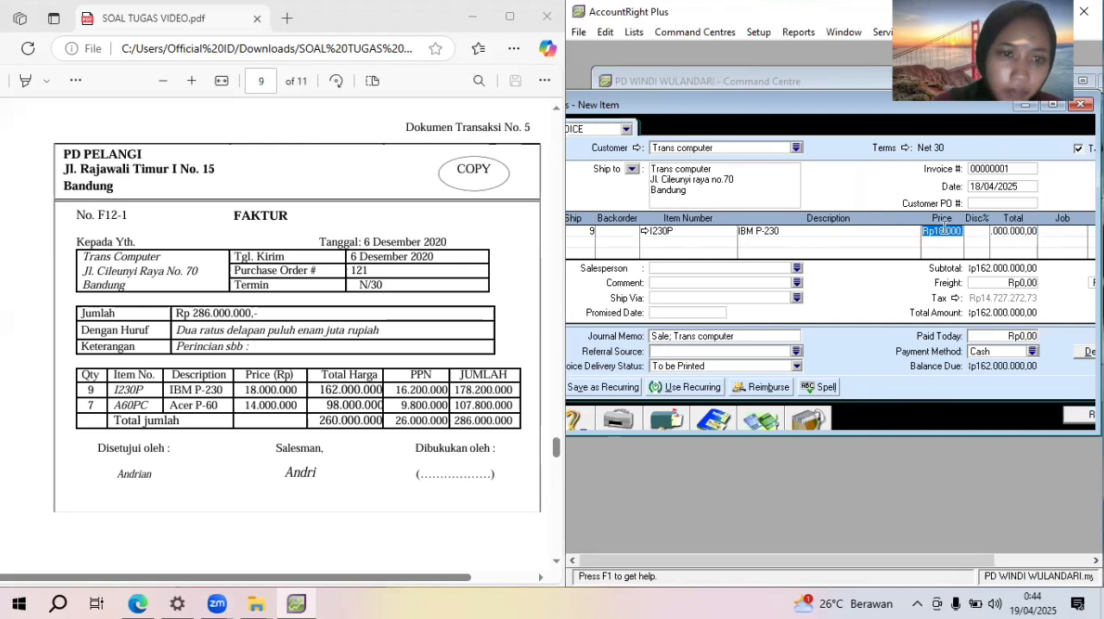
# Turn off tax-inclusive pricing for the invoice and re-enter the I230P line's price as Rp18.000.000
pyautogui.click(1078, 147)
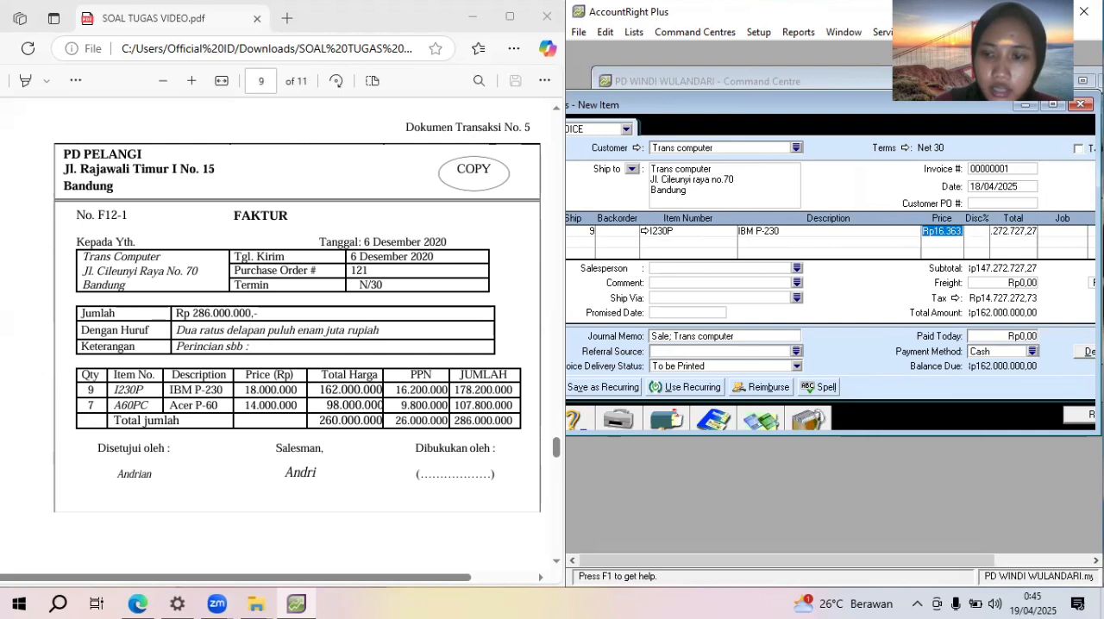
pyautogui.write('18000000')
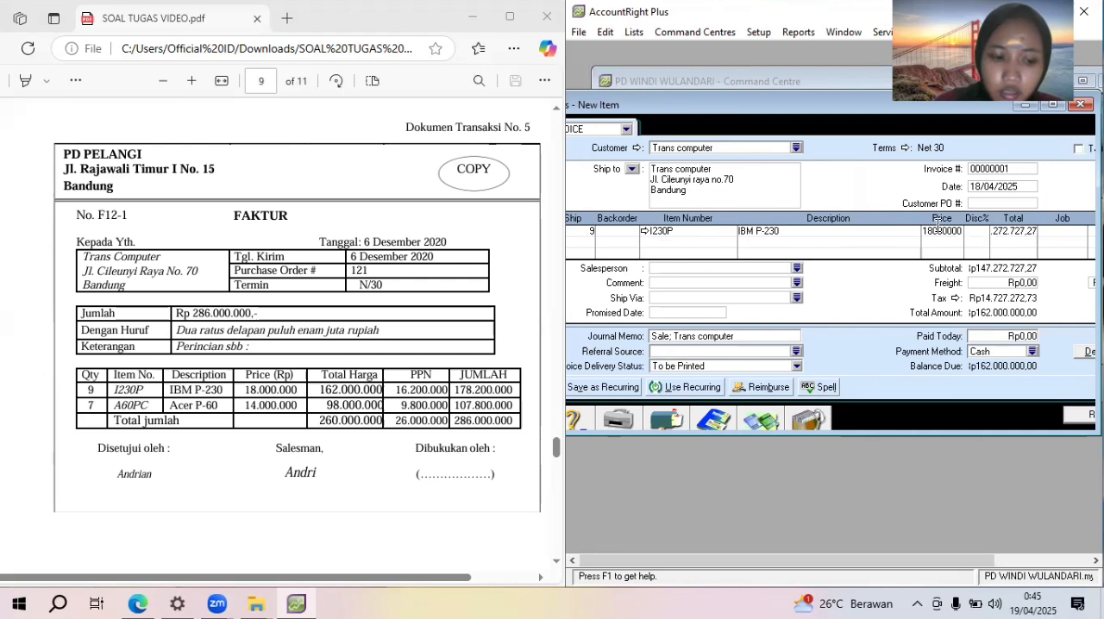
pyautogui.press('Tab')
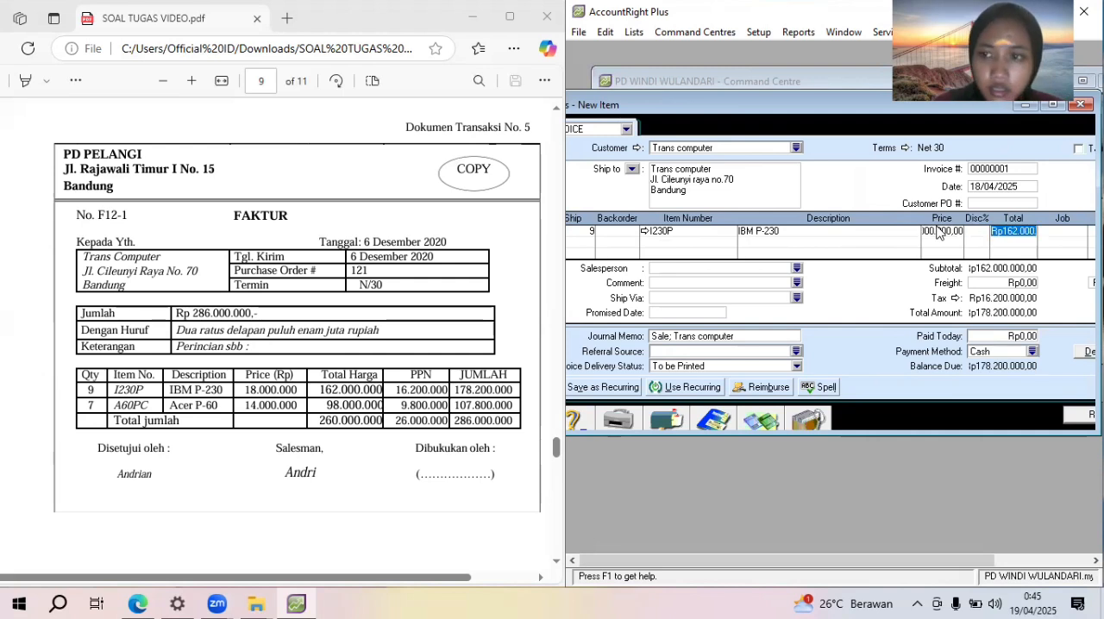
pyautogui.press('Tab')
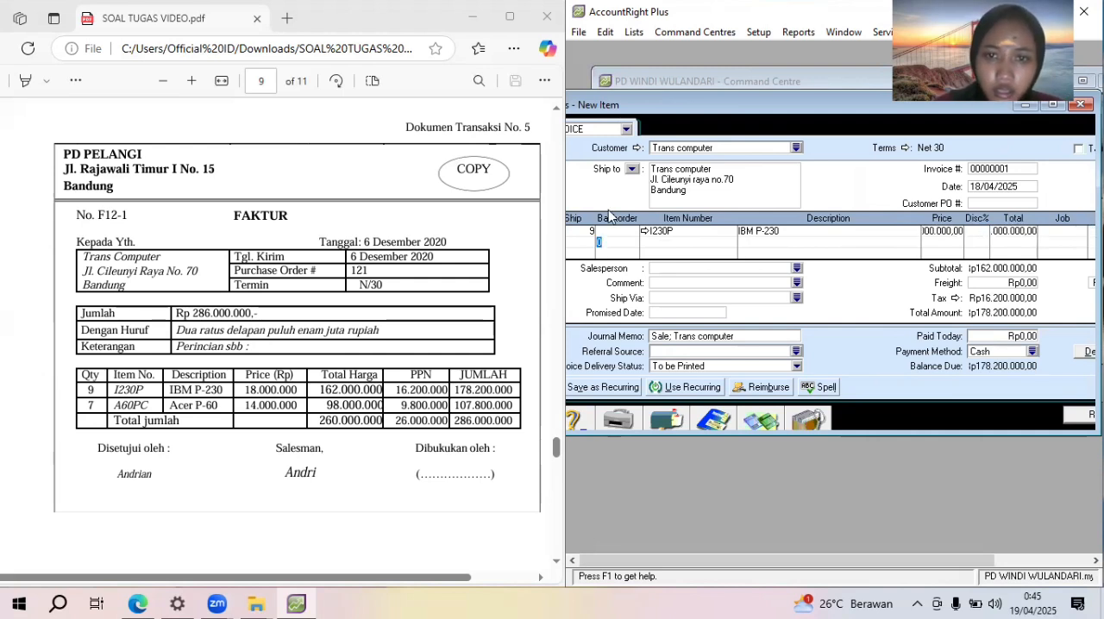
# Add a second invoice line for 7 units of item A60PC (Acer P-60) at a price of Rp14.000.000
pyautogui.click(585, 241)
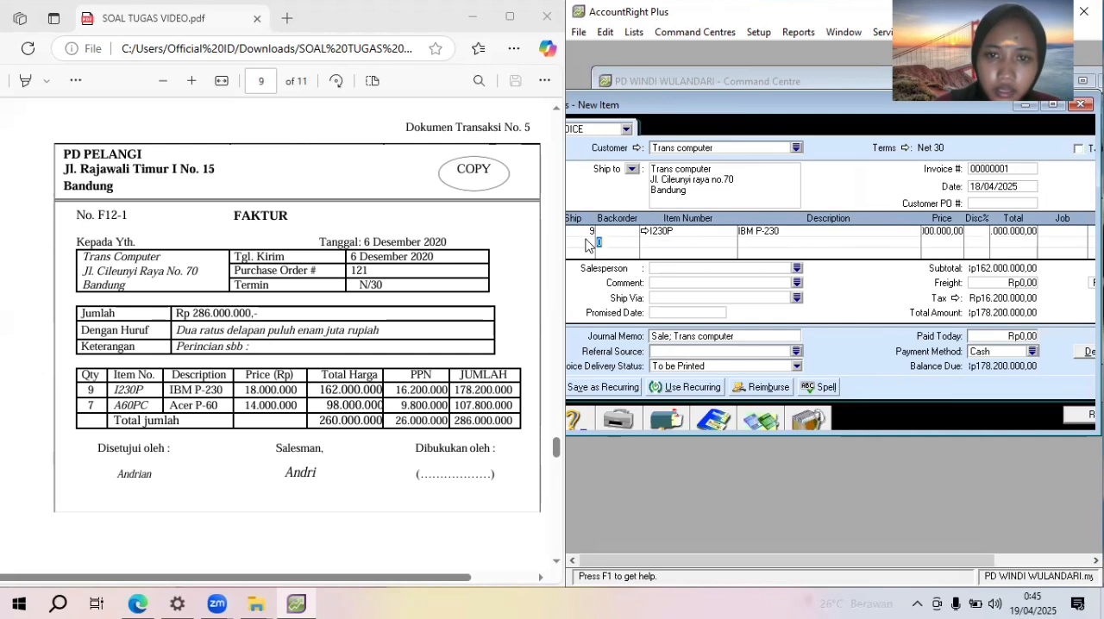
pyautogui.click(747, 183)
pyautogui.click(587, 242)
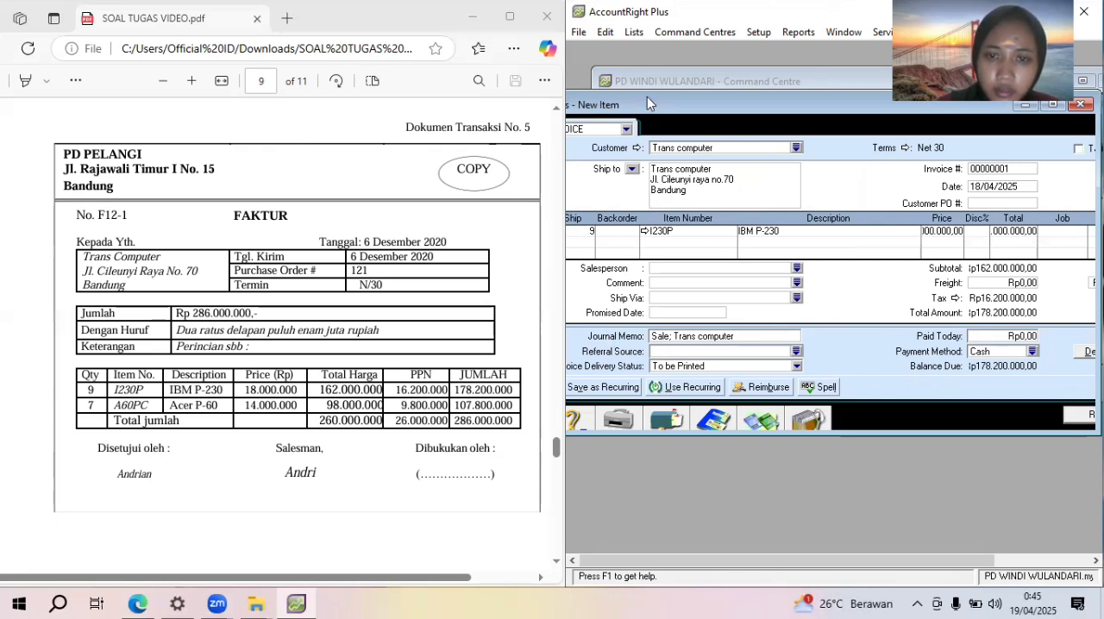
pyautogui.moveTo(649, 104); pyautogui.dragTo(686, 106)
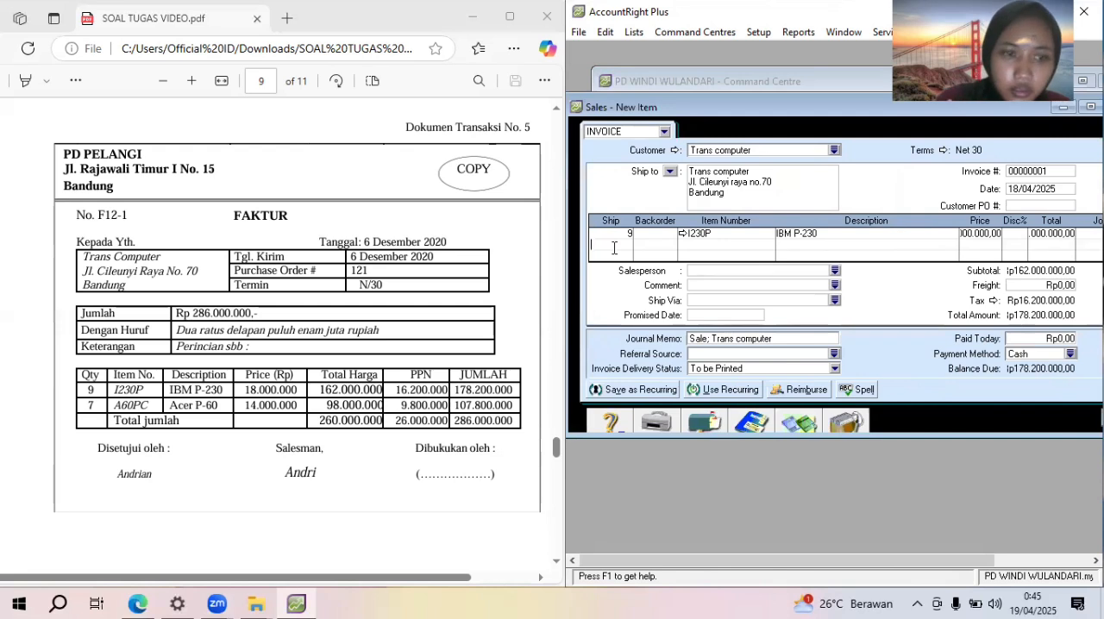
pyautogui.write('7')
pyautogui.press('Tab')
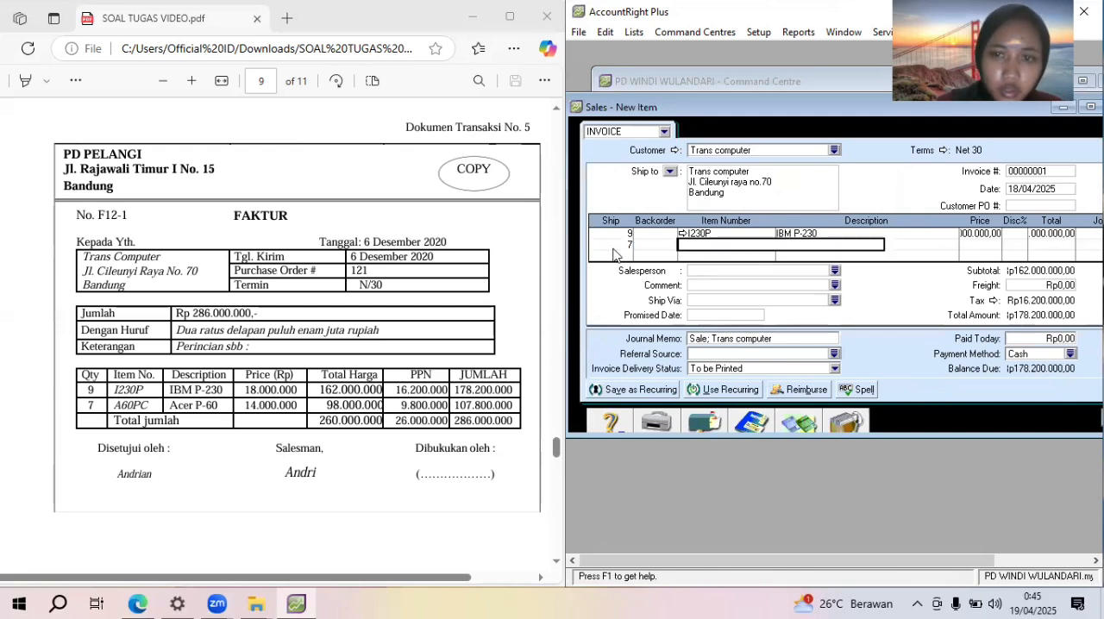
pyautogui.press('Tab')
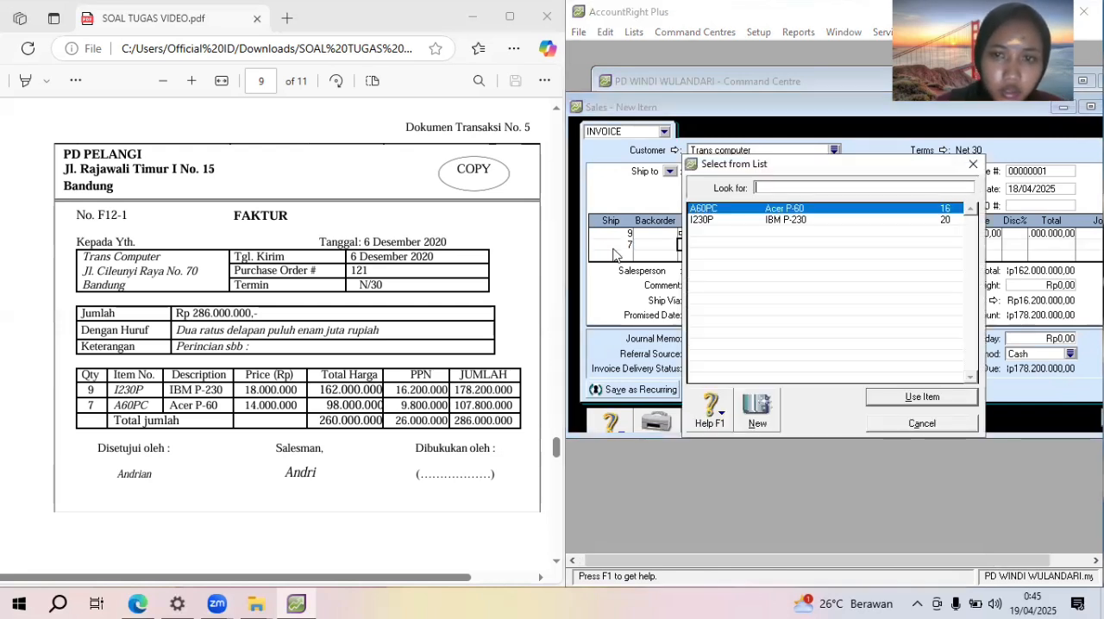
pyautogui.doubleClick(760, 208)
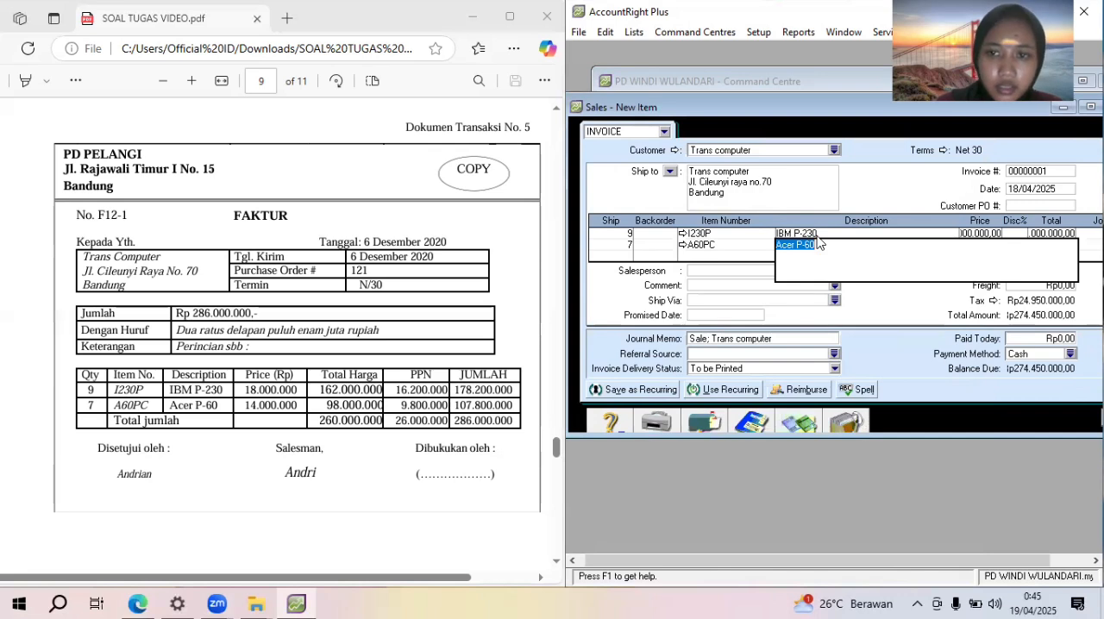
pyautogui.press('Tab')
pyautogui.write('1')
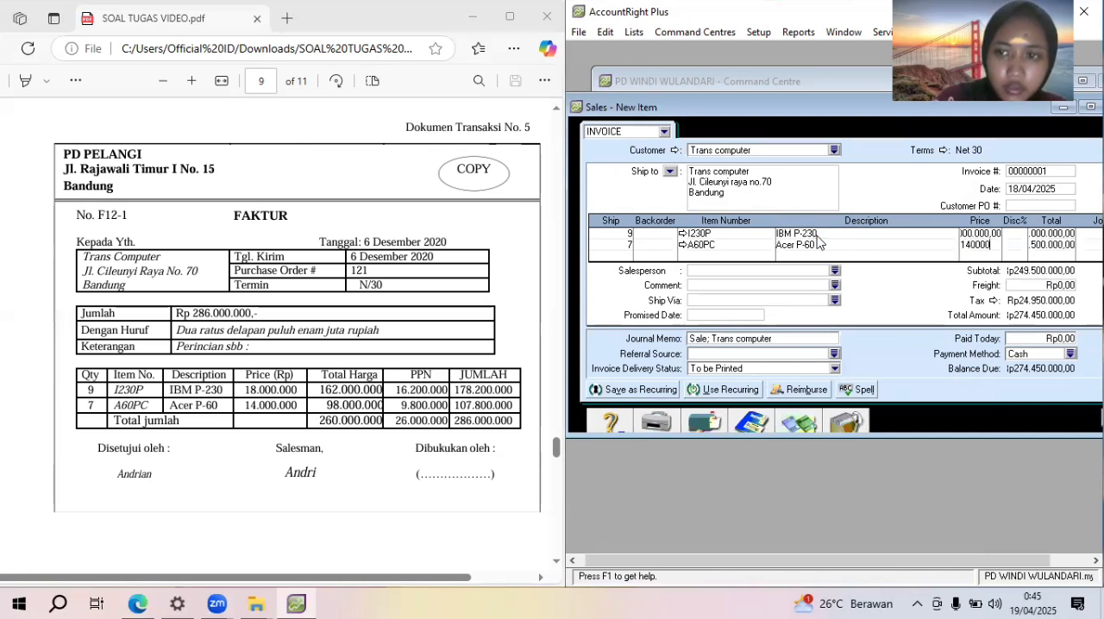
pyautogui.write('4000000')
pyautogui.press('Tab')
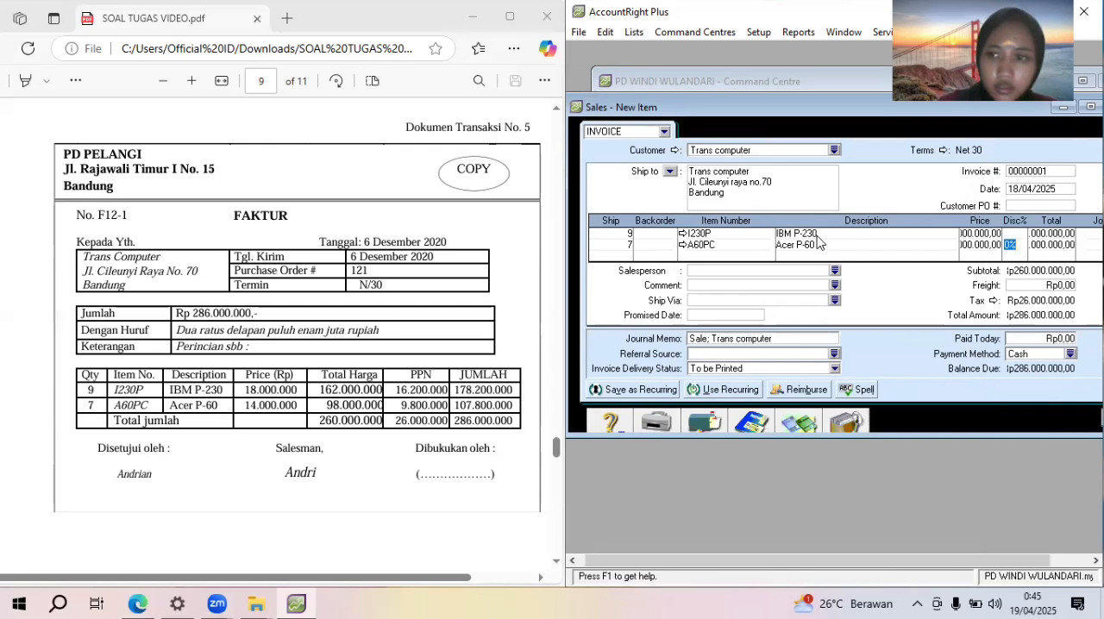
# Set the invoice number to F12-2 and the invoice date to 06/12/2020
pyautogui.click(1041, 170)
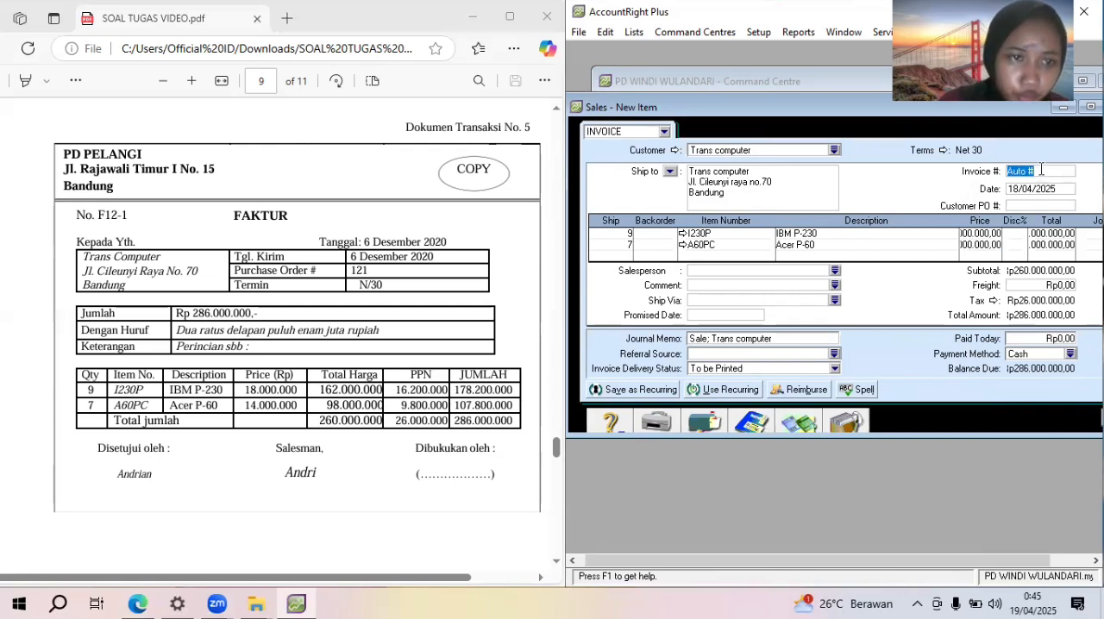
pyautogui.write('F12-2')
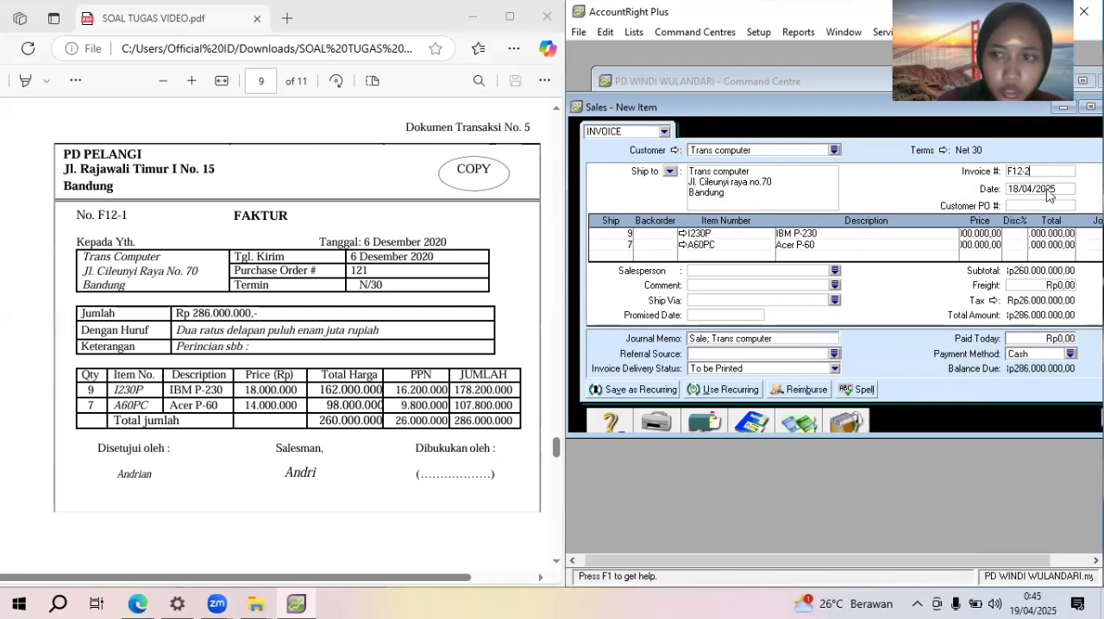
pyautogui.click(1049, 188)
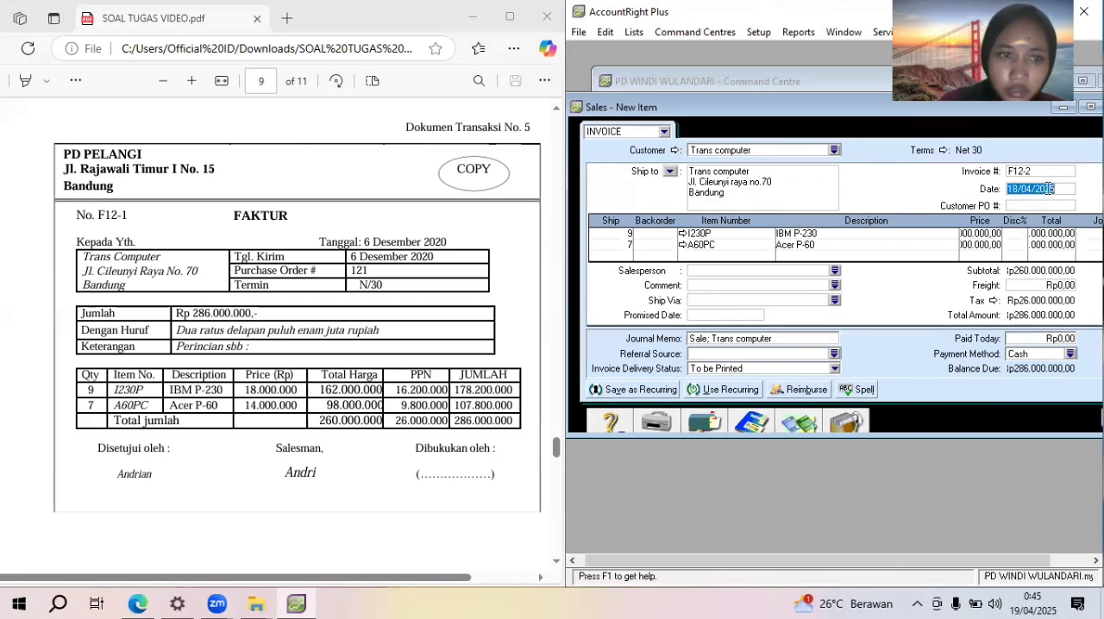
pyautogui.write('06')
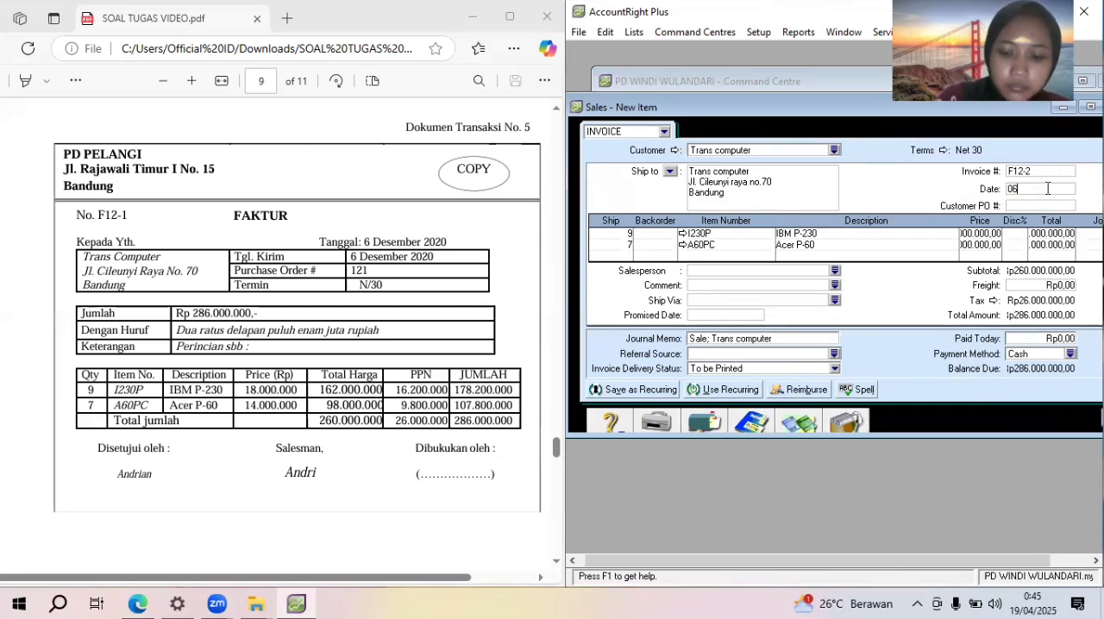
pyautogui.write('/12/2020')
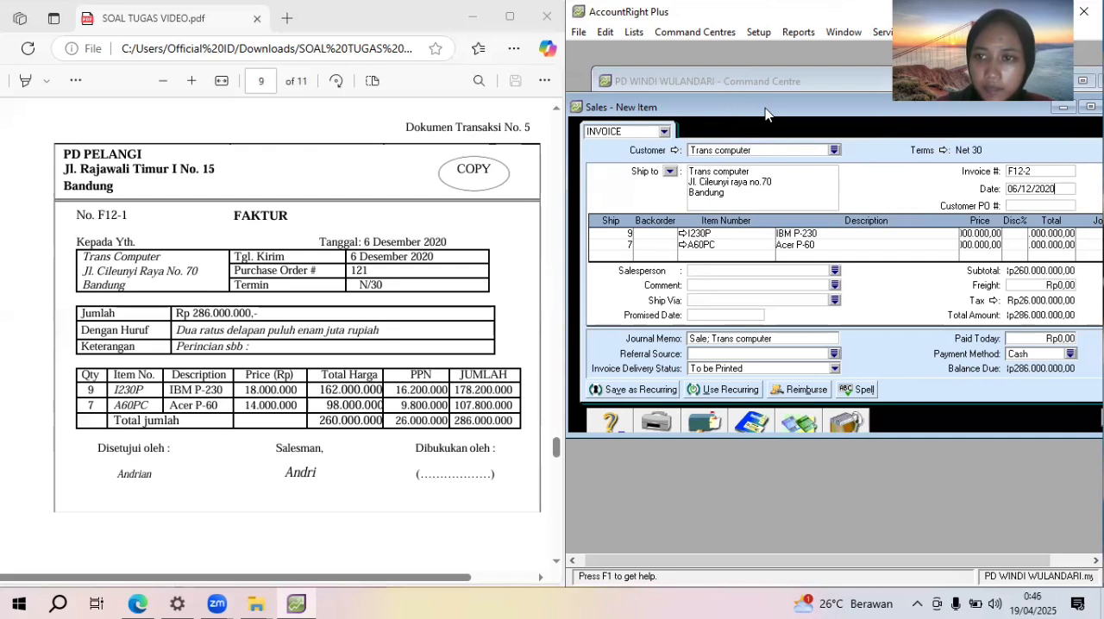
# Record the Trans computer sales invoice and minimize the emptied sales form
pyautogui.moveTo(765, 108); pyautogui.dragTo(648, 117)
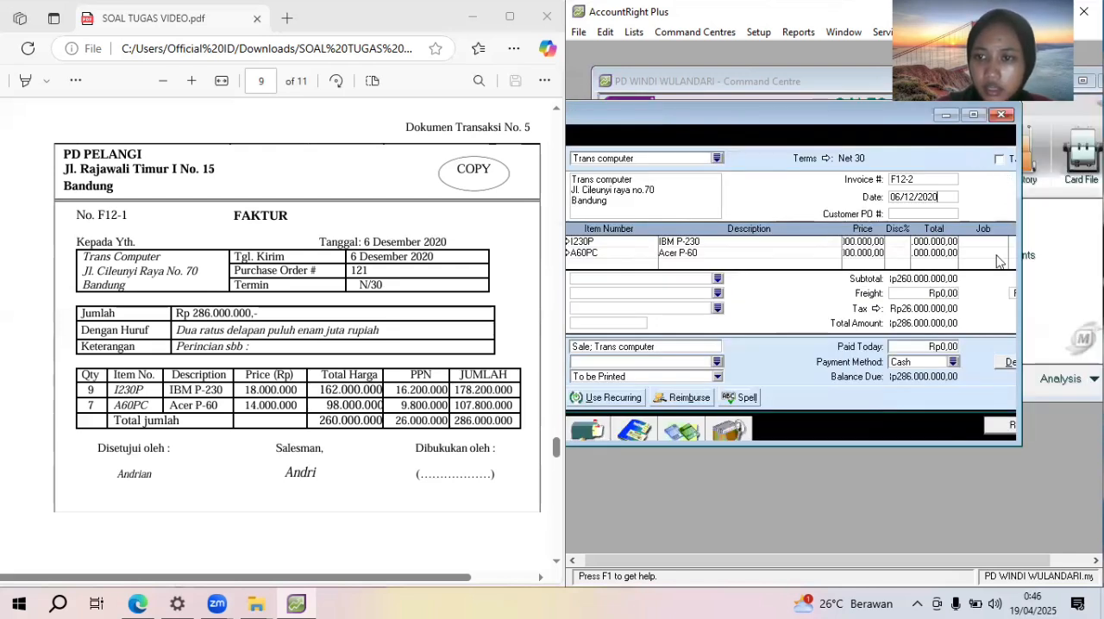
pyautogui.click(1002, 424)
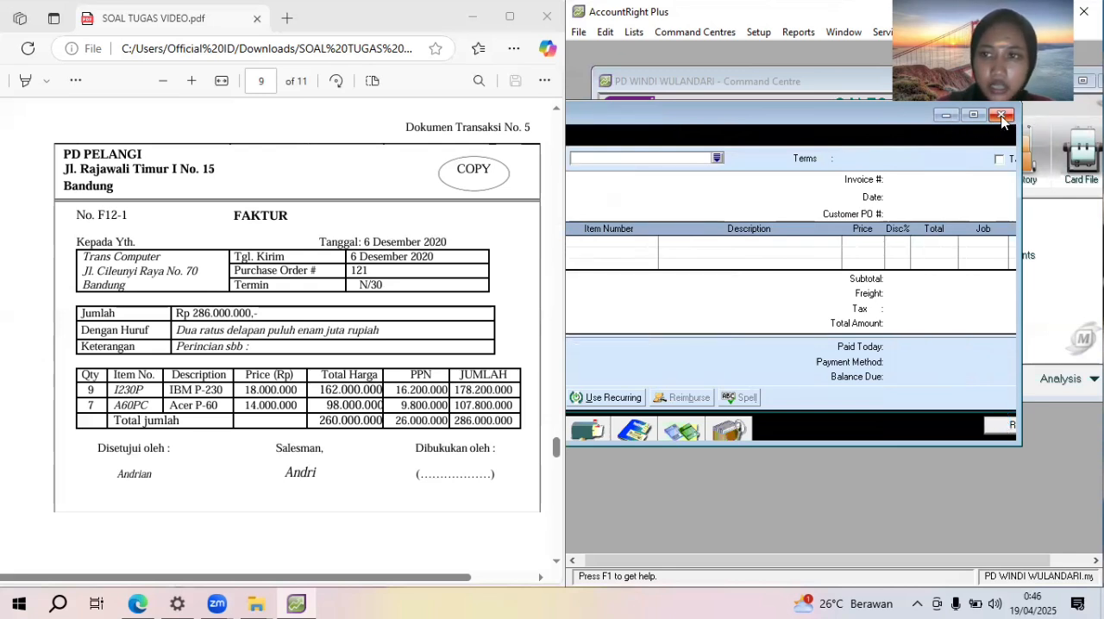
pyautogui.click(947, 116)
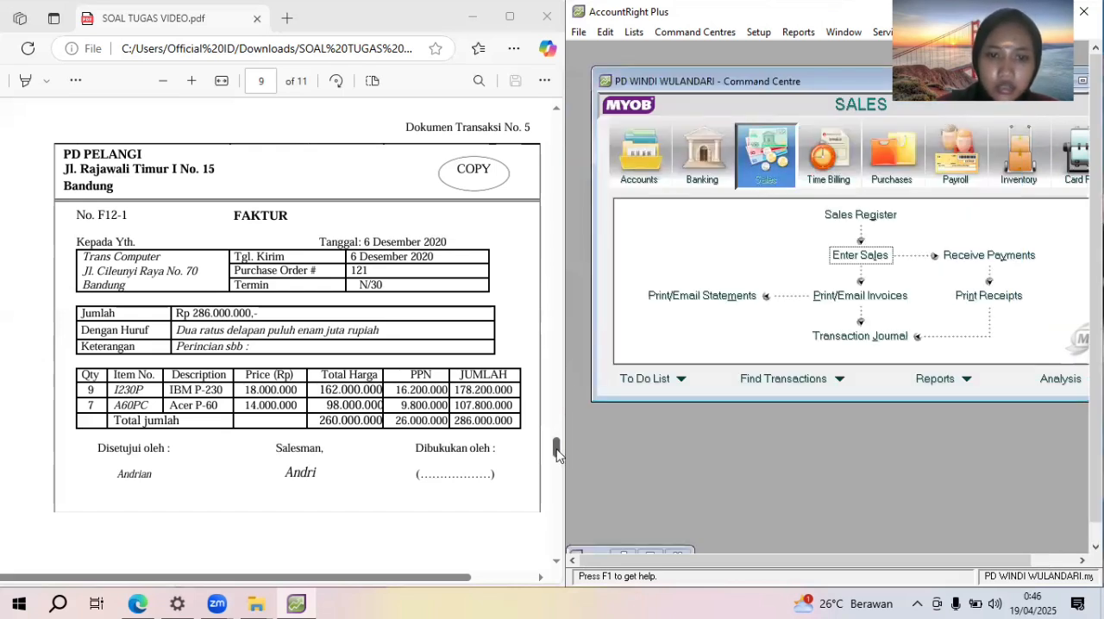
# Bring up the credit note NK12-1 in the PDF and start a new item sales invoice for Trans computer
pyautogui.scroll(-1, 555, 460)
pyautogui.scroll(-1, 556, 460)
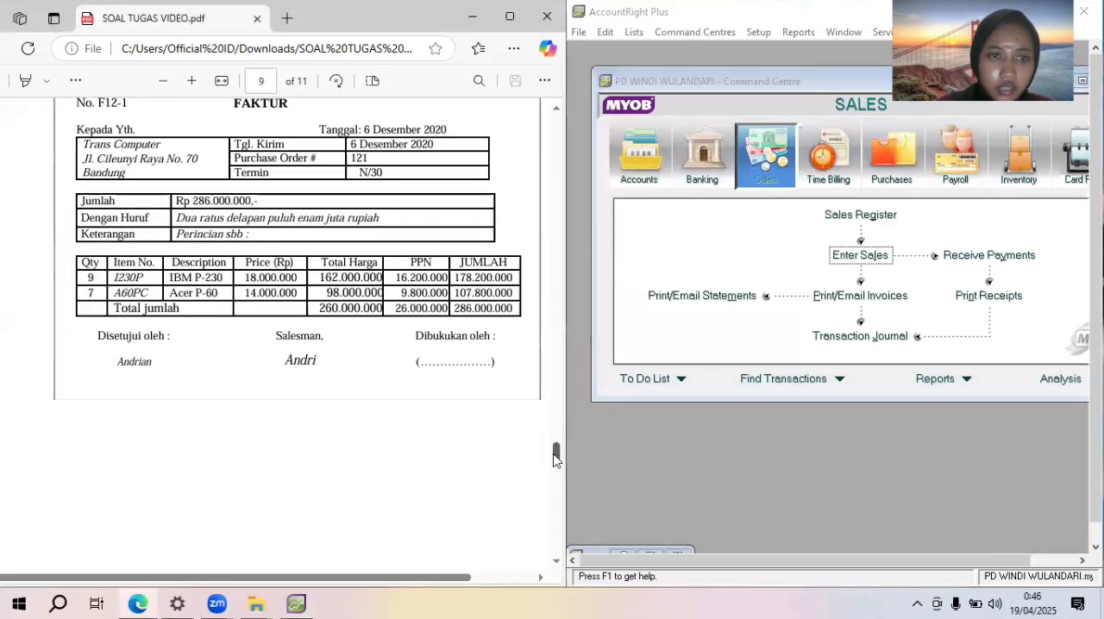
pyautogui.moveTo(553, 455); pyautogui.dragTo(567, 542)
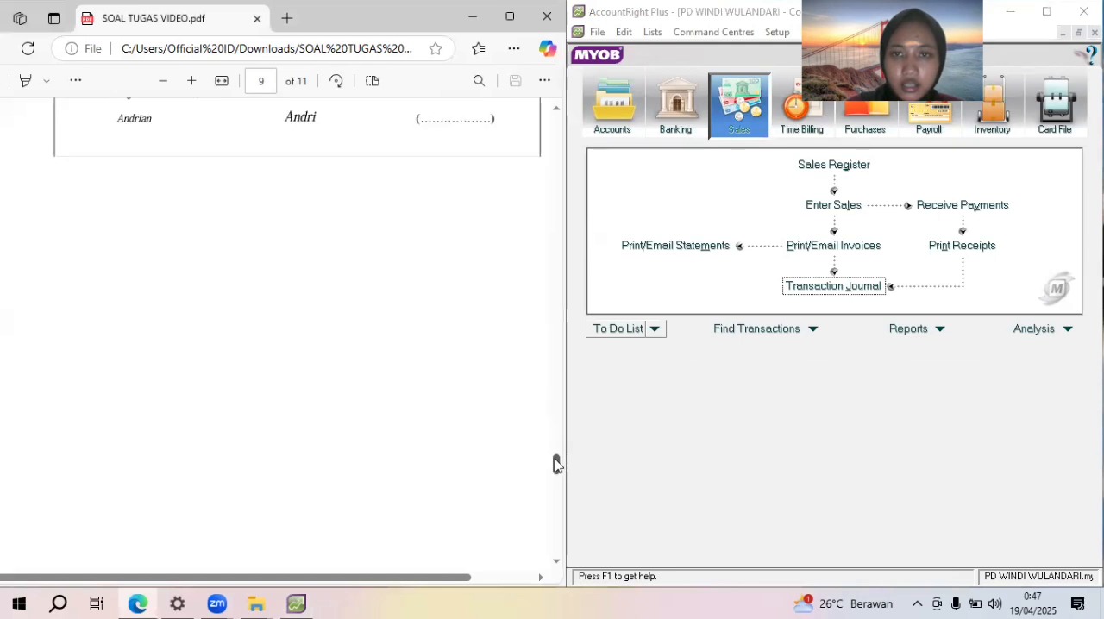
pyautogui.moveTo(555, 510); pyautogui.dragTo(553, 489)
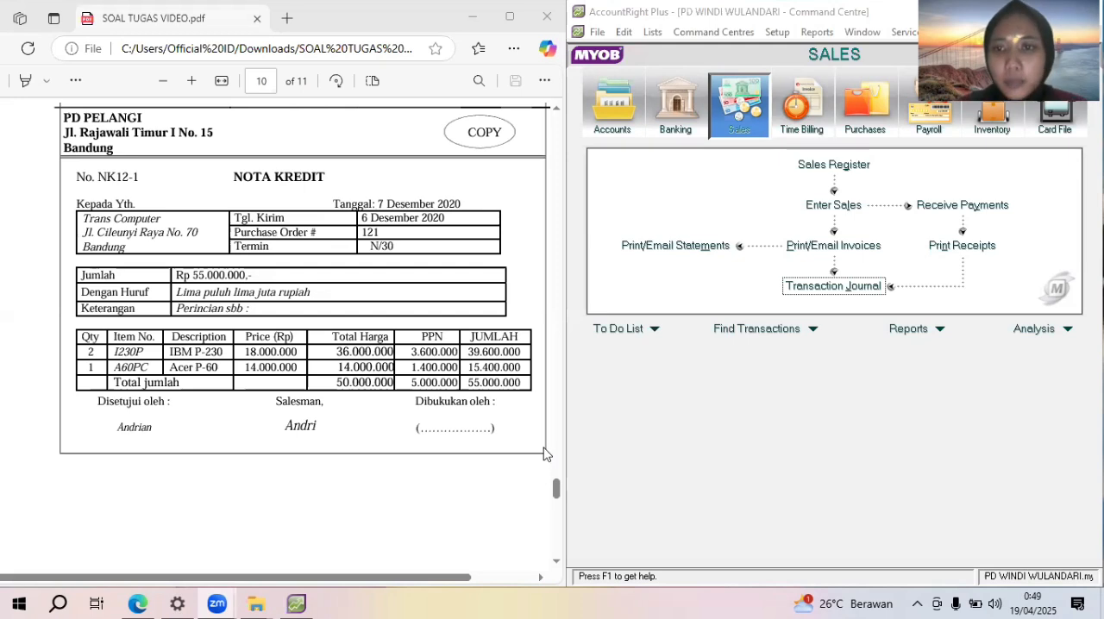
pyautogui.click(831, 202)
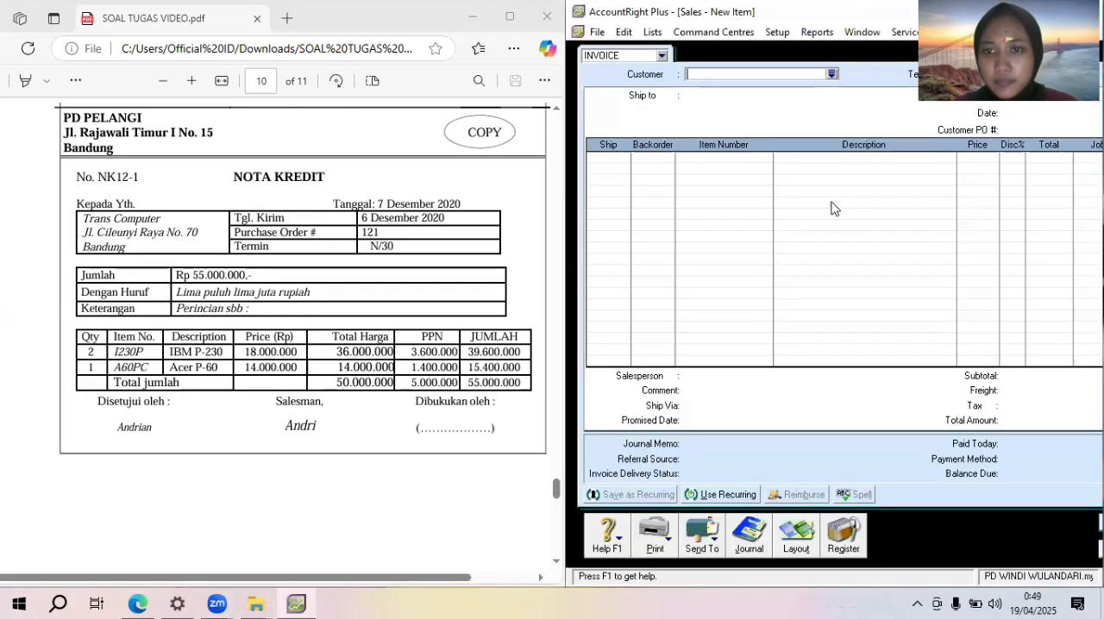
pyautogui.click(832, 74)
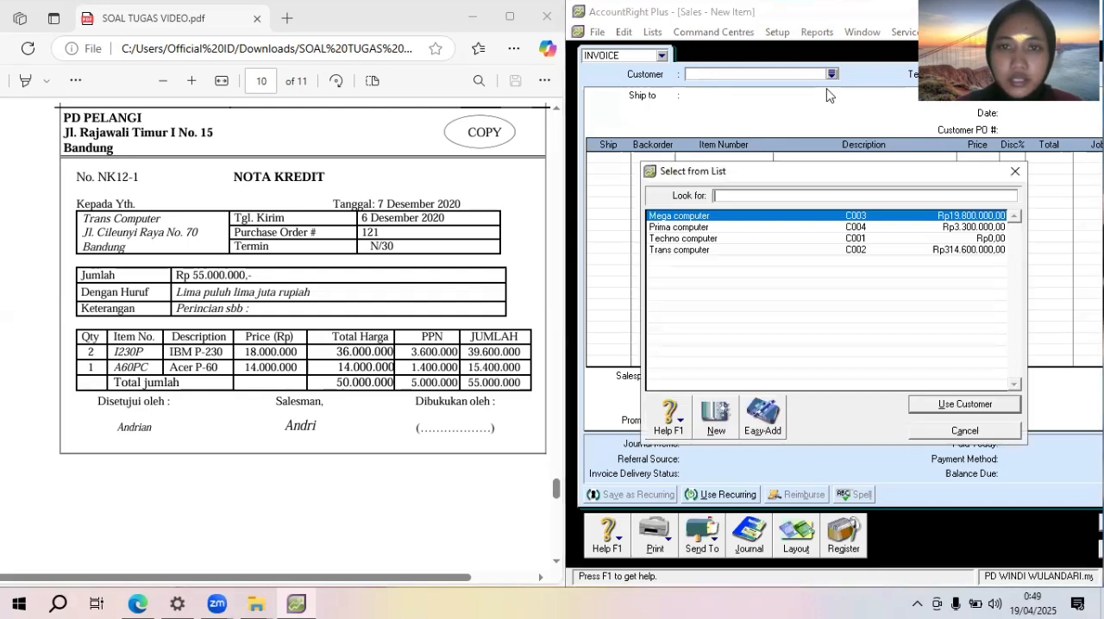
pyautogui.doubleClick(794, 251)
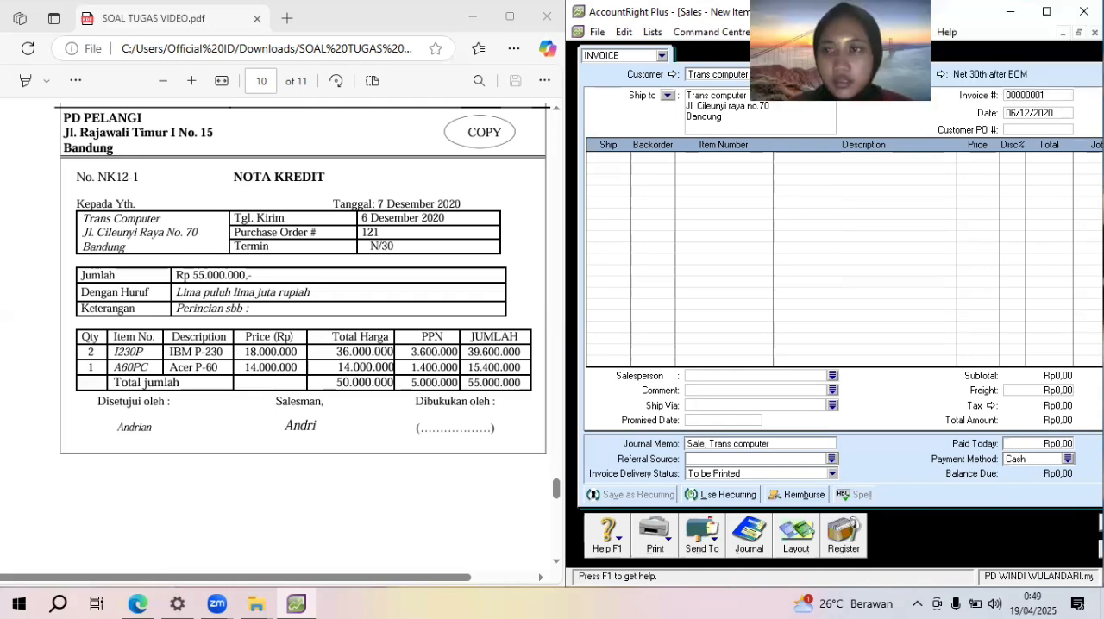
# Restore the sales form to a floating window, then shrink and reposition it so its header fields and terms are accessible
pyautogui.click(1067, 34)
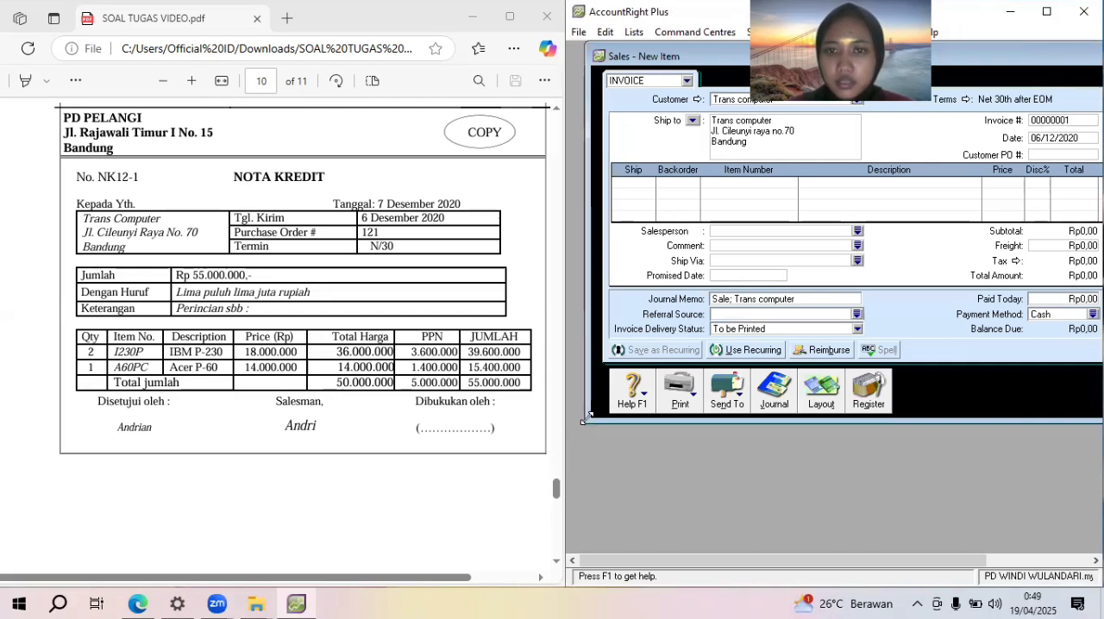
pyautogui.moveTo(583, 419); pyautogui.dragTo(697, 360)
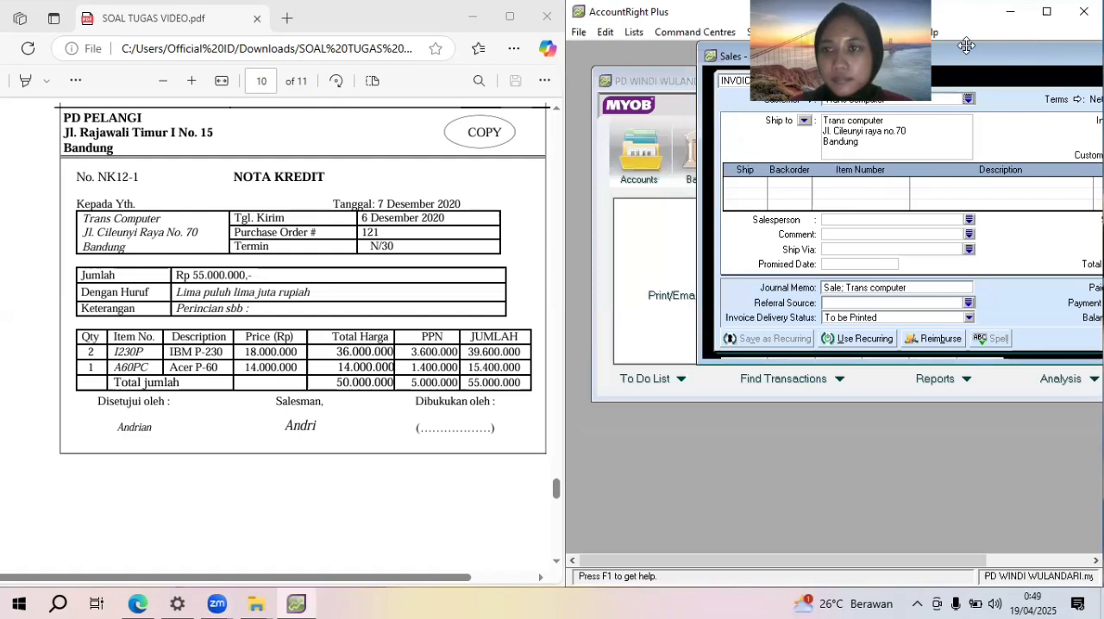
pyautogui.moveTo(1025, 55); pyautogui.dragTo(894, 160)
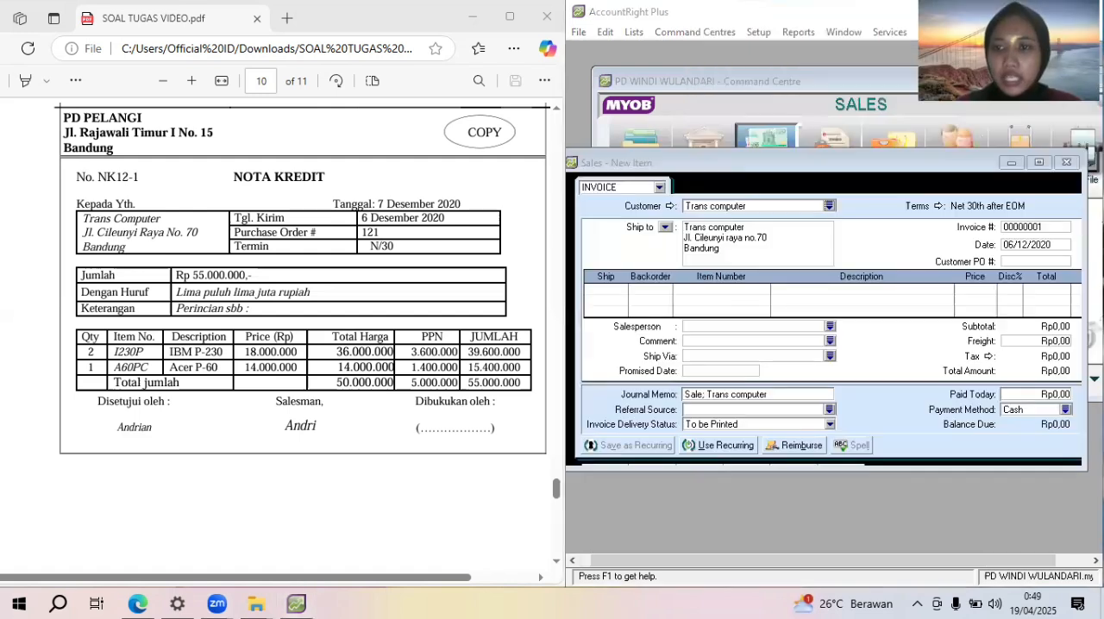
# Set the new invoice's credit terms to In a Given # of Days with 30 balance due days
pyautogui.click(930, 211)
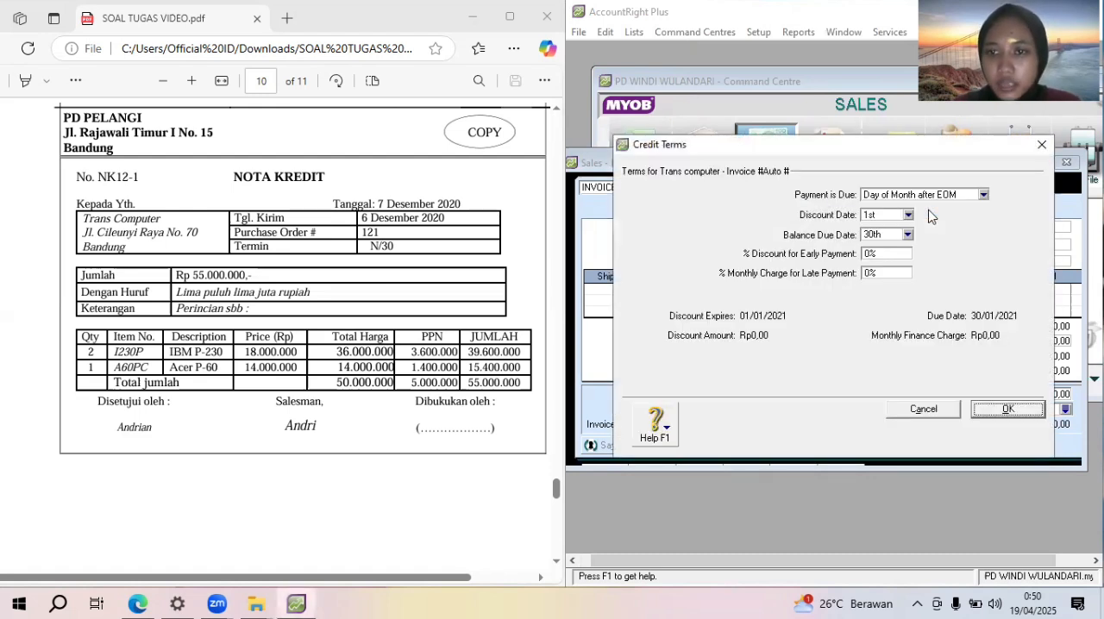
pyautogui.click(904, 198)
pyautogui.click(893, 231)
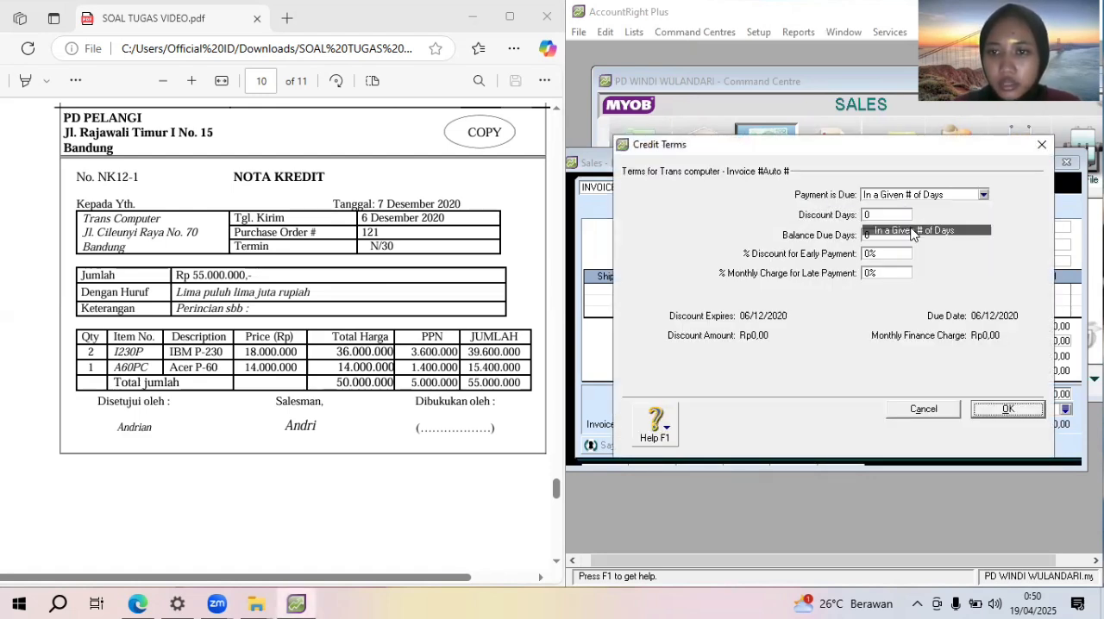
pyautogui.write('30')
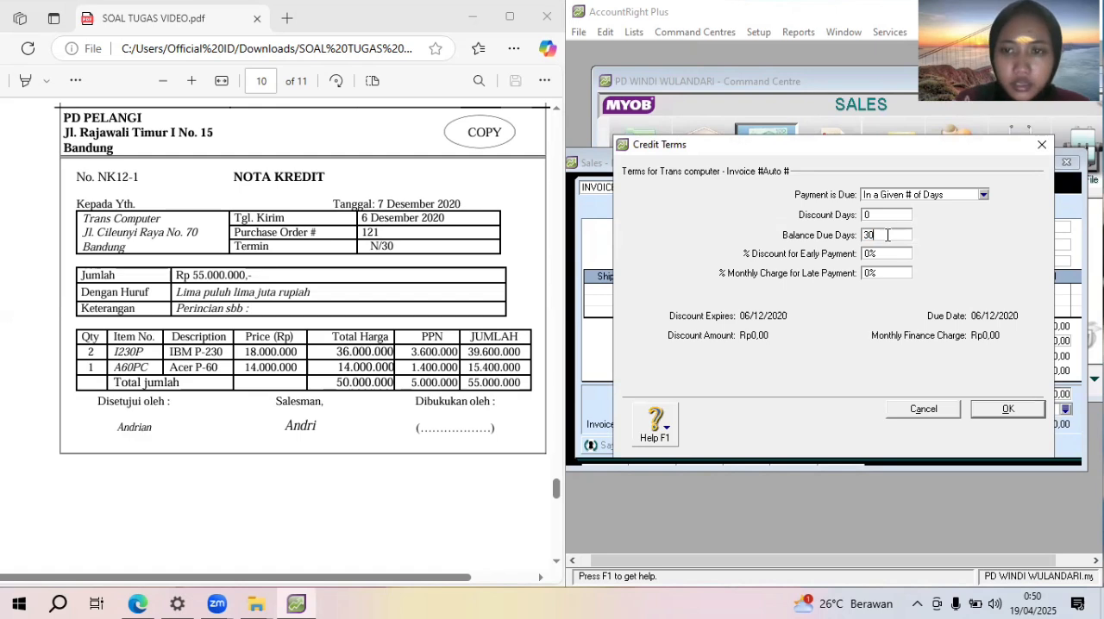
pyautogui.press('Return')
# Replace the automatic invoice number with NNK12-1 and set the invoice date to 07/12/2020
pyautogui.click(1020, 229)
pyautogui.click(1021, 228)
pyautogui.write('NK #')
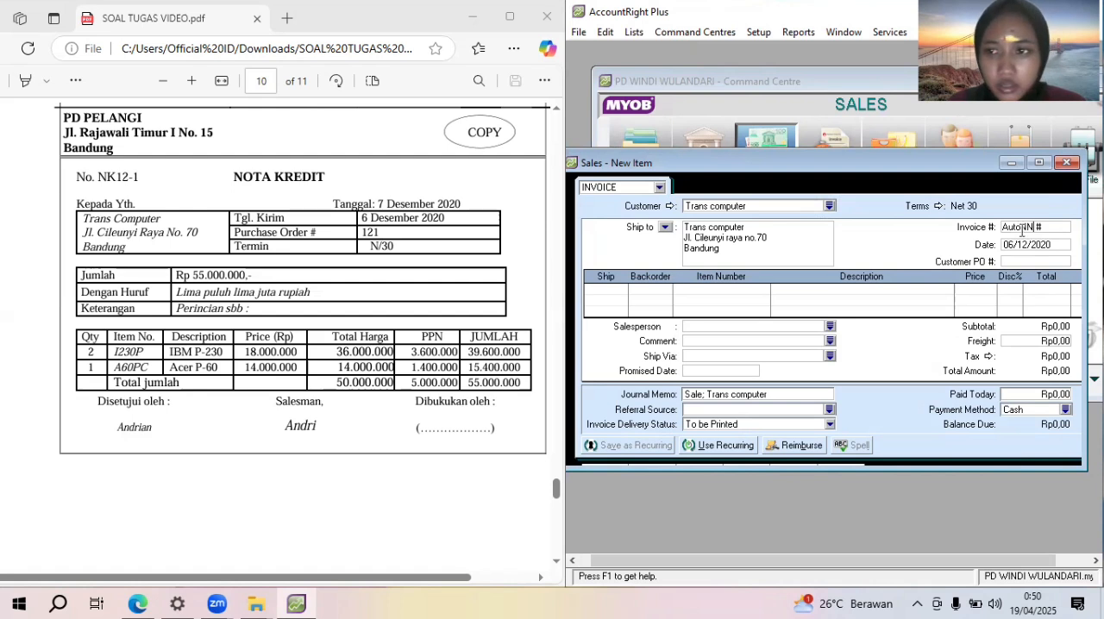
pyautogui.moveTo(1050, 228); pyautogui.dragTo(986, 241)
pyautogui.write('NNK12-1')
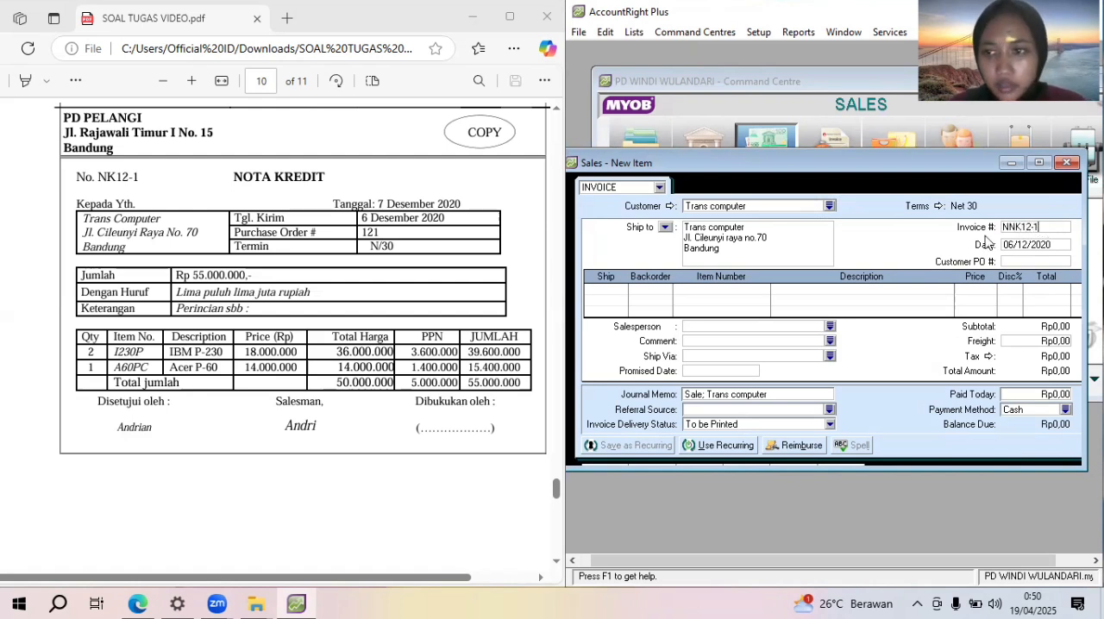
pyautogui.press('Tab')
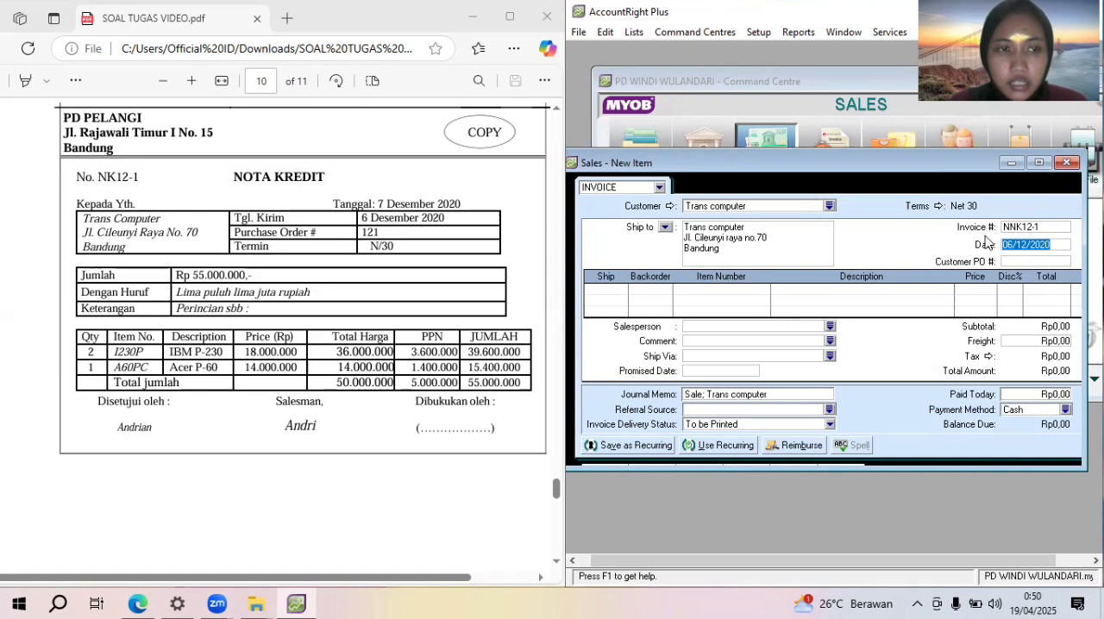
pyautogui.write('07/12/2020')
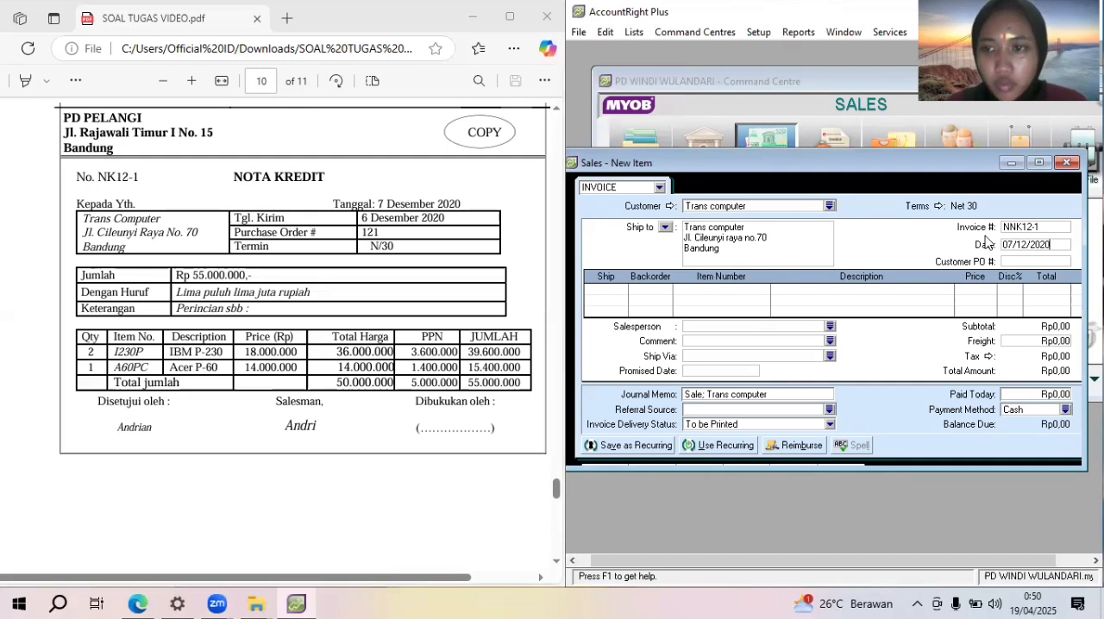
# Add a return line to the invoice for -2 units of item I230P at a price of 18000000
pyautogui.click(598, 291)
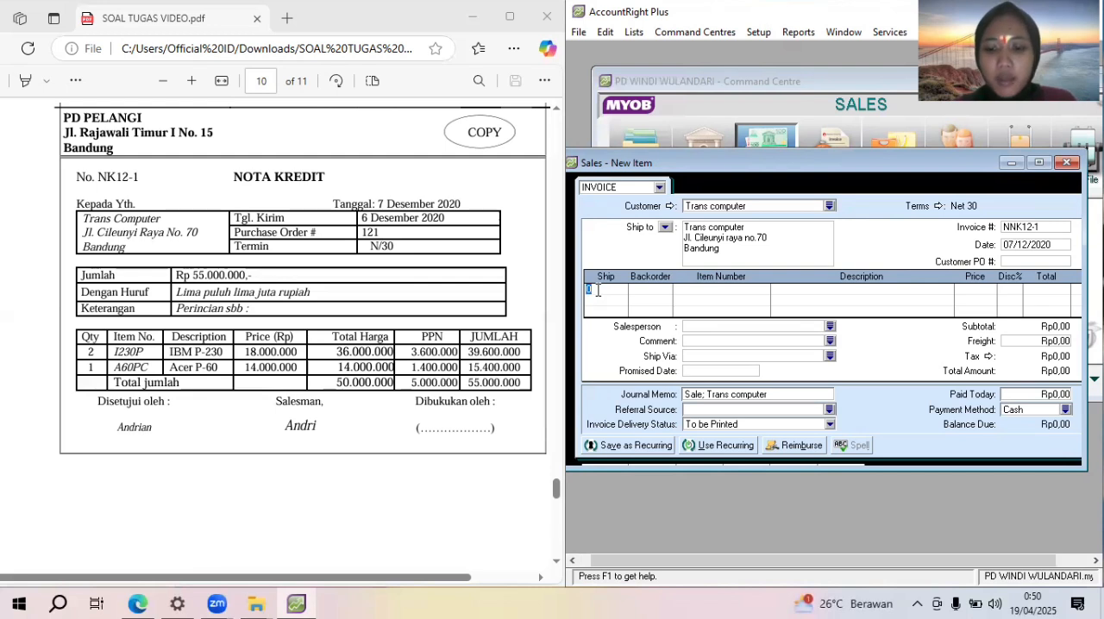
pyautogui.write('-')
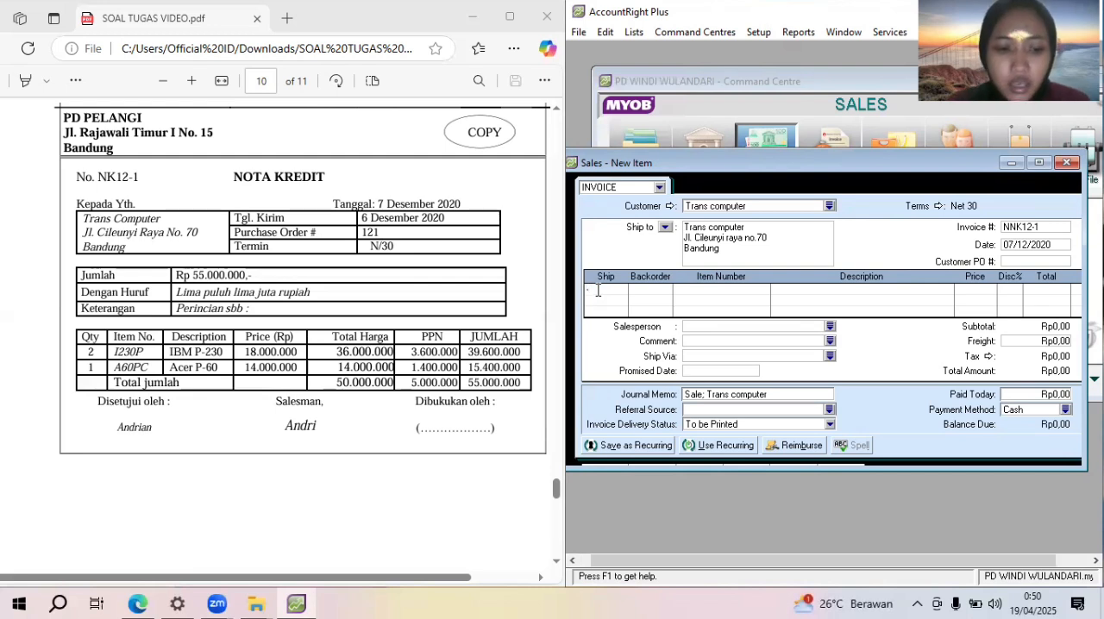
pyautogui.write('2')
pyautogui.press('Tab')
pyautogui.press('Tab')
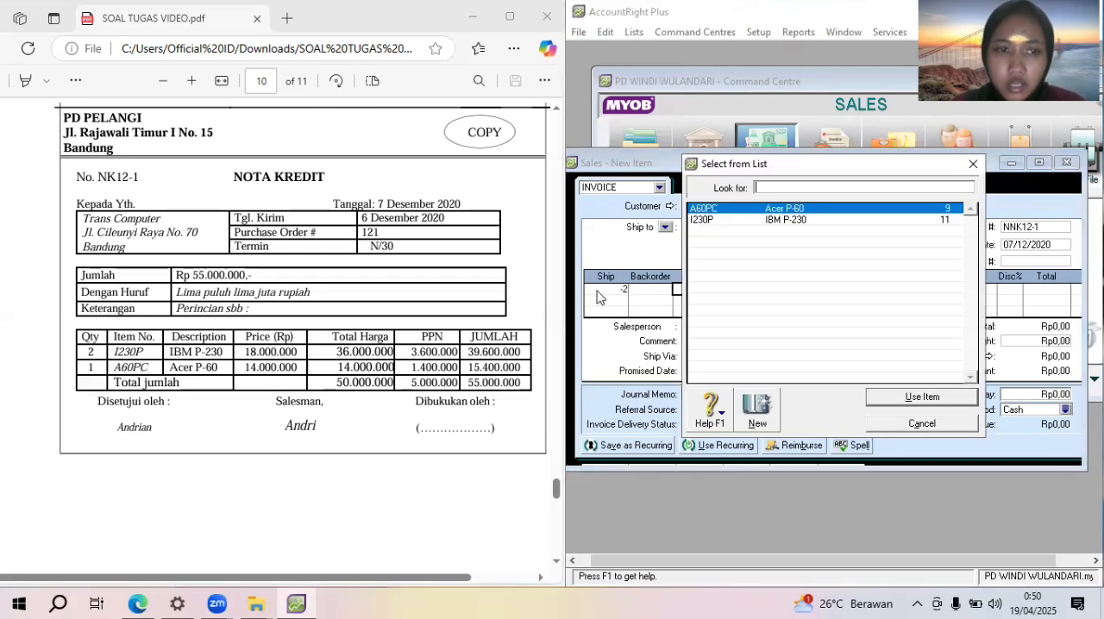
pyautogui.click(846, 222)
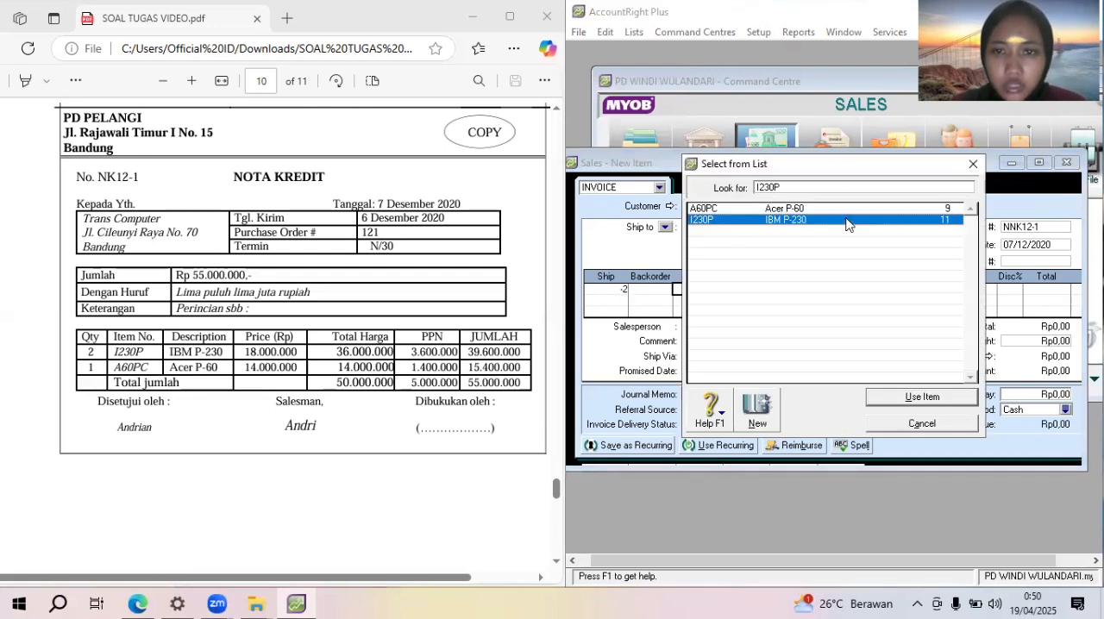
pyautogui.doubleClick(846, 223)
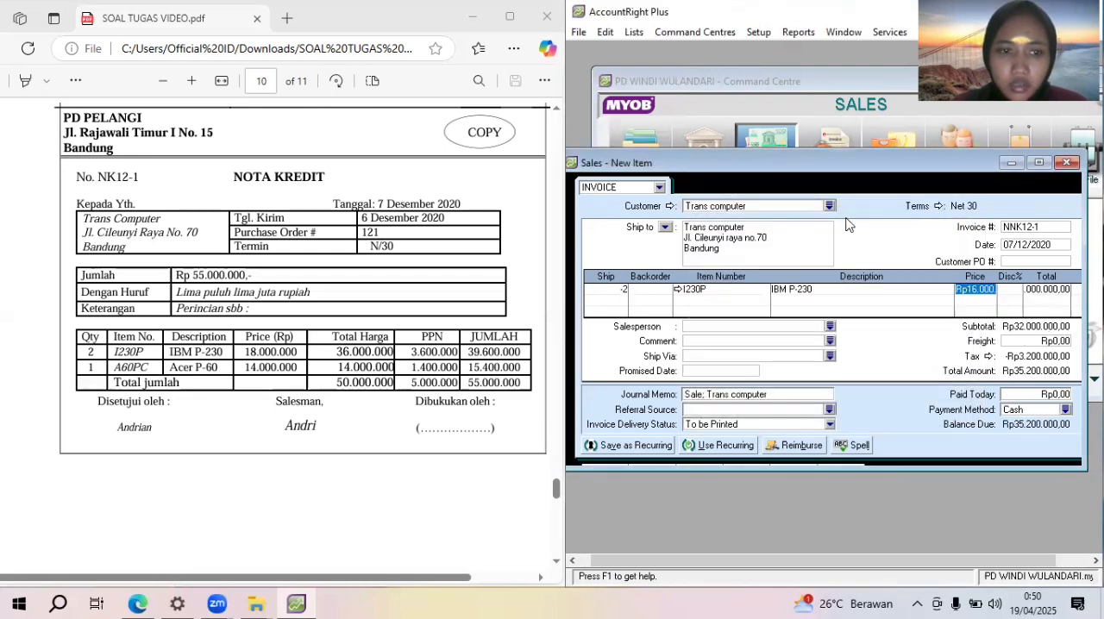
pyautogui.write('18000')
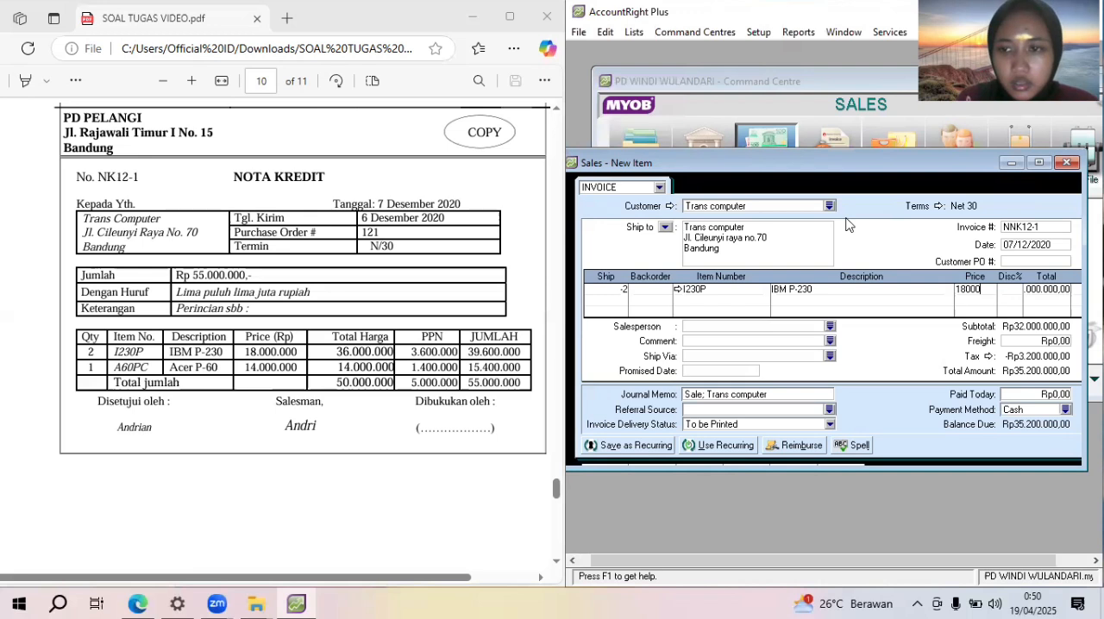
pyautogui.write('000')
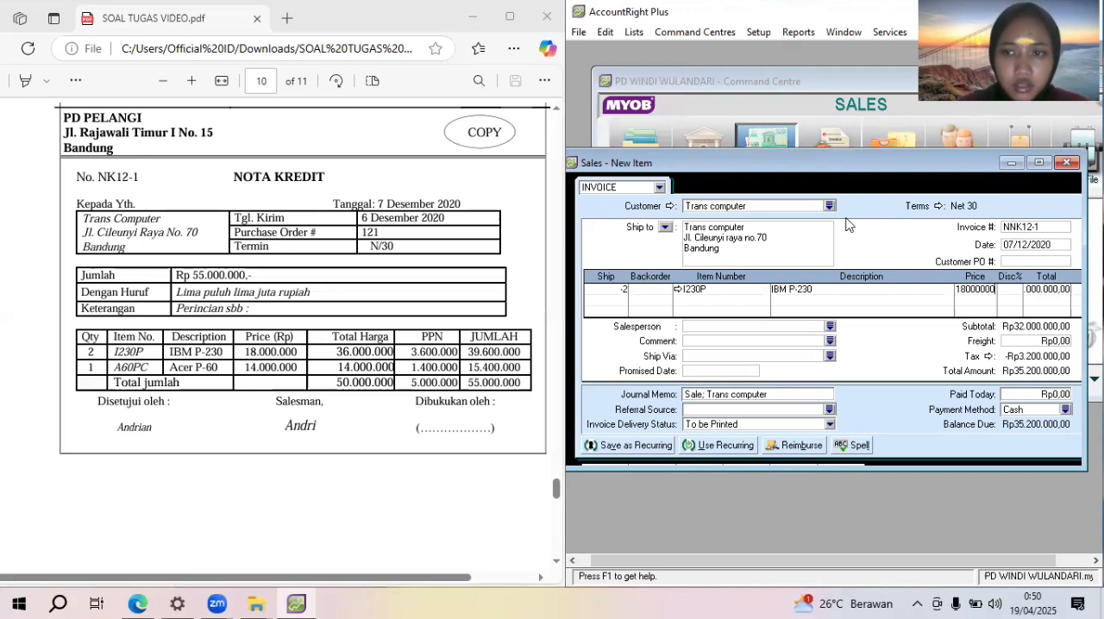
# Add a second return line for -1 unit of item A60PC at a price of 14000000
pyautogui.click(611, 297)
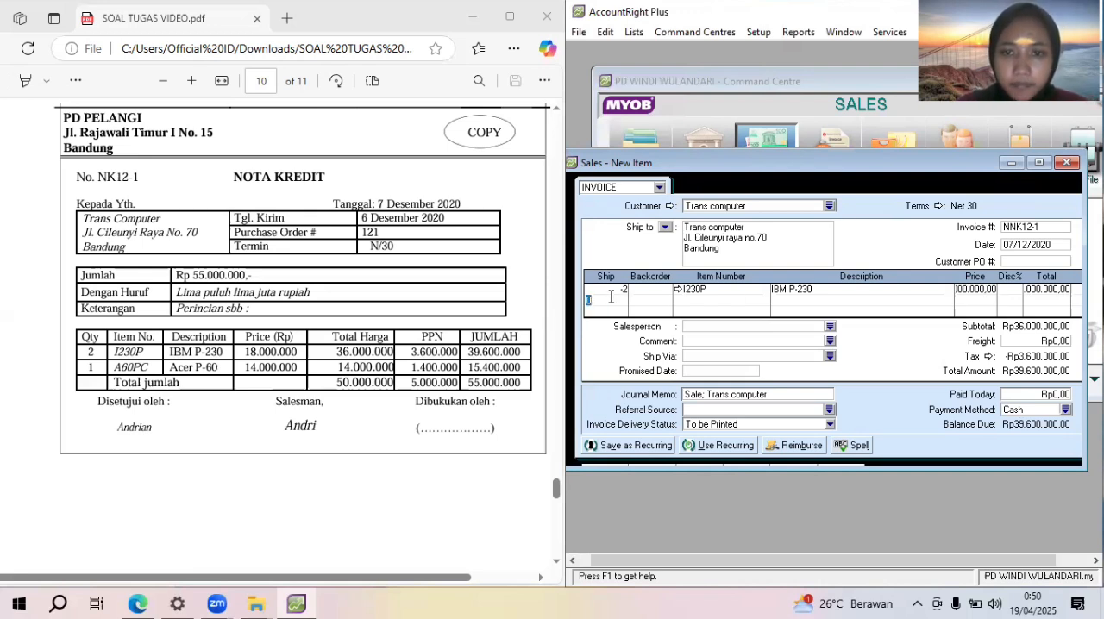
pyautogui.write('-1')
pyautogui.press('Tab')
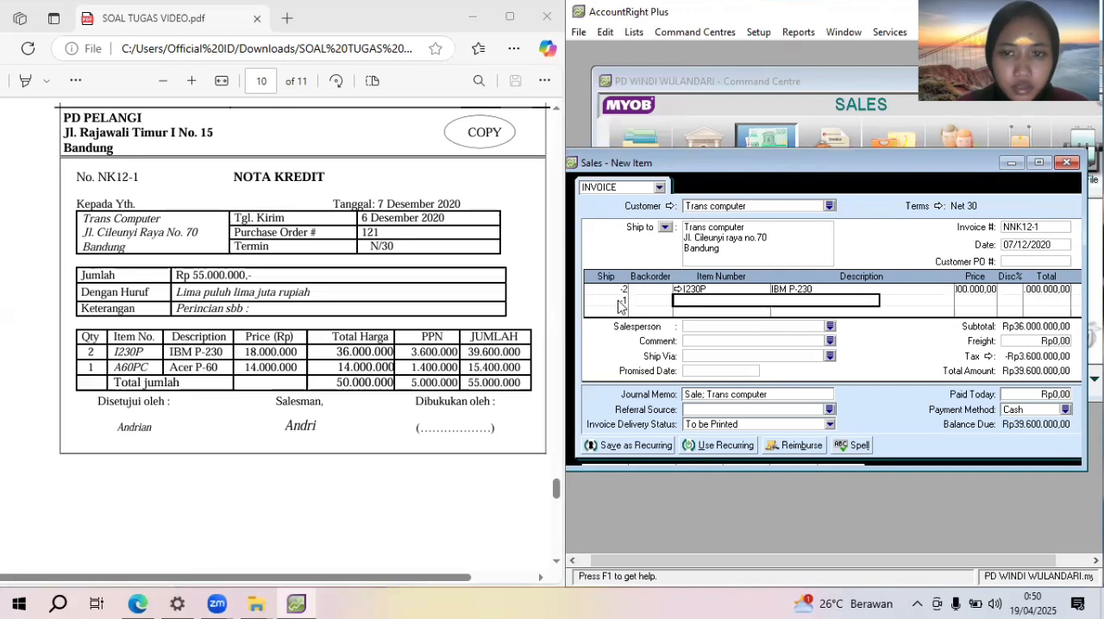
pyautogui.press('Tab')
pyautogui.click(786, 211)
pyautogui.doubleClick(786, 212)
pyautogui.press('Tab')
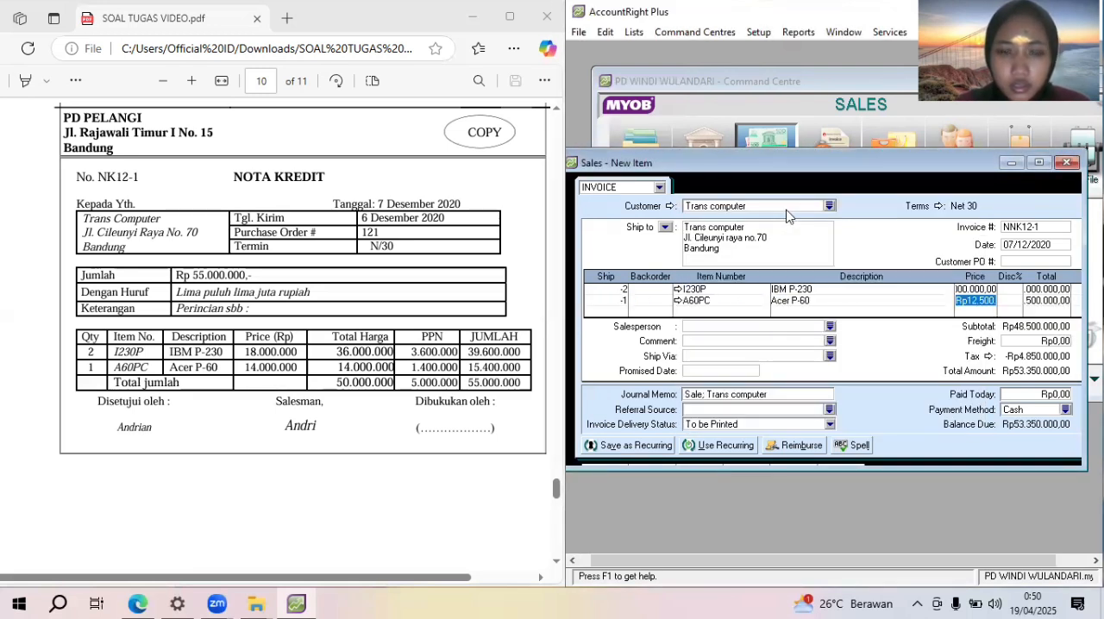
pyautogui.write('14')
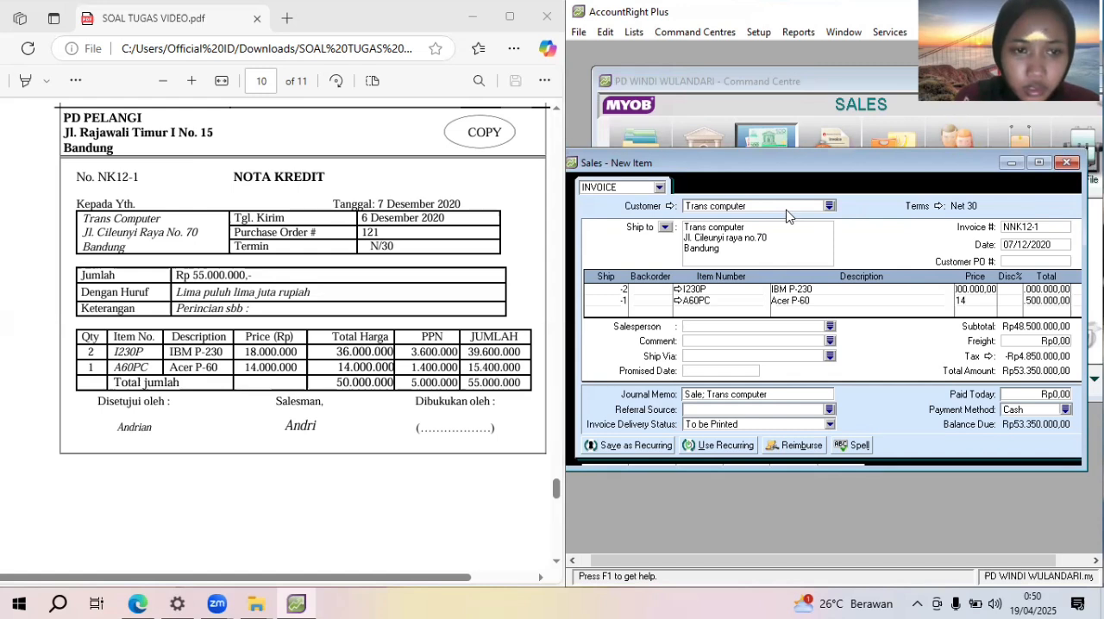
pyautogui.write('000000')
pyautogui.press('Return')
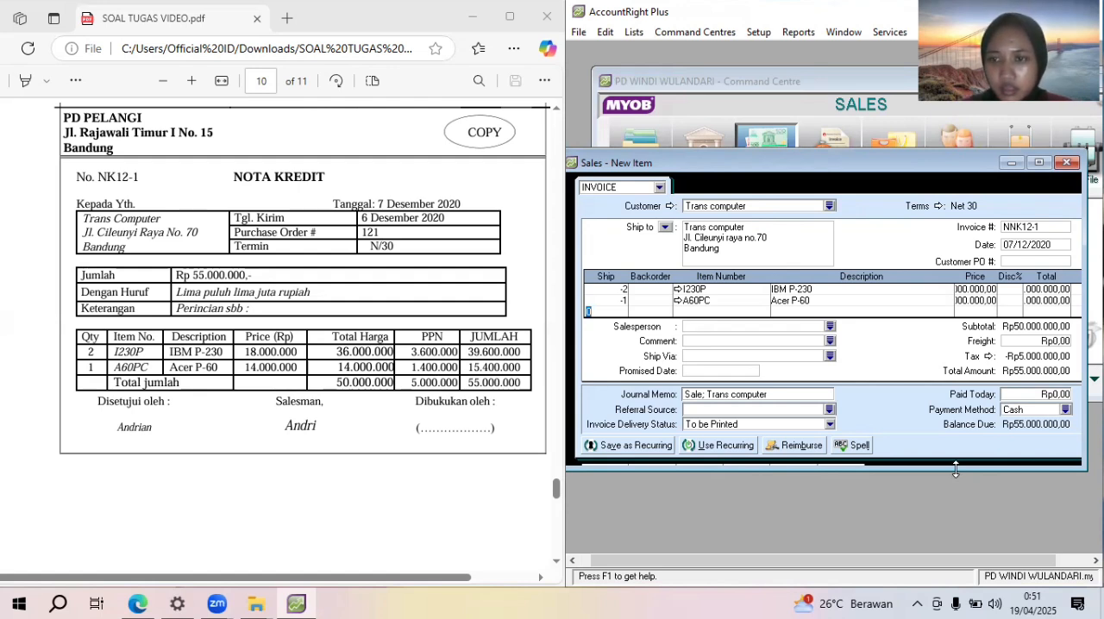
# Enlarge and reposition the sales form to reach its full width and height, and record the NNK12-1 credit
pyautogui.moveTo(956, 468); pyautogui.dragTo(956, 549)
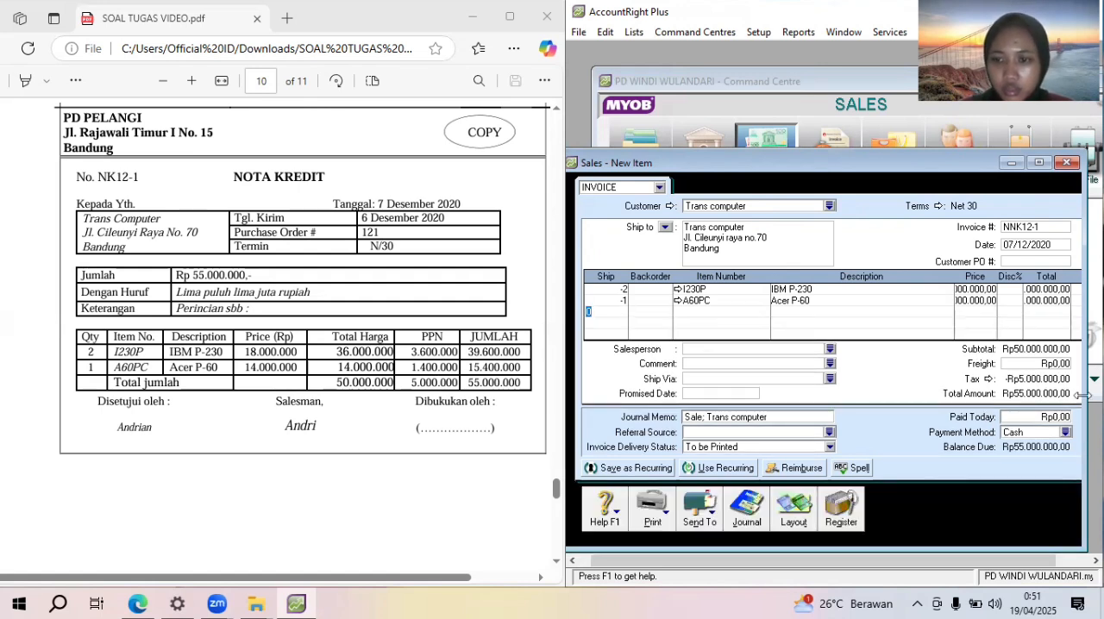
pyautogui.moveTo(1084, 395); pyautogui.dragTo(1098, 395)
pyautogui.moveTo(972, 563); pyautogui.dragTo(1044, 570)
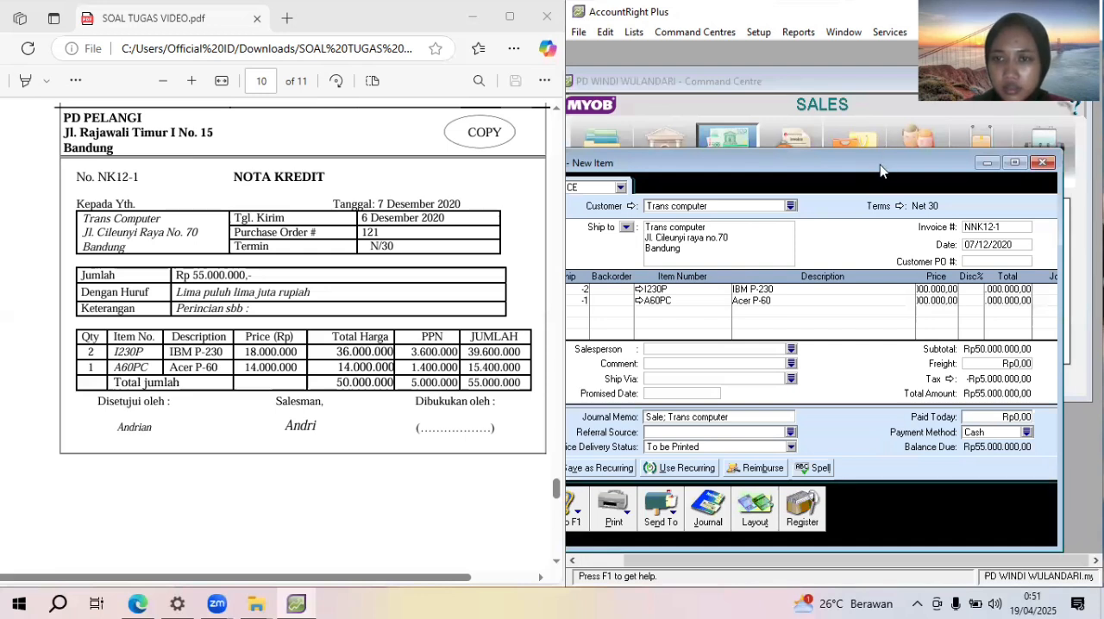
pyautogui.moveTo(880, 170); pyautogui.dragTo(881, 135)
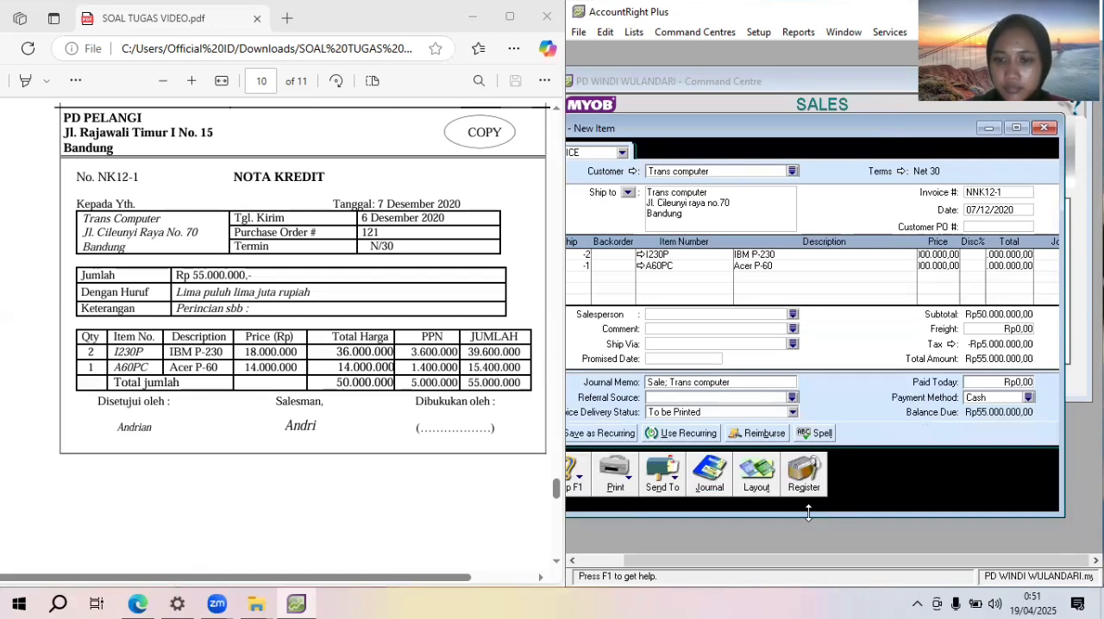
pyautogui.moveTo(808, 512); pyautogui.dragTo(809, 558)
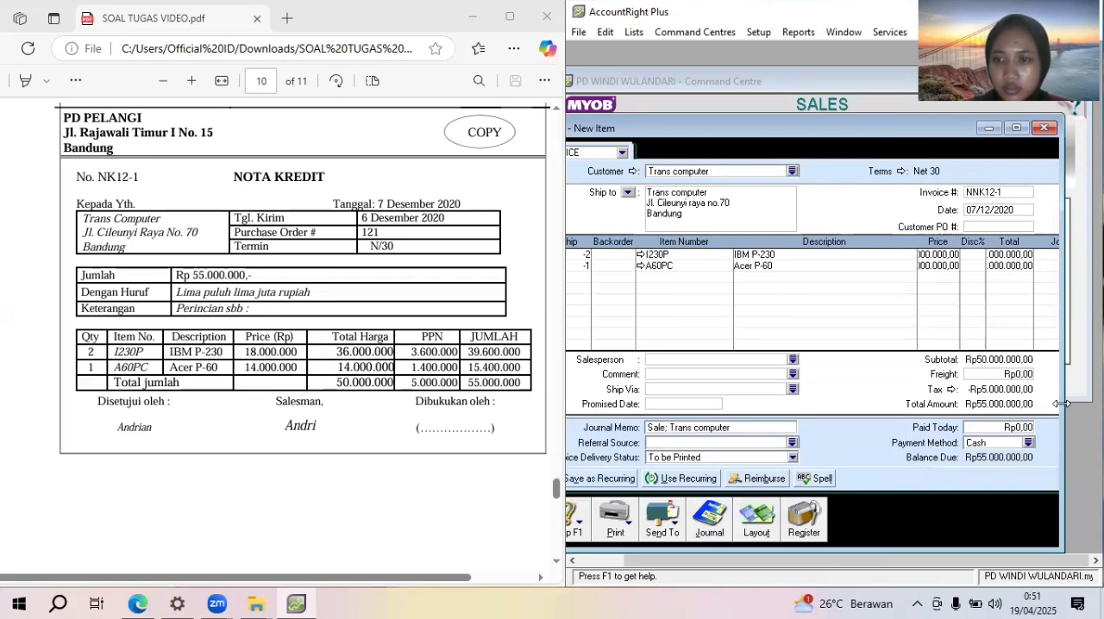
pyautogui.moveTo(1064, 404); pyautogui.dragTo(1103, 406)
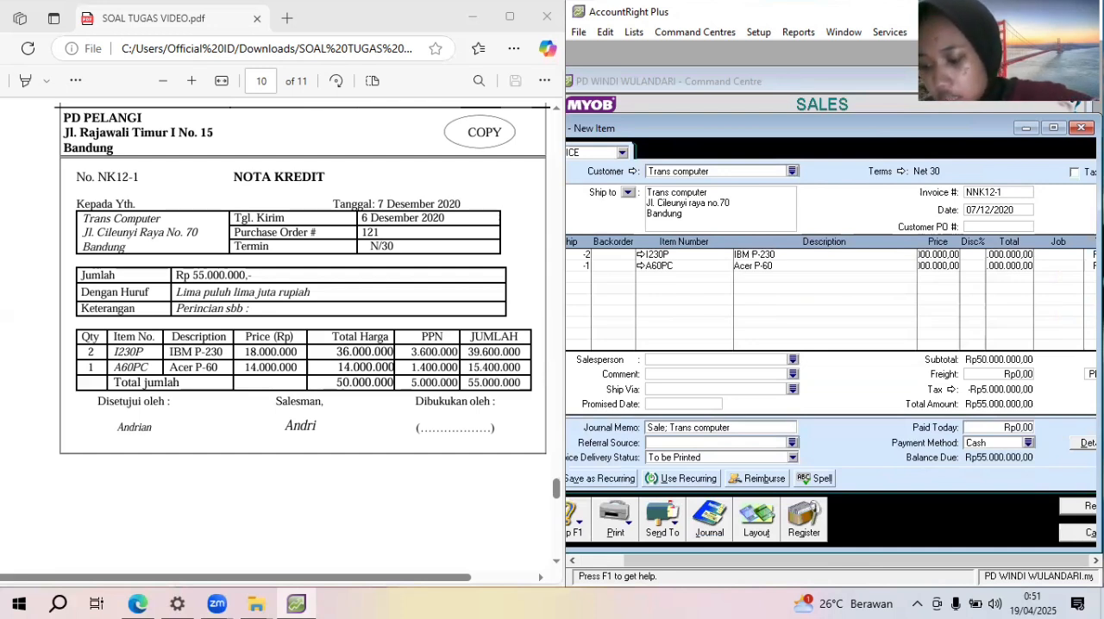
pyautogui.press('Return')
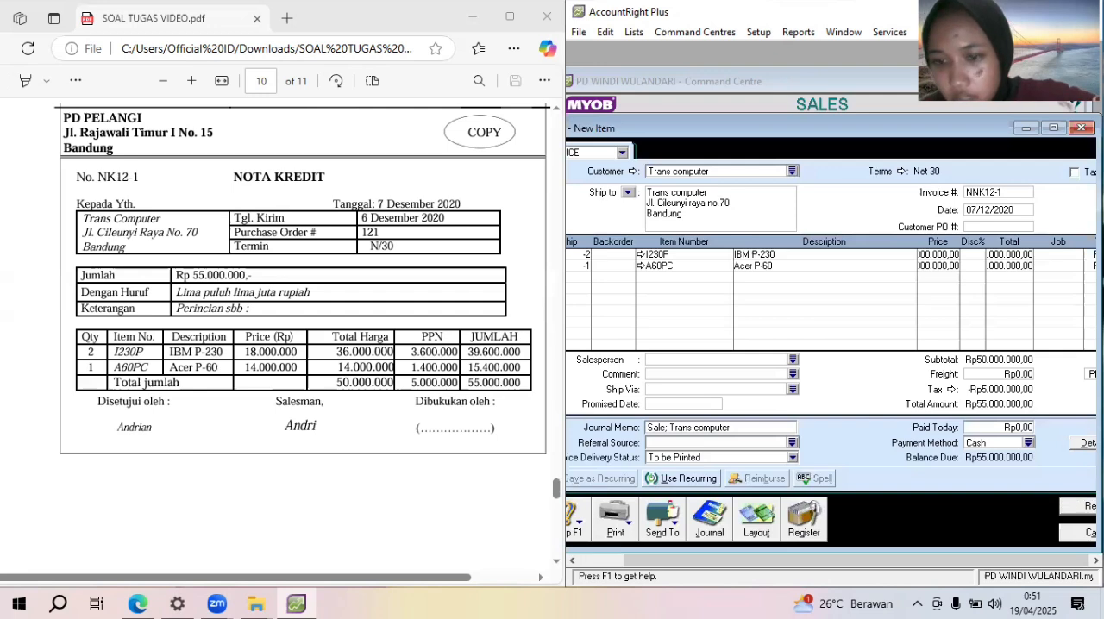
# Open the sales register and list all sales dated from 01/01/2020 to 31/12/2020
pyautogui.click(815, 515)
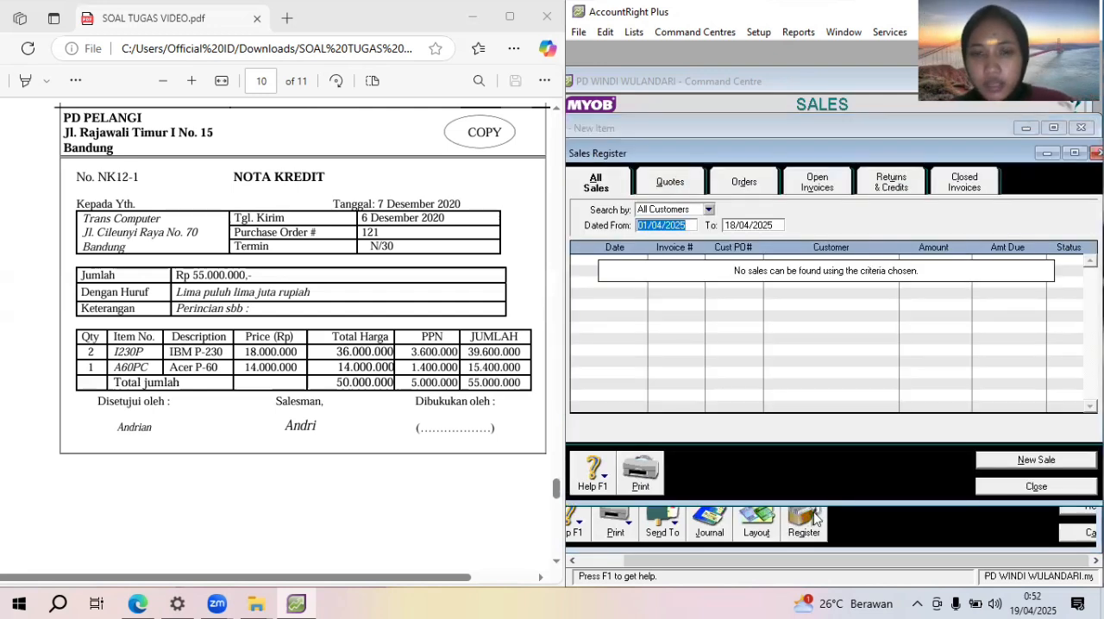
pyautogui.write('0')
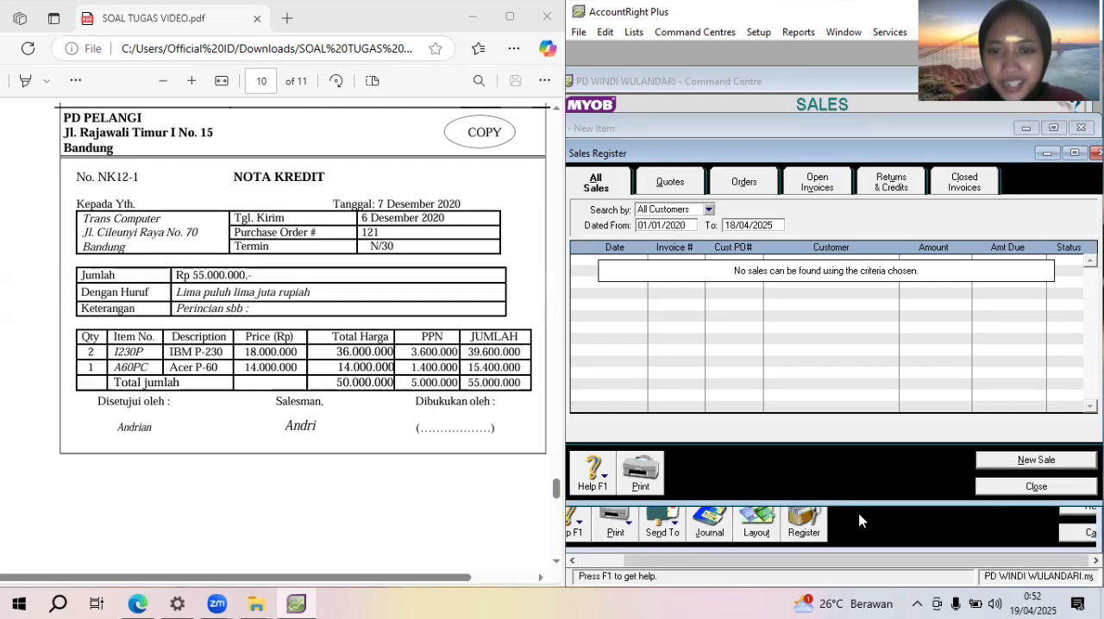
pyautogui.click(774, 224)
pyautogui.write('31')
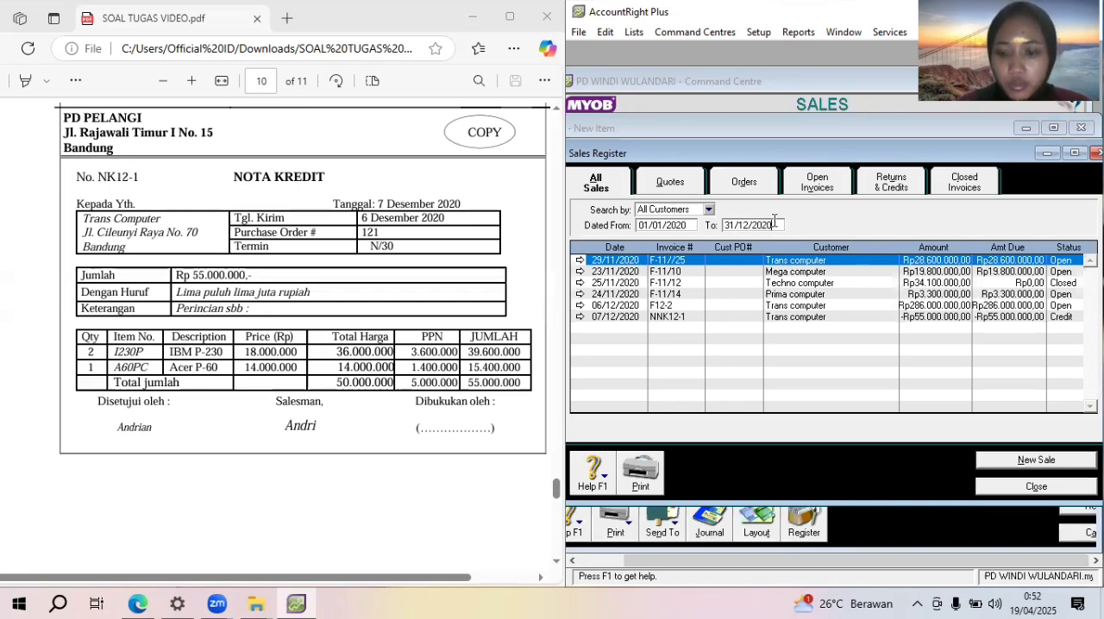
# Start applying the NNK12-1 return credit to a sale, setting the settlement ID to NK12-1 and the date to 07/12/2020
pyautogui.click(883, 188)
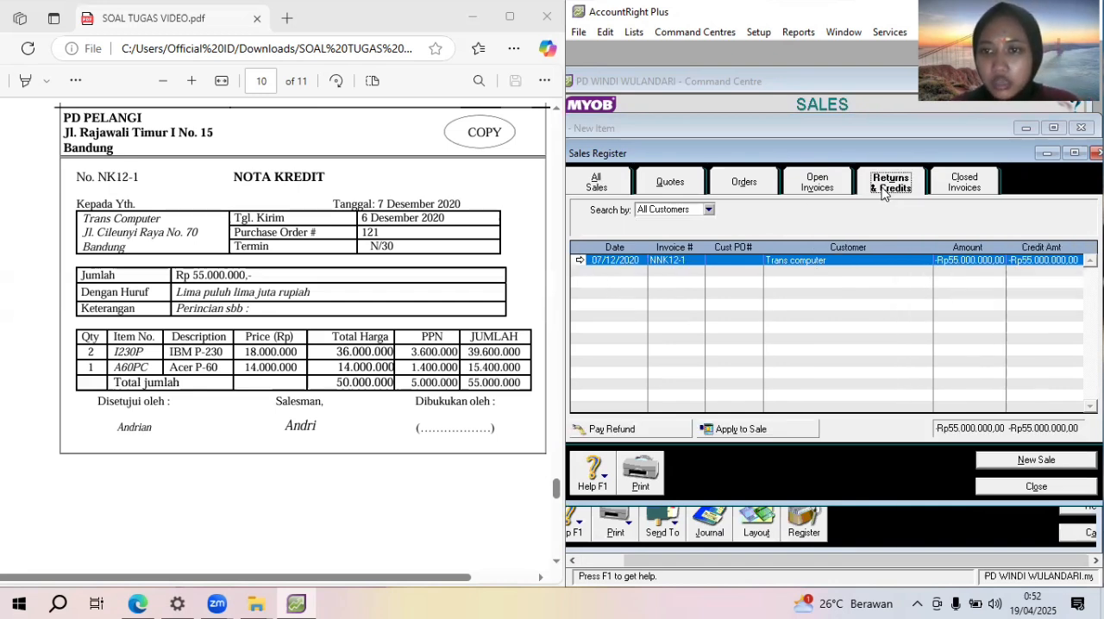
pyautogui.doubleClick(851, 261)
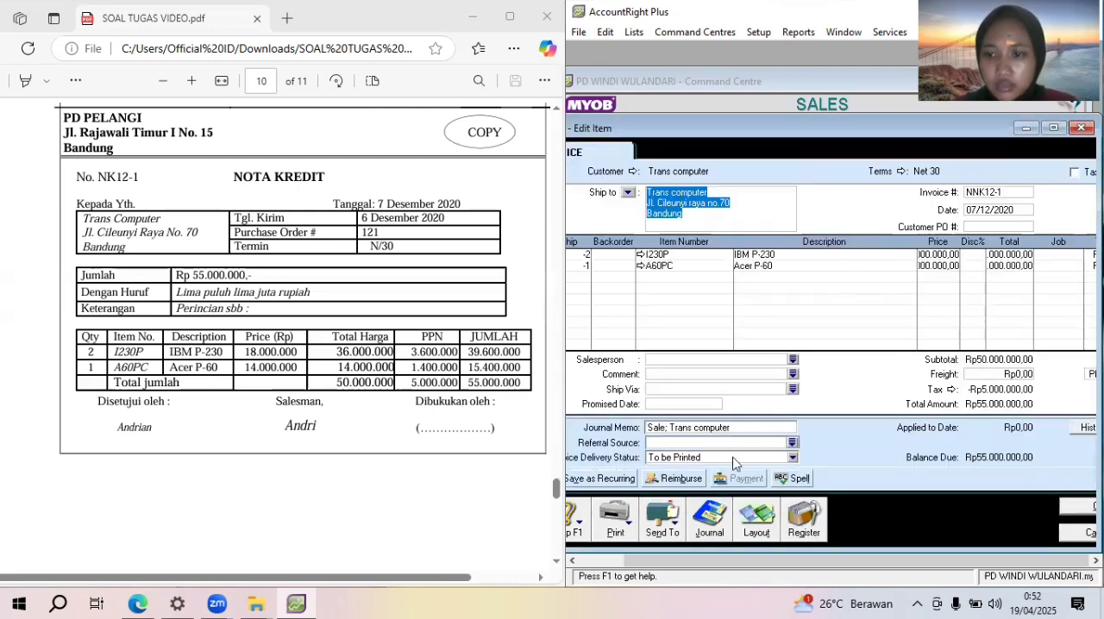
pyautogui.press('Escape')
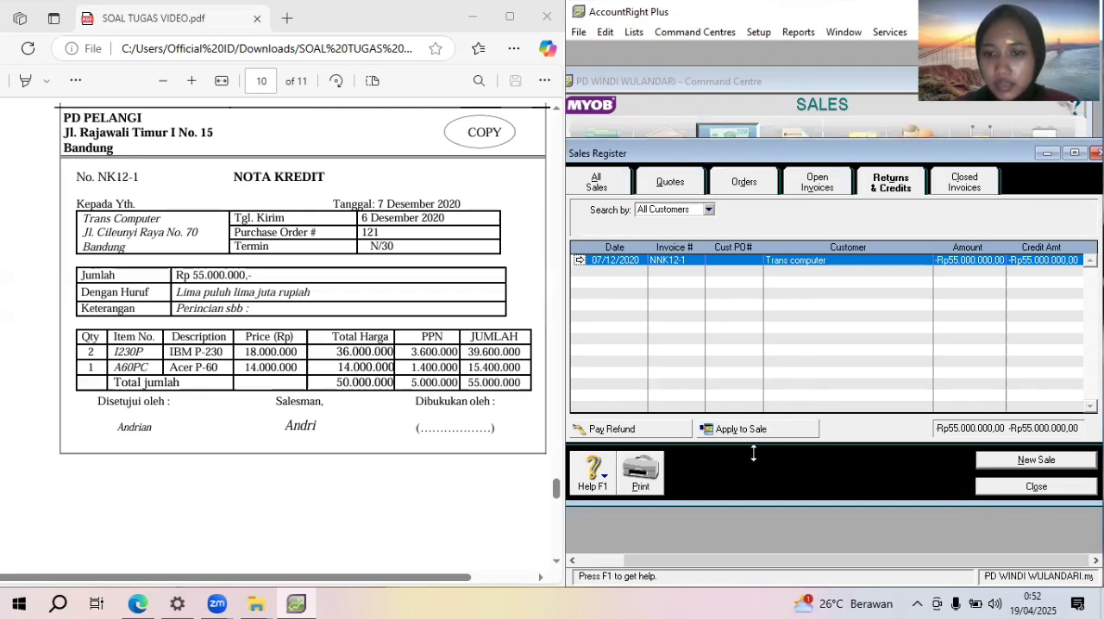
pyautogui.click(734, 425)
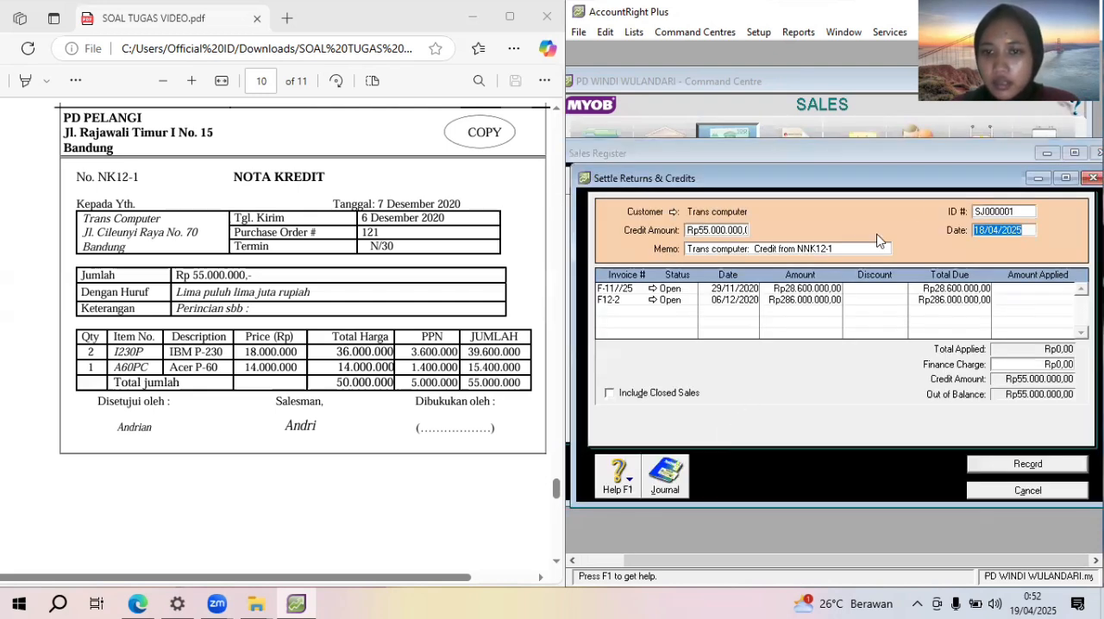
pyautogui.click(999, 211)
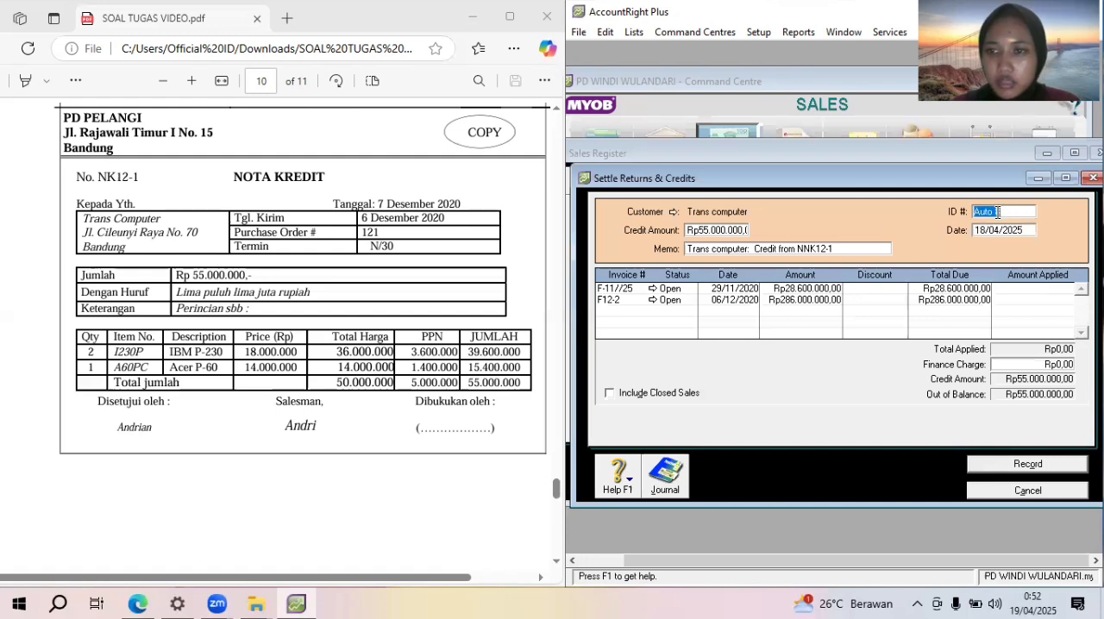
pyautogui.write('NNK1')
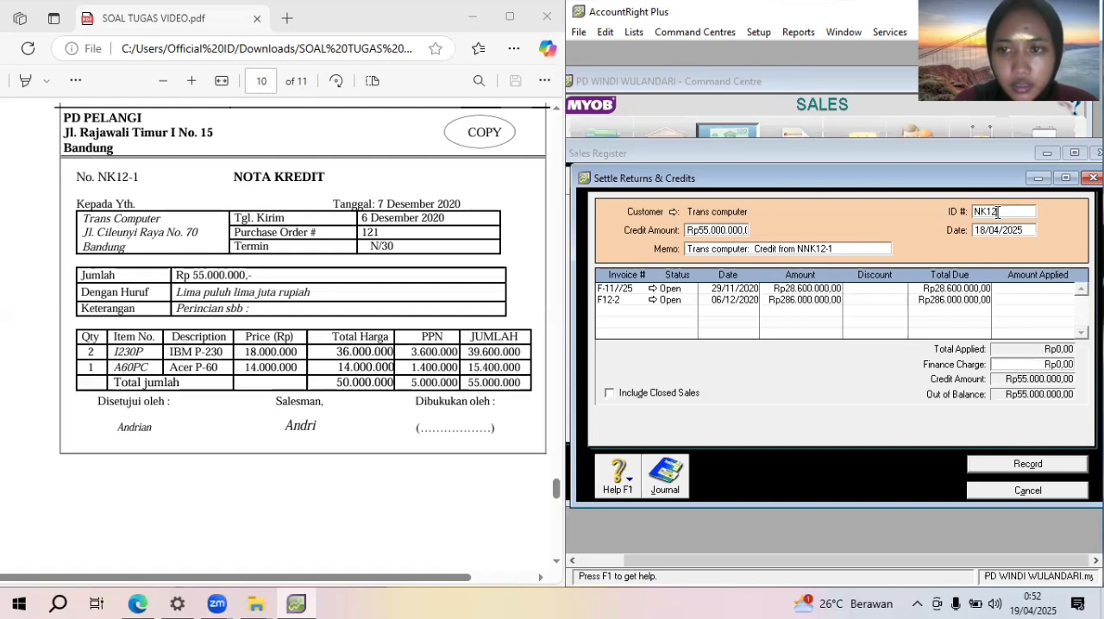
pyautogui.click(987, 231)
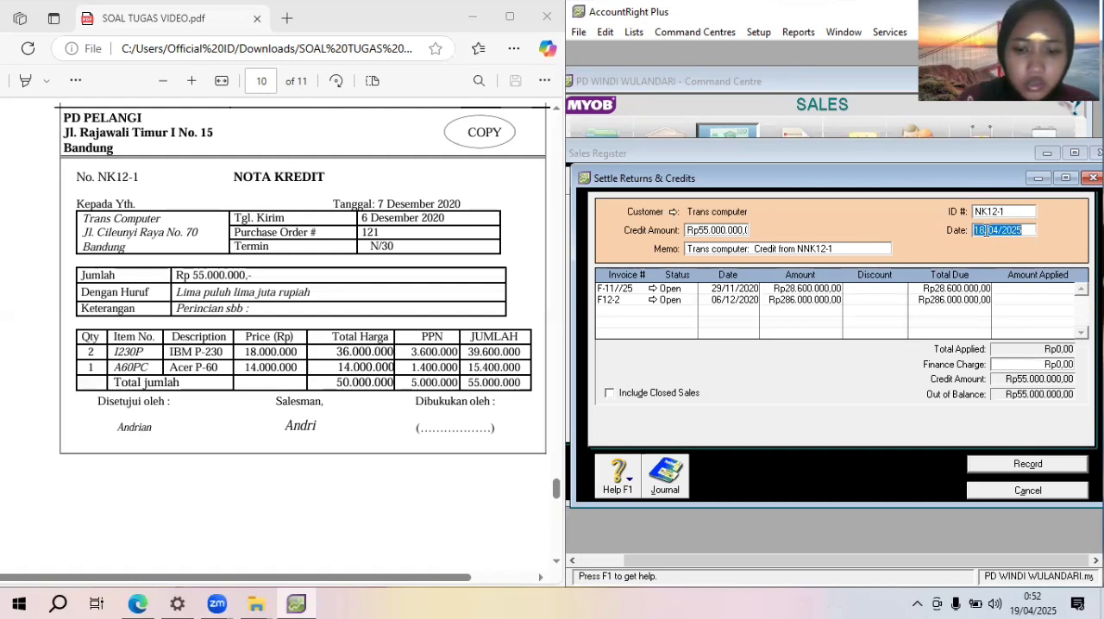
pyautogui.write('07/12')
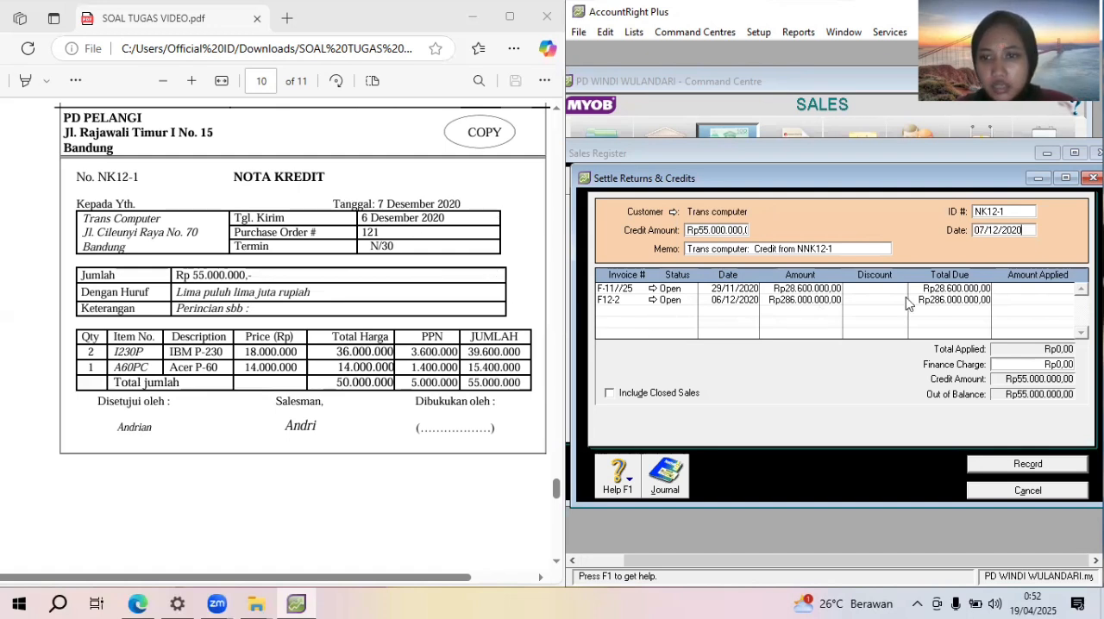
# Apply the Rp55.000.000,00 credit to invoice F12-2, record the settlement and close the sales register
pyautogui.click(1018, 300)
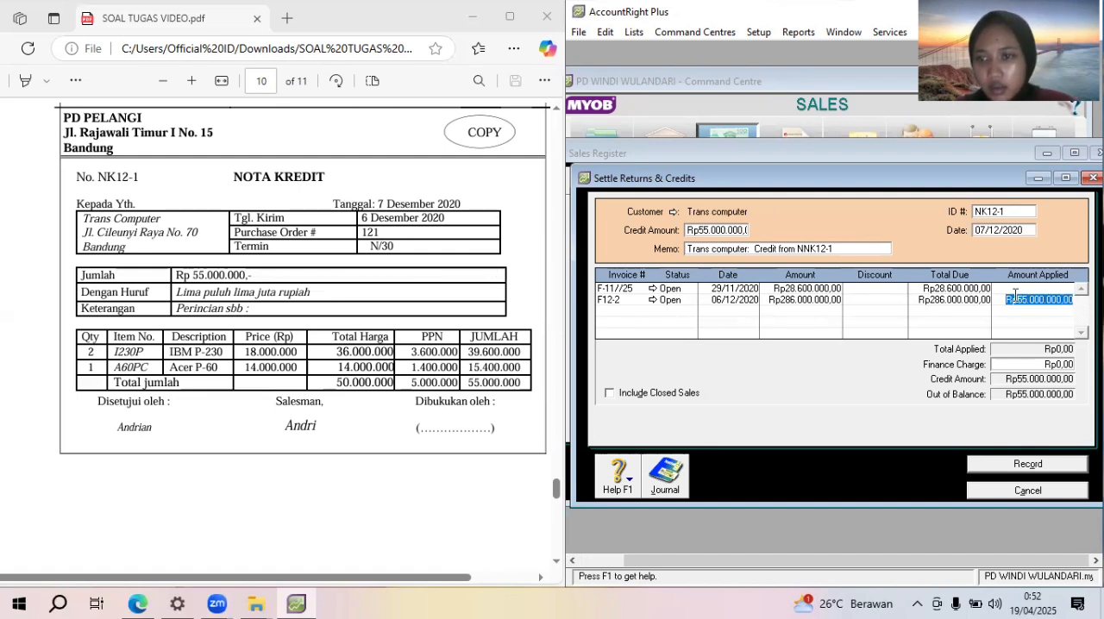
pyautogui.press('Tab')
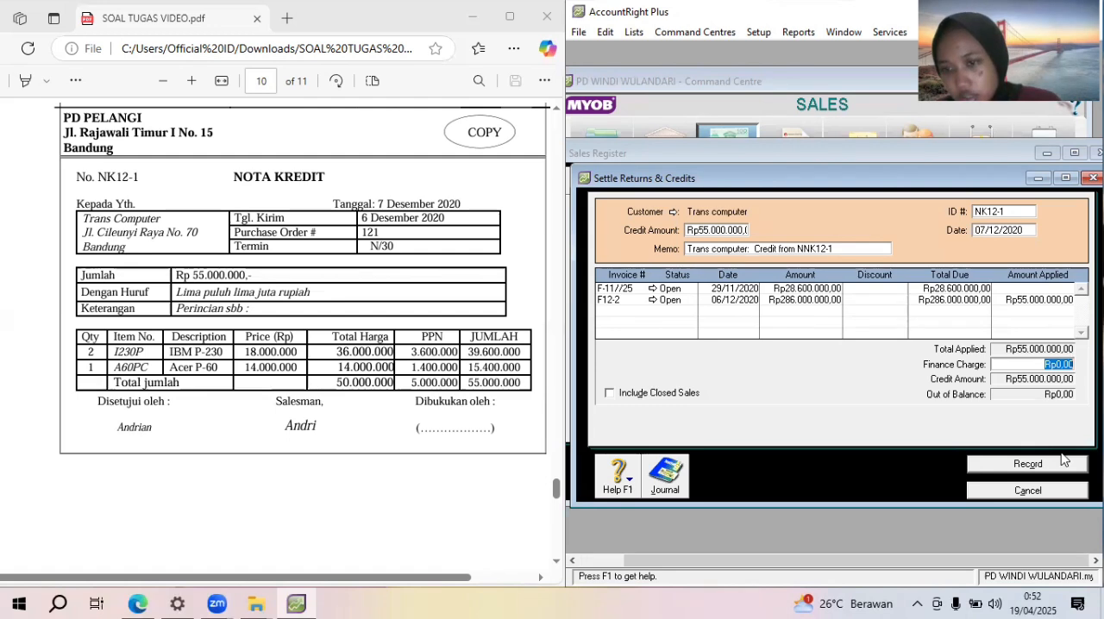
pyautogui.click(1028, 464)
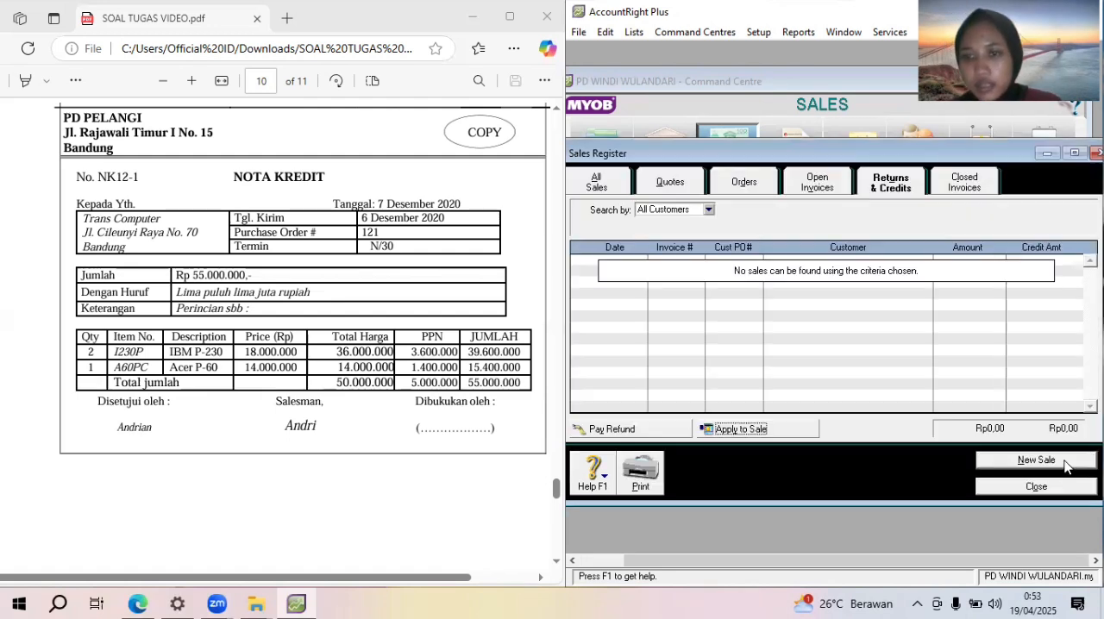
pyautogui.click(1059, 493)
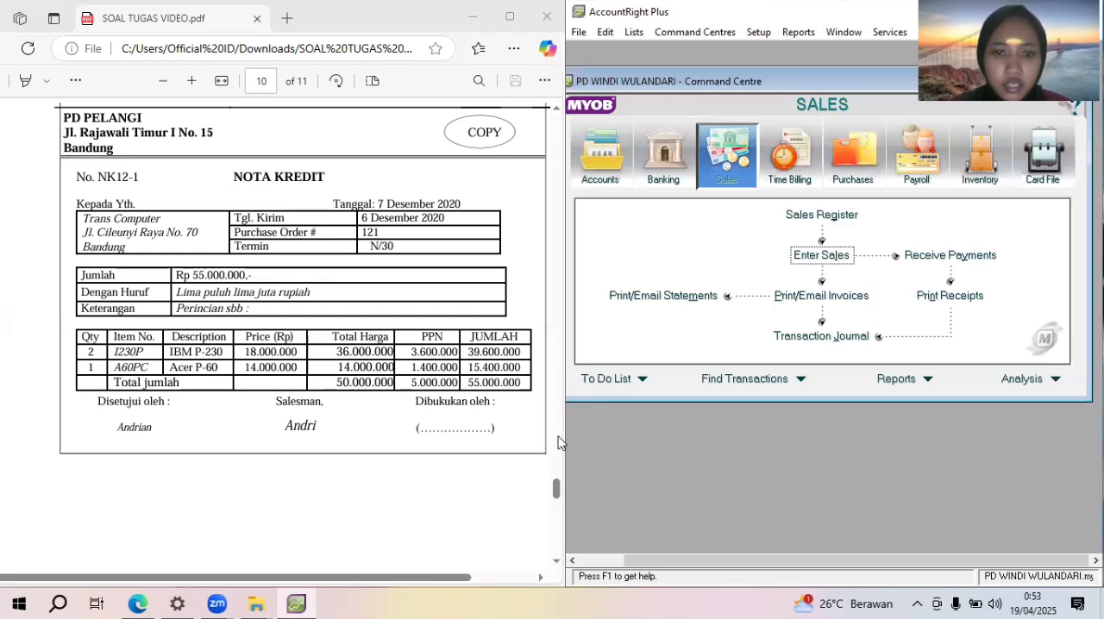
# Bring up invoice F06 in the PDF and open the sales transaction journal
pyautogui.moveTo(557, 504); pyautogui.dragTo(561, 542)
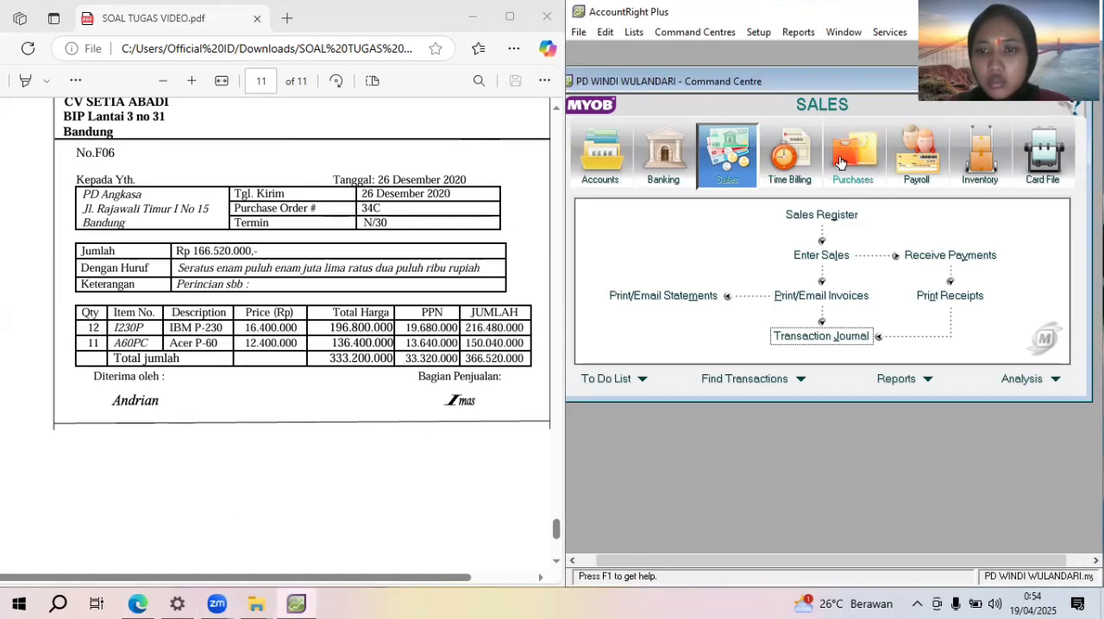
pyautogui.click(868, 336)
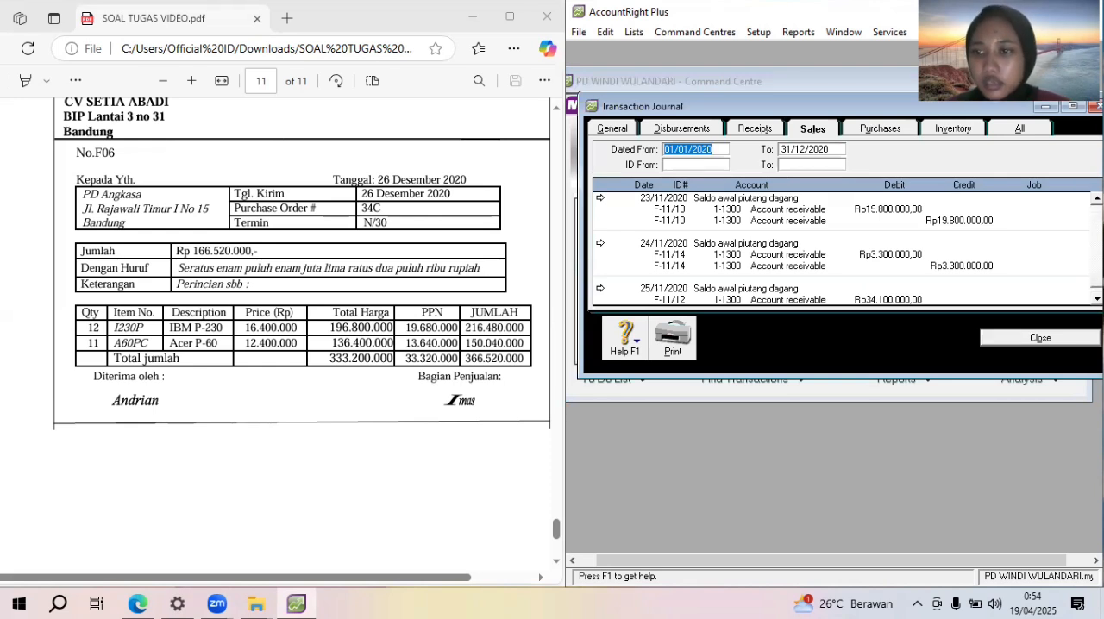
# Open the NNK12-1 return dated 07/12/2020 and set item I230P's income account for tracking sales to 4-1200 Sales return
pyautogui.scroll(-5, 842, 245)
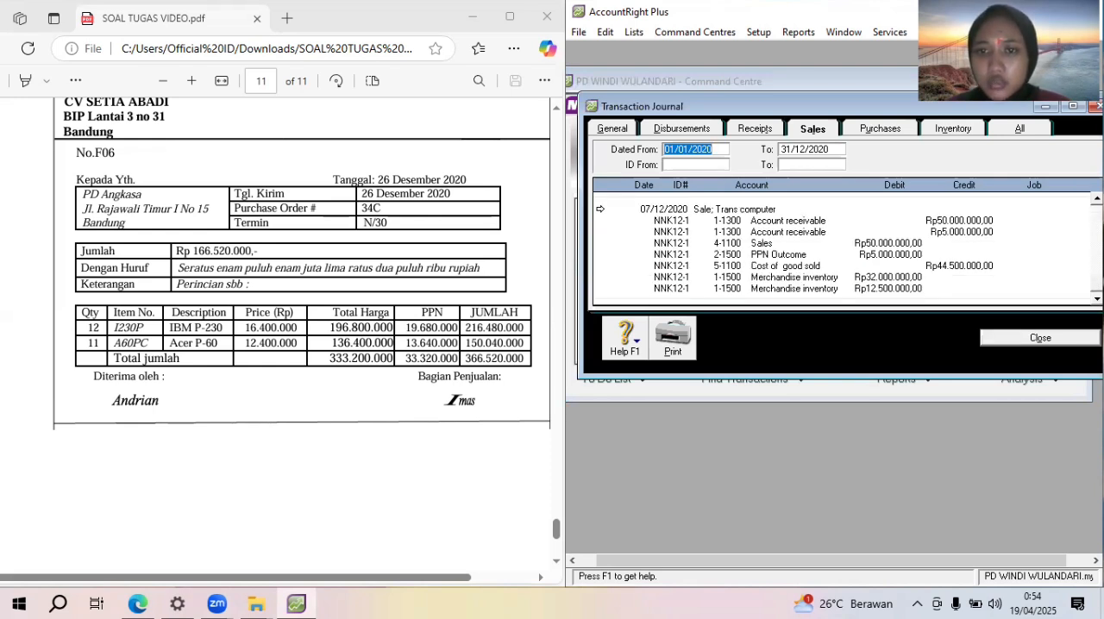
pyautogui.click(600, 209)
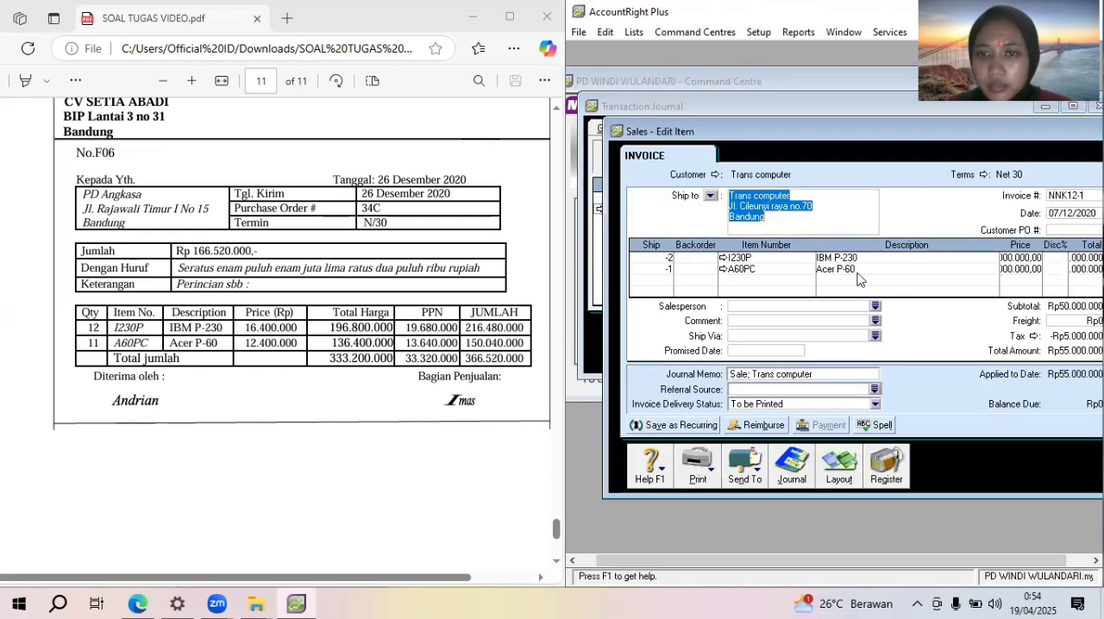
pyautogui.click(723, 258)
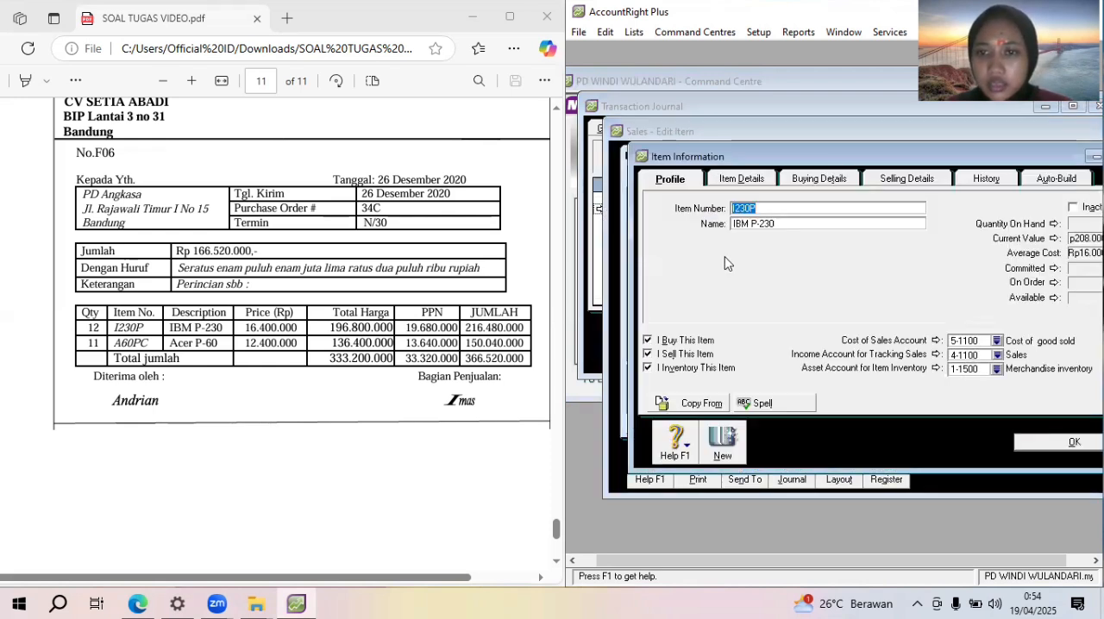
pyautogui.click(996, 356)
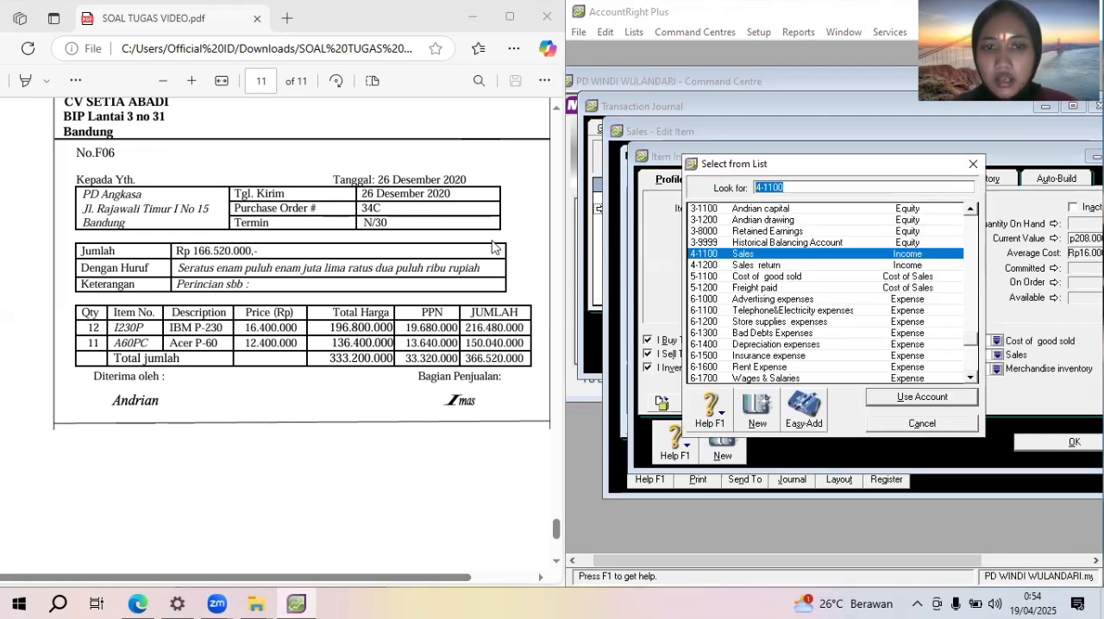
pyautogui.click(786, 267)
pyautogui.click(920, 397)
pyautogui.click(1045, 443)
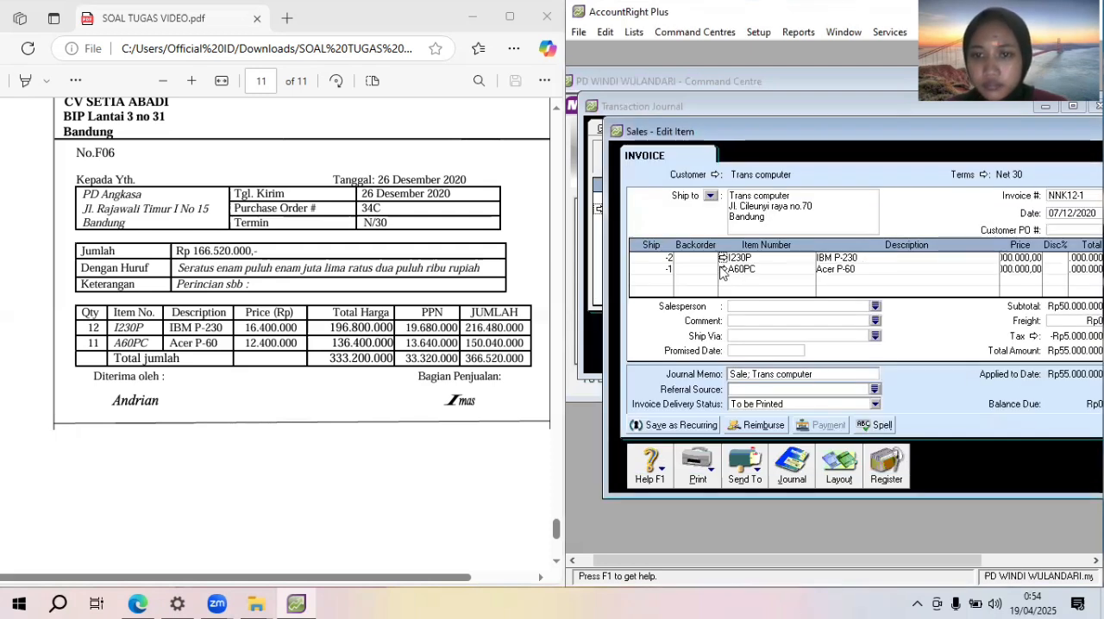
# Set item A60PC's income account for tracking sales to 4-1200 Sales return and close the return and the transaction journal
pyautogui.click(724, 269)
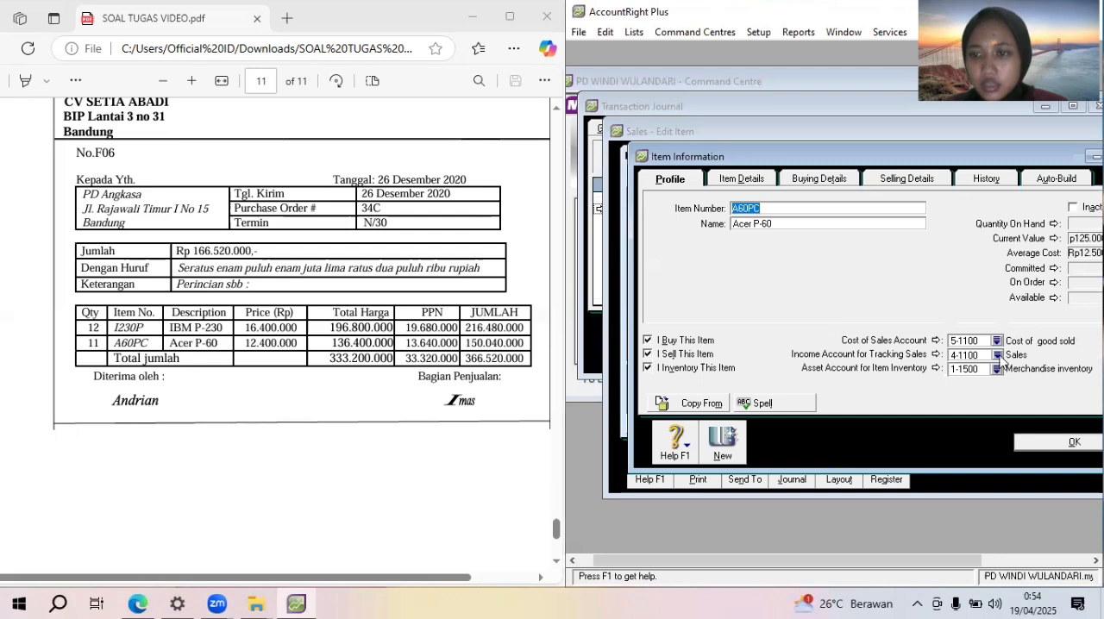
pyautogui.click(997, 356)
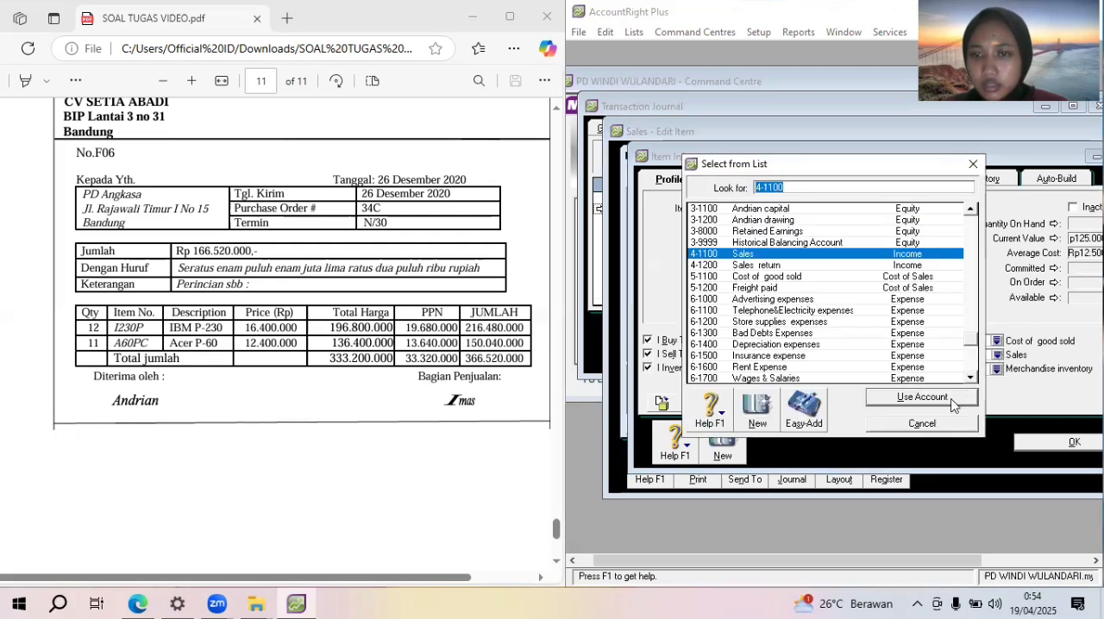
pyautogui.click(922, 266)
pyautogui.click(931, 399)
pyautogui.click(1049, 441)
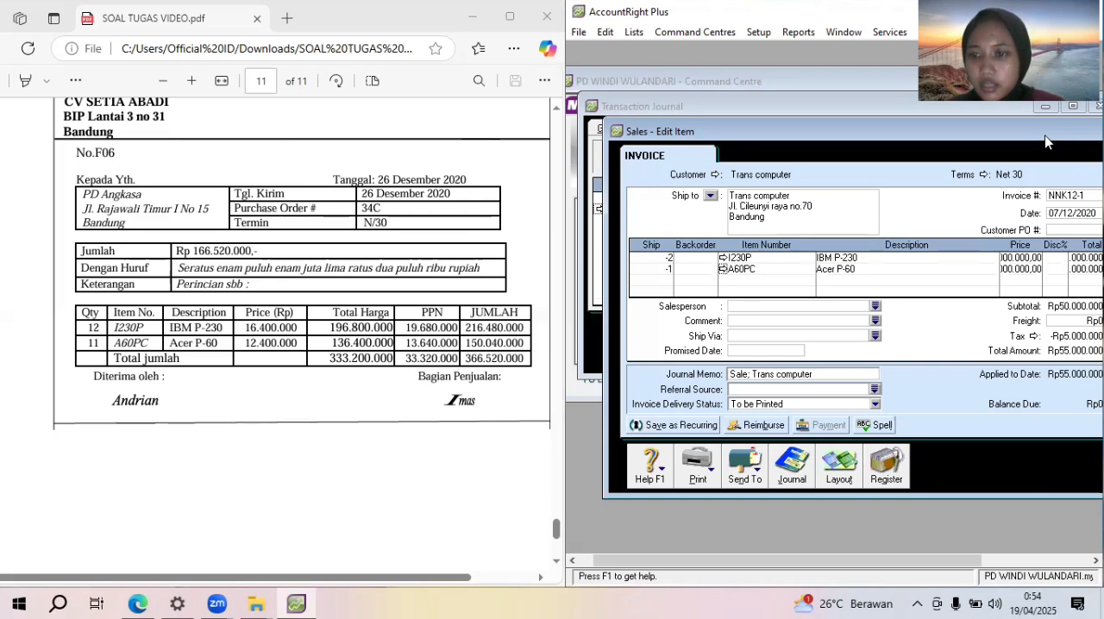
pyautogui.moveTo(1046, 138); pyautogui.dragTo(860, 133)
pyautogui.click(1024, 454)
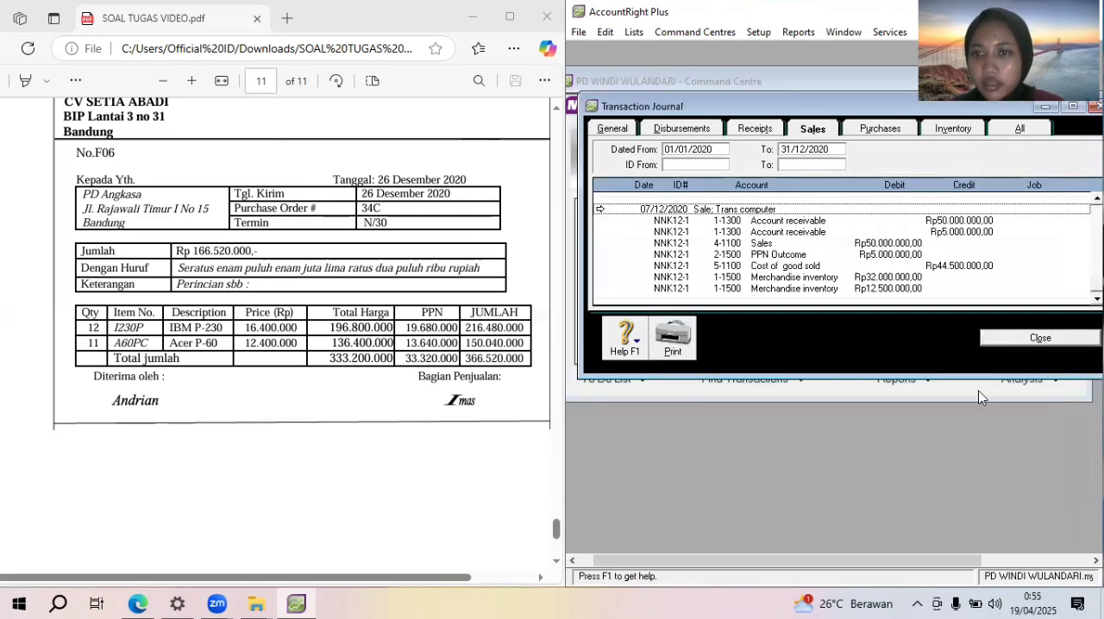
pyautogui.click(1041, 339)
# Check the sales register for outstanding returns and credits, and leave the sales entry without recording anything
pyautogui.click(821, 259)
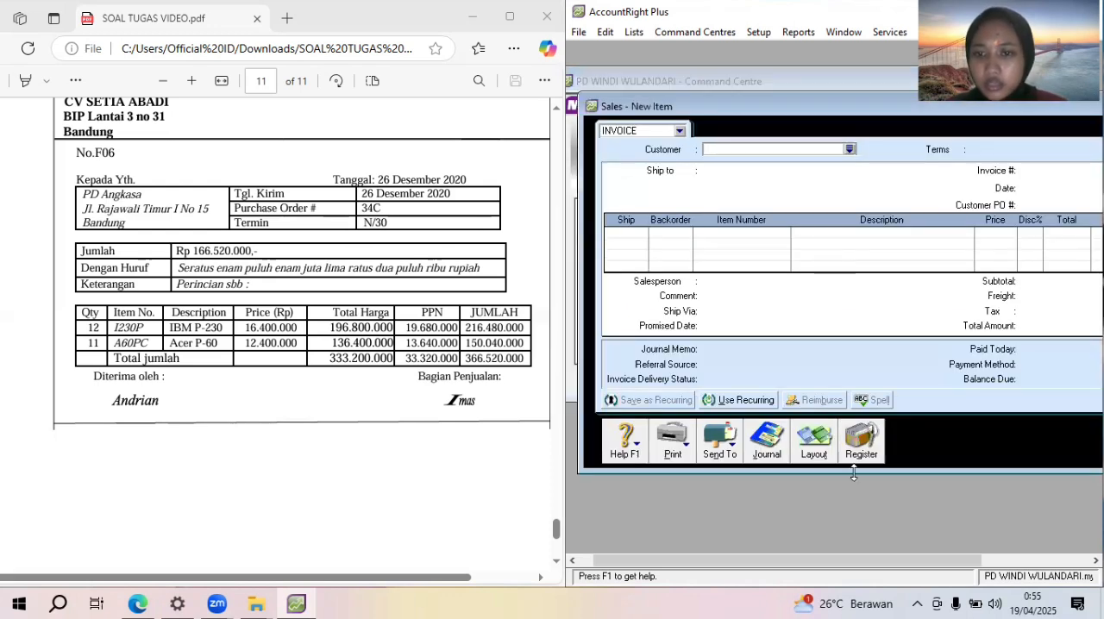
pyautogui.click(865, 444)
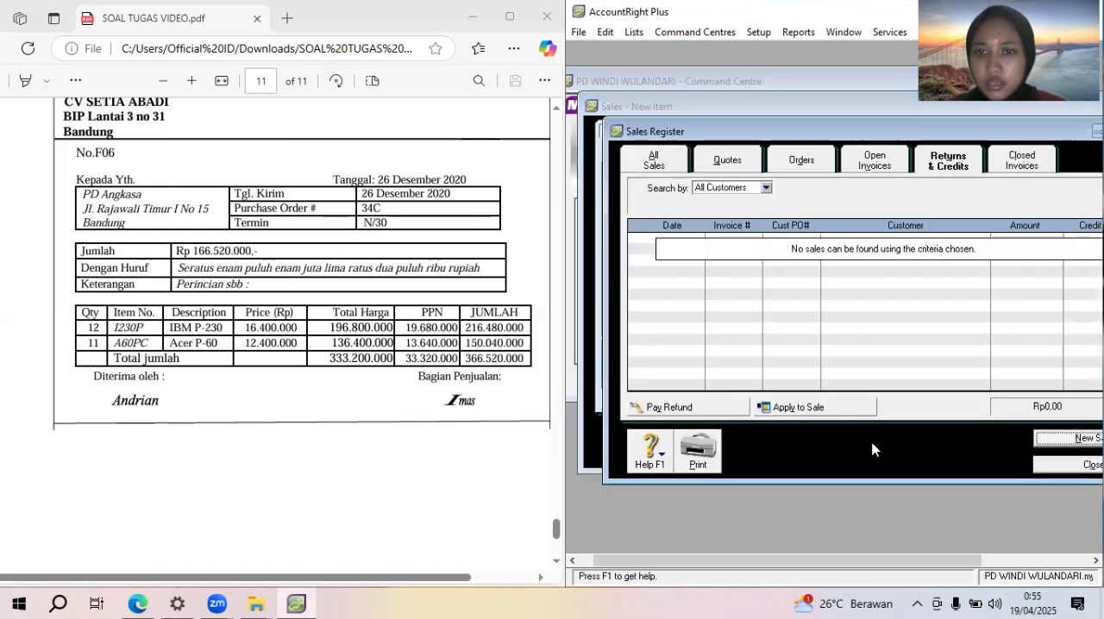
pyautogui.click(962, 158)
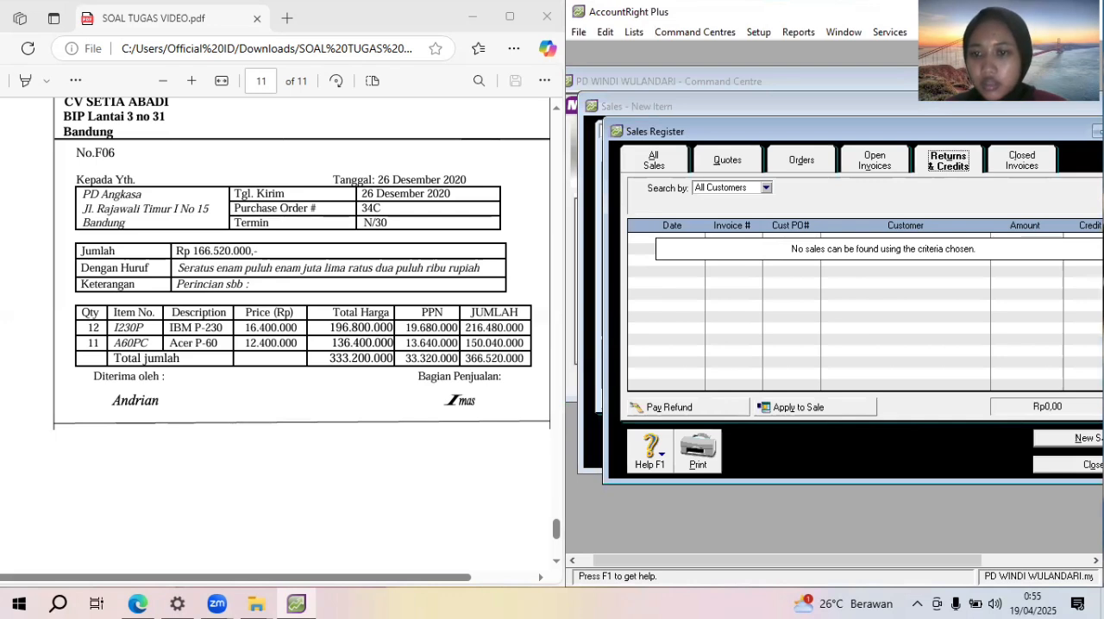
pyautogui.press('Escape')
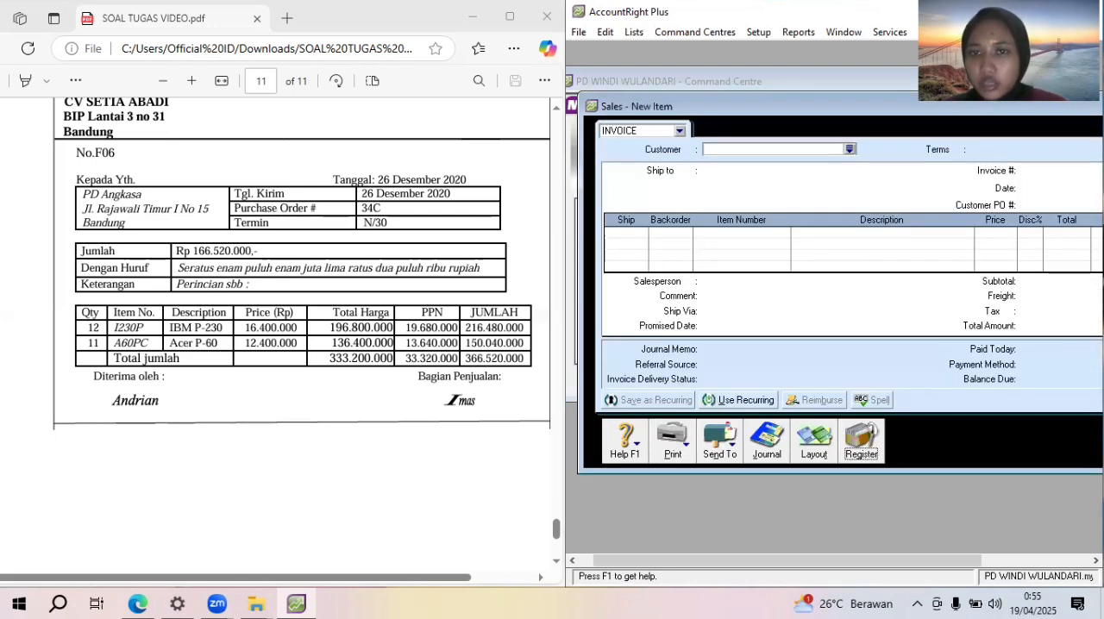
pyautogui.doubleClick(859, 115)
pyautogui.click(1056, 447)
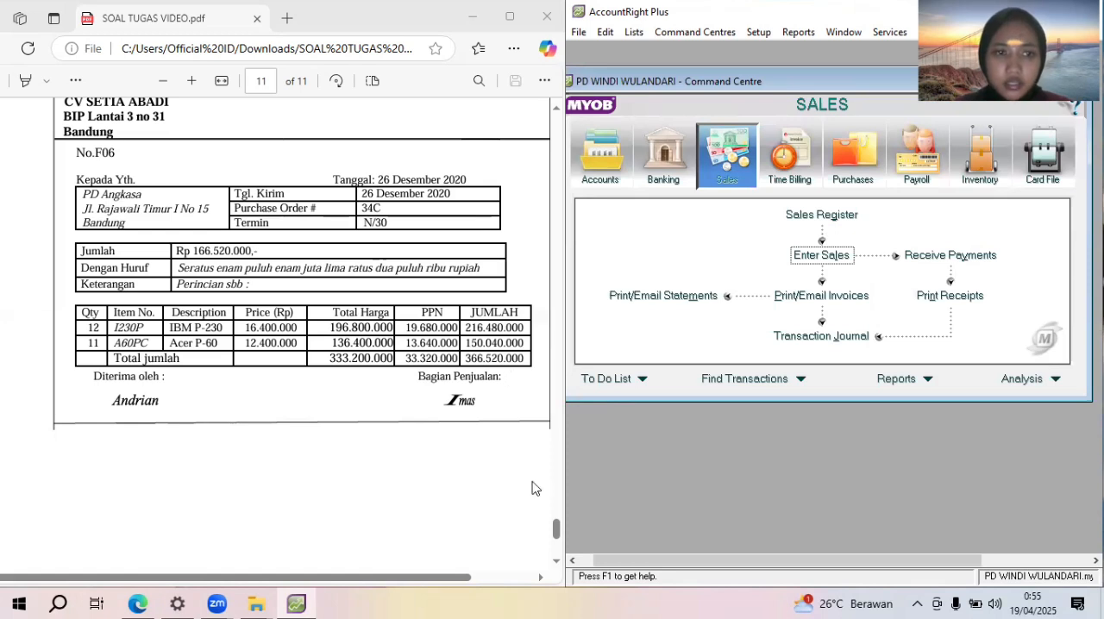
# Start a new purchase bill in the Item layout for the supplier CV Setia abadi
pyautogui.moveTo(553, 536)
pyautogui.mouseDown()
pyautogui.moveTo(553, 489)
pyautogui.moveTo(566, 602)
pyautogui.moveTo(555, 537)
pyautogui.mouseUp()
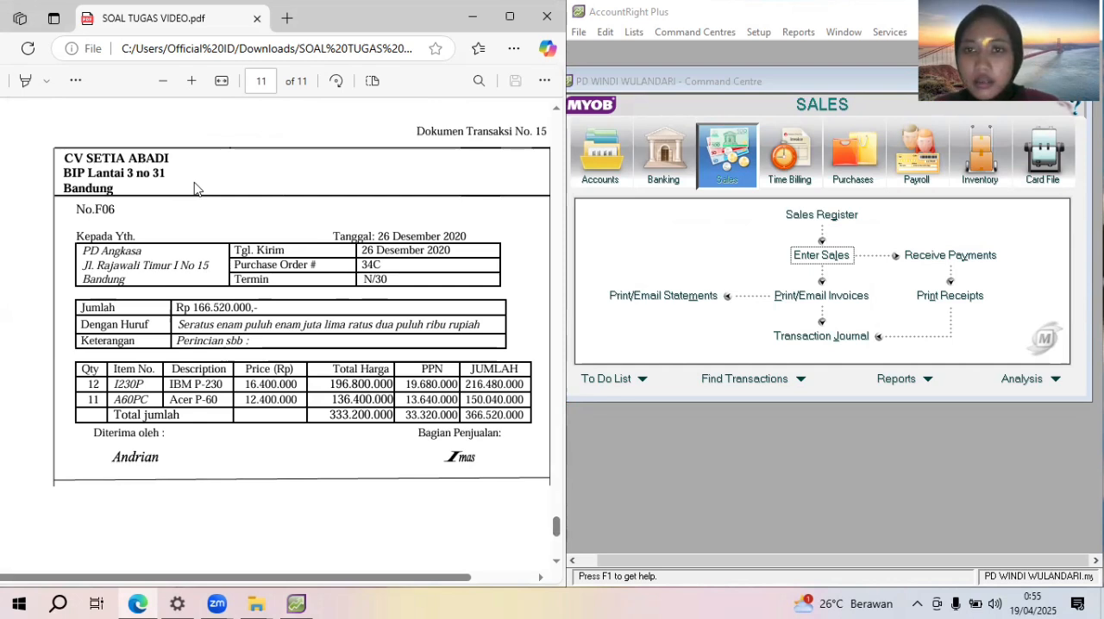
pyautogui.click(654, 88)
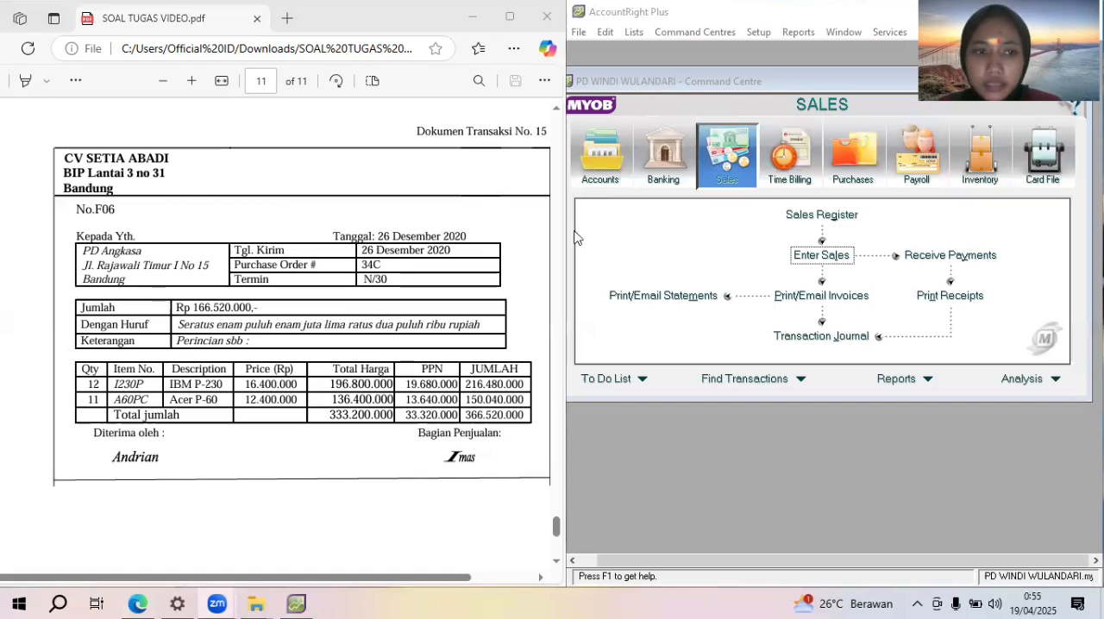
pyautogui.click(368, 281)
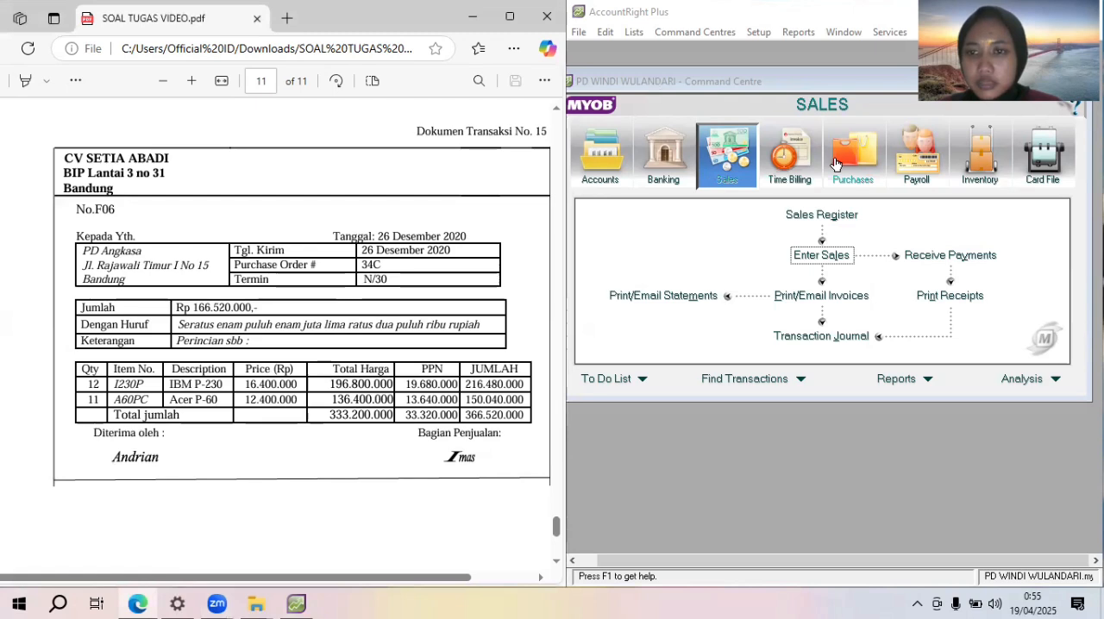
pyautogui.click(835, 164)
pyautogui.click(835, 253)
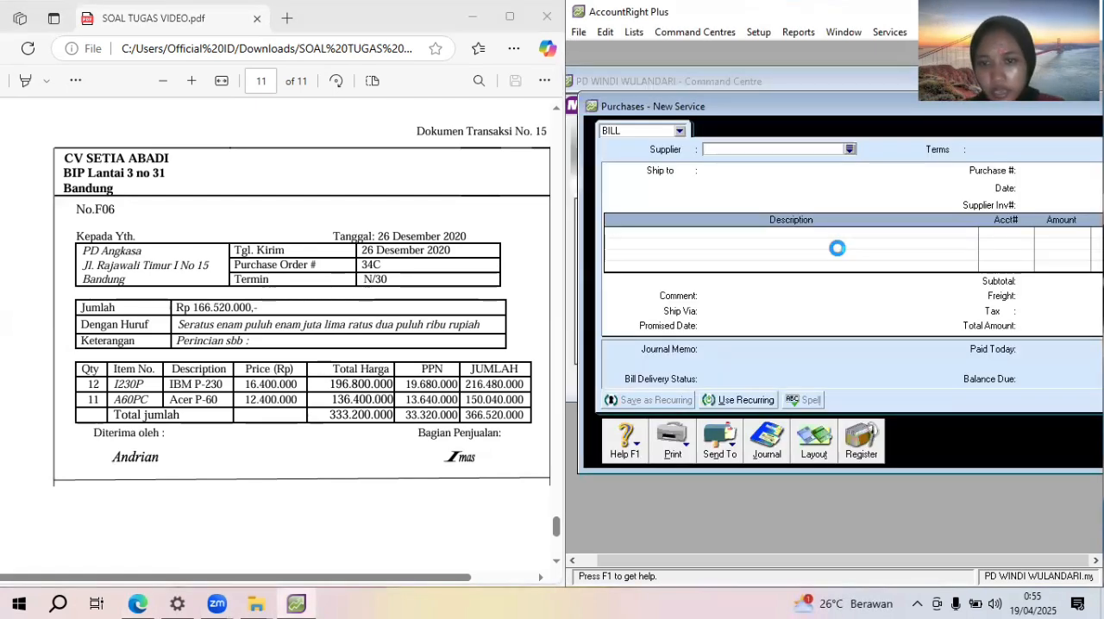
pyautogui.click(814, 457)
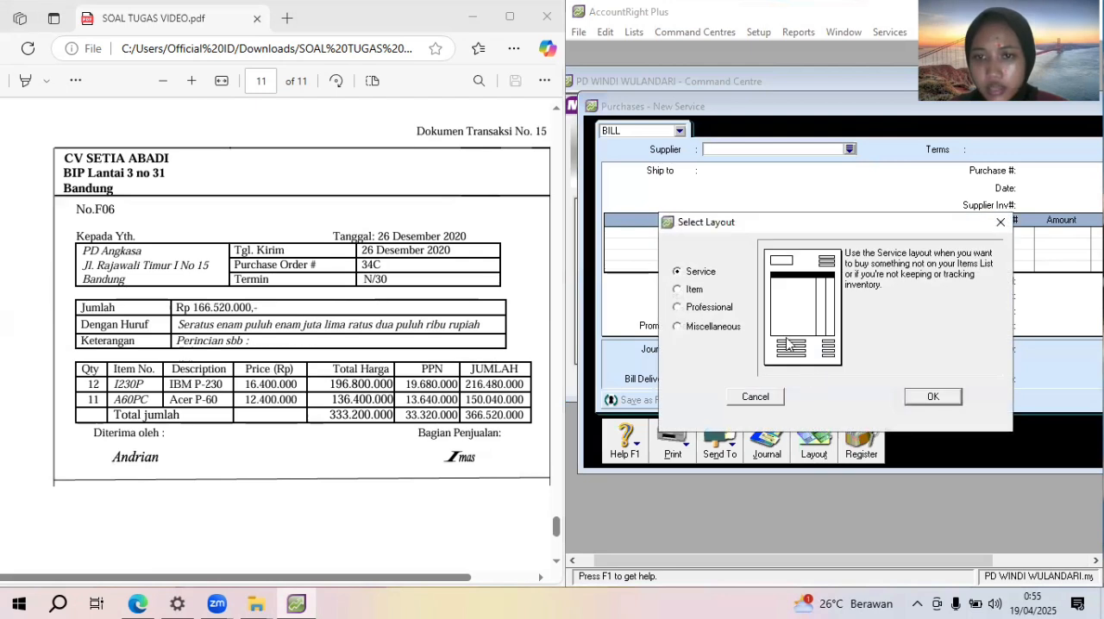
pyautogui.click(690, 291)
pyautogui.click(919, 397)
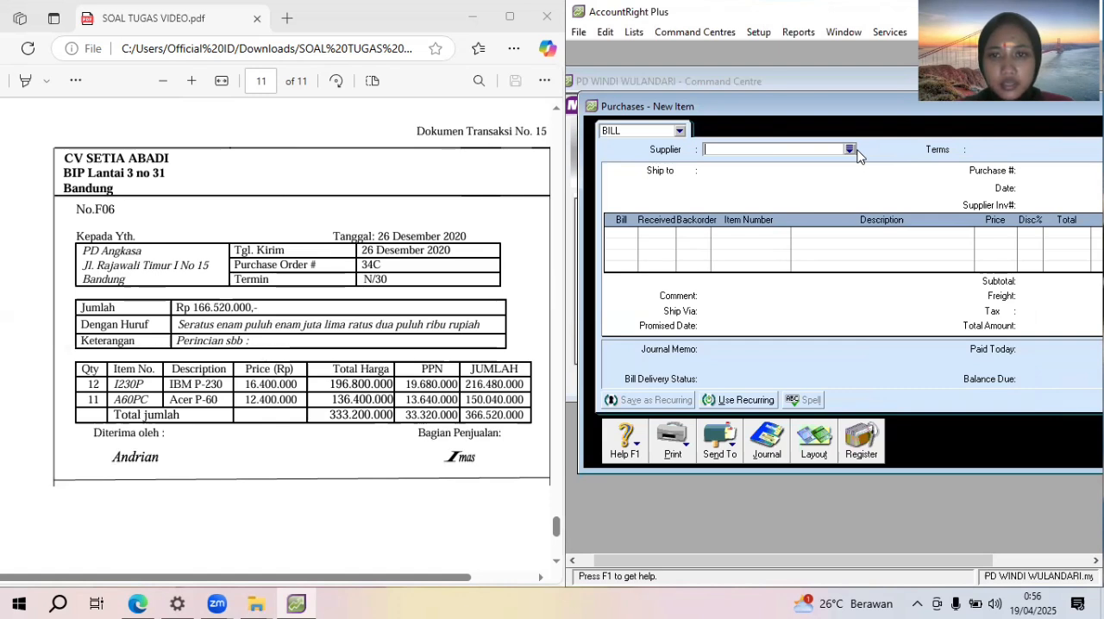
pyautogui.click(850, 150)
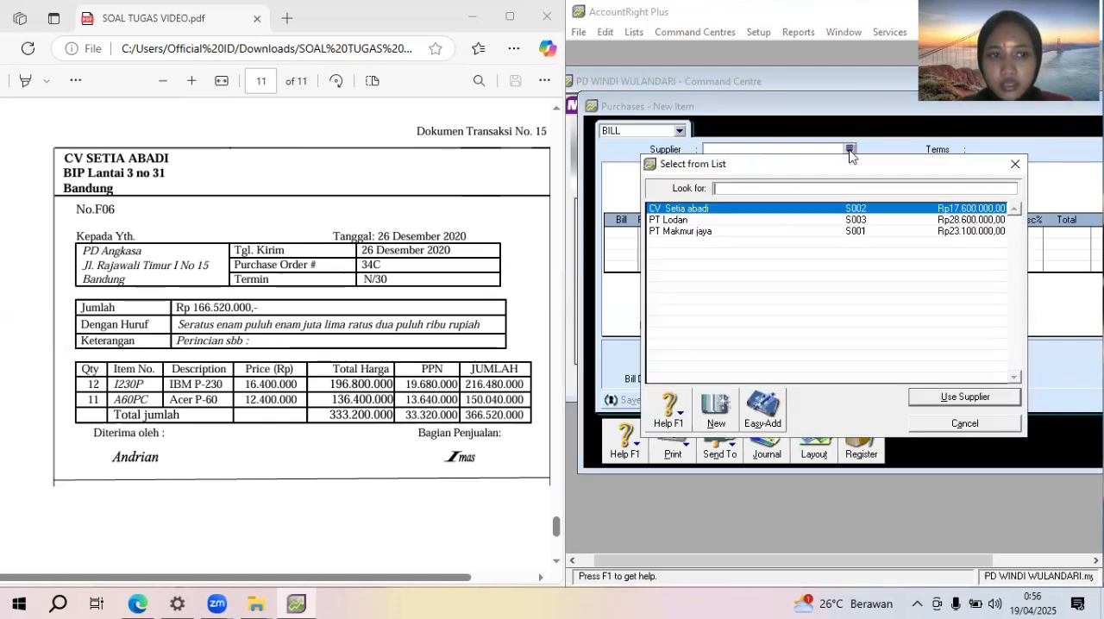
pyautogui.doubleClick(815, 209)
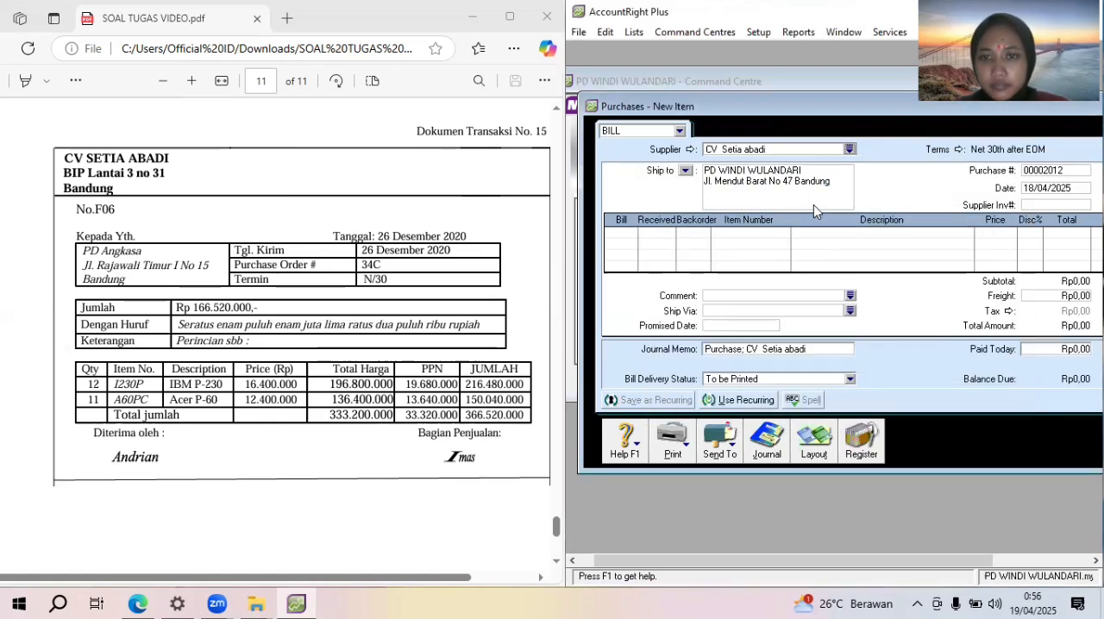
# Set the bill's credit terms to payment in a given number of days, with the balance due in 30 days
pyautogui.click(959, 149)
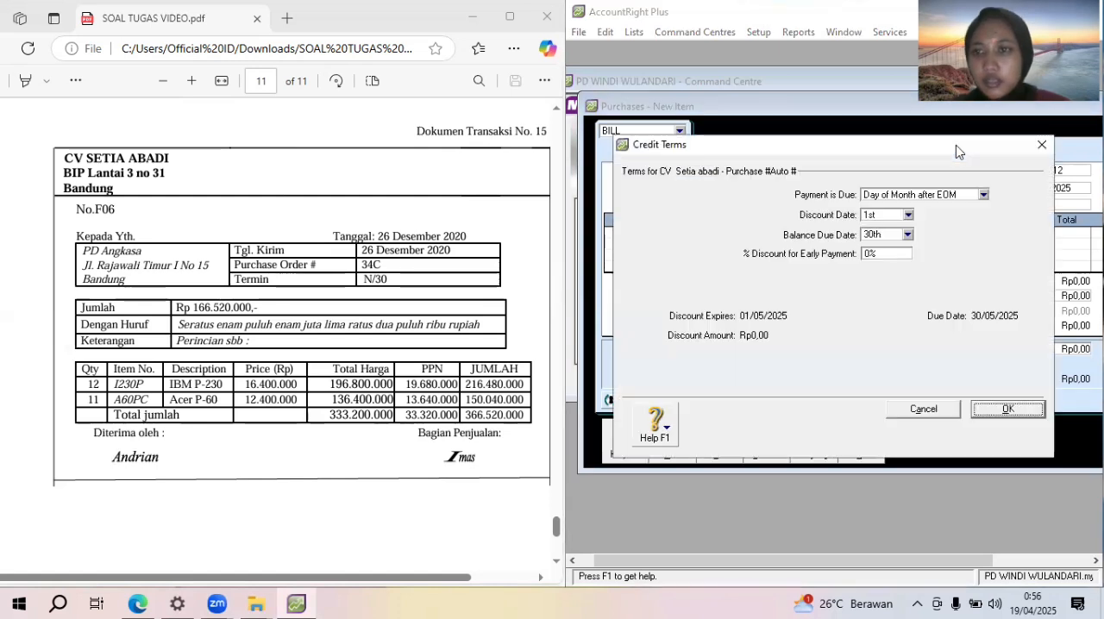
pyautogui.click(981, 195)
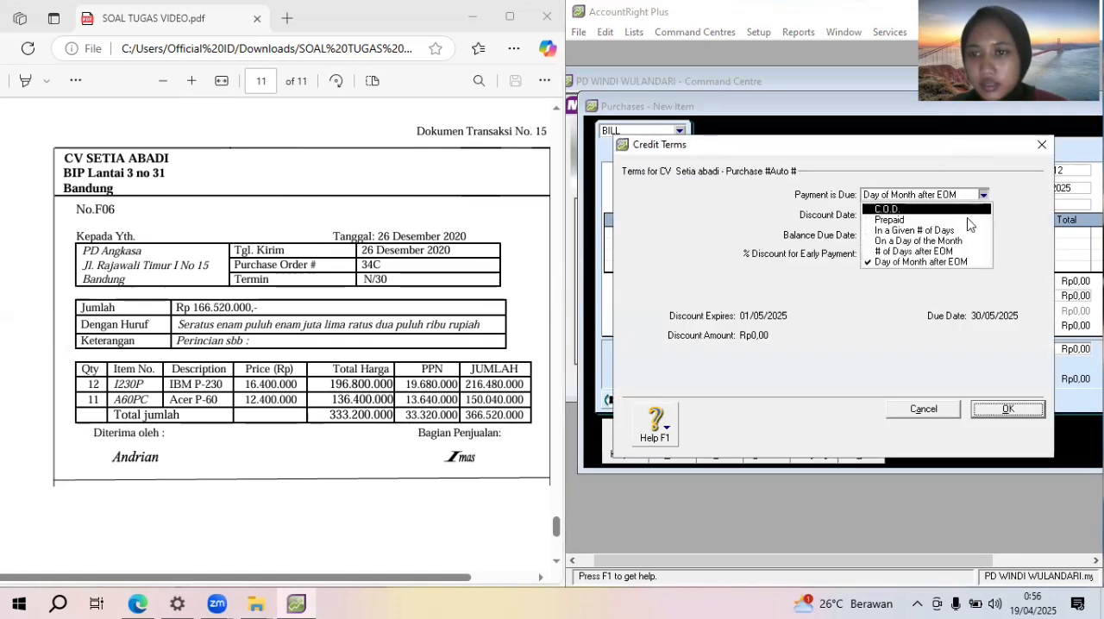
pyautogui.click(965, 226)
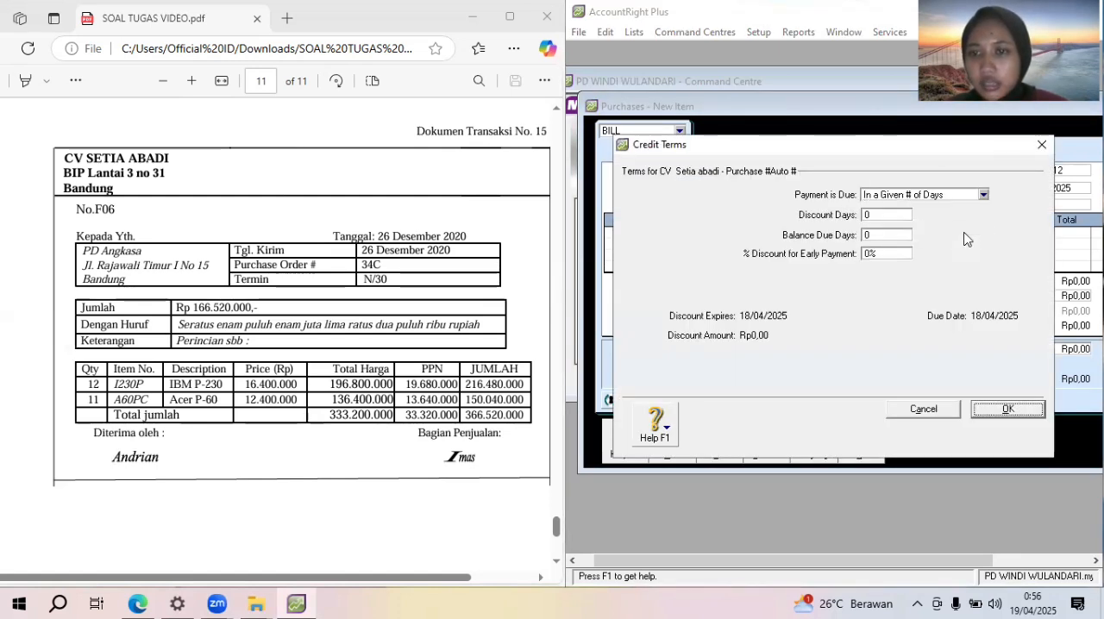
pyautogui.click(876, 234)
pyautogui.write('30')
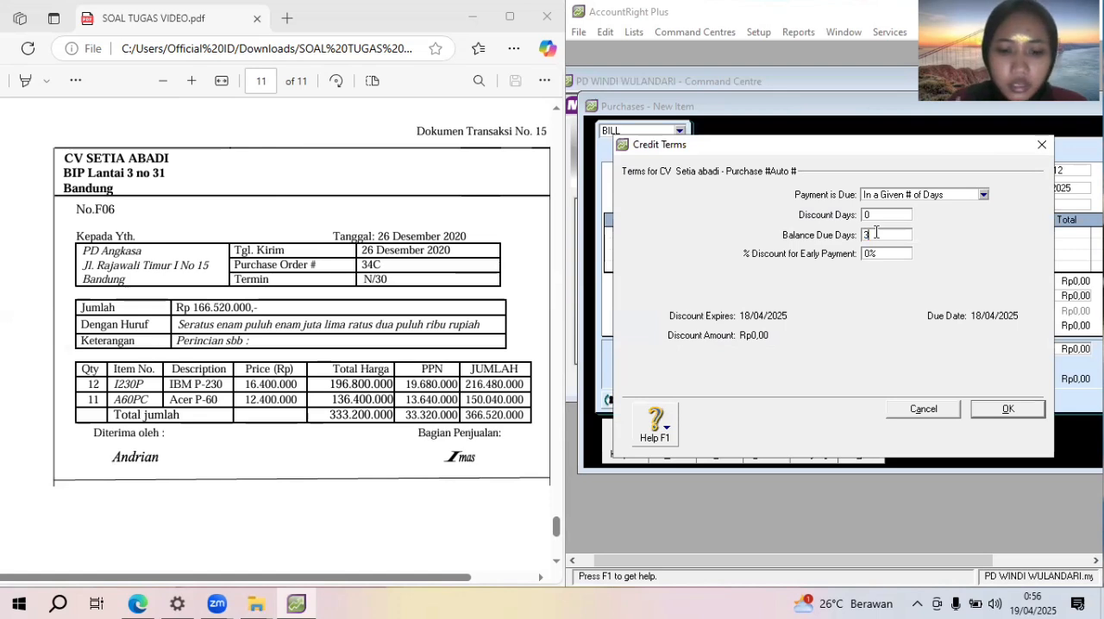
pyautogui.click(1008, 410)
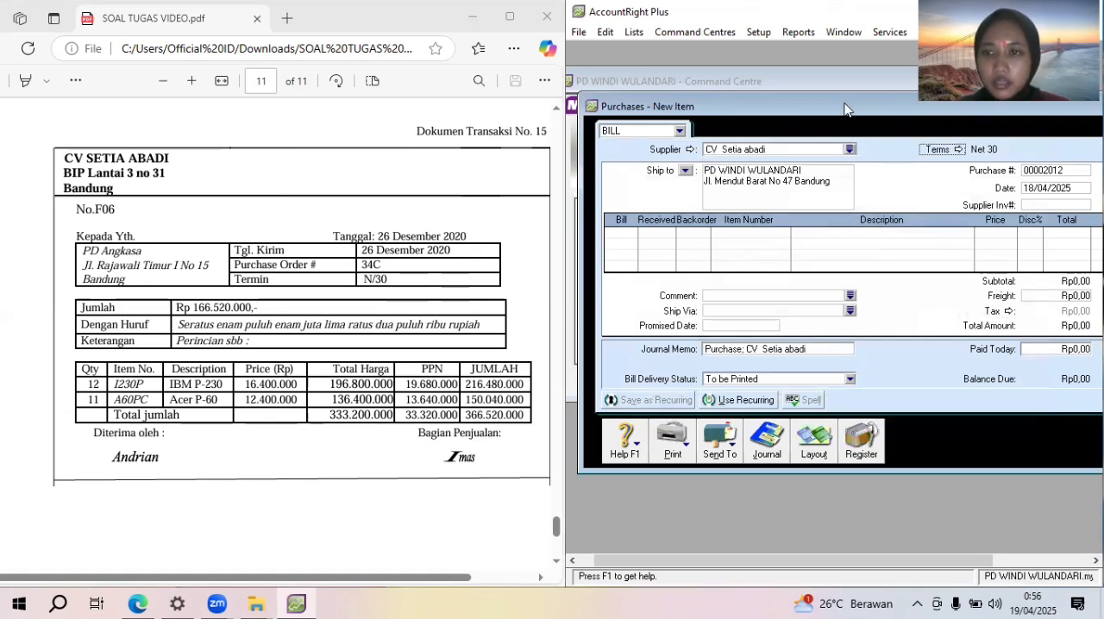
# Make the bill not tax inclusive, and set its purchase number to F06 and its date to 26/12/2020
pyautogui.moveTo(844, 109); pyautogui.dragTo(732, 118)
pyautogui.click(1054, 161)
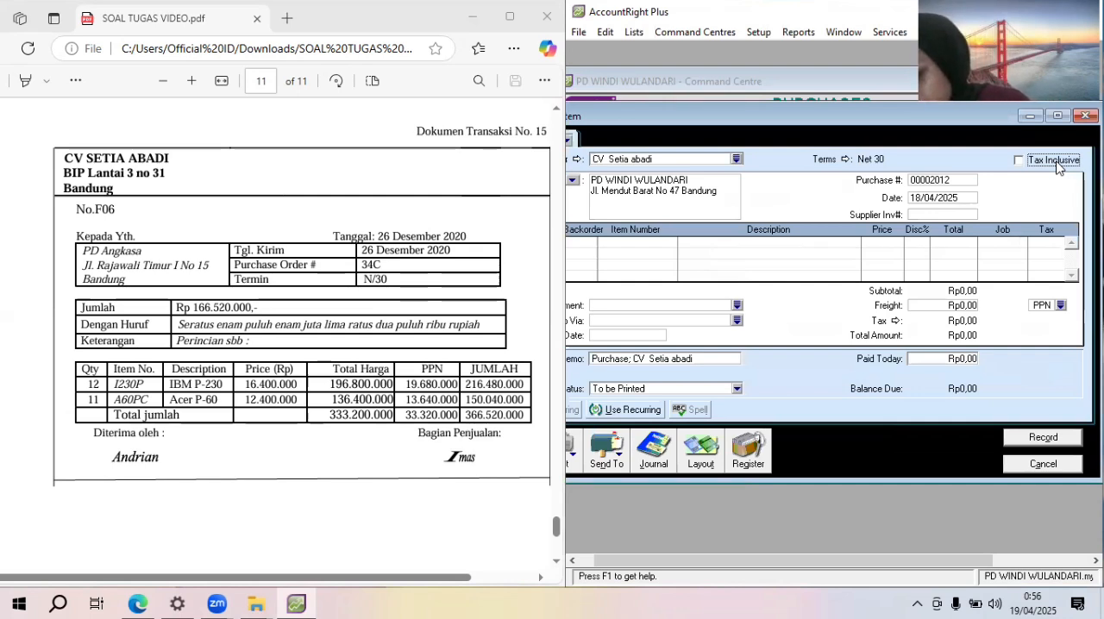
pyautogui.click(963, 179)
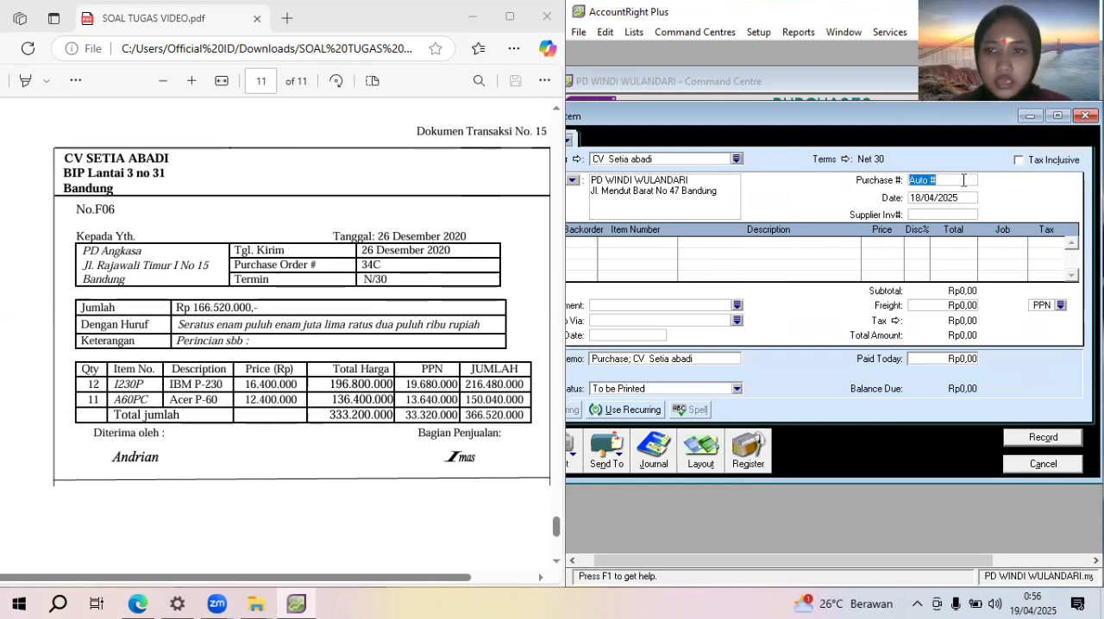
pyautogui.write('F')
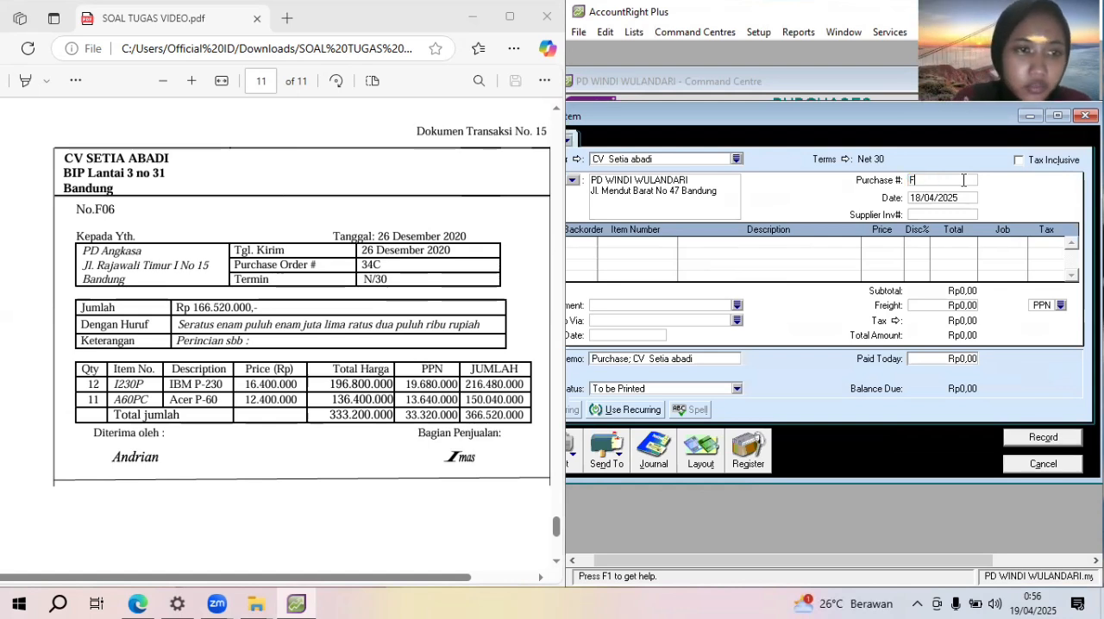
pyautogui.write('06')
pyautogui.press('Tab')
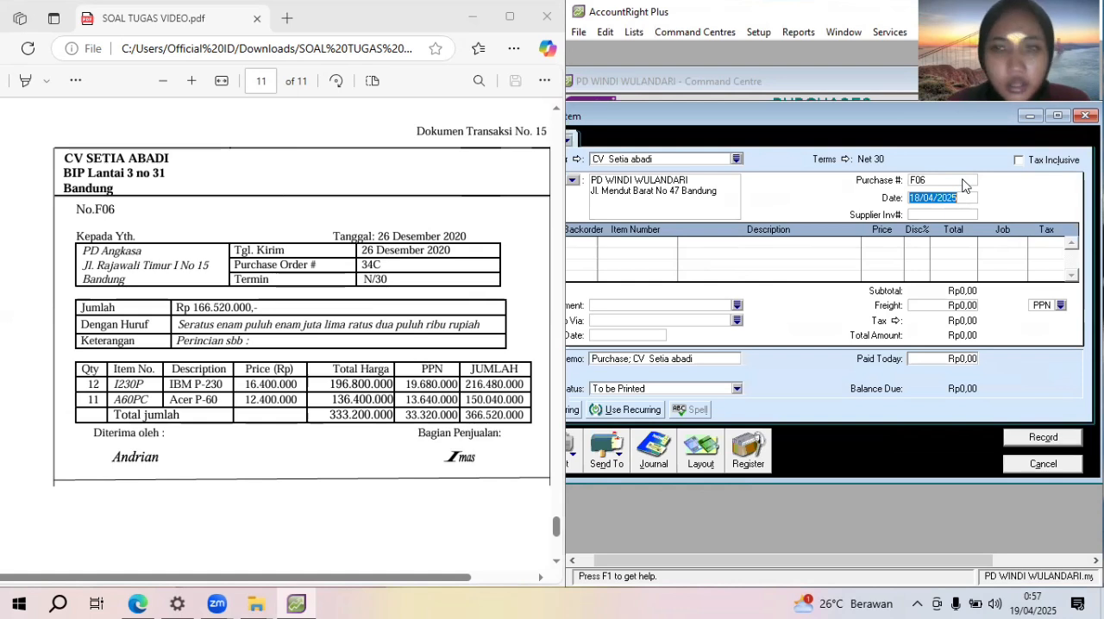
pyautogui.write('3')
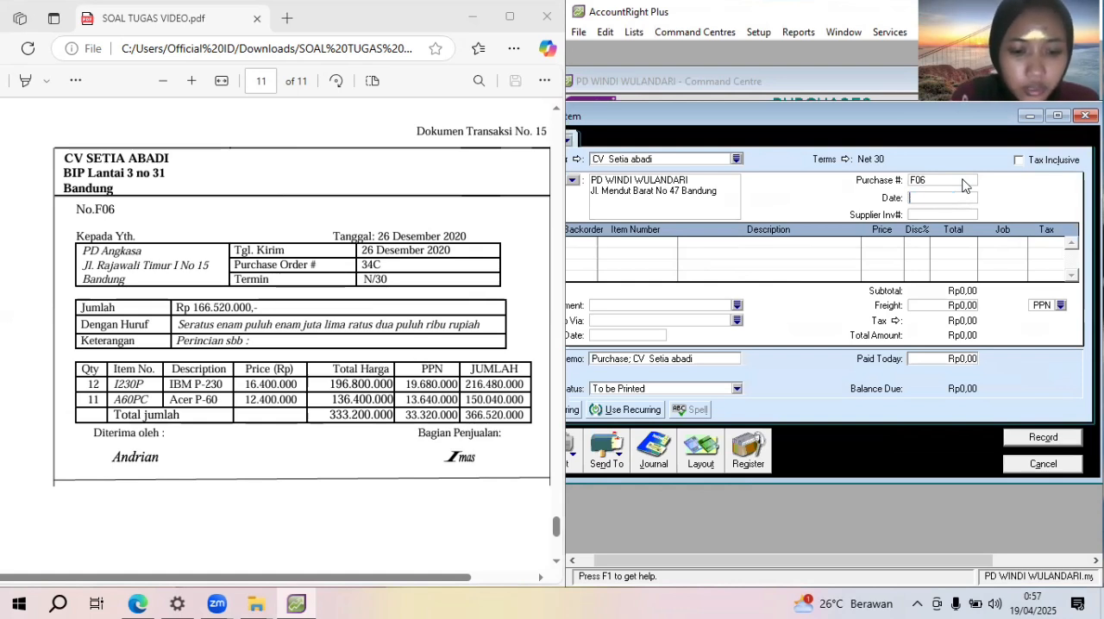
pyautogui.write('6/12/2020')
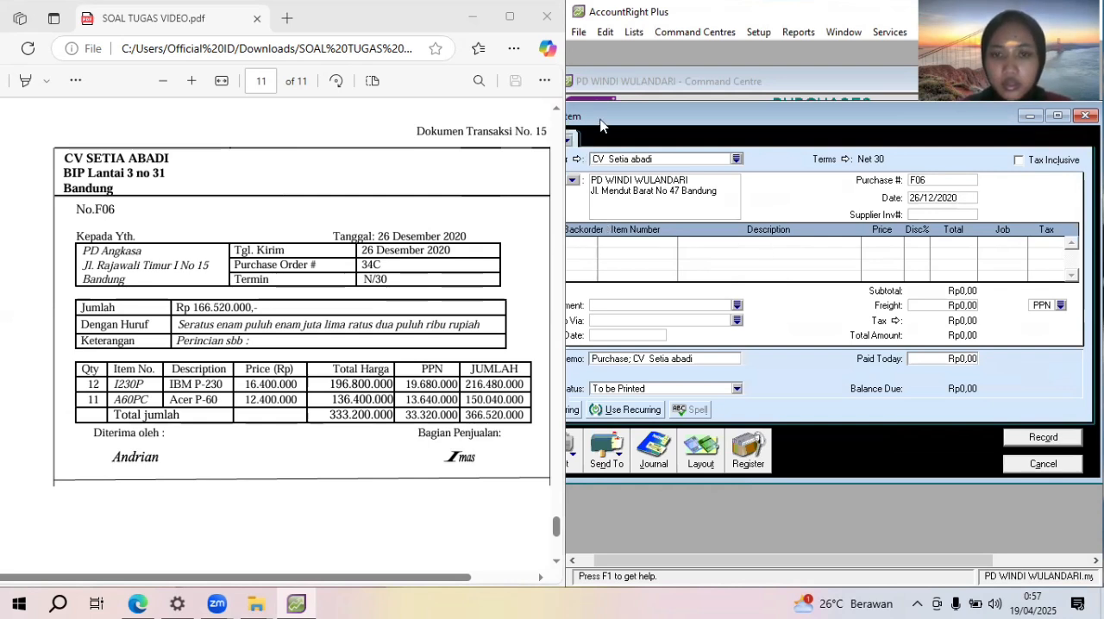
# Enter the bill's first line for 12 units of item I230P (IBM P-230) at a price of 16400000
pyautogui.moveTo(602, 125); pyautogui.dragTo(692, 127)
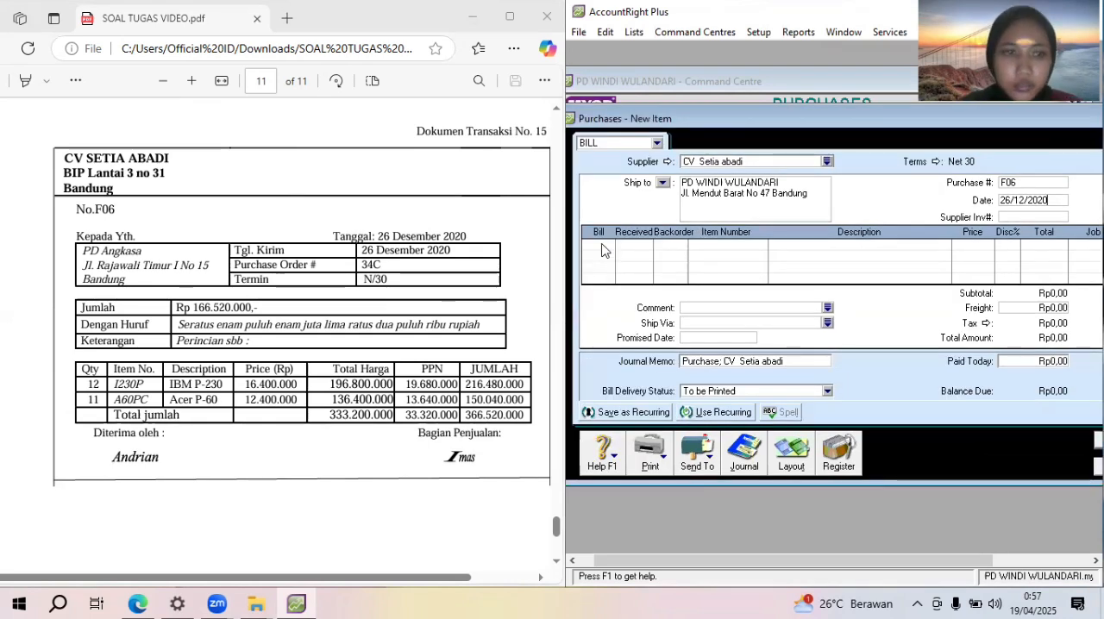
pyautogui.write('12')
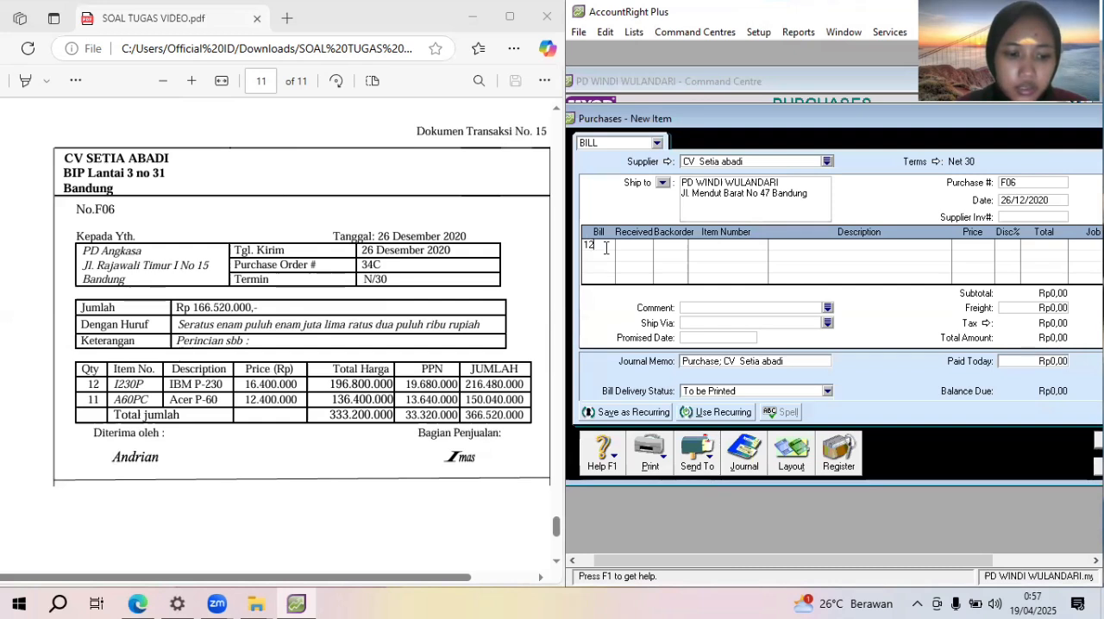
pyautogui.press('Tab')
pyautogui.press('Tab')
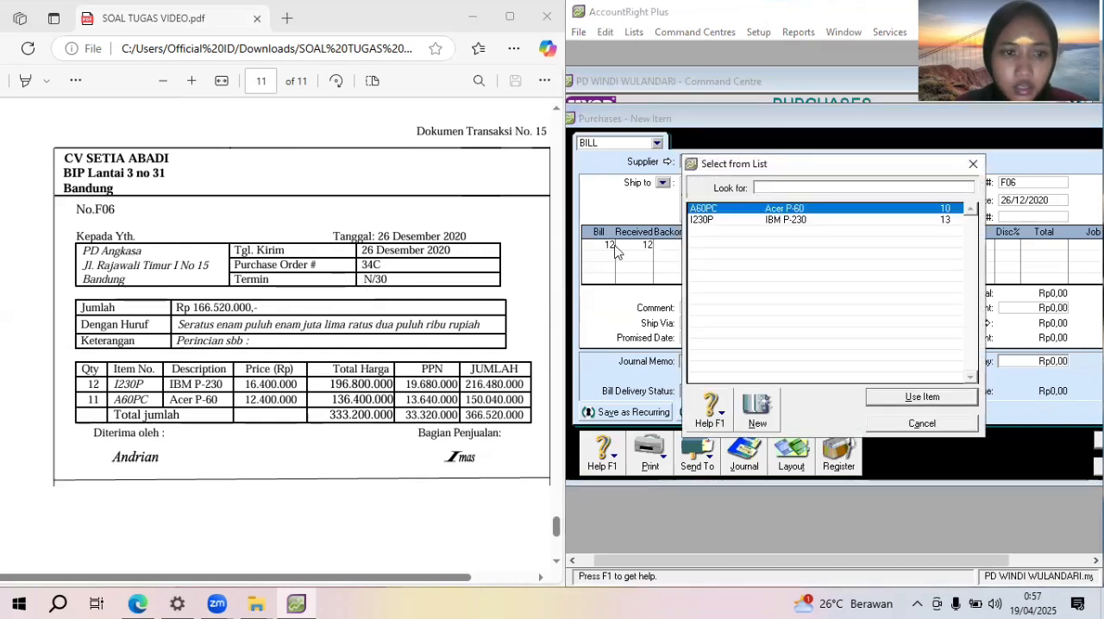
pyautogui.doubleClick(826, 221)
pyautogui.press('Tab')
pyautogui.click(965, 245)
pyautogui.write('16400')
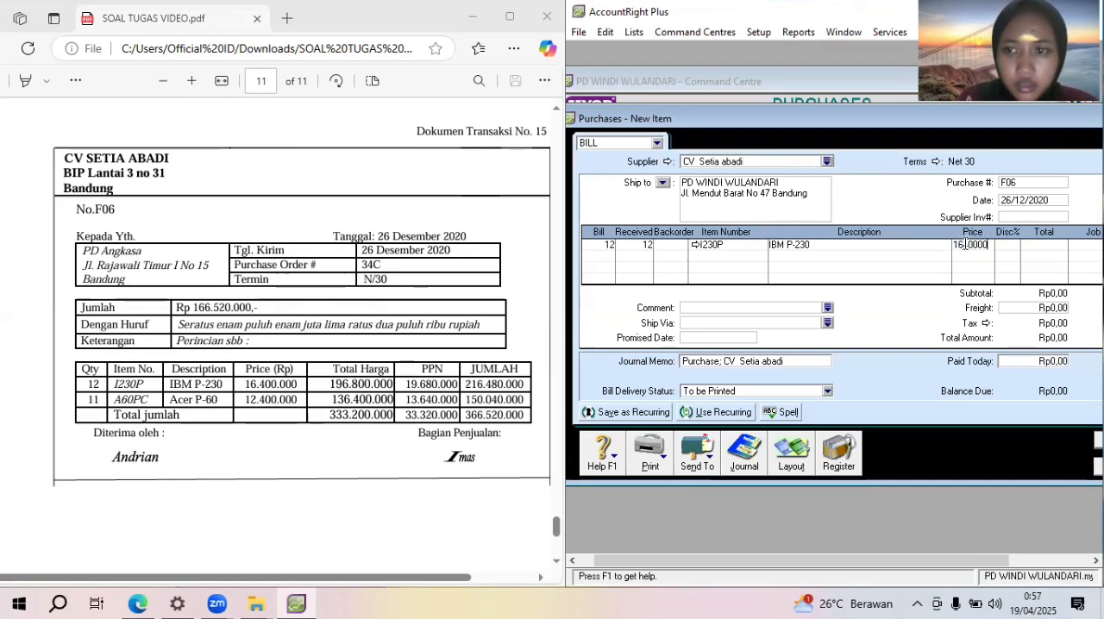
pyautogui.write('000')
pyautogui.press('Tab')
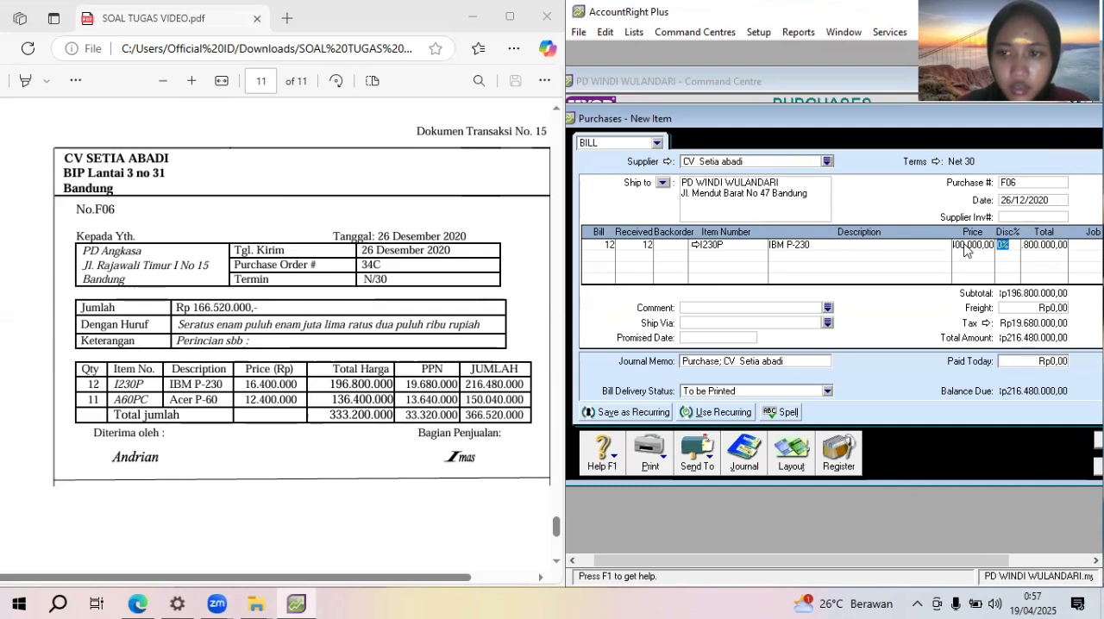
# Enter the bill's second line for 11 units of item A60PC (Acer P-60) at a price of 12400000
pyautogui.click(607, 251)
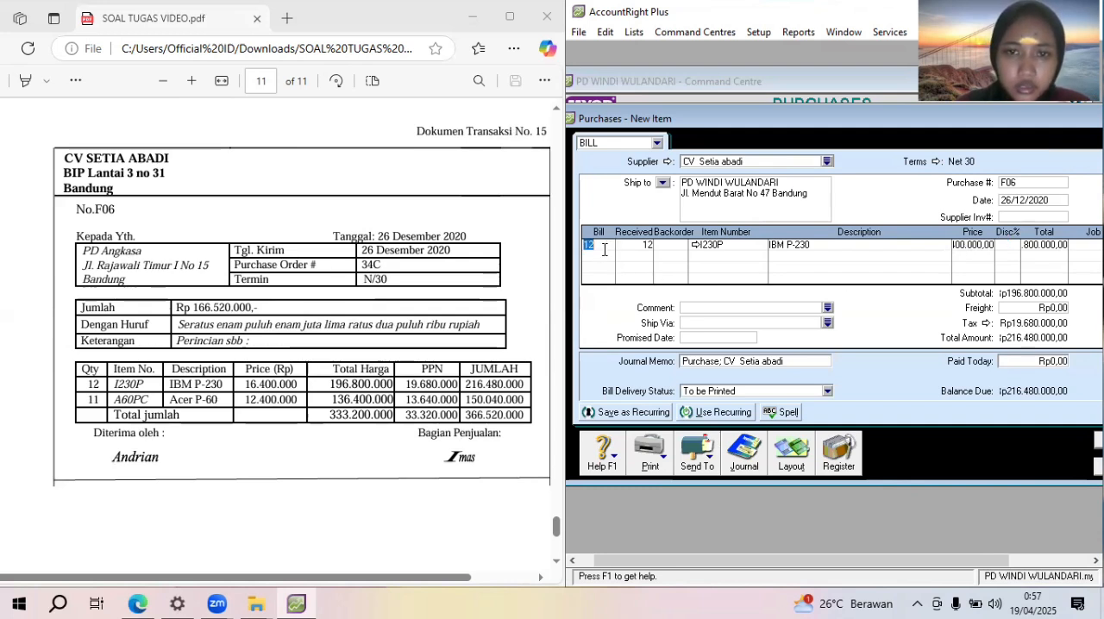
pyautogui.click(612, 255)
pyautogui.write('11')
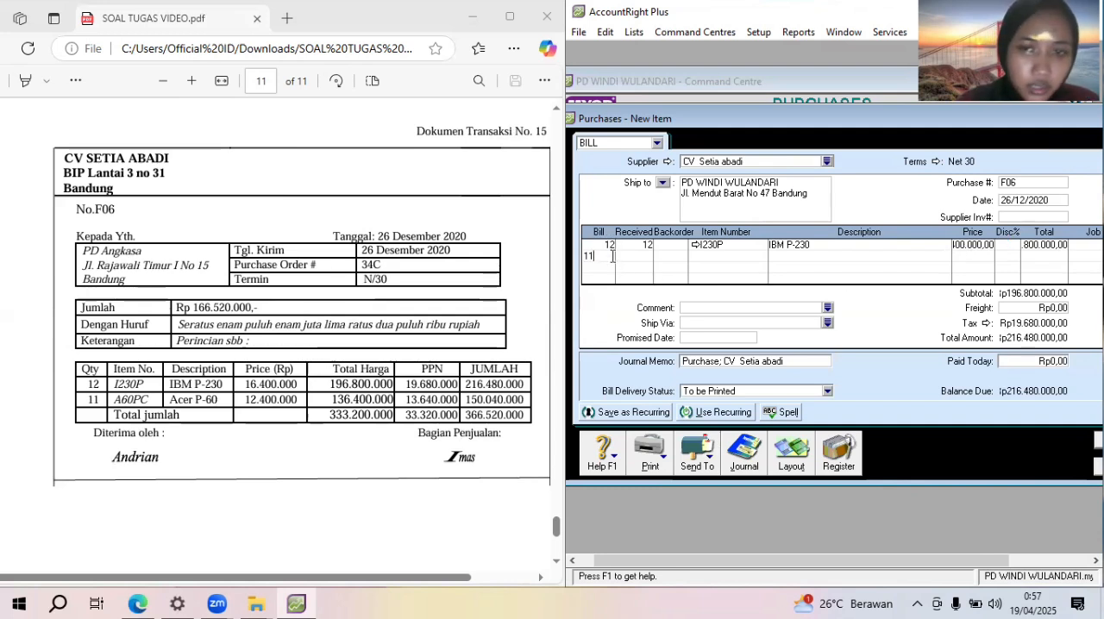
pyautogui.press('Tab')
pyautogui.press('Tab')
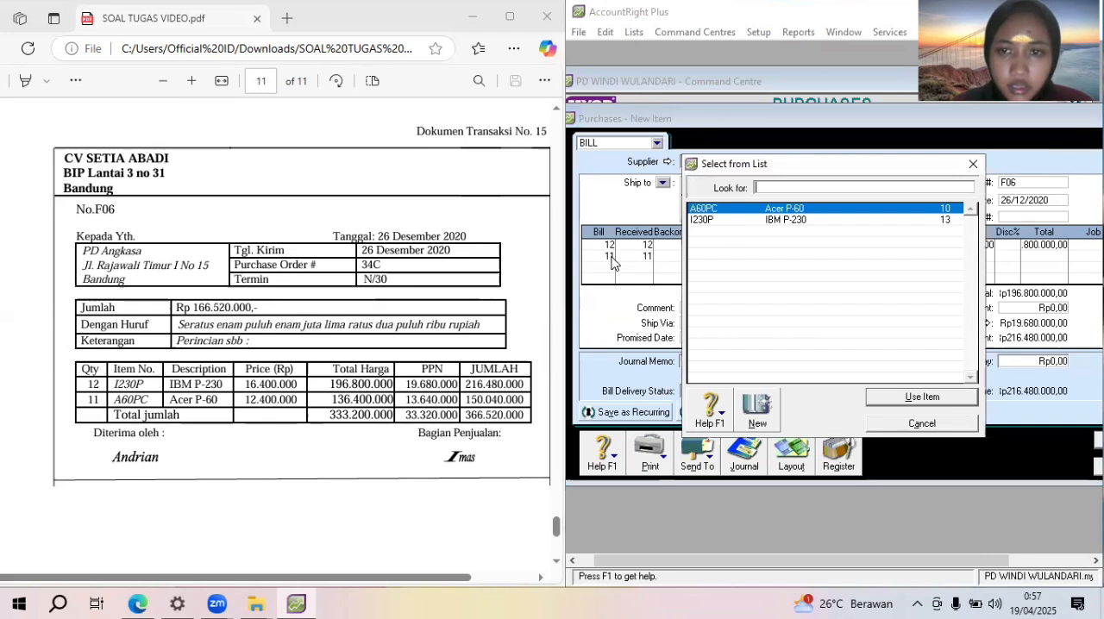
pyautogui.doubleClick(728, 212)
pyautogui.press('Tab')
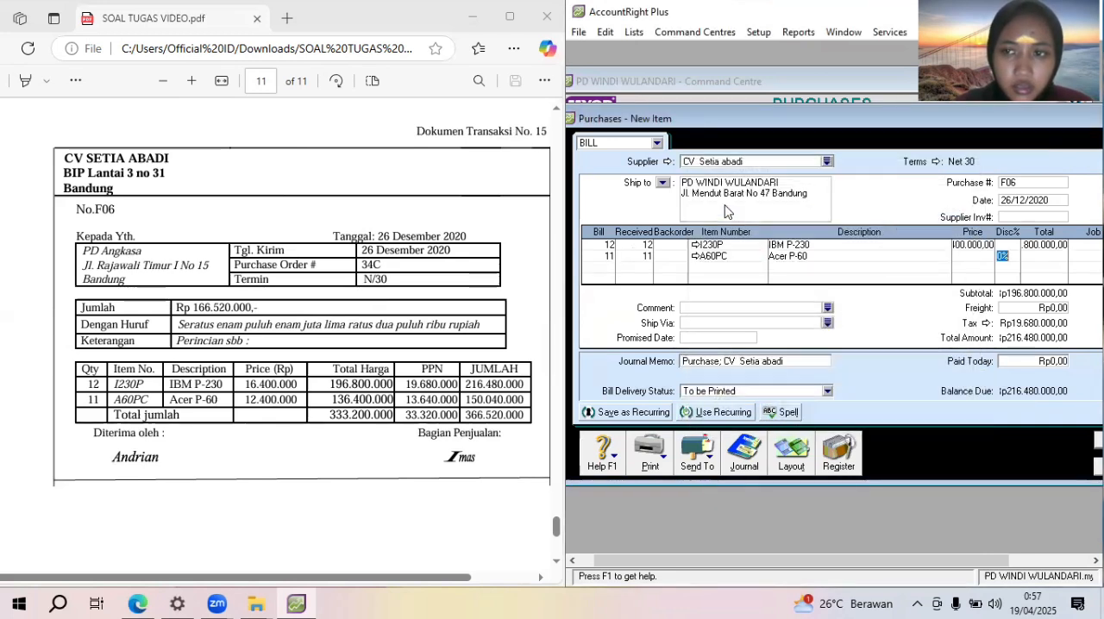
pyautogui.click(979, 255)
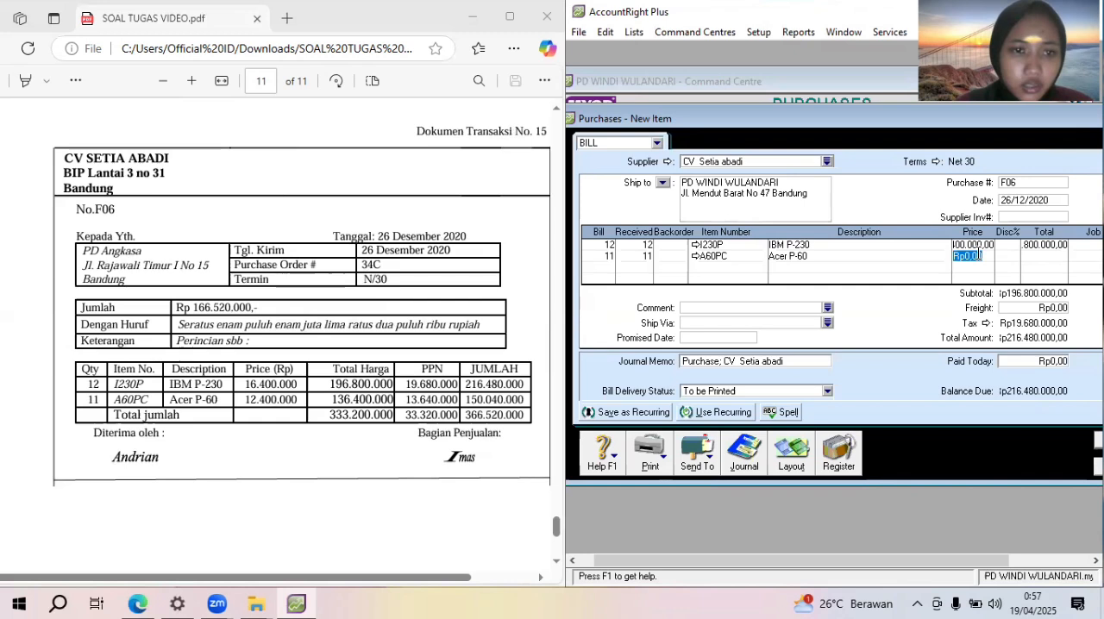
pyautogui.write('12400')
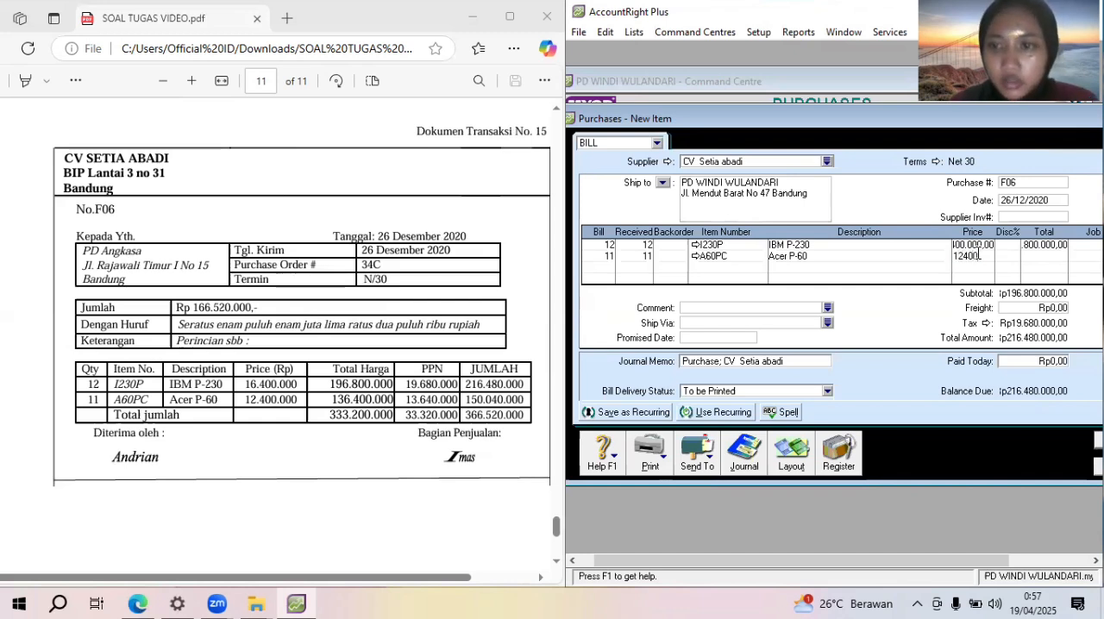
pyautogui.write('000')
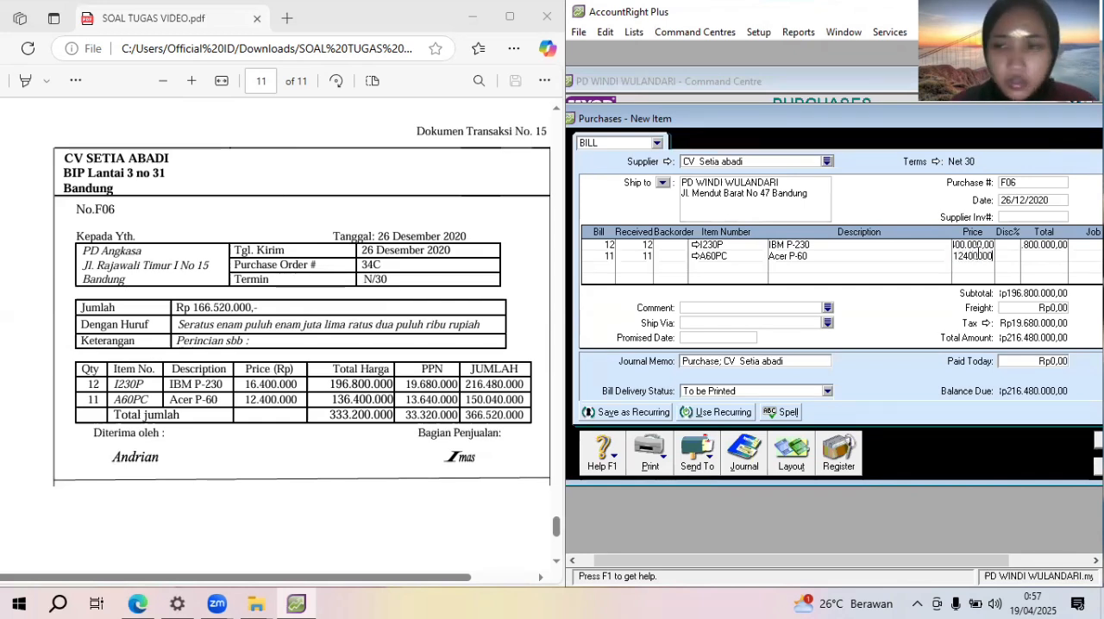
pyautogui.press('Tab')
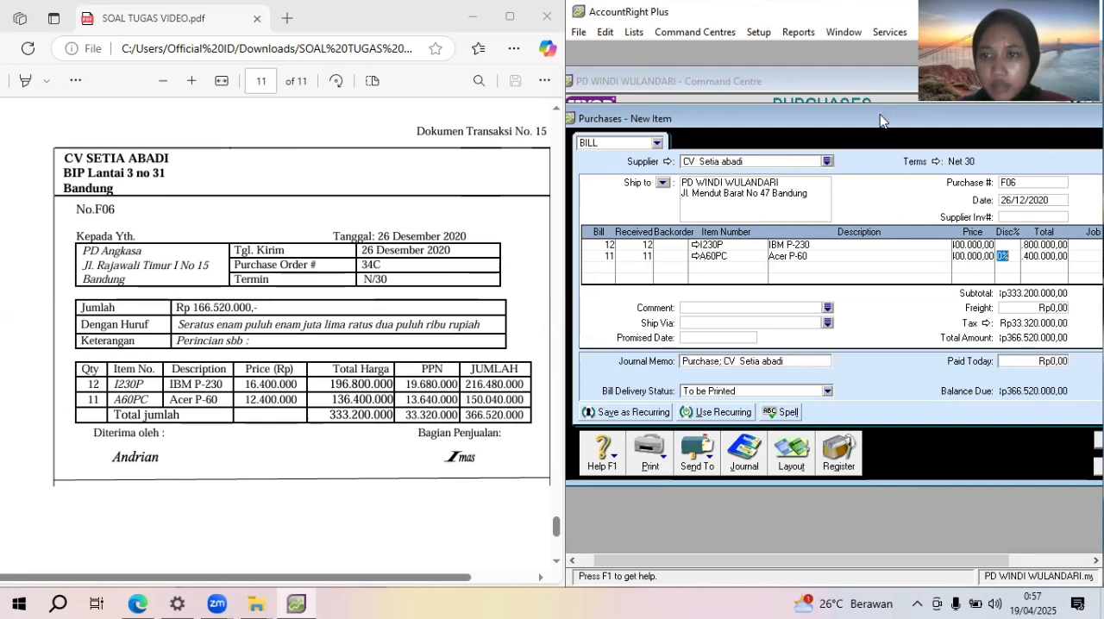
# Record the bill without changing its tax code, and leave the purchase entry
pyautogui.moveTo(882, 120); pyautogui.dragTo(812, 112)
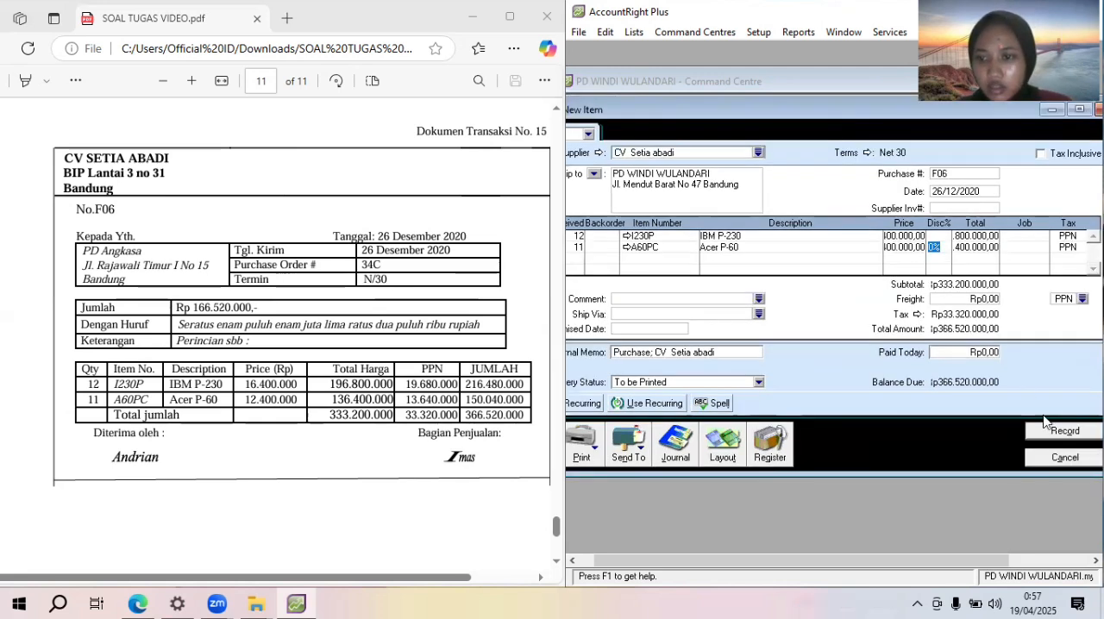
pyautogui.click(1067, 432)
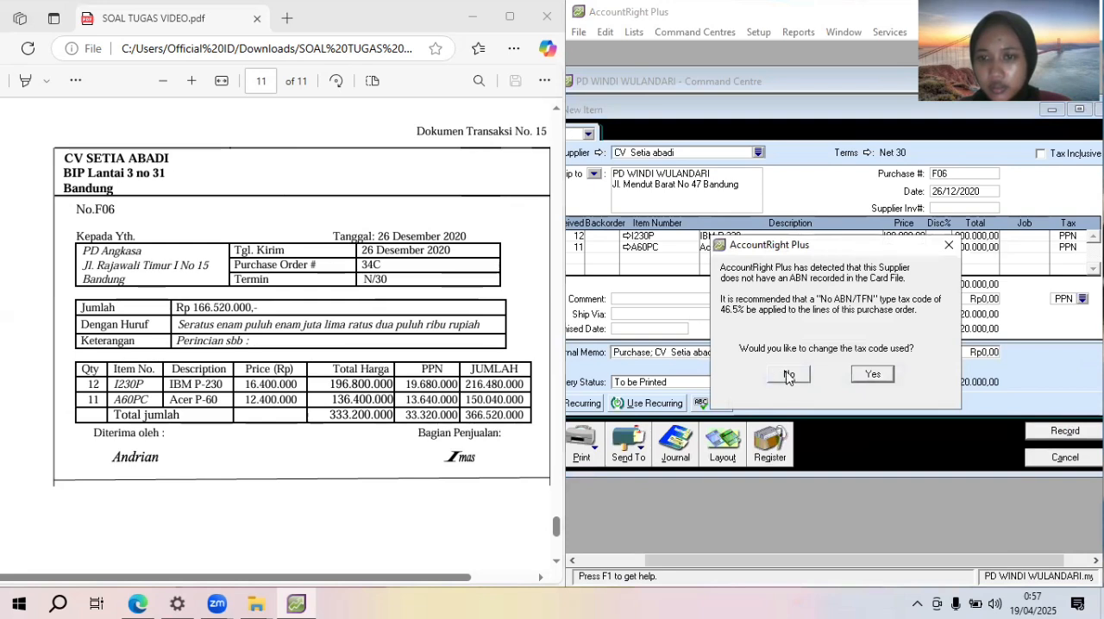
pyautogui.click(792, 375)
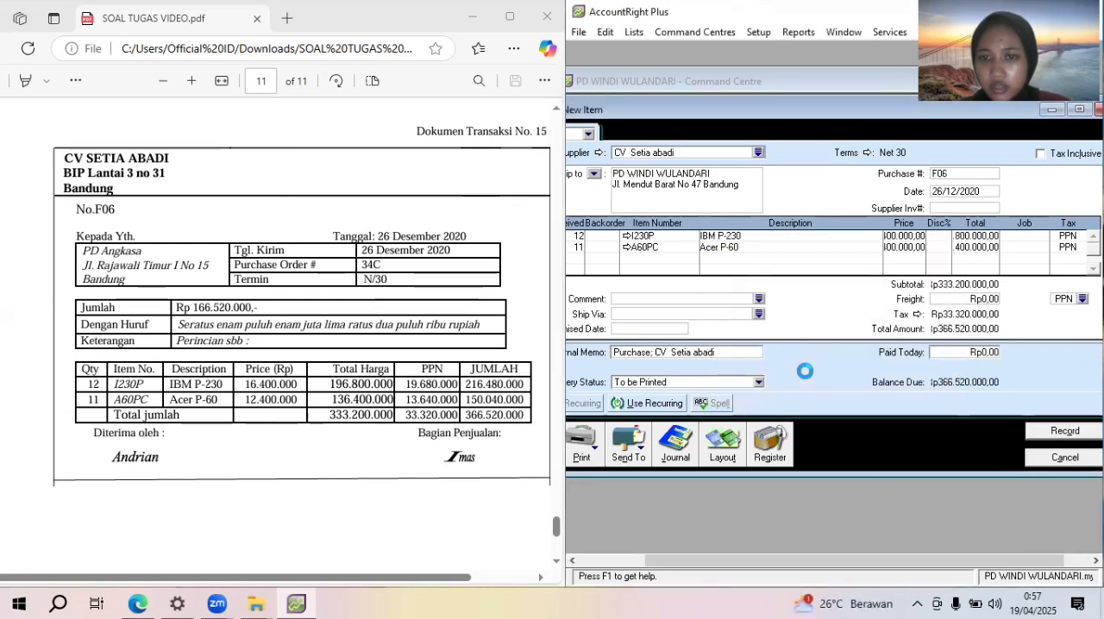
pyautogui.click(1069, 458)
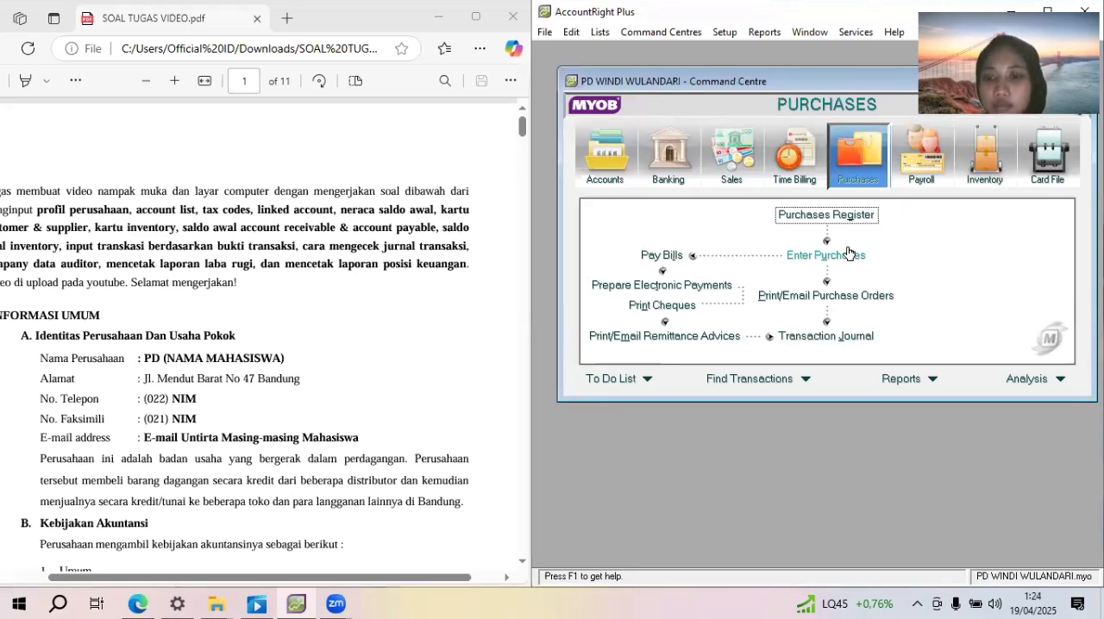
# View the purchases in the Transaction Journal dated from 01/01/2020 to 31/12/2020, down to the CV Setia abadi purchase
pyautogui.click(839, 335)
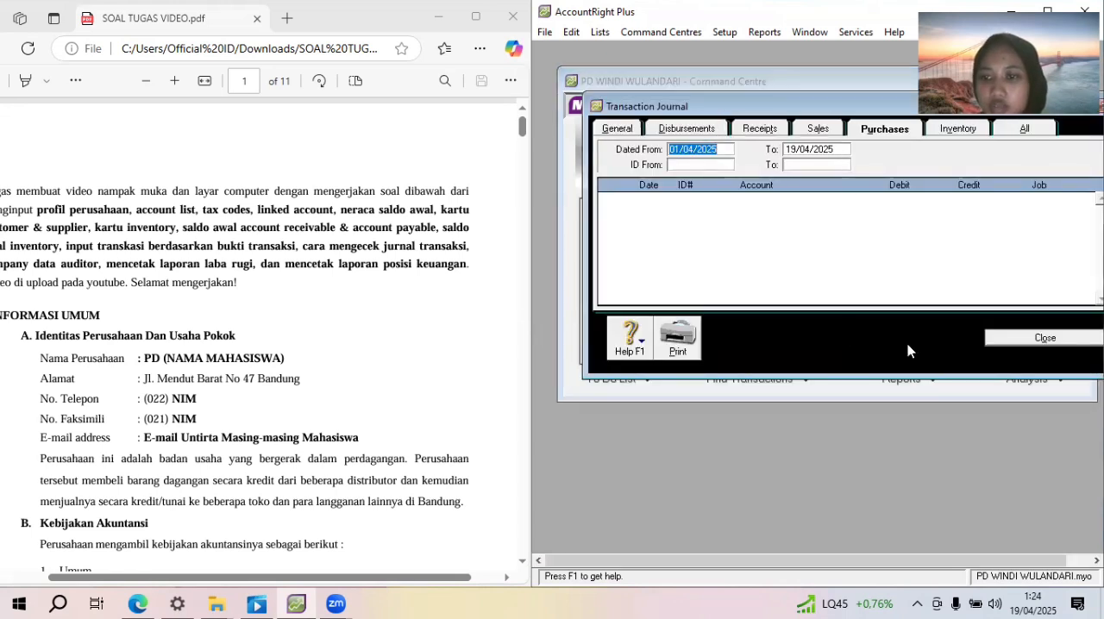
pyautogui.write('01')
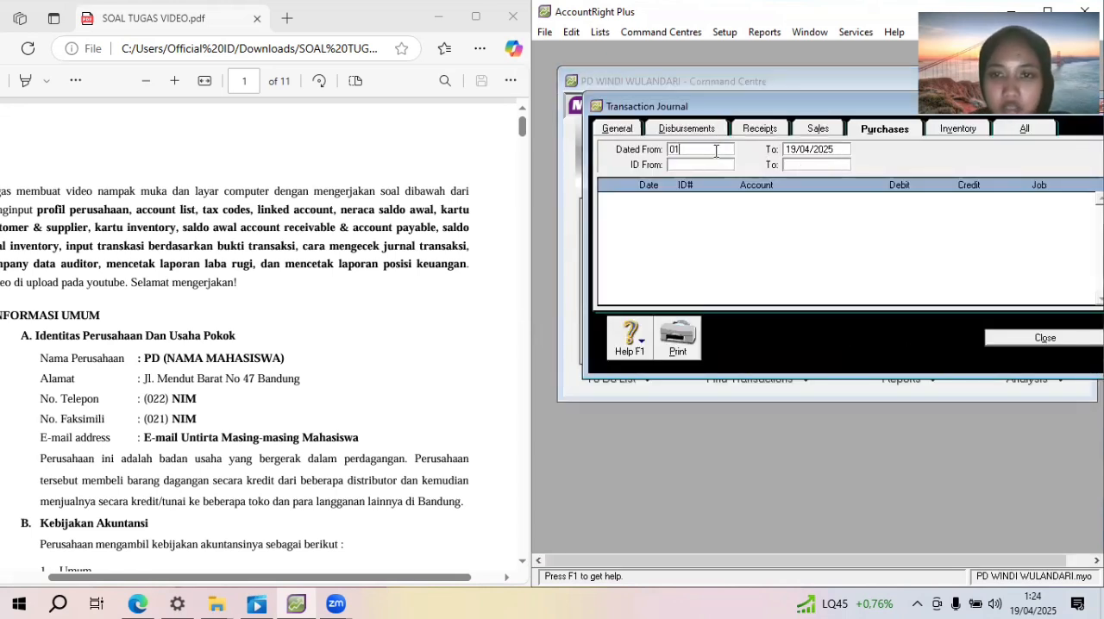
pyautogui.write('/')
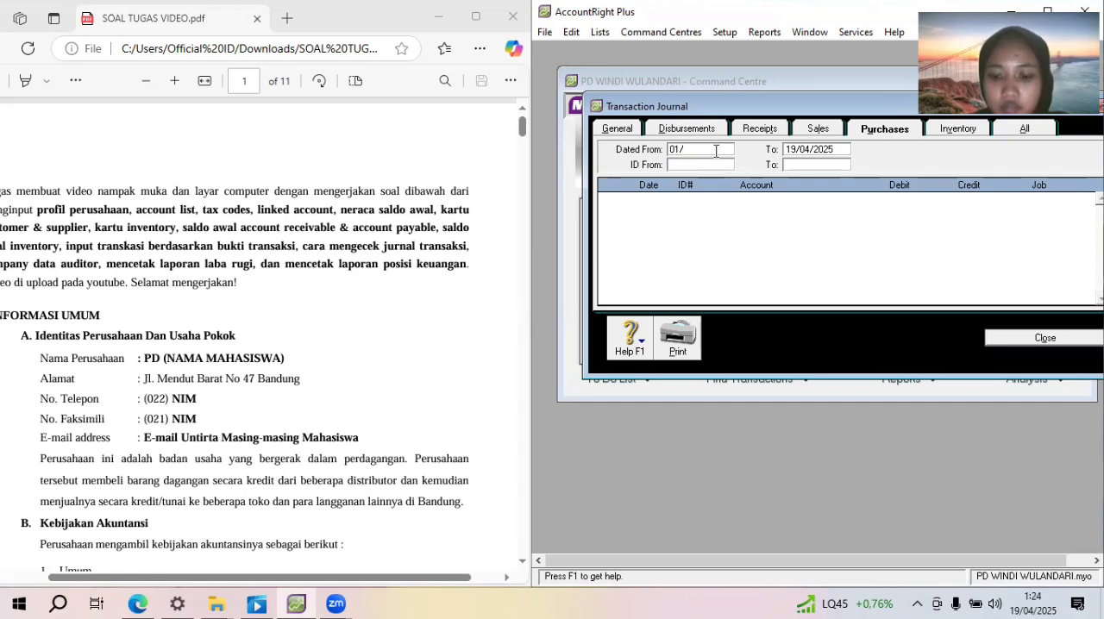
pyautogui.write('01/2020')
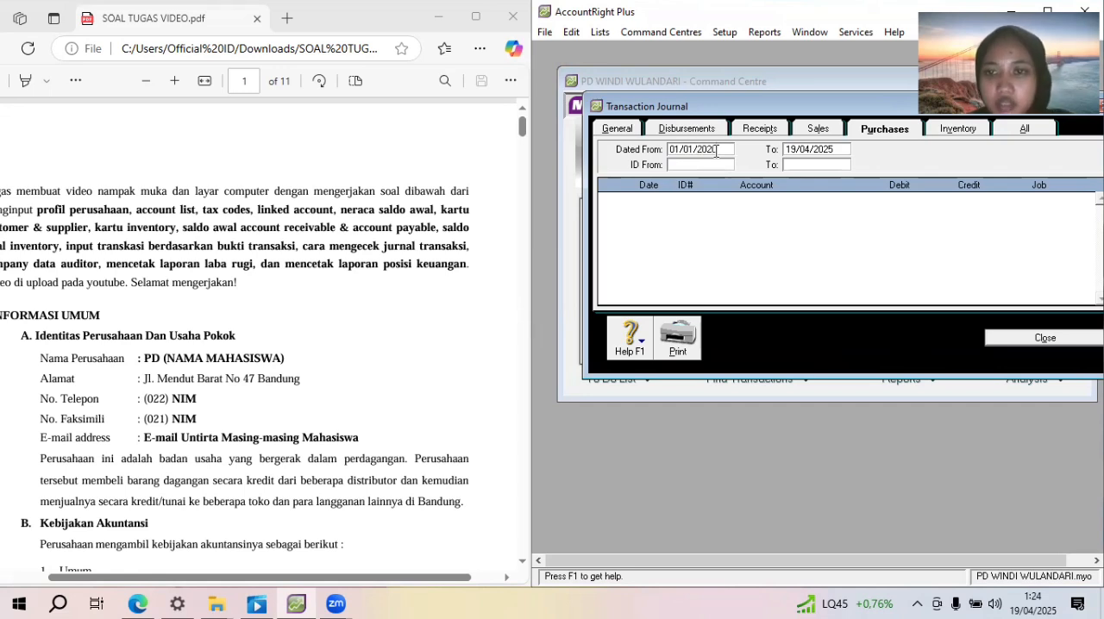
pyautogui.click(834, 151)
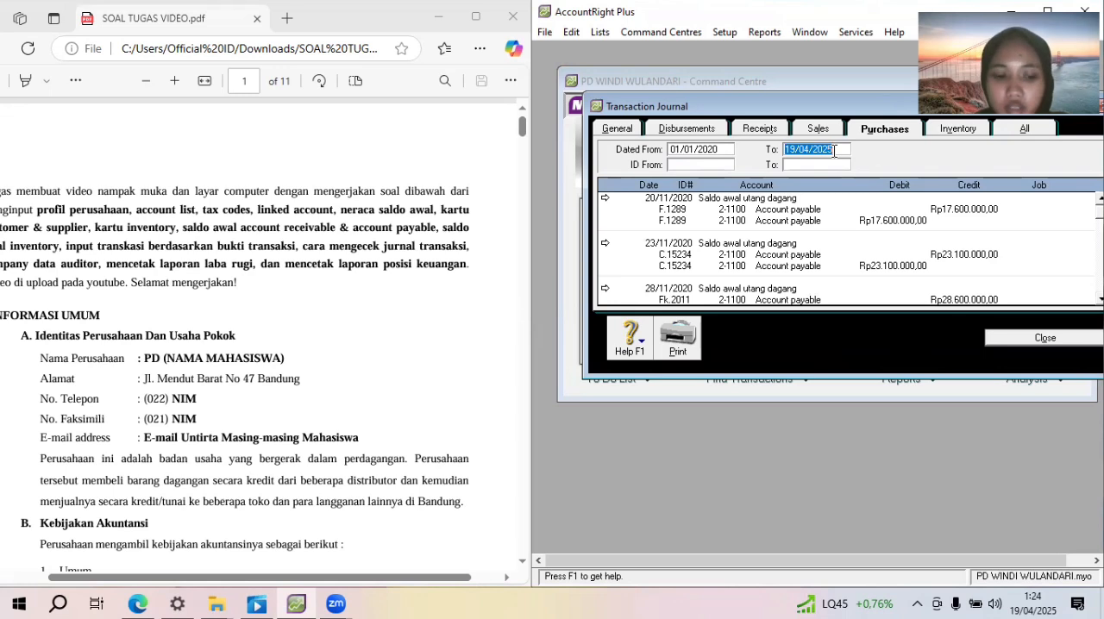
pyautogui.write('31/12/20')
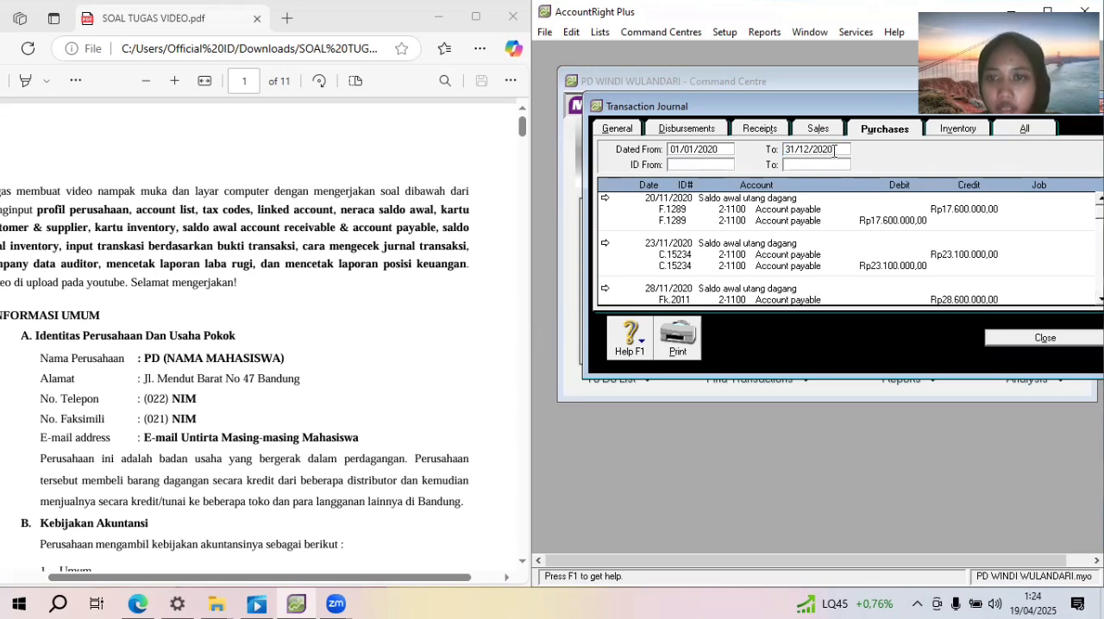
pyautogui.press('Tab')
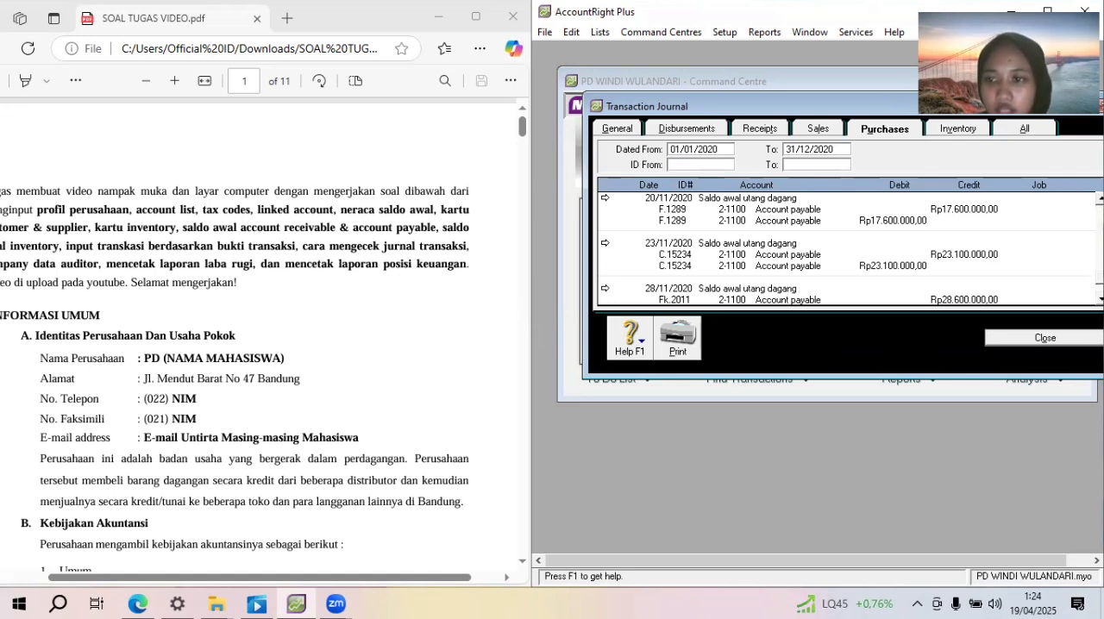
pyautogui.scroll(-3, 1056, 300)
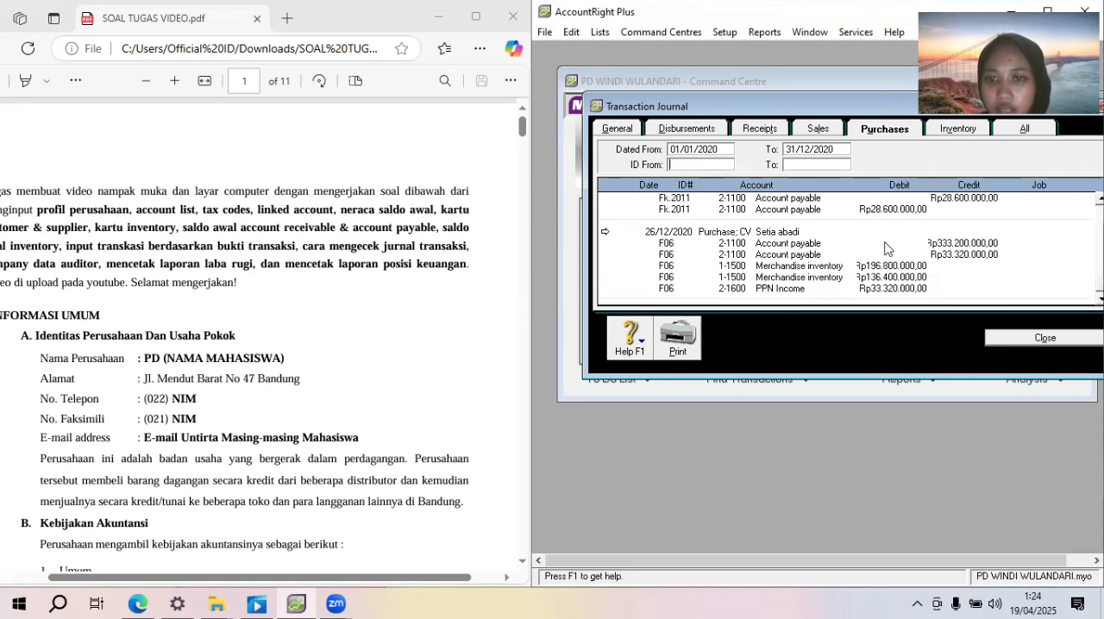
# From the CV Setia abadi bill of 26/12/2020, set item I230P's income account for tracking sales to 4-1100 Sales
pyautogui.doubleClick(797, 231)
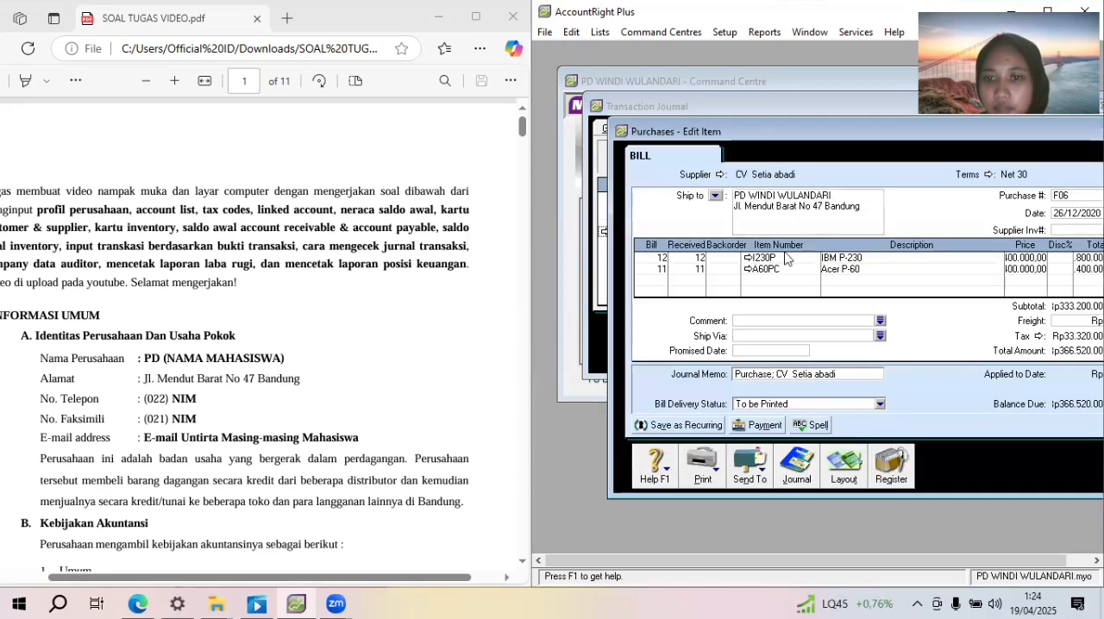
pyautogui.click(748, 260)
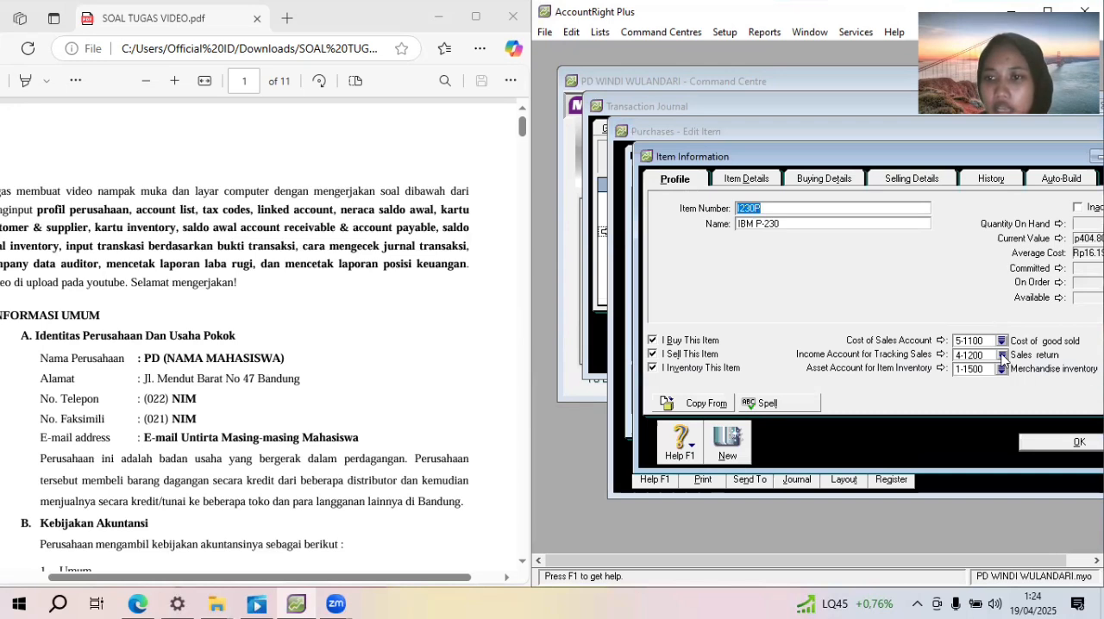
pyautogui.click(1002, 355)
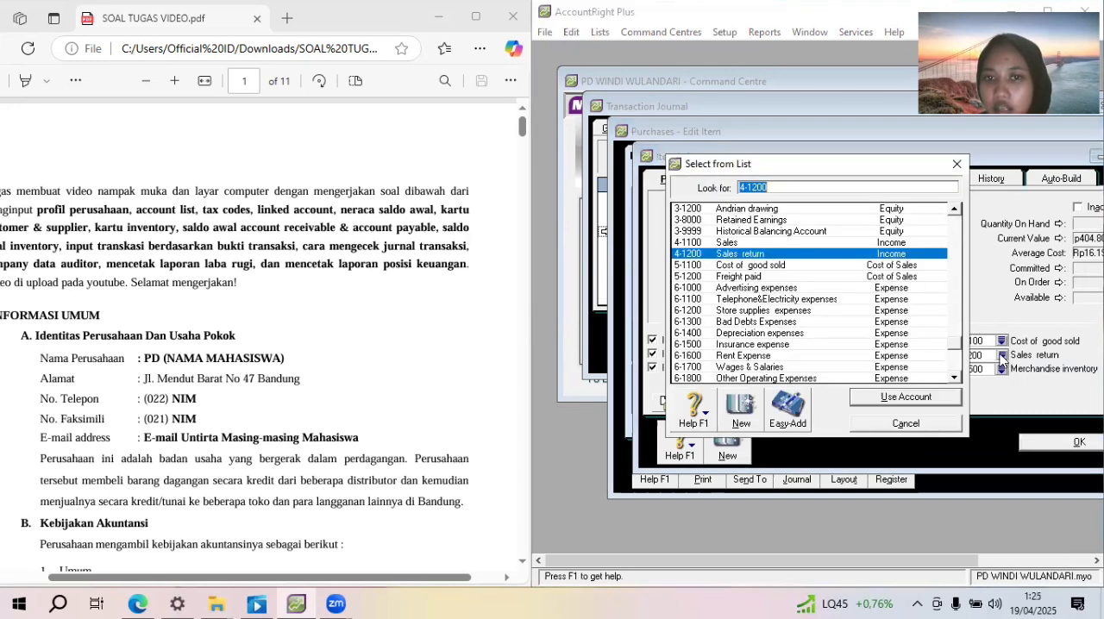
pyautogui.doubleClick(859, 244)
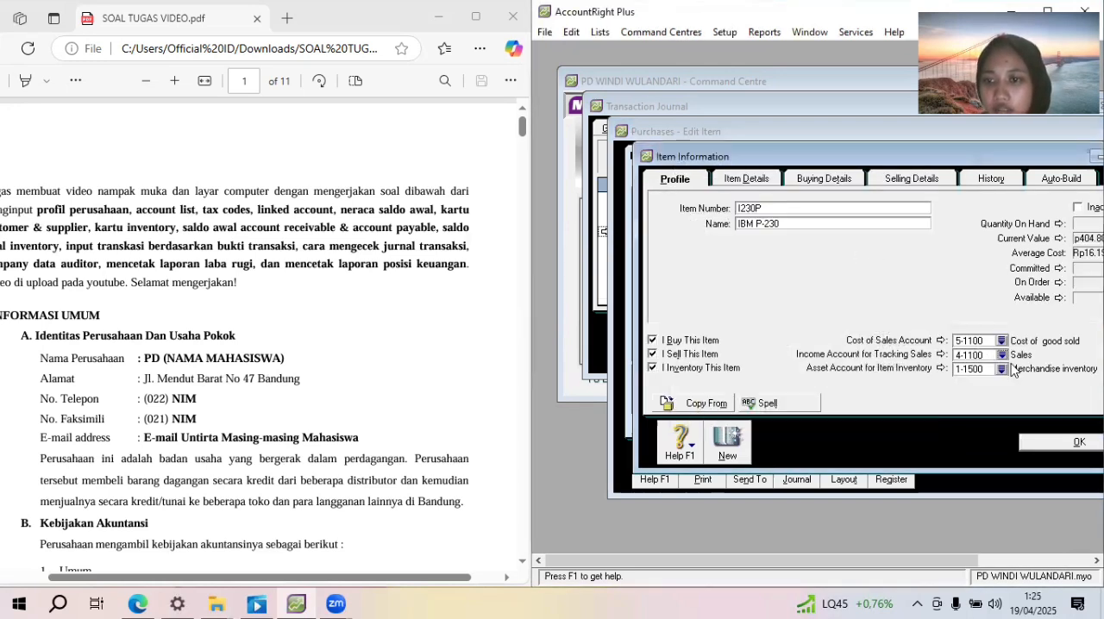
pyautogui.click(1059, 442)
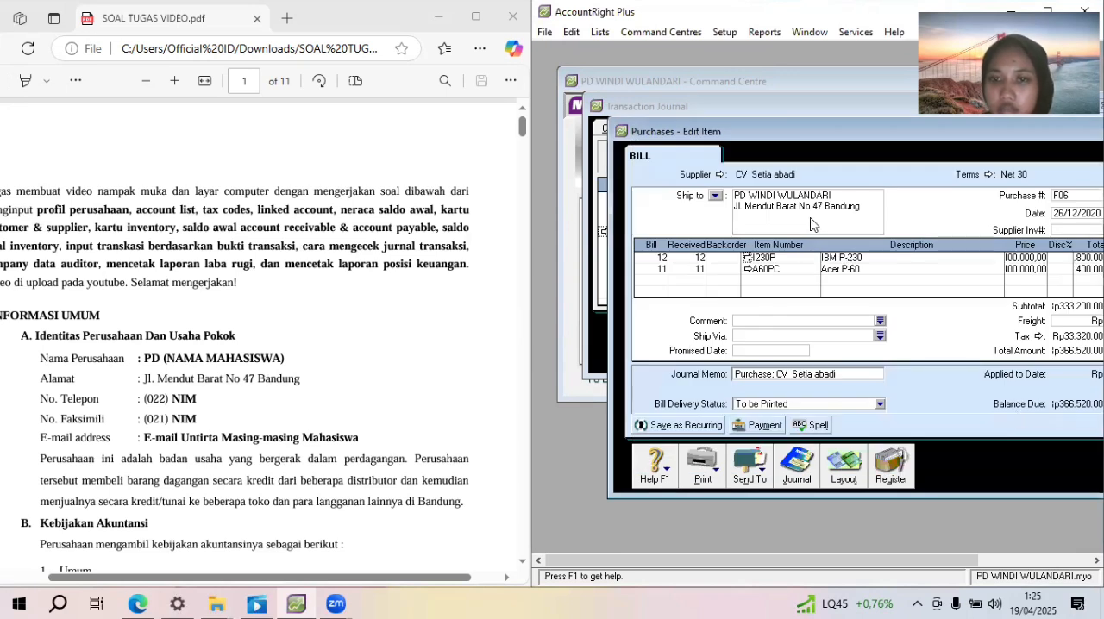
# From the same bill, set item A60PC's income account for tracking sales to 4-1100 Sales
pyautogui.click(748, 269)
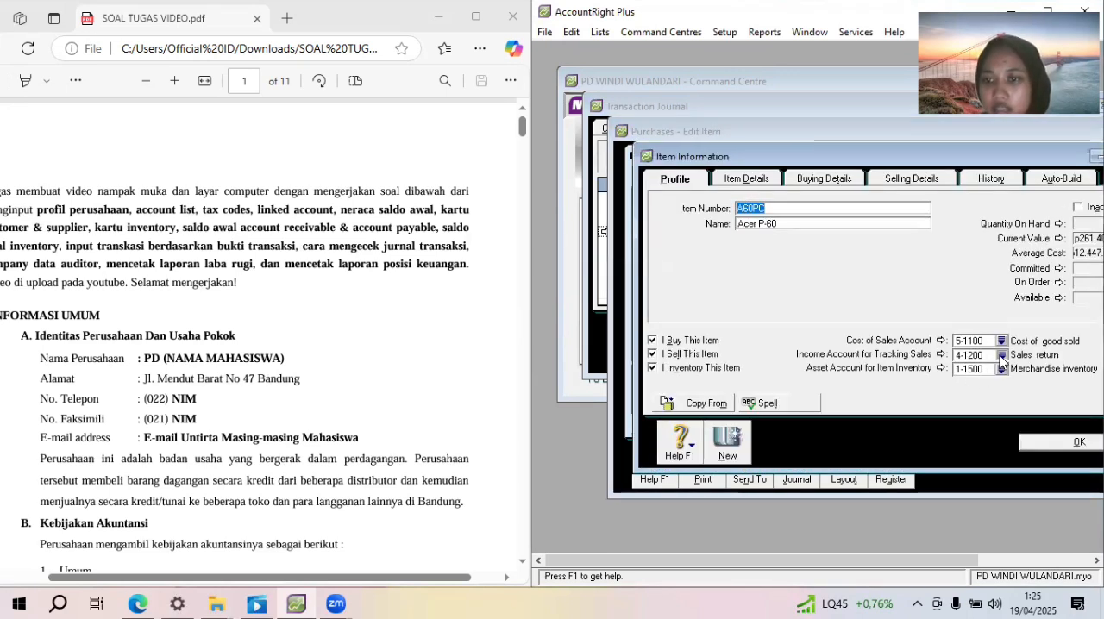
pyautogui.click(1002, 355)
pyautogui.click(802, 243)
pyautogui.click(956, 402)
pyautogui.click(1075, 443)
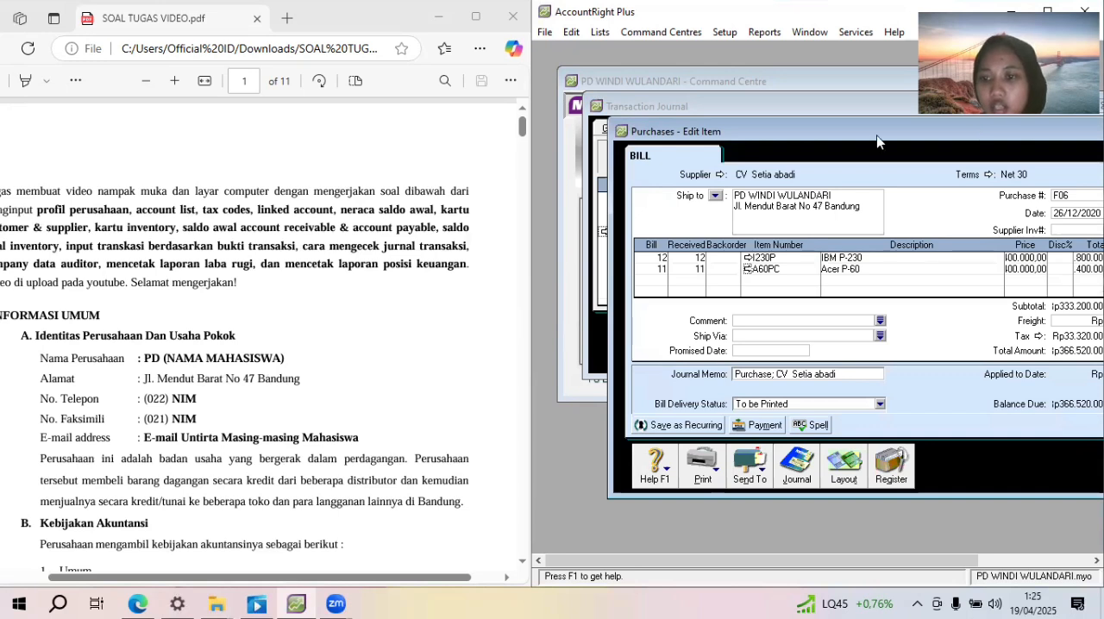
# Close the CV Setia abadi bill and the Transaction Journal to return to the Purchases command centre
pyautogui.moveTo(977, 133); pyautogui.dragTo(830, 131)
pyautogui.click(1047, 449)
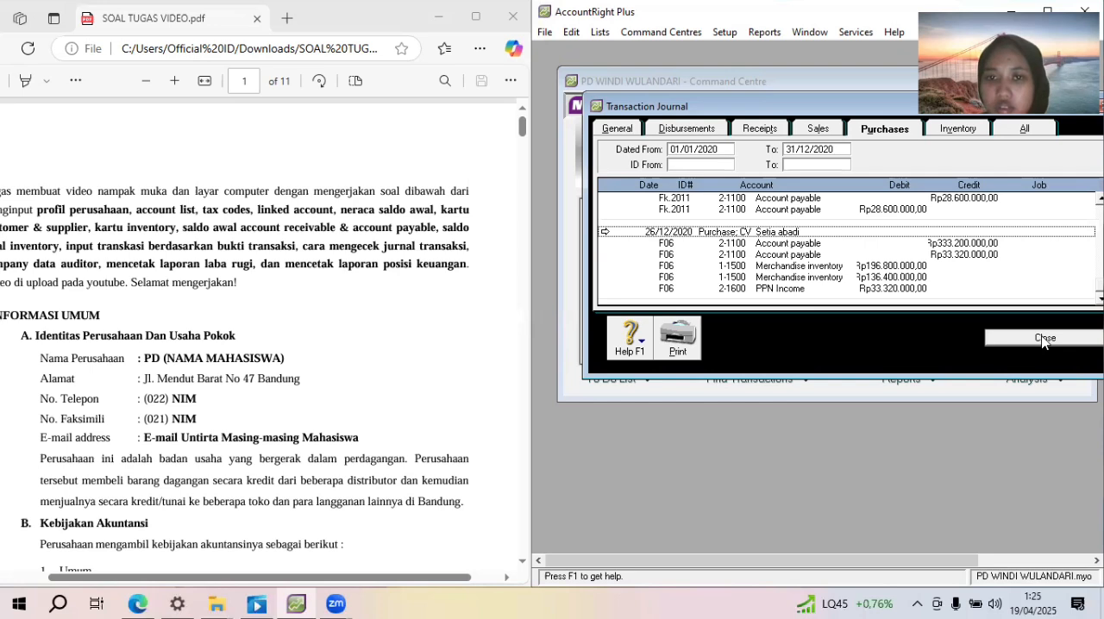
pyautogui.click(1044, 339)
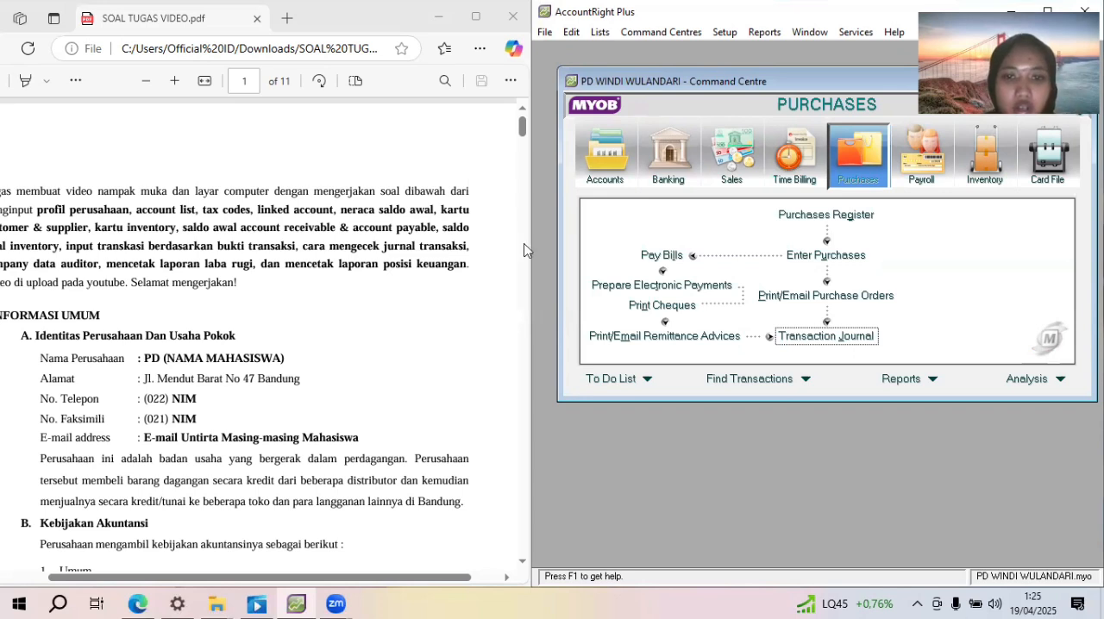
pyautogui.moveTo(528, 245); pyautogui.dragTo(552, 246)
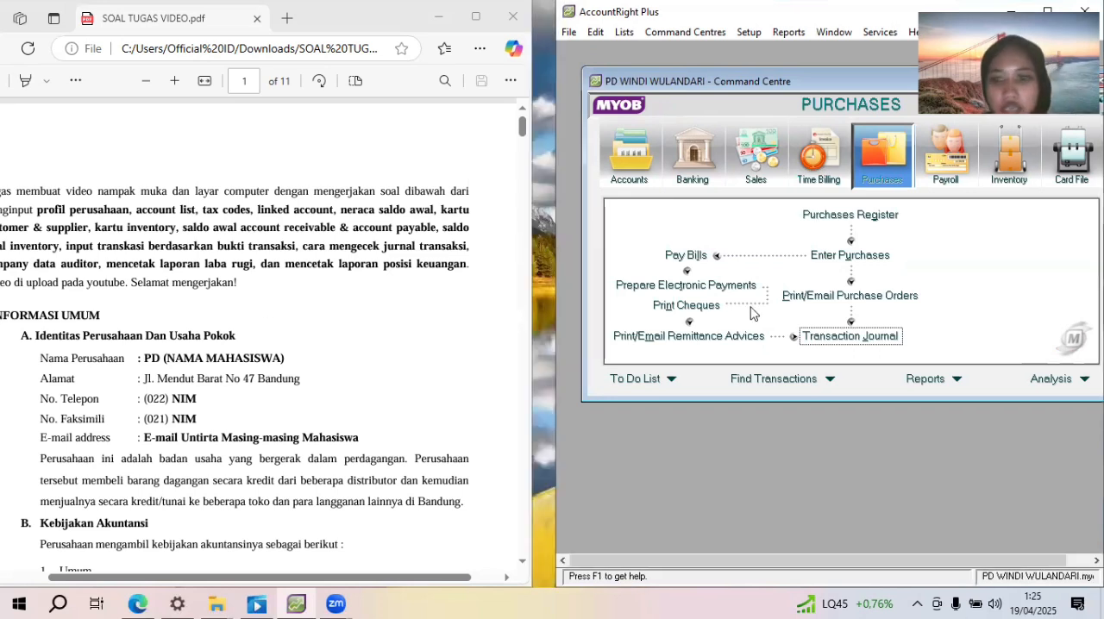
# Review all transactions in the Transaction Journal dated 01/01/2020 to 31/12/2020, down to the CV Setia abadi purchase, and close the journal
pyautogui.click(841, 337)
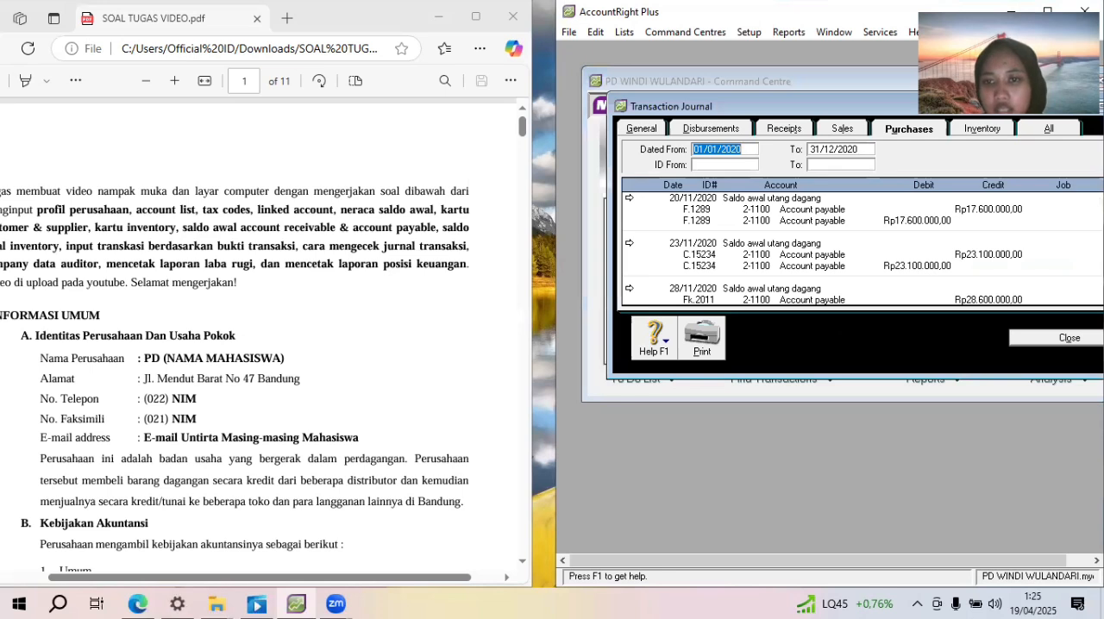
pyautogui.click(1049, 130)
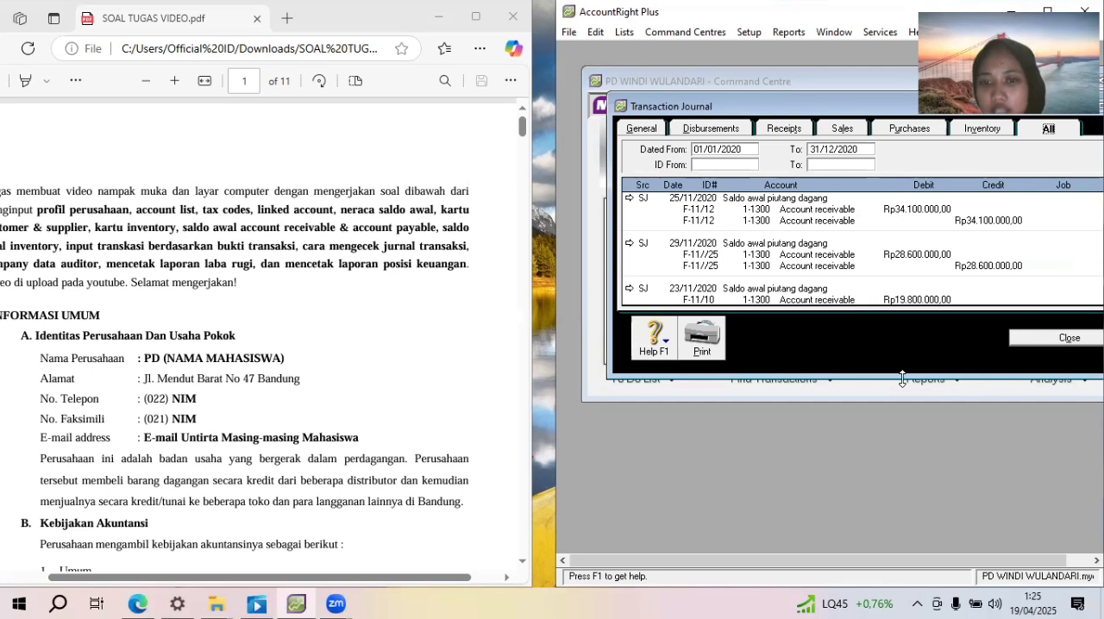
pyautogui.moveTo(903, 380); pyautogui.dragTo(902, 545)
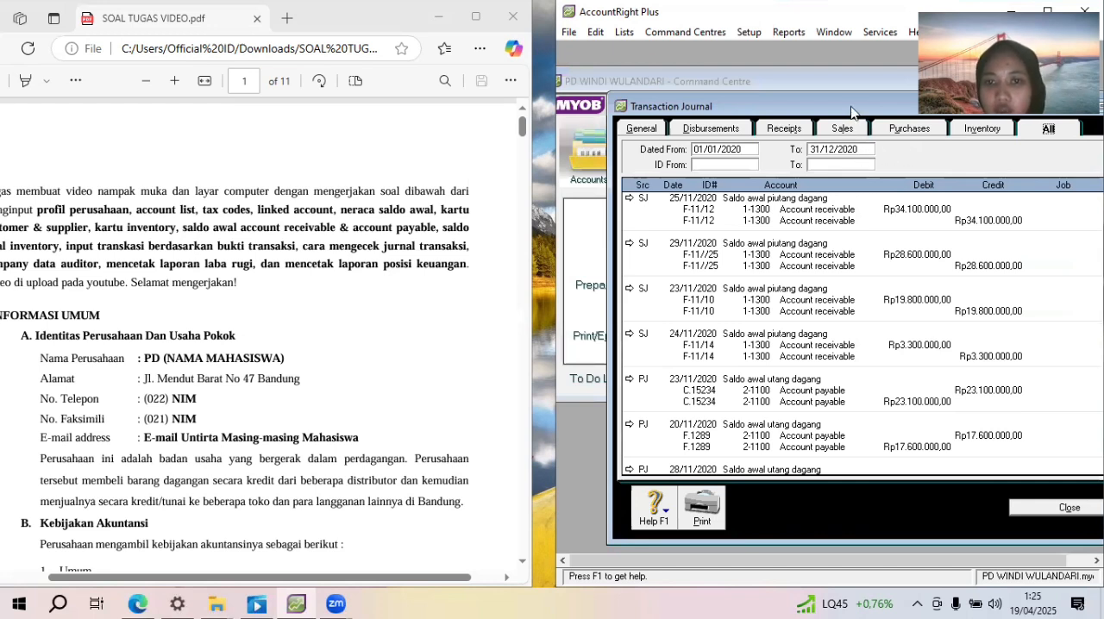
pyautogui.moveTo(851, 113); pyautogui.dragTo(775, 92)
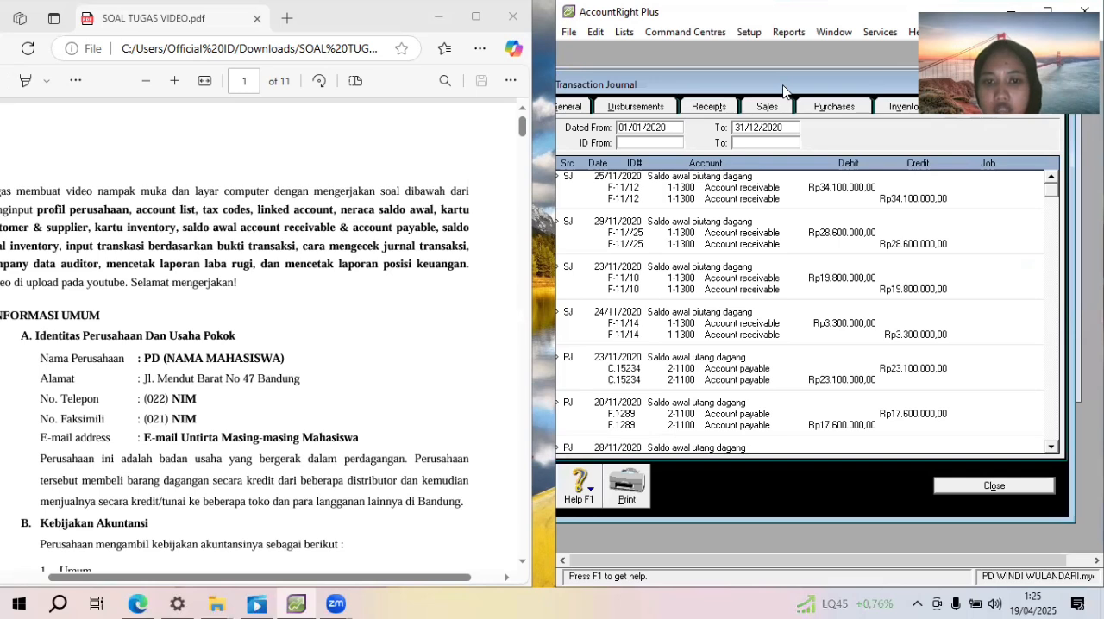
pyautogui.moveTo(784, 91); pyautogui.dragTo(803, 94)
pyautogui.scroll(-5, 815, 310)
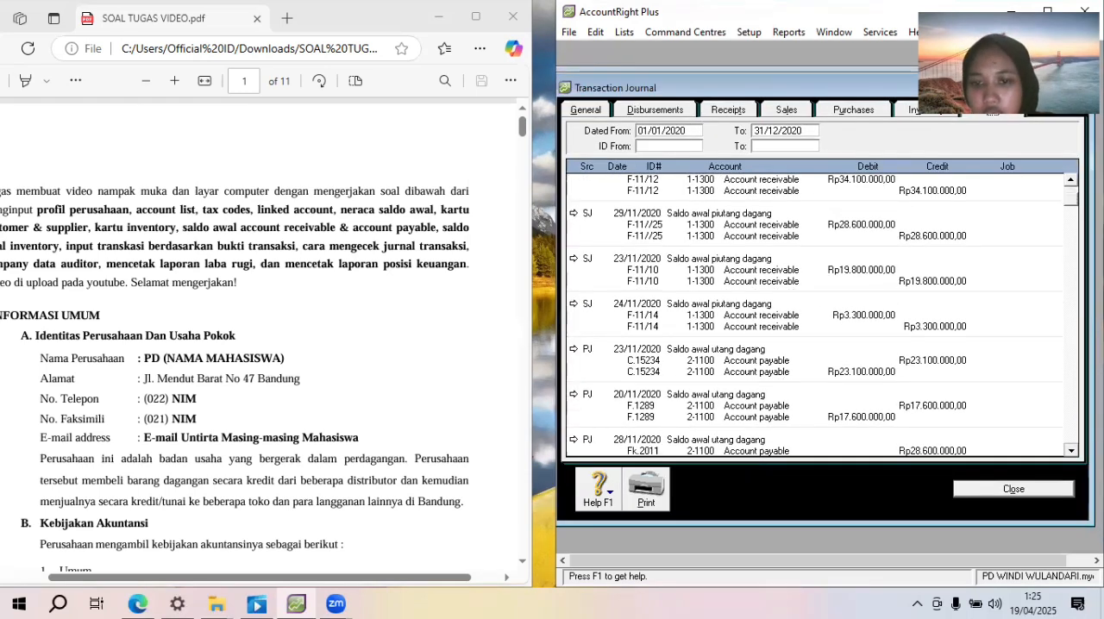
pyautogui.scroll(-8, 823, 315)
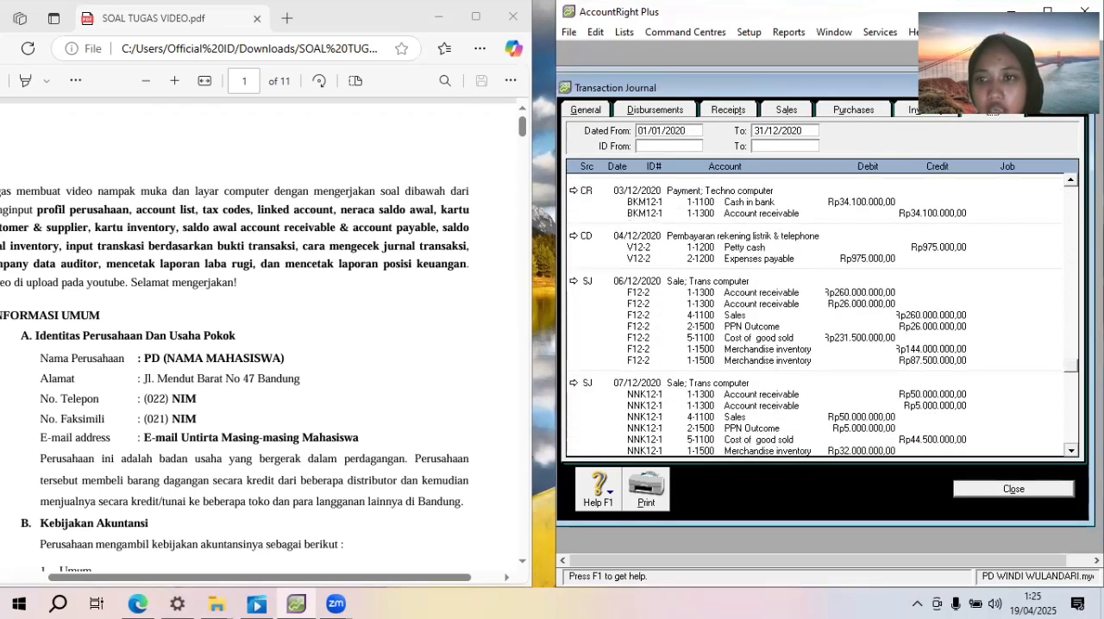
pyautogui.click(1036, 498)
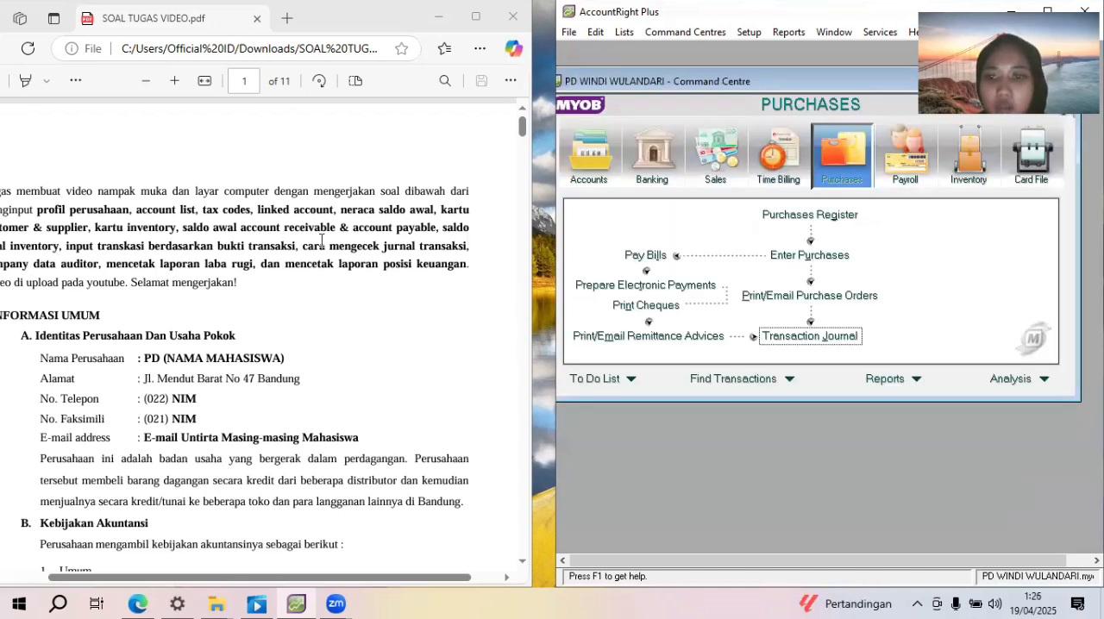
# Run the Company Data Auditor's transaction review from 01/01/2020 to 31/12/2020
pyautogui.click(591, 169)
pyautogui.click(947, 271)
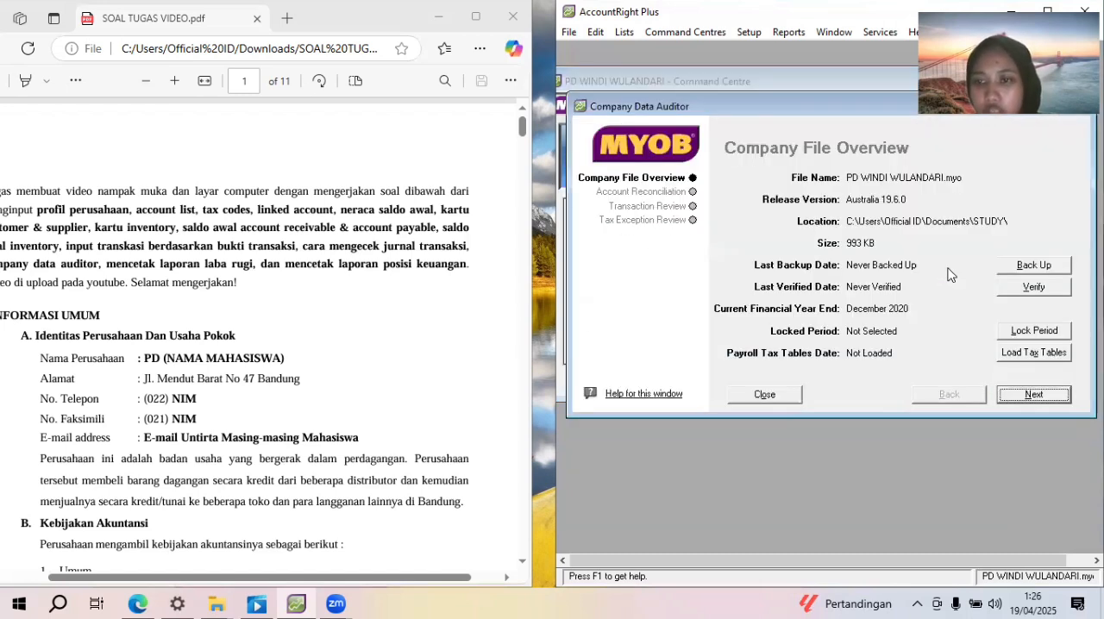
pyautogui.click(1033, 401)
pyautogui.click(1034, 395)
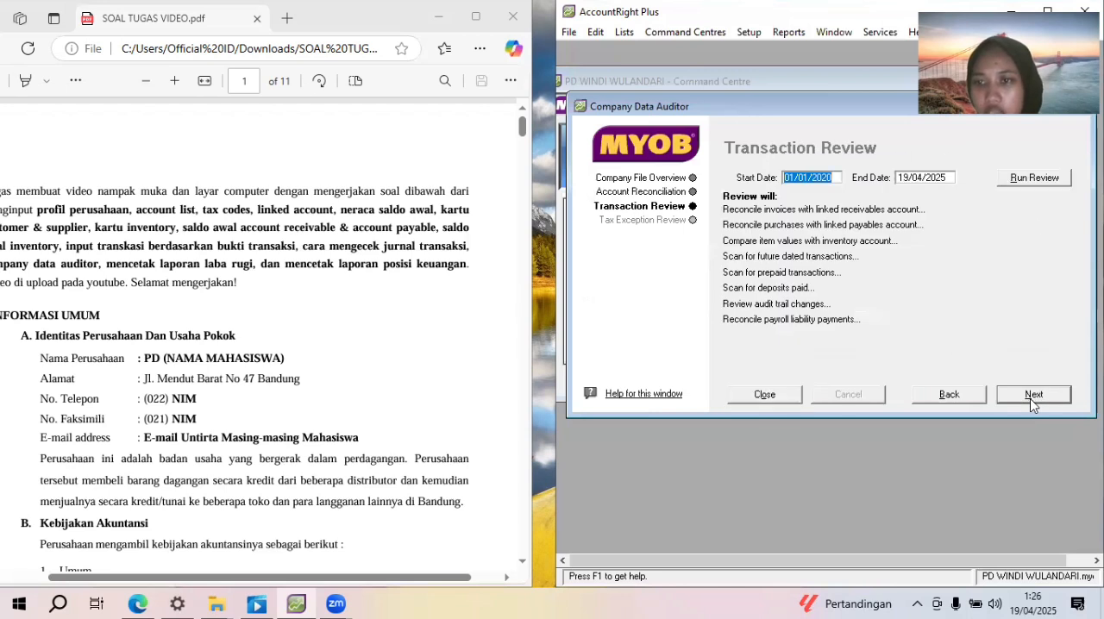
pyautogui.click(929, 176)
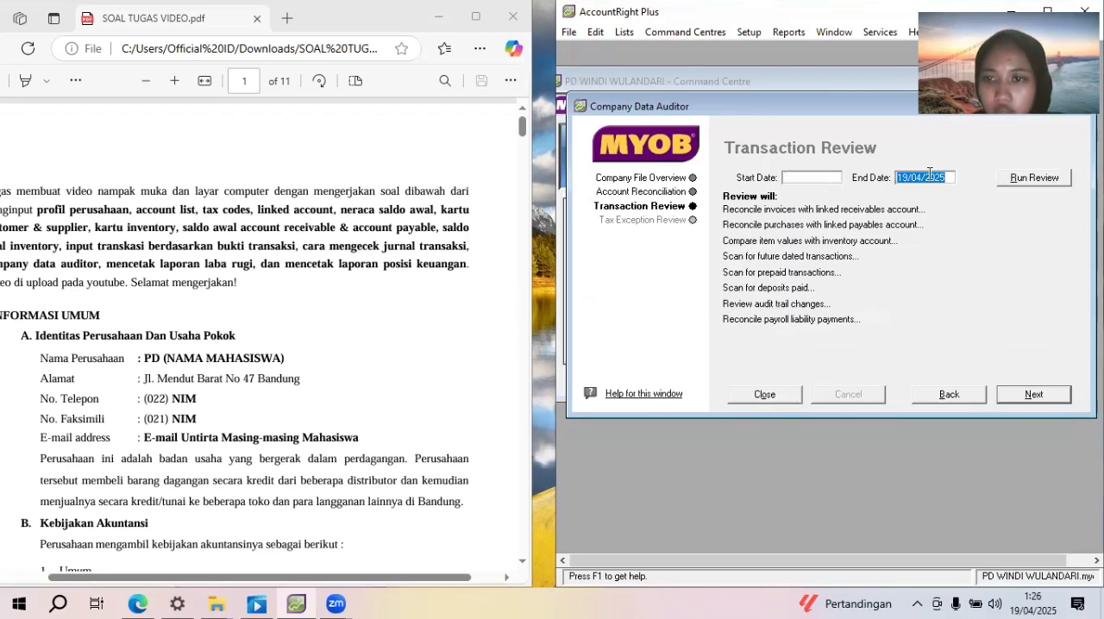
pyautogui.write('31/12/2020')
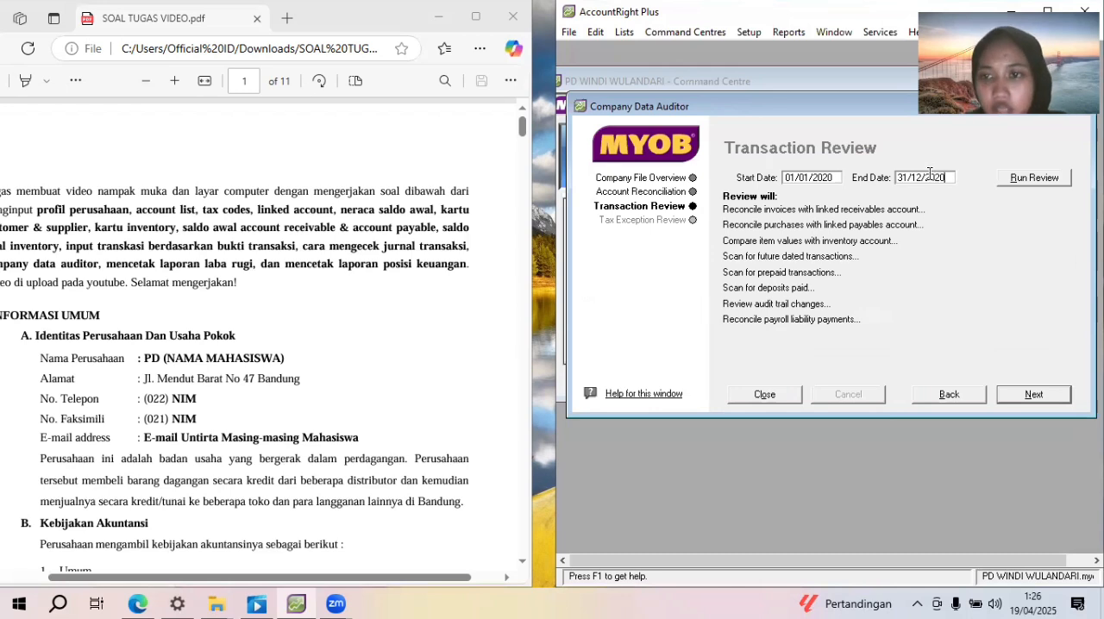
pyautogui.click(1044, 181)
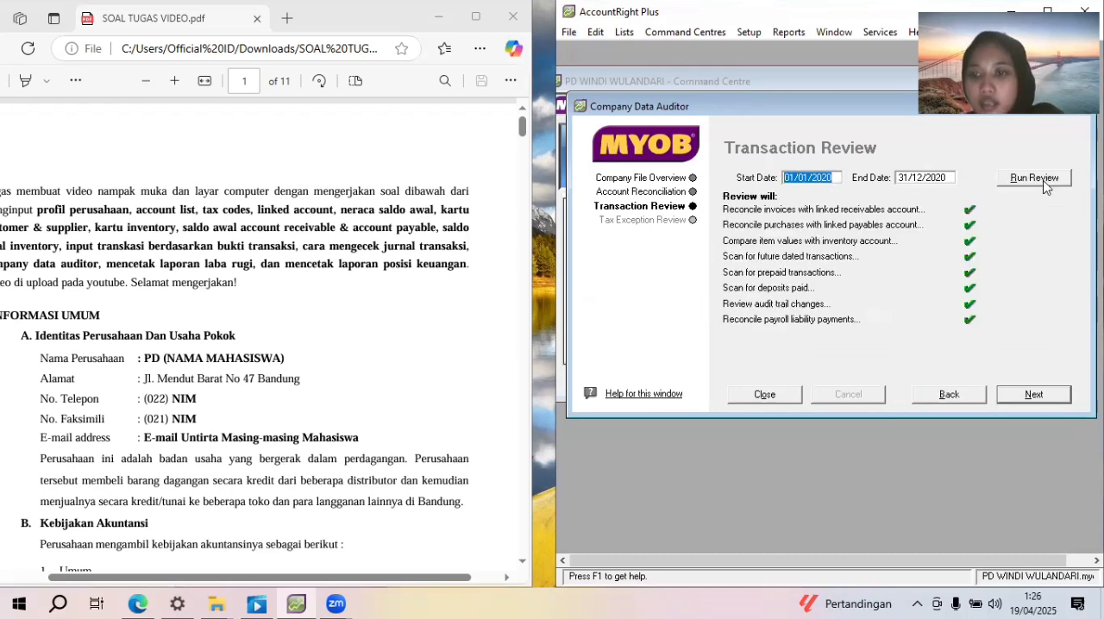
# Run the tax exception review for 01/01/2020 to 31/12/2020 and finish the audit without printing the summary report
pyautogui.click(1053, 397)
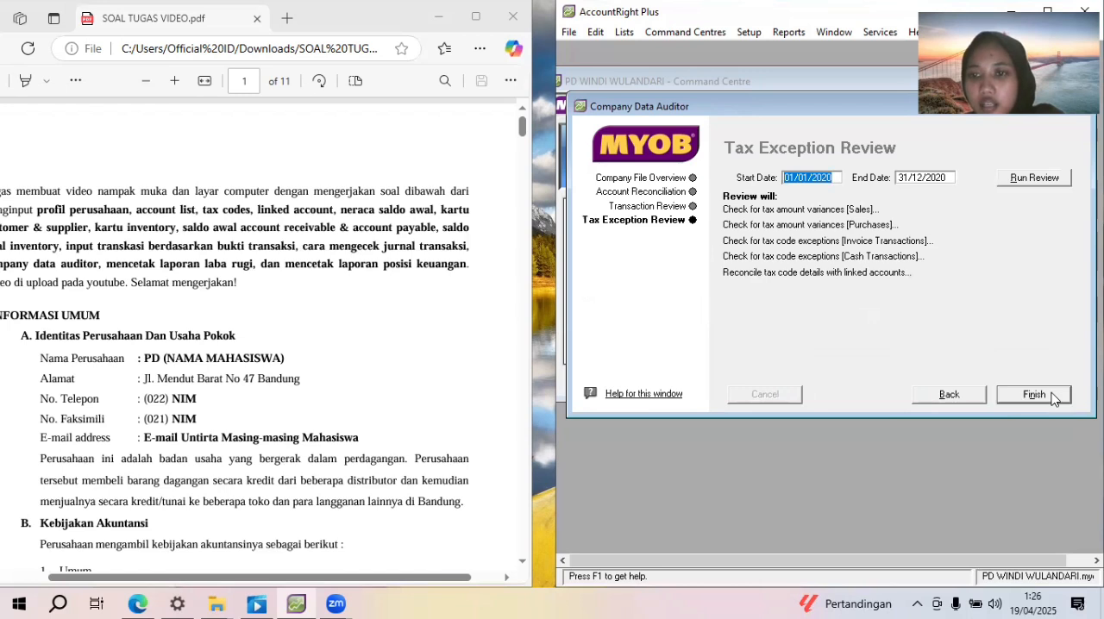
pyautogui.click(1037, 179)
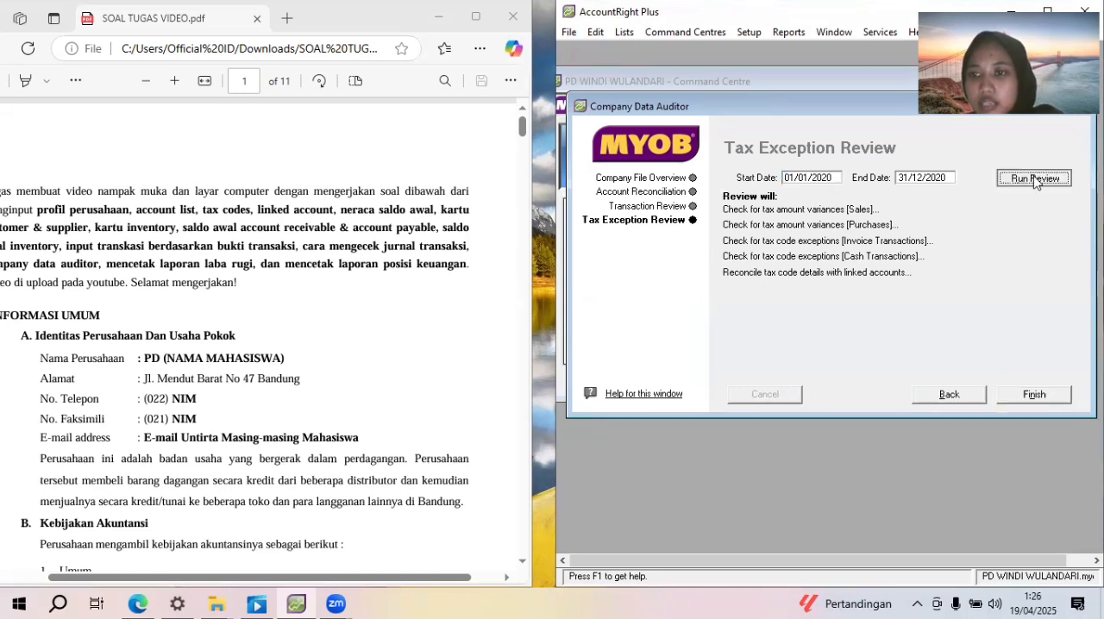
pyautogui.click(1034, 394)
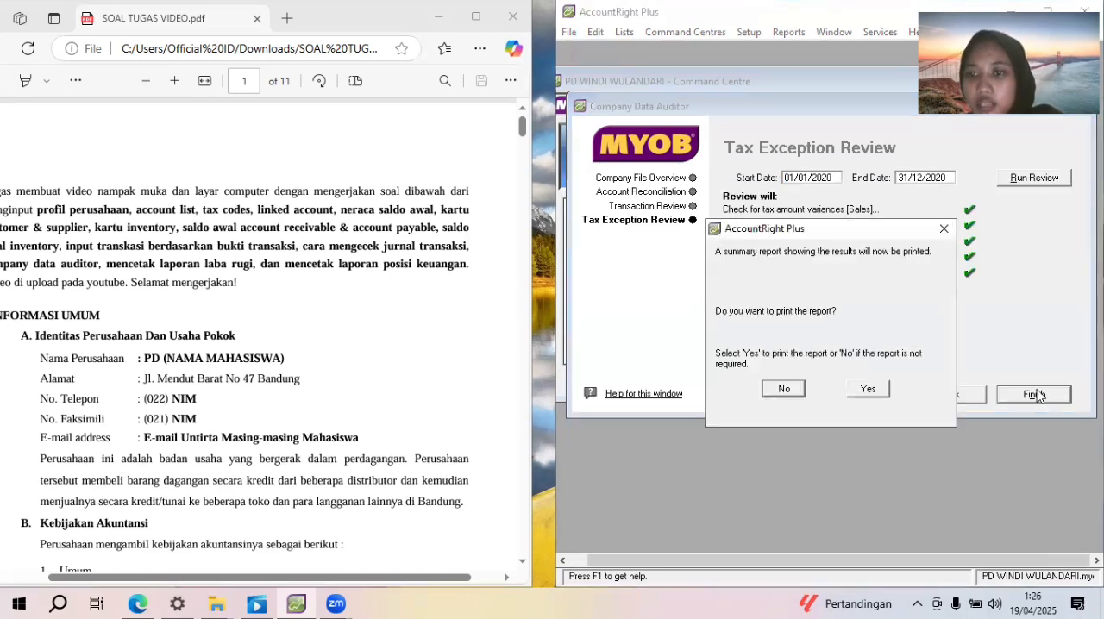
pyautogui.click(783, 388)
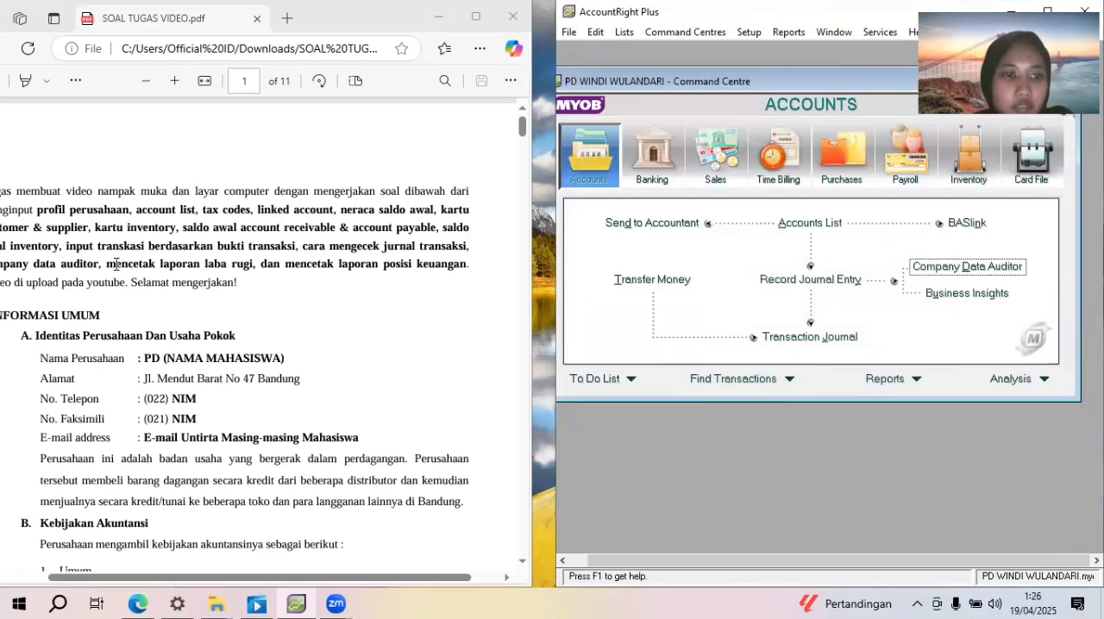
# Display the Profit & Loss [Accrual] report for 01/12/2020 to 31/12/2020 and read it down to the net profit line
pyautogui.moveTo(116, 264); pyautogui.dragTo(251, 266)
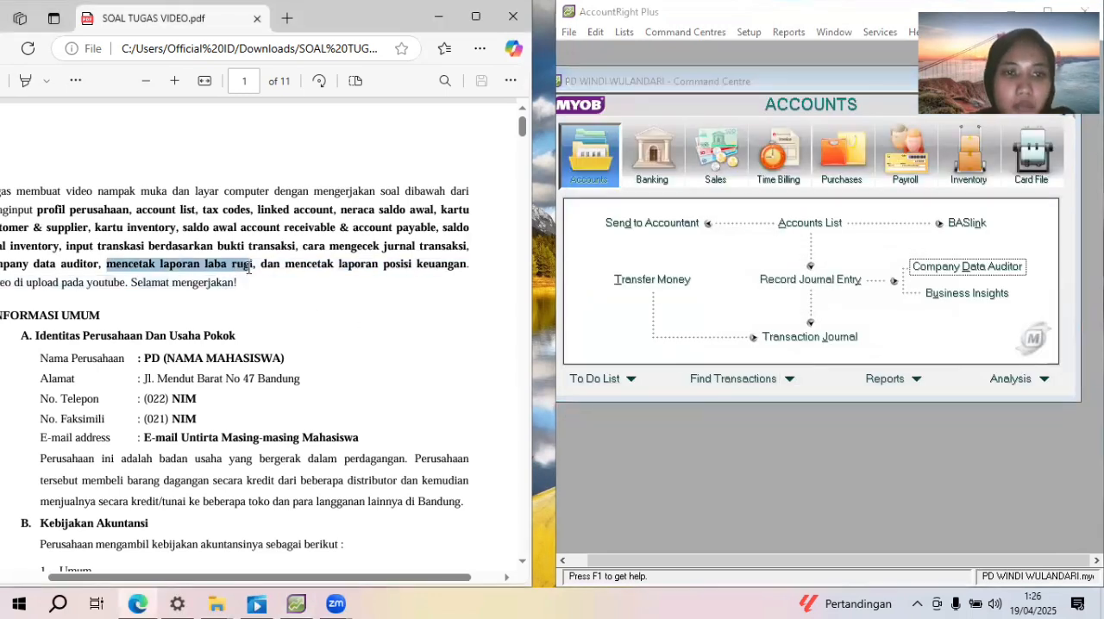
pyautogui.click(442, 308)
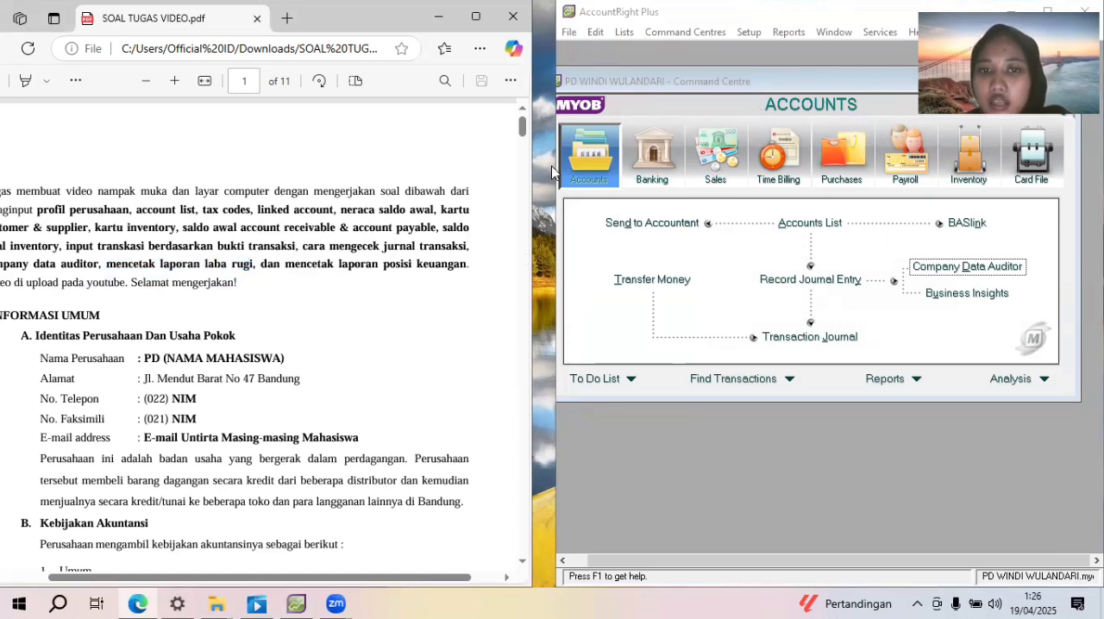
pyautogui.moveTo(553, 173); pyautogui.dragTo(532, 173)
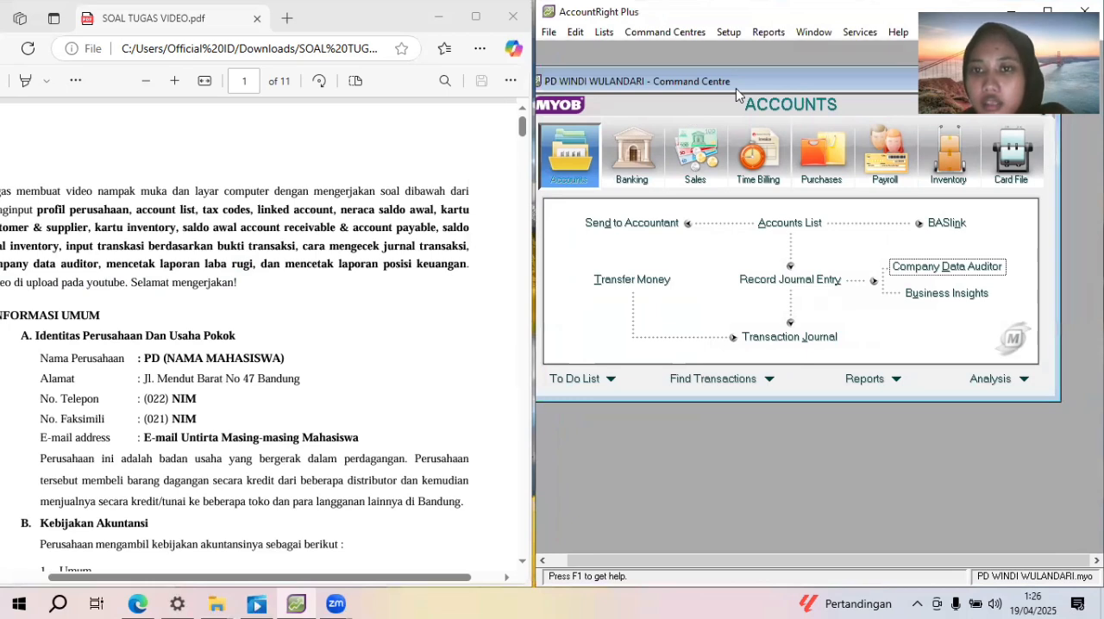
pyautogui.click(769, 32)
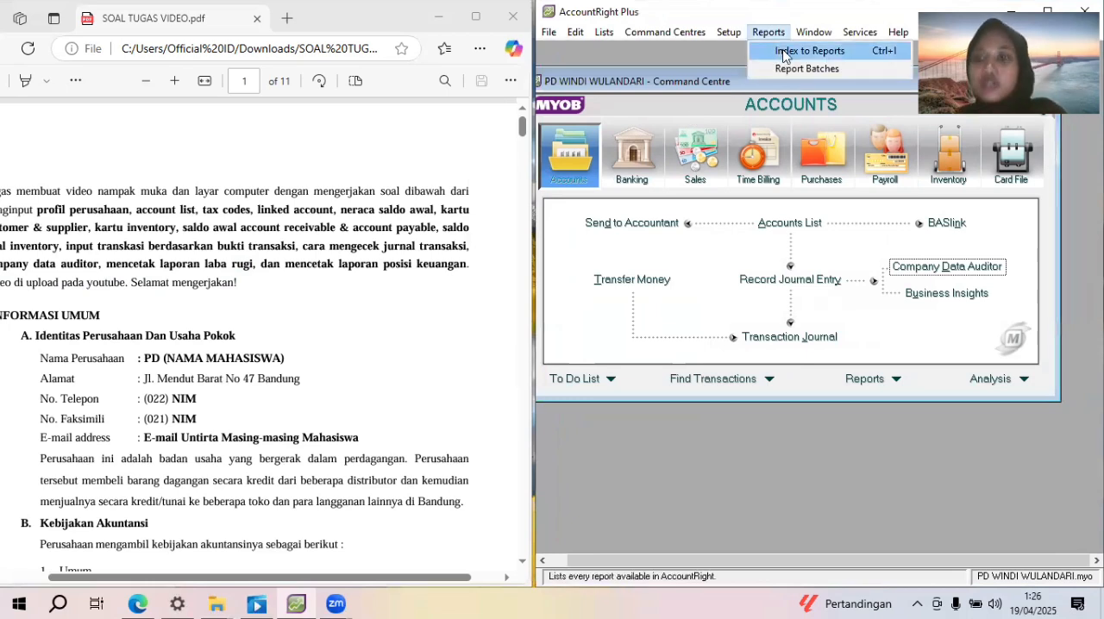
pyautogui.click(784, 53)
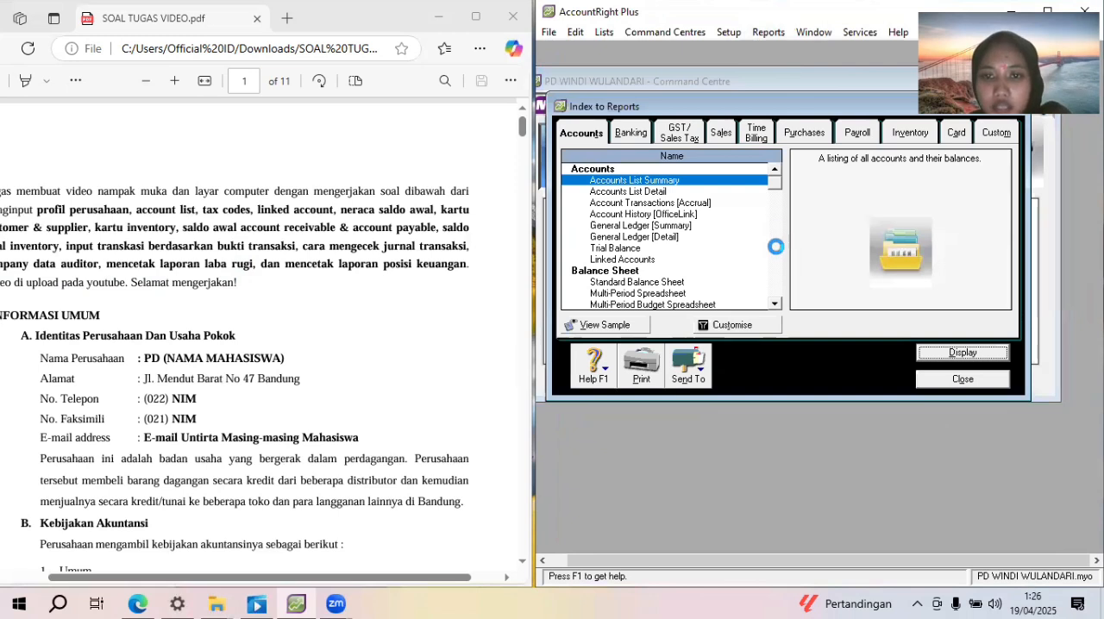
pyautogui.click(776, 247)
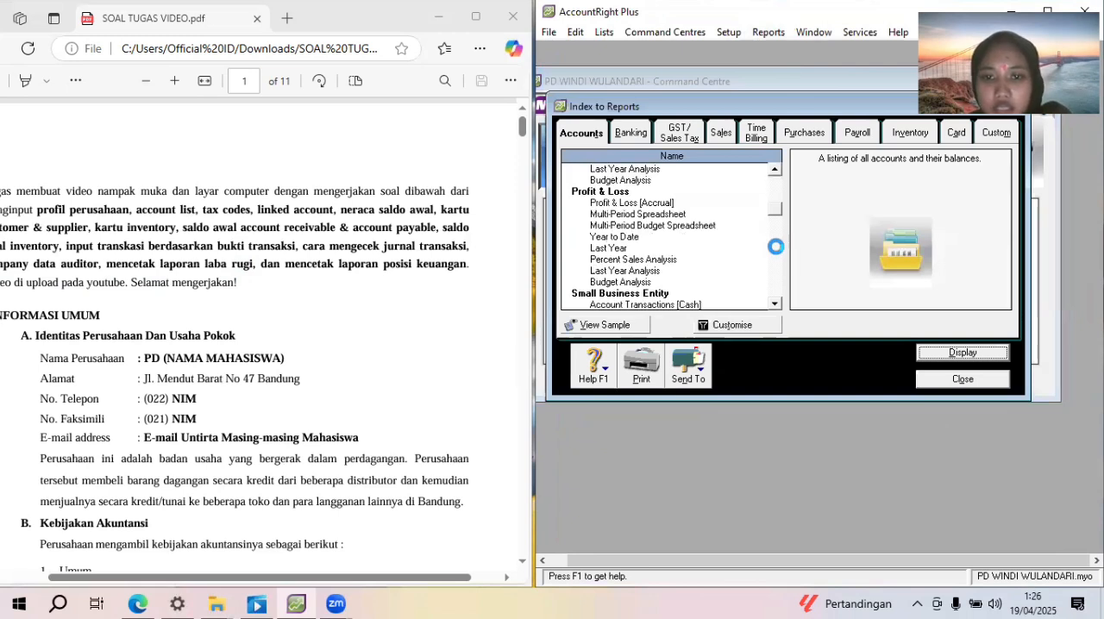
pyautogui.click(689, 202)
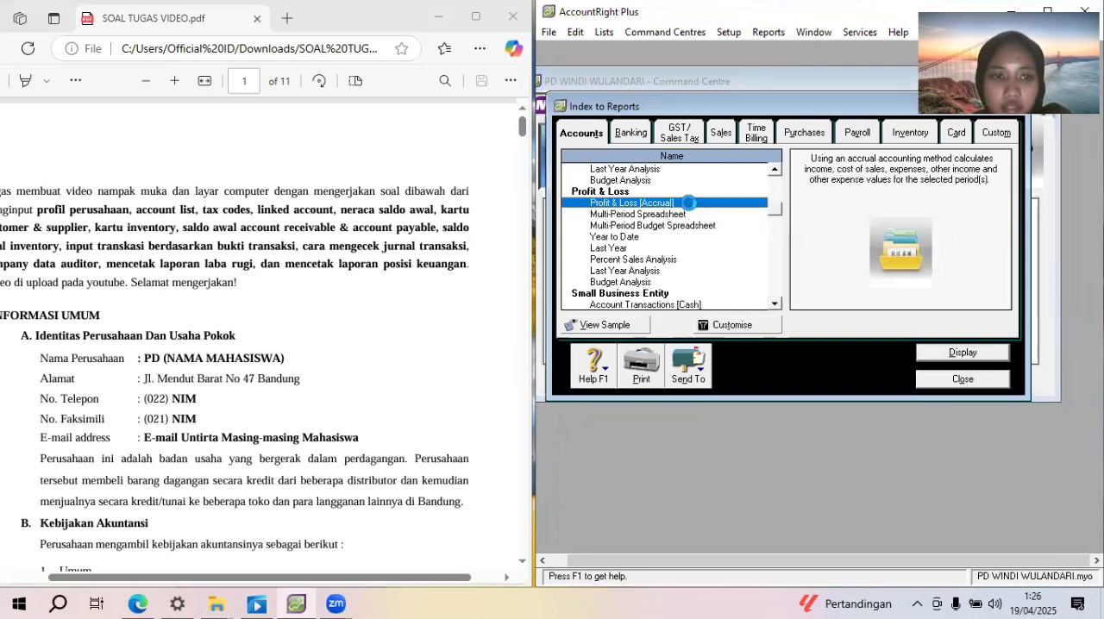
pyautogui.doubleClick(689, 203)
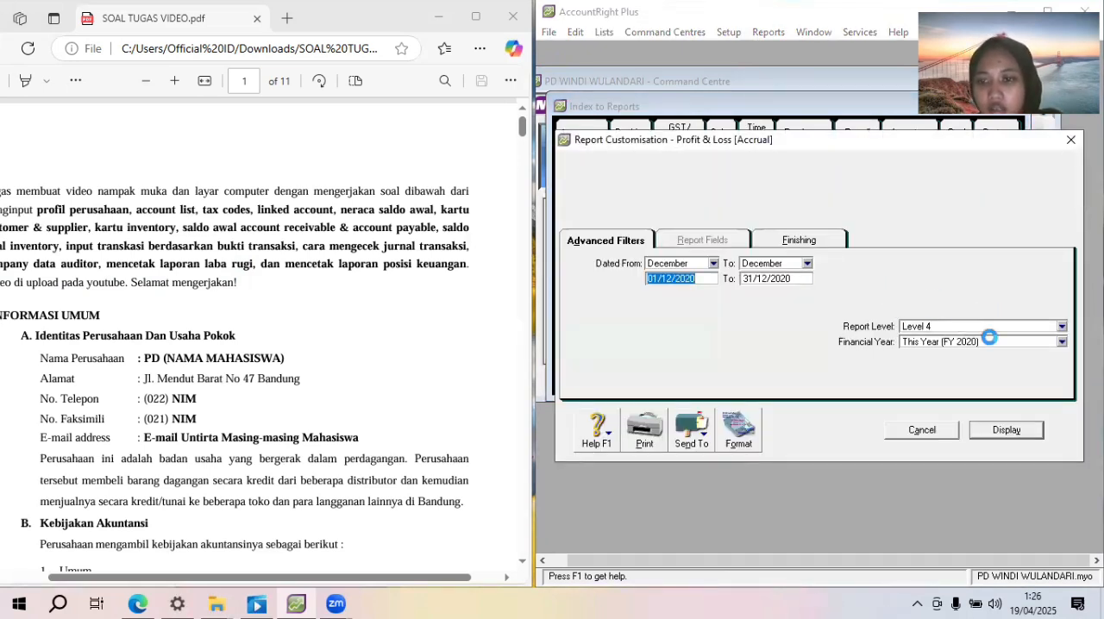
pyautogui.click(1017, 433)
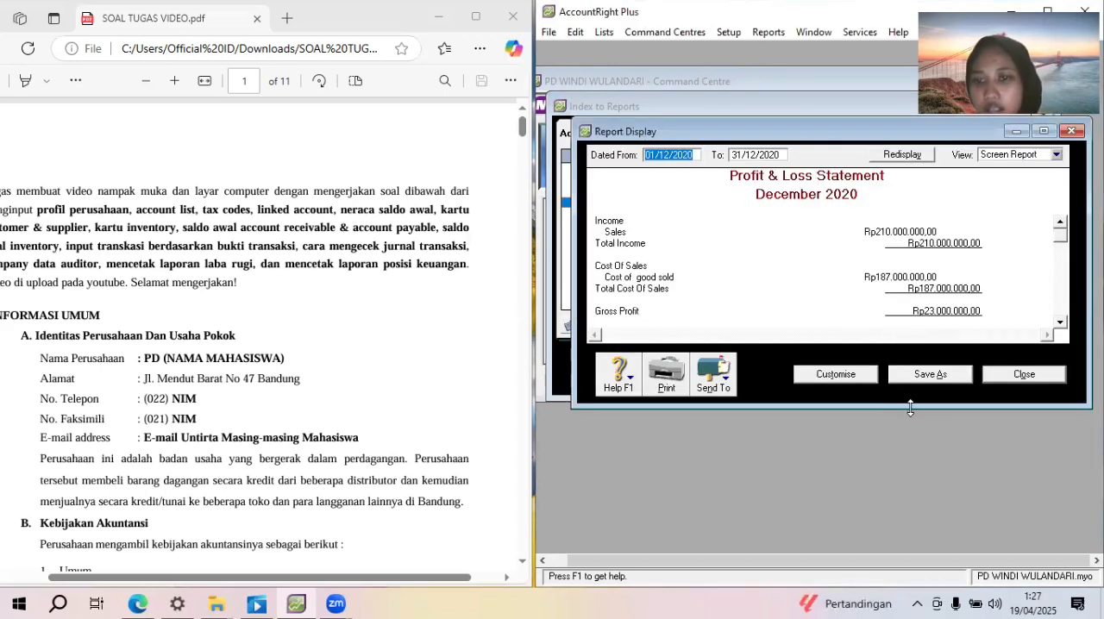
pyautogui.moveTo(911, 409); pyautogui.dragTo(910, 489)
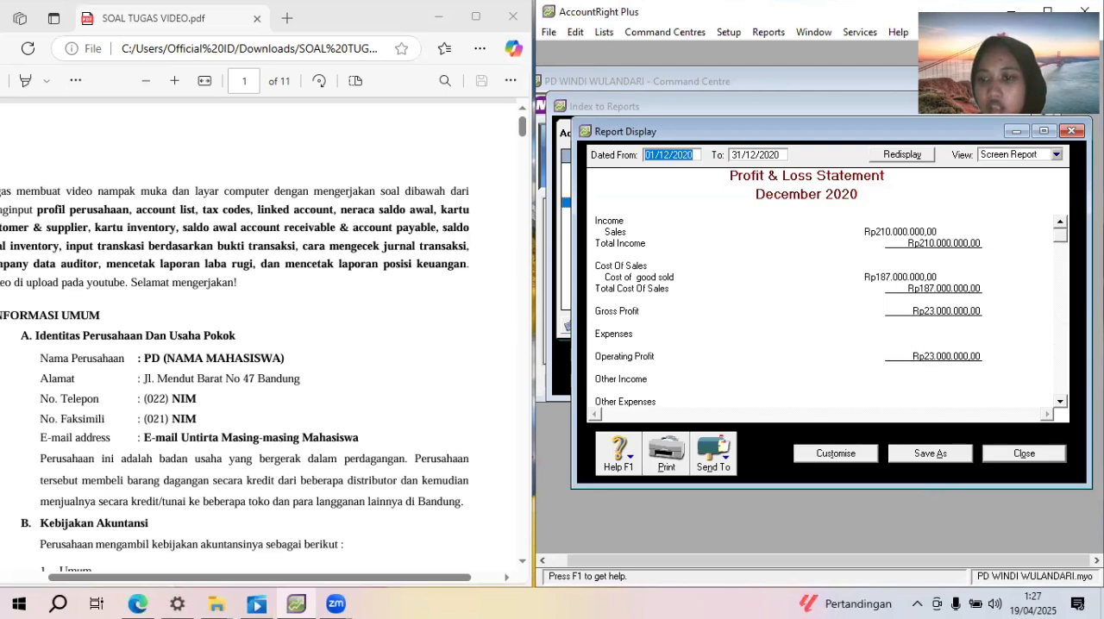
pyautogui.click(1061, 402)
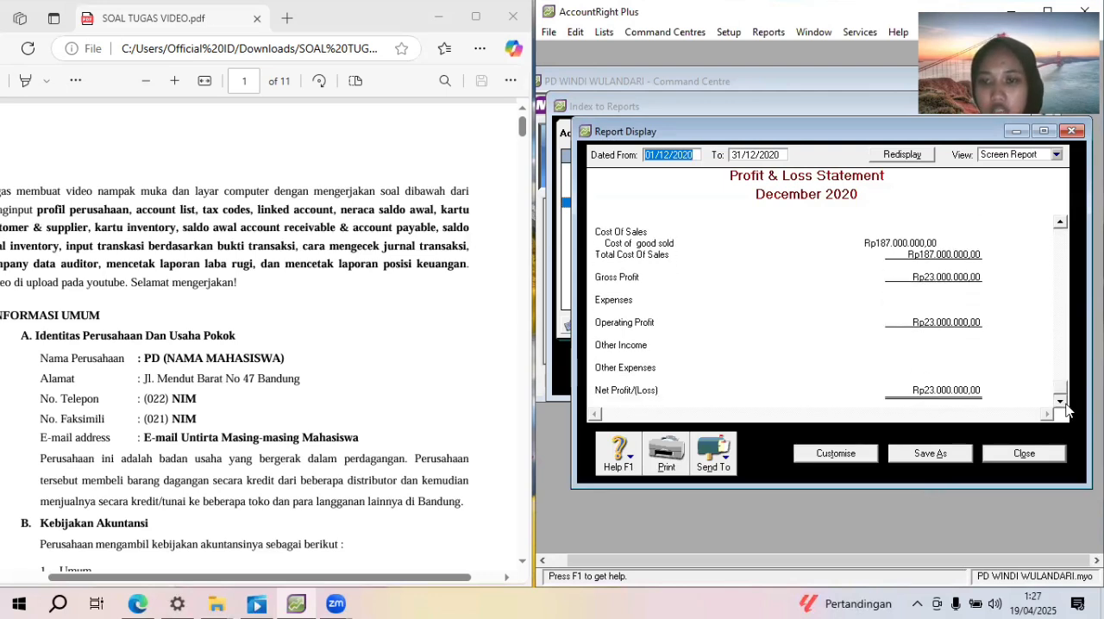
pyautogui.click(1060, 225)
pyautogui.click(1061, 224)
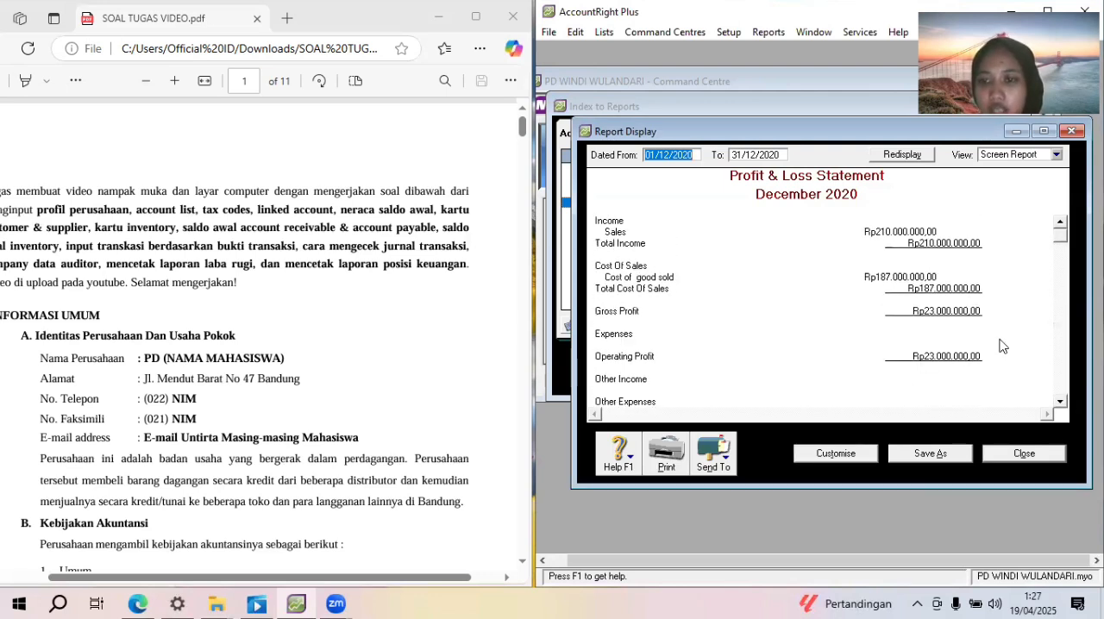
# Save the report as "Profit & Loss" followed by the company's short name, overwriting the existing customised report, and close the display
pyautogui.click(953, 454)
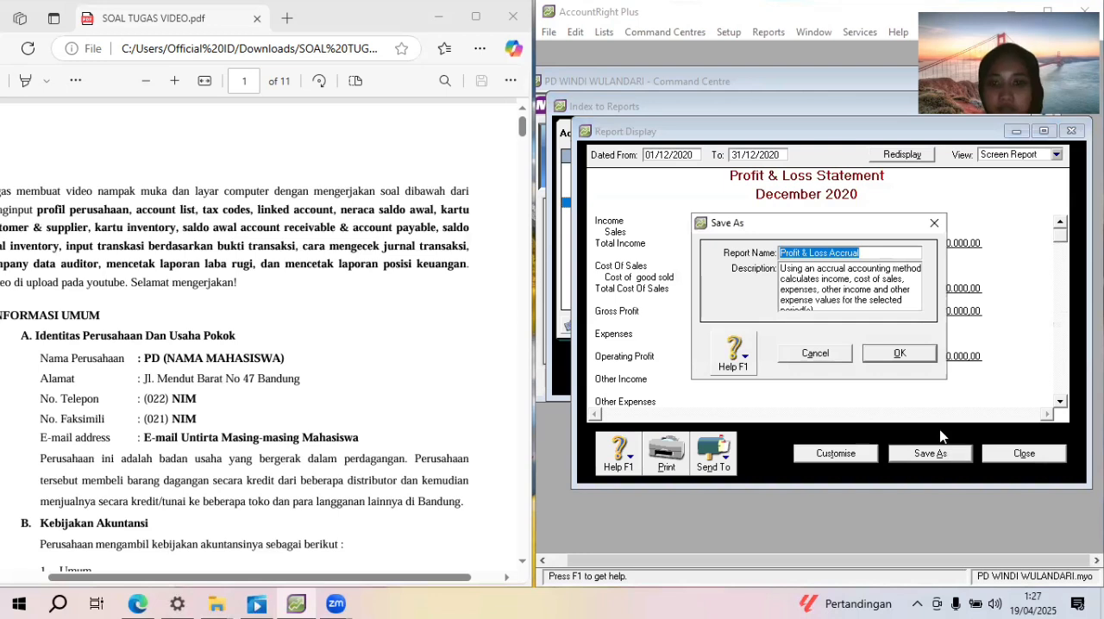
pyautogui.click(862, 253)
pyautogui.press('BackSpace')
pyautogui.press('BackSpace')
pyautogui.press('BackSpace')
pyautogui.press('BackSpace')
pyautogui.press('BackSpace')
pyautogui.press('BackSpace')
pyautogui.press('BackSpace')
pyautogui.write('PD WINDI')
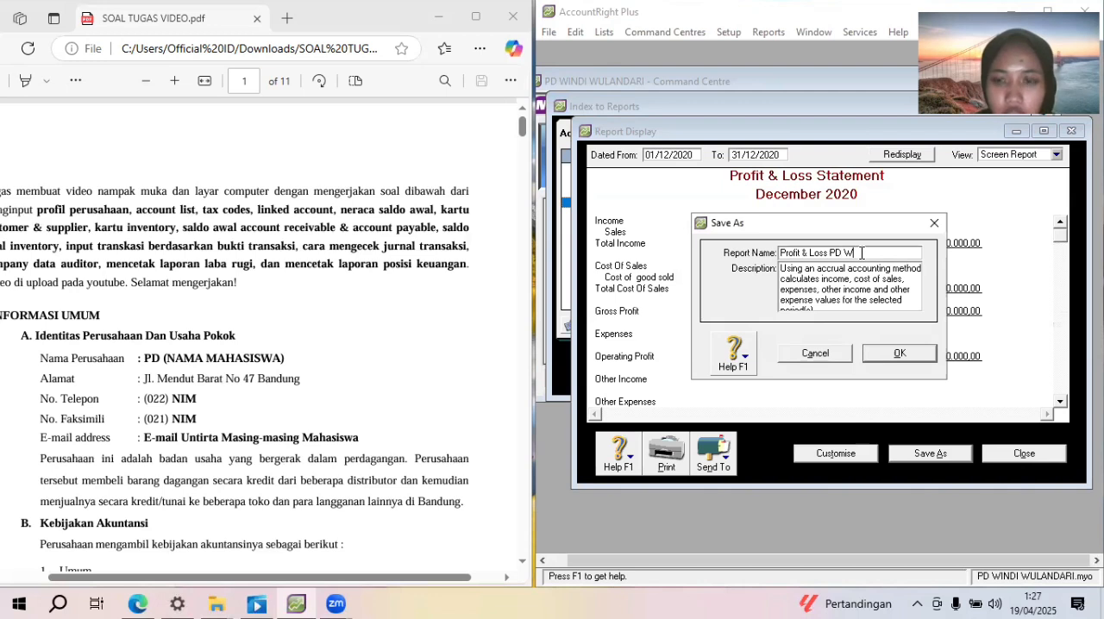
pyautogui.click(911, 360)
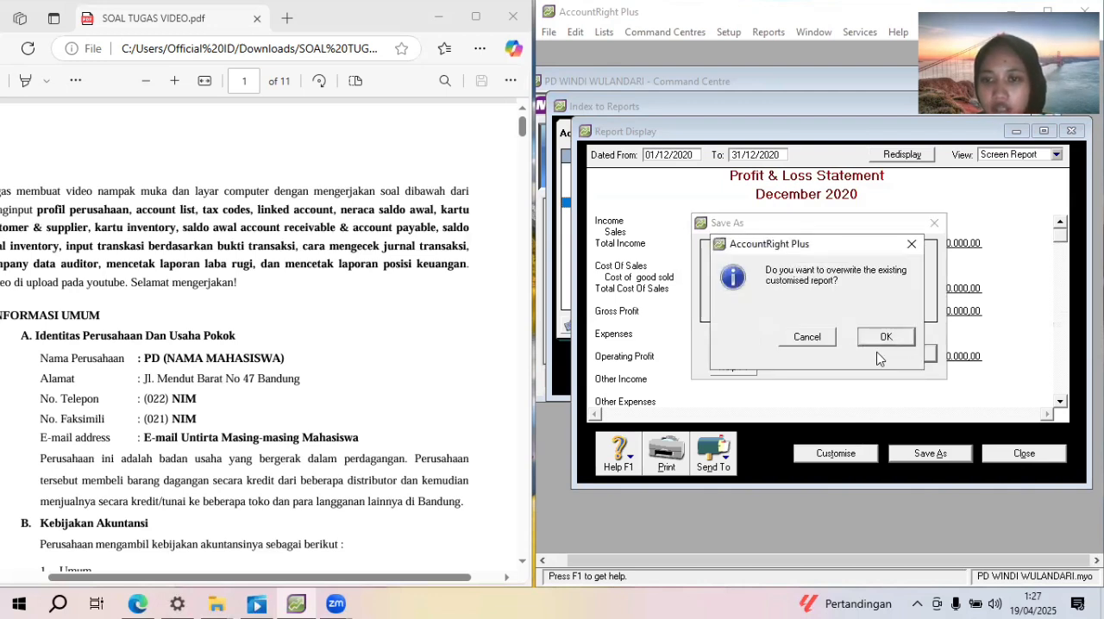
pyautogui.click(880, 348)
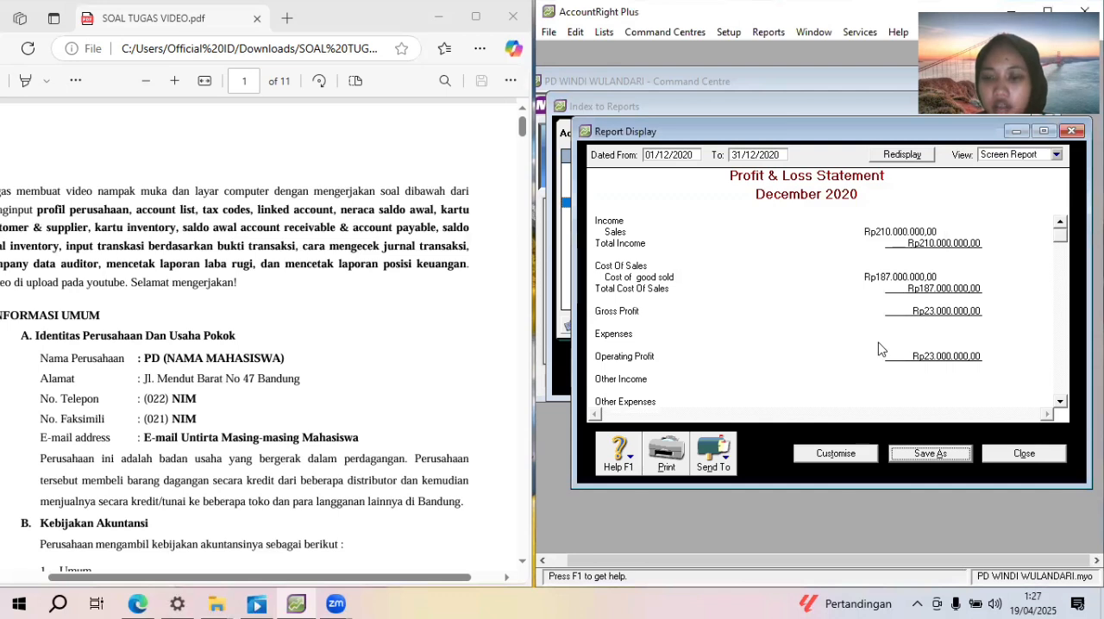
pyautogui.click(1024, 462)
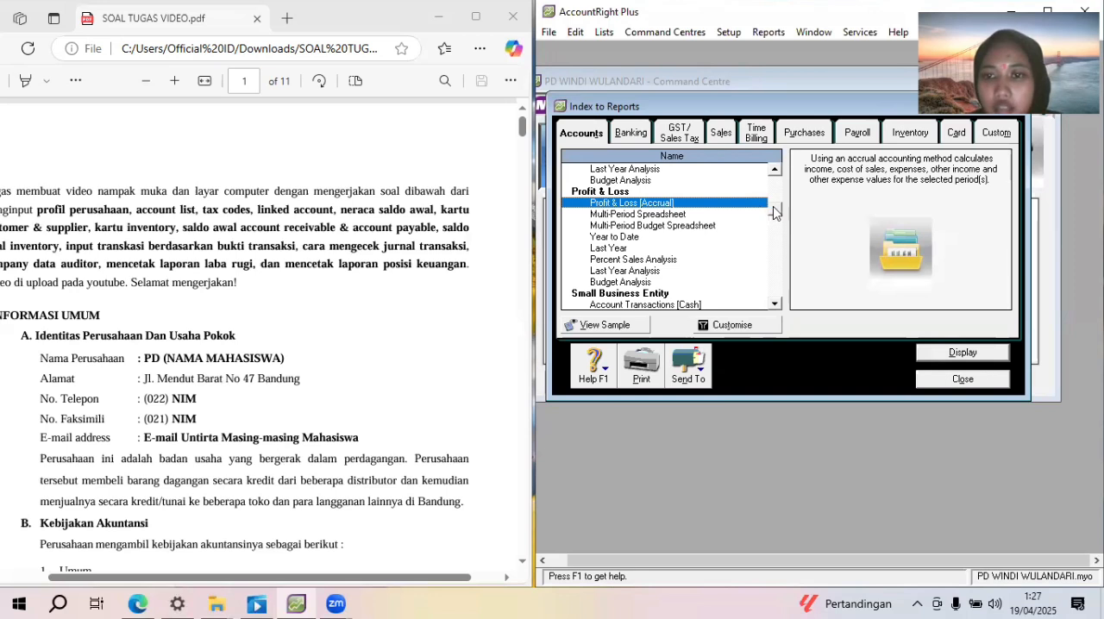
# Display the Standard Balance Sheet report as of 31/12/2020 and read it down to the total equity line
pyautogui.scroll(2, 775, 205)
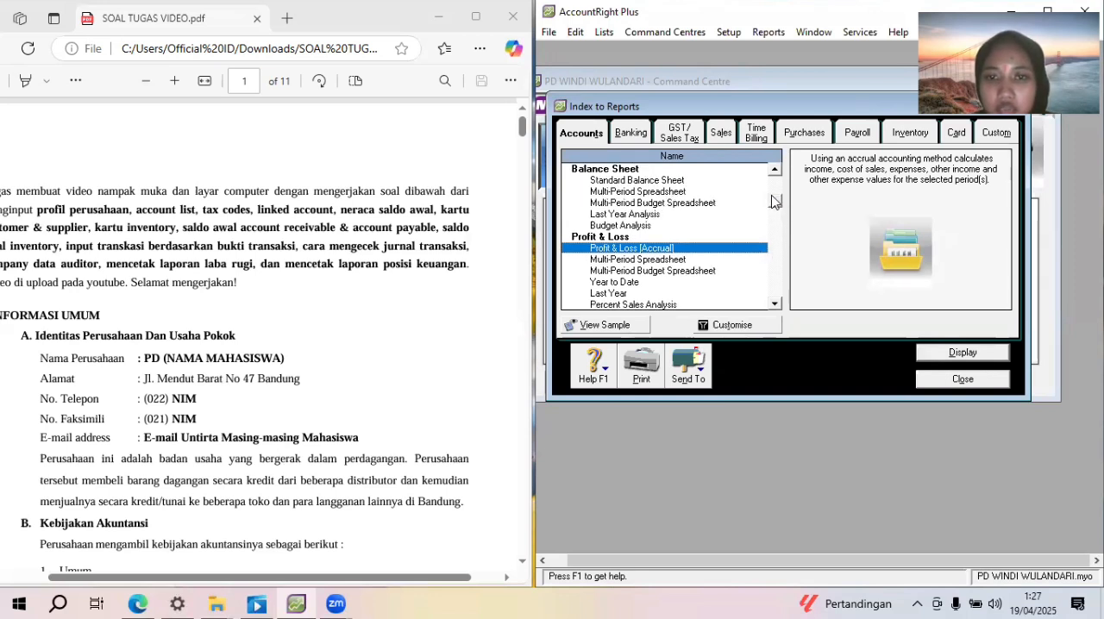
pyautogui.doubleClick(699, 180)
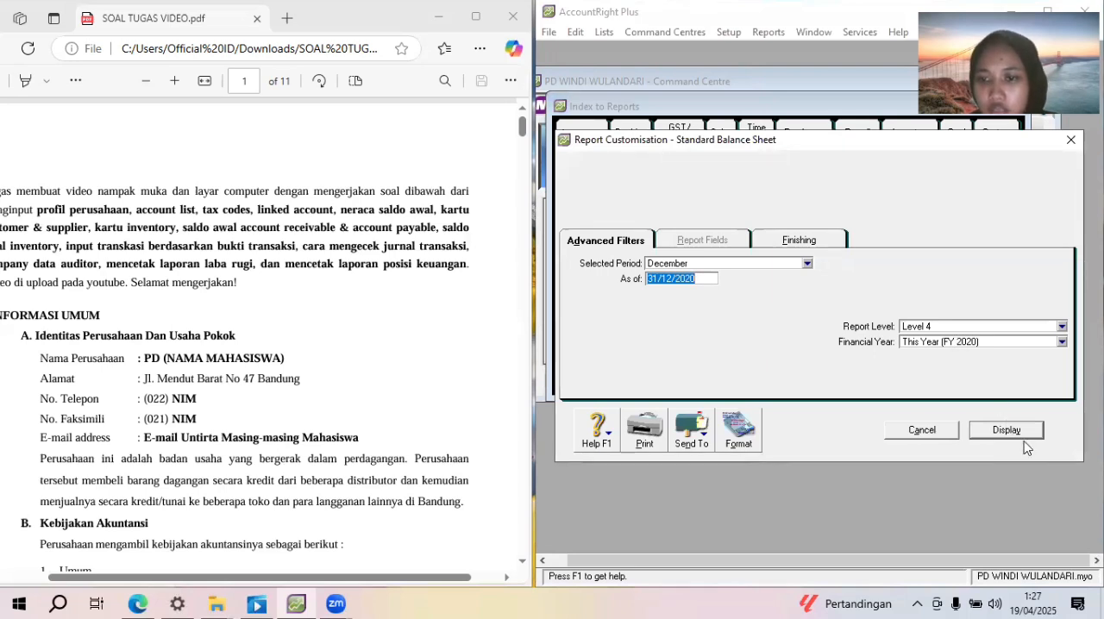
pyautogui.click(1008, 431)
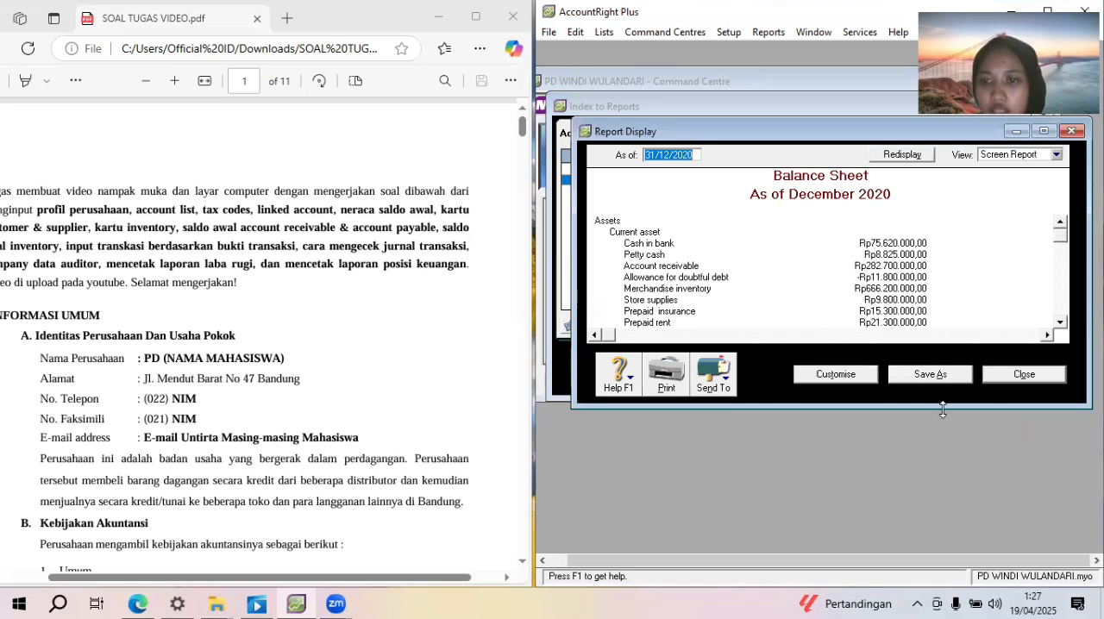
pyautogui.moveTo(943, 410); pyautogui.dragTo(943, 525)
pyautogui.click(1060, 436)
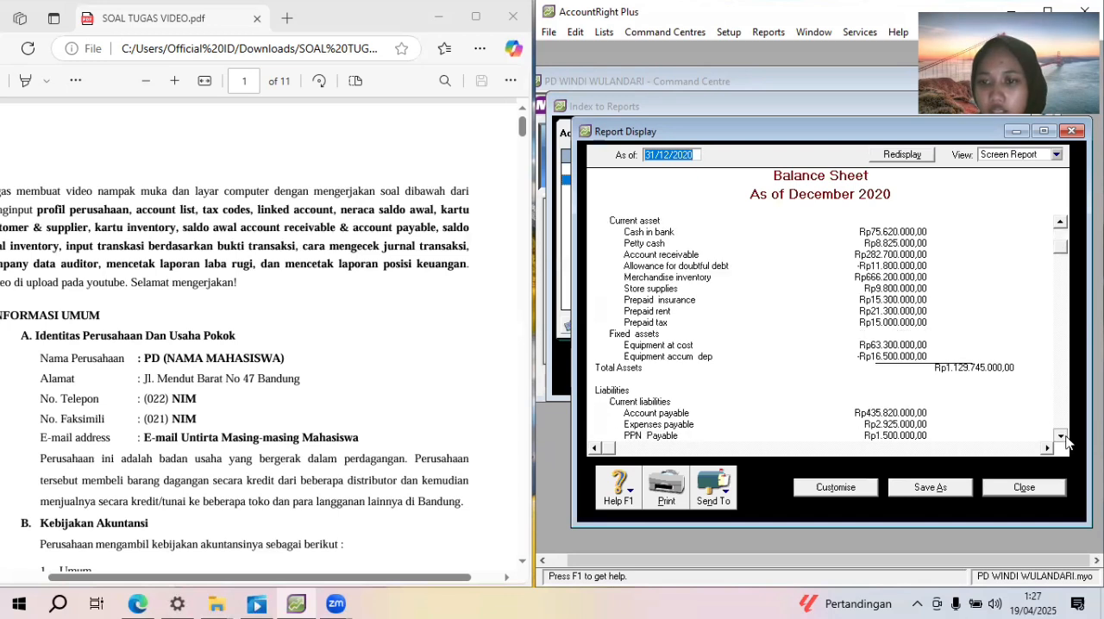
pyautogui.click(1061, 437)
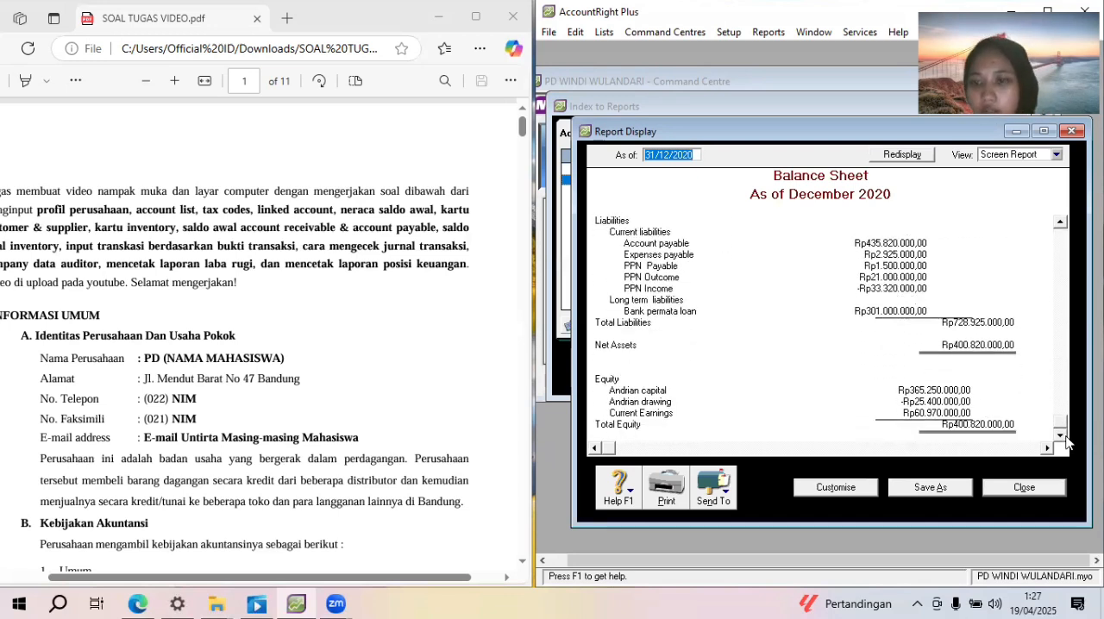
# Save the report as "Balance Sheet" followed by the company's short name and close the display
pyautogui.click(932, 490)
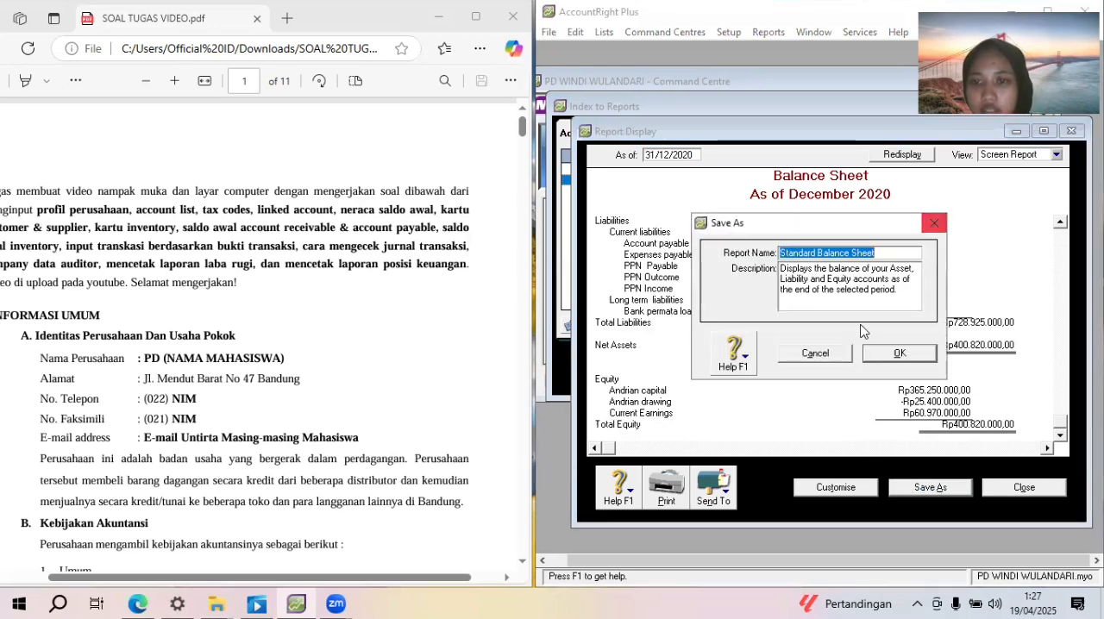
pyautogui.click(818, 254)
pyautogui.press('BackSpace')
pyautogui.press('BackSpace')
pyautogui.press('BackSpace')
pyautogui.press('BackSpace')
pyautogui.press('BackSpace')
pyautogui.press('BackSpace')
pyautogui.press('BackSpace')
pyautogui.press('BackSpace')
pyautogui.press('BackSpace')
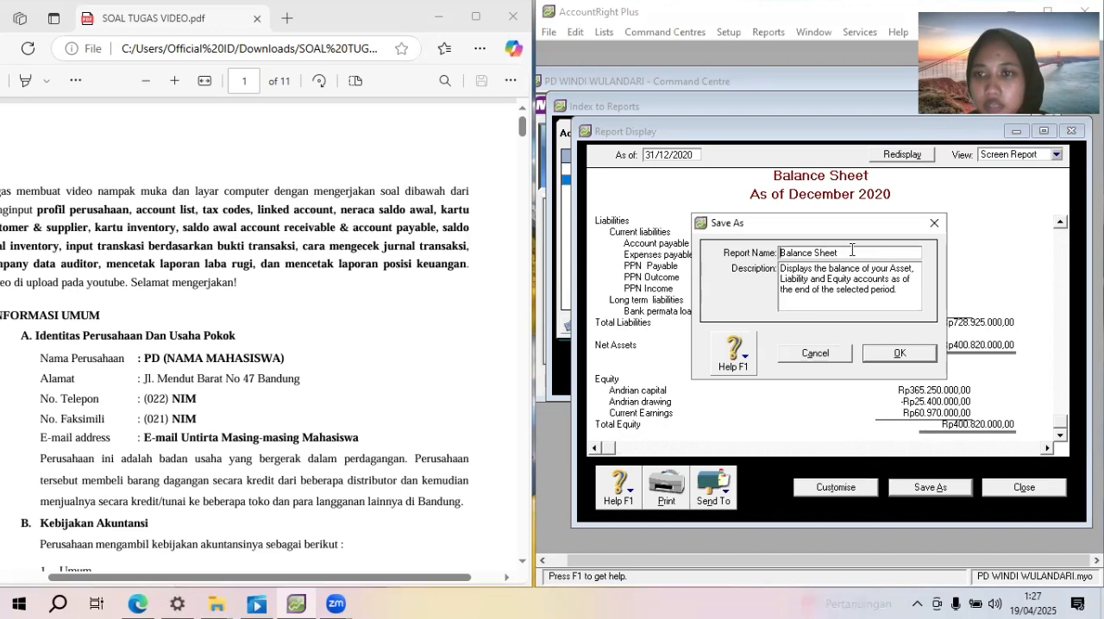
pyautogui.click(852, 251)
pyautogui.write('PD WINNDI')
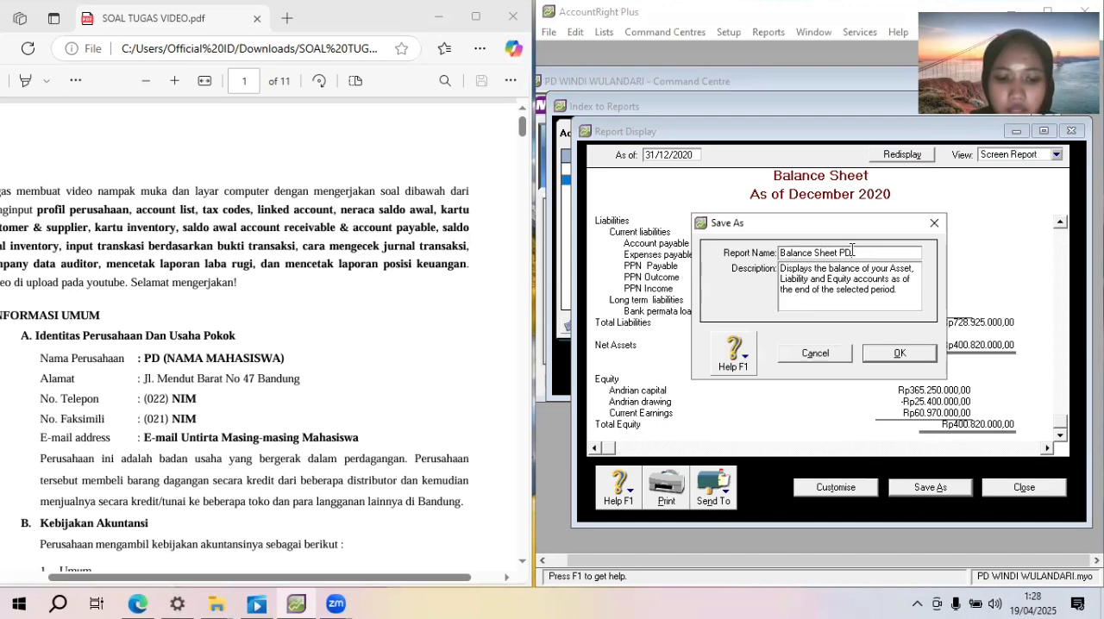
pyautogui.press('BackSpace')
pyautogui.press('BackSpace')
pyautogui.press('BackSpace')
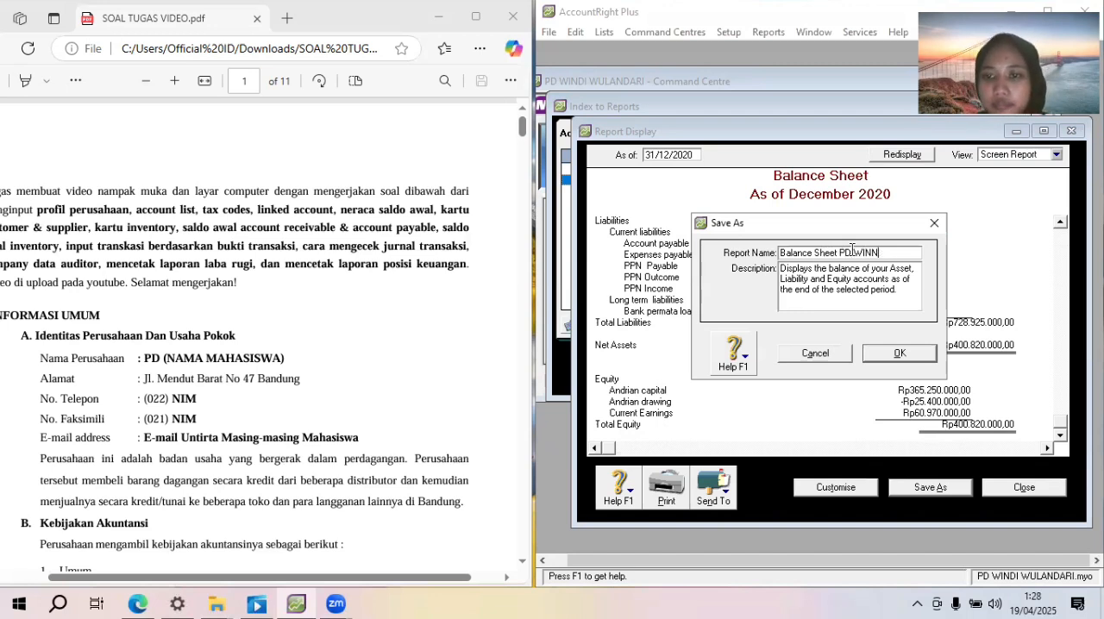
pyautogui.write('DI')
pyautogui.click(907, 353)
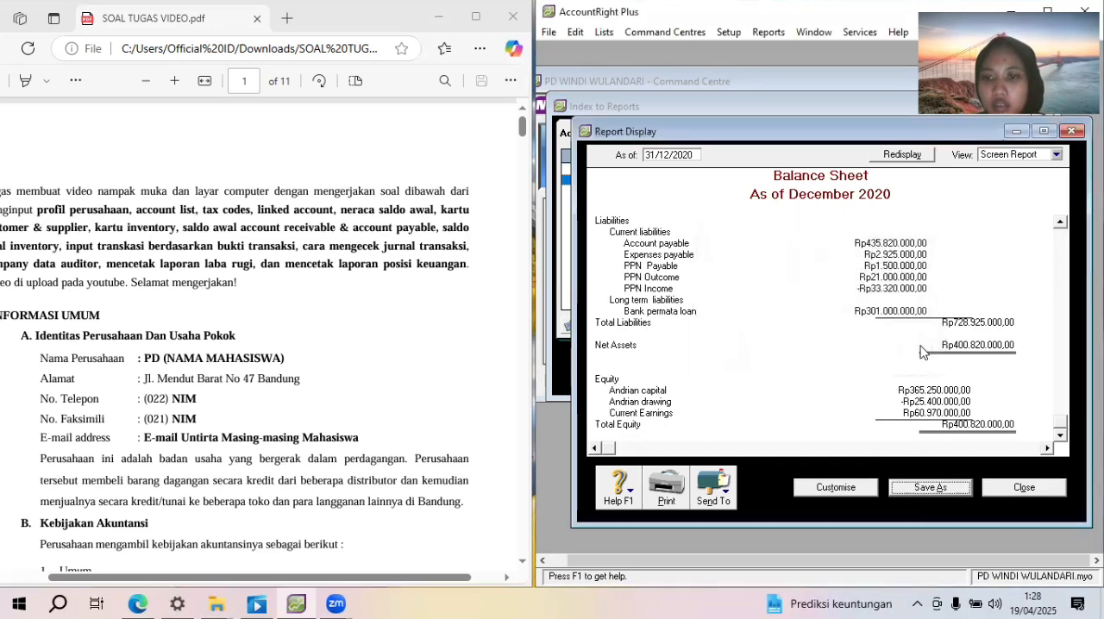
pyautogui.click(1011, 488)
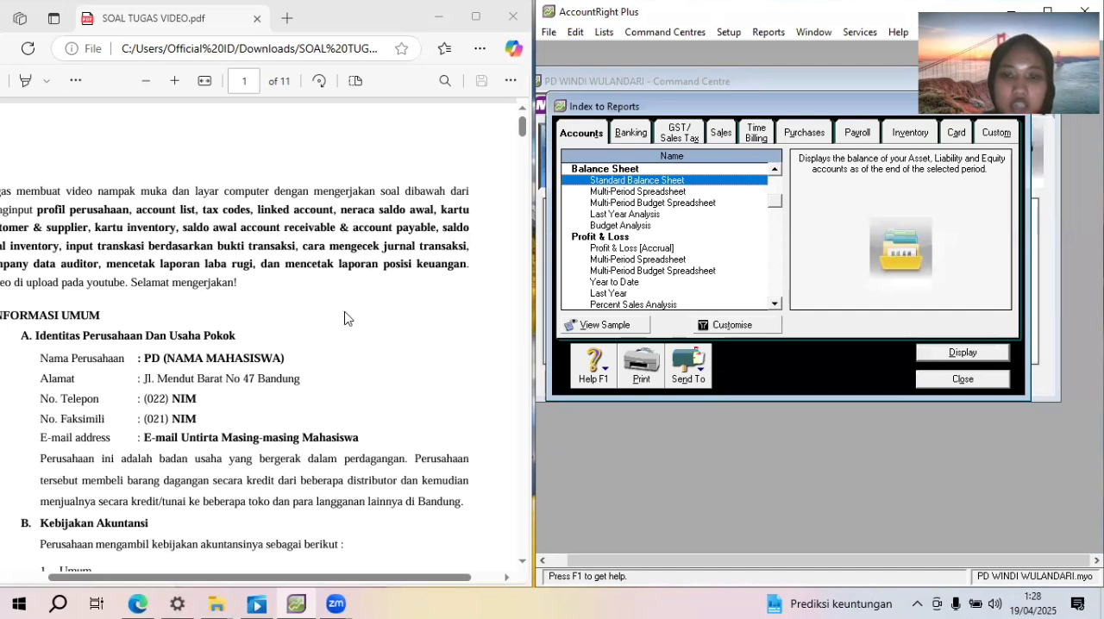
# Close the report index and exit the accounting program without backing up the company file
pyautogui.click(958, 380)
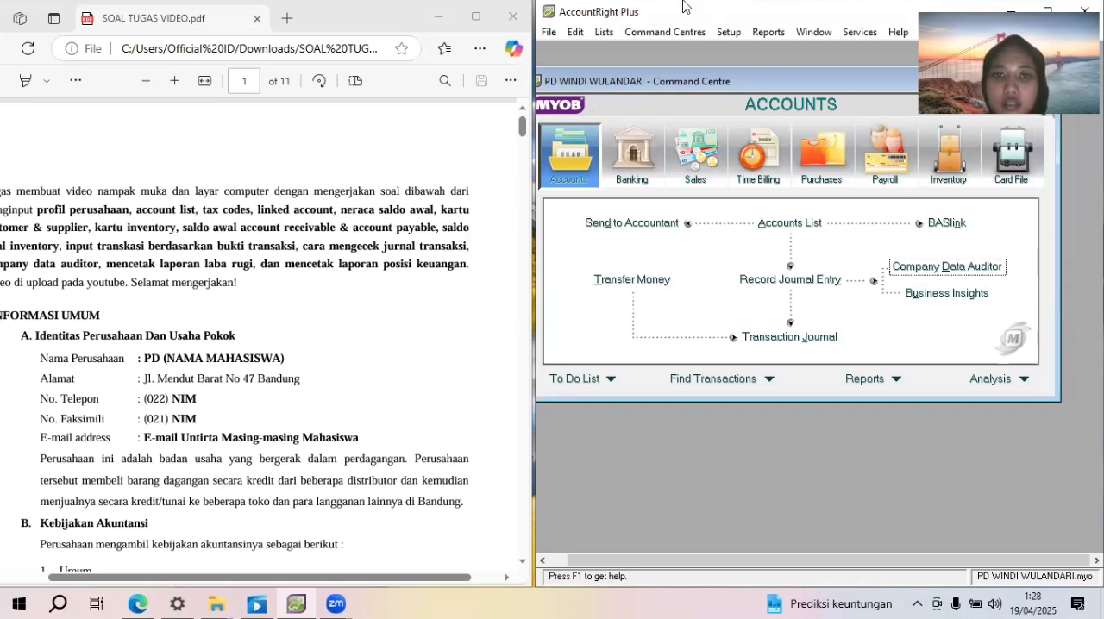
pyautogui.click(548, 31)
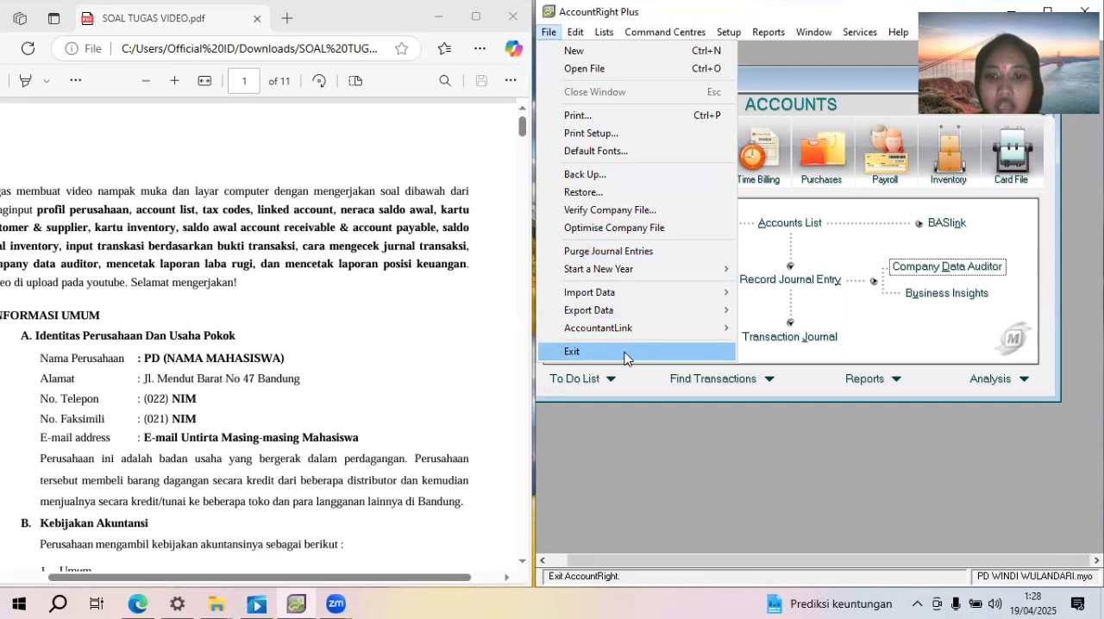
pyautogui.click(627, 354)
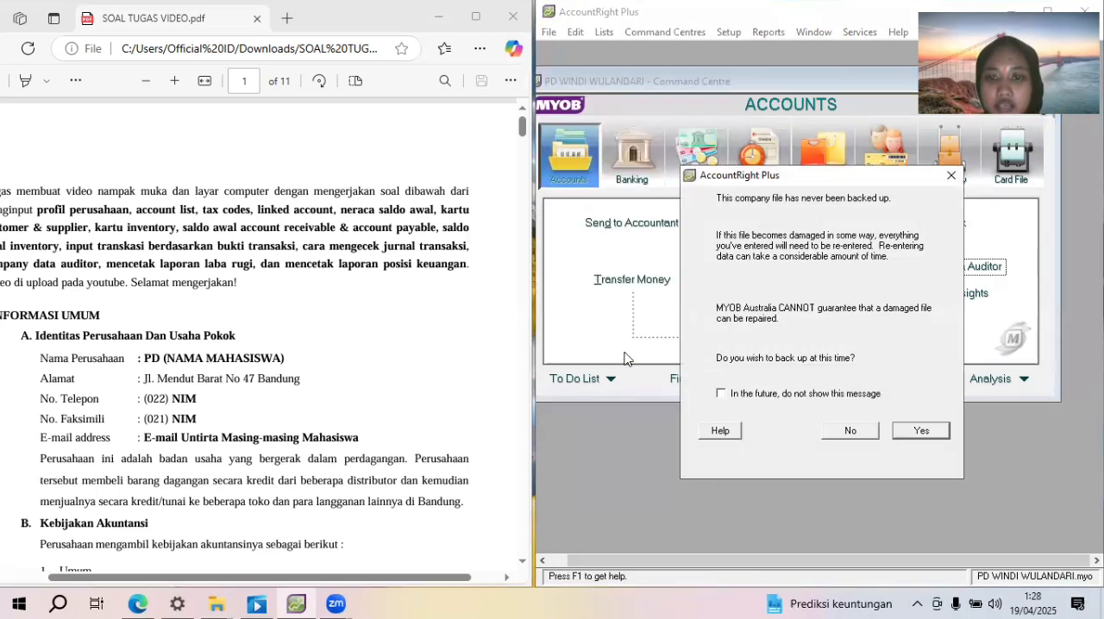
pyautogui.click(850, 432)
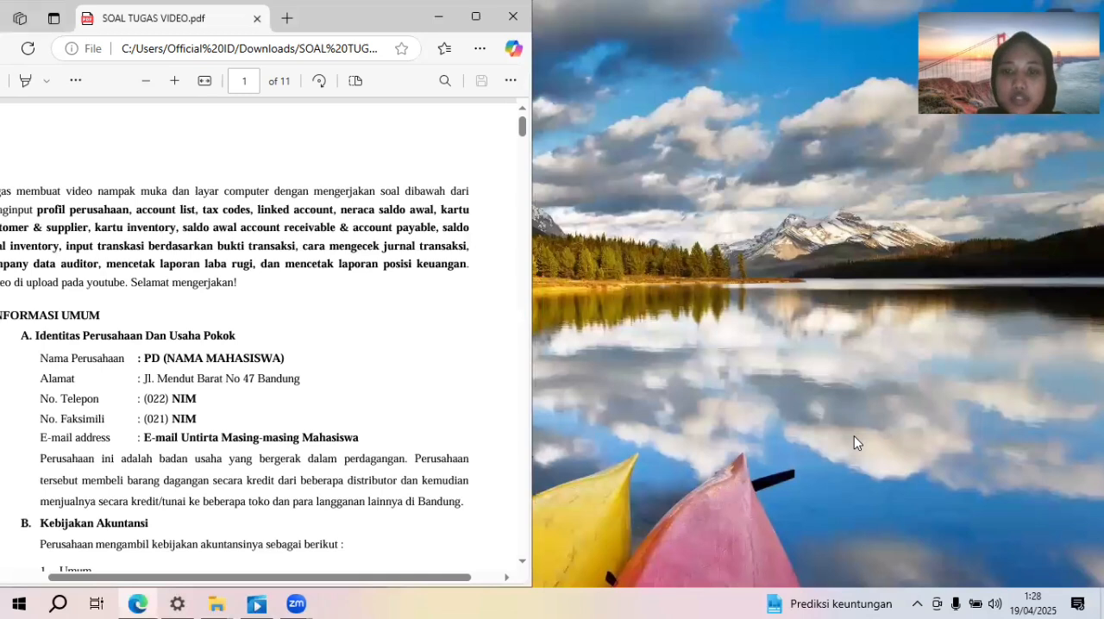